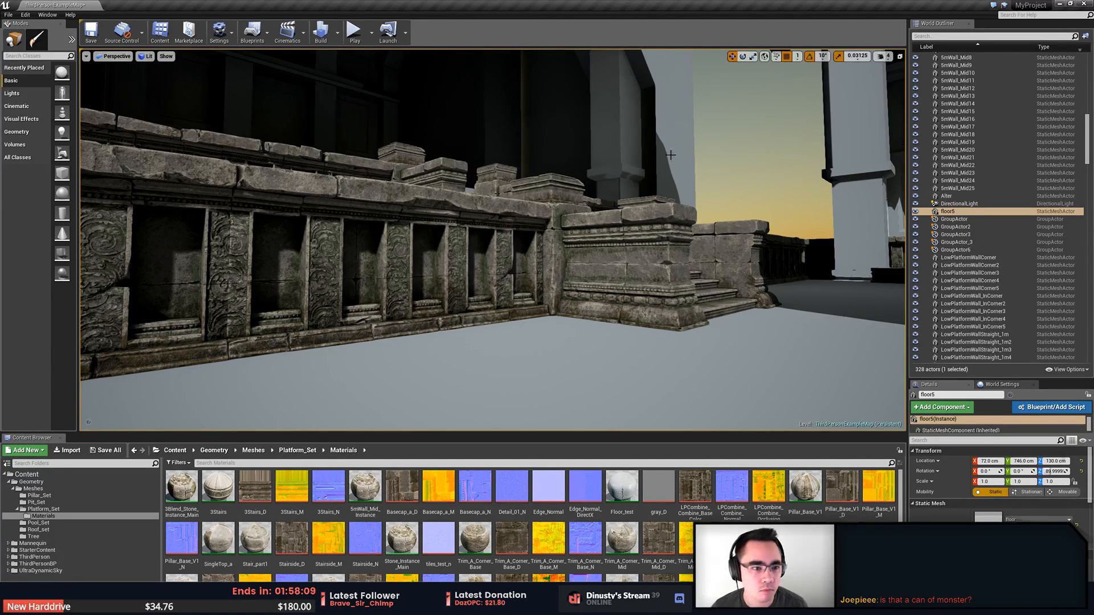
Clear the floor selection and inspect the stone walls and stairs around the lower platform
right_drag(668, 165, 618, 215)
key(Escape)
key(g)
right_drag(520, 257, 484, 254)
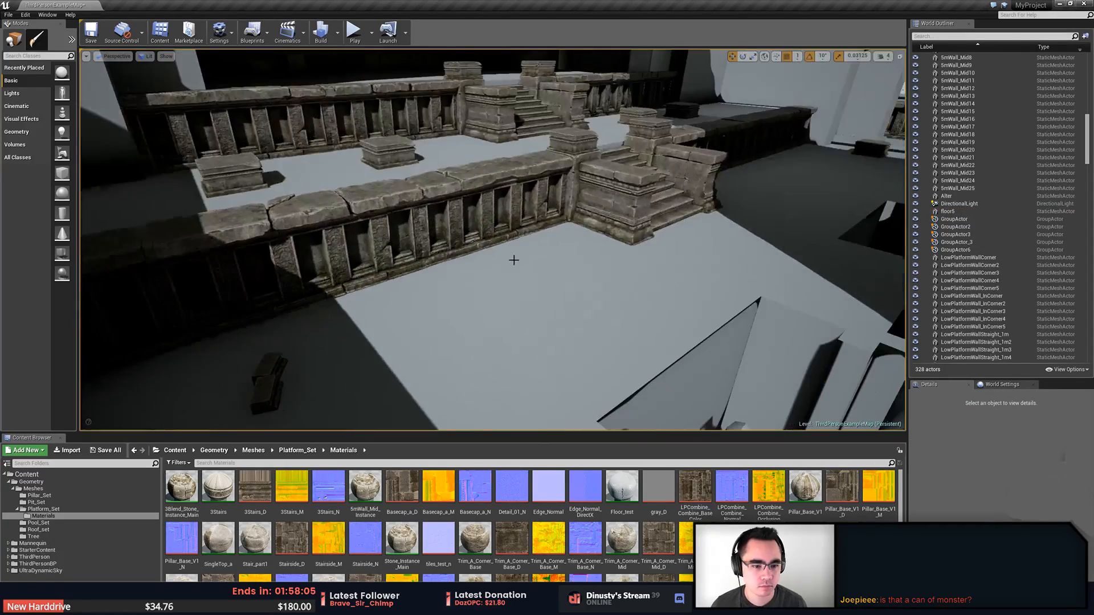
mouse_move(607, 278)
right_down()
mouse_move(706, 256)
mouse_move(626, 276)
right_up()
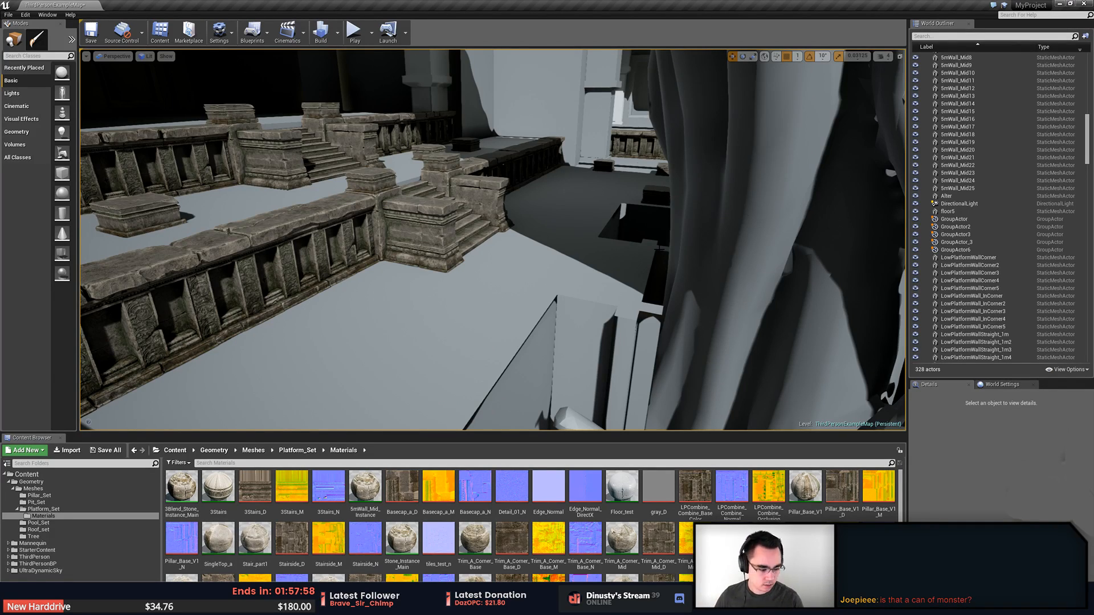
right_drag(553, 195, 524, 202)
key(w)
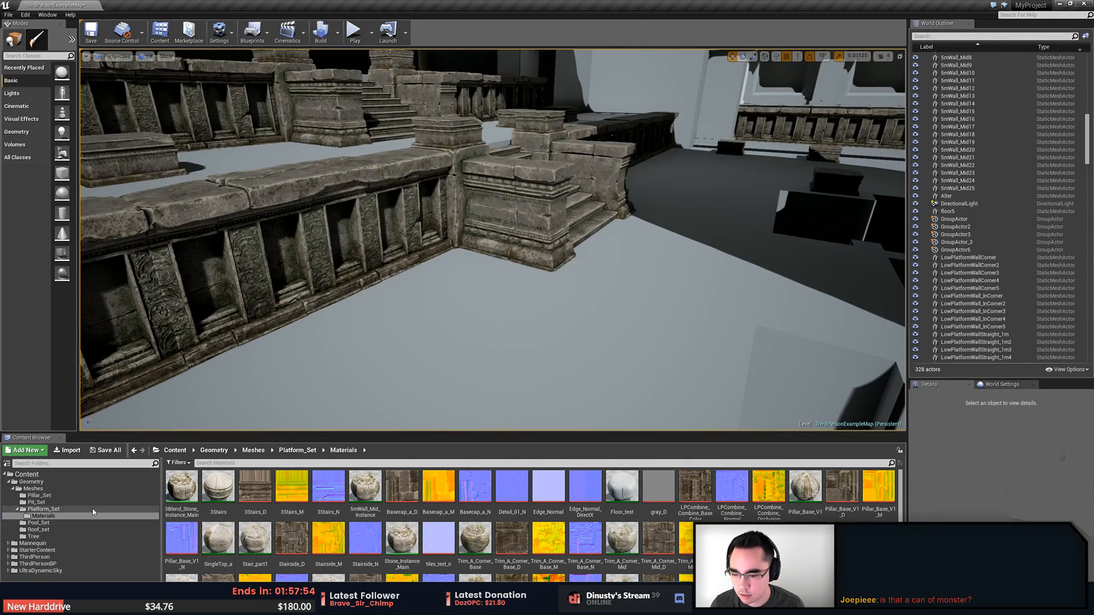
Place the Edge_decal mesh from the Platform_Set folder on the floor near the stairs and scale it uniformly to about 9.16
click(75, 530)
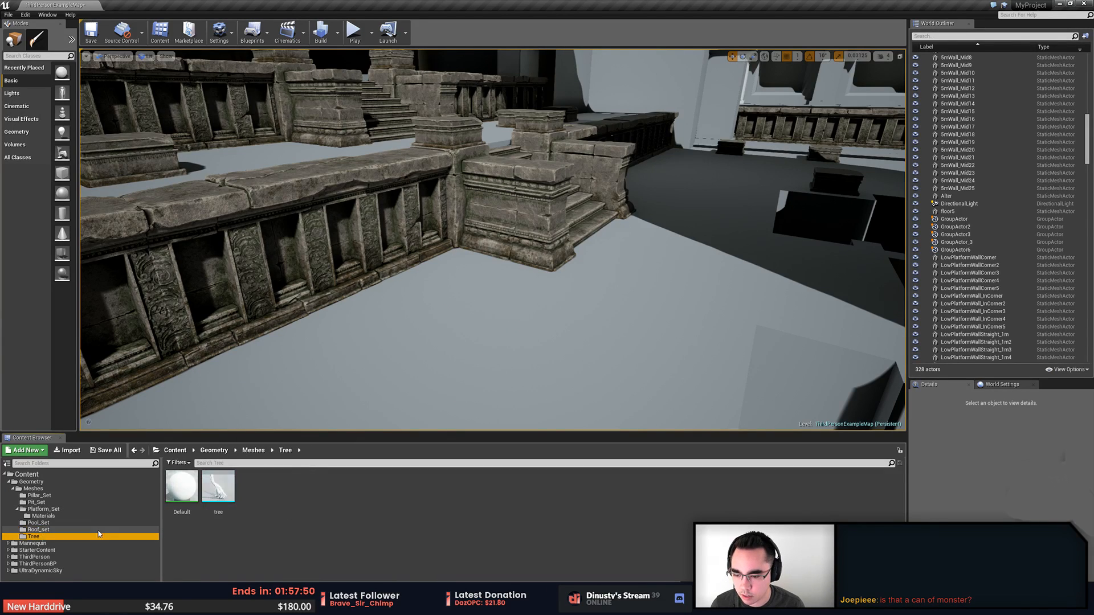
click(111, 510)
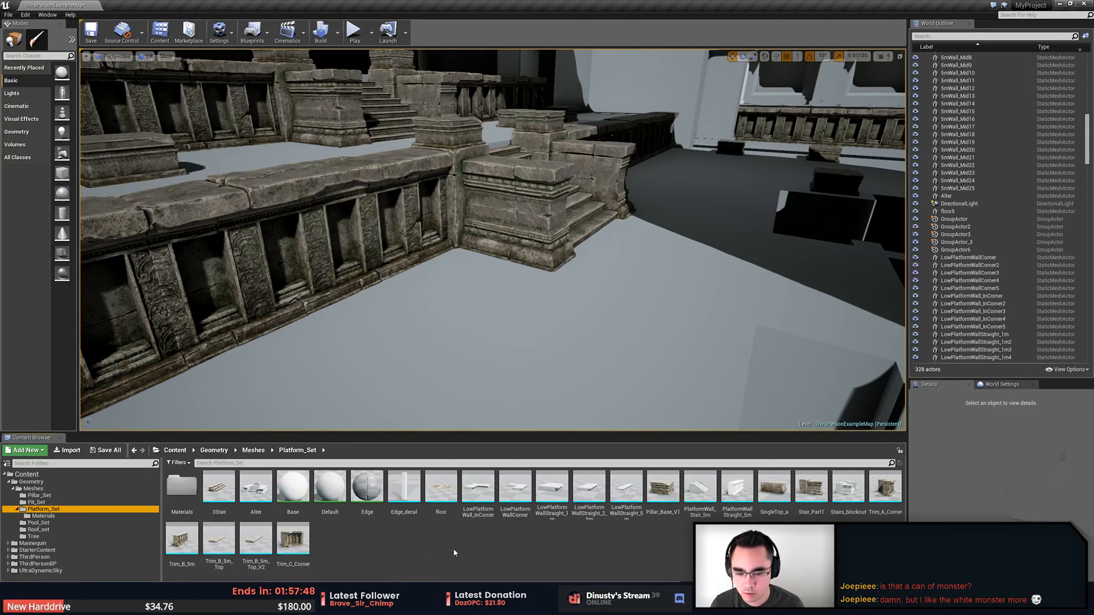
click(404, 487)
drag(404, 487, 513, 331)
right_drag(513, 331, 530, 352)
key(r)
drag(488, 323, 525, 320)
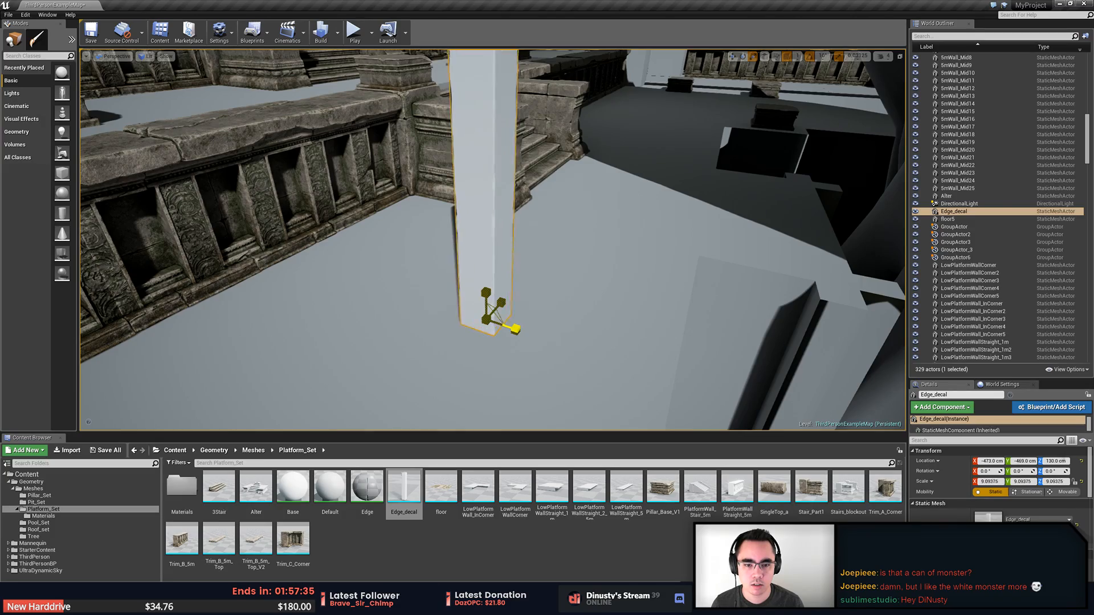
Move the enlarged Edge_decal mesh over the low stone wall onto the middle platform
right_drag(515, 329, 527, 291)
key(Escape)
mouse_move(515, 329)
right_down()
mouse_move(511, 381)
mouse_move(499, 319)
right_up()
right_drag(542, 244, 547, 300)
click(542, 244)
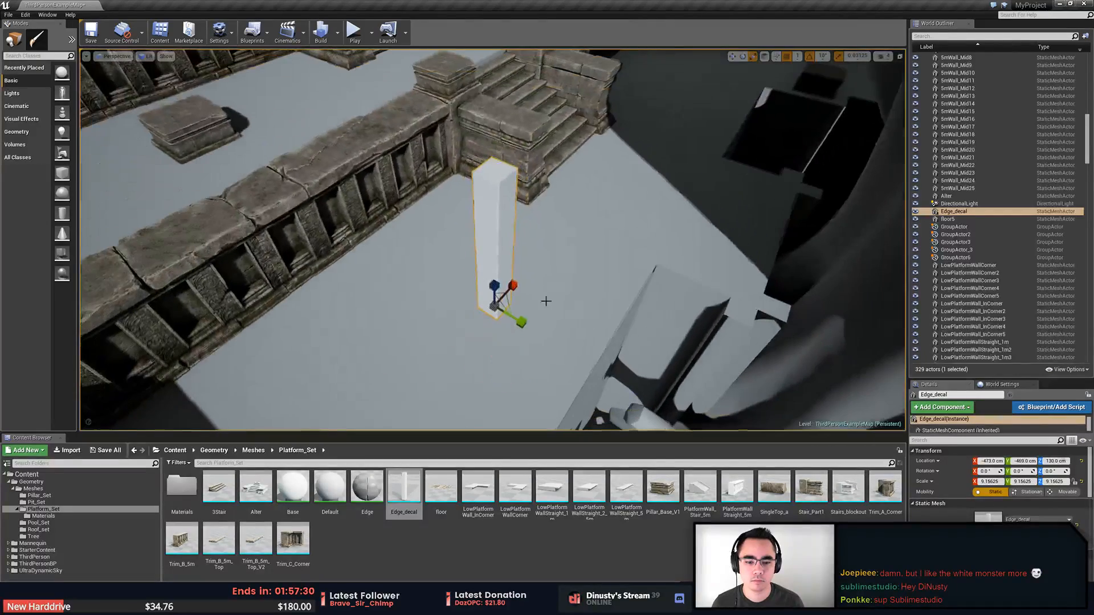
key(w)
drag(494, 306, 308, 135)
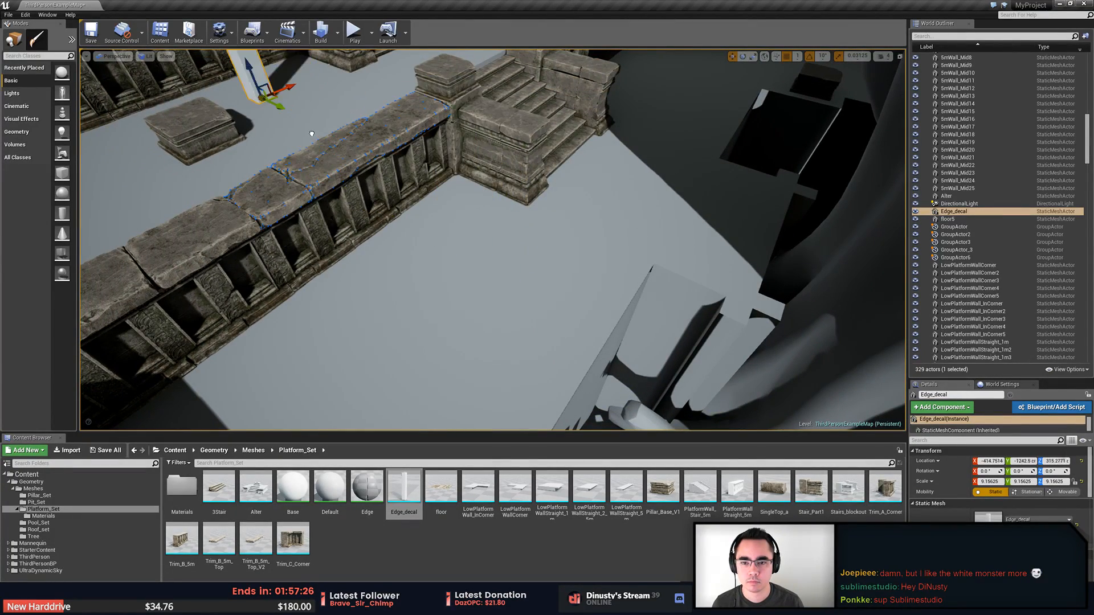
Move the Edge_decal mesh up onto the highest platform, to a height of about 516 cm
key(f)
right_drag(380, 267, 390, 308)
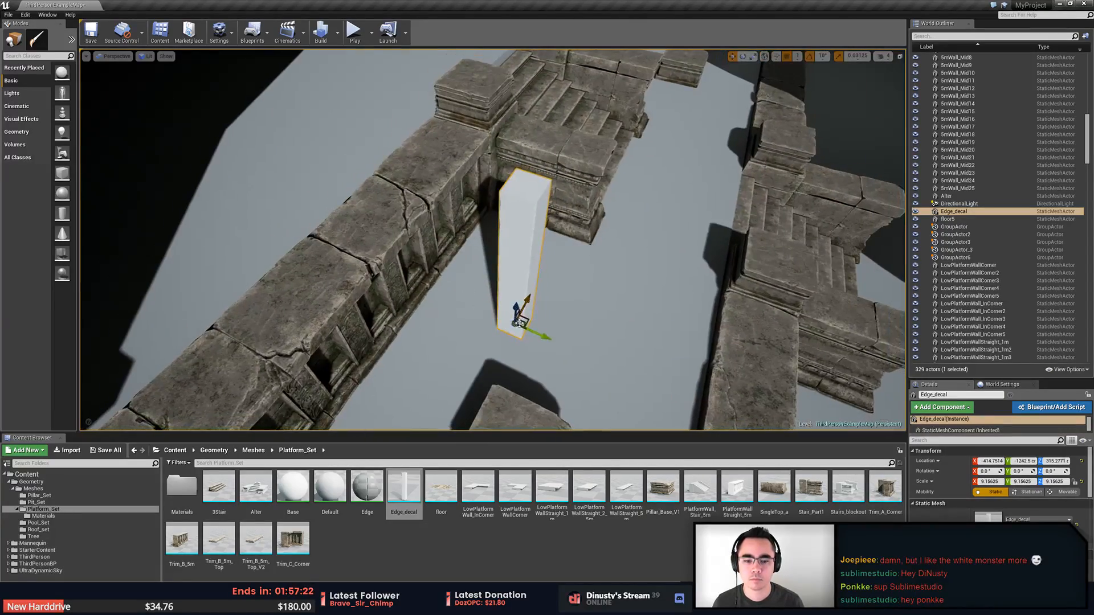
drag(522, 324, 312, 104)
key(v)
key(f)
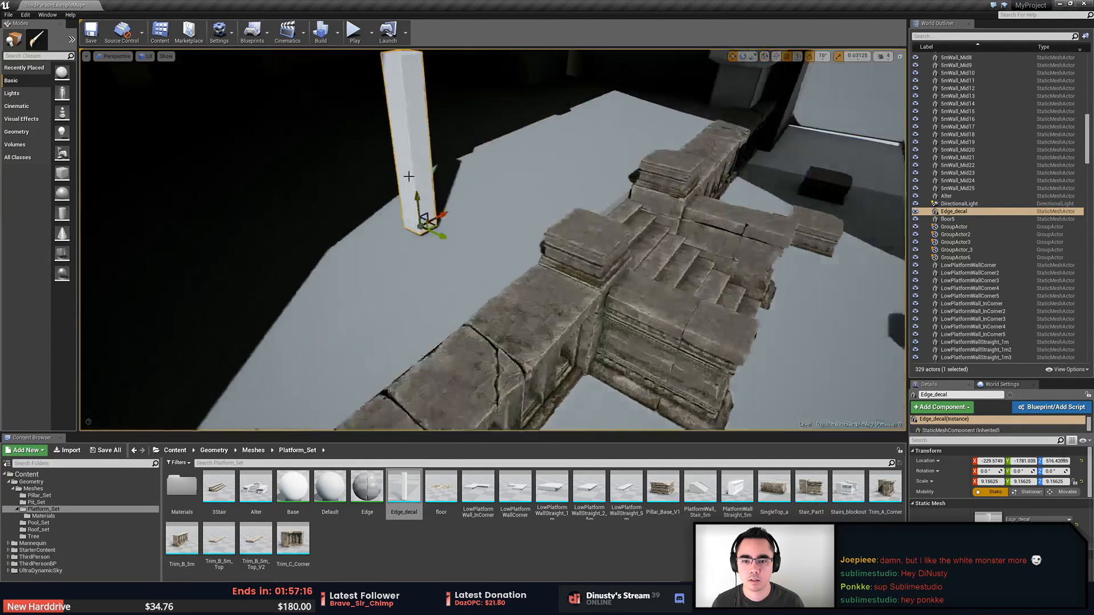
Examine the chipped corner edge of the placed Edge_decal mesh up close from several angles
alt+drag(493, 240, 569, 268)
click(599, 216)
alt+drag(598, 216, 558, 279)
scroll(558, 279, up, 3)
mouse_move(571, 259)
right_down()
mouse_move(552, 193)
mouse_move(572, 255)
right_up()
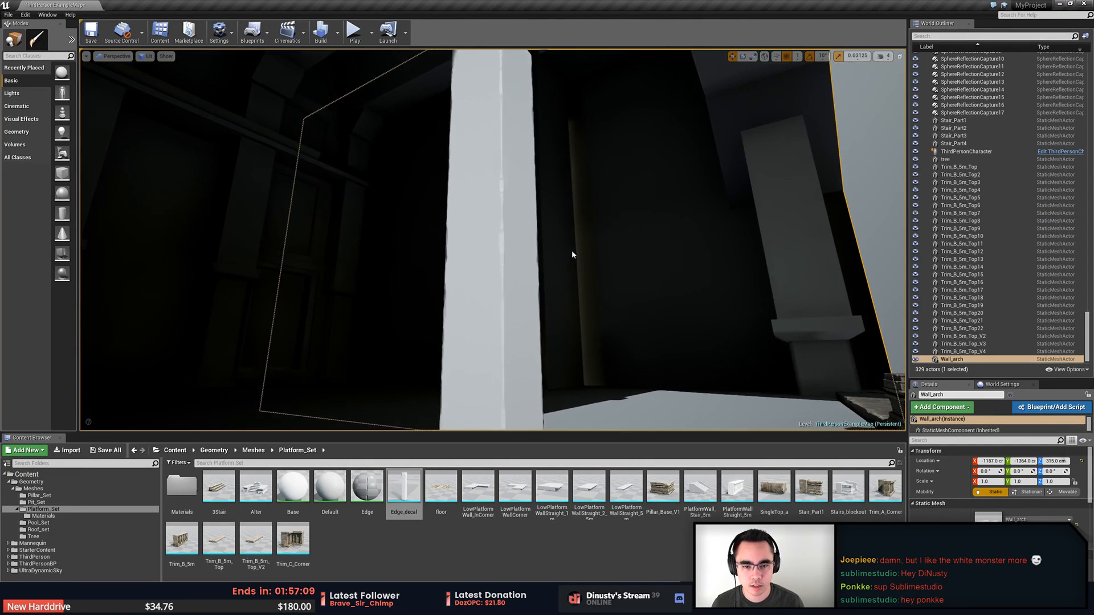
key(Escape)
right_drag(721, 251, 775, 226)
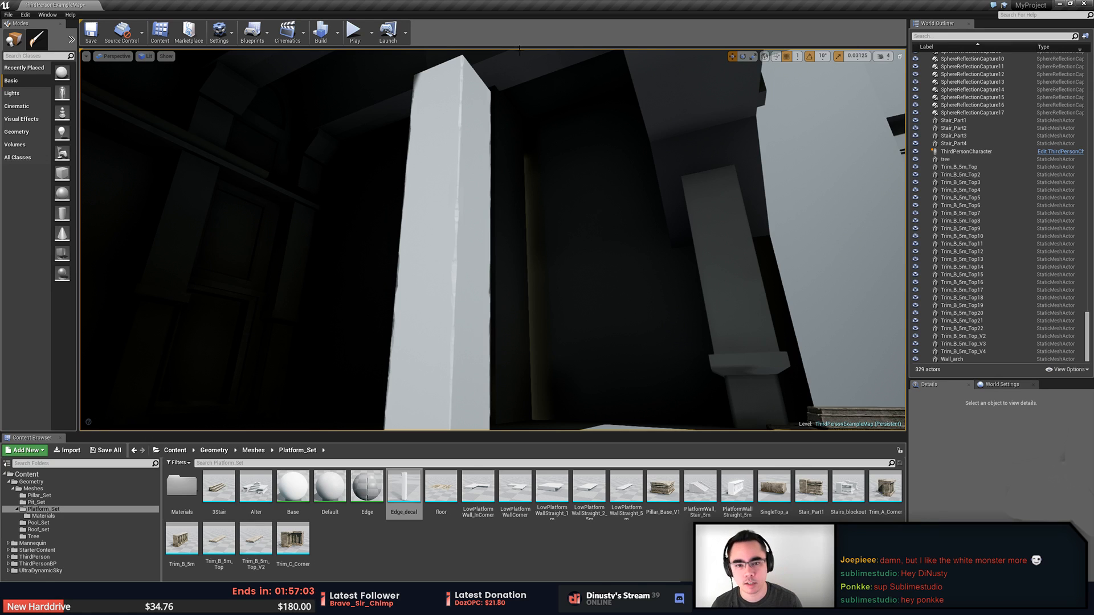
right_drag(519, 51, 488, 240)
click(456, 149)
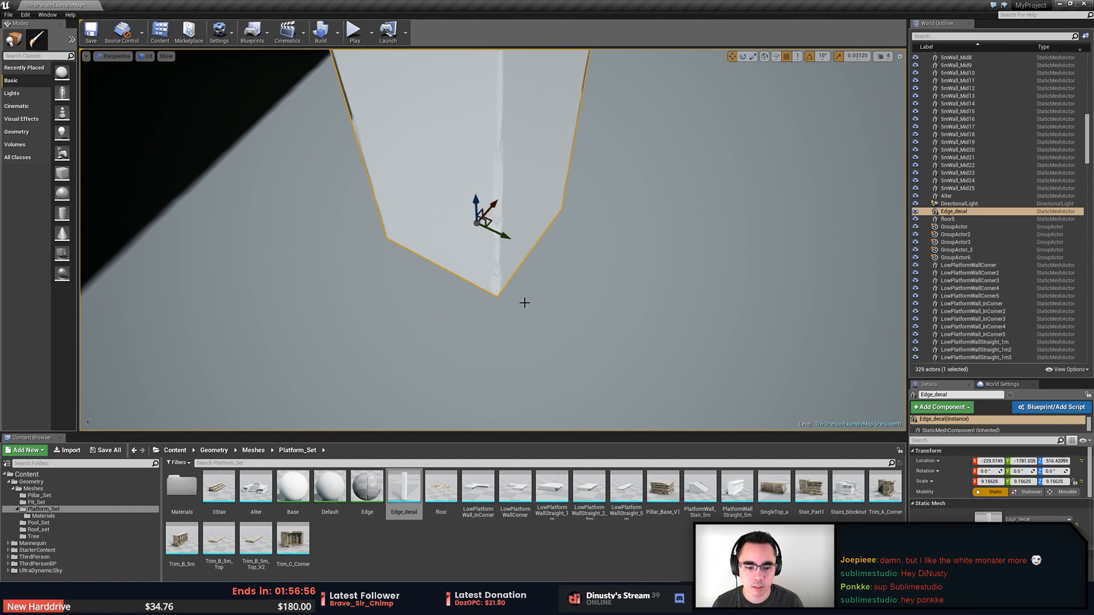
right_drag(409, 259, 414, 251)
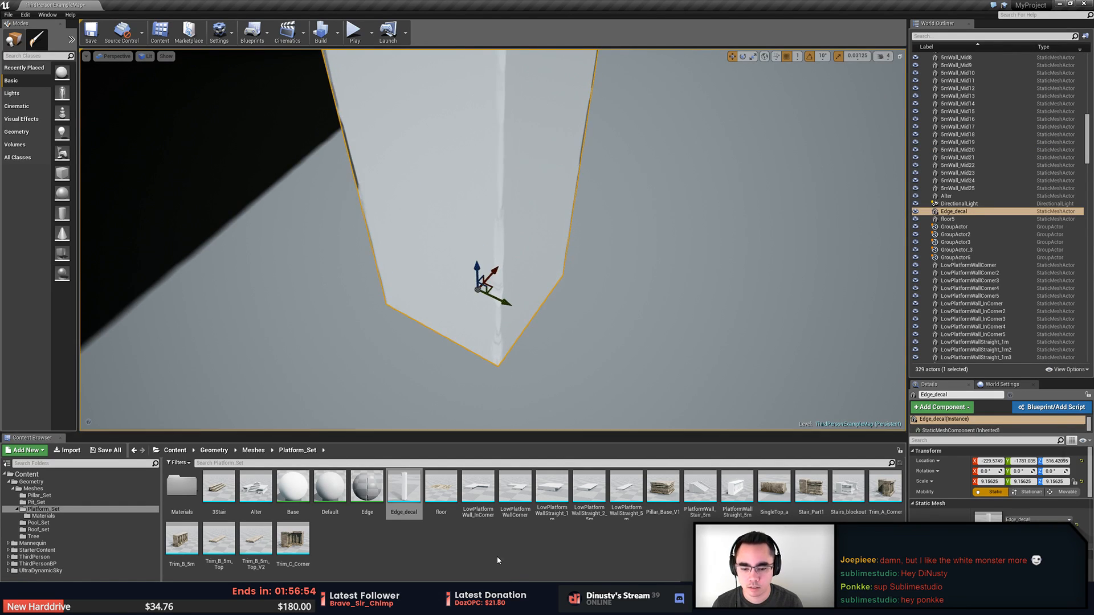
Open the Edge_decal mesh asset for editing and examine its geometry in wireframe
double_click(402, 495)
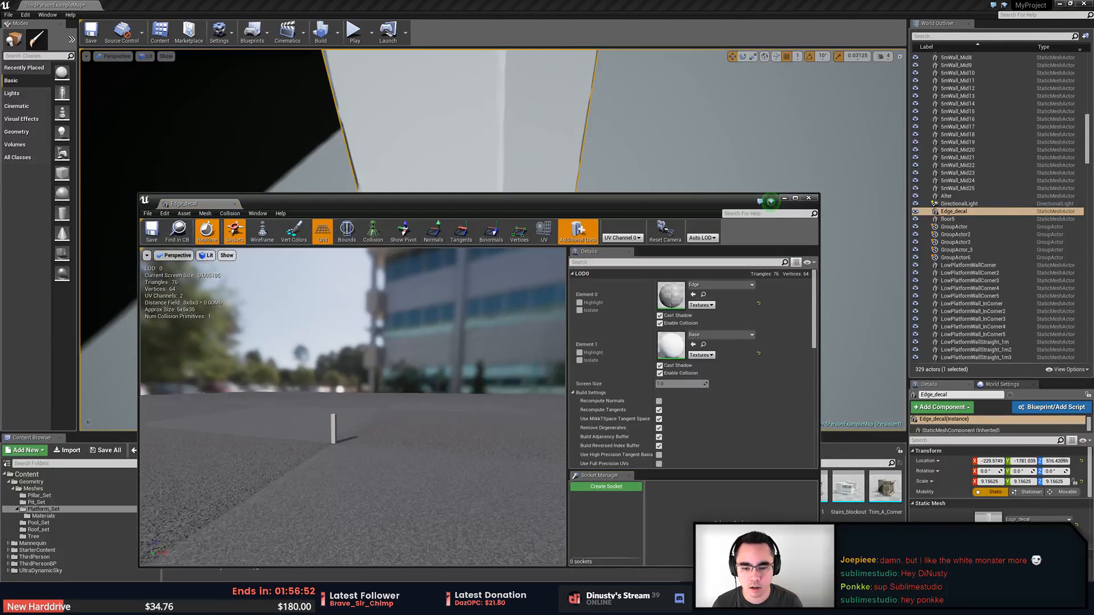
right_drag(353, 399, 355, 438)
key(w)
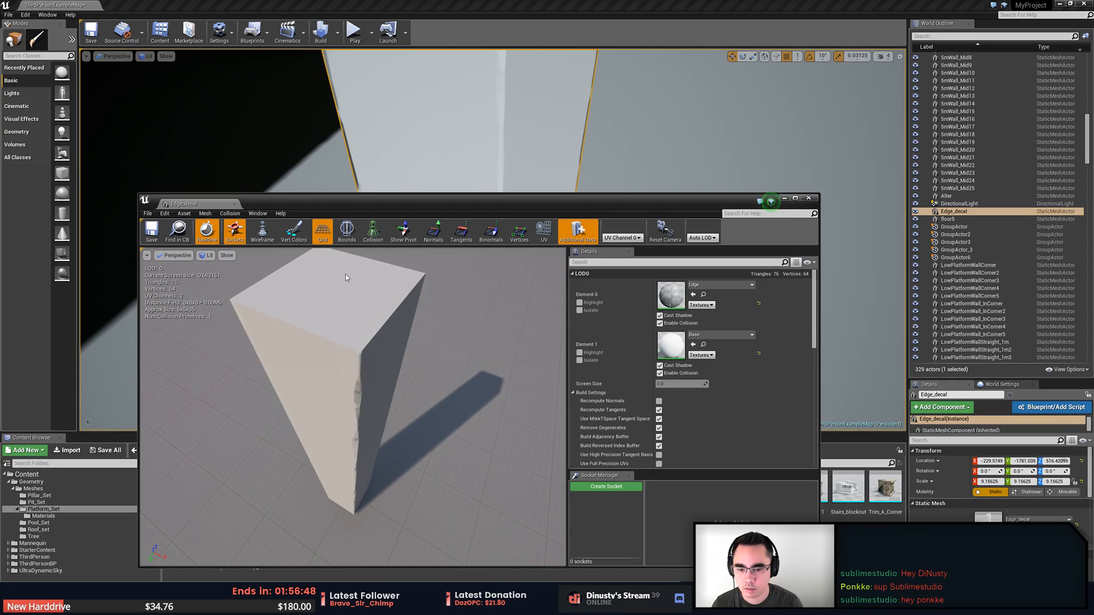
click(262, 231)
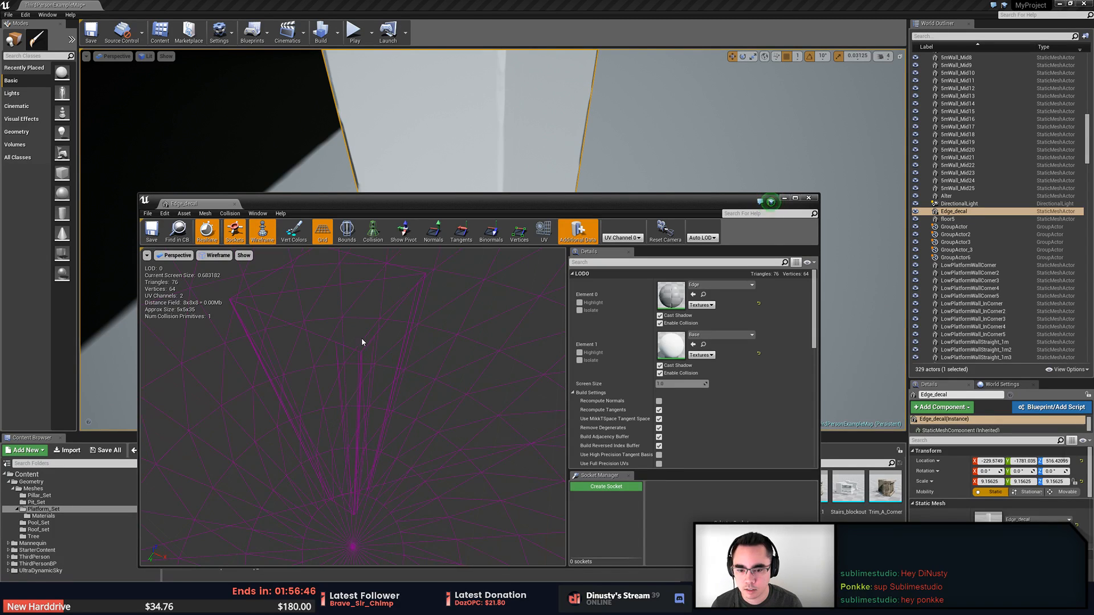
mouse_move(353, 399)
right_down()
mouse_move(399, 413)
mouse_move(356, 385)
mouse_move(350, 401)
right_up()
key(w)
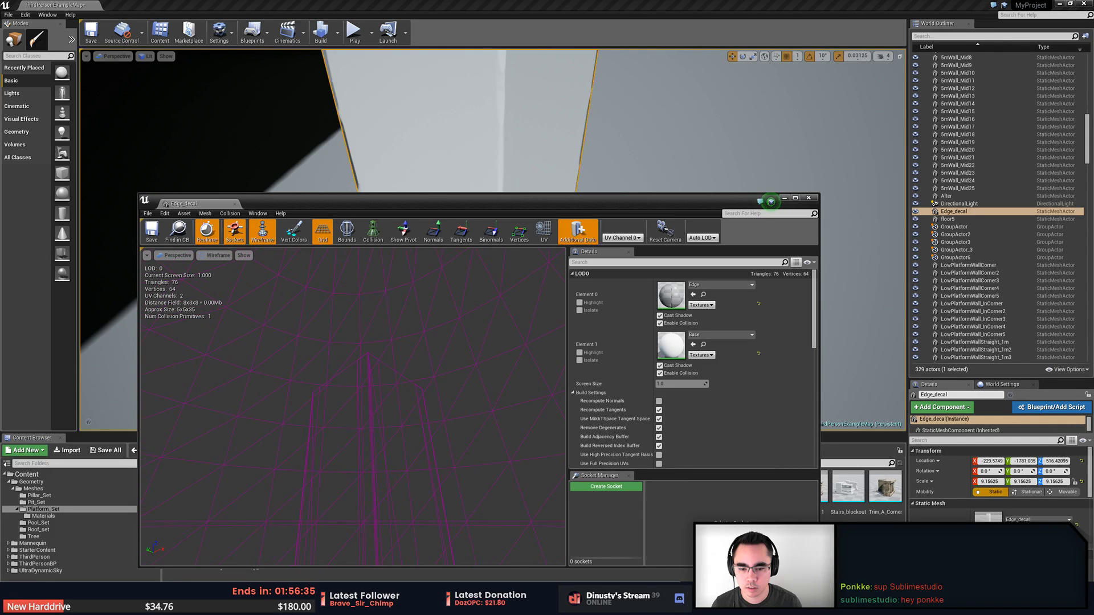
right_drag(350, 401, 368, 379)
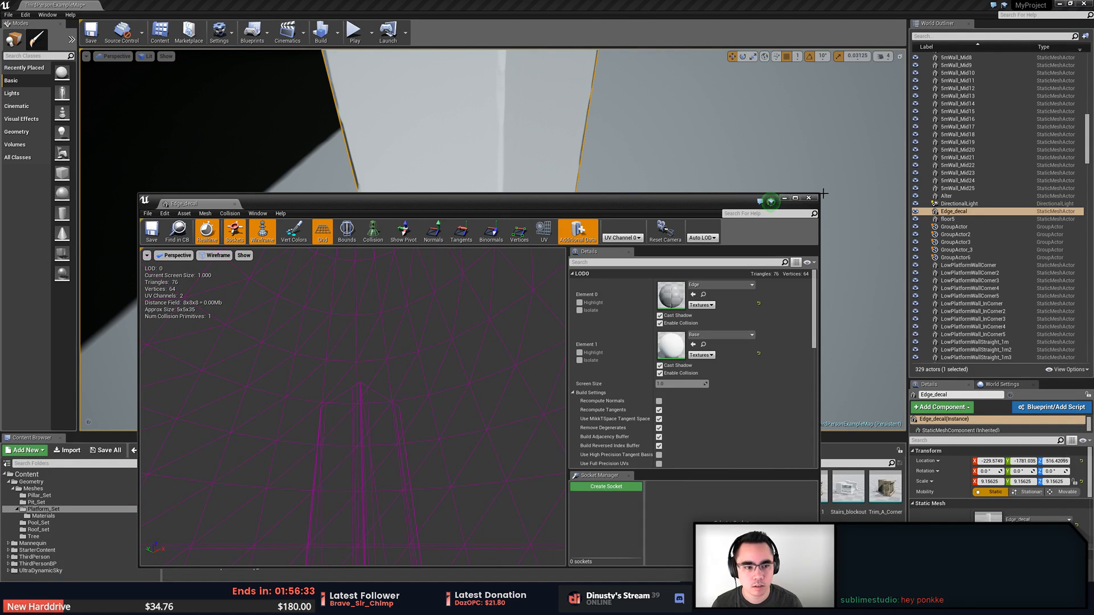
Return the mesh preview to lit shading and view the whole column with its worn edge
click(228, 260)
click(216, 272)
right_drag(411, 342, 460, 320)
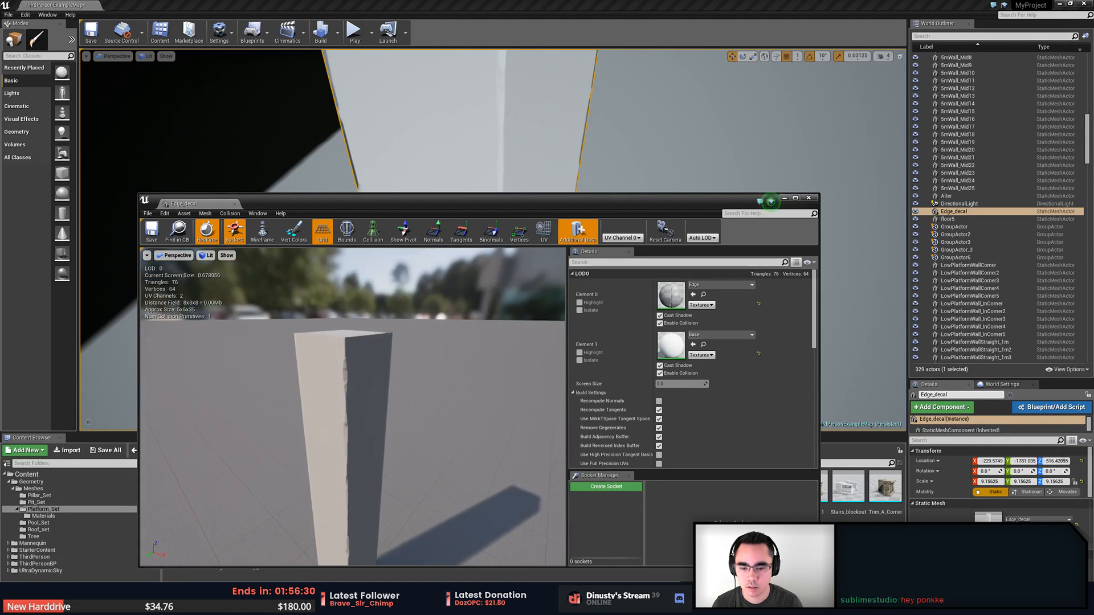
Open the Edge material assigned to Element 0 and locate its Texture Sample's normal map among the project assets
double_click(678, 296)
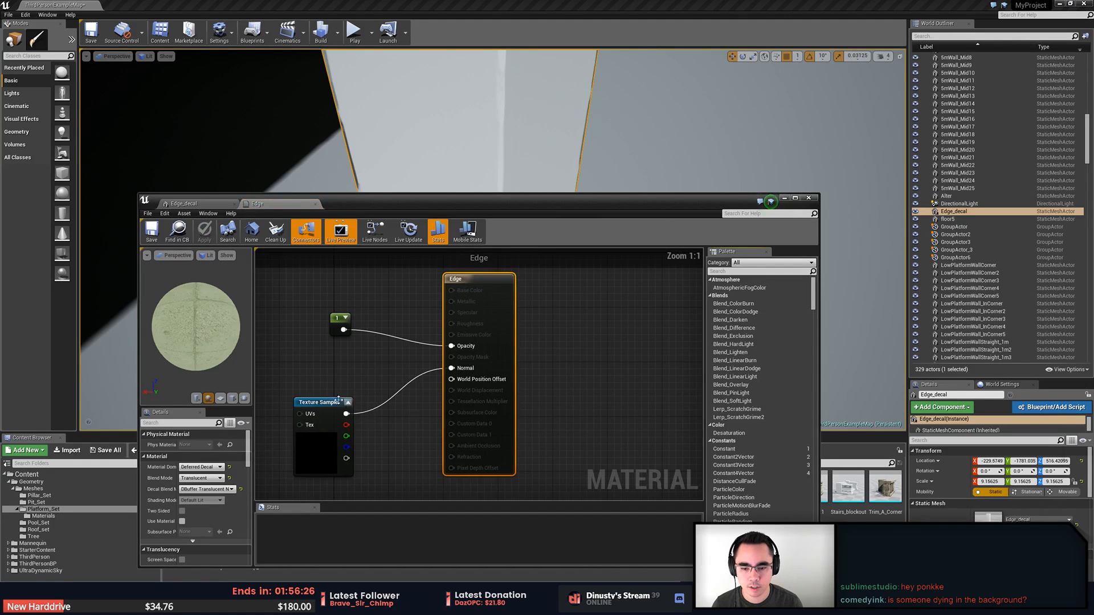
double_click(330, 464)
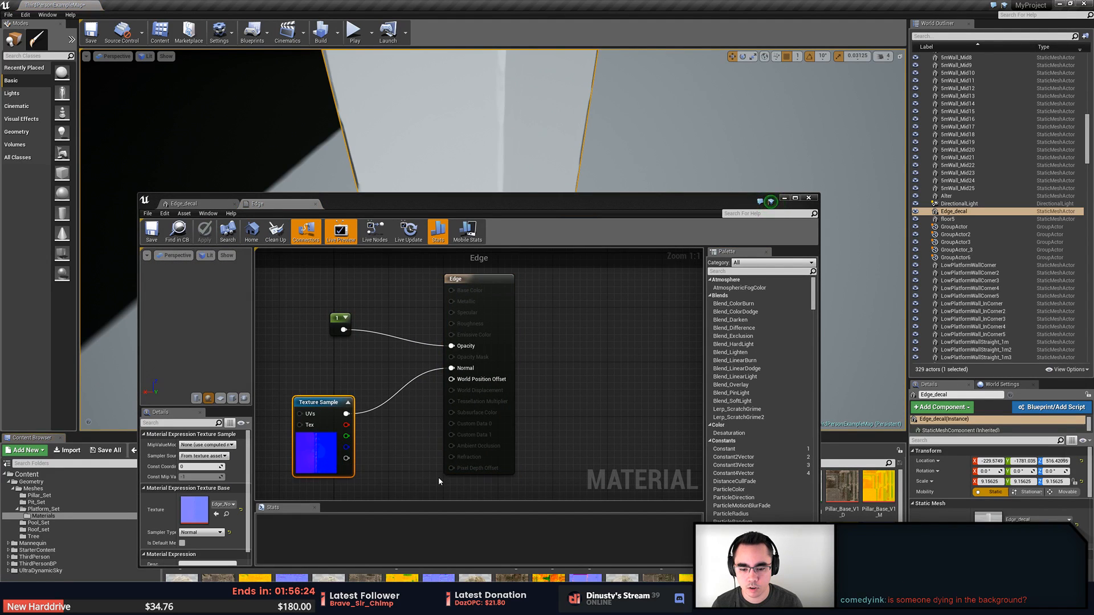
scroll(439, 479, down, 2)
scroll(473, 289, up, 2)
drag(501, 204, 592, 97)
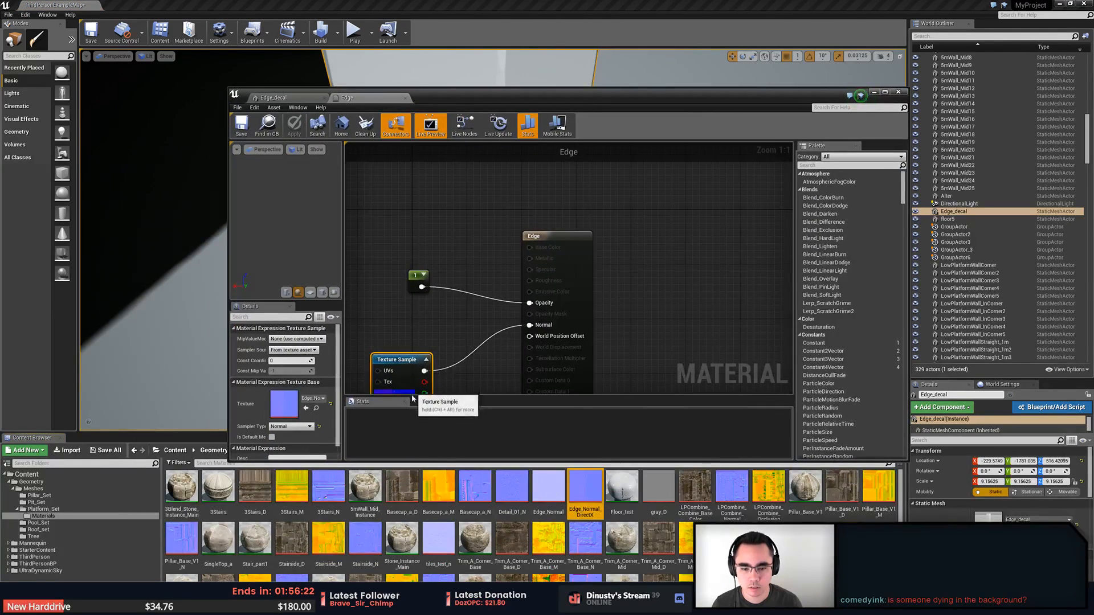
Open the Edge_Normal_DirectX texture and examine the edge damage strip along its centre at different magnifications
double_click(590, 489)
scroll(451, 318, up, 2)
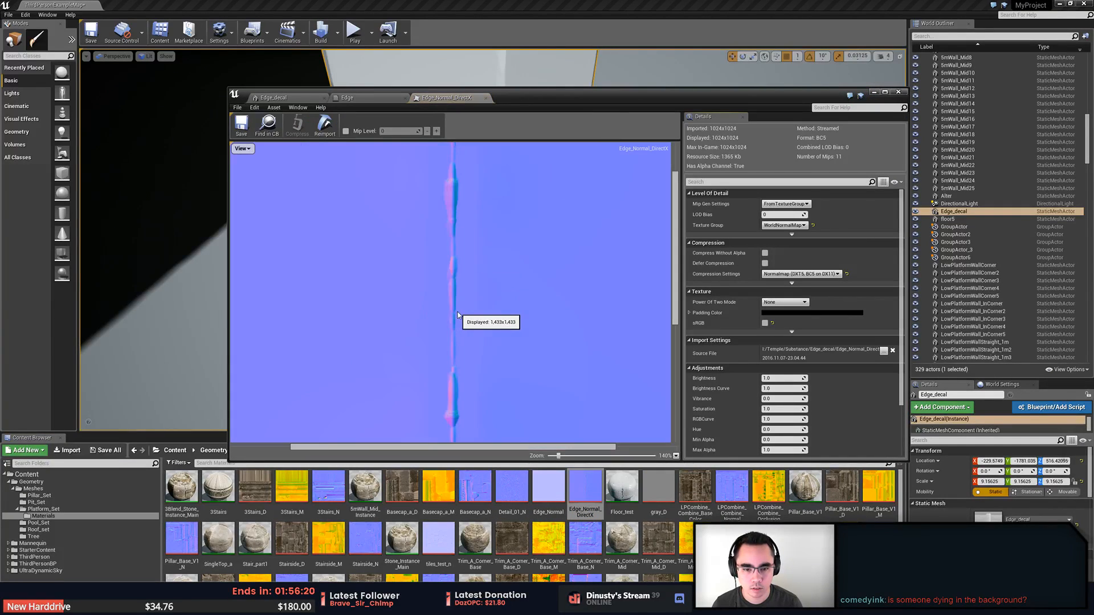
scroll(451, 317, down, 3)
scroll(461, 262, up, 2)
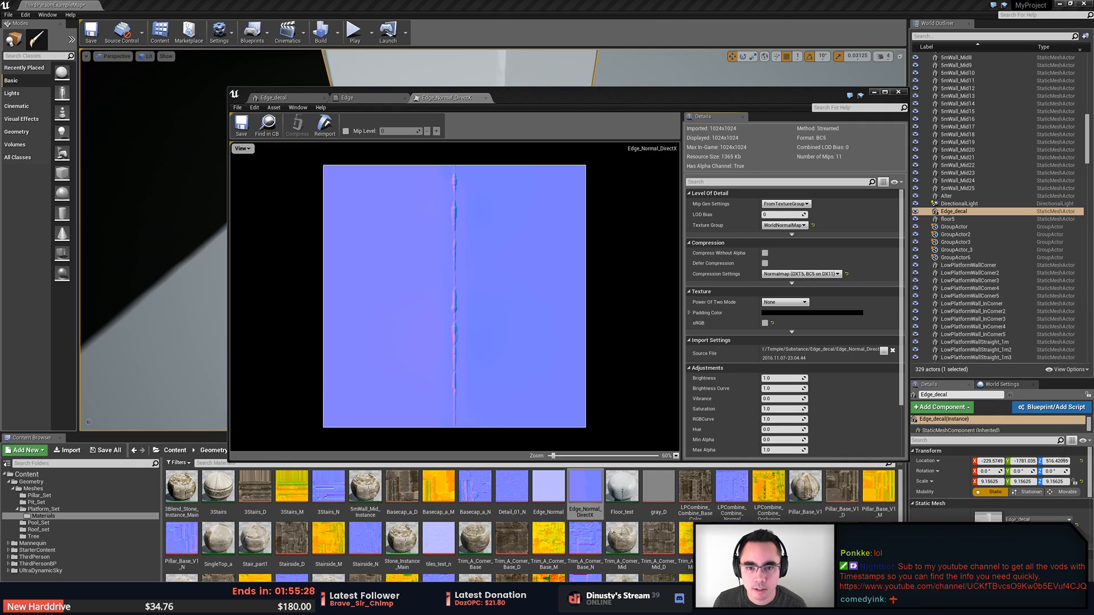
scroll(469, 209, up, 5)
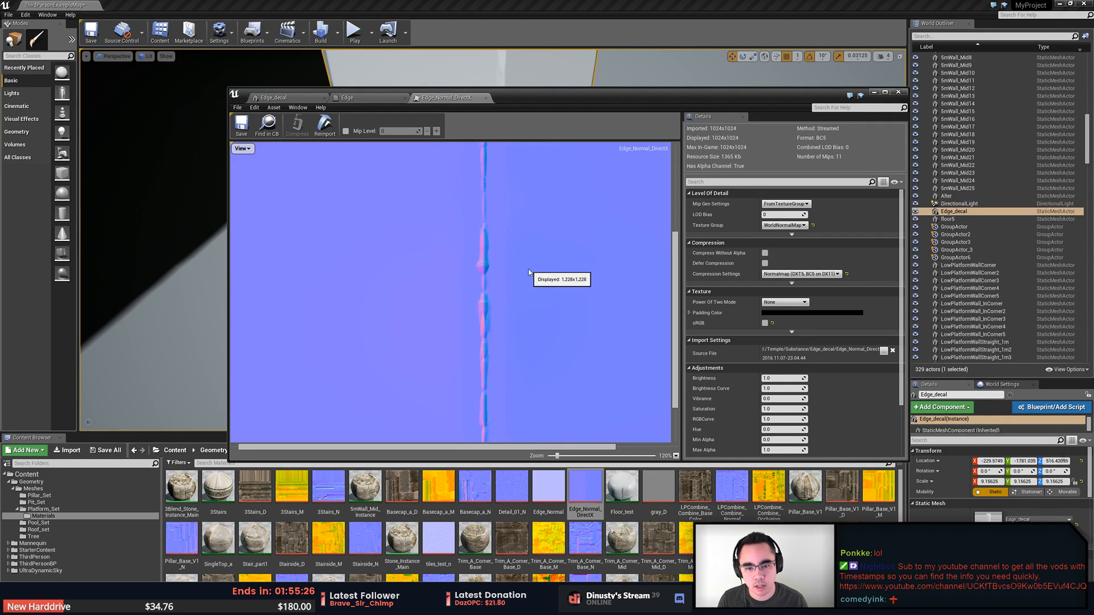
scroll(502, 279, down, 6)
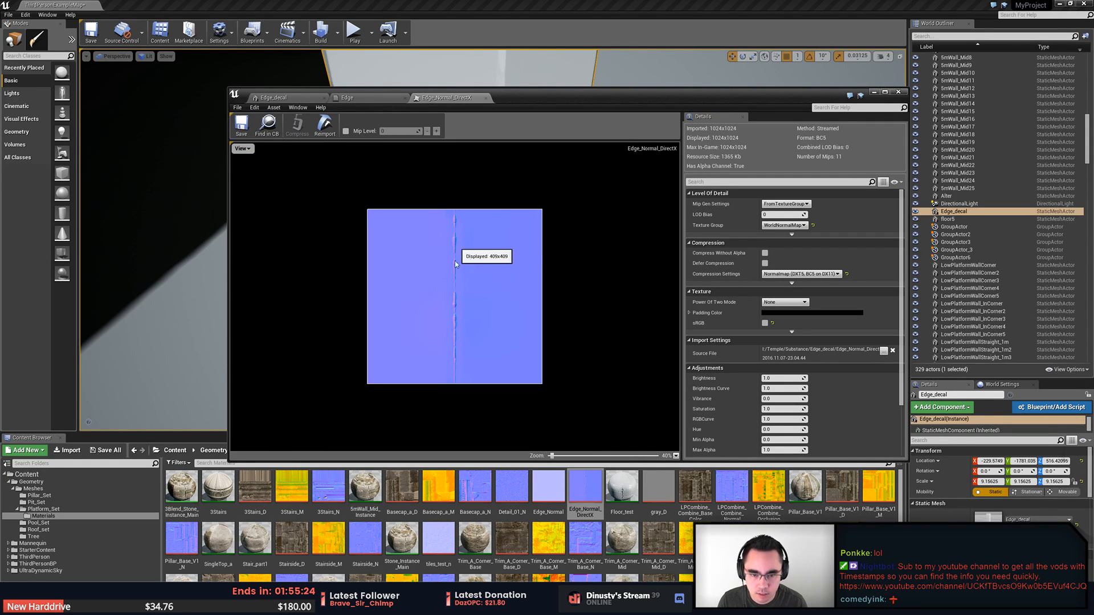
scroll(449, 264, up, 3)
scroll(452, 264, down, 1)
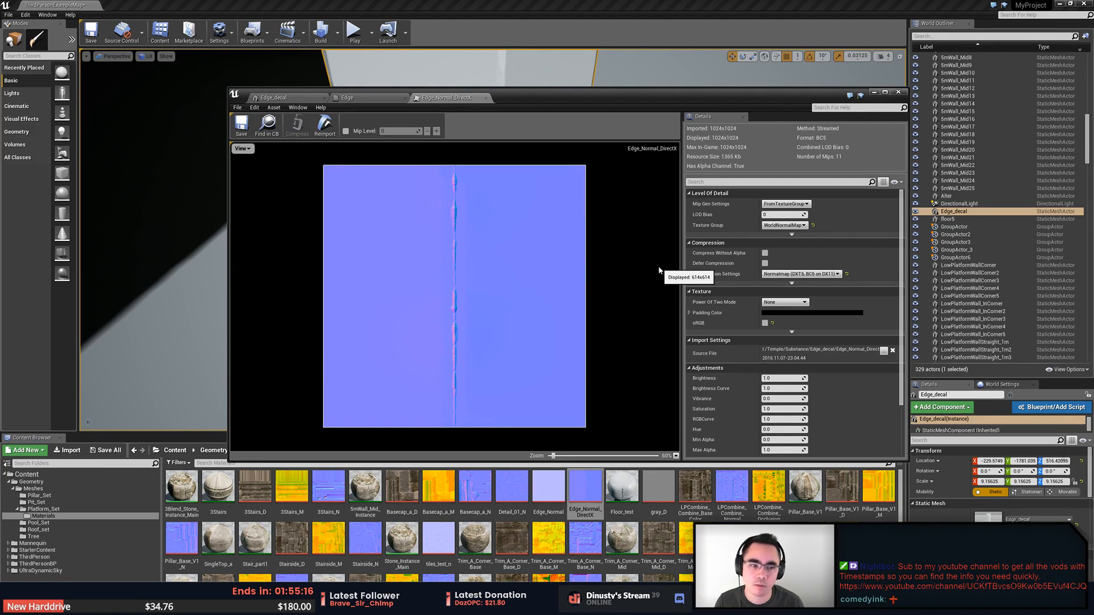
Return to the Edge material graph and show the material's own properties, including its decal and blend settings
click(365, 98)
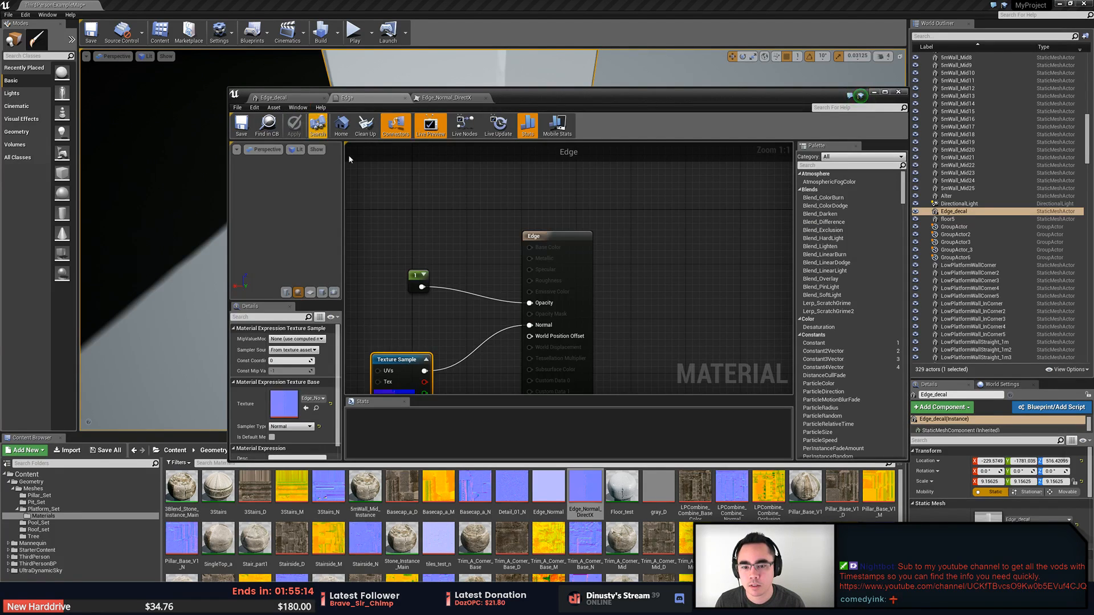
right_drag(429, 260, 554, 178)
right_drag(455, 316, 460, 297)
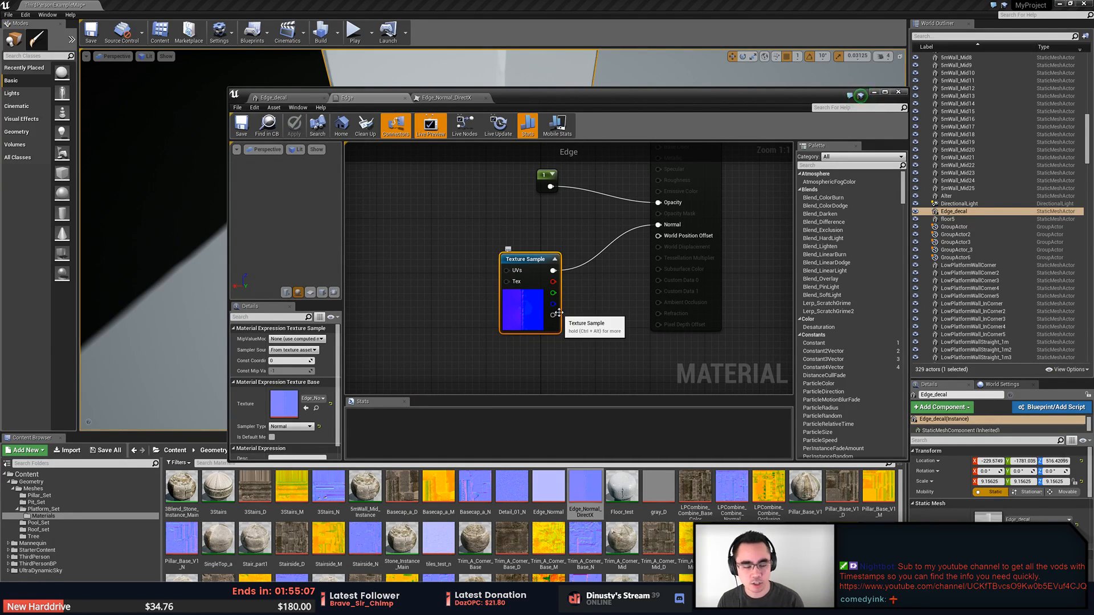
click(456, 291)
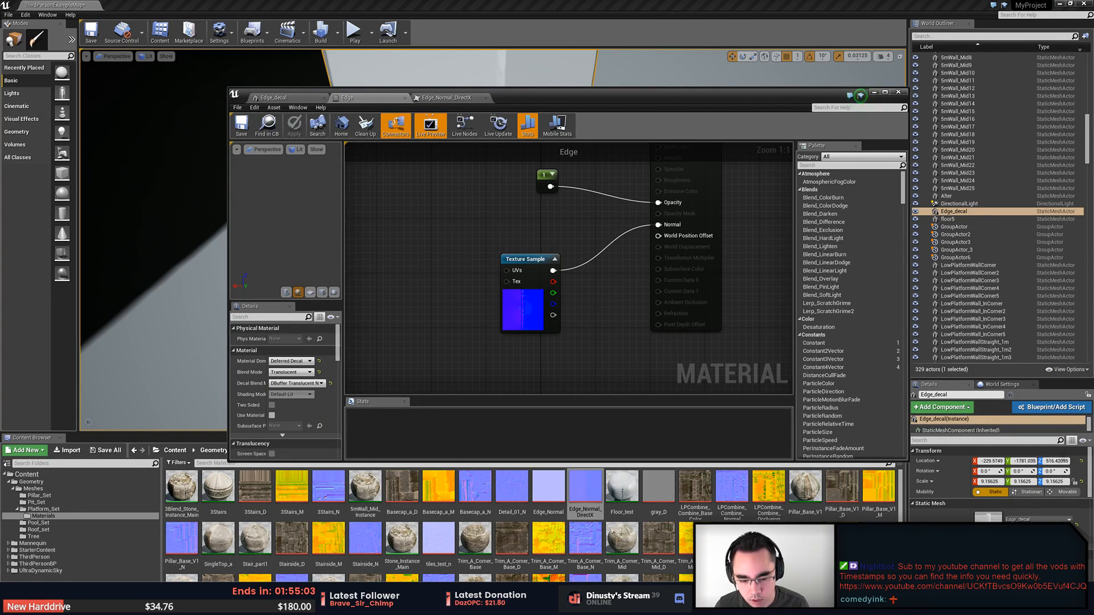
Switch to ZBrush and hide the LightBox browser
key(alt+Tab)
key(comma)
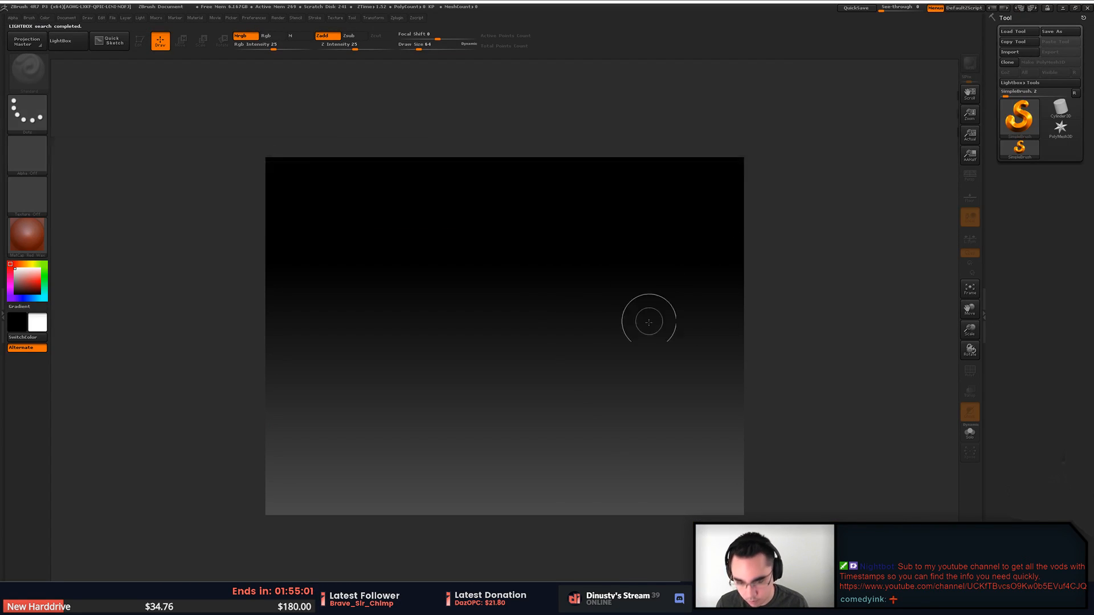
click(1027, 33)
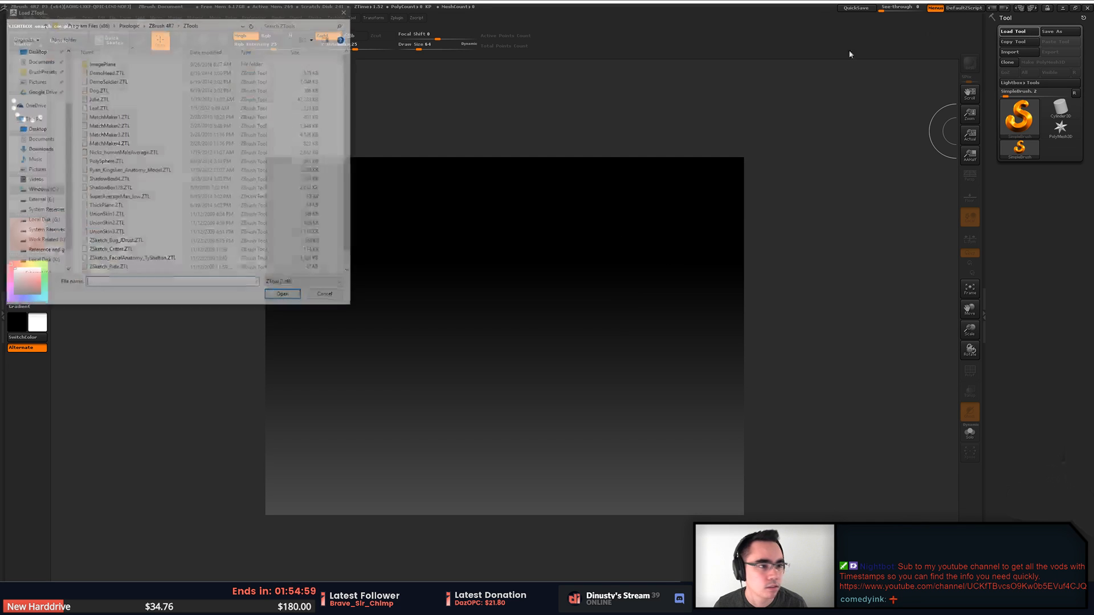
key(Escape)
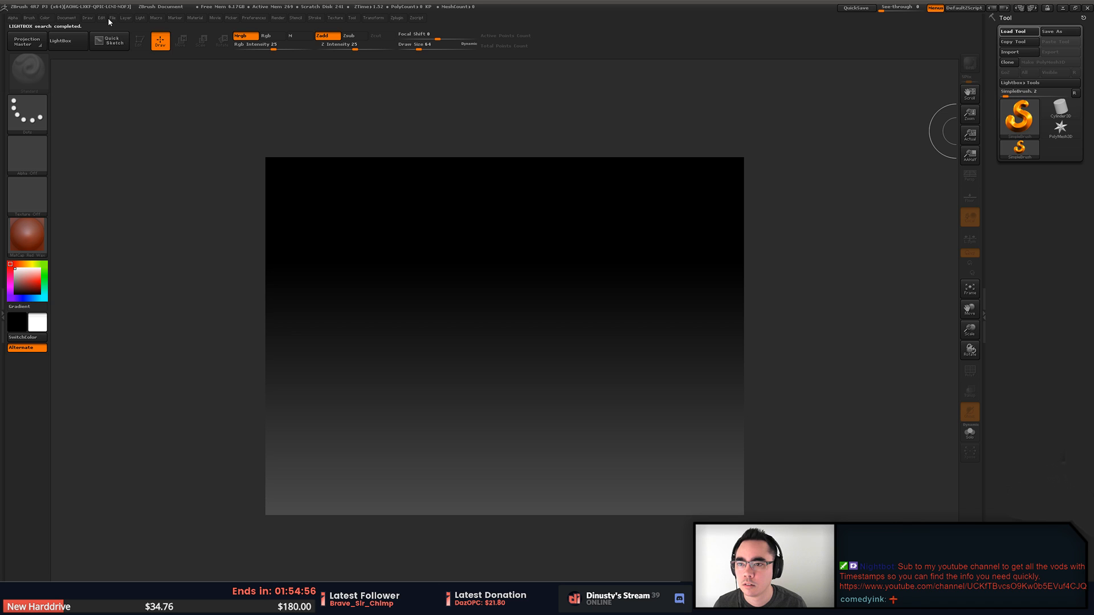
Open the edge_decal project from the Edge_decal folder inside Temple's Substance folder
click(112, 17)
click(125, 17)
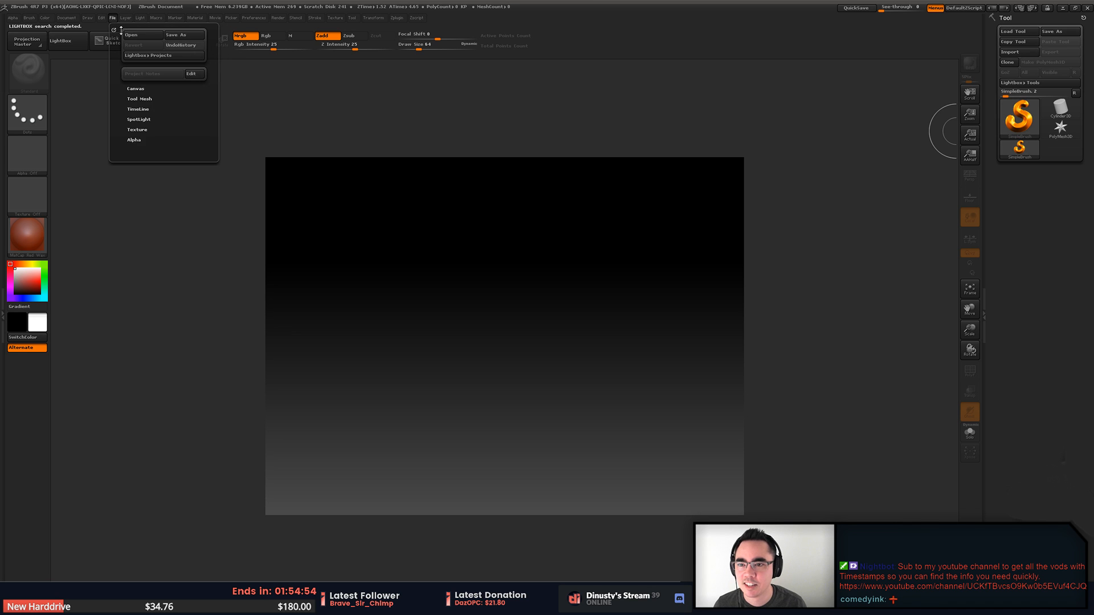
click(131, 36)
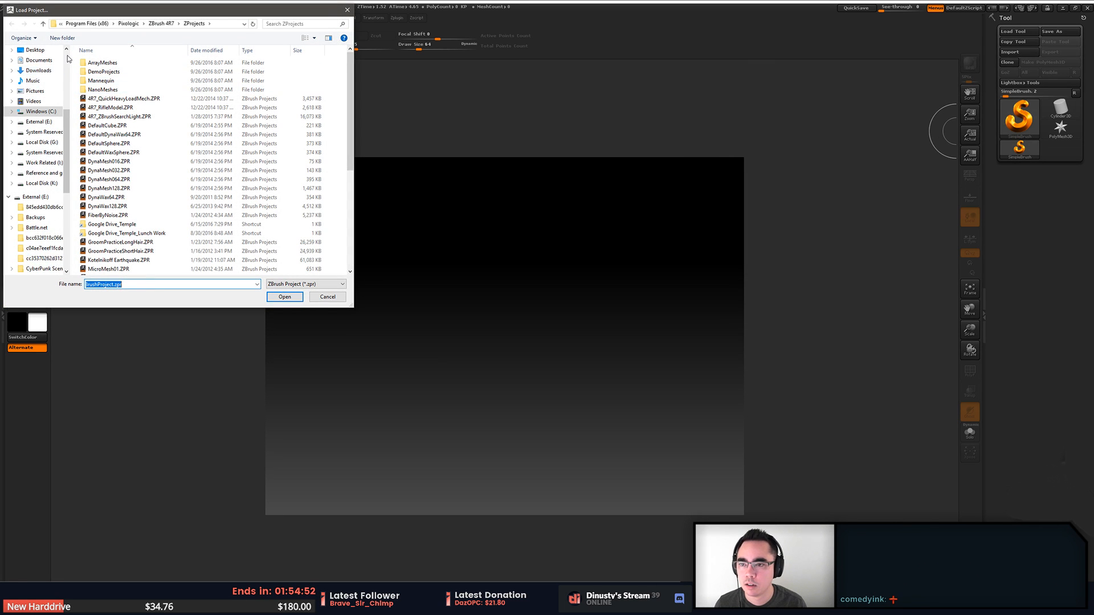
scroll(37, 114, up, 5)
click(34, 67)
double_click(100, 63)
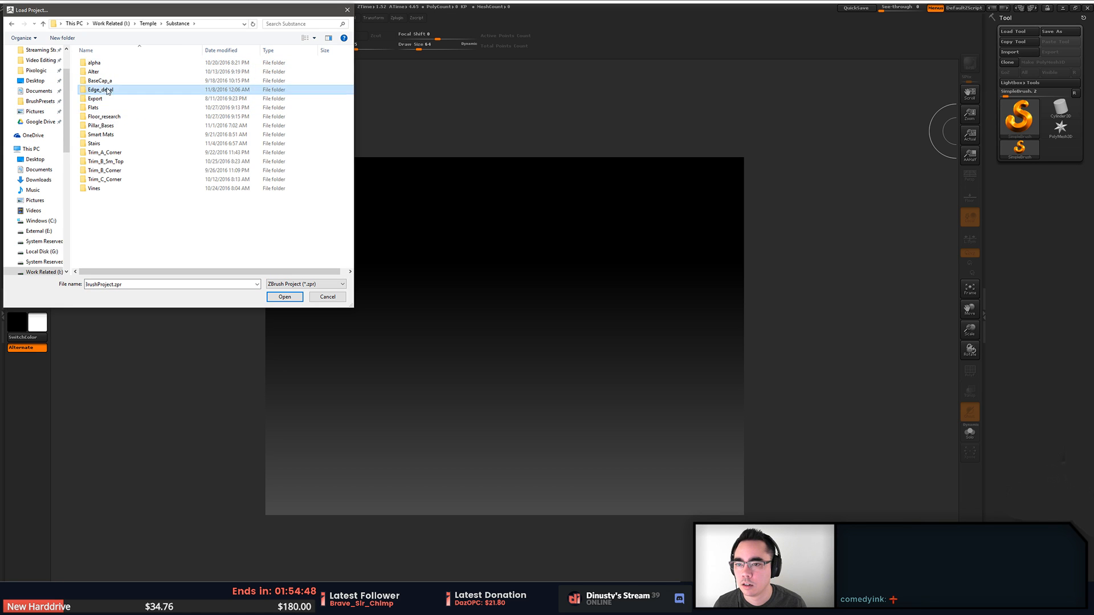
double_click(100, 98)
double_click(110, 63)
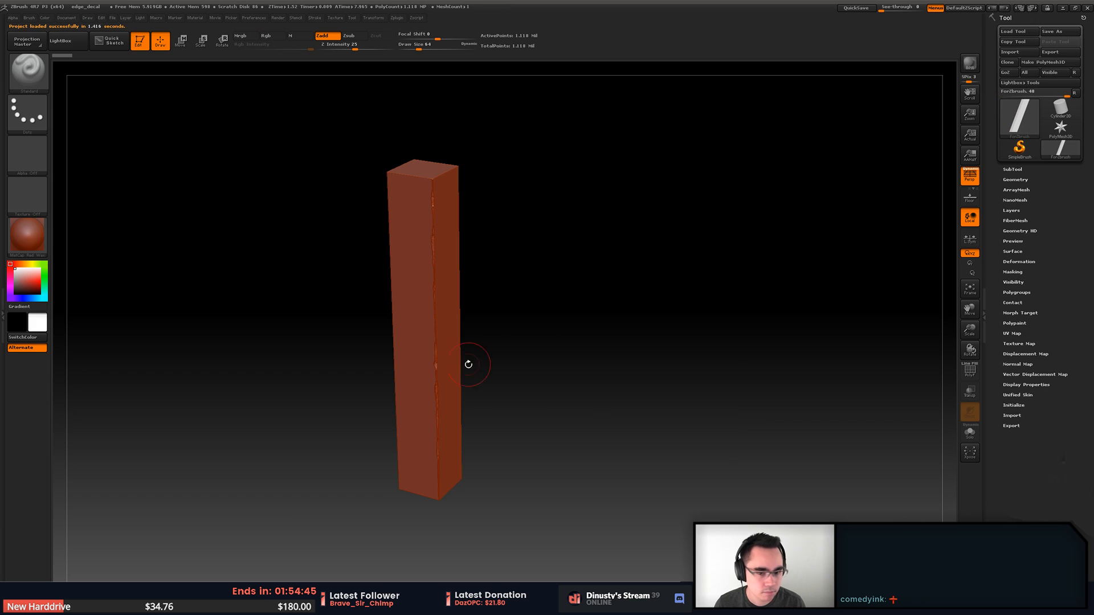
Examine the sculpted column's chipped edge close up and from several angles
mouse_move(469, 365)
mouse_down()
mouse_move(581, 359)
mouse_move(608, 439)
mouse_move(652, 368)
mouse_move(683, 402)
mouse_move(652, 361)
mouse_move(672, 324)
mouse_move(671, 203)
mouse_move(673, 299)
mouse_move(695, 342)
mouse_move(689, 324)
mouse_move(667, 320)
mouse_move(713, 340)
mouse_move(681, 345)
mouse_move(694, 390)
mouse_move(691, 361)
mouse_move(716, 366)
mouse_move(674, 366)
mouse_move(663, 352)
mouse_move(662, 367)
mouse_move(593, 237)
mouse_move(703, 344)
mouse_move(703, 371)
mouse_move(666, 362)
mouse_move(698, 356)
mouse_move(590, 328)
mouse_up()
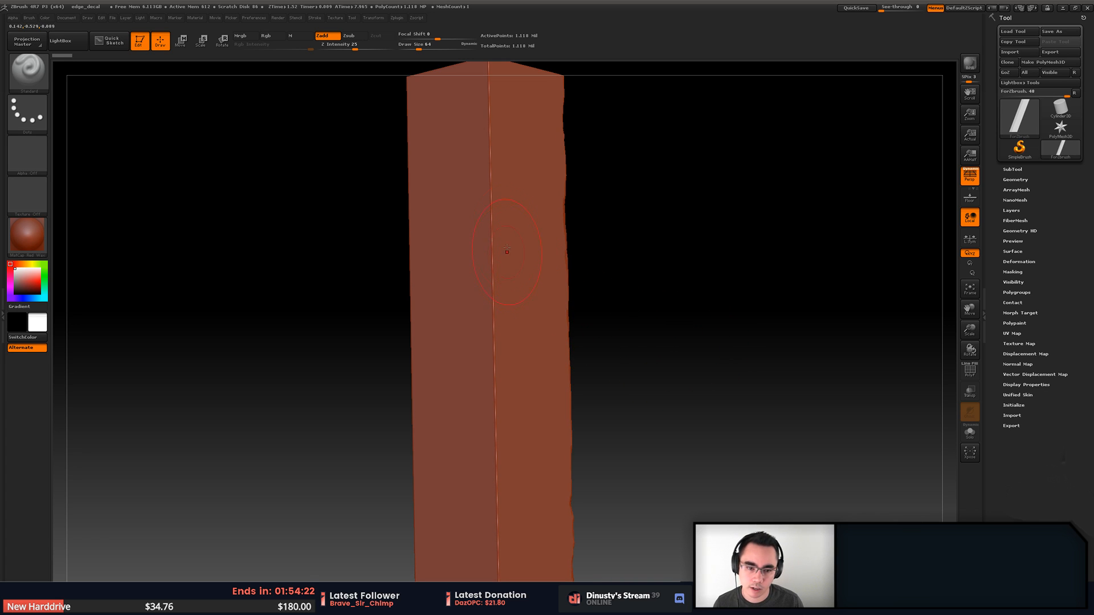
drag(737, 310, 745, 345)
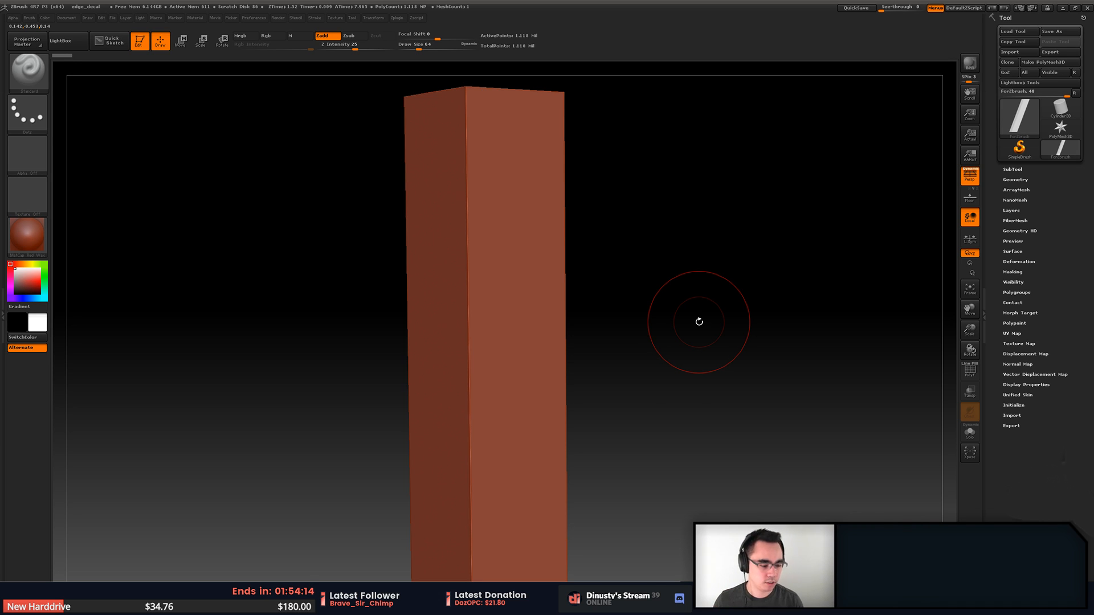
drag(707, 313, 654, 317)
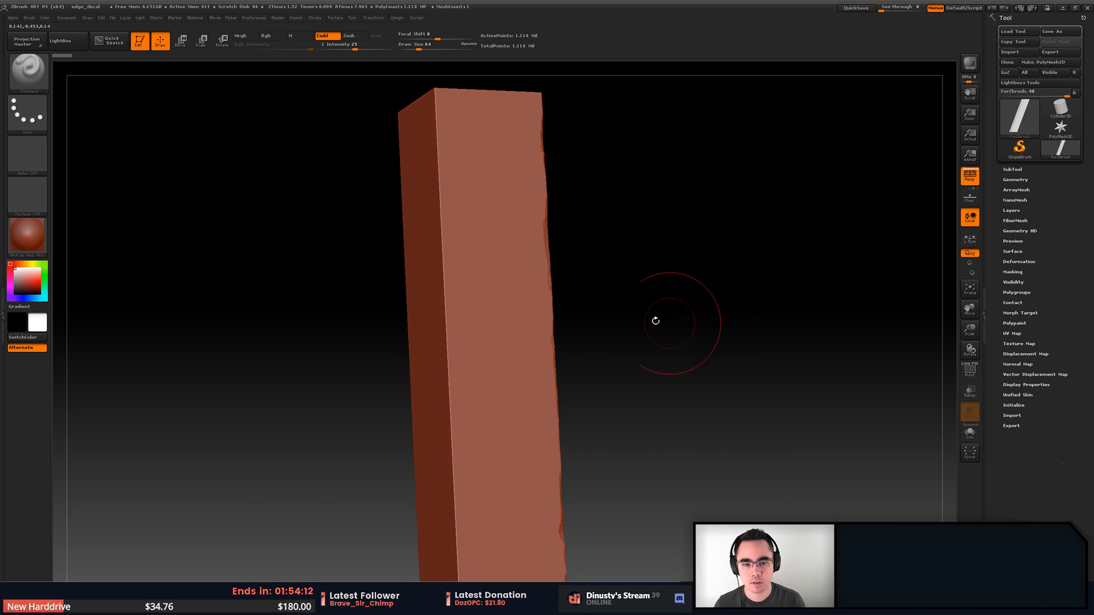
Switch to MODO and open the recent edge_decal.lxo scene
key(alt+Tab)
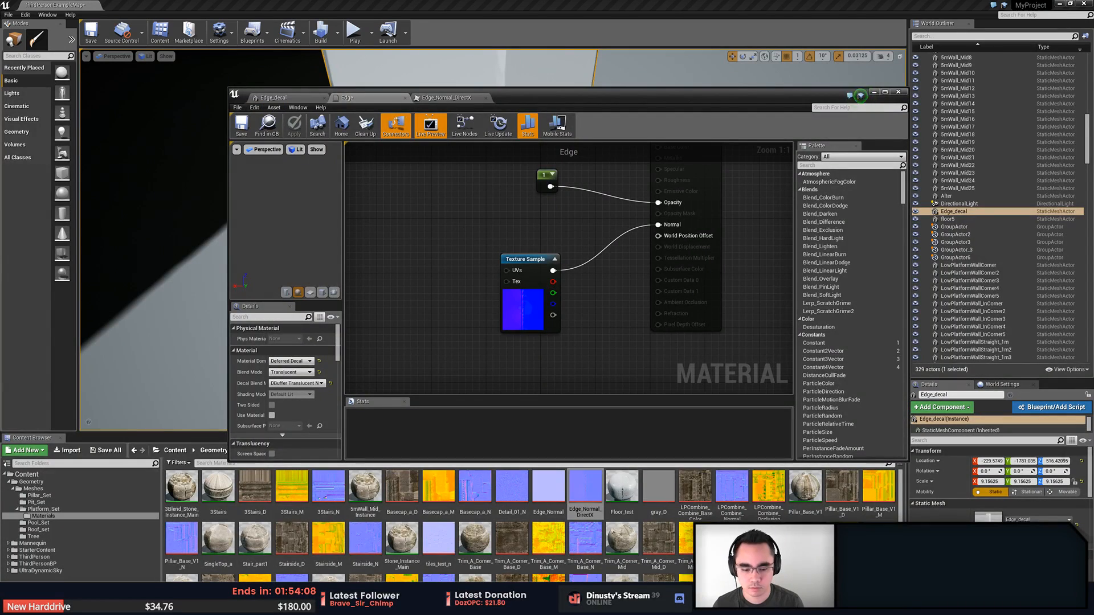
key(alt+Tab)
click(8, 15)
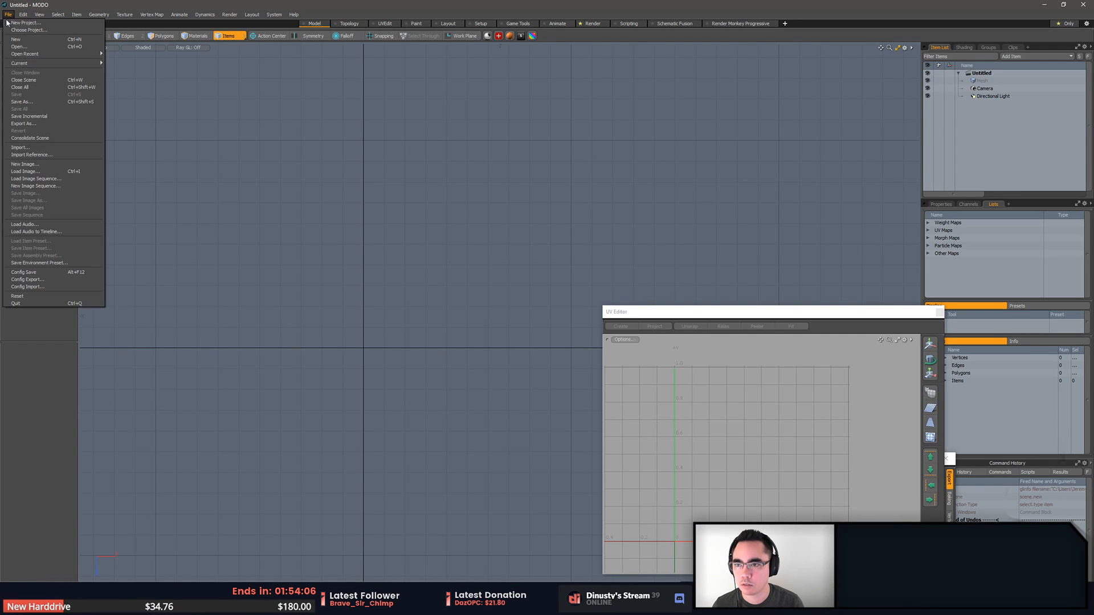
mouse_move(31, 54)
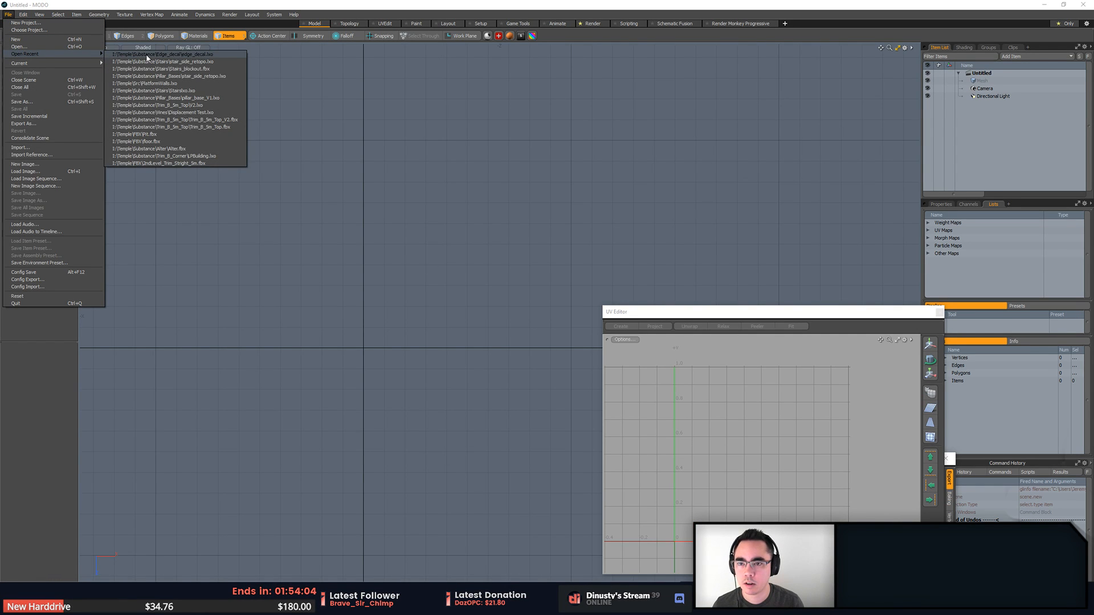
click(146, 54)
Close the UV Editor, move the export window off the model, and show the column in perspective
drag(895, 320, 853, 309)
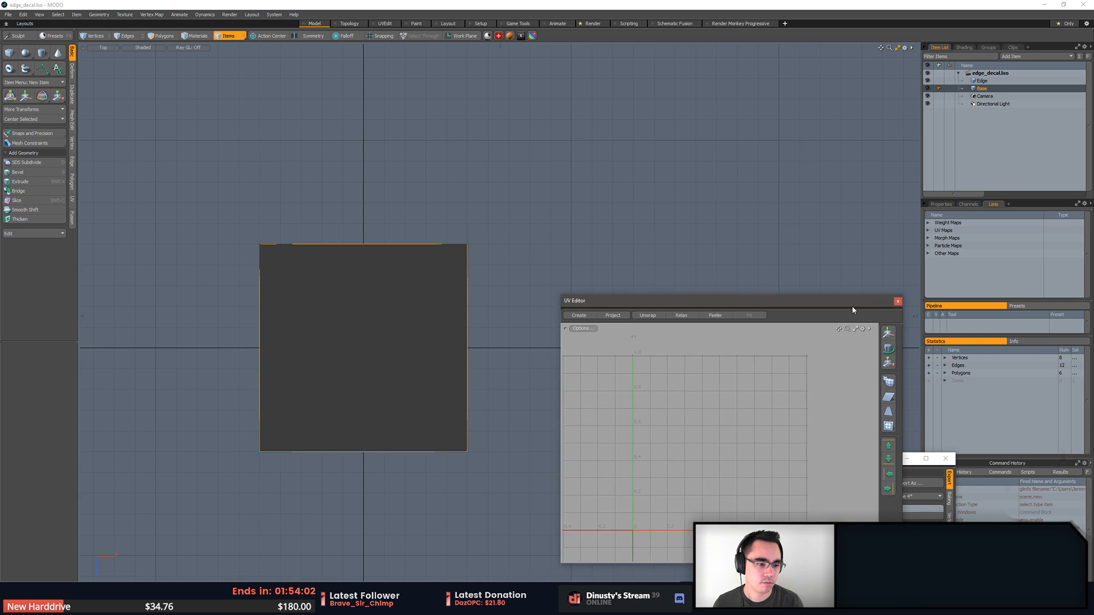
click(898, 302)
drag(877, 458, 833, 448)
alt+drag(631, 391, 743, 388)
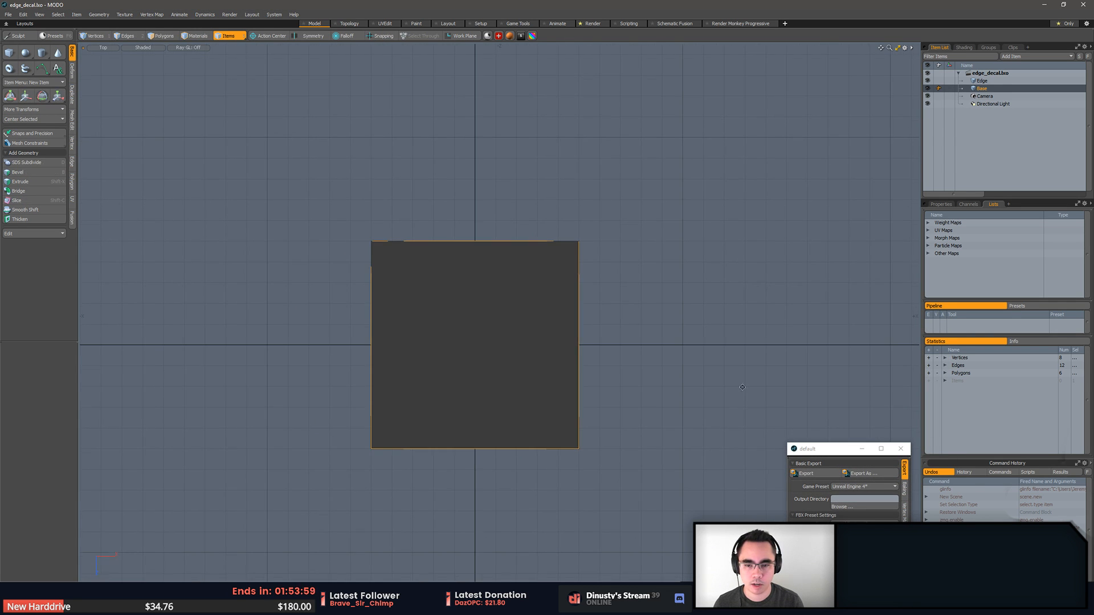
key(KP_Decimal)
alt+drag(647, 318, 543, 299)
Try removing the vertical edge beside the column's front corner from the Edge mesh's decal strip
click(521, 312)
click(549, 296)
key(2)
scroll(563, 303, up, 3)
scroll(544, 299, up, 3)
click(531, 288)
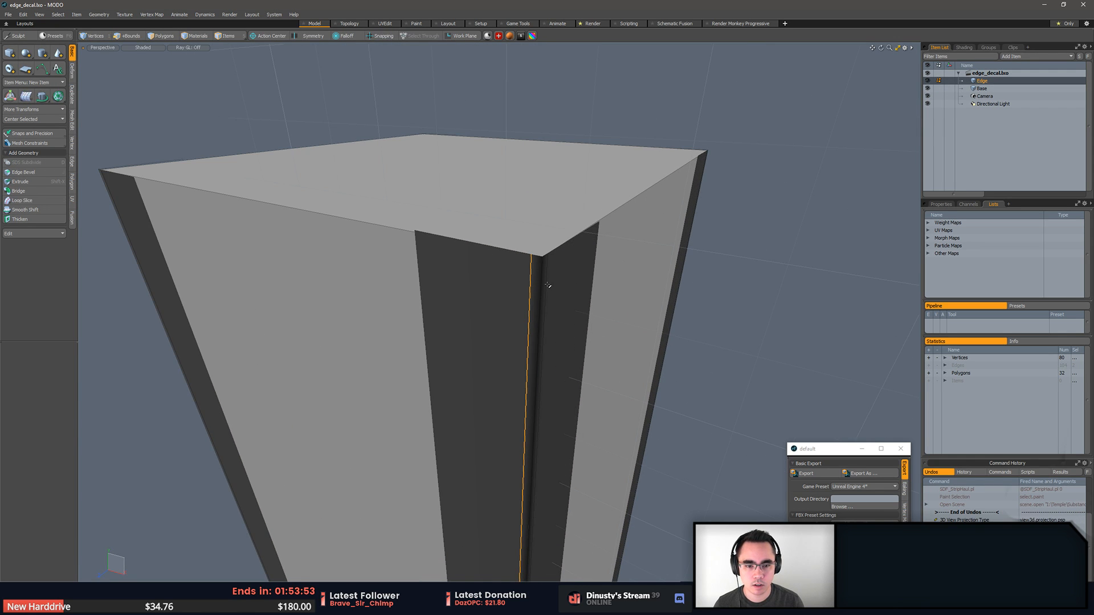
key(5)
key(2)
click(551, 268)
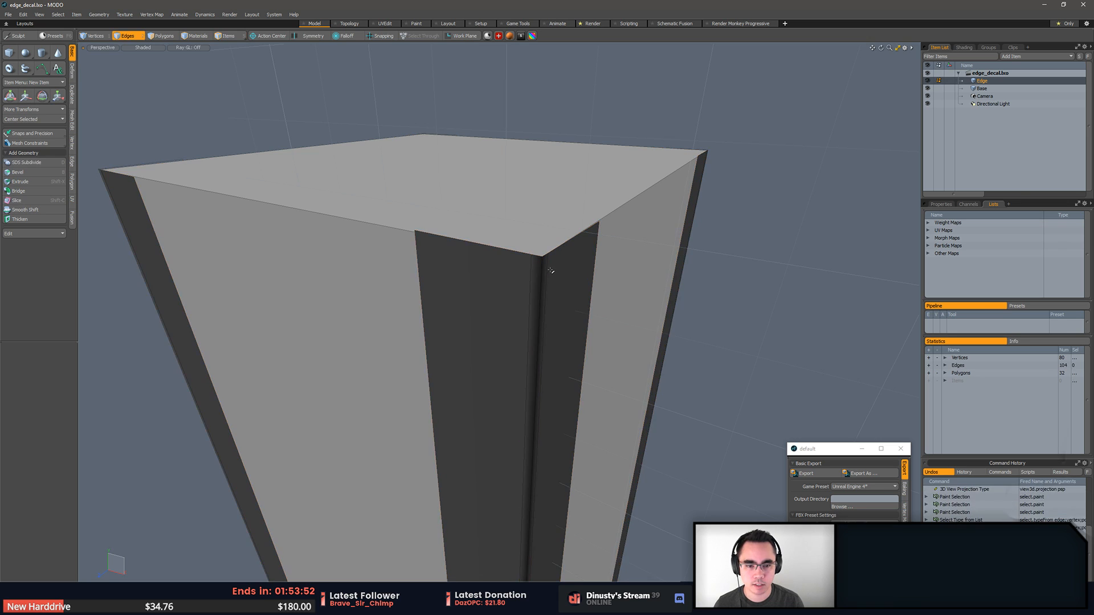
drag(550, 266, 525, 269)
click(523, 270)
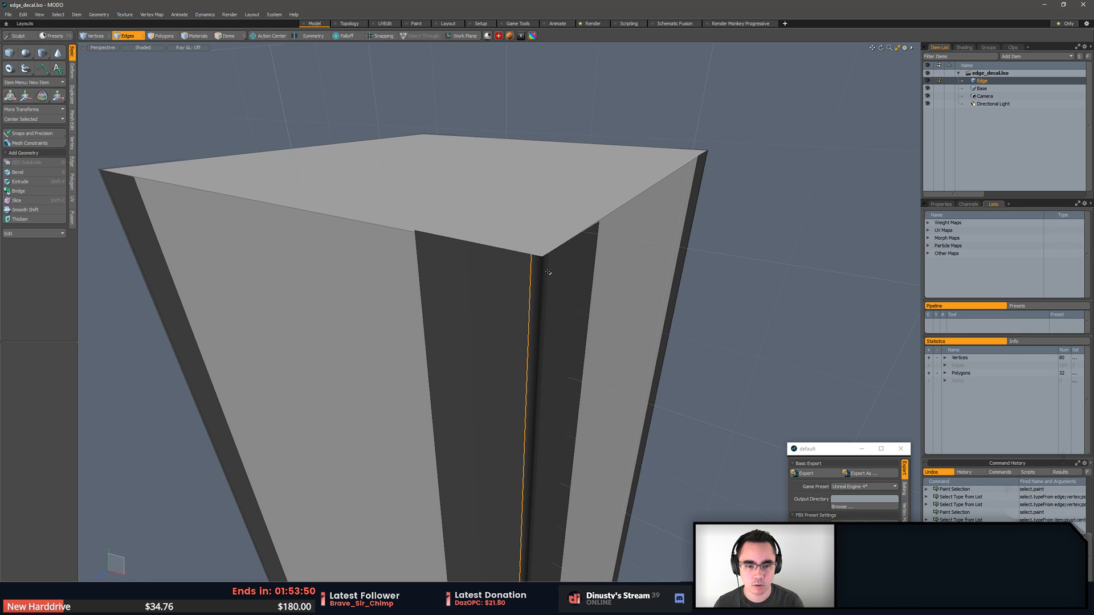
key(r)
key(w)
key(BackSpace)
click(547, 281)
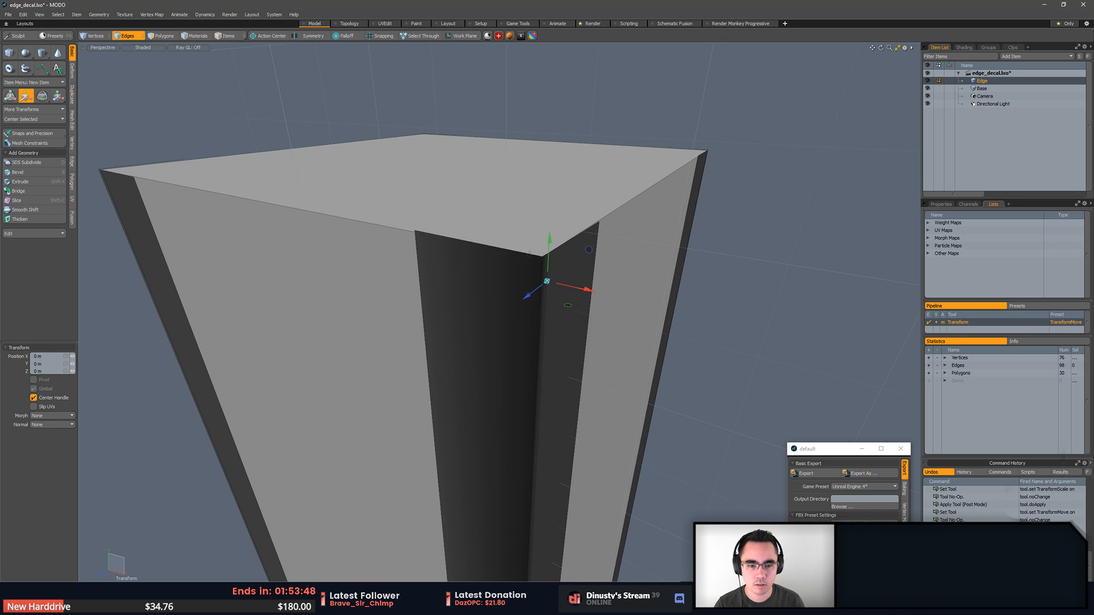
Undo the edge removal on the front-corner decal strip and drop the edge selection
key(BackSpace)
key(ctrl+z)
key(q)
drag(547, 281, 531, 260)
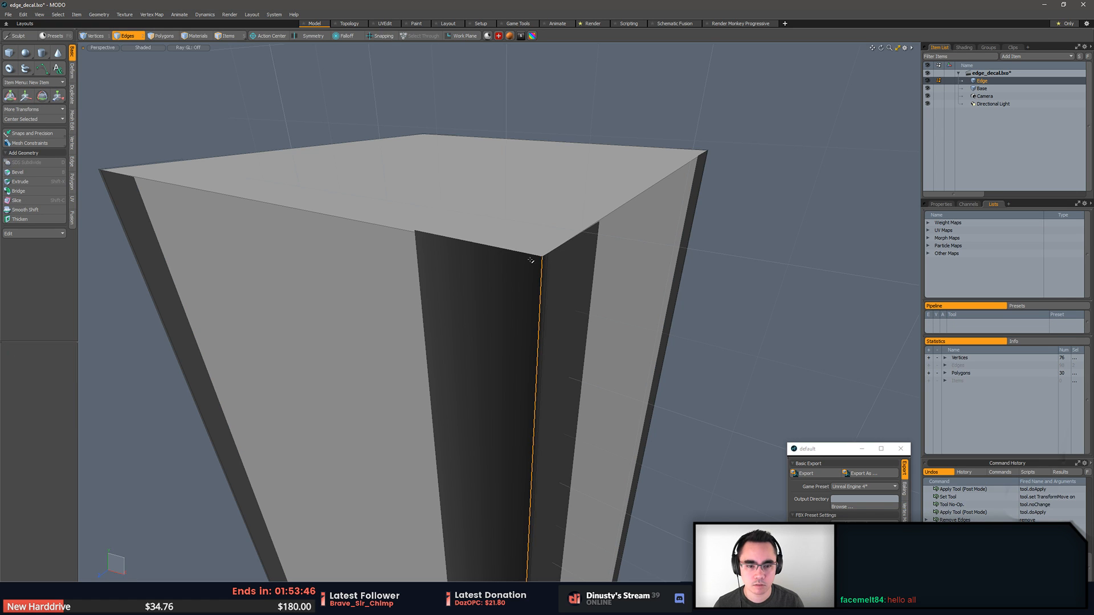
click(543, 260)
ctrl+click(547, 262)
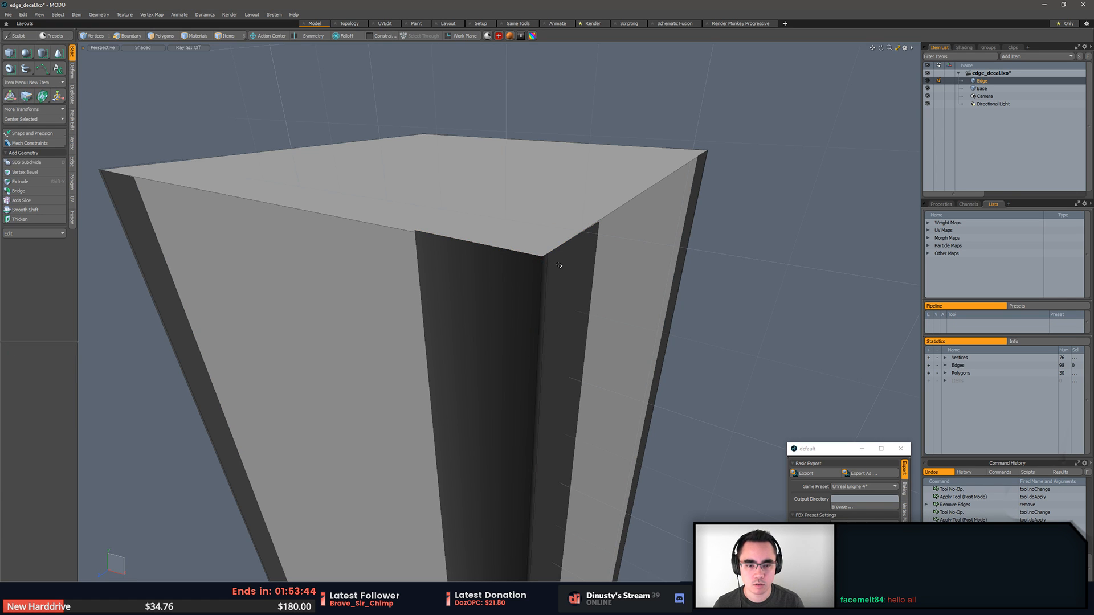
key(alt+c)
click(532, 256)
key(q)
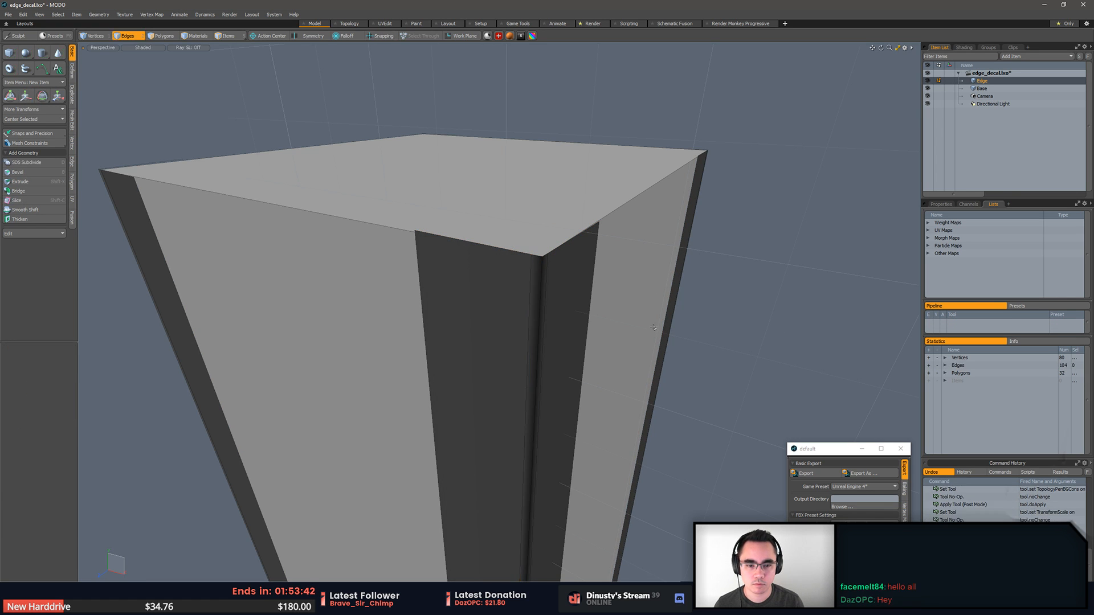
Select all connected polygons of the front-corner decal strip and view it along the whole column
alt+drag(550, 314, 493, 225)
key(3)
double_click(488, 292)
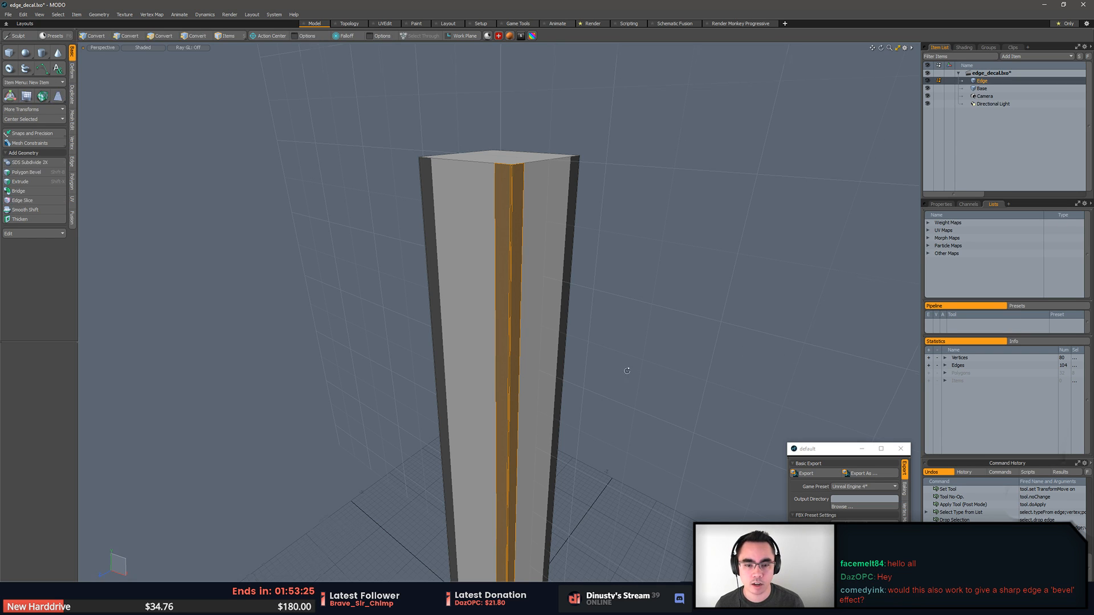
alt+drag(627, 370, 637, 396)
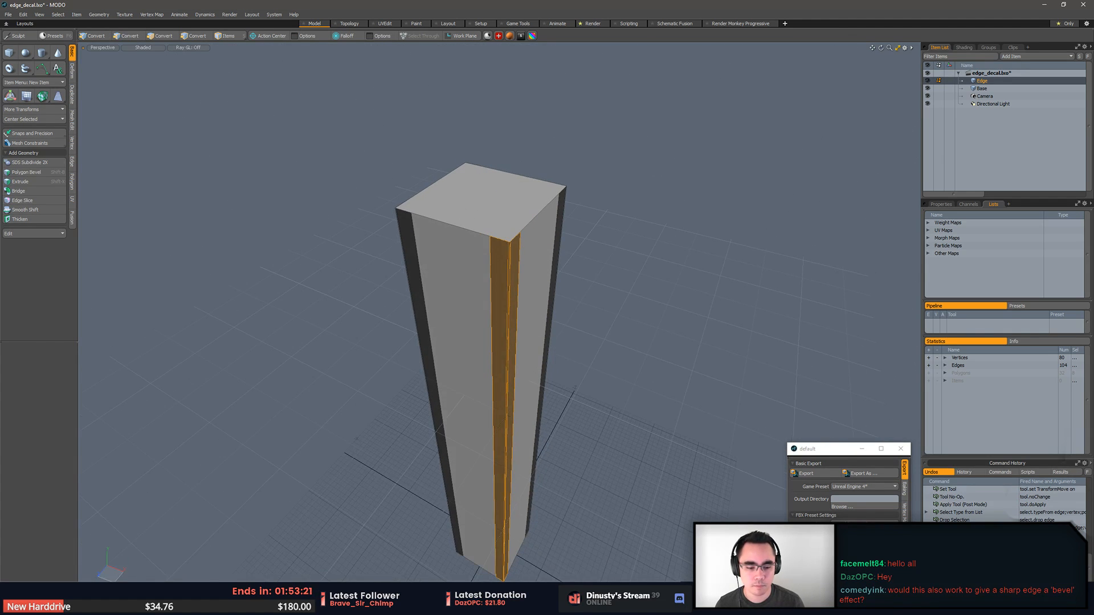
Switch to Unreal and close the Edge material and Edge_Normal_DirectX texture editors
key(alt+Tab)
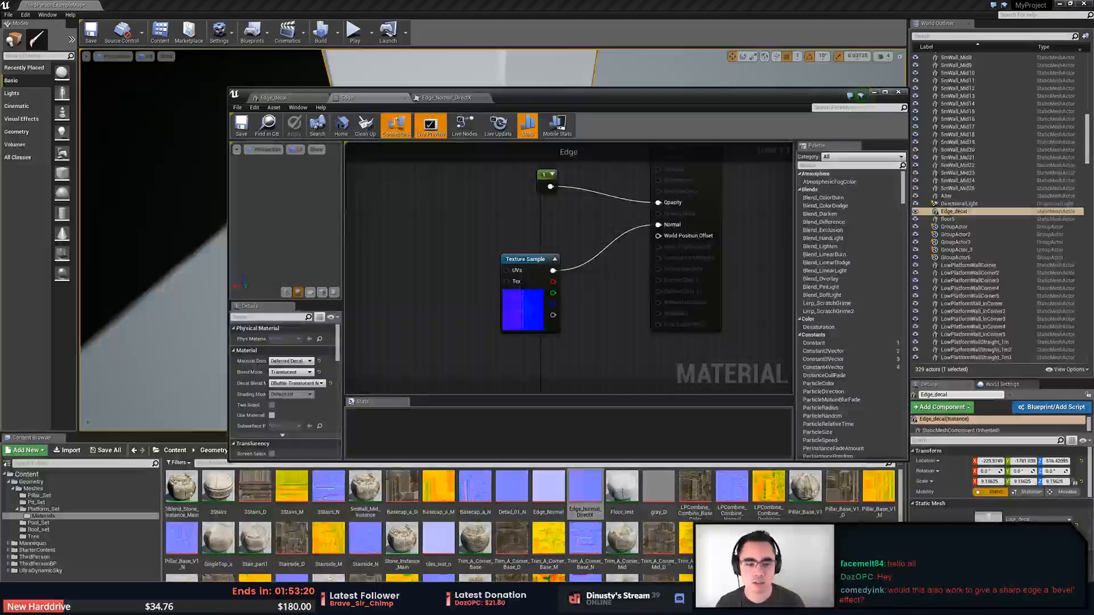
drag(628, 98, 638, 83)
click(414, 85)
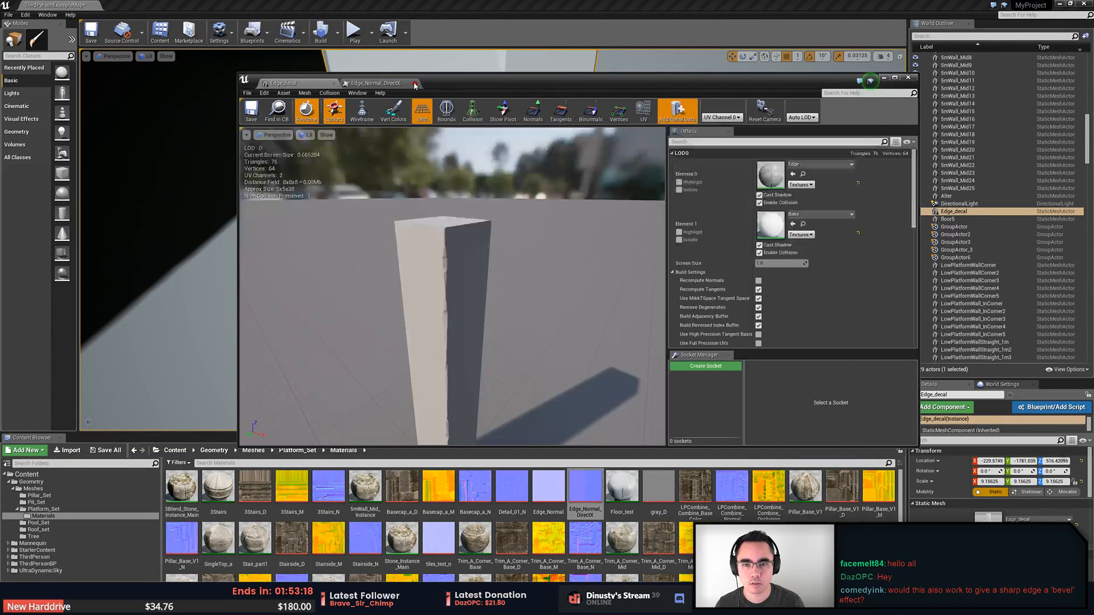
Examine the worn front edge of the Edge_decal mesh preview from different angles and distances
alt+drag(439, 240, 423, 245)
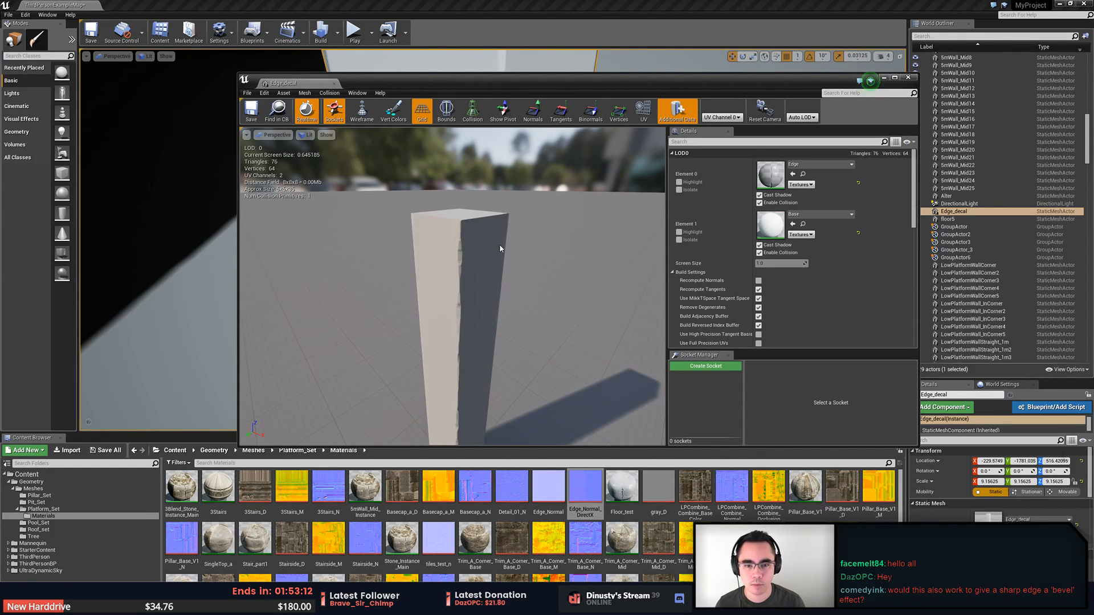
mouse_move(499, 249)
alt+mouse_down()
mouse_move(504, 280)
mouse_move(520, 251)
alt+mouse_up()
scroll(512, 270, up, 4)
scroll(521, 272, down, 4)
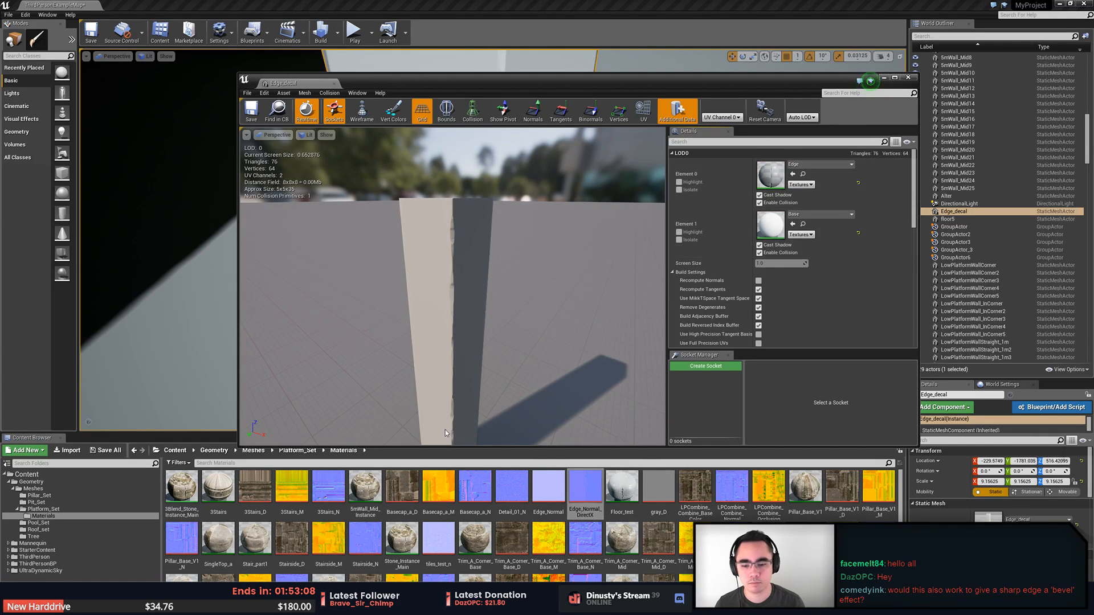
alt+drag(540, 296, 540, 313)
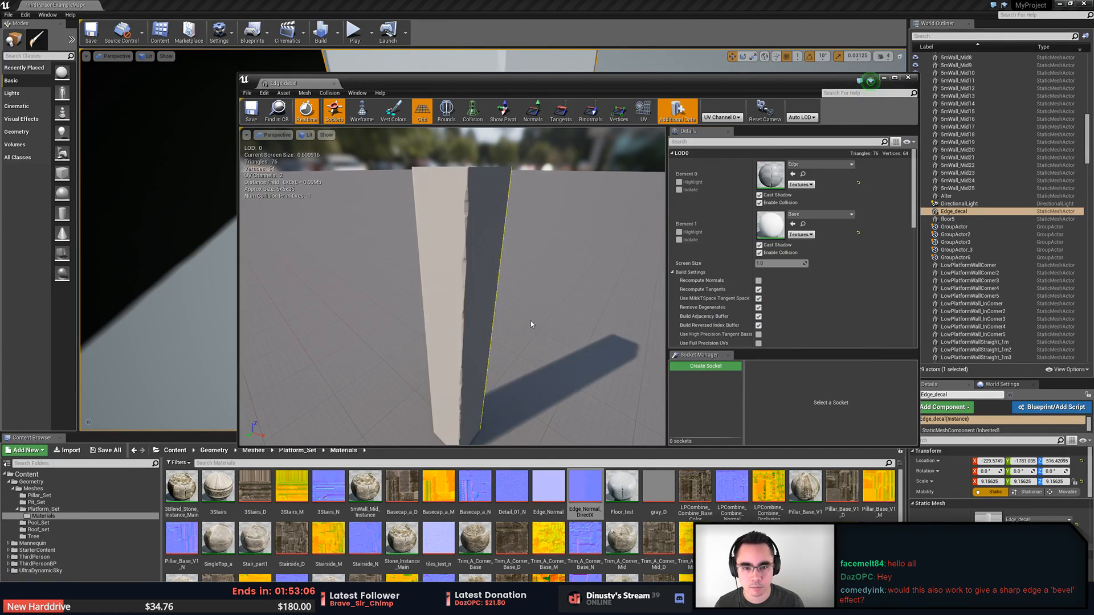
Switch to MODO, clear the polygon selection and display the Texture UV map in the UV Editor
key(alt+Tab)
click(533, 289)
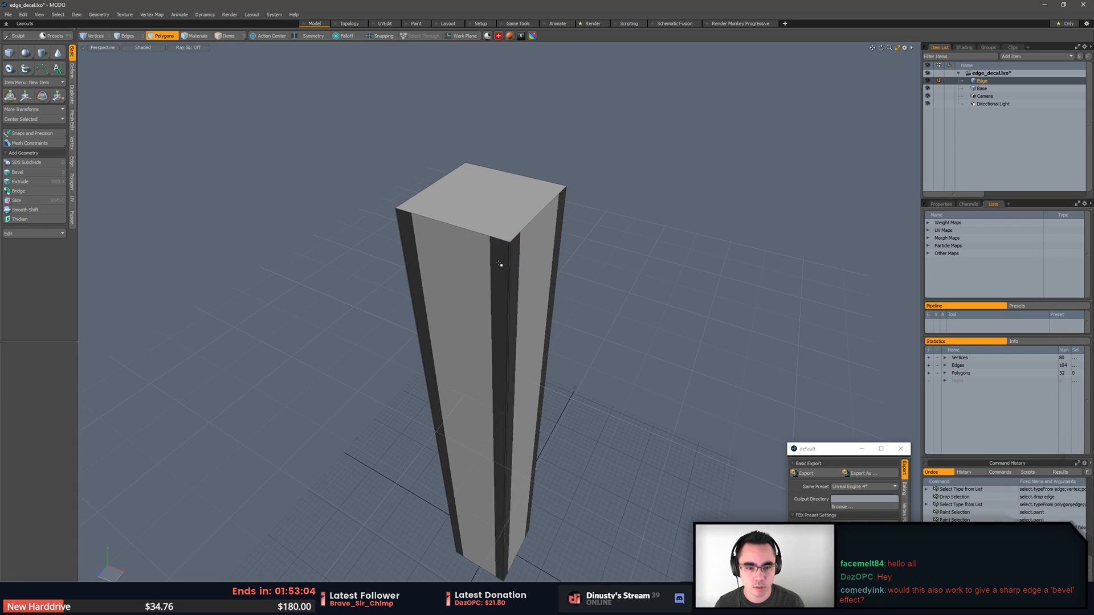
click(929, 230)
double_click(946, 237)
click(743, 162)
scroll(742, 162, up, 2)
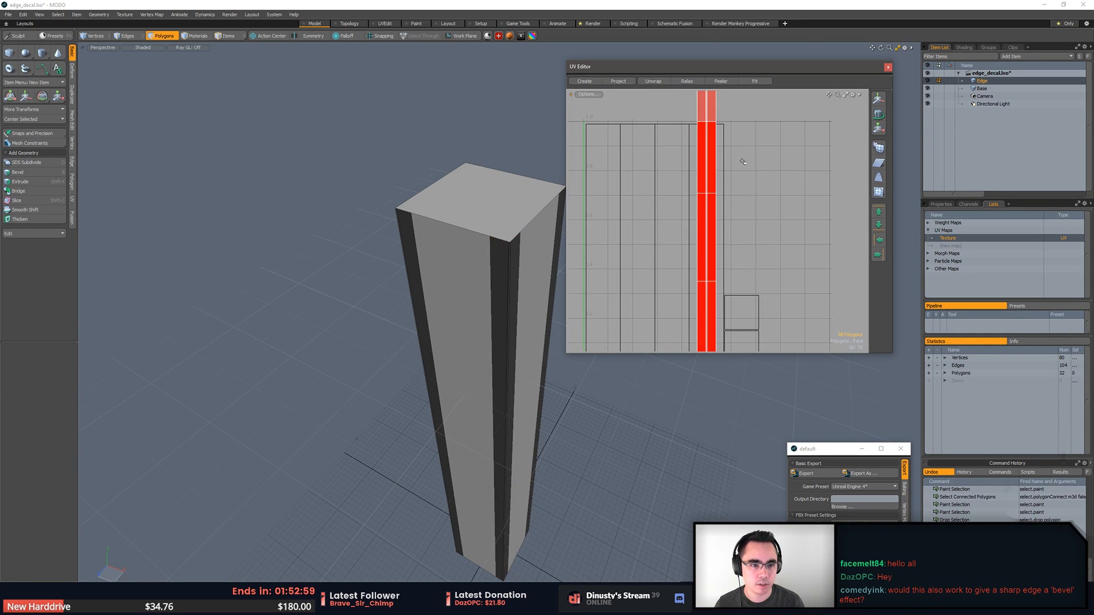
scroll(743, 163, down, 2)
Delete the decal strips on the other three corners of the column, keeping only the front one
click(708, 112)
shift+double_click(560, 200)
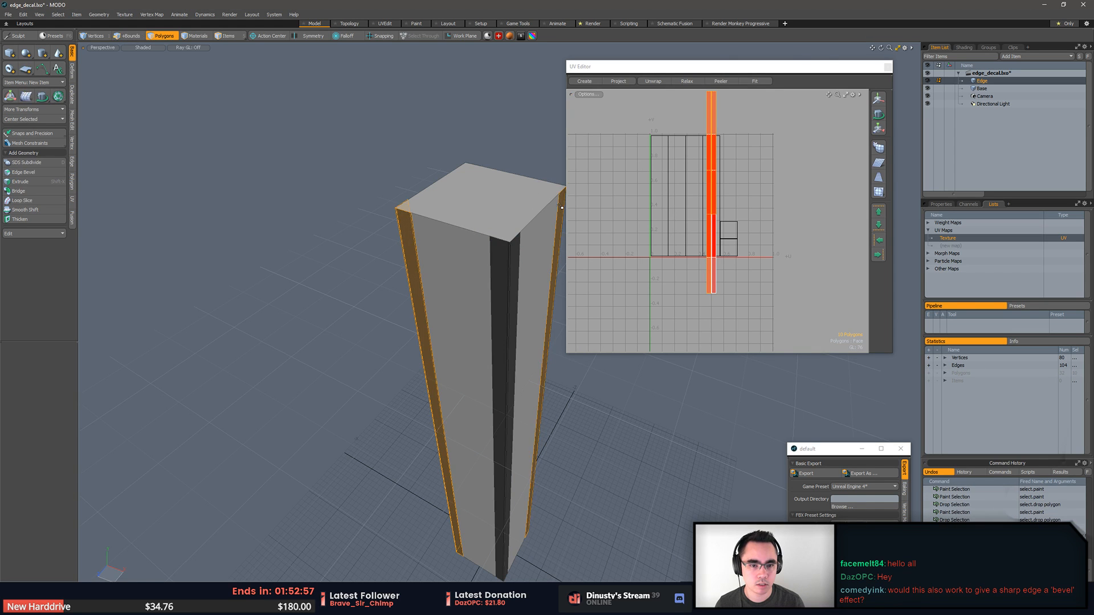
alt+drag(561, 199, 527, 159)
shift+double_click(449, 195)
key(Delete)
Select the remaining decal strip and examine its UV layout alongside its placement on the column
double_click(428, 229)
scroll(697, 199, up, 2)
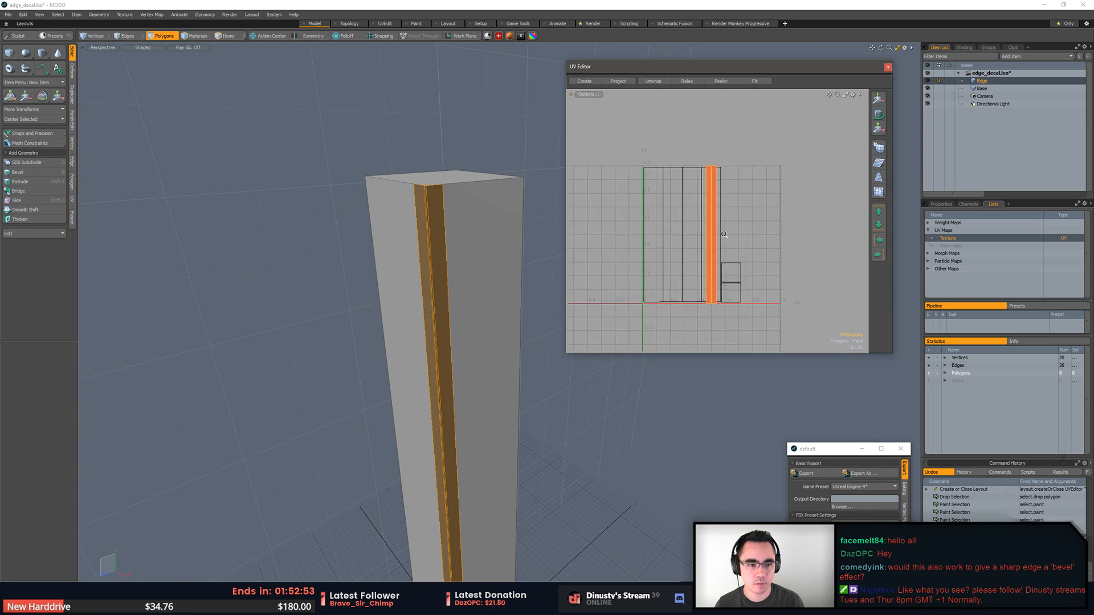
alt+drag(759, 248, 774, 239)
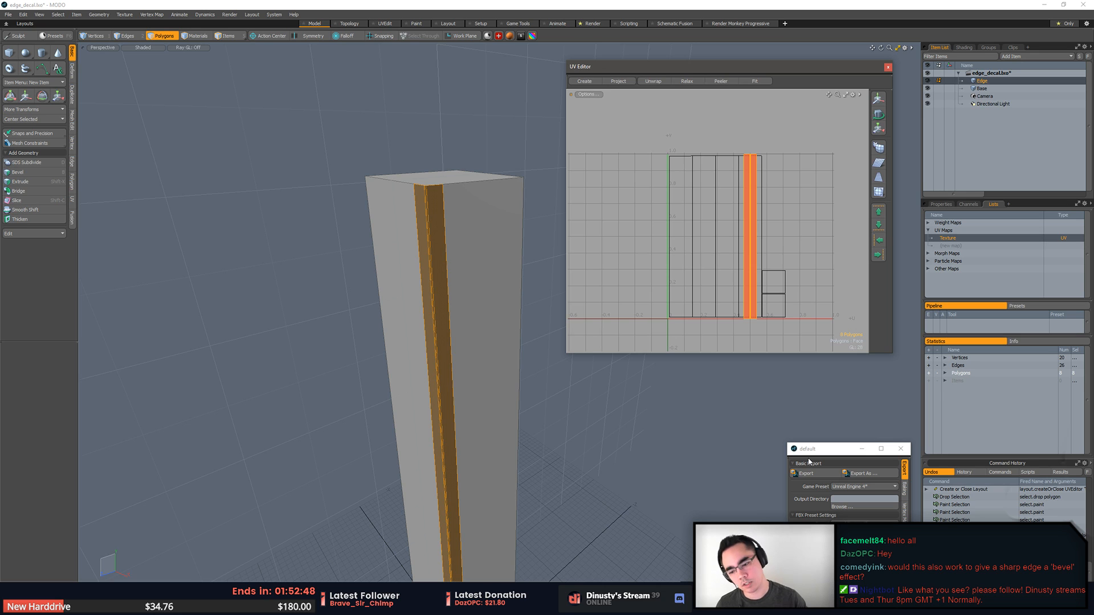
alt+drag(396, 266, 442, 278)
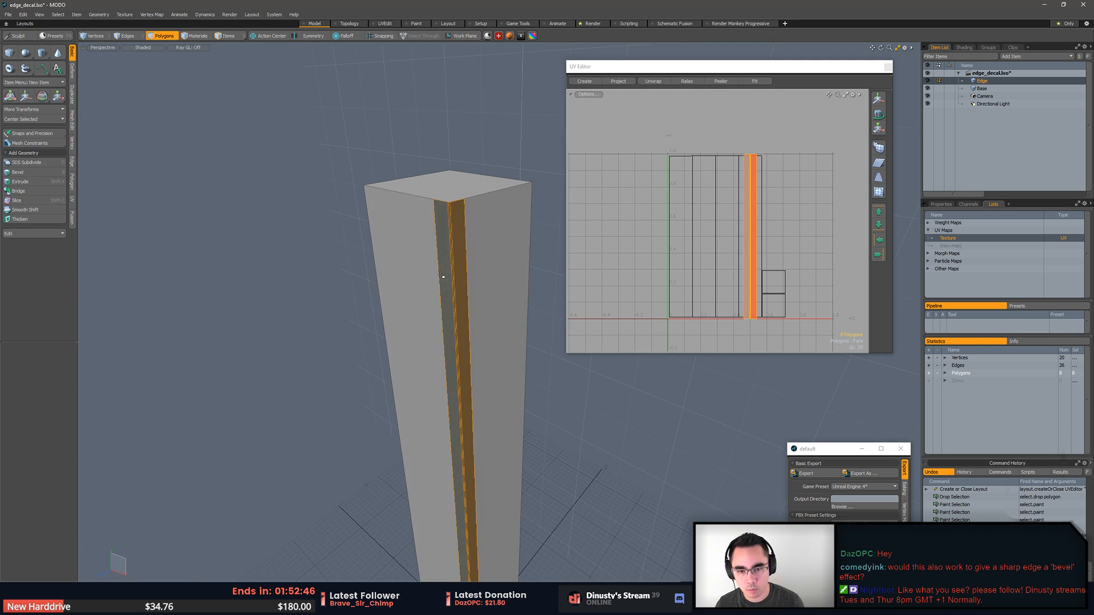
Examine both sides of the front decal strip from several angles and compare them with their shells in the UV Editor
double_click(445, 280)
click(625, 443)
click(794, 249)
key(w)
key(space)
alt+drag(501, 256, 561, 262)
double_click(460, 266)
alt+drag(461, 266, 547, 259)
alt+drag(394, 289, 516, 364)
Clear the selection and unhide the decal strips on the other corners of the column
click(596, 406)
key(h)
key(u)
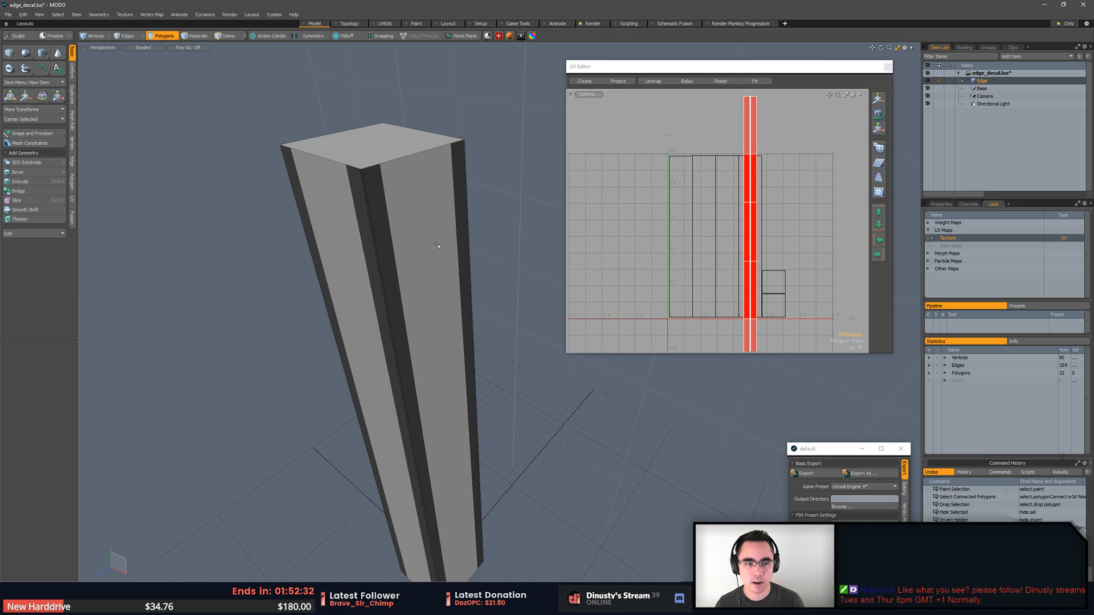
Select the Base item in item mode and check its Polygon Set Material settings without applying any change
key(5)
click(434, 195)
click(379, 212)
click(423, 204)
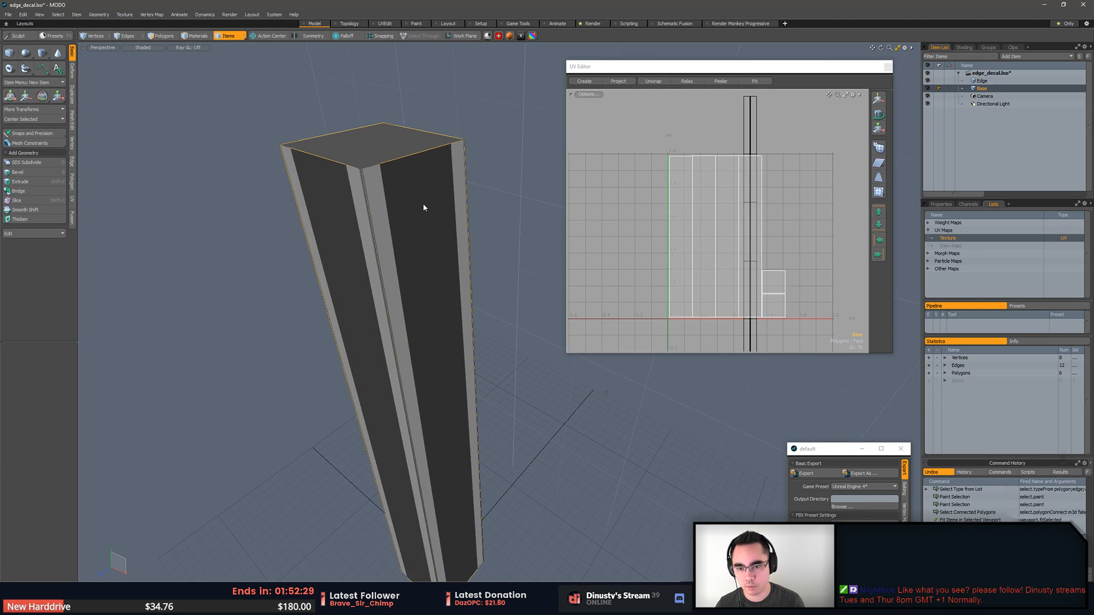
key(m)
click(459, 205)
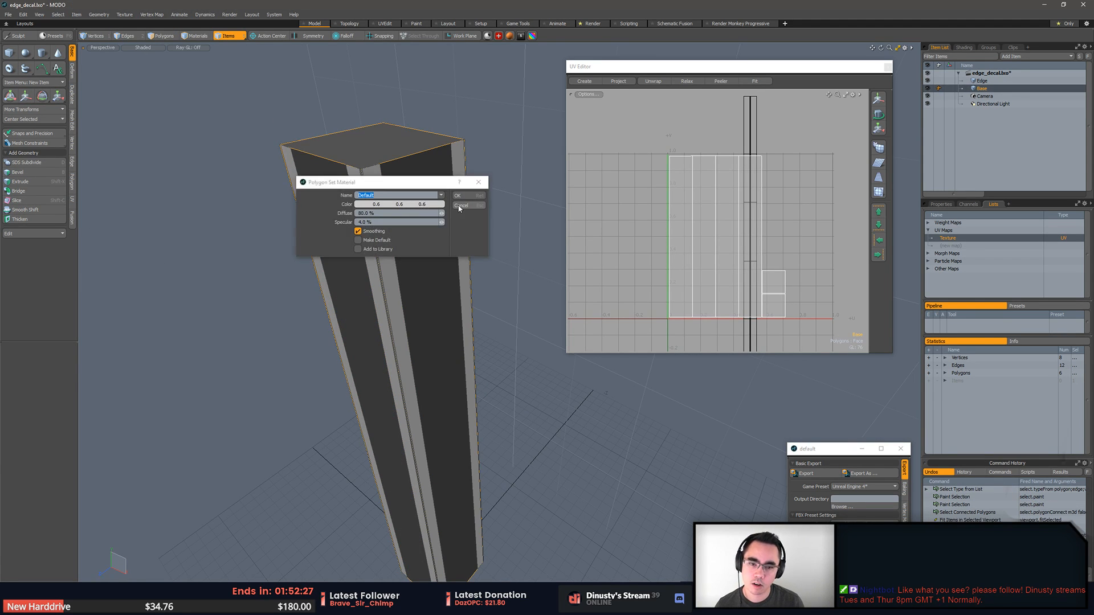
key(m)
click(442, 196)
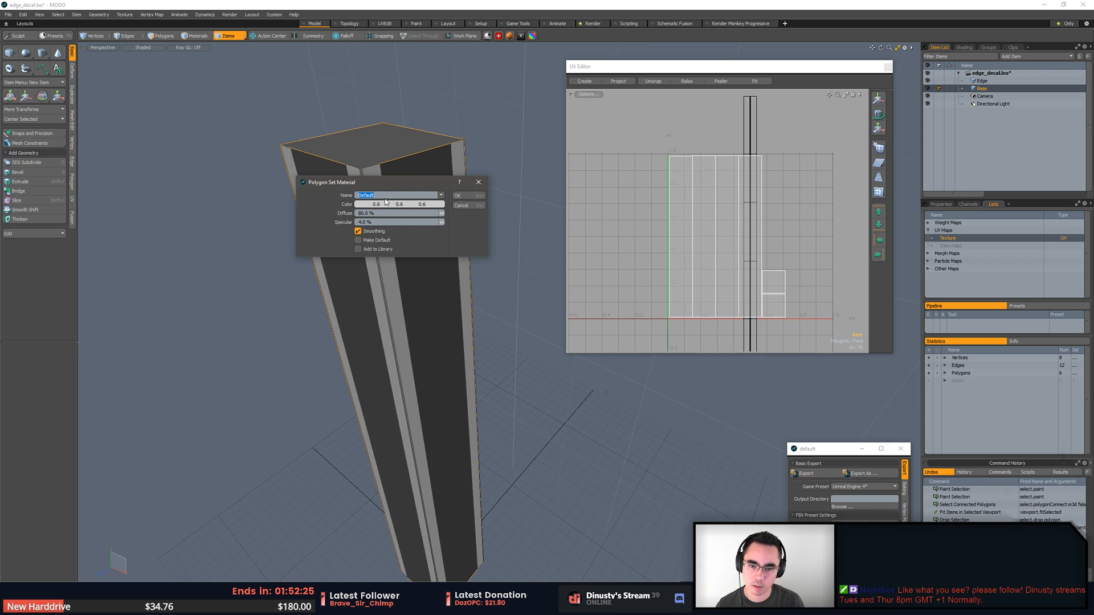
click(434, 184)
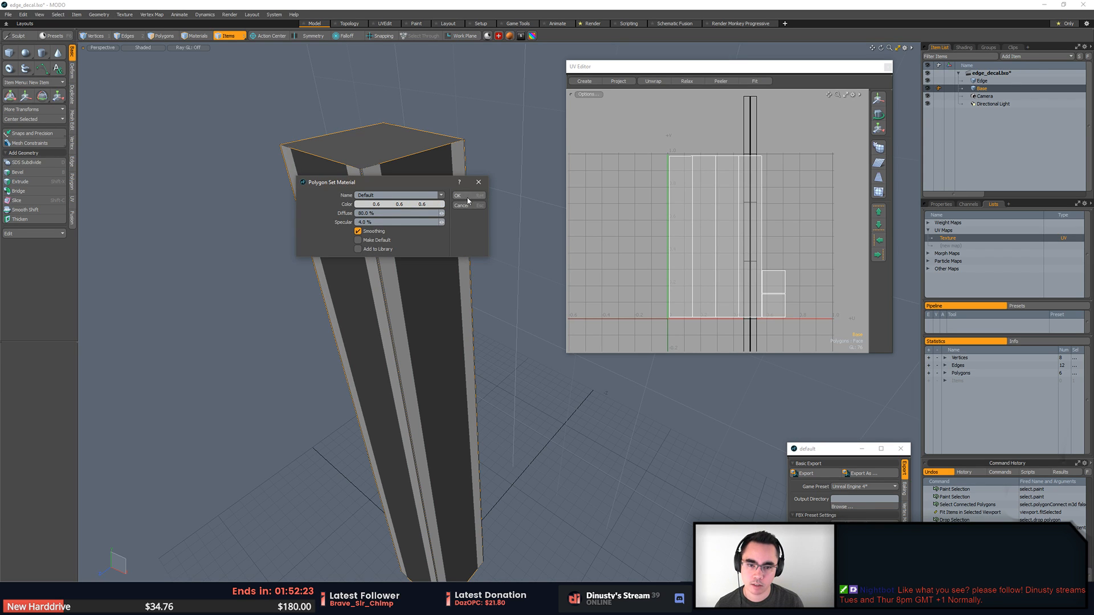
click(465, 203)
Select the Edge decal item and show its Polygon Set Material name options, then deselect the item
click(458, 196)
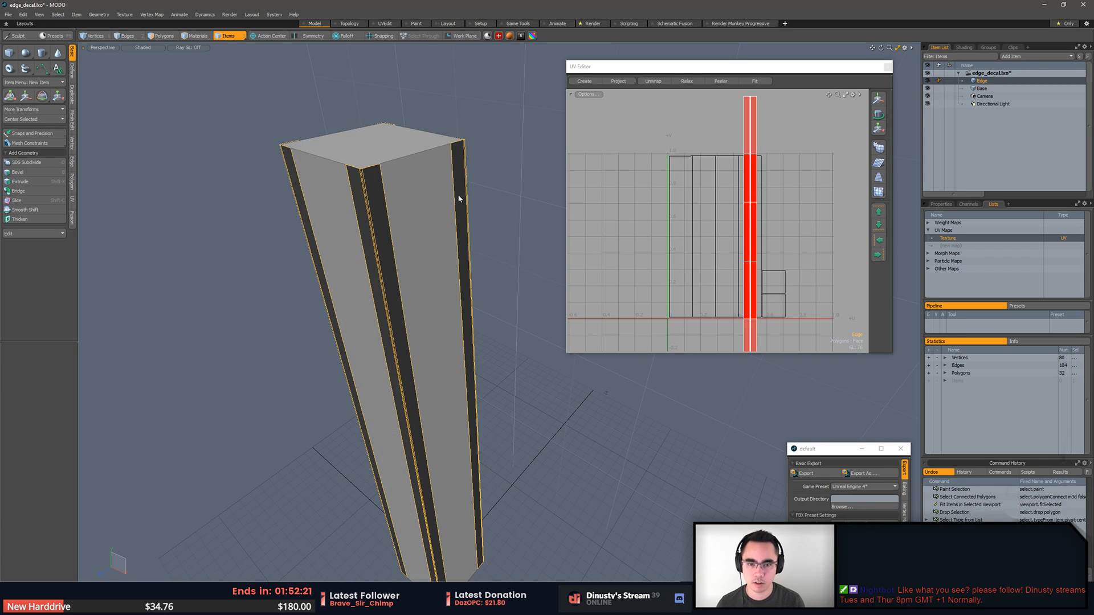
key(m)
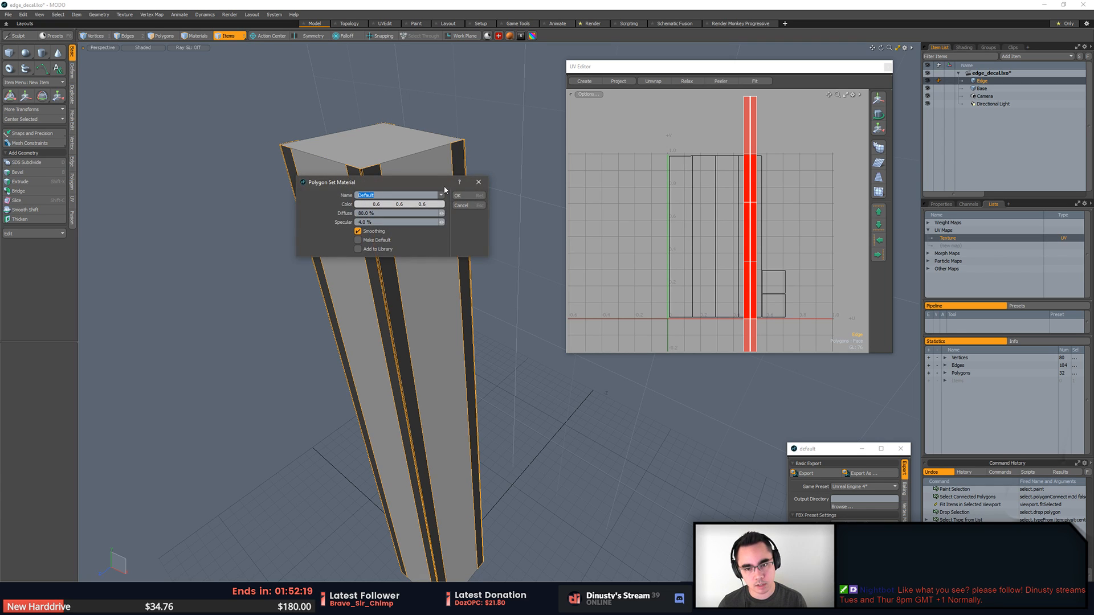
click(442, 196)
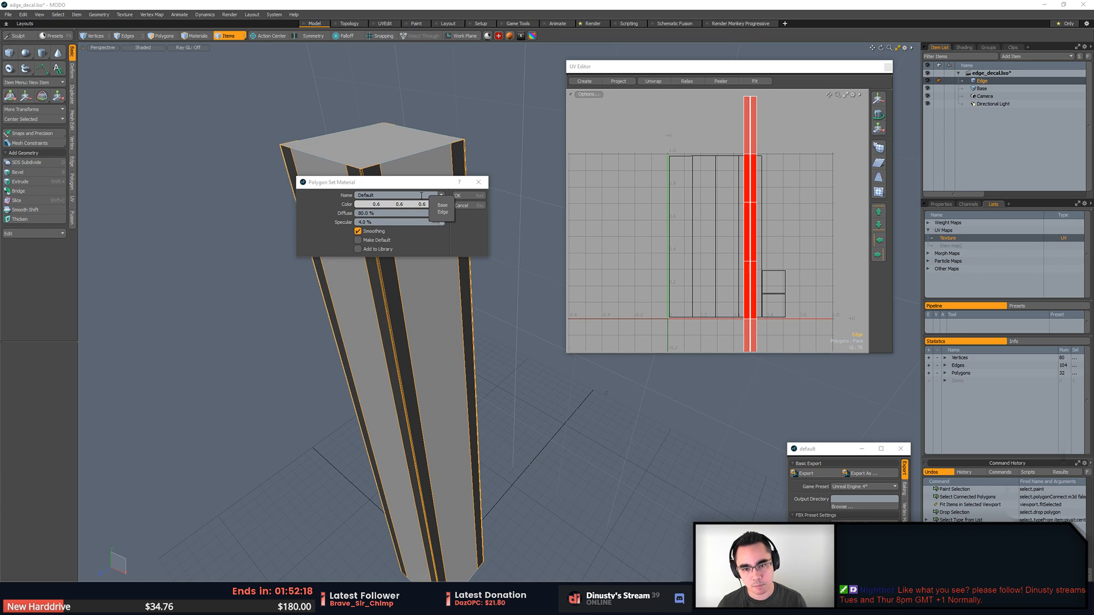
click(388, 194)
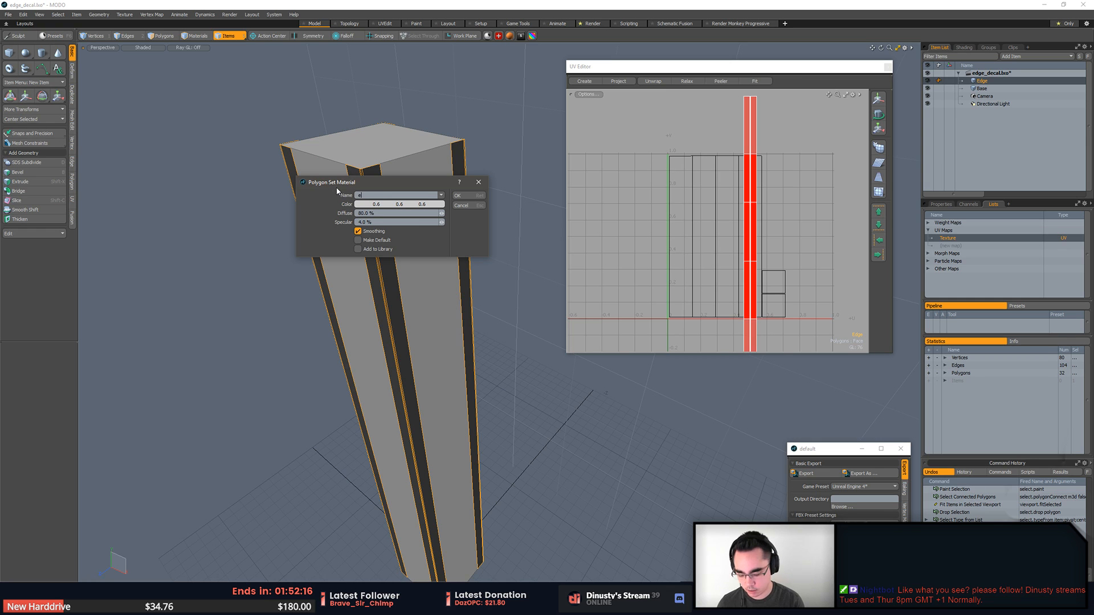
click(467, 197)
click(518, 251)
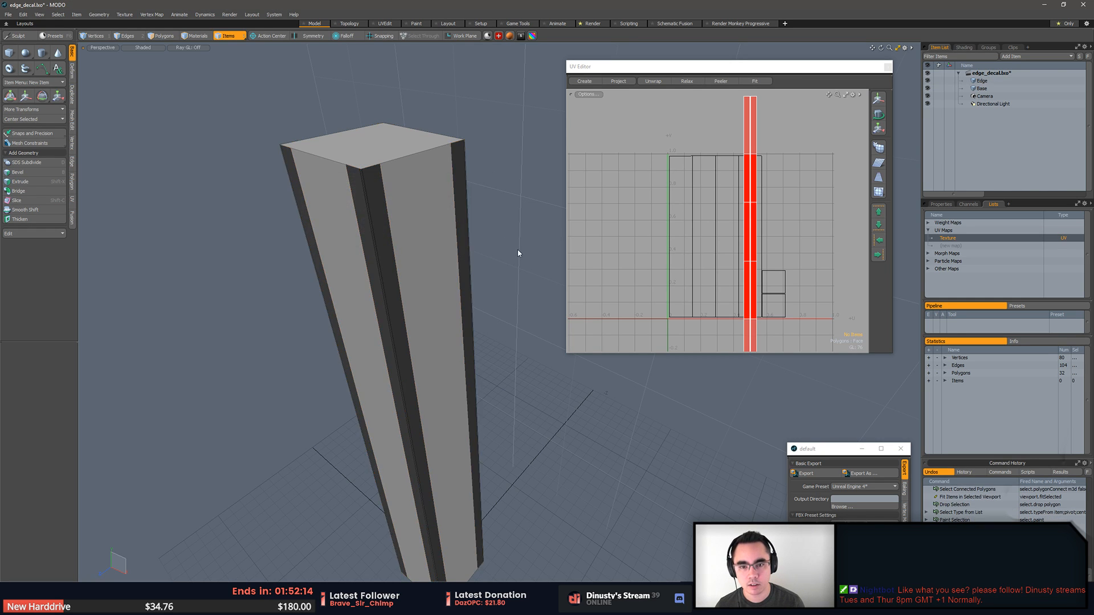
Select the Edge and Base items together and export the selected layers as Autodesk FBX 2015, using Edge_decal.fbx as the target file
alt+drag(518, 251, 447, 200)
click(393, 132)
click(458, 168)
click(458, 169)
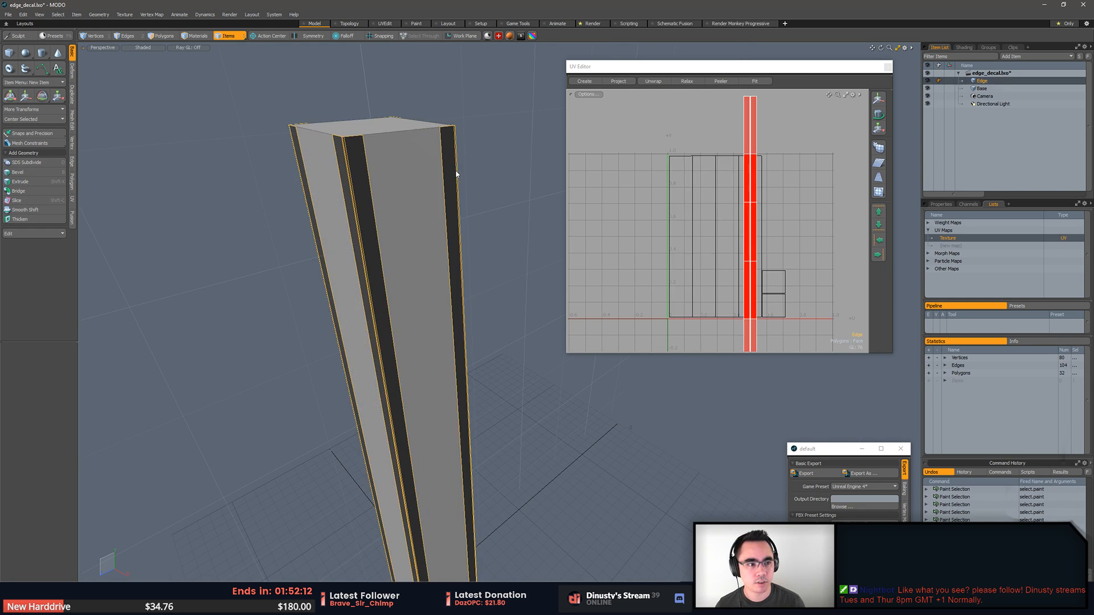
shift+click(440, 178)
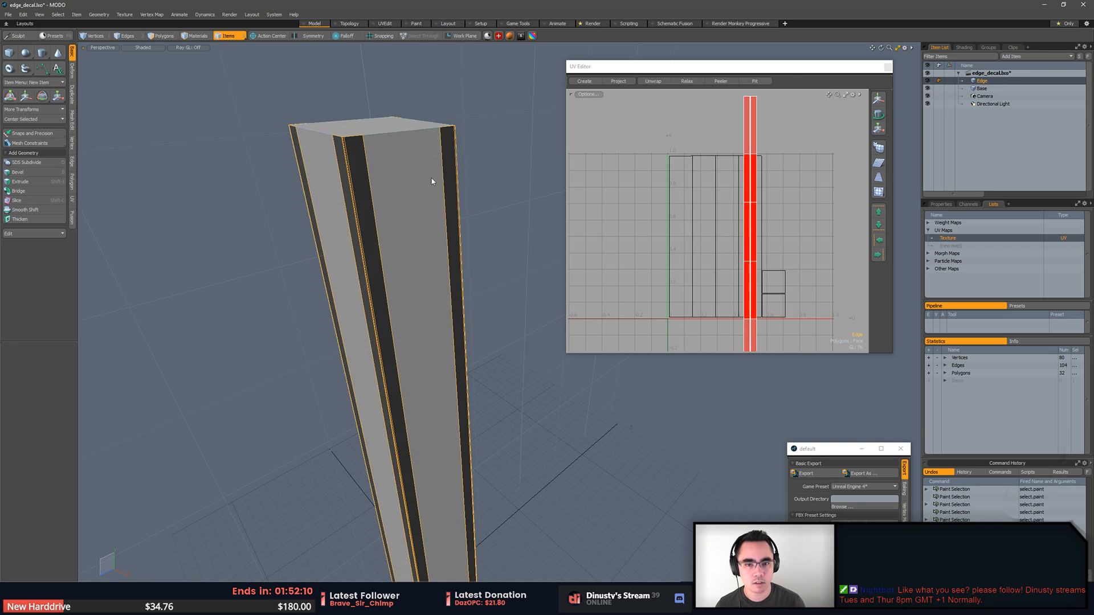
right_click(993, 89)
mouse_move(990, 117)
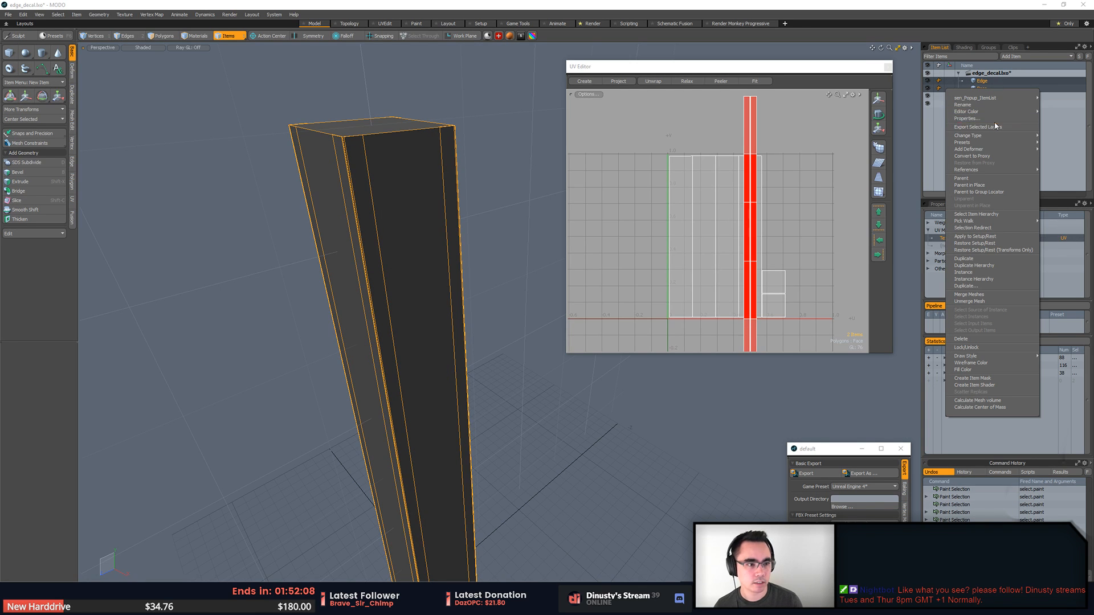
click(1007, 127)
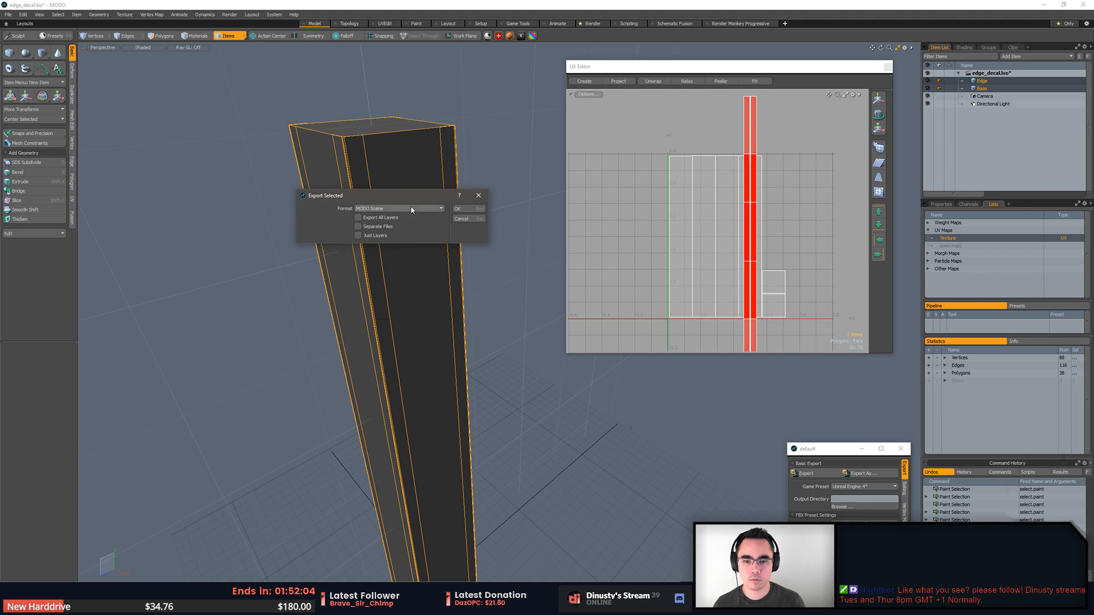
click(420, 208)
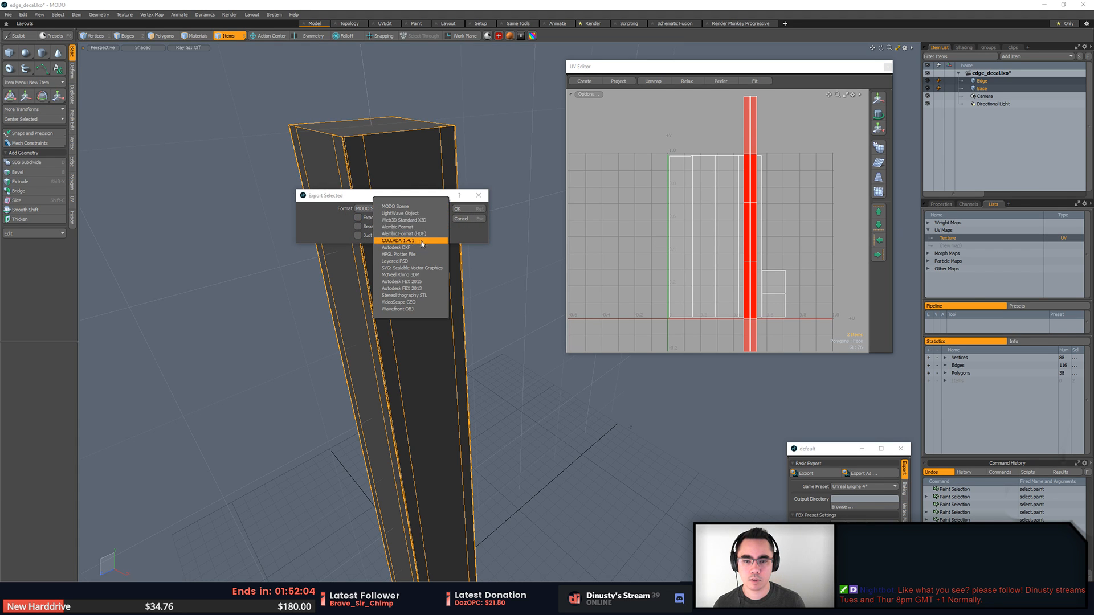
click(428, 282)
click(458, 208)
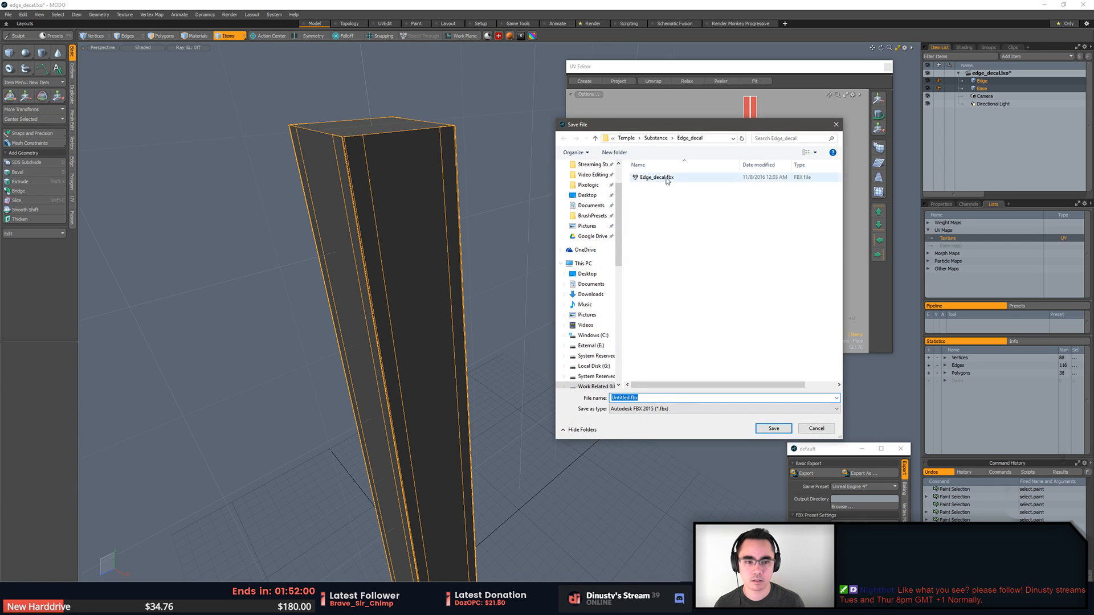
click(666, 178)
click(798, 429)
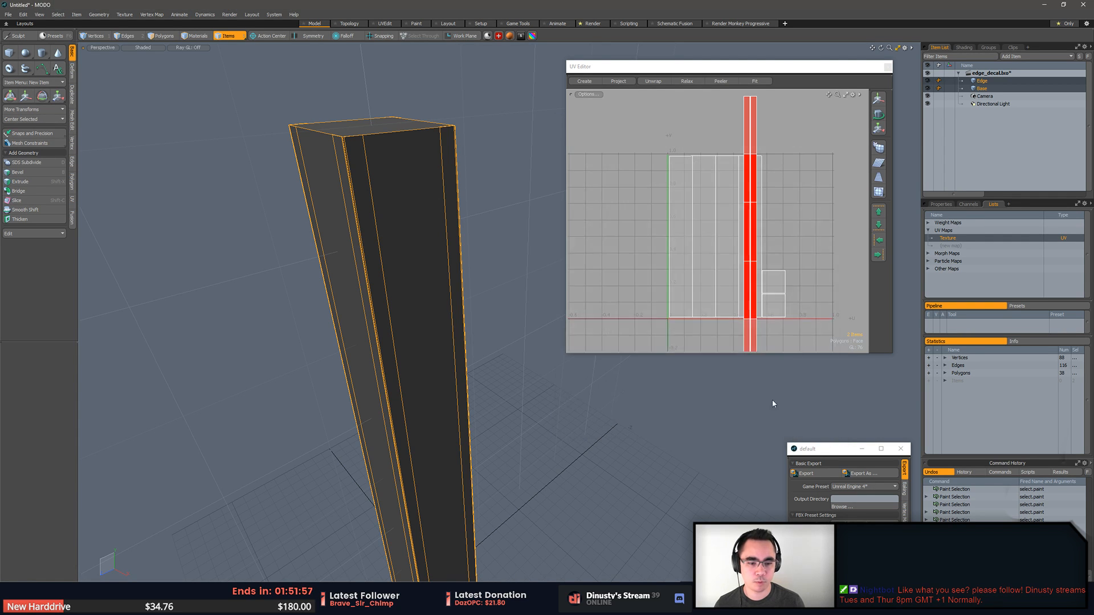
Switch to Unreal Engine and locate the imported Base and Edge materials in the Platform_Set folder
key(alt+Tab)
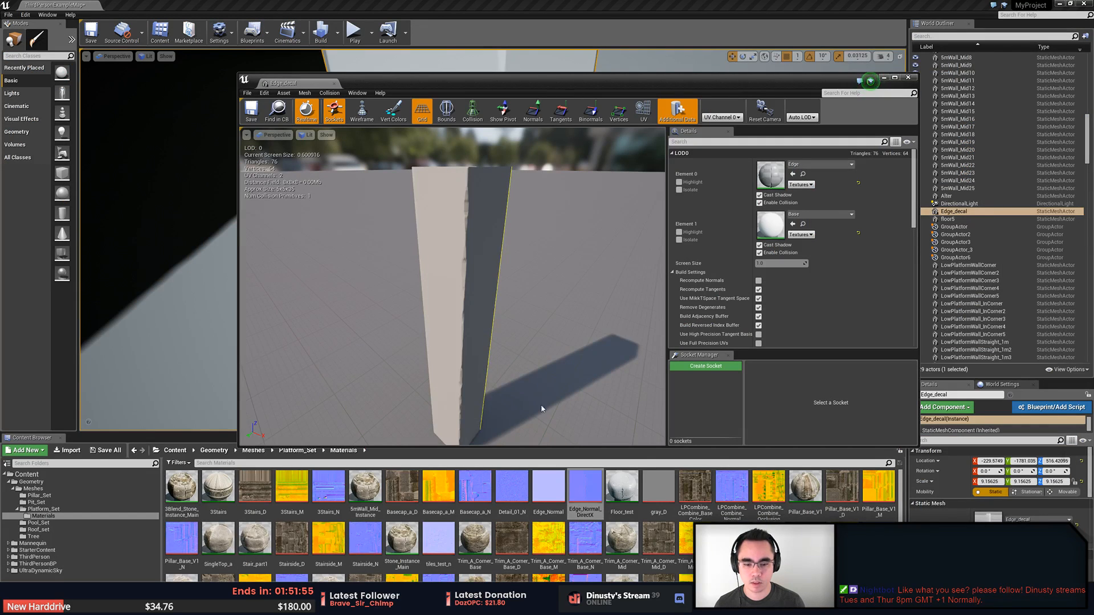
click(37, 501)
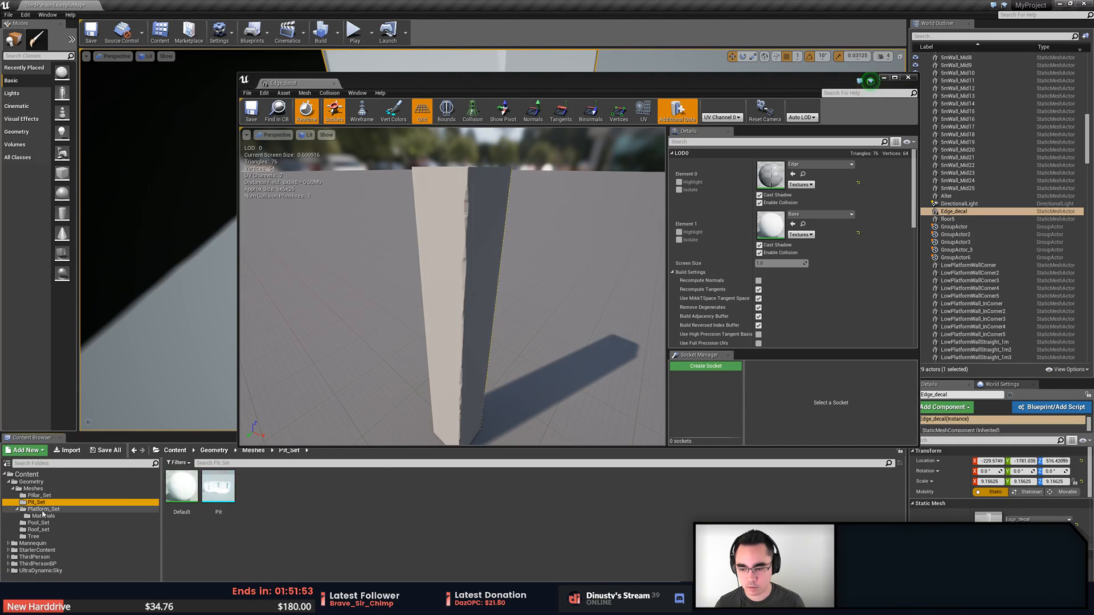
click(43, 510)
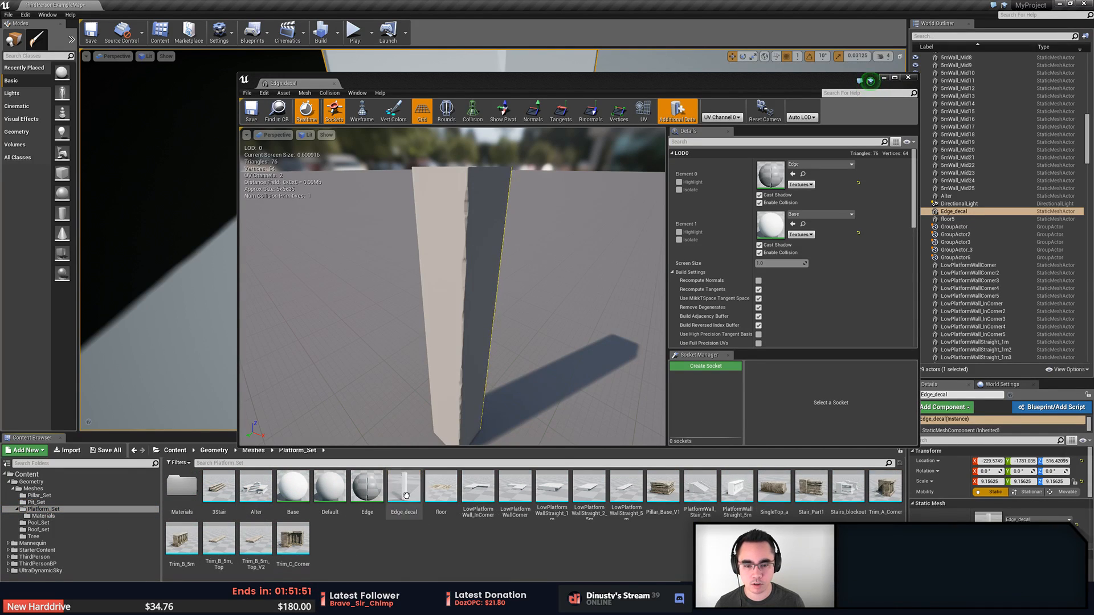
click(363, 485)
click(293, 487)
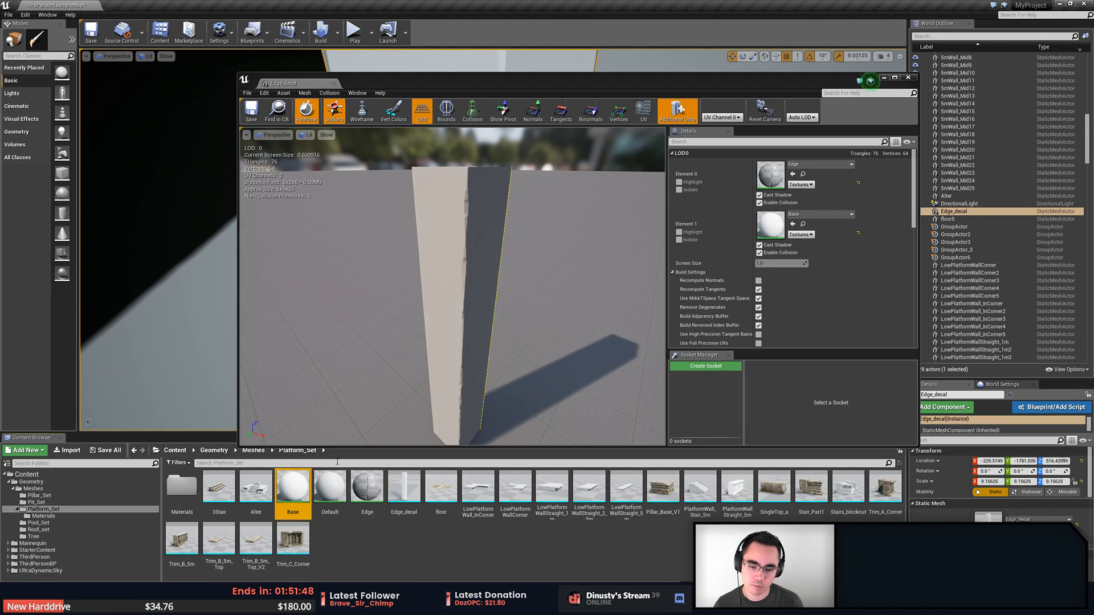
click(368, 489)
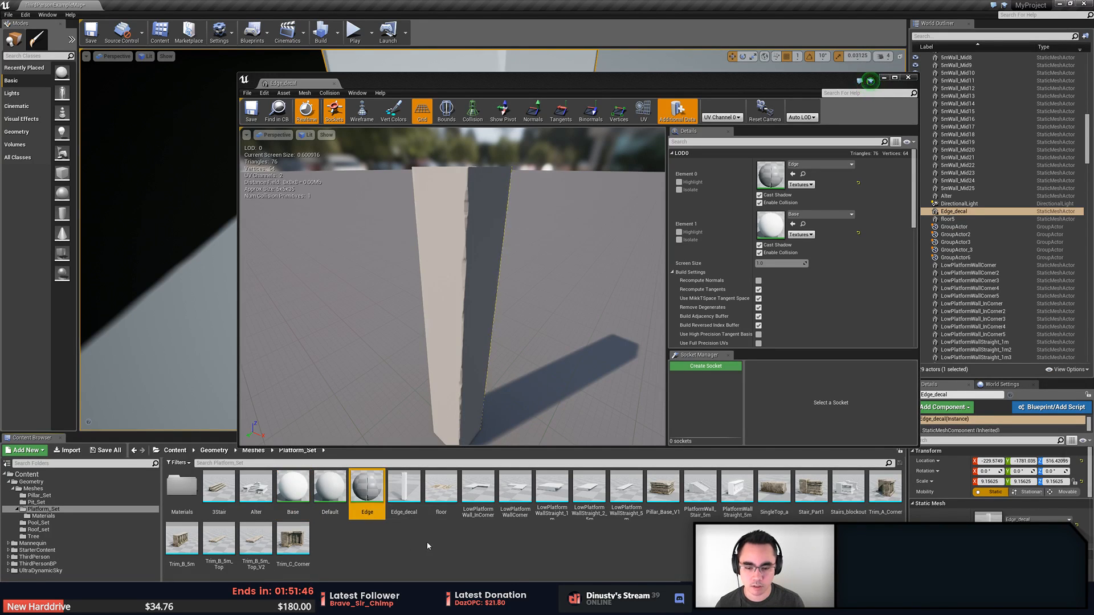
click(428, 545)
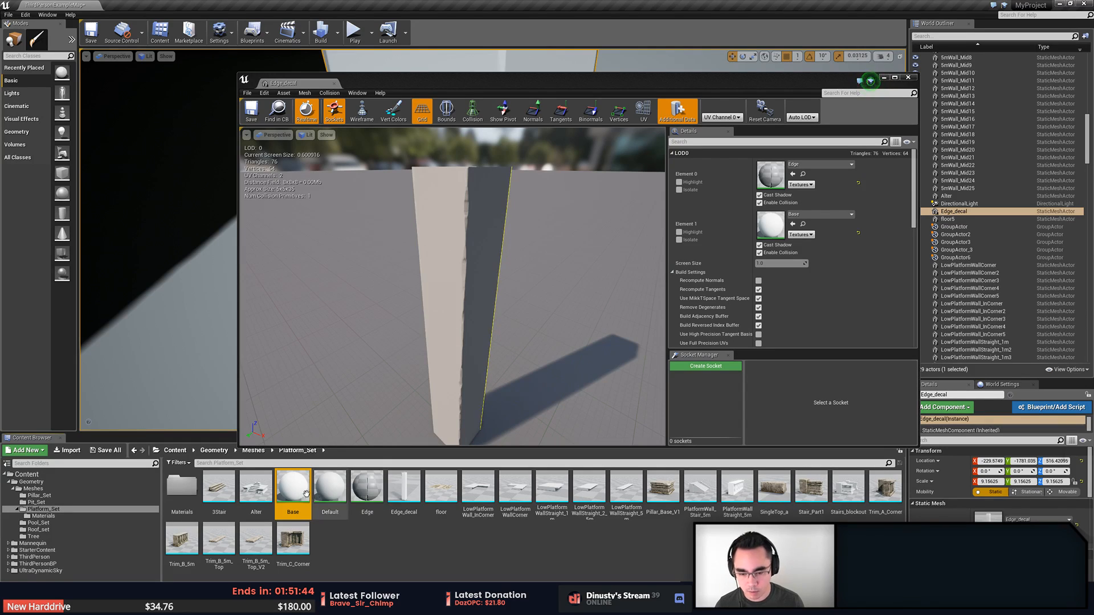
click(363, 512)
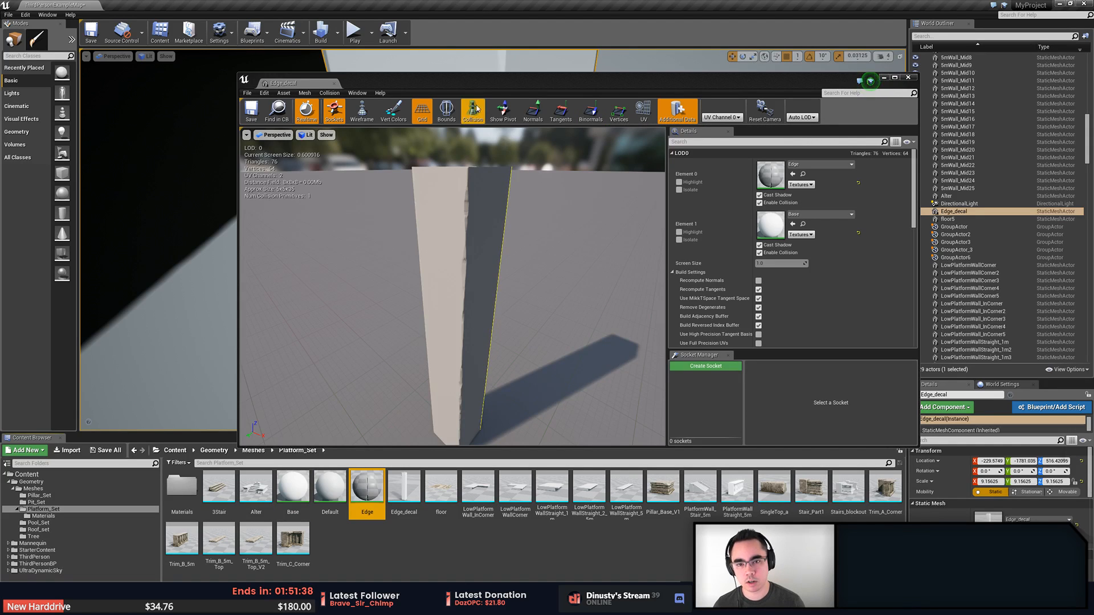
Close the Edge_decal mesh editor, bring the stone platform and stairs into view, and clear the actor selection
drag(475, 89, 513, 99)
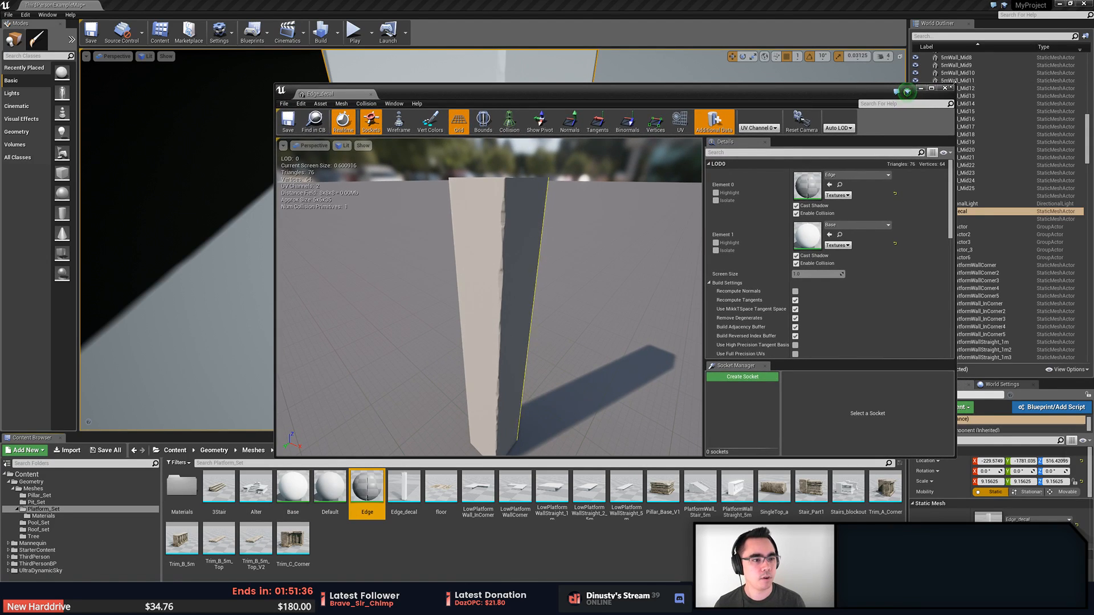
click(945, 87)
right_drag(660, 185, 561, 180)
key(Escape)
click(25, 15)
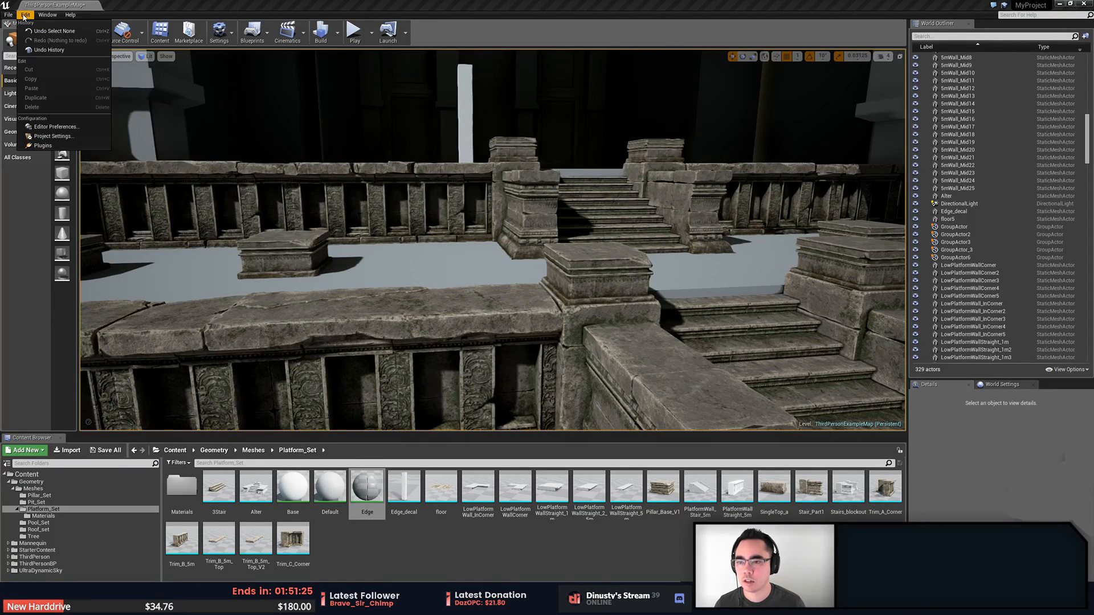
click(25, 15)
click(9, 15)
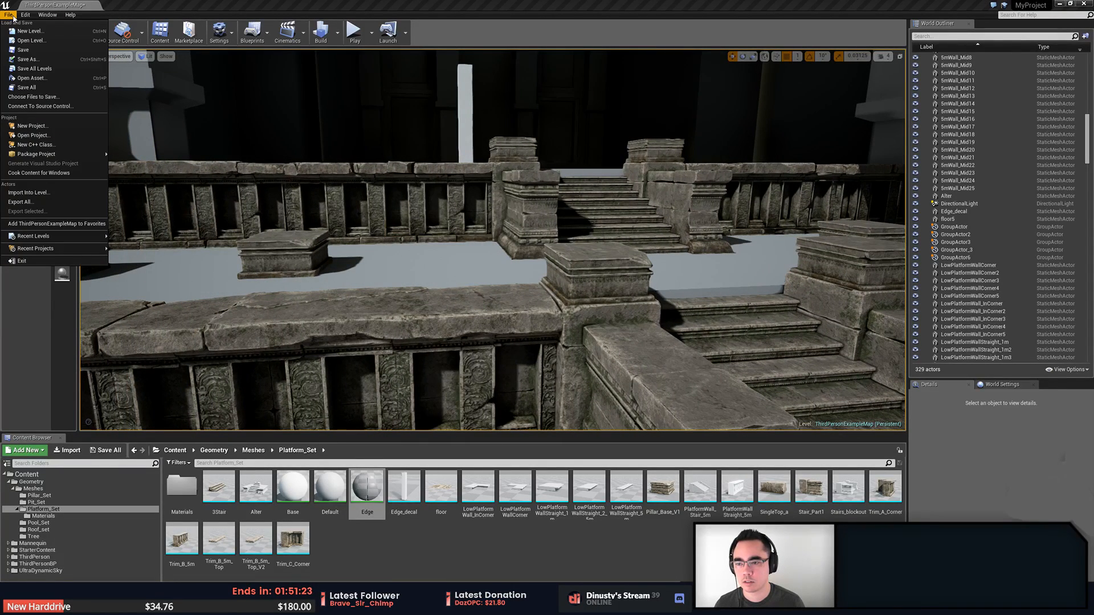
mouse_move(26, 16)
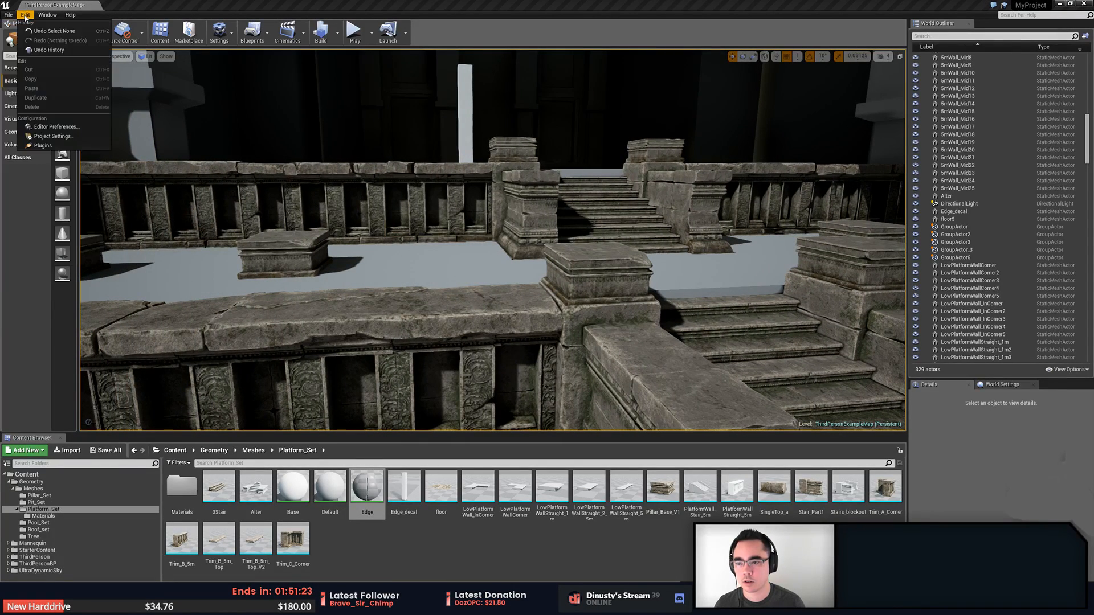
click(55, 127)
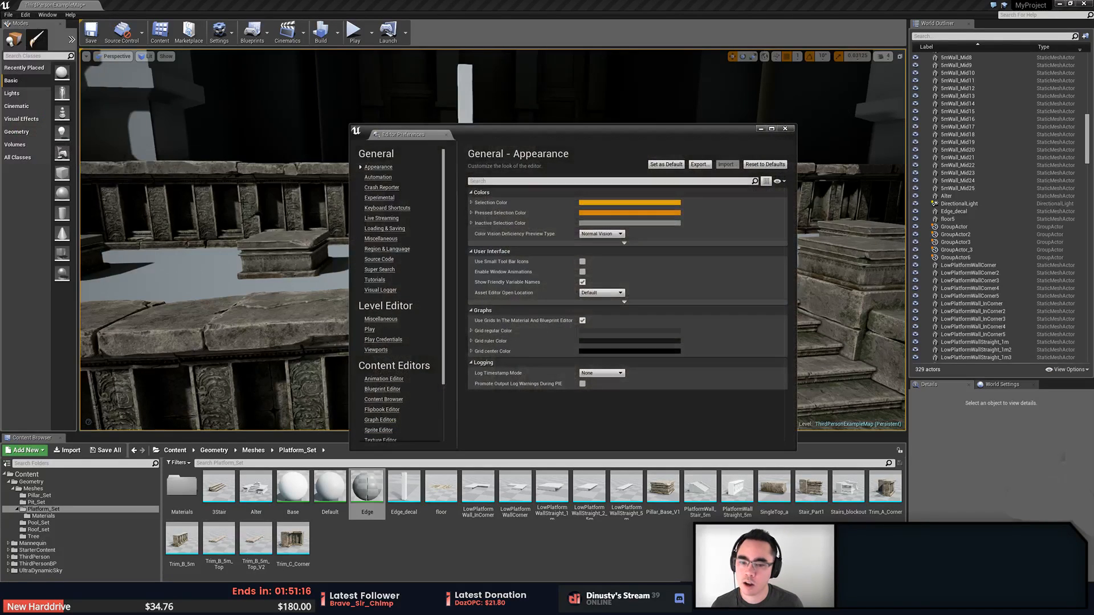
scroll(436, 239, down, 3)
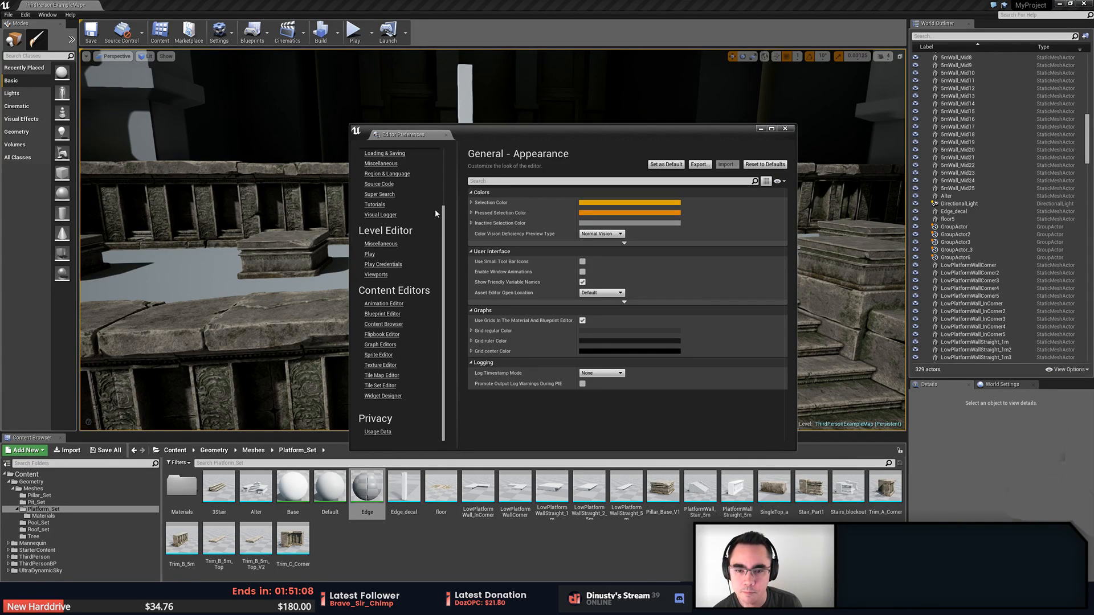
drag(444, 212, 446, 153)
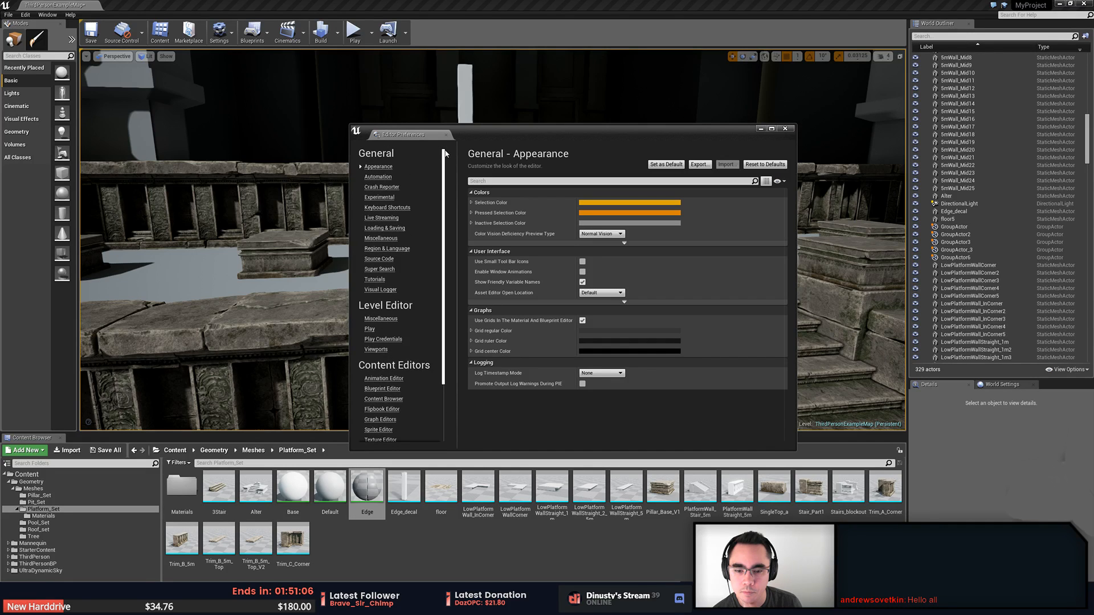
click(446, 134)
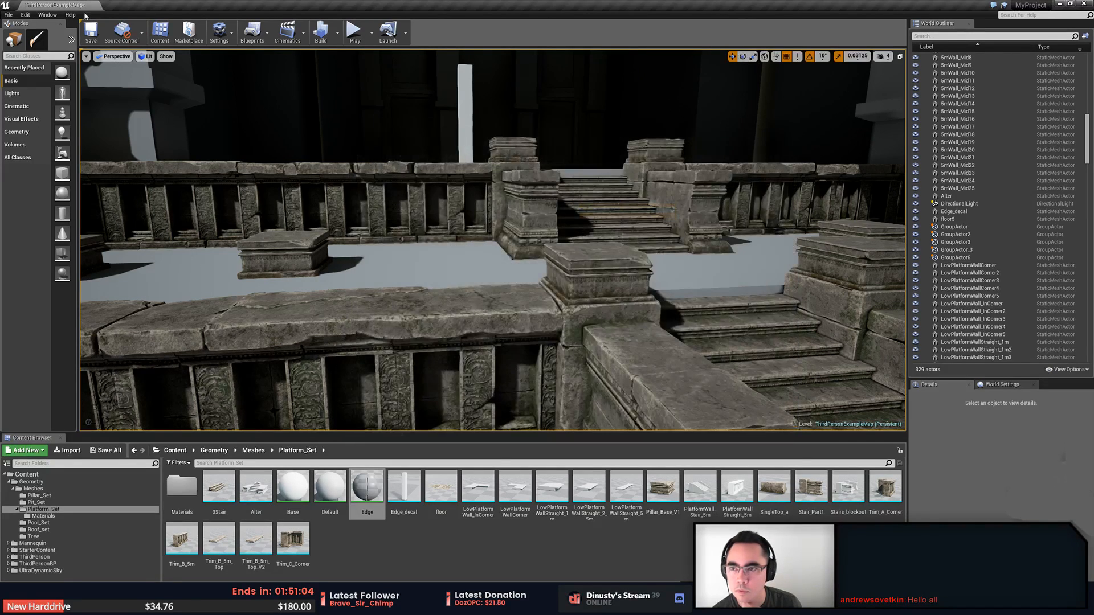
Open the project settings and look through the Engine Rendering options down to the Shader Permutation Reduction section
click(19, 16)
click(46, 139)
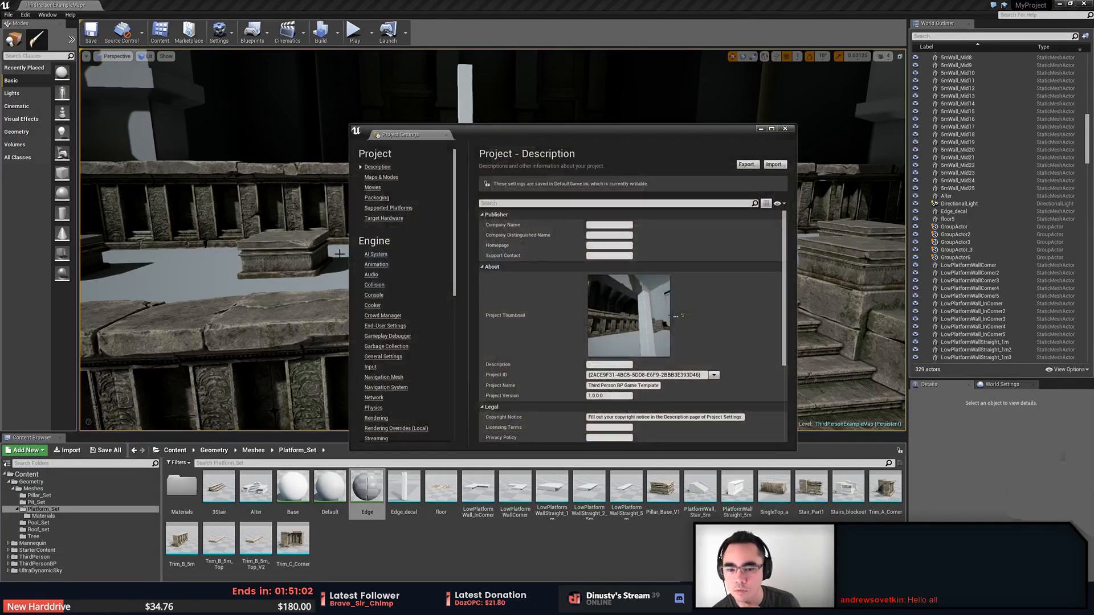
drag(459, 254, 454, 325)
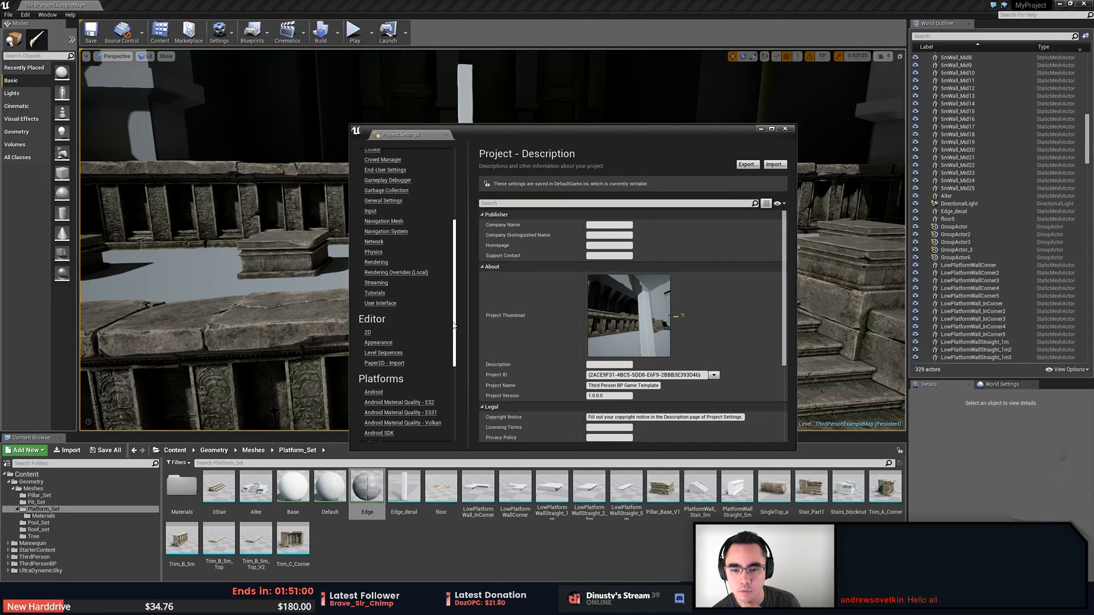
click(377, 263)
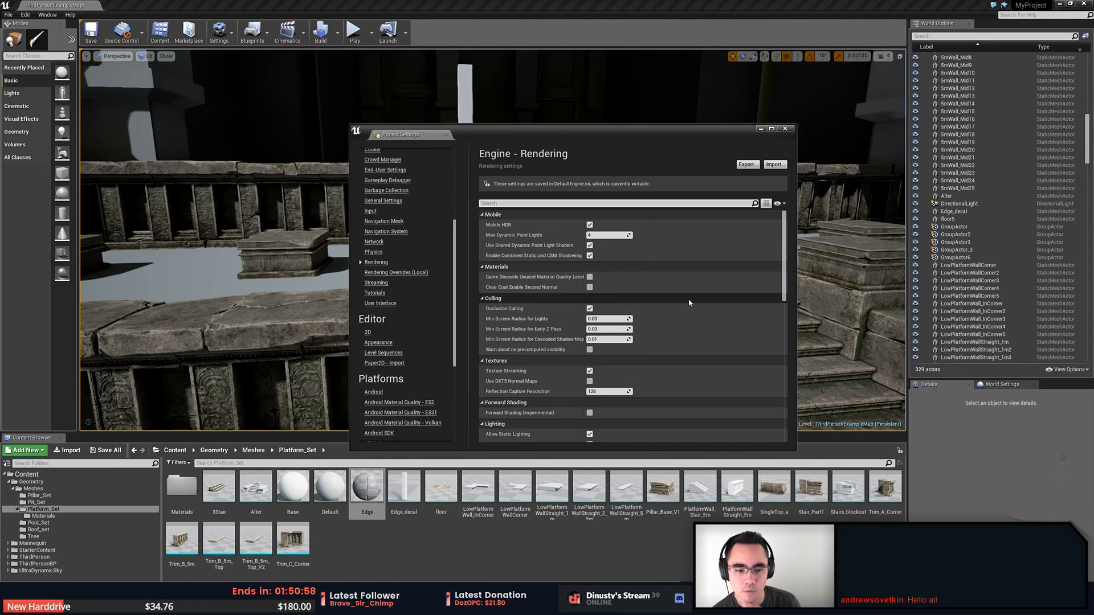
drag(787, 255, 791, 416)
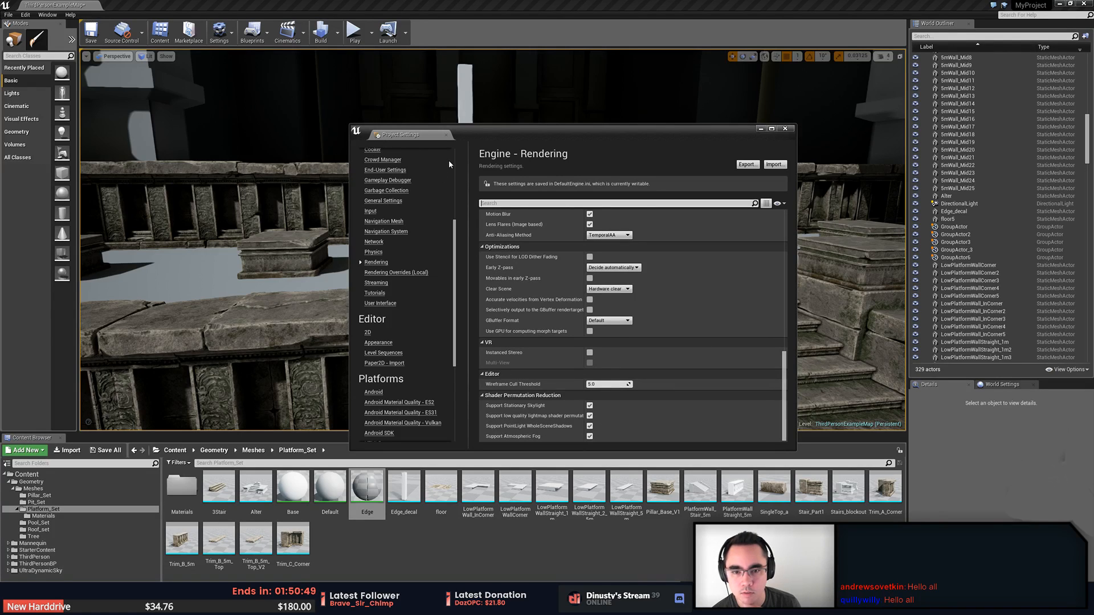
Check the Rendering Overrides (Local) options against the Rendering options and close the project settings
scroll(450, 168, up, 5)
drag(455, 176, 461, 224)
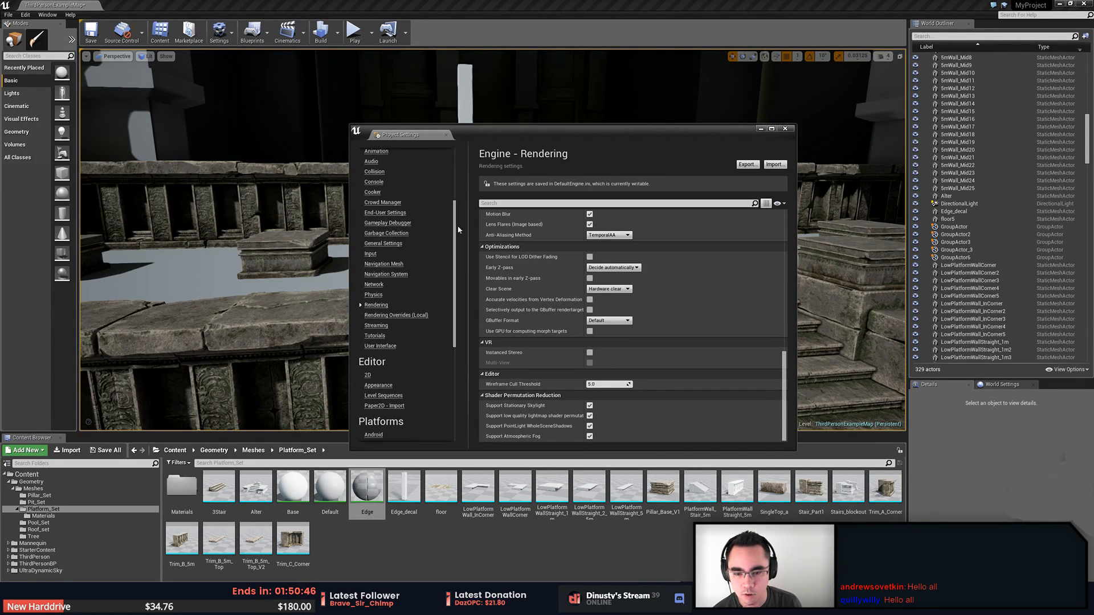
click(375, 326)
click(375, 306)
click(379, 315)
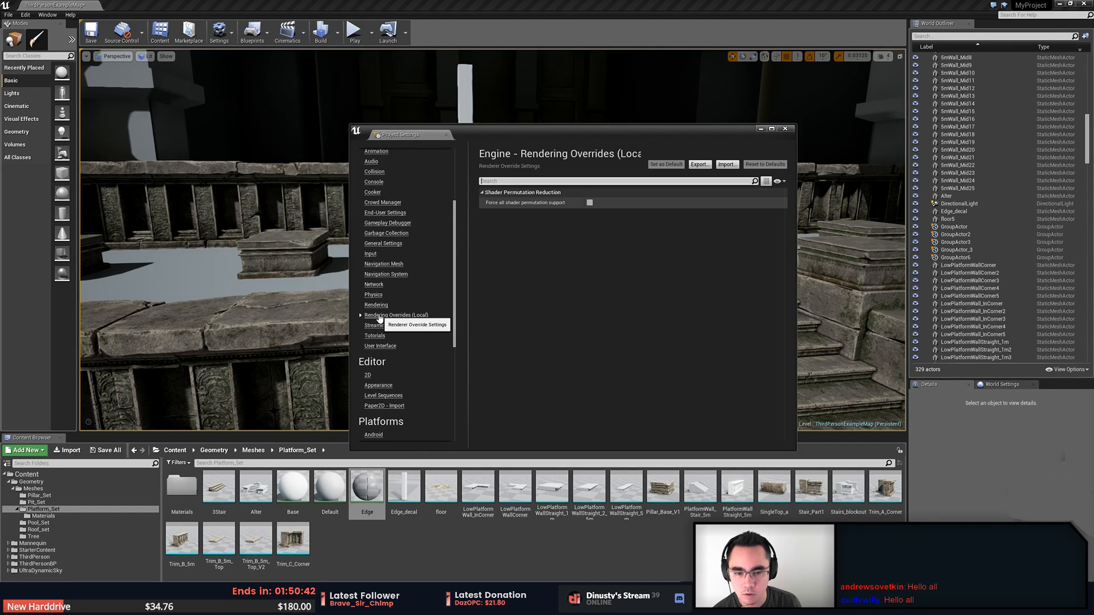
click(376, 306)
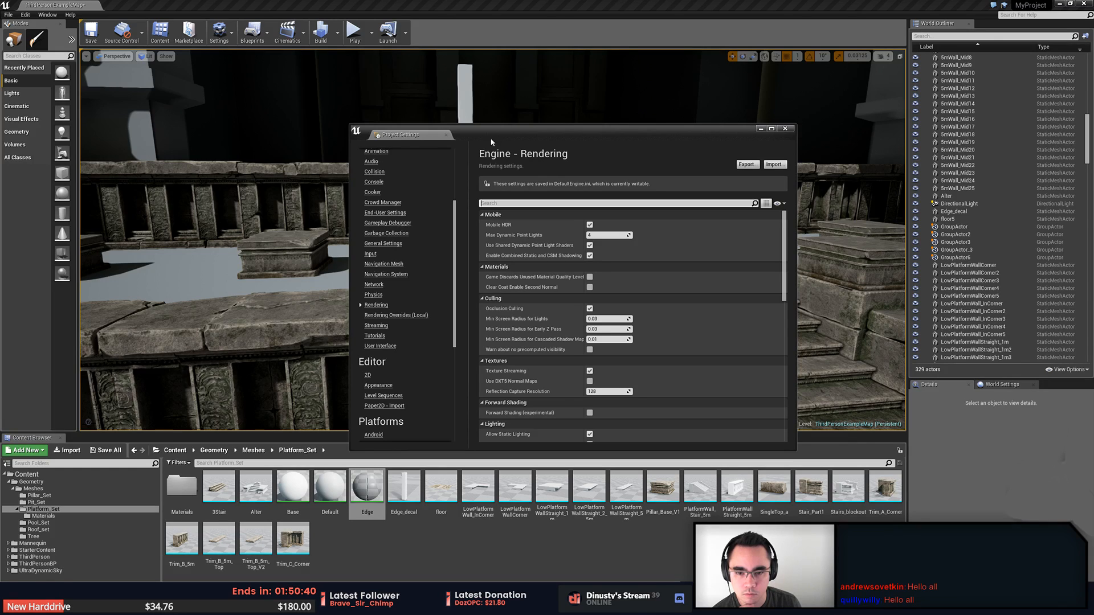
scroll(433, 221, up, 2)
click(446, 135)
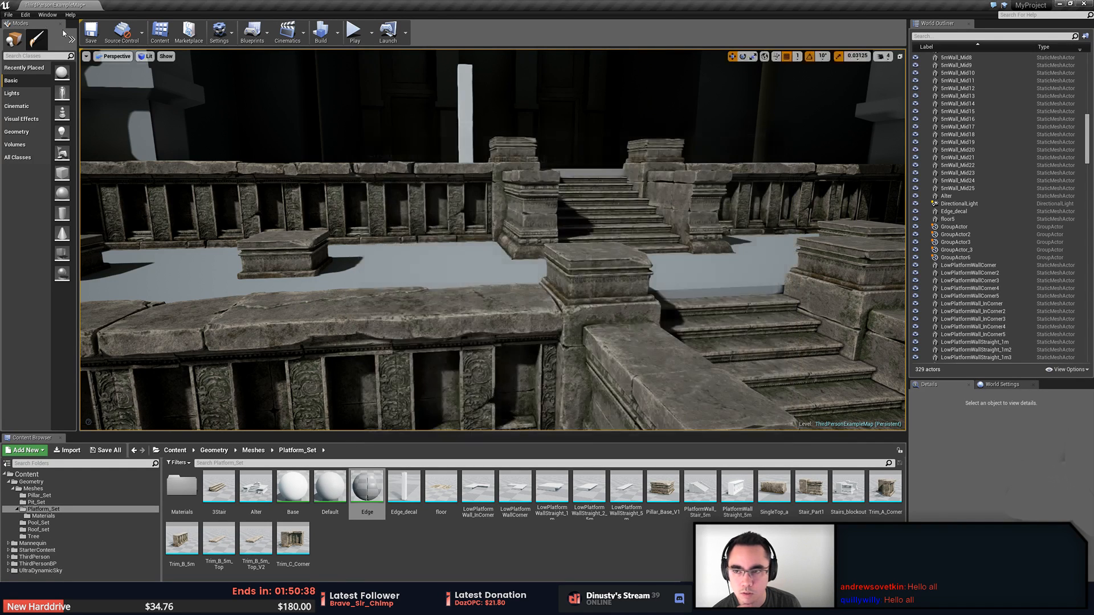
Open the editor preferences and look through the General, Level Editor and Content Editors categories
click(25, 16)
click(74, 130)
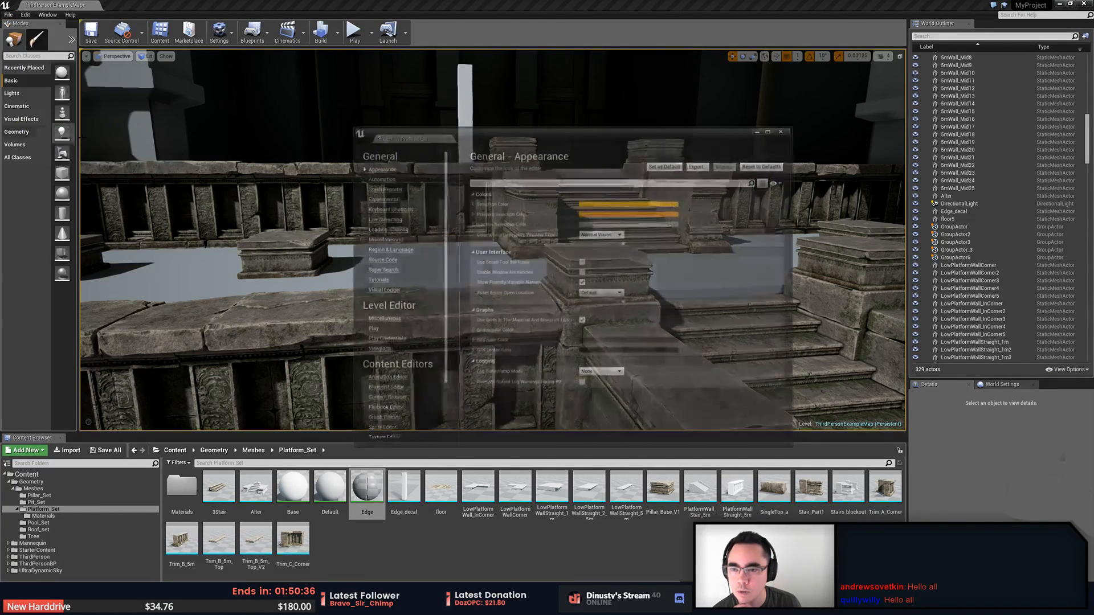
scroll(445, 287, down, 3)
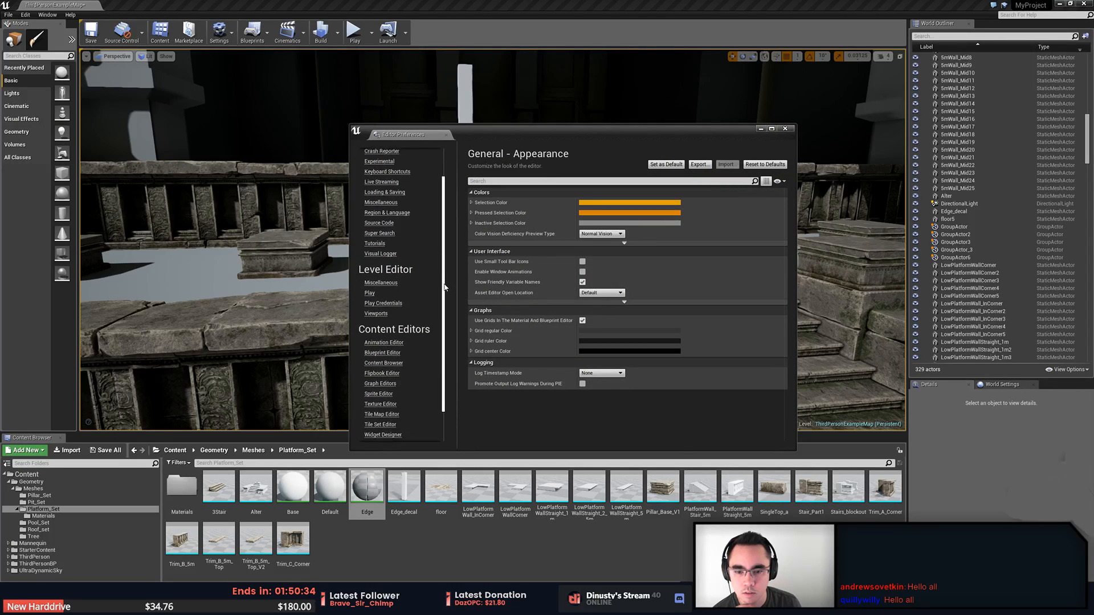
scroll(445, 287, down, 3)
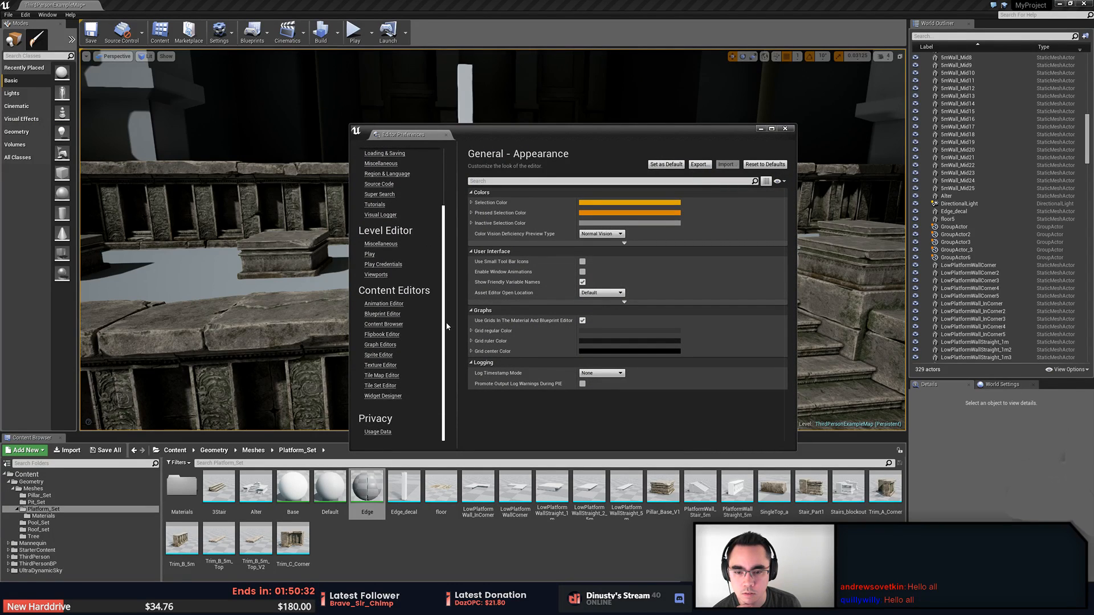
scroll(447, 327, up, 1)
scroll(445, 302, up, 3)
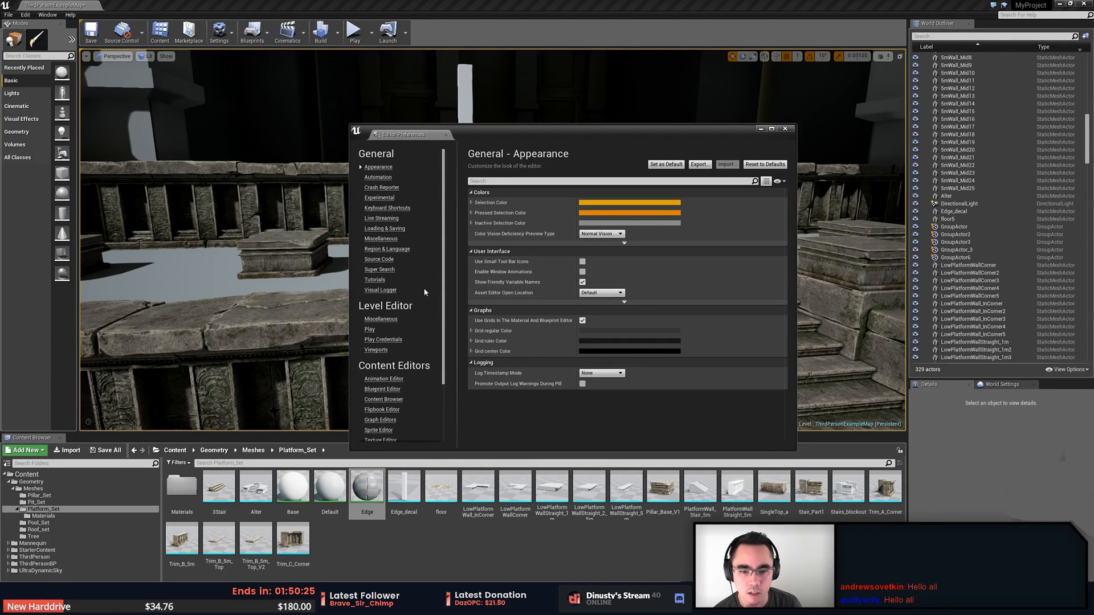
Examine the Tutorials and Visual Logger preferences and the Level Editor's Miscellaneous, Play and Viewports preferences
click(379, 270)
click(374, 280)
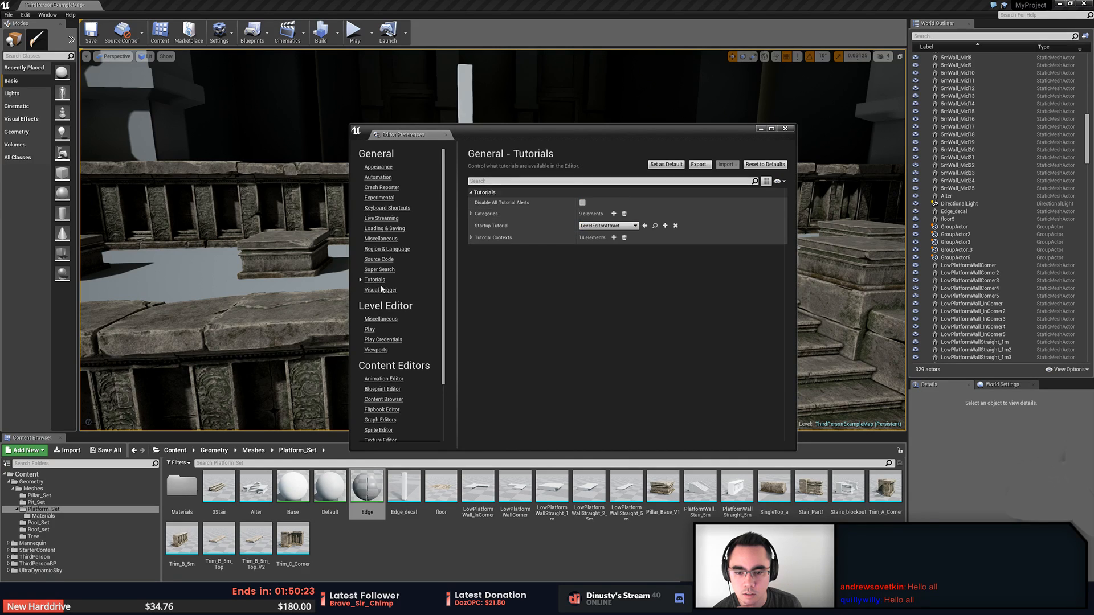
click(380, 290)
click(381, 319)
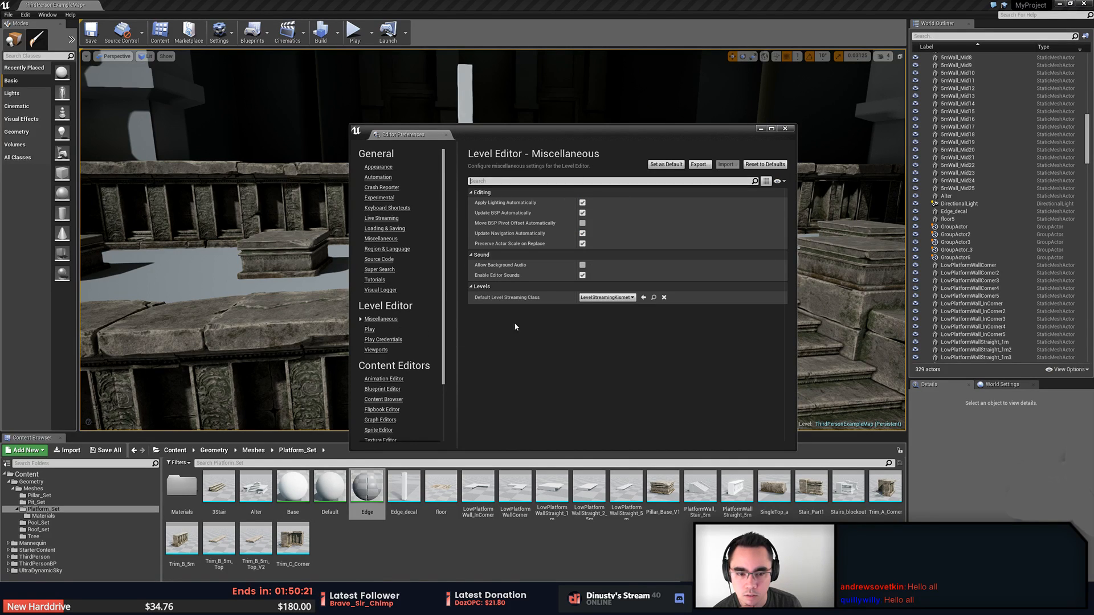
click(370, 330)
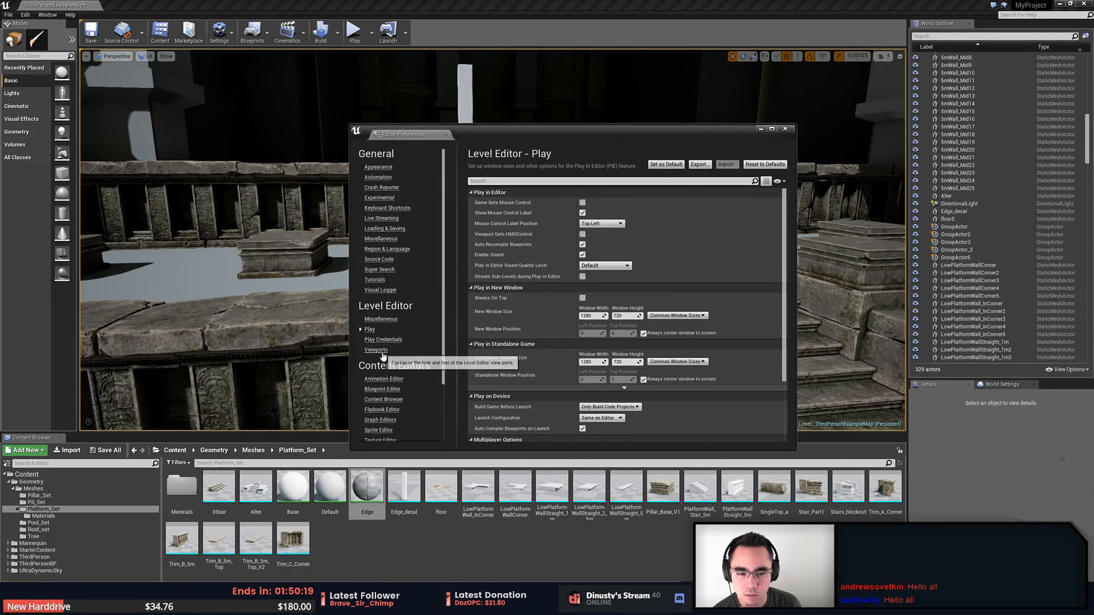
click(376, 350)
scroll(689, 320, down, 2)
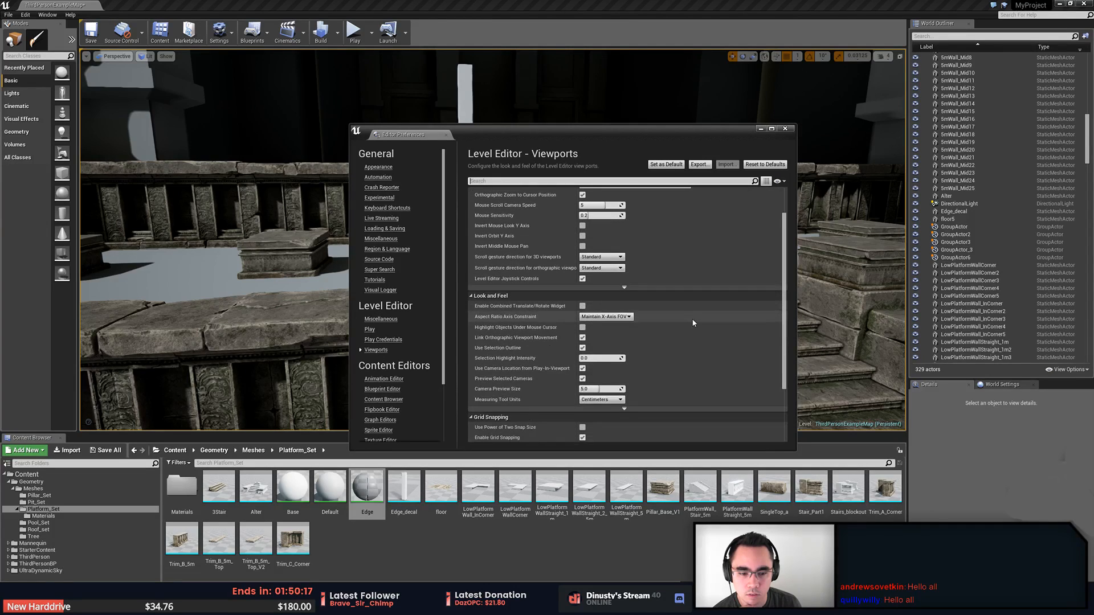
scroll(693, 323, down, 3)
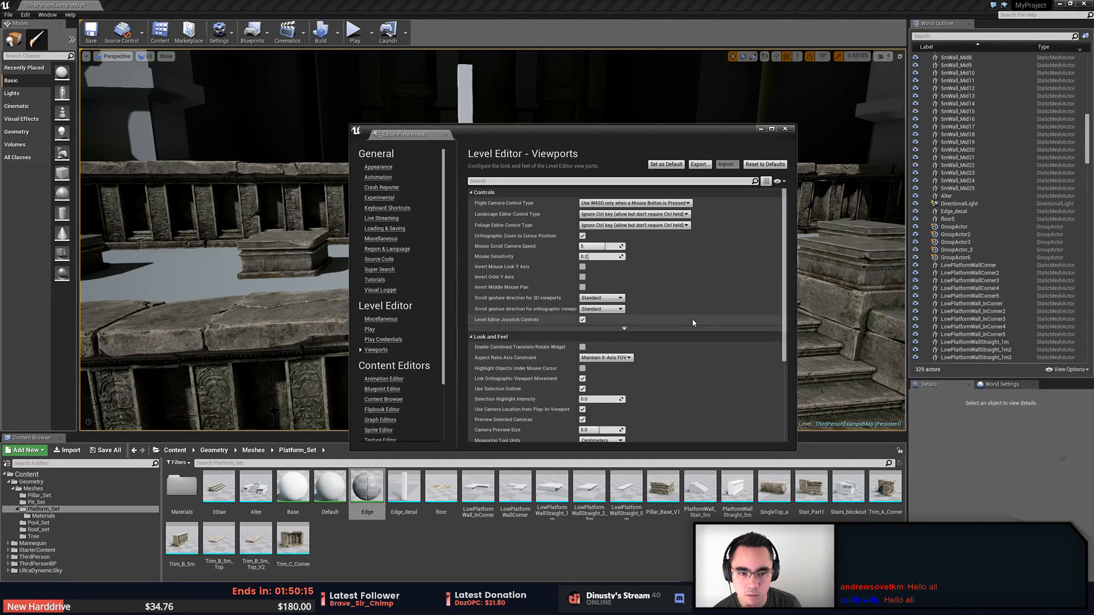
scroll(693, 323, down, 1)
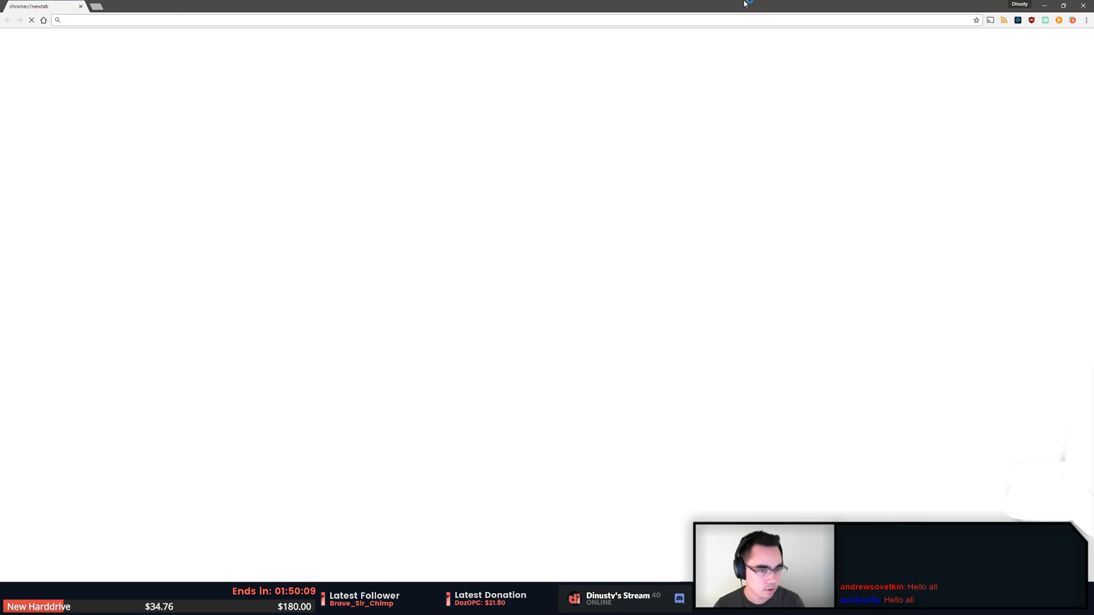
Return from the browser to Unreal Engine and recheck the Viewports preferences and both the Level Editor and General Miscellaneous preferences
drag(646, 4, 646, 0)
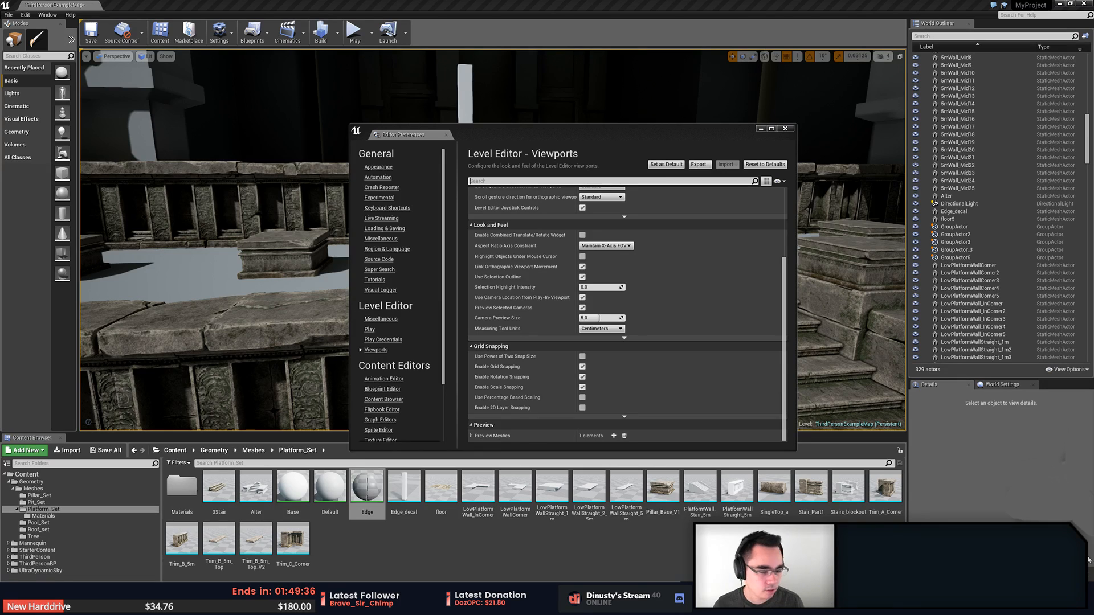
scroll(566, 231, up, 5)
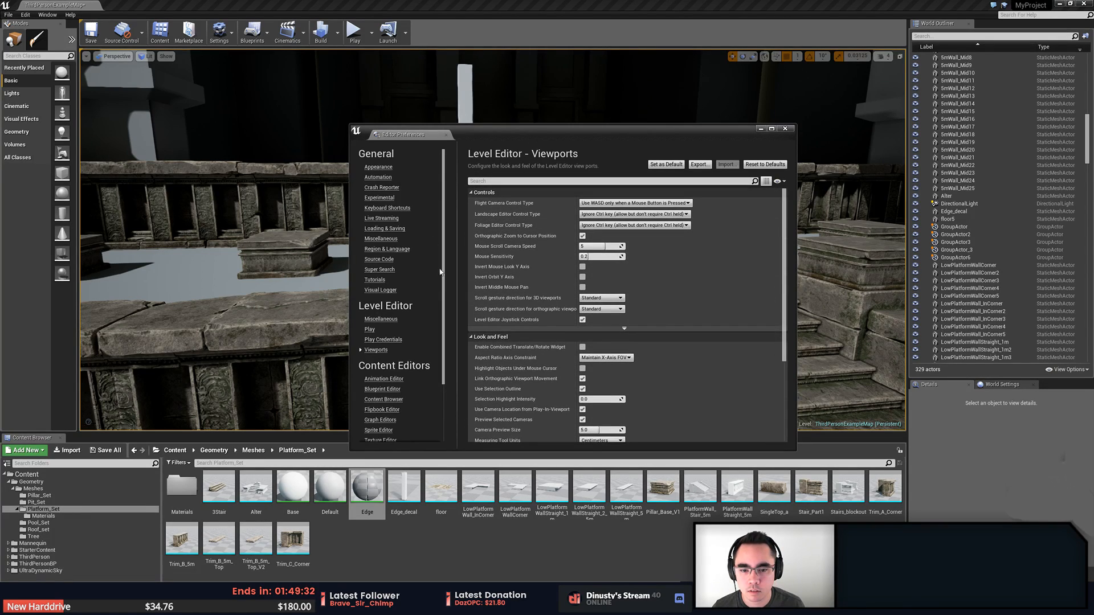
drag(440, 272, 443, 333)
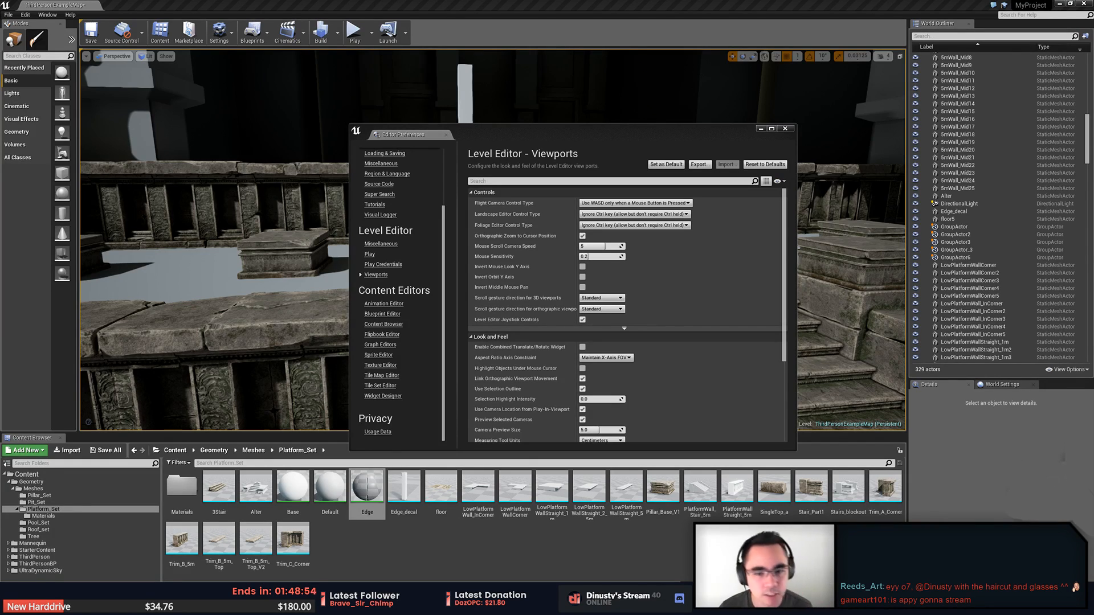
click(391, 244)
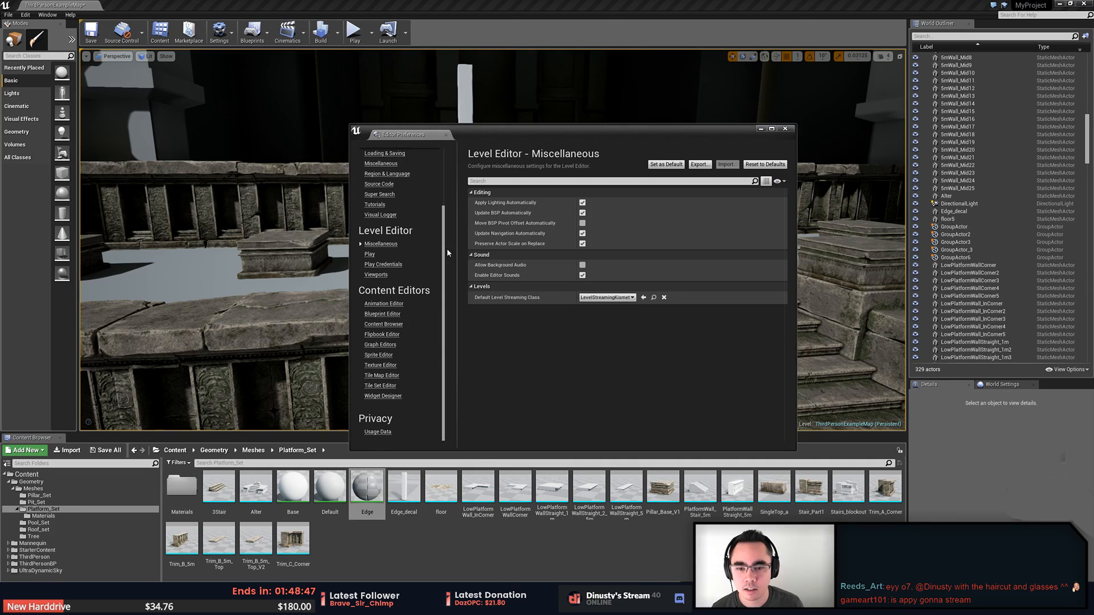
scroll(435, 216, up, 3)
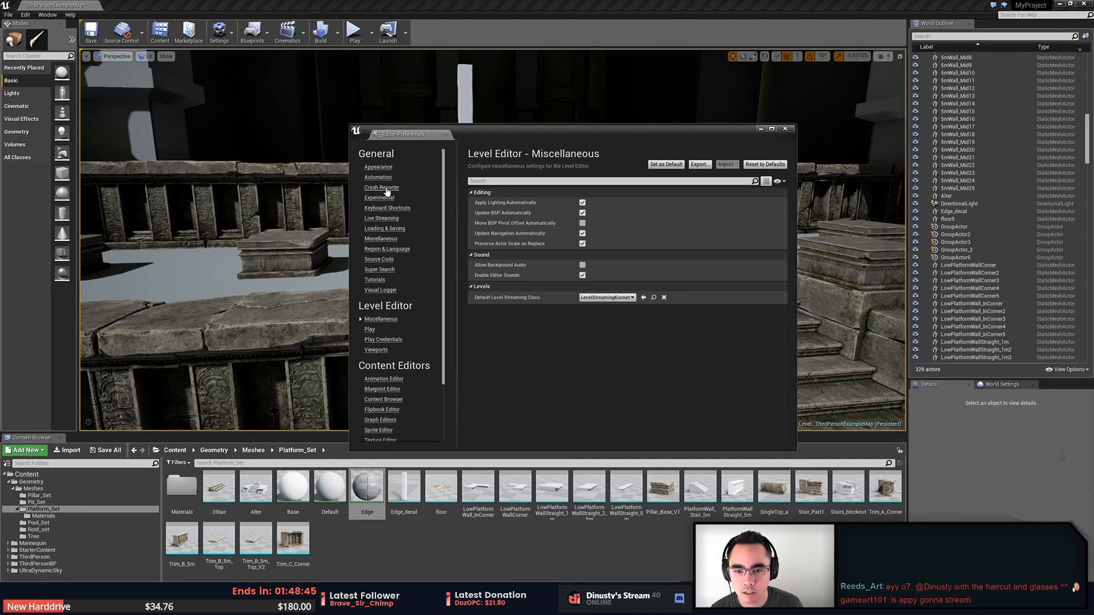
click(380, 239)
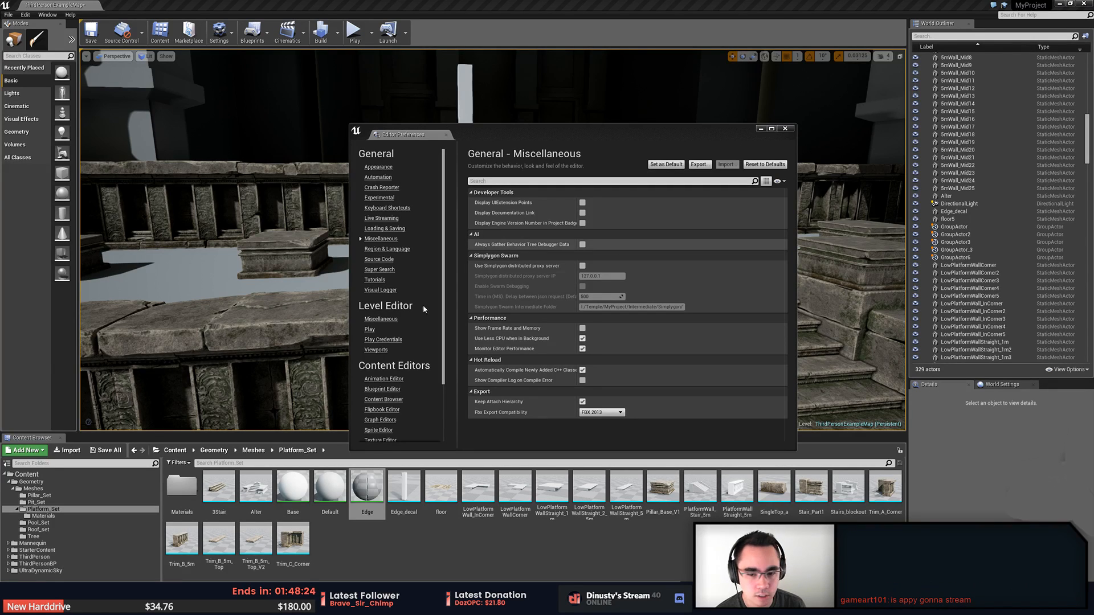
click(381, 319)
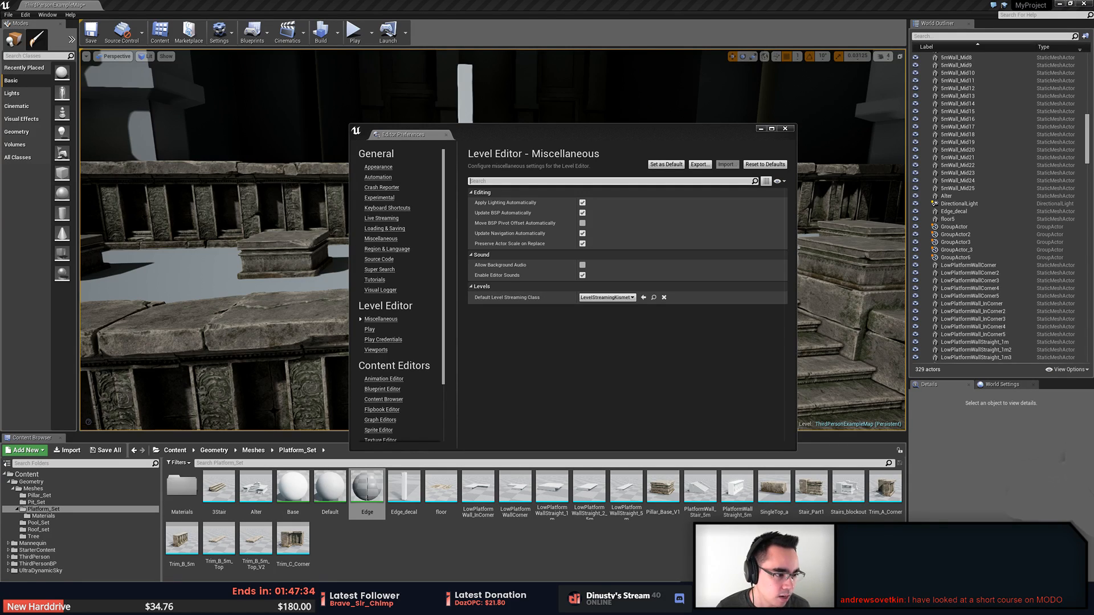
Look through the General Experimental preferences, from Foliage and Tools down to Rendering, Lighting Builds and VR
click(387, 198)
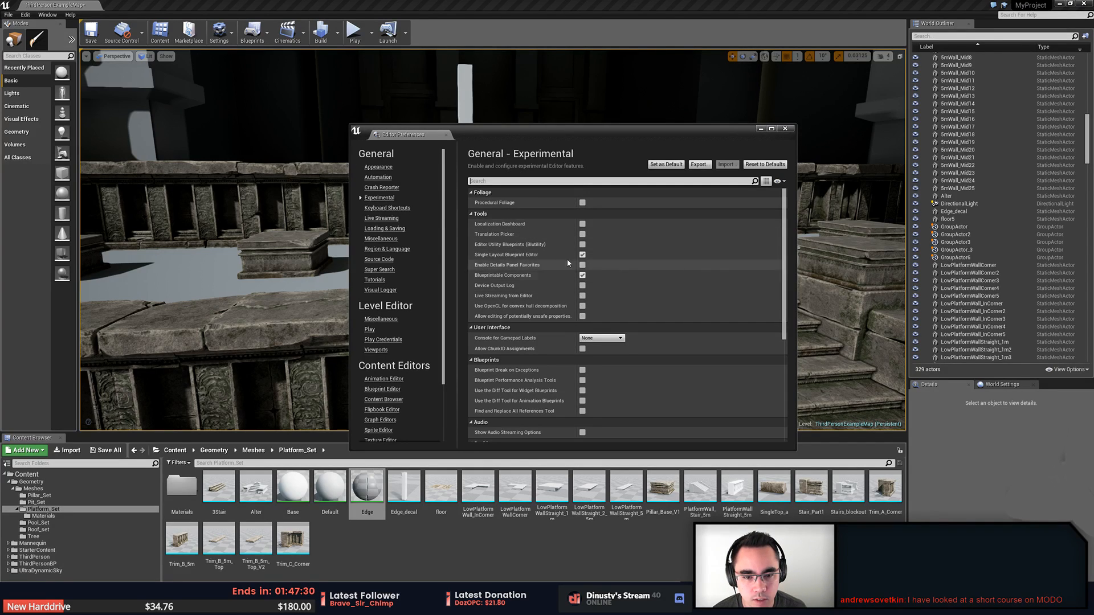
scroll(564, 258, down, 8)
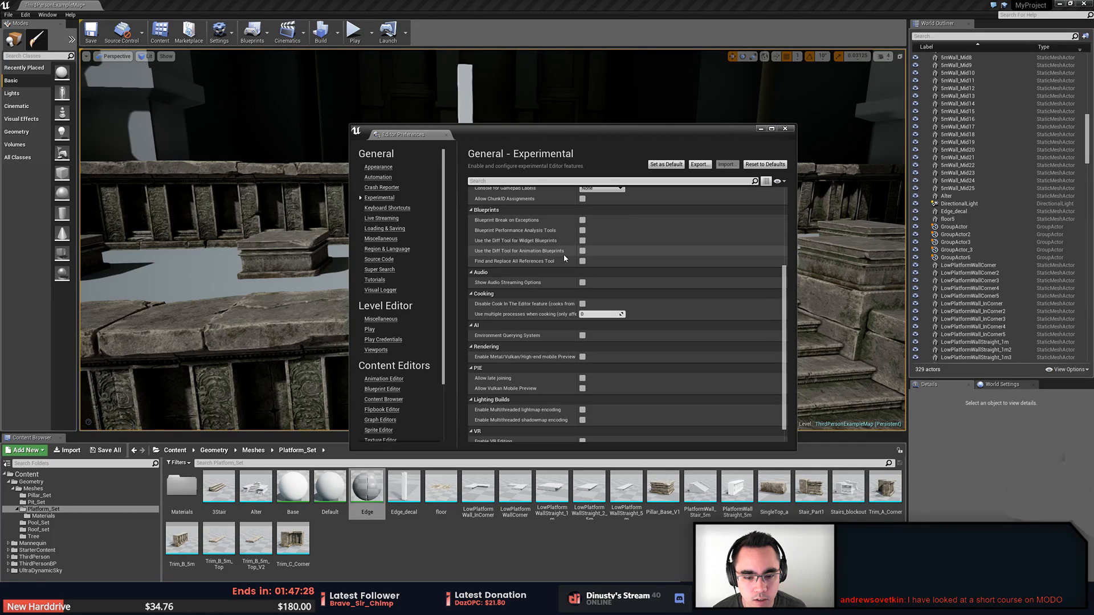
scroll(641, 339, down, 1)
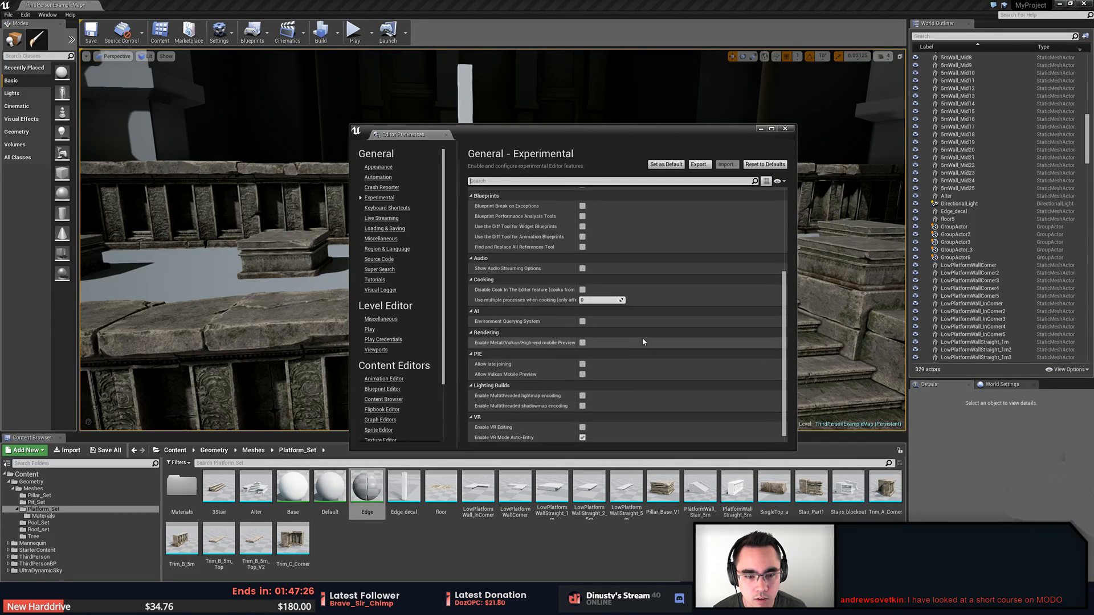
scroll(644, 339, down, 1)
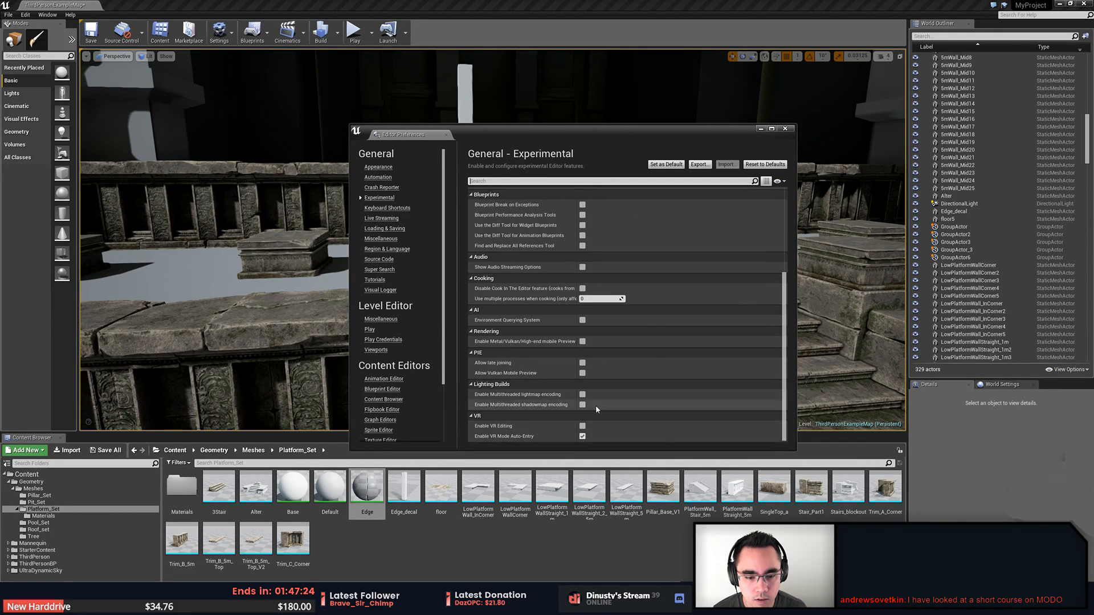
scroll(572, 343, up, 9)
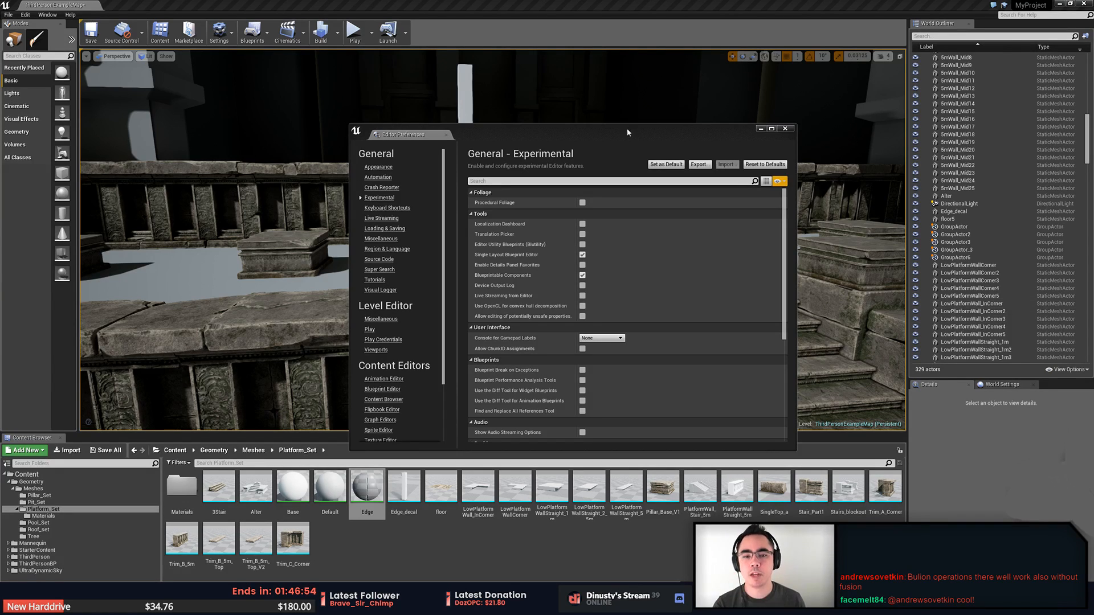
Check the Level Editor's Miscellaneous, the Content Editors' Widget Designer and the General Appearance preferences for the decal setting
scroll(445, 273, down, 2)
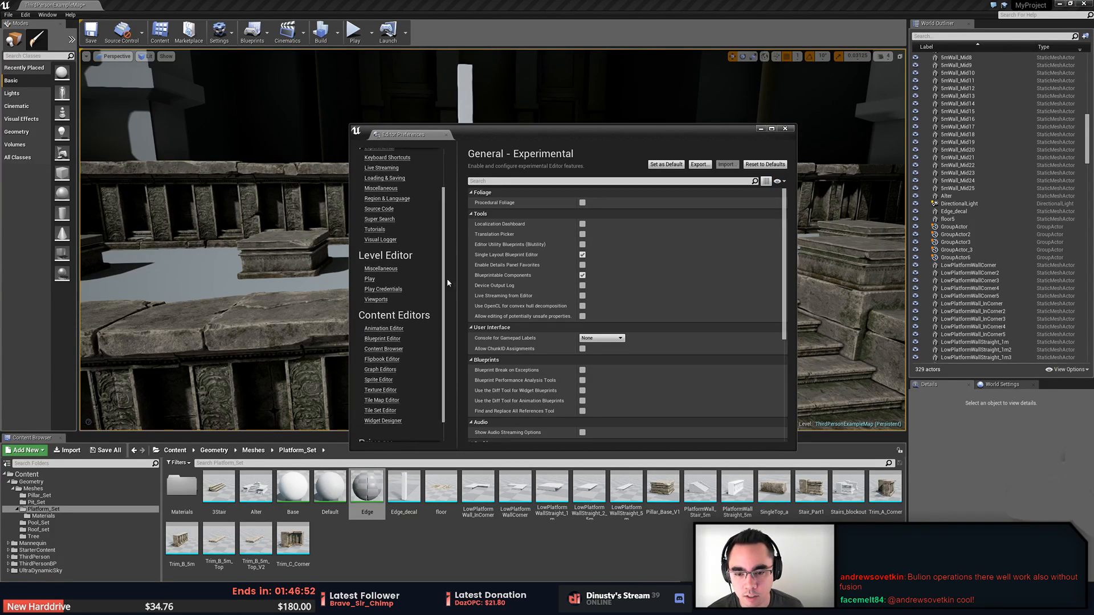
click(381, 268)
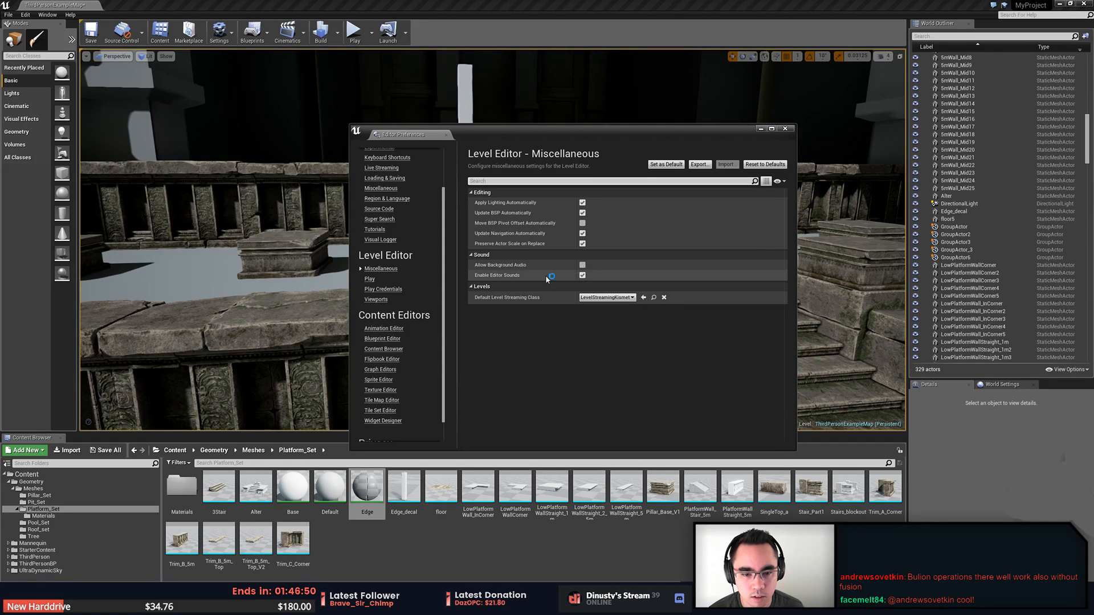
scroll(448, 303, down, 1)
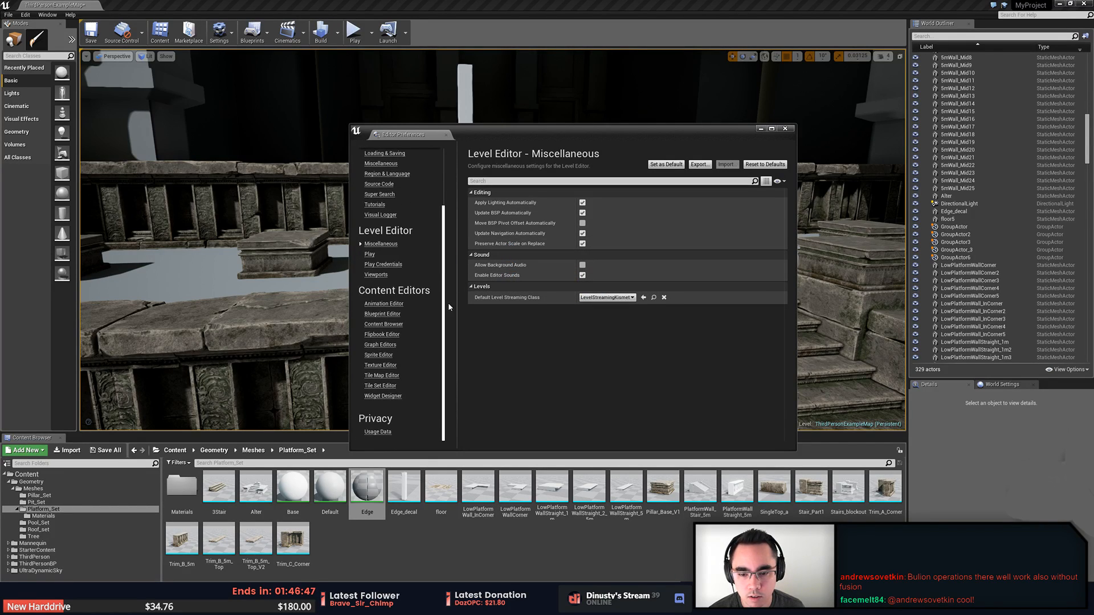
click(383, 396)
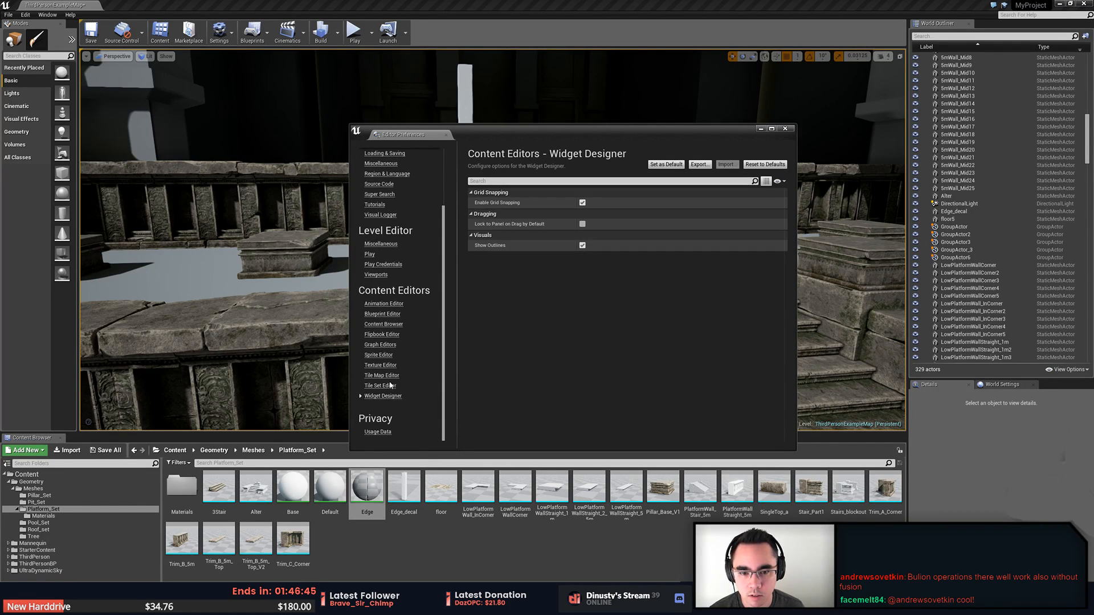
scroll(387, 285, up, 3)
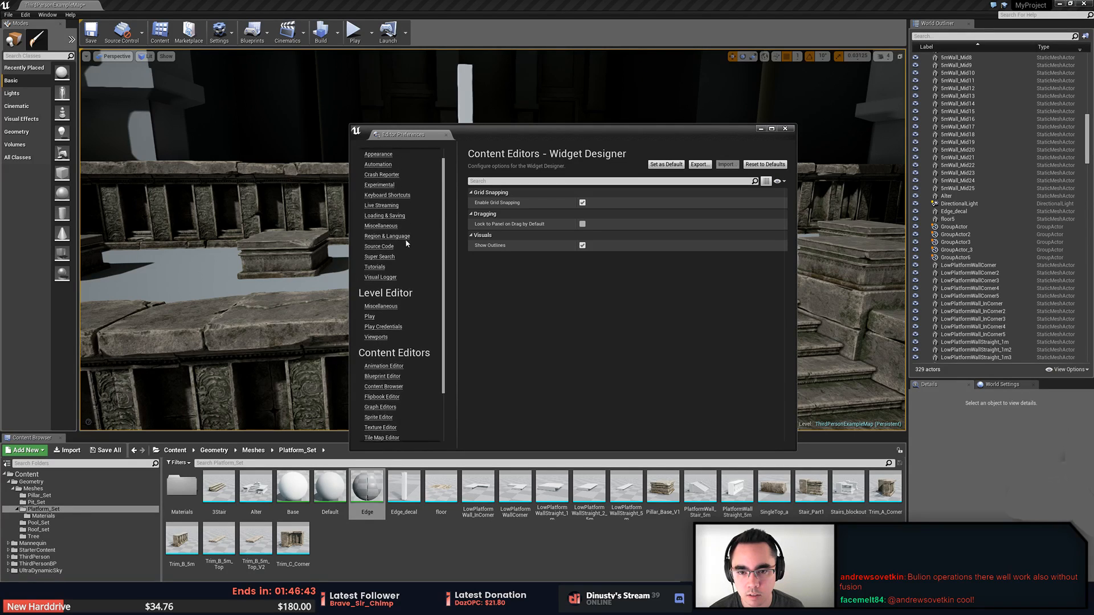
click(389, 168)
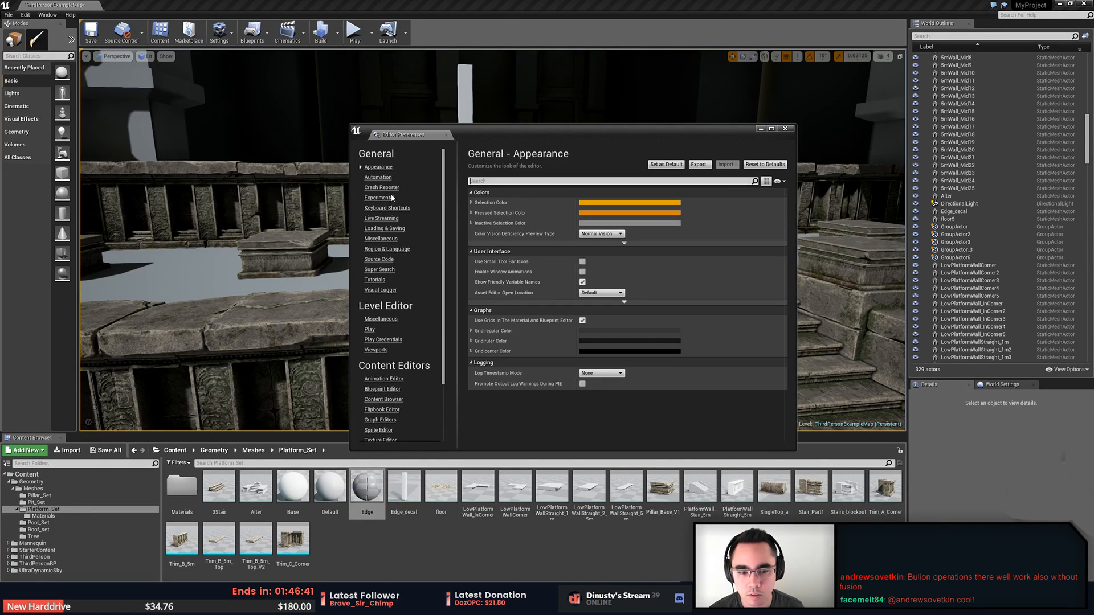
Look through the General preferences from Miscellaneous and Region & Language through Source Code, Super Search and Tutorials to Visual Logger
click(380, 239)
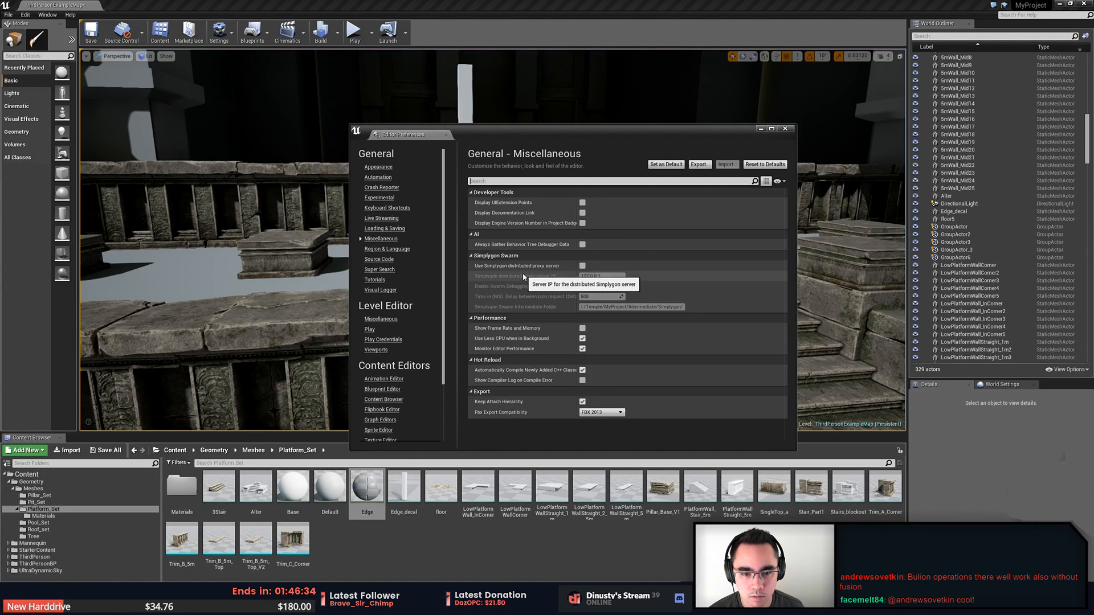
click(386, 249)
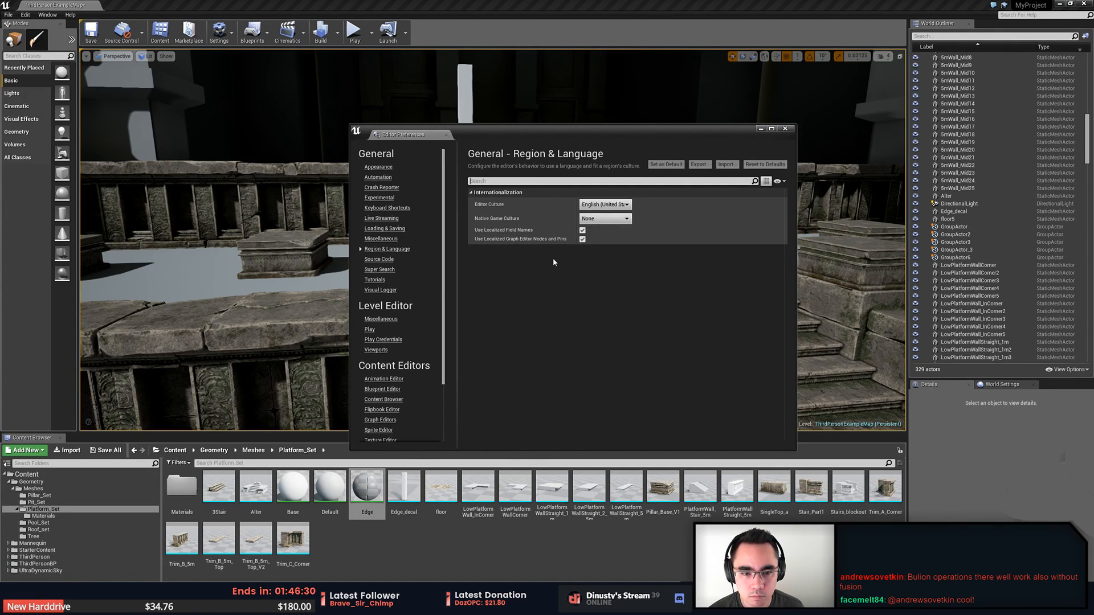
click(381, 260)
click(384, 270)
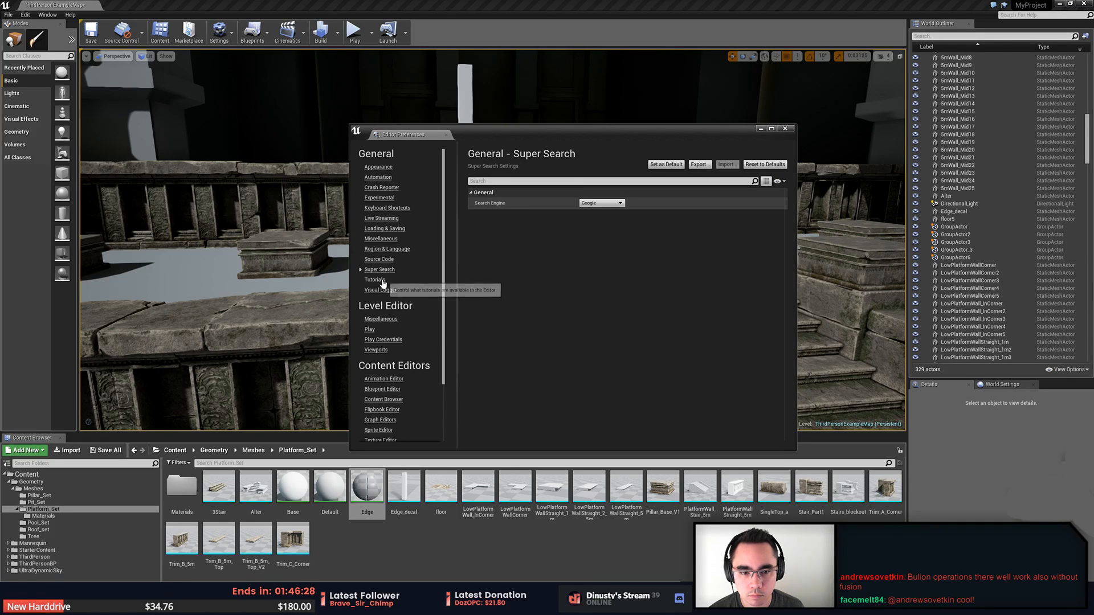
click(381, 281)
click(380, 290)
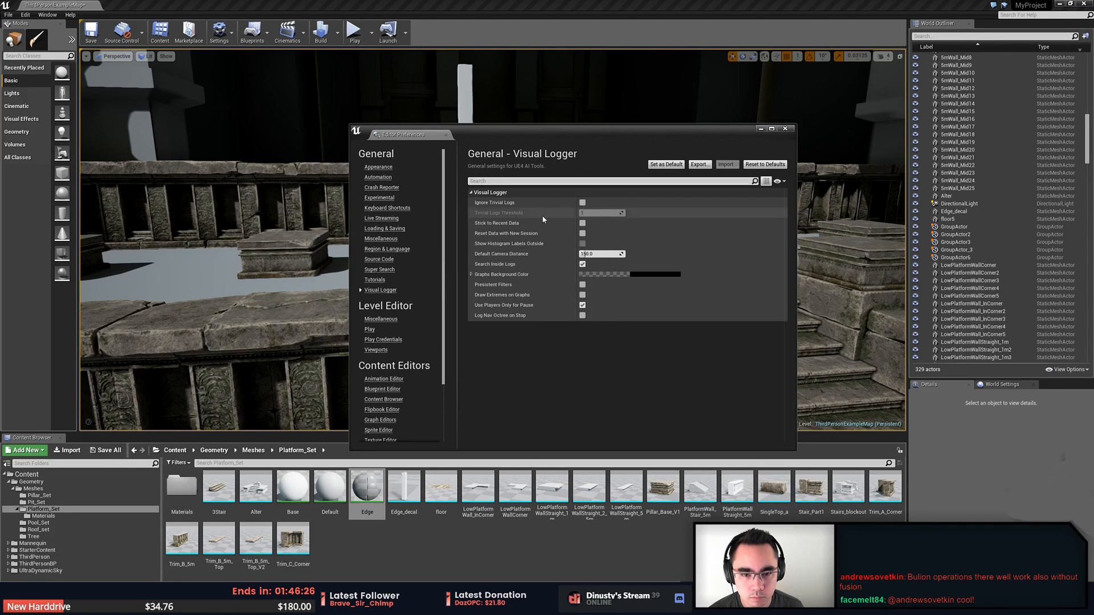
Turn off Enable Editor Sounds in the Level Editor's Miscellaneous preferences
click(392, 320)
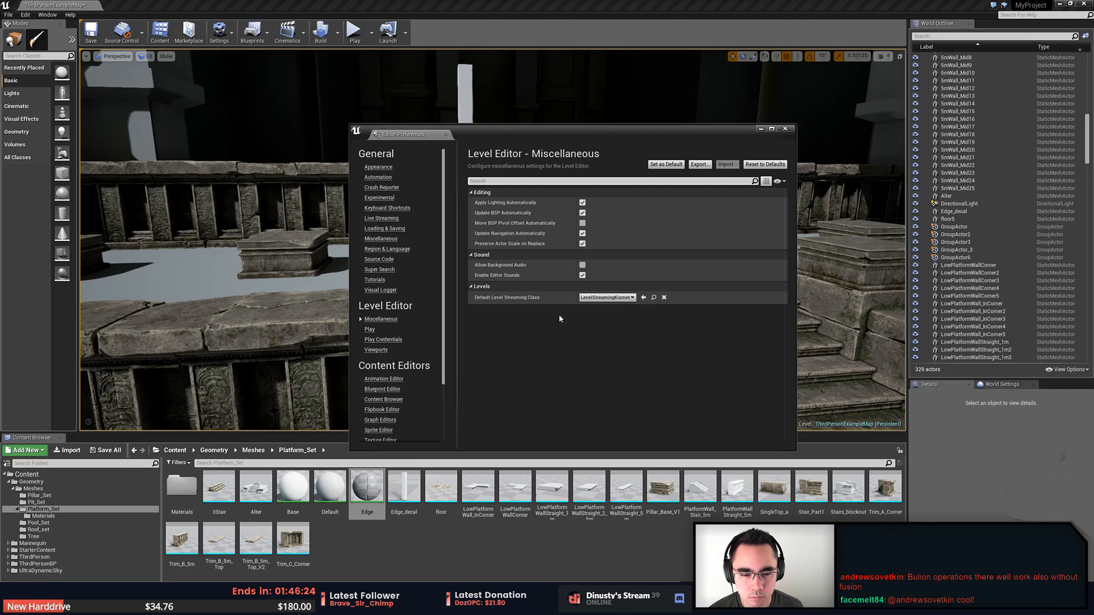
click(582, 276)
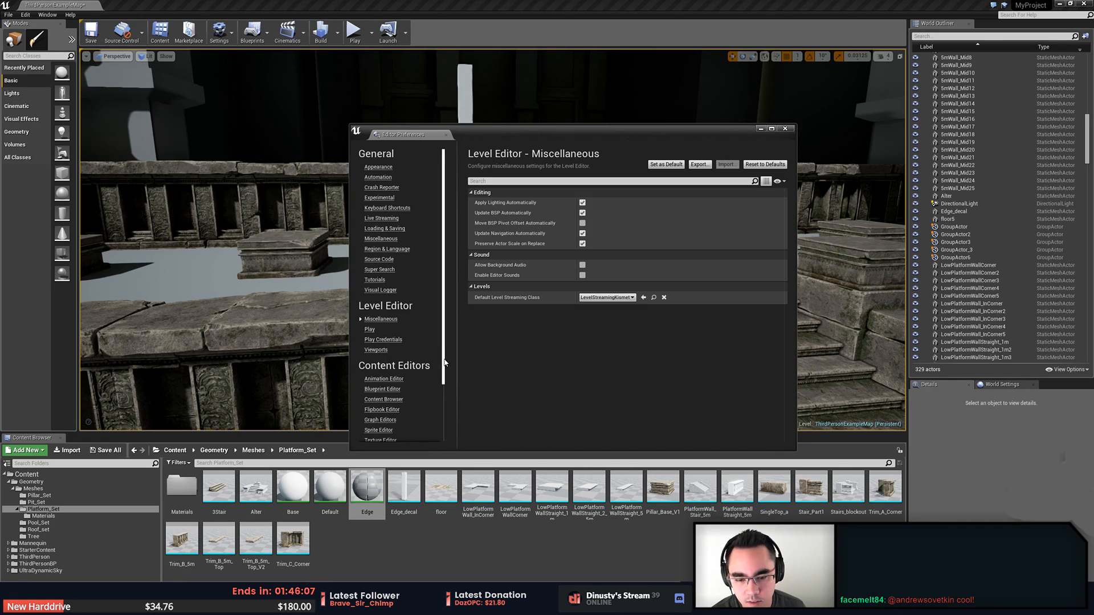
Examine the Content Editors preferences for Texture Editor, Widget Designer, Tile Set Editor, Tile Map Editor and Graph Editors
scroll(399, 373, down, 3)
scroll(399, 374, down, 2)
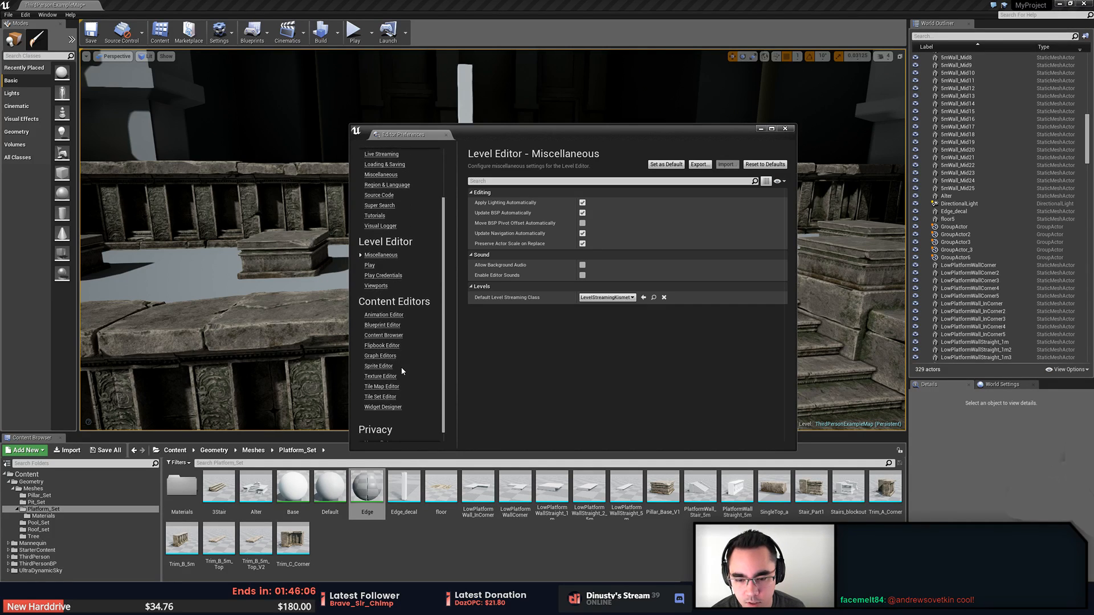
click(380, 377)
click(383, 407)
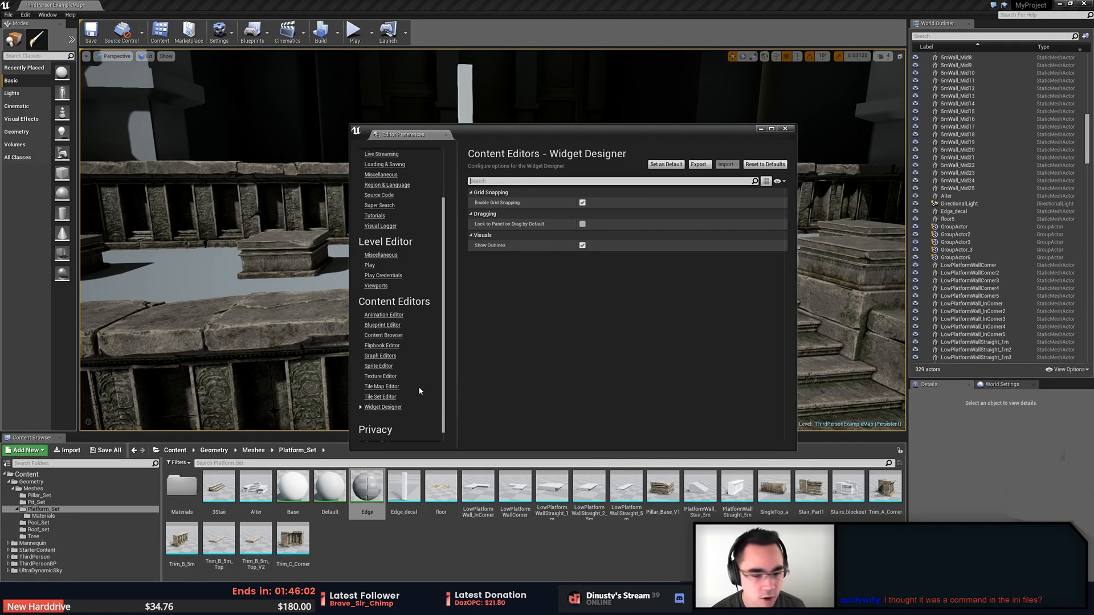
scroll(423, 381, down, 1)
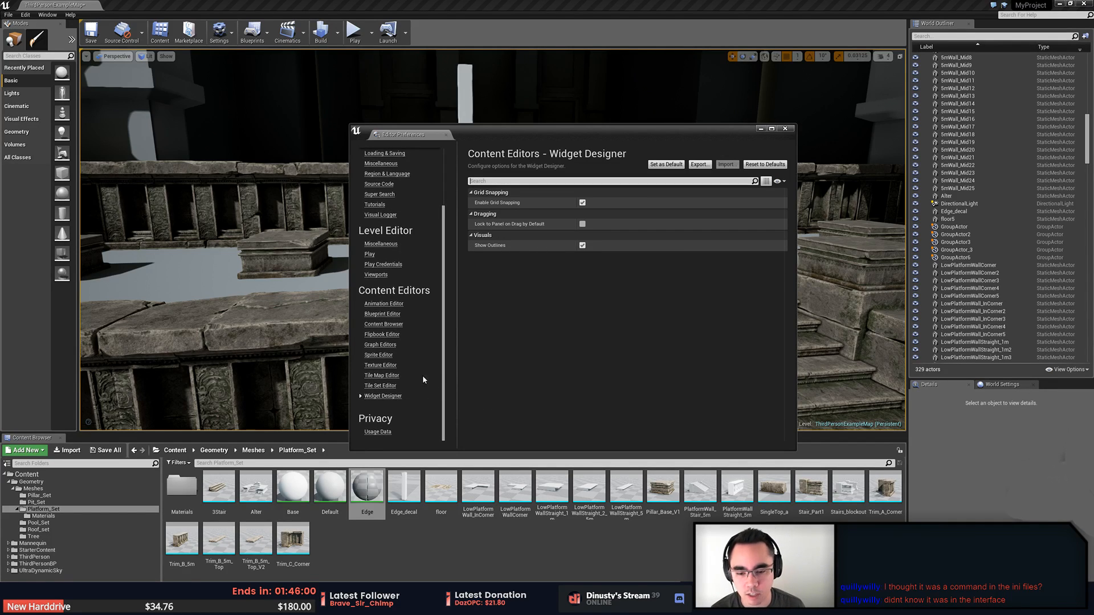
click(387, 386)
click(383, 376)
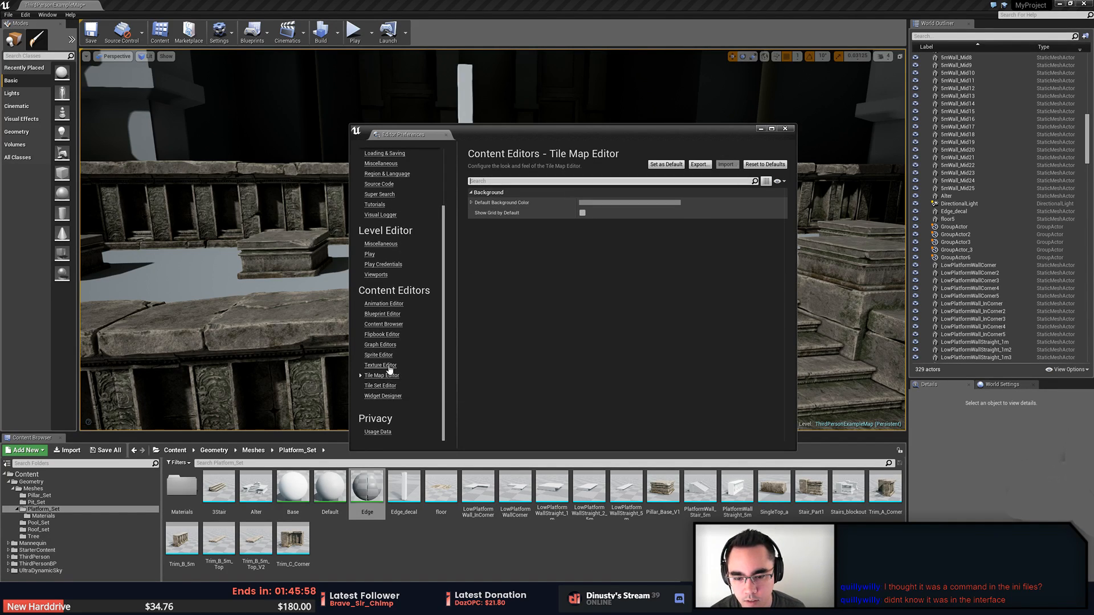
click(382, 365)
click(389, 346)
scroll(400, 293, up, 5)
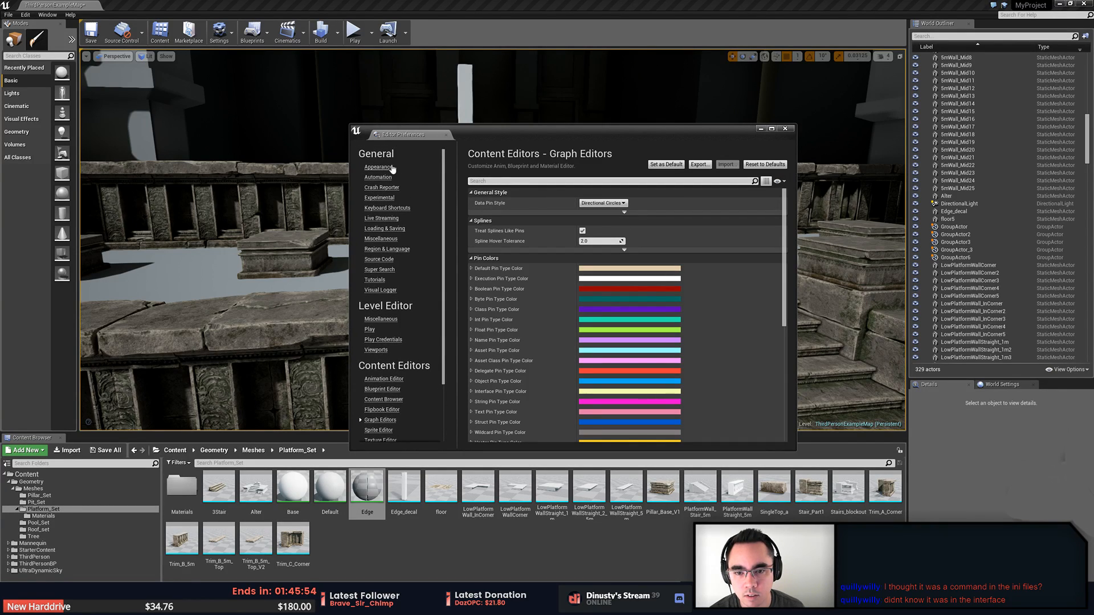
Recheck the General Experimental preferences down to the VR section, and close the editor preferences
click(393, 197)
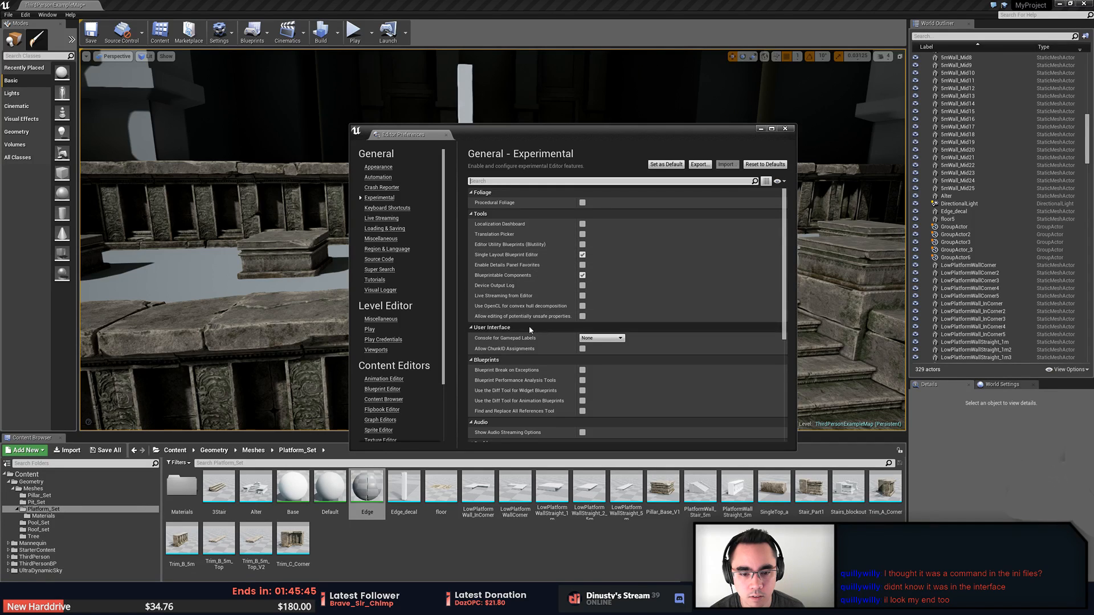
scroll(528, 334, down, 1)
scroll(552, 340, up, 1)
scroll(551, 321, down, 5)
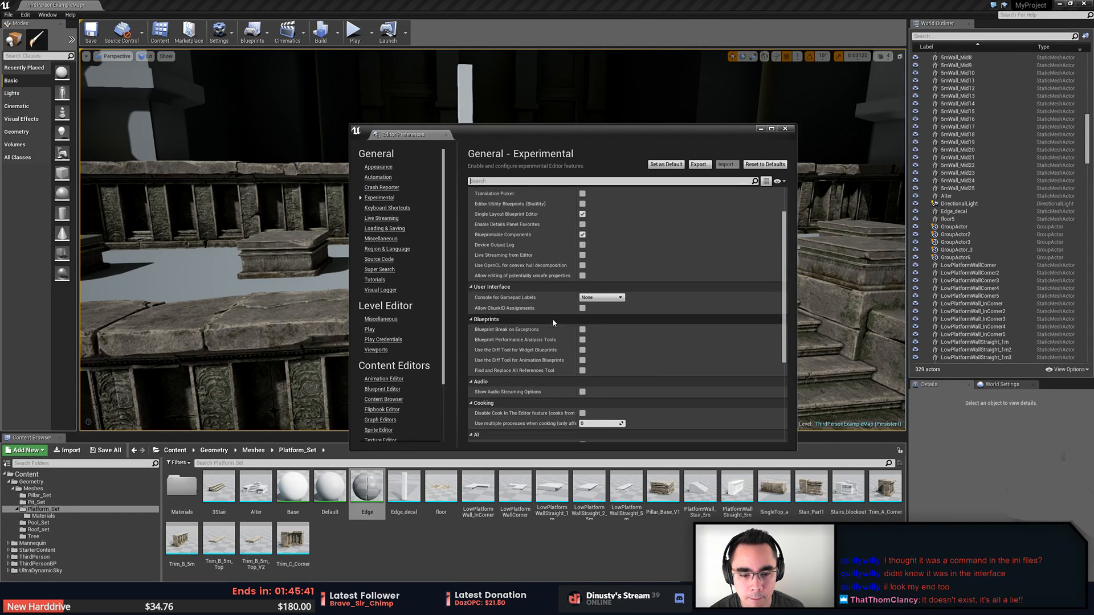
scroll(552, 321, down, 7)
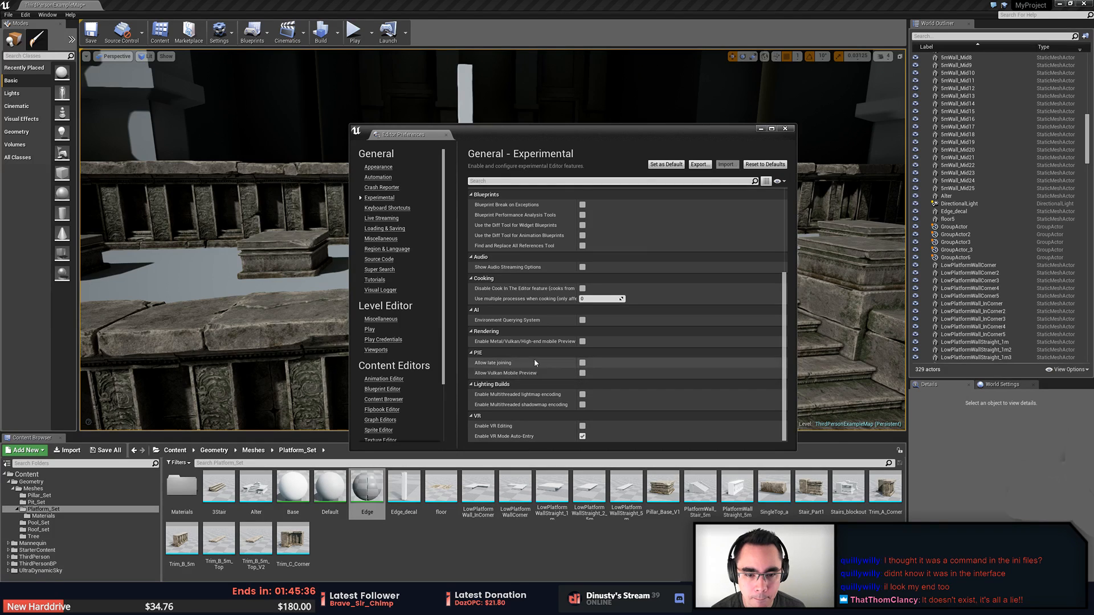
click(785, 129)
Open the project settings and show the Engine's Rendering category, checking Rendering Overrides (Local) as well
click(25, 14)
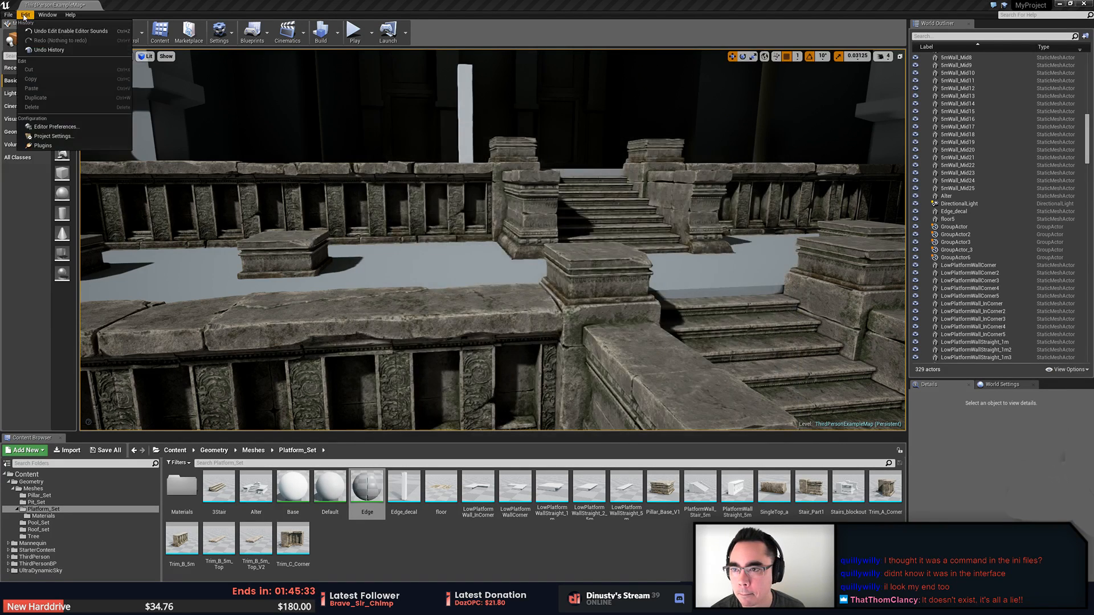
click(39, 138)
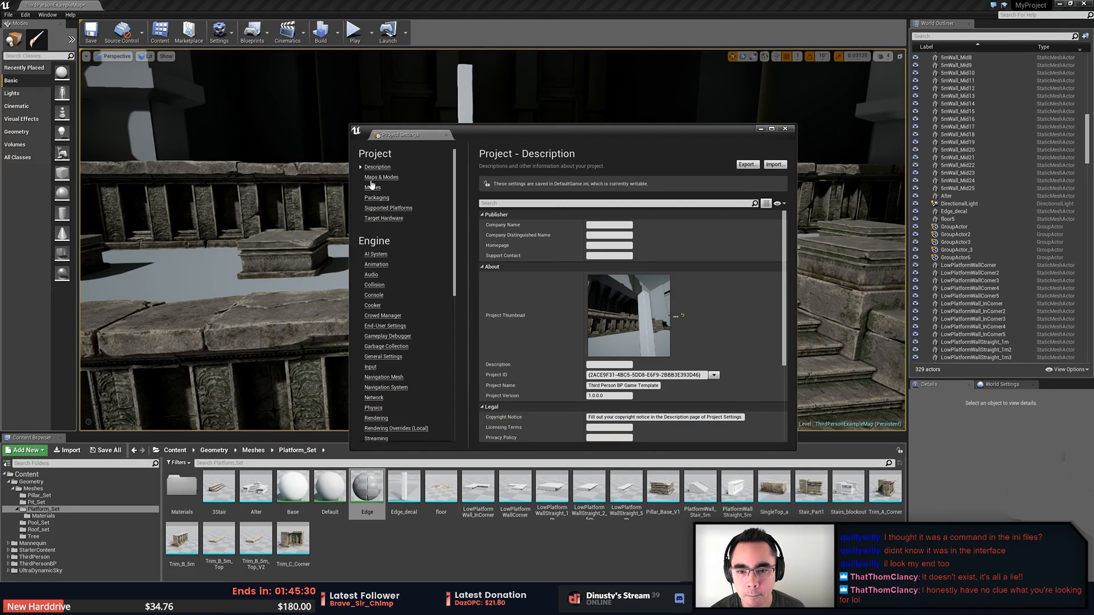
drag(456, 203, 459, 236)
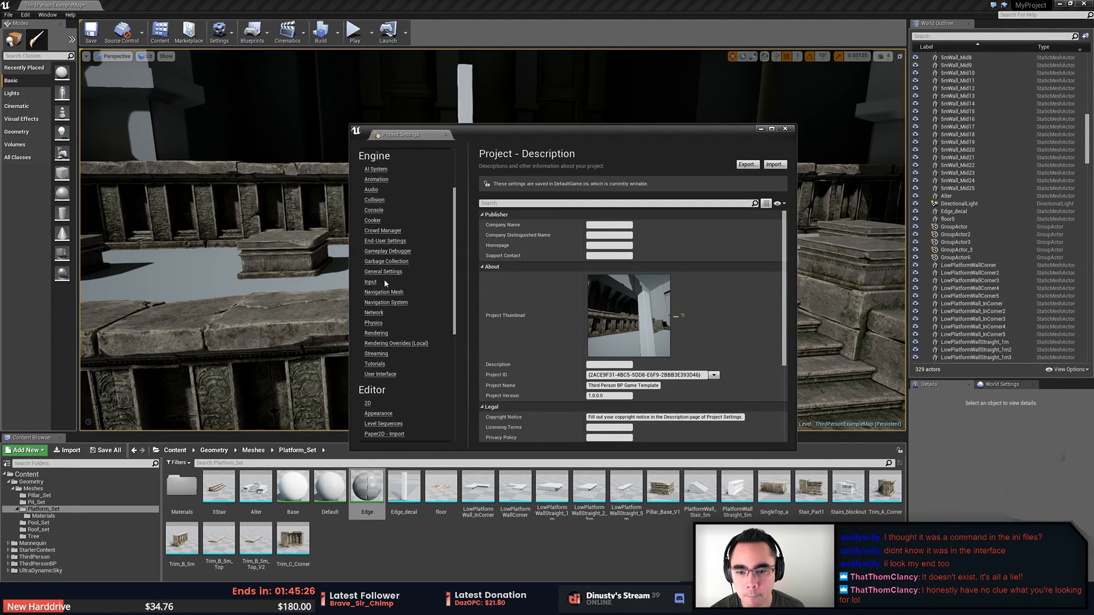
click(377, 333)
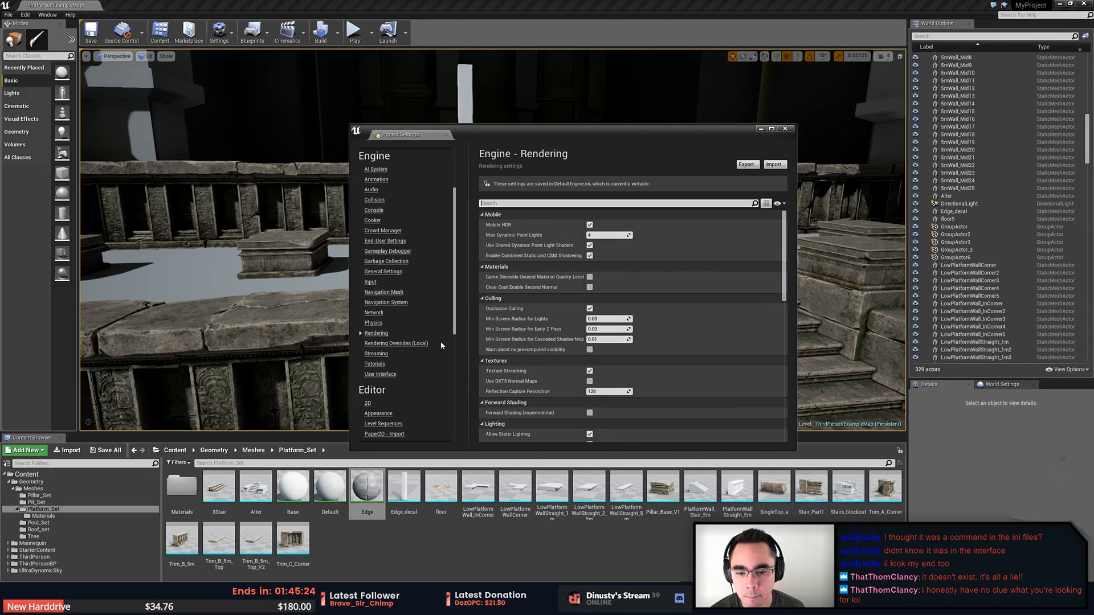
click(401, 343)
click(377, 334)
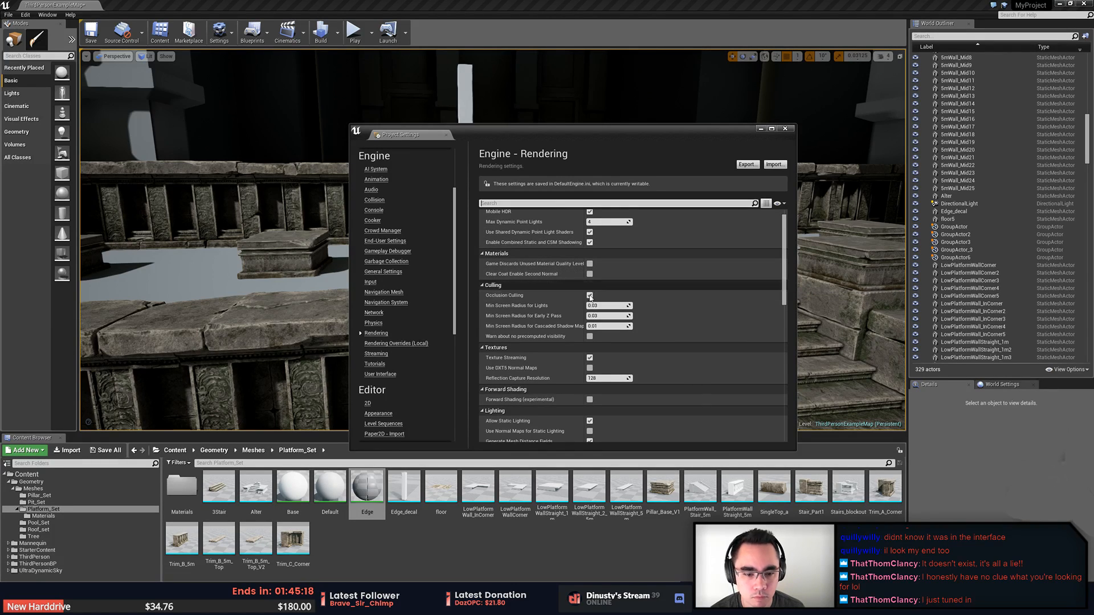
Examine the Rendering settings for Materials, Culling, Textures, Forward Shading, Lighting with DBuffer Decals, Tessellation and Translucency
scroll(611, 313, down, 2)
scroll(557, 353, down, 2)
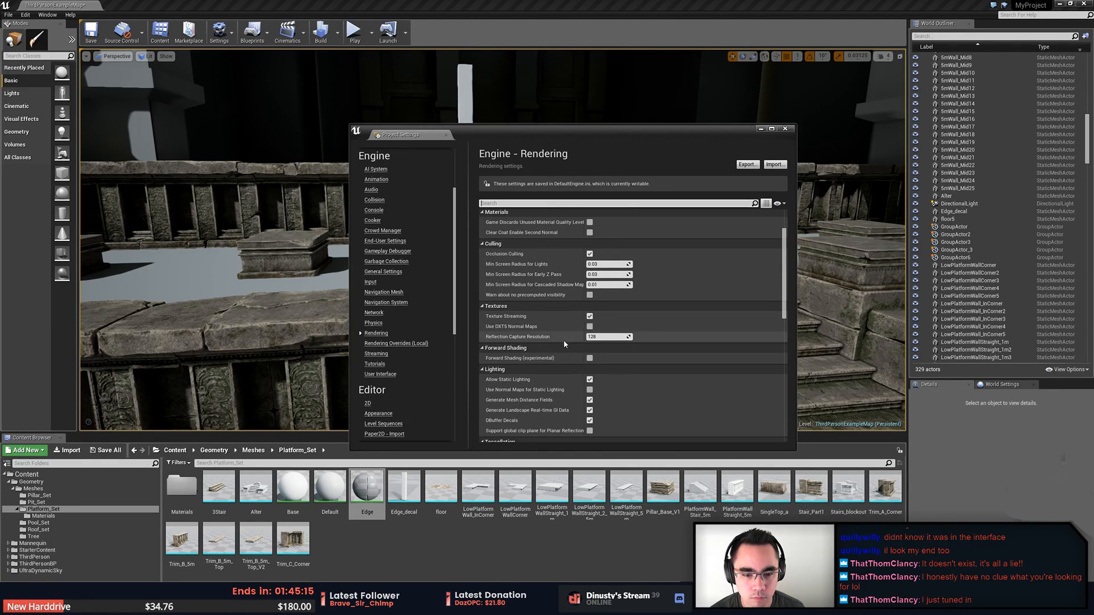
scroll(563, 343, down, 3)
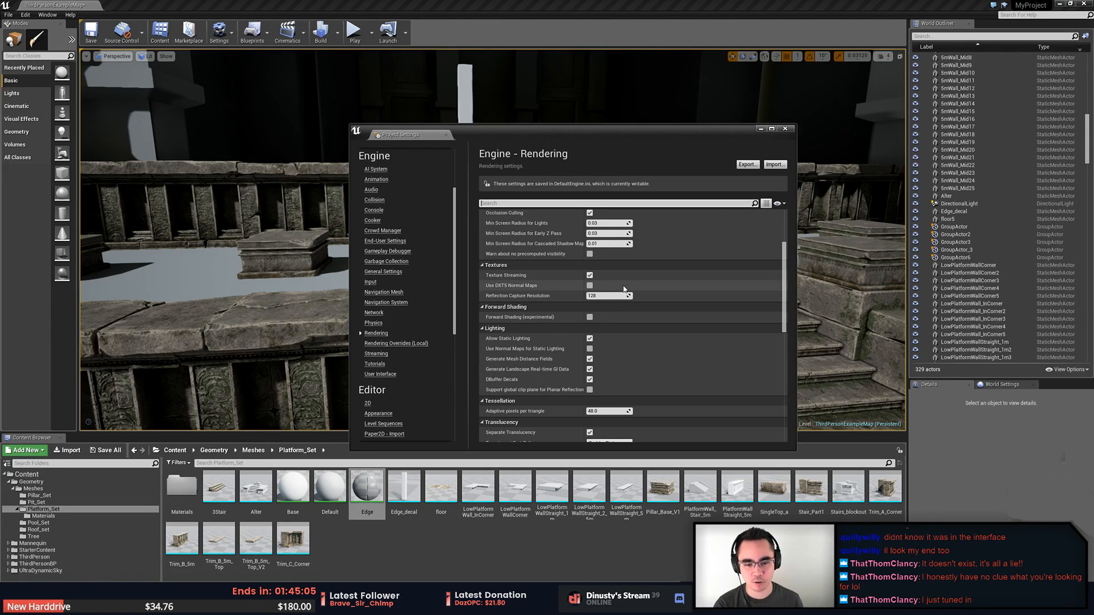
scroll(611, 334, down, 1)
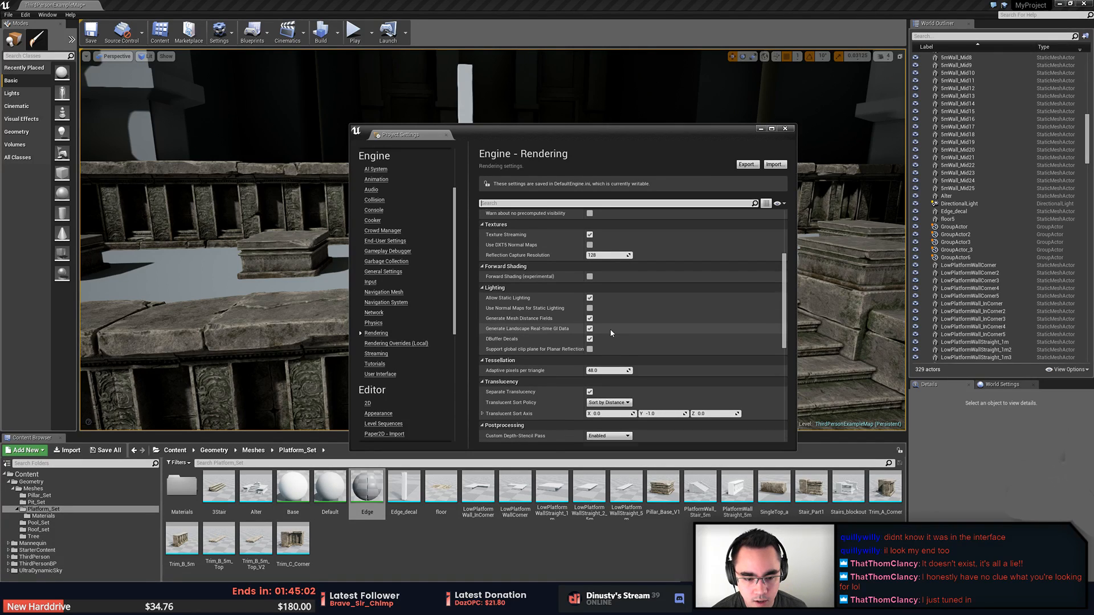
scroll(612, 333, down, 1)
scroll(611, 334, down, 6)
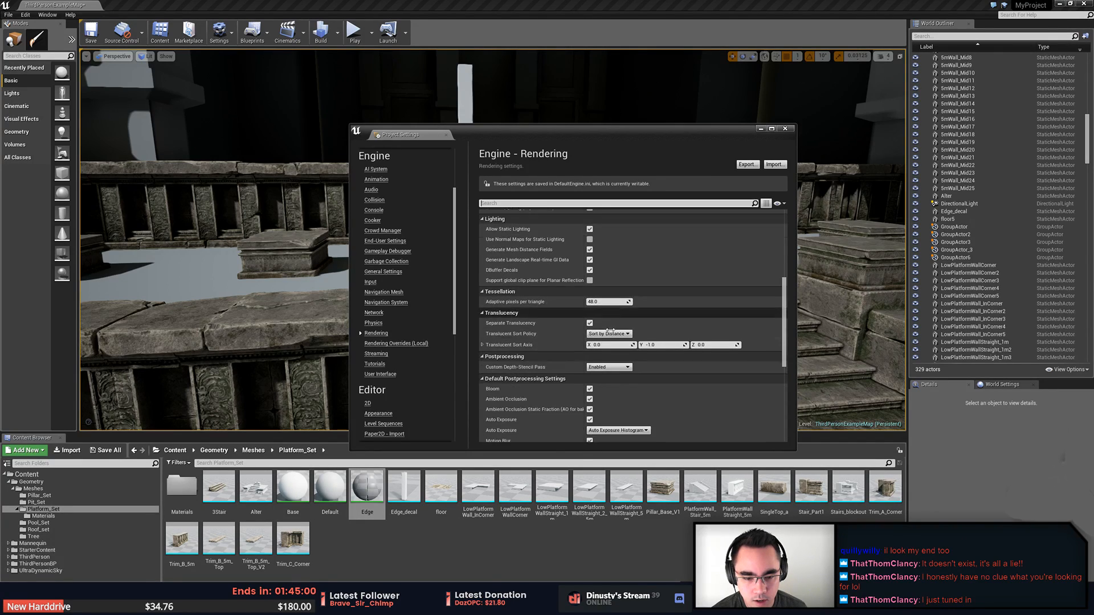
Examine the Rendering settings from Postprocessing and Optimizations to Shader Permutation Reduction, and review the GBuffer Format options, keeping Default
scroll(610, 330, down, 4)
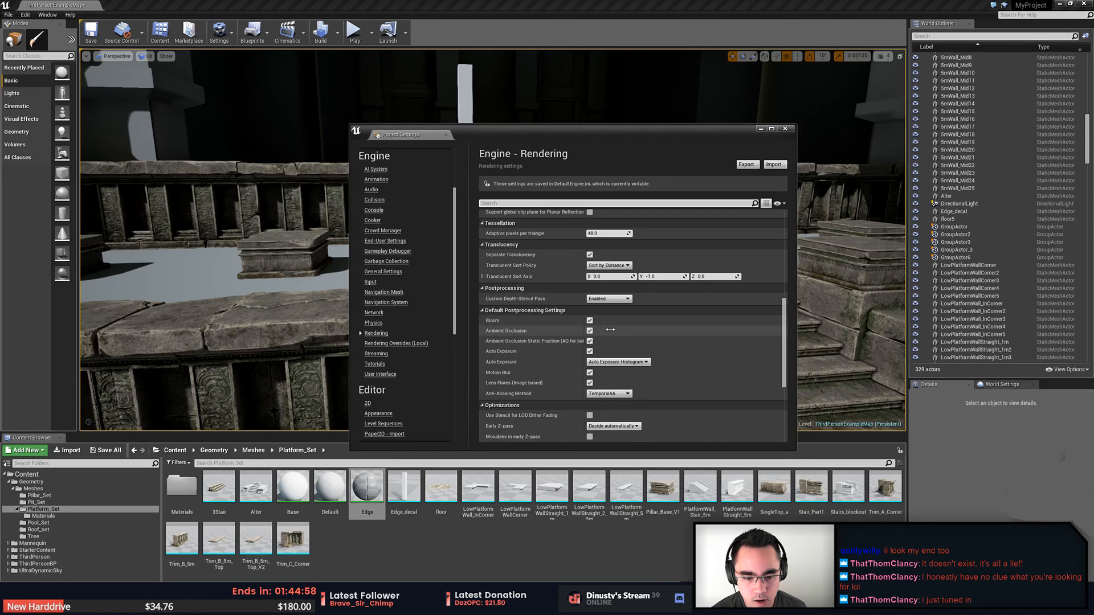
scroll(610, 329, down, 1)
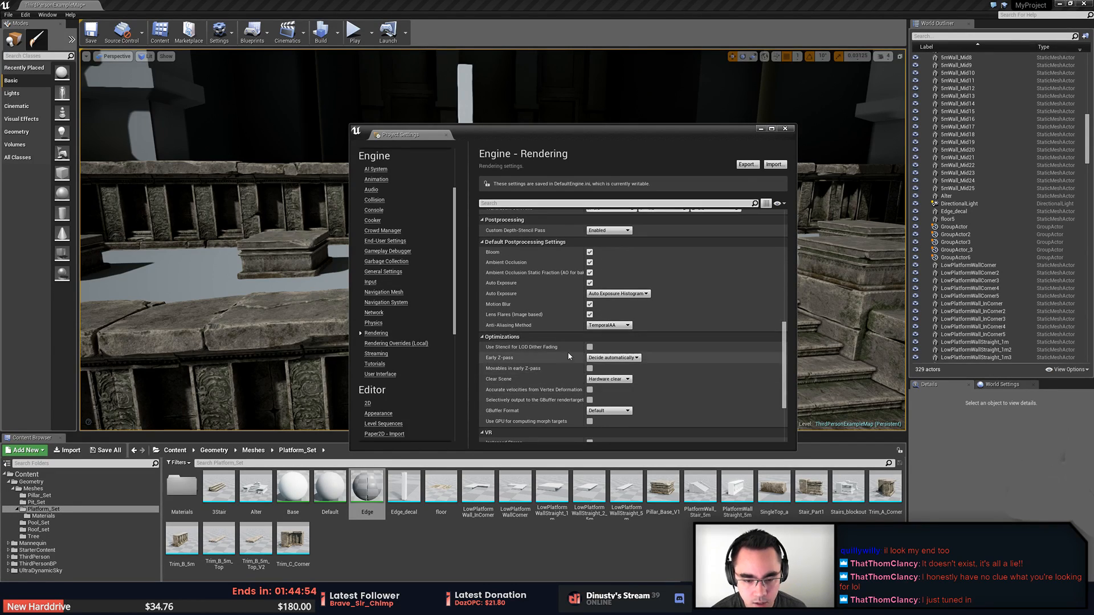
scroll(573, 370, down, 4)
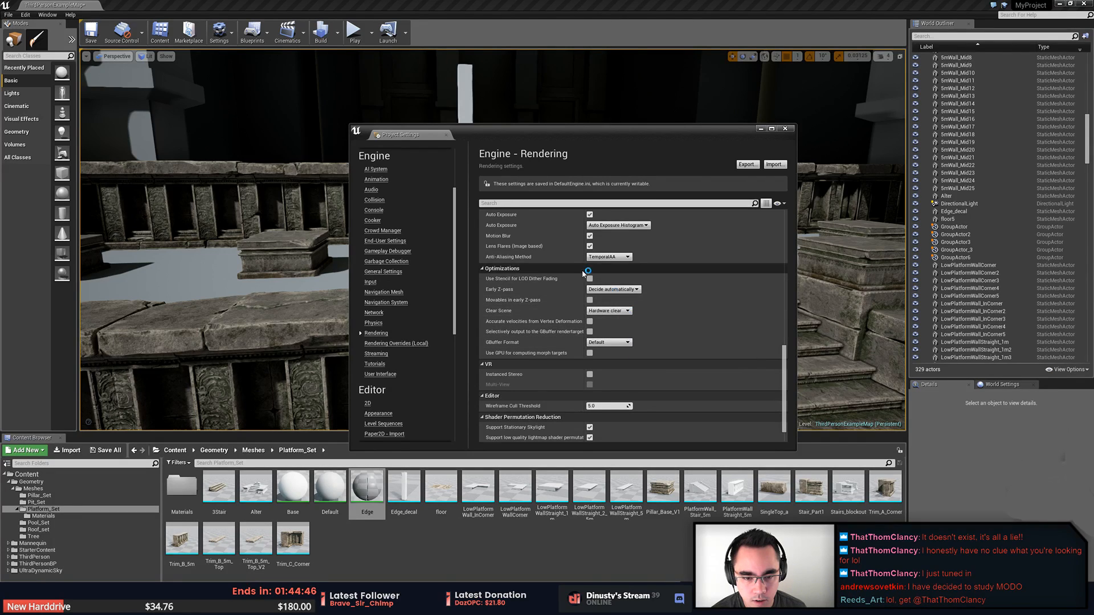
scroll(572, 280, down, 1)
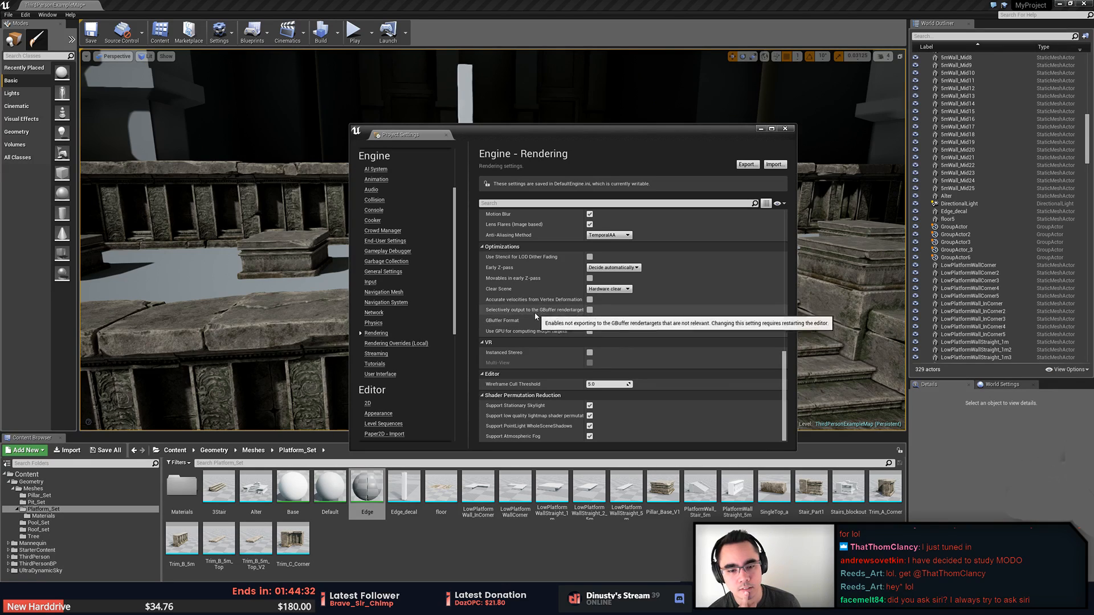
click(626, 321)
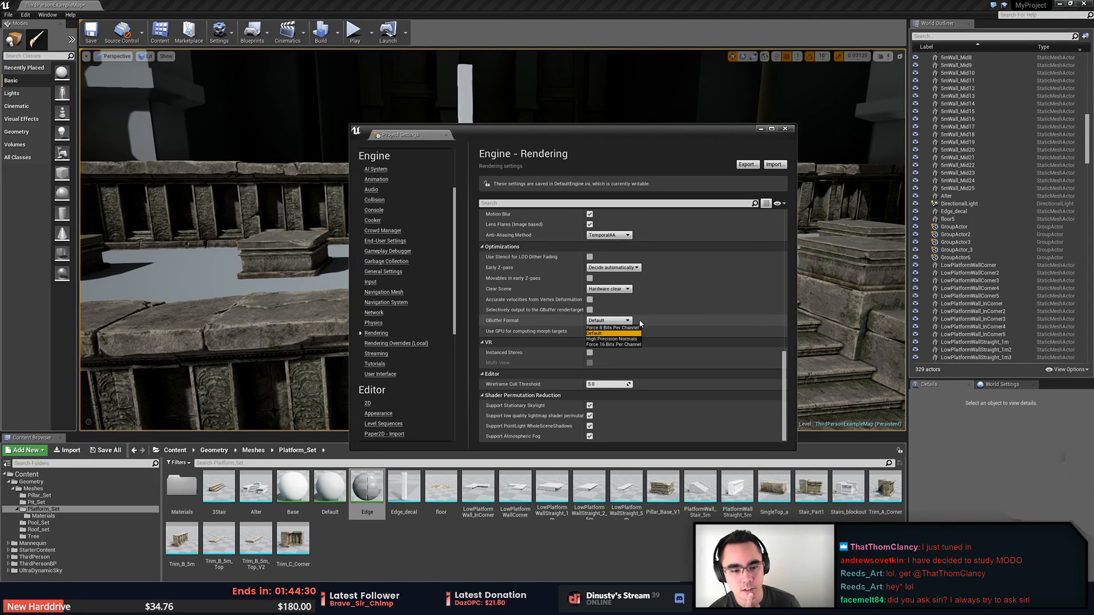
click(613, 334)
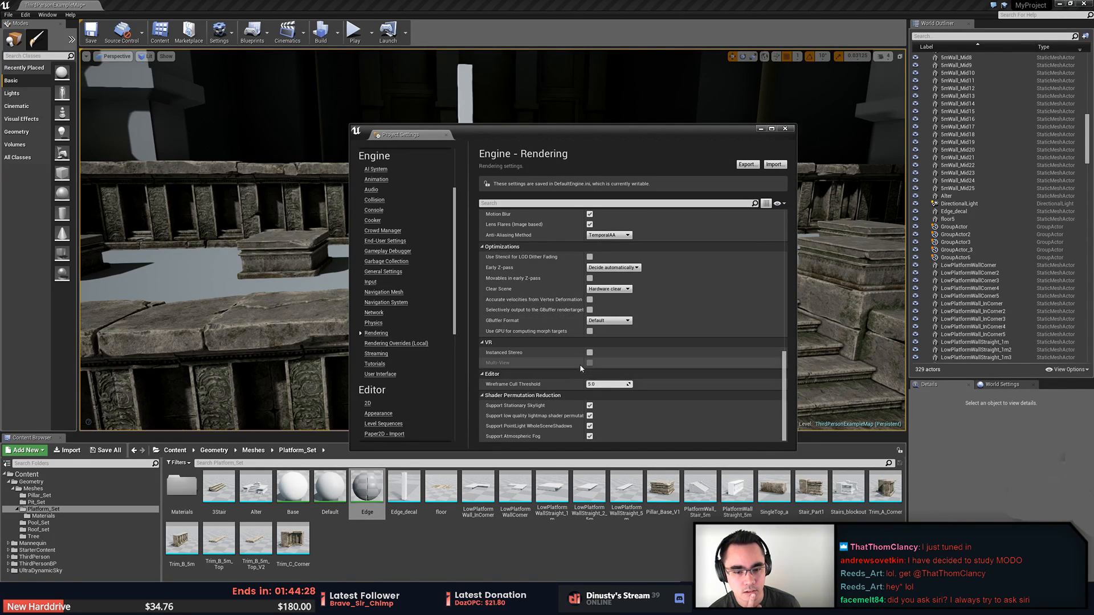
Check the Engine's Rendering Overrides (Local), Streaming and Rendering categories, and close the project settings
click(401, 344)
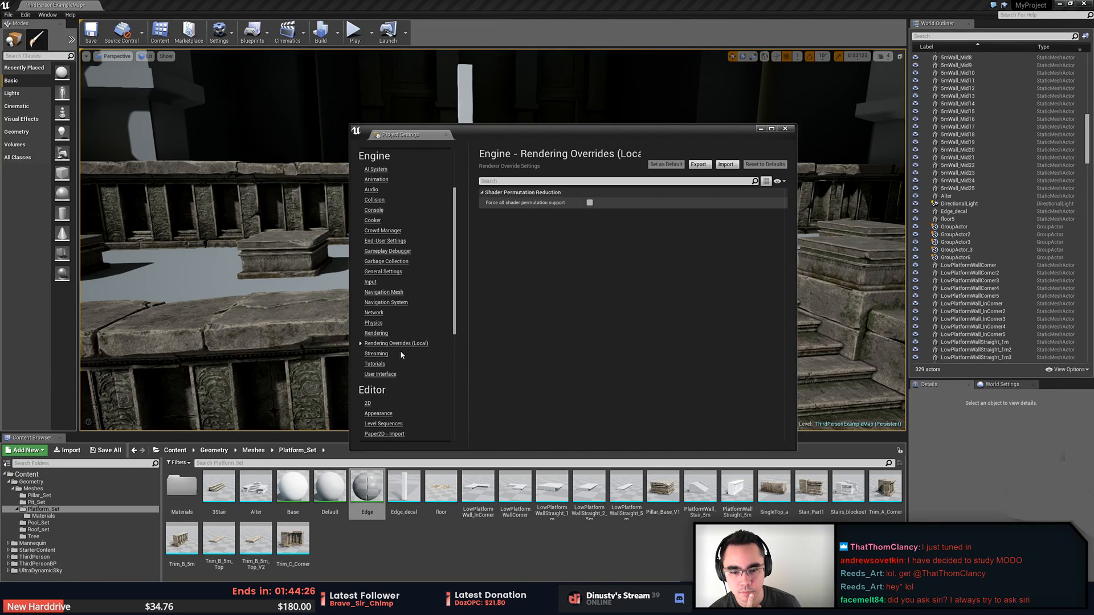
click(382, 354)
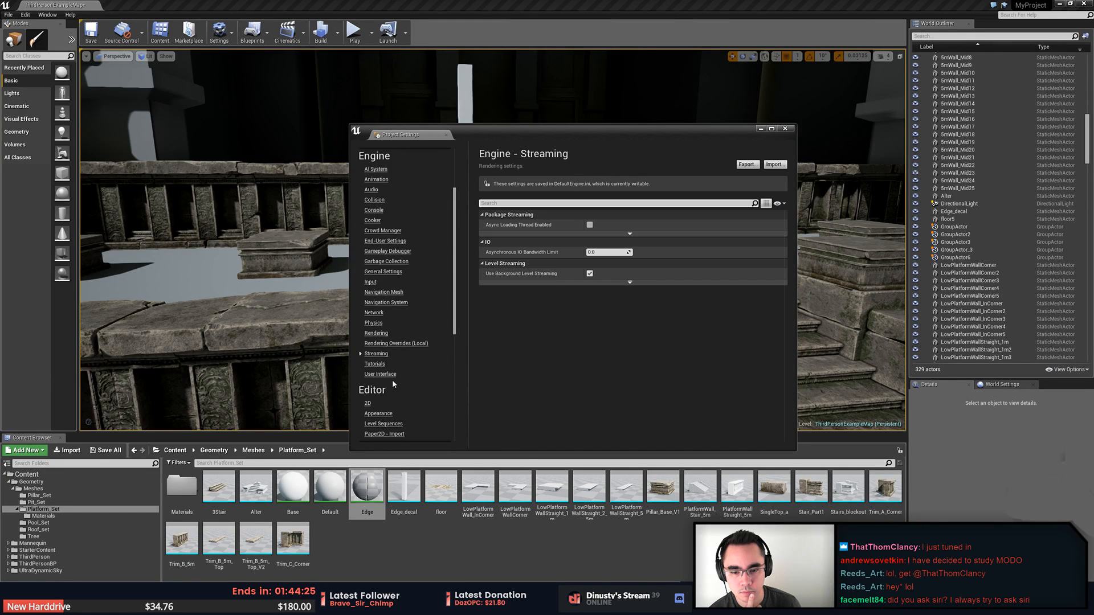
click(375, 335)
scroll(379, 338, down, 5)
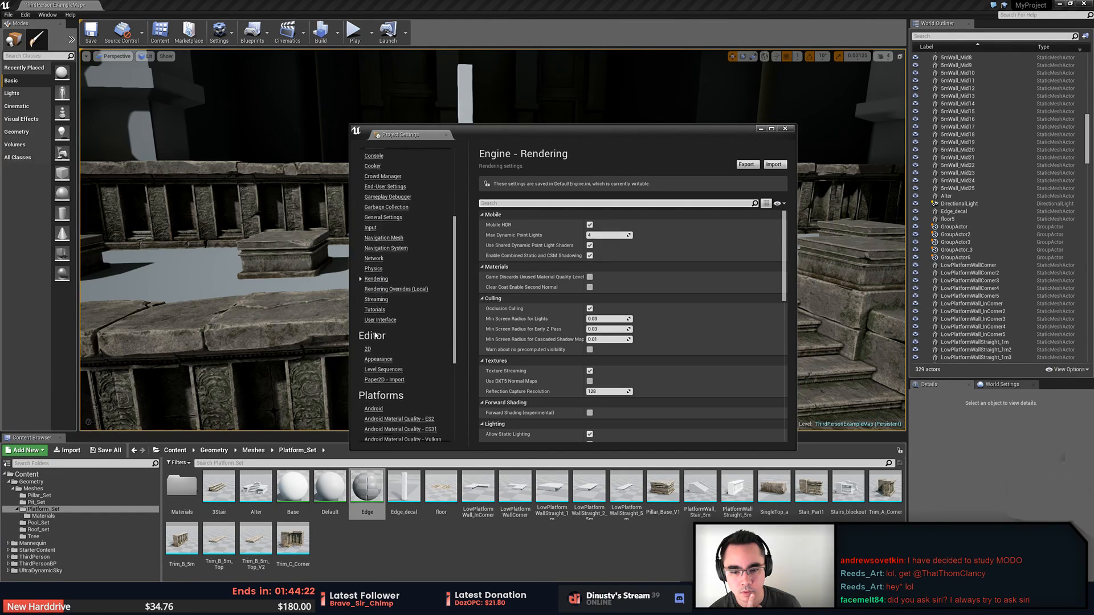
click(786, 128)
Open the Edge material and review its Decal Blend Mode options and the Opacity and Normal connections, keeping DBuffer Translucent Normal
mouse_move(633, 268)
right_down()
mouse_move(581, 266)
mouse_move(633, 269)
right_up()
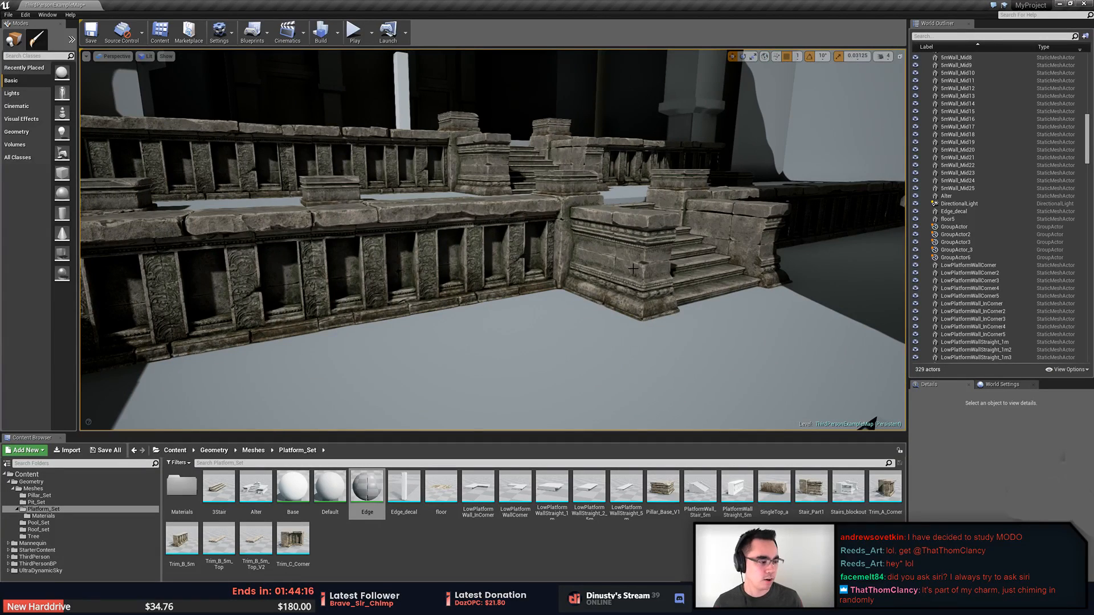
double_click(367, 485)
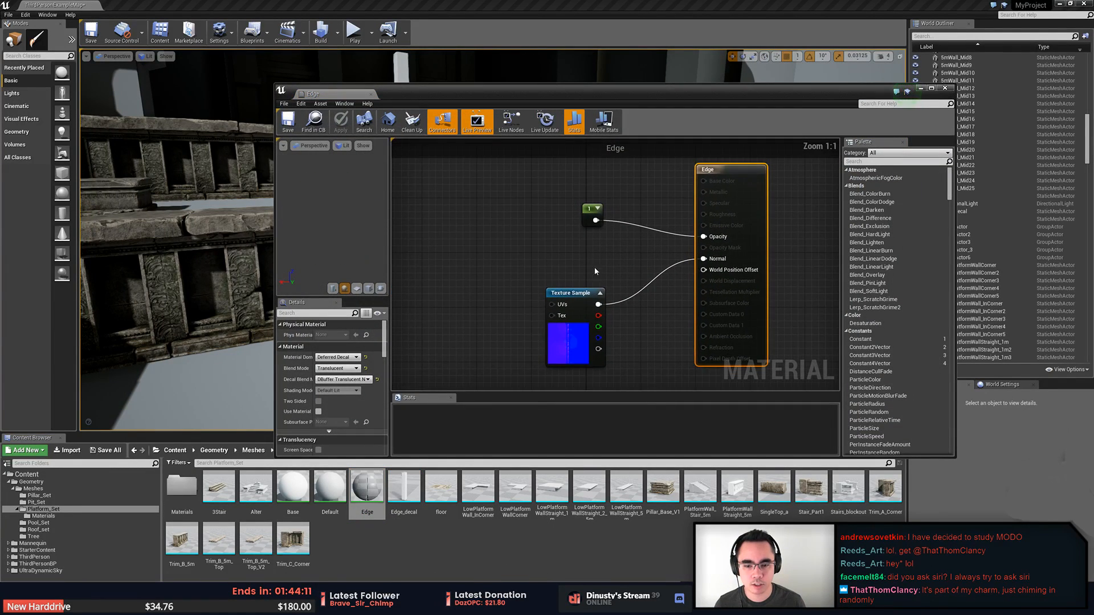
right_drag(596, 246, 584, 233)
click(319, 380)
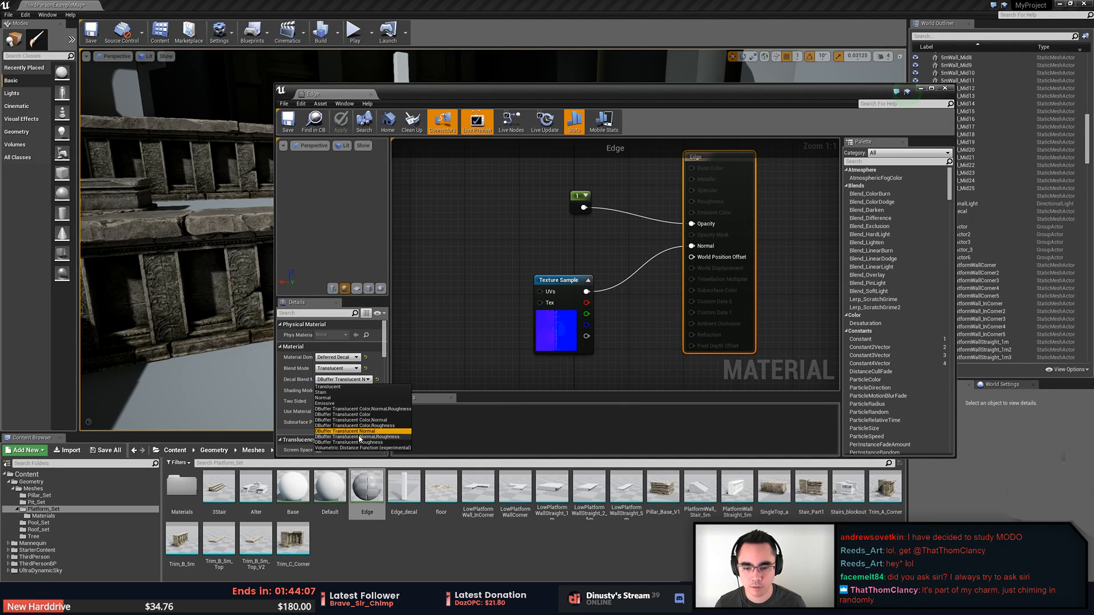
click(448, 349)
right_drag(501, 328, 439, 334)
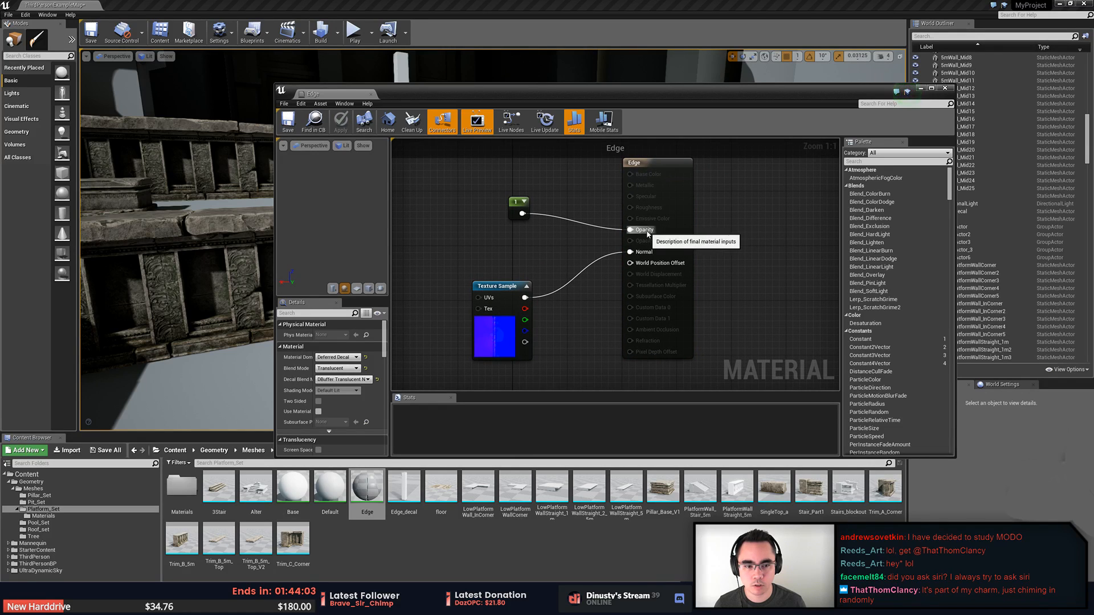
right_drag(525, 264, 527, 275)
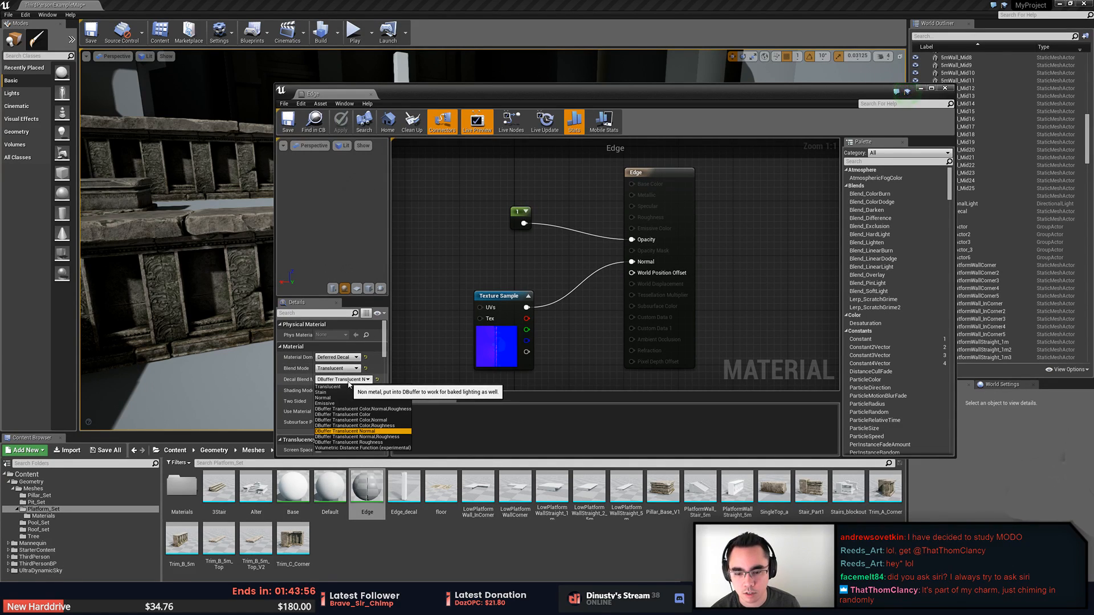
right_drag(480, 259, 473, 252)
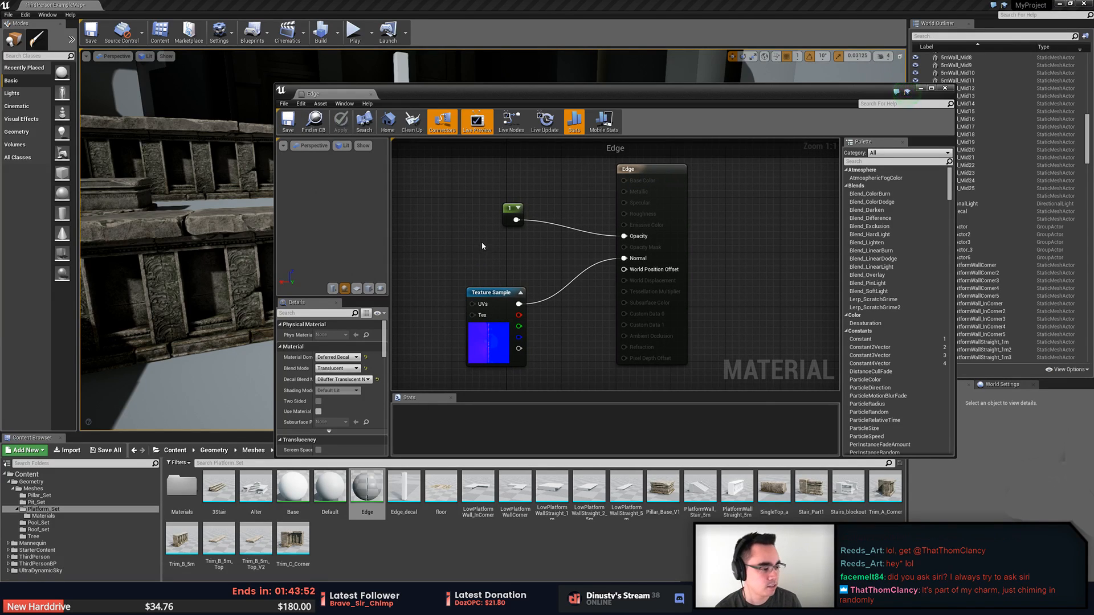
right_drag(496, 246, 462, 282)
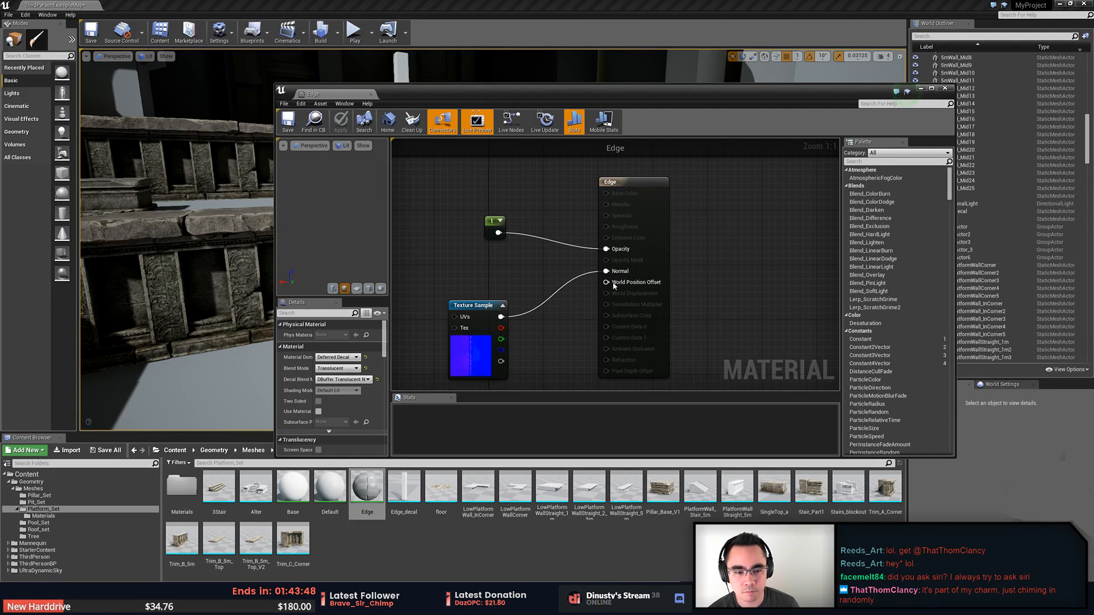
Inspect the constant that feeds the Edge material's Opacity, and close the material editor
click(504, 227)
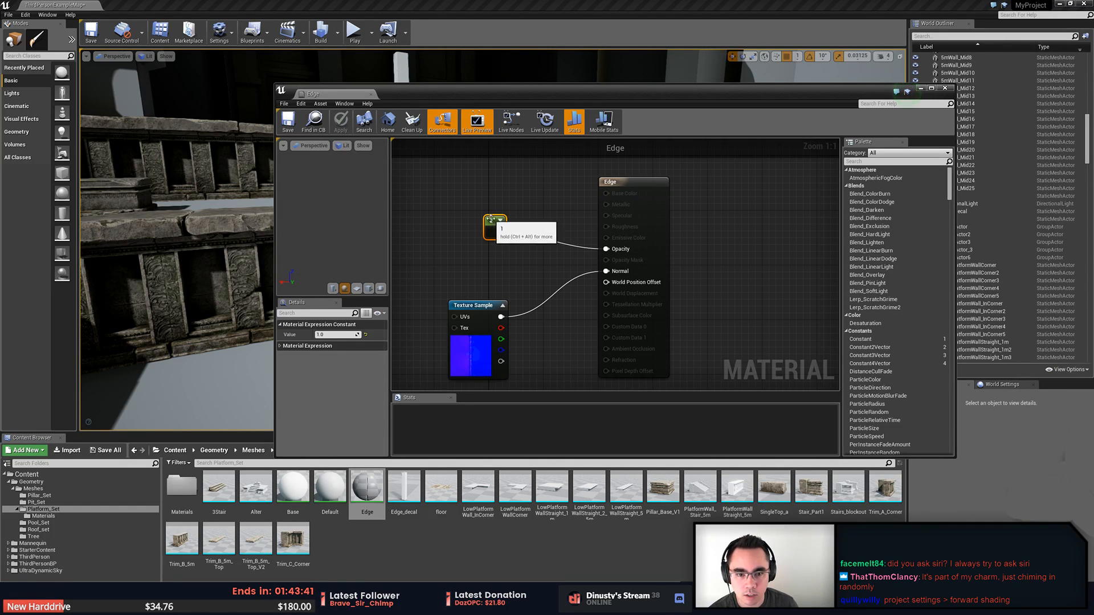
drag(504, 94, 460, 93)
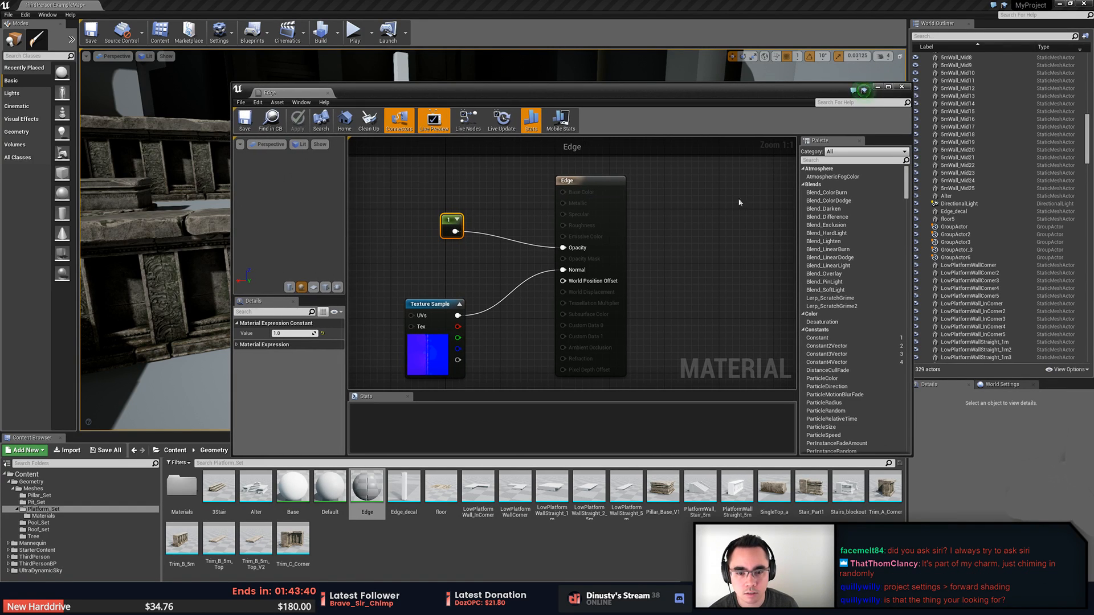
click(903, 87)
Open the Edge_decal static mesh and examine its decal edge up close together with its two material slots
click(404, 491)
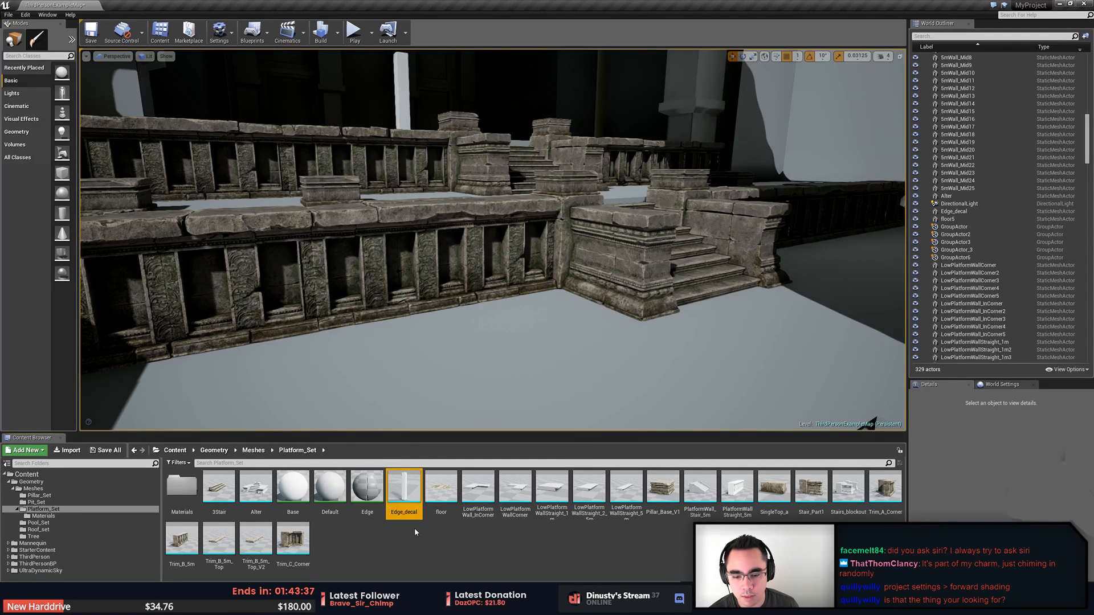
double_click(408, 493)
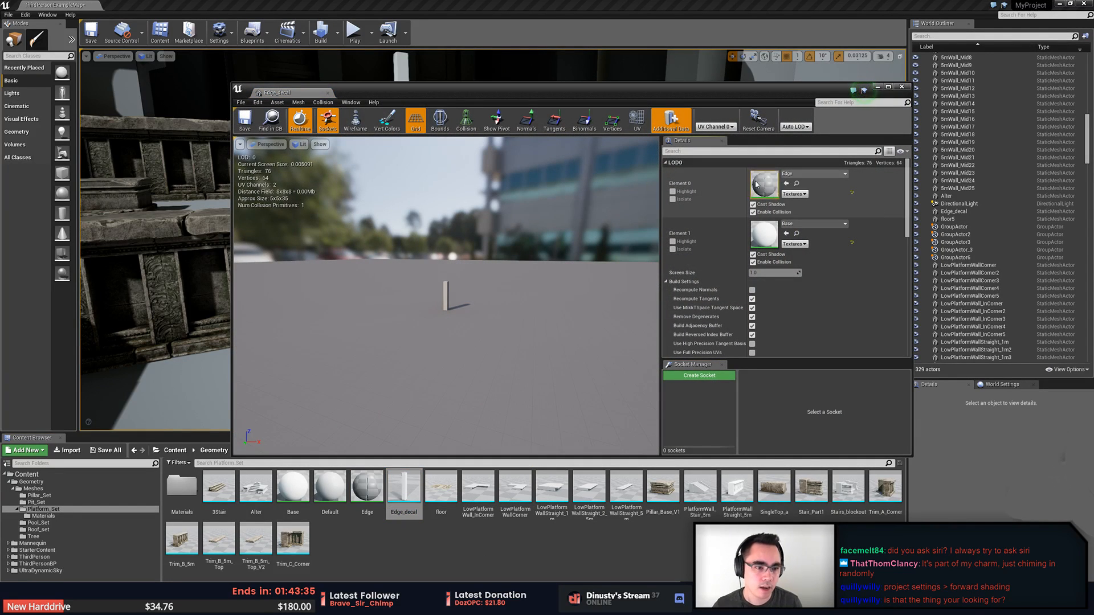
key(w)
right_drag(581, 255, 473, 165)
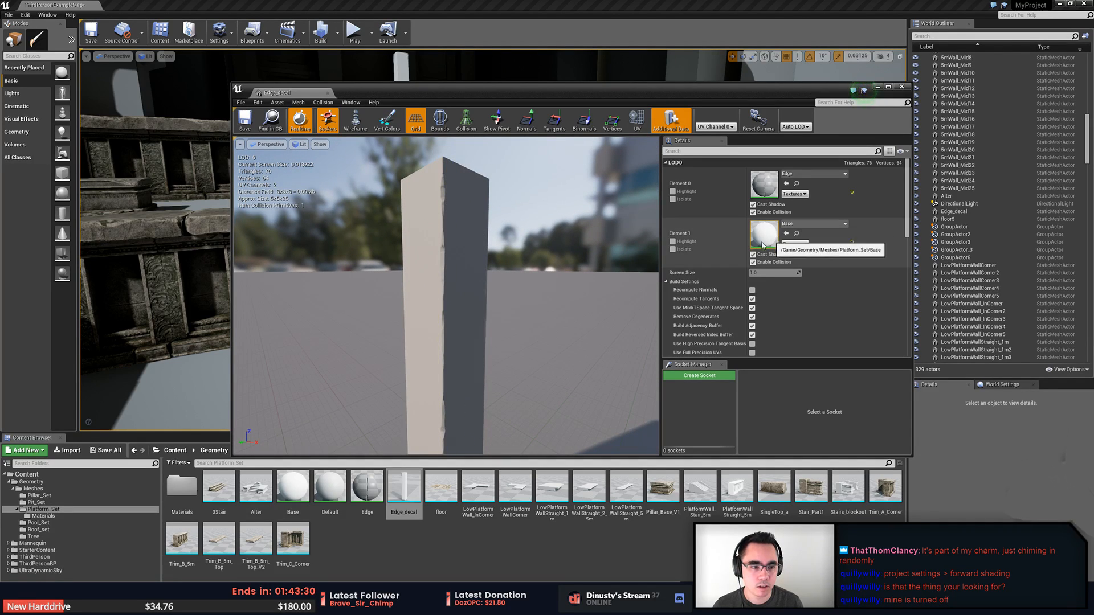
right_drag(422, 269, 424, 267)
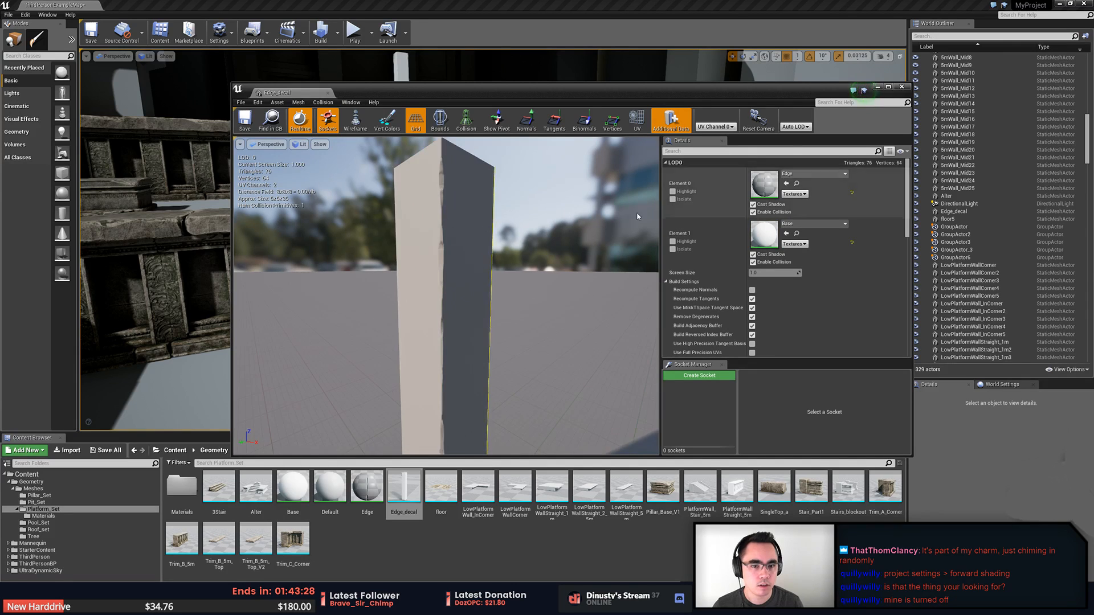
Examine the Edge_decal pillar's edges from other sides and distances, and minimize the mesh editor
right_drag(638, 215, 581, 209)
key(w)
key(s)
key(w)
key(a)
key(w)
key(d)
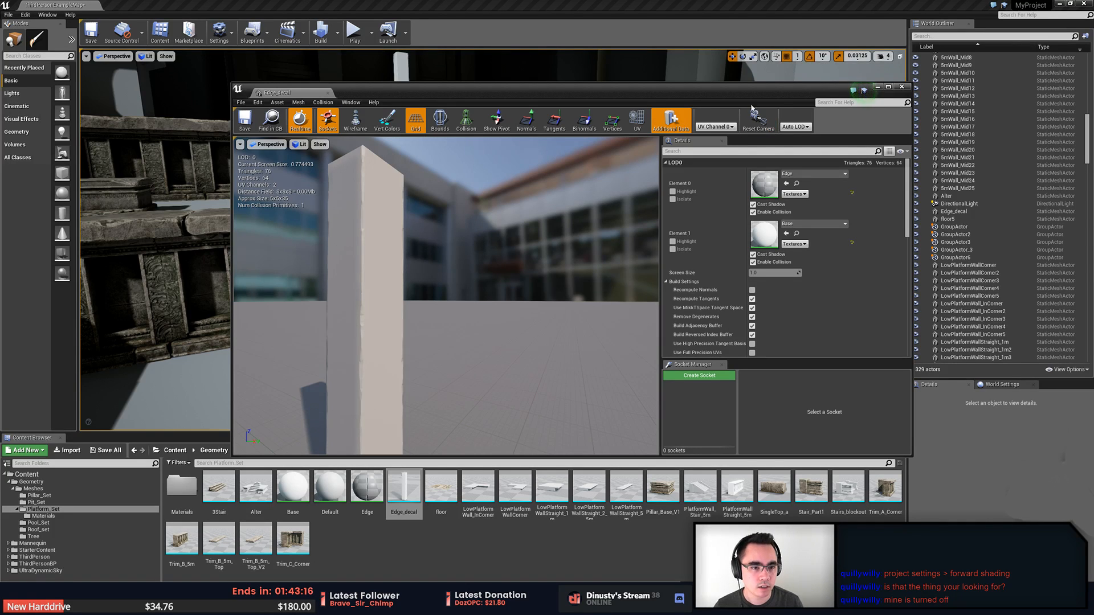
click(877, 87)
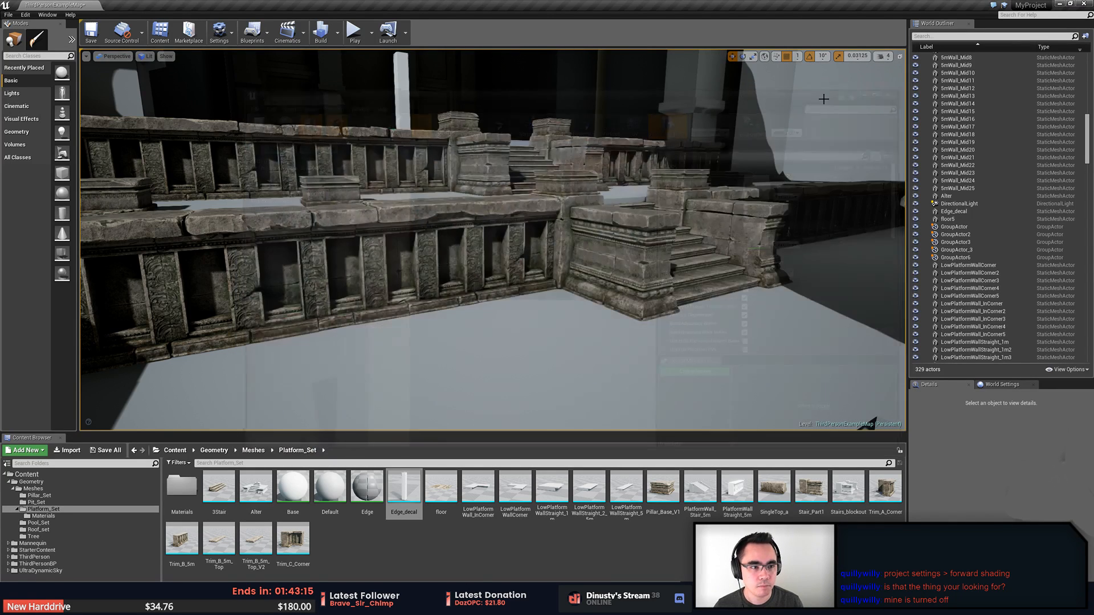
Open the editor preferences, review the General Experimental options down to the VR section, and close the preferences
click(55, 15)
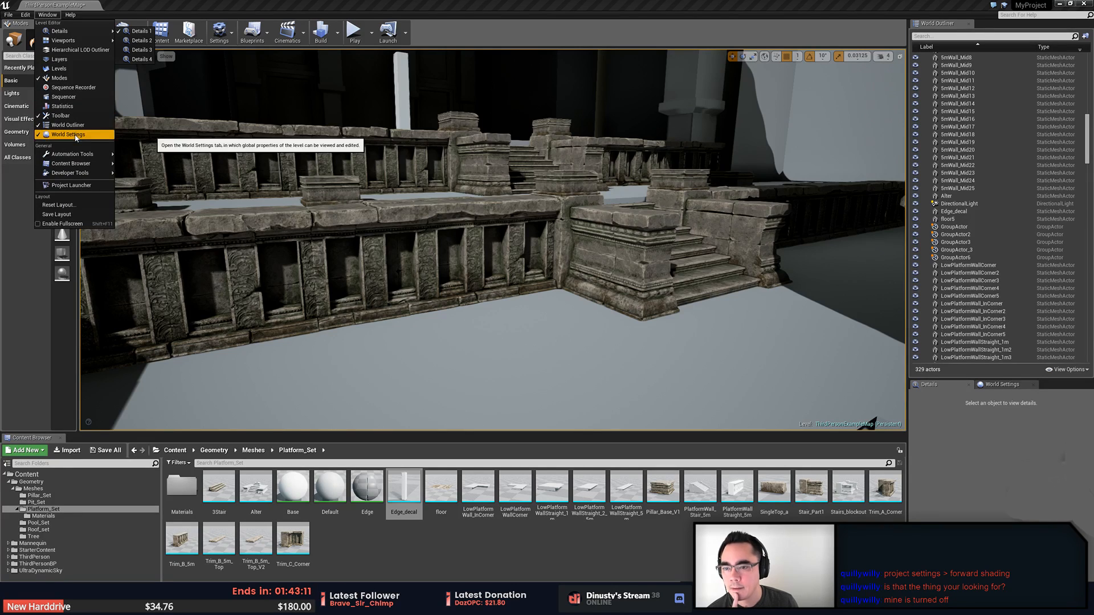
click(25, 15)
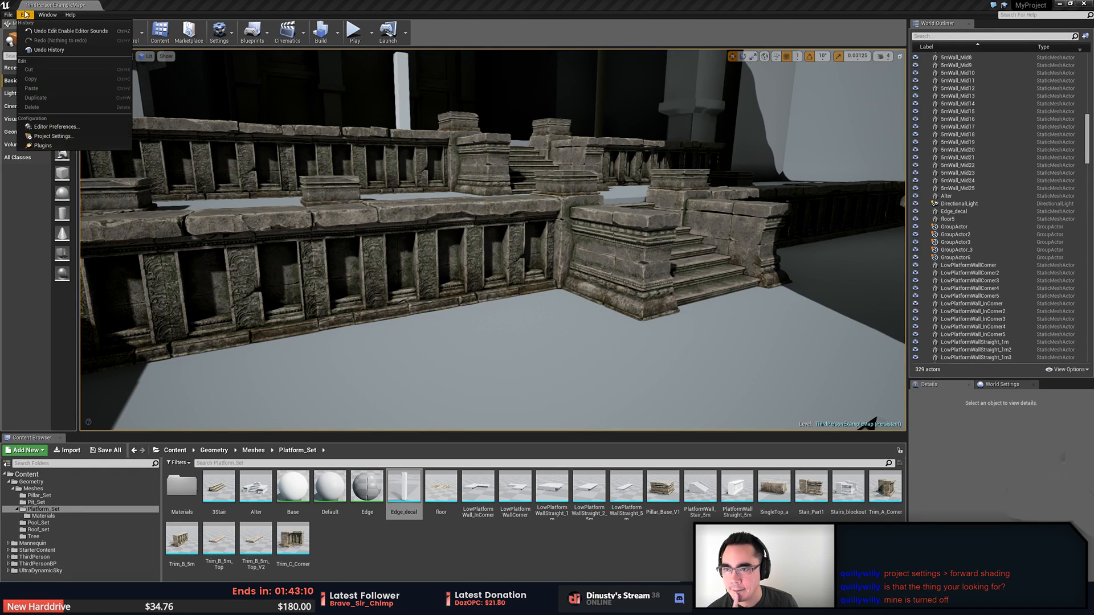
click(52, 128)
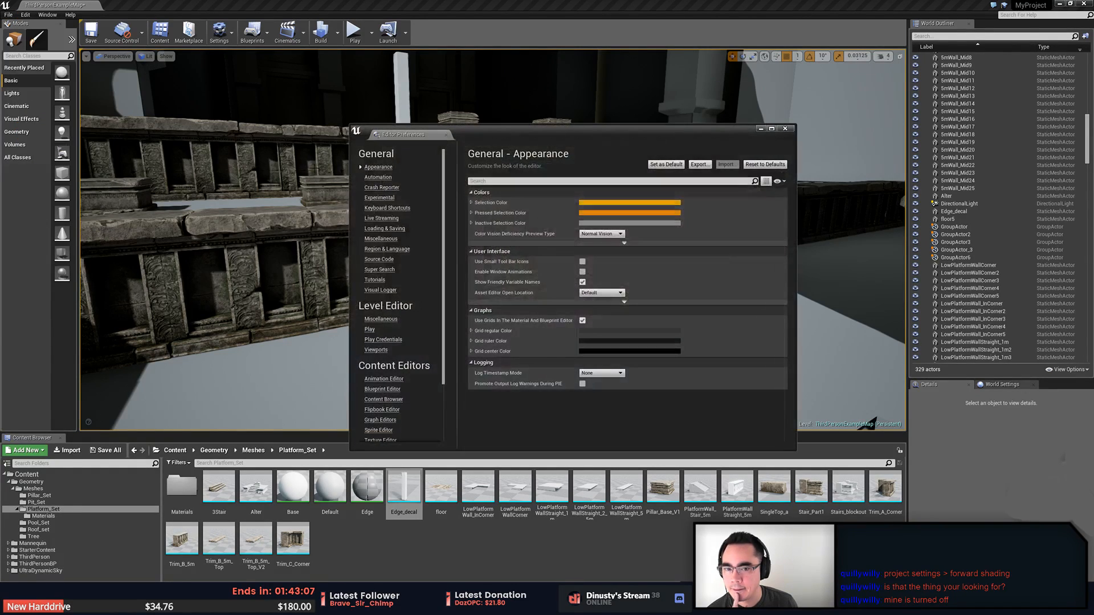
click(380, 198)
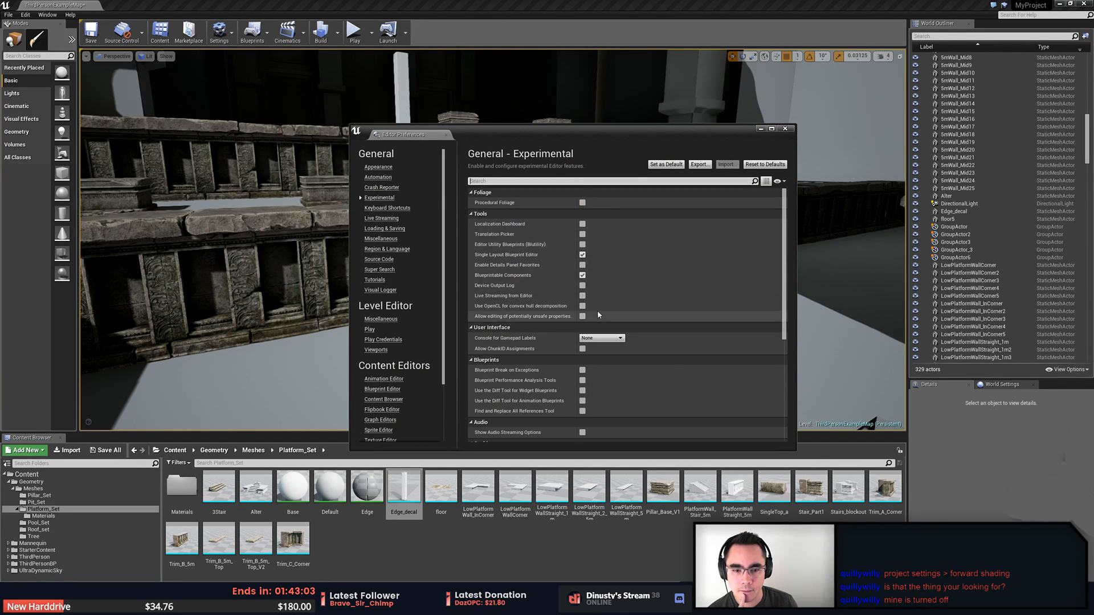
scroll(604, 306, down, 5)
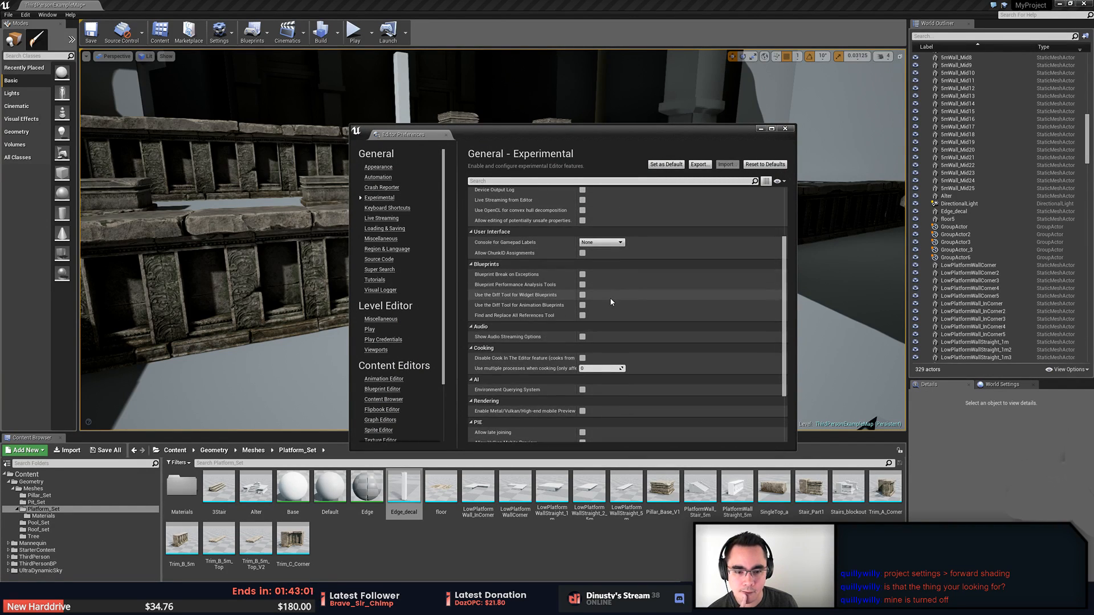
scroll(611, 302, down, 4)
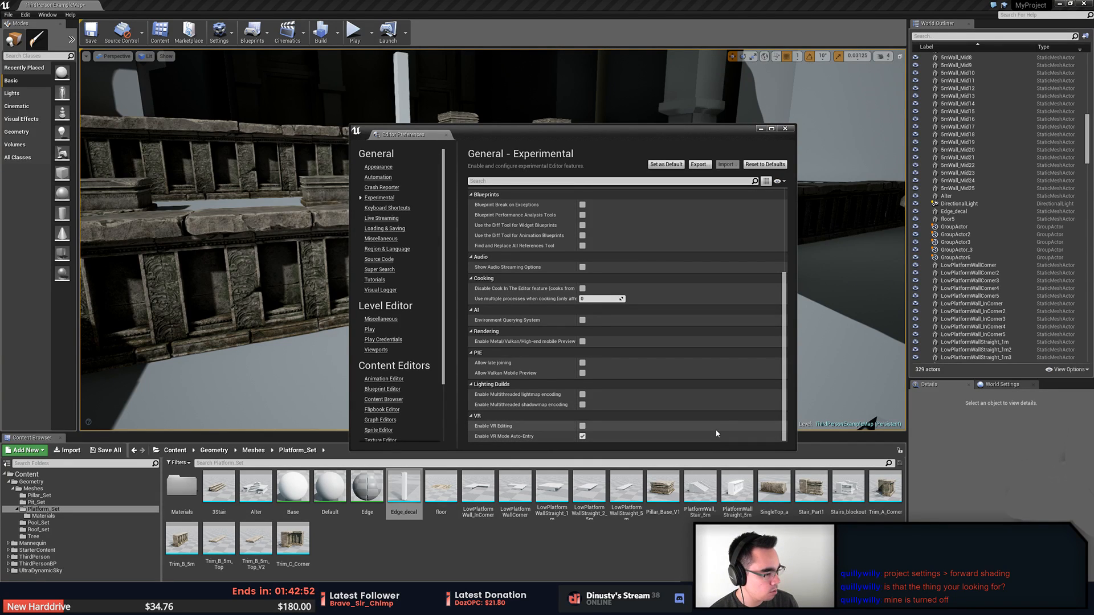
click(446, 134)
Open the project settings and look through the category list and the project's Description settings
click(44, 14)
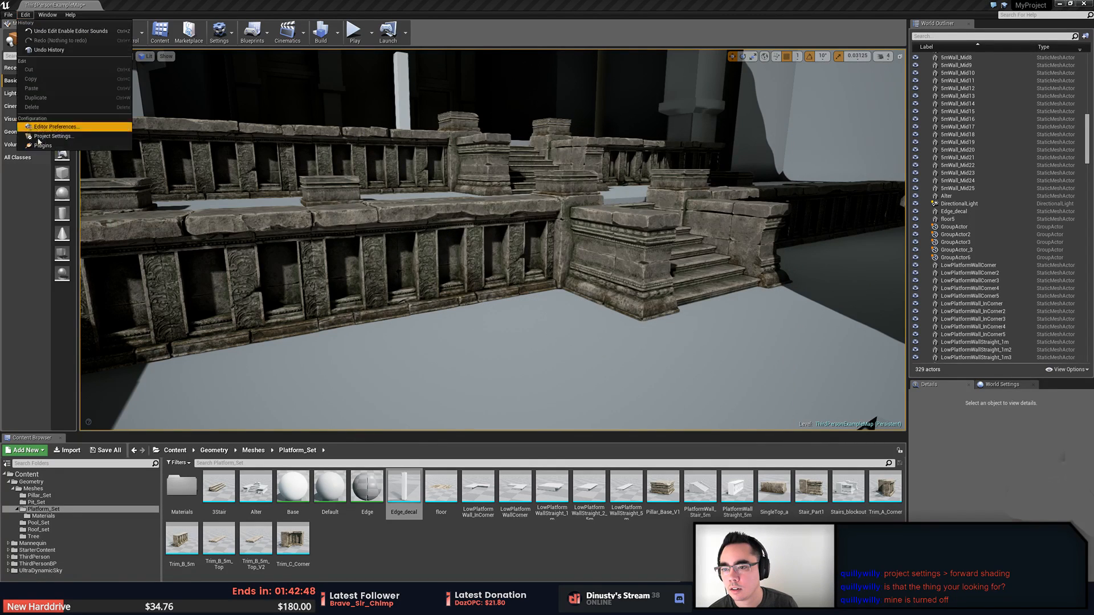
click(63, 140)
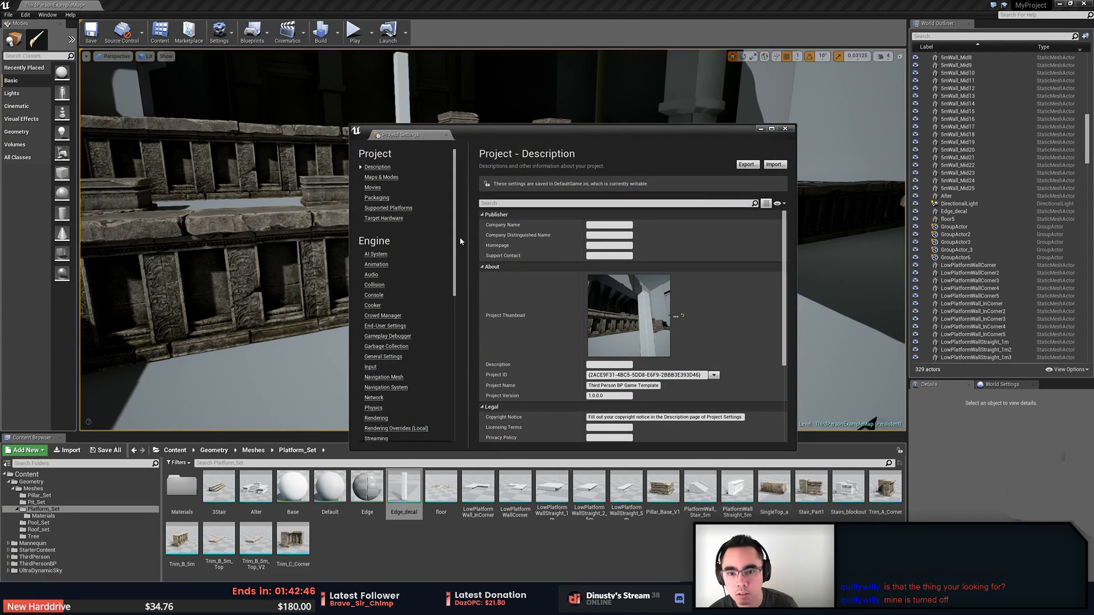
scroll(458, 244, down, 3)
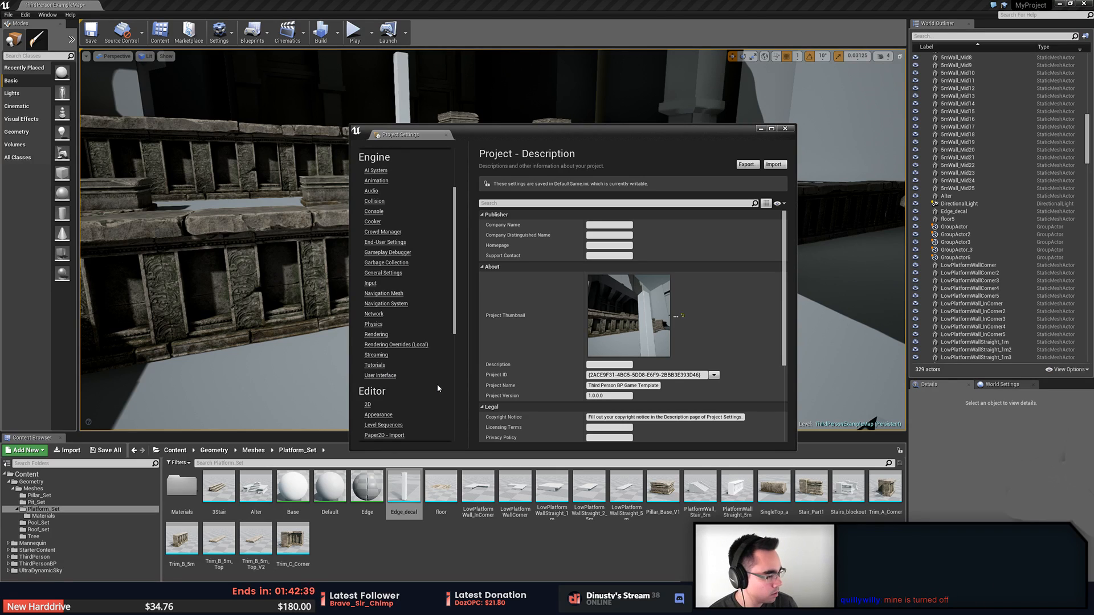
scroll(423, 378, down, 3)
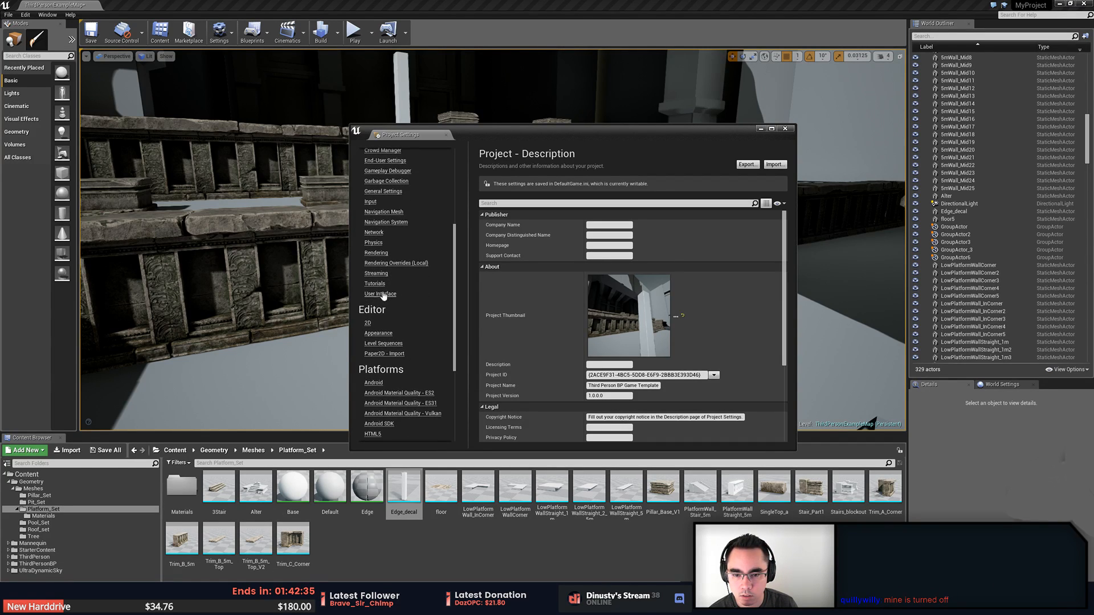
scroll(456, 258, up, 3)
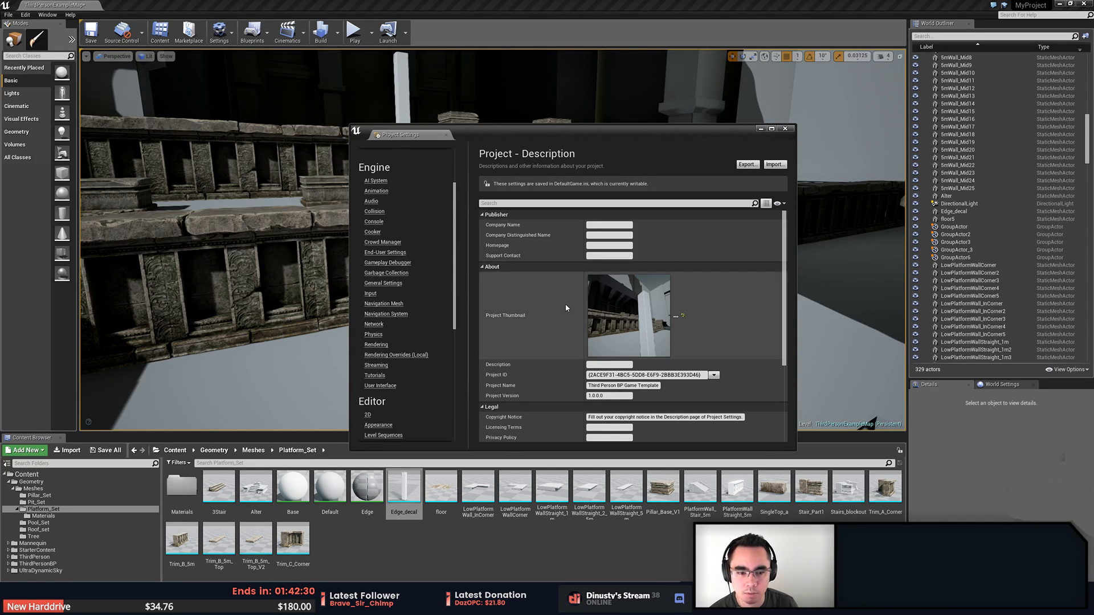
scroll(565, 307, down, 2)
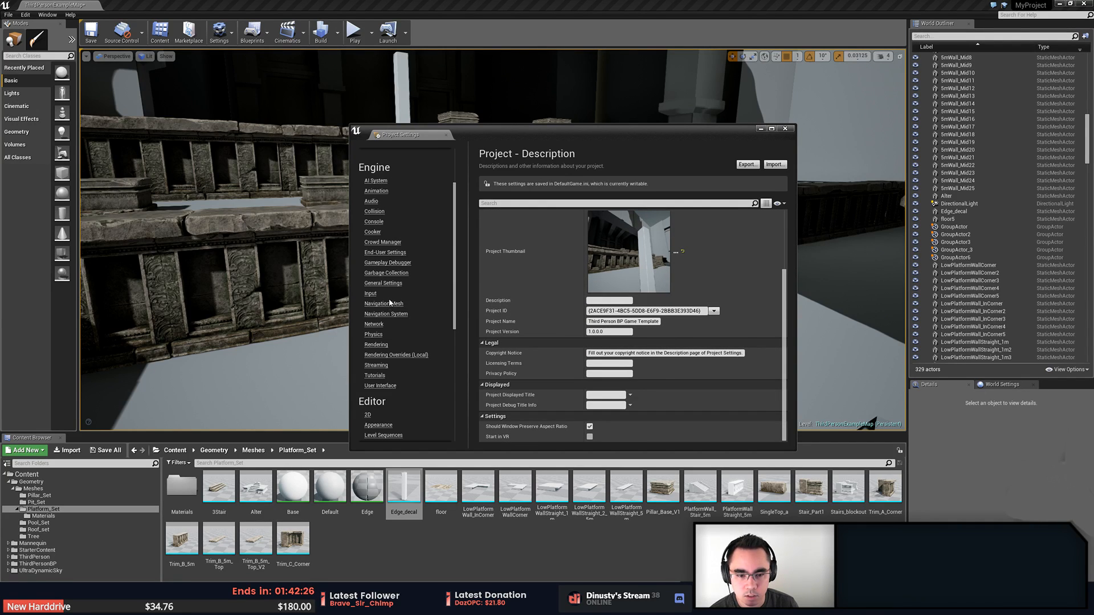
scroll(398, 302, down, 2)
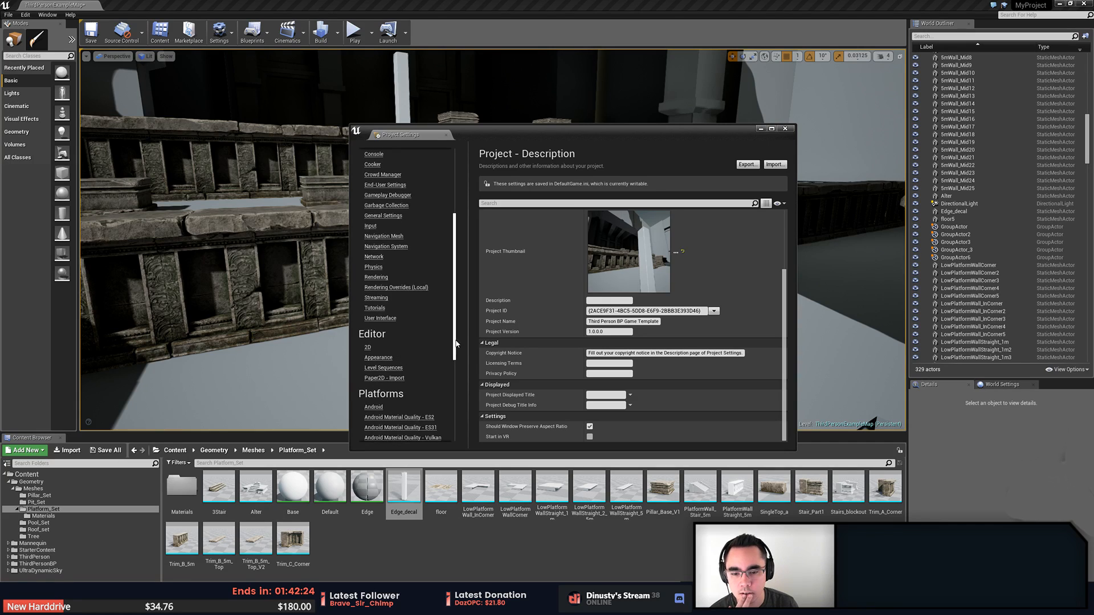
scroll(455, 360, down, 1)
drag(455, 360, 464, 280)
Check the project's Packaging settings, and show the Engine's Rendering category
click(376, 197)
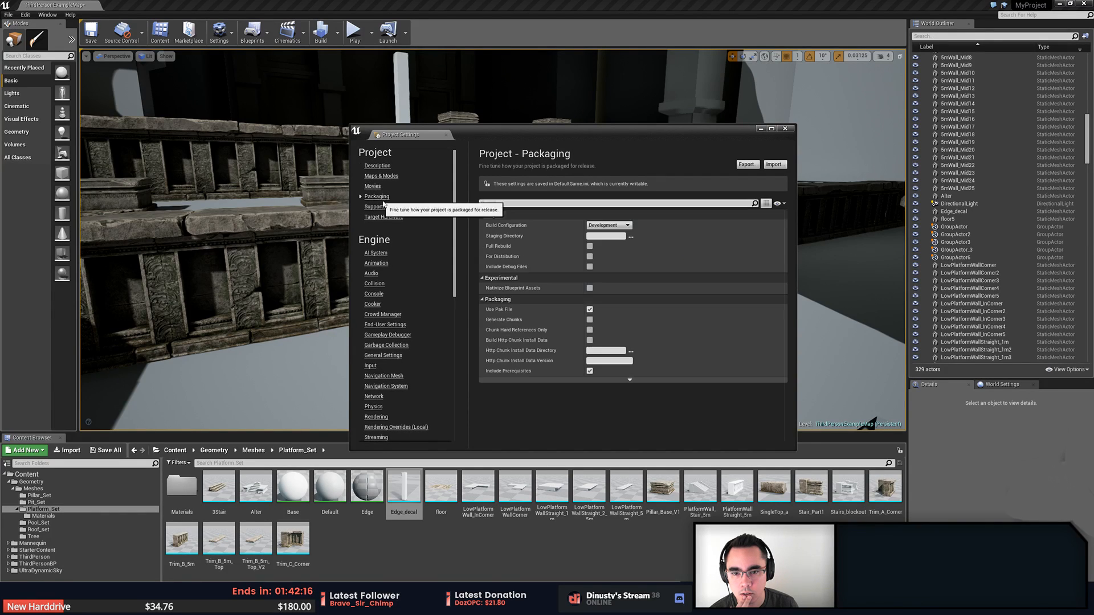
scroll(454, 234, down, 2)
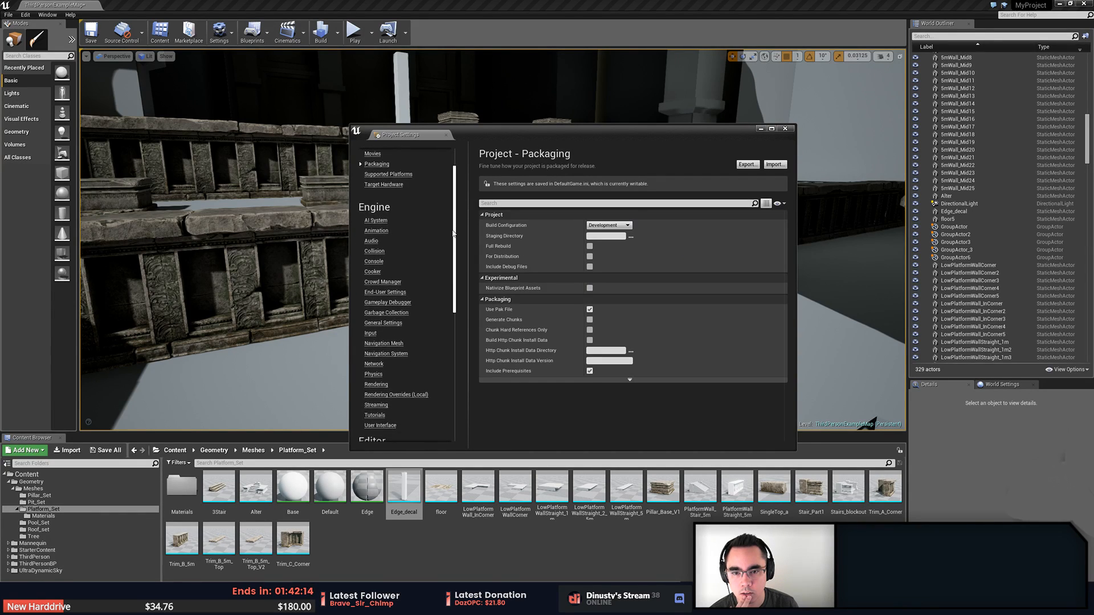
scroll(454, 234, down, 1)
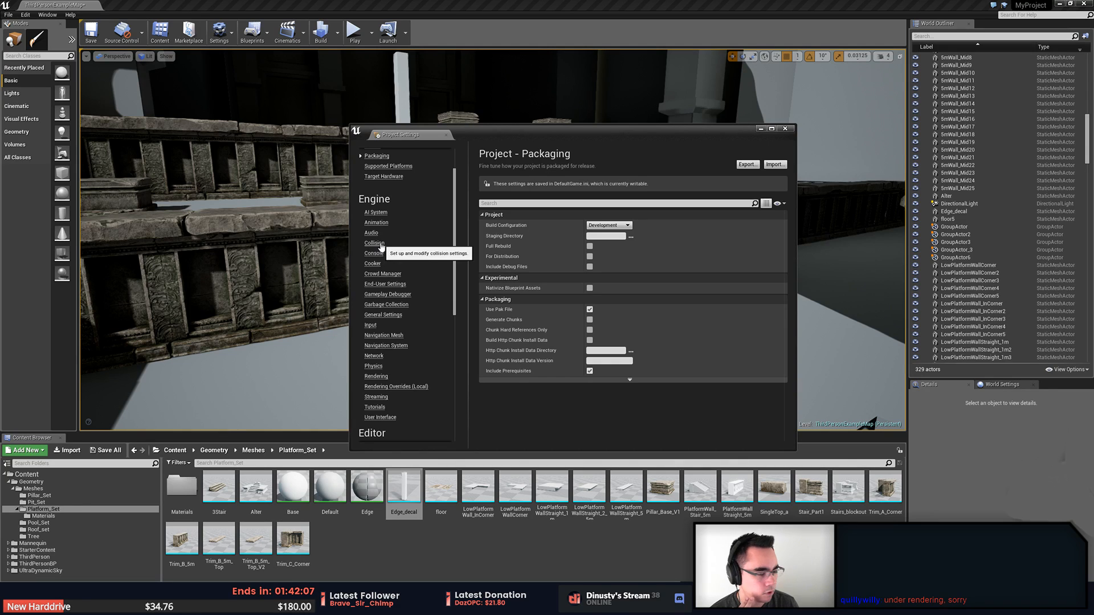
click(377, 376)
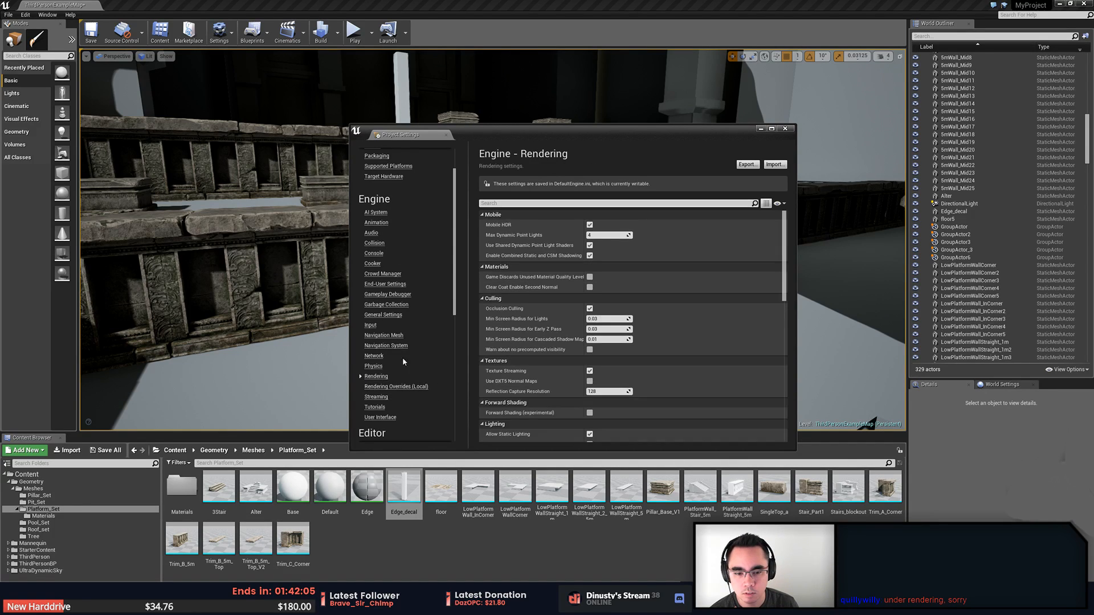
Review the Engine's Rendering settings from the Mobile section down to the Optimizations and VR sections
scroll(547, 319, down, 5)
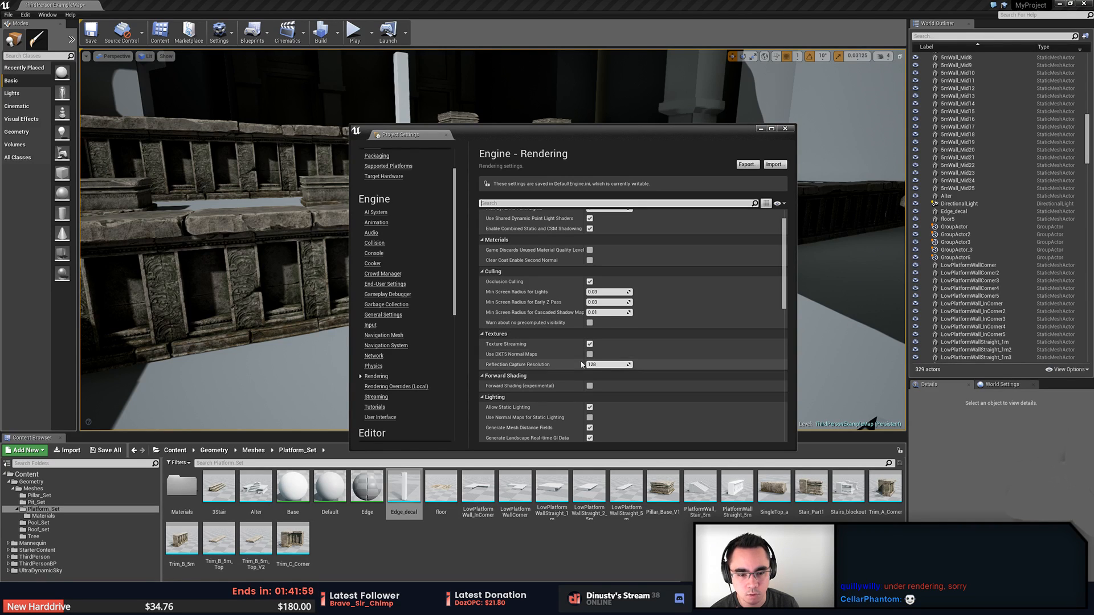
scroll(664, 363, down, 1)
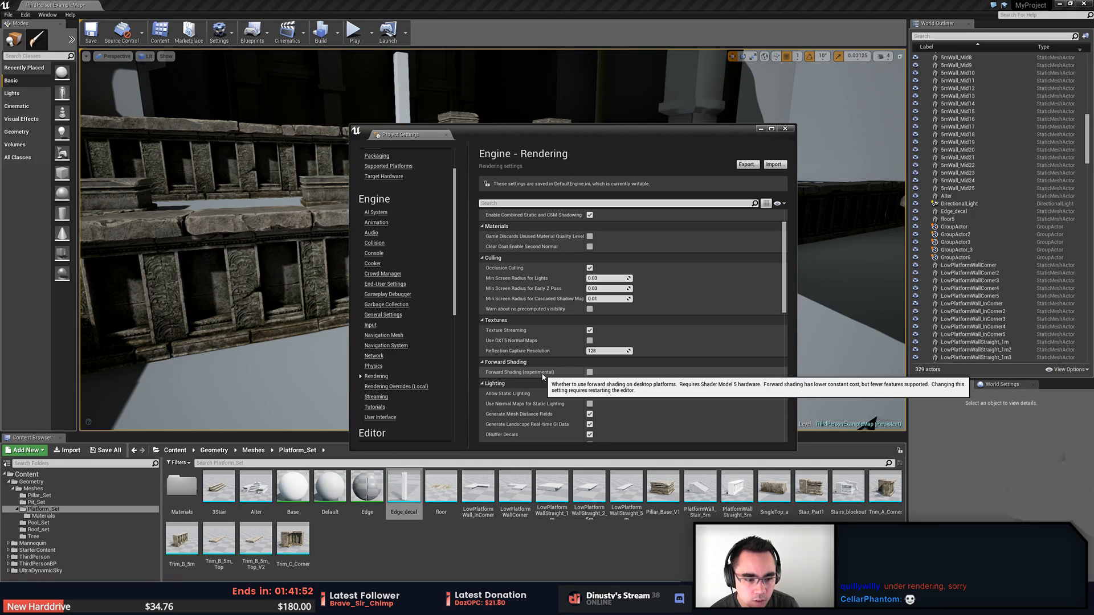
scroll(649, 368, down, 3)
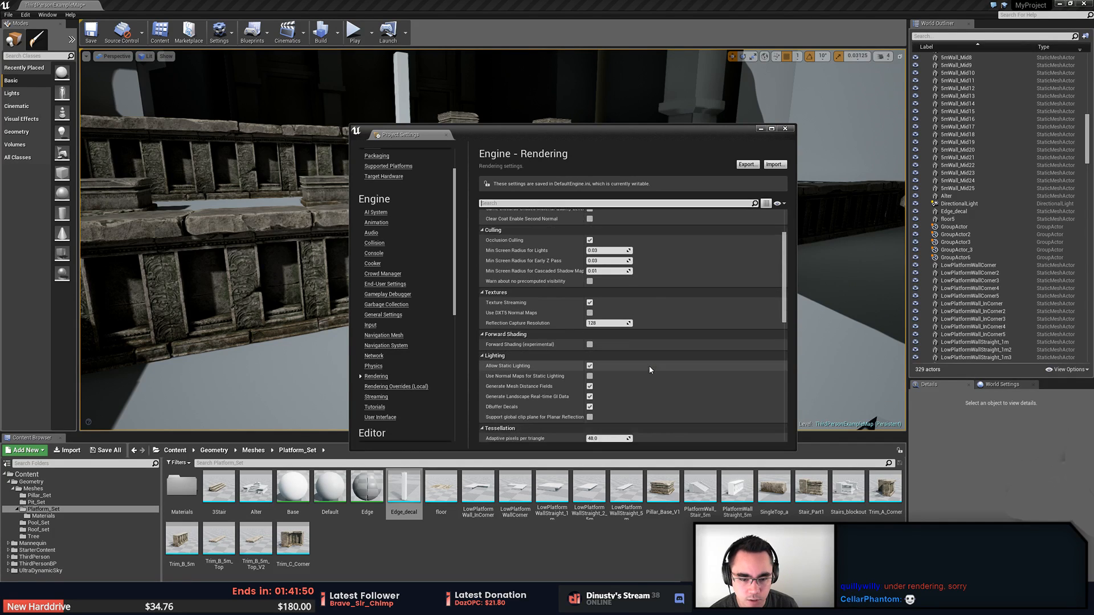
scroll(649, 370, down, 3)
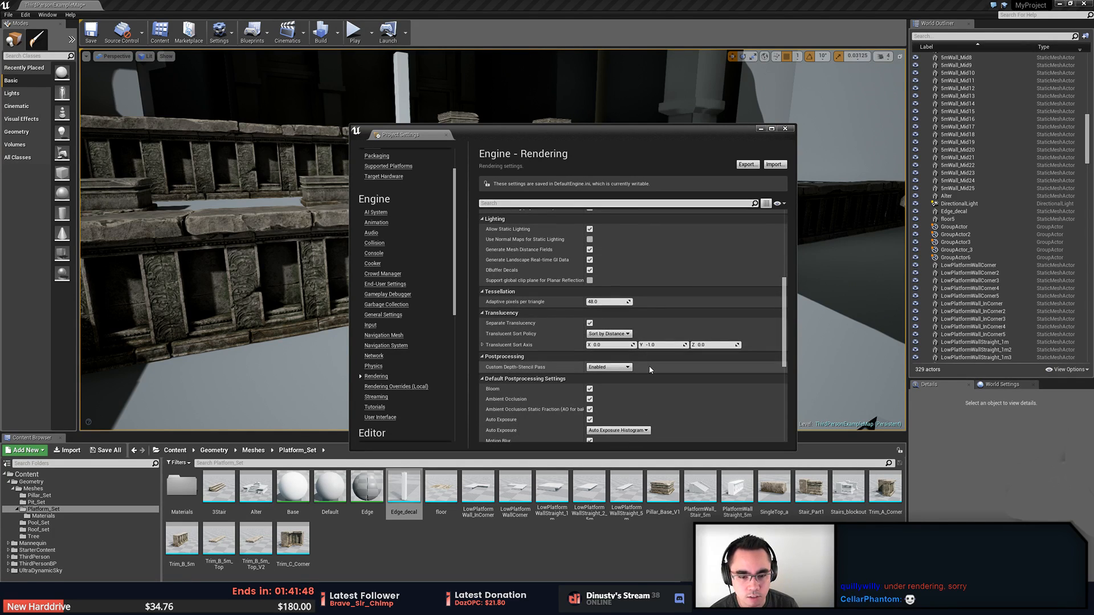
scroll(649, 370, down, 3)
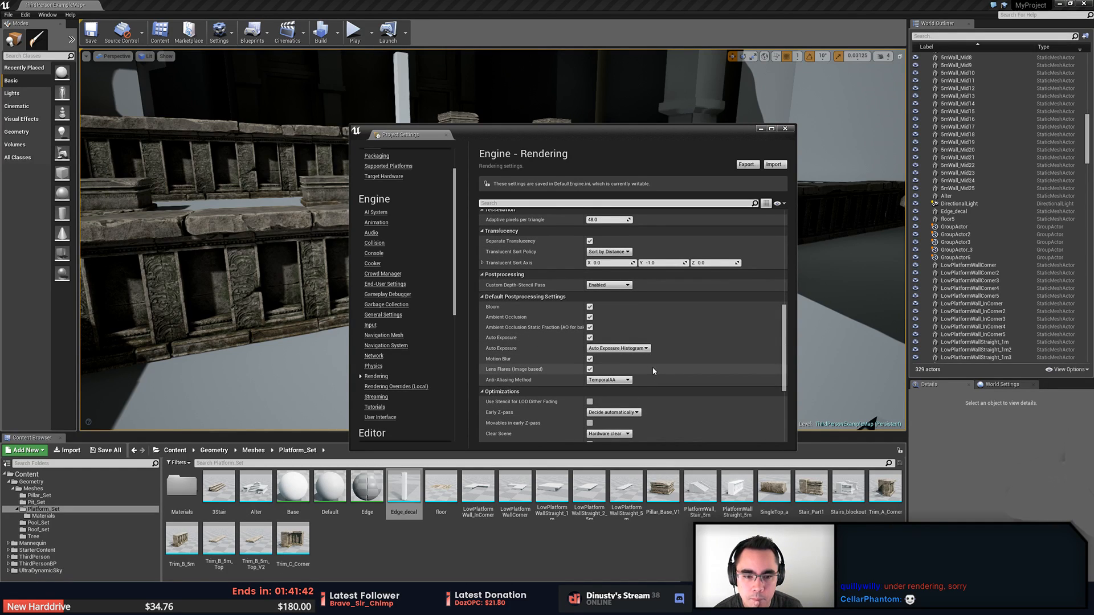
scroll(653, 371, down, 4)
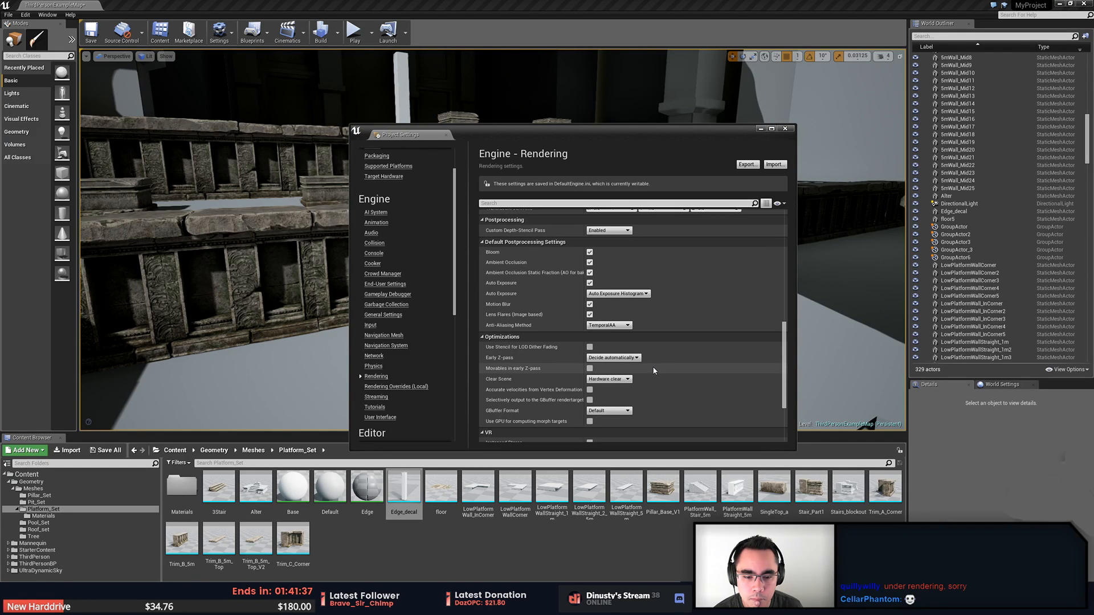
scroll(653, 371, down, 2)
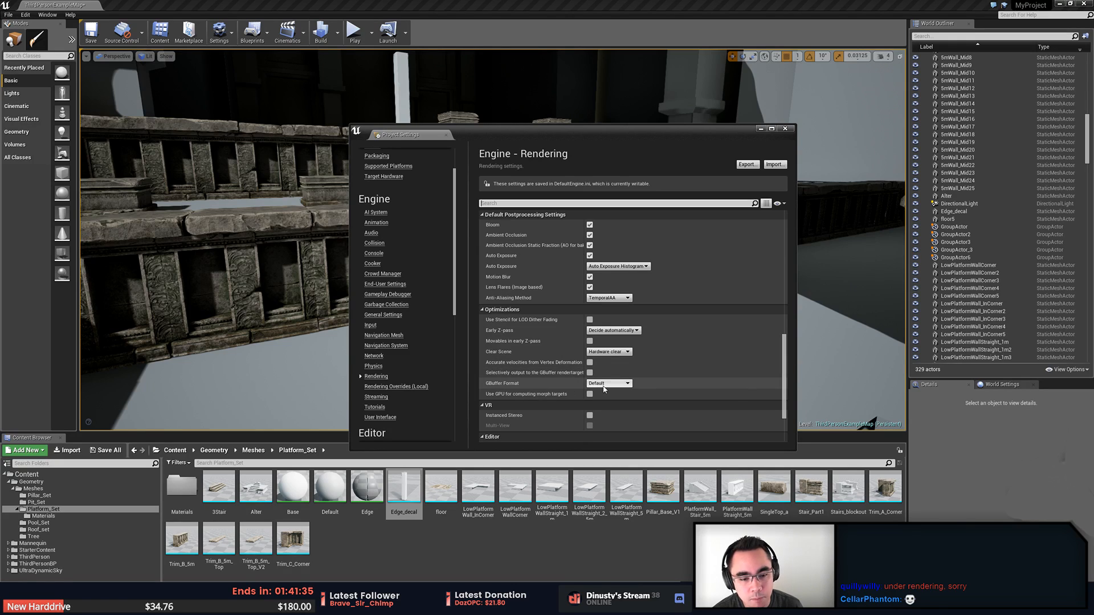
Check the GBuffer Format choices, keep Default, and close the project settings after looking through the remaining Rendering options
click(603, 384)
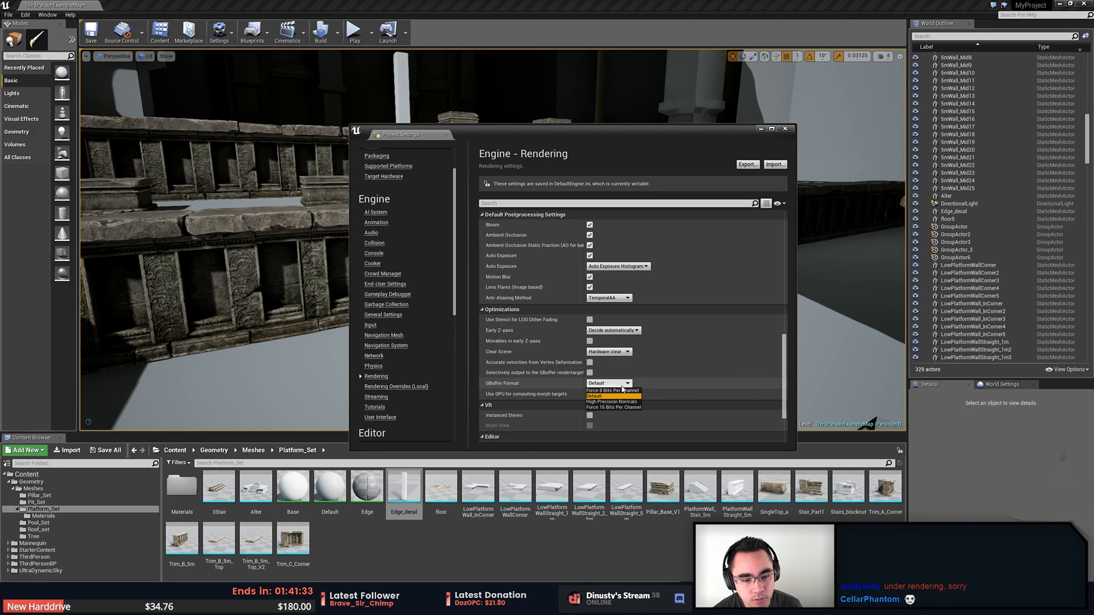
click(604, 396)
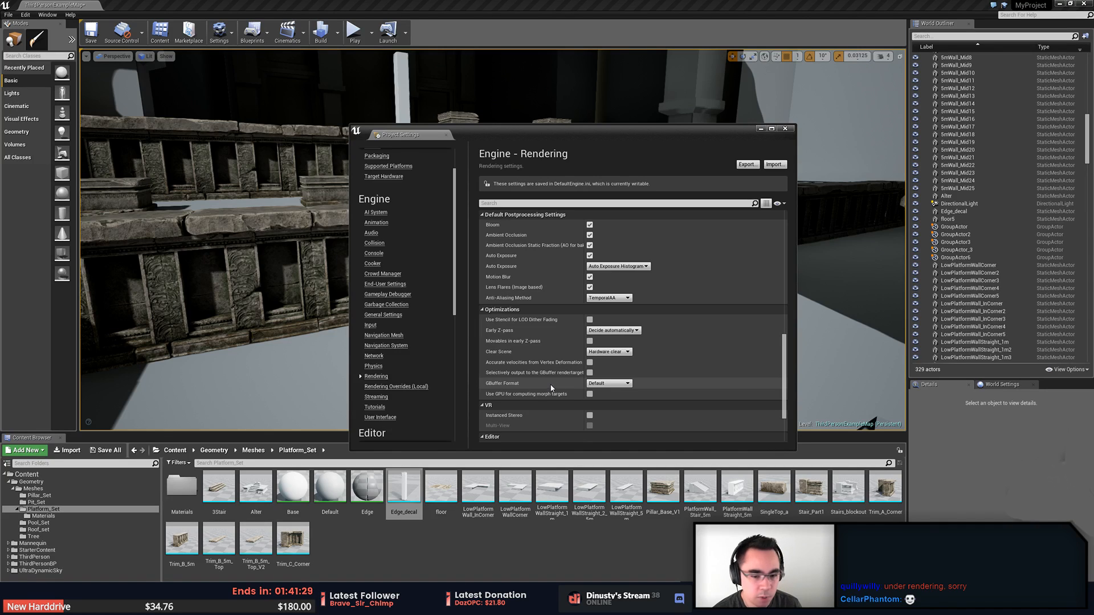
scroll(665, 374, down, 2)
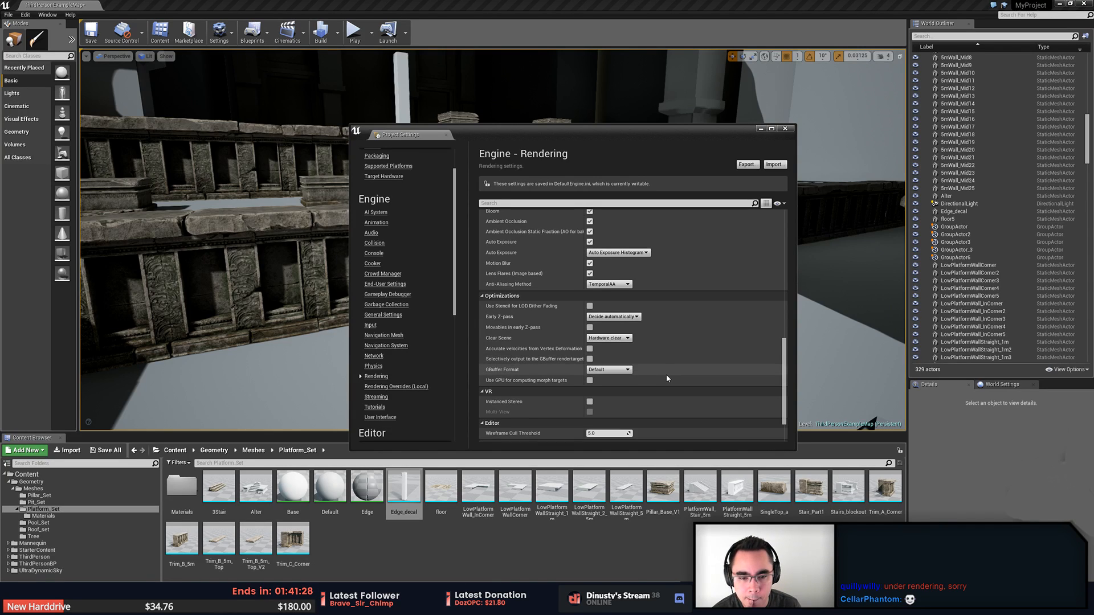
scroll(635, 344, down, 2)
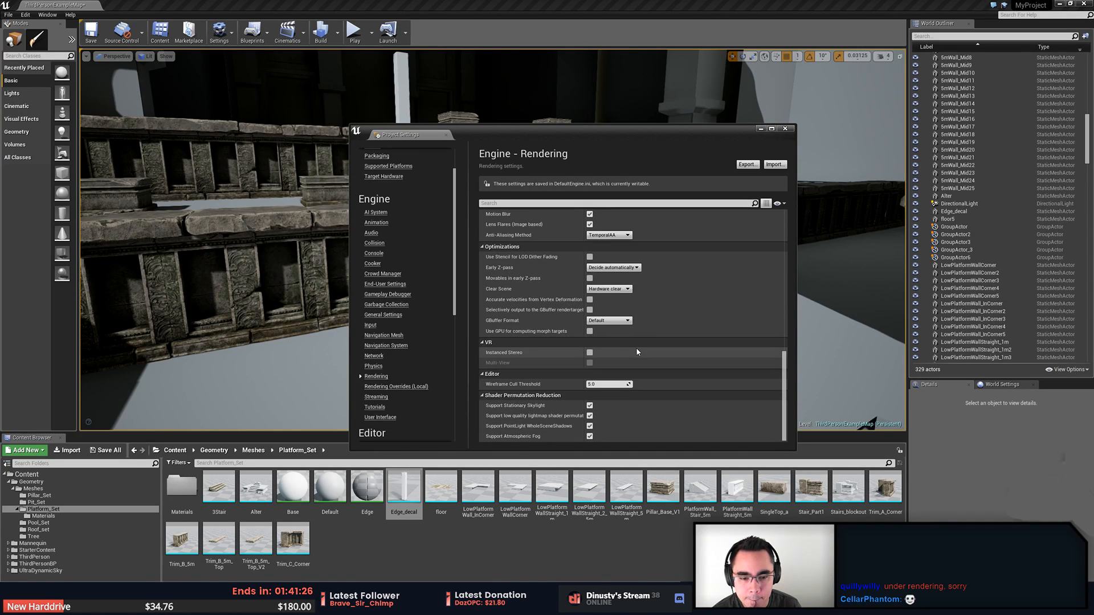
scroll(637, 352, up, 4)
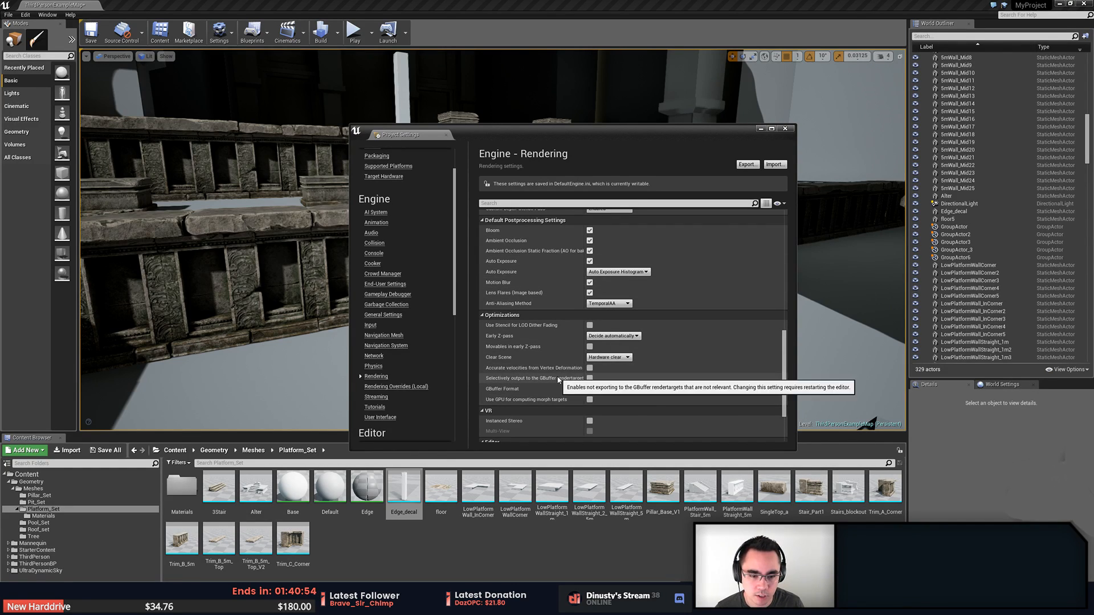
click(785, 129)
Switch from the Unreal level to ZBrush and close ZBrush without saving the project
right_drag(741, 188, 721, 240)
key(w)
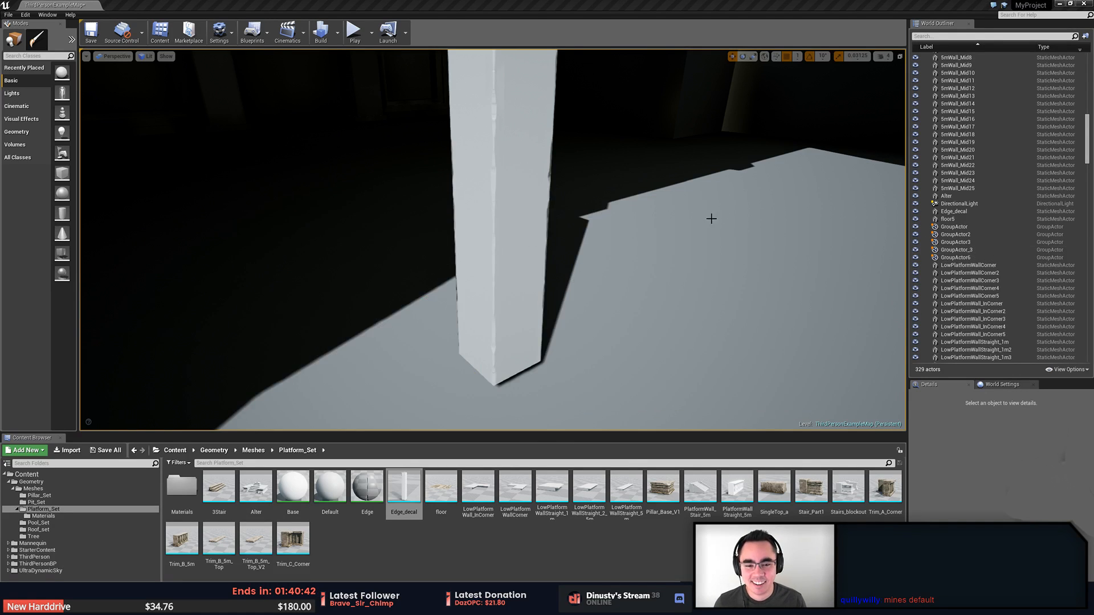
key(alt+Tab)
click(726, 262)
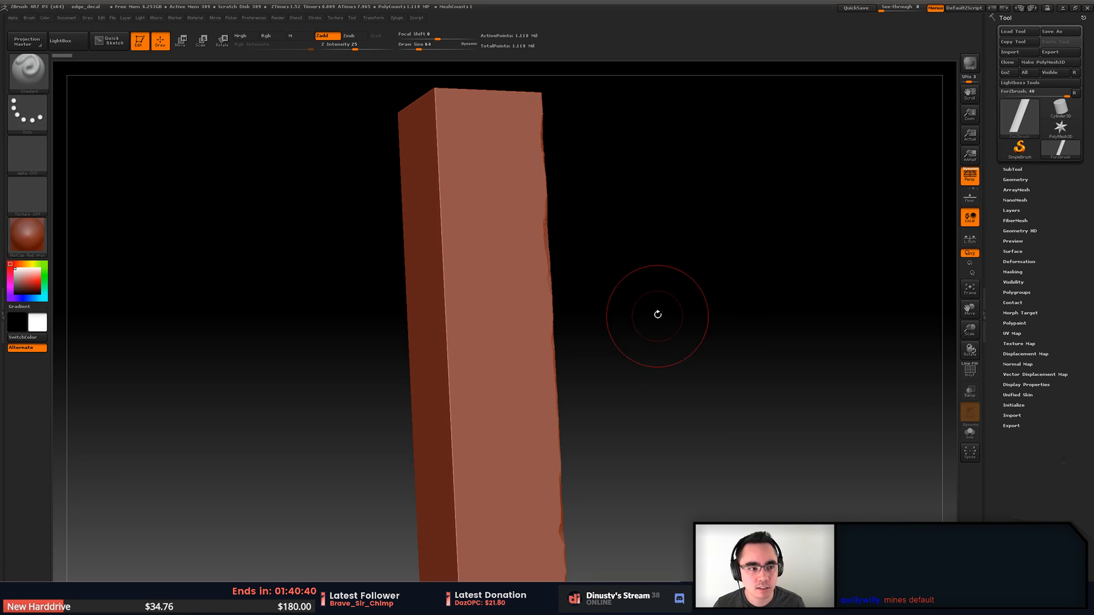
click(1087, 8)
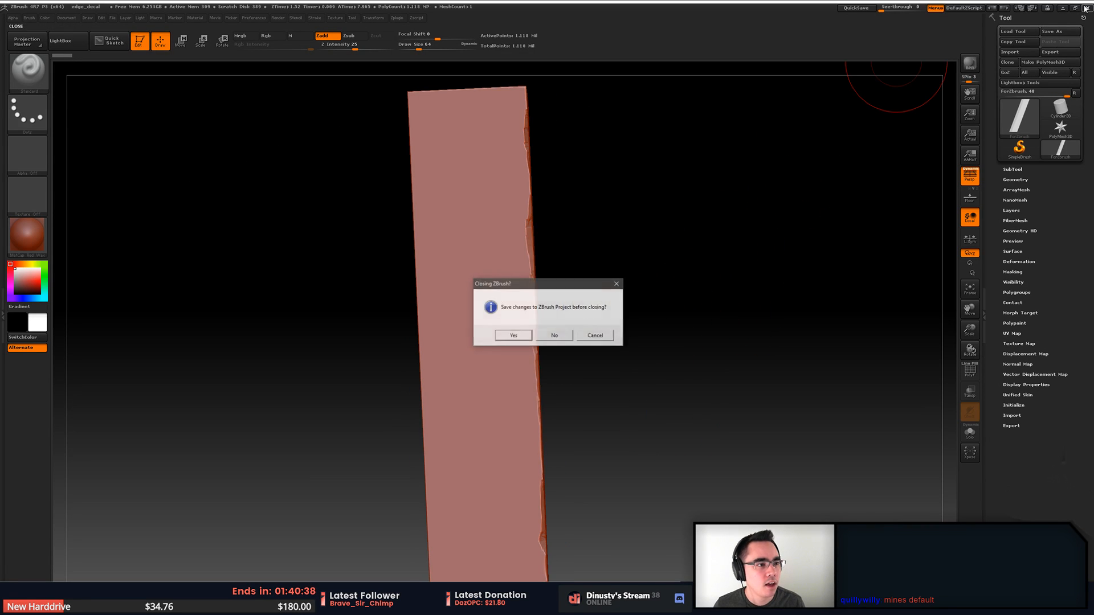
click(554, 335)
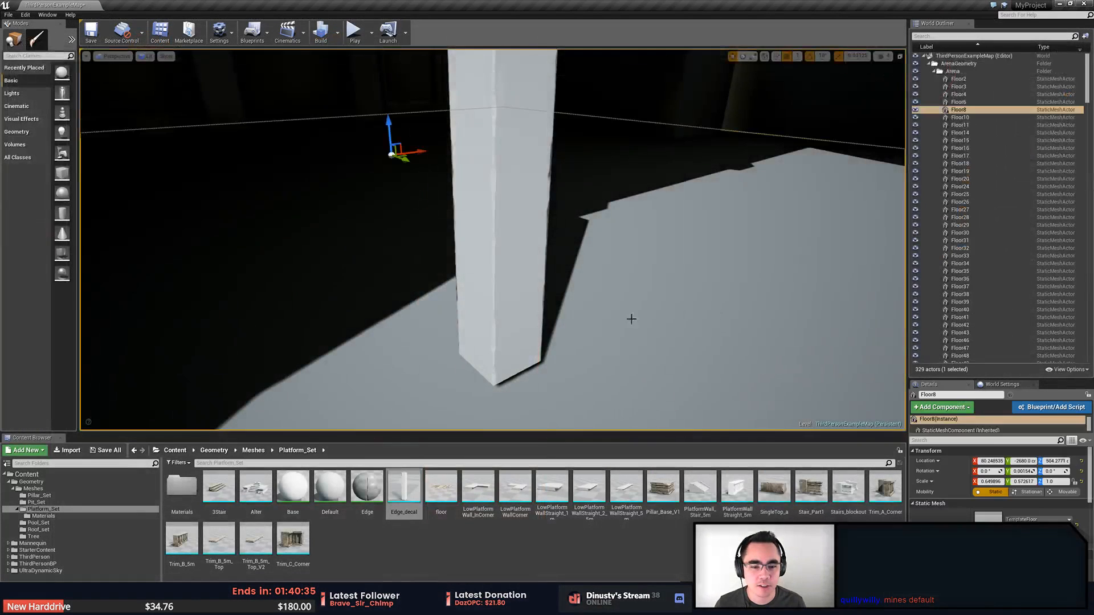
Switch to MODO, close the UV Editor window, and toggle the grid workplane in the perspective view
click(520, 310)
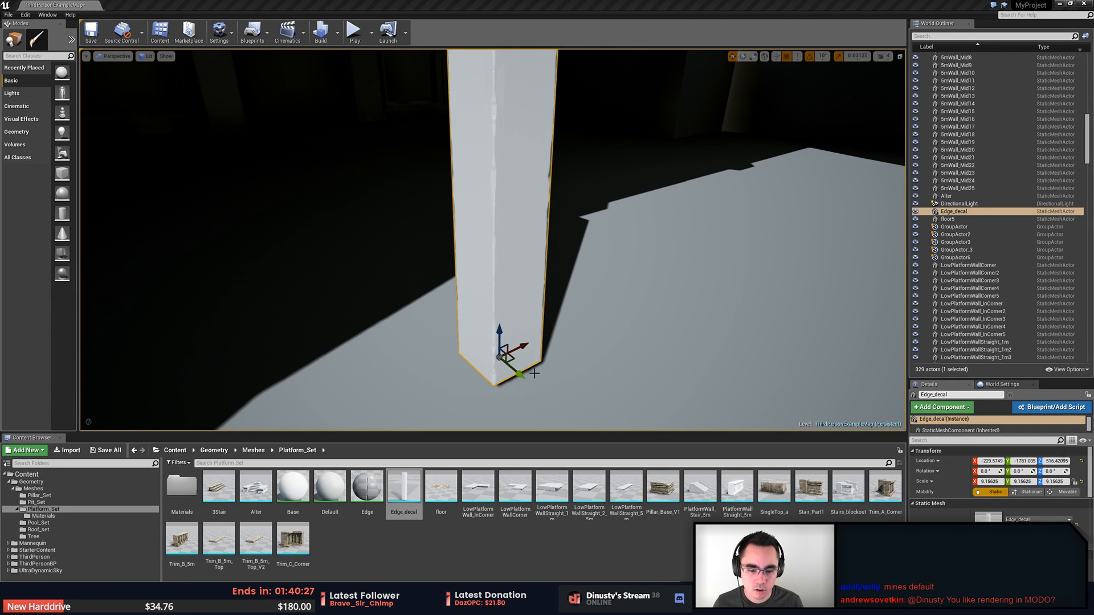
click(770, 312)
key(alt+Tab)
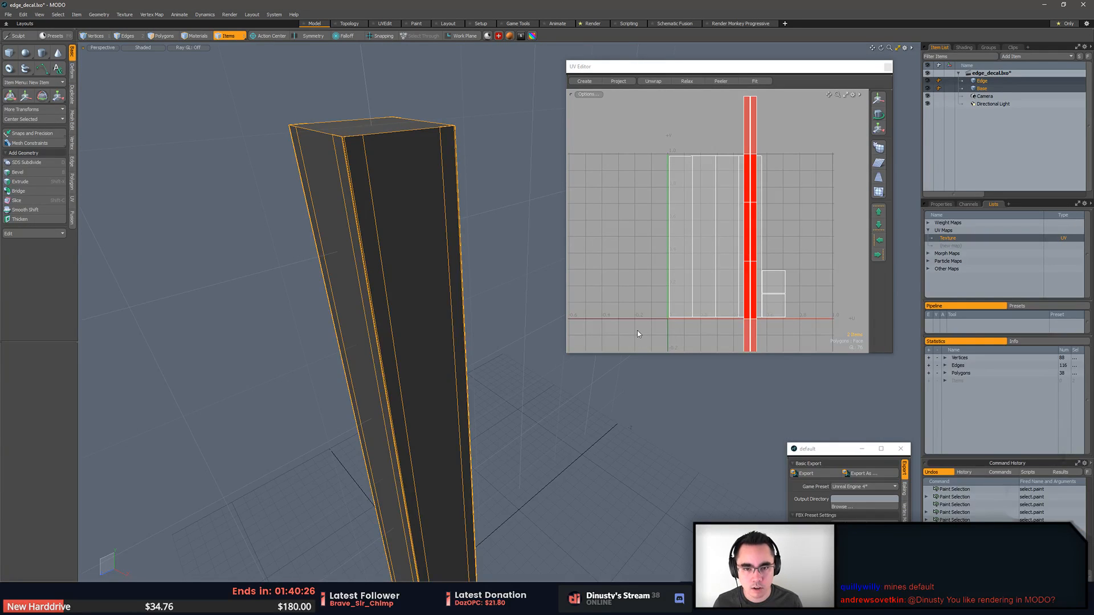
alt+drag(582, 388, 557, 403)
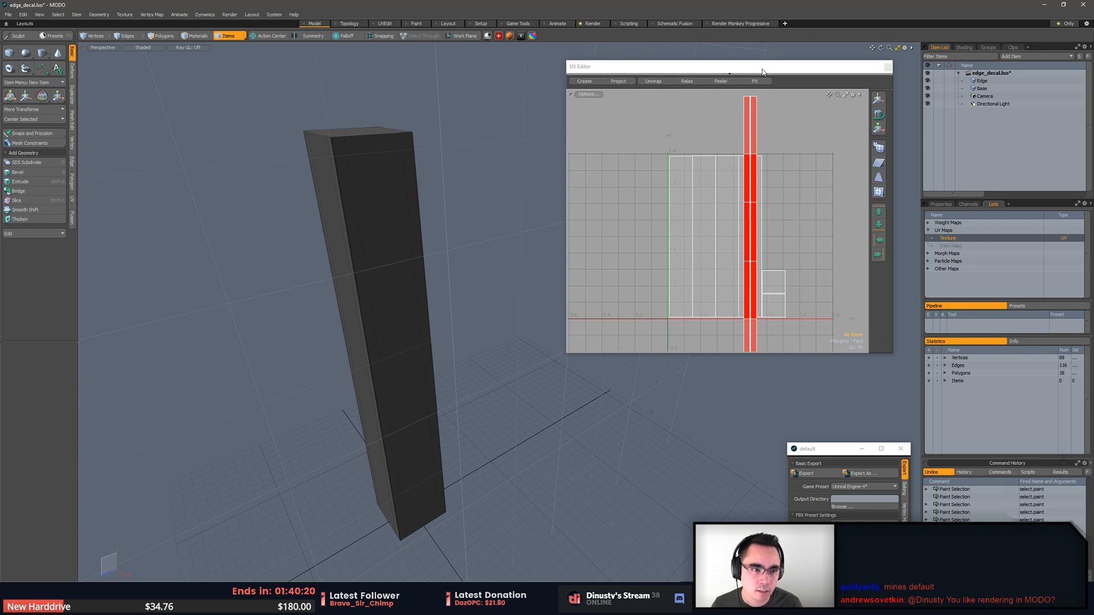
click(888, 67)
alt+drag(528, 133, 559, 200)
key(ctrl+3)
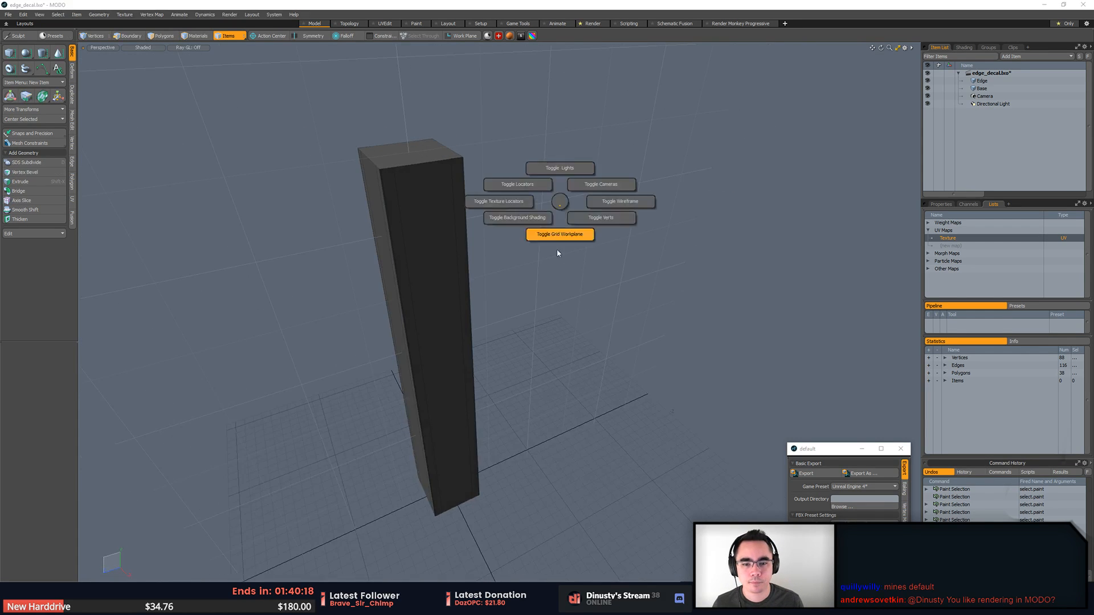
click(558, 253)
alt+drag(558, 254, 597, 271)
Return to the Unreal editor and delete the Edge_decal pillar from the level
key(alt+Tab)
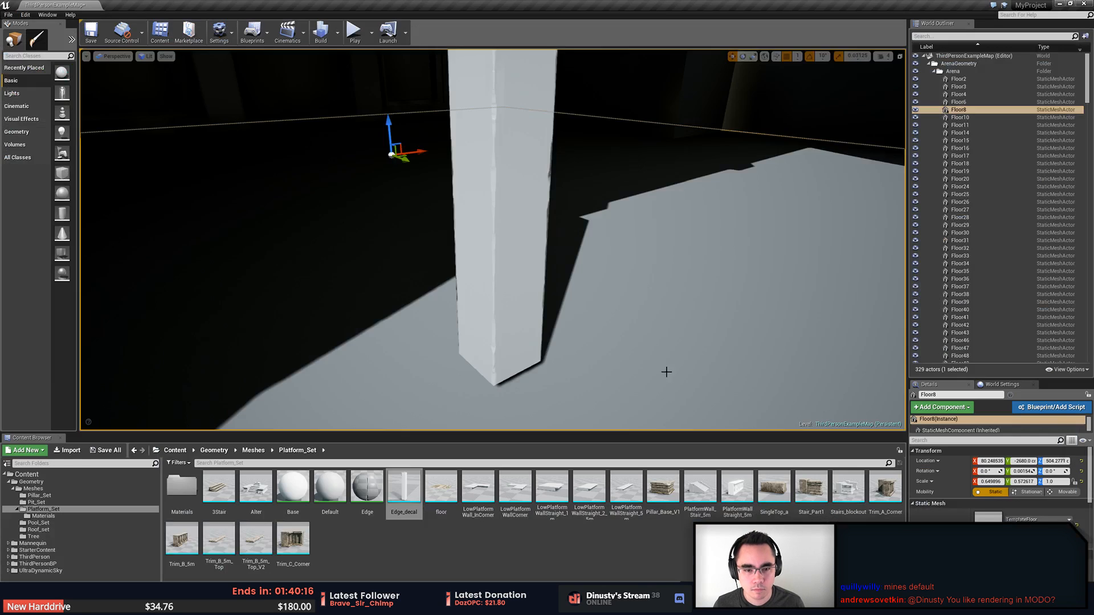
right_drag(628, 231, 628, 200)
click(547, 255)
right_drag(547, 256, 551, 229)
key(w)
right_drag(490, 268, 457, 274)
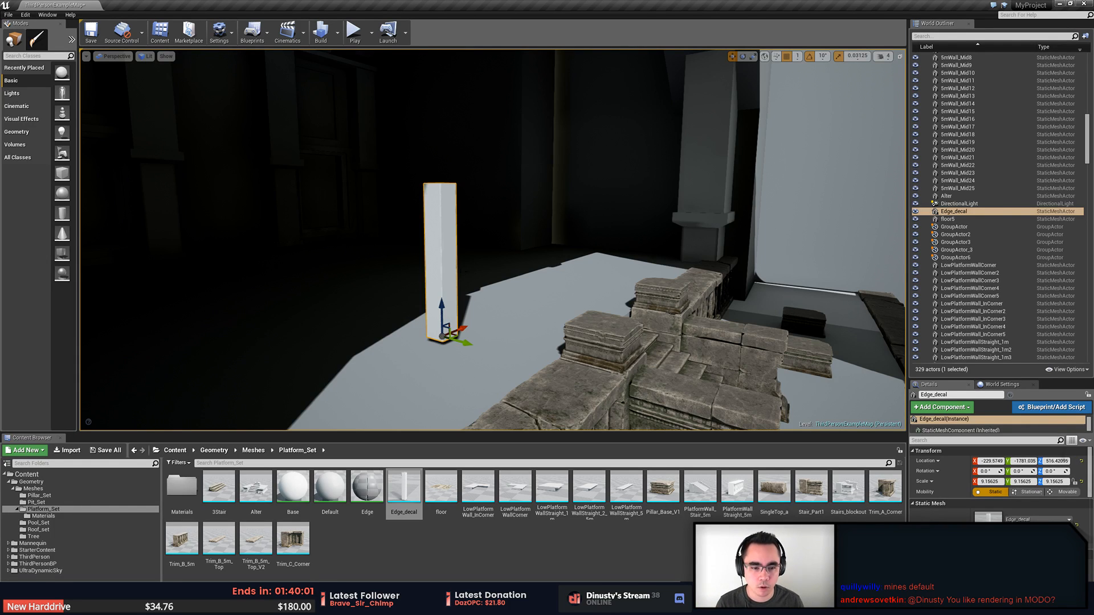
key(Delete)
Examine the stairs, the carved platform walls and the stone corner block from several angles with nothing left selected
right_drag(458, 274, 458, 274)
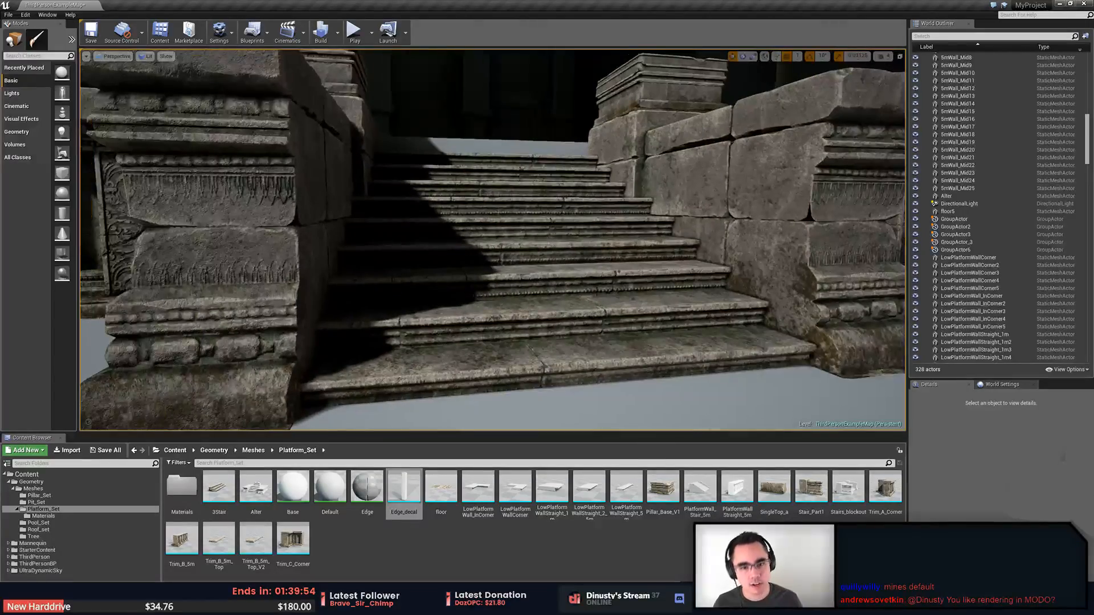
right_drag(769, 261, 769, 262)
click(570, 292)
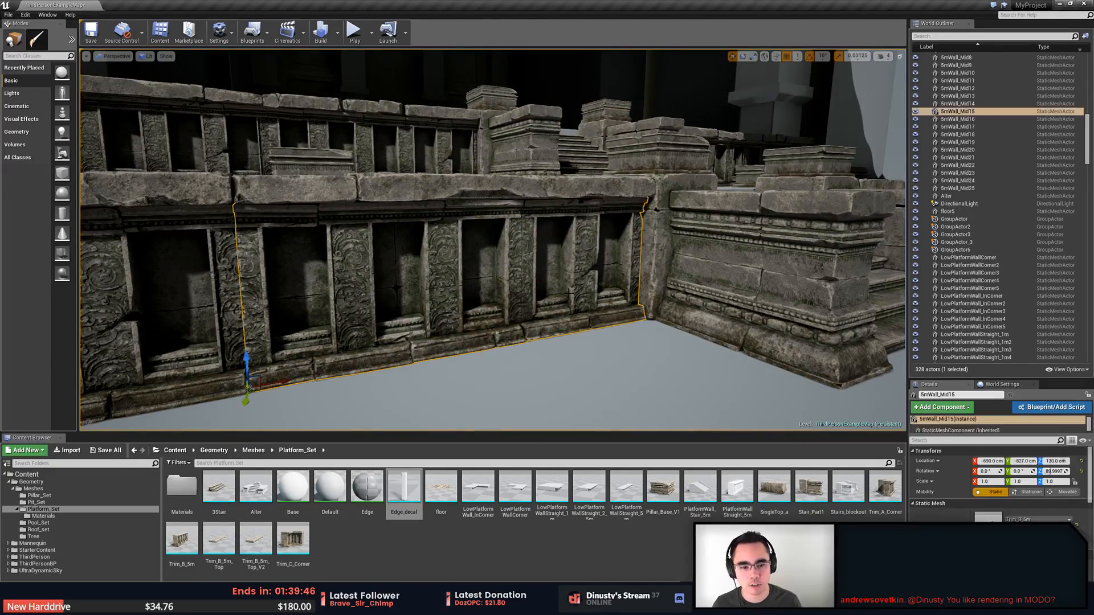
click(713, 297)
right_drag(713, 297, 713, 296)
key(Escape)
right_drag(758, 345, 758, 346)
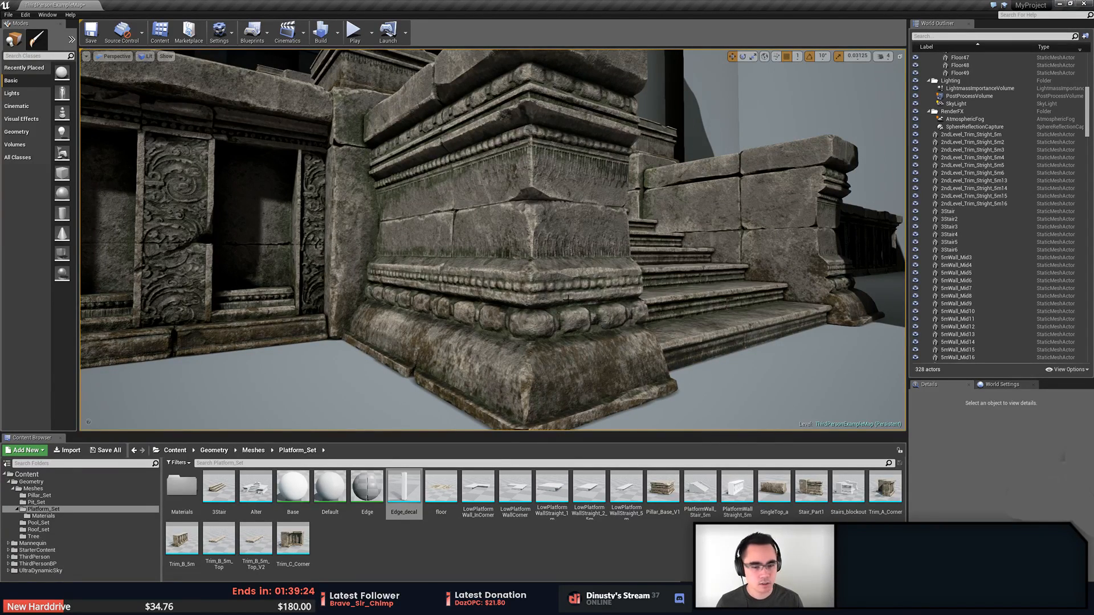
right_drag(513, 290, 513, 290)
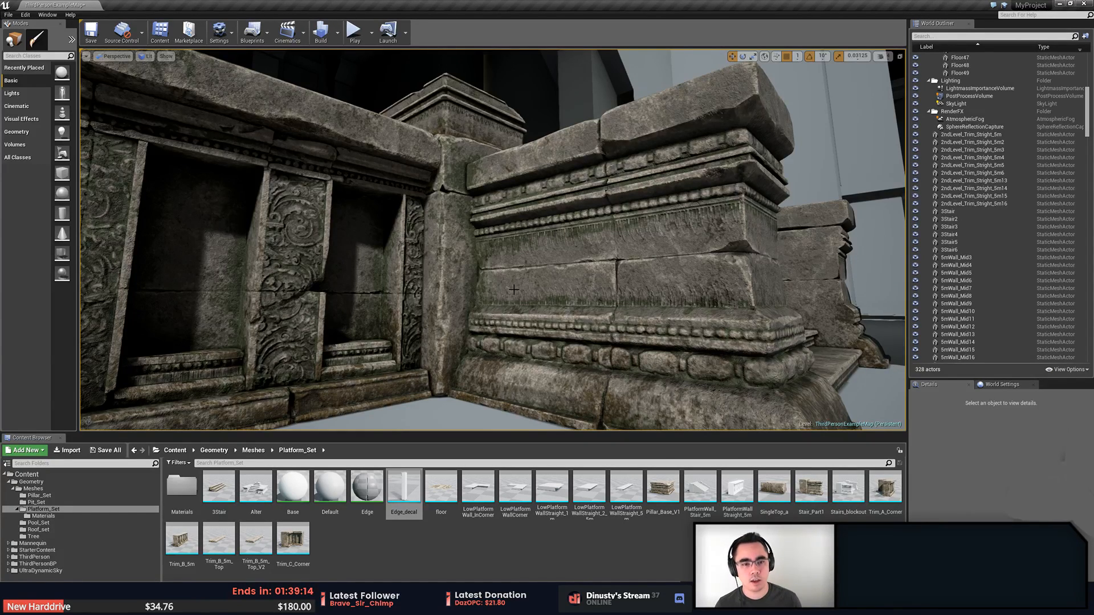
right_drag(513, 290, 496, 277)
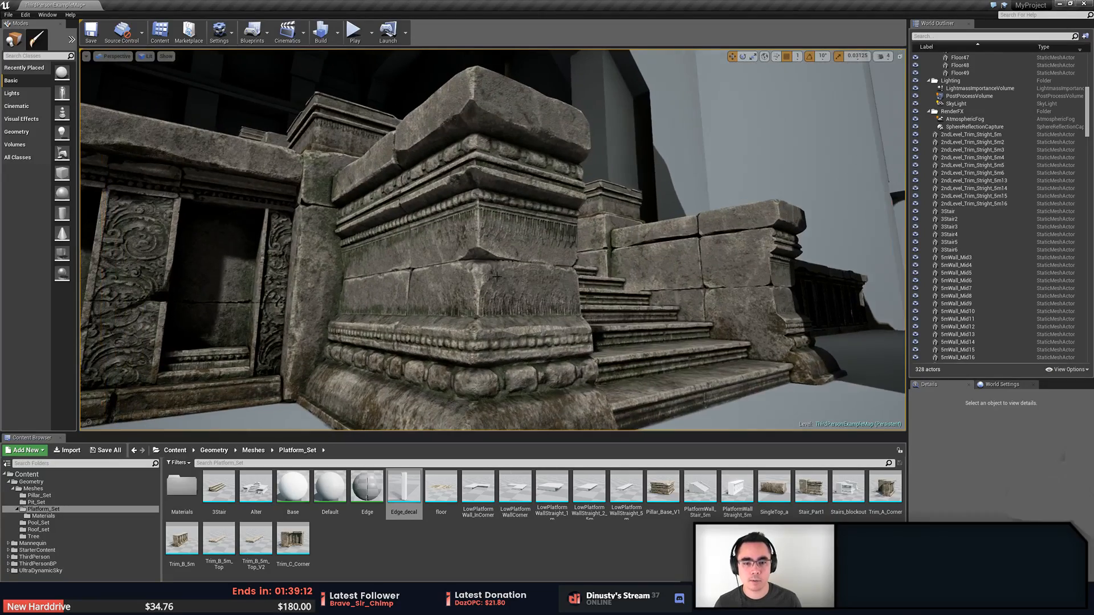
Select the stair group and then the floor, inspect the corner block's edges, and clear the selection
click(492, 273)
right_drag(789, 361, 790, 362)
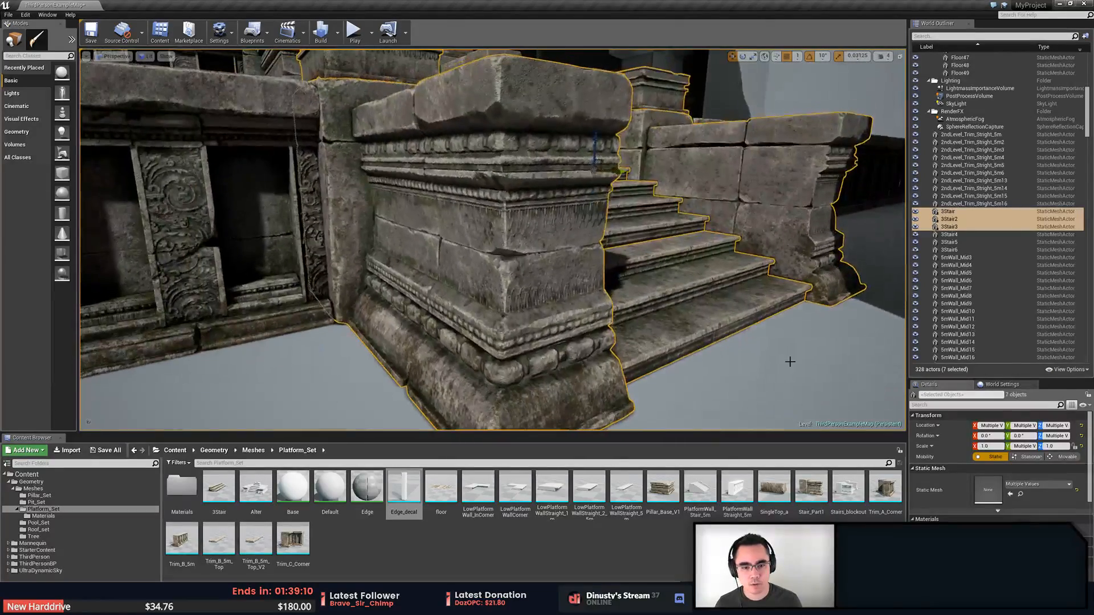
click(790, 361)
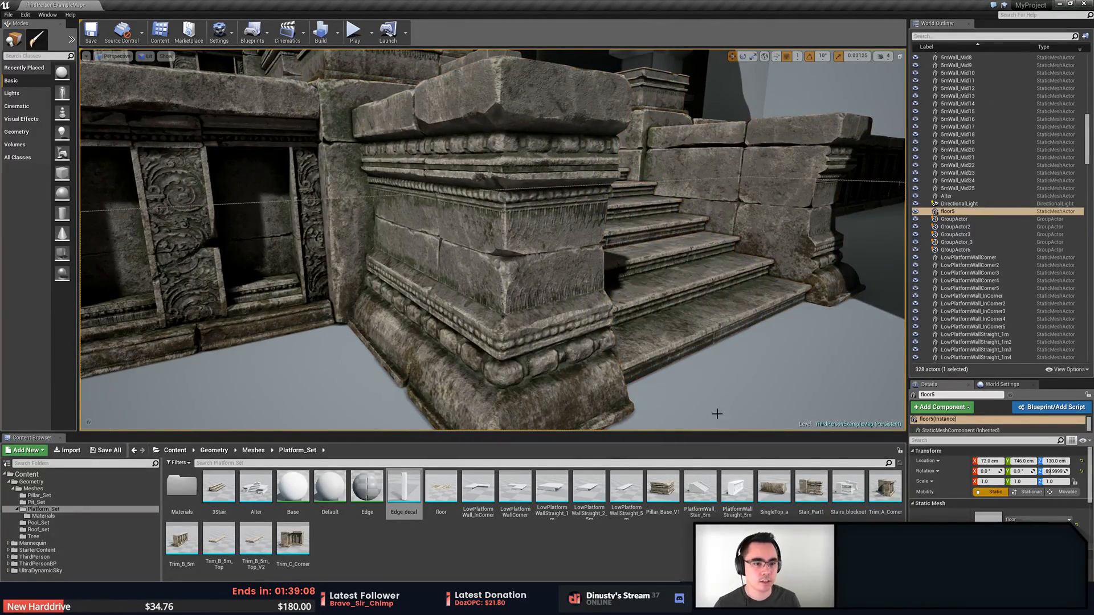
right_drag(717, 414, 717, 414)
right_drag(597, 355, 597, 354)
key(Escape)
scroll(597, 354, up, 2)
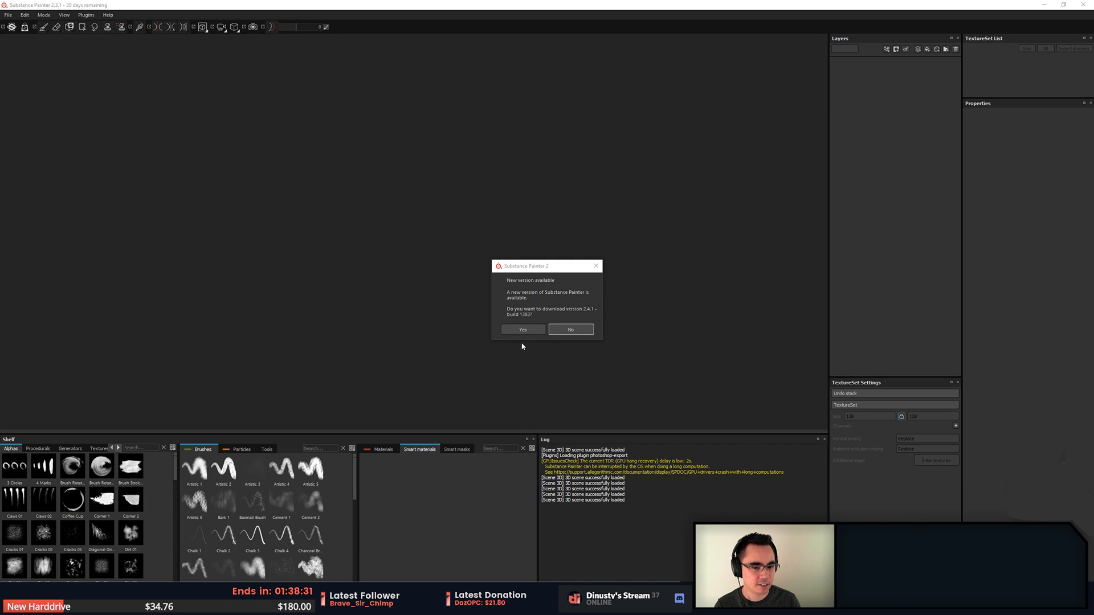
Decline the new version offered in Substance Painter and close the program
click(553, 331)
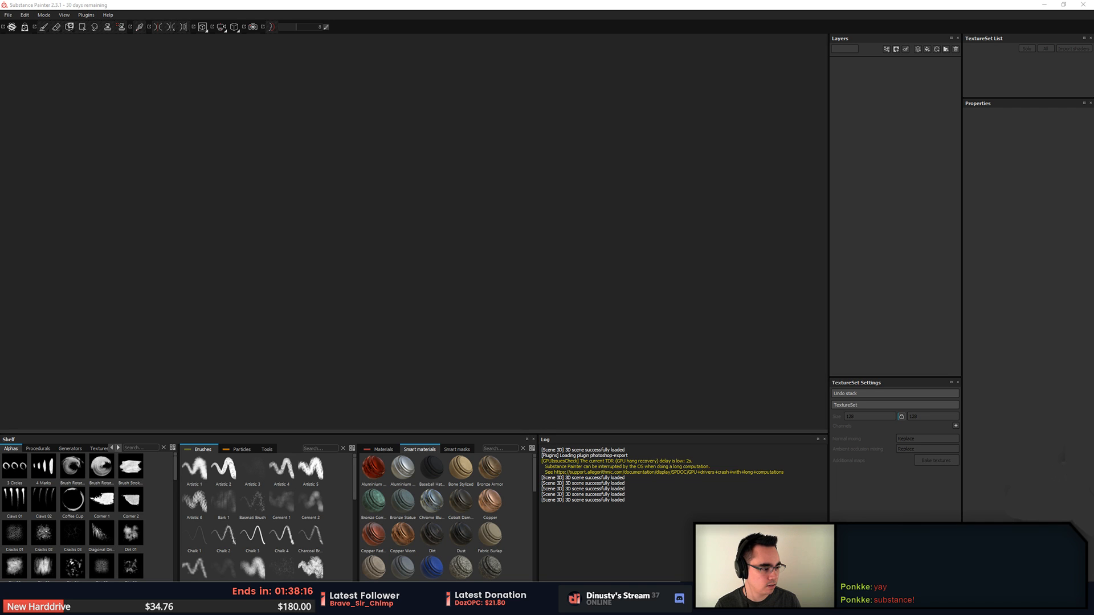
click(1079, 6)
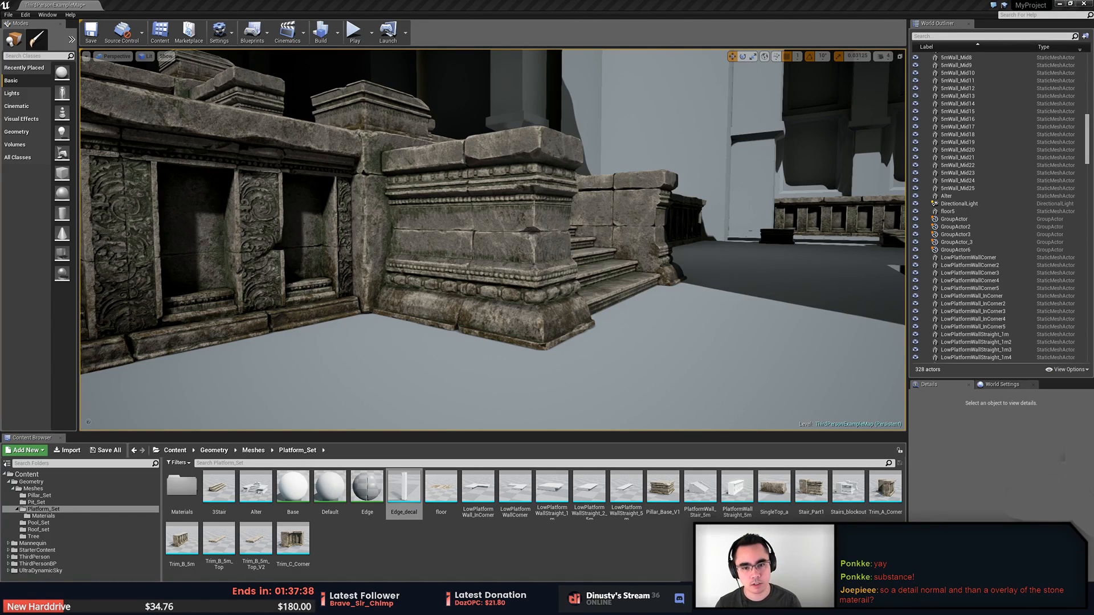
Select the stair group in the Unreal level, frame it, and examine the side wall's stone surface detail up close
key(w)
right_drag(570, 239, 507, 239)
click(507, 239)
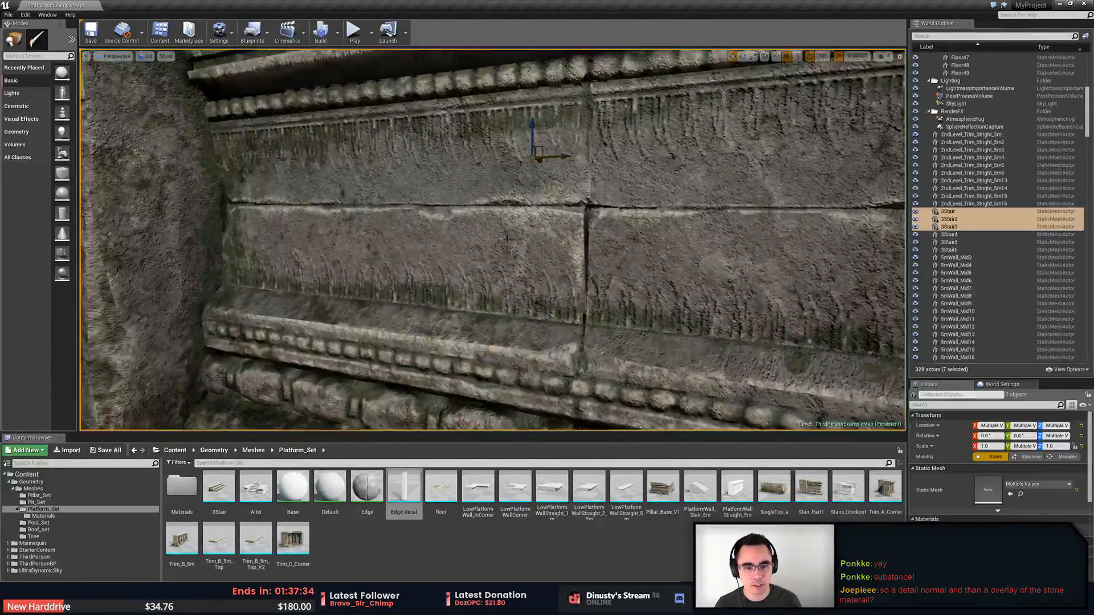
key(f)
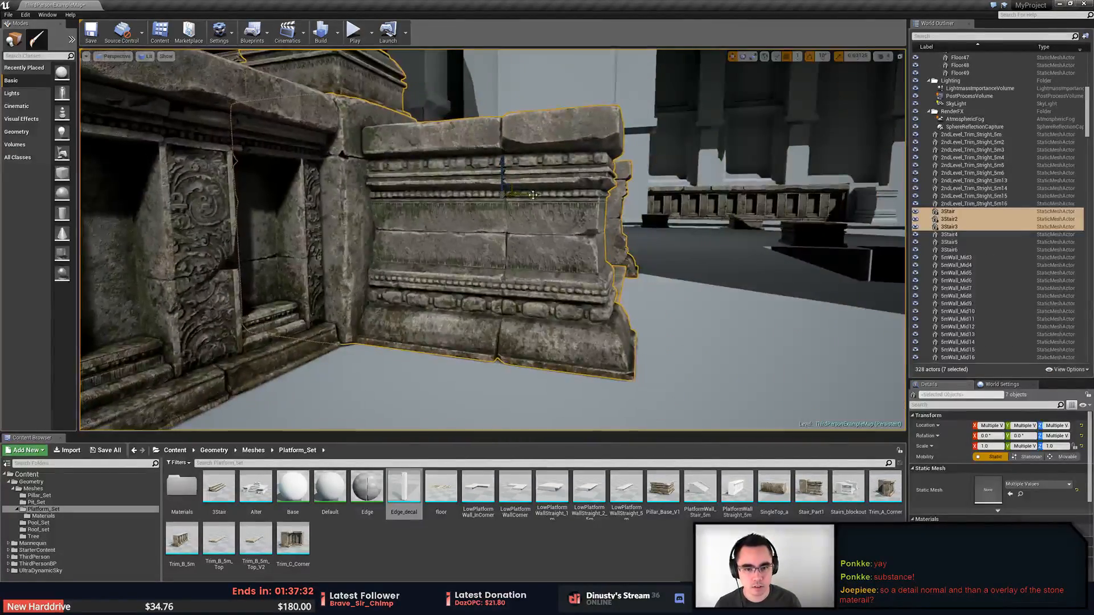
scroll(533, 195, up, 3)
middle_drag(498, 199, 489, 198)
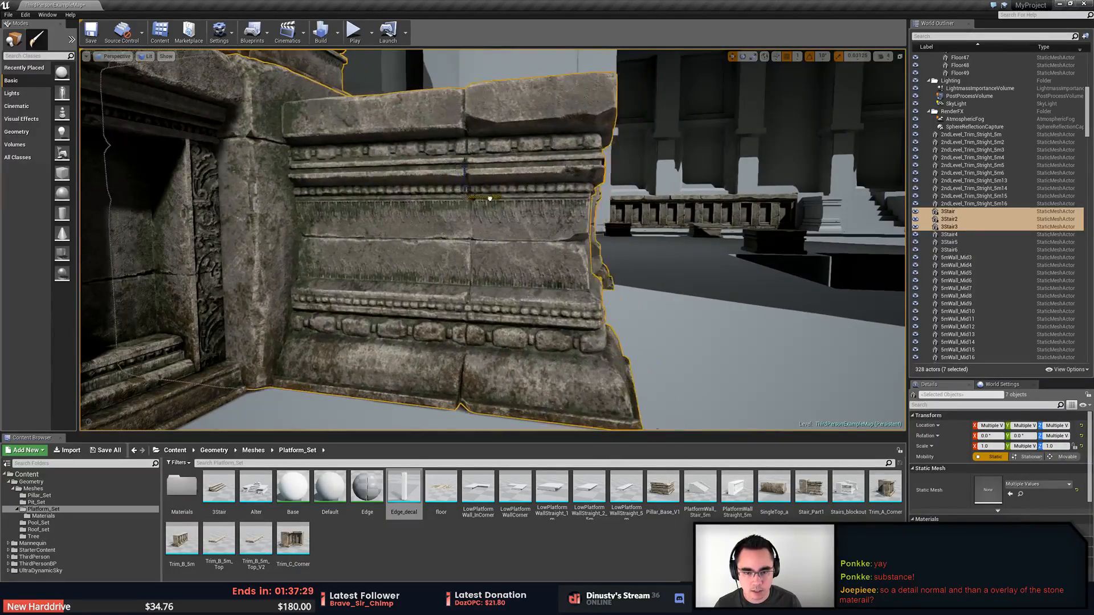
Examine the side wall's stone detail from several angles, undo the small move of the stair group, and clear the selection
scroll(504, 217, up, 5)
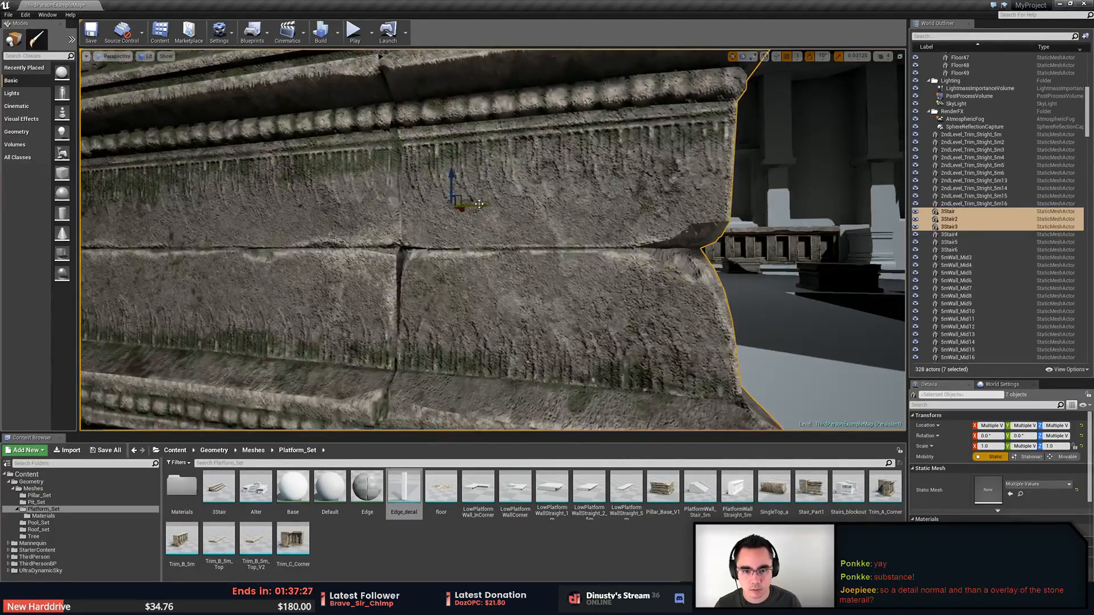
middle_drag(493, 207, 531, 207)
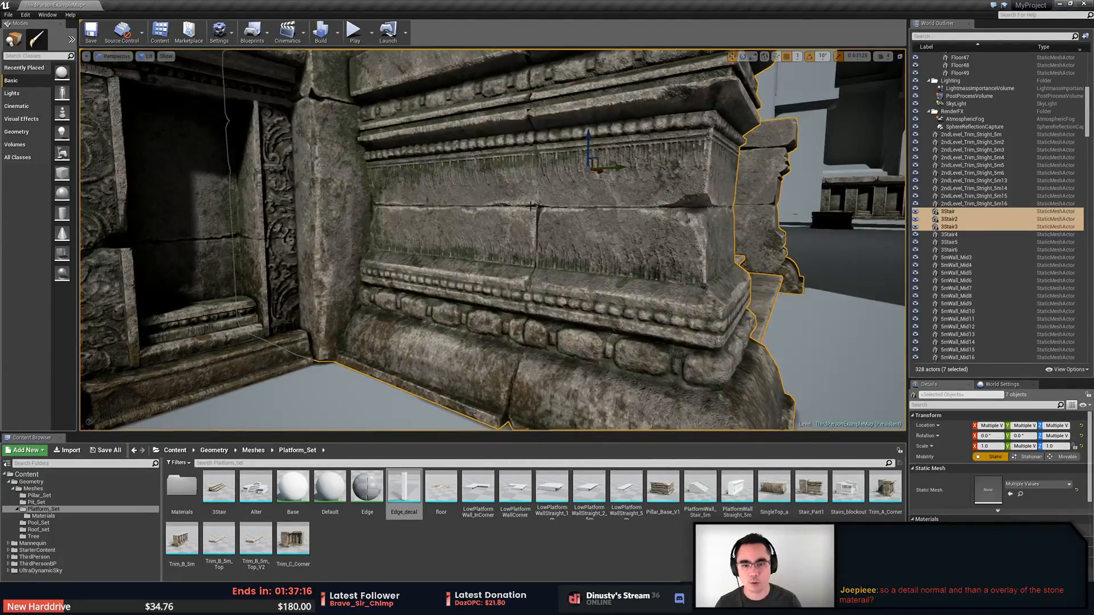
mouse_move(592, 172)
mouse_down()
mouse_move(603, 166)
mouse_move(567, 187)
mouse_move(609, 162)
mouse_move(589, 174)
mouse_up()
key(ctrl+z)
right_drag(599, 271, 678, 263)
click(688, 305)
right_drag(689, 306, 650, 306)
key(Escape)
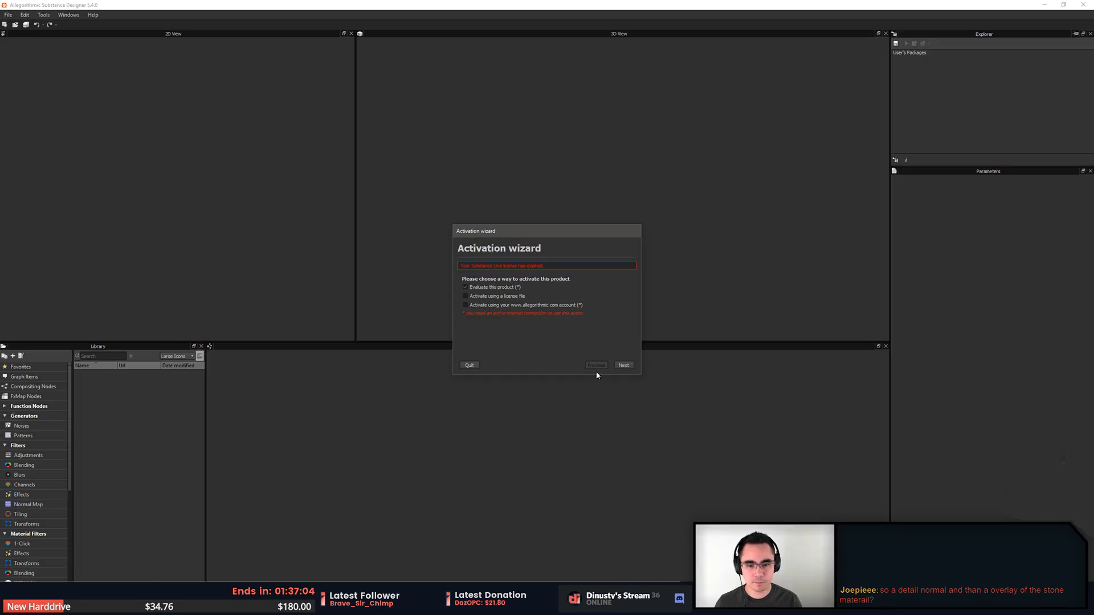
Activate Substance Designer using the account e-mail and account password, and finish the activation wizard
click(623, 366)
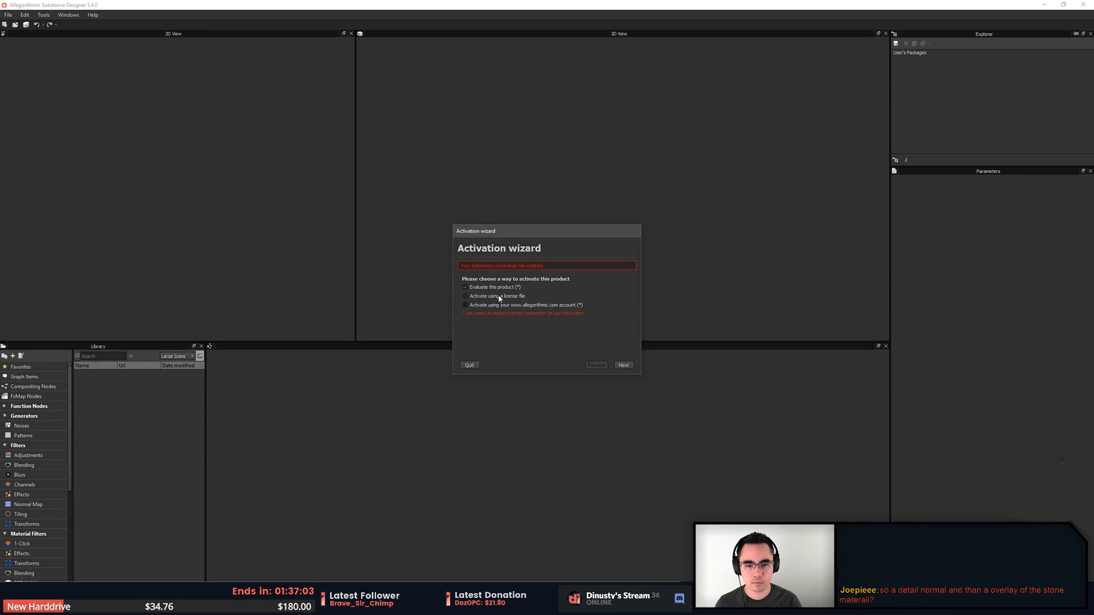
click(623, 365)
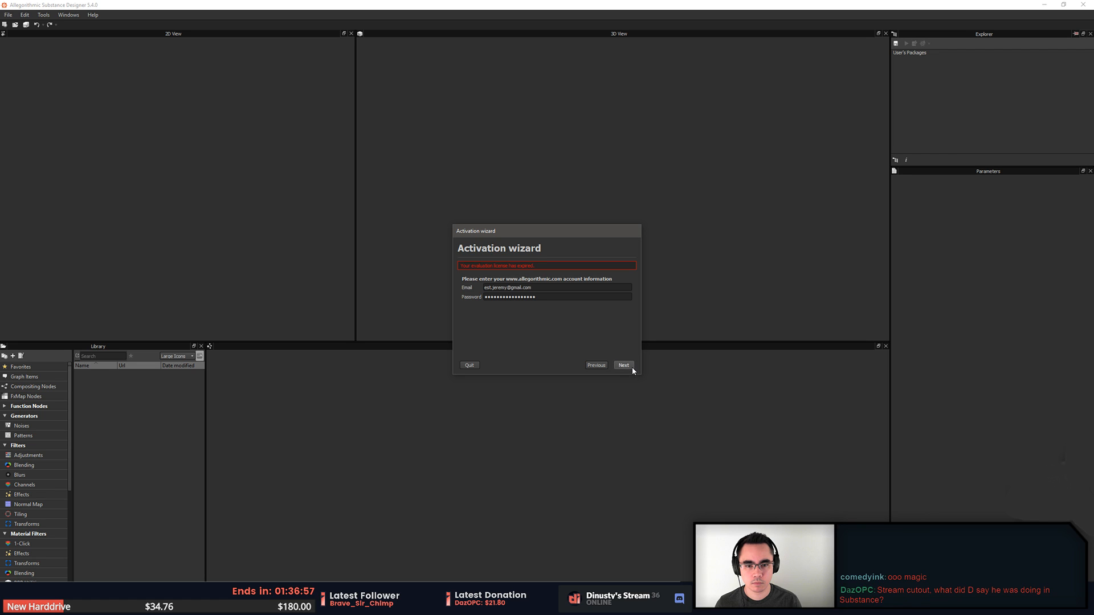
click(623, 365)
drag(574, 231, 1093, 239)
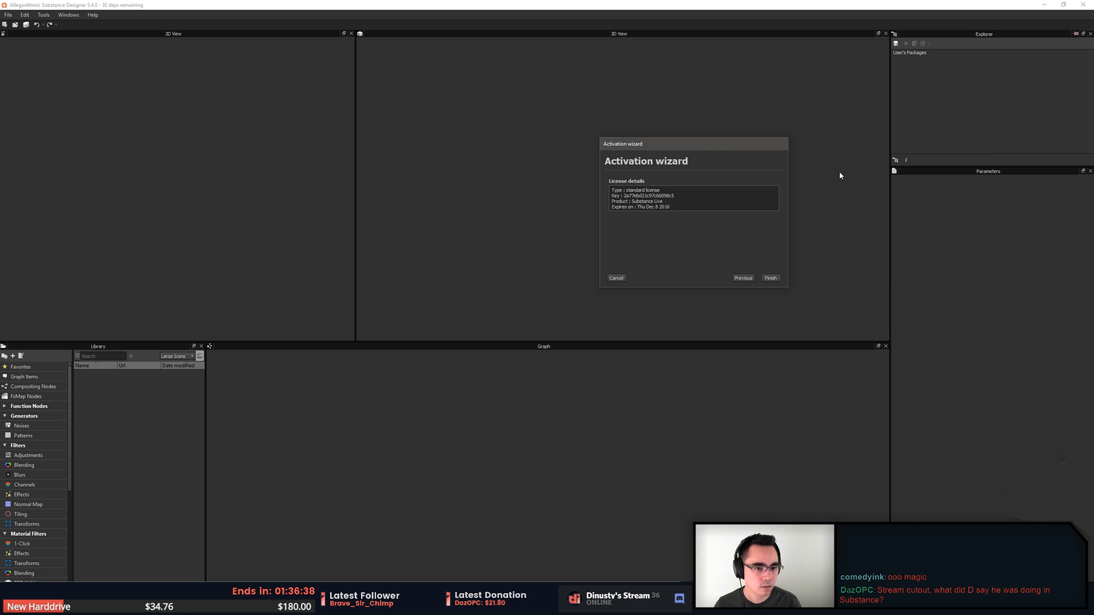
click(770, 275)
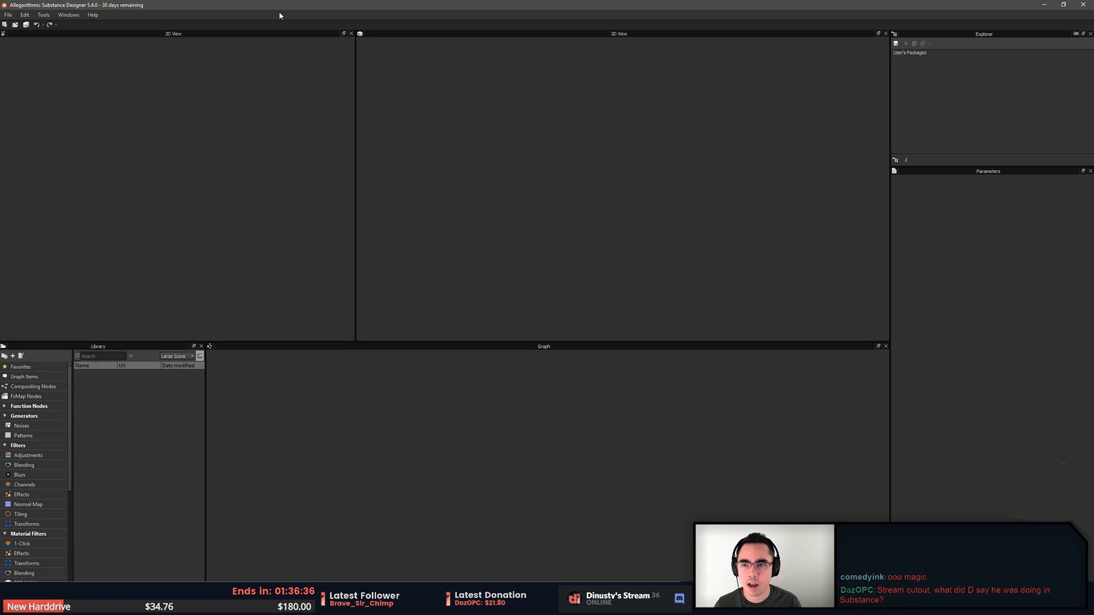
click(68, 15)
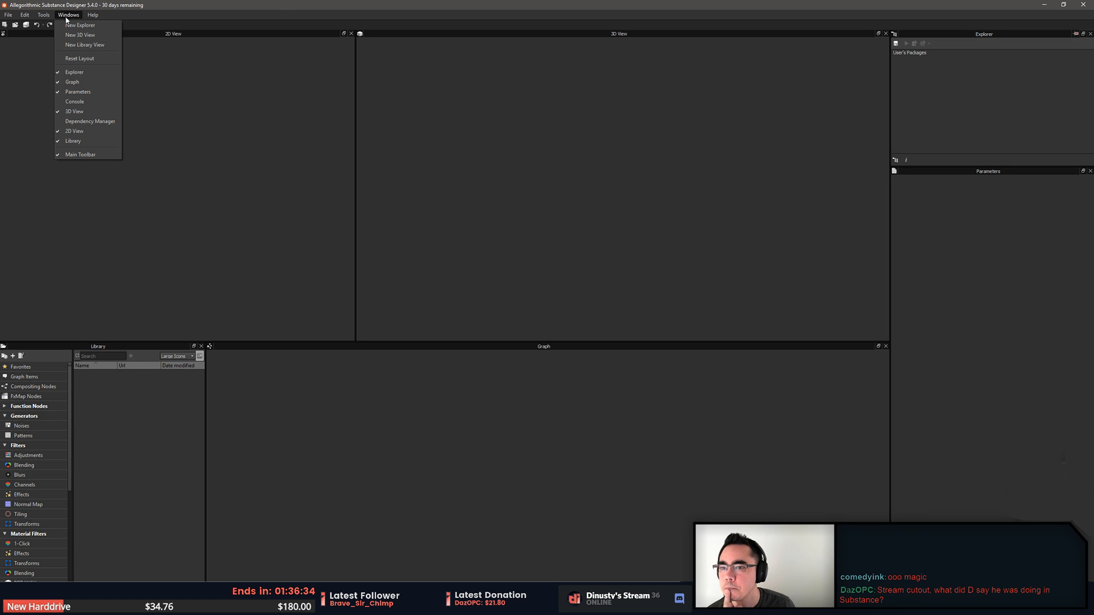
mouse_move(9, 16)
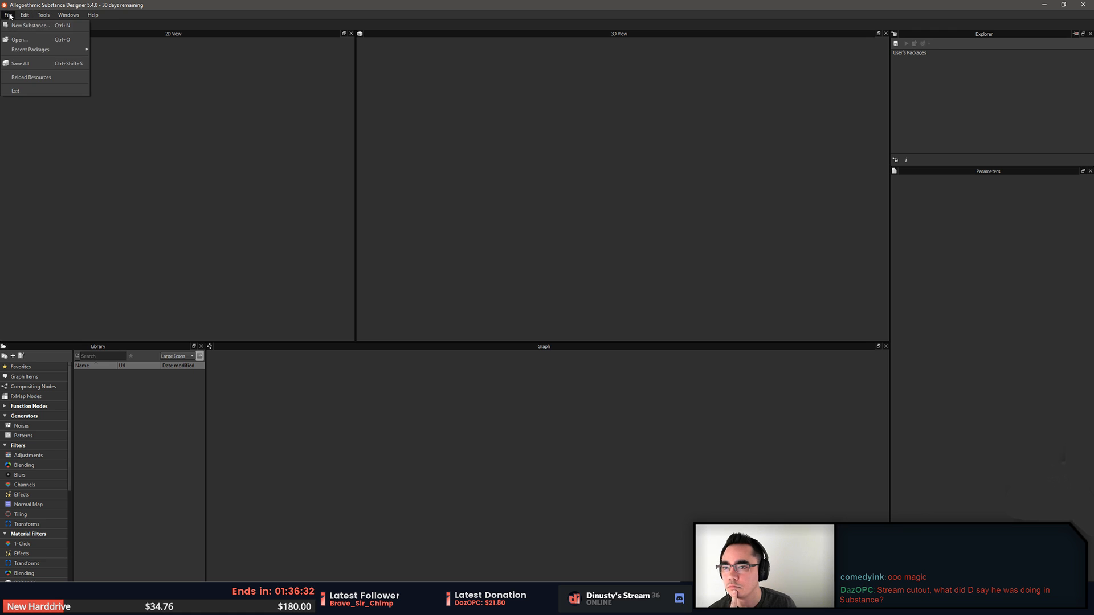
mouse_move(41, 53)
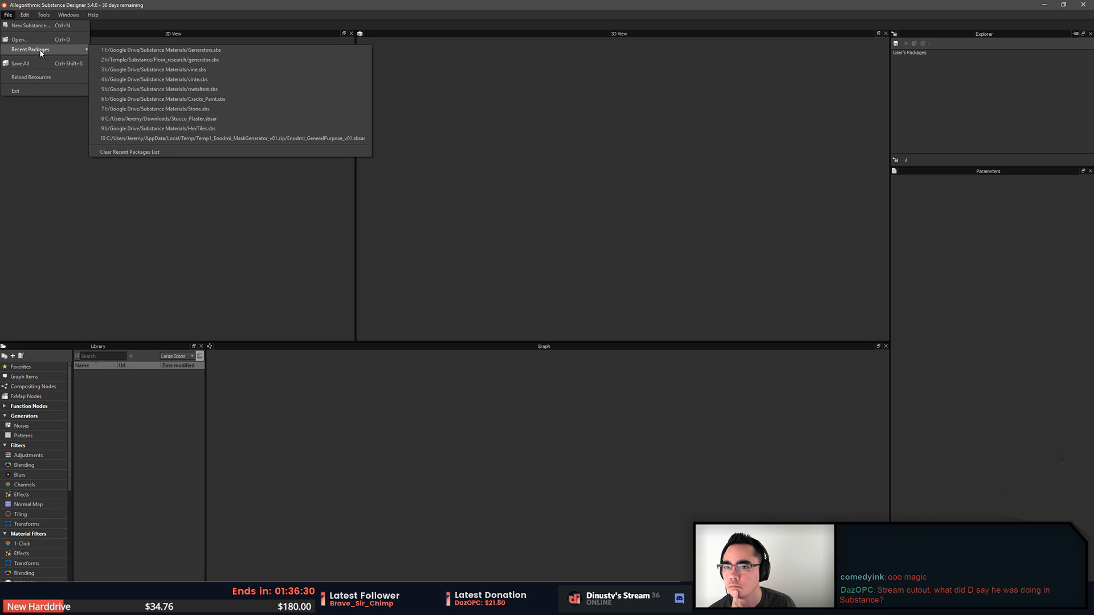
click(618, 192)
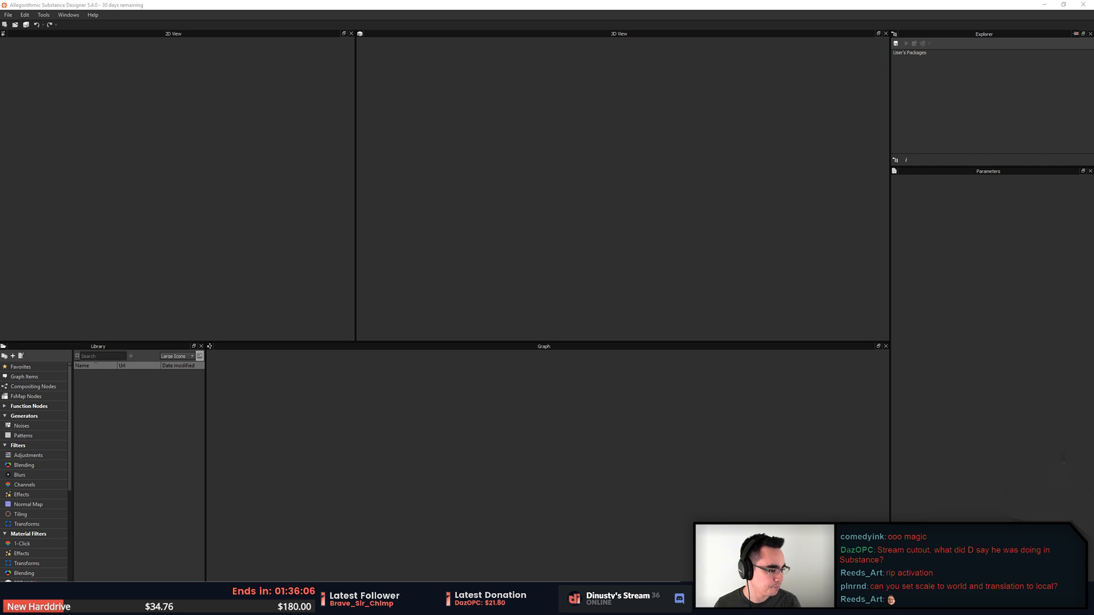
click(800, 489)
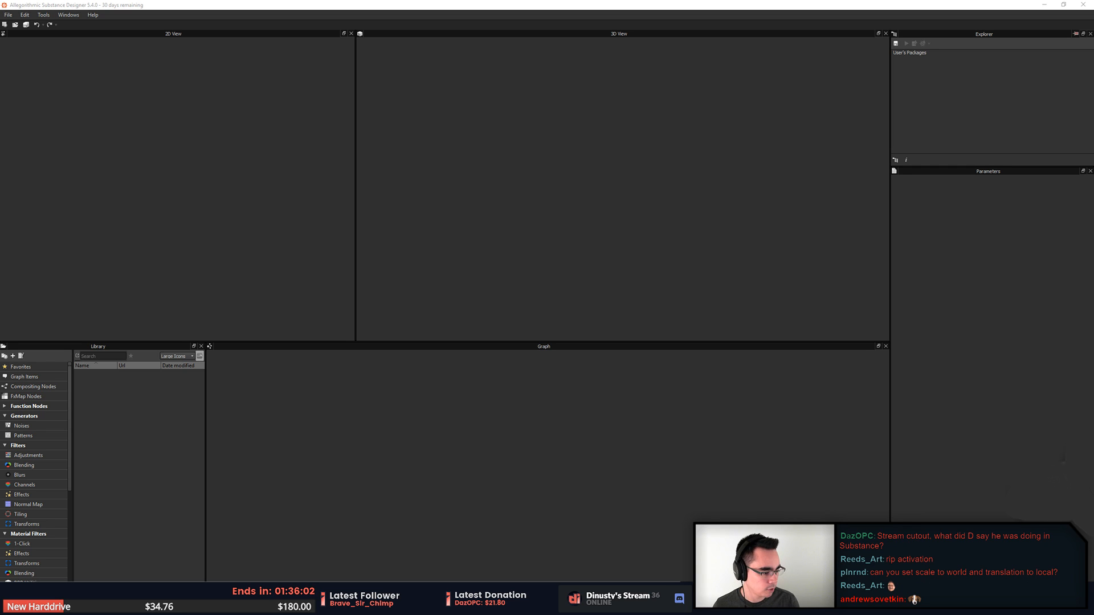
click(824, 321)
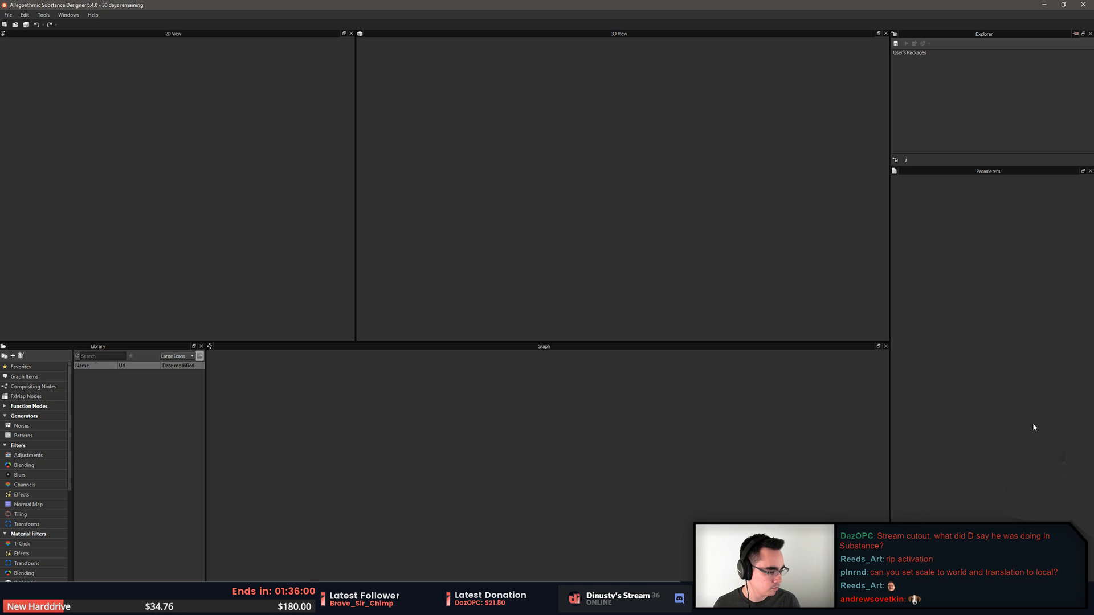
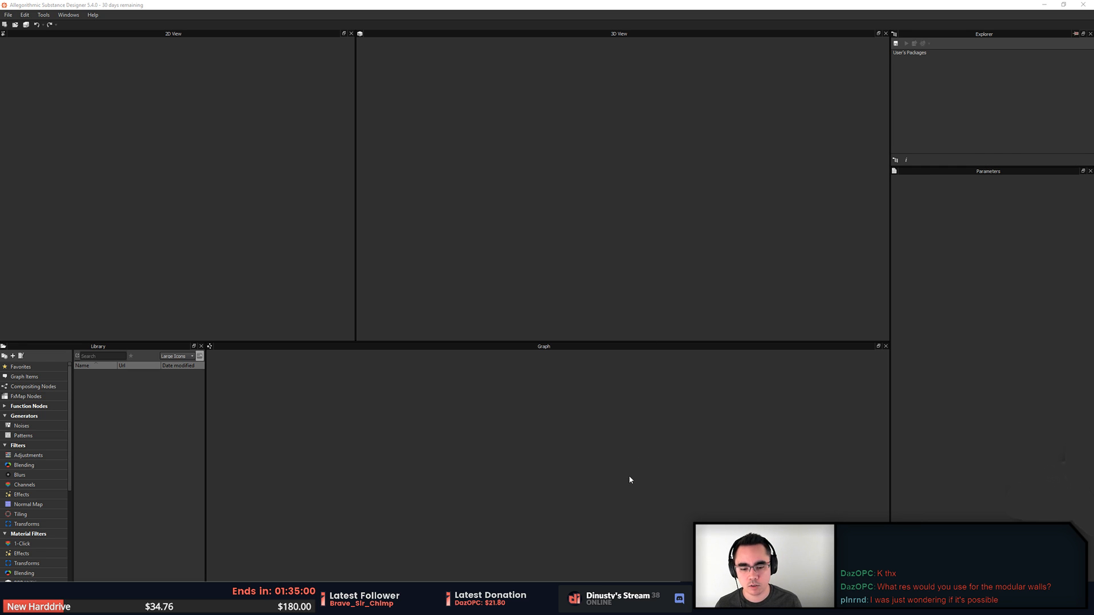
Switch to the Unreal level, open the Materials folder of Platform_Set, and select the Basecap_a_D texture
key(alt+Tab)
key(alt+Tab)
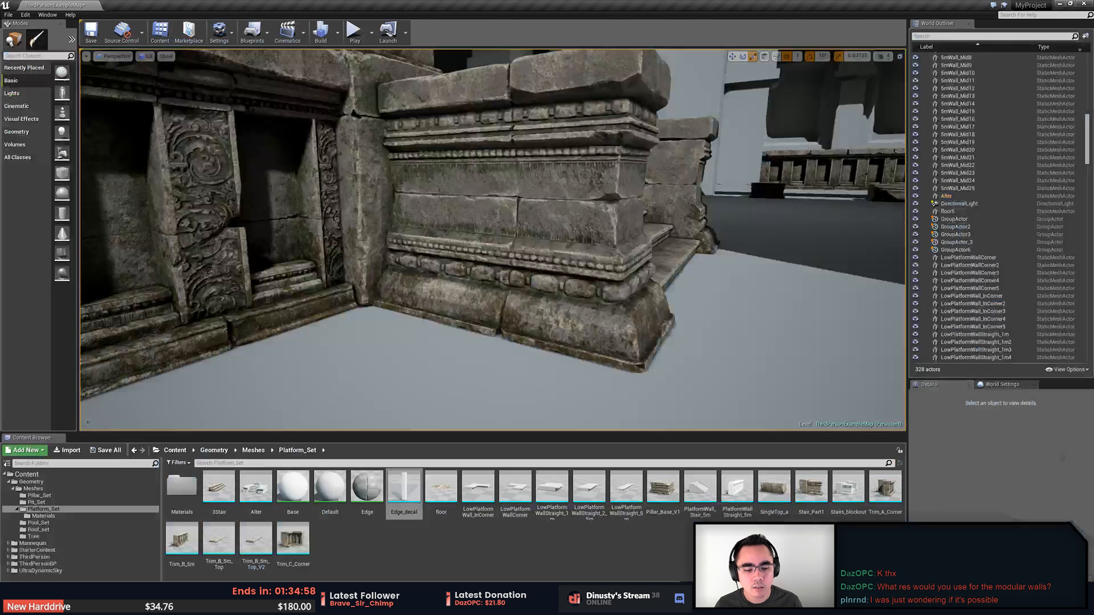
scroll(968, 488, down, 1)
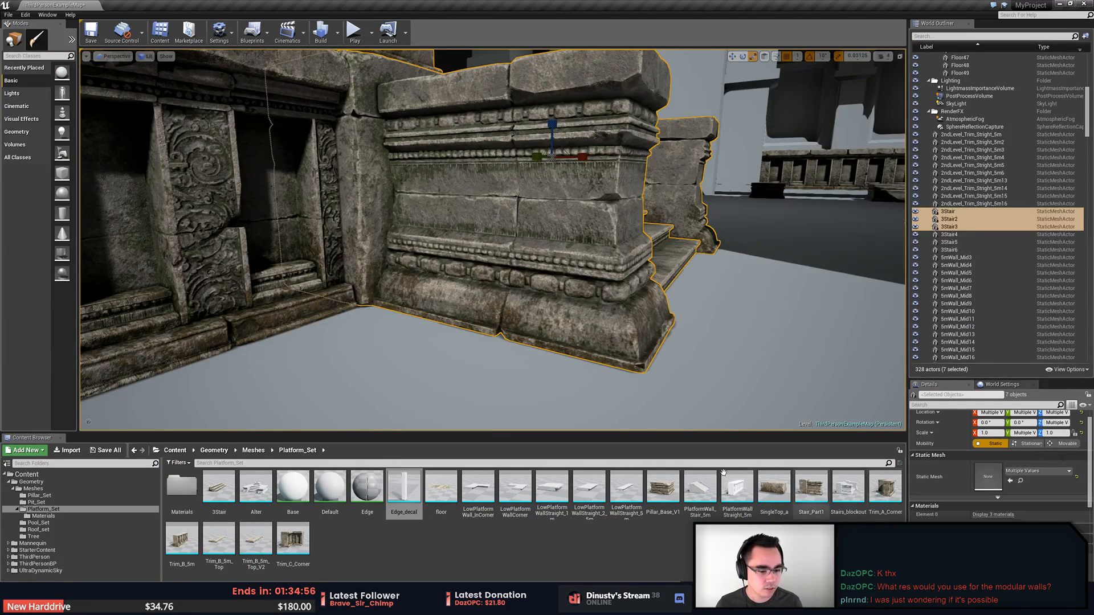
click(67, 522)
click(62, 516)
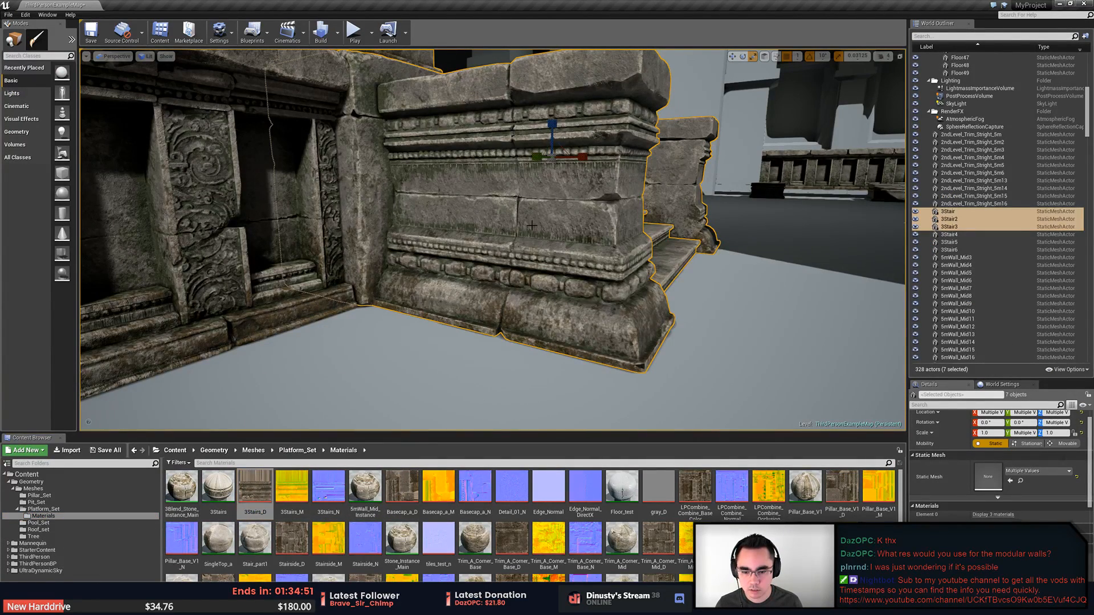
click(402, 487)
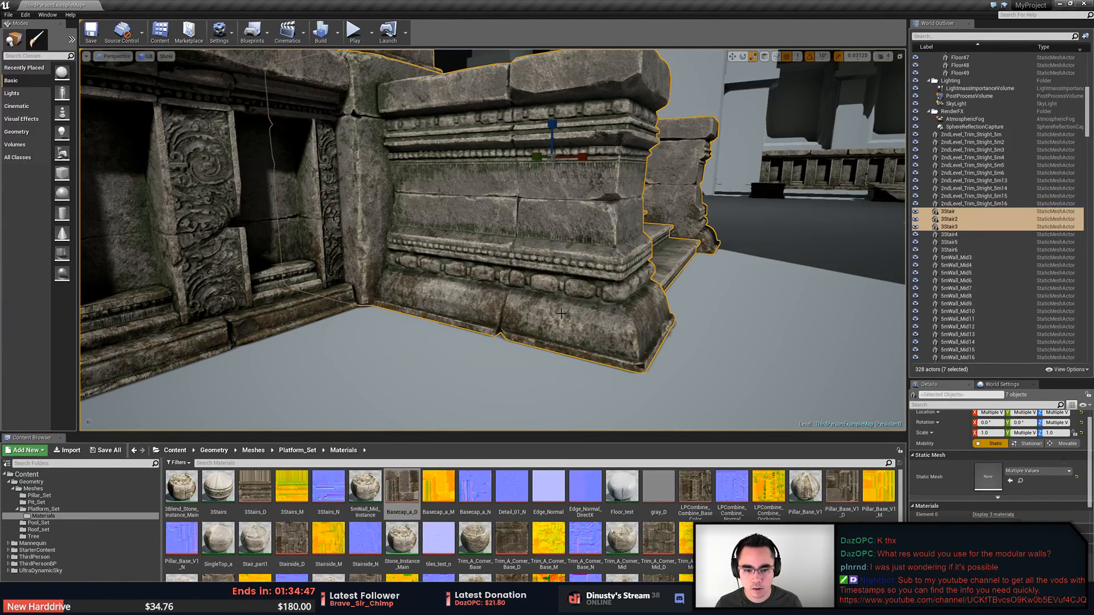
Locate the selected stair meshes in the content browser, open Stair_Part1, and open its assigned Stair_part1 material instance
right_click(531, 265)
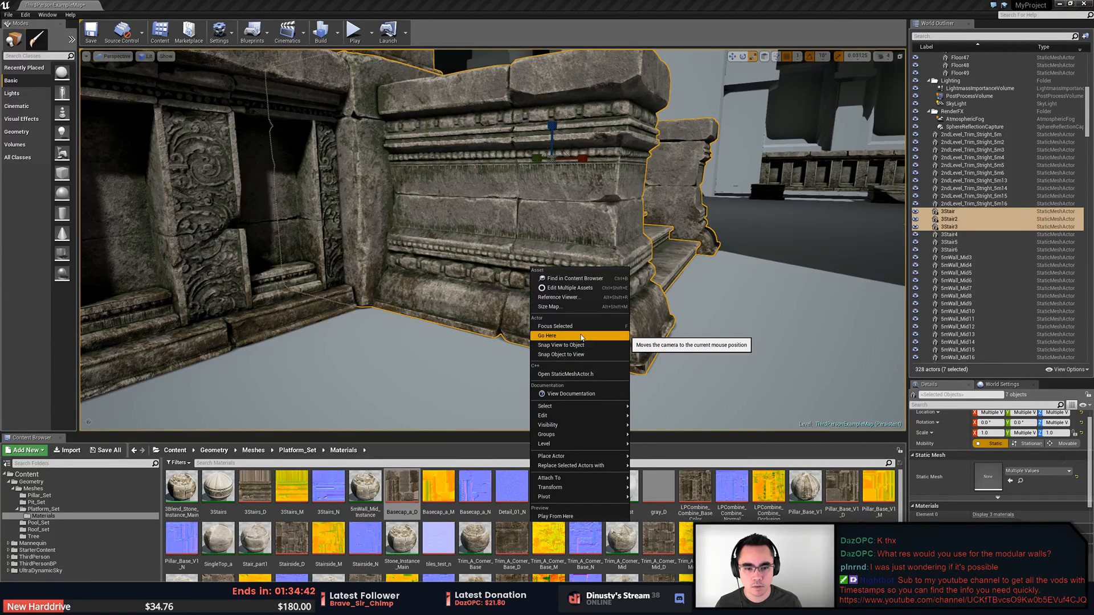
click(572, 278)
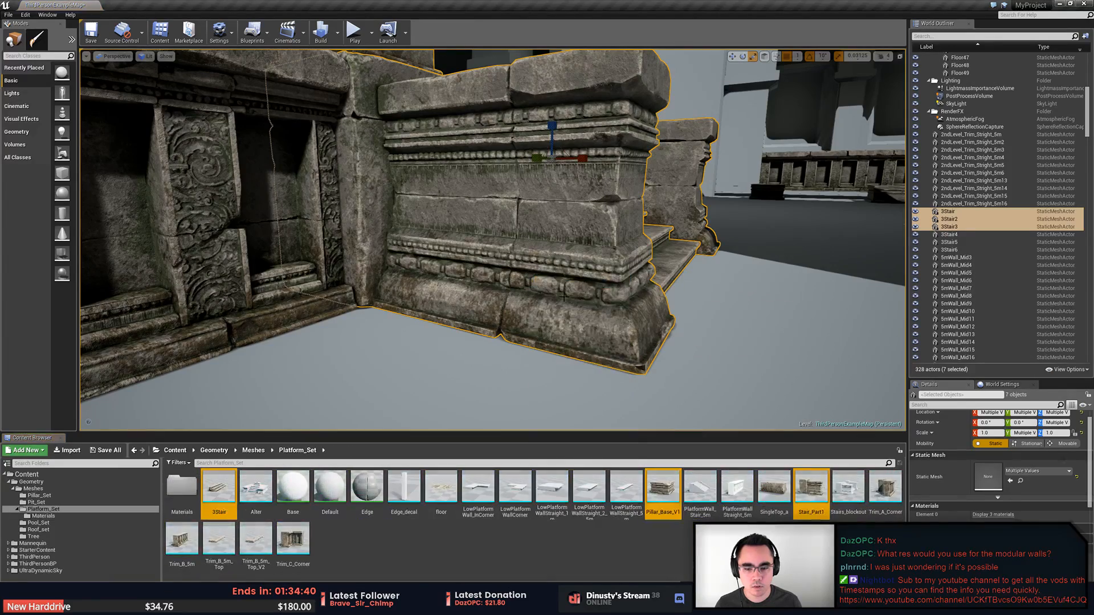
double_click(809, 489)
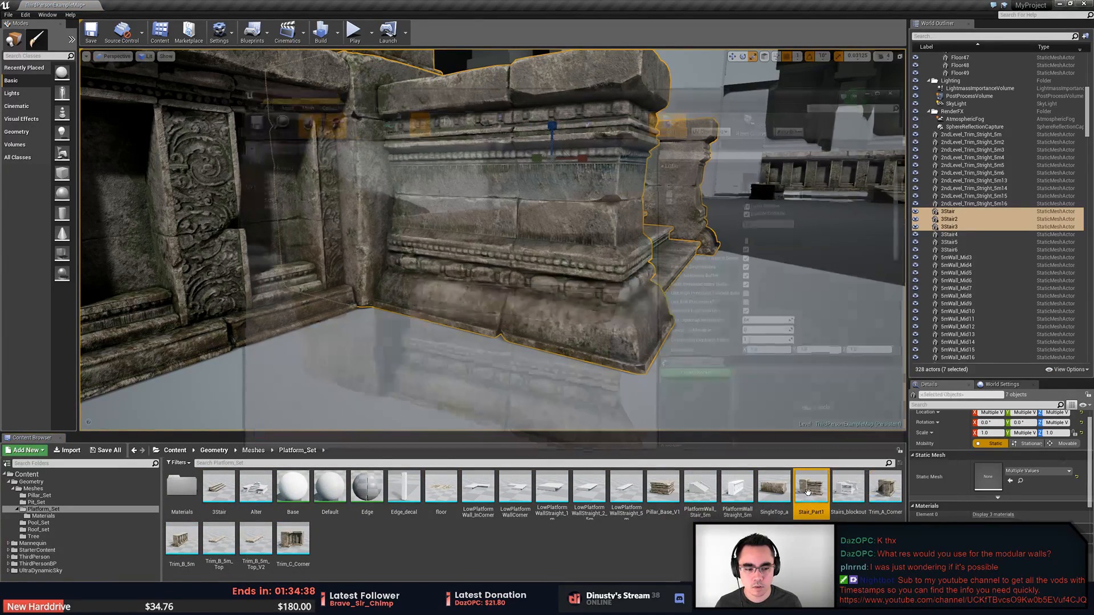
right_drag(446, 296, 410, 274)
scroll(778, 268, down, 2)
scroll(778, 267, up, 2)
double_click(772, 196)
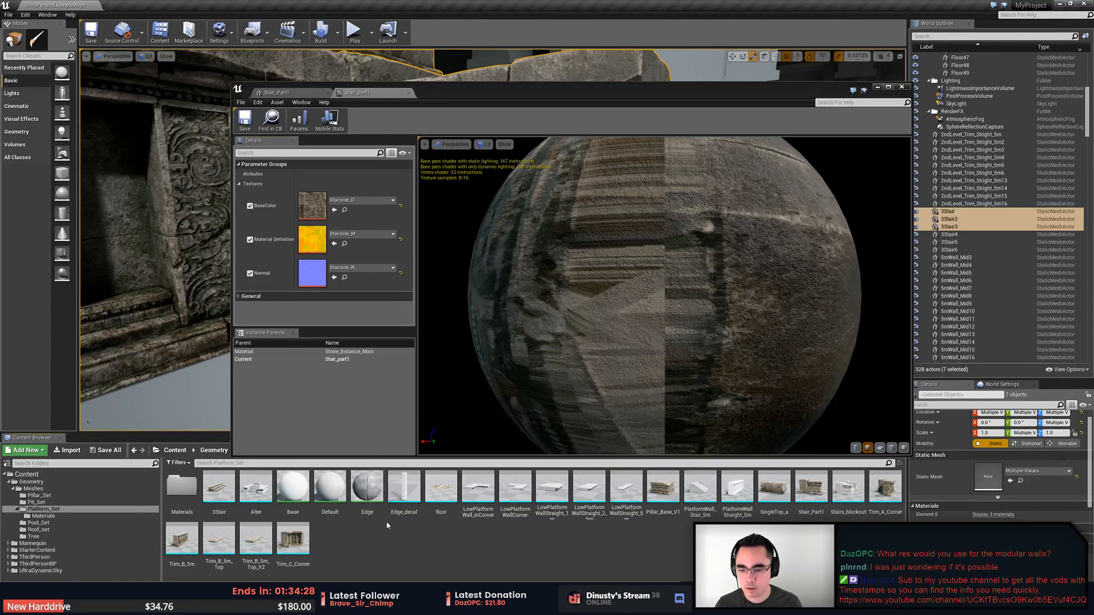
Search the Platform_Set Materials folder for "stair" and check the texture dimensions of Stairside_D
click(44, 516)
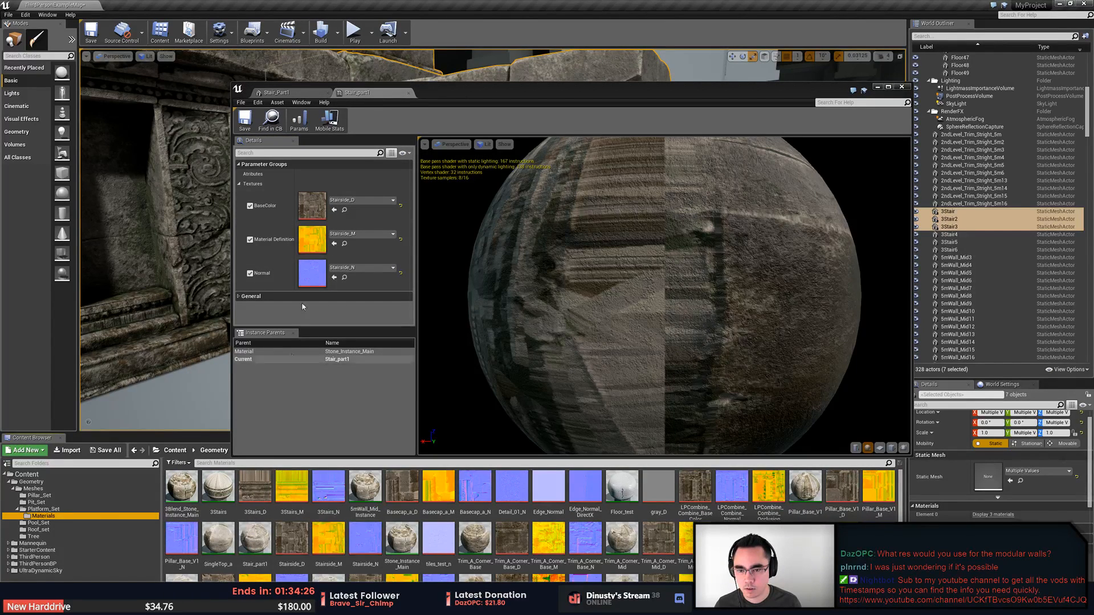
click(235, 463)
text(st)
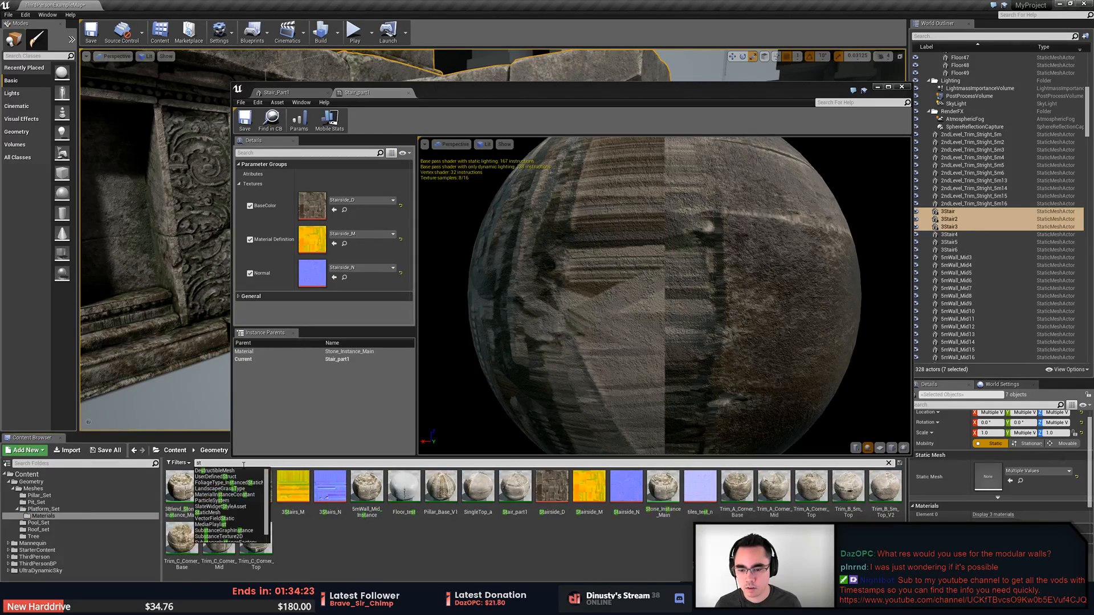
text(ar)
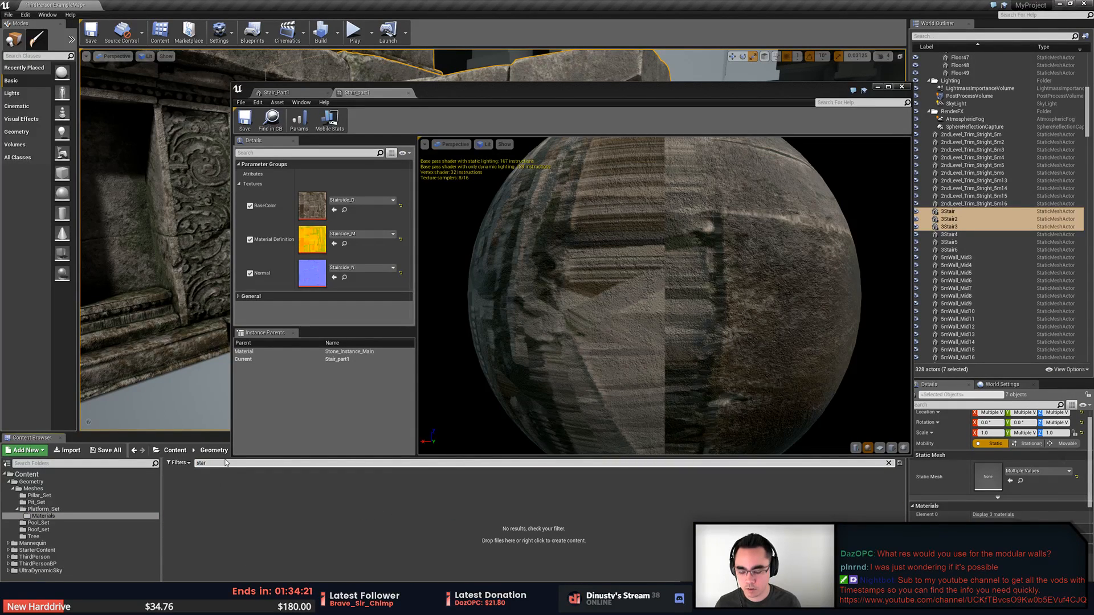
click(224, 494)
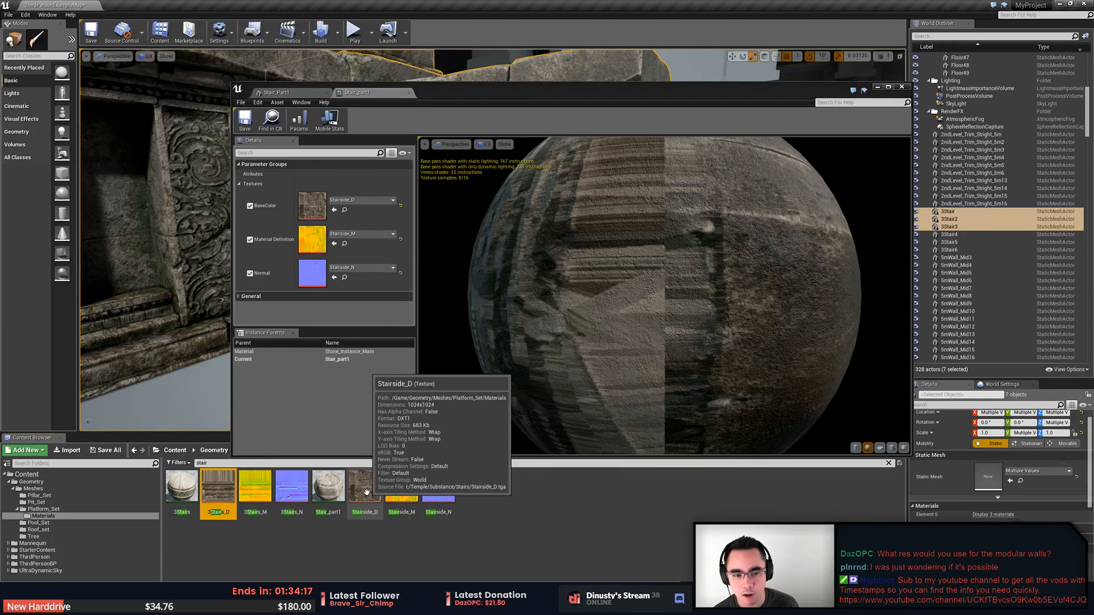
Inspect the material on the preview sphere, close the material editor, and clear the level selection
drag(655, 378, 592, 321)
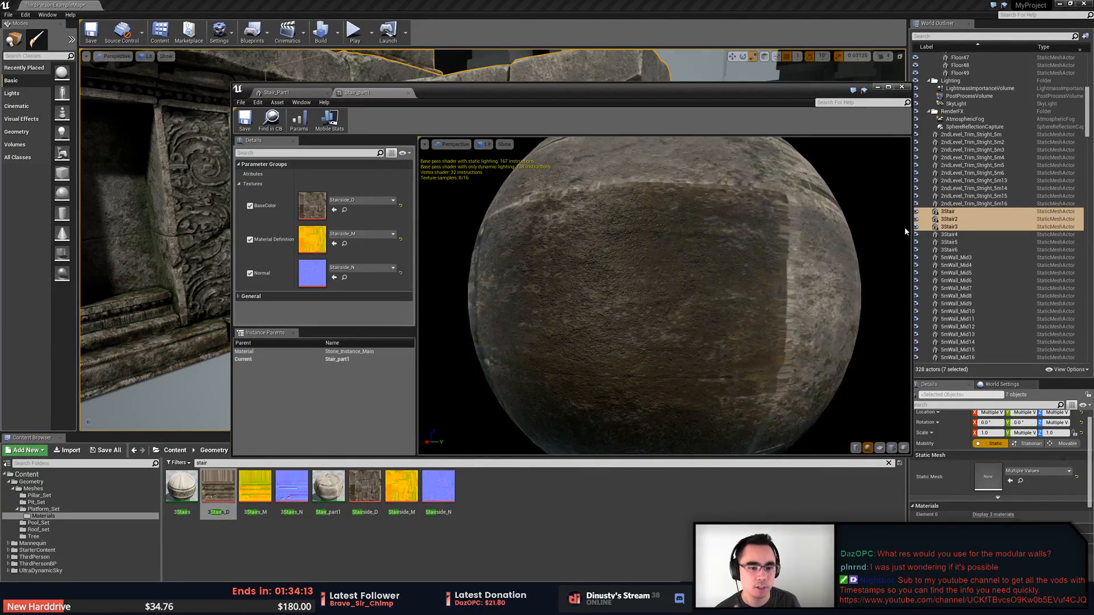
click(901, 90)
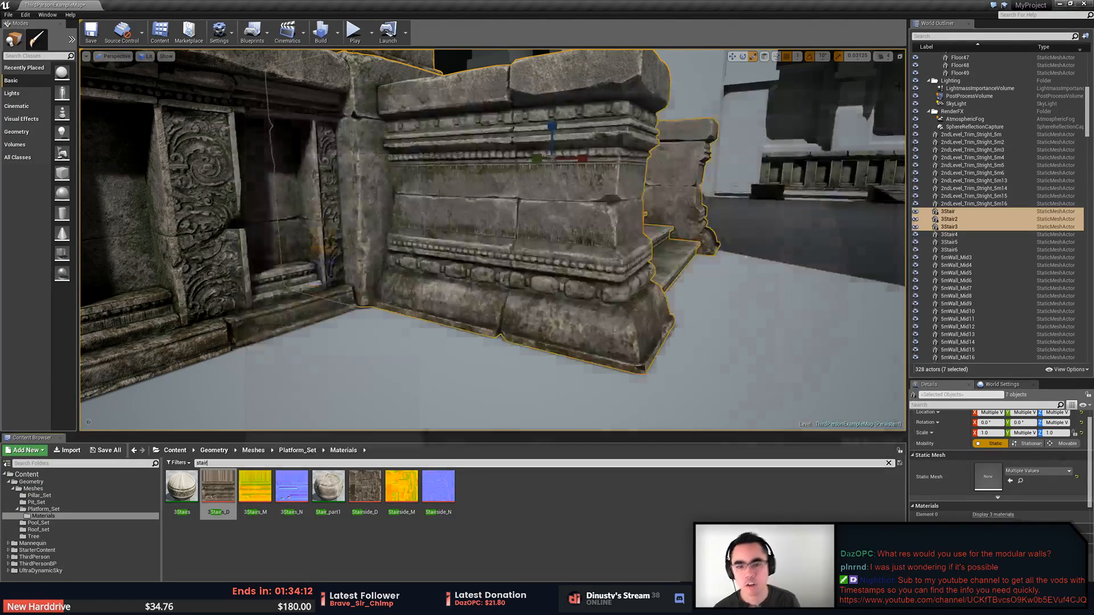
mouse_move(738, 295)
right_down()
mouse_move(713, 284)
mouse_move(712, 309)
mouse_move(701, 307)
mouse_move(725, 310)
right_up()
key(Escape)
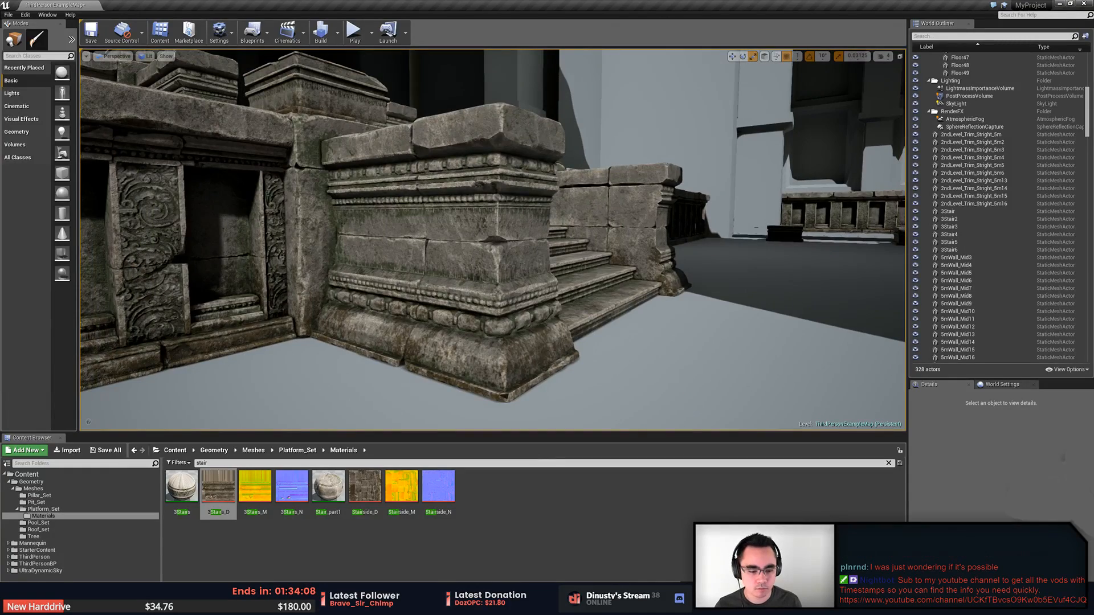
Switch to Substance Designer, bring up the file dialog for opening a package, and pick HexTiles.sbs in the Substance Materials folder
key(alt+Tab)
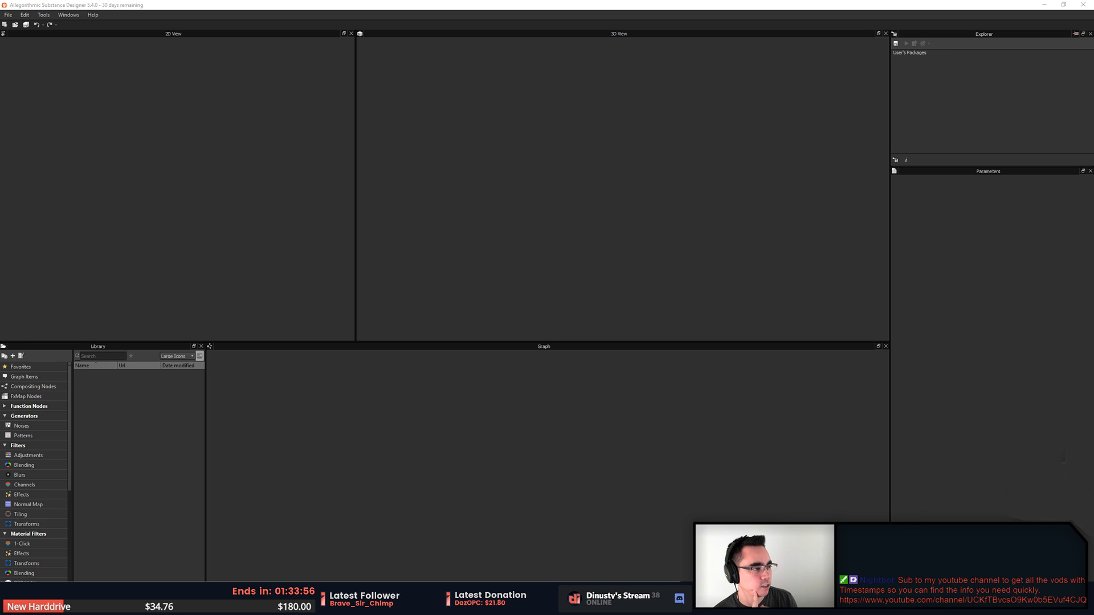
click(8, 14)
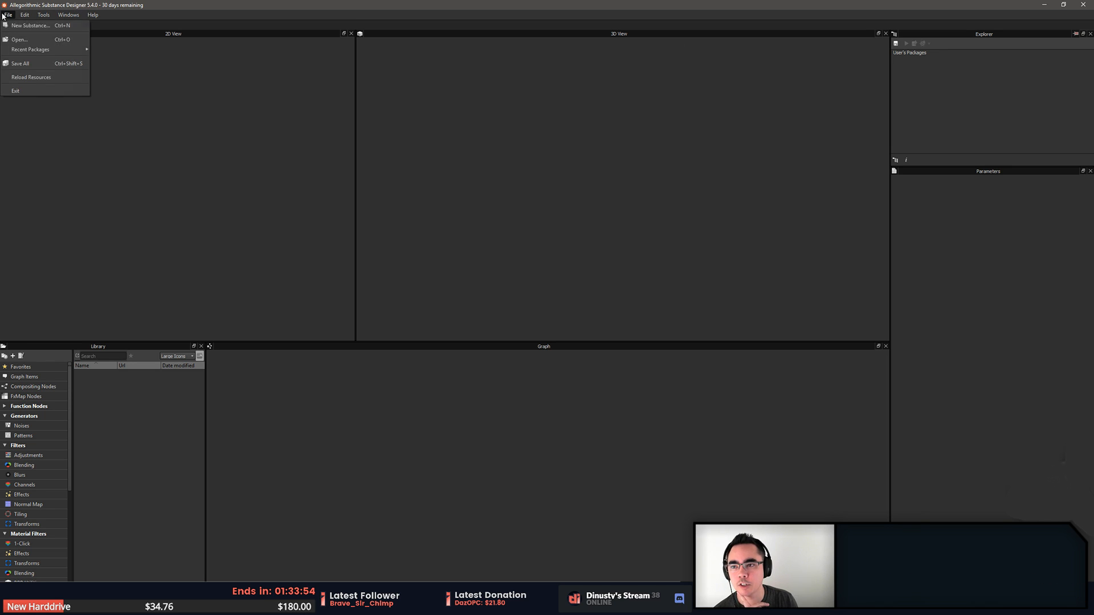
mouse_move(32, 53)
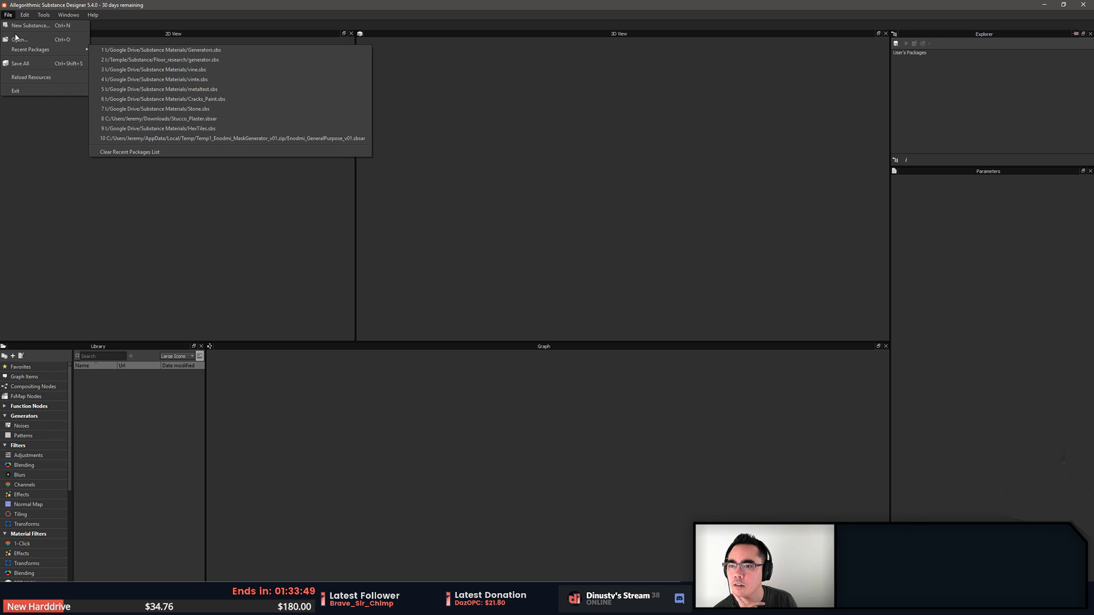
click(20, 39)
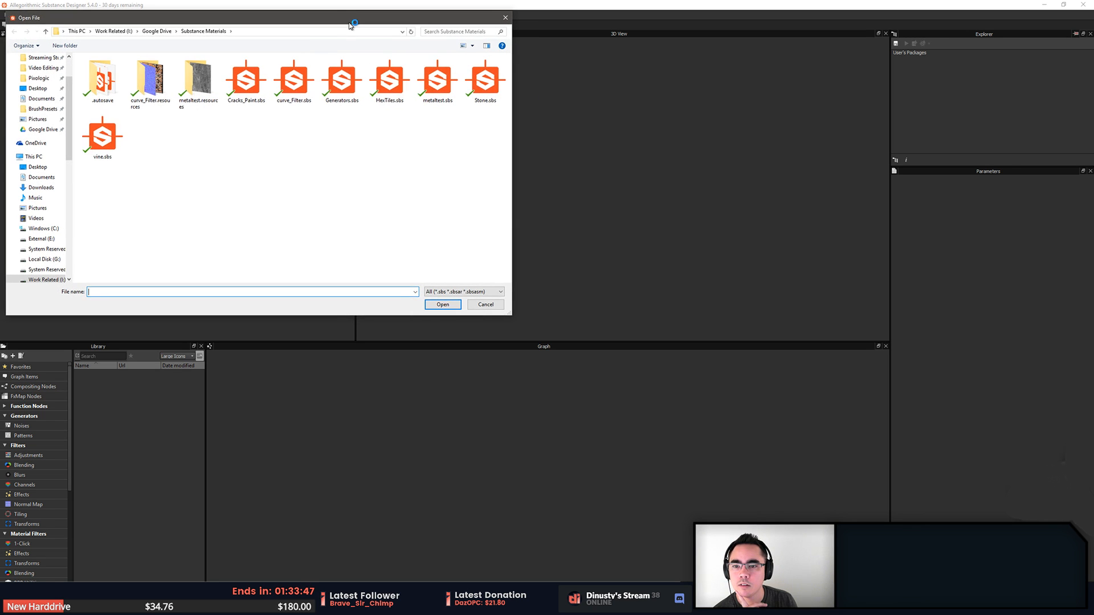
click(377, 106)
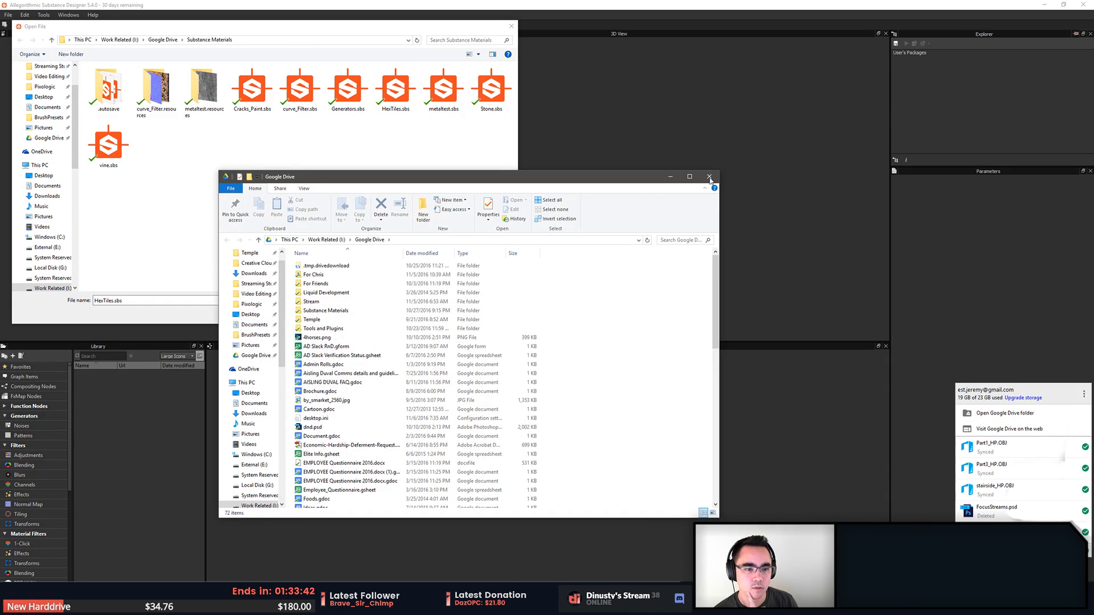
Close the Google Drive folder window, quit the Google Drive sync client, and cancel opening a package
click(710, 178)
click(437, 143)
click(1084, 394)
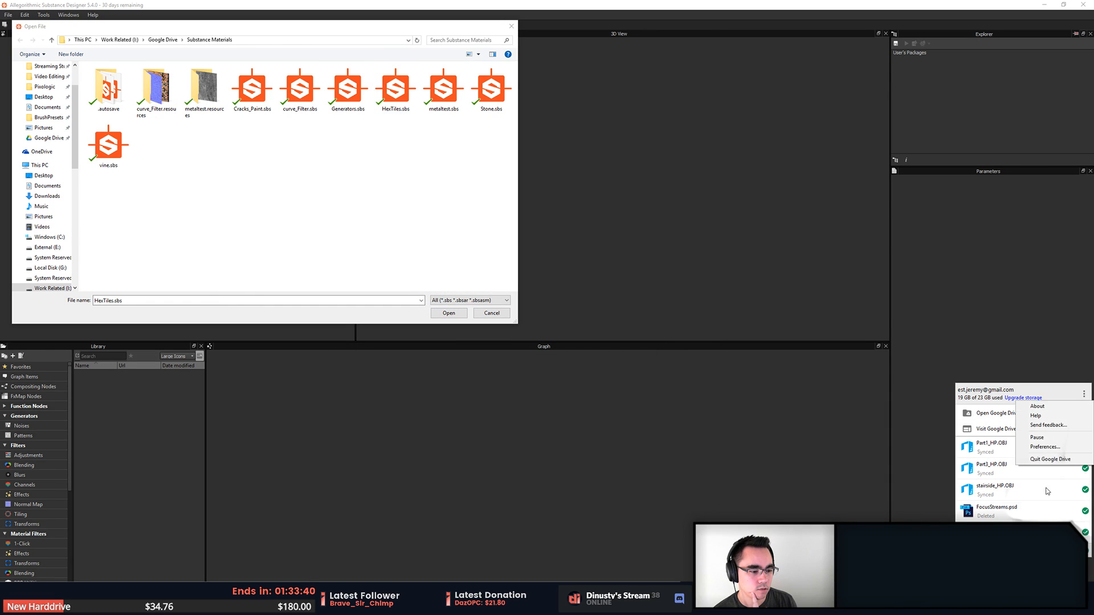
click(1050, 459)
click(490, 313)
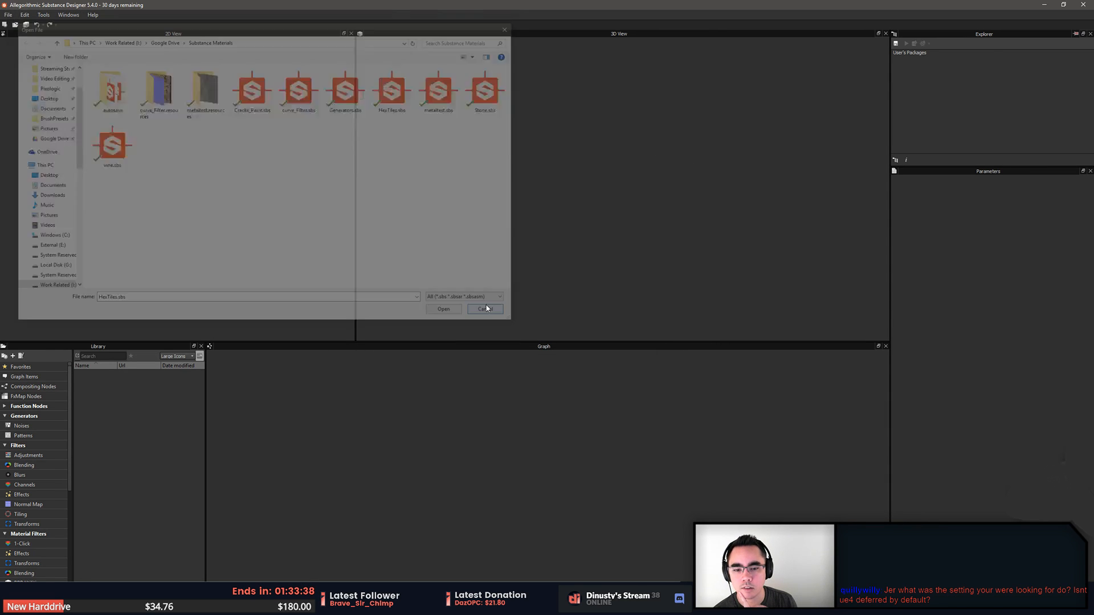
Create a new Physically Based (Metallic/Roughness) graph named Temple Materials with an absolute size of 1024 by 1024 px
click(7, 15)
click(25, 26)
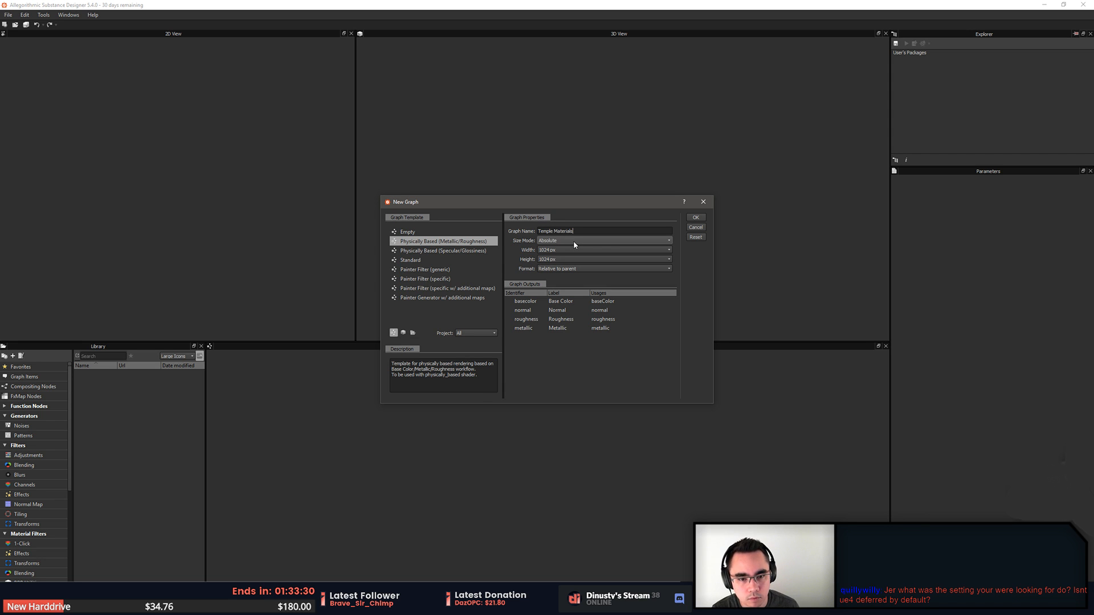
click(695, 217)
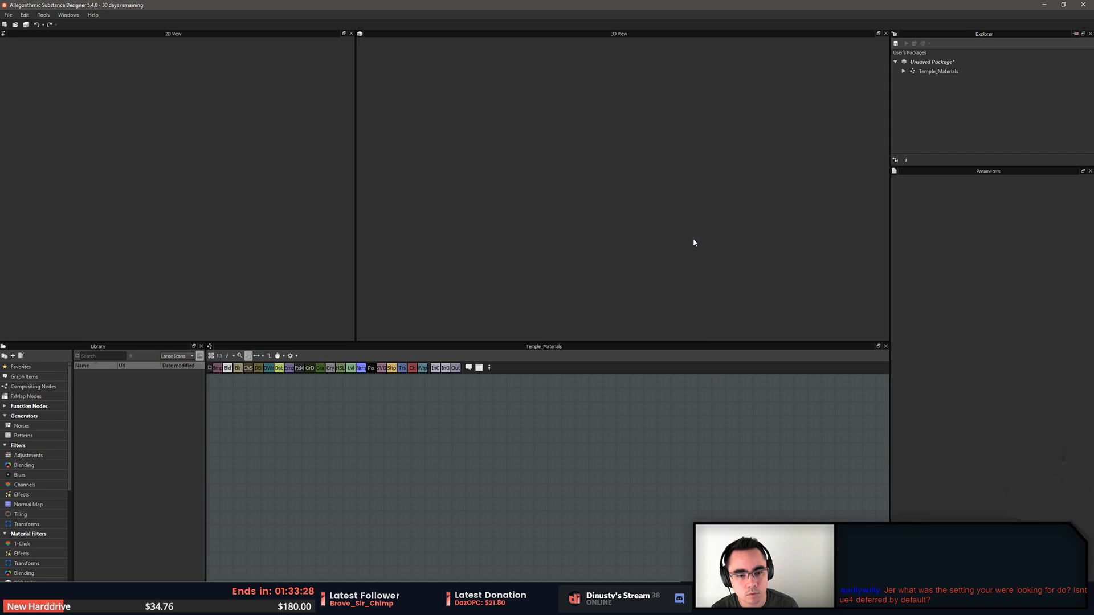
Add a Base Material node to the graph and place it clear of the column of output nodes
key(space)
text(base)
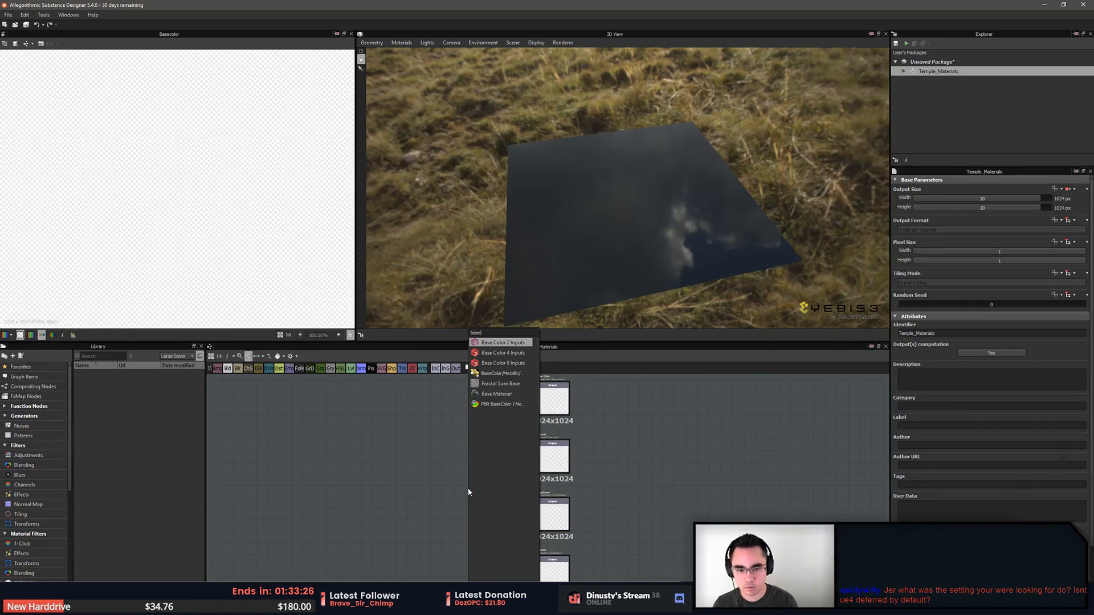
key(Escape)
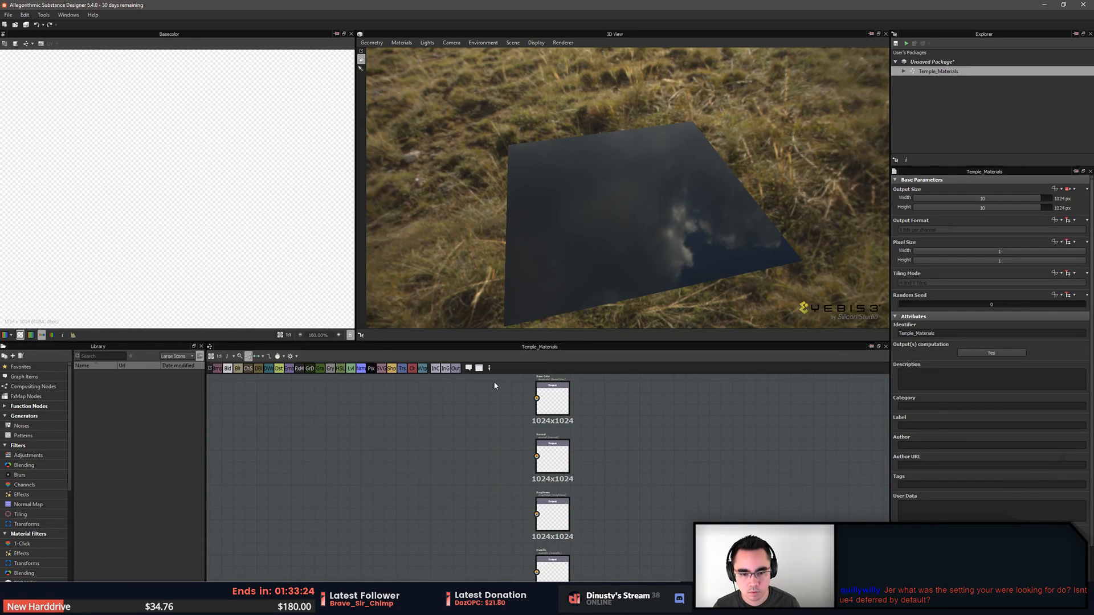
middle_drag(491, 444, 451, 437)
scroll(450, 438, down, 1)
drag(435, 478, 588, 467)
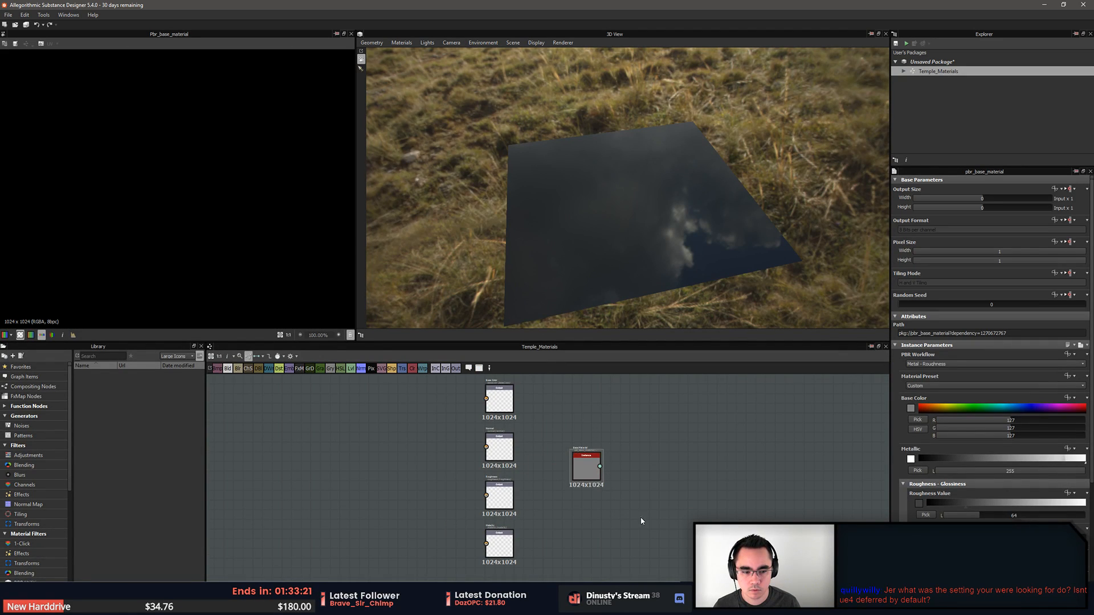
Delete the four default output nodes, keeping the Base Material node
click(586, 467)
drag(550, 383, 469, 575)
key(Delete)
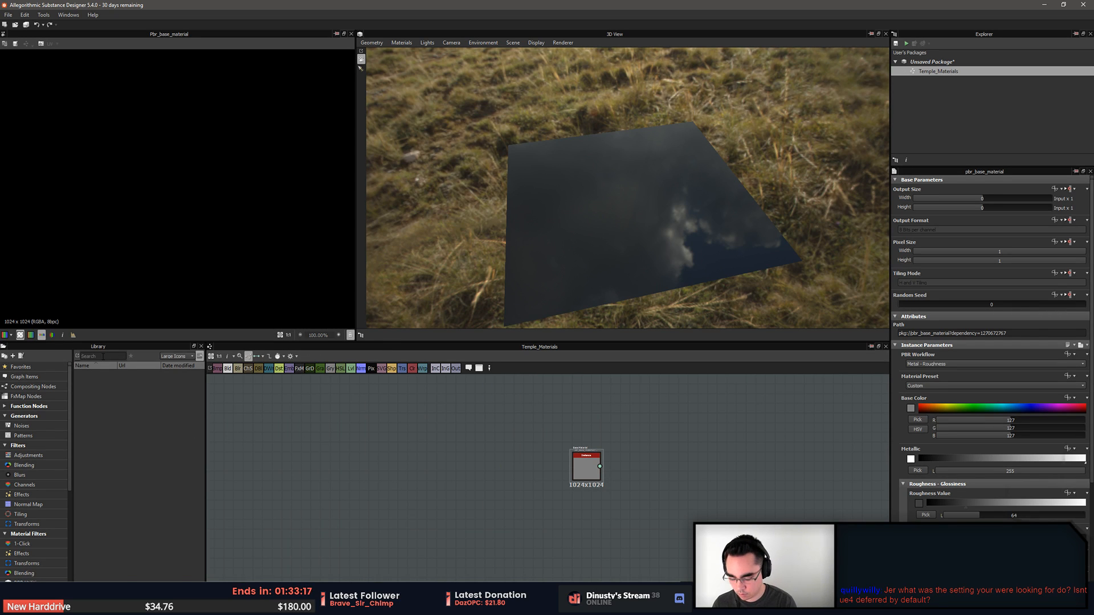
Search the library for "noise", browse the noise generators, and add BnW Spots 3 to the graph
click(103, 356)
text(noise)
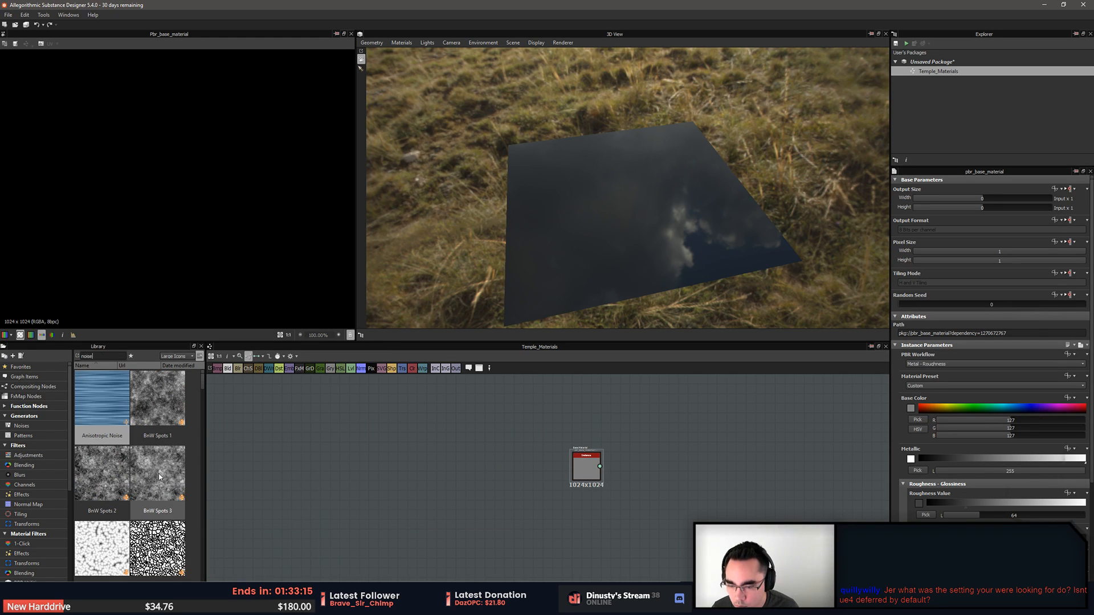
scroll(152, 463, down, 10)
scroll(155, 460, down, 3)
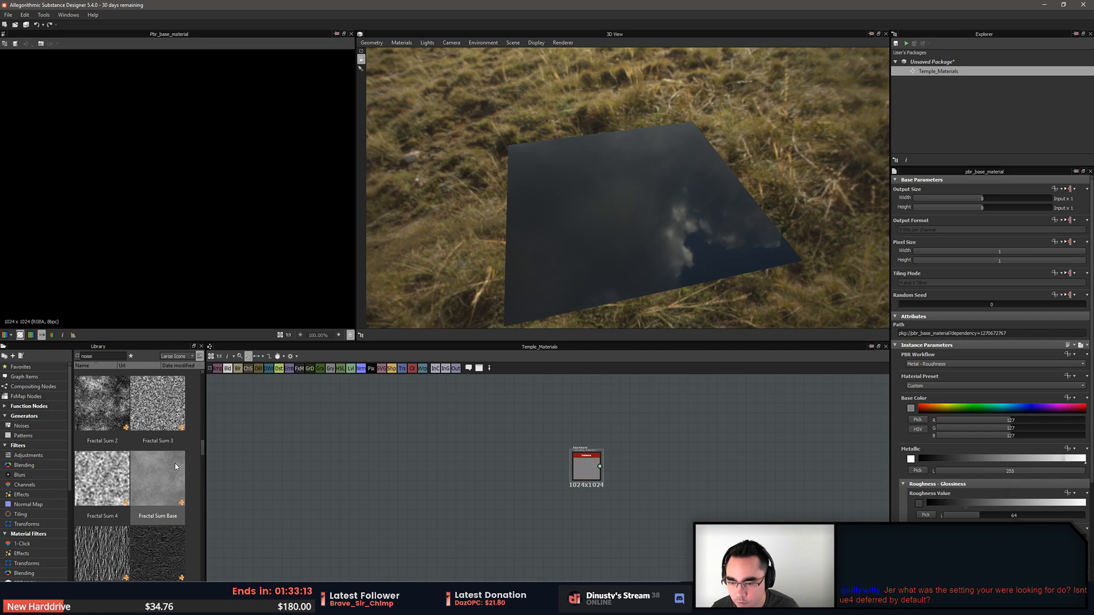
drag(202, 448, 202, 451)
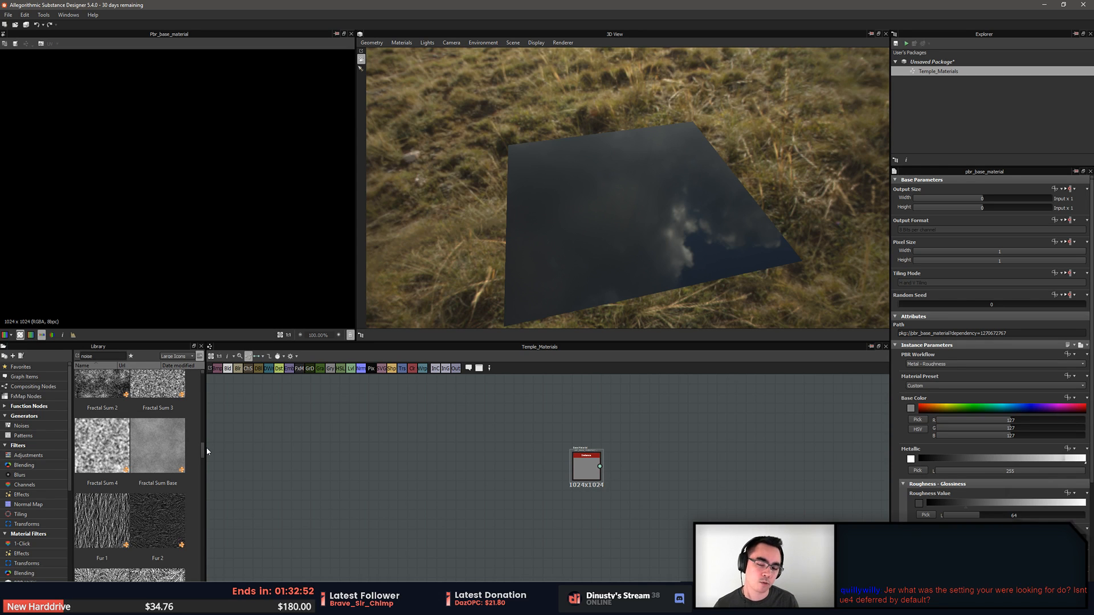
mouse_move(203, 452)
mouse_down()
mouse_move(203, 507)
mouse_move(205, 460)
mouse_up()
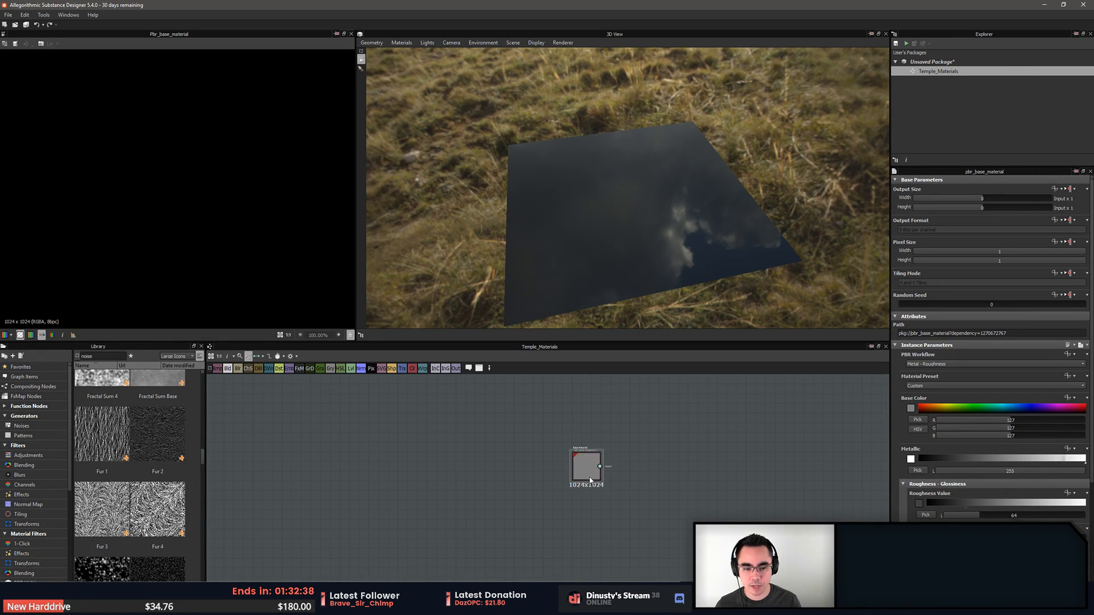
drag(203, 456, 207, 440)
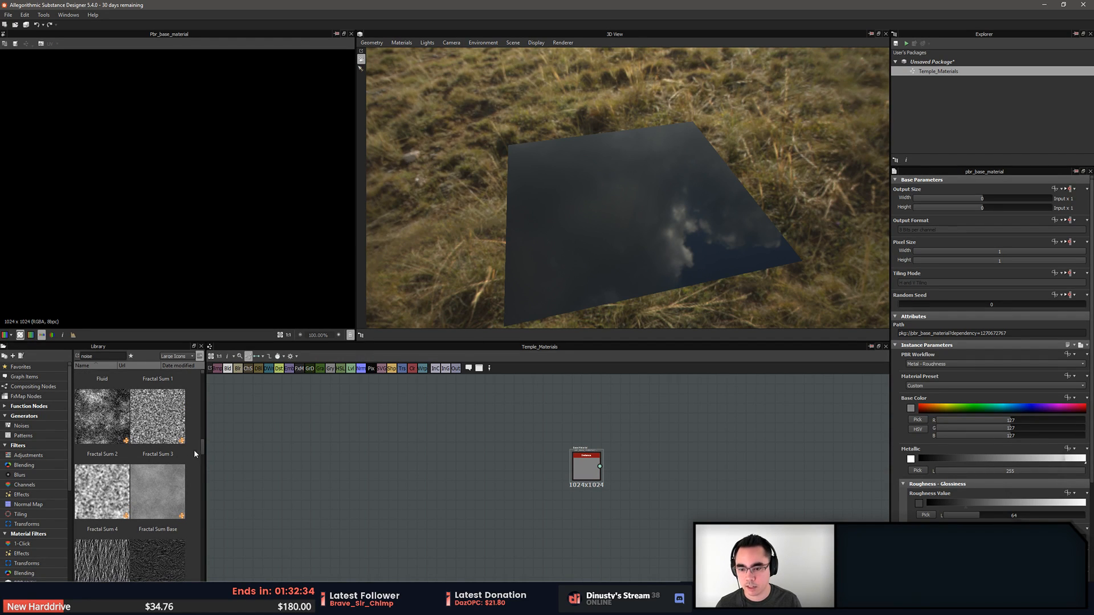
drag(203, 452, 193, 390)
drag(157, 444, 399, 476)
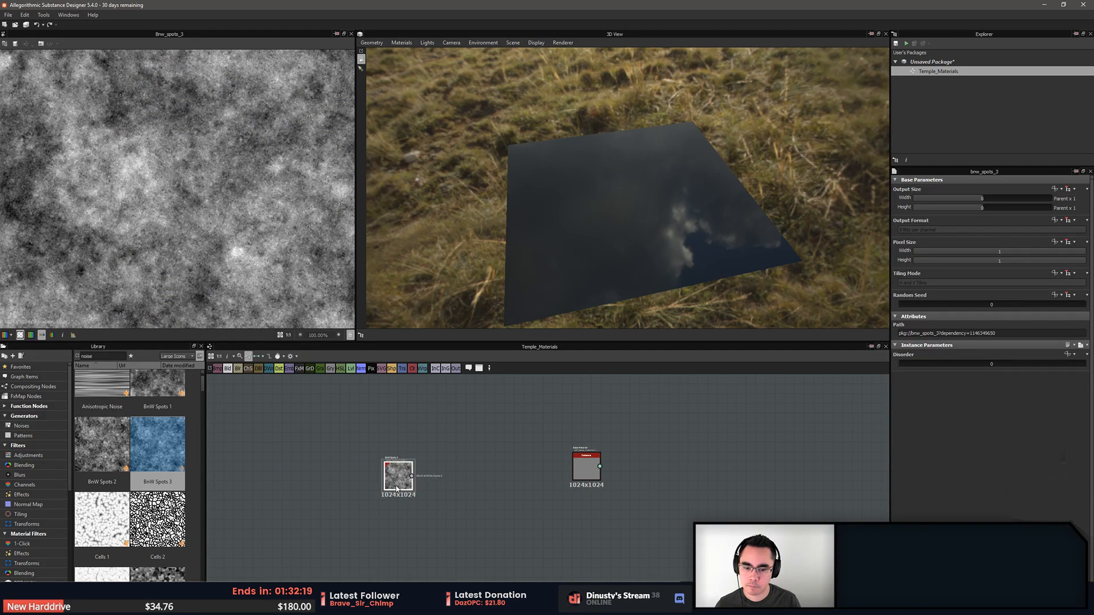
Add a Normal node fed by BnW Spots 3 and place it between the noise and Base Material nodes
key(space)
text(norm)
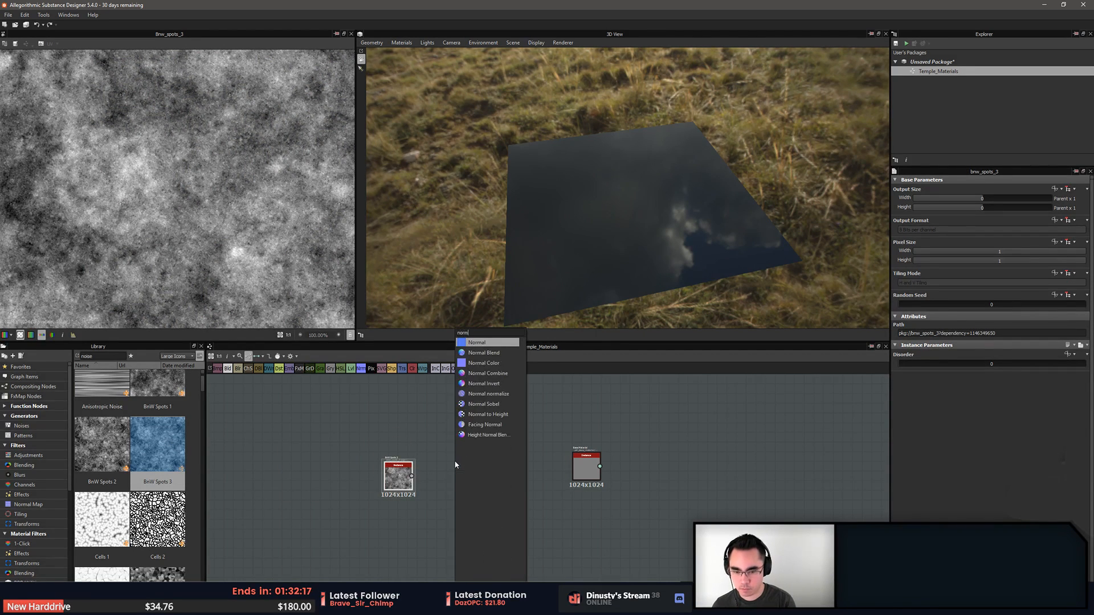
key(Return)
drag(450, 476, 512, 485)
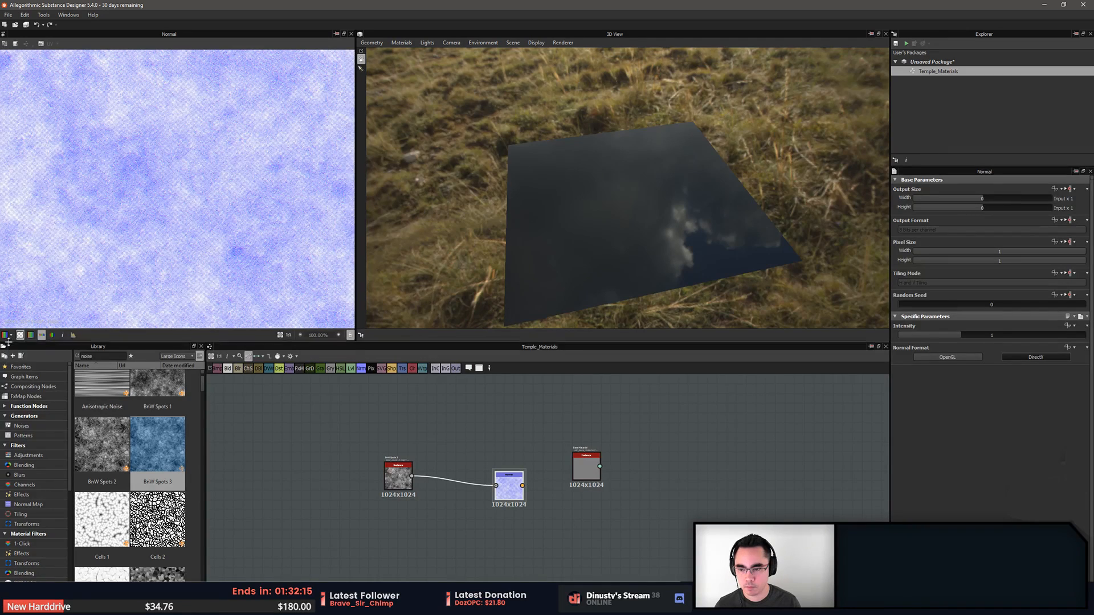
Make the Temple_Materials graph's output format absolute and set it to 16 Bits per Channel
click(595, 466)
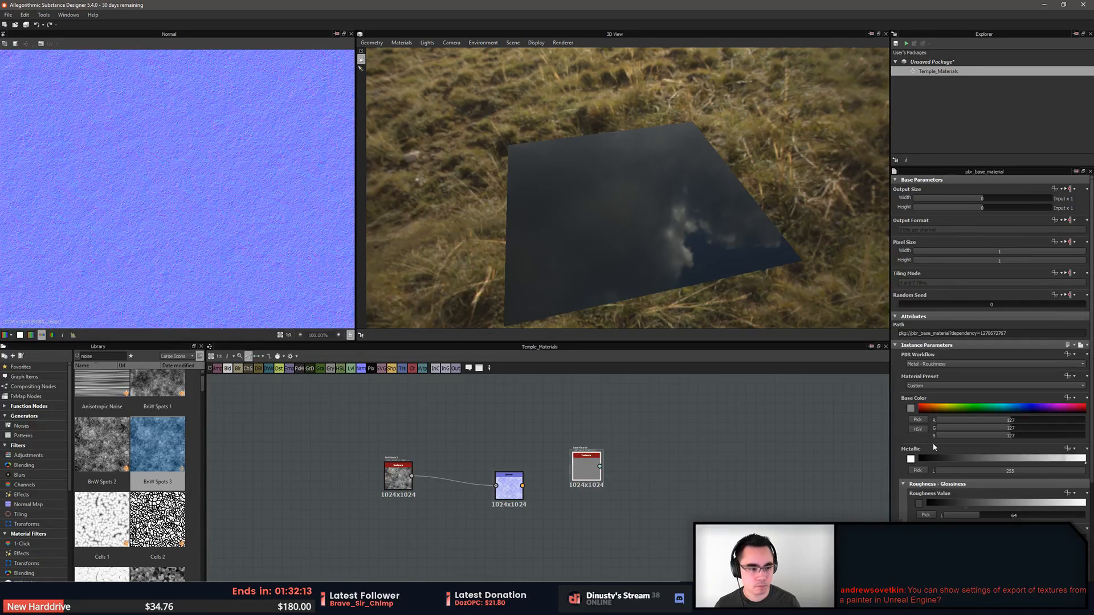
scroll(1014, 432, down, 3)
click(702, 466)
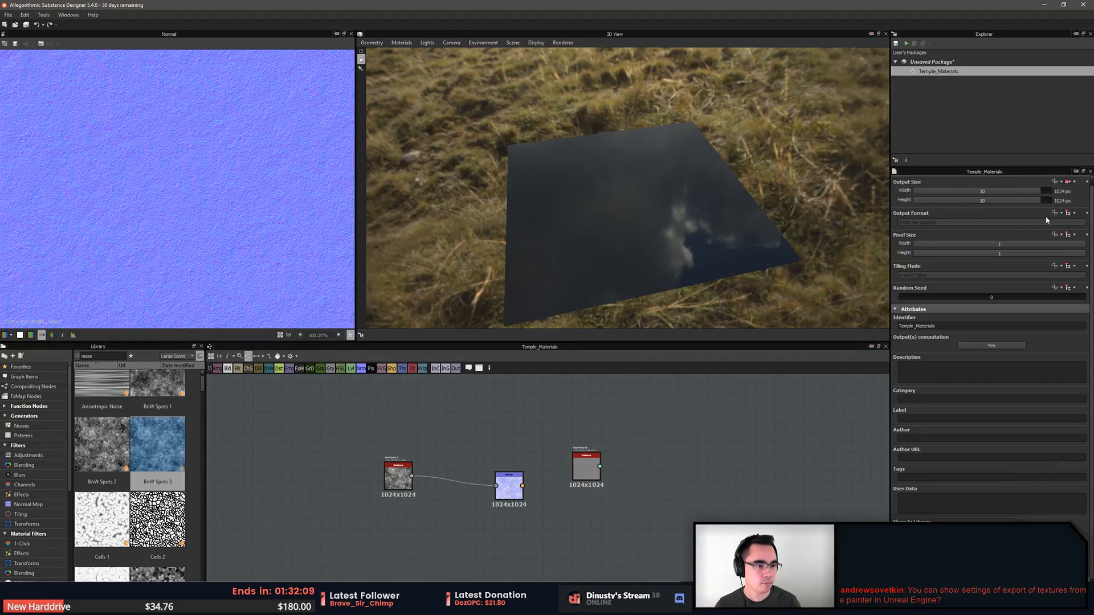
click(1074, 236)
click(1073, 235)
click(1068, 213)
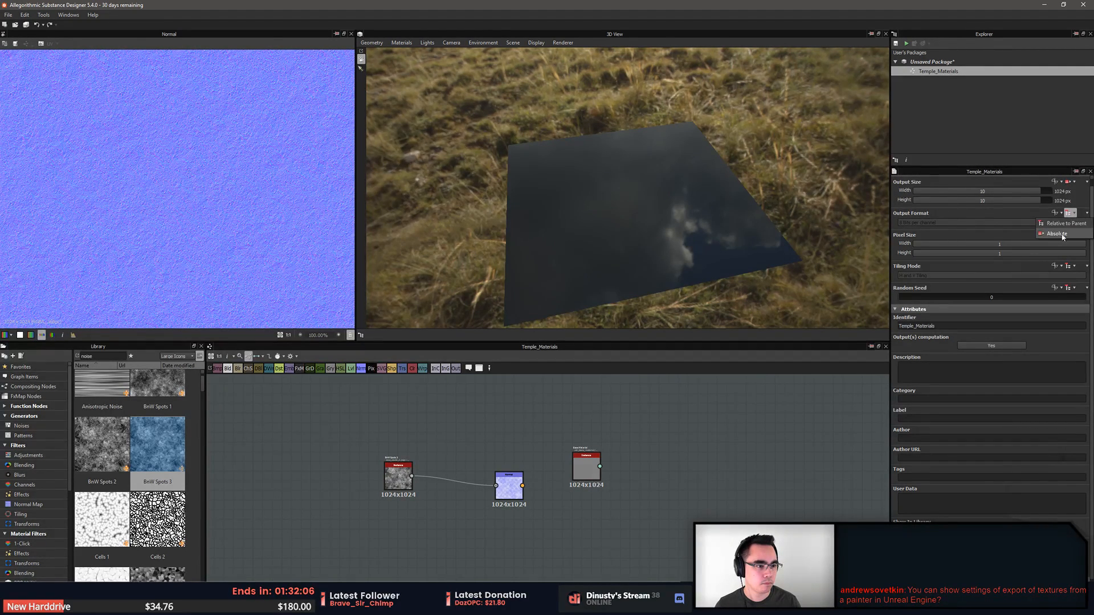
click(1061, 234)
click(1042, 222)
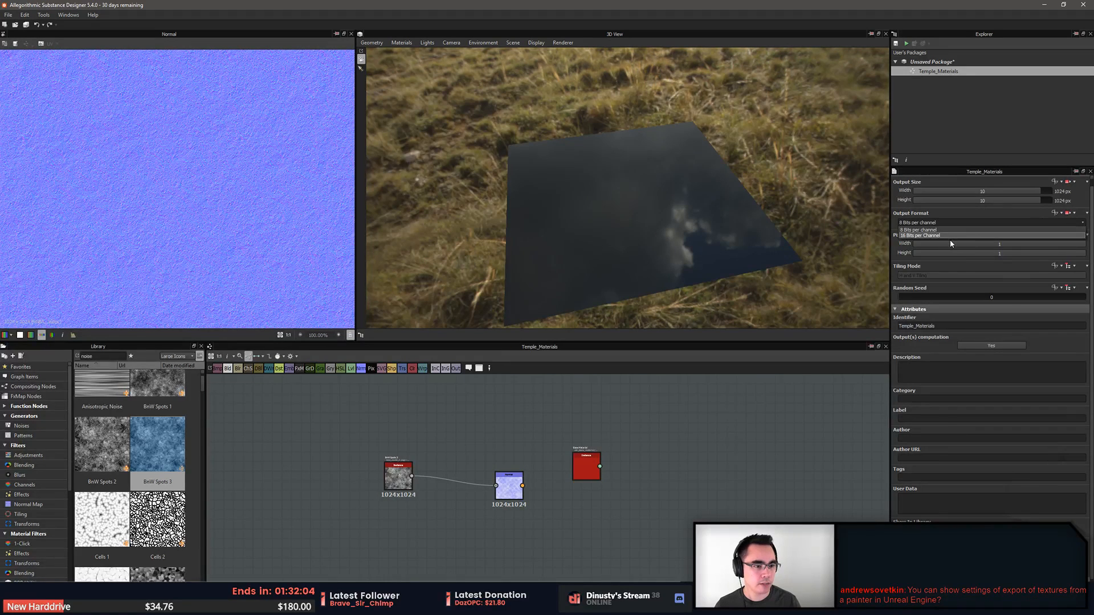
click(1022, 218)
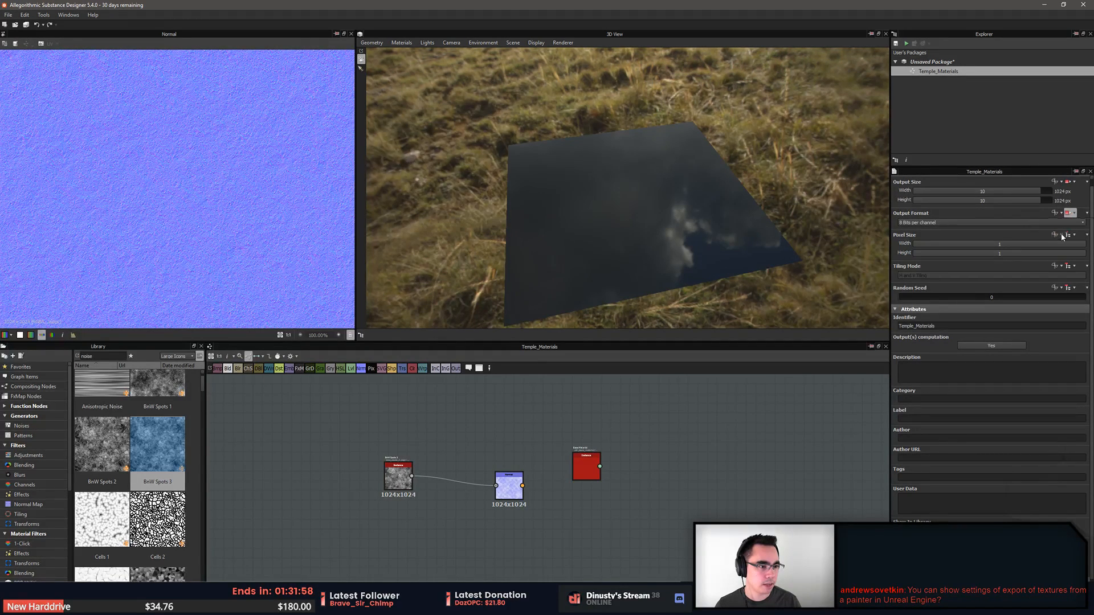
click(972, 223)
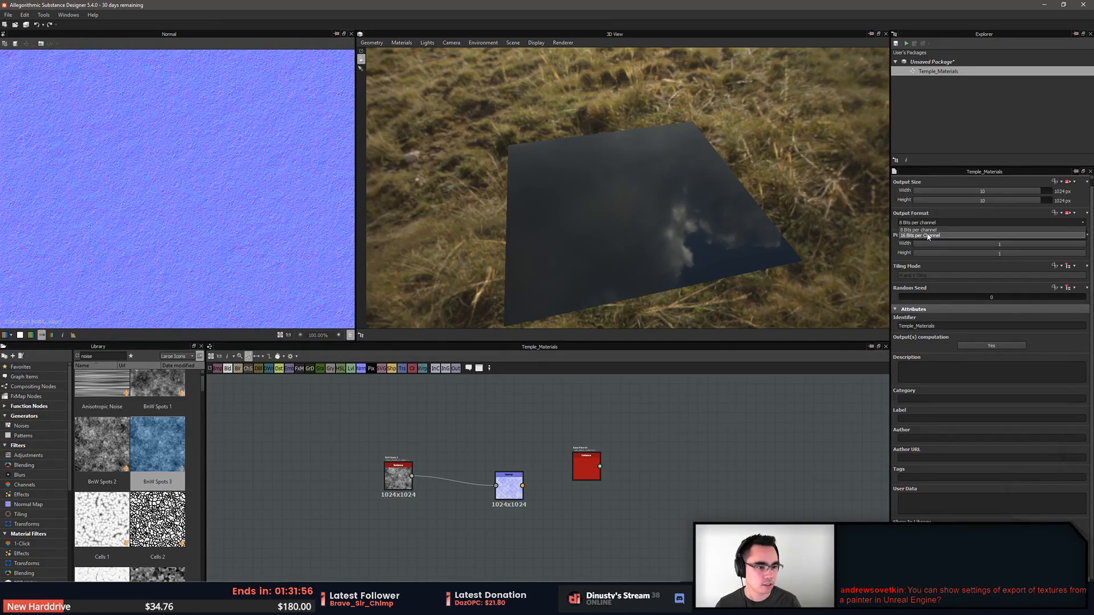
click(928, 235)
scroll(669, 415, up, 3)
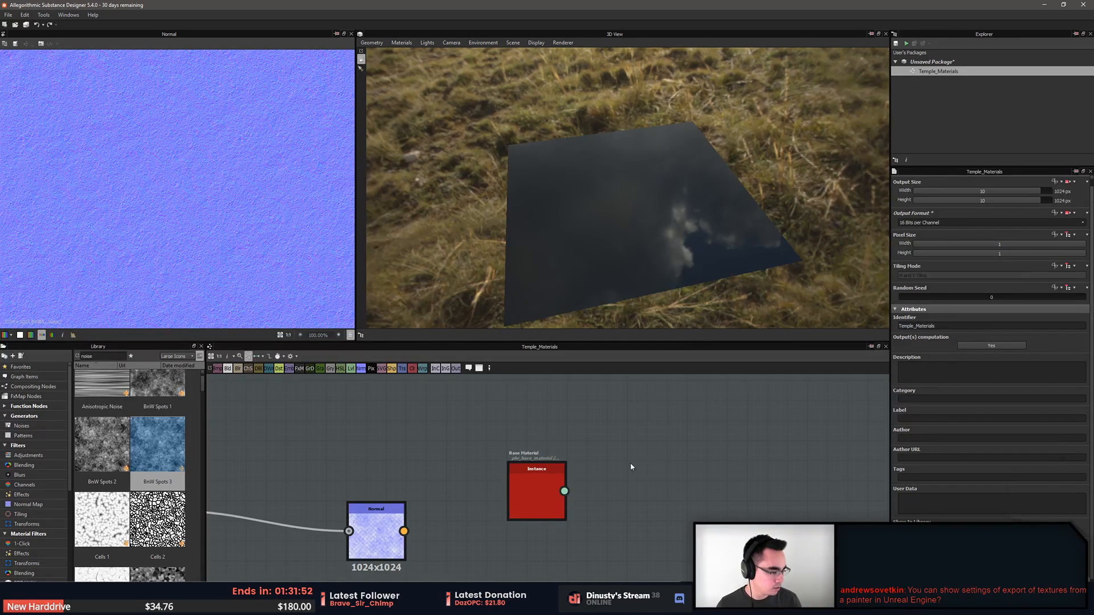
middle_drag(611, 484, 642, 474)
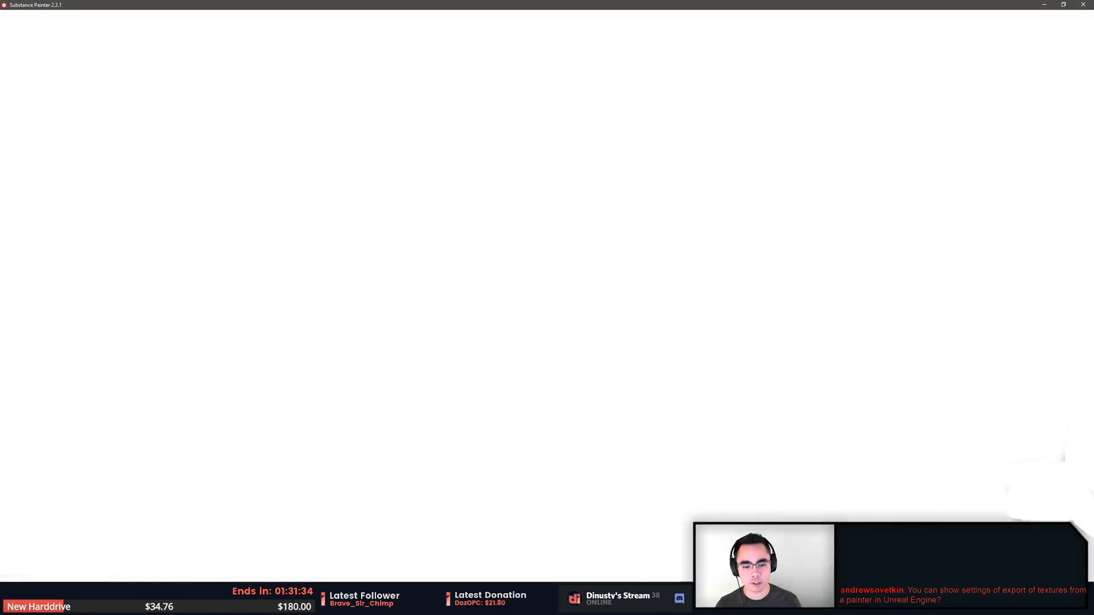
Switch to Substance Painter, dismiss the startup dialog, and open the recent project stair_side.spp
key(Escape)
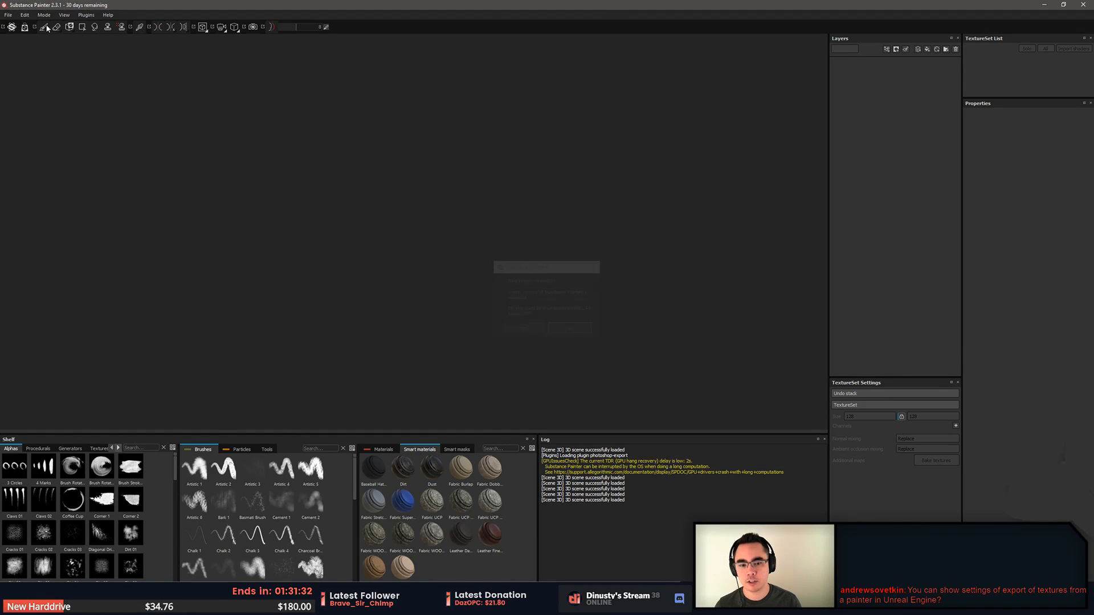
click(9, 14)
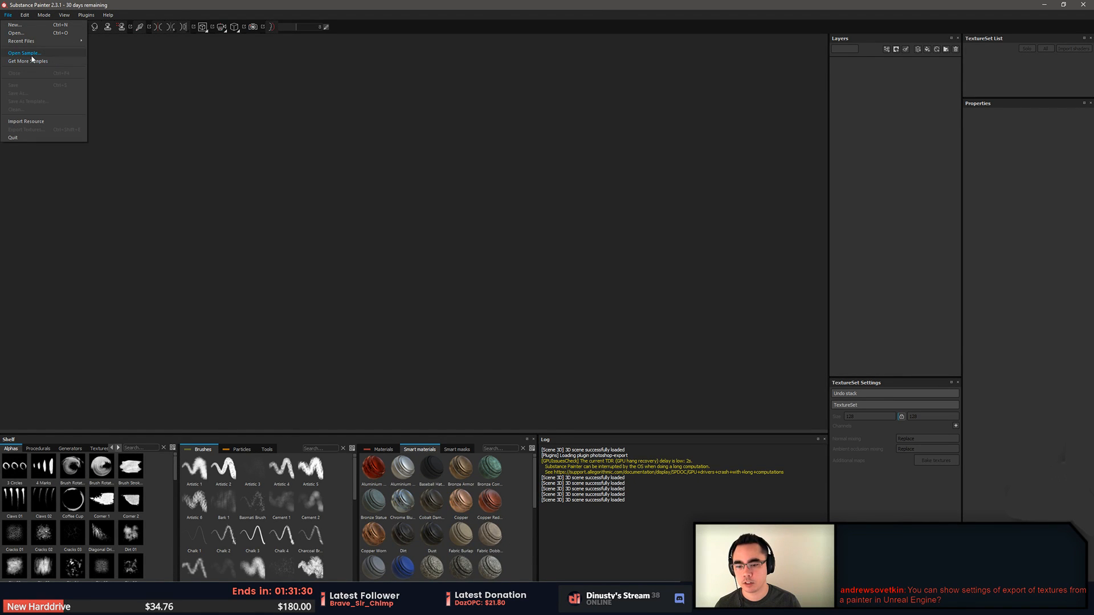
mouse_move(41, 42)
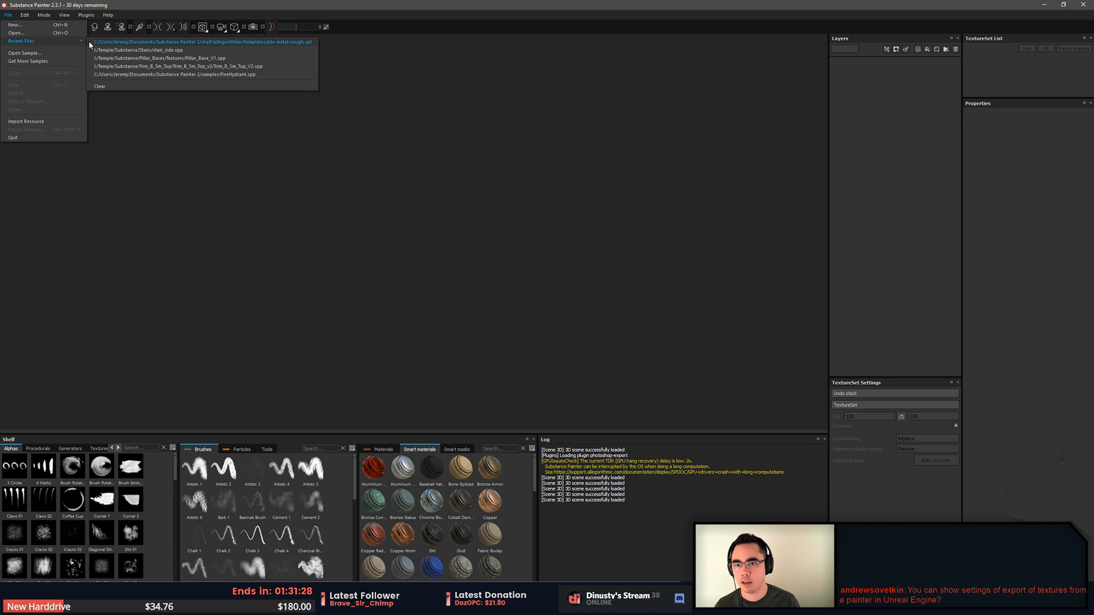
click(142, 60)
click(8, 15)
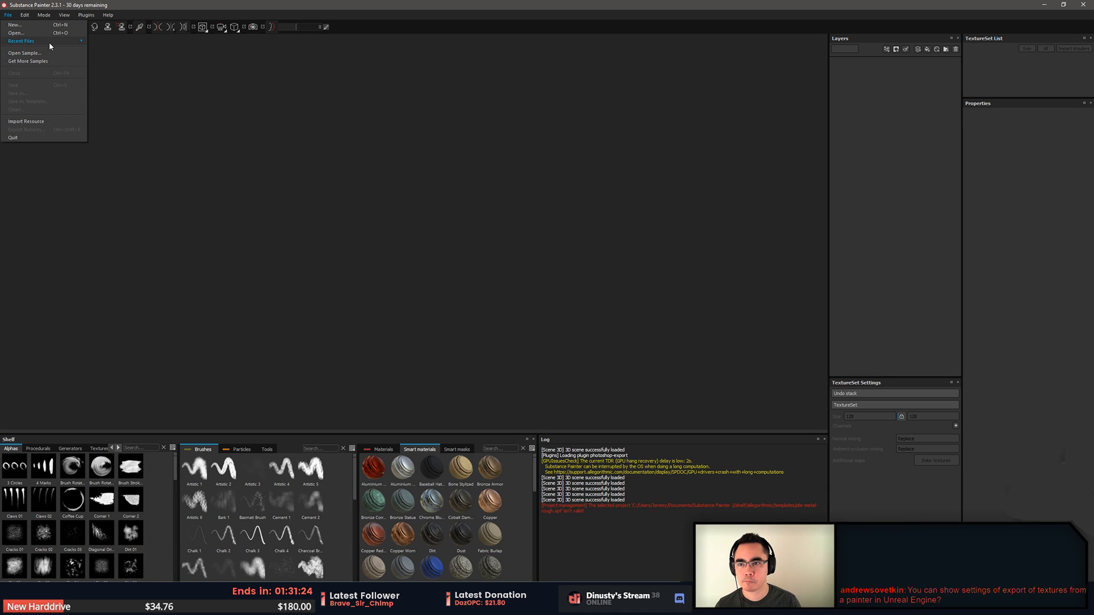
mouse_move(49, 42)
click(136, 60)
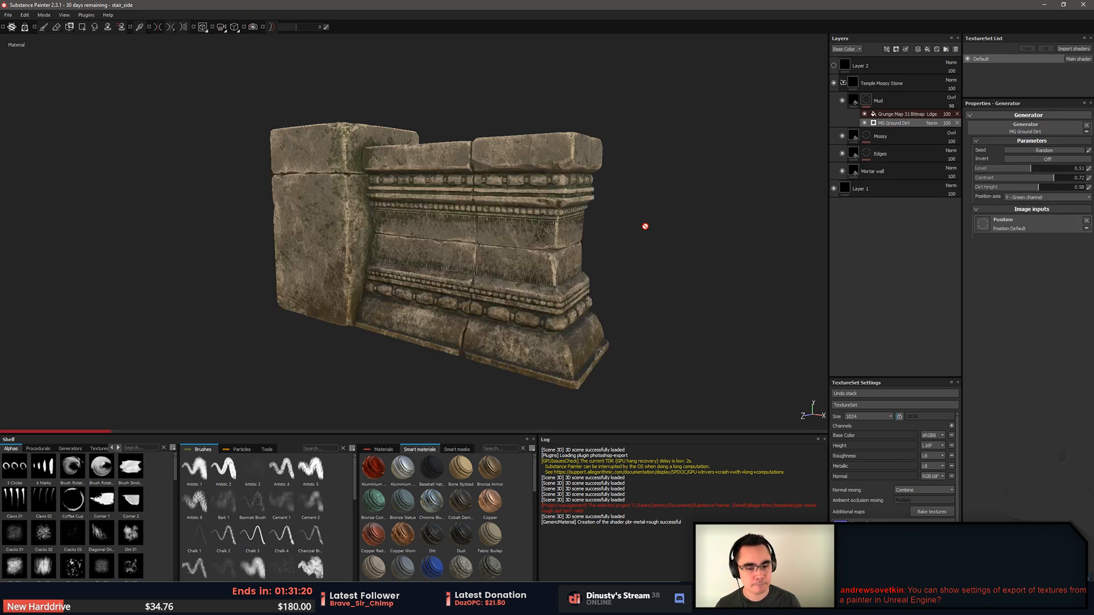
alt+drag(671, 264, 604, 302)
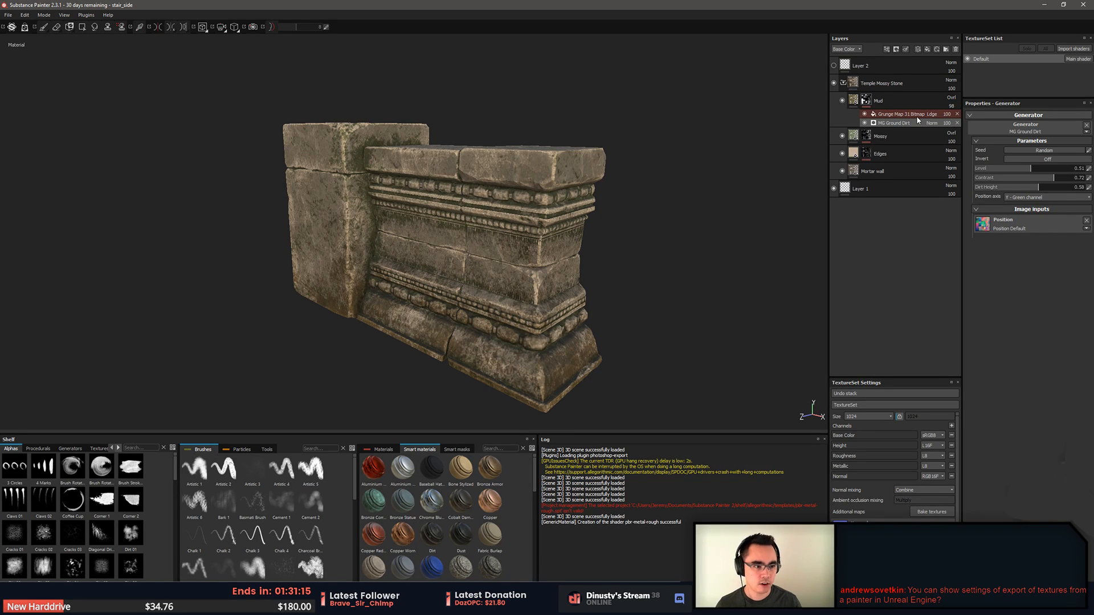
Compare the stair side with the Mud, Edges, and Mortar wall layers hidden and shown, and inspect the stone surface
click(842, 101)
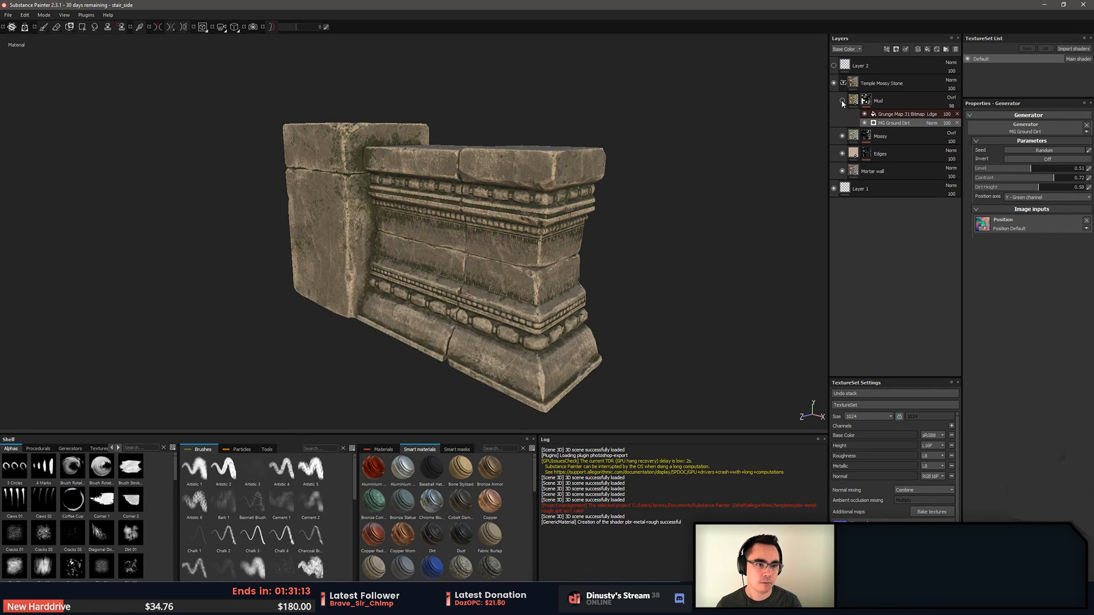
click(842, 101)
click(843, 155)
click(843, 155)
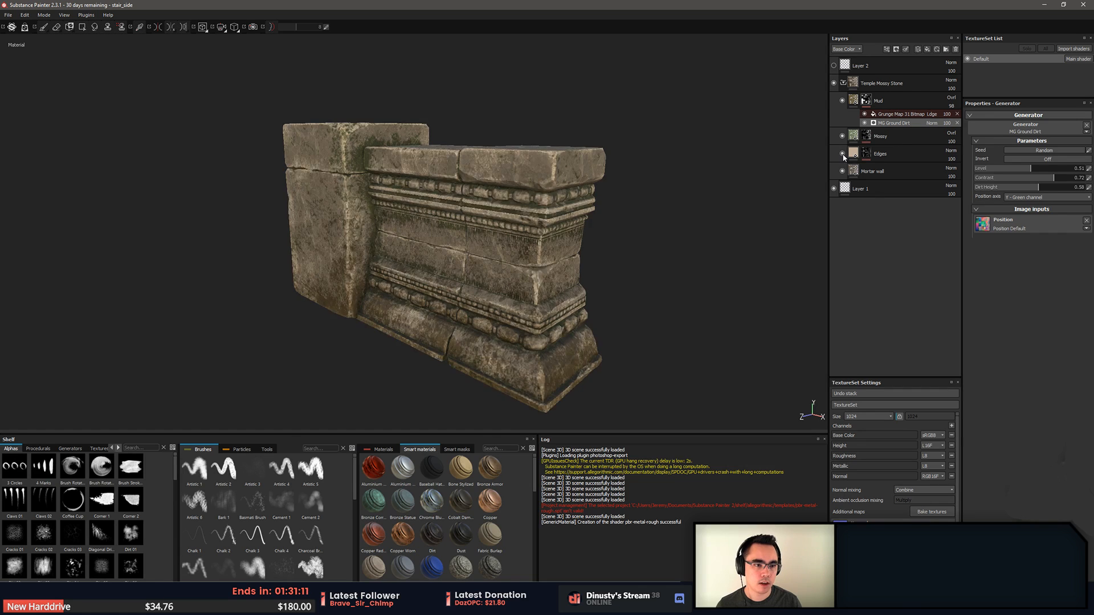
click(843, 155)
click(843, 155)
click(842, 155)
click(842, 155)
click(842, 172)
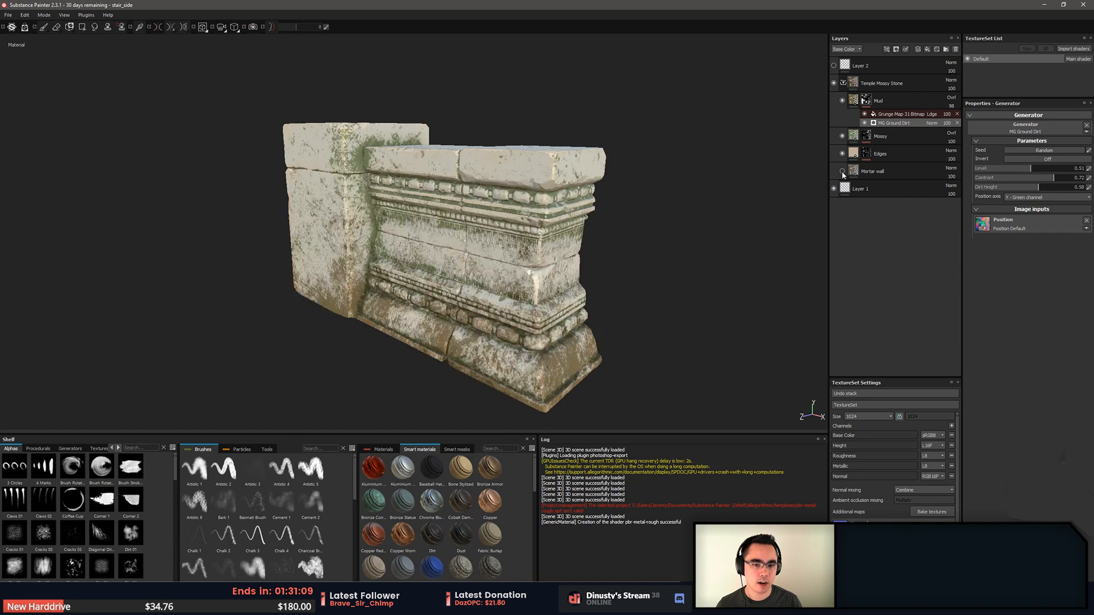
click(842, 172)
click(842, 173)
click(842, 172)
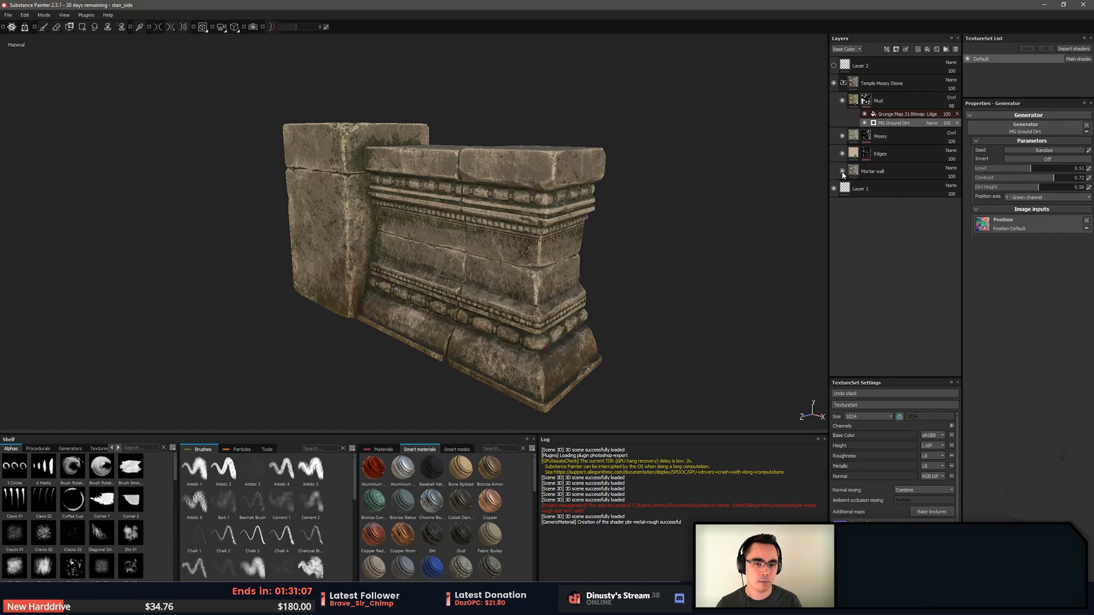
alt+drag(530, 126, 571, 162)
alt+drag(505, 208, 554, 185)
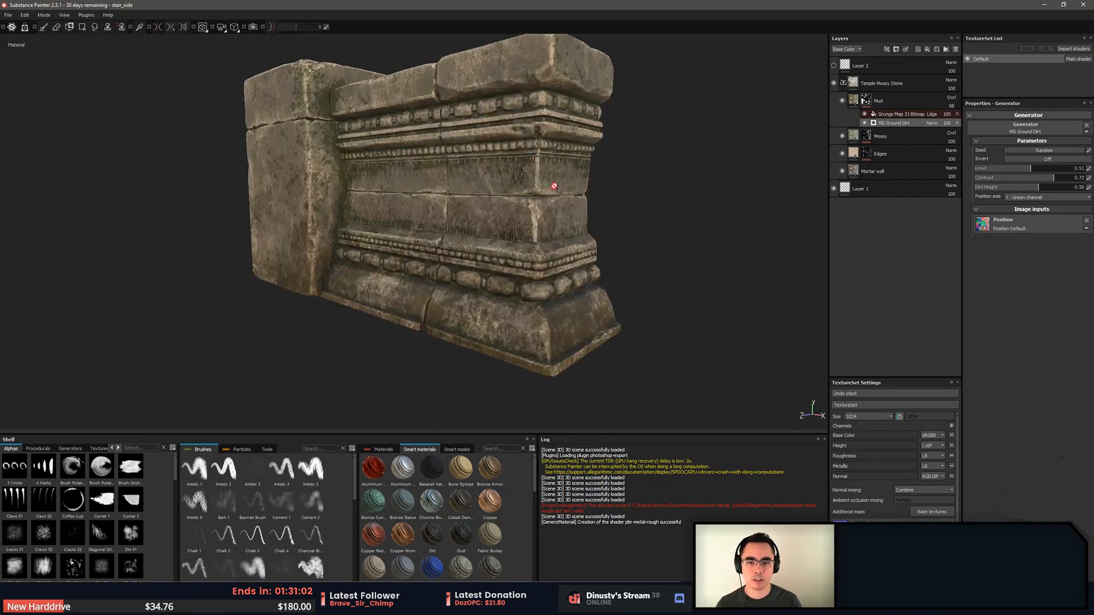
Open the texture export settings and choose the Unreal Engine 4 (Packed) configuration for the stair side textures
click(8, 15)
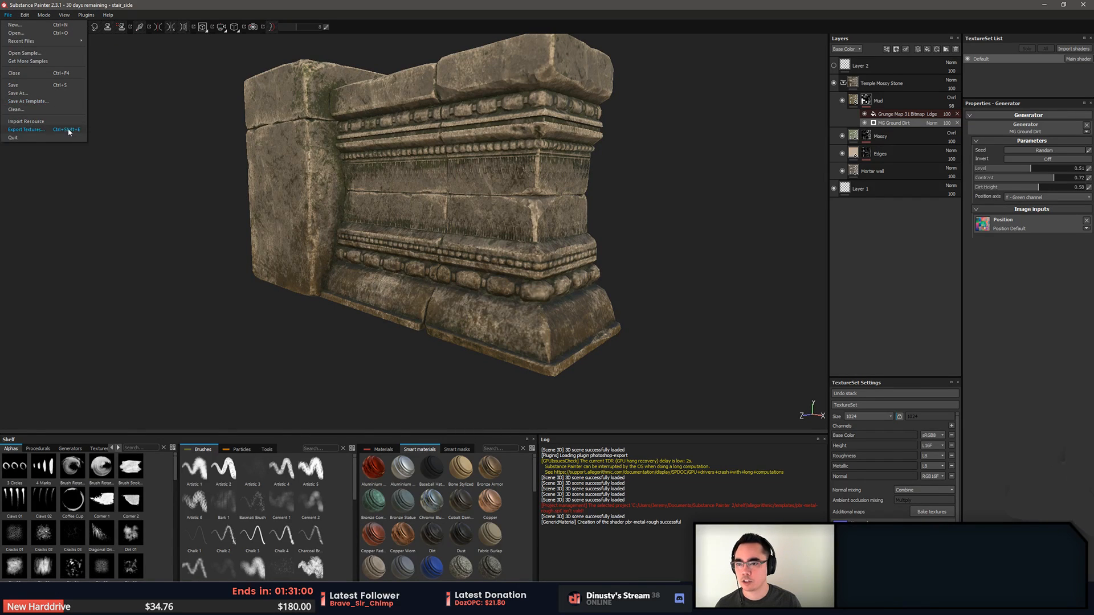
click(188, 139)
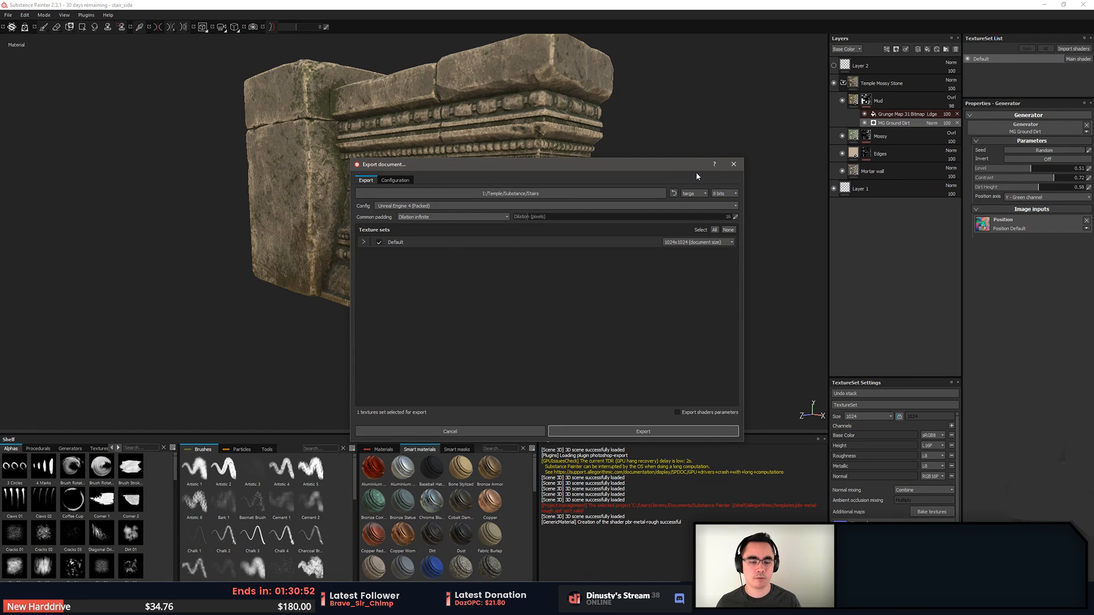
click(442, 206)
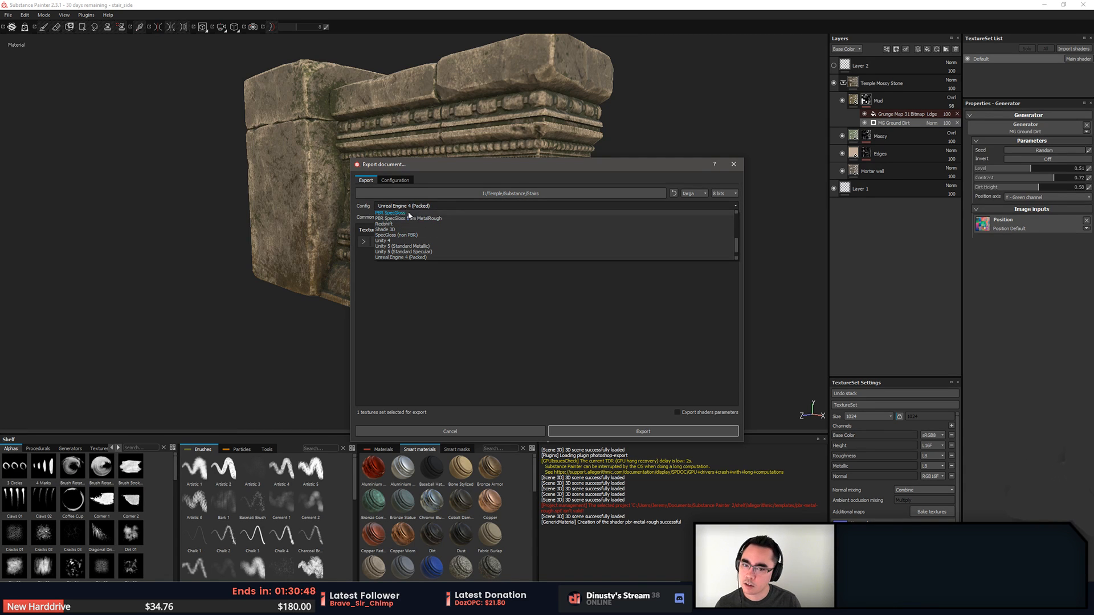
scroll(406, 257, down, 1)
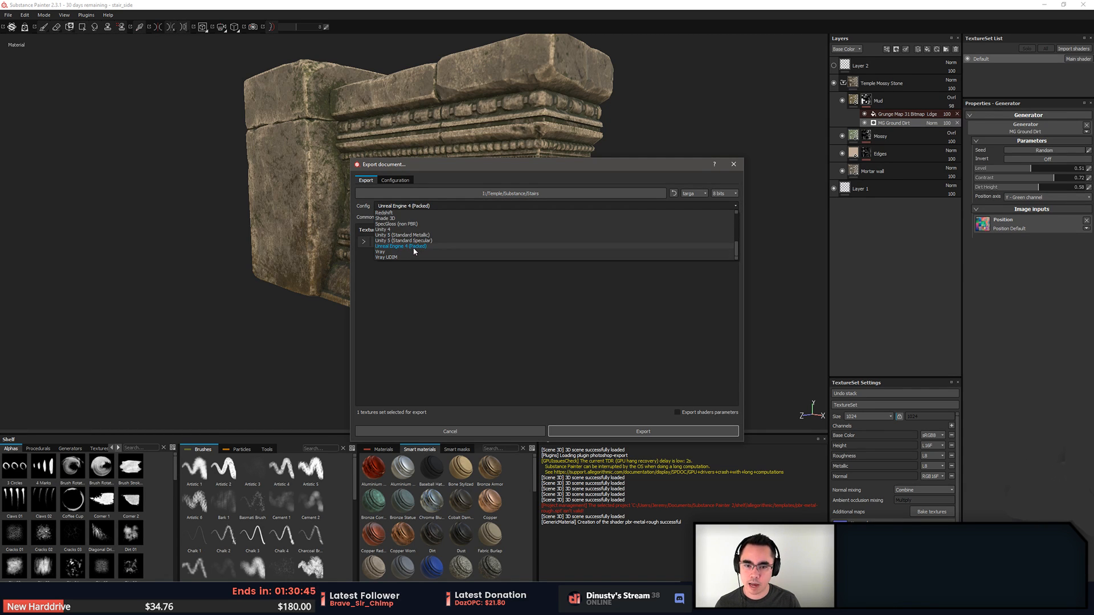
click(413, 249)
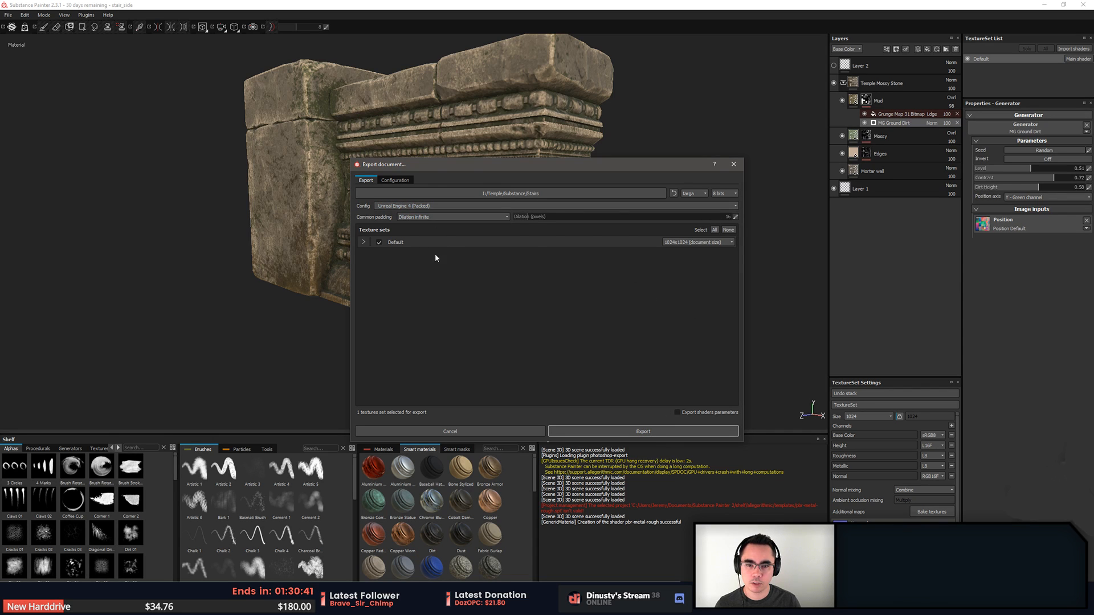
Set the export destination to the Temple/Substance folder and export the stair side texture set
click(647, 192)
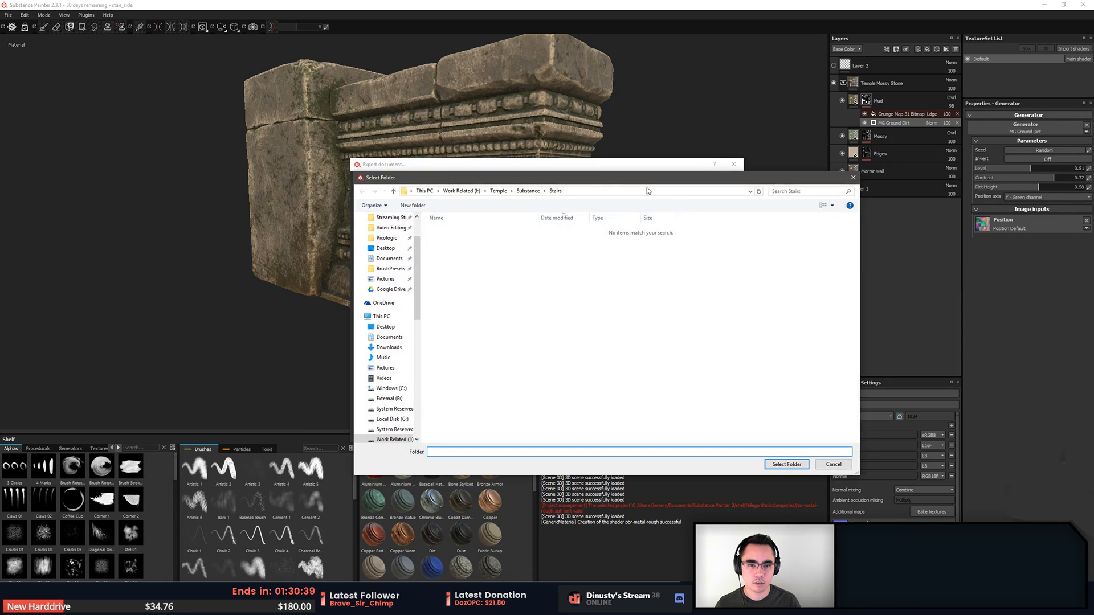
click(529, 191)
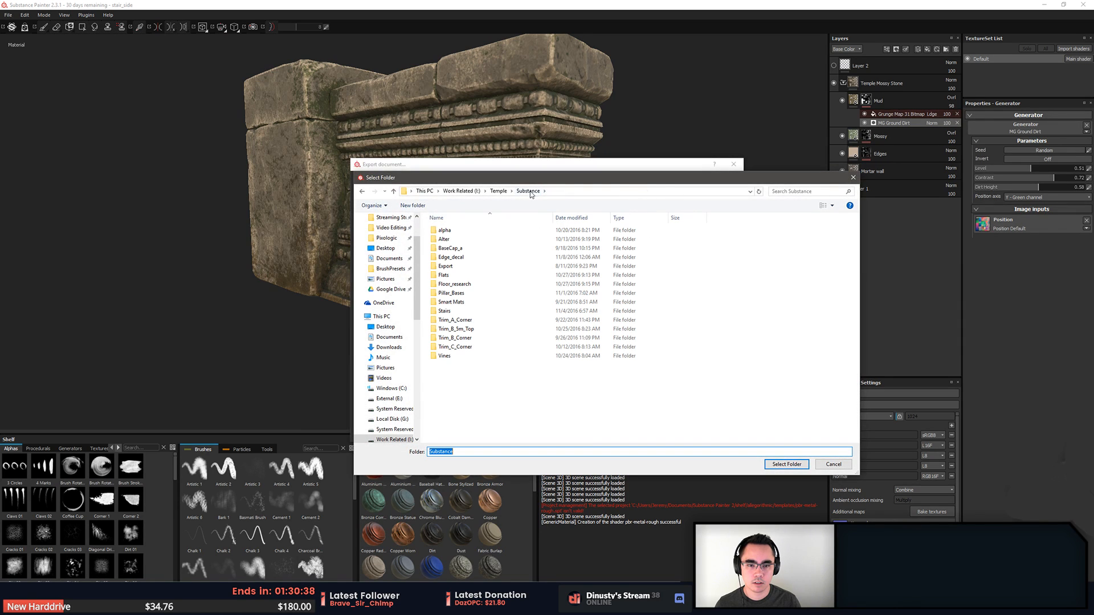
click(786, 464)
click(641, 432)
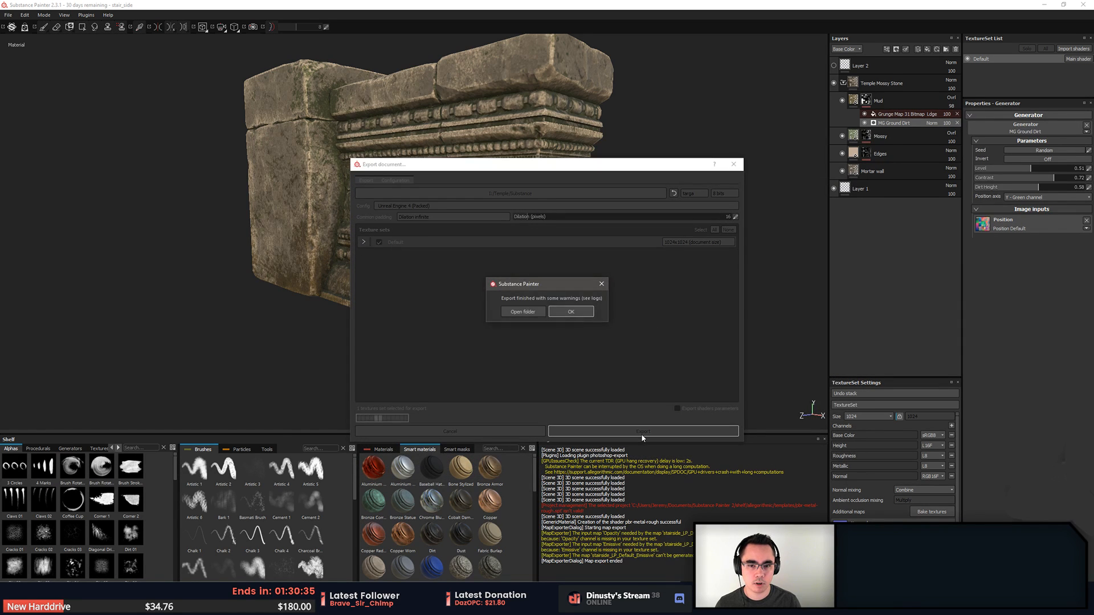
Open the export folder and examine the exported BaseColor, Normal, and OcclusionRoughnessMetallic TGA files
click(522, 311)
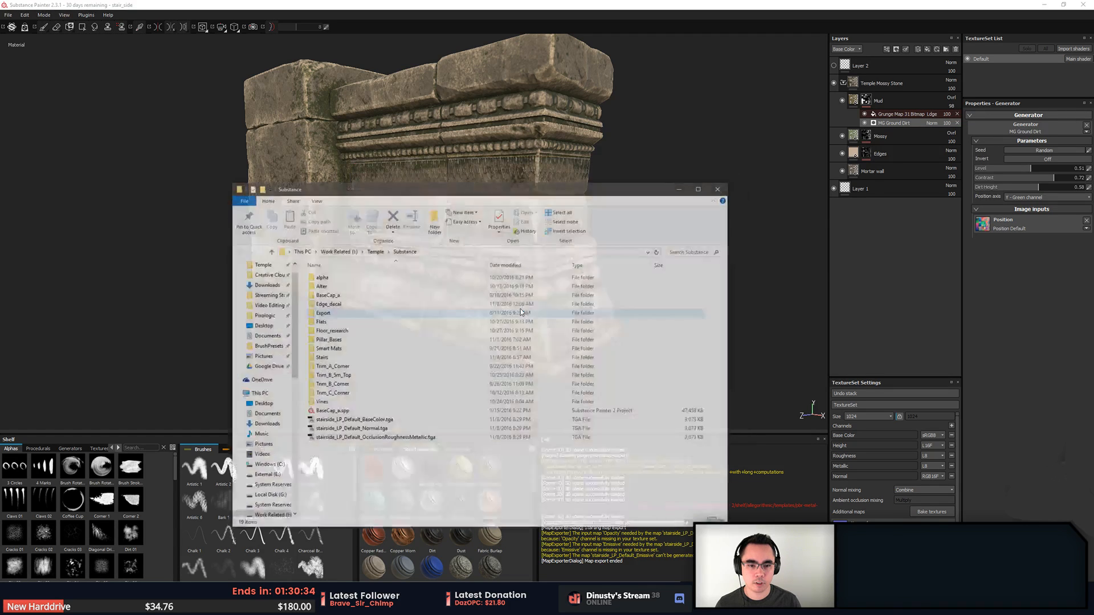
click(358, 421)
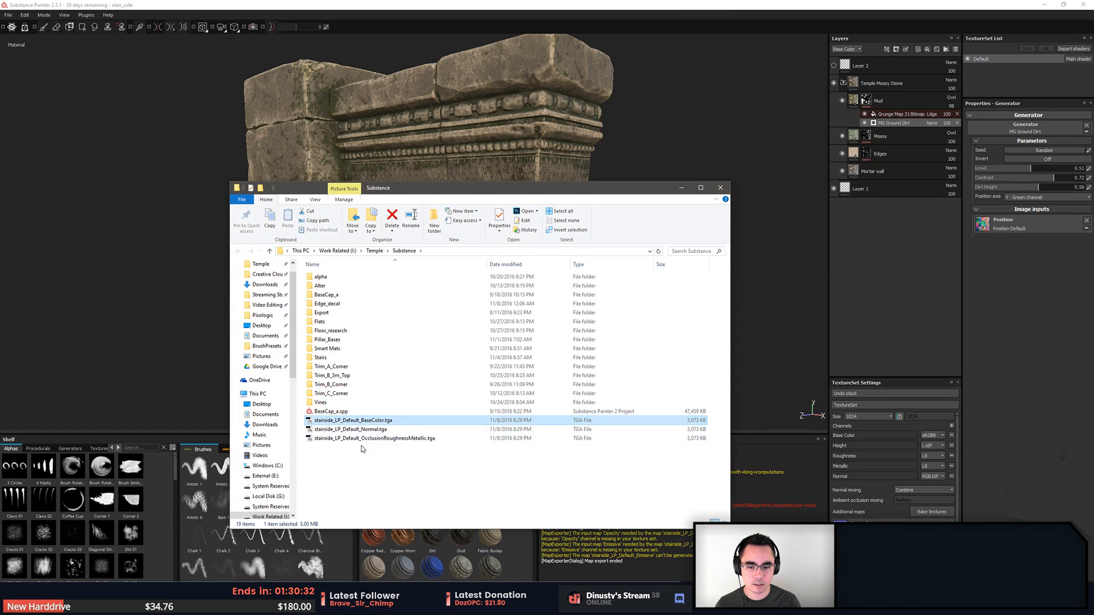
shift+click(364, 440)
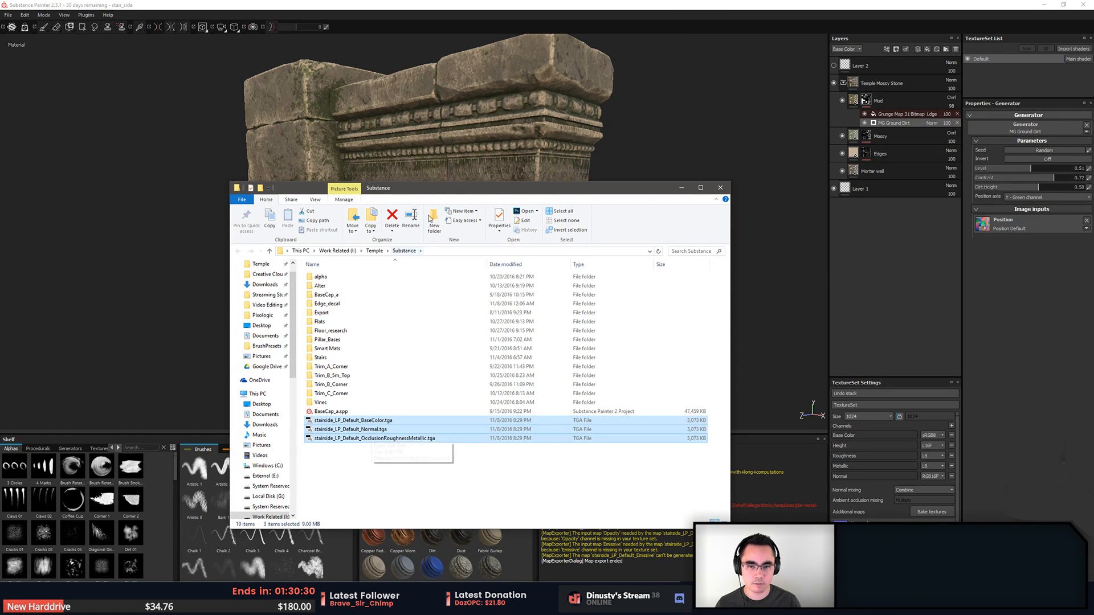
drag(495, 188, 553, 101)
click(522, 401)
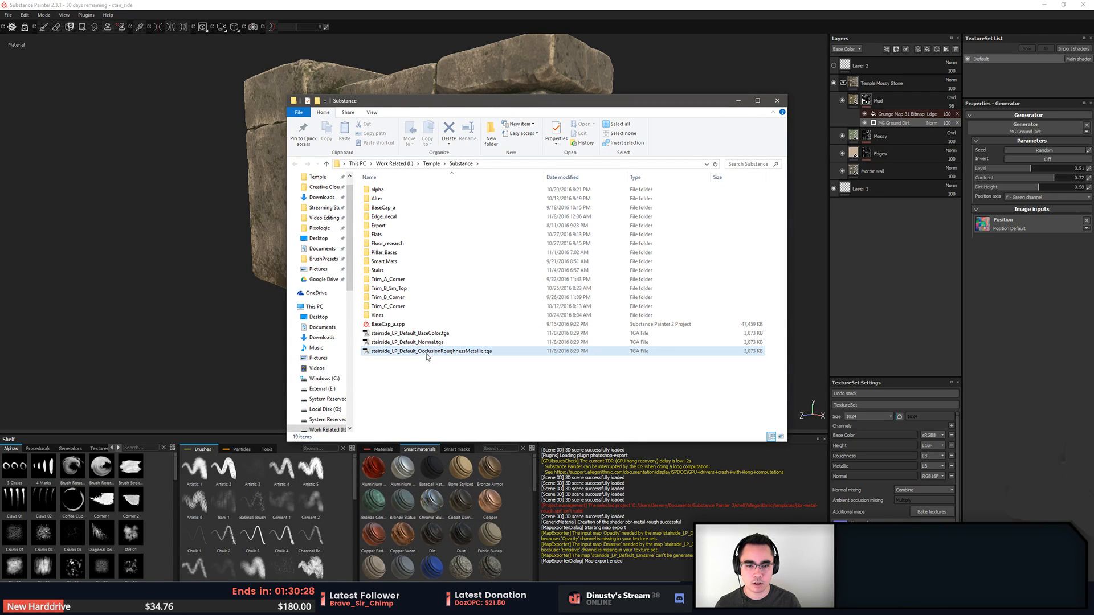
click(403, 352)
click(423, 335)
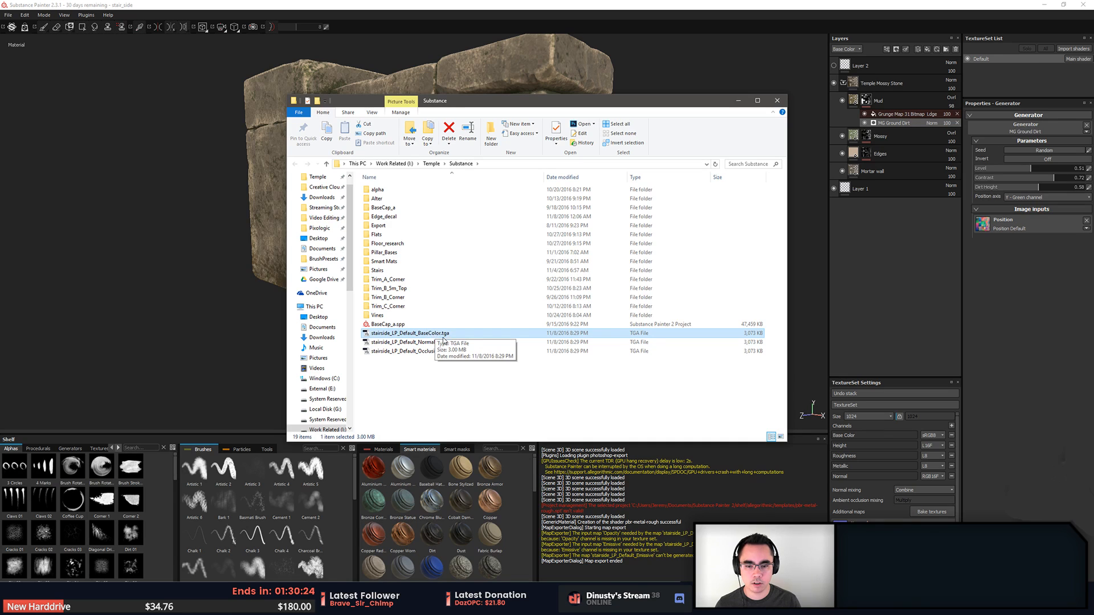
click(438, 343)
click(427, 352)
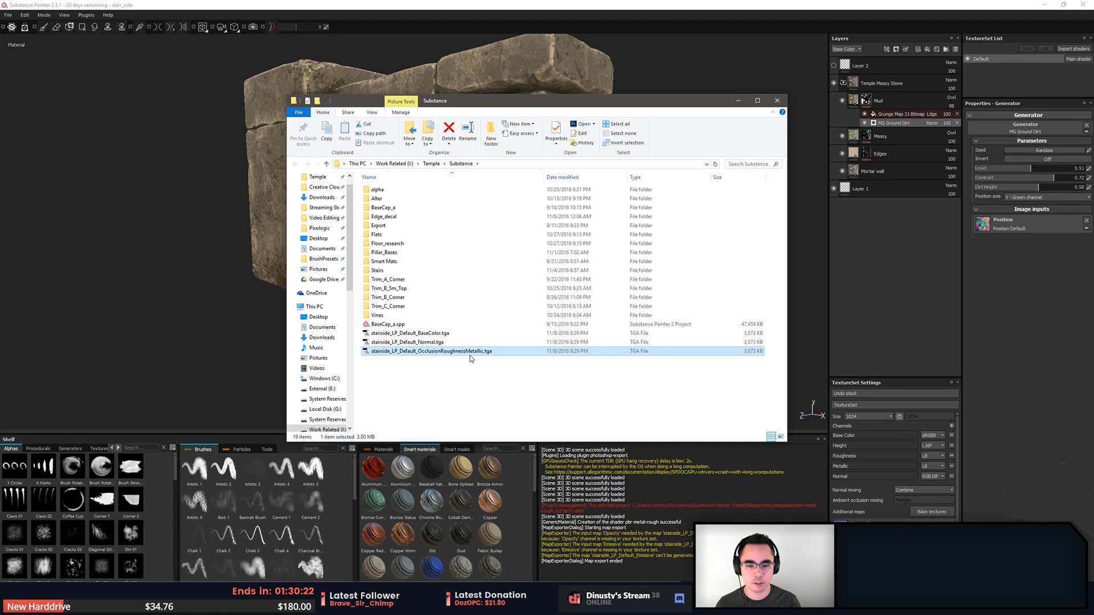
click(509, 371)
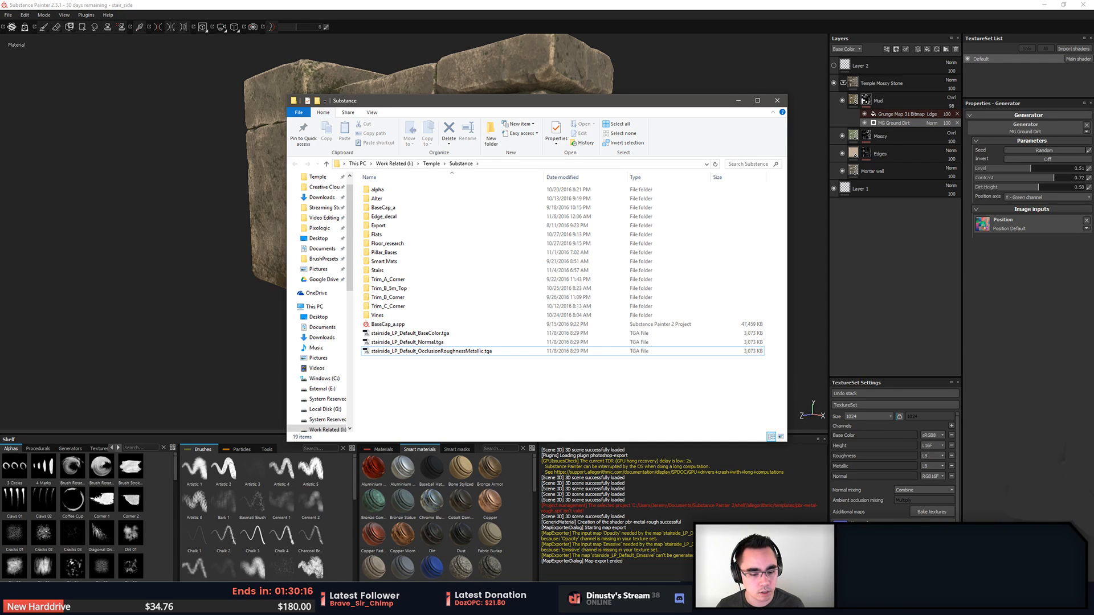
Switch to Unreal Engine, open the Stair_part1 material instance, and review its Stairside_D, Stairside_N, and Stairside_M textures
key(alt+Tab)
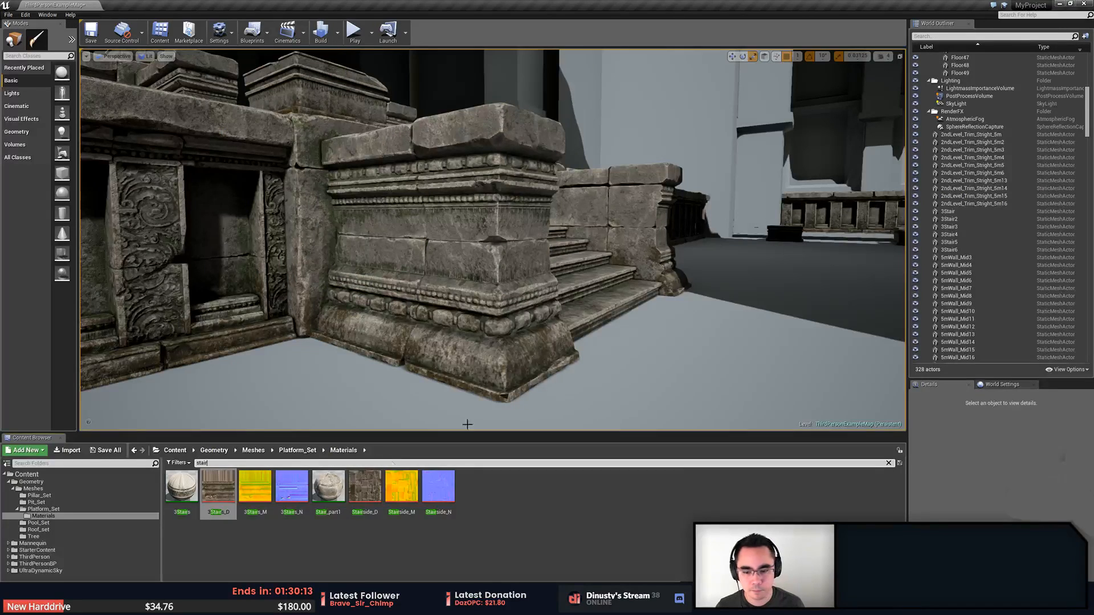
double_click(336, 495)
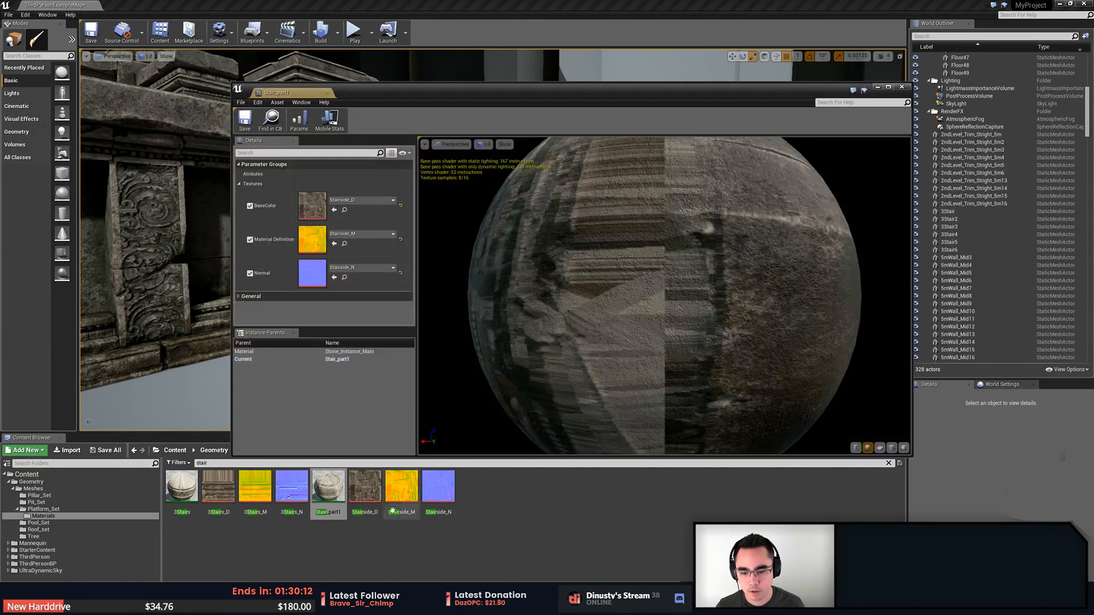
click(378, 482)
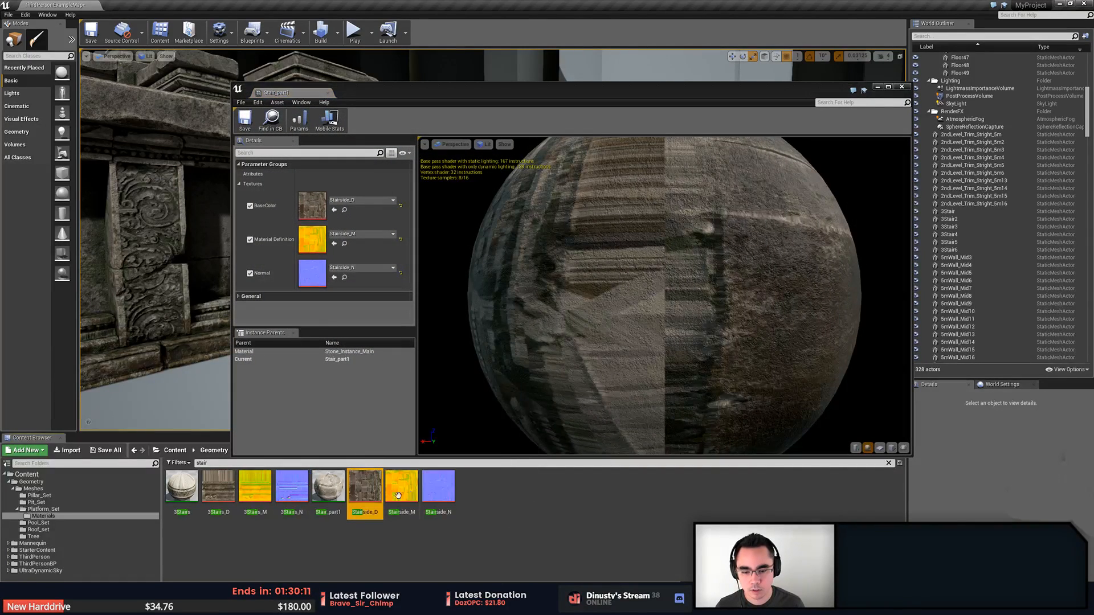
click(433, 489)
click(404, 489)
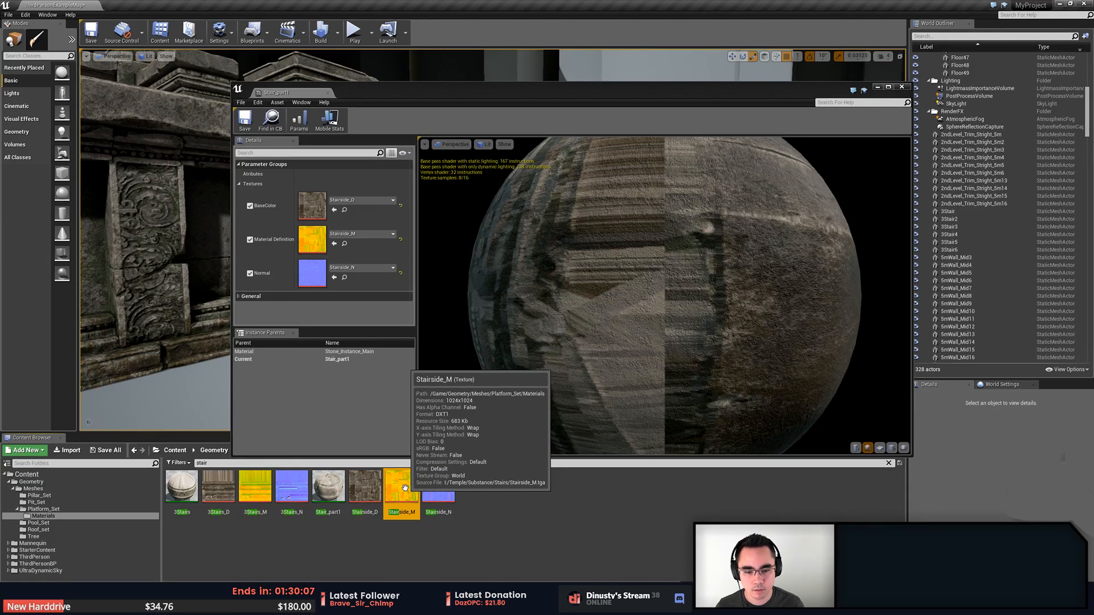
Check the exported OcclusionRoughnessMetallic file in File Explorer against the Stairside_M texture, and return to Unreal Engine
key(alt+Tab)
key(Tab)
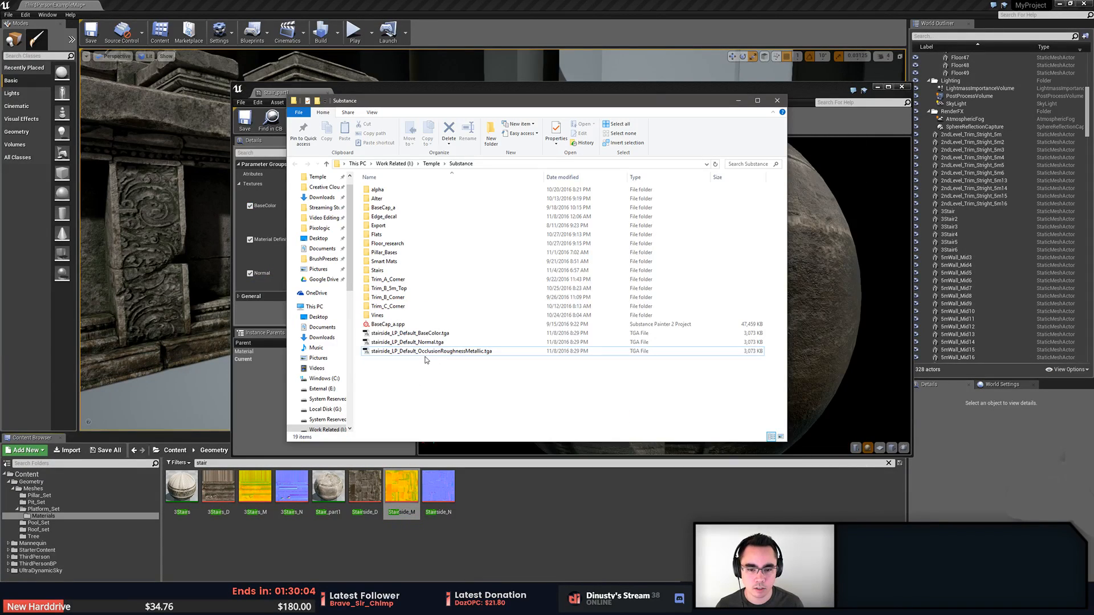
click(428, 352)
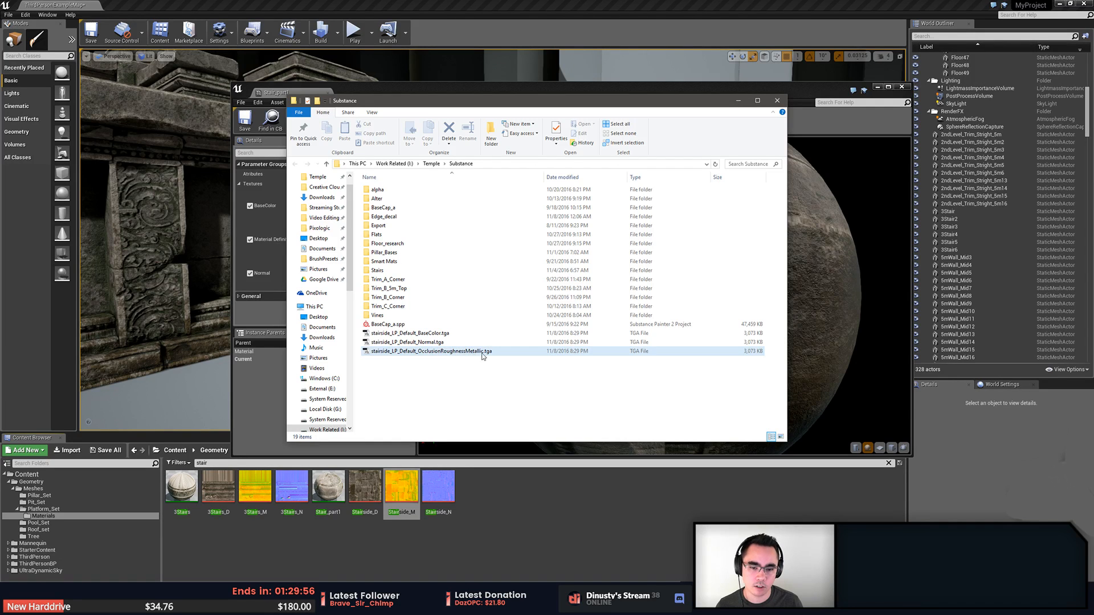
click(600, 531)
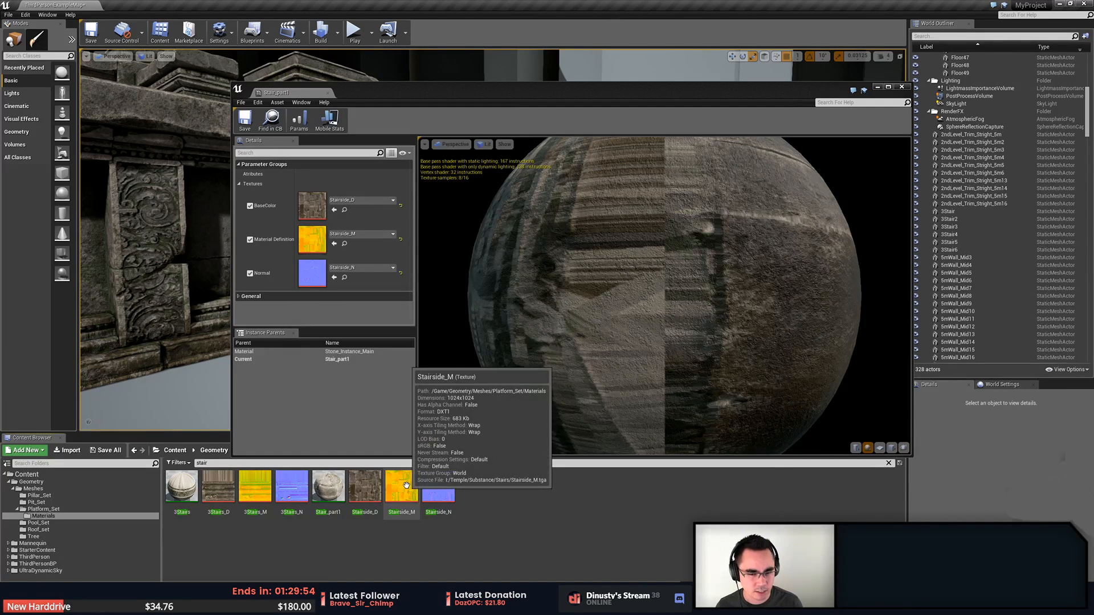
Open the Stairside_M texture, toggle its sRGB option on and back off, save the texture, and close it
click(401, 485)
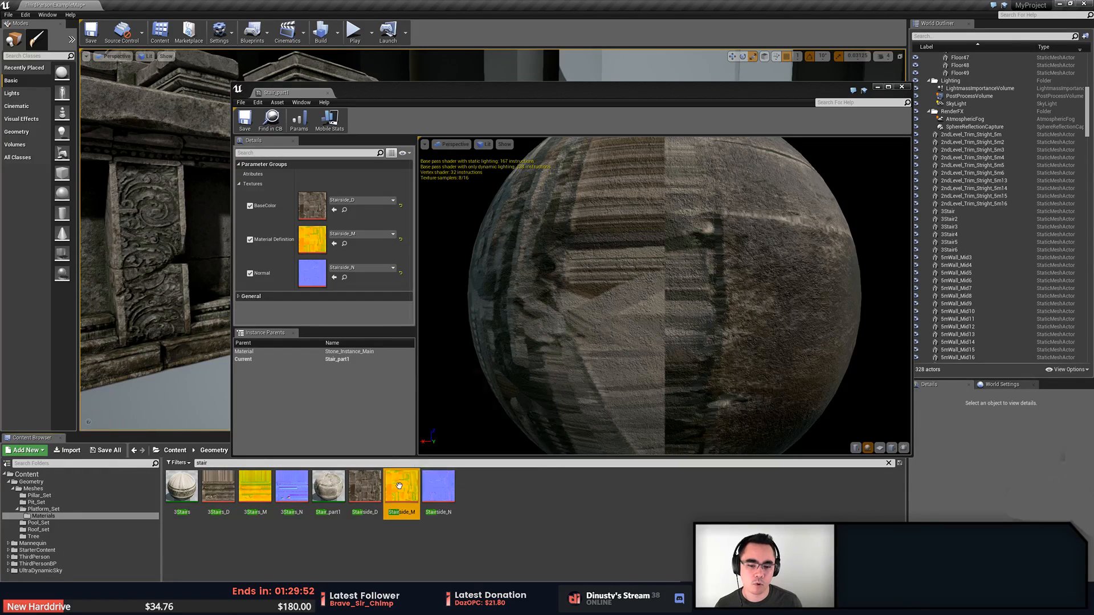
double_click(400, 486)
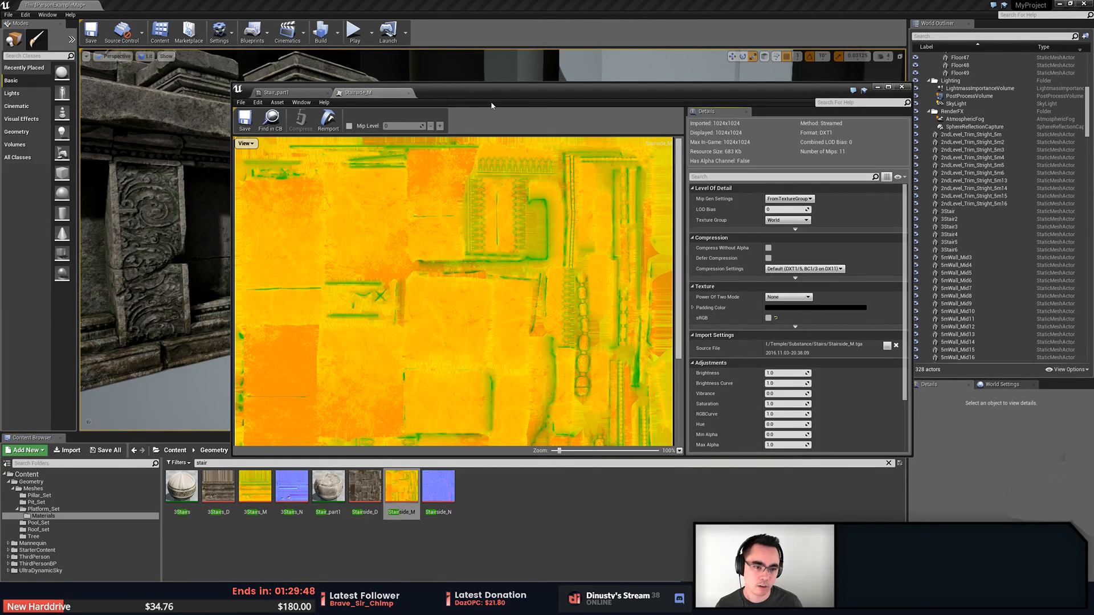
click(768, 319)
click(768, 318)
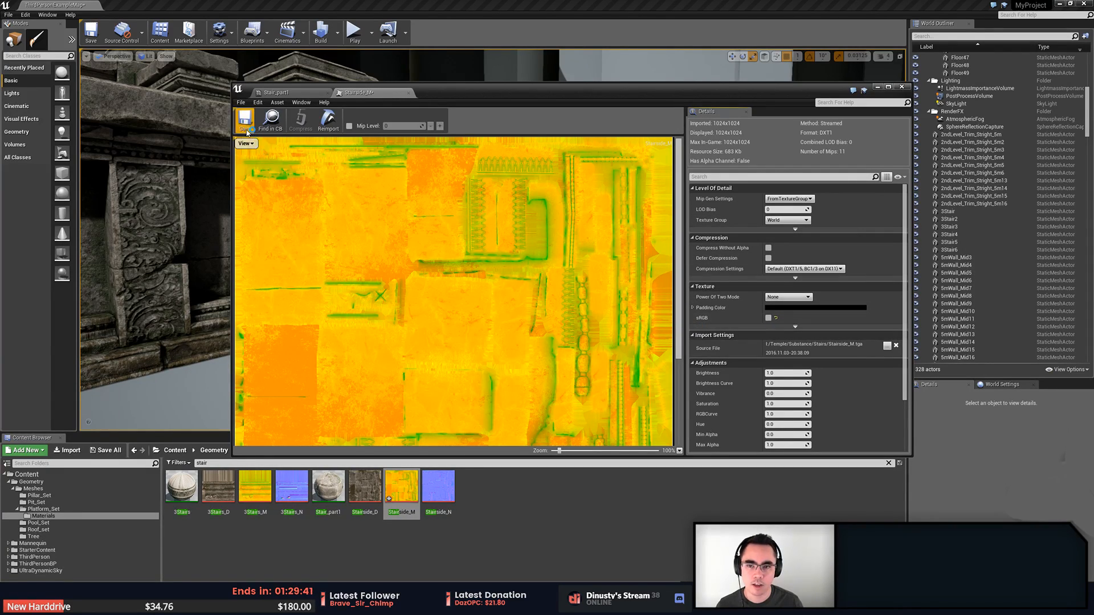
click(410, 92)
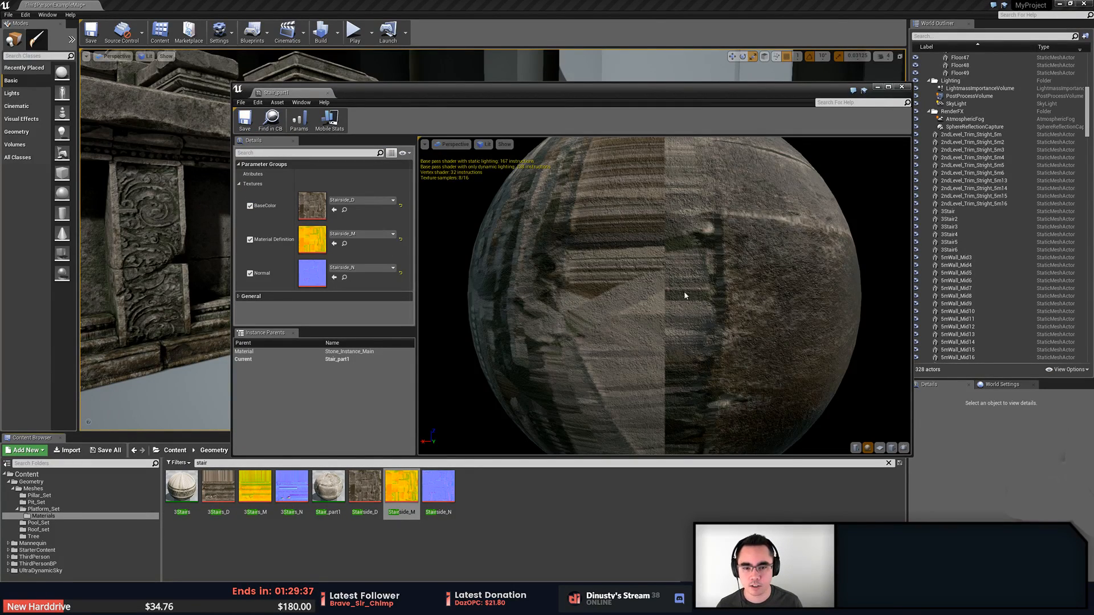
Inspect the Stair_part1 material on the preview sphere, and replace the asset search in the Materials folder with "main"
drag(684, 296, 544, 232)
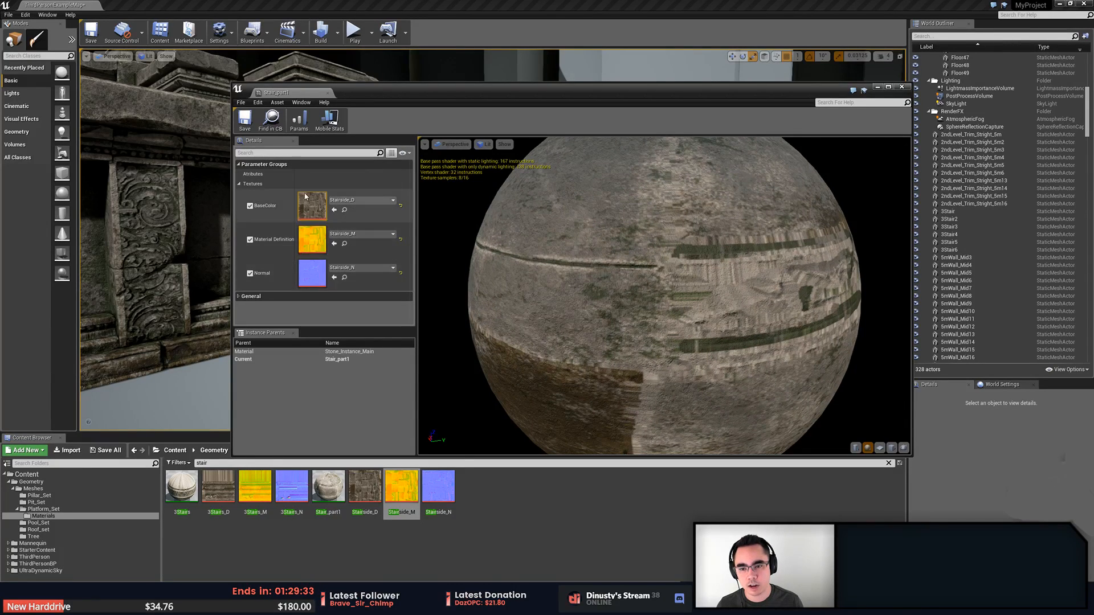
drag(629, 326, 646, 313)
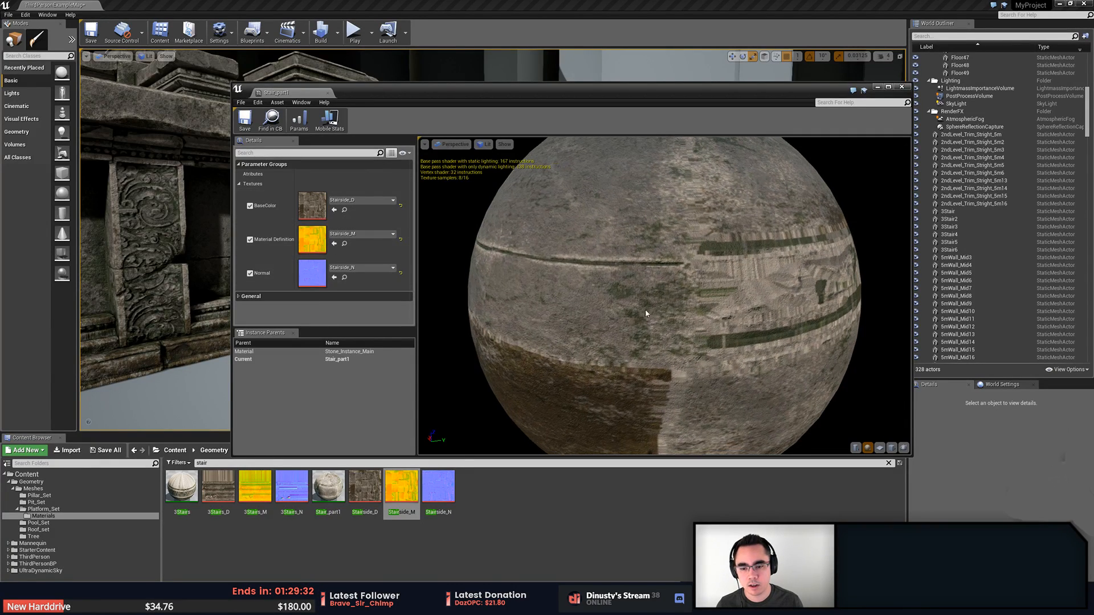
click(295, 572)
key(BackSpace)
key(BackSpace)
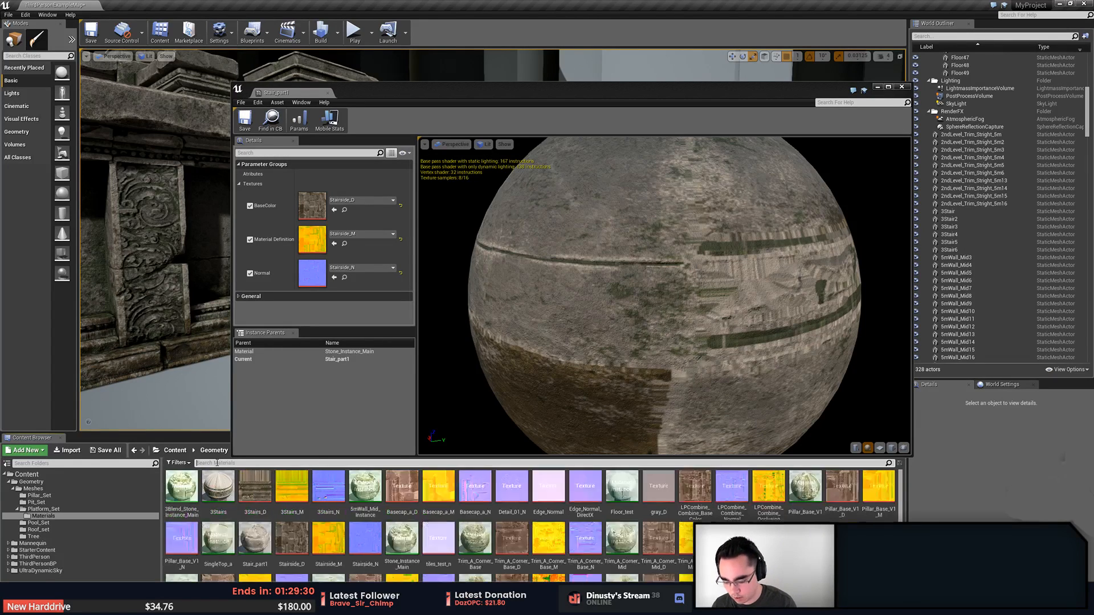
text(main)
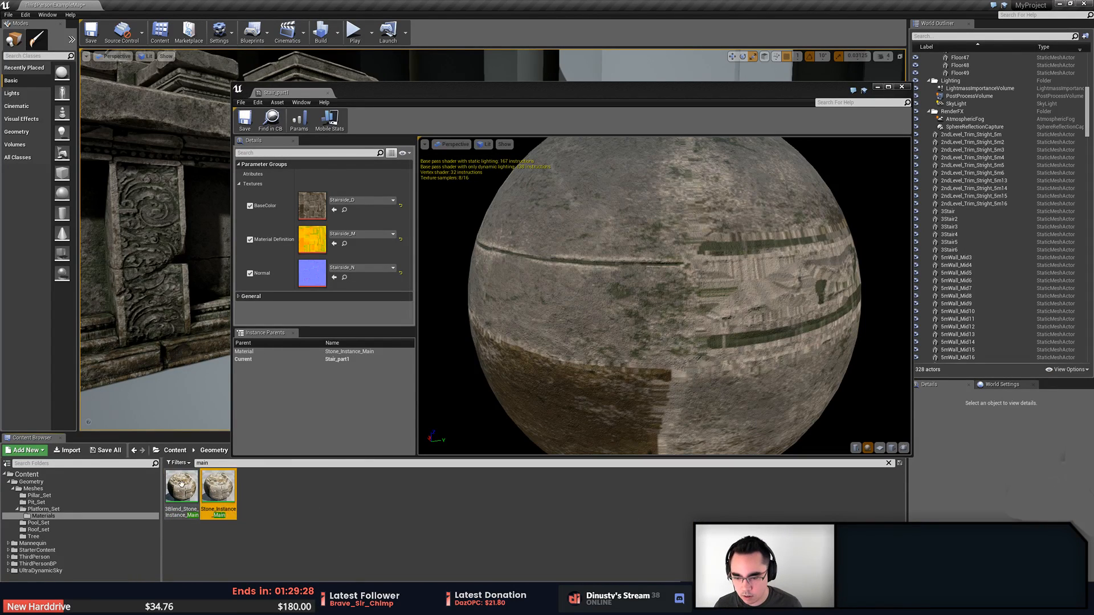
Open the Stone_Instance_Main material and examine how the Material Definition texture's channels feed the material's inputs
double_click(218, 494)
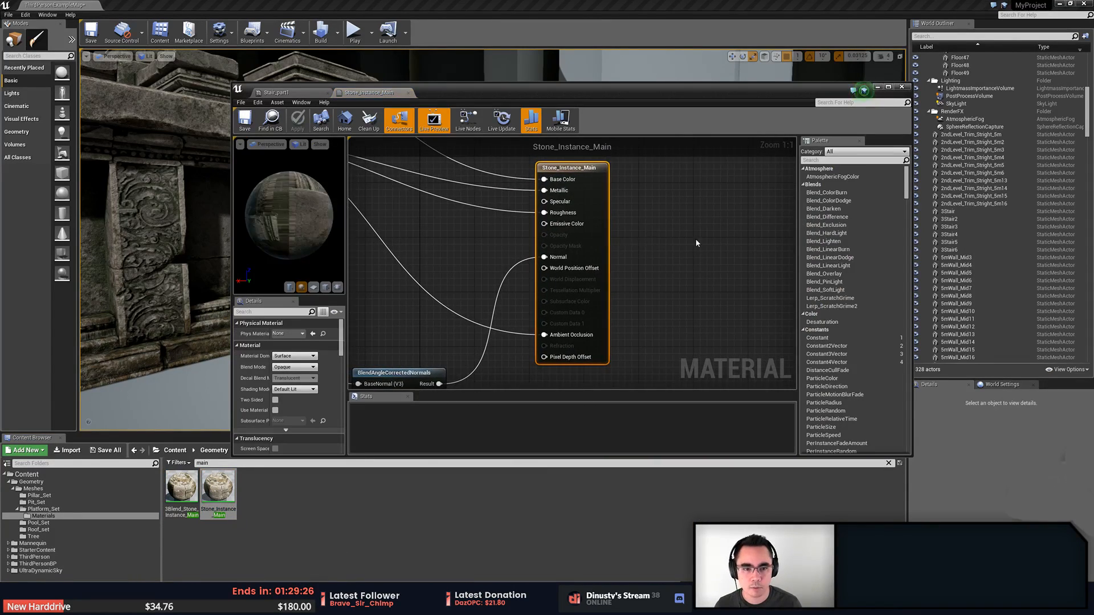
right_drag(356, 235, 620, 327)
scroll(533, 241, down, 1)
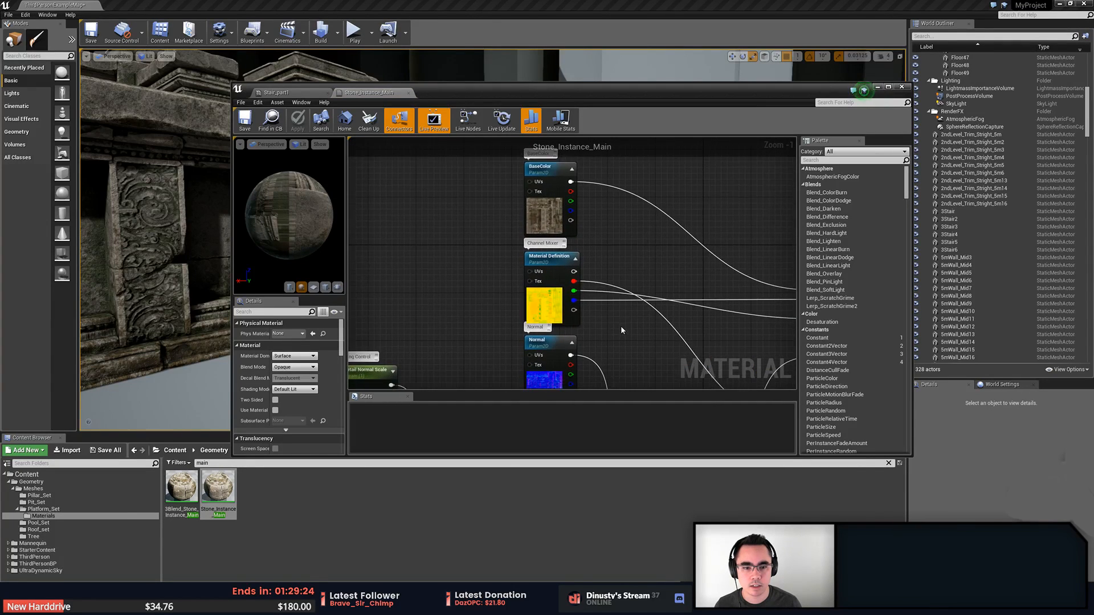
scroll(621, 327, up, 1)
click(531, 302)
right_drag(674, 357, 546, 274)
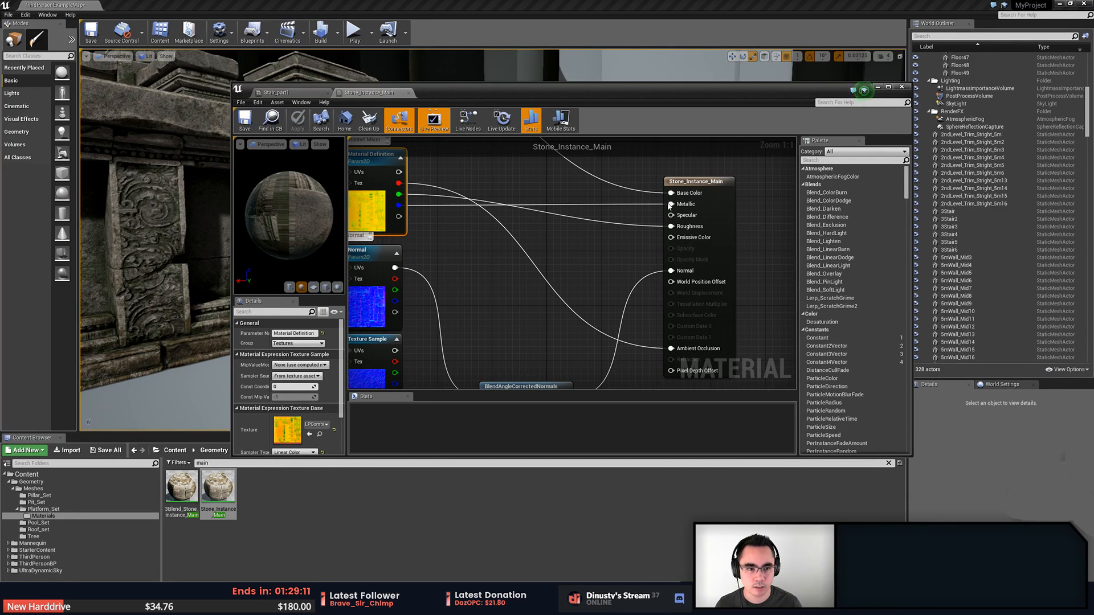
right_drag(564, 276, 640, 302)
click(654, 307)
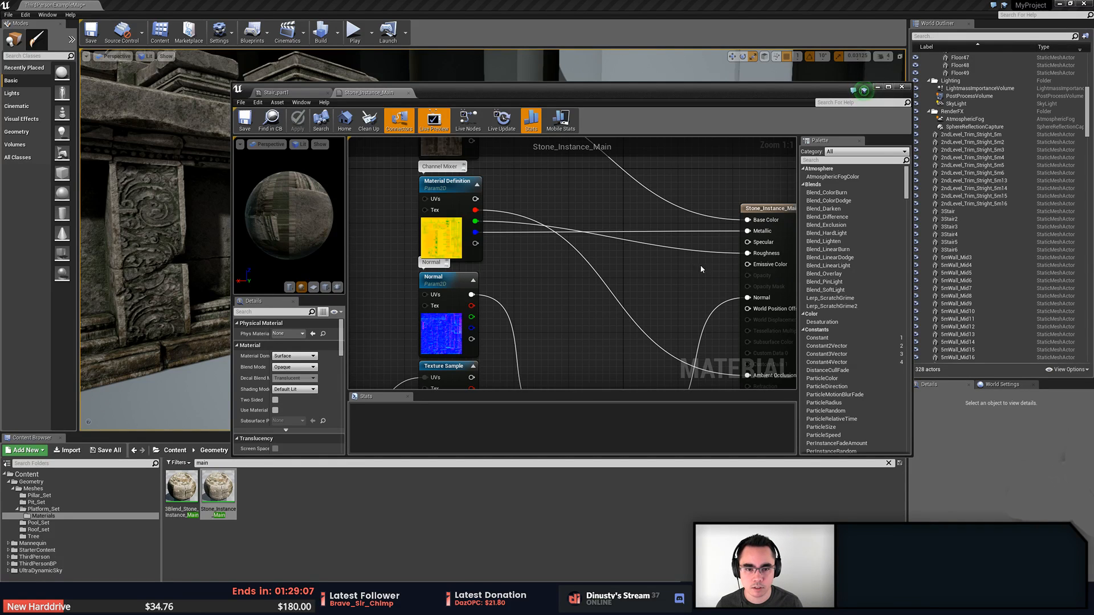
Add a Constant node with value 0 between the textures and the result node, and connect it to the Metallic input
right_drag(701, 269, 642, 272)
click(588, 277)
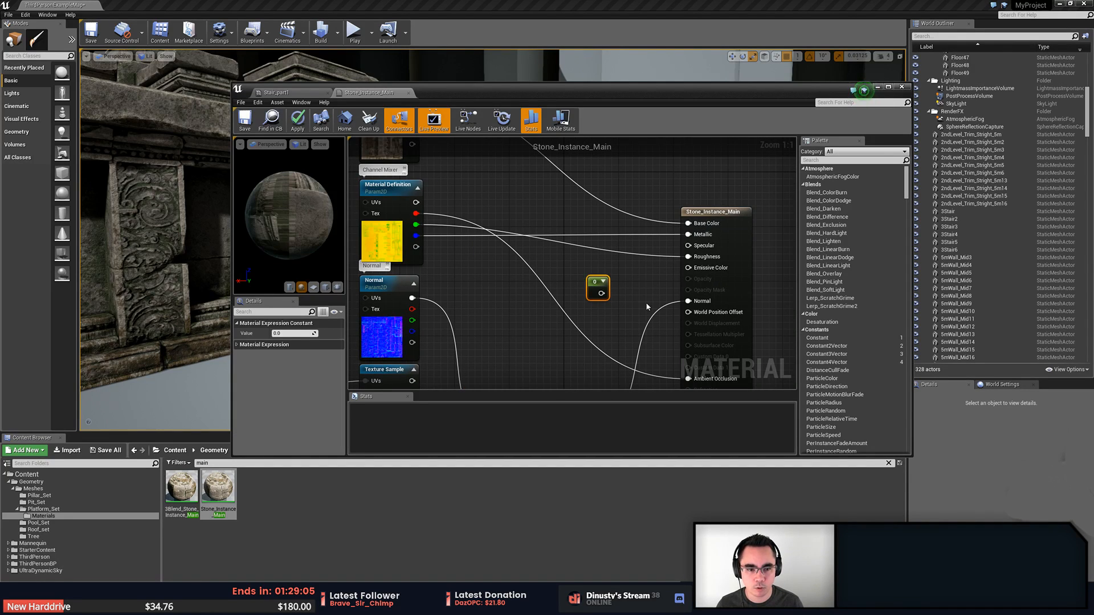
drag(601, 293, 688, 235)
click(664, 288)
drag(594, 284, 557, 221)
click(605, 321)
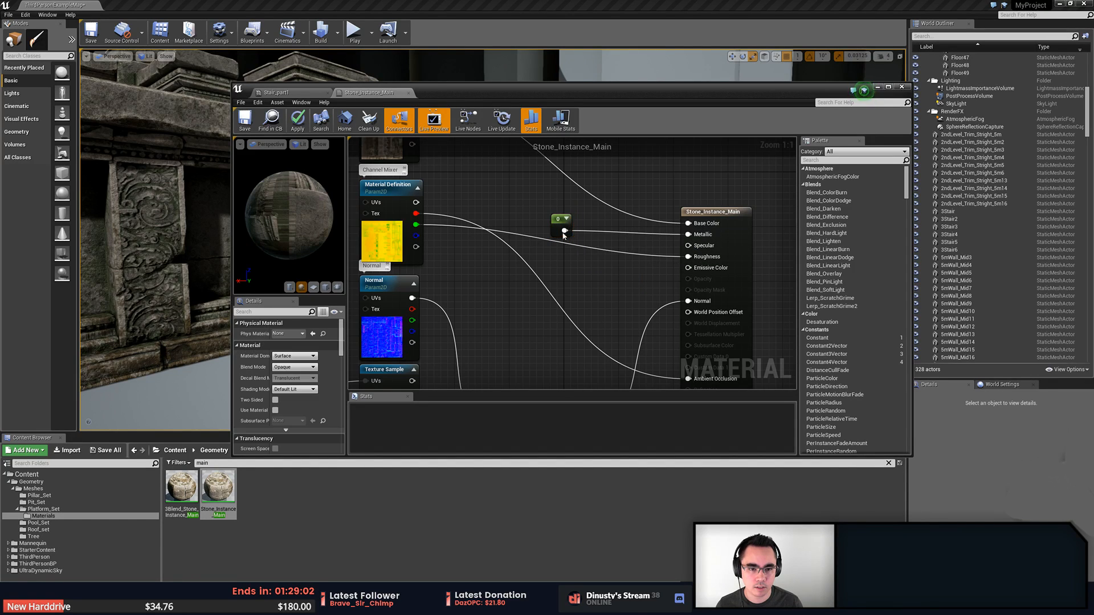
click(566, 219)
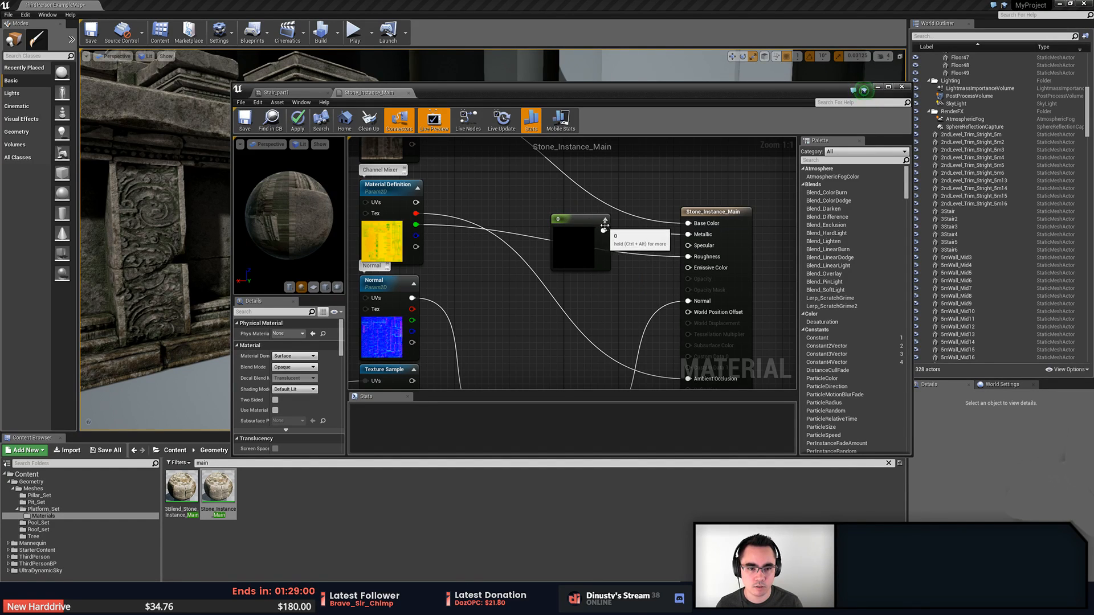
click(604, 226)
click(605, 220)
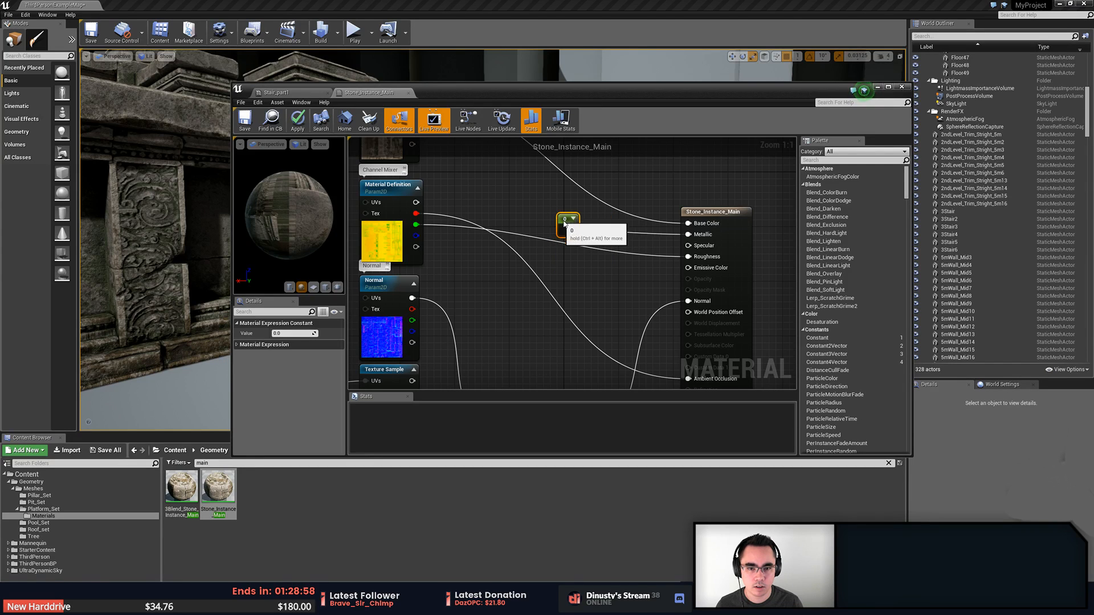
click(567, 292)
right_drag(458, 277, 518, 279)
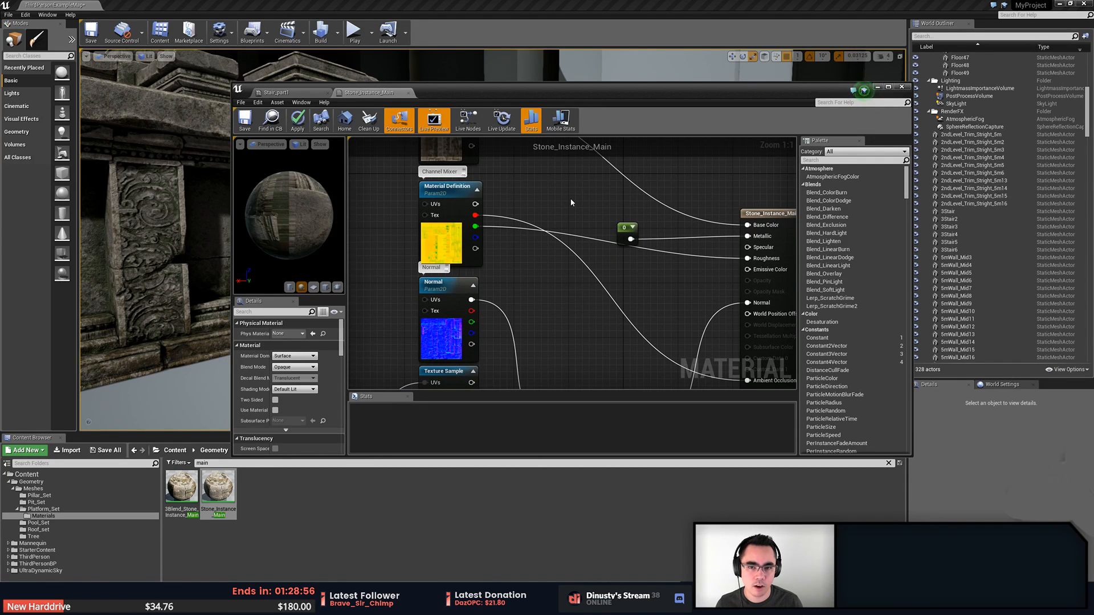
Close the Stone_Instance_Main material and the Stair_part1 material instance
click(443, 231)
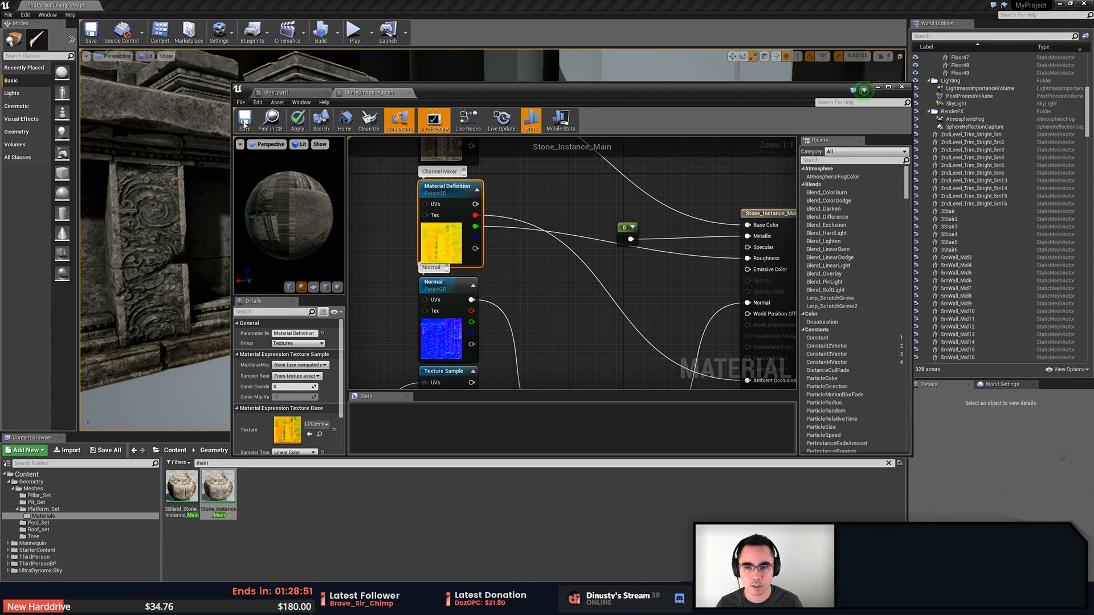
click(408, 93)
click(607, 336)
click(328, 93)
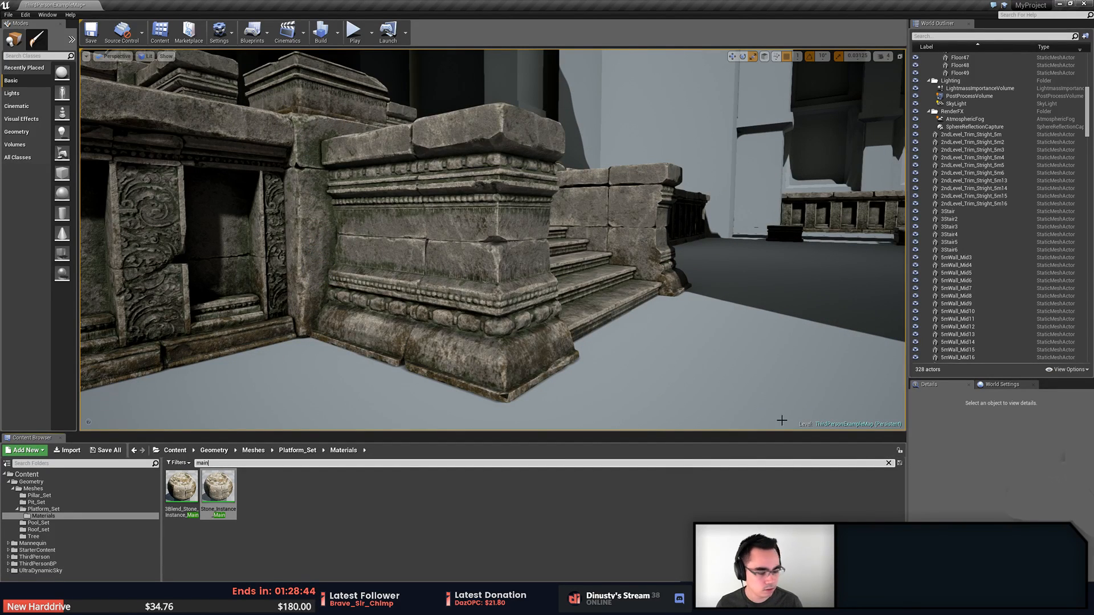
Switch to Substance Painter and quit it, discarding the unsaved changes to the stair_side project
key(alt+Tab)
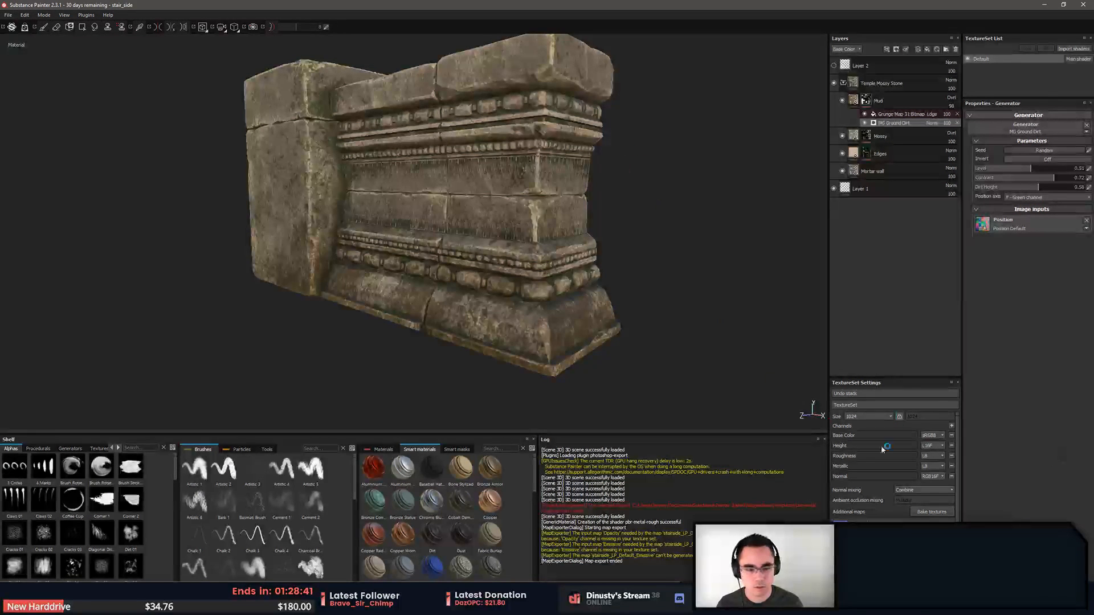
click(1085, 7)
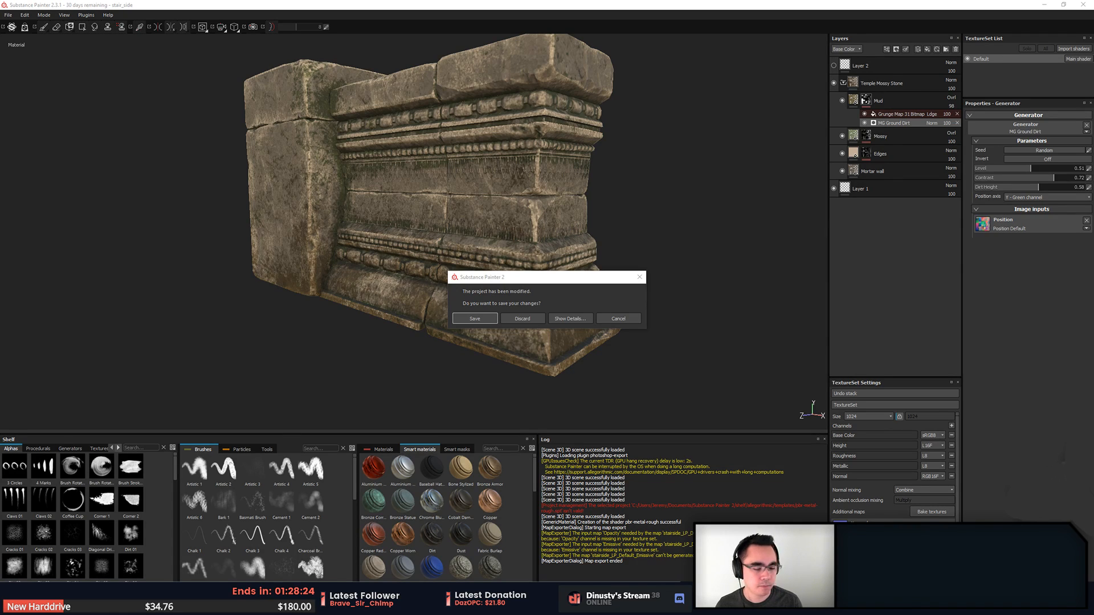
click(521, 319)
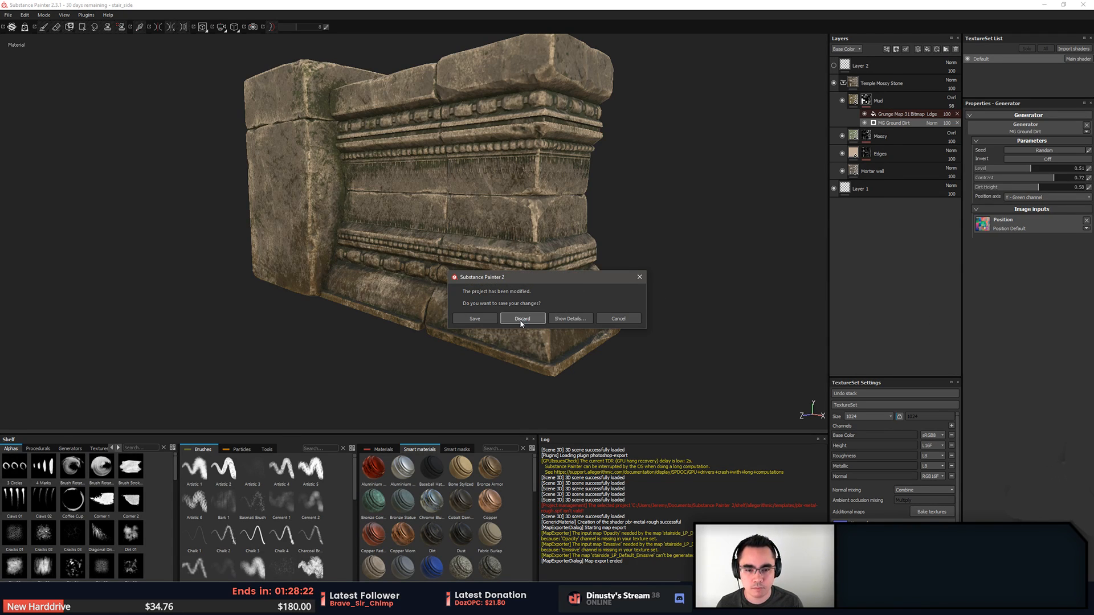
click(521, 319)
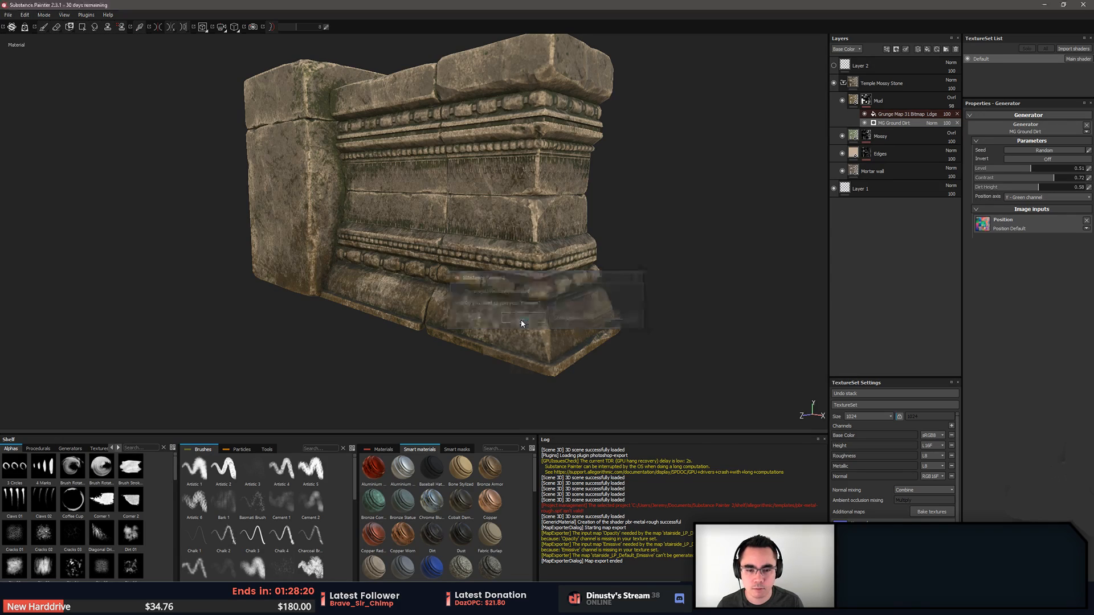
scroll(725, 342, up, 2)
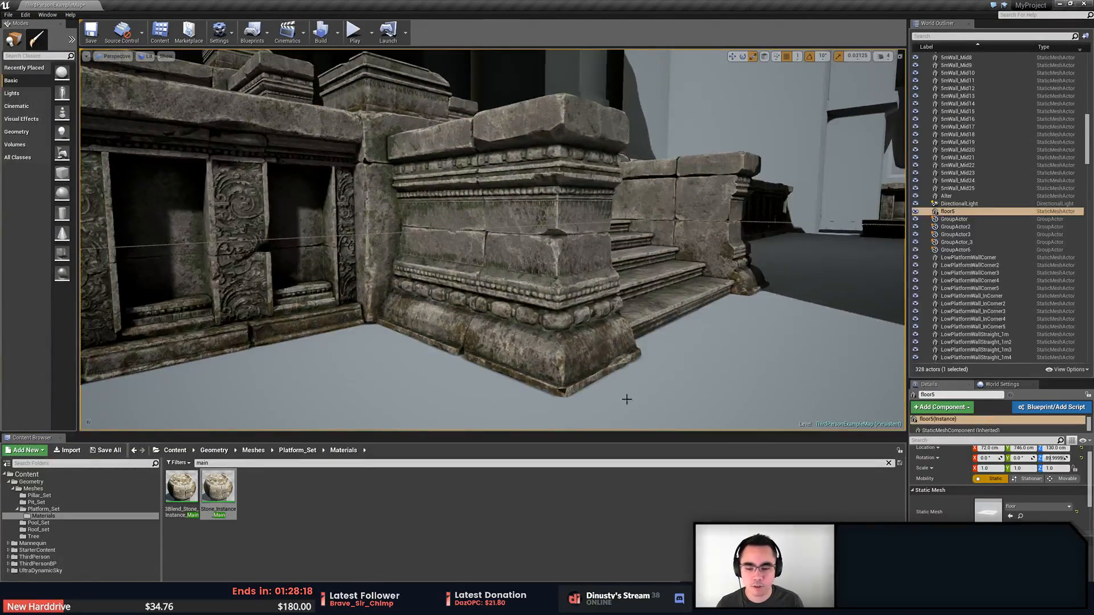
Switch to Substance Designer, apply the Base Material node to the 3D preview plane, and move the node closer to the Normal node
key(alt+Tab)
drag(827, 252, 682, 266)
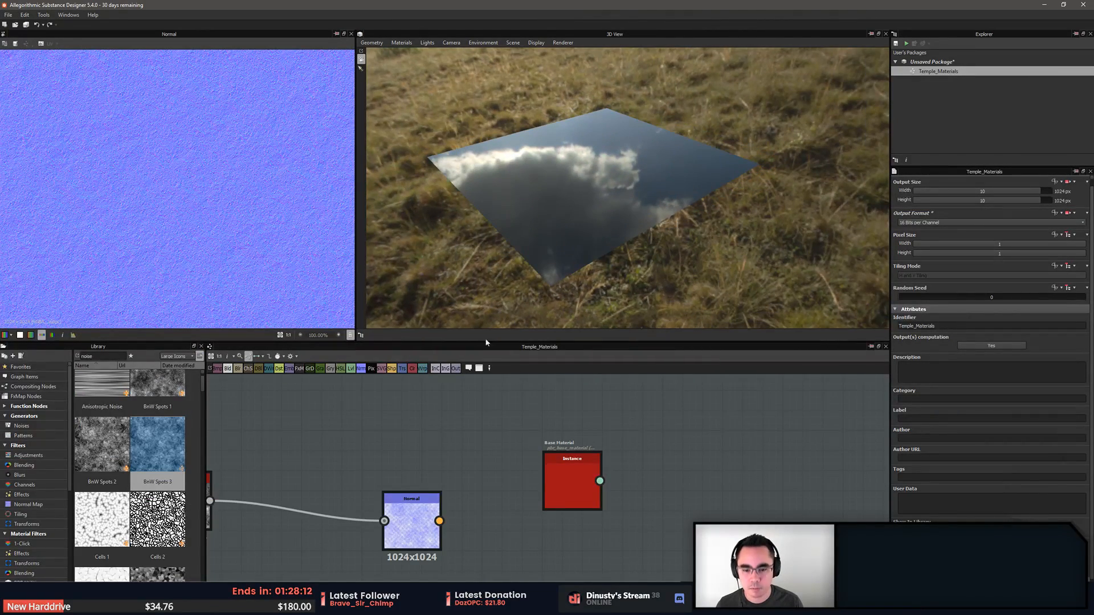
middle_drag(476, 414, 507, 429)
click(641, 474)
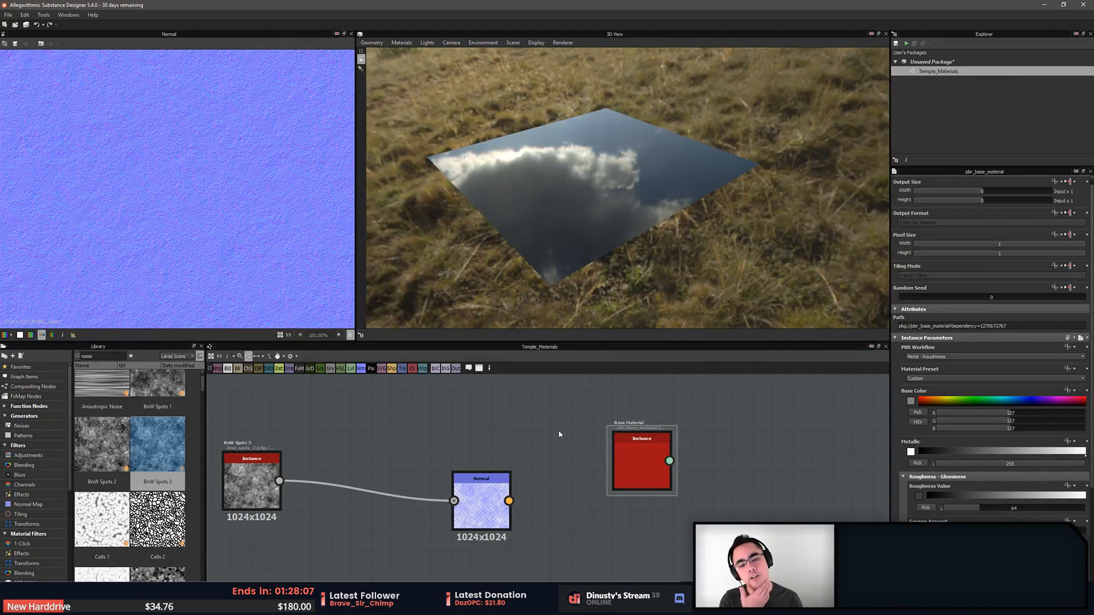
middle_drag(548, 410, 552, 441)
drag(673, 492, 665, 503)
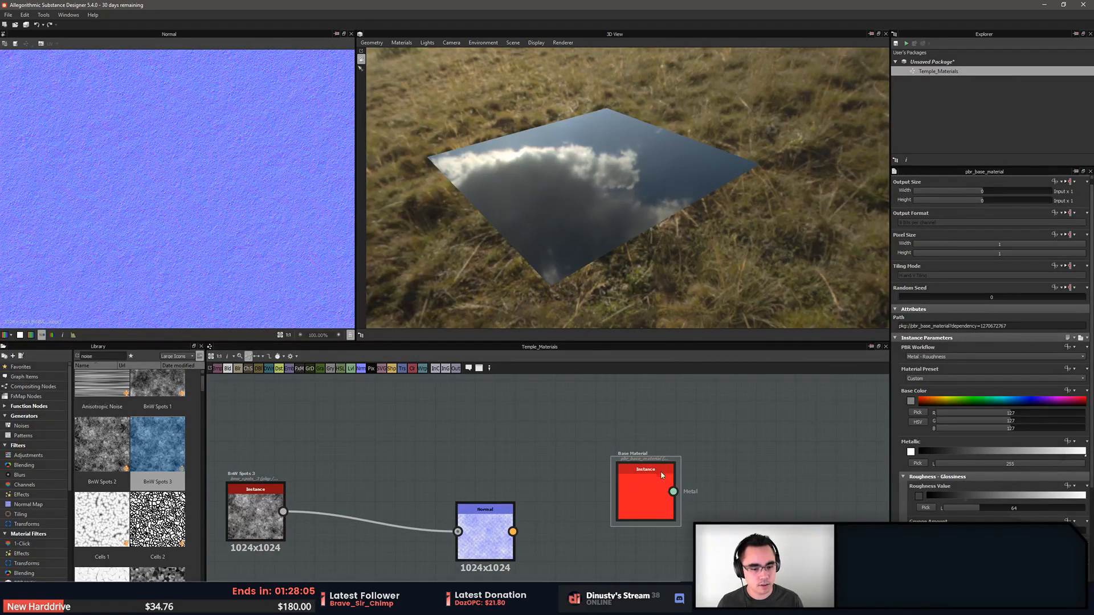
drag(669, 181, 597, 165)
mouse_move(675, 237)
mouse_down()
mouse_move(716, 237)
mouse_move(681, 235)
mouse_up()
drag(647, 489, 626, 468)
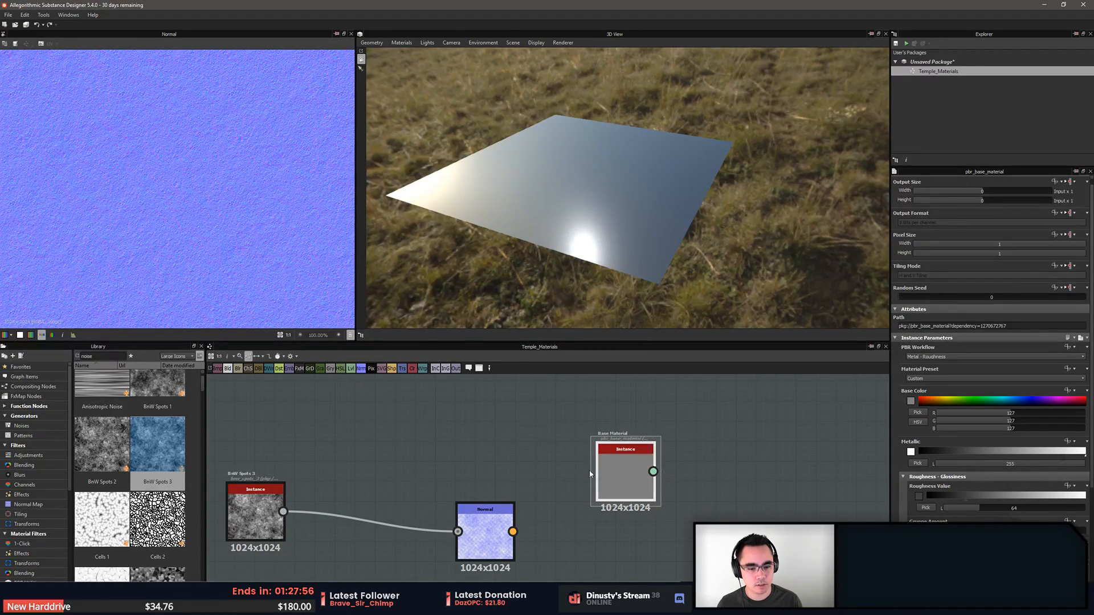
Set the Base Material's user-defined Normal map to True and connect the Normal node's output to its new input
scroll(965, 481, down, 3)
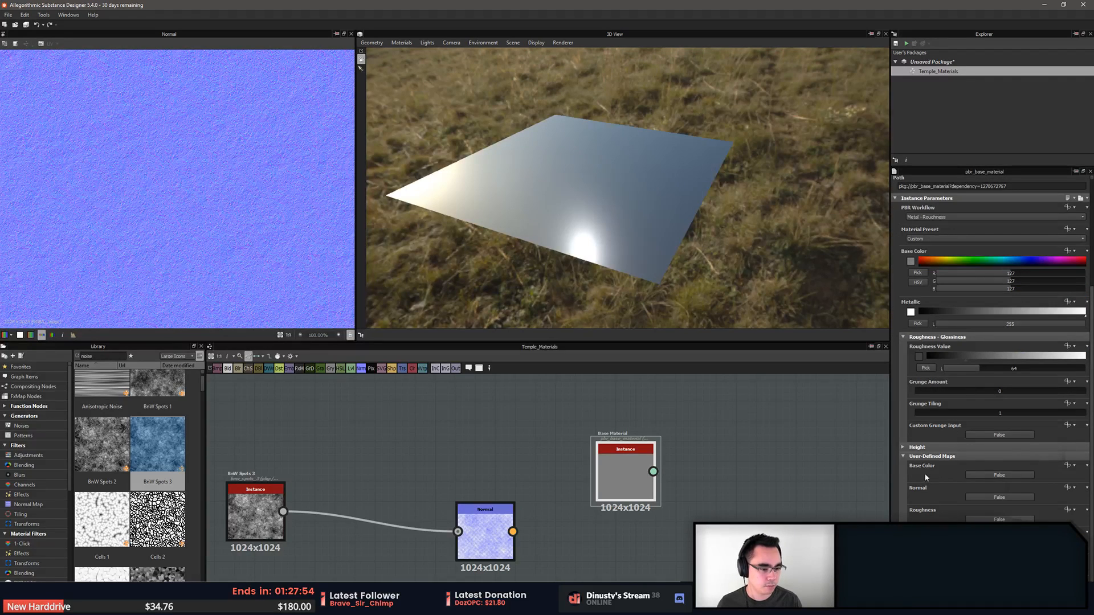
click(992, 497)
drag(502, 531, 502, 491)
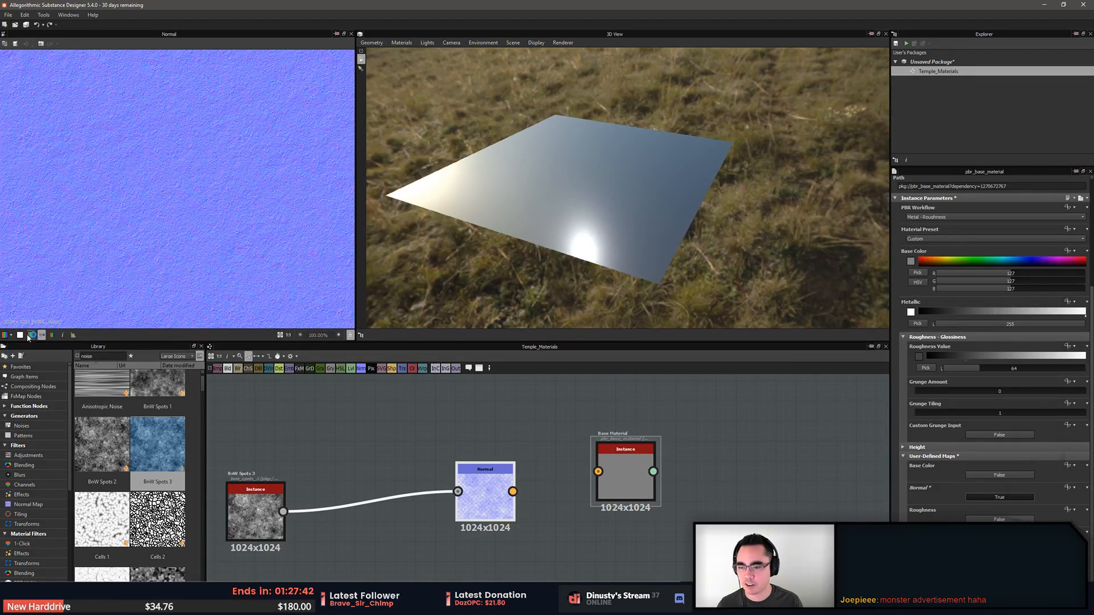
drag(513, 491, 597, 472)
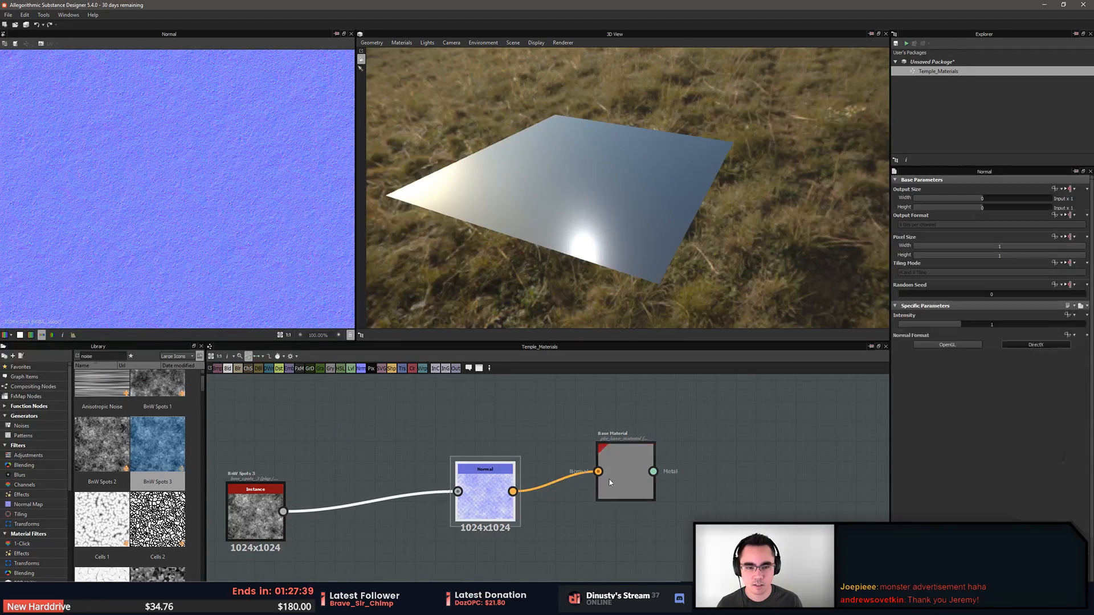
right_drag(597, 235, 608, 154)
drag(608, 154, 604, 185)
right_drag(604, 185, 605, 143)
drag(605, 143, 568, 143)
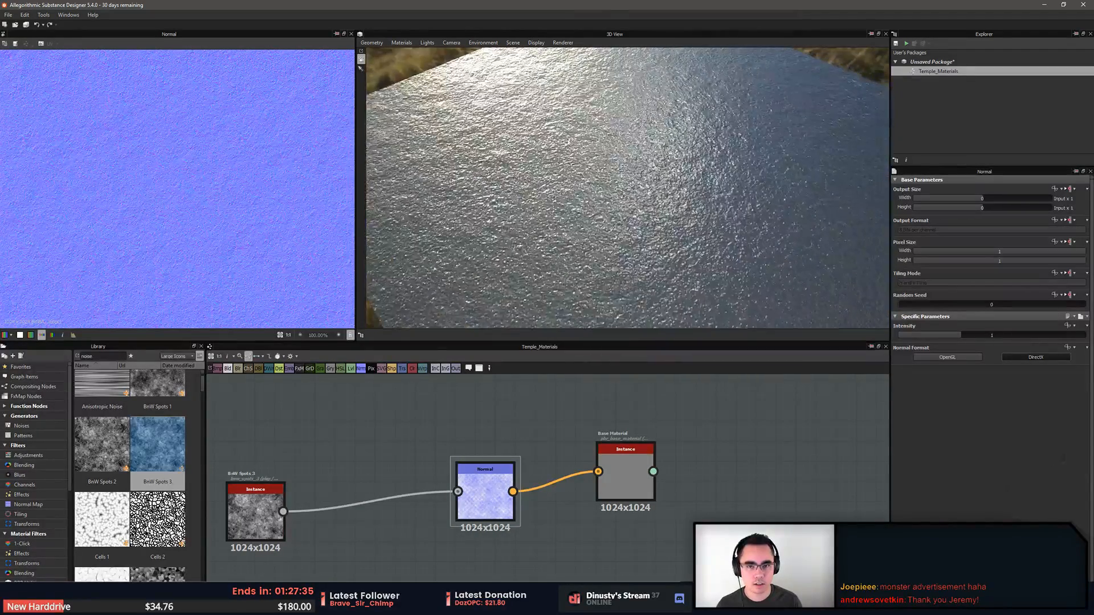
Change the 3D preview geometry to Rounded Cube and inspect the normal detail on its faces
click(416, 43)
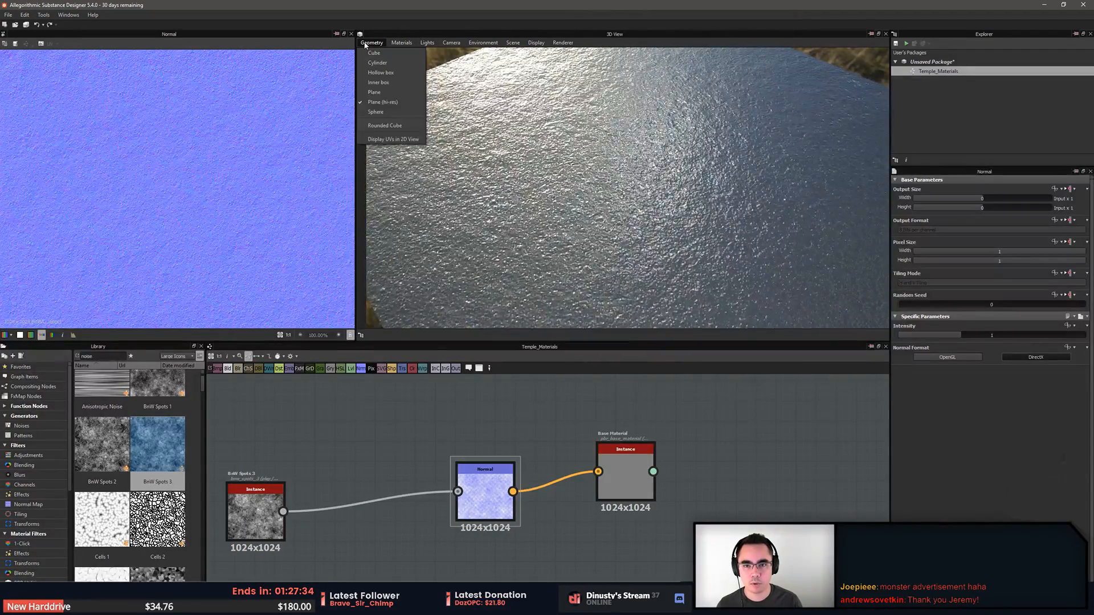
click(406, 133)
click(371, 43)
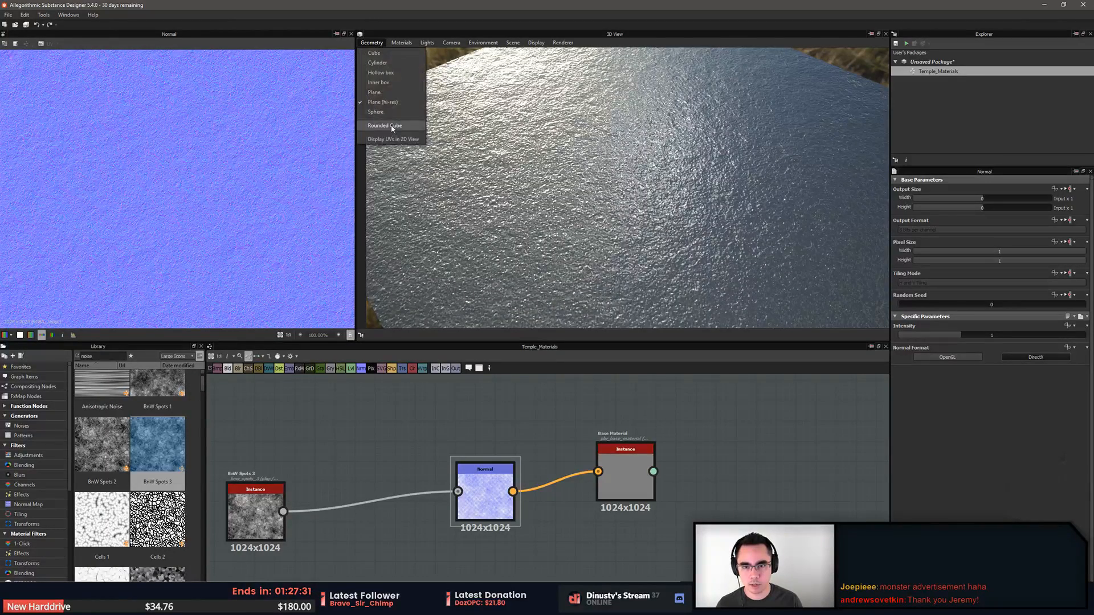
click(393, 127)
drag(684, 227, 687, 212)
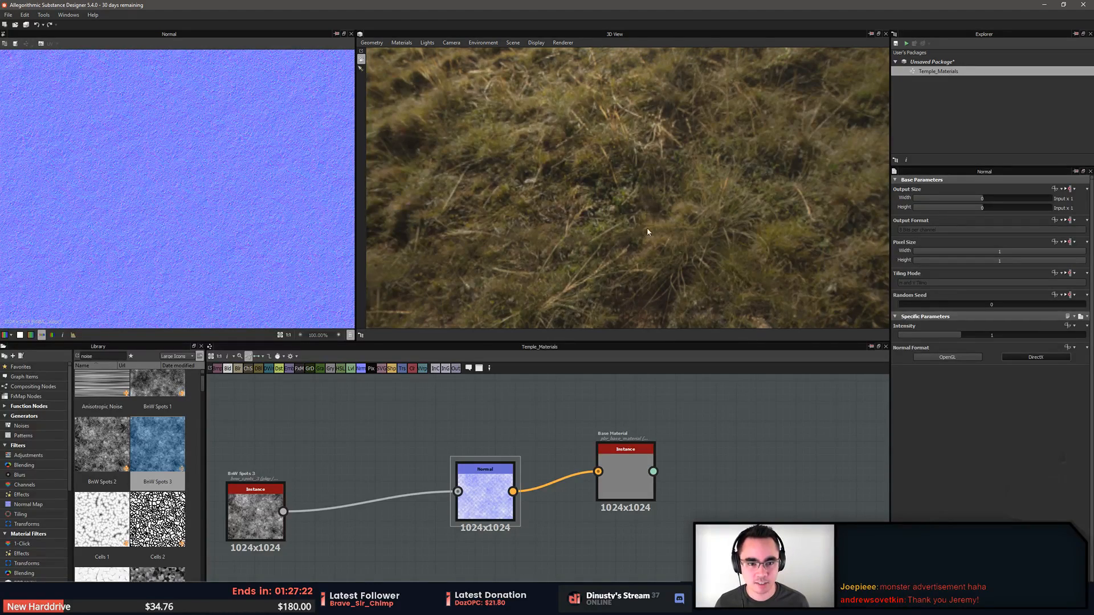
alt+drag(647, 232, 674, 243)
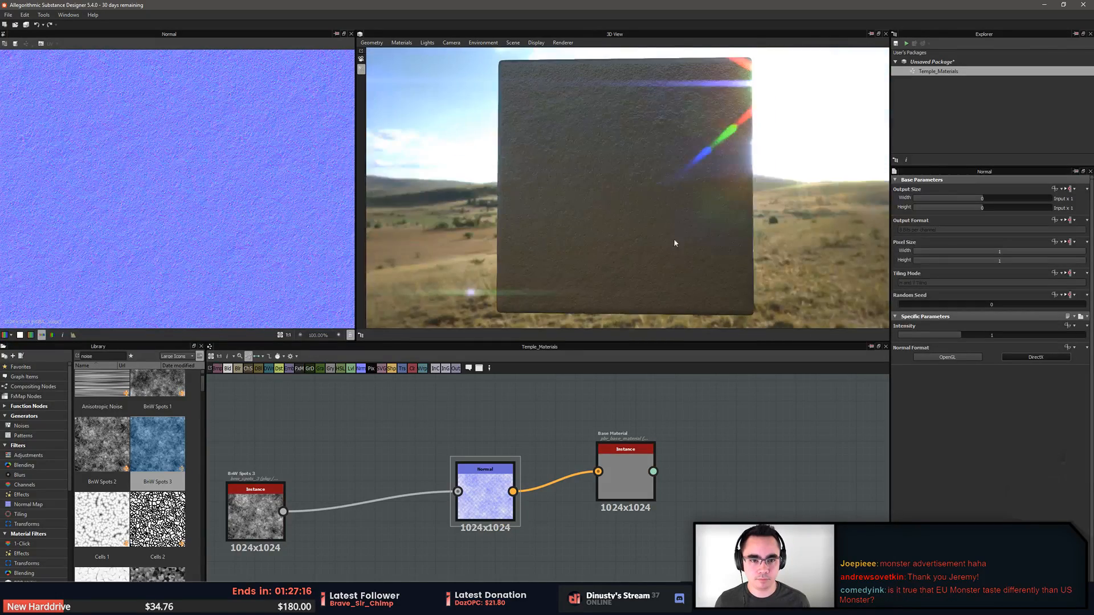
alt+drag(603, 242, 504, 145)
Set the Base Material's Metallic value to 0 and check the surface on the preview cube
click(626, 479)
scroll(976, 413, down, 5)
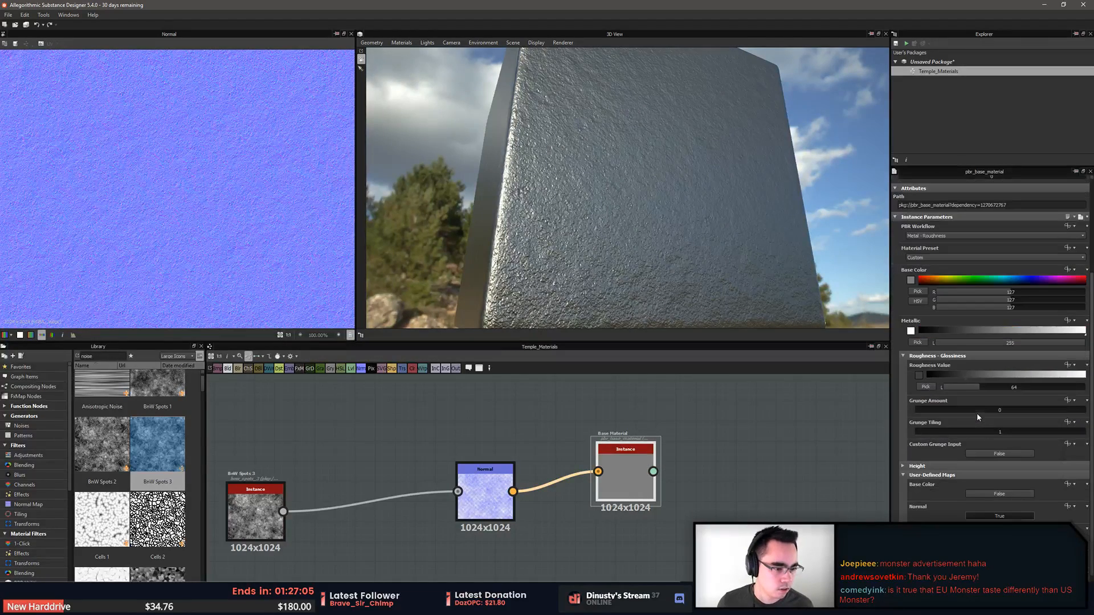
drag(962, 342, 910, 342)
drag(672, 185, 679, 188)
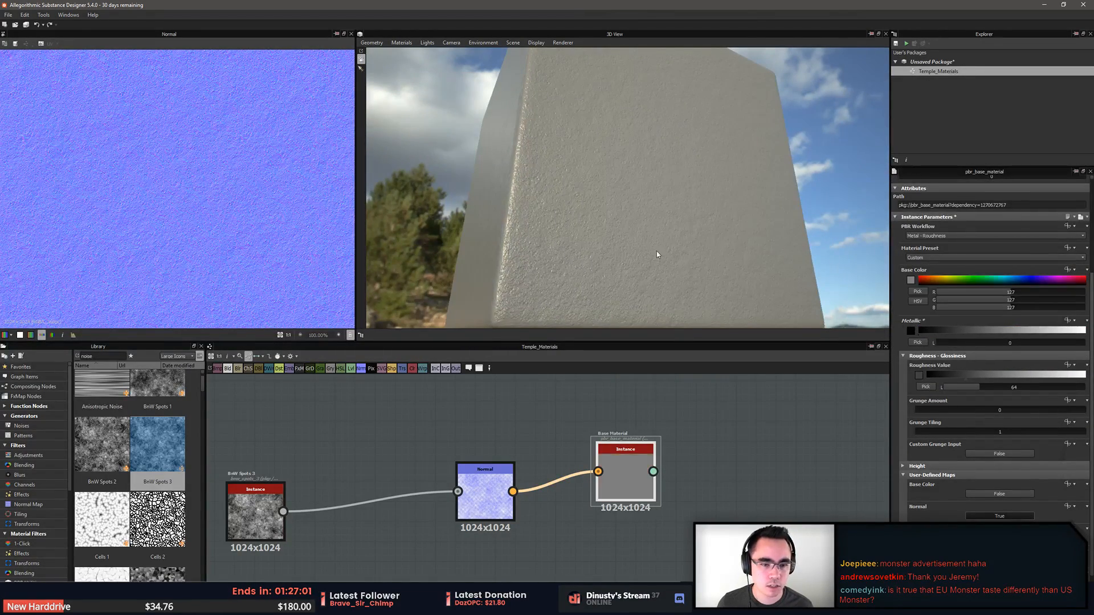
mouse_move(656, 255)
mouse_down()
mouse_move(654, 268)
mouse_move(596, 272)
mouse_move(652, 273)
mouse_move(623, 261)
mouse_move(605, 236)
mouse_move(732, 238)
mouse_move(706, 251)
mouse_move(775, 310)
mouse_move(650, 214)
mouse_move(701, 222)
mouse_move(678, 237)
mouse_move(654, 227)
mouse_move(640, 245)
mouse_move(665, 241)
mouse_up()
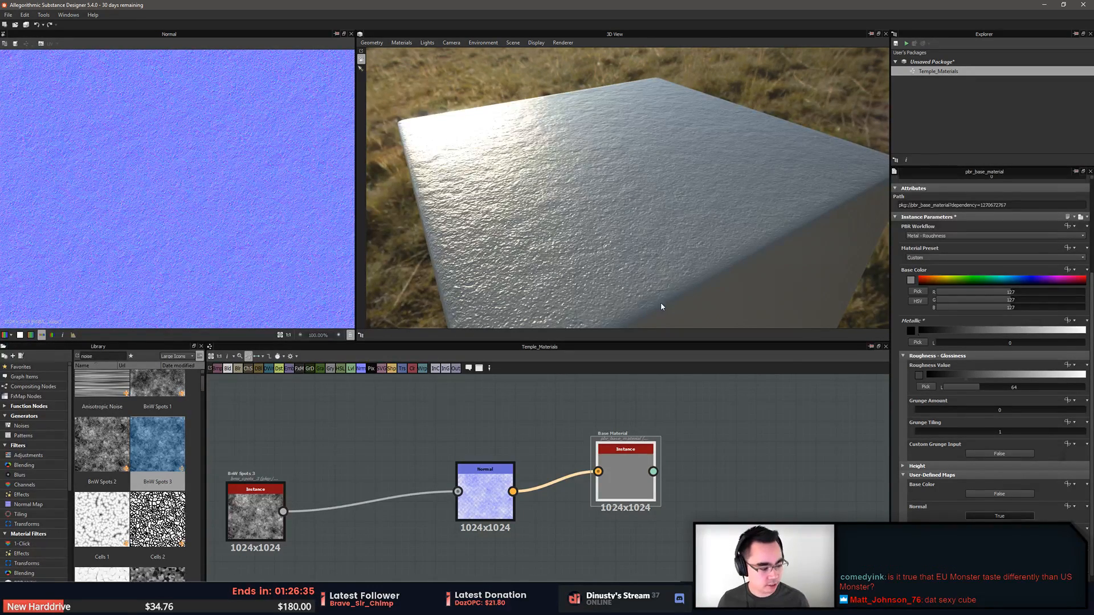
drag(597, 239, 601, 243)
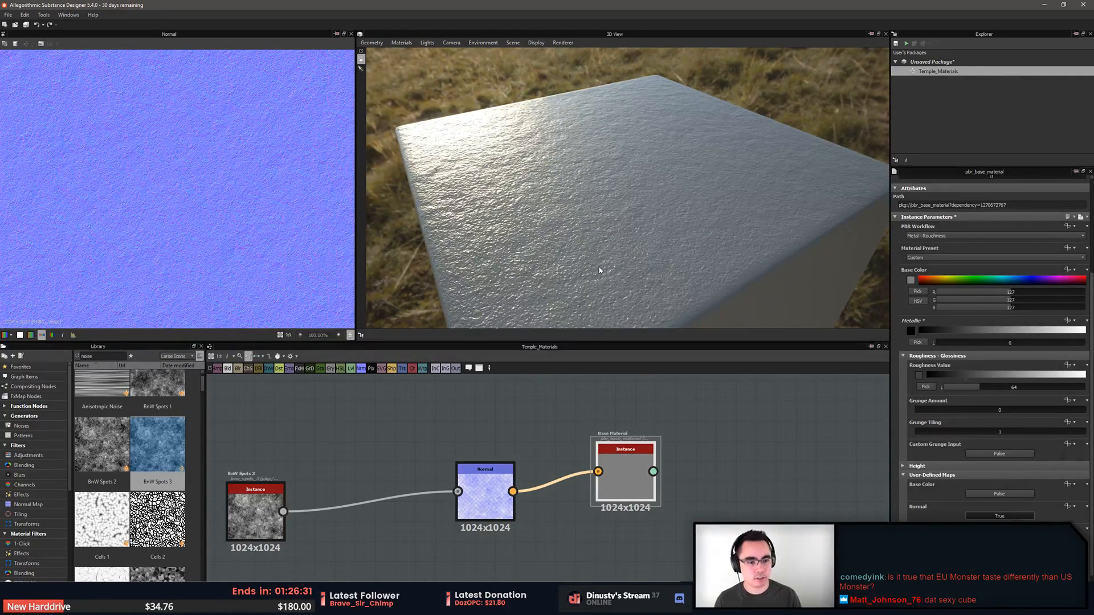
Align the Base Material and BnW Spots 3 nodes in one horizontal row with the Normal node
drag(635, 481, 635, 502)
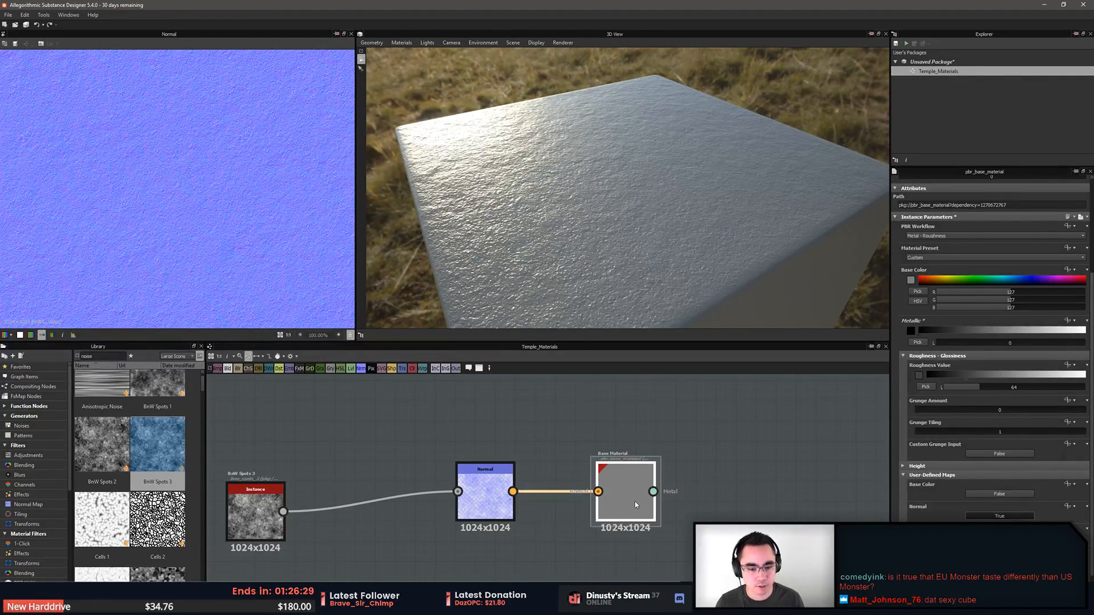
drag(262, 523, 271, 502)
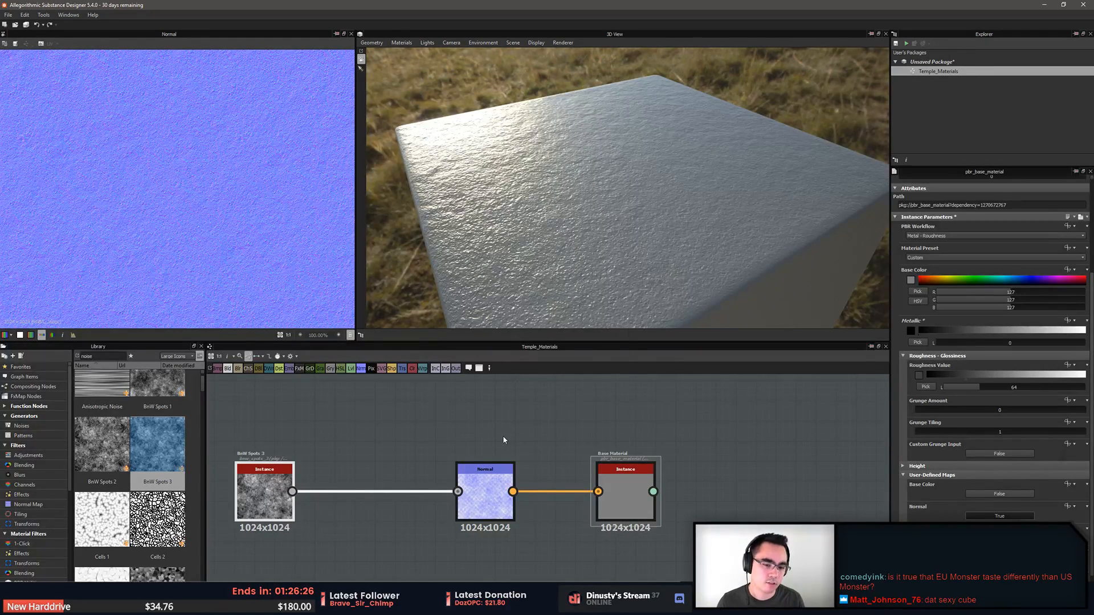
mouse_move(437, 418)
middle_down()
mouse_move(416, 424)
mouse_move(450, 416)
middle_up()
click(578, 429)
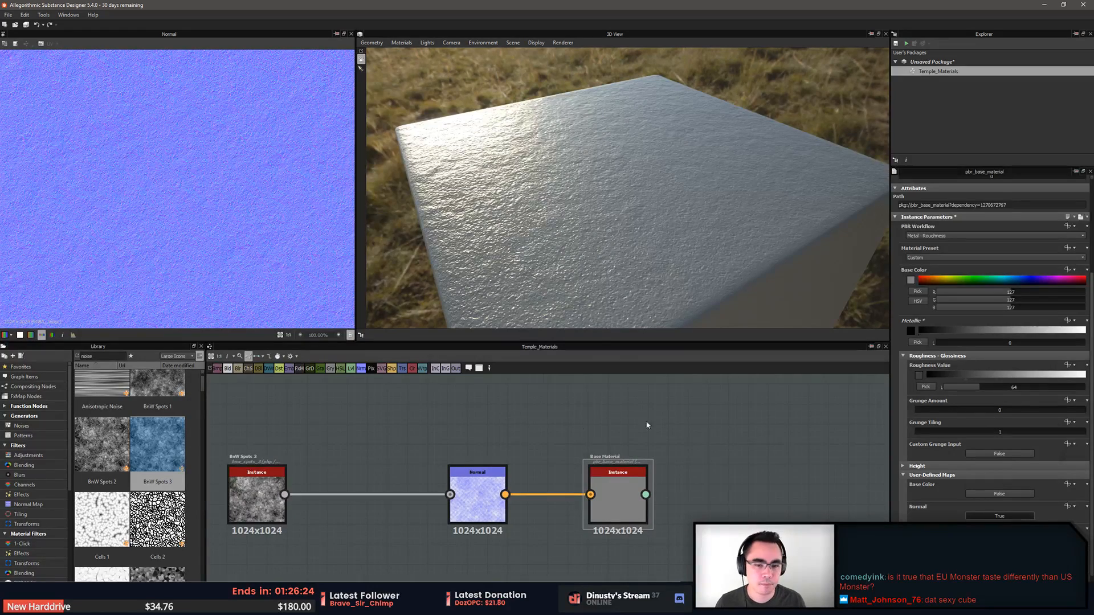
Set the Base Material's roughness value to about 93 and check the sheen on the preview cube
click(620, 481)
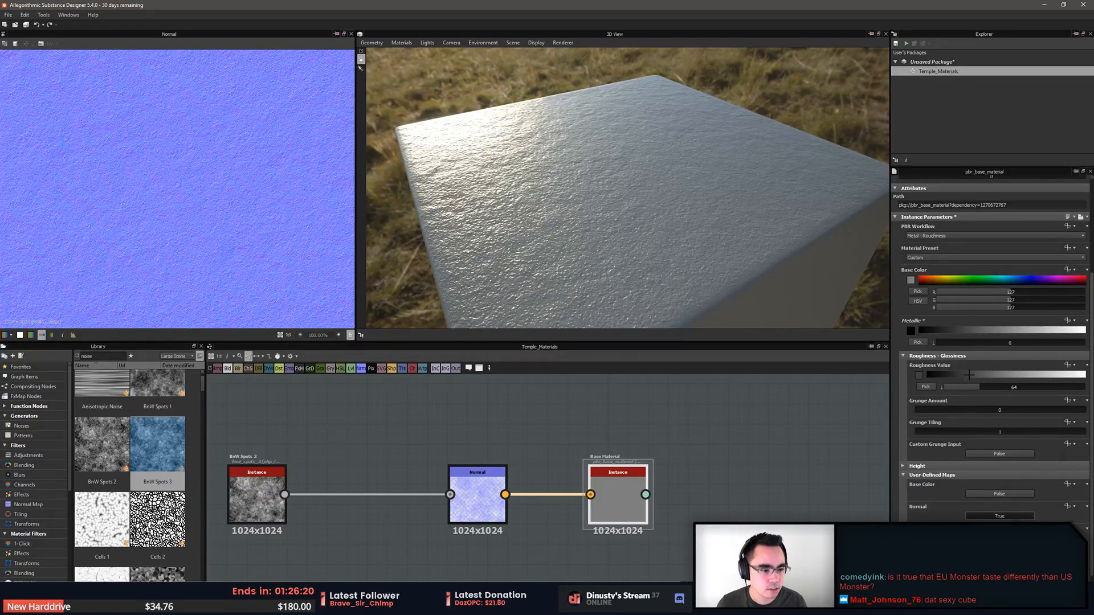
drag(963, 374, 984, 378)
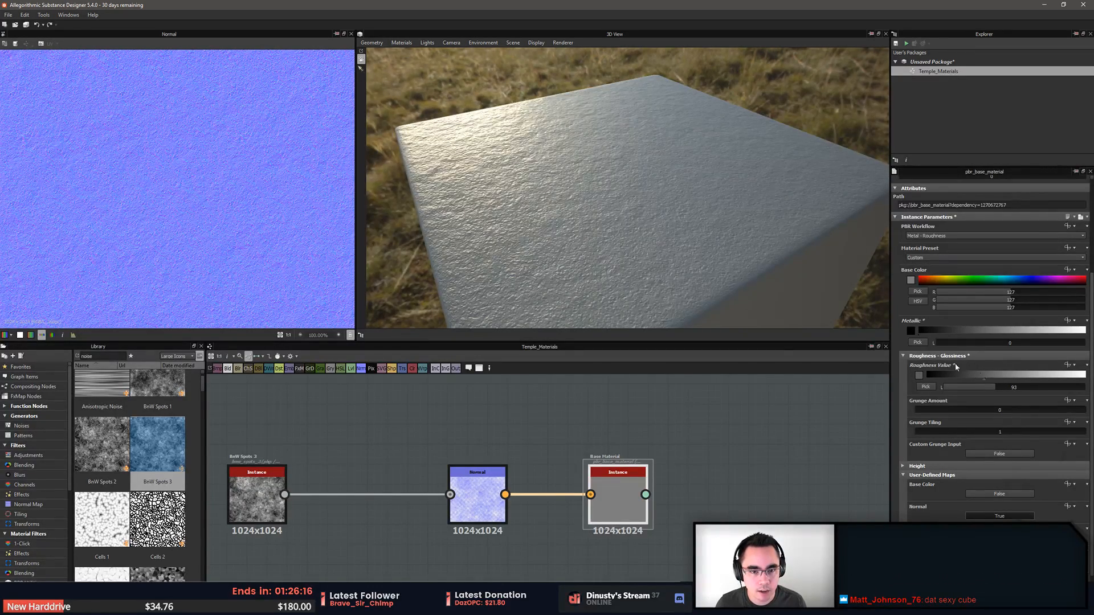
mouse_move(661, 239)
mouse_down()
mouse_move(676, 242)
mouse_move(650, 242)
mouse_up()
Move the BnW Spots 3 node farther from the Normal node to leave room for more nodes between them
click(507, 429)
scroll(643, 442, down, 3)
middle_drag(509, 430, 675, 447)
scroll(550, 464, up, 4)
drag(549, 464, 451, 465)
click(505, 491)
middle_drag(592, 503, 486, 501)
click(406, 533)
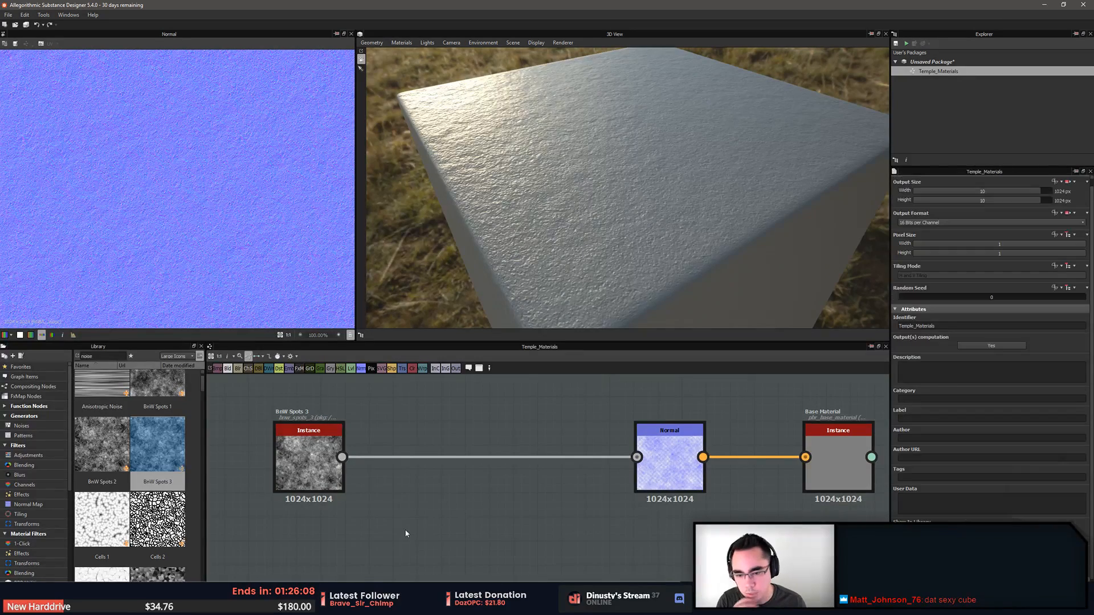
middle_drag(407, 487, 404, 496)
Add grunge map 013 from the library's noise results to the graph and place it below BnW Spots 3
scroll(139, 499, down, 5)
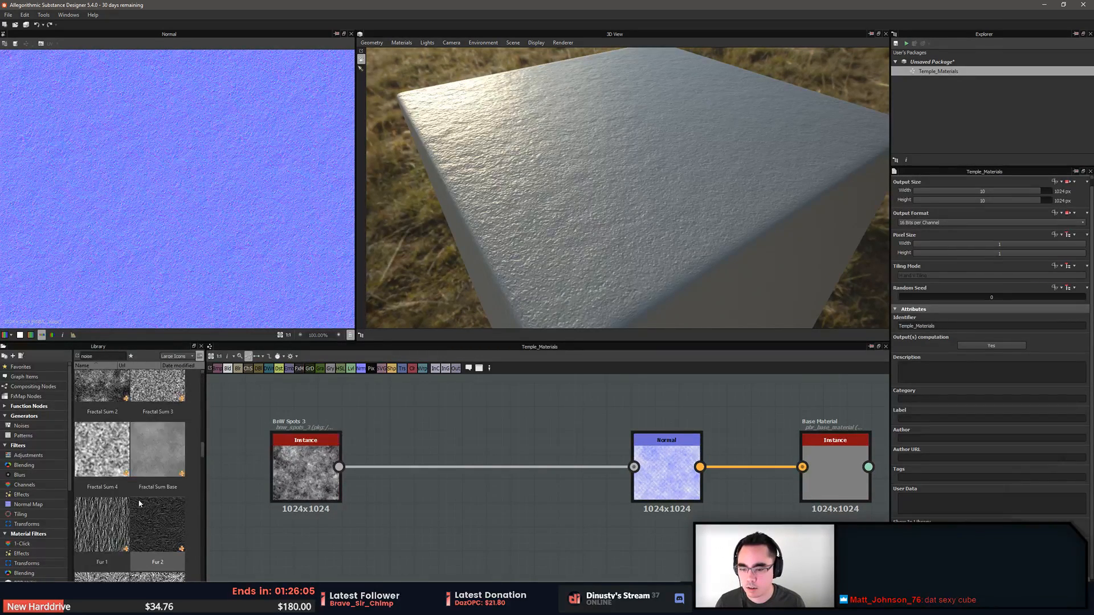
scroll(145, 491, down, 3)
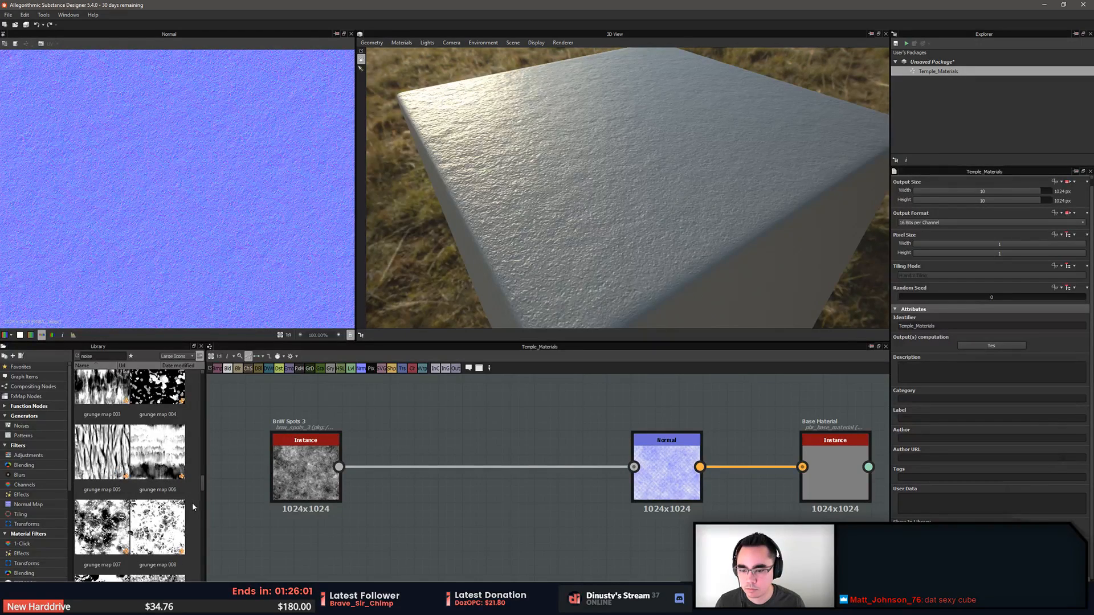
drag(202, 485, 204, 505)
drag(102, 429, 354, 565)
drag(306, 469, 306, 444)
click(382, 507)
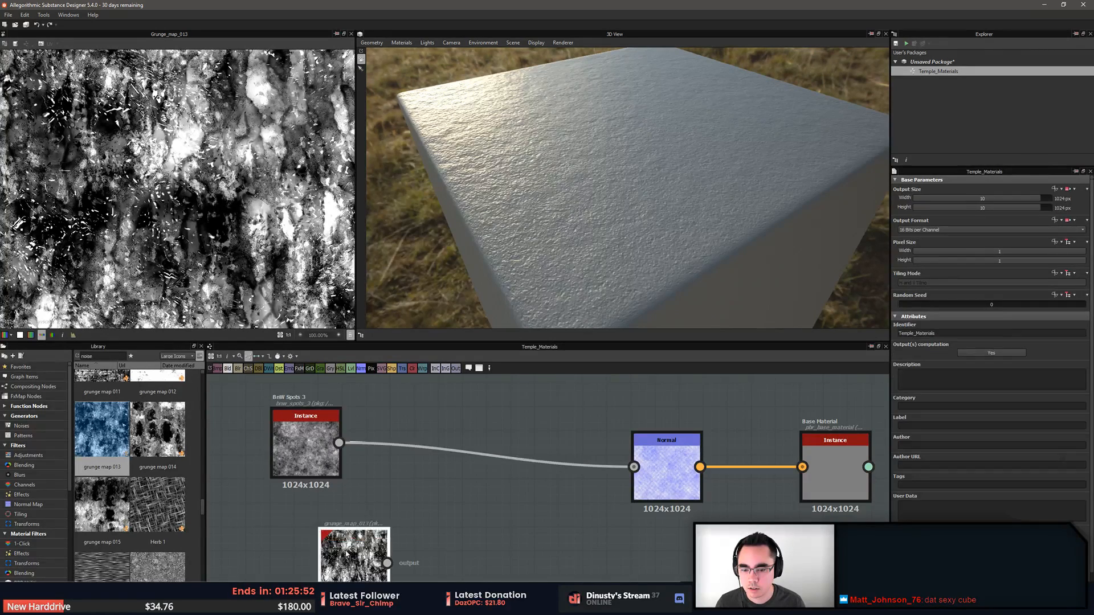
drag(359, 558, 334, 546)
Add a Blend node with BnW Spots 3 as foreground and grunge map 013 as background, positioned beside both
key(space)
text(blend)
key(Return)
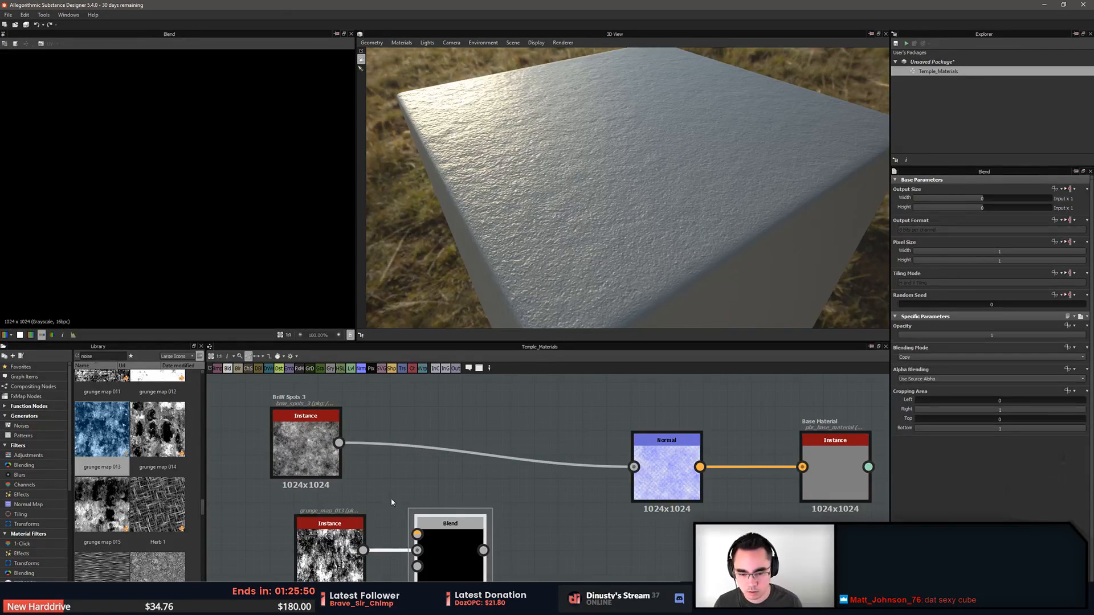
drag(444, 513, 445, 429)
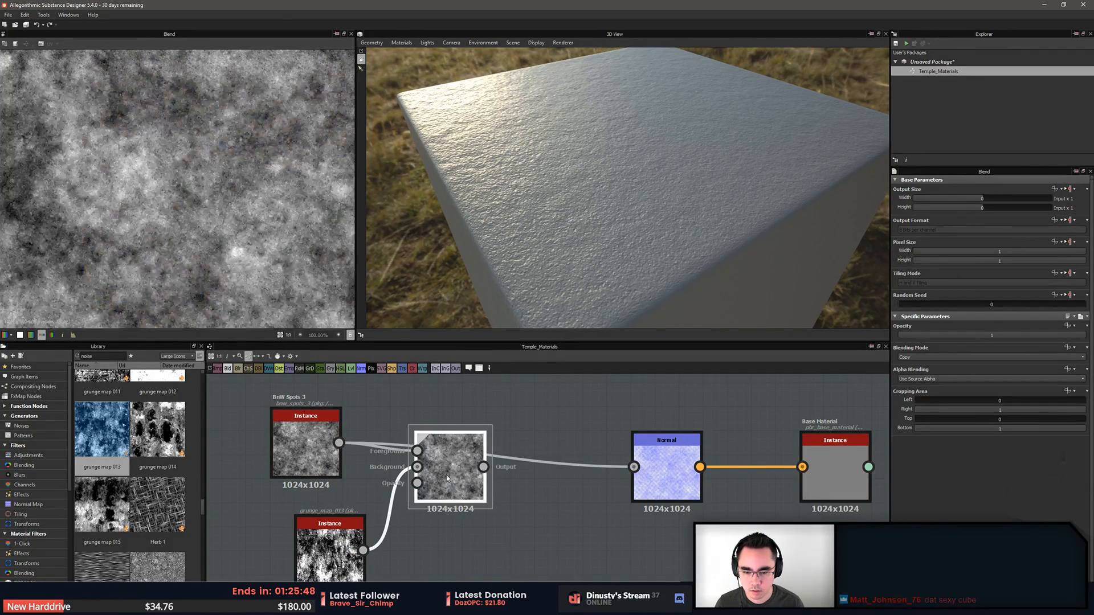
drag(455, 484, 467, 508)
click(312, 450)
drag(336, 548, 336, 537)
click(470, 508)
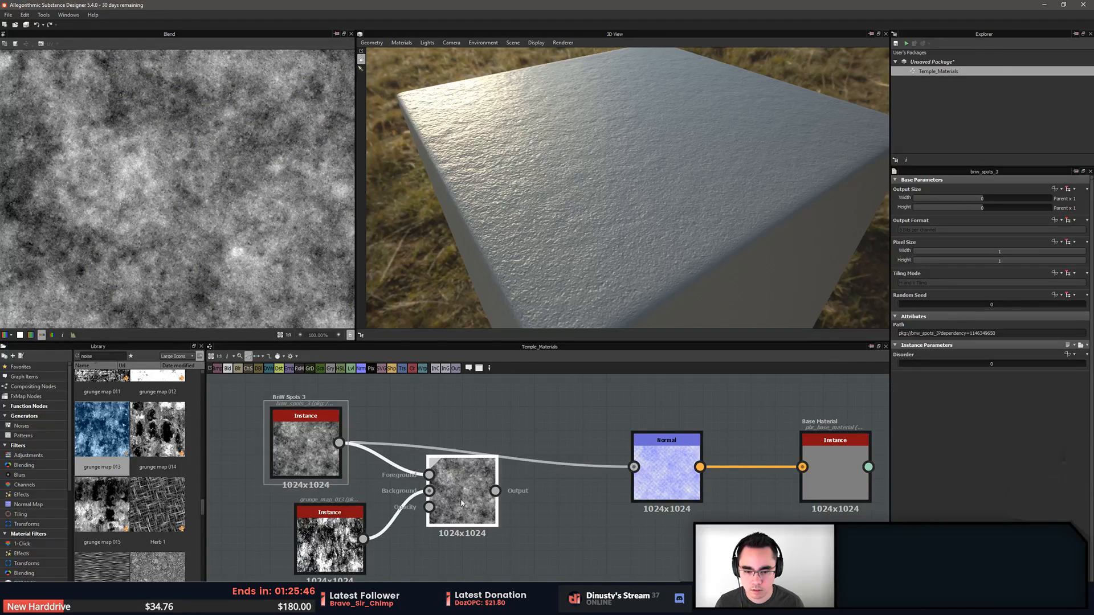
key(Delete)
key(space)
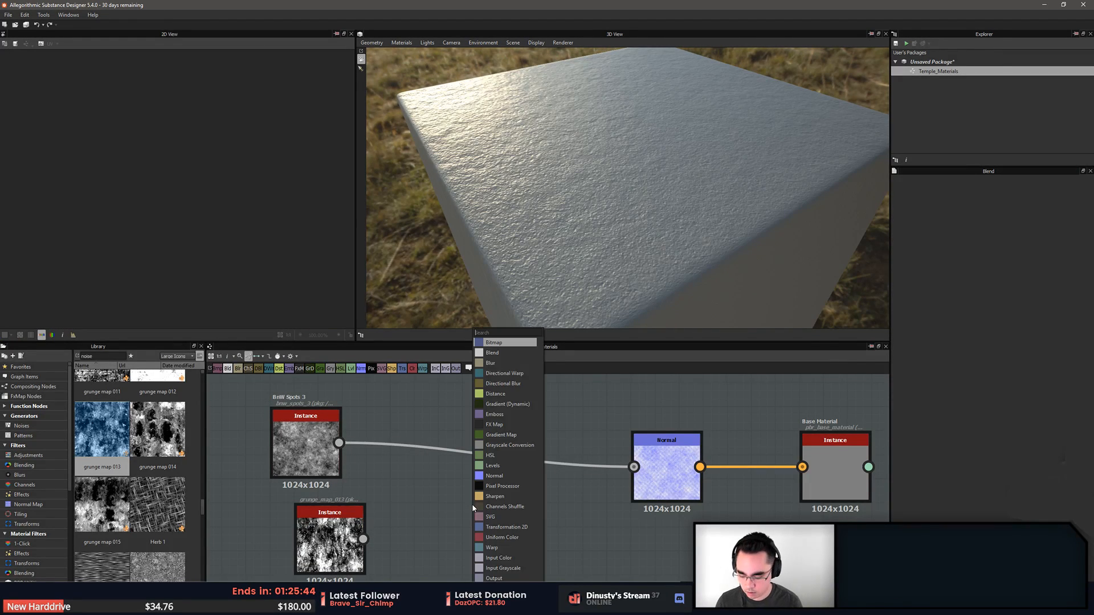
text(blend)
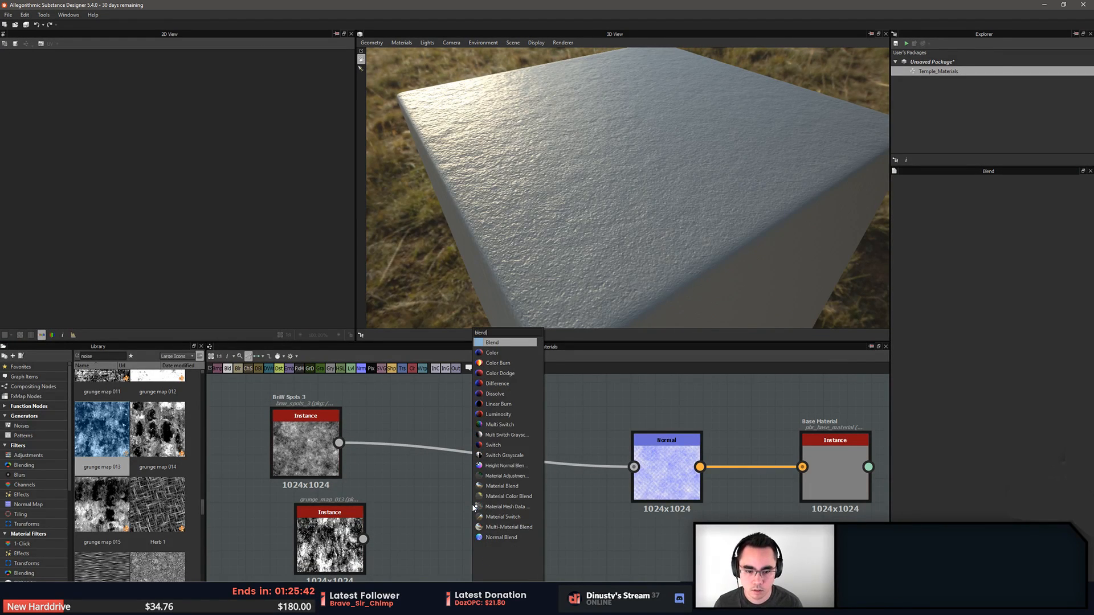
key(Return)
key(ctrl+z)
key(ctrl+z)
key(ctrl+z)
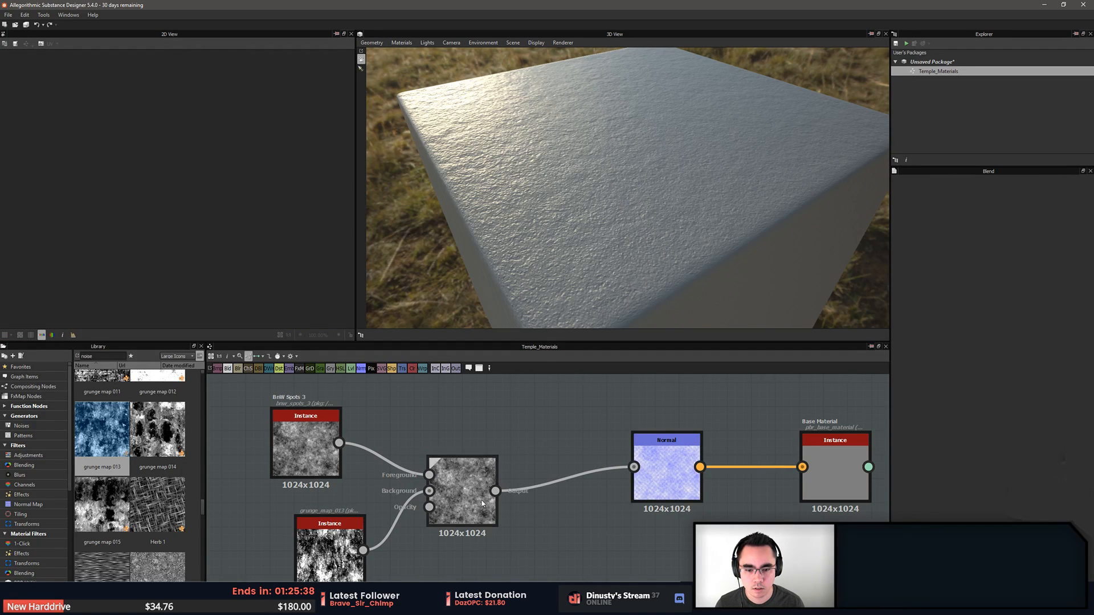
Connect the Blend output to the Normal node, preview grunge map 013, and align its node below BnW Spots 3
double_click(475, 533)
double_click(353, 564)
drag(354, 564, 329, 554)
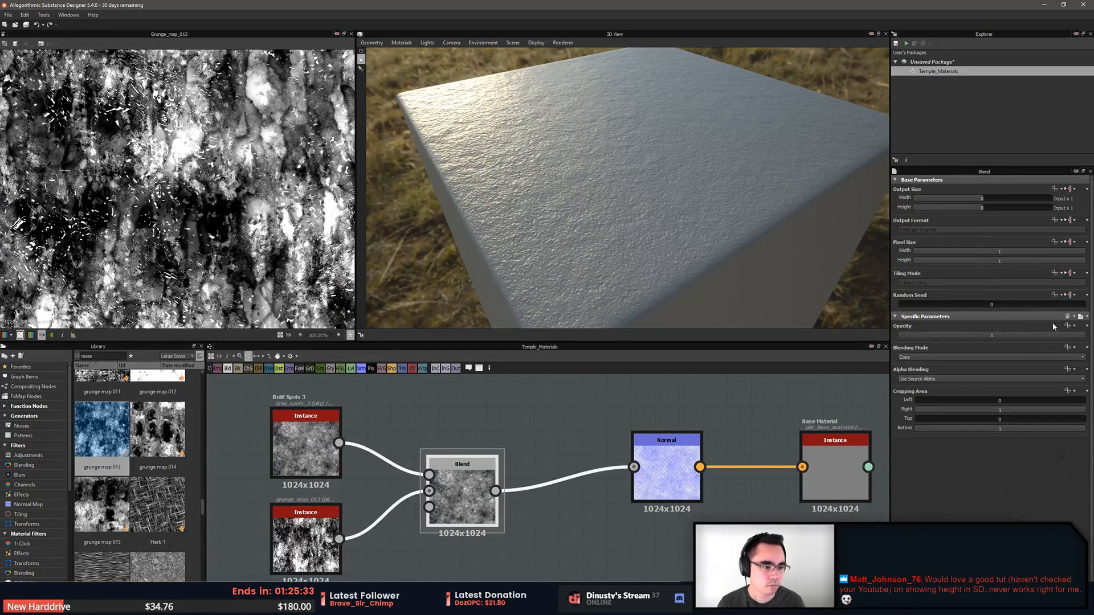
Compare Add (Linear Dodge) with Add Sub on the preview cube and keep Add Sub as the Blend node's blending mode
drag(1072, 341, 845, 342)
key(ctrl+z)
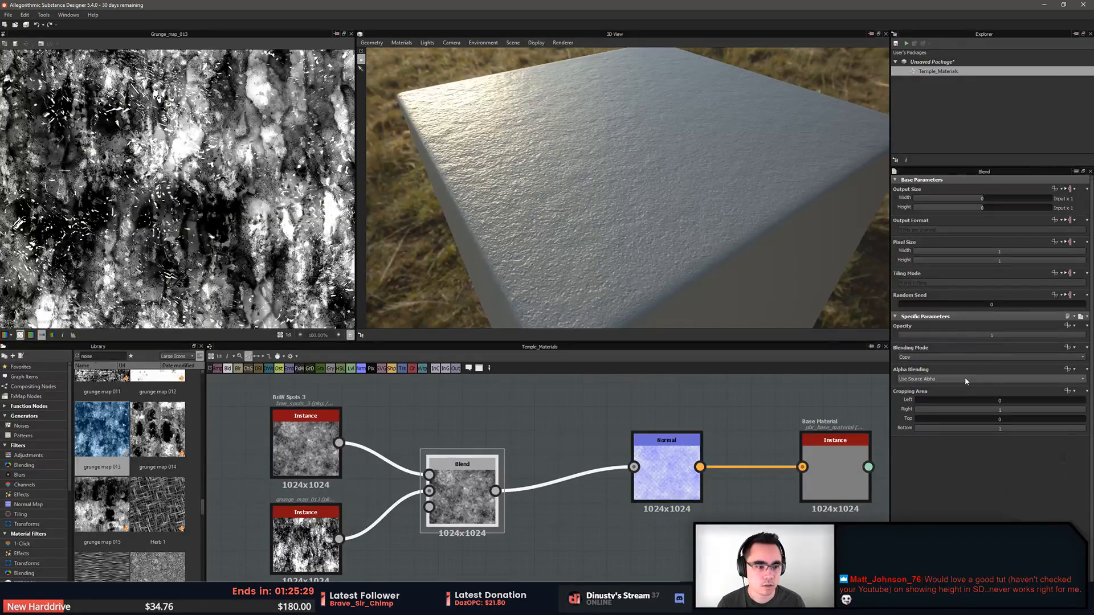
click(968, 357)
click(969, 360)
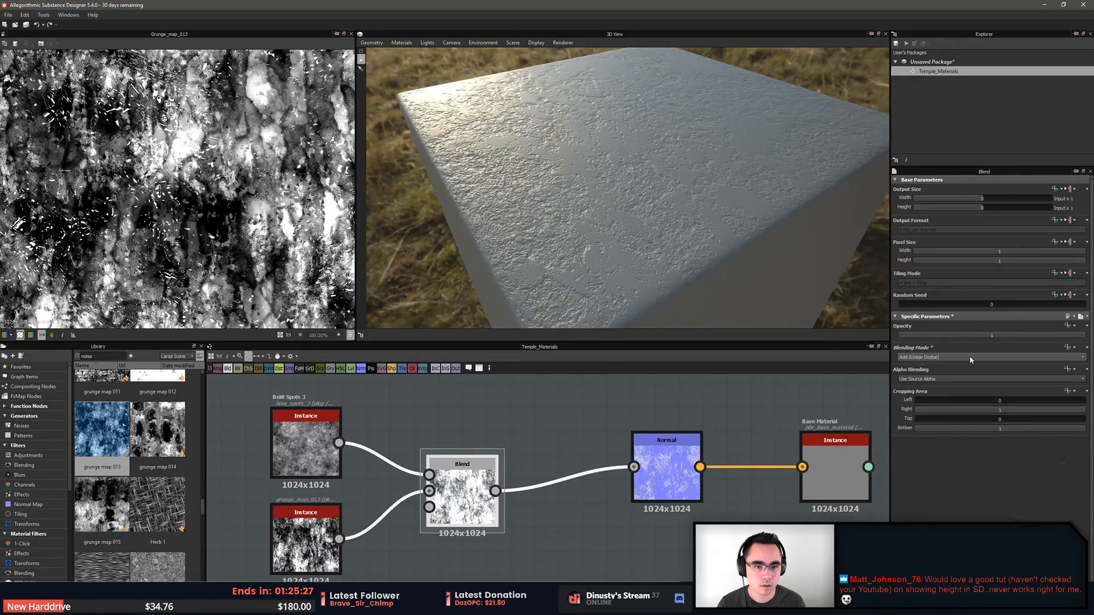
mouse_move(692, 170)
mouse_down()
mouse_move(706, 234)
mouse_move(653, 209)
mouse_move(583, 195)
mouse_move(603, 159)
mouse_up()
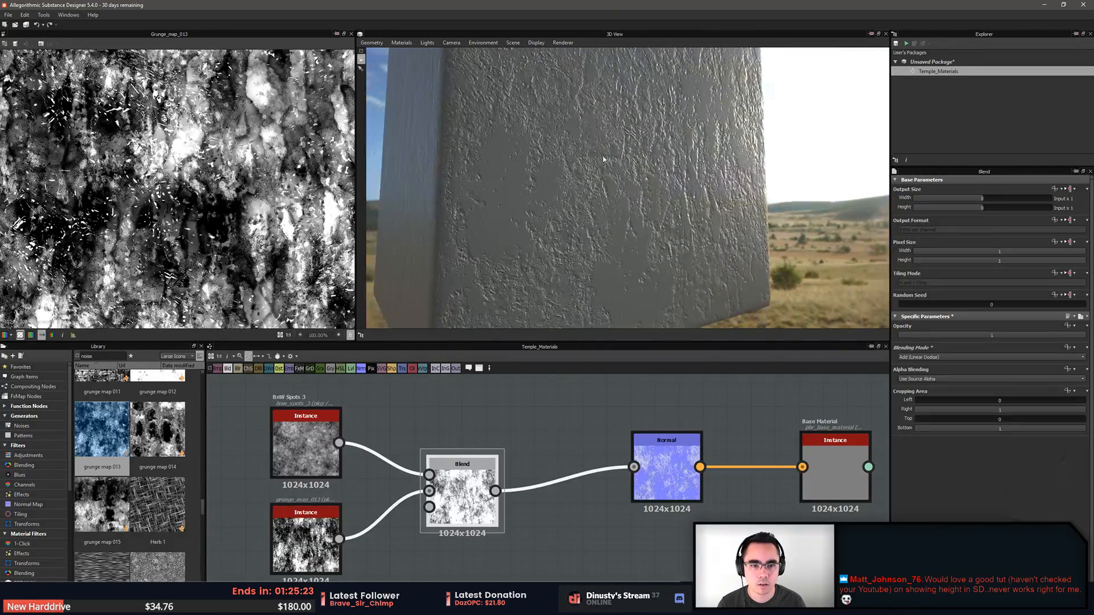
click(940, 357)
key(Return)
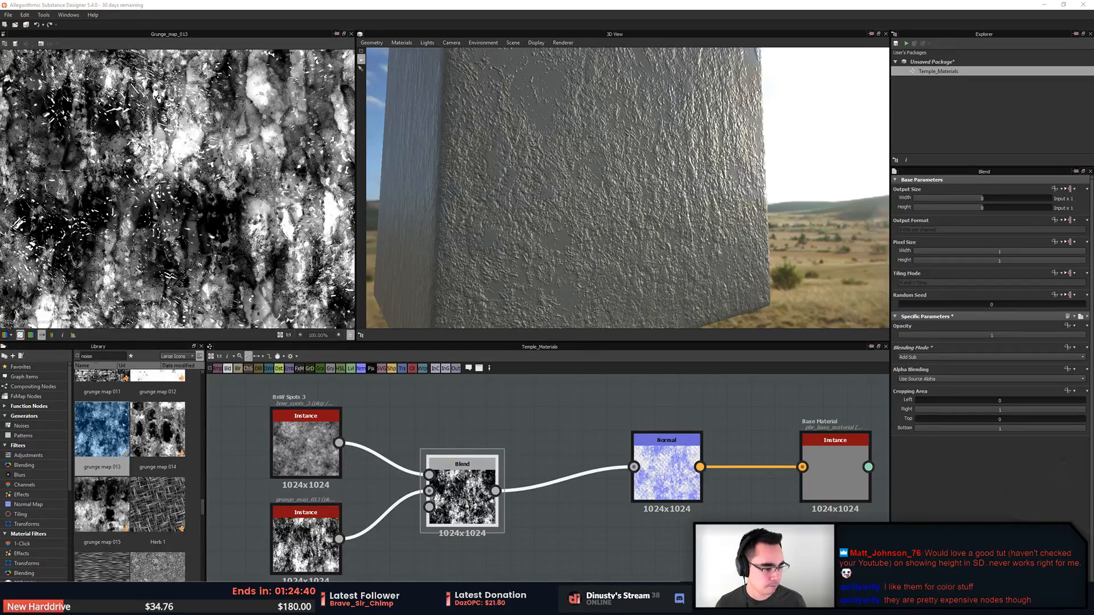
Open a File Explorer window and move it onto the other monitor
key(super+e)
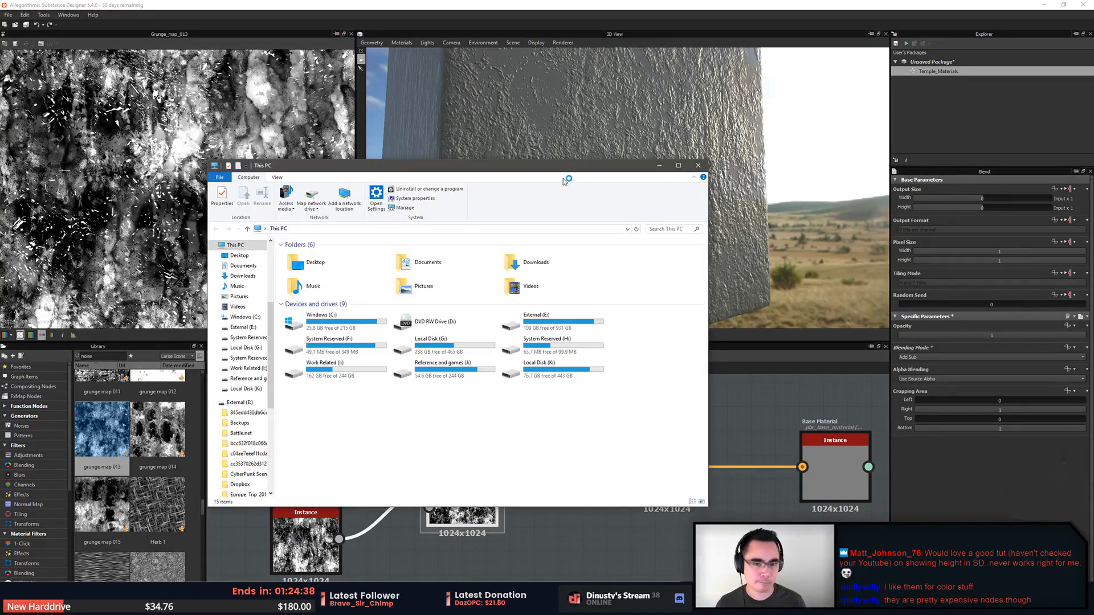
drag(565, 164, 1093, 157)
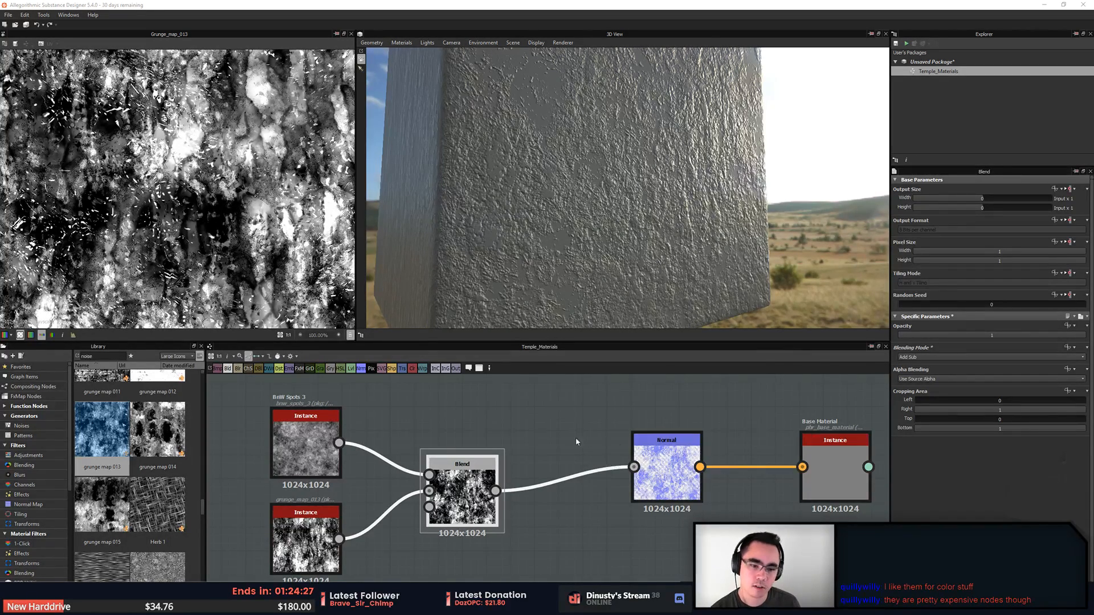
scroll(578, 447, down, 4)
scroll(557, 483, up, 3)
middle_drag(557, 483, 569, 415)
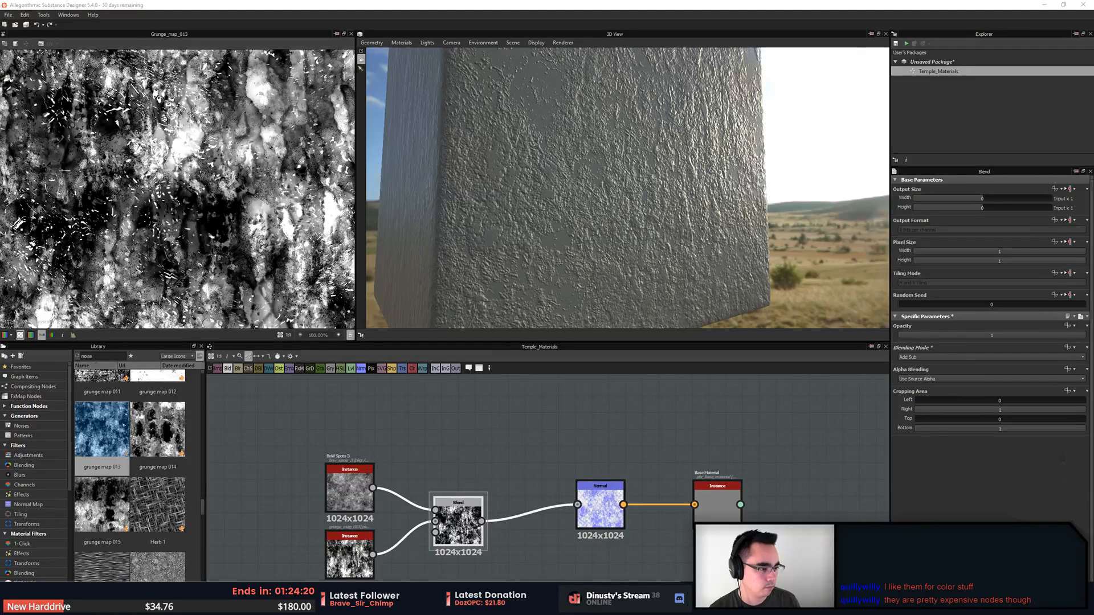
right_click(1054, 458)
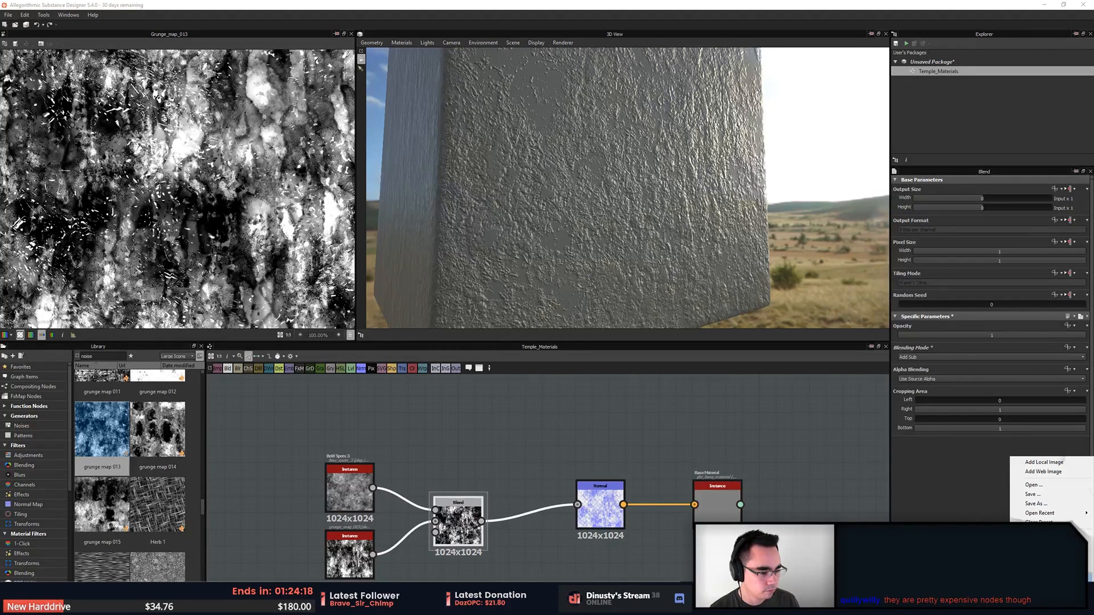
click(1055, 463)
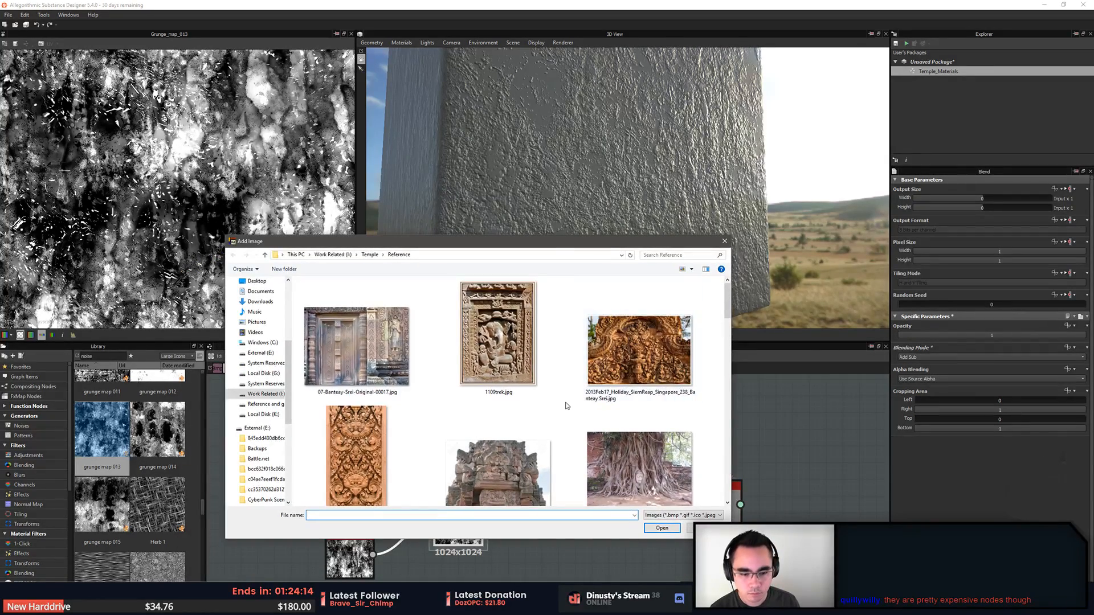
scroll(567, 406, down, 5)
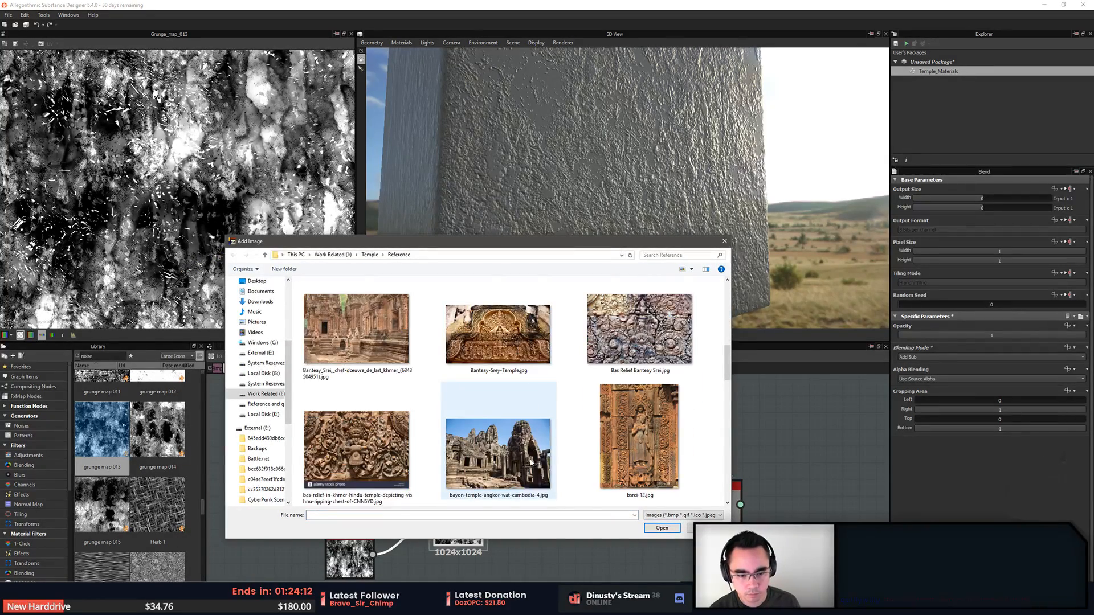
scroll(531, 463, down, 1)
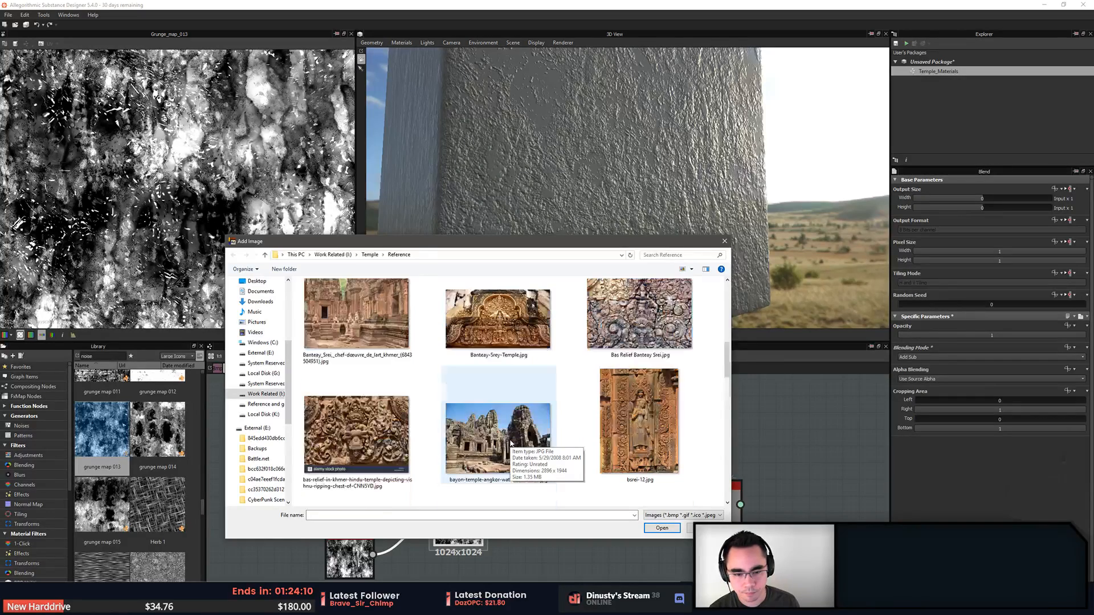
double_click(359, 304)
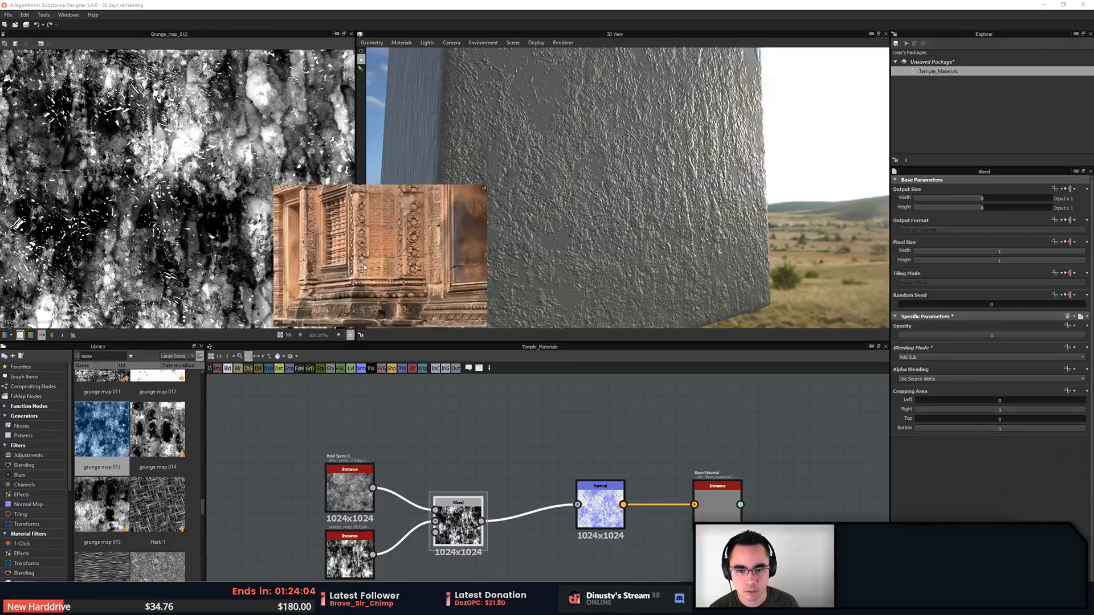
right_click(375, 258)
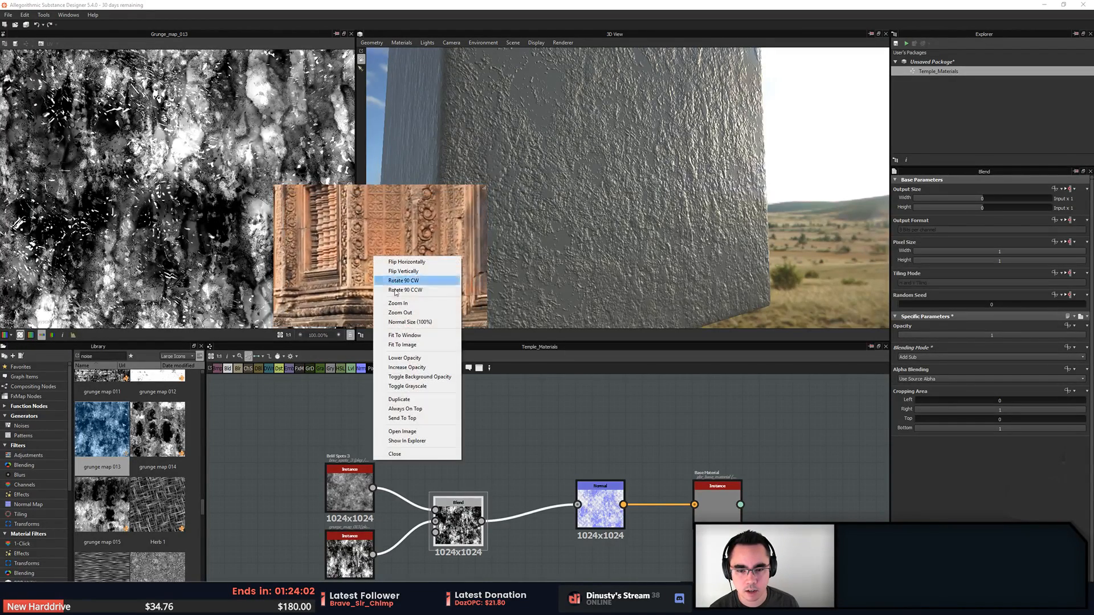
click(412, 454)
Add the local image Ta Phrohm 2.jpg from the Temple Reference folder as an on-screen reference
right_click(1010, 451)
click(1029, 460)
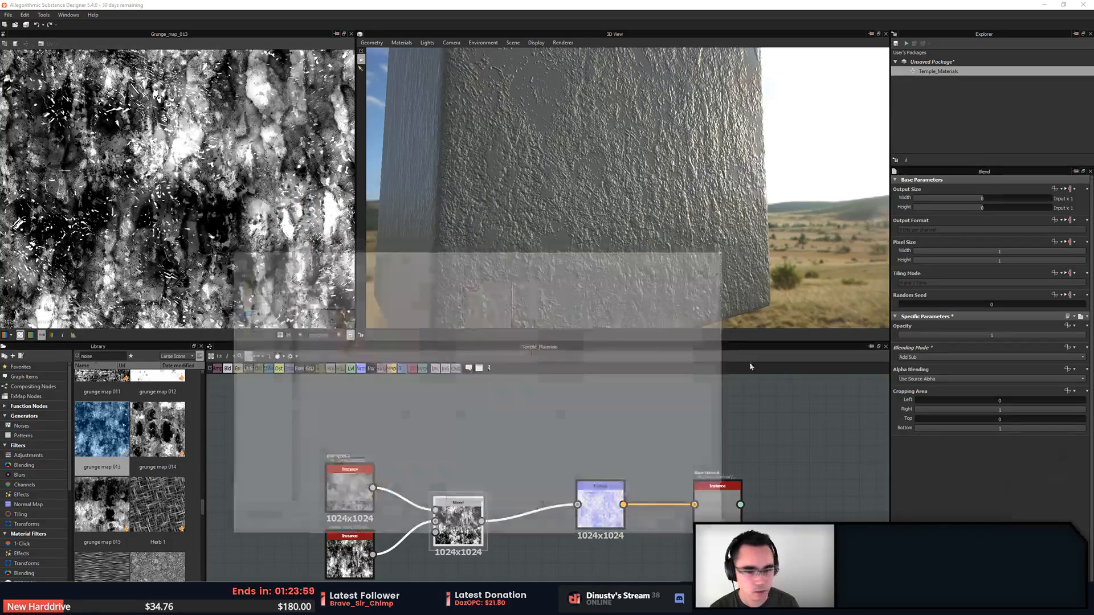
scroll(540, 409, down, 1)
scroll(539, 409, down, 6)
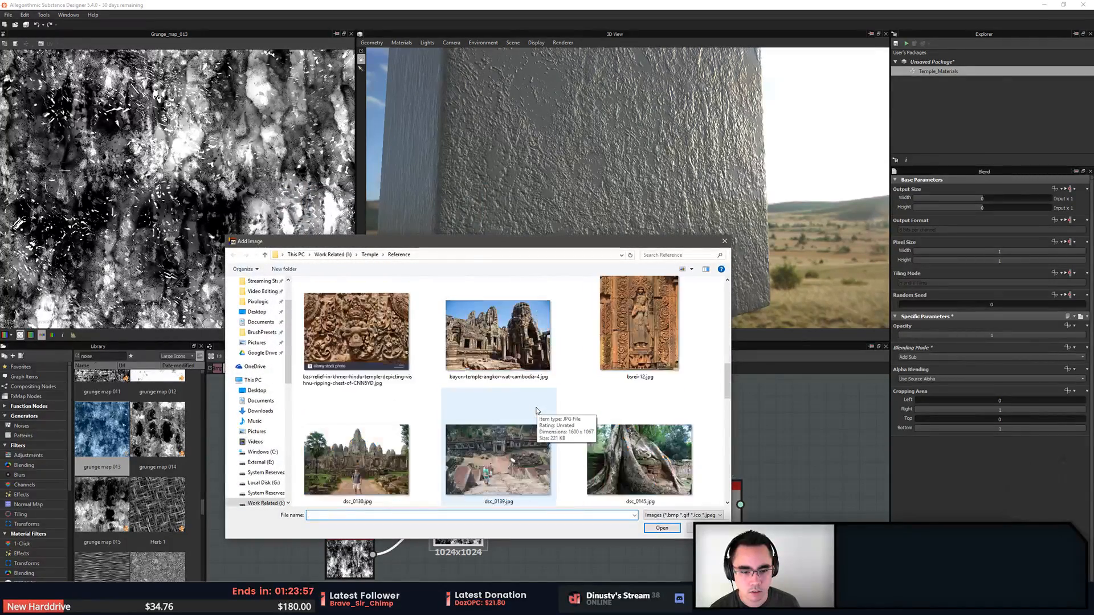
scroll(536, 410, down, 4)
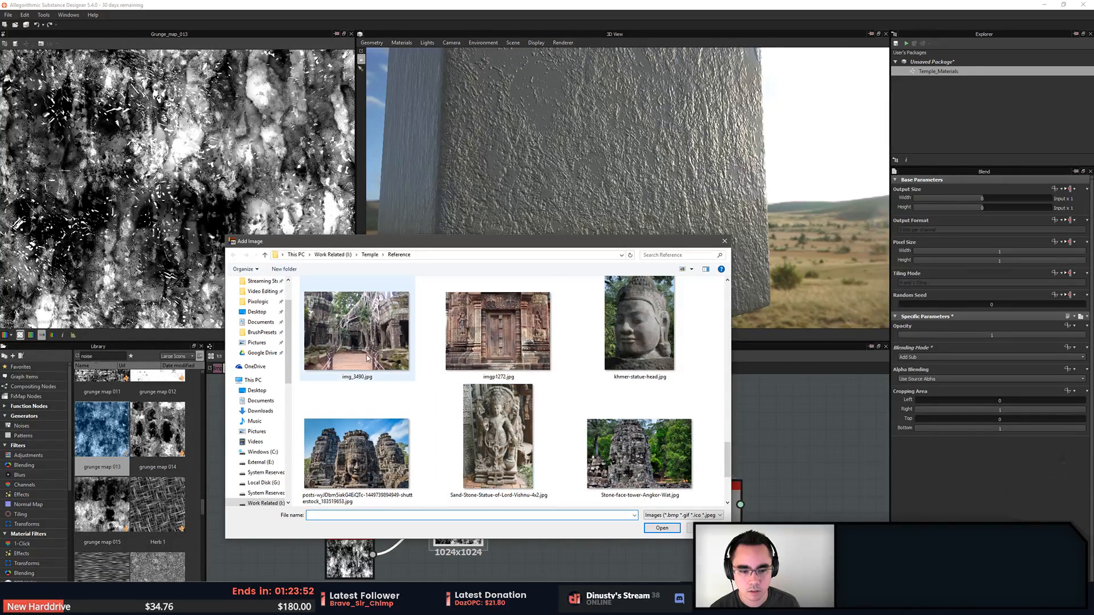
scroll(513, 396, down, 1)
double_click(345, 457)
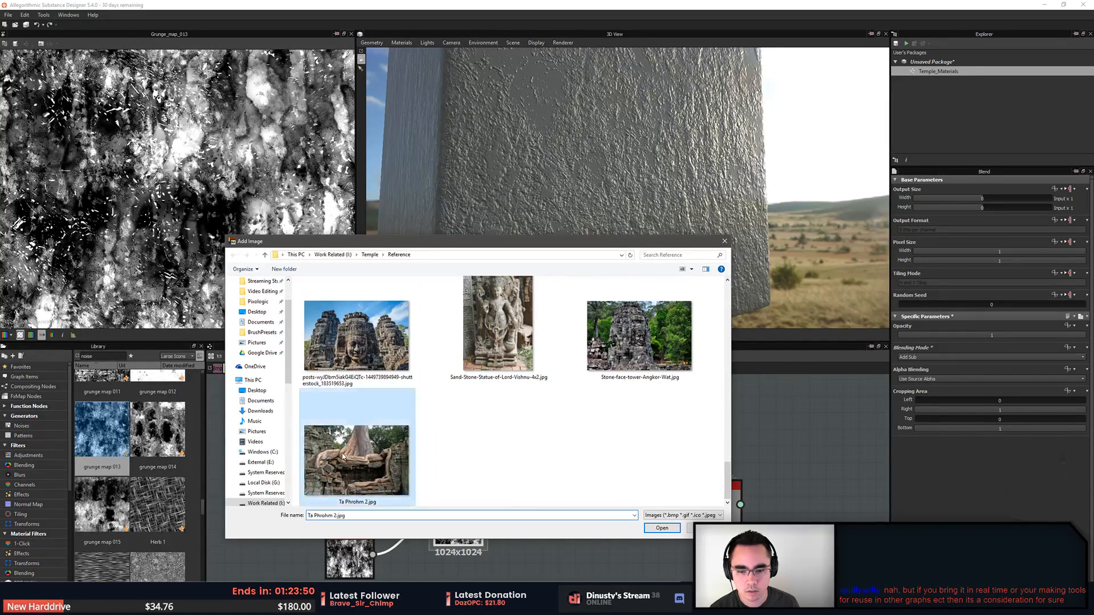
Enlarge the tree-root temple reference, place it over the node graph, and set it to stay always on top
drag(419, 315, 266, 230)
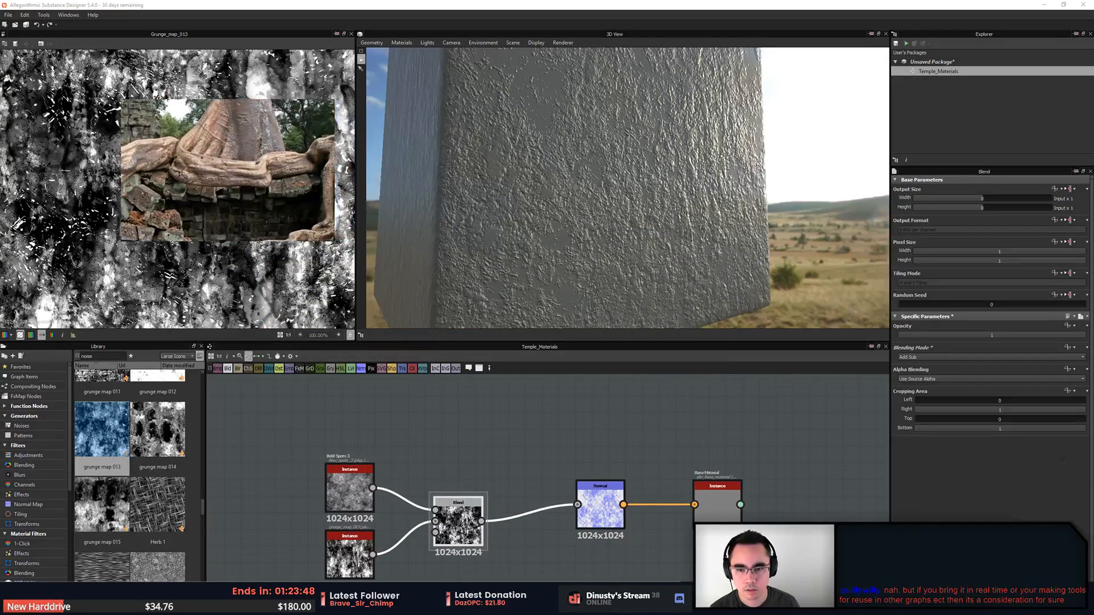
drag(331, 239, 405, 309)
drag(322, 219, 761, 496)
drag(653, 454, 748, 447)
right_click(748, 447)
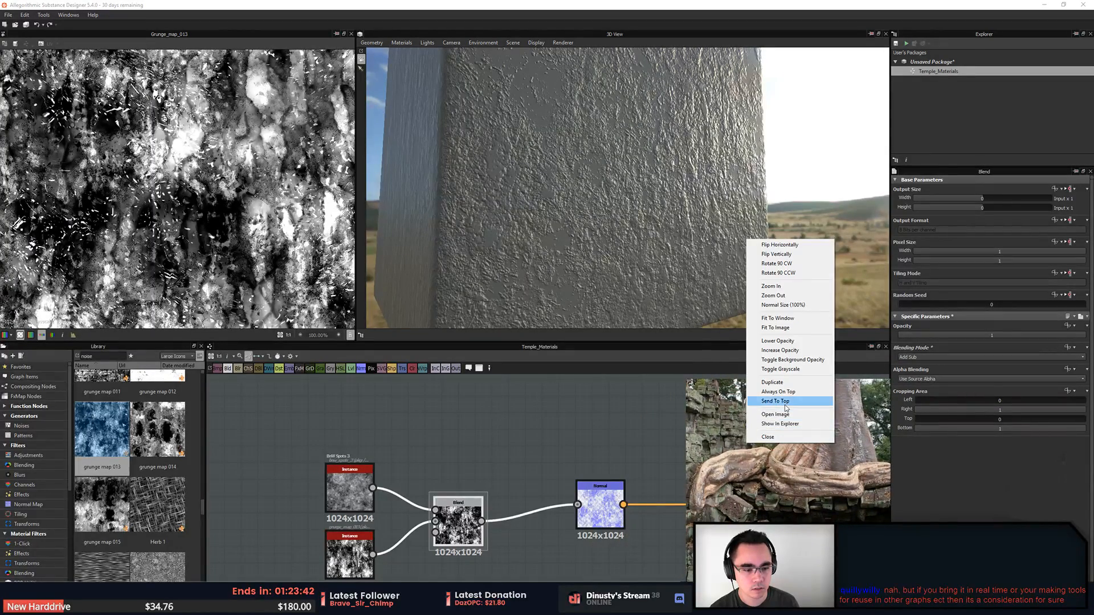
click(786, 393)
Examine the stonework below the roots in the reference image up close, and close the image
right_drag(763, 429, 768, 431)
scroll(769, 456, up, 4)
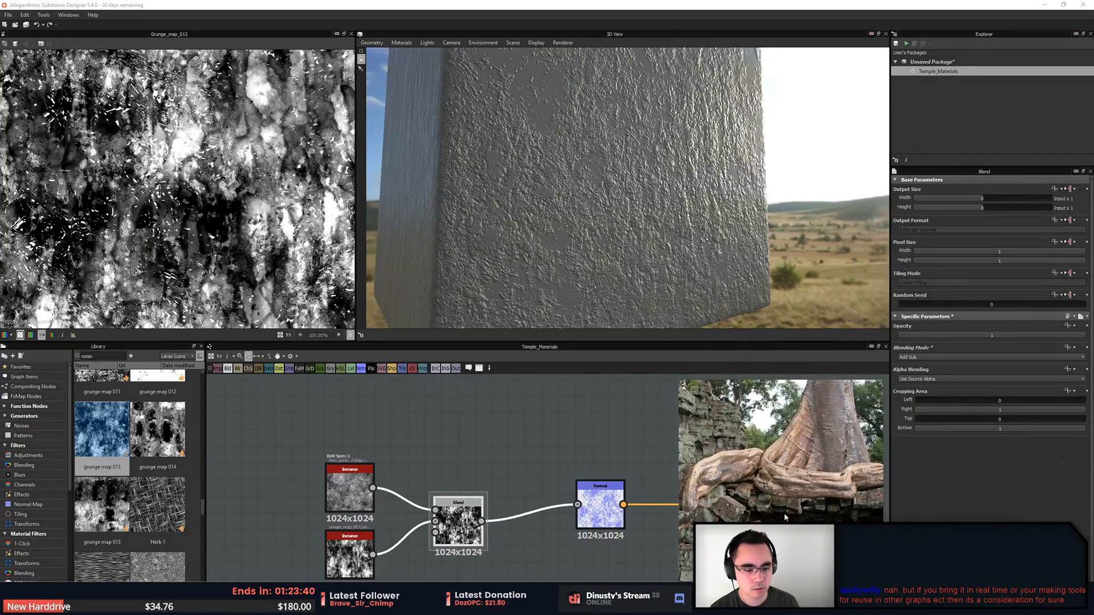
middle_drag(775, 501, 756, 413)
scroll(739, 484, down, 1)
right_click(770, 465)
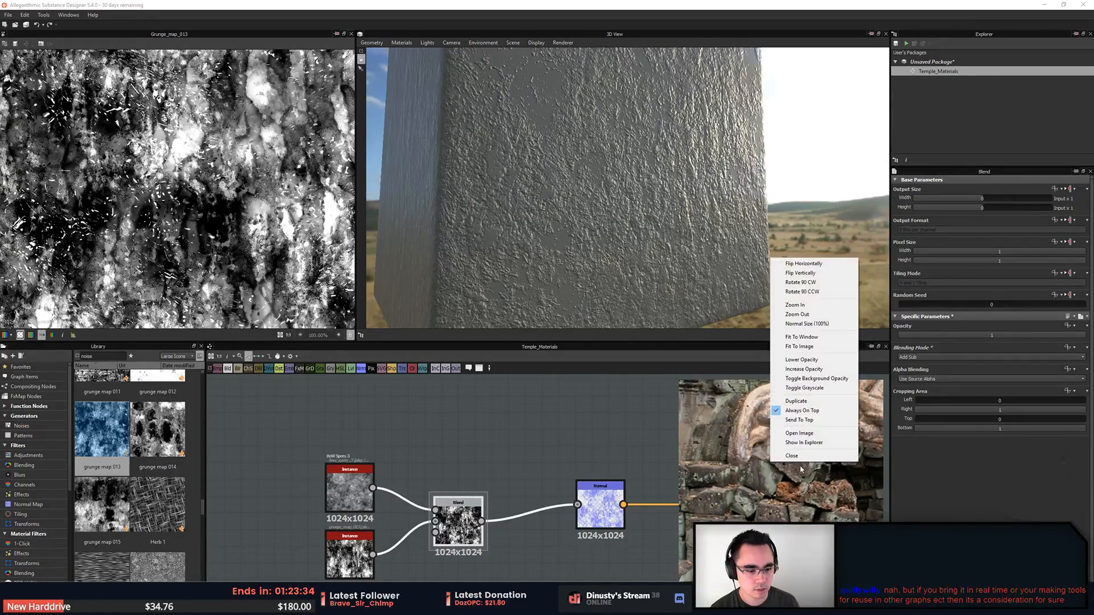
click(798, 461)
Browse the temple Reference folder for another local stonework photo to use as on-screen reference
right_click(1012, 451)
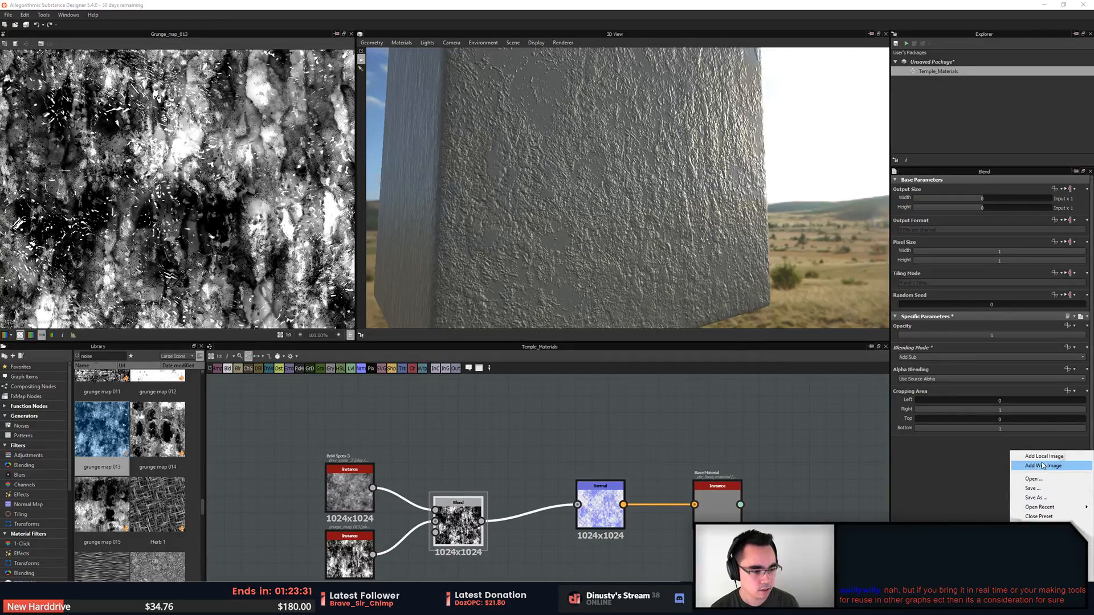
click(1042, 480)
click(675, 434)
scroll(675, 435, down, 8)
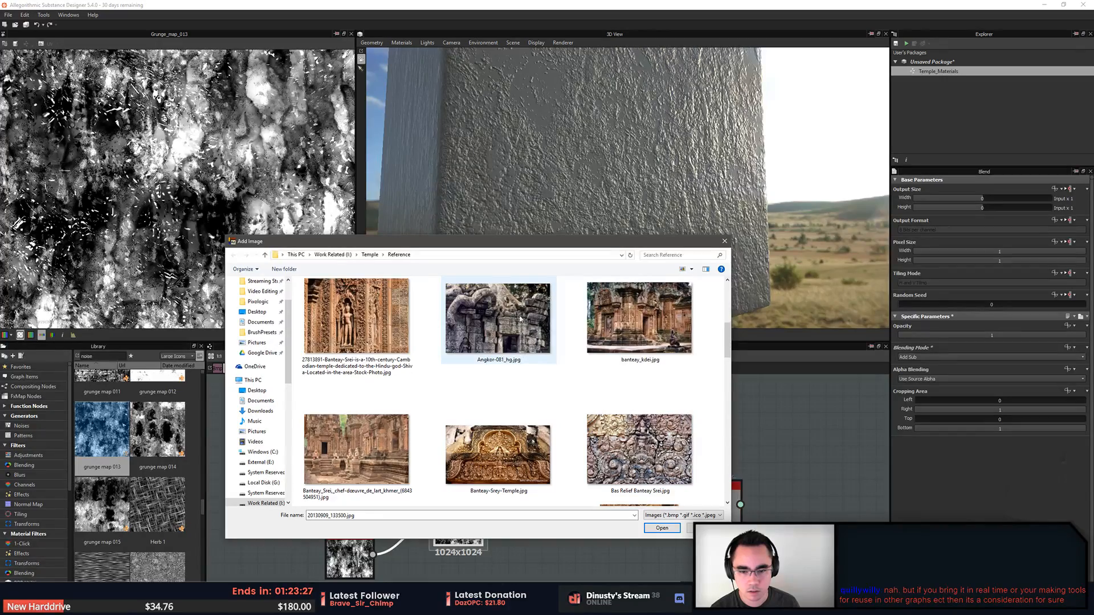
click(495, 342)
drag(728, 349, 734, 475)
drag(502, 245, 1093, 143)
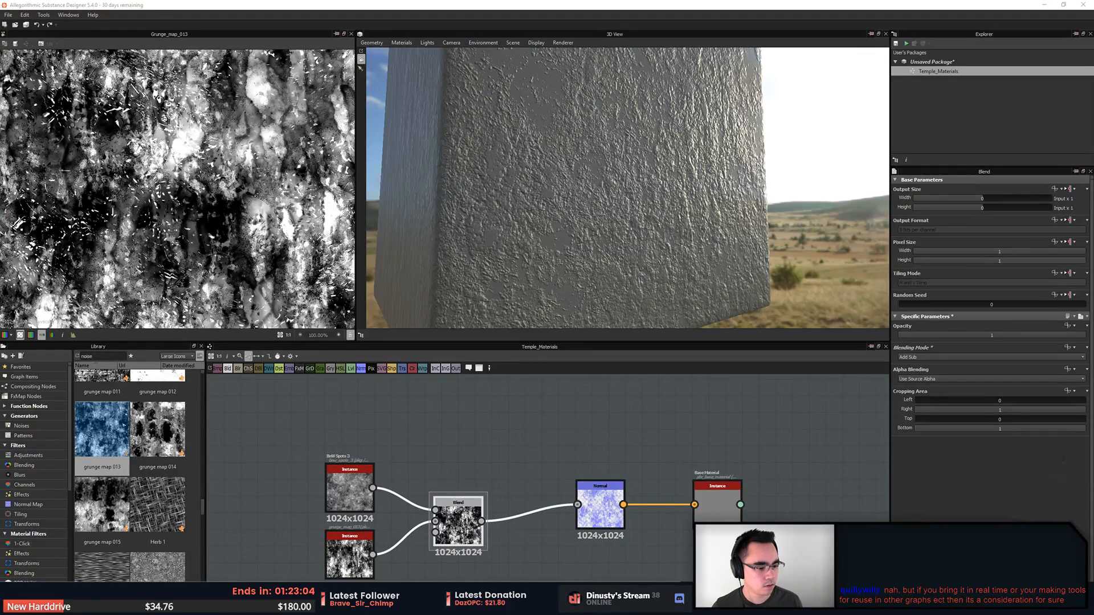
Start adding another local reference image and open the nested Cambodia photo folder inside the Reference folder
right_click(1011, 451)
click(1046, 459)
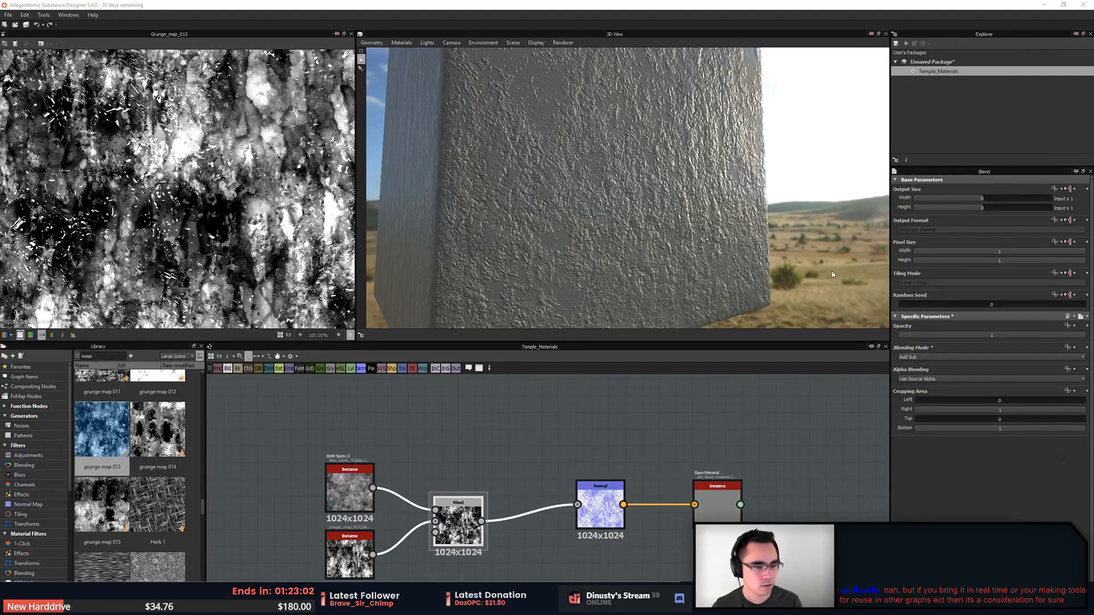
double_click(359, 326)
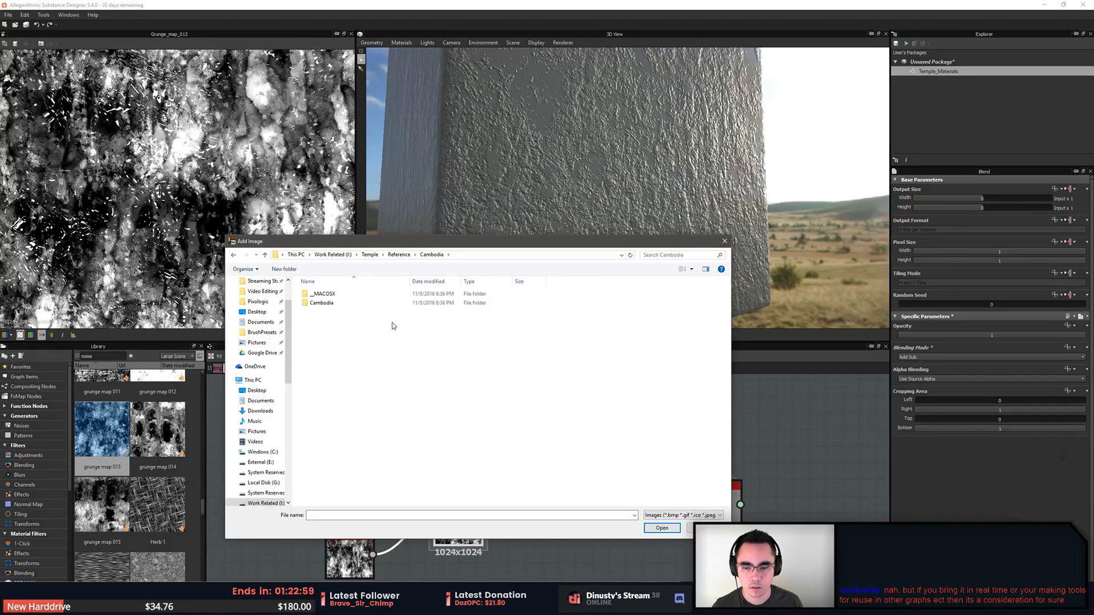
click(338, 305)
double_click(338, 305)
click(326, 299)
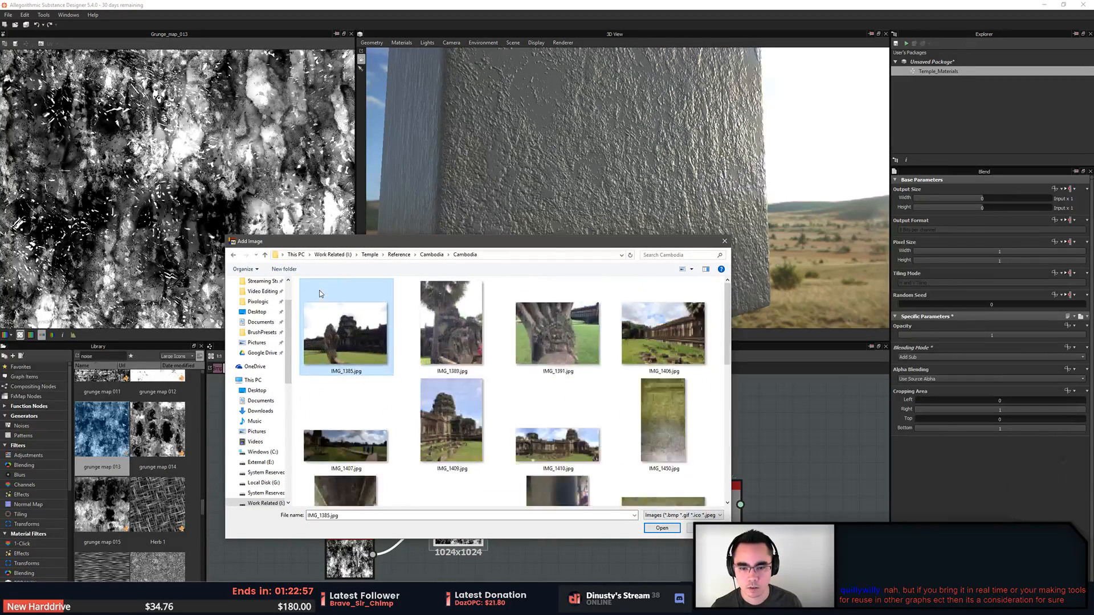
Look through the Cambodia photos and add the temple doorway image IMG_1625.jpg as an on-screen reference
scroll(399, 342, down, 15)
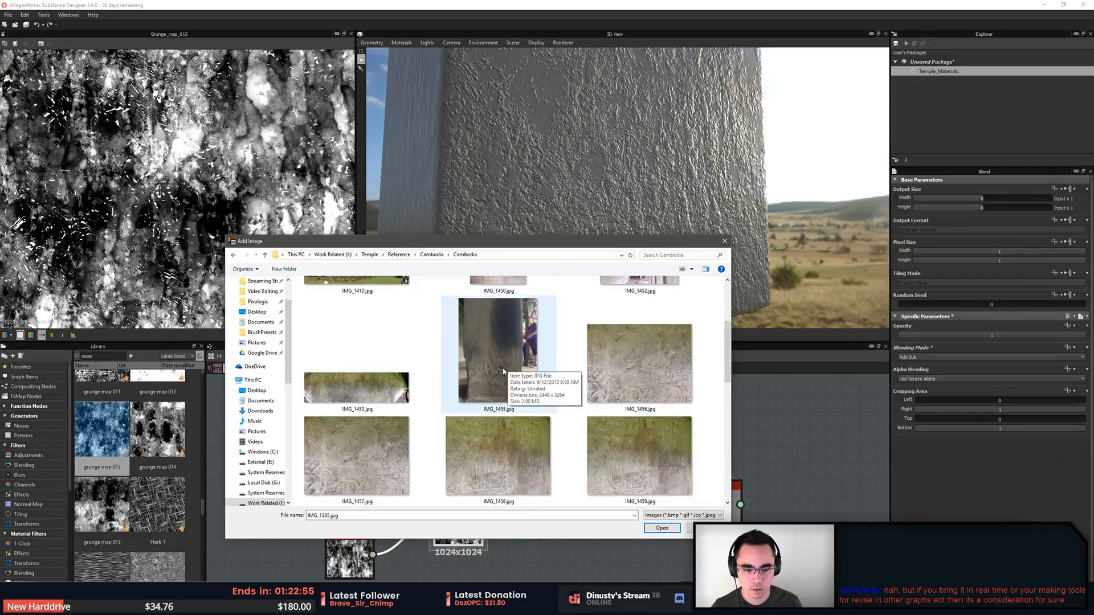
scroll(718, 356, down, 5)
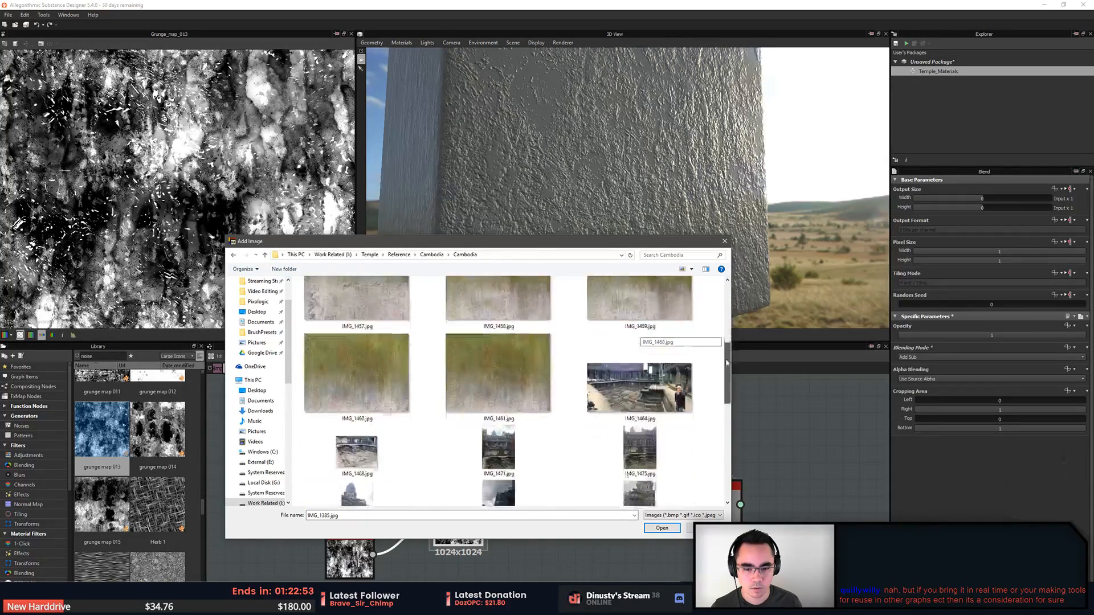
drag(725, 371, 730, 484)
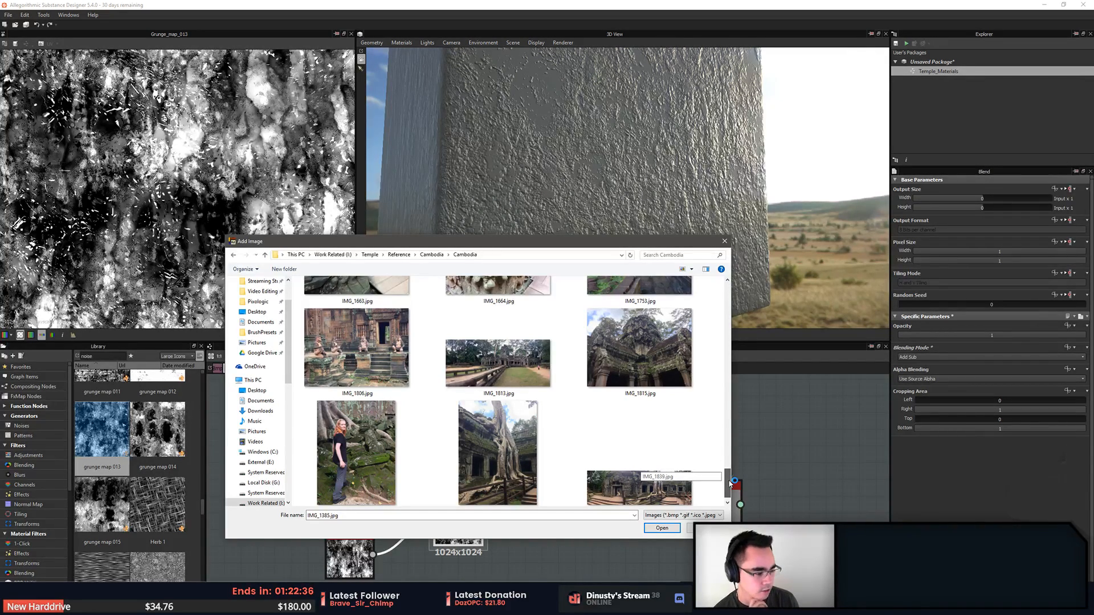
drag(730, 484, 725, 439)
click(634, 336)
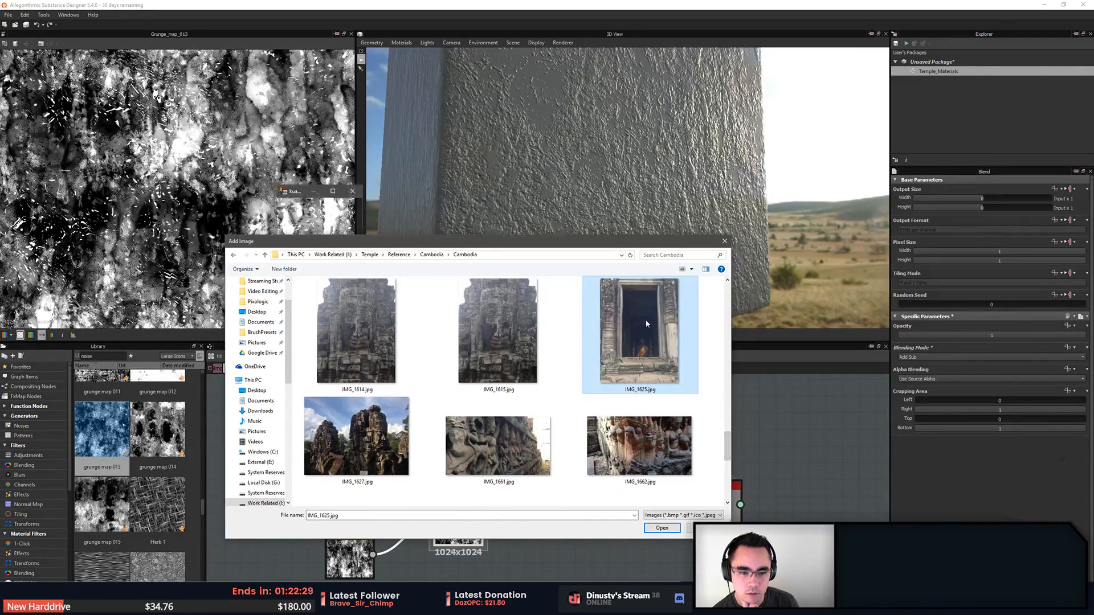
double_click(645, 319)
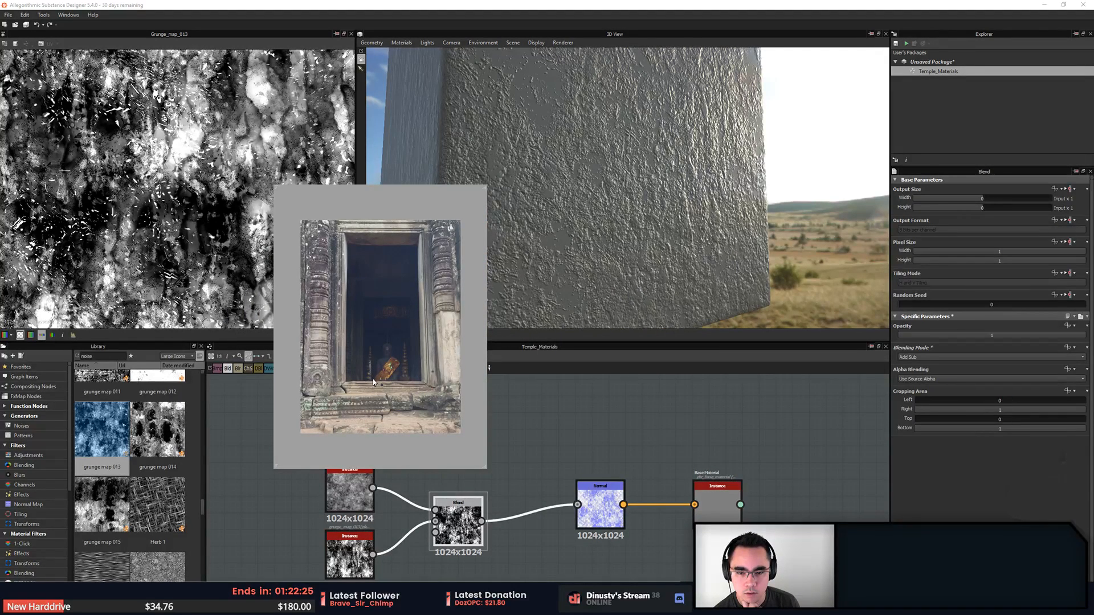
click(627, 427)
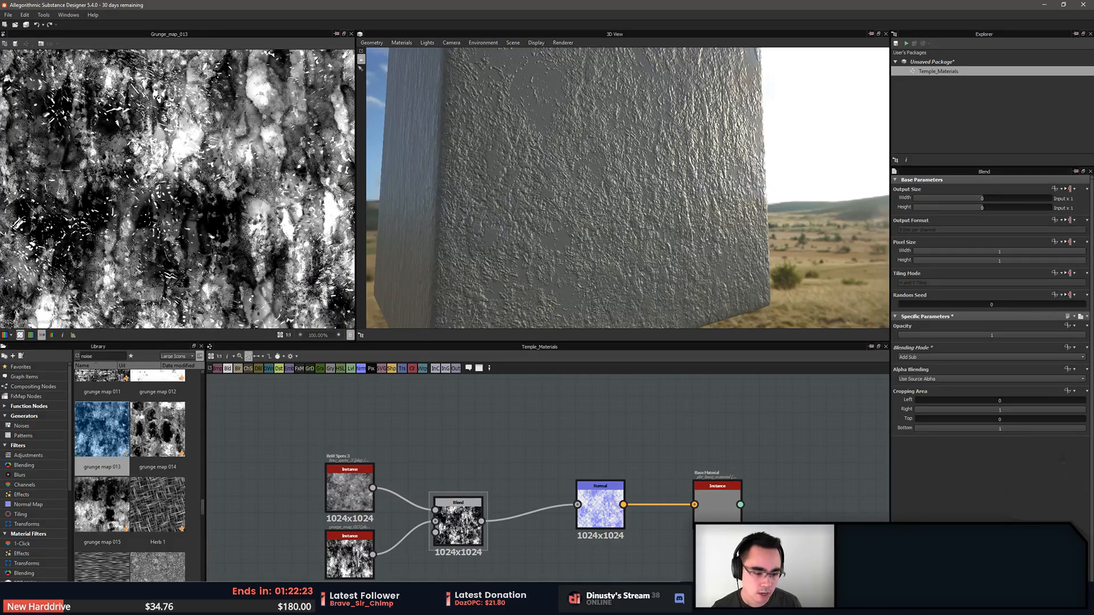
key(alt+Tab)
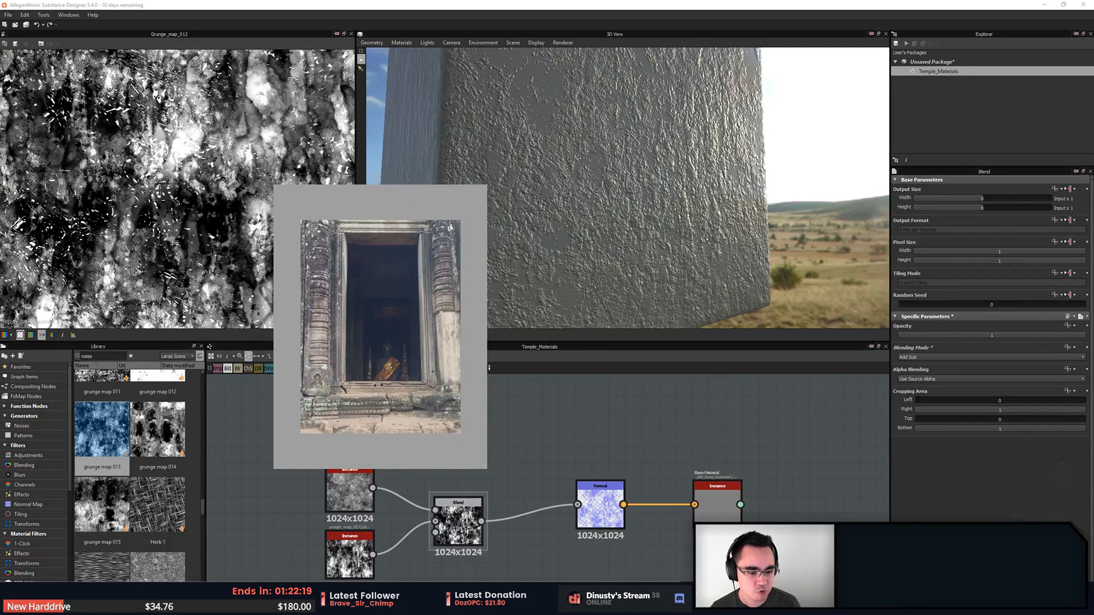
right_click(1017, 604)
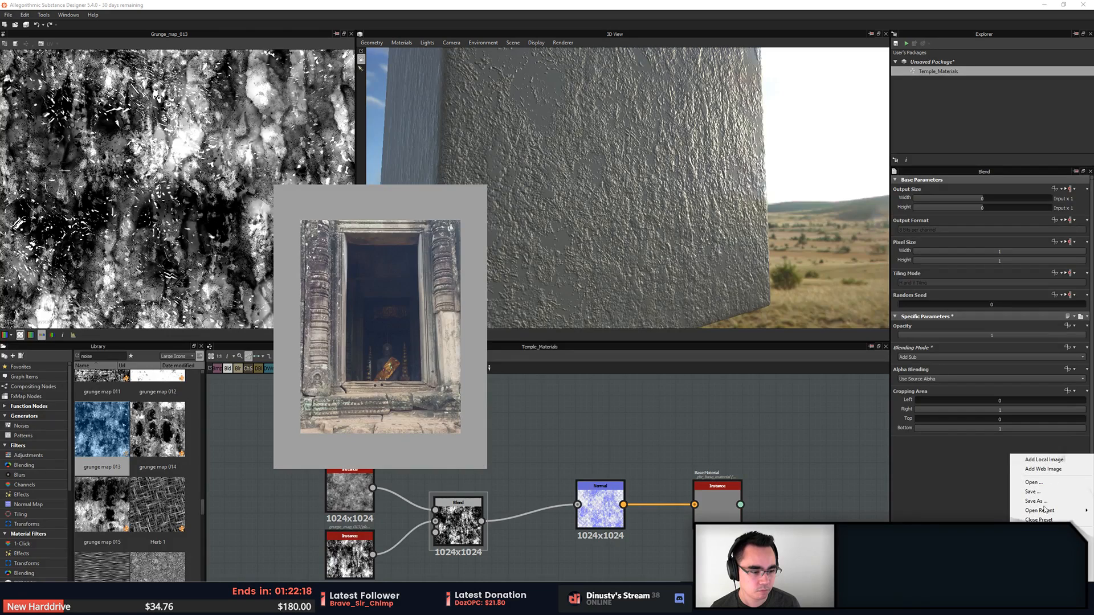
click(657, 454)
key(alt+Tab)
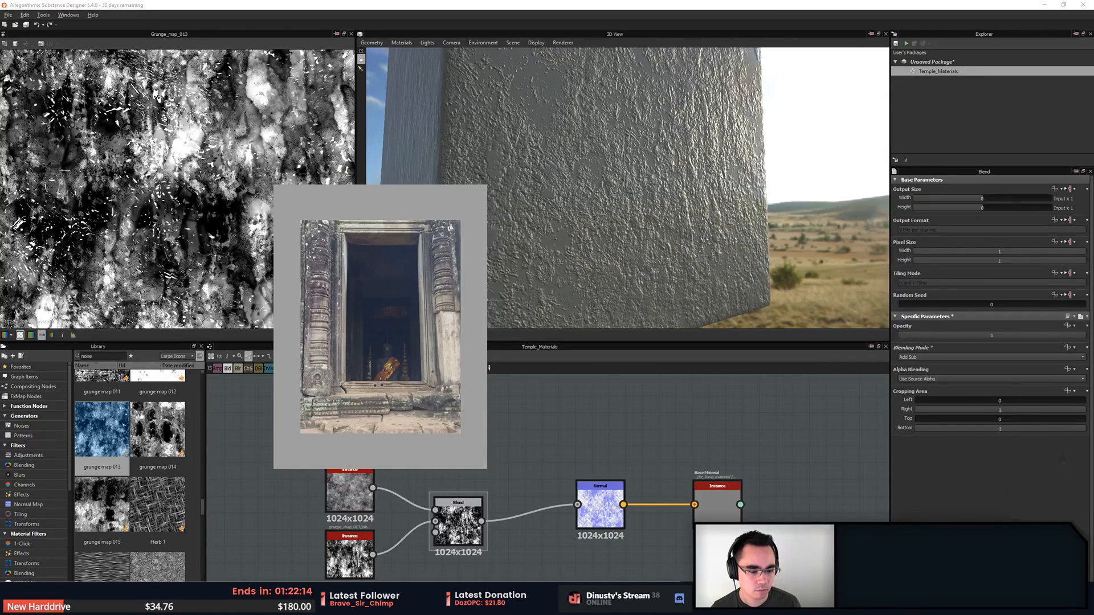
right_click(1017, 604)
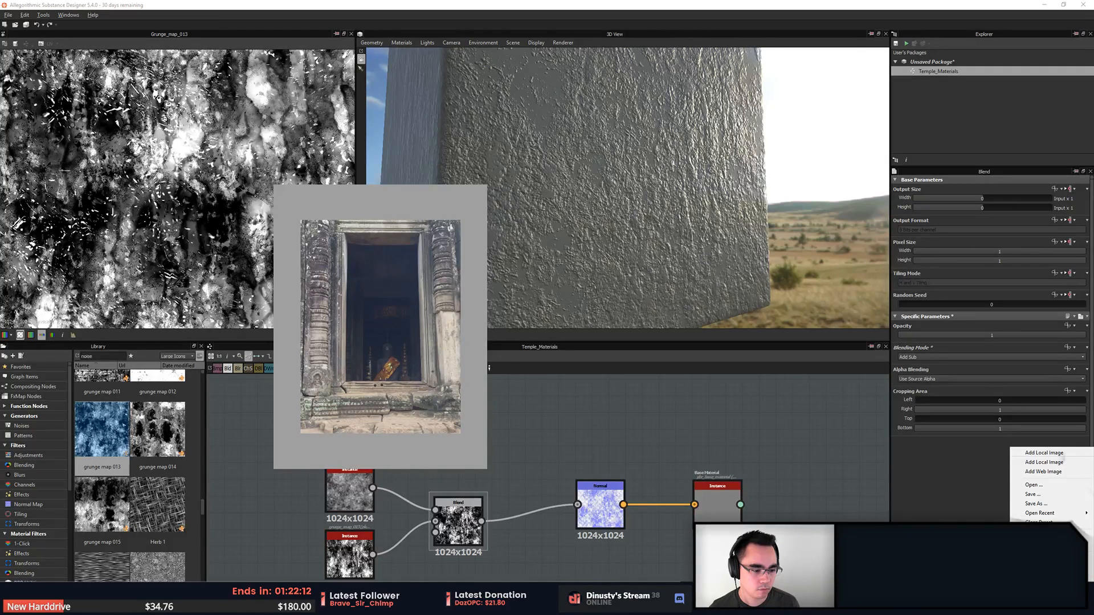
click(1033, 595)
click(545, 309)
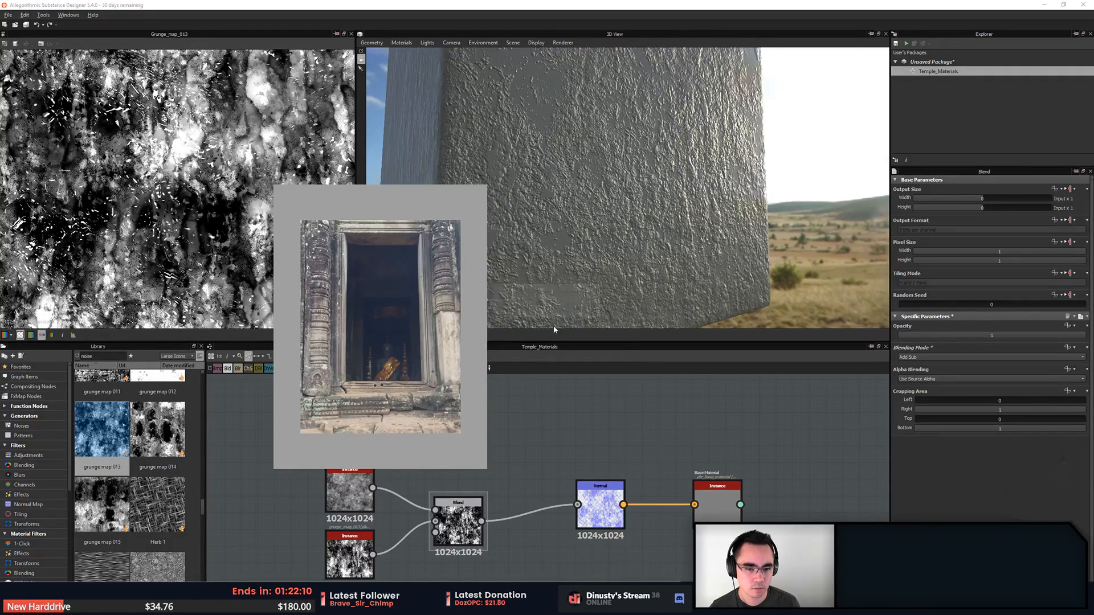
key(alt+Tab)
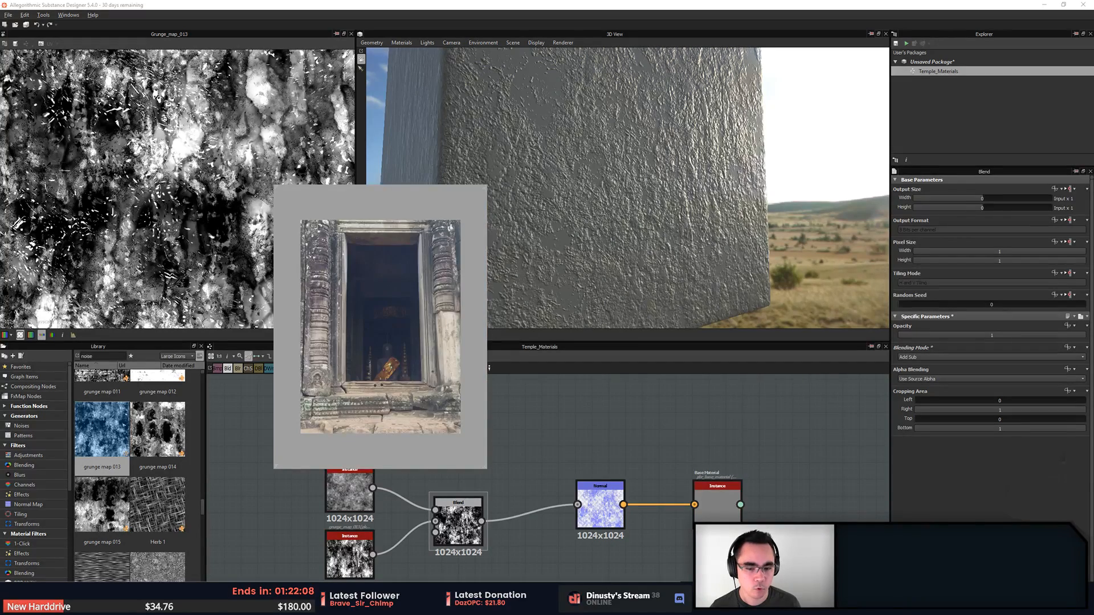
End the kuadro-0.8.5.exe process in Task Manager and close Task Manager
click(815, 491)
key(ctrl+shift+Escape)
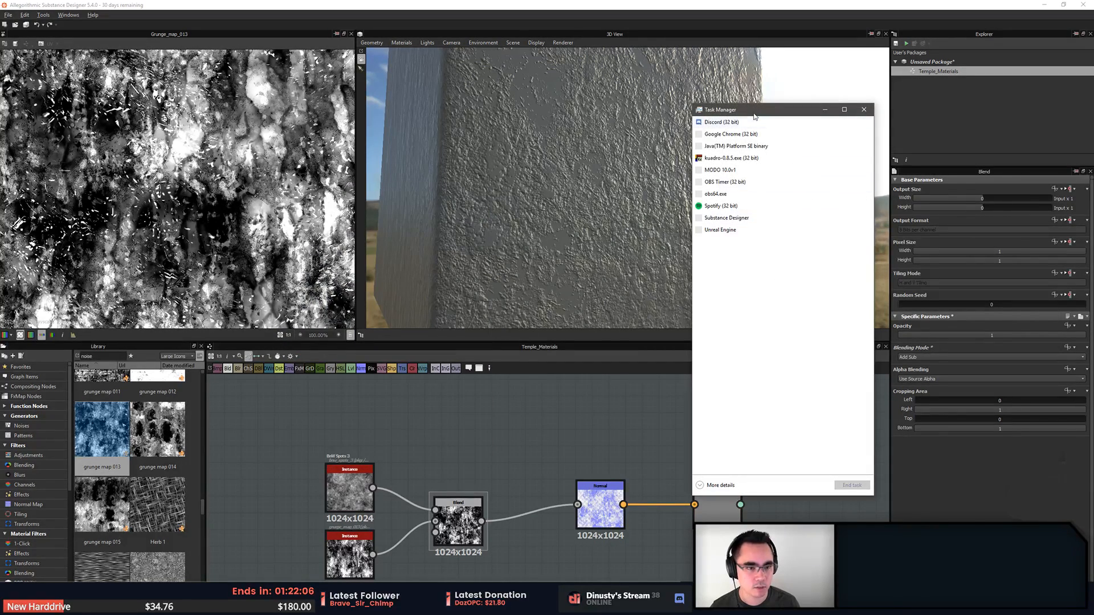
click(761, 157)
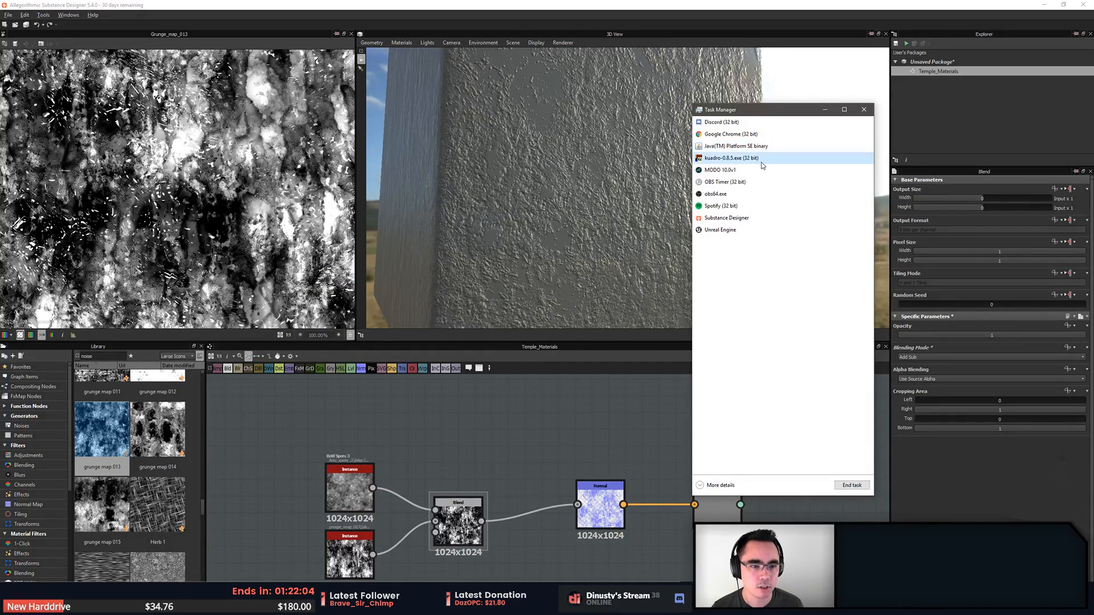
key(Delete)
click(864, 110)
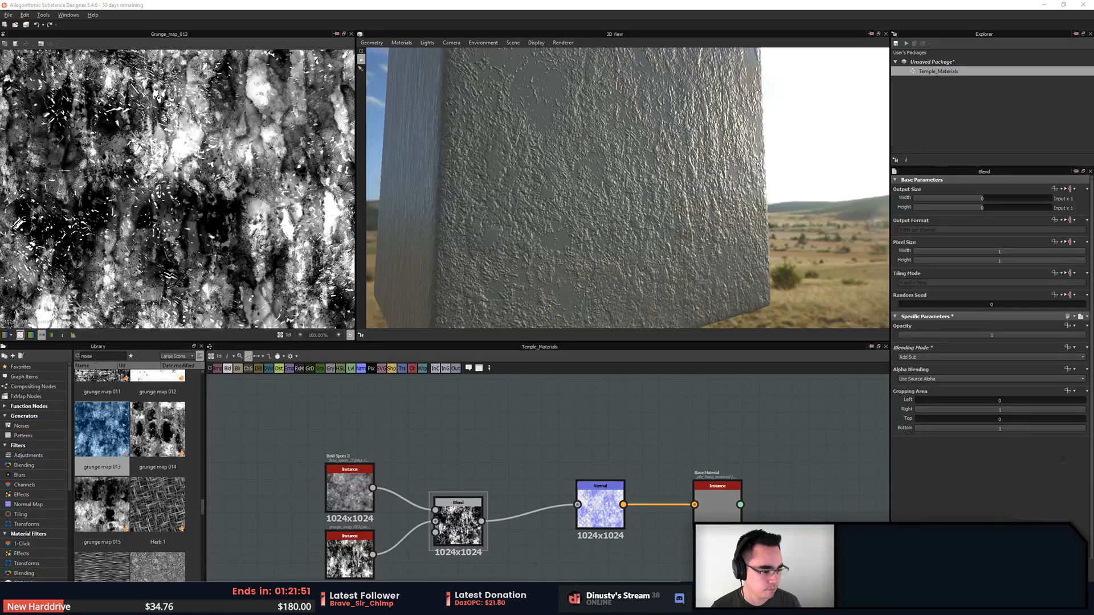
Add the stone pillar photo IMG_1595.jpg from the Cambodia folder as an on-screen reference
right_click(1012, 453)
click(1043, 458)
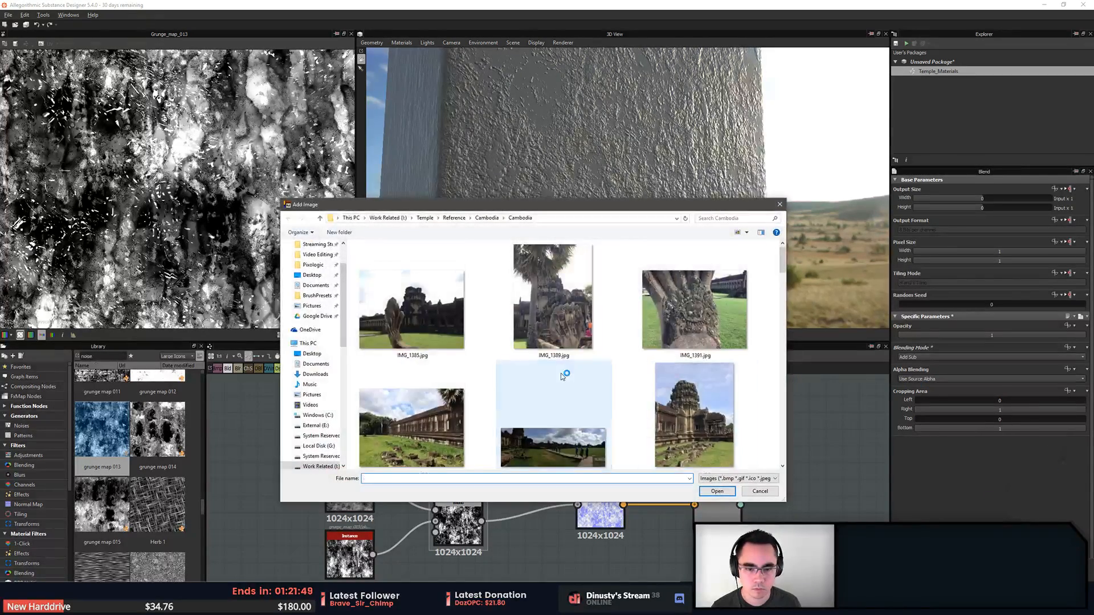
scroll(564, 372, down, 5)
scroll(562, 372, down, 2)
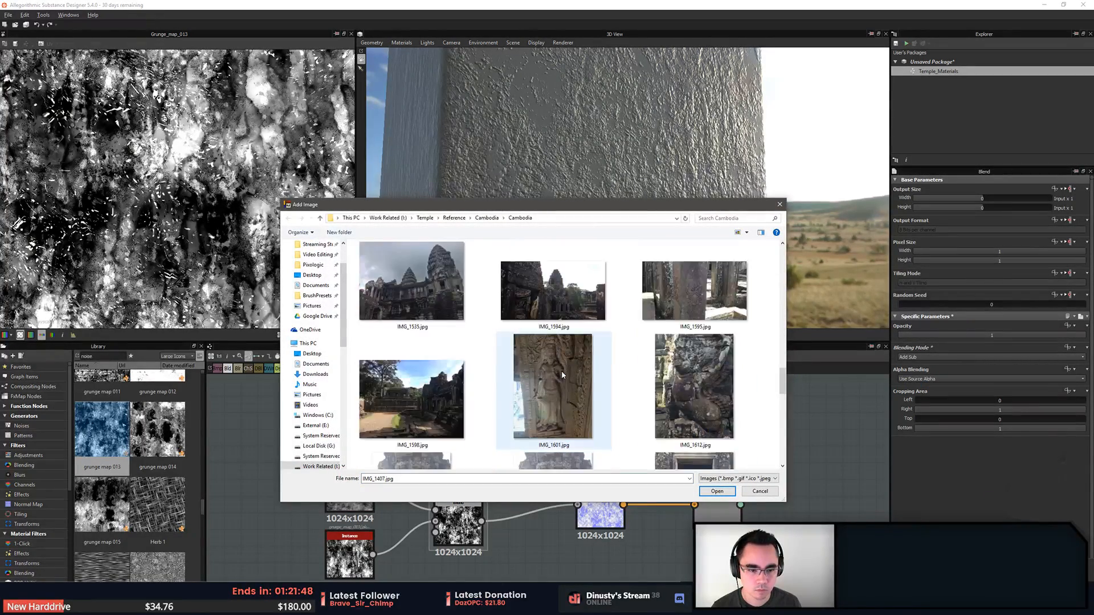
click(722, 433)
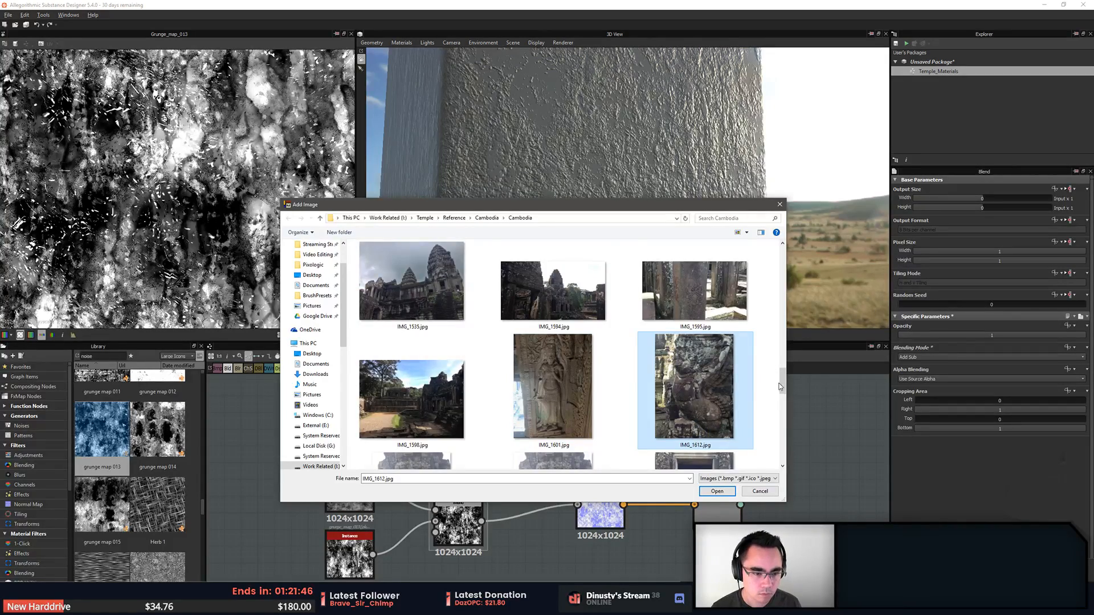
scroll(780, 386, up, 2)
click(675, 336)
double_click(692, 333)
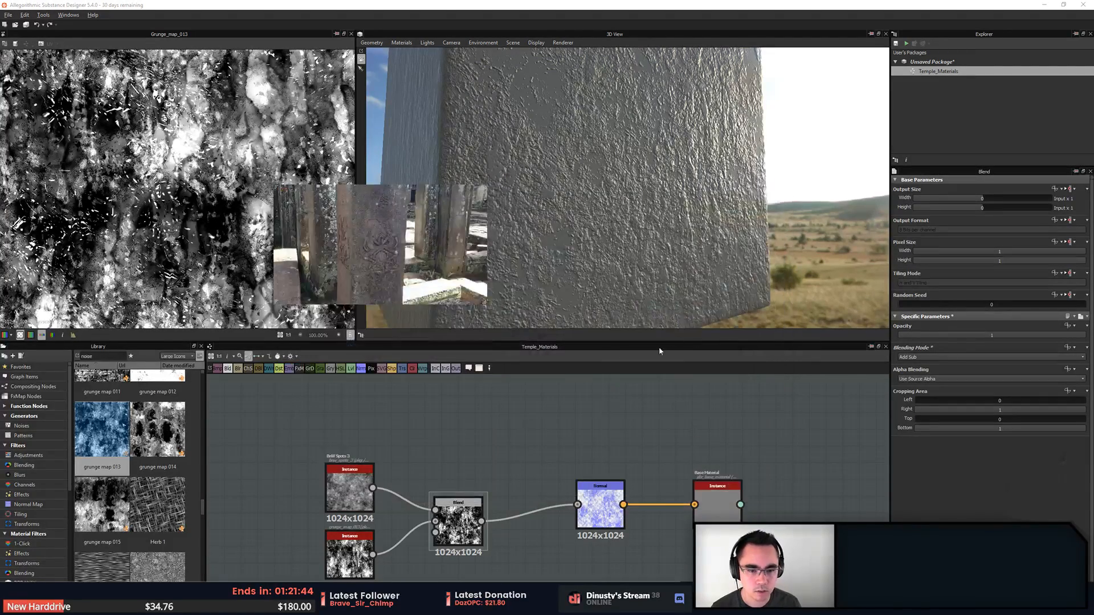
Place the pillar reference over the node graph and examine its carvings and worn stone surfaces up close
drag(398, 245, 798, 438)
scroll(799, 439, up, 3)
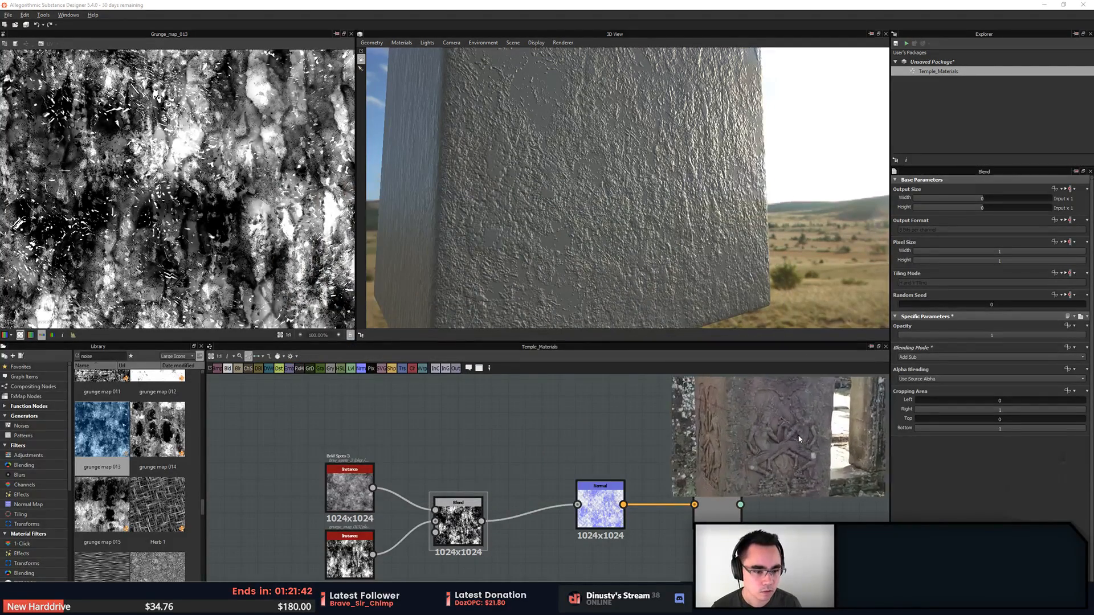
middle_drag(799, 439, 647, 378)
scroll(756, 428, down, 2)
scroll(845, 428, up, 2)
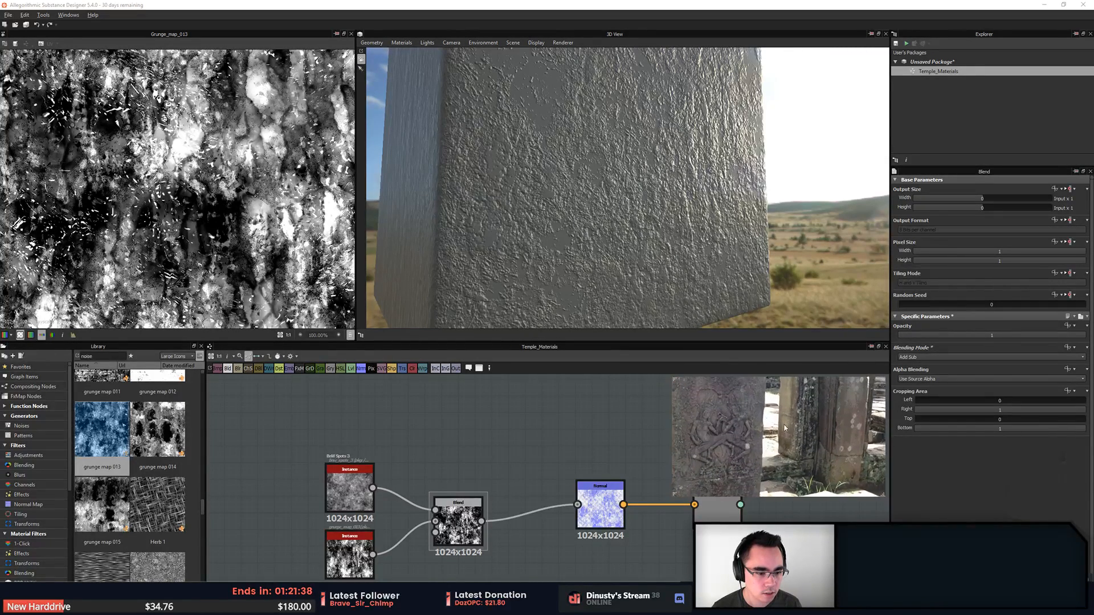
scroll(845, 429, up, 2)
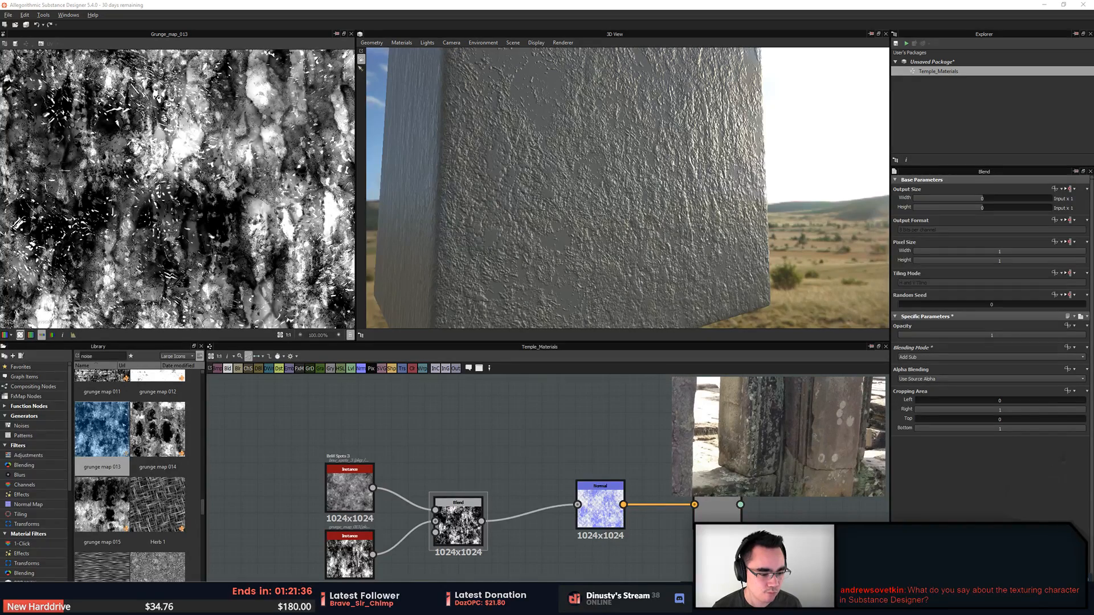
key(alt+Tab)
Add the seated-statue temple photo IMG_1806.jpg from the Cambodia folder as an on-screen reference
right_click(1008, 448)
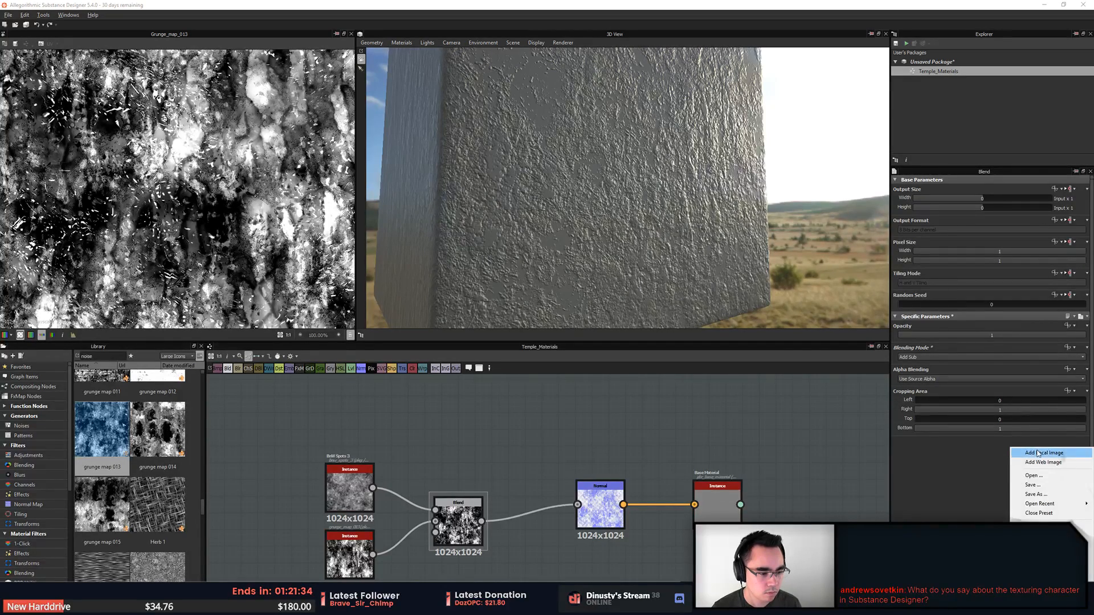
click(1014, 462)
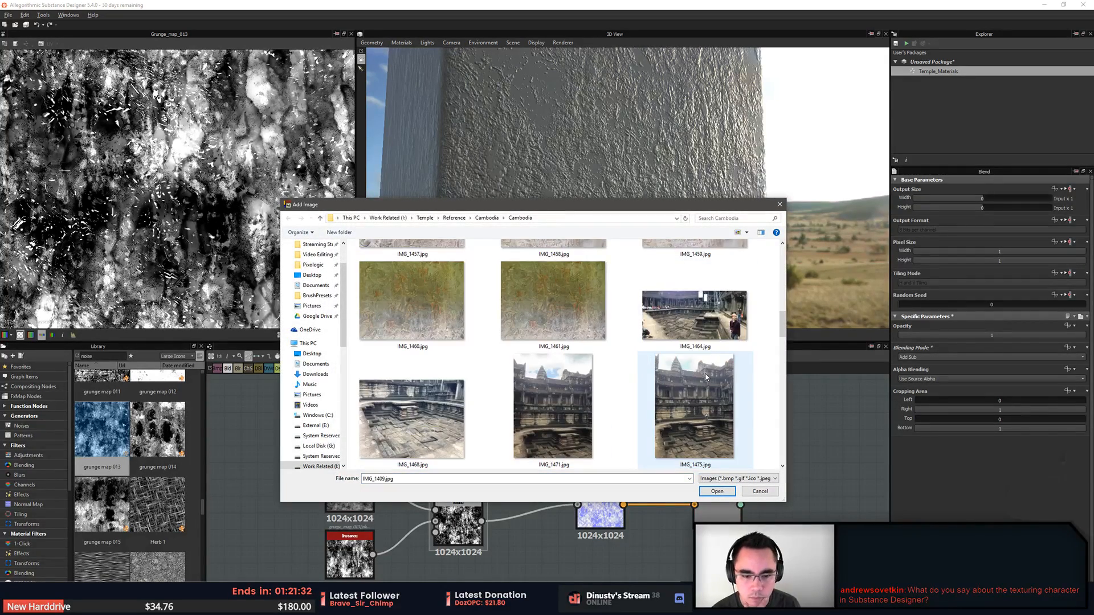
scroll(705, 377, down, 2)
click(380, 328)
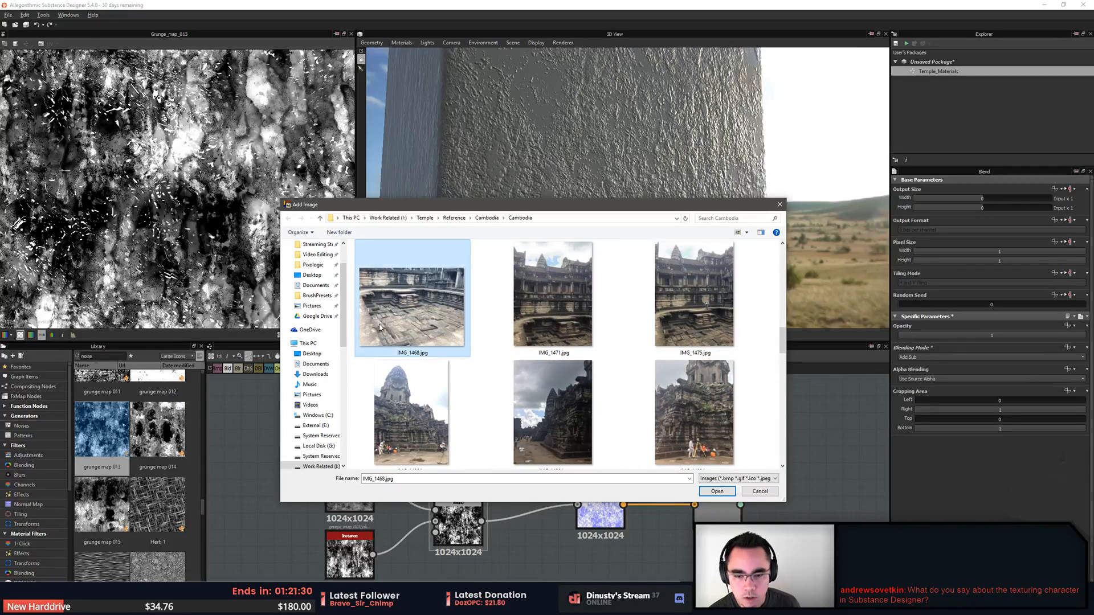
drag(785, 346, 785, 443)
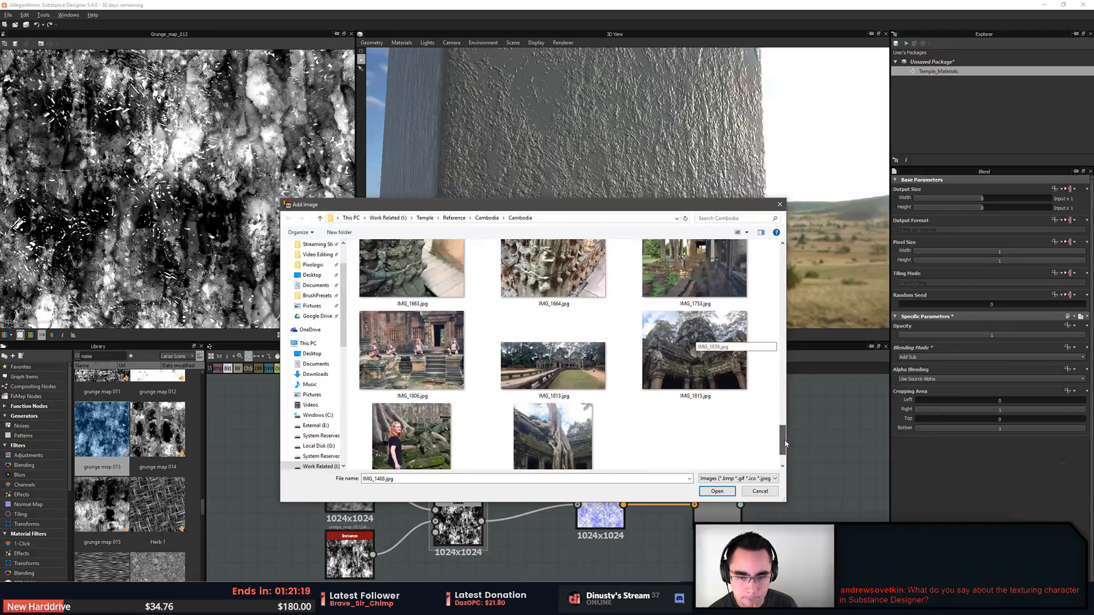
click(416, 372)
double_click(427, 365)
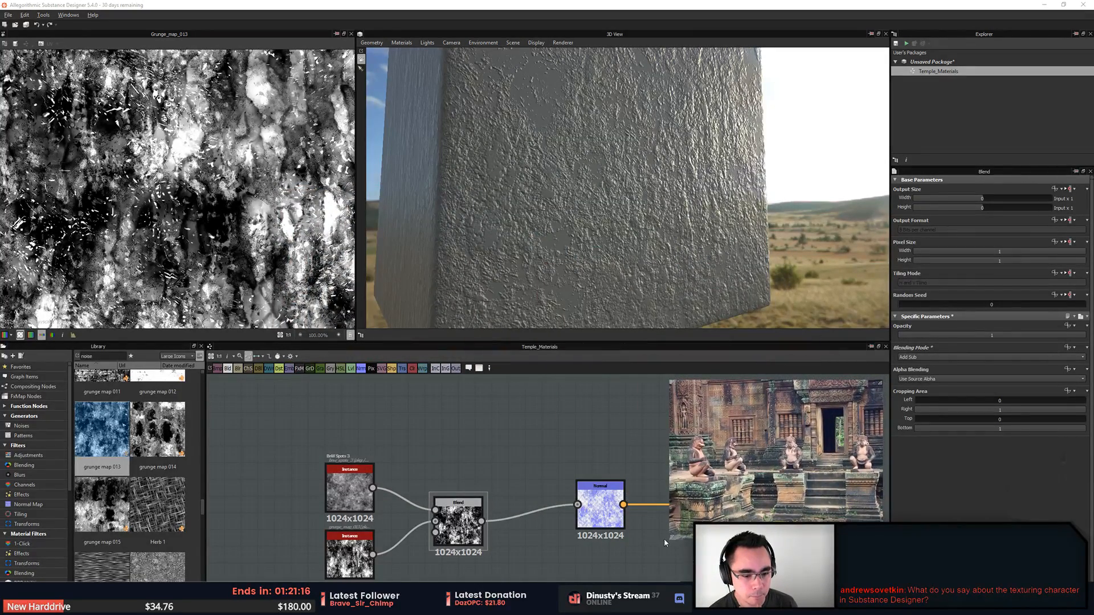
Enlarge the seated-statue reference over the node graph and examine the carved stone wall and window columns up close
drag(671, 538, 662, 592)
scroll(824, 499, up, 8)
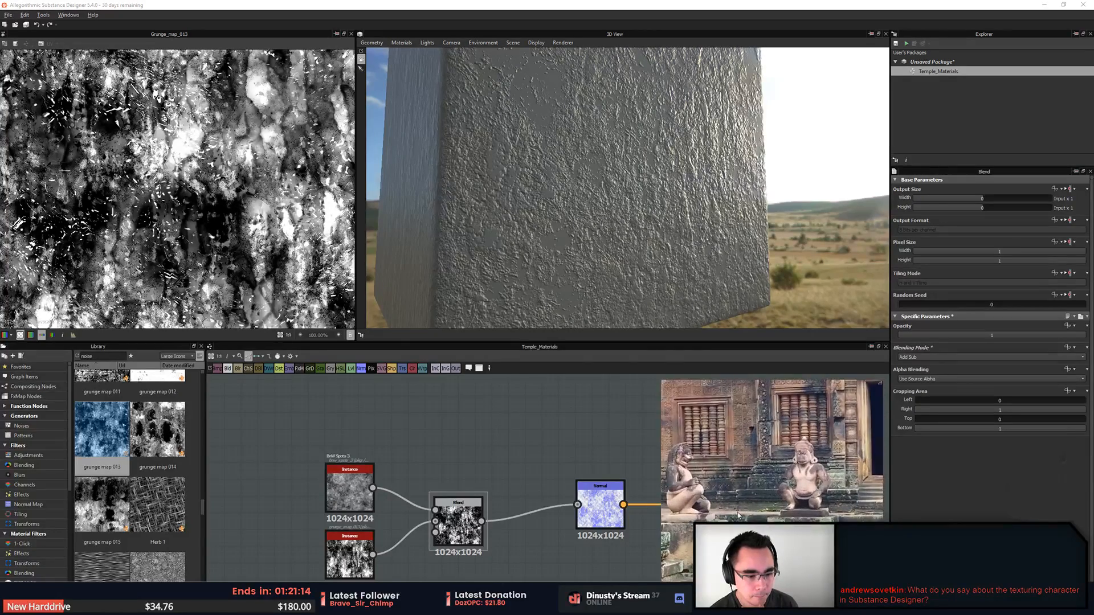
scroll(825, 499, up, 5)
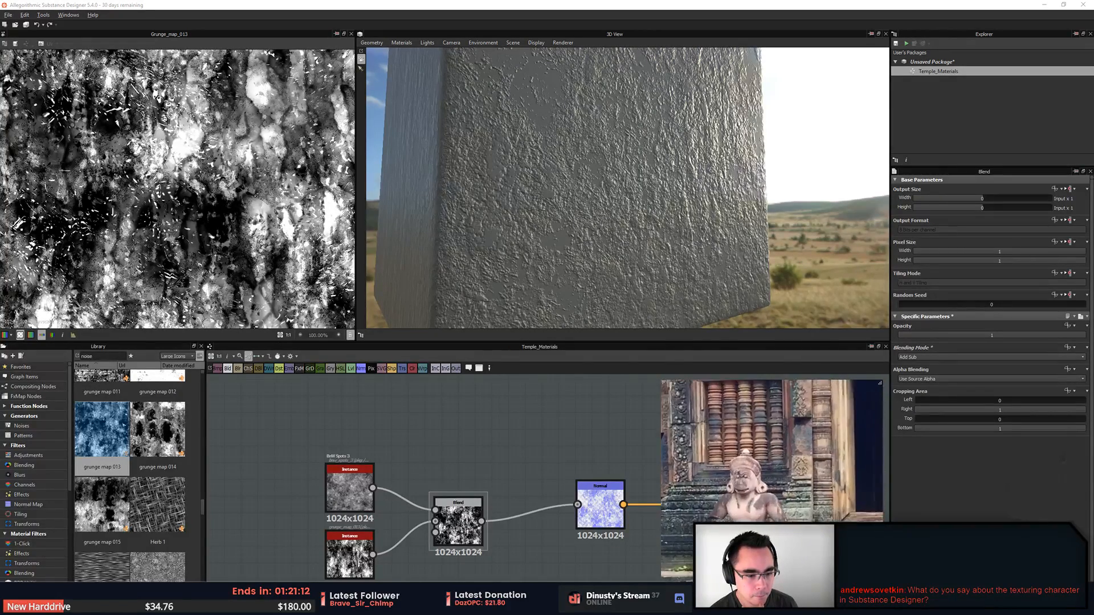
Examine the carved wall behind the seated statues in the temple reference and look at the cube's stone surface
middle_drag(807, 521, 871, 467)
middle_drag(729, 494, 791, 484)
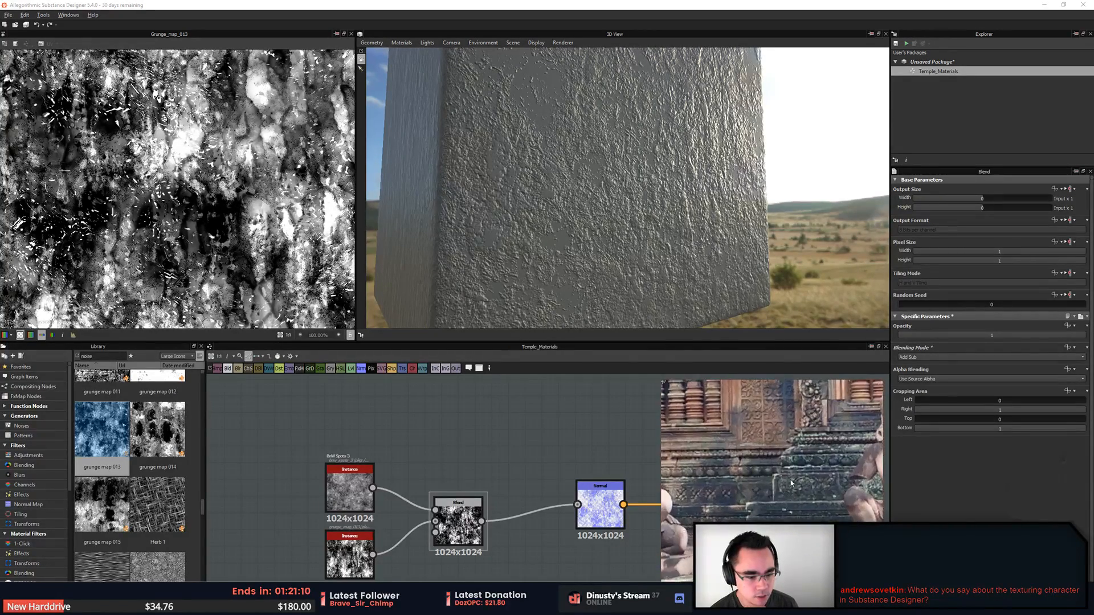
middle_drag(742, 512, 730, 506)
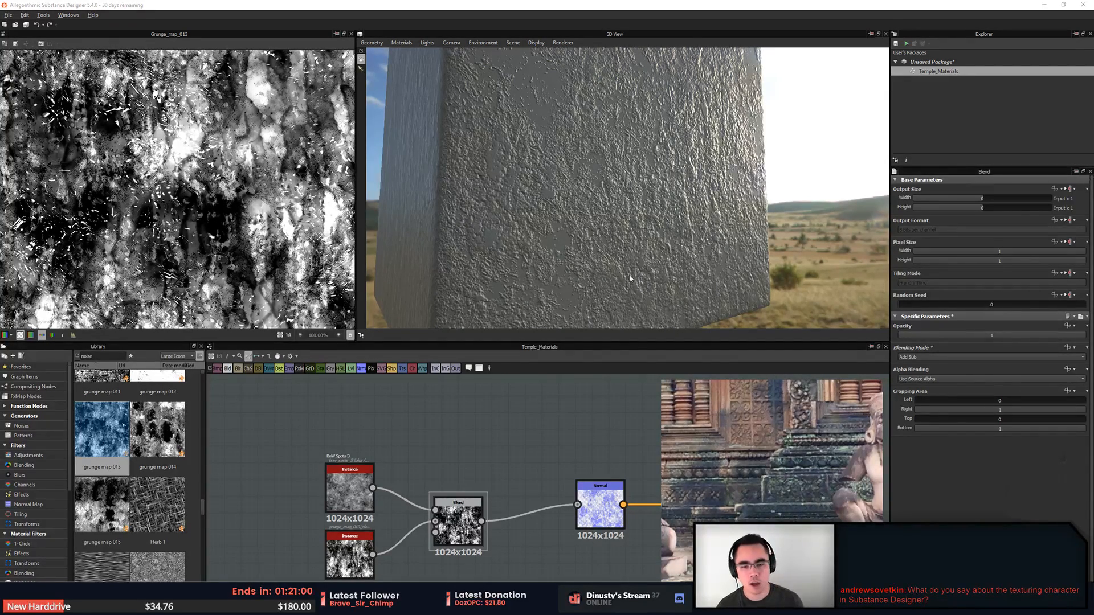
mouse_move(586, 251)
mouse_down()
mouse_move(592, 223)
mouse_move(591, 232)
mouse_up()
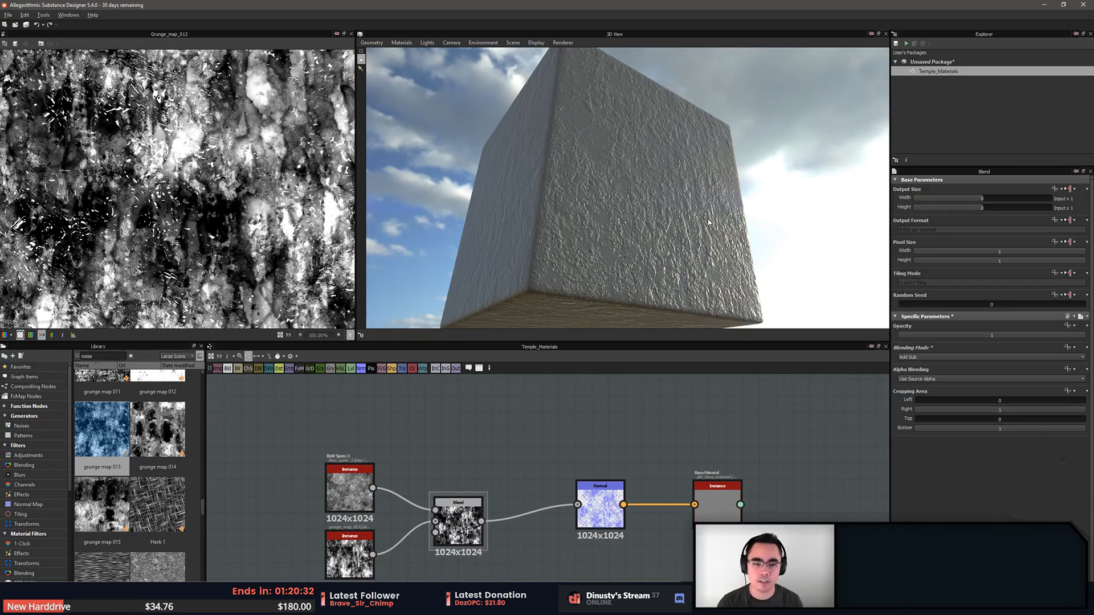
Preview the Normal node's output in the 2D view
scroll(575, 497, up, 5)
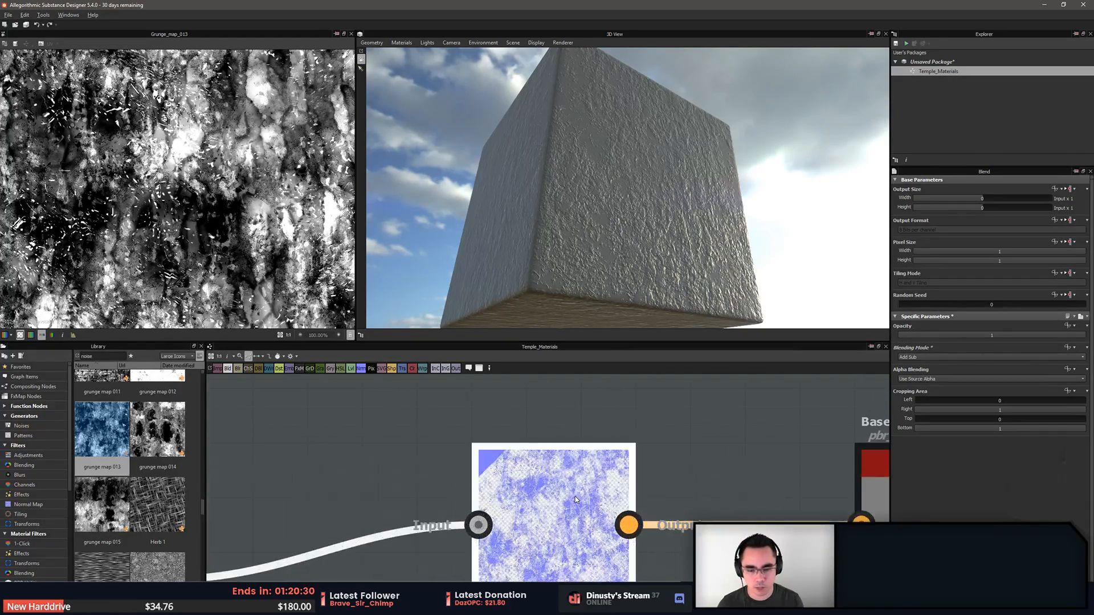
double_click(575, 497)
click(19, 335)
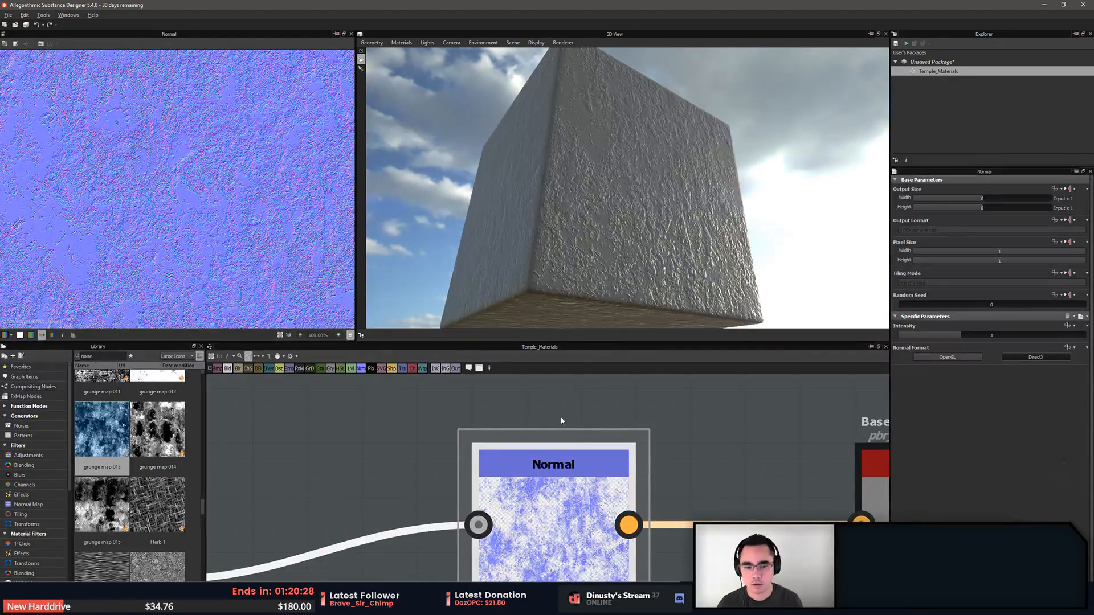
scroll(413, 423, down, 3)
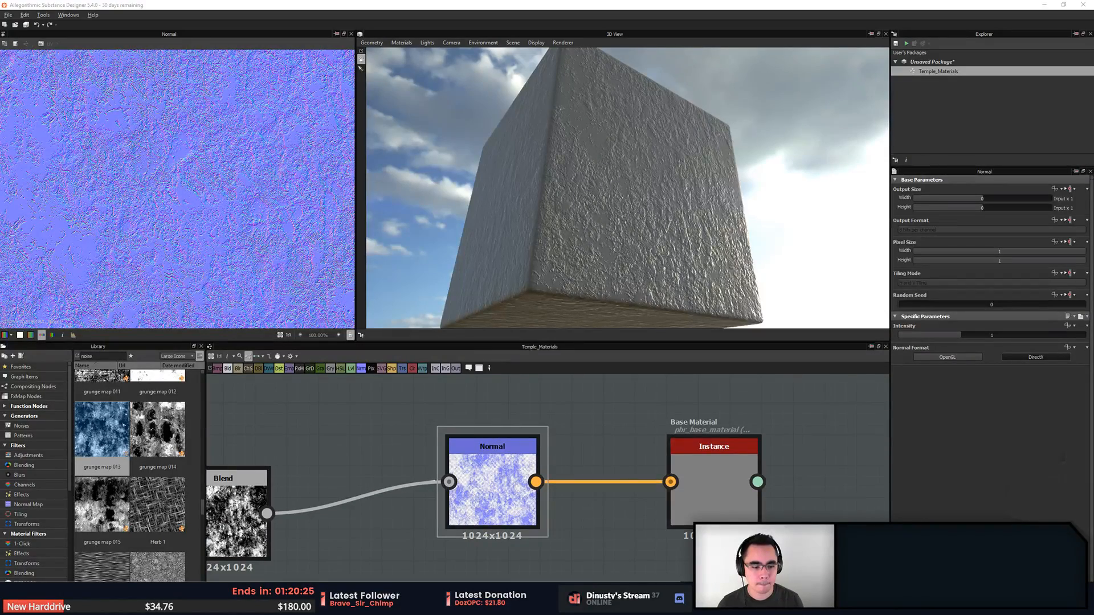
Keep the temple reference in front of the node graph and centre it on the carved stone base beside the steps
key(alt+Tab)
right_click(773, 457)
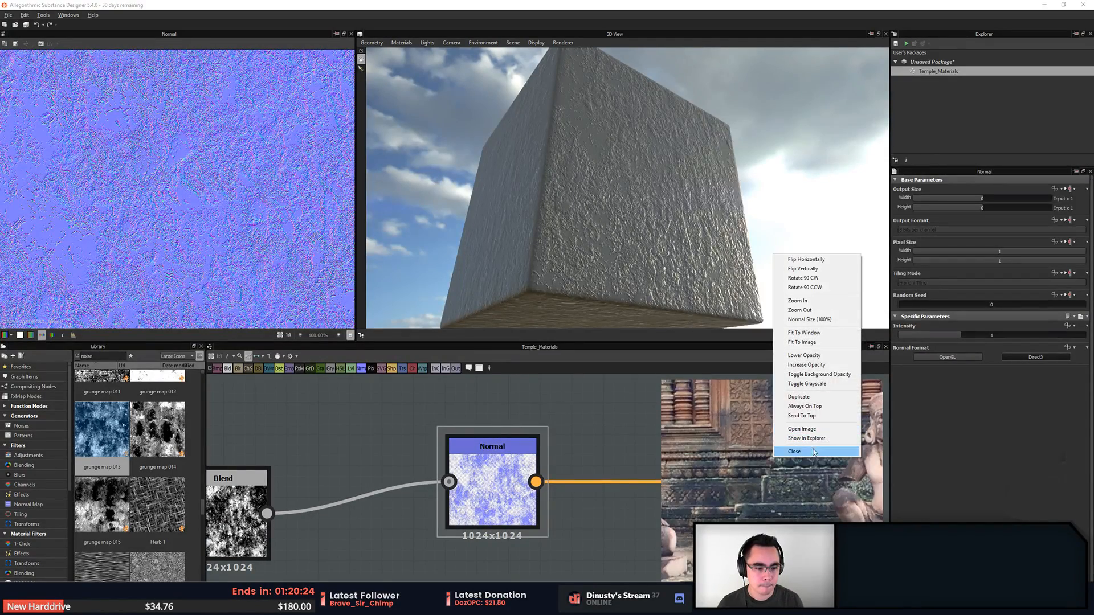
click(822, 414)
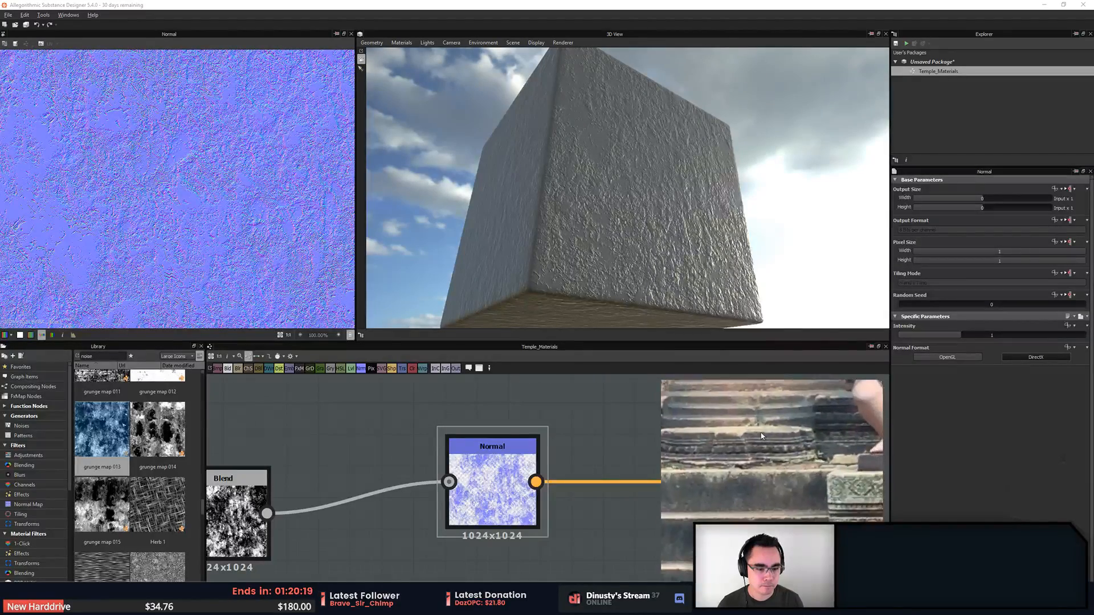
middle_drag(688, 447, 693, 397)
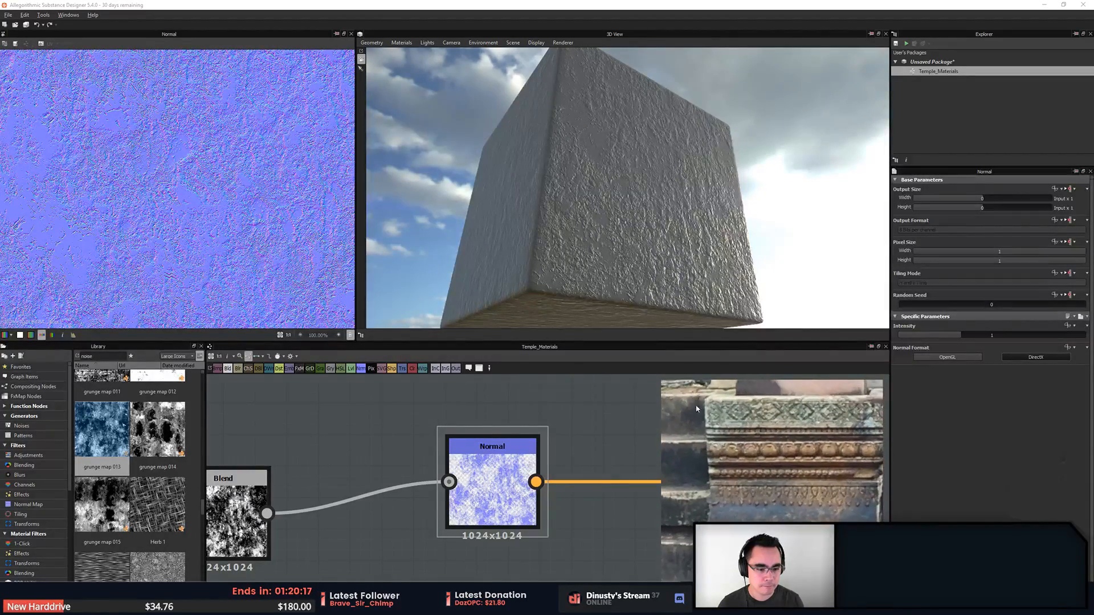
Examine the cube's rough surface up close in the 3D view against the carved stone reference
middle_drag(541, 422, 380, 412)
scroll(548, 464, down, 1)
right_drag(551, 244, 587, 191)
drag(587, 191, 561, 232)
right_drag(560, 232, 587, 203)
drag(587, 203, 575, 230)
scroll(489, 470, up, 2)
Delete the Grunge Map 013 node feeding the Blend node
middle_drag(464, 459, 684, 478)
scroll(489, 473, down, 1)
scroll(495, 503, down, 2)
middle_drag(494, 503, 519, 472)
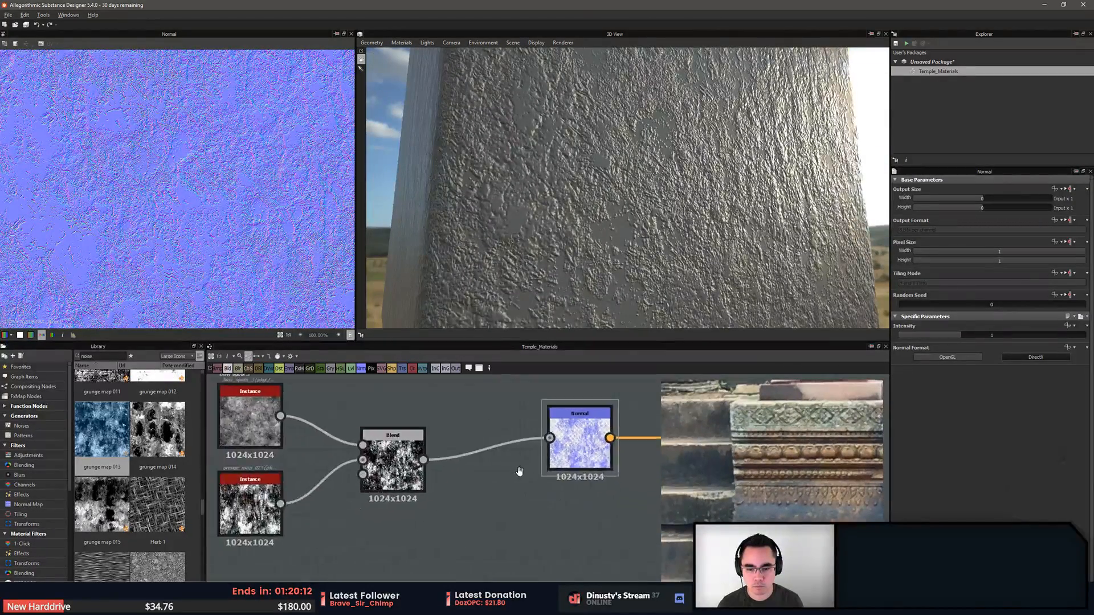
scroll(519, 472, down, 2)
click(341, 502)
key(Delete)
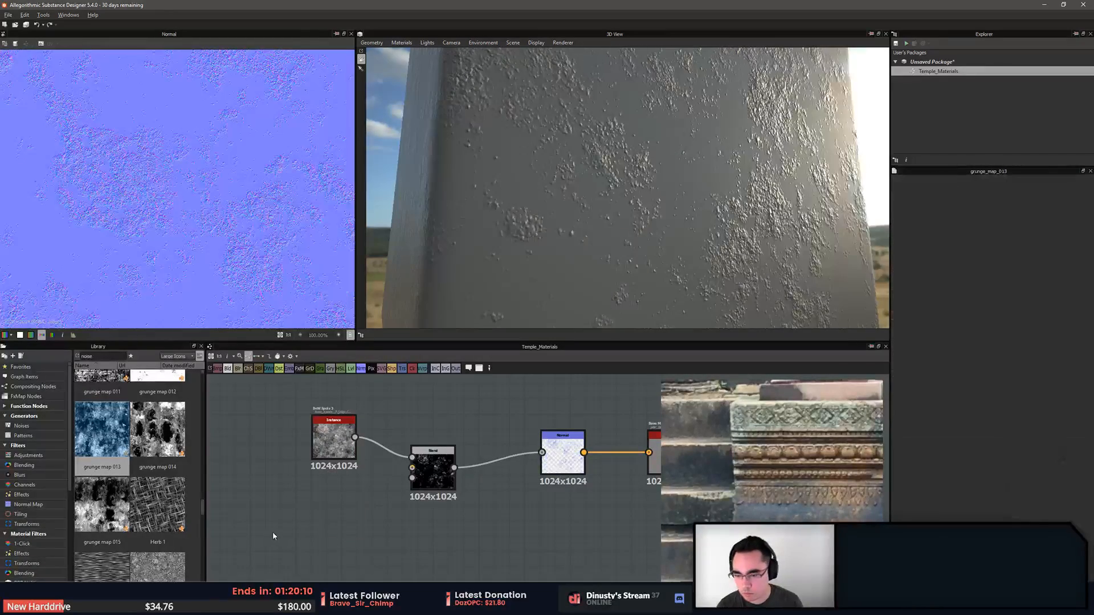
Add a Clouds 2 noise node below the BnW Spots node and connect it to the Blend node's background input
scroll(148, 510, up, 5)
scroll(156, 464, down, 3)
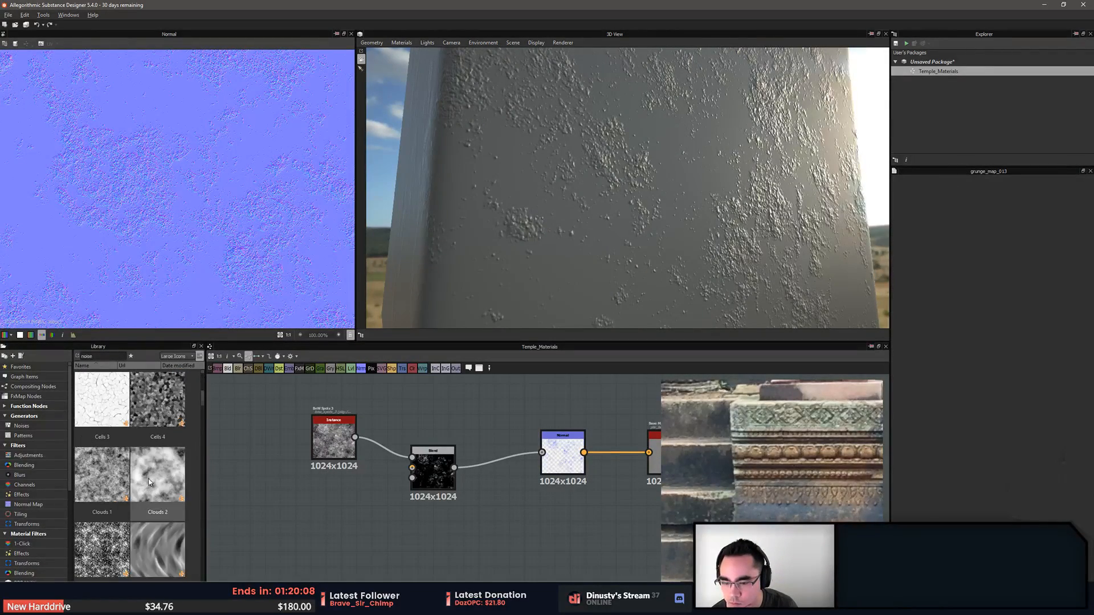
key(space)
text(cloud)
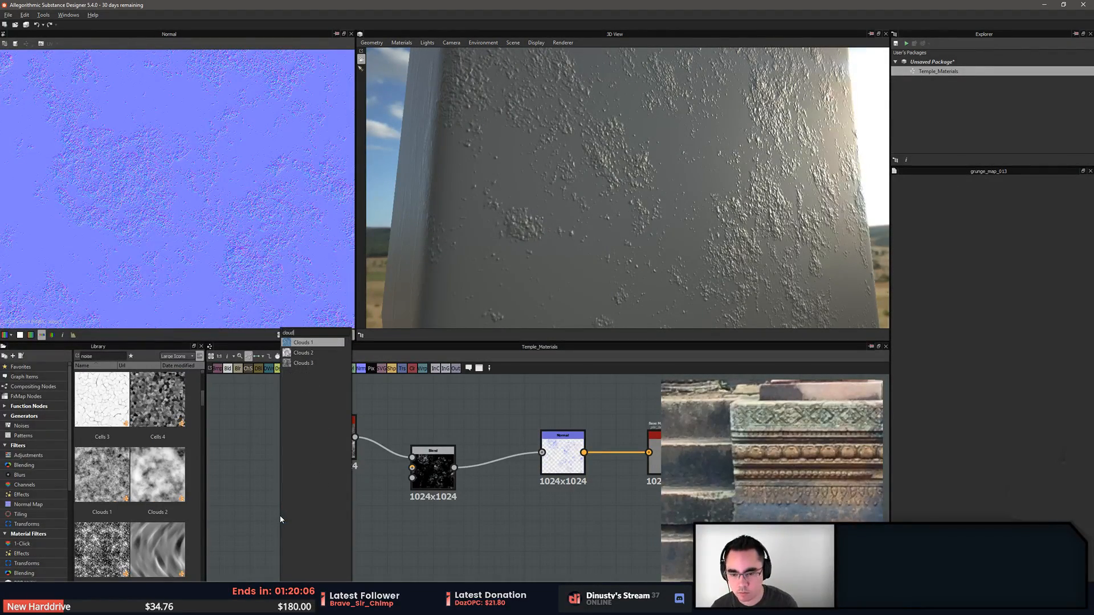
key(Down)
key(Down)
key(Up)
key(Return)
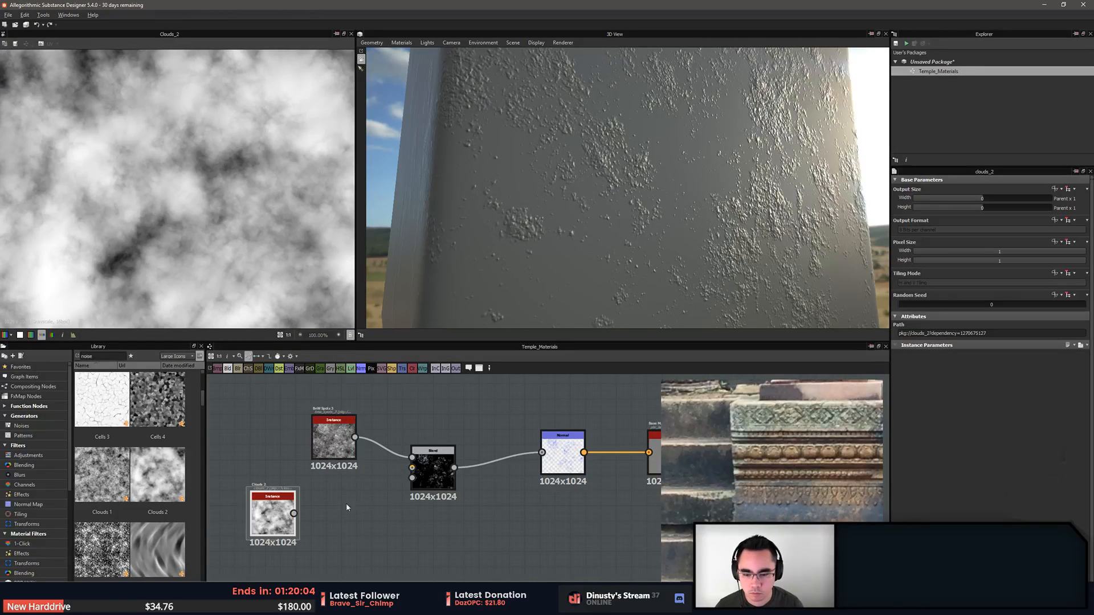
drag(411, 472, 412, 468)
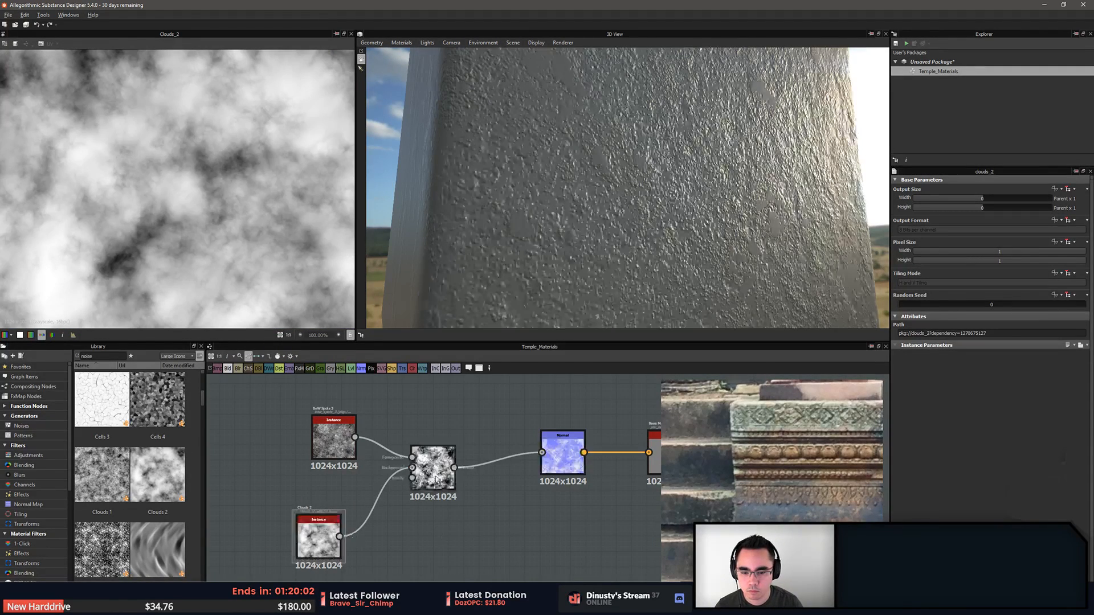
Set the Blend node's blending mode to Min (Darken) and its opacity to 0.48, checking the result on the cube
double_click(442, 481)
scroll(593, 246, down, 3)
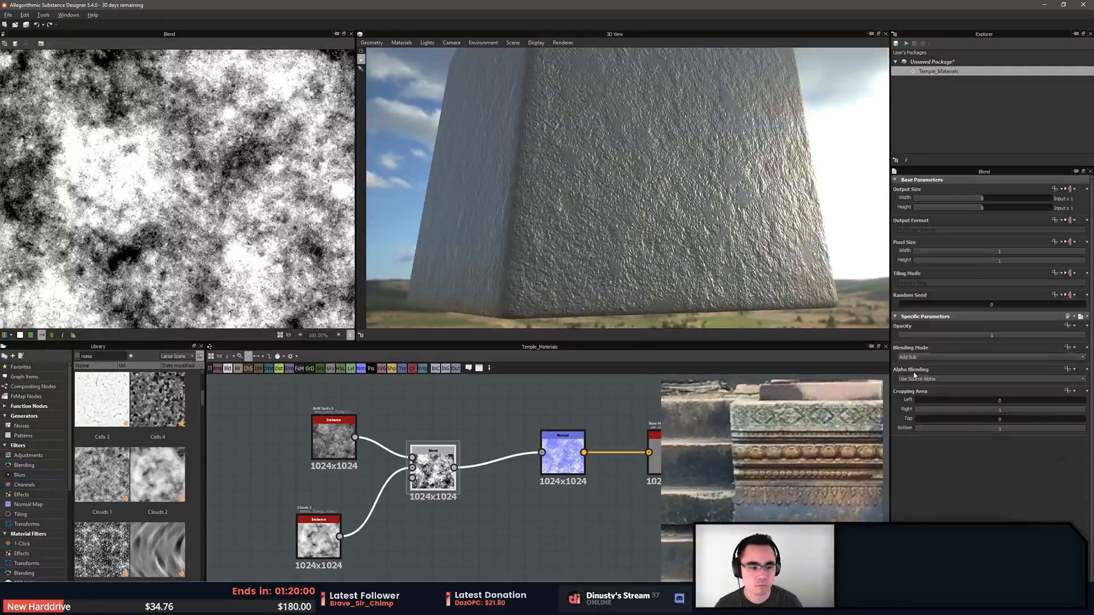
click(943, 357)
click(947, 358)
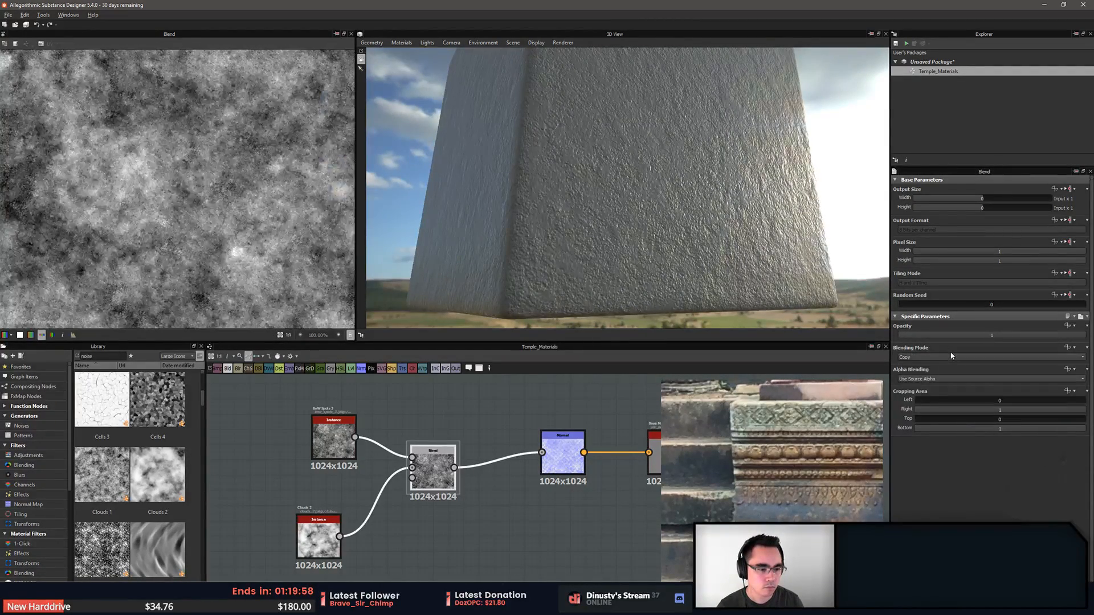
click(951, 357)
scroll(951, 357, up, 2)
click(951, 357)
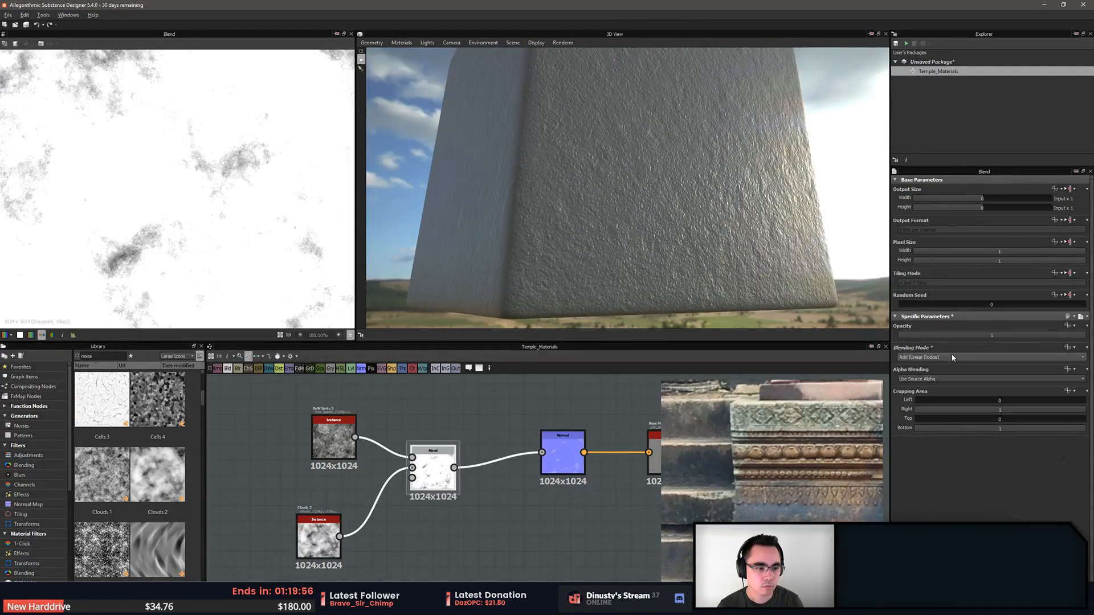
scroll(963, 357, down, 1)
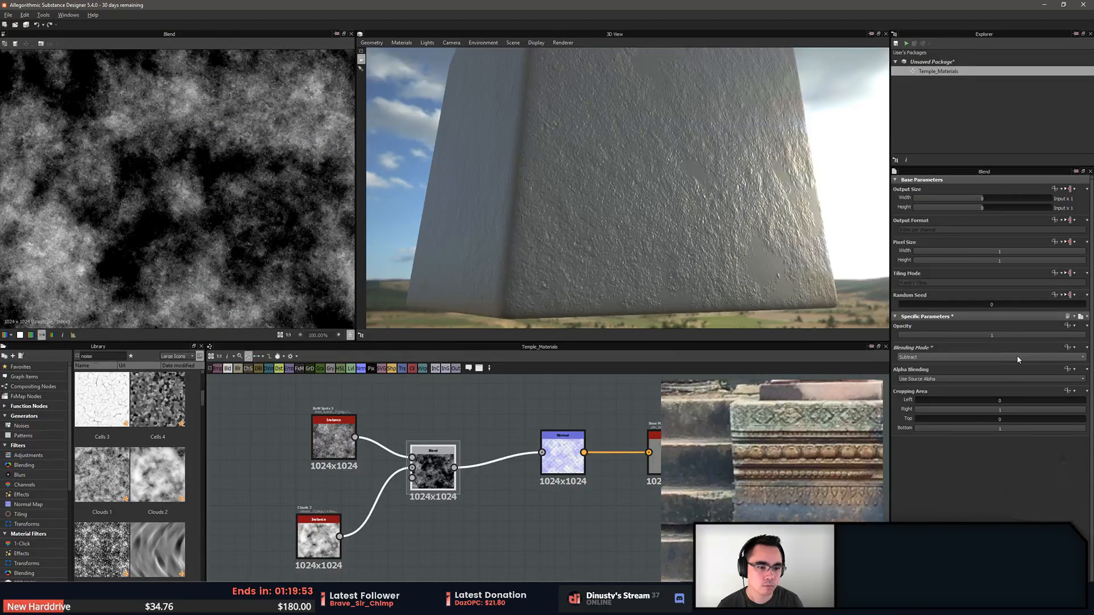
scroll(1018, 359, down, 2)
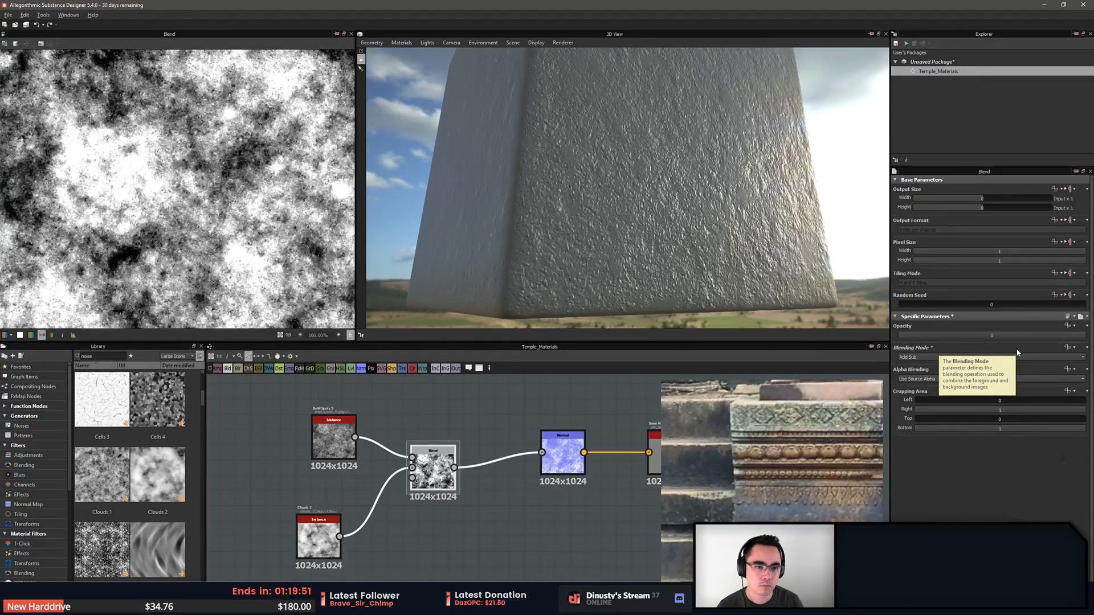
scroll(1016, 346, down, 1)
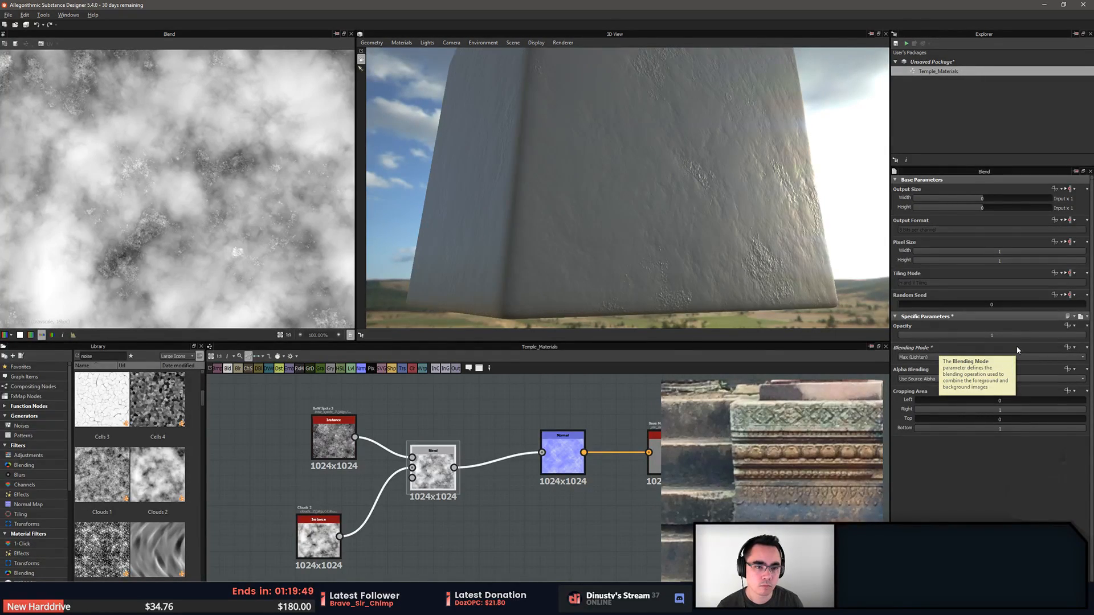
scroll(1017, 349, down, 1)
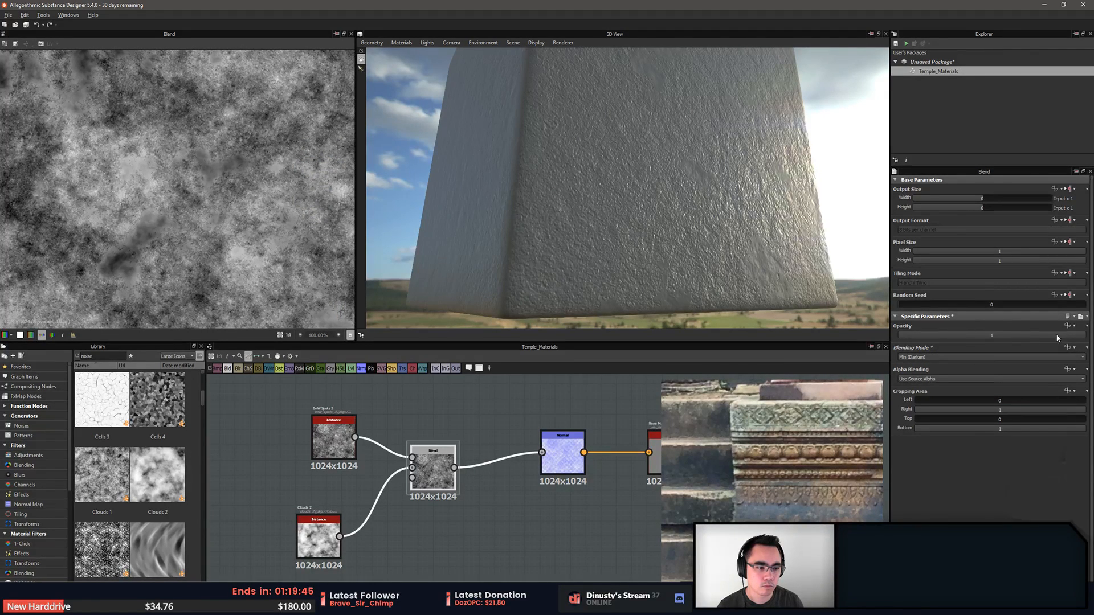
drag(1068, 335, 988, 335)
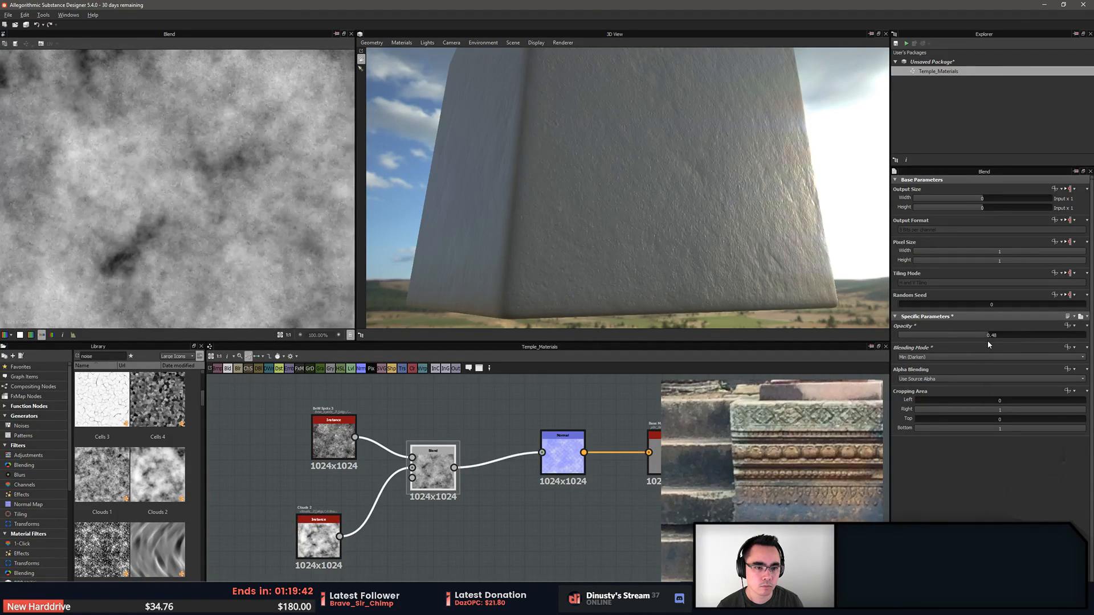
mouse_move(741, 219)
mouse_down()
mouse_move(729, 210)
mouse_move(754, 237)
mouse_move(723, 249)
mouse_move(739, 219)
mouse_move(744, 233)
mouse_up()
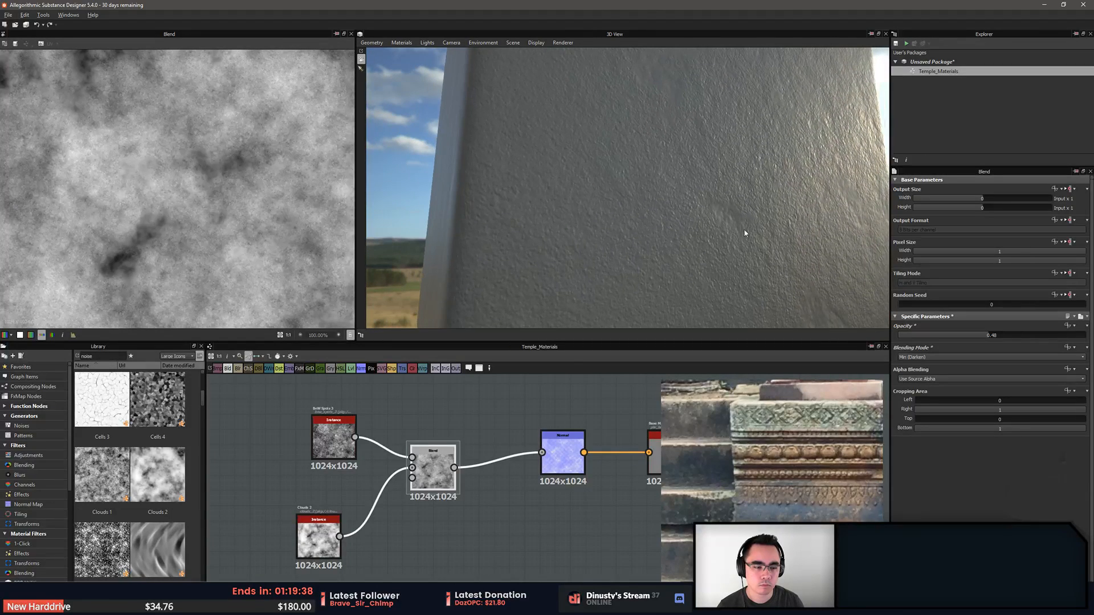
Add a Gaussian Spots 1 noise node from the library beside the BnW Spots node
click(494, 536)
key(space)
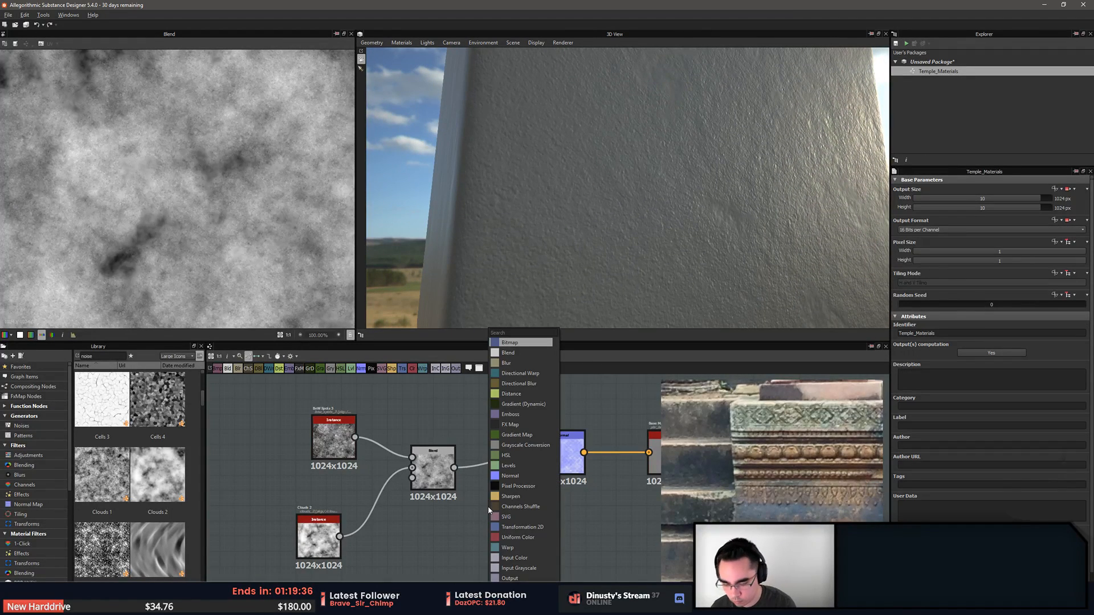
scroll(104, 480, down, 5)
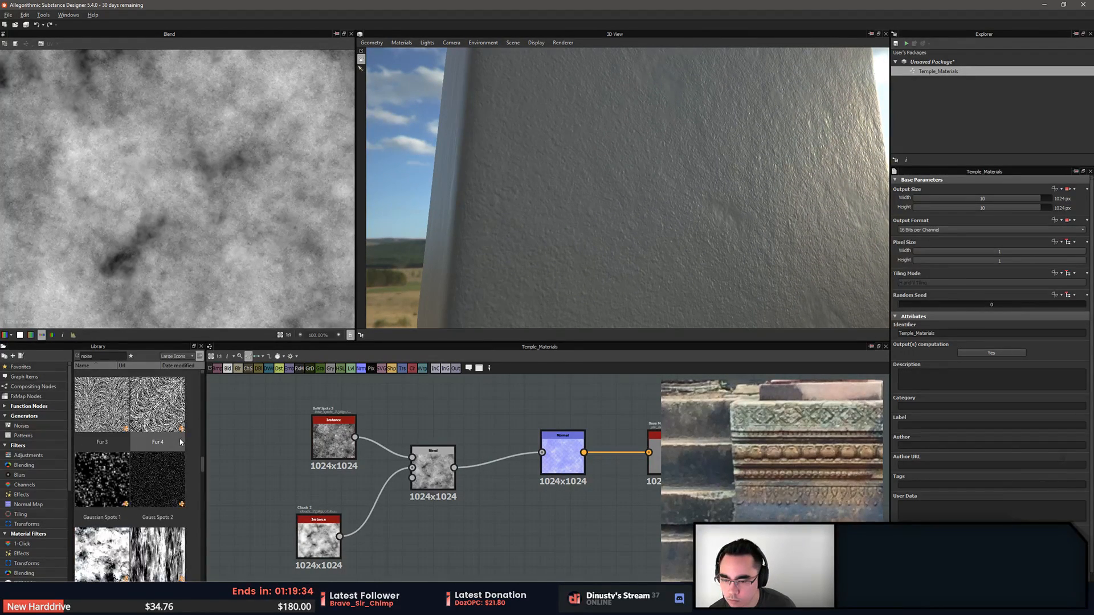
drag(105, 480, 258, 452)
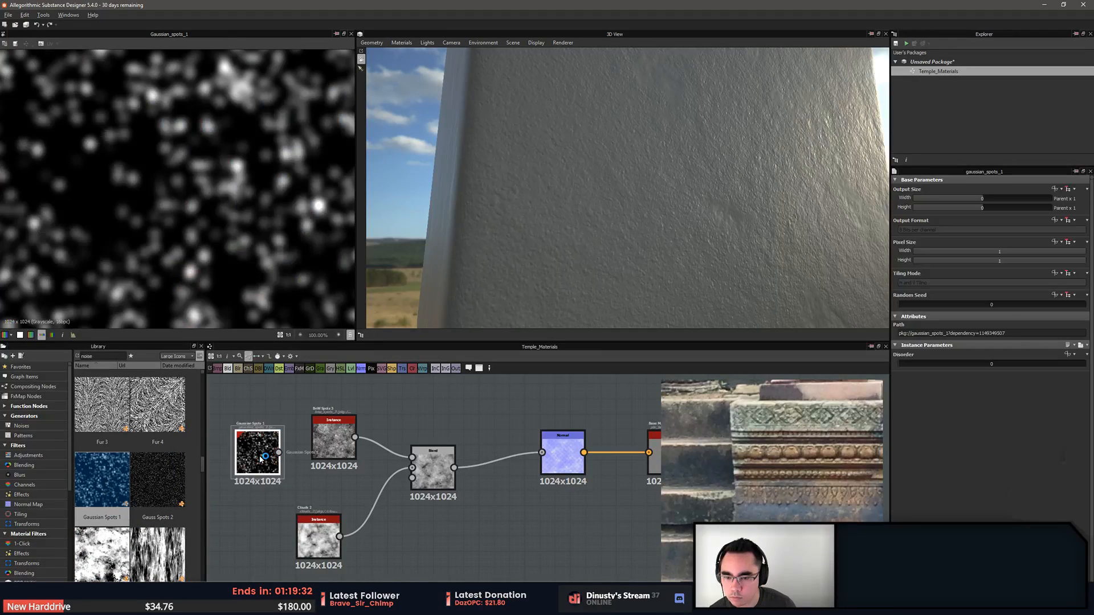
Browse the library's noises and add a Dirt 2 node to the graph below the Blend node
scroll(146, 529, down, 5)
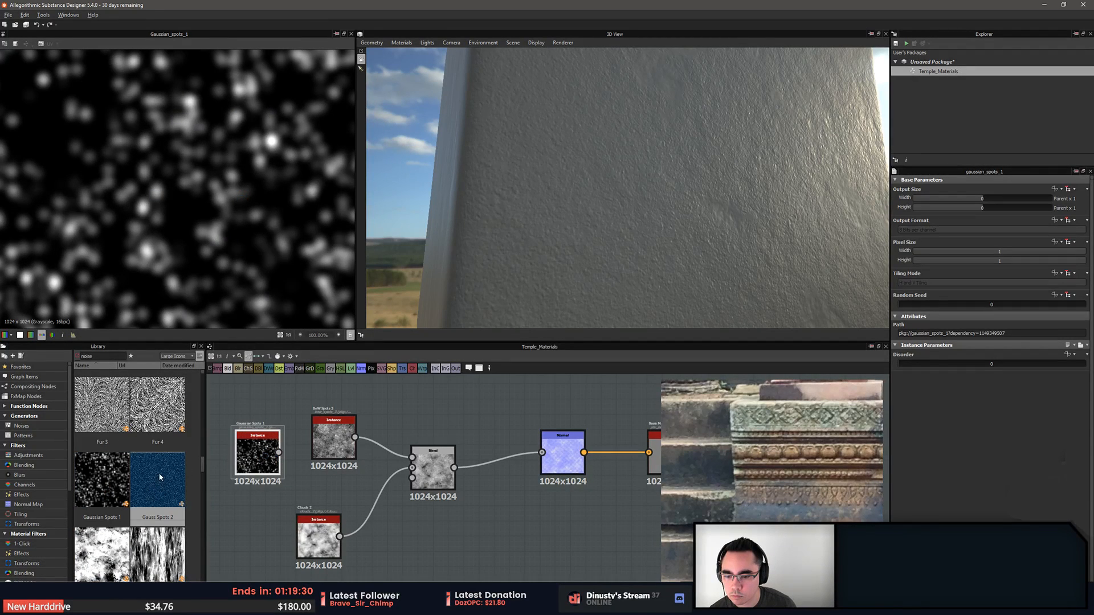
scroll(146, 529, down, 10)
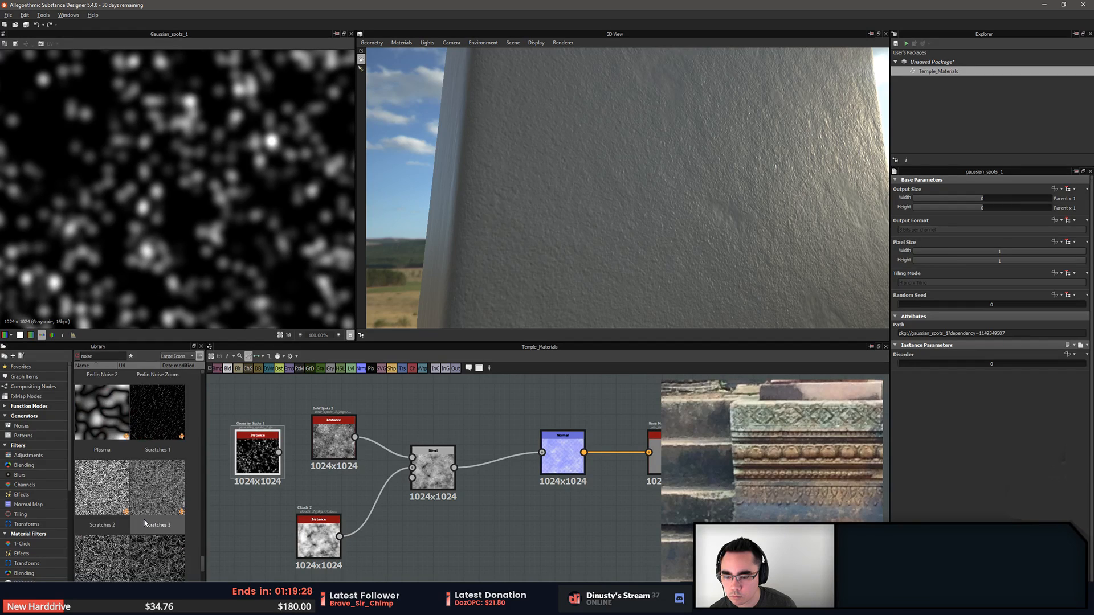
scroll(145, 522, down, 1)
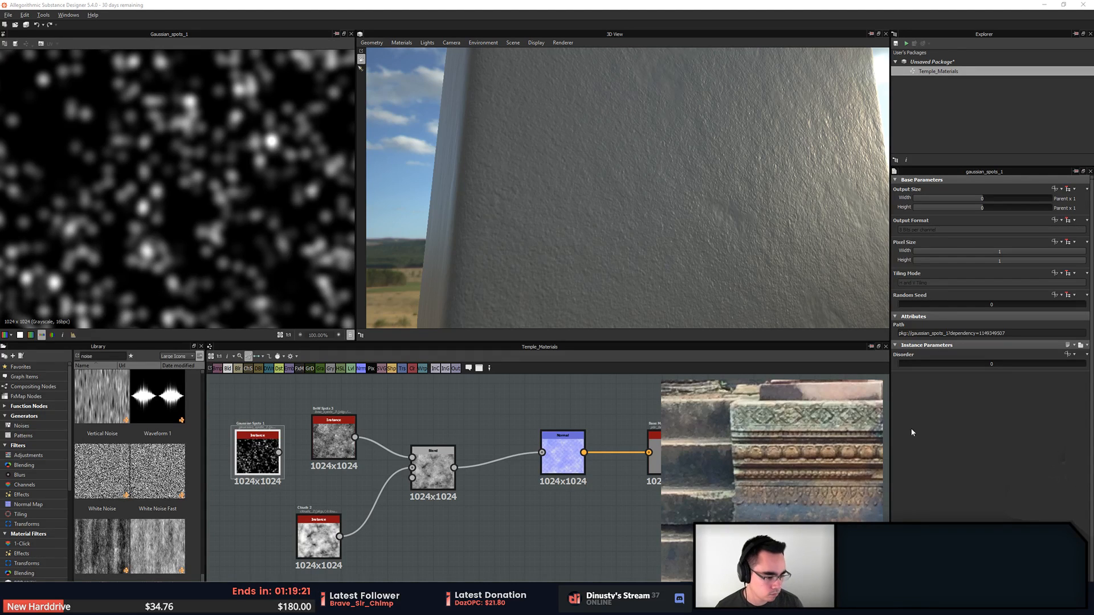
click(144, 522)
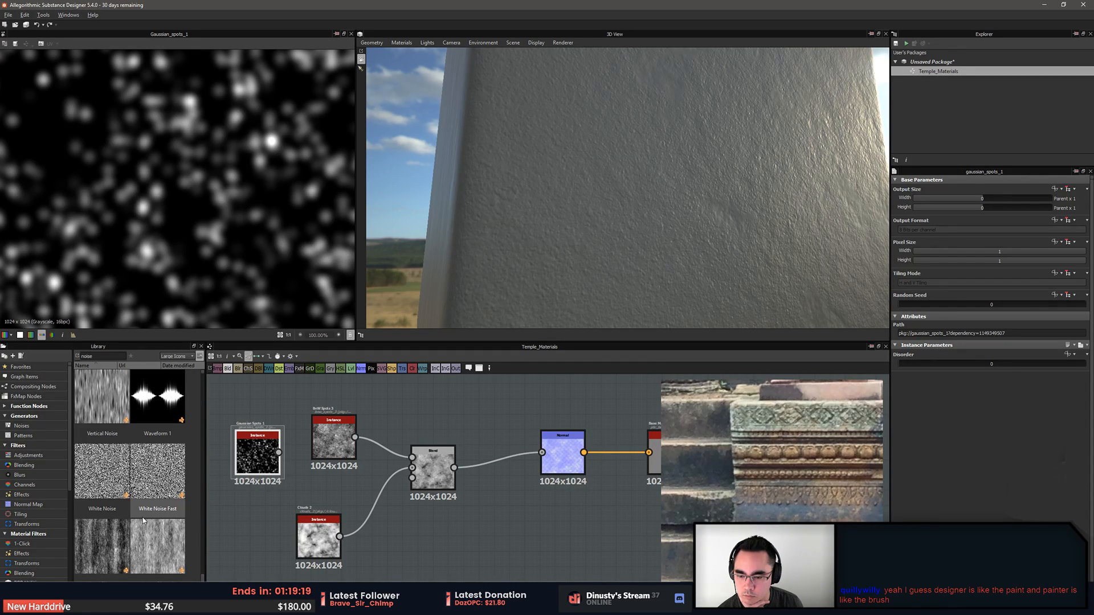
scroll(188, 502, down, 10)
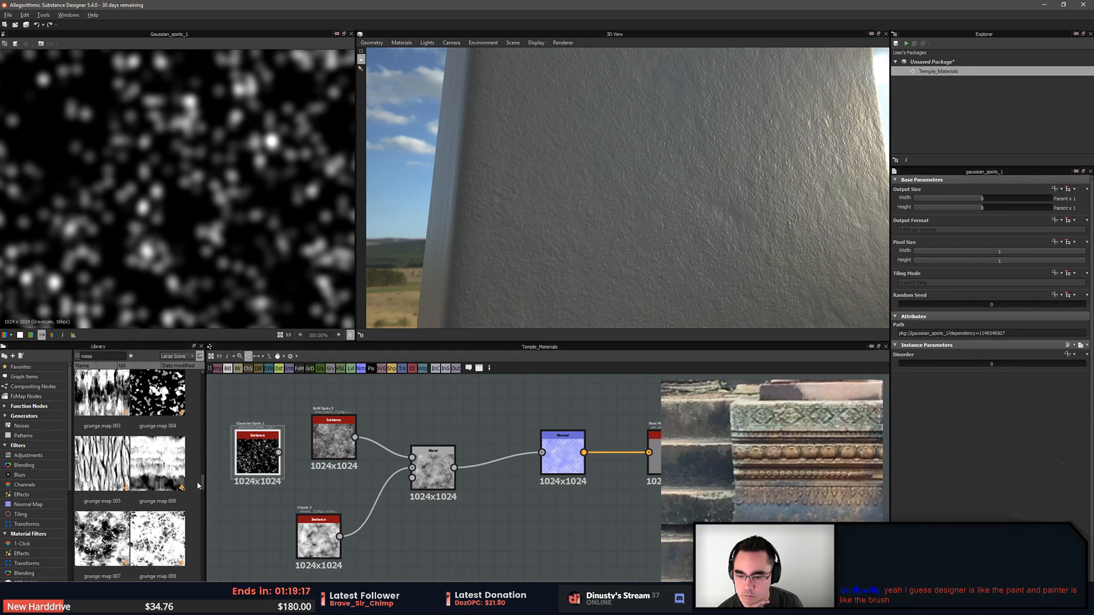
drag(202, 488, 196, 464)
click(162, 514)
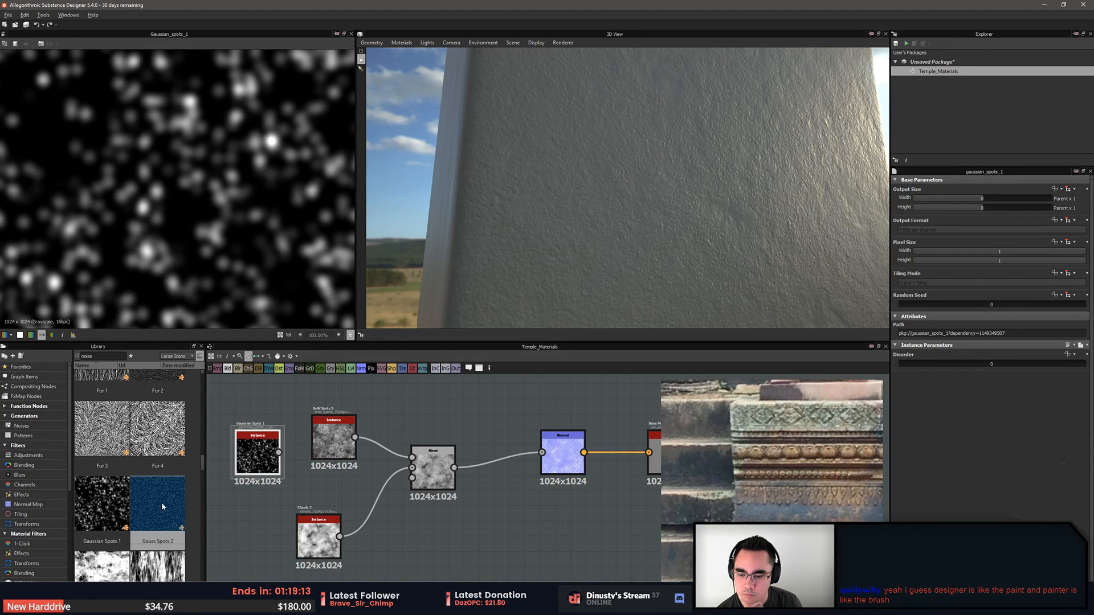
scroll(163, 496, up, 5)
scroll(163, 495, down, 3)
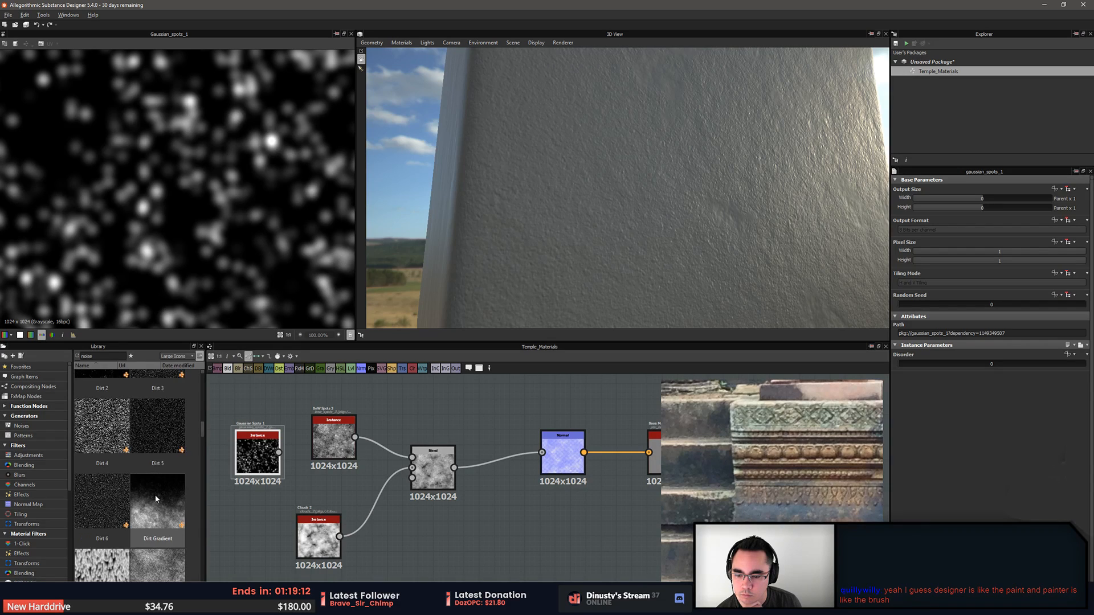
scroll(100, 408, up, 1)
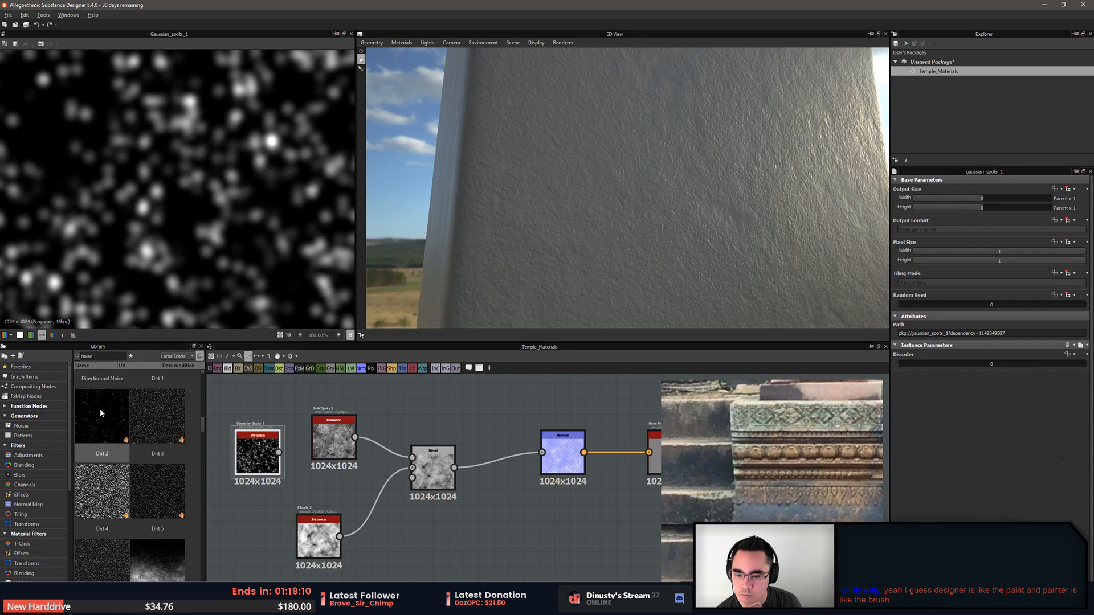
click(111, 437)
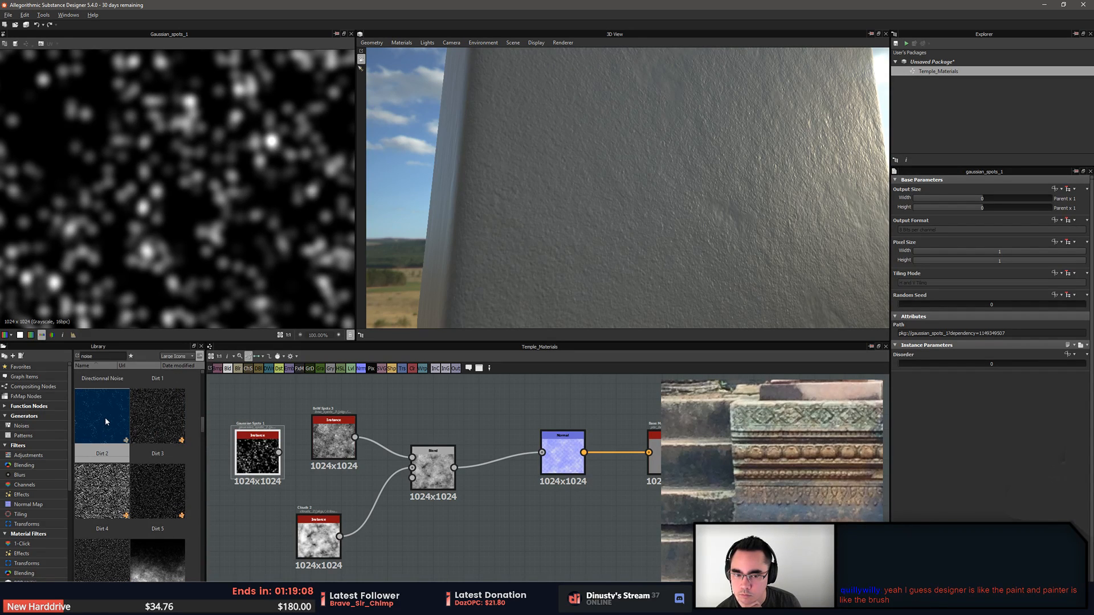
drag(105, 417, 416, 521)
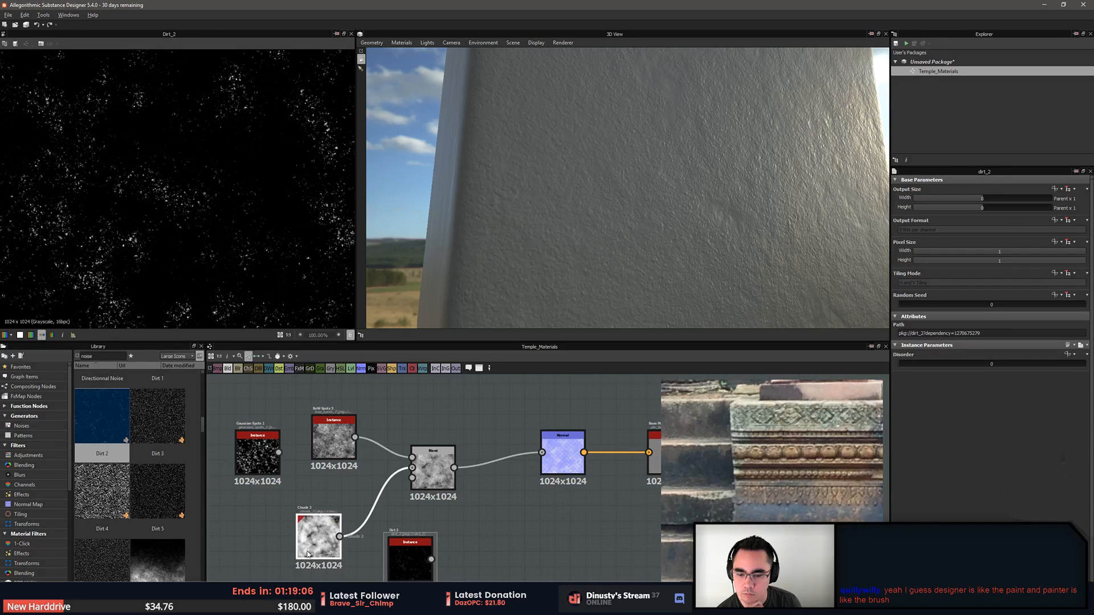
Move the BnW Spots, Clouds 2 and Blend nodes away to the upper left and put Gaussian Spots 1 below them
drag(307, 554, 322, 530)
scroll(354, 564, down, 2)
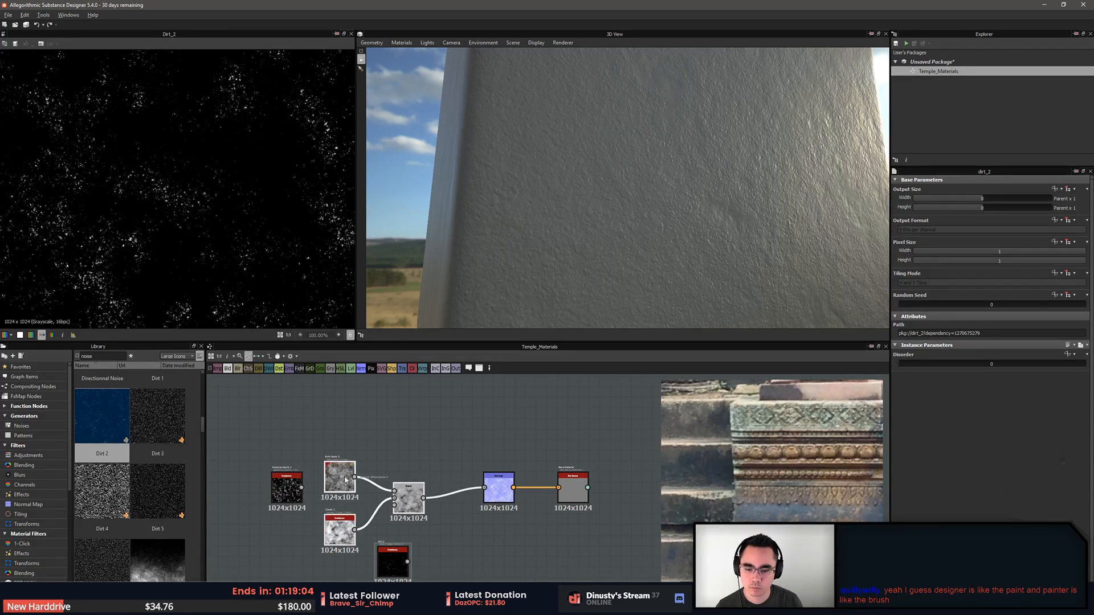
drag(345, 480, 250, 395)
drag(288, 489, 283, 548)
Preview the Clouds 2 node with its histogram shown, and narrow the 2D view to enlarge the 3D view
double_click(246, 444)
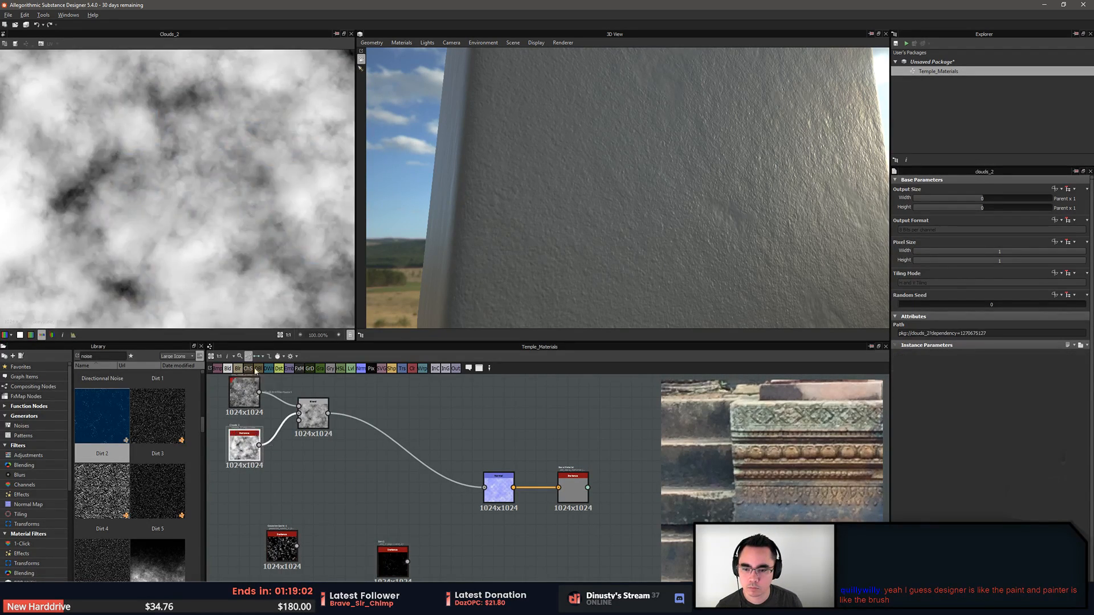
click(73, 336)
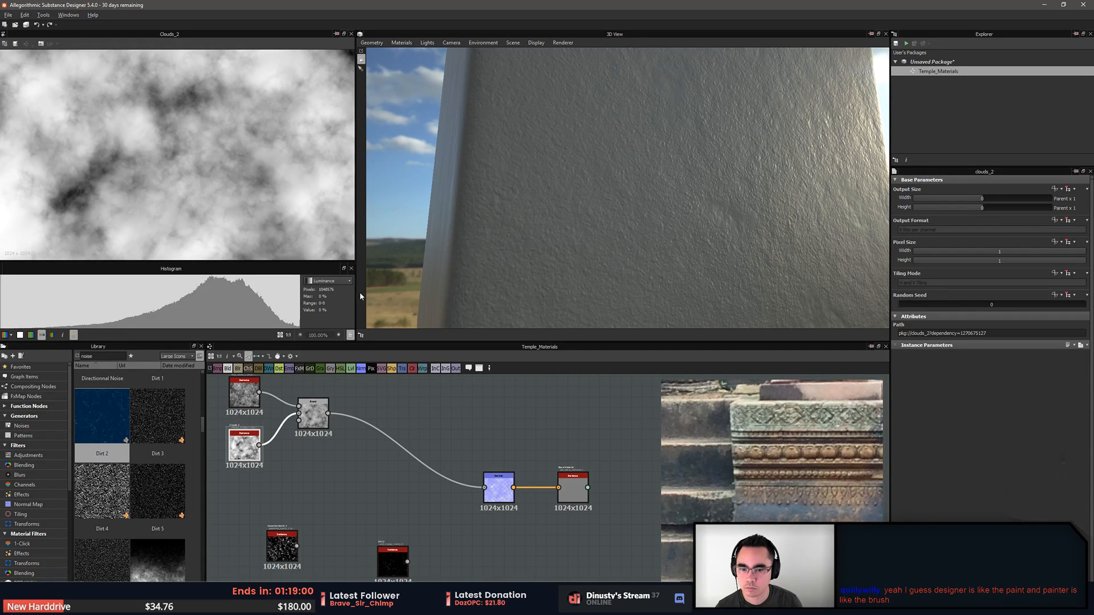
drag(358, 294, 256, 293)
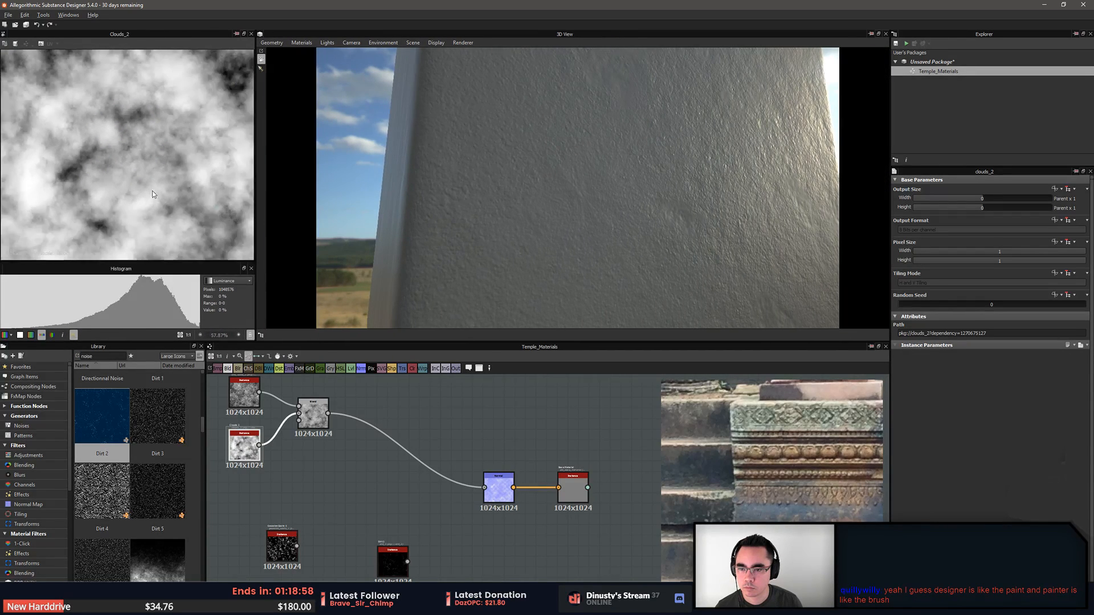
mouse_move(490, 242)
alt+mouse_down()
mouse_move(521, 208)
mouse_move(505, 227)
mouse_move(511, 242)
alt+mouse_up()
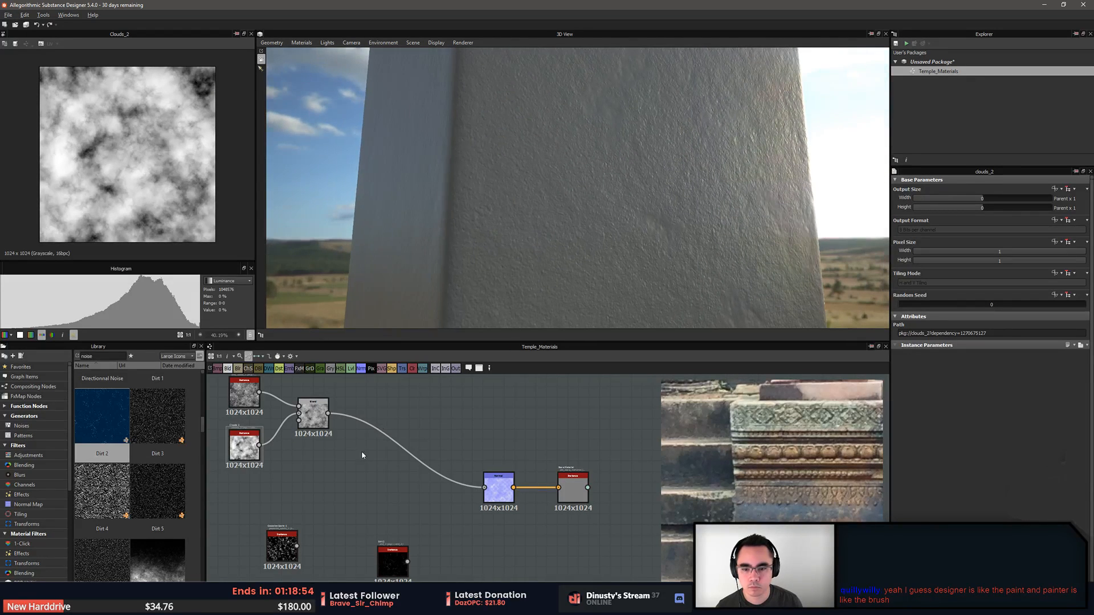
Reposition the BnW Spots, Clouds 2 and Blend nodes so the Blend node lines up with the Normal node
scroll(364, 439, up, 3)
click(418, 433)
click(321, 473)
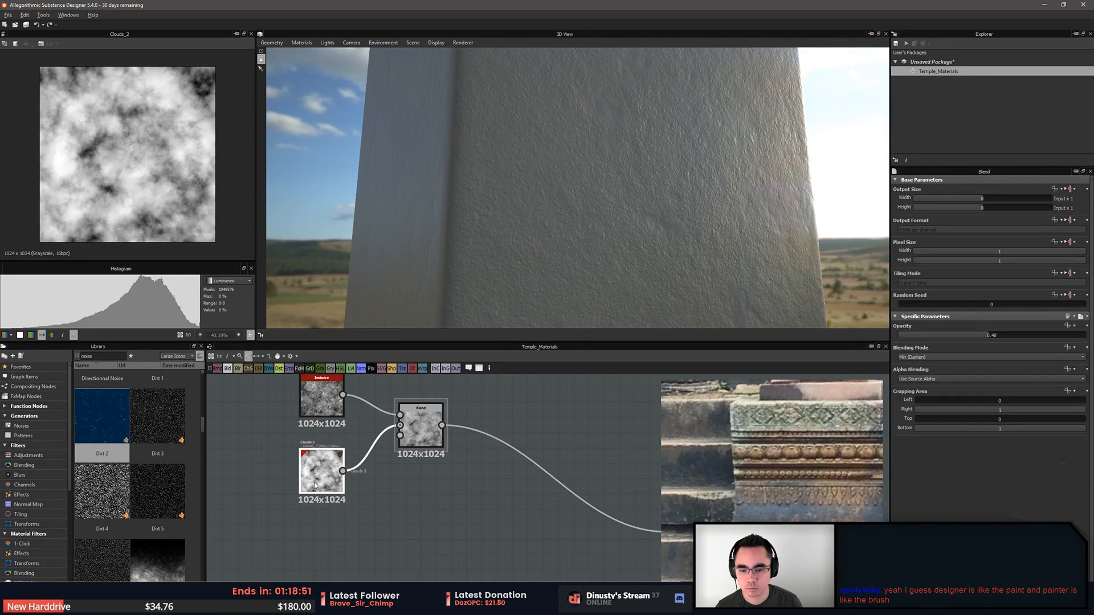
middle_drag(510, 470, 464, 398)
scroll(458, 455, down, 1)
middle_drag(456, 466, 458, 485)
middle_drag(370, 457, 423, 478)
scroll(423, 478, down, 2)
drag(368, 495, 446, 411)
drag(433, 433, 357, 493)
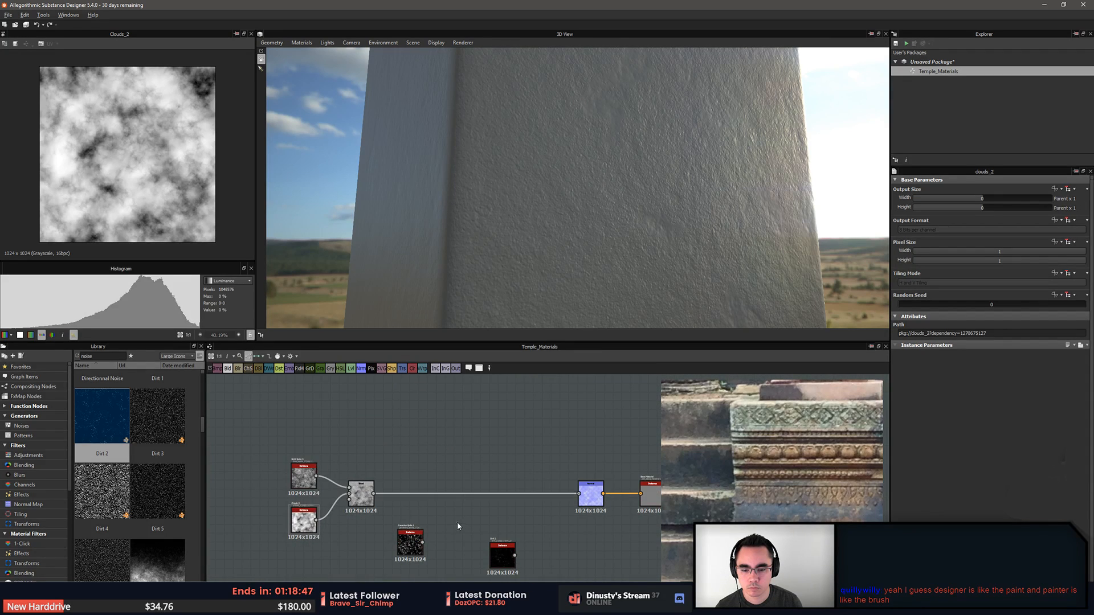
Add a second Blend node combining Gaussian Spots 1 as foreground with the first Blend node's output as background
middle_drag(357, 497, 403, 448)
click(454, 494)
key(space)
text(ble)
key(Return)
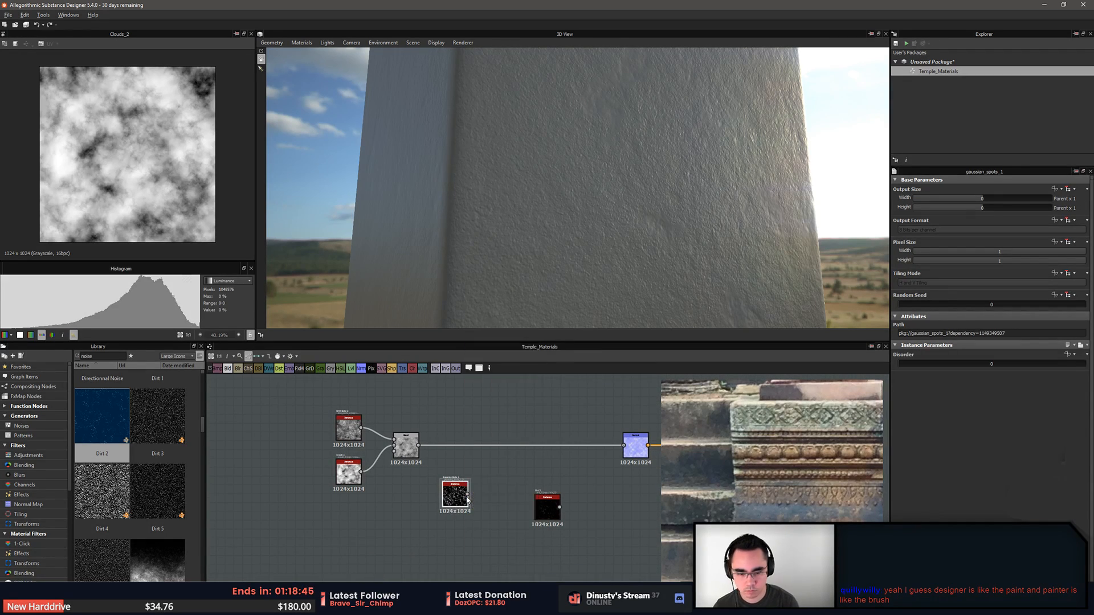
drag(454, 504, 414, 526)
drag(497, 502, 471, 459)
key(x)
click(467, 491)
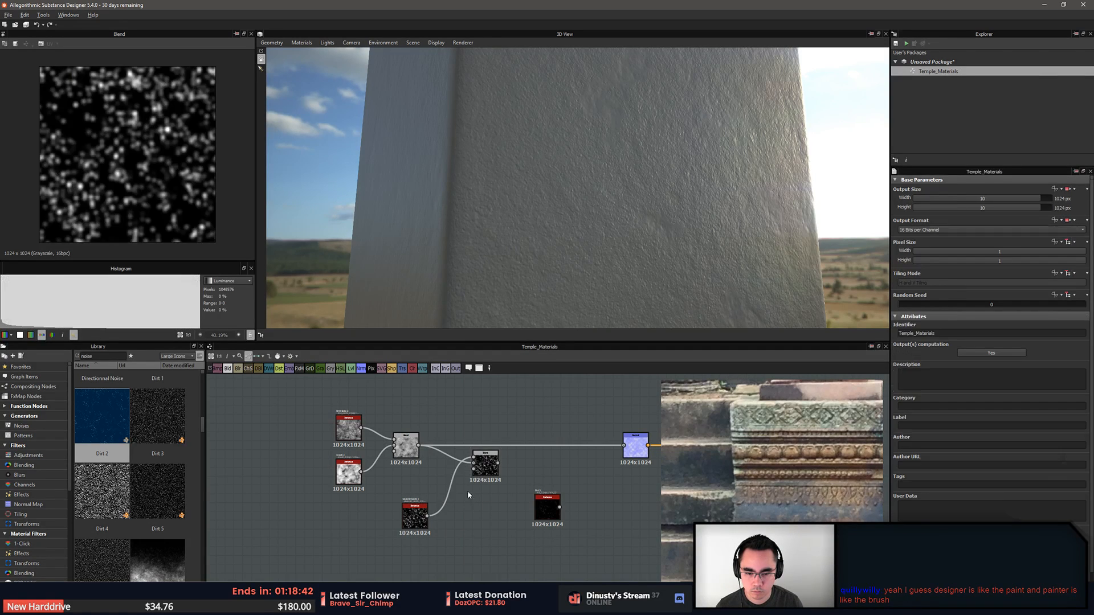
Move Gaussian Spots 1 and the second Blend node above the first Blend node, placing them side by side
scroll(472, 470, up, 4)
drag(365, 576, 402, 371)
middle_drag(402, 370, 412, 437)
drag(411, 438, 403, 419)
drag(517, 538, 507, 418)
middle_drag(507, 418, 476, 487)
scroll(476, 486, up, 1)
drag(347, 472, 336, 472)
click(475, 483)
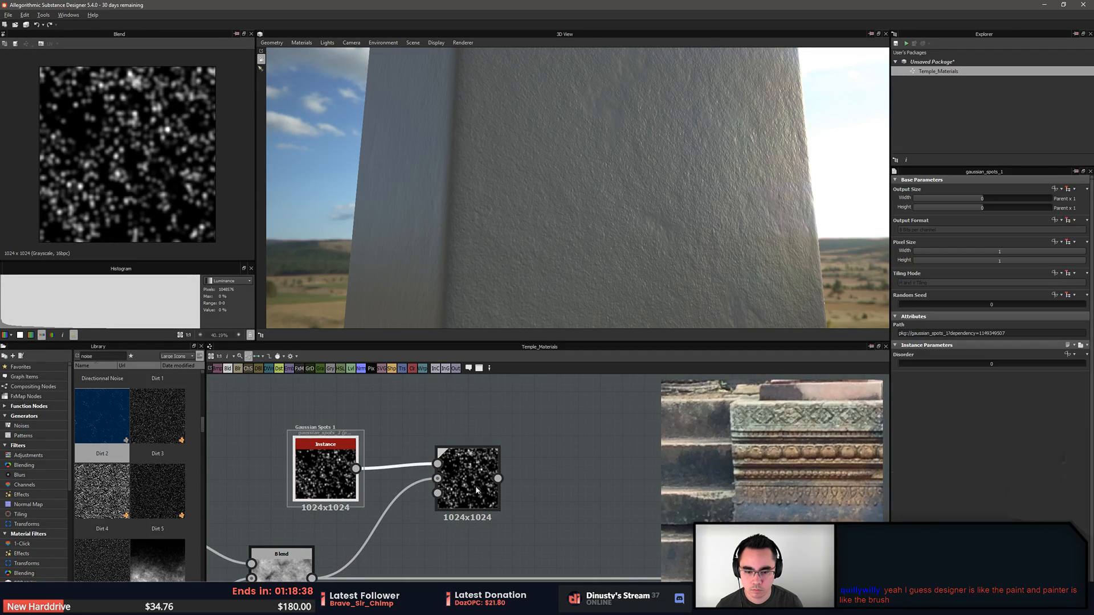
Connect the second Blend node's output to the Normal node's input
scroll(470, 484, down, 2)
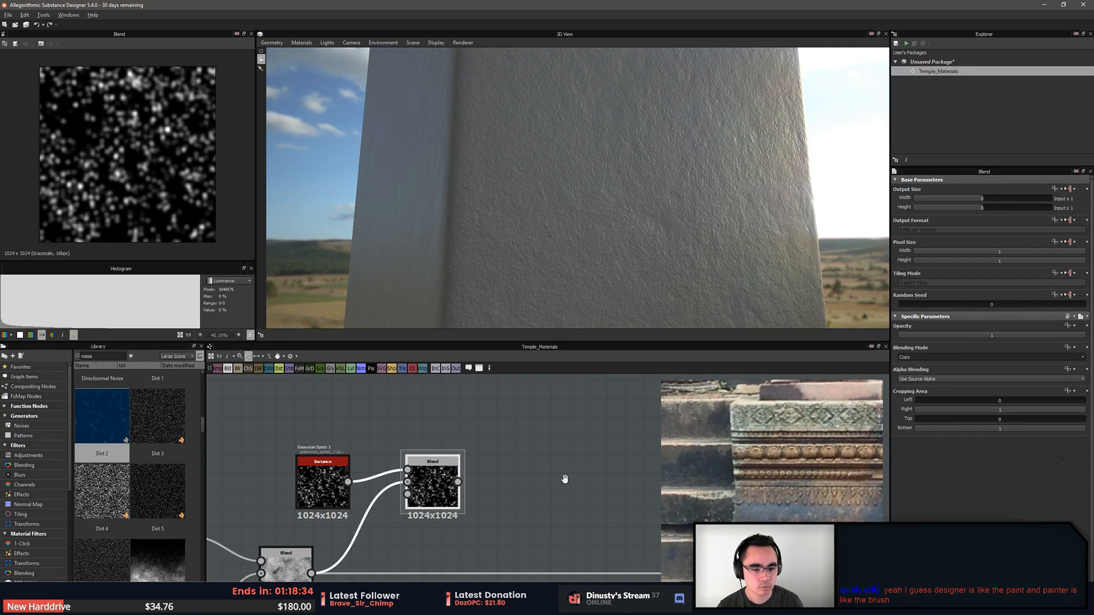
middle_drag(561, 476, 371, 458)
scroll(304, 465, down, 2)
drag(494, 532, 495, 526)
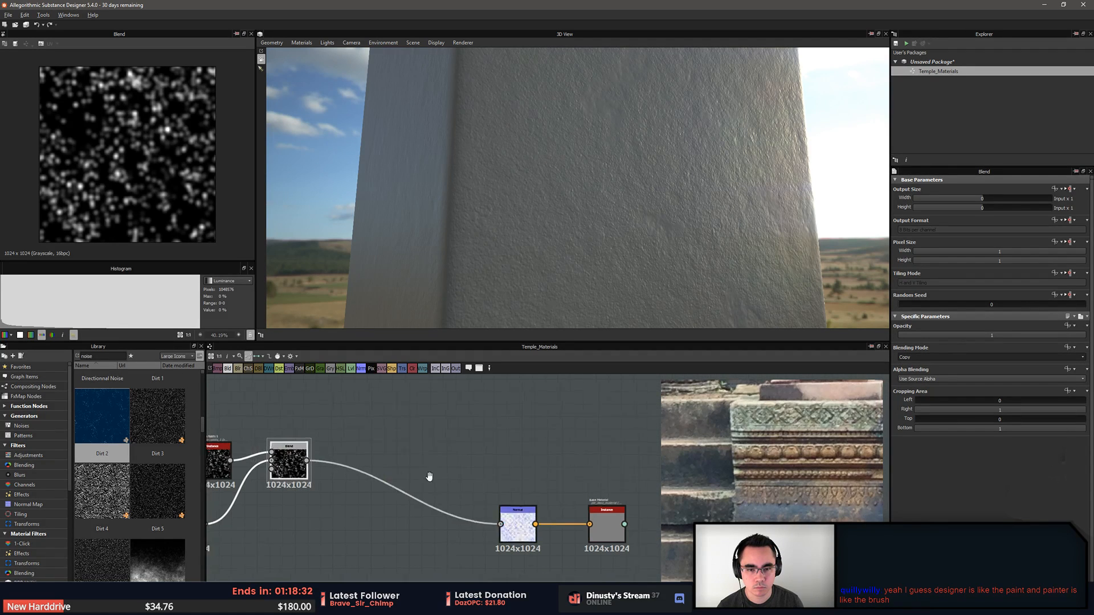
Insert an Invert Grayscale node between Gaussian Spots 1 and the second Blend node
middle_drag(292, 478, 422, 473)
click(339, 458)
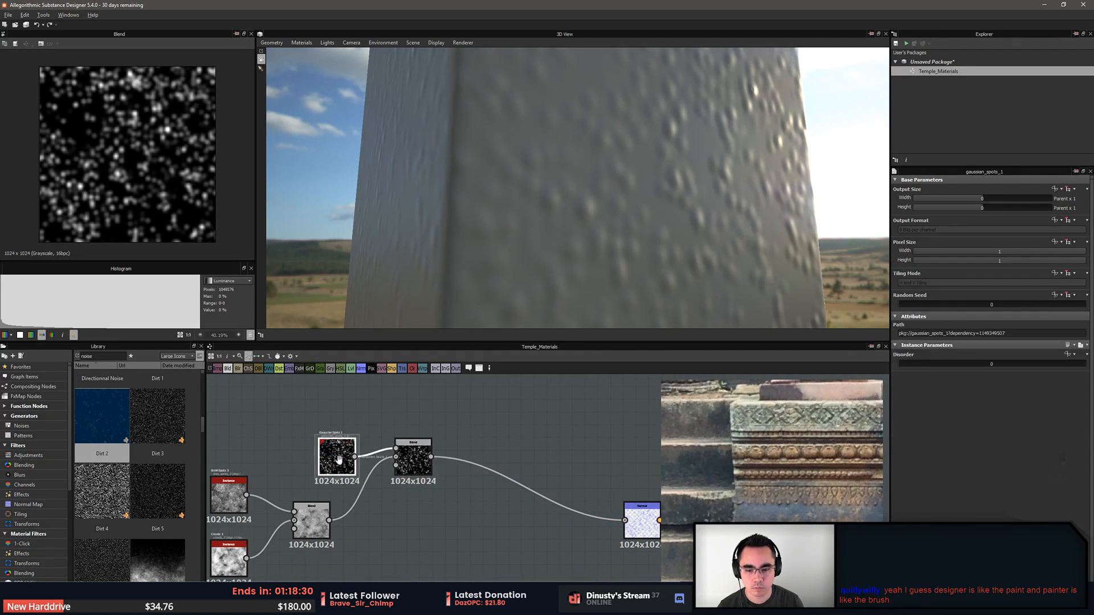
middle_drag(338, 459, 461, 450)
drag(460, 450, 431, 450)
key(space)
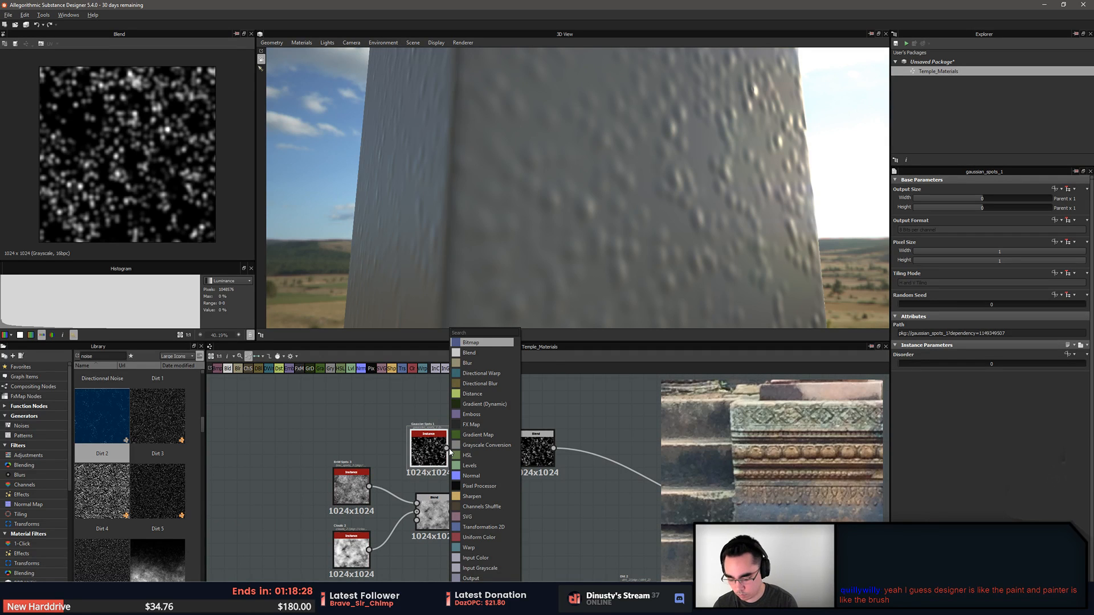
text(inv)
key(Down)
key(Return)
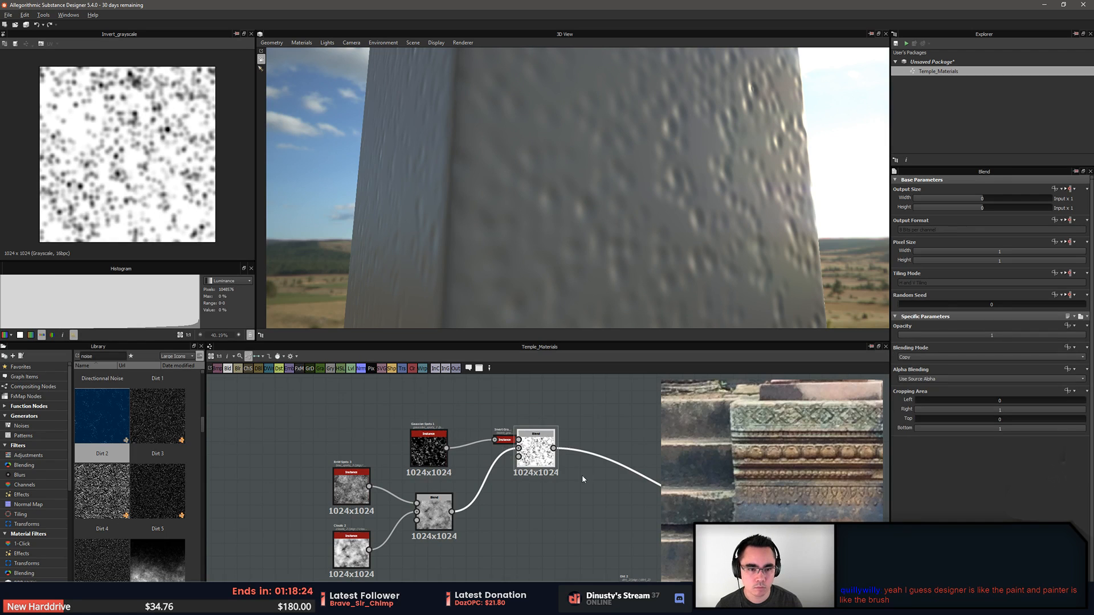
Set the second Blend node's blending mode to Multiply after comparing modes such as Add Sub, Min (Darken) and Divide on the cube
middle_drag(583, 479, 560, 486)
click(584, 532)
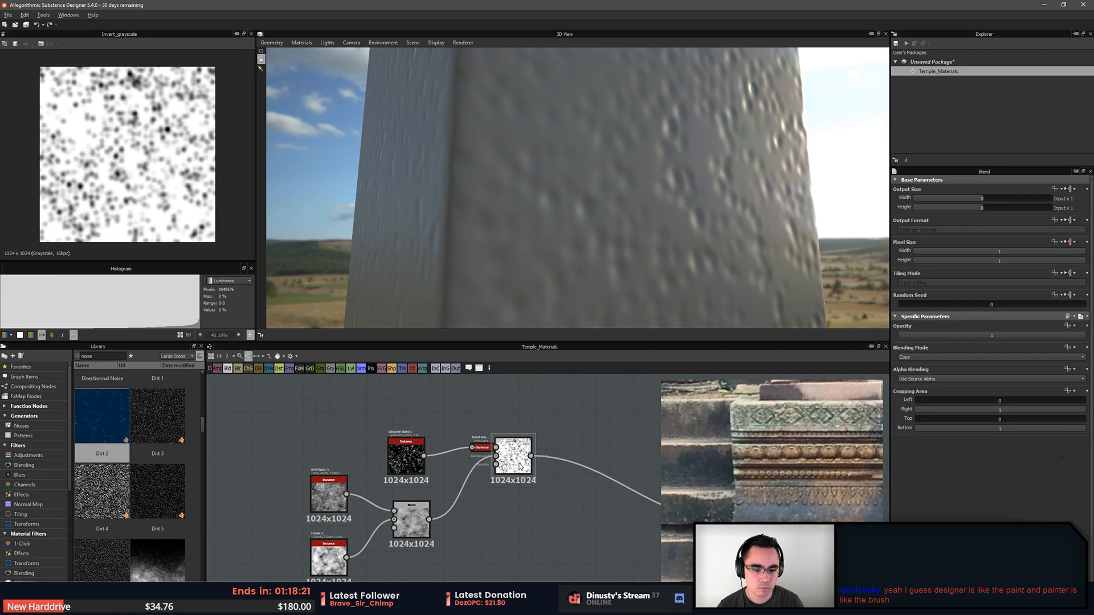
click(516, 460)
click(958, 355)
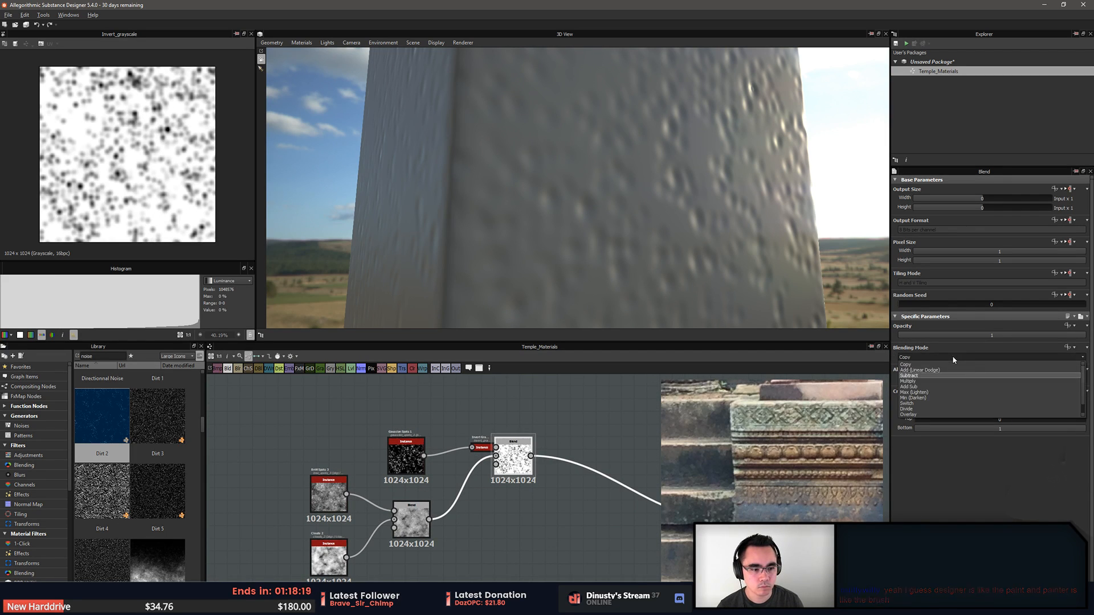
click(954, 372)
scroll(955, 358, down, 2)
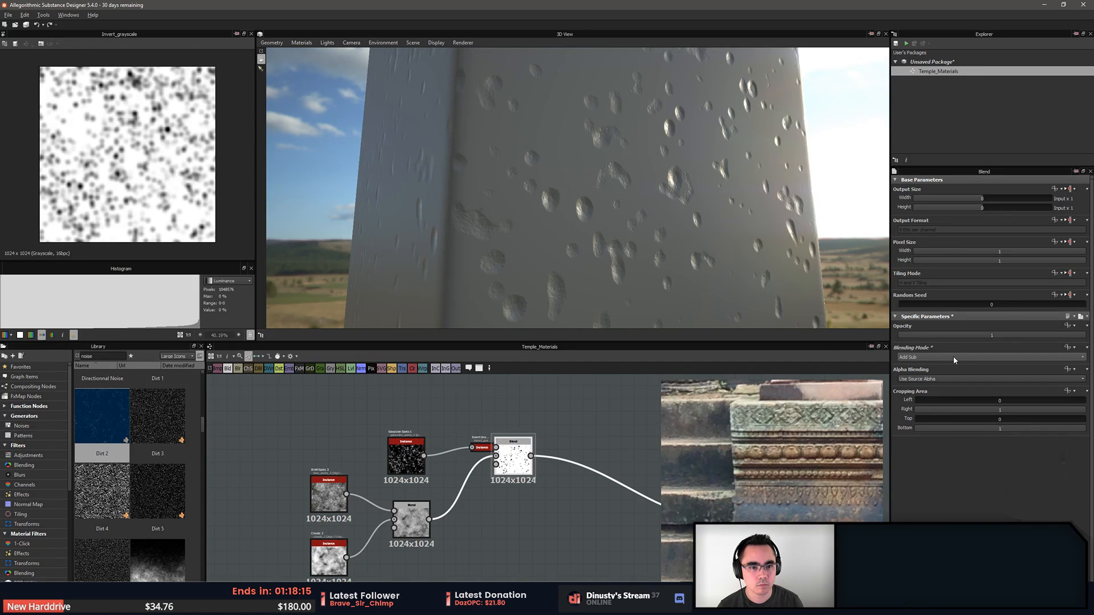
scroll(955, 360, up, 1)
scroll(955, 360, down, 1)
scroll(955, 360, down, 1)
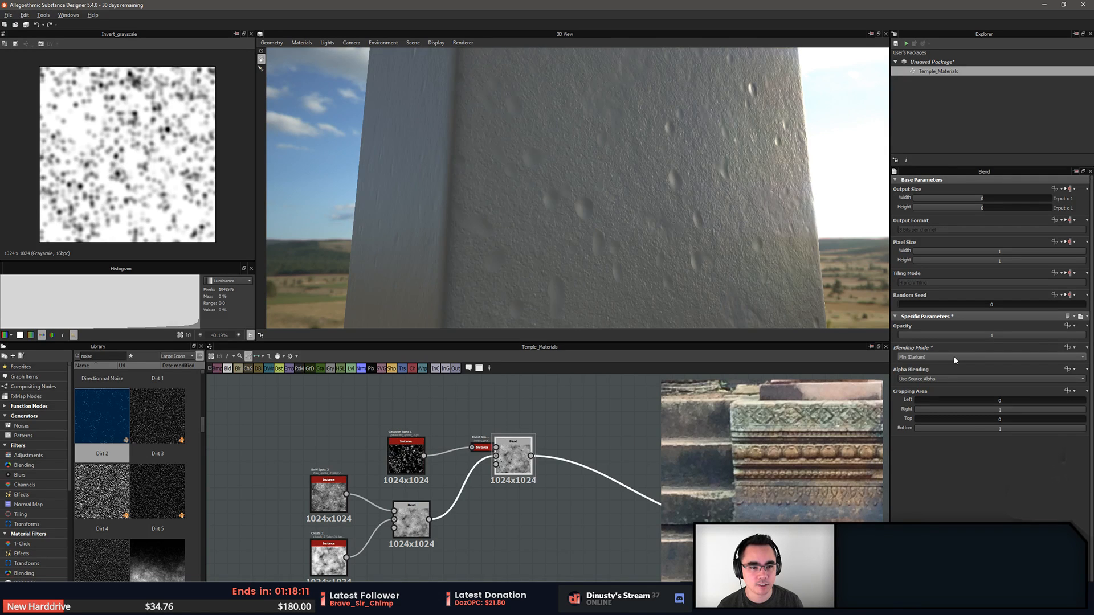
scroll(955, 361, down, 1)
scroll(955, 361, down, 1)
scroll(955, 360, down, 1)
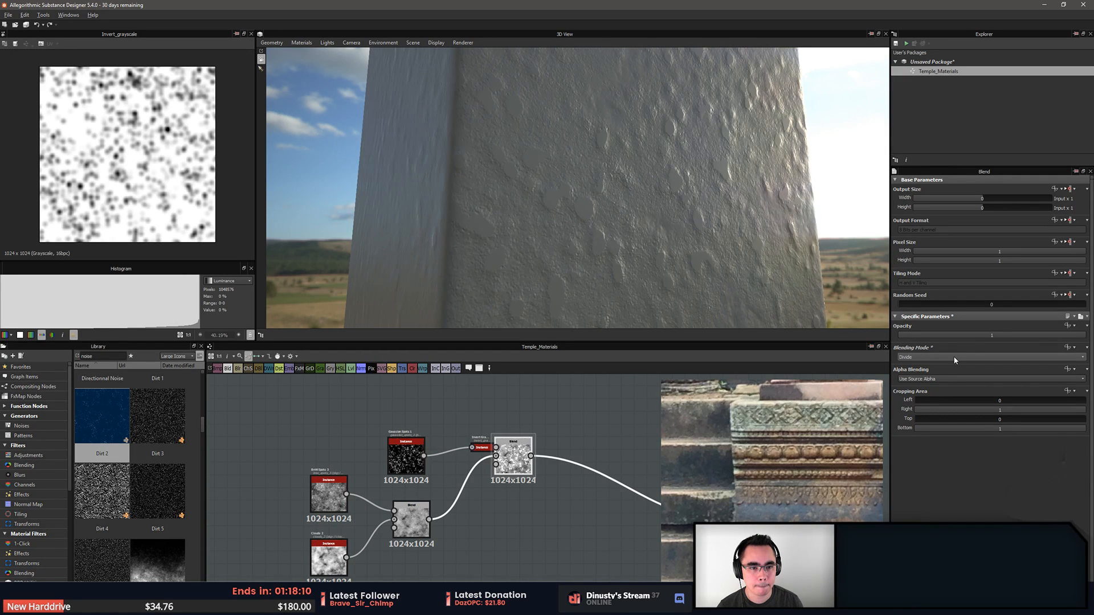
scroll(955, 360, up, 5)
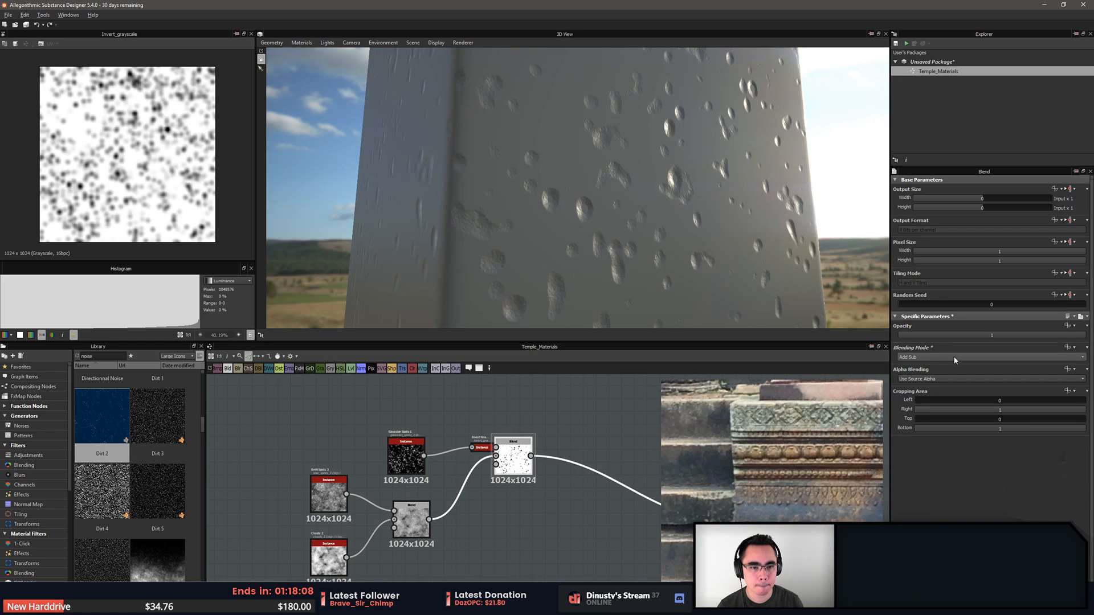
scroll(955, 360, down, 1)
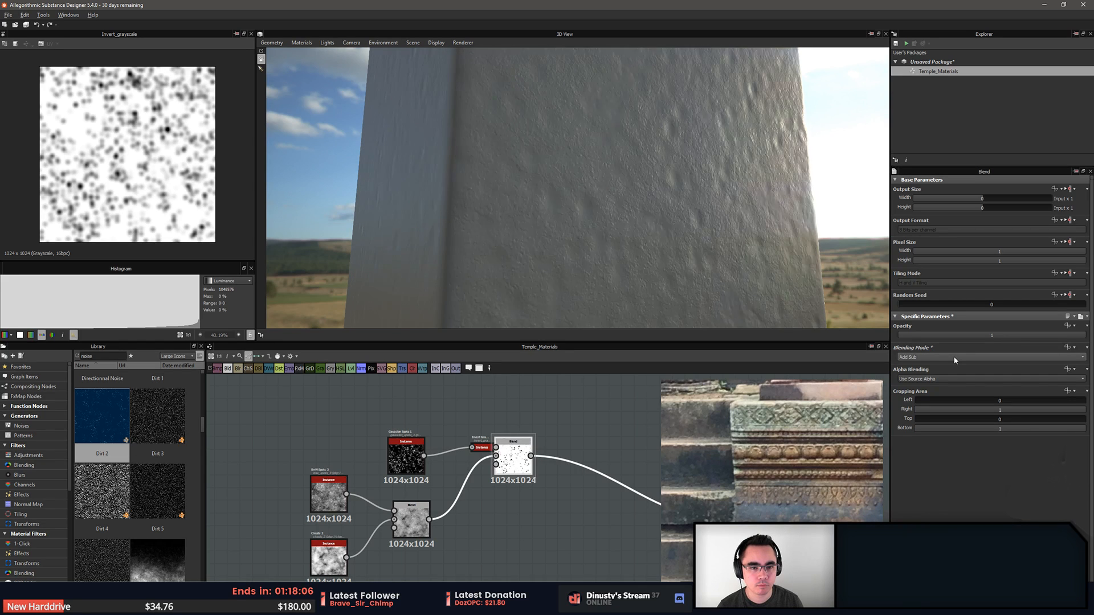
drag(641, 329, 639, 271)
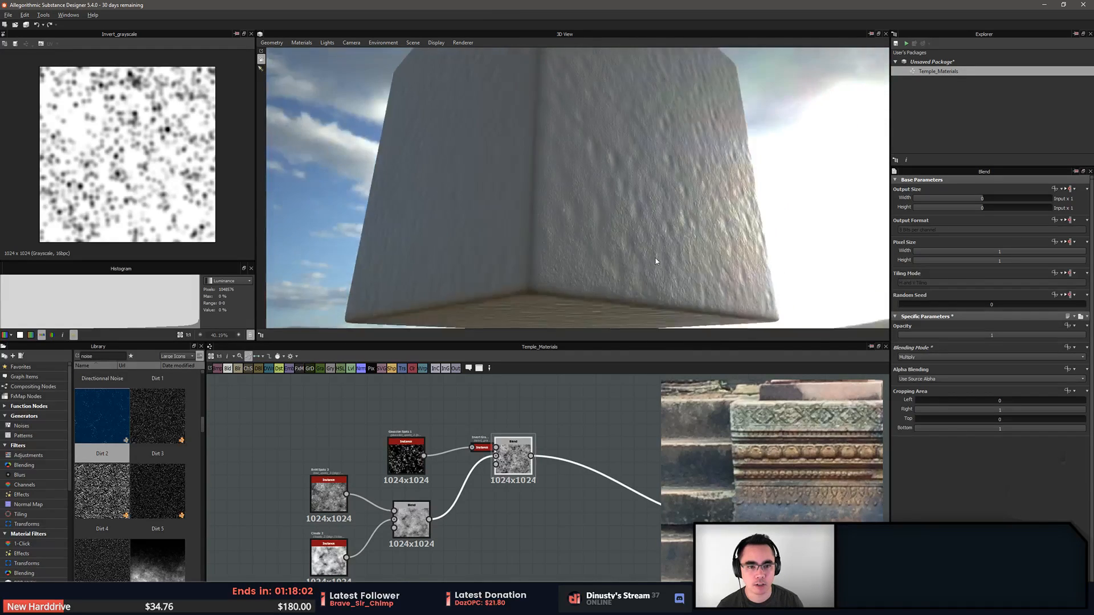
Insert a docked Transformation 2D node between Gaussian Spots 1 and Invert Grayscale, and enlarge the spots with the x2 stretch
click(406, 456)
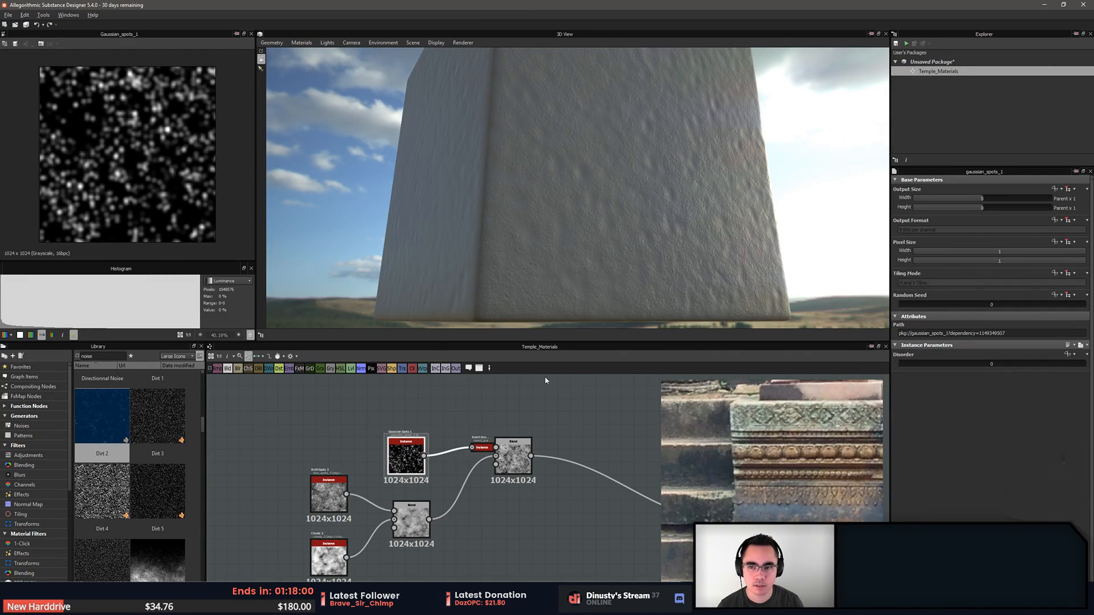
key(space)
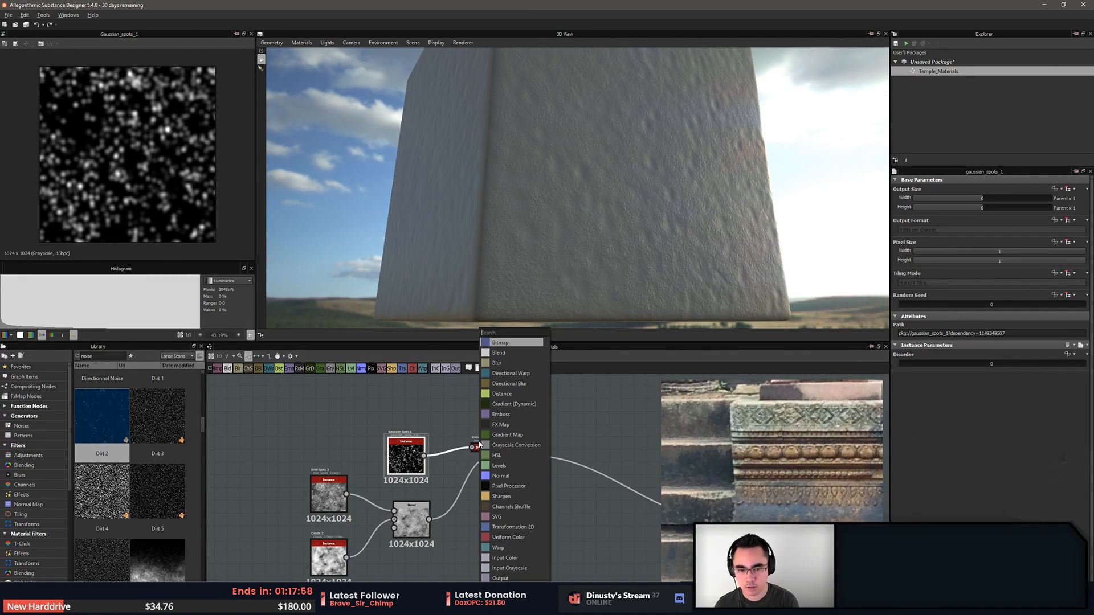
key(Escape)
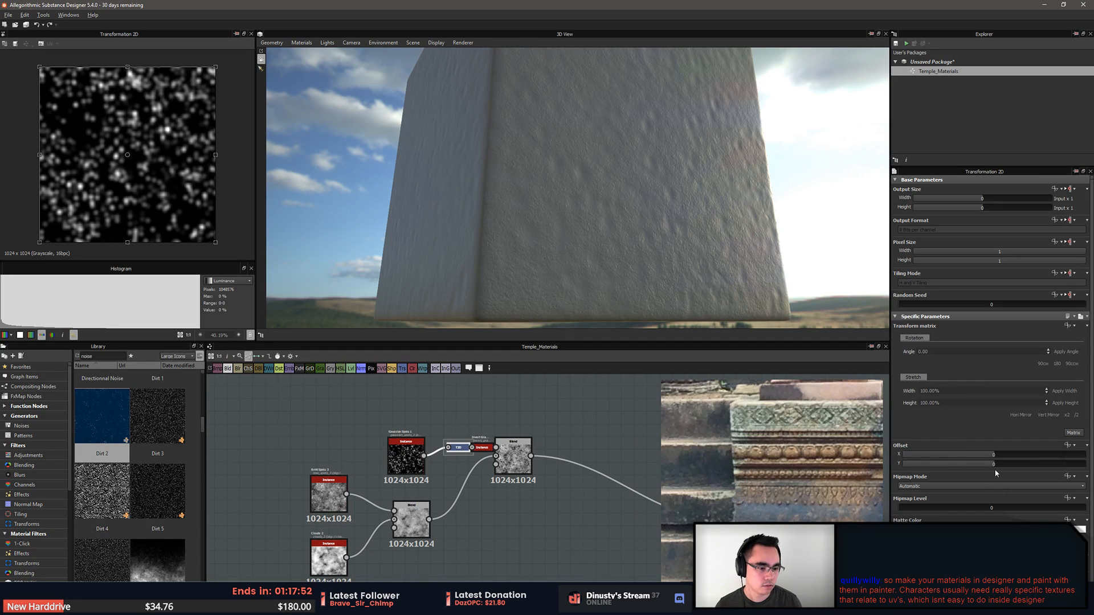
click(1077, 416)
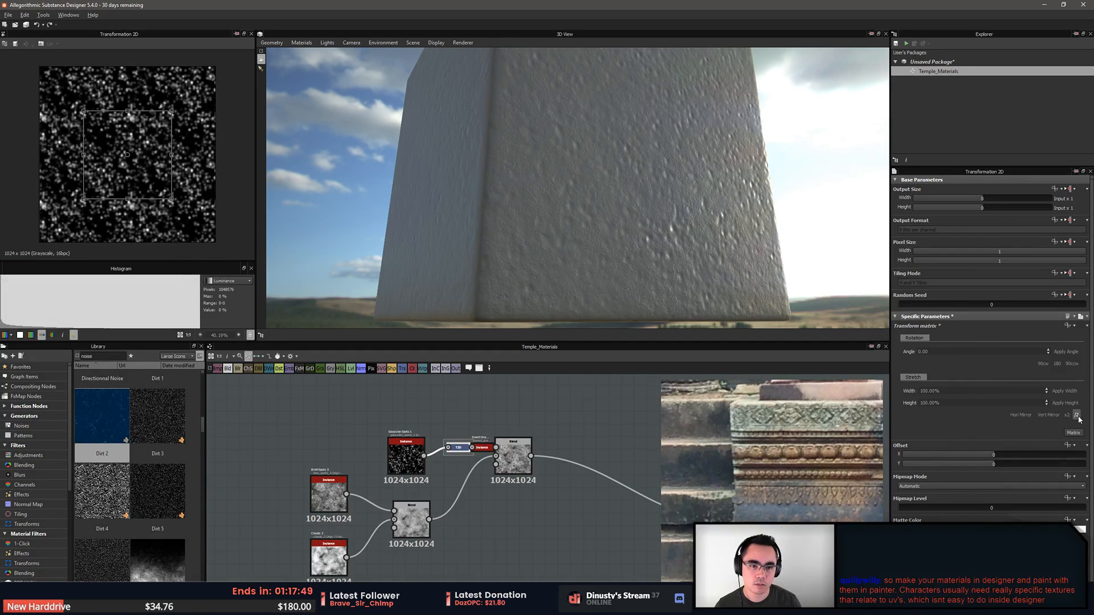
click(1069, 416)
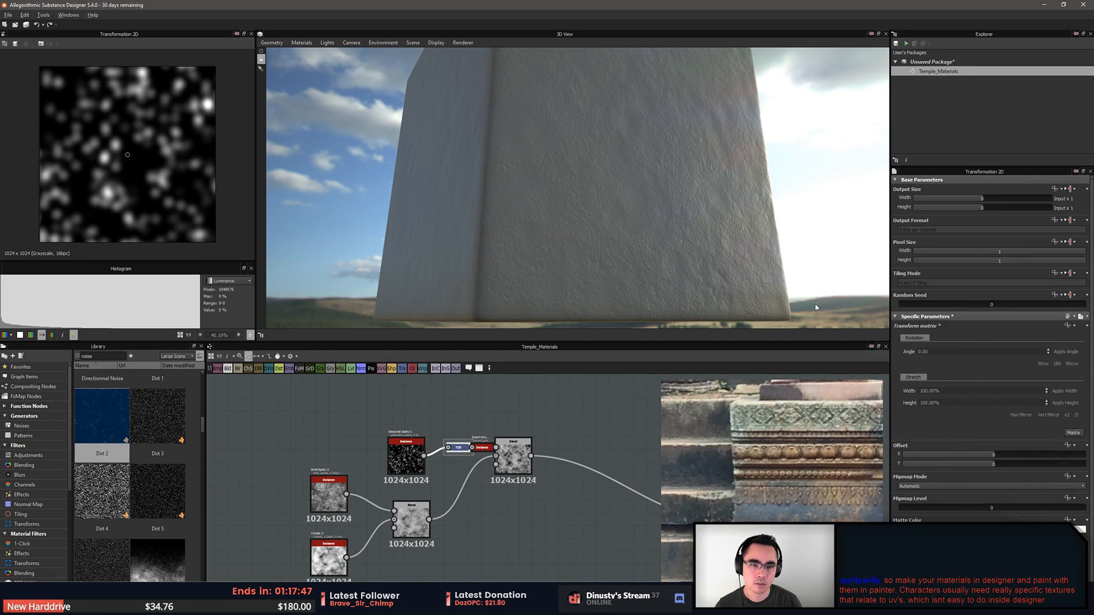
drag(371, 200, 518, 199)
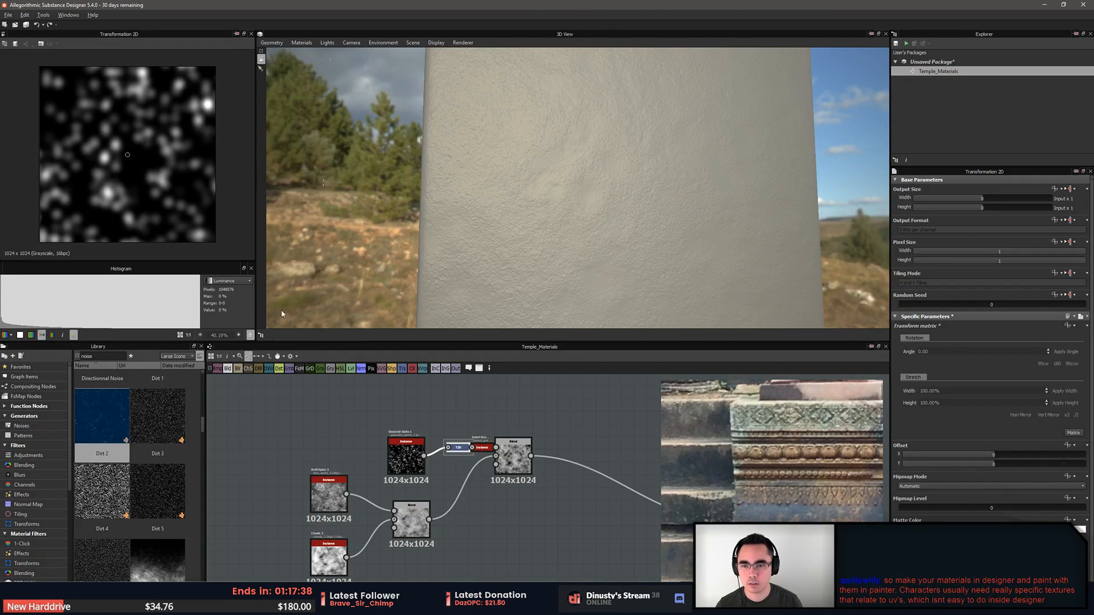
Switch the 3D preview geometry to Plane and angle the view so light rakes across its surface
click(271, 43)
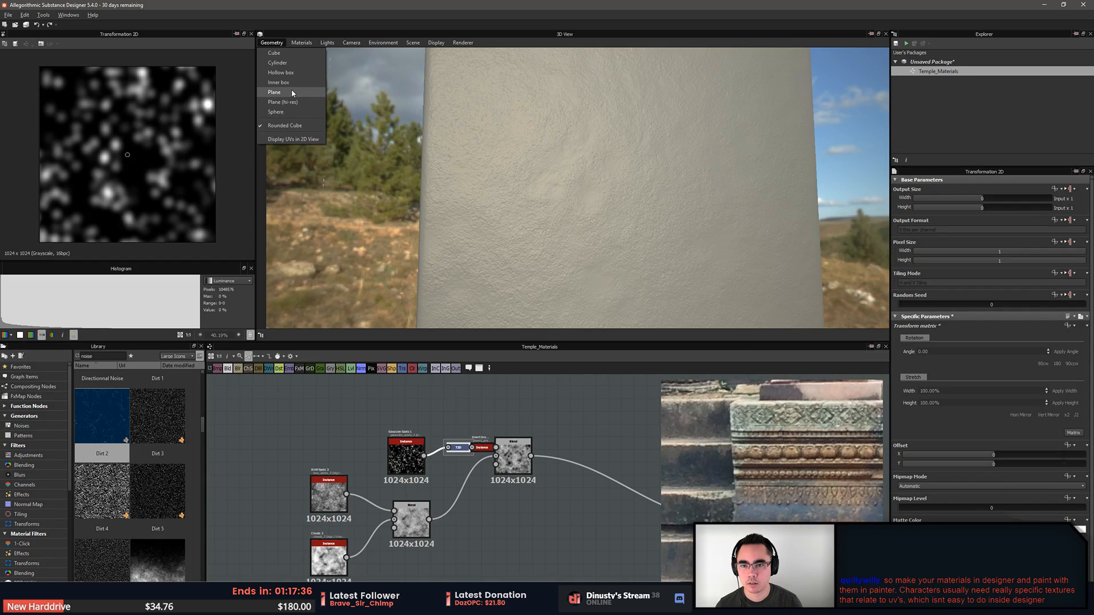
click(292, 93)
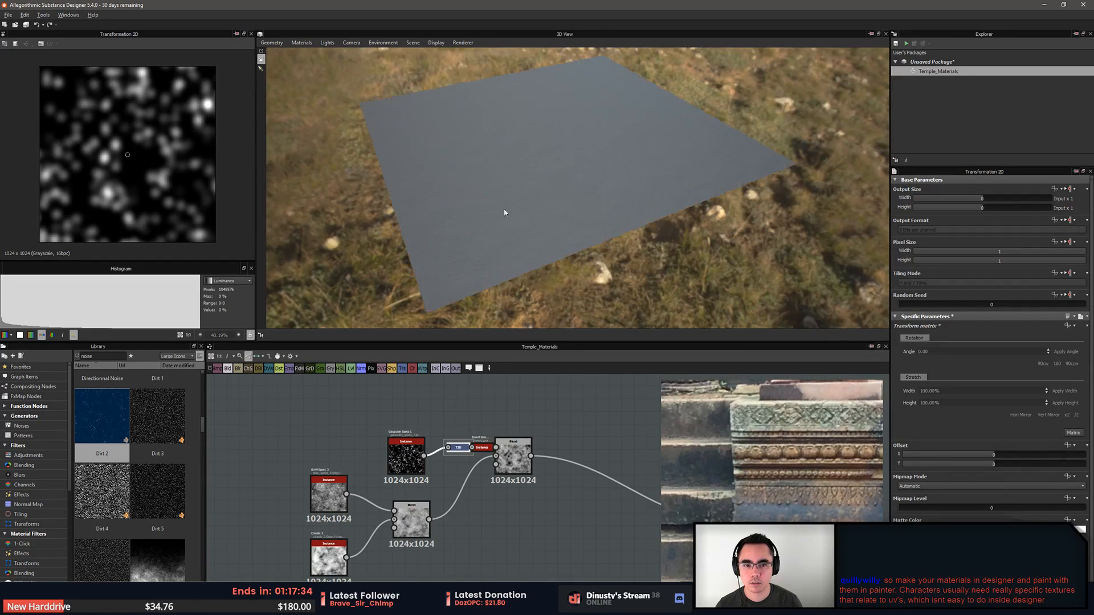
drag(504, 212, 596, 181)
middle_drag(581, 428, 505, 391)
scroll(505, 390, down, 1)
middle_drag(442, 471, 467, 504)
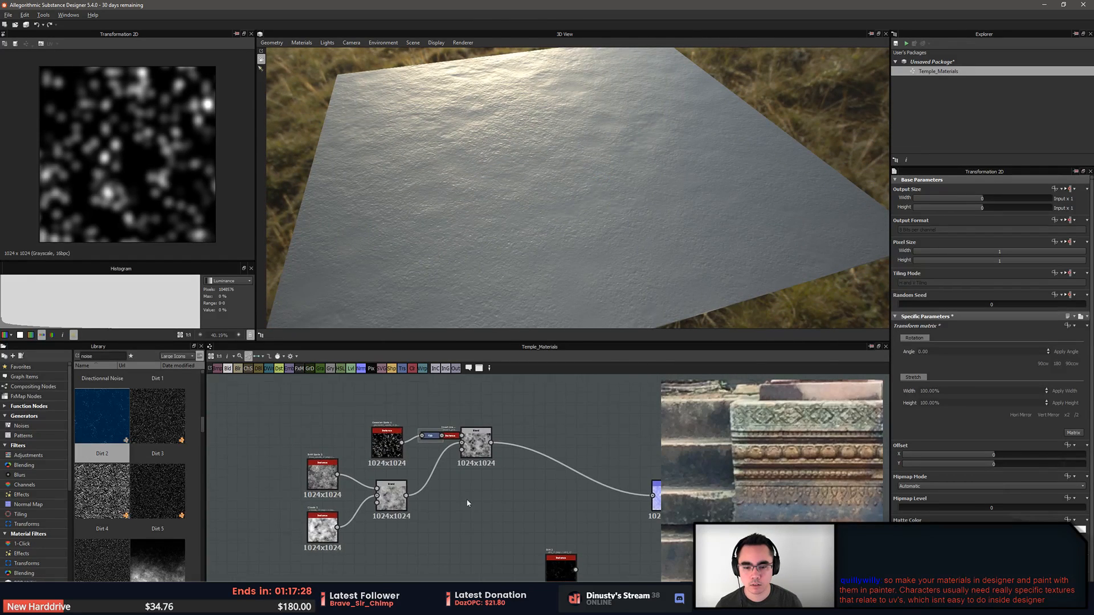
alt+drag(476, 433, 422, 443)
middle_drag(470, 480, 442, 457)
key(space)
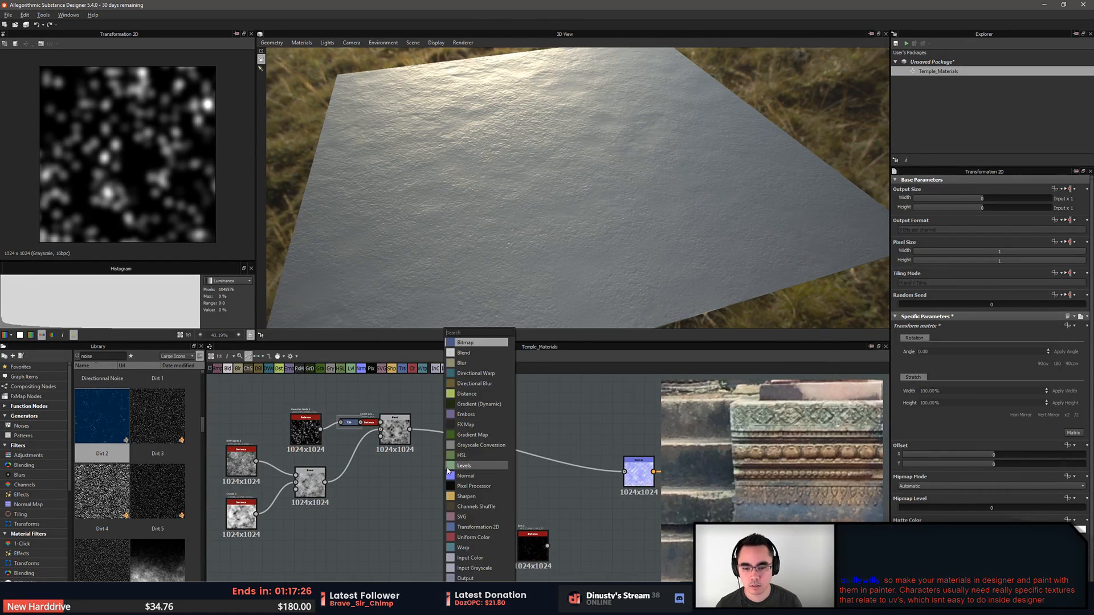
click(396, 542)
middle_drag(340, 515, 381, 508)
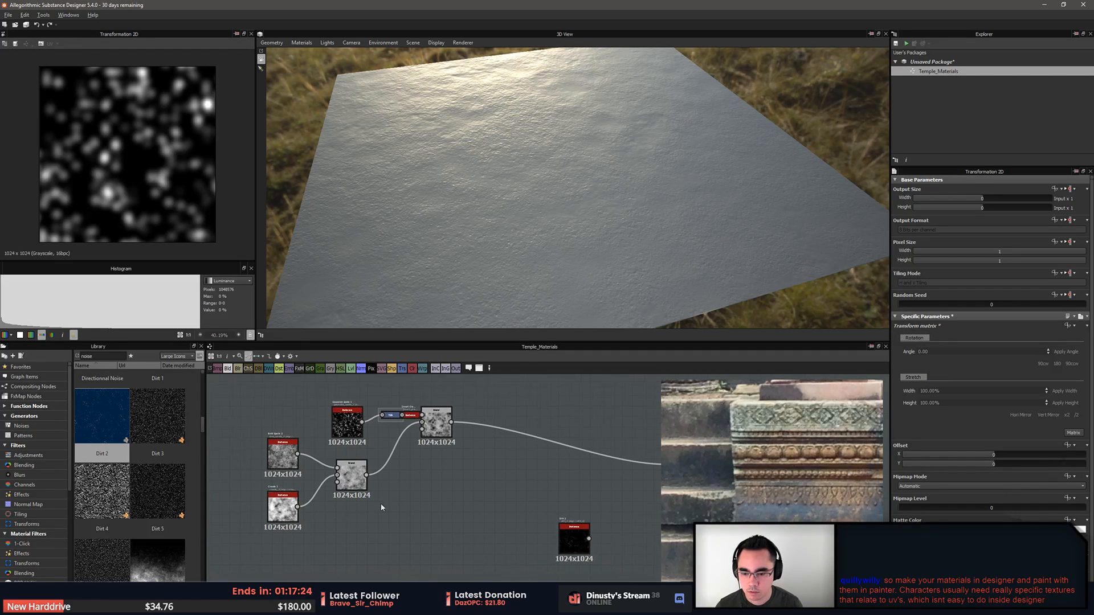
Insert a Levels node between the clouds noise and the first Blend node, and dock it to the Blend
click(284, 520)
middle_drag(283, 522, 305, 522)
key(space)
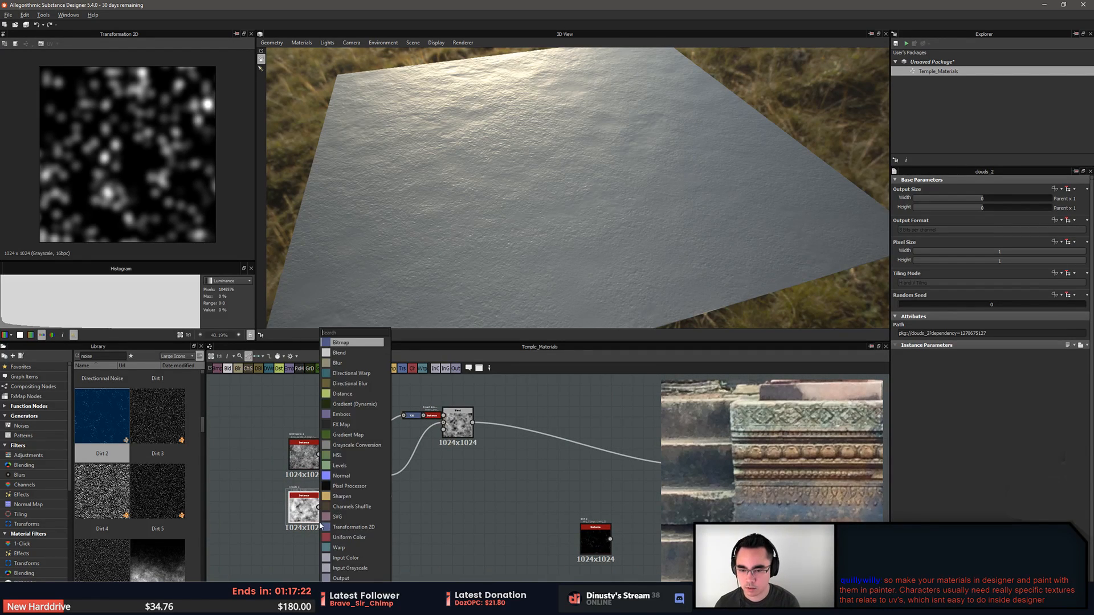
text(level)
key(Return)
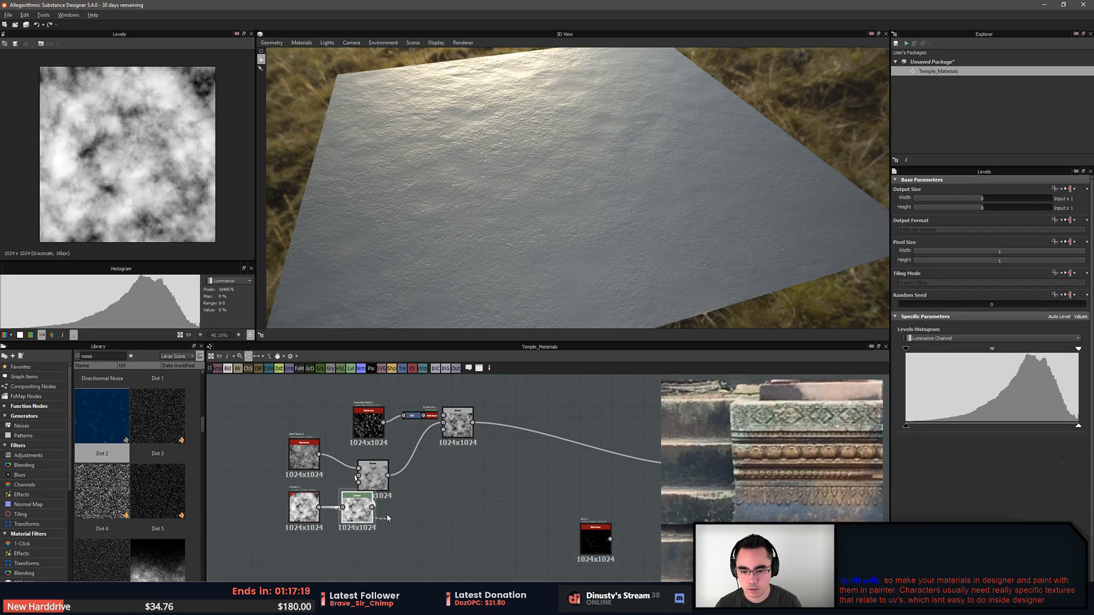
key(d)
click(403, 547)
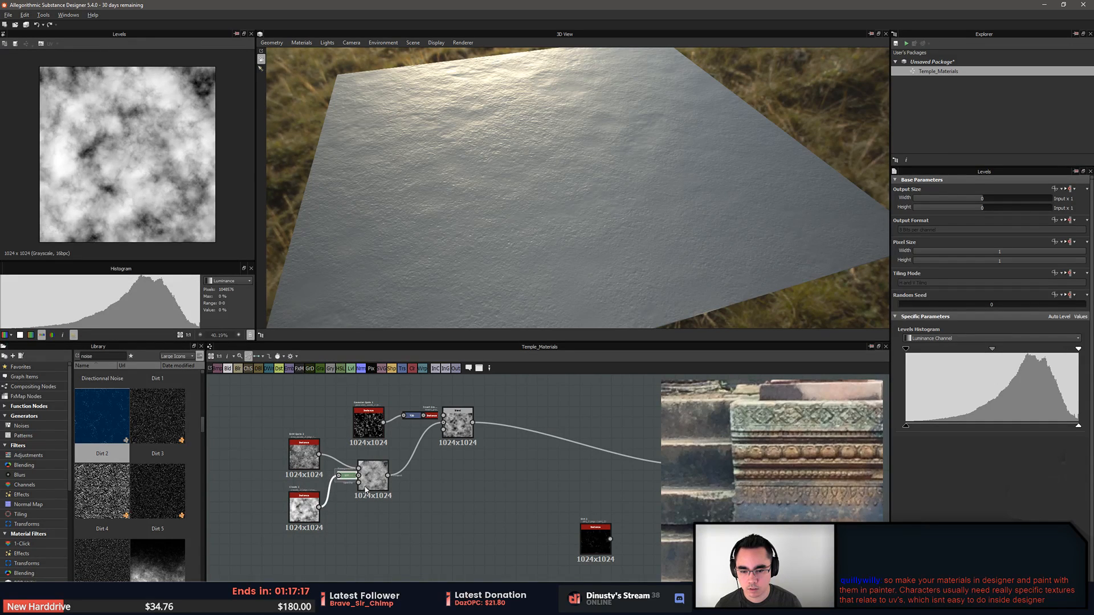
Rearrange the first Blend's inputs, moving the BnW spots node outward and the clouds node closer to the docked Levels
drag(375, 483, 375, 479)
drag(304, 456, 256, 466)
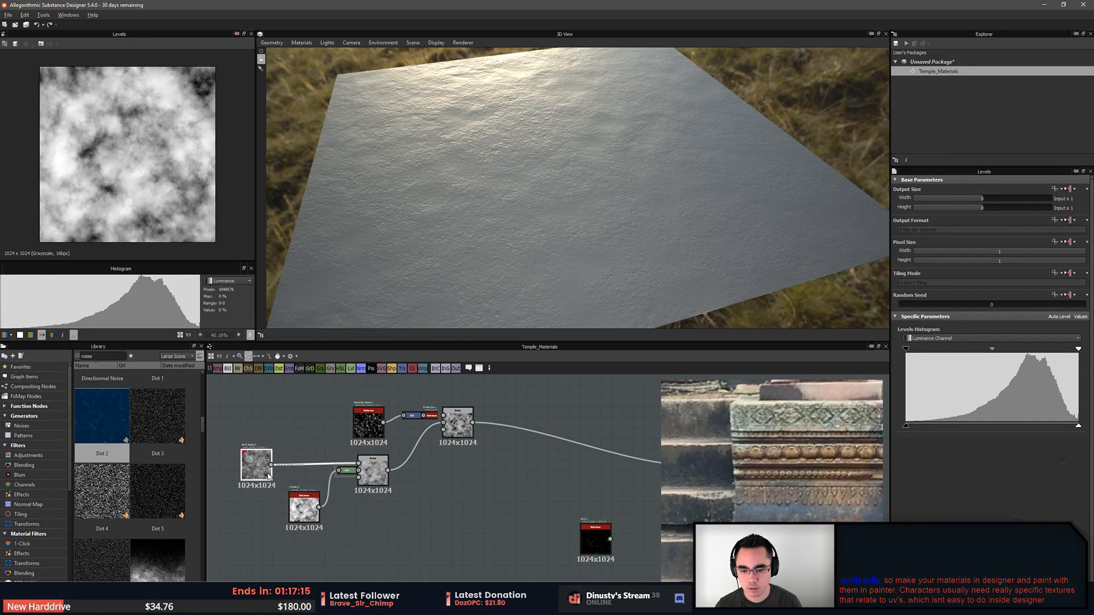
drag(304, 513, 303, 503)
click(392, 525)
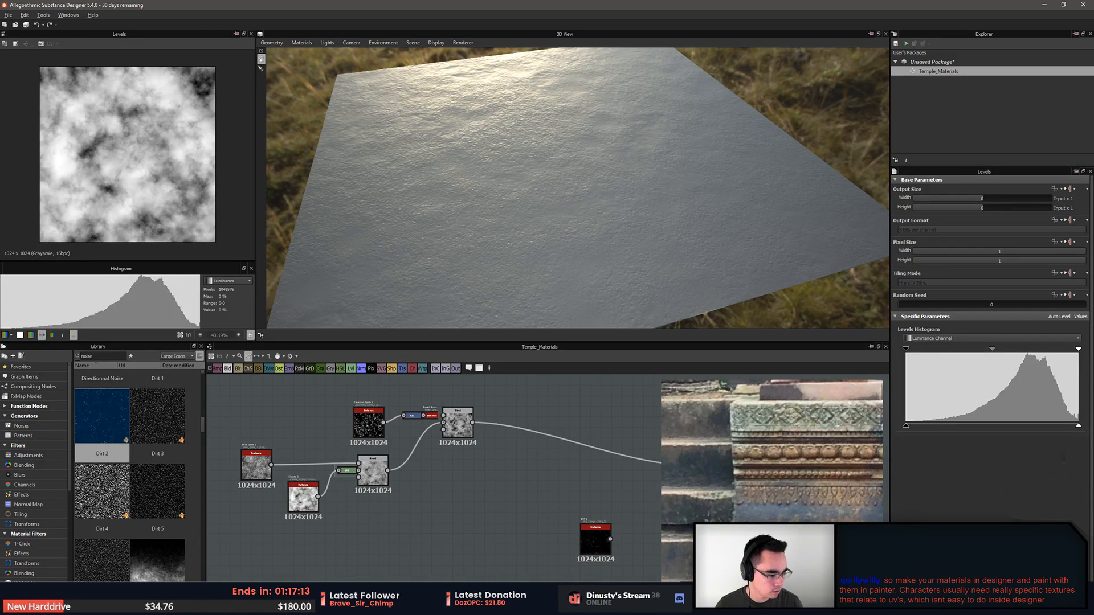
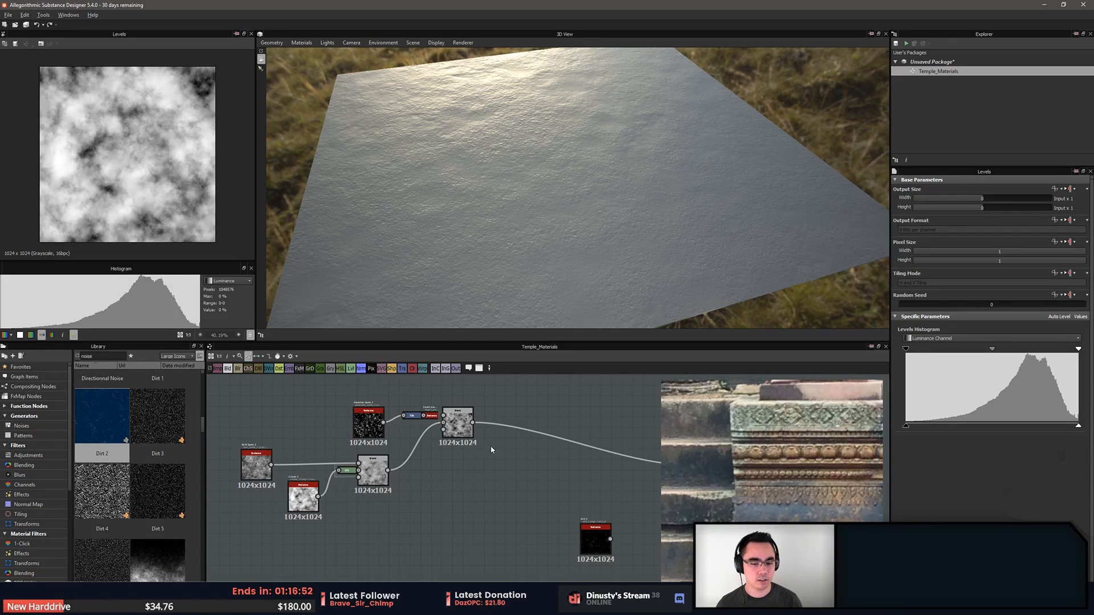
Move the Dirt 2 node closer to the second Blend node, just below its output link
right_click(469, 482)
middle_drag(477, 483, 528, 496)
click(436, 485)
scroll(440, 484, down, 2)
scroll(452, 479, up, 6)
scroll(521, 498, down, 2)
drag(583, 525, 457, 473)
scroll(457, 474, up, 2)
middle_drag(457, 474, 539, 556)
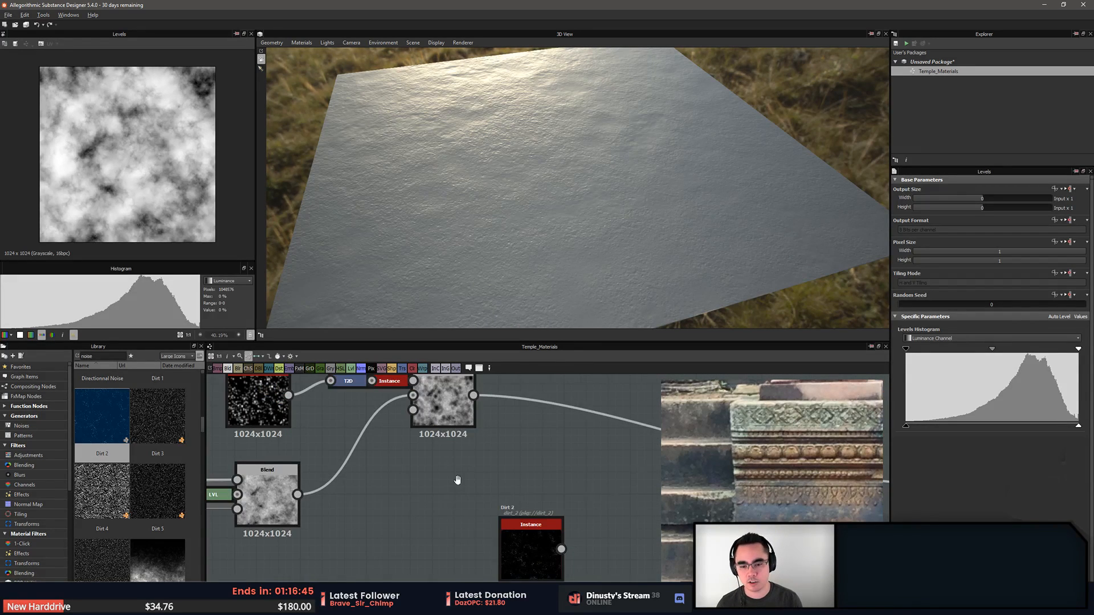
scroll(456, 479, down, 2)
middle_drag(456, 479, 425, 498)
click(416, 467)
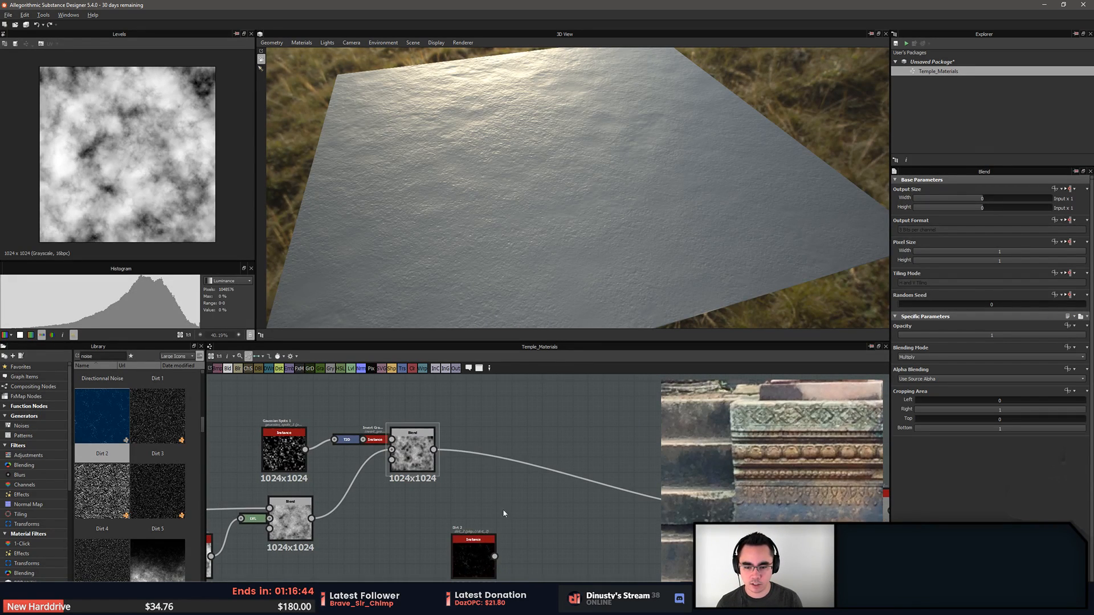
click(463, 542)
key(space)
key(Escape)
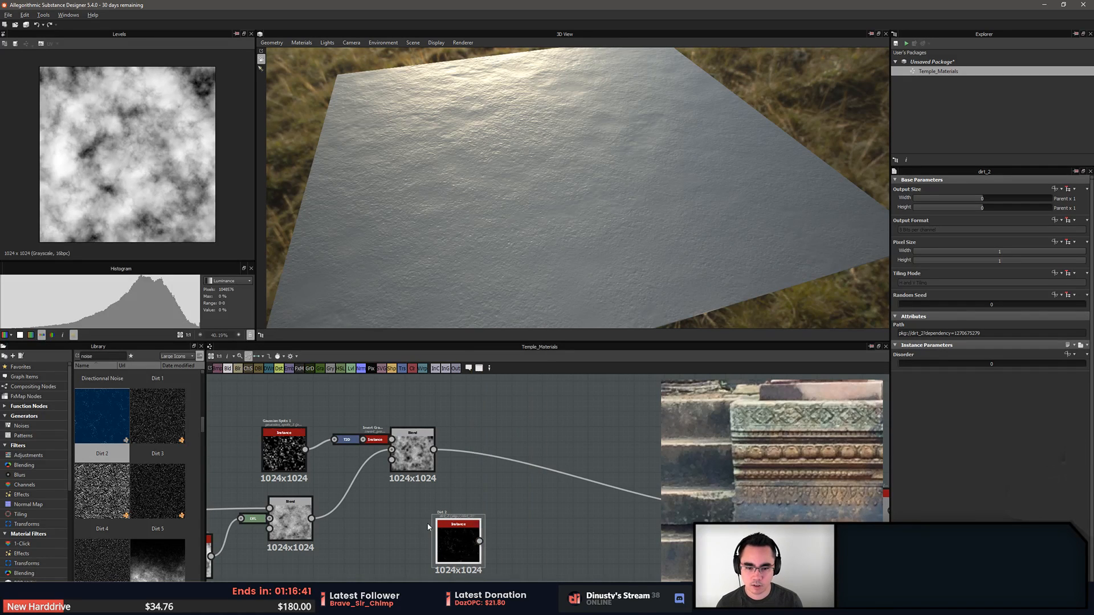
Insert a third Blend node after the second one and feed Dirt 2, repositioned above the chain, into its foreground input
click(411, 464)
key(space)
text(bl)
key(Return)
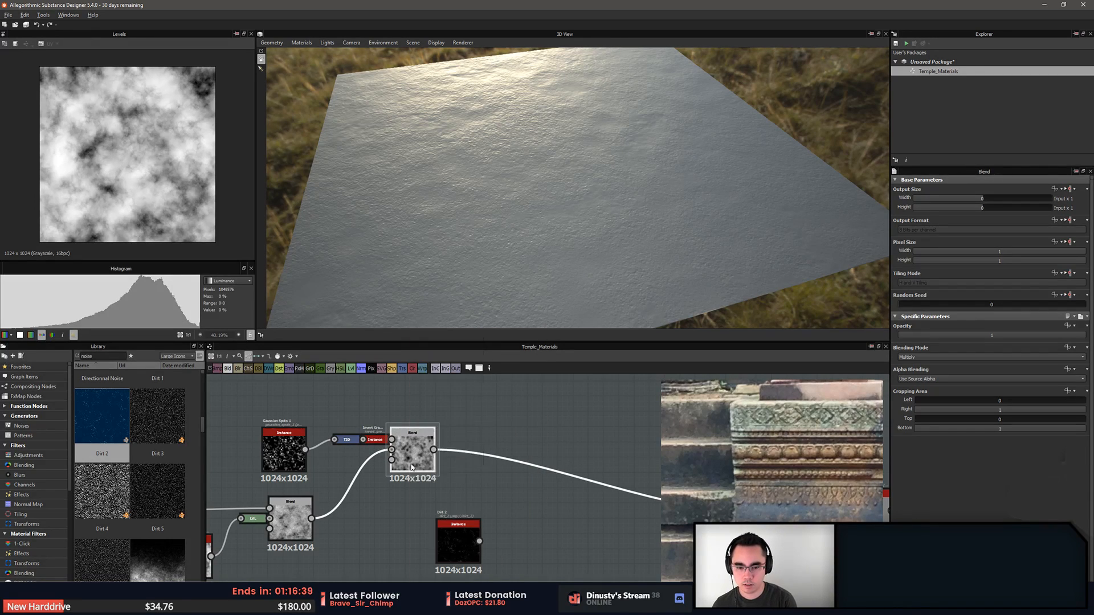
drag(489, 441, 536, 501)
drag(463, 539, 500, 371)
click(551, 488)
drag(553, 493, 562, 438)
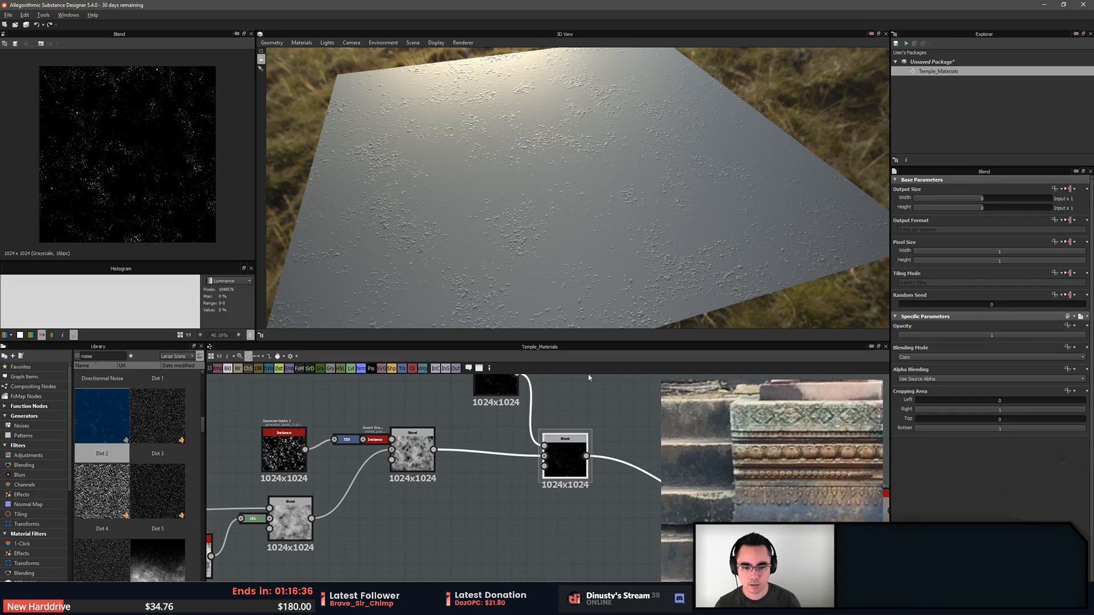
Insert an Invert Grayscale node between Dirt 2 and the third Blend node, and dock it to the Blend
click(493, 387)
key(space)
text(invie)
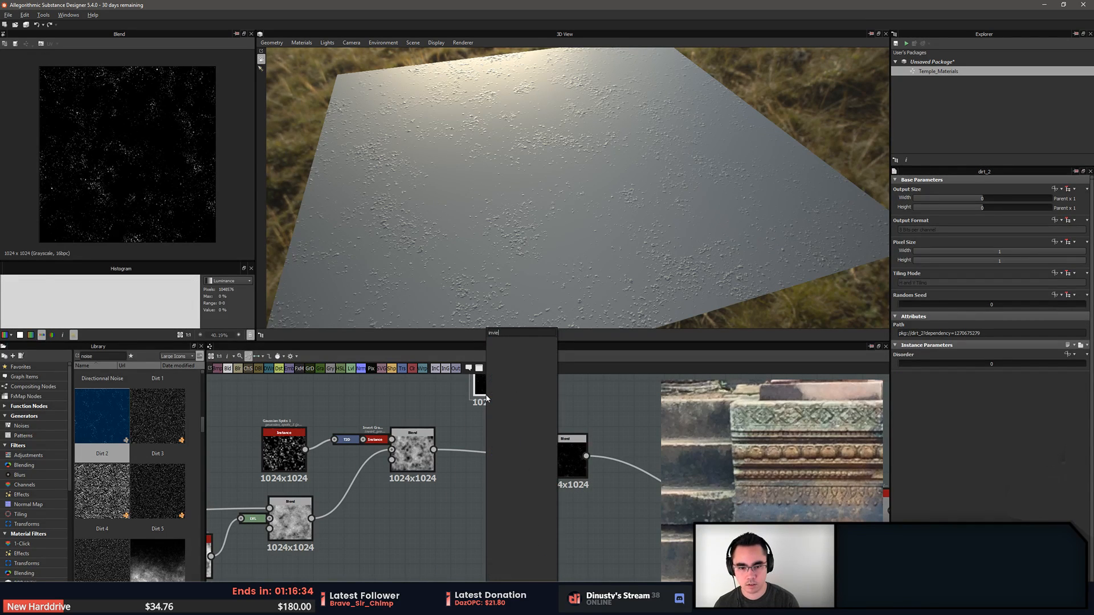
key(BackSpace)
key(BackSpace)
key(Down)
key(Up)
key(Down)
key(Return)
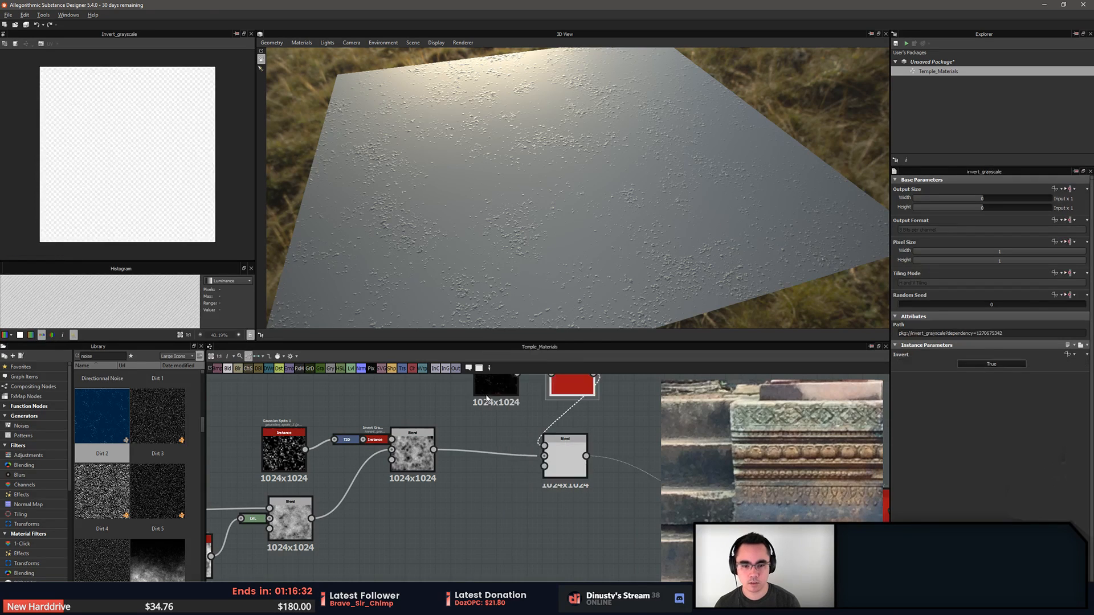
middle_drag(507, 420, 506, 437)
key(d)
Set the third Blend node's blending mode to Multiply and inspect the dirt pitting on the plane
click(568, 470)
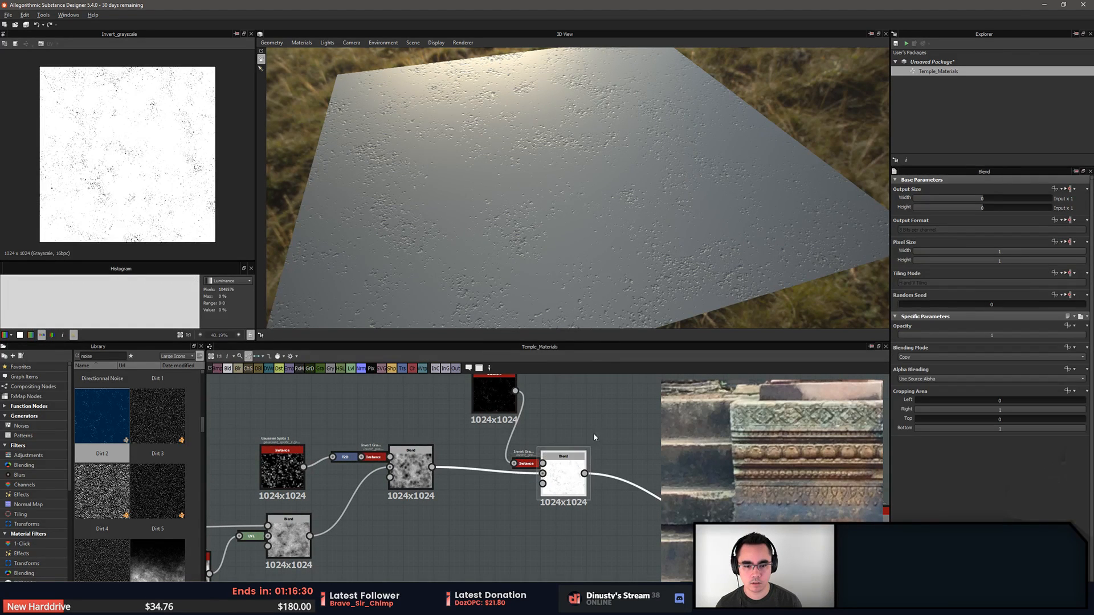
click(969, 357)
click(971, 370)
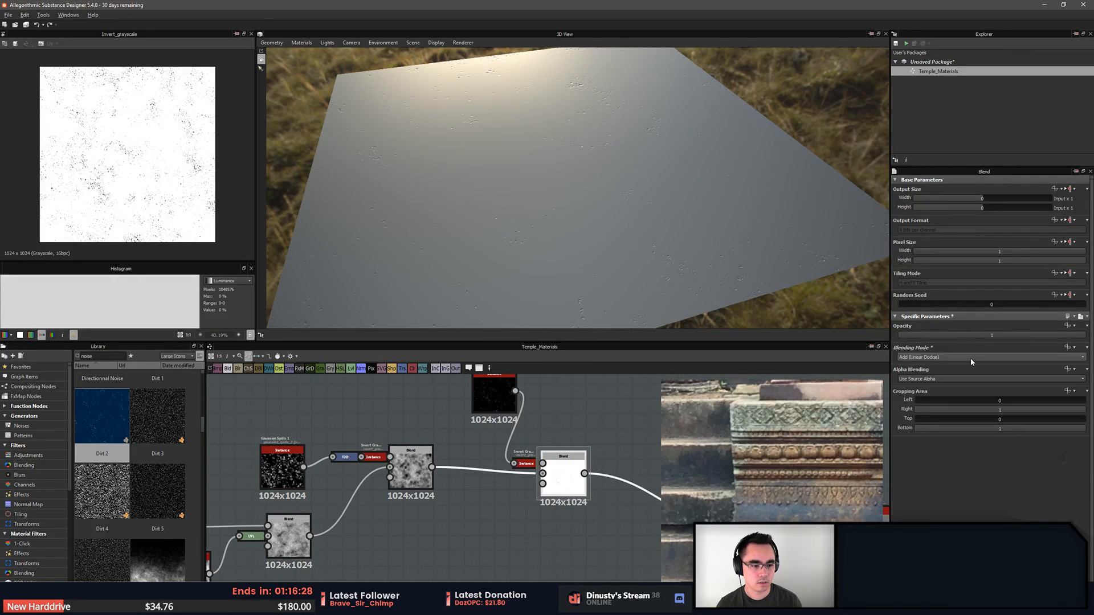
scroll(972, 361, down, 2)
drag(695, 242, 688, 215)
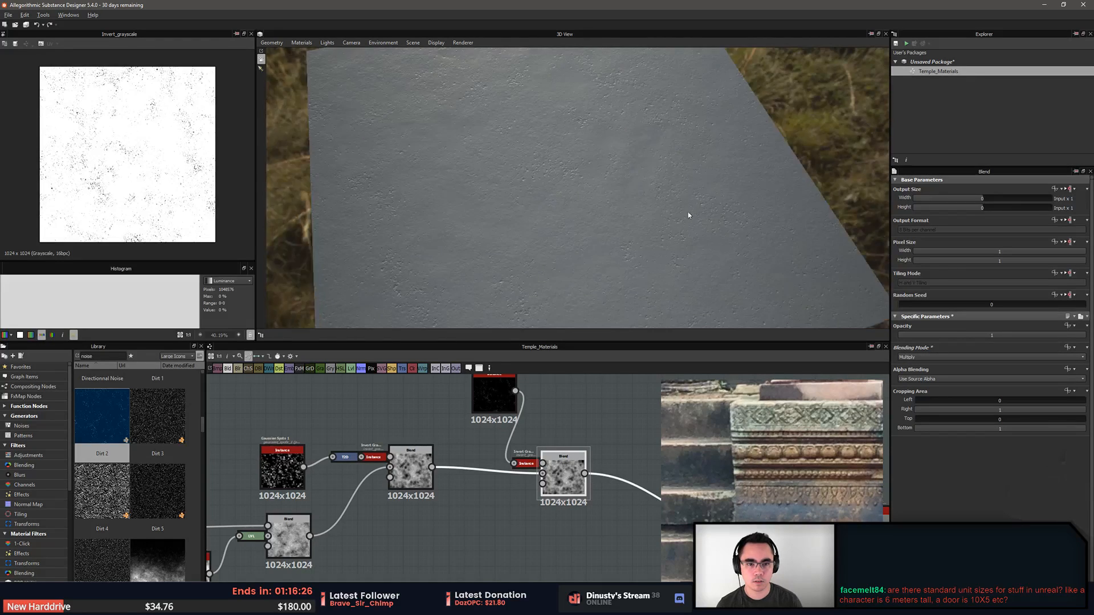
scroll(573, 212, up, 6)
Shift Dirt 2 away from the third Blend and insert a docked Transformation 2D node between Dirt 2 and its Invert Grayscale
middle_drag(582, 442, 605, 494)
drag(527, 445, 474, 446)
key(space)
text(3d)
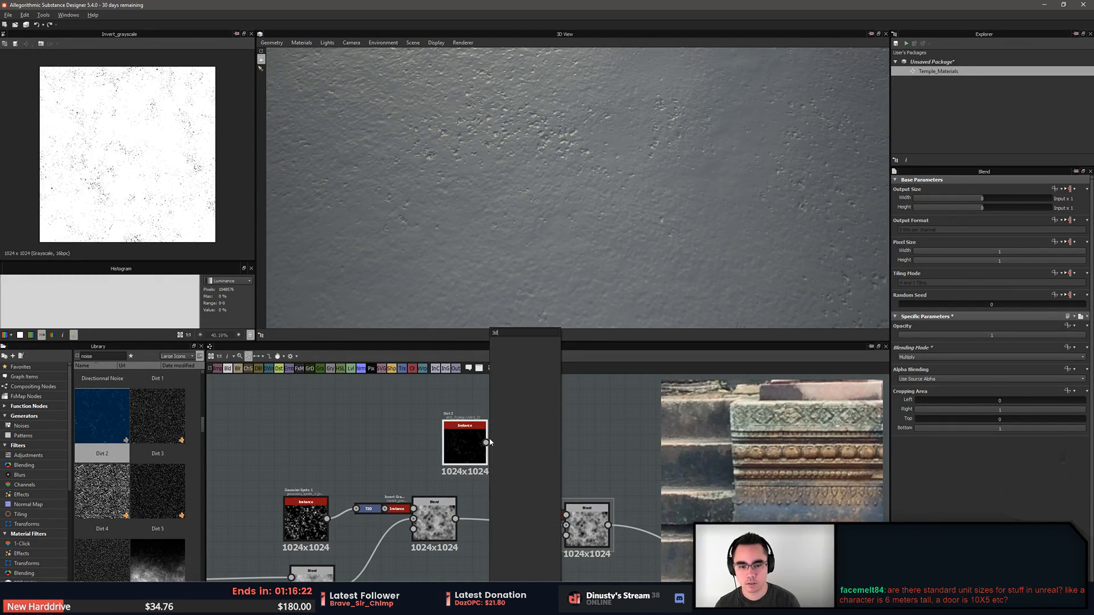
key(BackSpace)
key(BackSpace)
text(2d)
key(Return)
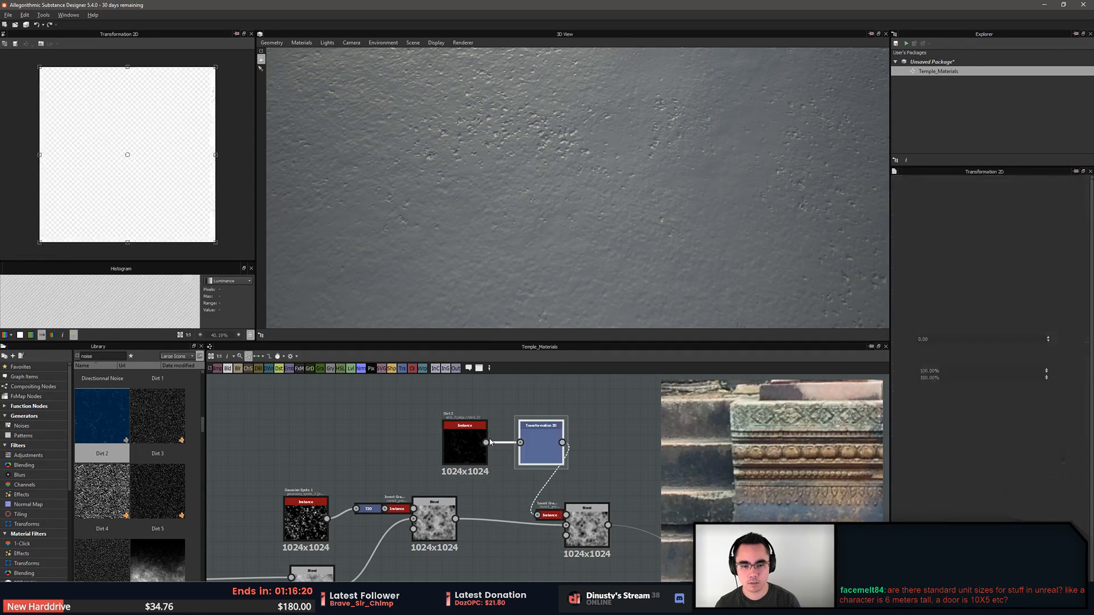
key(d)
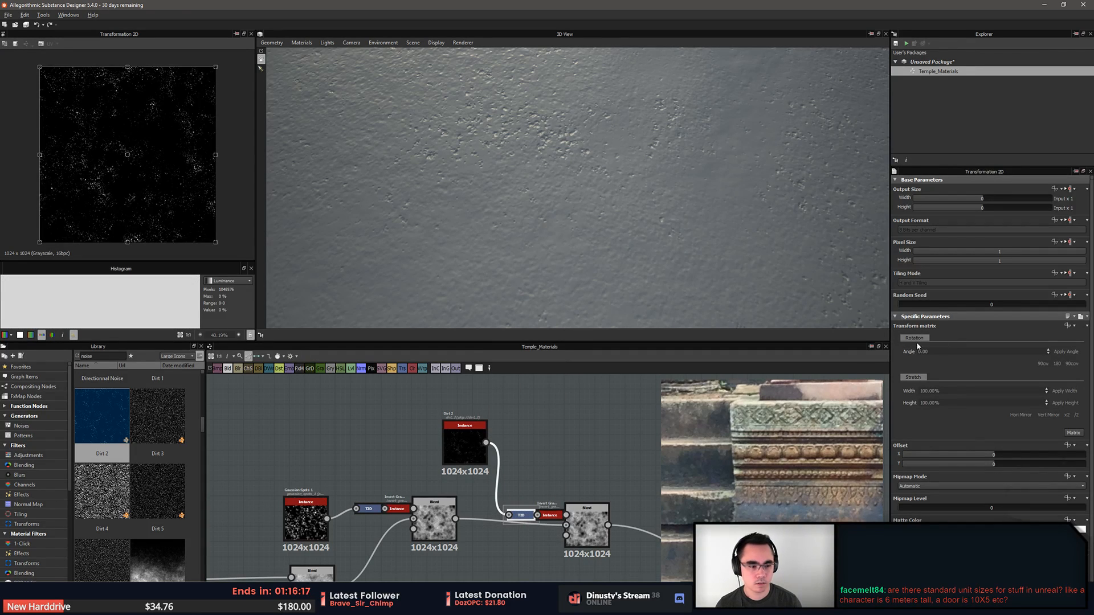
Compare /2 and x2 stretches on the Dirt 2 transformation against the plane, finishing one halving below the largest dirt scale
click(1077, 417)
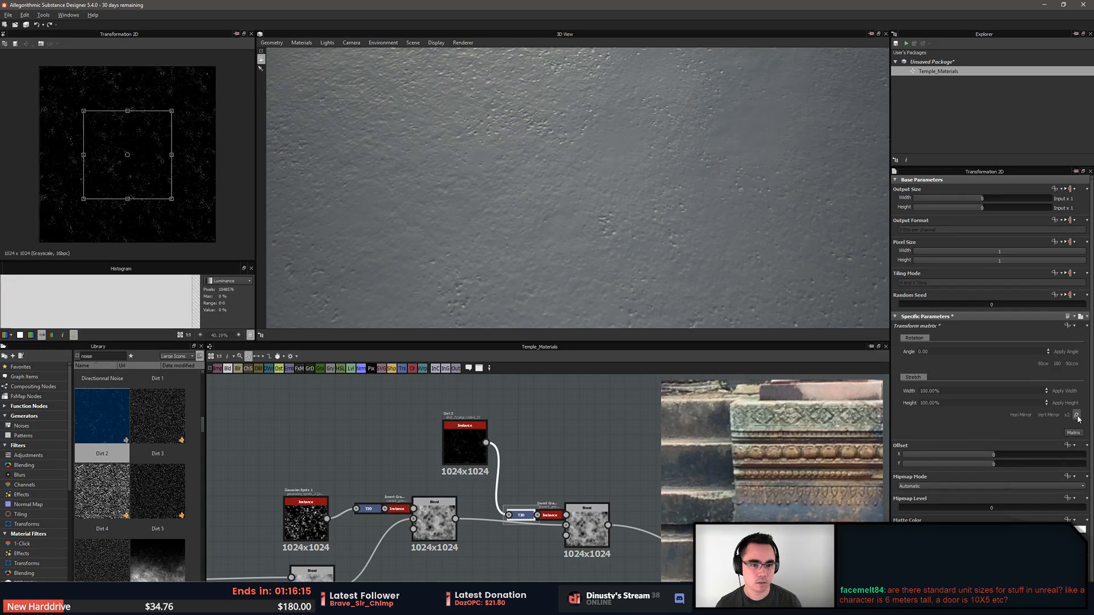
click(1077, 417)
click(1067, 417)
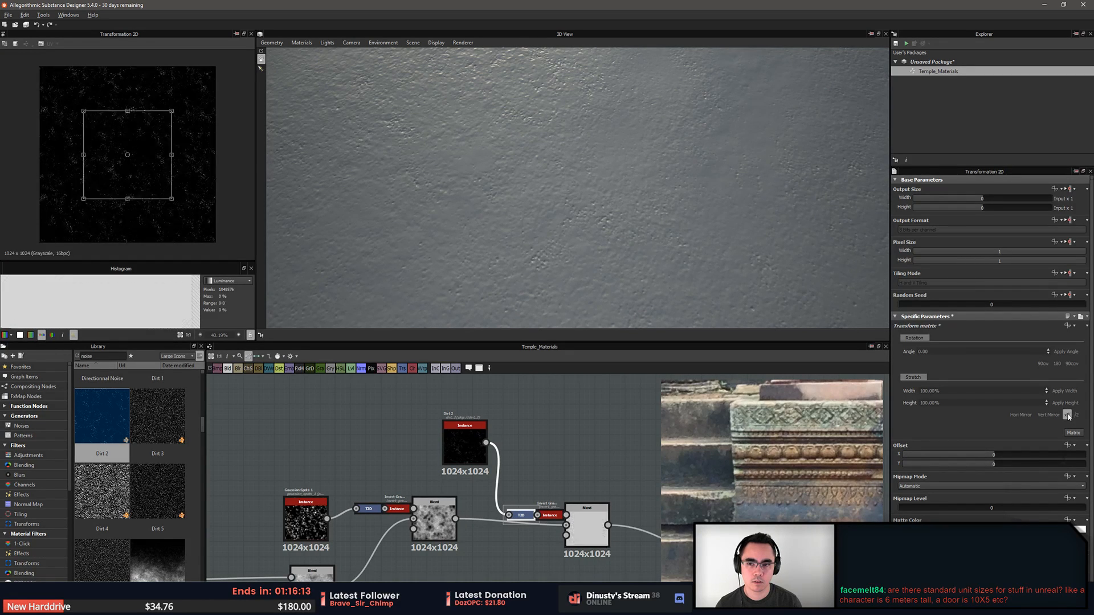
click(1067, 416)
click(1067, 416)
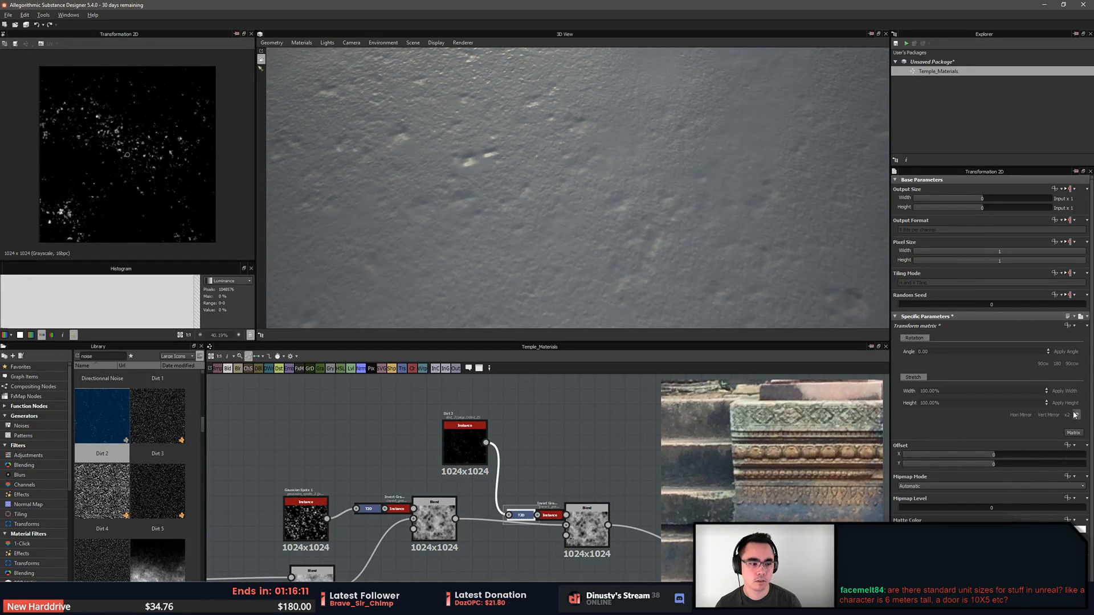
click(1075, 416)
drag(609, 193, 588, 230)
middle_drag(545, 450, 556, 442)
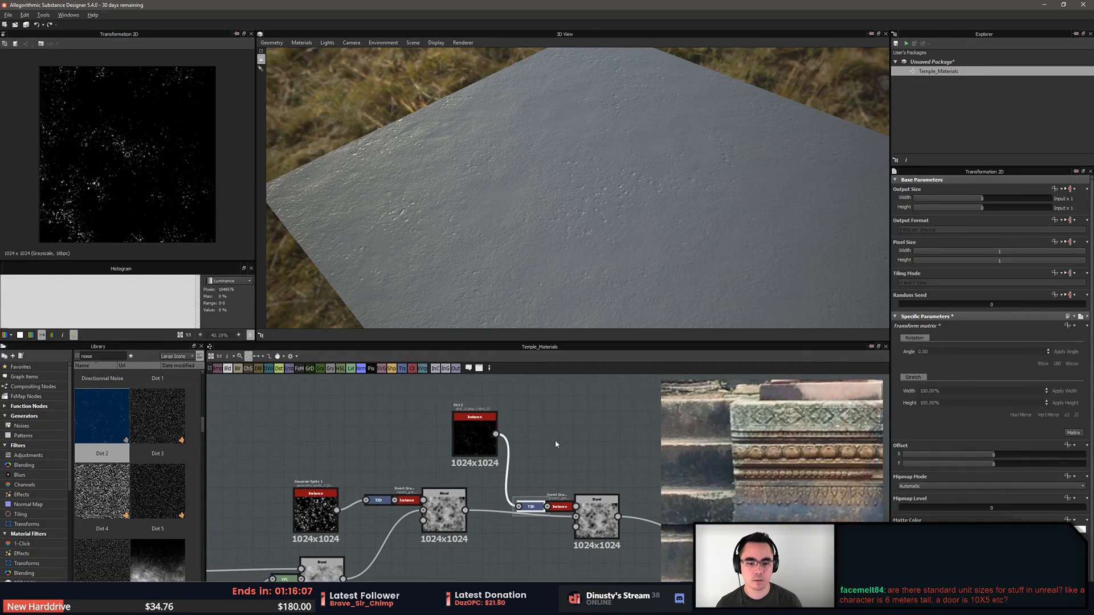
click(478, 435)
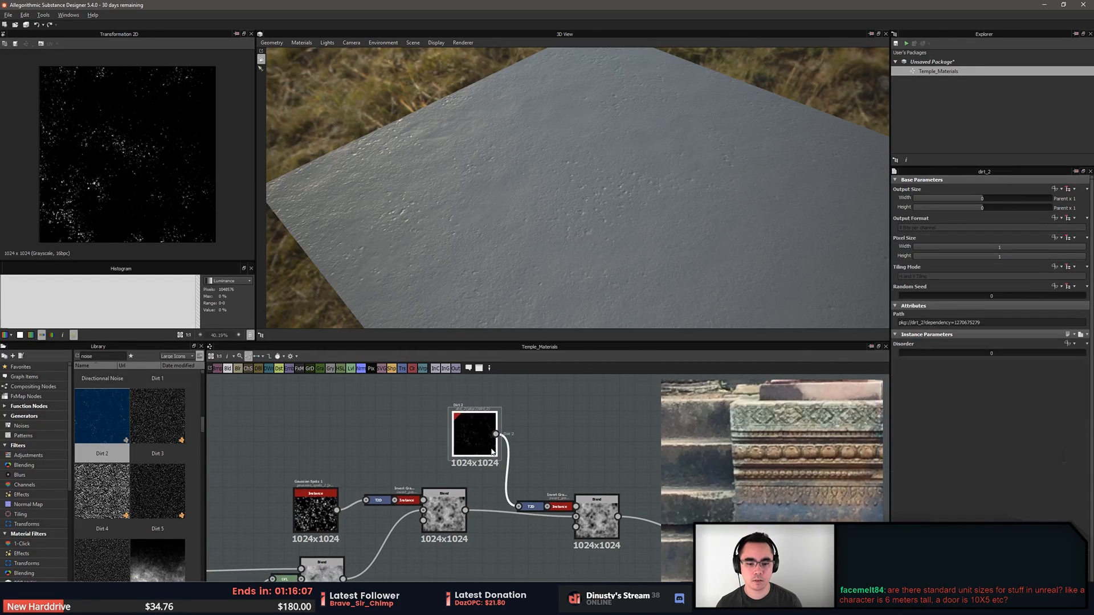
Add a BnW Spots 3 noise from the library to the graph beside Dirt 2
click(557, 442)
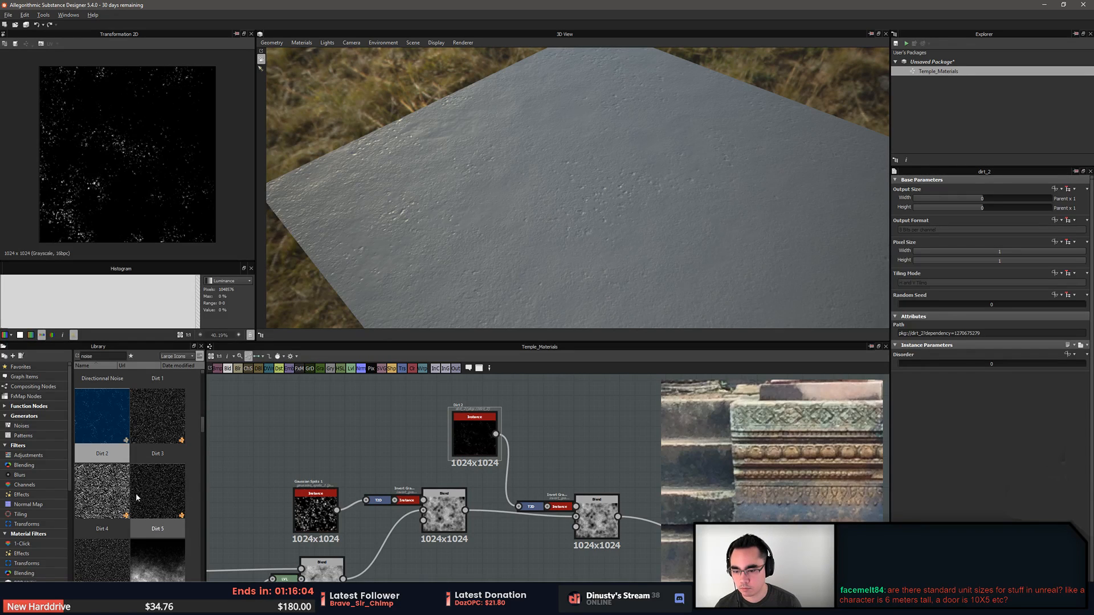
drag(203, 426, 211, 380)
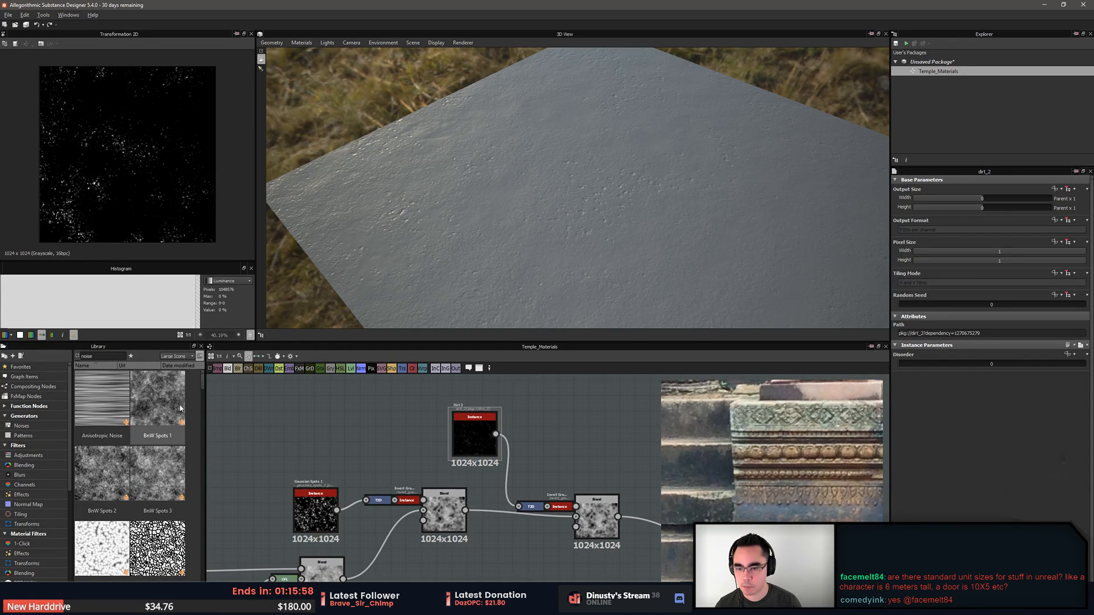
drag(159, 476, 394, 436)
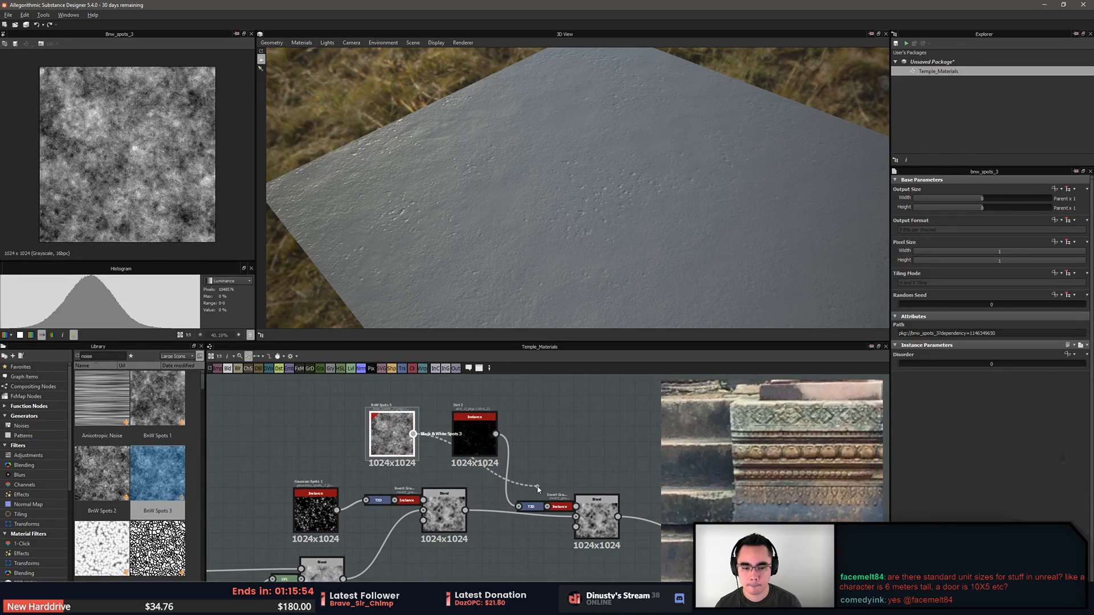
drag(537, 488, 551, 481)
Replace Dirt 2 and its docked Invert Grayscale and Transformation 2D nodes with BnW Spots 3 feeding the third Blend directly
click(559, 508)
key(BackSpace)
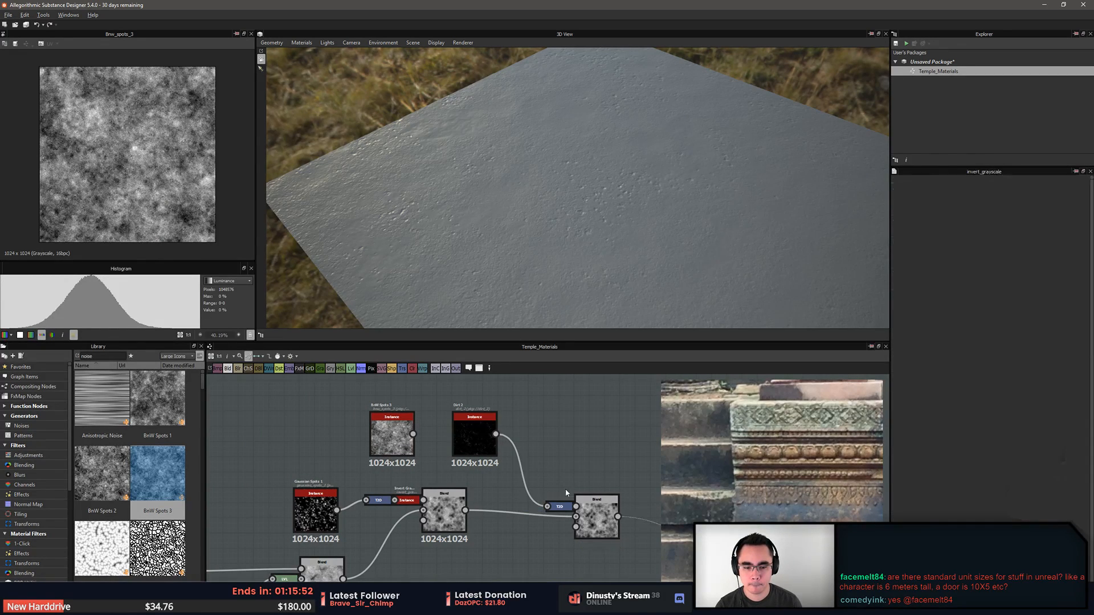
drag(540, 503, 544, 506)
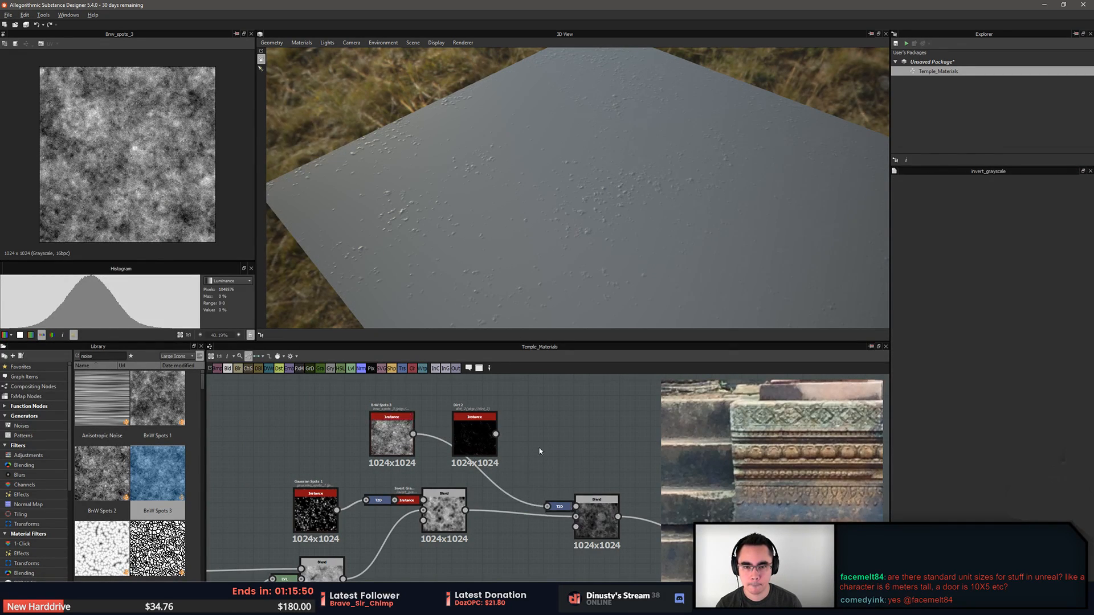
click(560, 506)
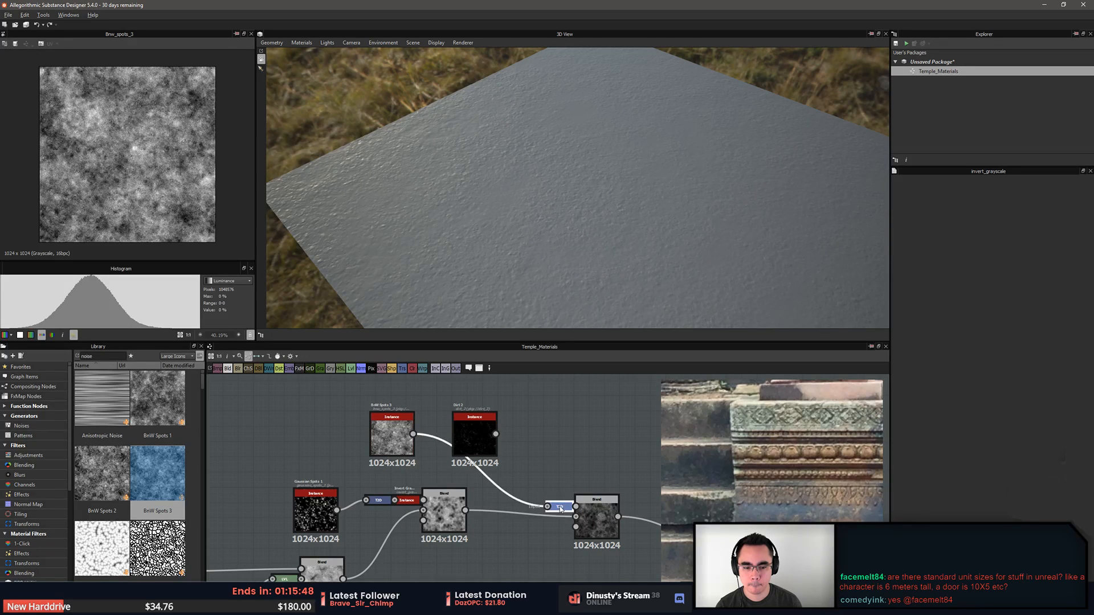
key(BackSpace)
click(394, 436)
drag(393, 436, 446, 436)
click(548, 432)
drag(523, 181, 492, 186)
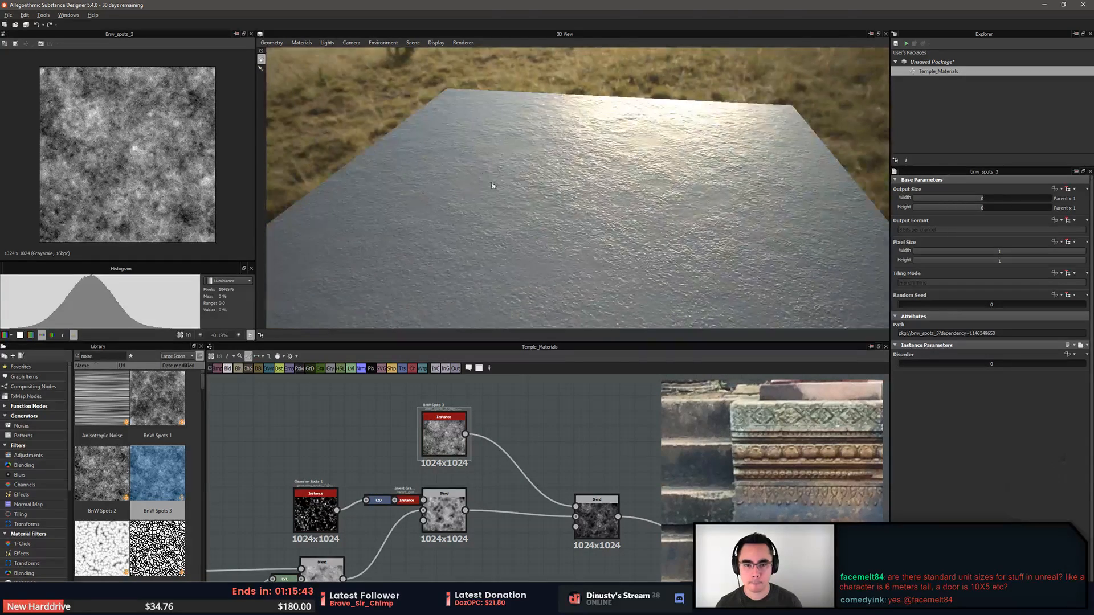
Insert an Invert Grayscale node between BnW Spots 3 and the third Blend
click(454, 437)
click(576, 420)
click(452, 436)
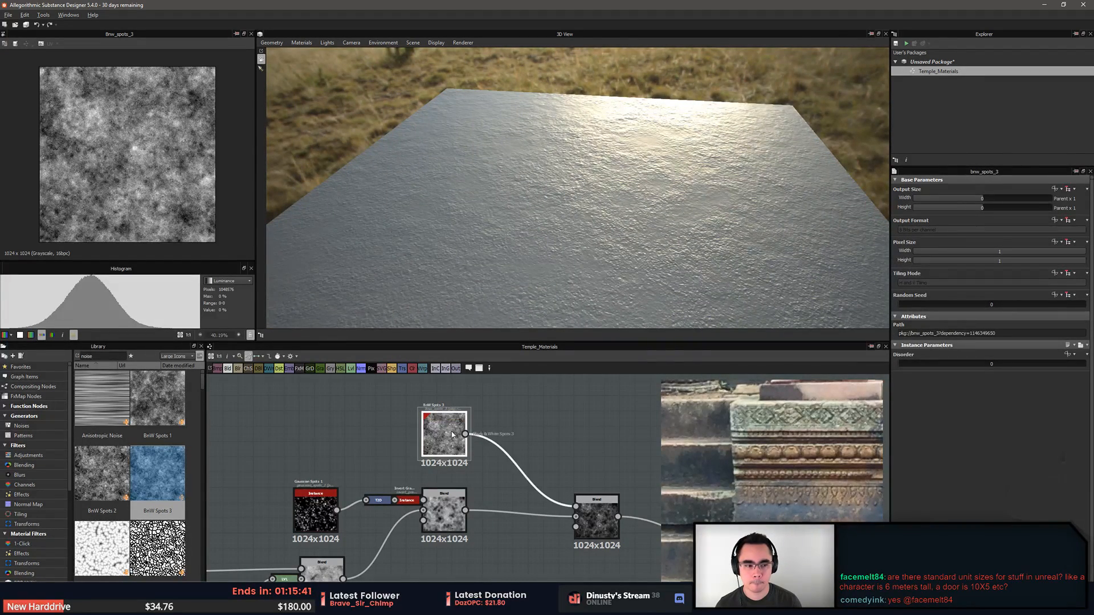
key(space)
text(inver)
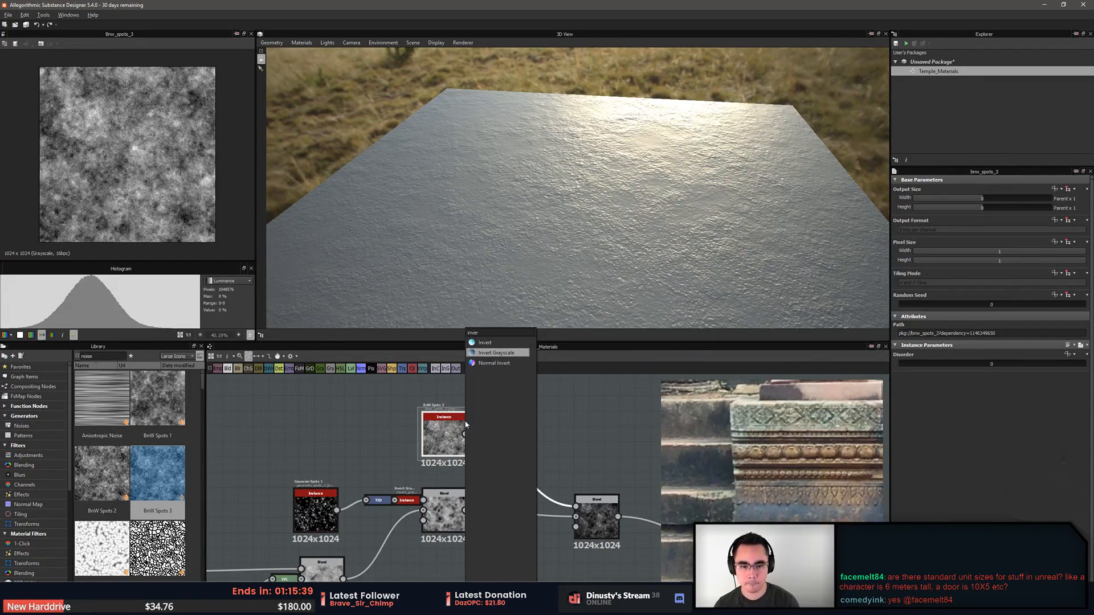
key(Return)
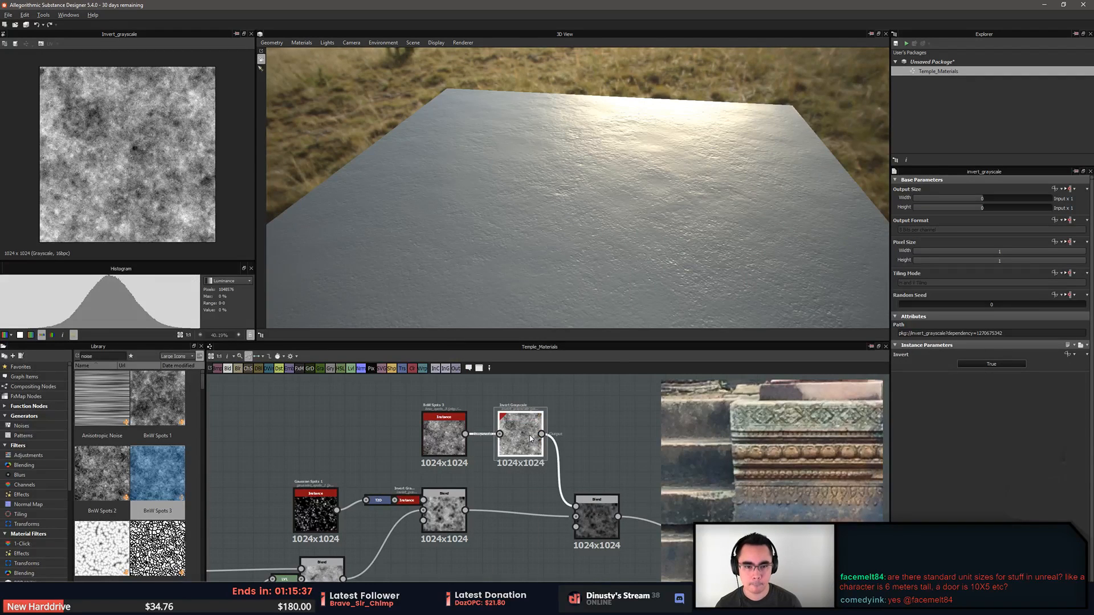
Compare the Copy and Multiply blending modes of the third Blend on the plane, finishing on Multiply
click(599, 518)
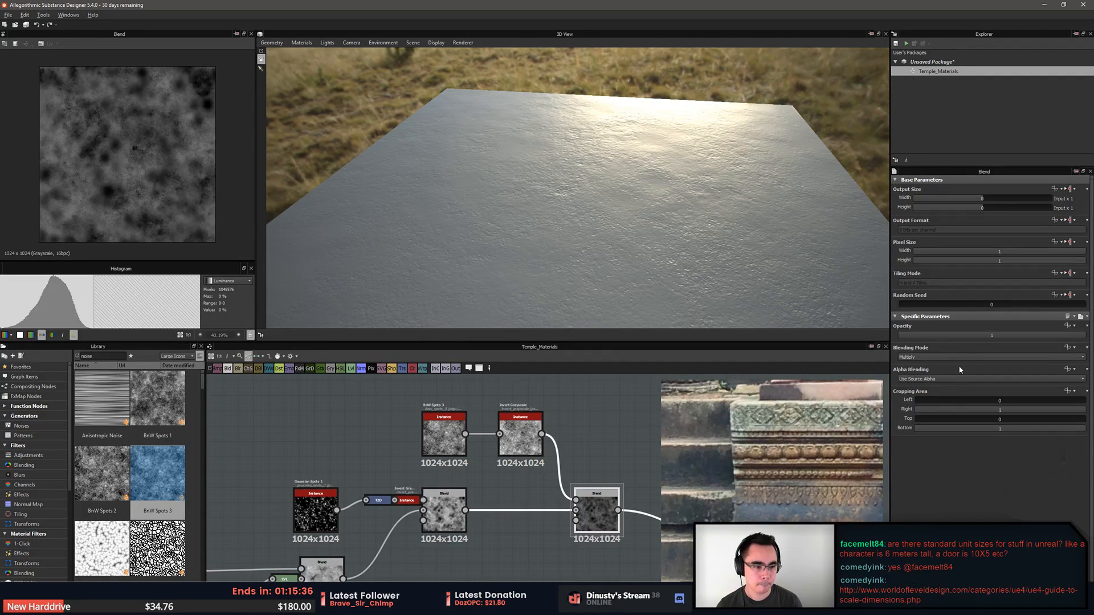
click(962, 358)
click(962, 357)
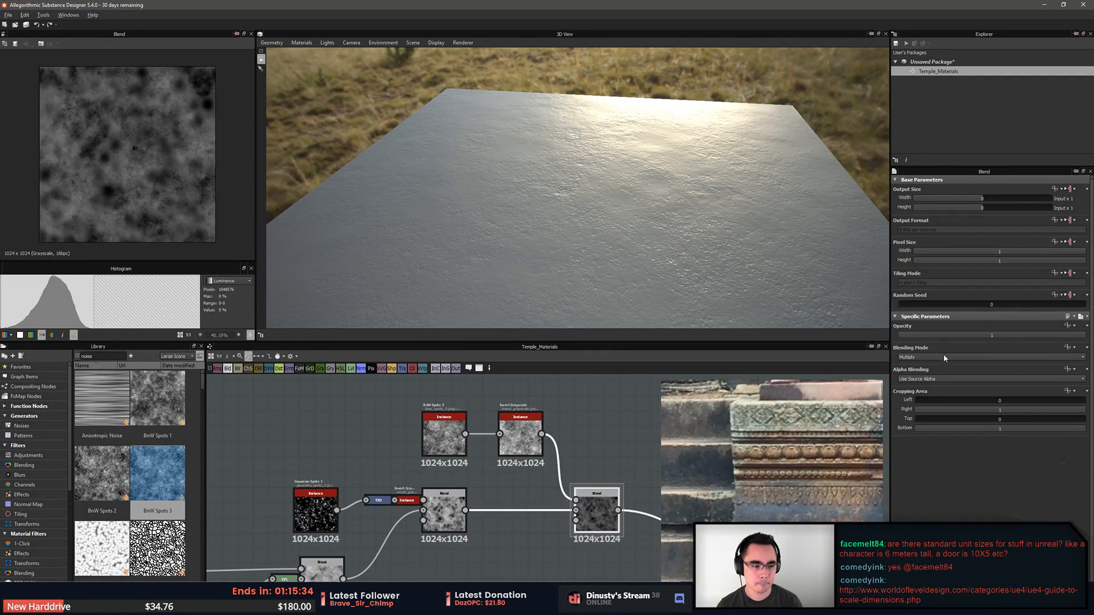
mouse_move(1078, 336)
mouse_down()
mouse_move(901, 334)
mouse_move(1082, 342)
mouse_up()
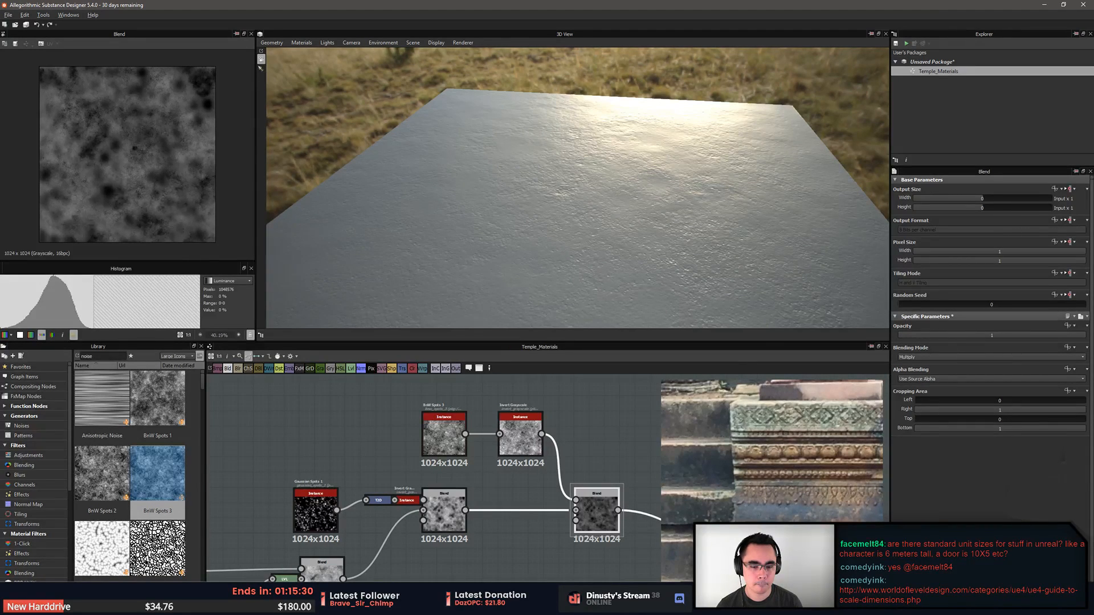
click(985, 358)
click(957, 361)
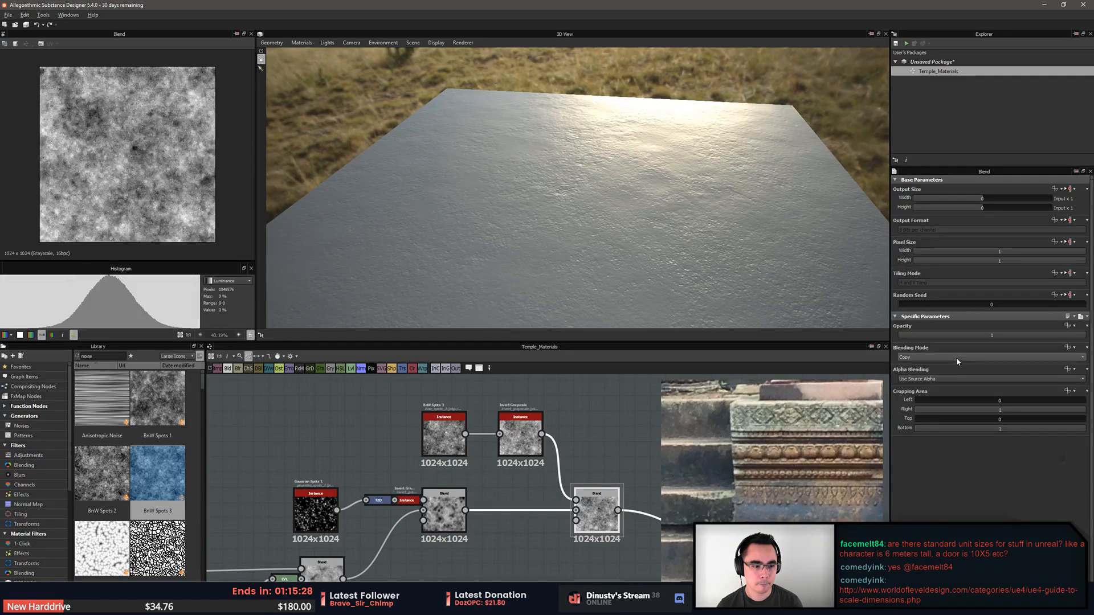
scroll(961, 358, down, 3)
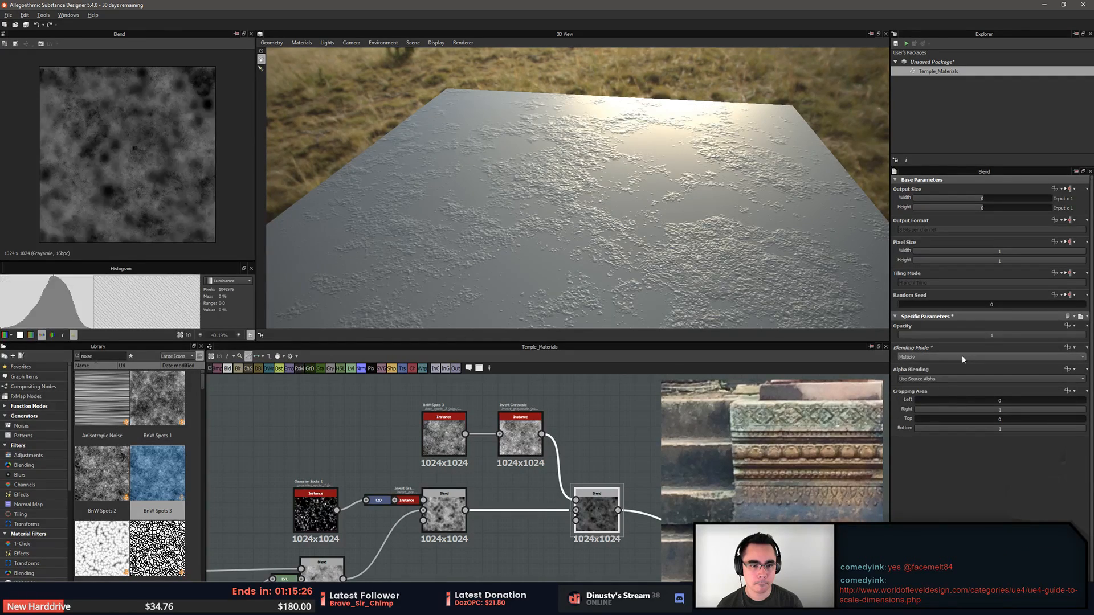
scroll(963, 356, down, 1)
scroll(963, 354, up, 1)
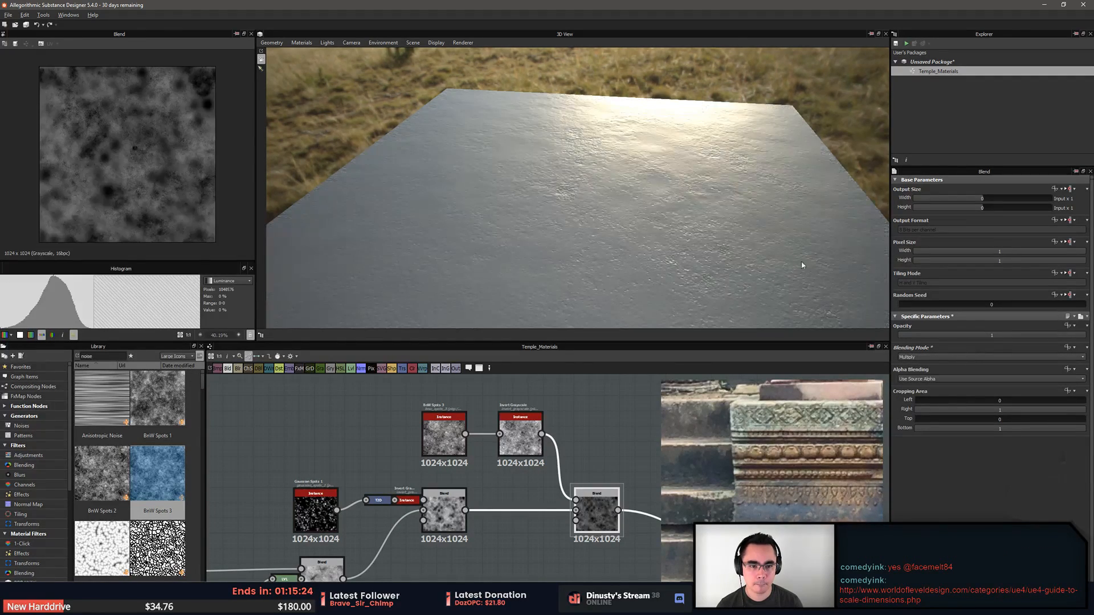
drag(802, 262, 658, 228)
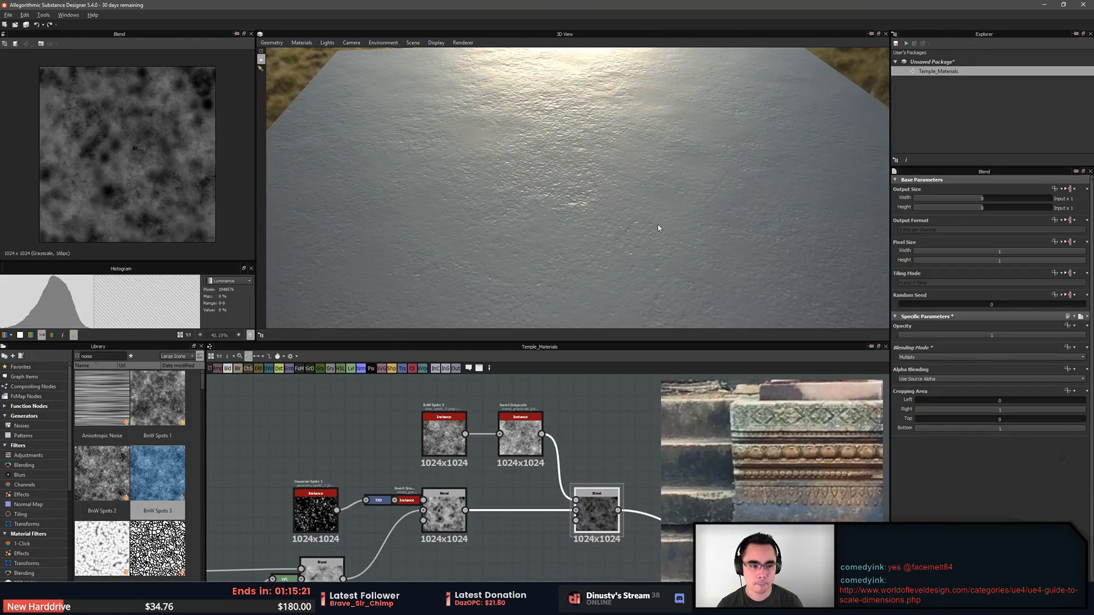
Insert a Histogram Range node between the spots' Invert Grayscale and the third Blend
click(516, 450)
key(space)
text(level)
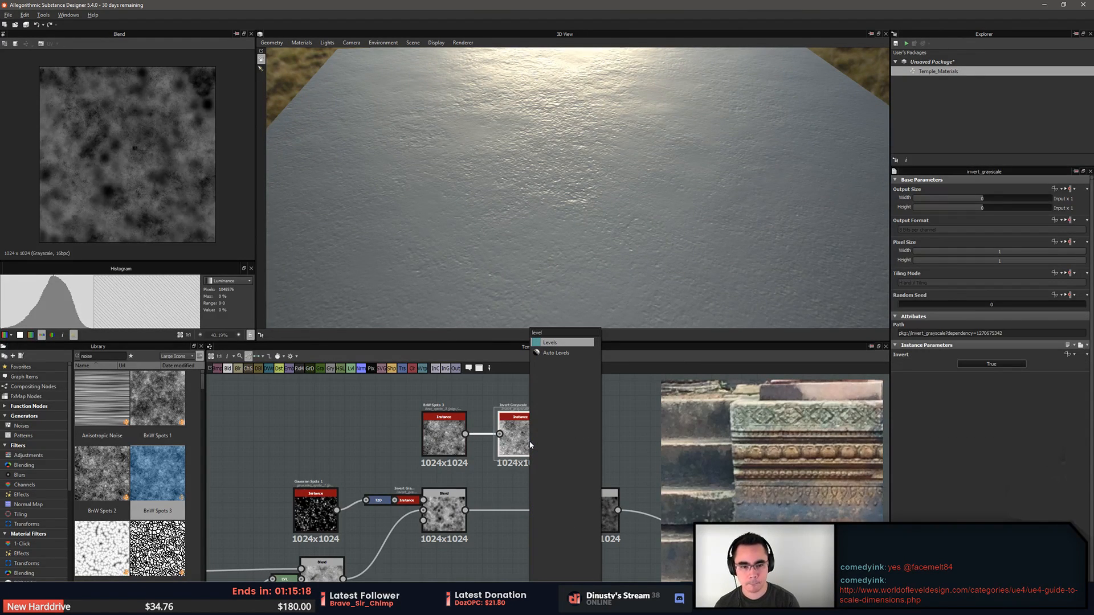
key(BackSpace)
key(BackSpace)
key(BackSpace)
text(histo)
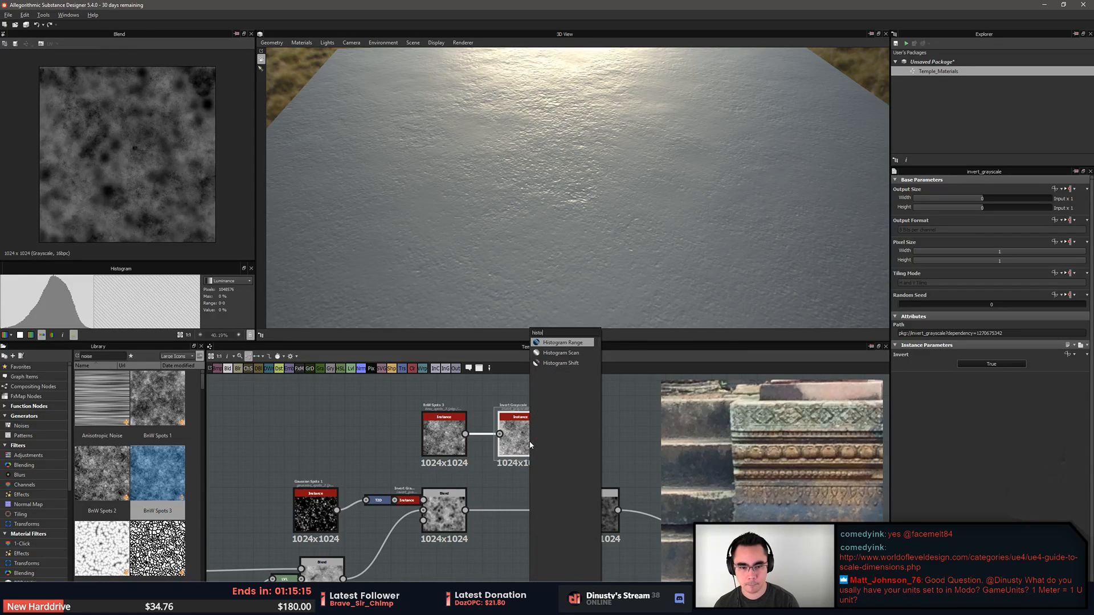
key(Return)
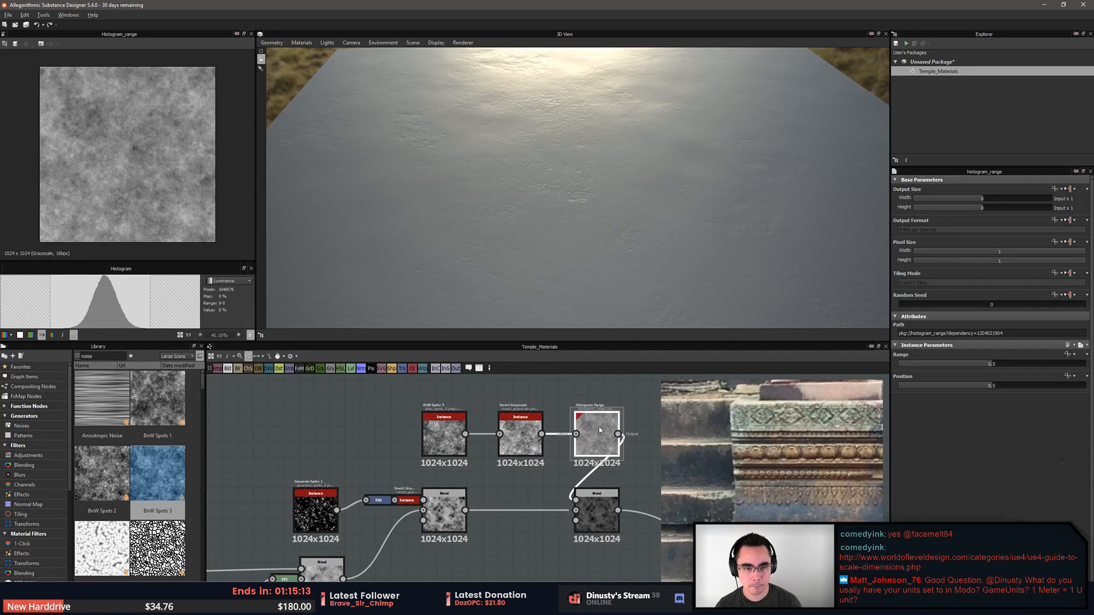
Set the Histogram Range's range to 1 and position to 0.66, and shift the BnW Spots 3 node chain away from the Blend
drag(997, 364, 1087, 365)
drag(995, 387, 1023, 387)
drag(736, 257, 658, 312)
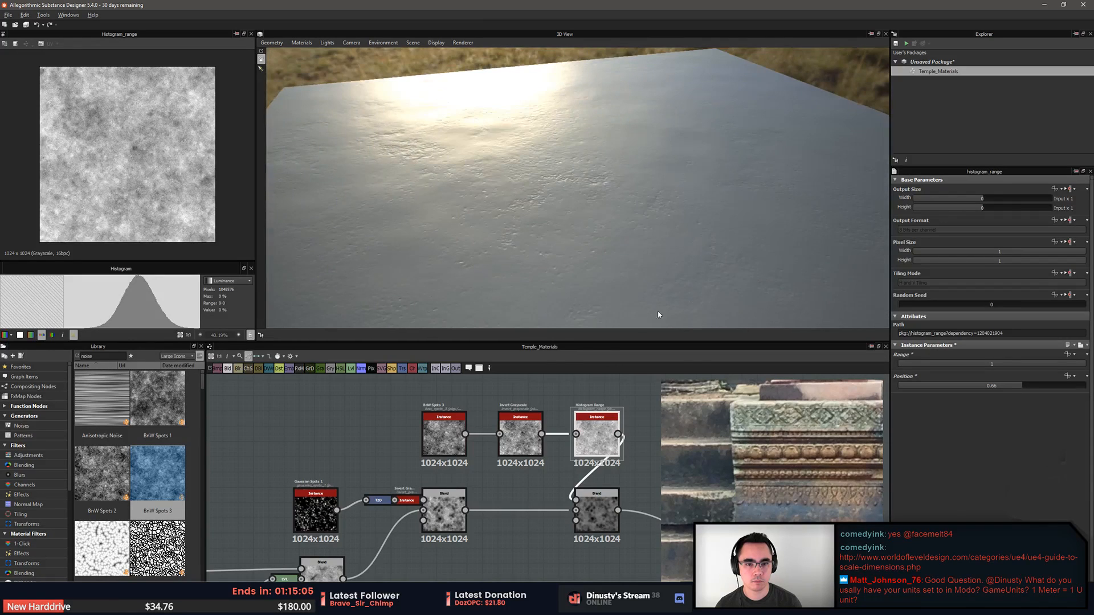
click(559, 422)
middle_drag(564, 422, 589, 429)
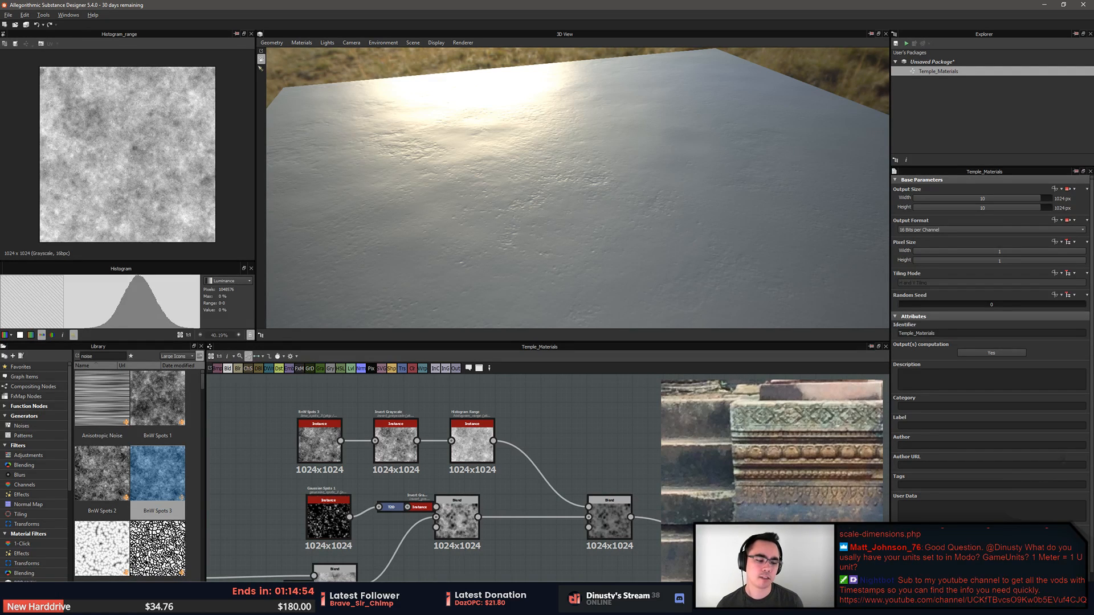
Switch to MODO, examine the distance unit settings in the Units preferences, and return to Substance Designer
key(alt+Tab)
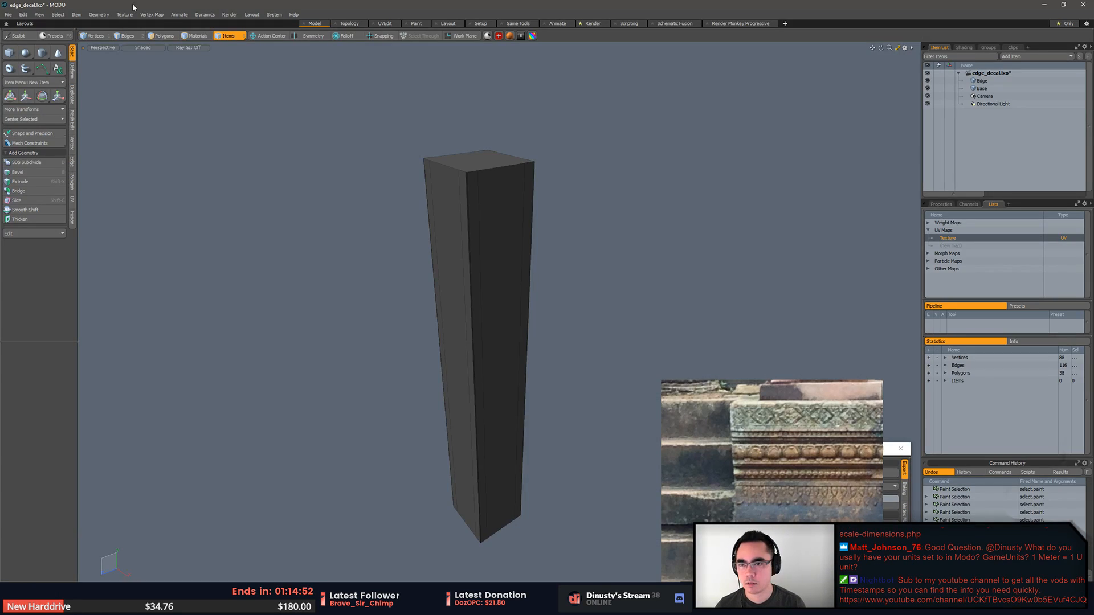
click(251, 14)
click(274, 15)
click(288, 193)
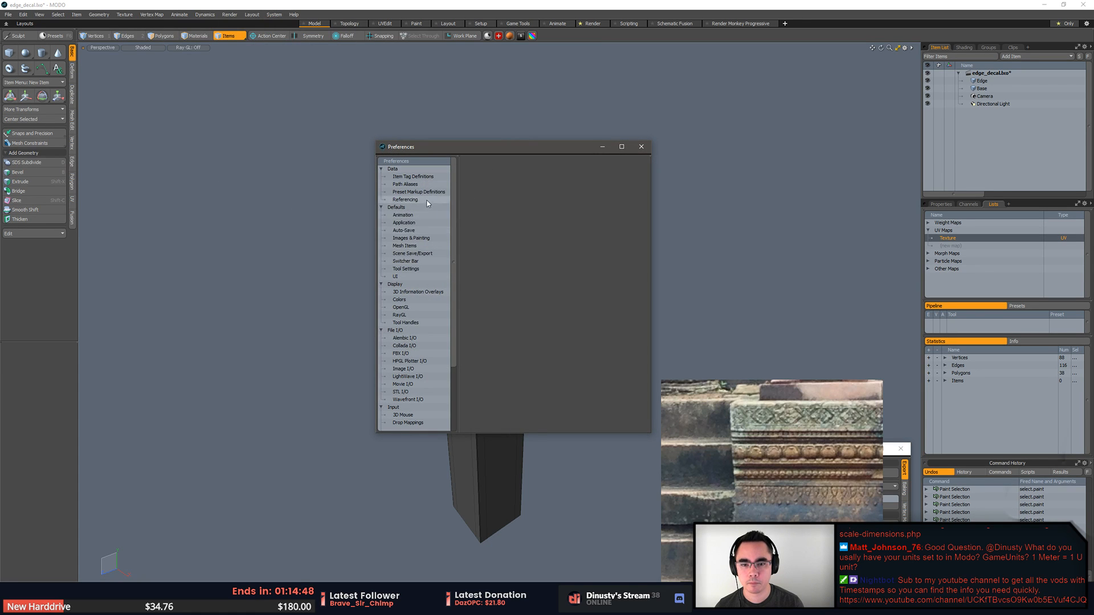
scroll(451, 239, down, 1)
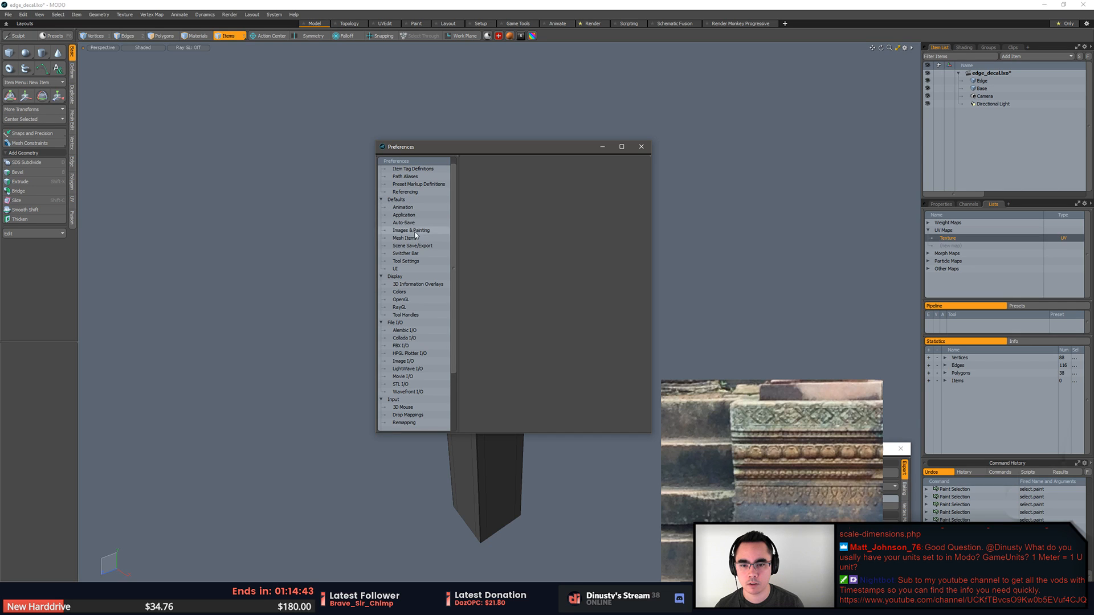
click(406, 261)
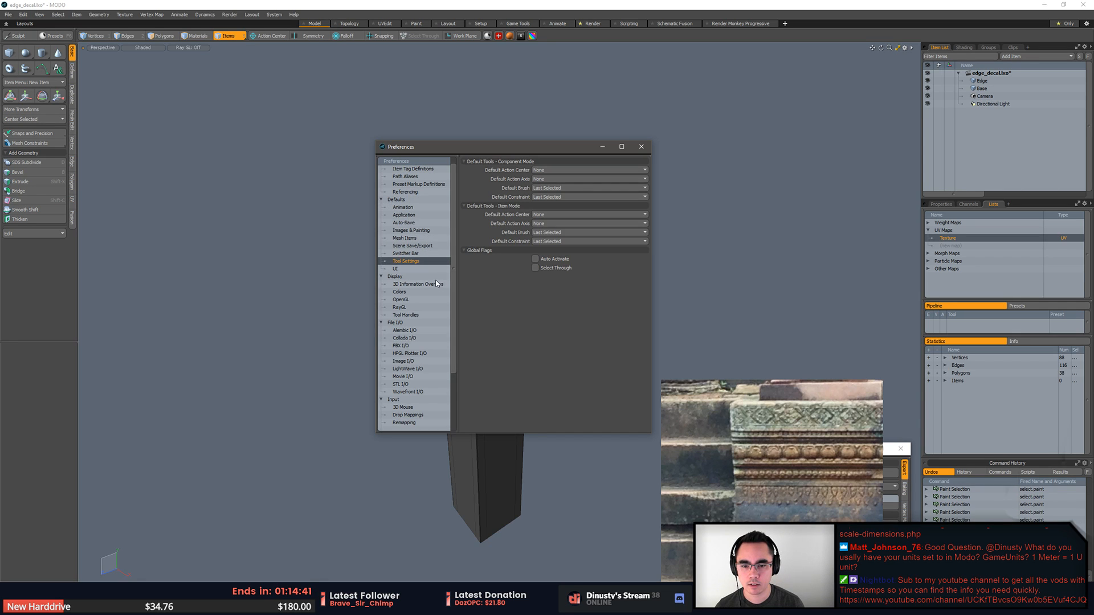
click(437, 278)
drag(454, 295, 461, 358)
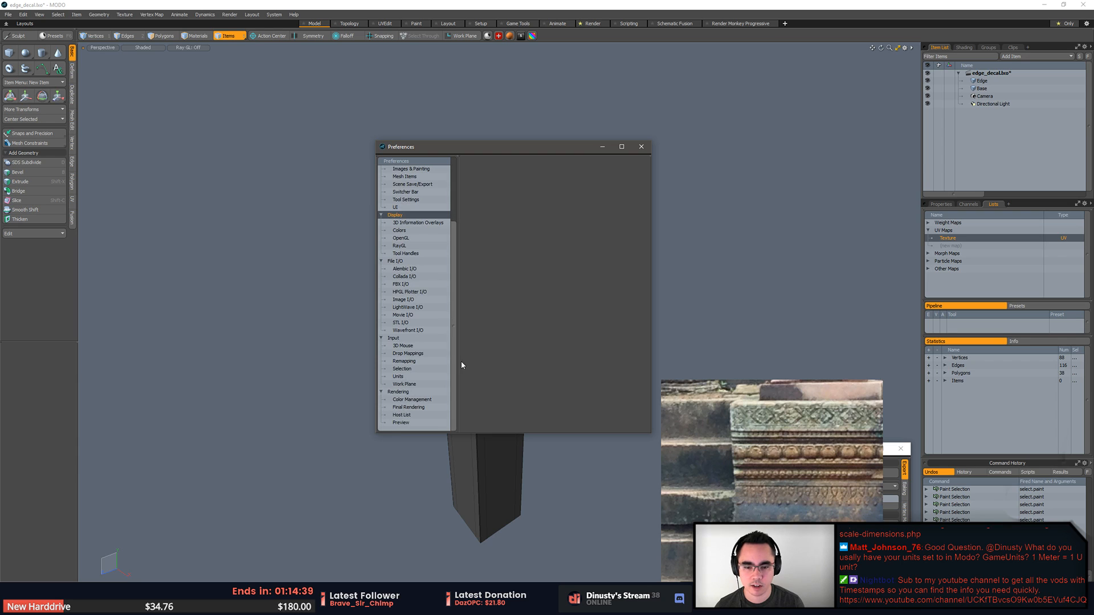
click(416, 344)
click(418, 377)
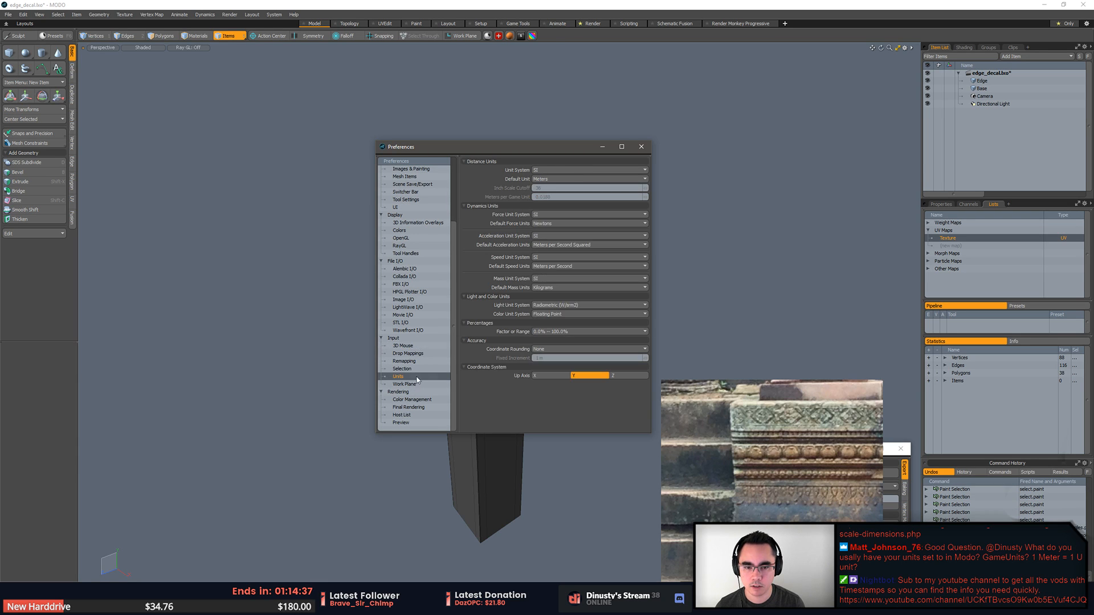
click(646, 149)
key(alt+Tab)
Review the Histogram Range settings and preview the third Blend's output alongside the plane's surface relief
alt+drag(620, 241, 624, 241)
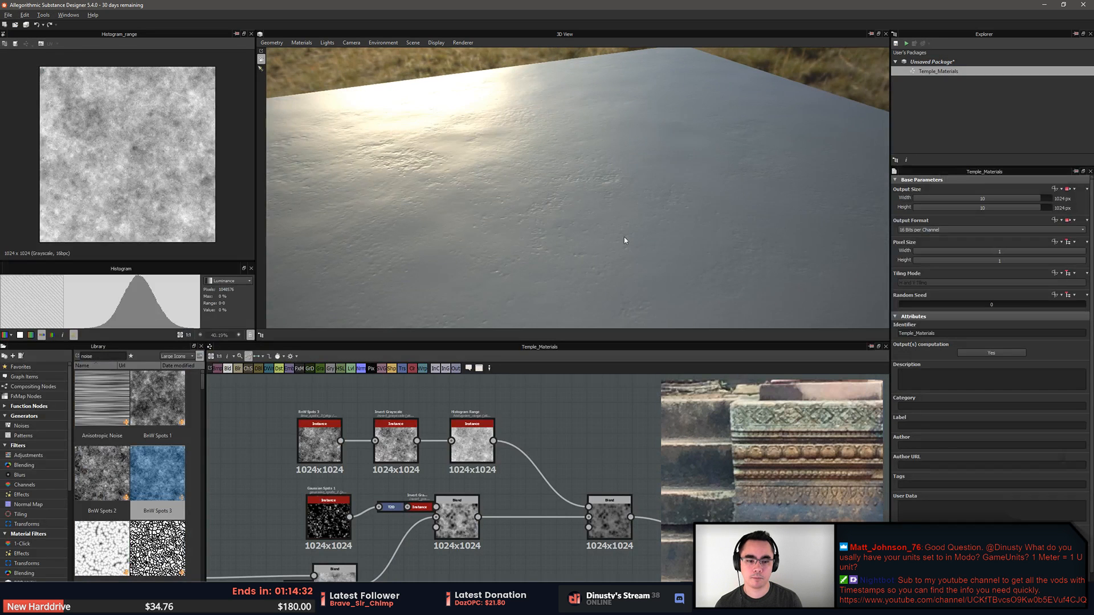
click(479, 468)
mouse_move(1022, 387)
mouse_down()
mouse_move(1072, 384)
mouse_move(1024, 385)
mouse_up()
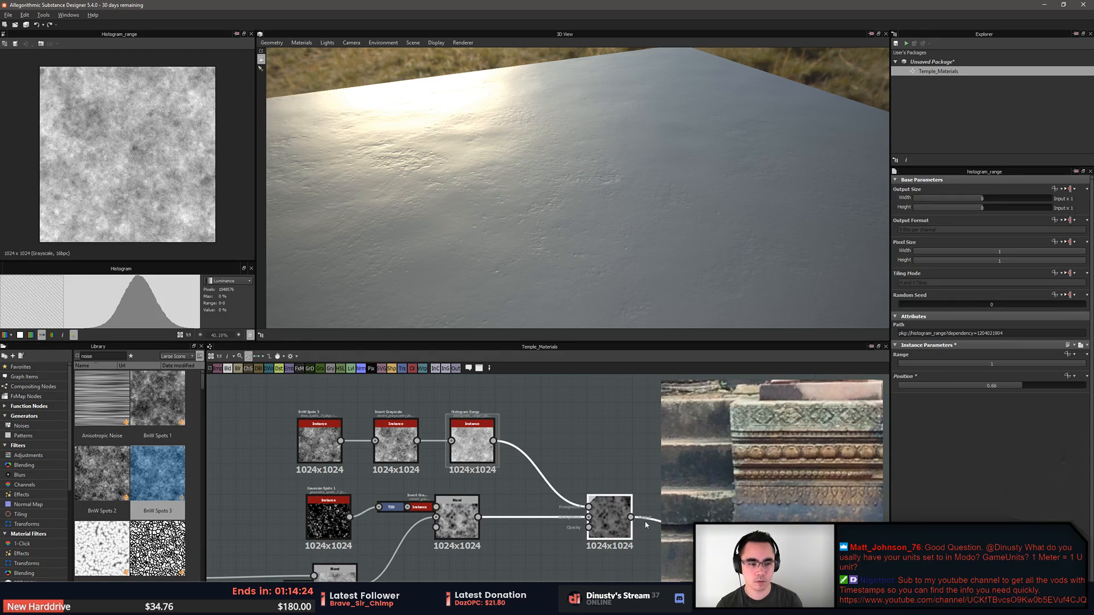
double_click(609, 516)
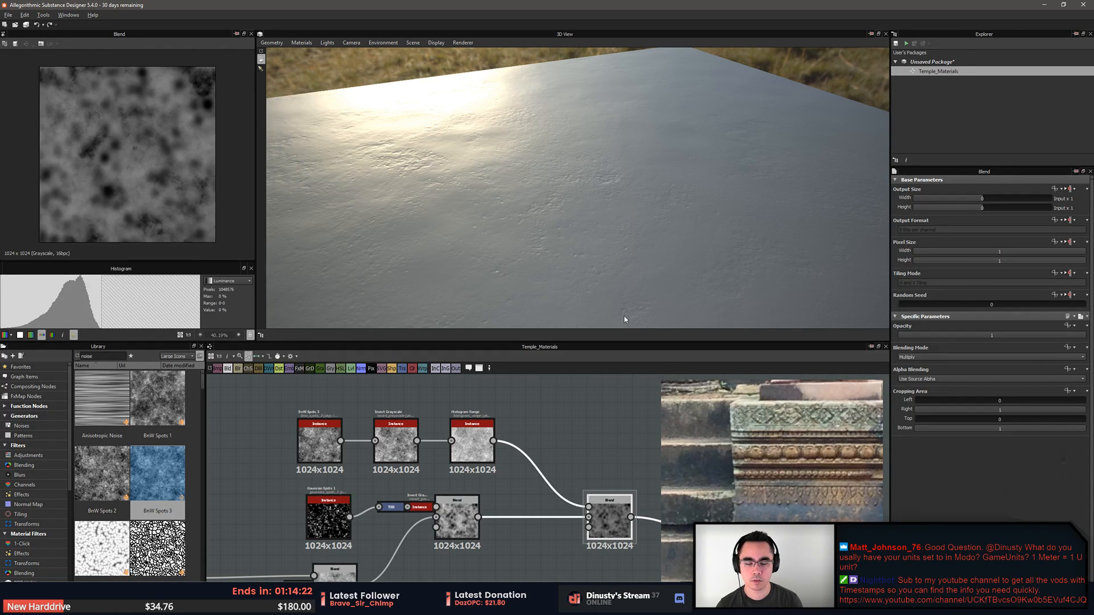
drag(629, 262, 609, 249)
Preview the Normal node, raise its intensity to 2, and inspect the stronger relief on the plane
middle_drag(697, 500, 431, 411)
middle_drag(565, 518, 497, 501)
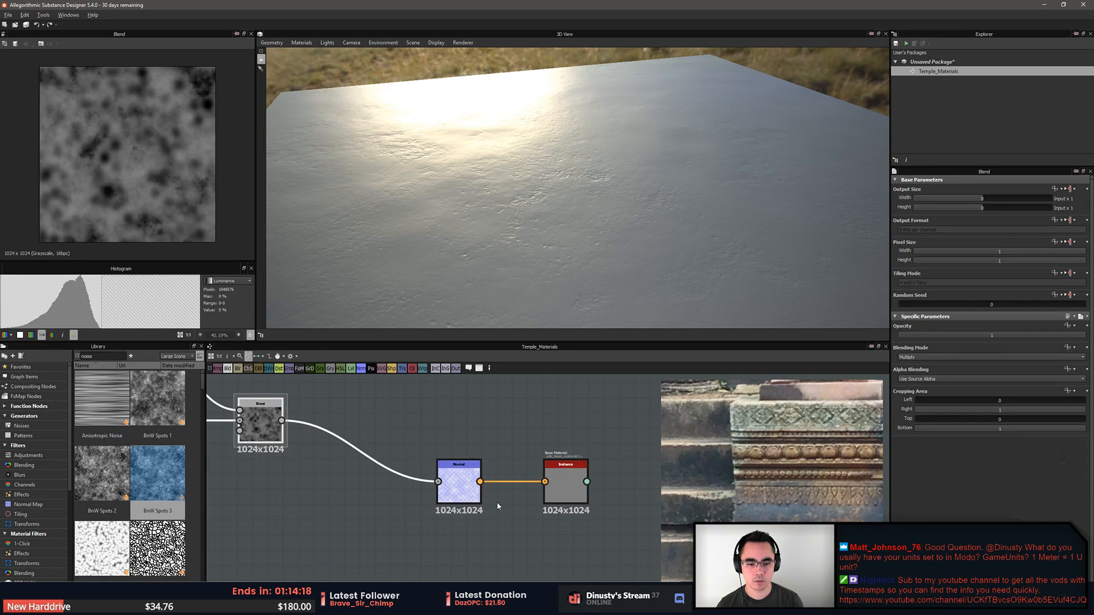
double_click(462, 489)
scroll(179, 211, up, 5)
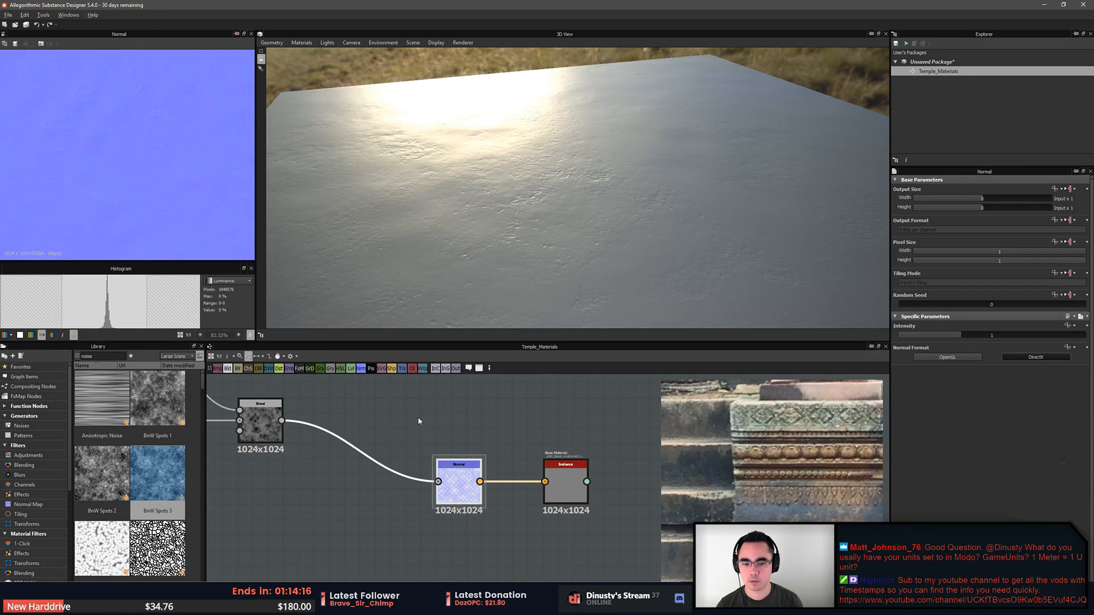
middle_drag(418, 418, 405, 391)
scroll(405, 390, up, 1)
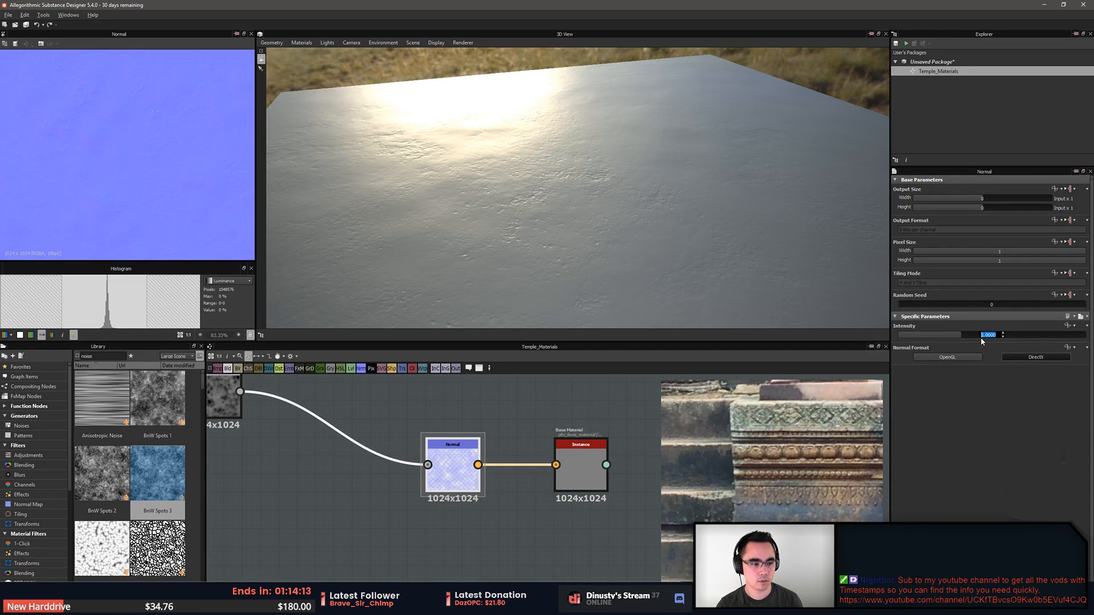
drag(980, 337, 1022, 336)
mouse_move(633, 217)
mouse_down()
mouse_move(639, 191)
mouse_move(621, 230)
mouse_up()
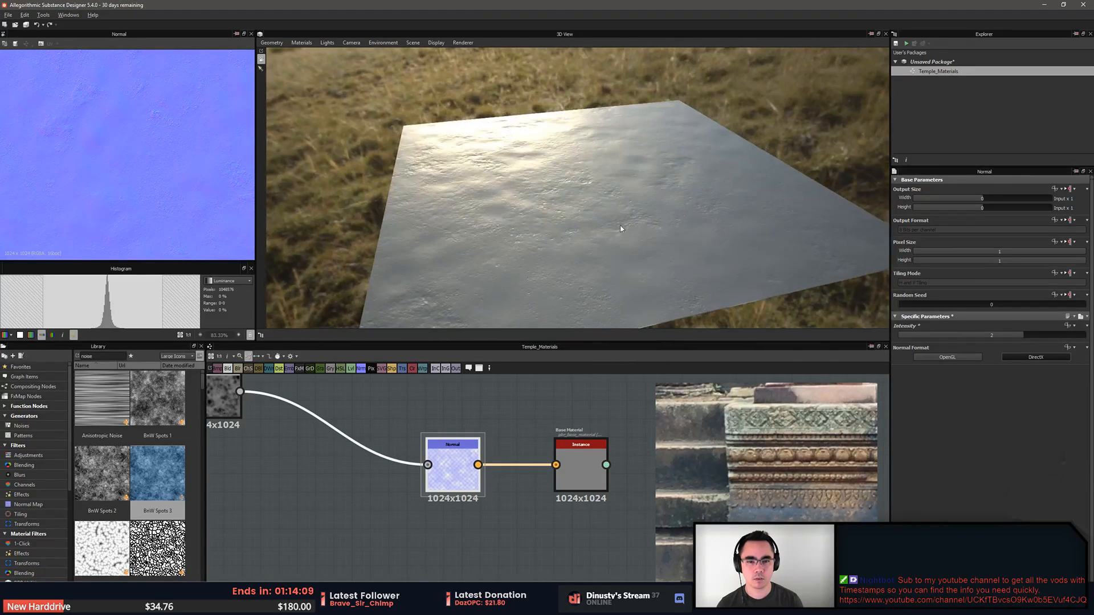
Set the opacity of the Blend combining the inverted Gaussian Spots 1 to 0.68, and check the plane's surface relief
middle_drag(342, 456, 573, 470)
middle_drag(401, 475, 562, 520)
scroll(484, 514, down, 2)
middle_drag(485, 514, 533, 505)
scroll(397, 480, up, 4)
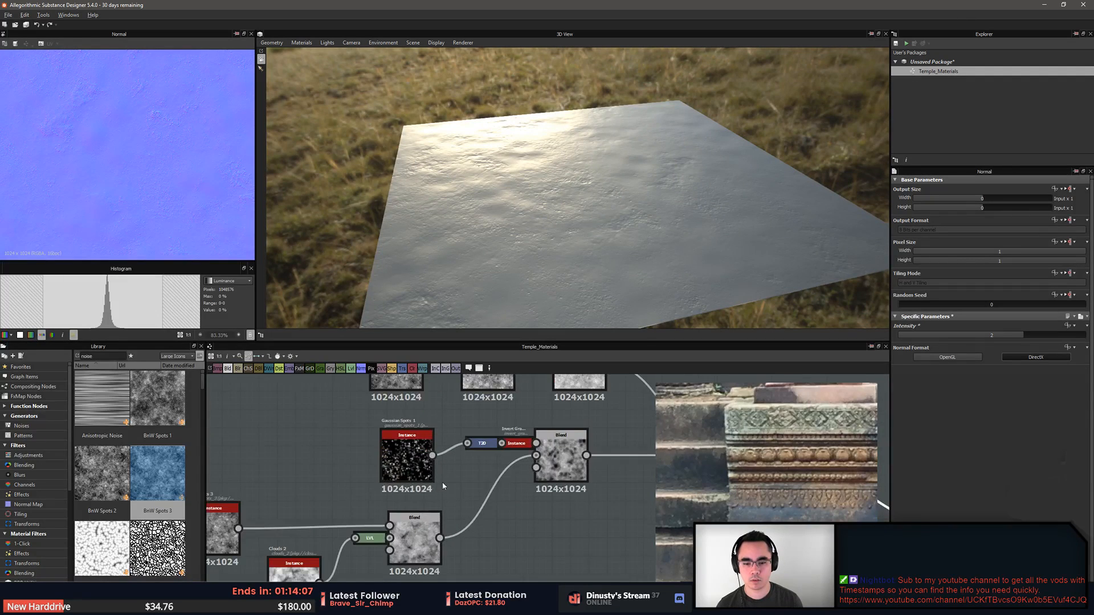
click(551, 428)
middle_drag(396, 465, 323, 465)
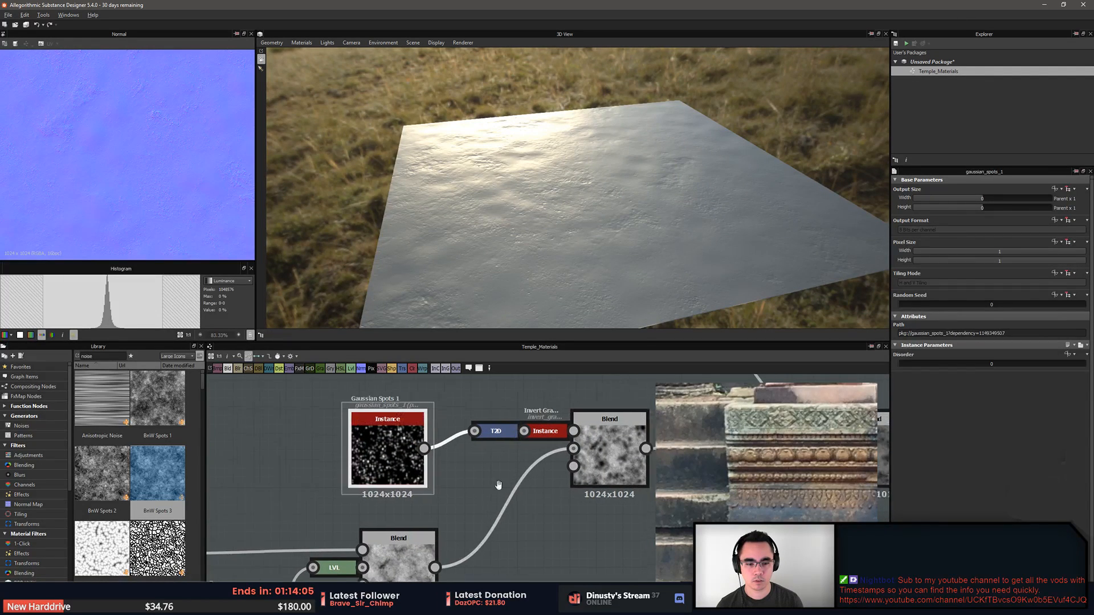
click(543, 450)
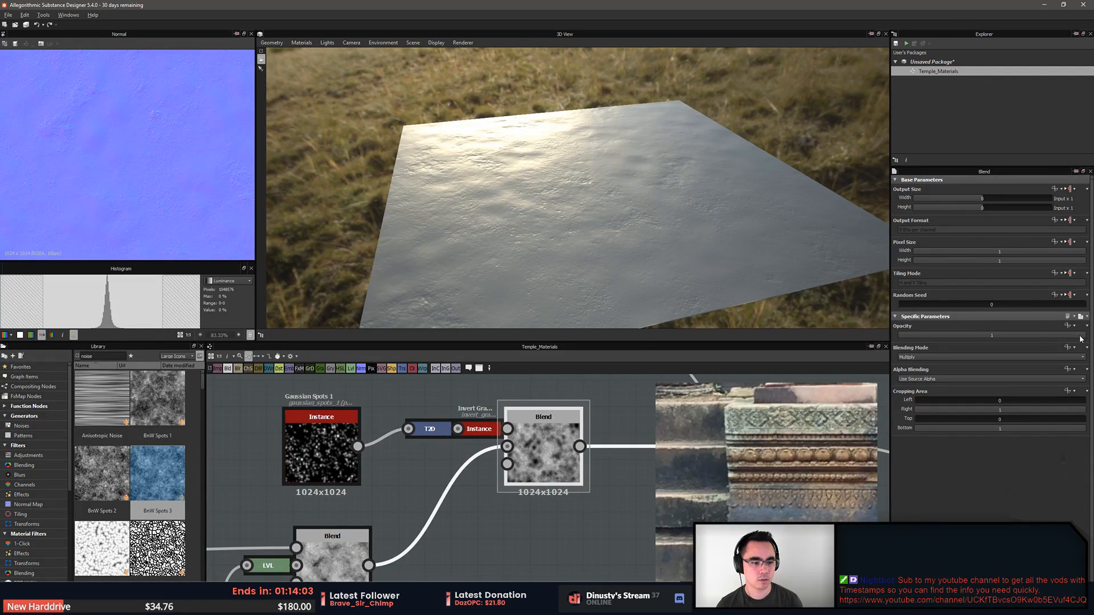
drag(1080, 337, 1025, 337)
drag(724, 221, 682, 234)
right_drag(681, 234, 679, 256)
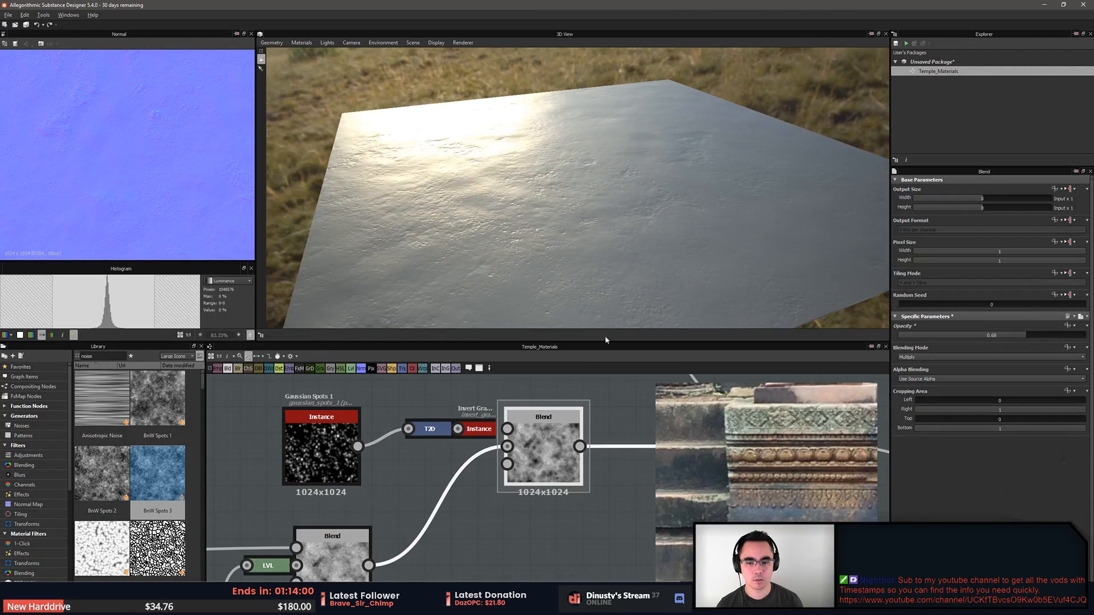
Try a BnW Spots 1 noise in place of Gaussian Spots 1 as the Transformation 2D input, and remove it
middle_drag(321, 450, 424, 459)
click(424, 459)
key(space)
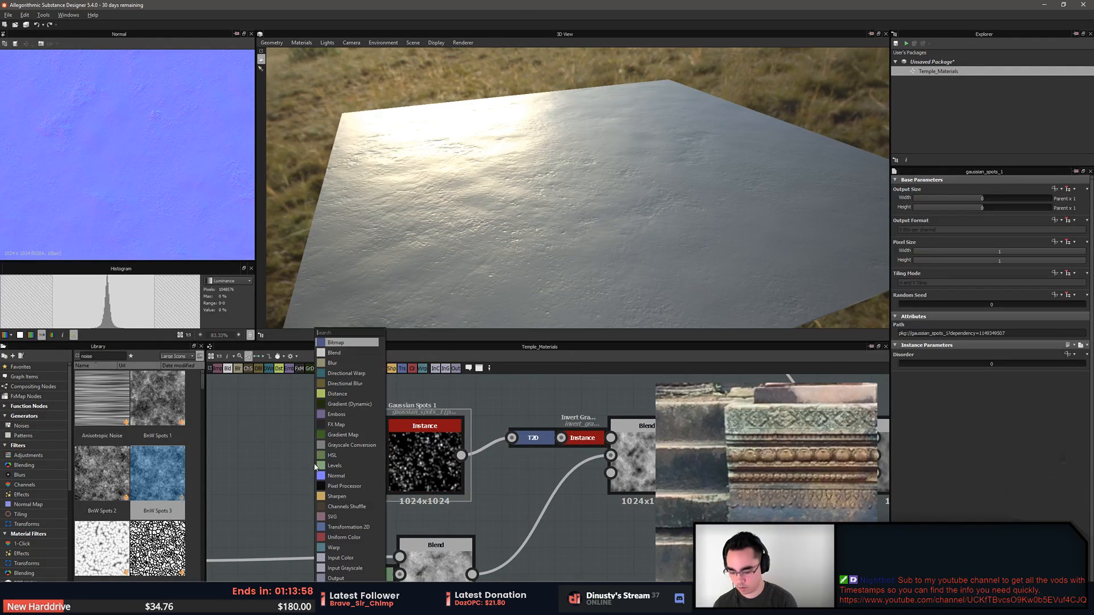
text(nois)
key(Down)
key(Down)
key(Down)
key(Down)
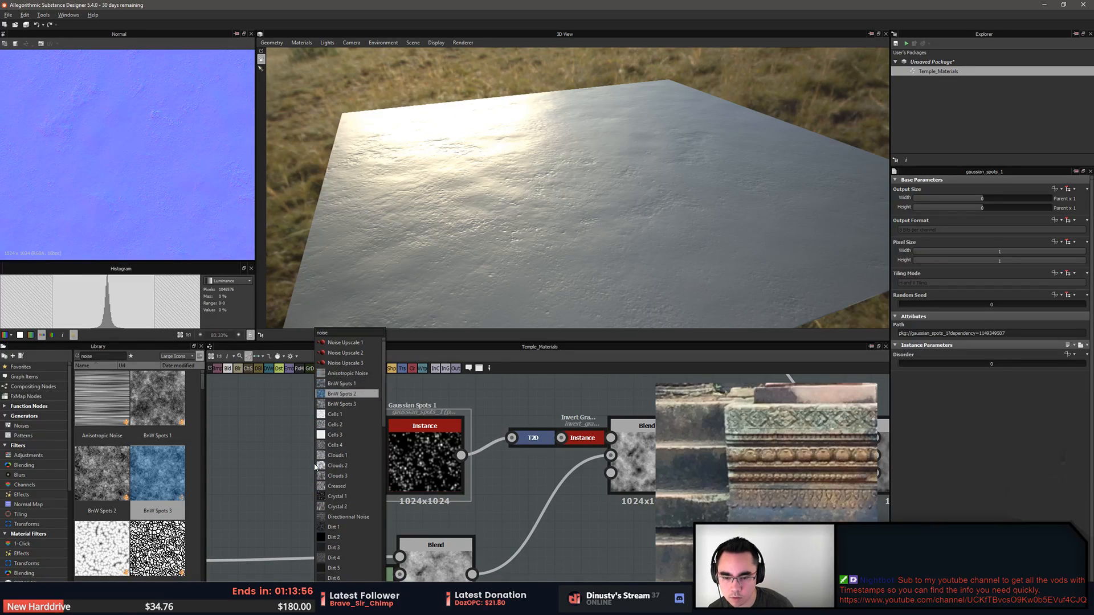
key(Return)
drag(340, 455, 421, 452)
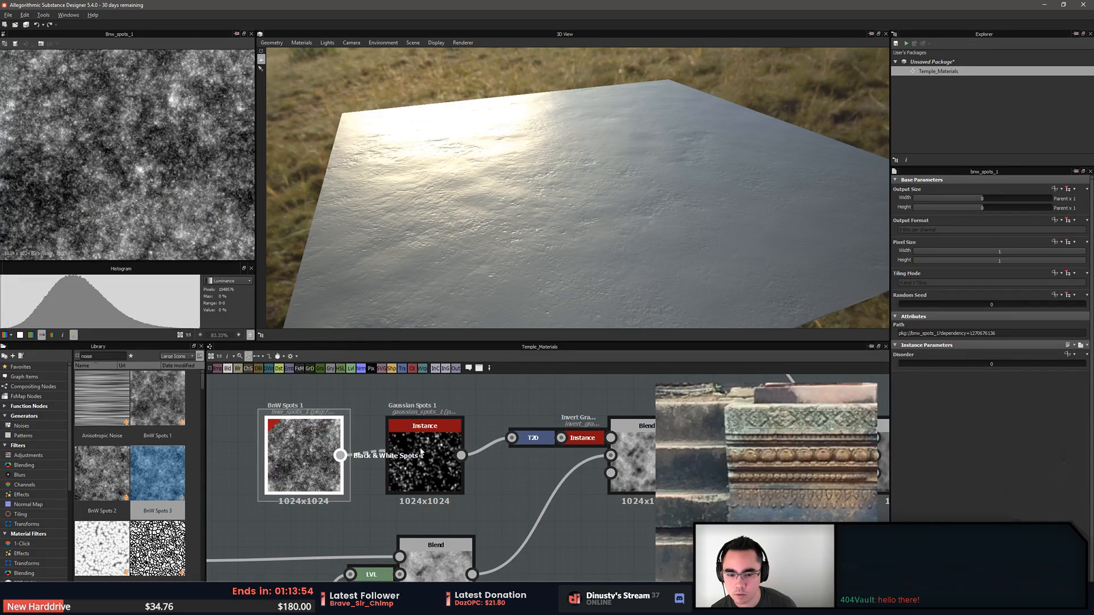
drag(510, 444, 511, 437)
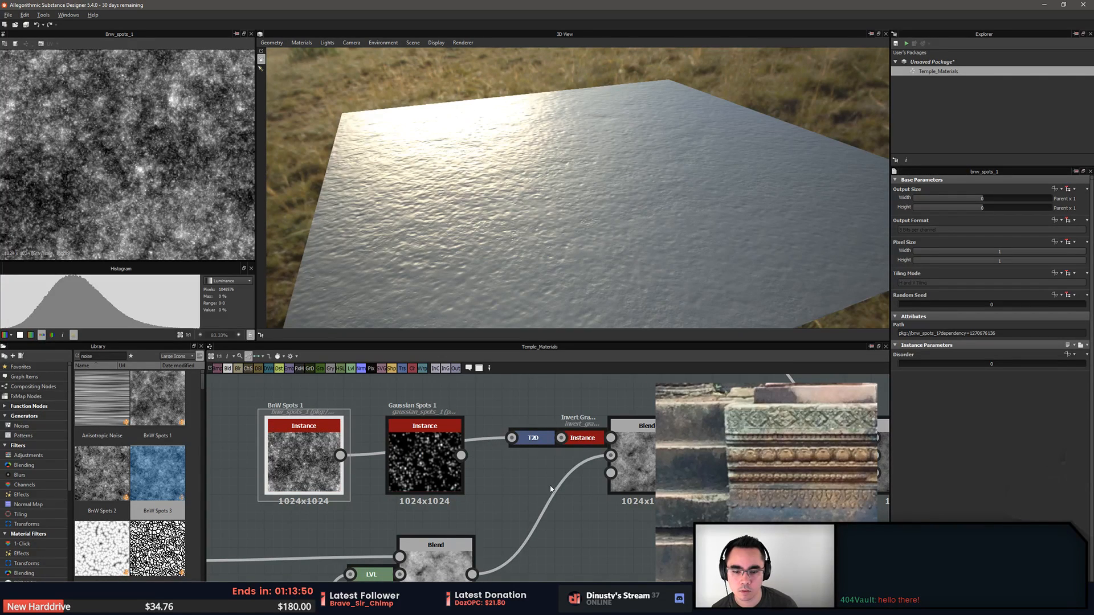
key(Delete)
Try a Clouds 2 noise as the Transformation 2D input, then undo the connection and delete the noise
scroll(141, 488, down, 3)
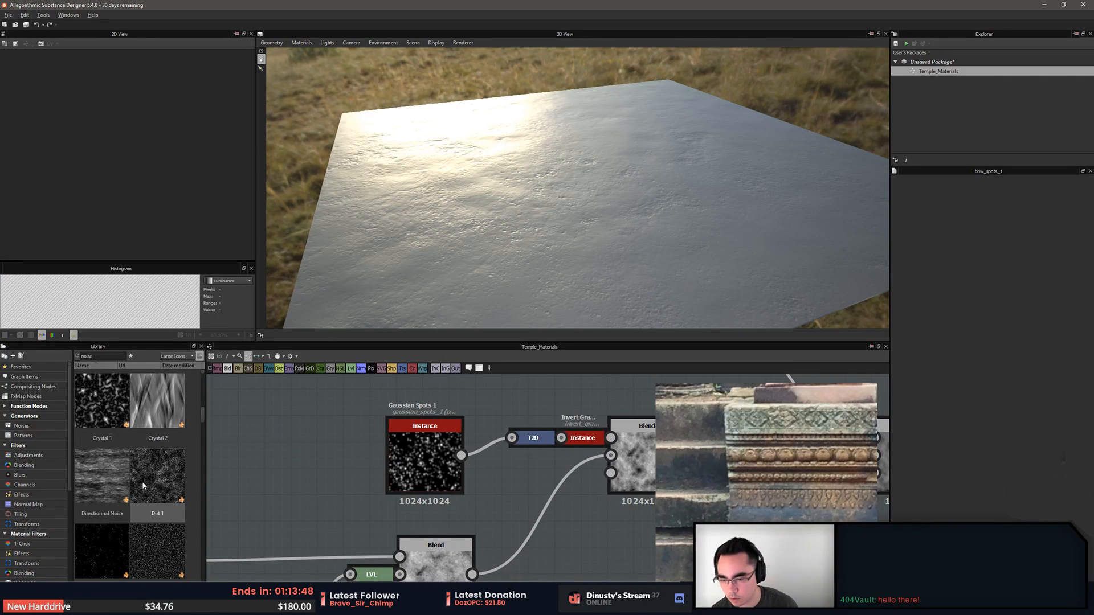
drag(142, 482, 332, 457)
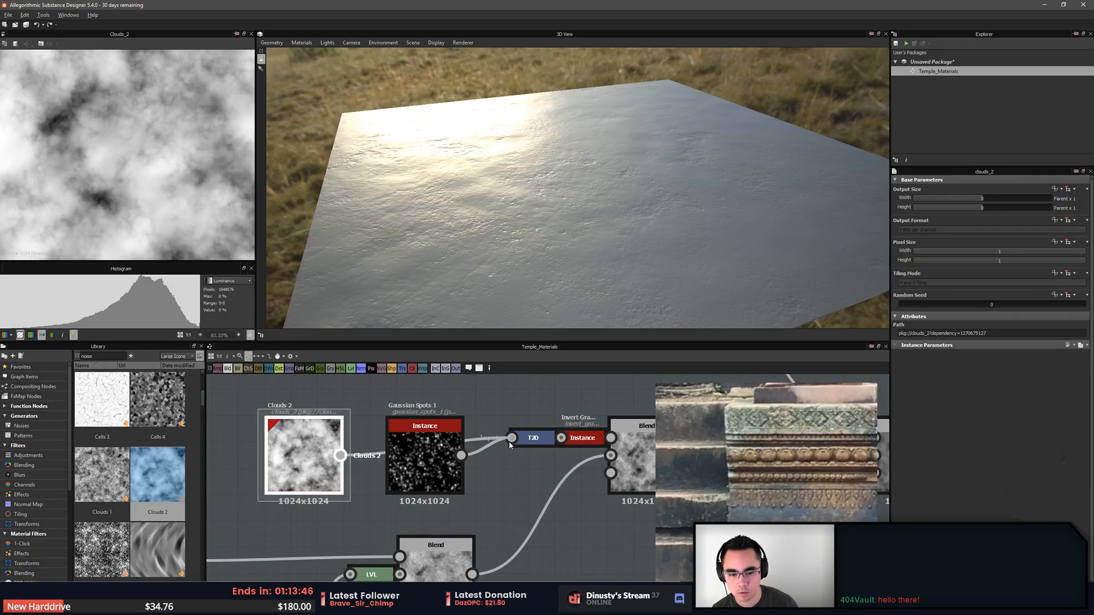
drag(509, 442, 510, 440)
key(ctrl+z)
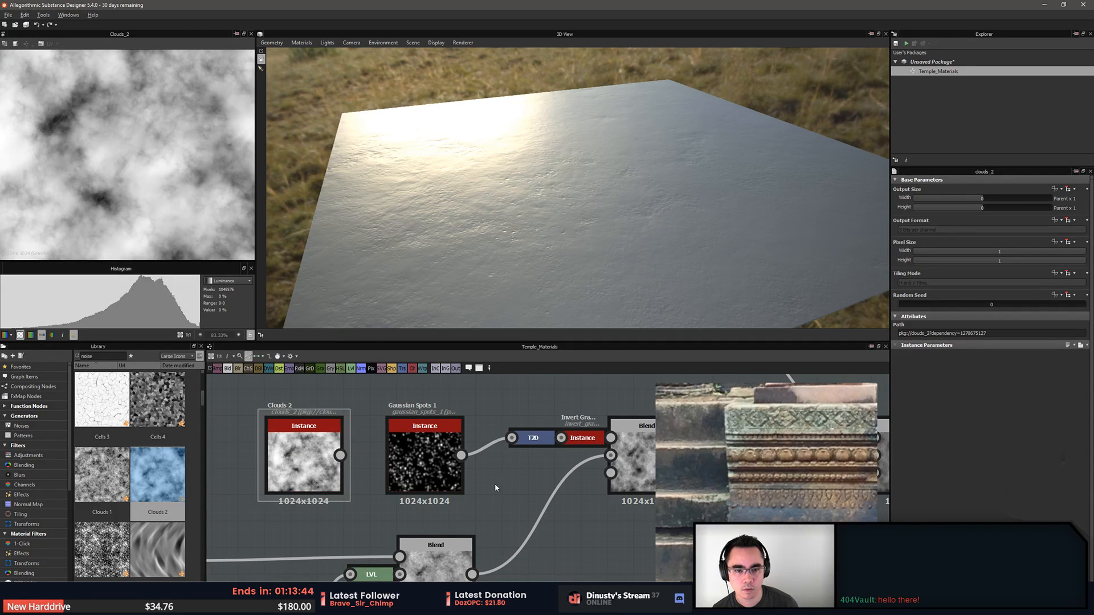
key(Delete)
Set the range to 0.67 and position to 0.47 on the BnW Spots 3 chain's Histogram Range, and check the plane
scroll(405, 490, down, 3)
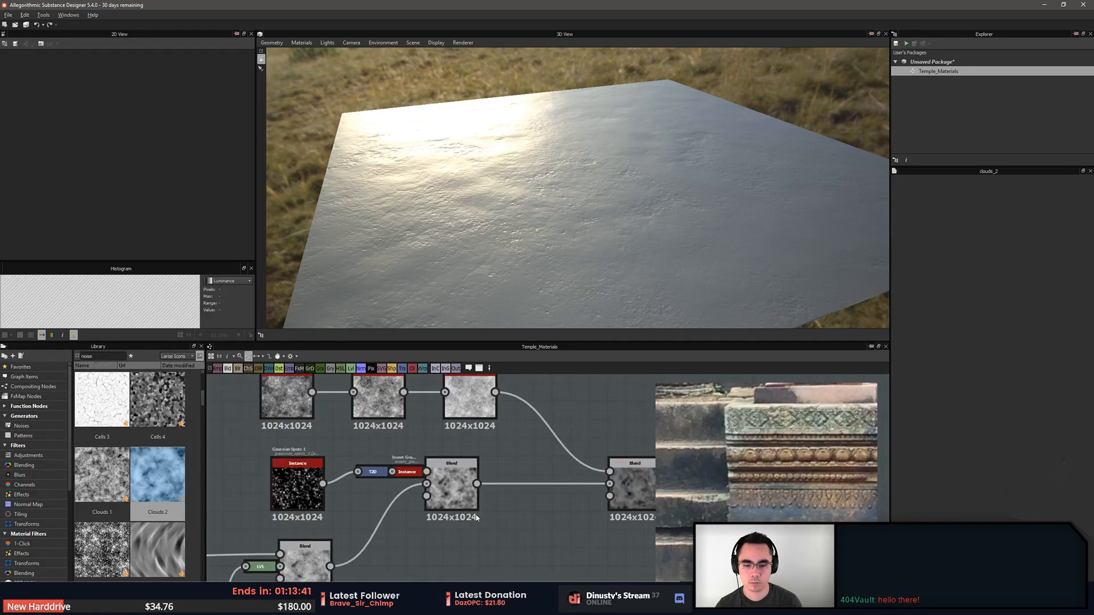
scroll(482, 530, down, 2)
double_click(426, 444)
scroll(430, 440, up, 3)
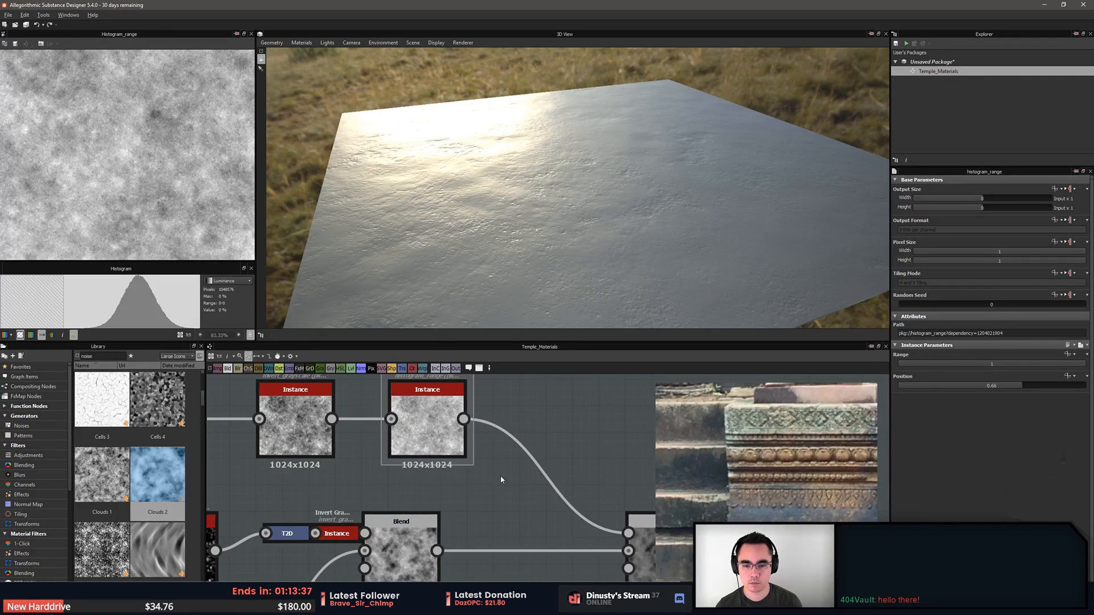
middle_drag(429, 435, 452, 464)
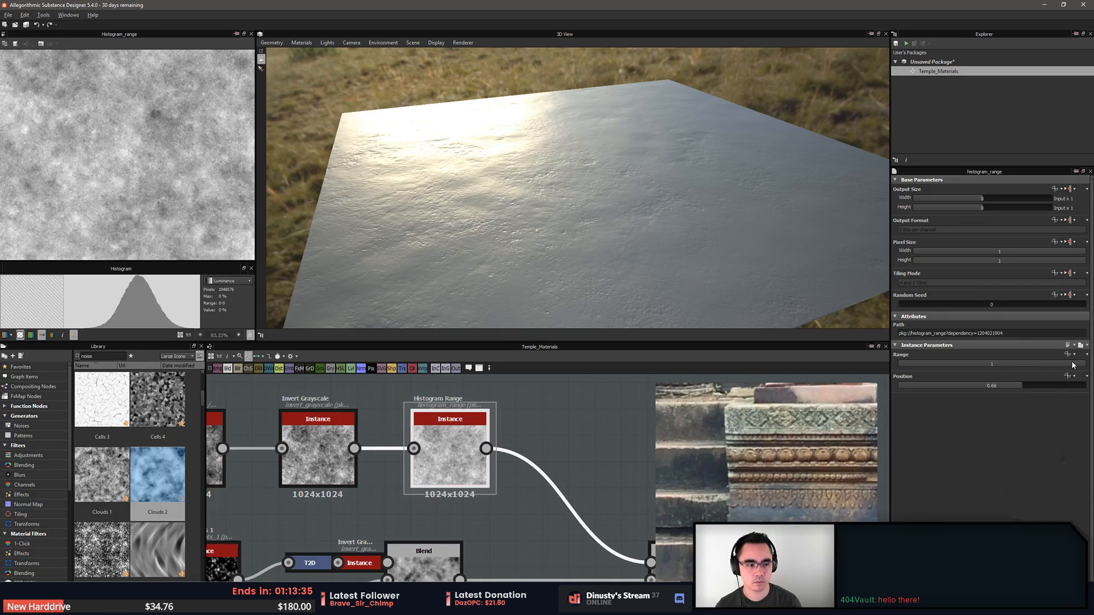
drag(1074, 365, 986, 387)
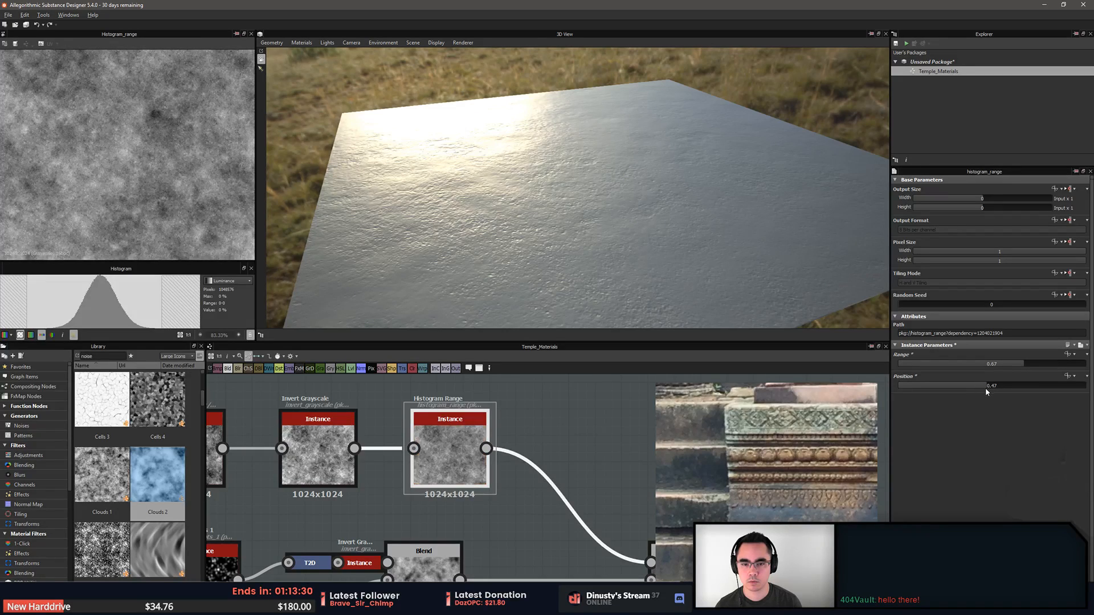
middle_drag(621, 481, 588, 446)
scroll(584, 439, down, 1)
click(578, 444)
drag(590, 245, 601, 266)
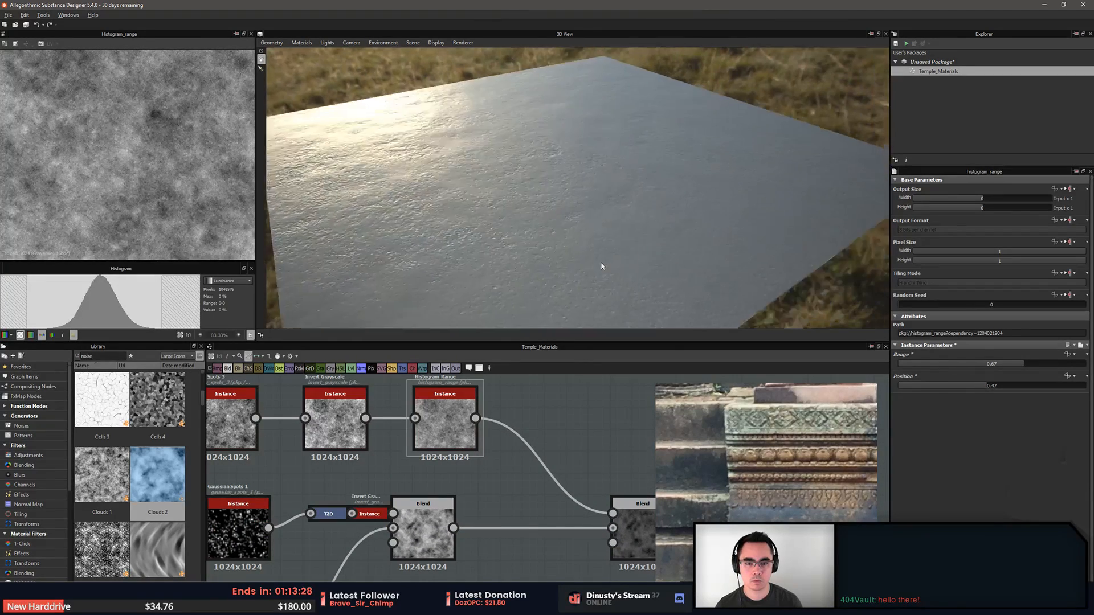
Insert a Histogram Range between the Gaussian spots Blend and the final Blend, with range 1 and position 0.53
click(424, 530)
scroll(484, 507, down, 2)
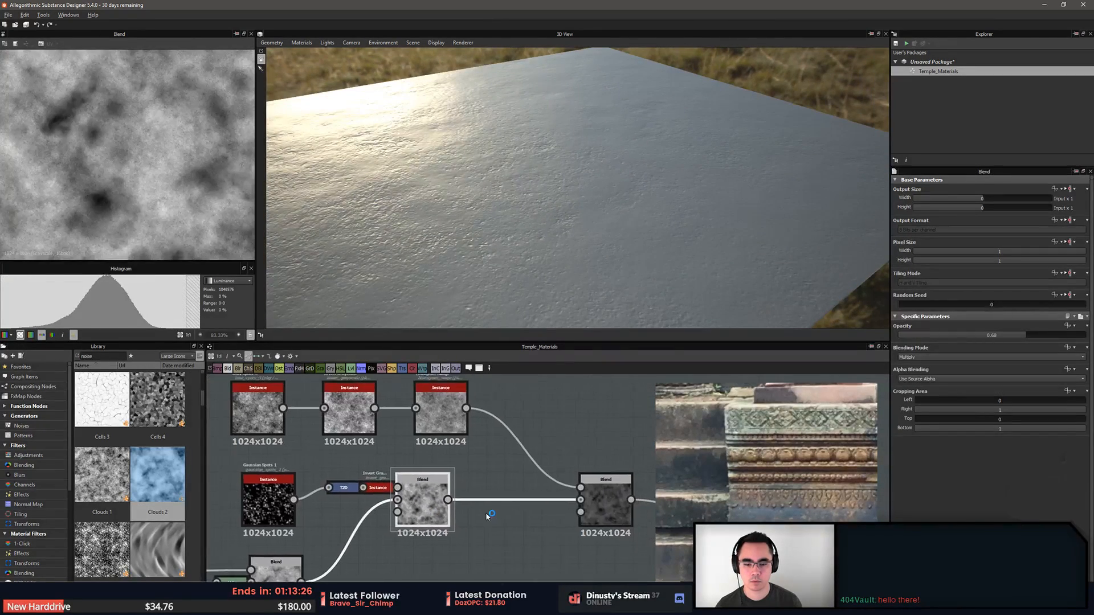
middle_drag(486, 513, 483, 515)
key(space)
text(hist)
key(Return)
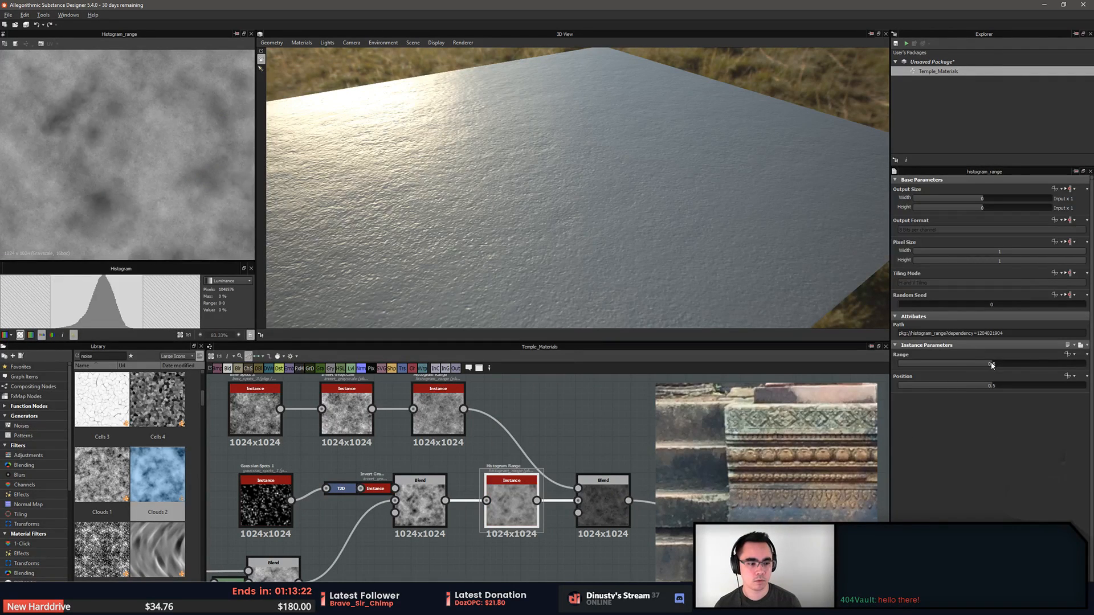
drag(992, 365, 1085, 367)
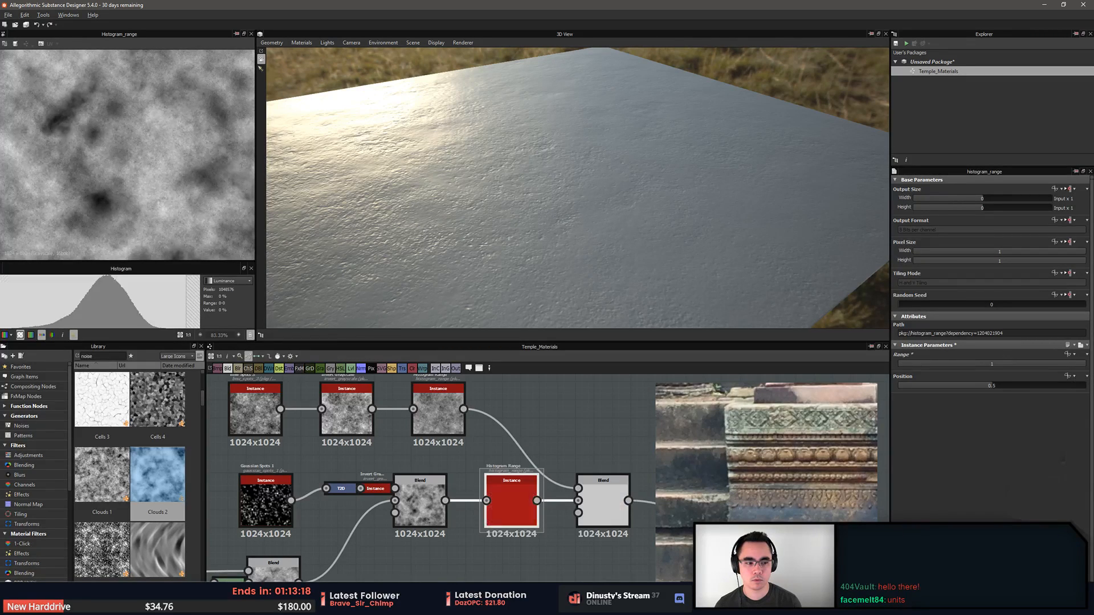
drag(986, 385, 997, 387)
Dock both Histogram Range nodes onto the final Blend and preview that Blend's output
scroll(591, 434, down, 2)
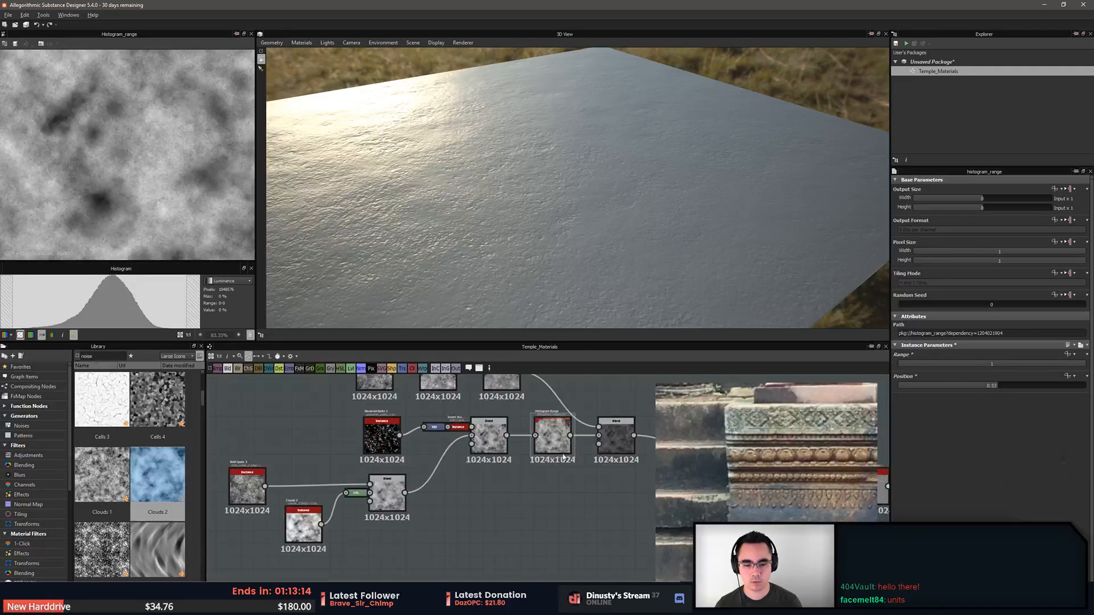
click(556, 445)
key(d)
click(497, 402)
middle_drag(554, 445, 593, 493)
key(d)
scroll(615, 473, up, 2)
double_click(593, 491)
scroll(593, 487, up, 1)
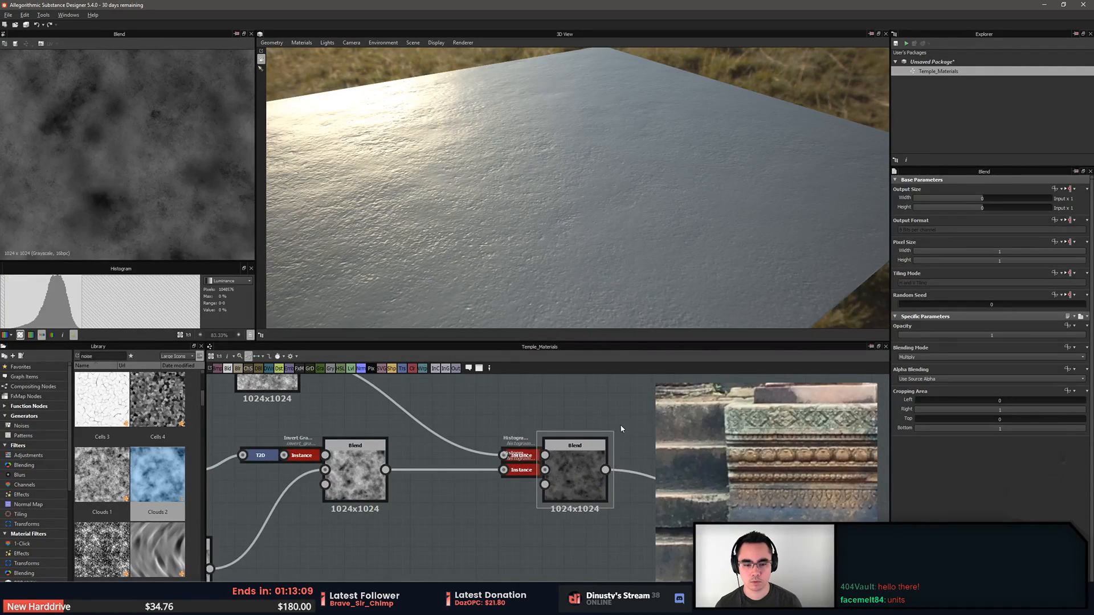
scroll(570, 457, up, 2)
scroll(570, 457, down, 3)
middle_drag(573, 411, 548, 413)
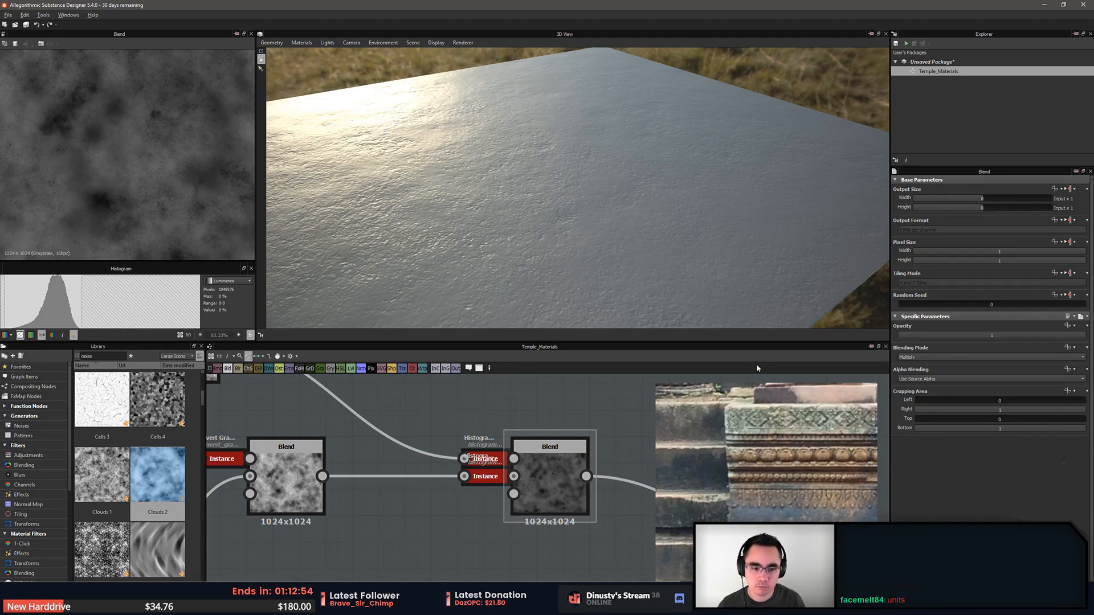
Preview the Normal node and examine the surface relief on the plane alongside the node chain feeding it
middle_drag(451, 444, 357, 423)
scroll(561, 448, down, 3)
middle_drag(612, 454, 480, 438)
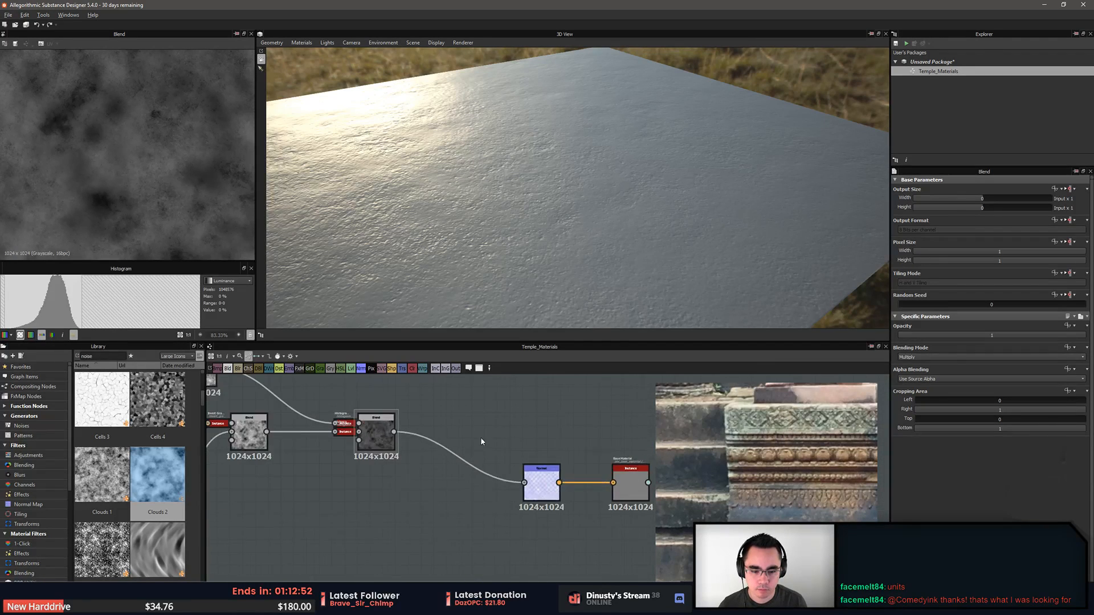
double_click(551, 486)
middle_drag(551, 485, 497, 497)
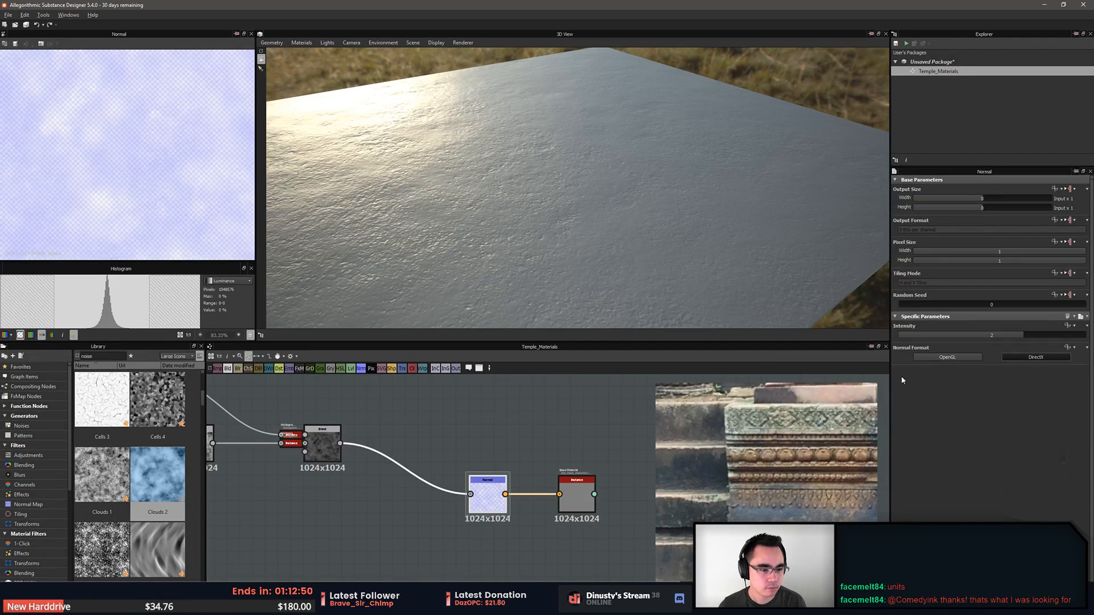
drag(661, 231, 597, 227)
middle_drag(495, 473, 582, 476)
scroll(490, 454, up, 2)
middle_drag(490, 453, 544, 444)
scroll(377, 428, up, 1)
middle_drag(377, 429, 501, 455)
scroll(490, 464, down, 2)
scroll(570, 470, down, 2)
middle_drag(532, 414, 401, 394)
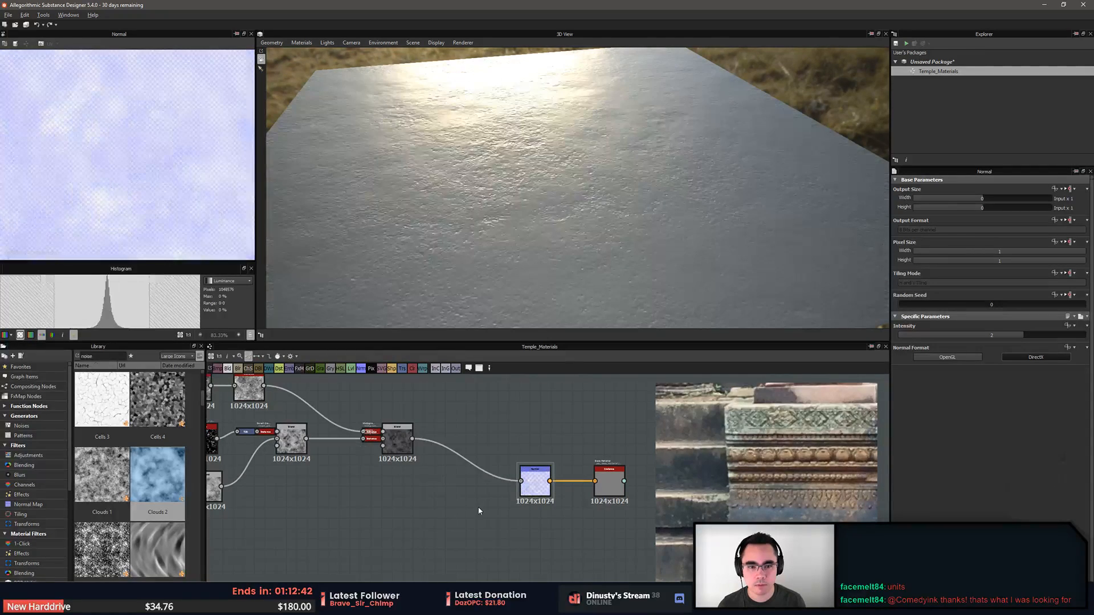
Add a Clouds 2 noise below the final Blend and connect it to the Blend's opacity mask input
middle_drag(479, 508, 498, 526)
key(space)
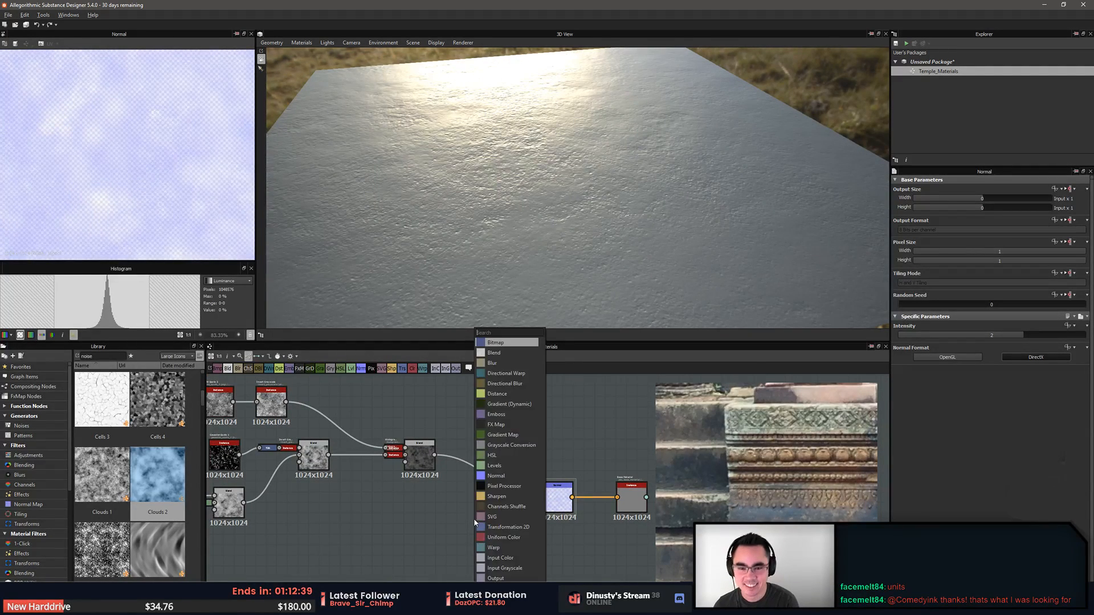
text(cou)
key(BackSpace)
key(BackSpace)
text(loud)
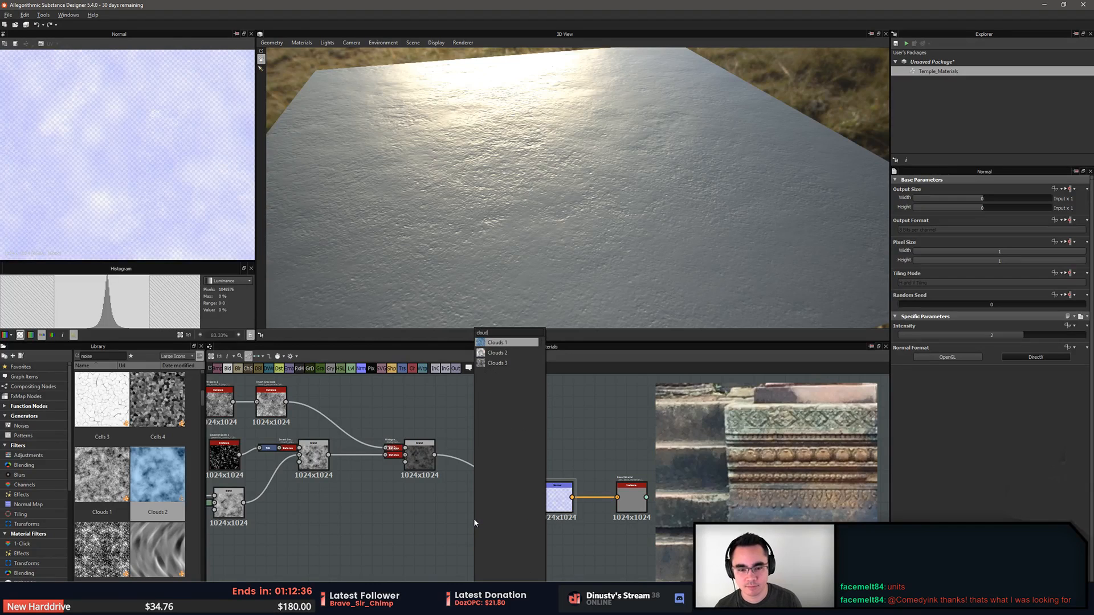
key(Down)
key(Return)
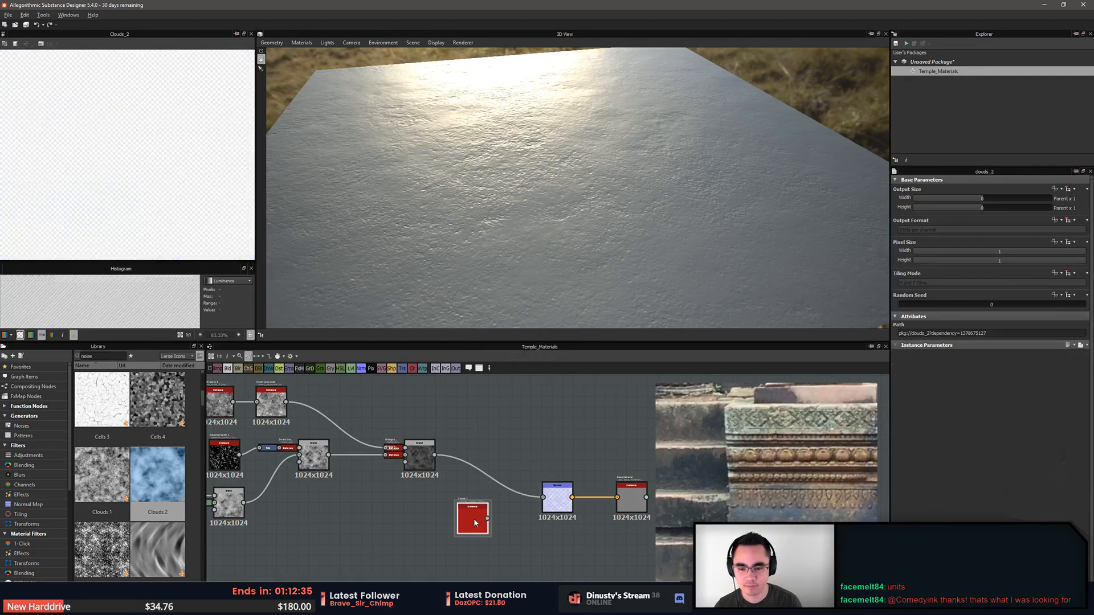
drag(472, 522, 399, 536)
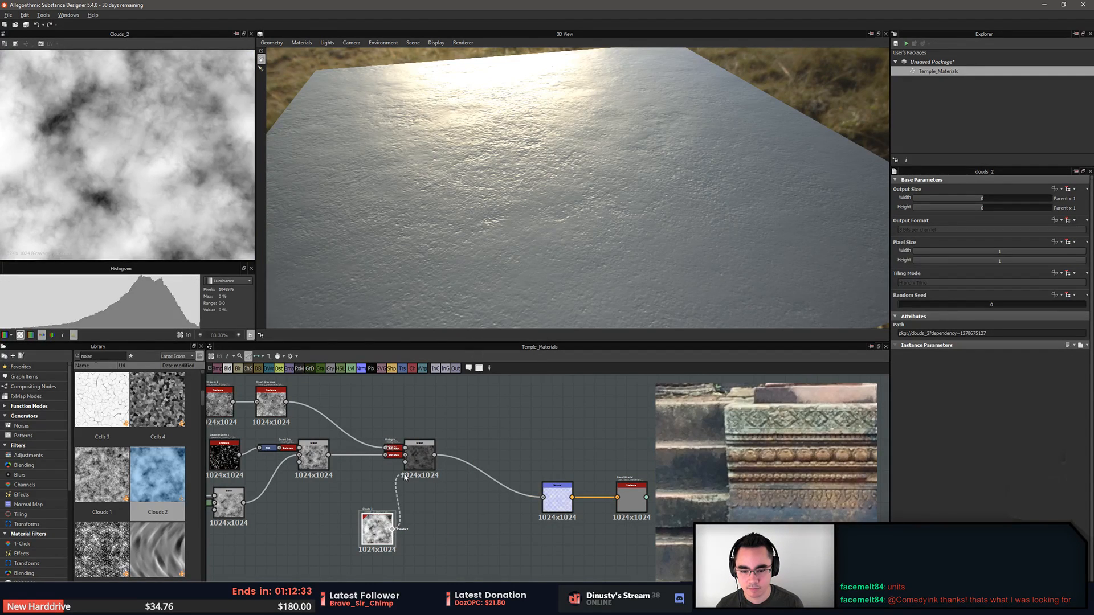
drag(405, 477, 405, 462)
Insert a Levels node between Clouds 2 and the final Blend, and lower its white input level to about the histogram's peak
drag(373, 536, 320, 557)
key(space)
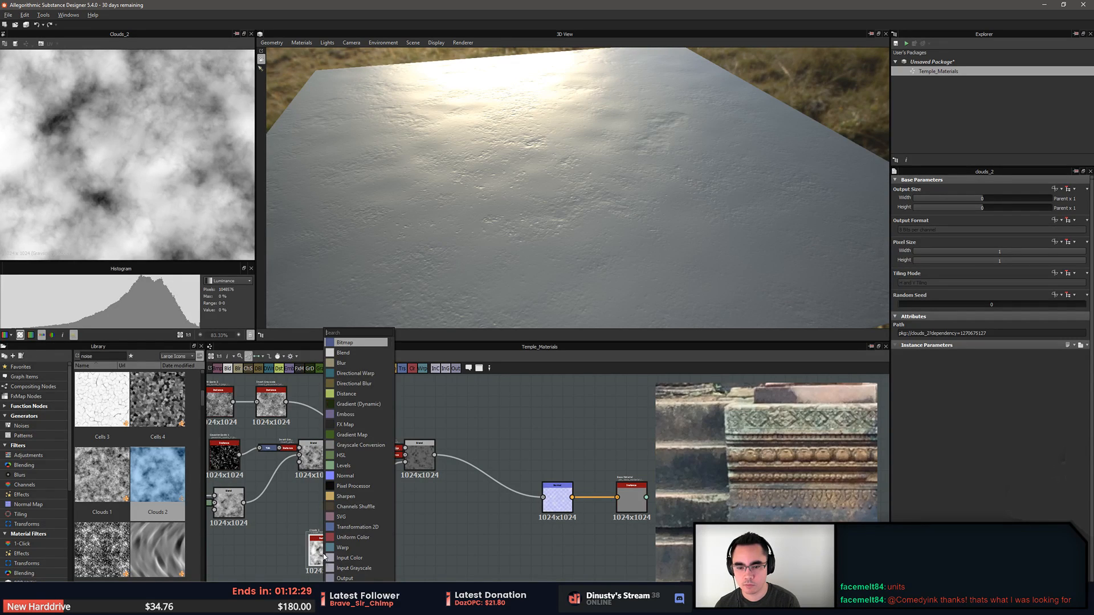
text(levels)
key(Return)
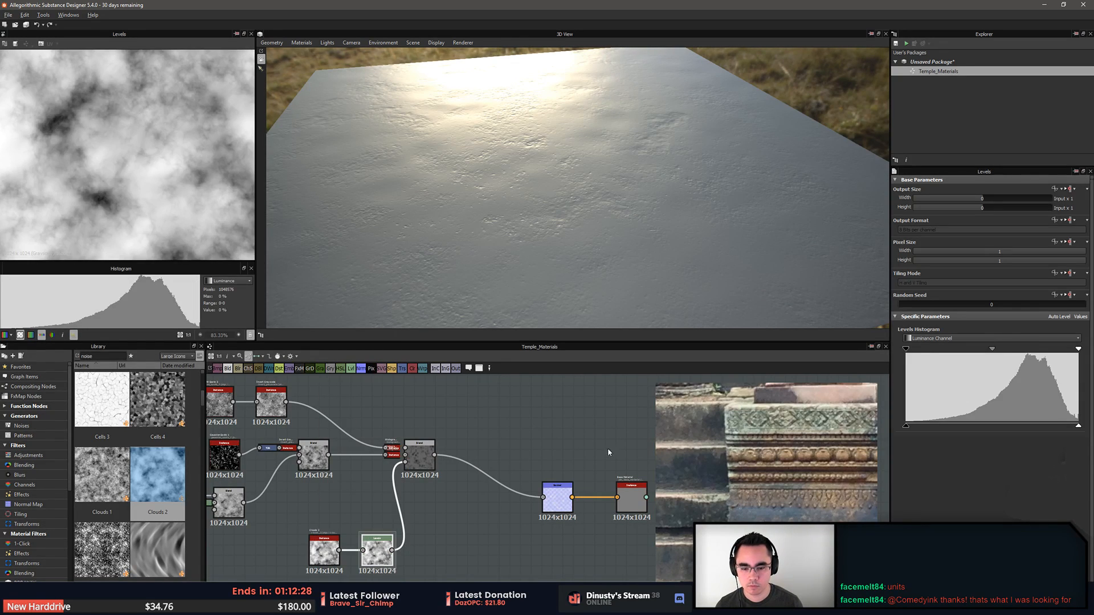
mouse_move(992, 350)
mouse_down()
mouse_move(1008, 350)
mouse_move(992, 351)
mouse_up()
drag(1079, 350, 1038, 357)
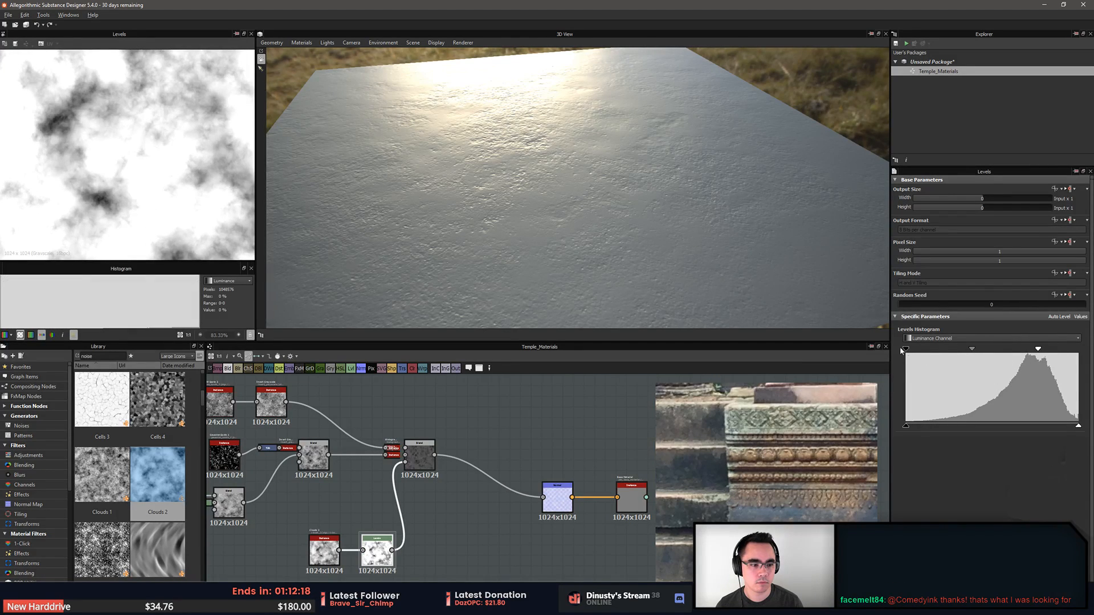
Try raising the Levels node's black input level for a harder cloud mask, check the plane, and restore the level
drag(905, 349, 1013, 355)
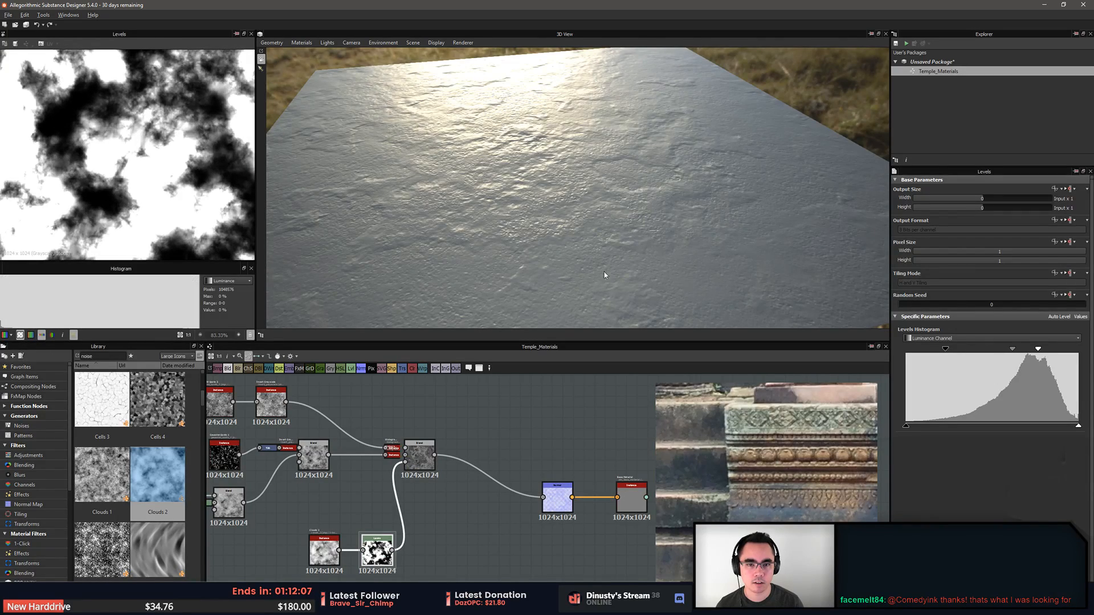
drag(605, 275, 655, 271)
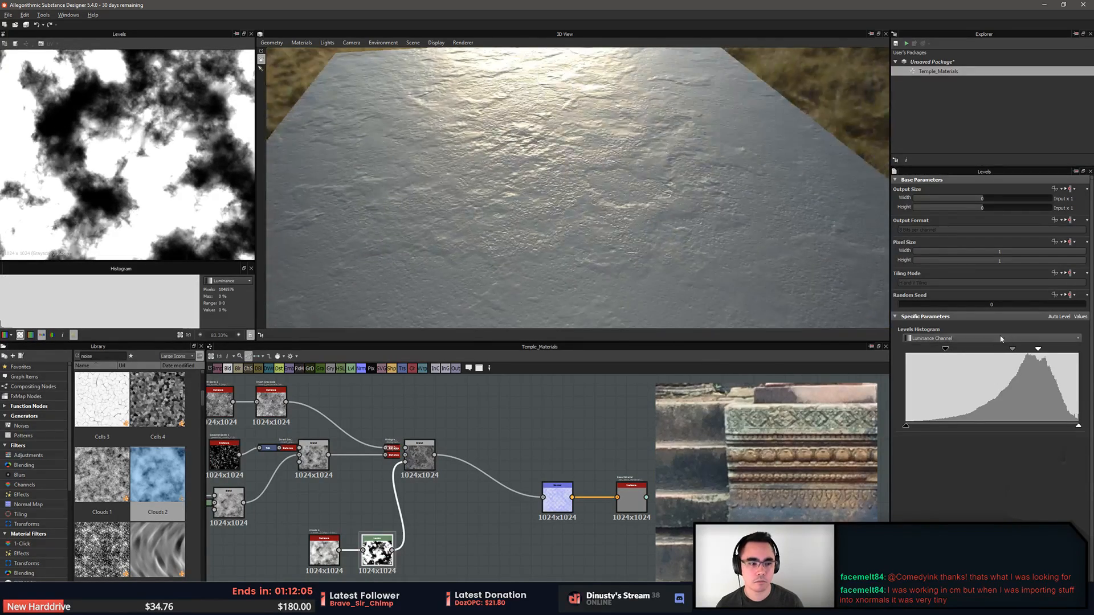
drag(1012, 349, 972, 350)
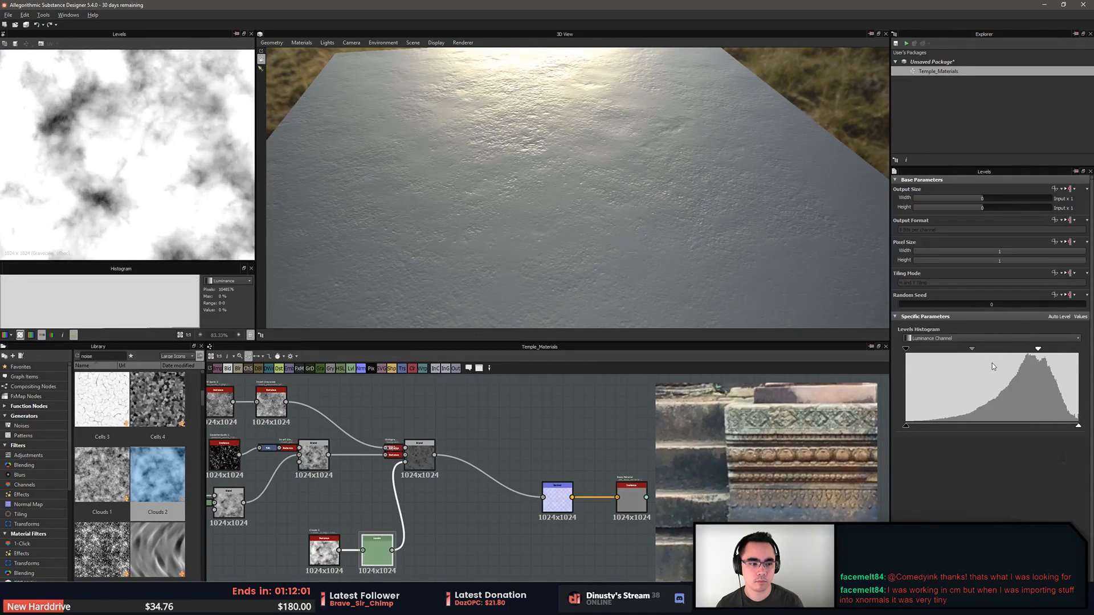
Raise the Levels node's black input level to about a third of the histogram range and preview the final Blend
drag(906, 348, 968, 354)
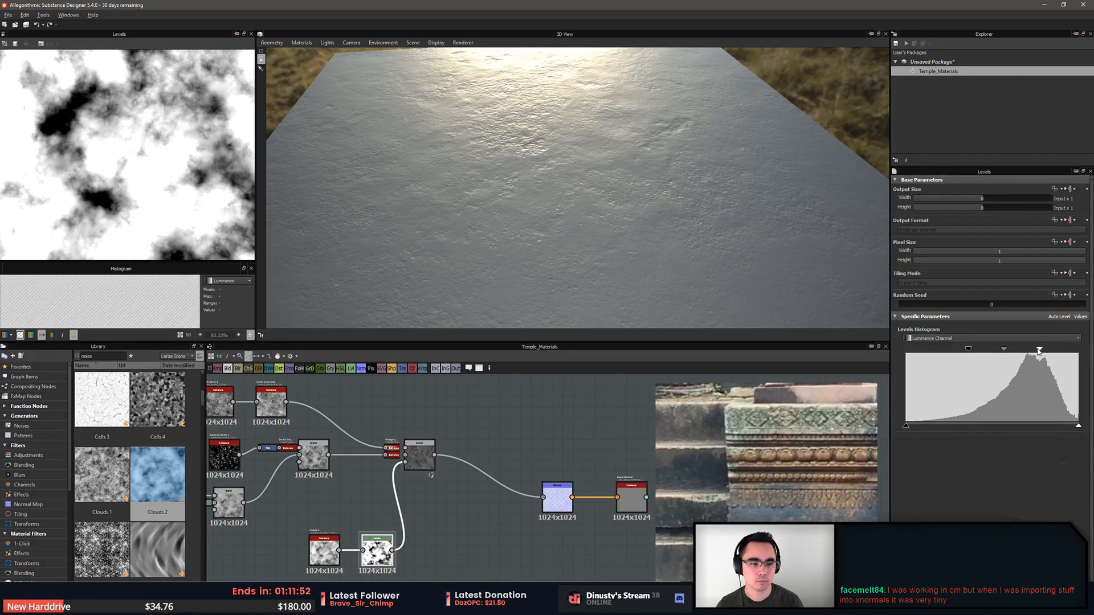
mouse_move(1038, 350)
mouse_down()
mouse_move(1009, 350)
mouse_move(1038, 349)
mouse_up()
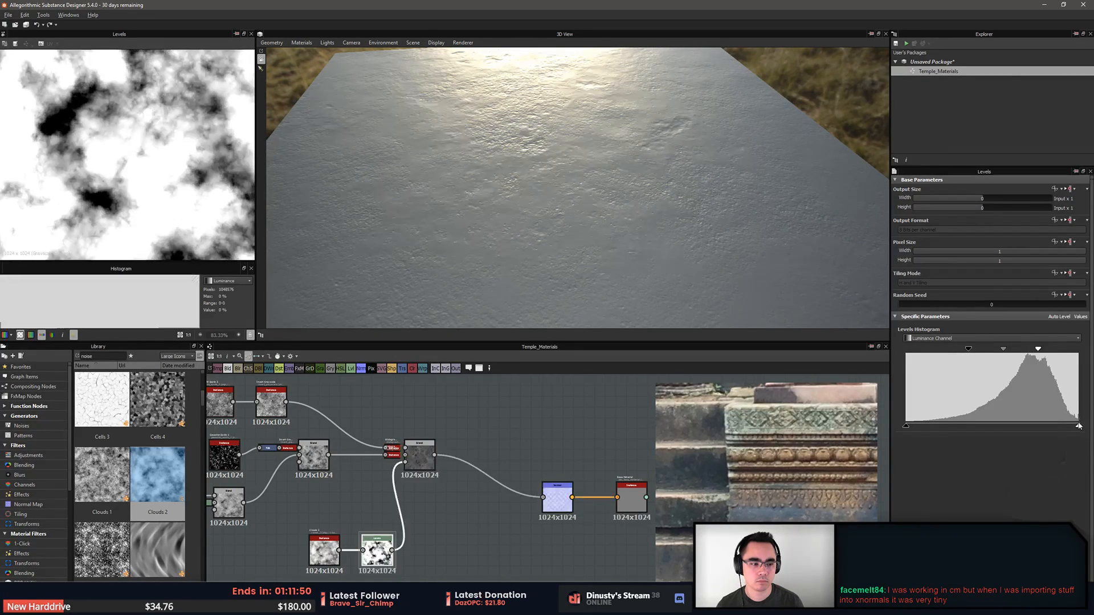
middle_drag(614, 446, 566, 427)
scroll(493, 413, up, 1)
middle_drag(493, 413, 532, 423)
middle_drag(366, 517, 513, 467)
double_click(533, 401)
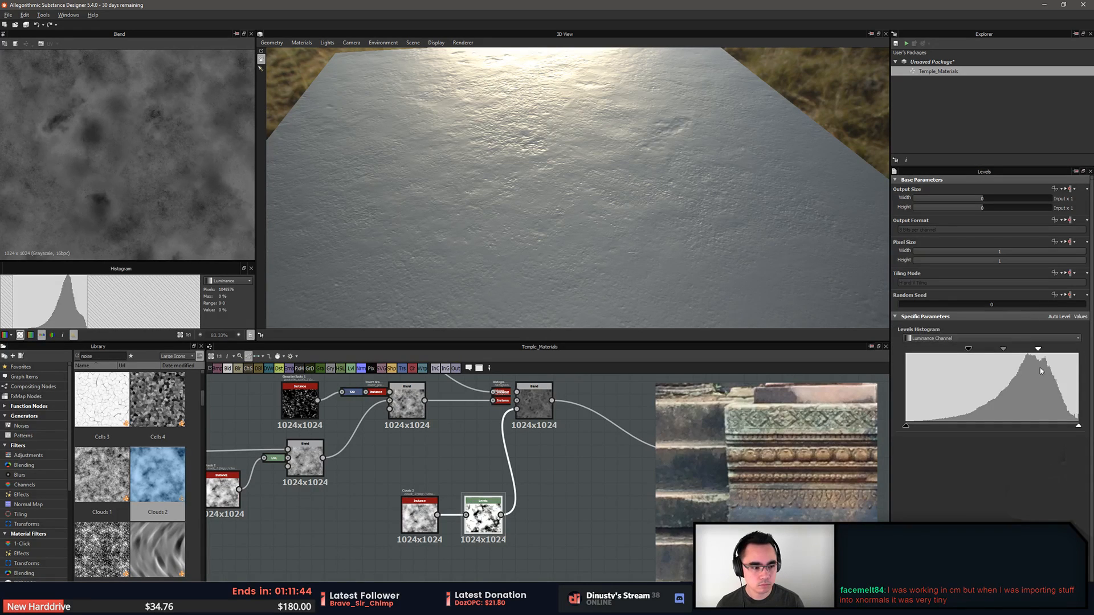
Lower the Levels node's white output level slightly, reduce its white input level a little further, and check the plane's relief
drag(1077, 425, 1055, 428)
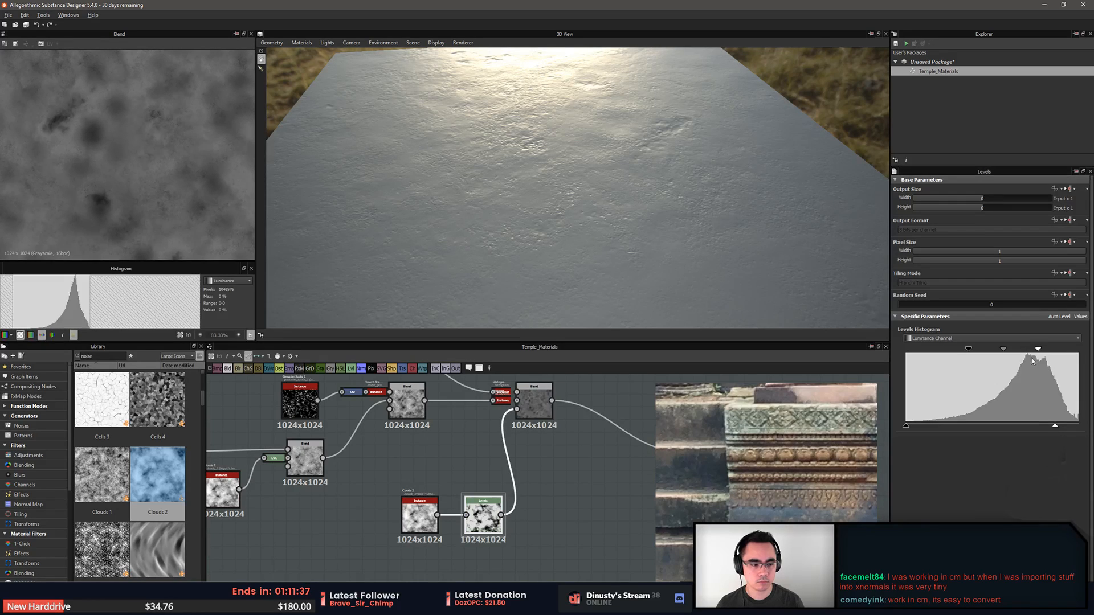
drag(1037, 348, 1027, 351)
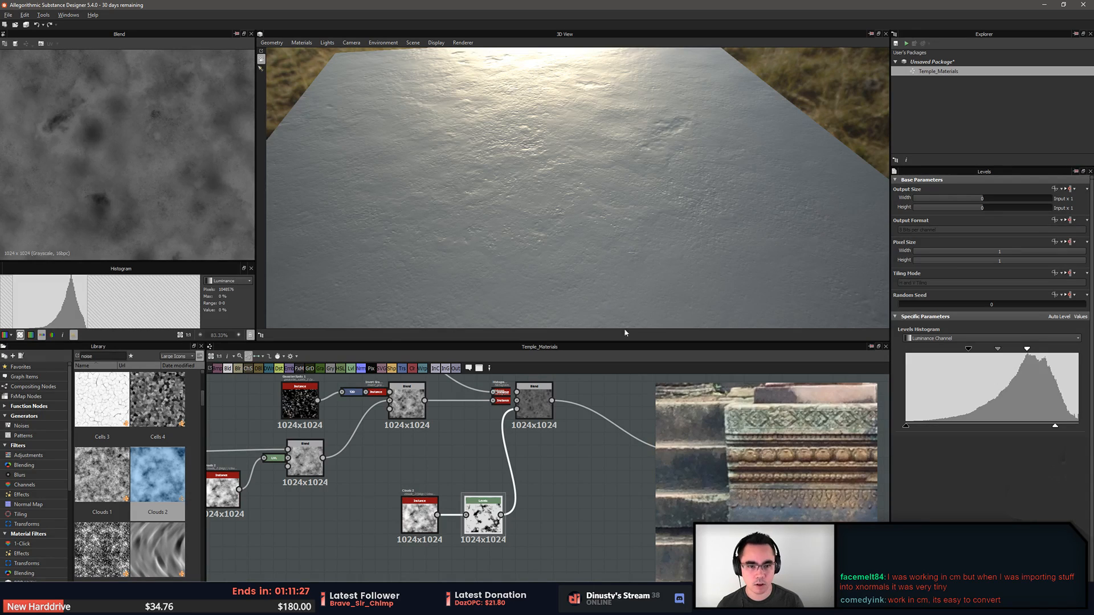
mouse_move(656, 218)
mouse_down()
mouse_move(660, 207)
mouse_move(643, 236)
mouse_move(660, 221)
mouse_up()
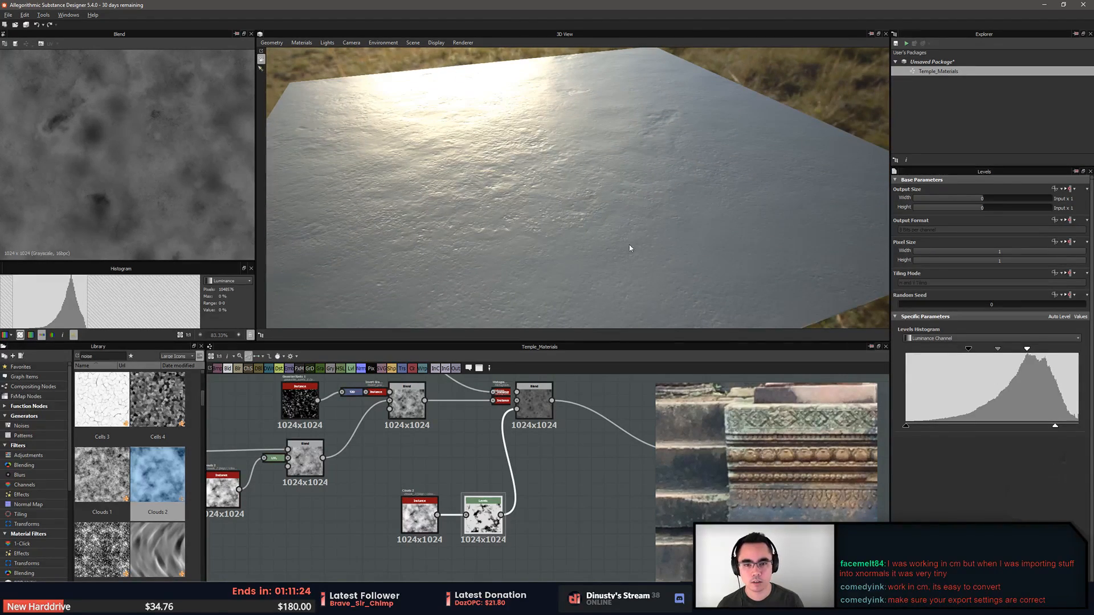
Move the Clouds 2 and Levels nodes together a little farther from the final Blend's mask input
scroll(585, 435, down, 1)
middle_drag(585, 435, 543, 454)
scroll(541, 454, up, 1)
scroll(483, 531, down, 1)
middle_drag(483, 530, 606, 516)
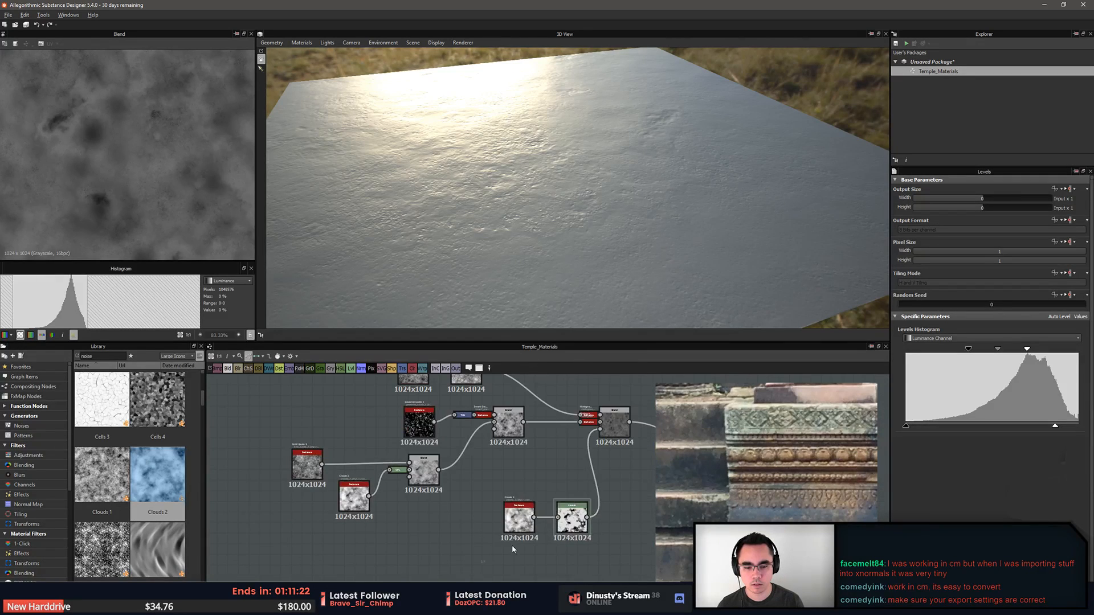
drag(512, 550, 571, 517)
drag(571, 517, 525, 528)
middle_drag(617, 500, 443, 536)
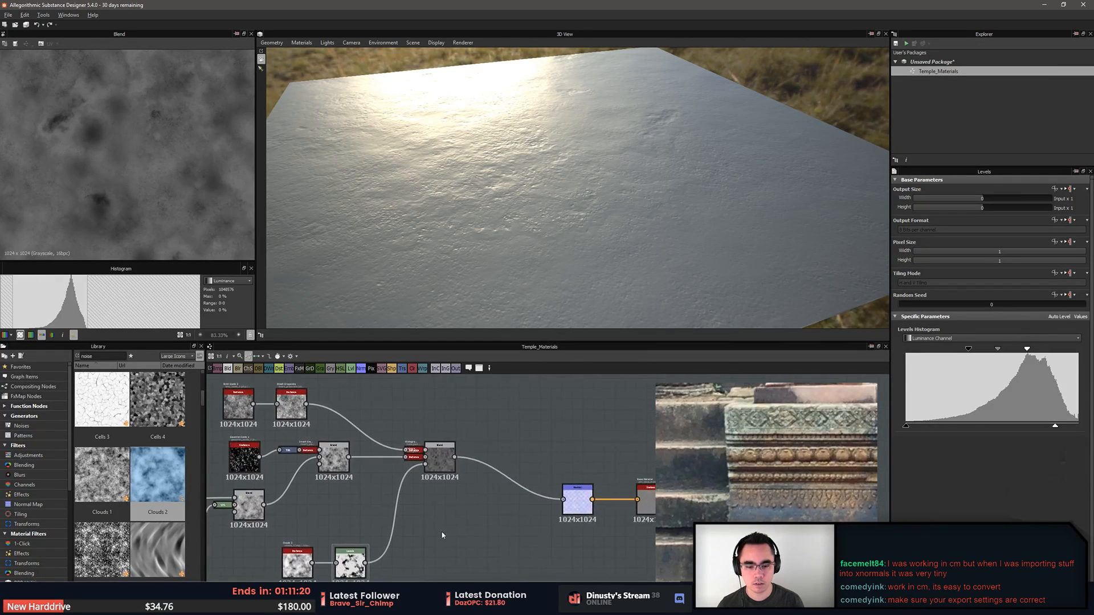
Try inserting a Curvature node between the Normal node and the base material, and take the insertion back
click(580, 503)
key(space)
text(curv)
key(Return)
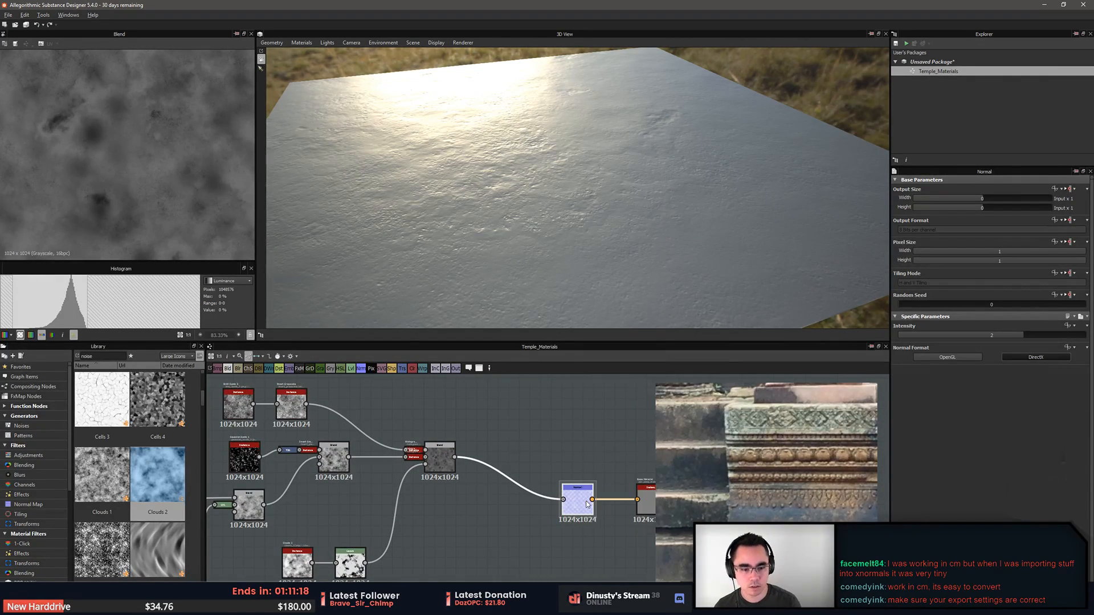
scroll(587, 504, down, 1)
drag(501, 504, 501, 439)
scroll(532, 450, up, 1)
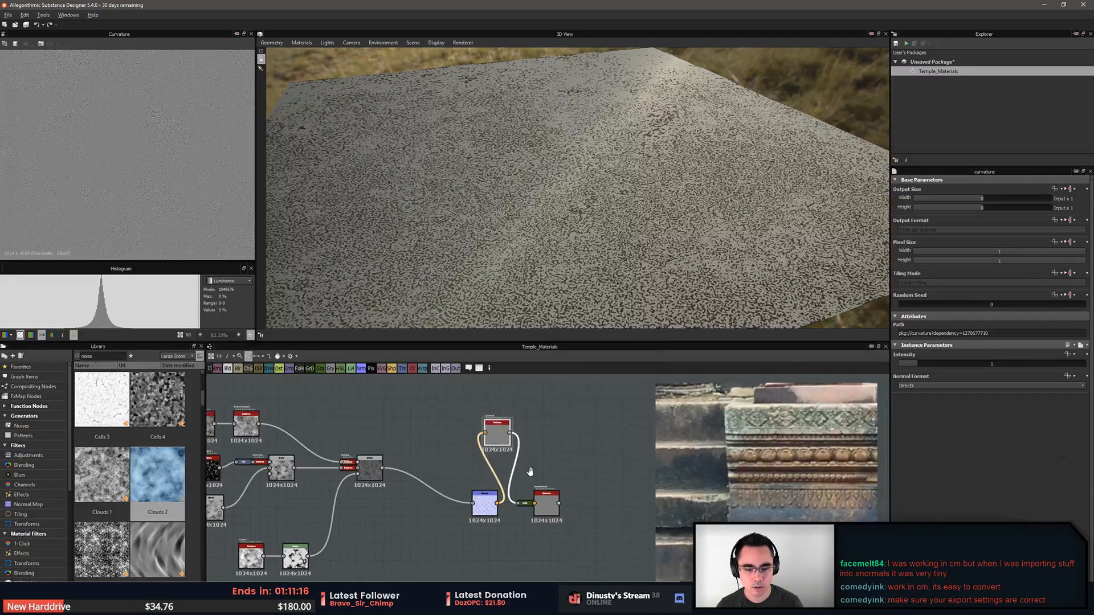
middle_drag(532, 450, 525, 531)
key(Delete)
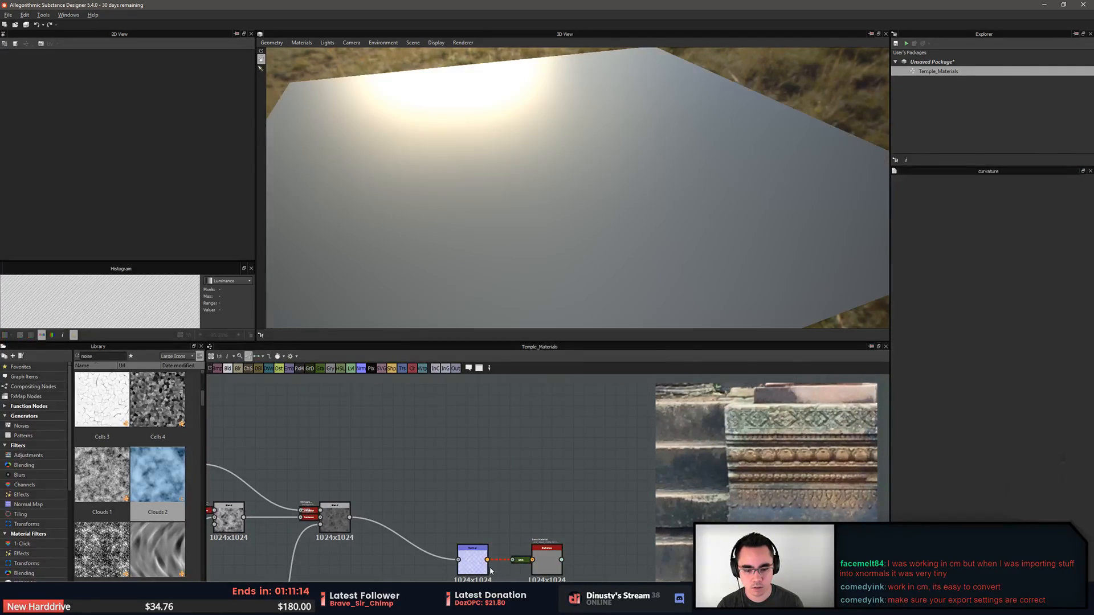
drag(524, 564, 502, 573)
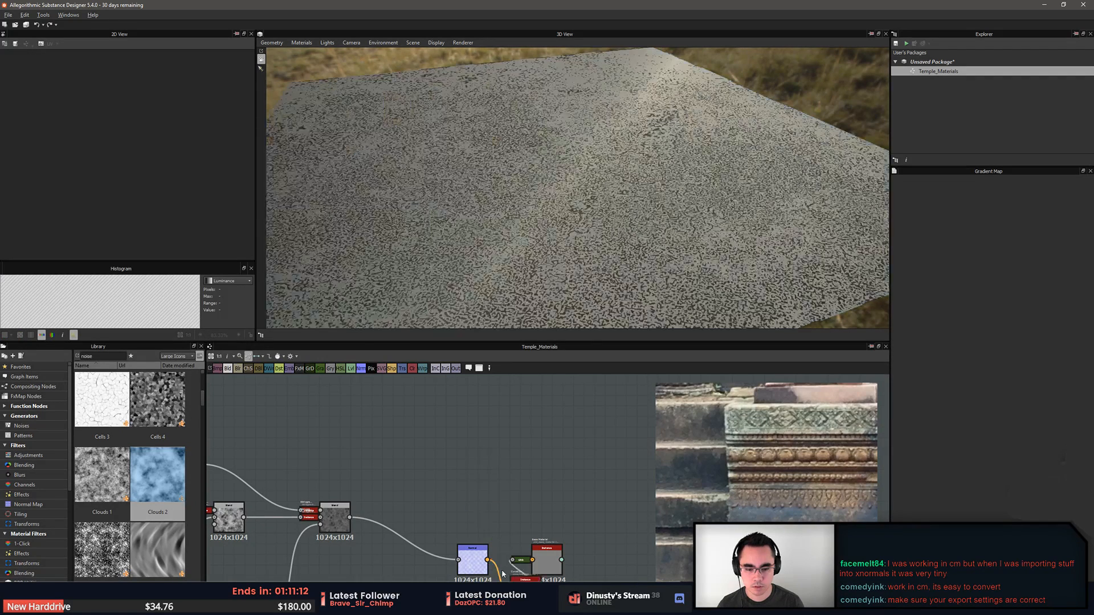
Add an unconnected Curvature node in the empty graph area above the Normal node
key(space)
text(curvature)
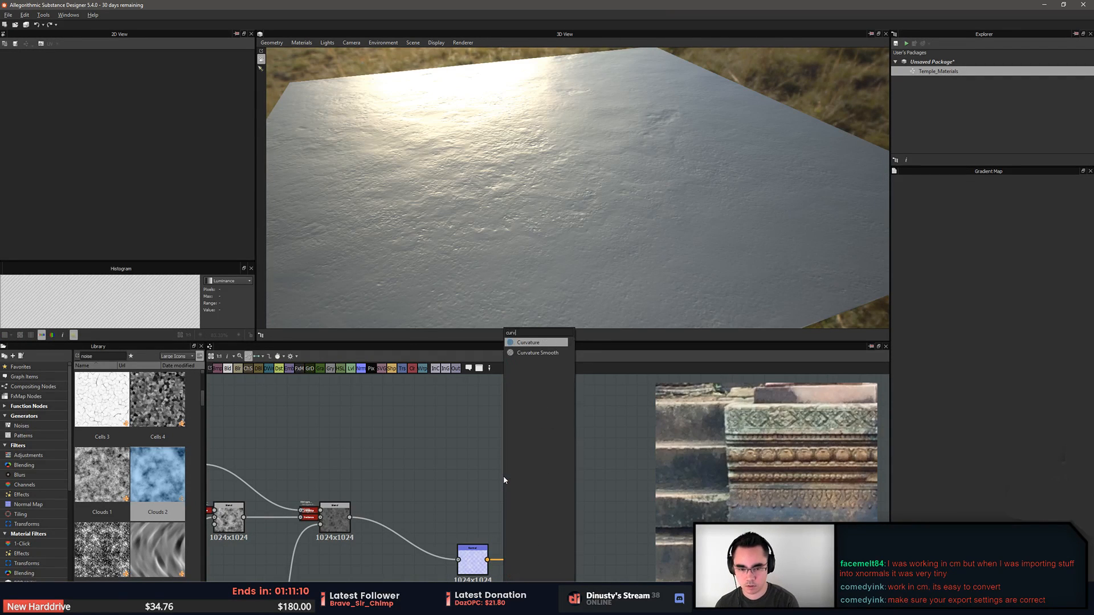
key(Return)
drag(503, 476, 459, 470)
middle_drag(459, 471, 467, 445)
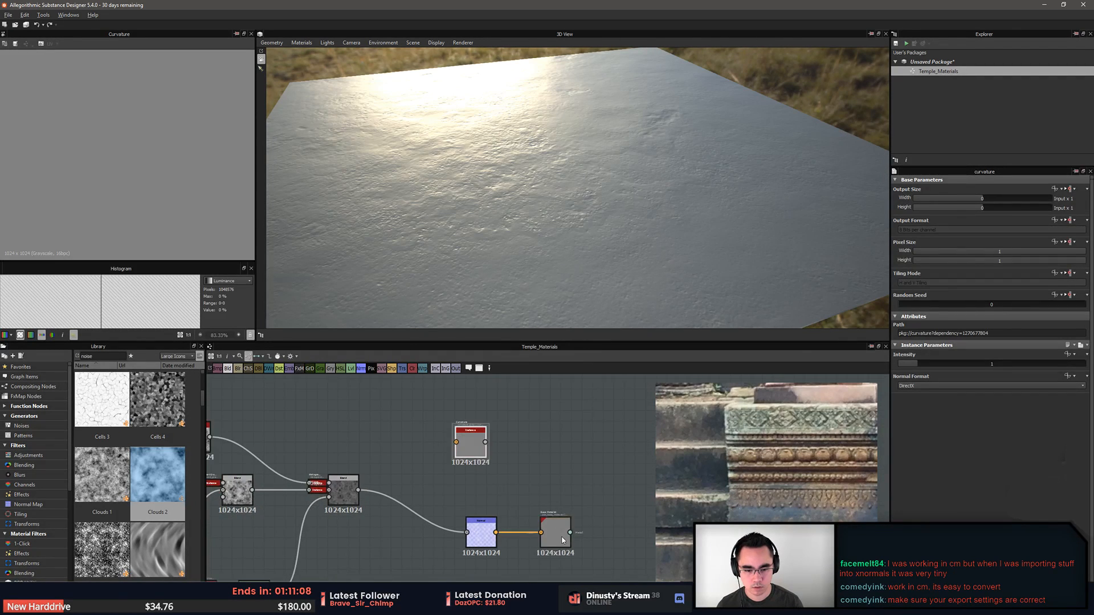
Enable the Base Color input under the base material node's User-Defined Maps
click(555, 529)
scroll(987, 454, down, 3)
click(999, 519)
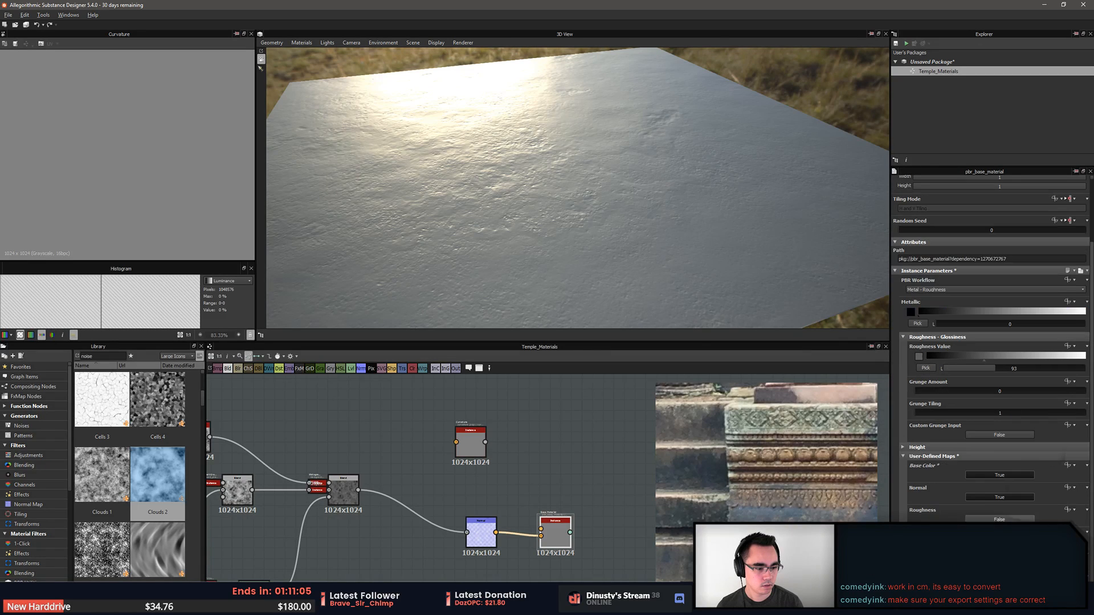
scroll(564, 459, up, 1)
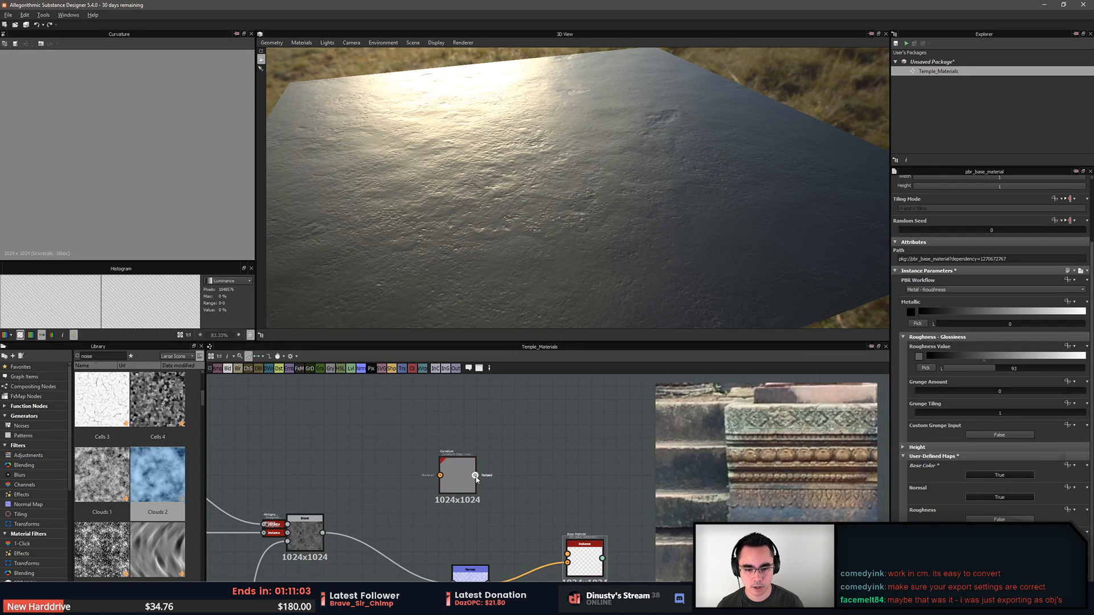
Try connecting the Curvature output directly to the base material's Base Color input, and undo the connection
drag(566, 551, 571, 552)
click(587, 510)
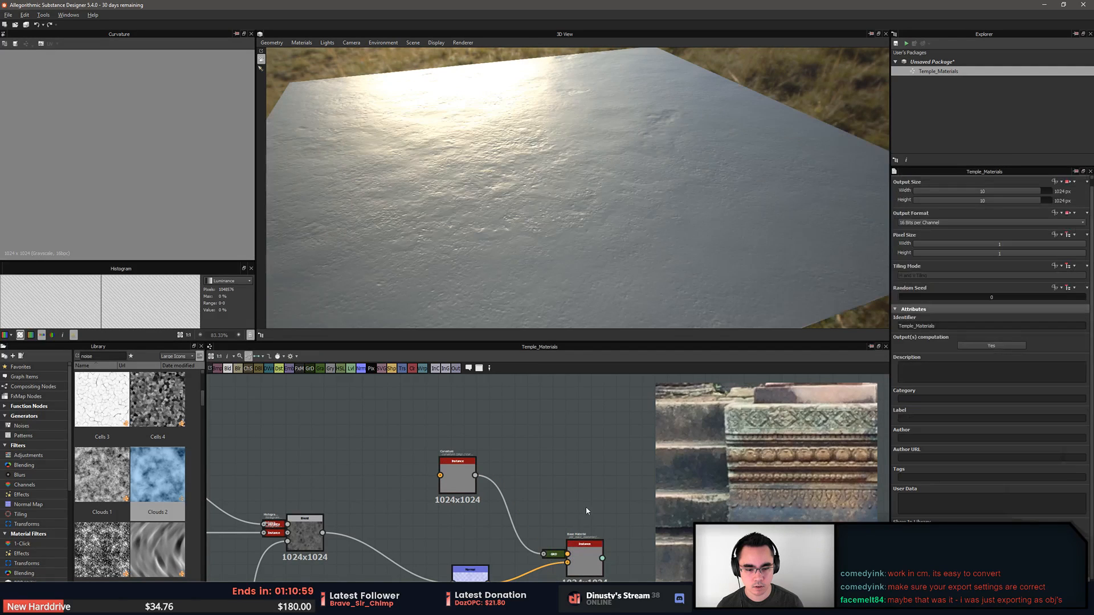
middle_drag(591, 518, 600, 501)
scroll(600, 500, up, 1)
key(ctrl+z)
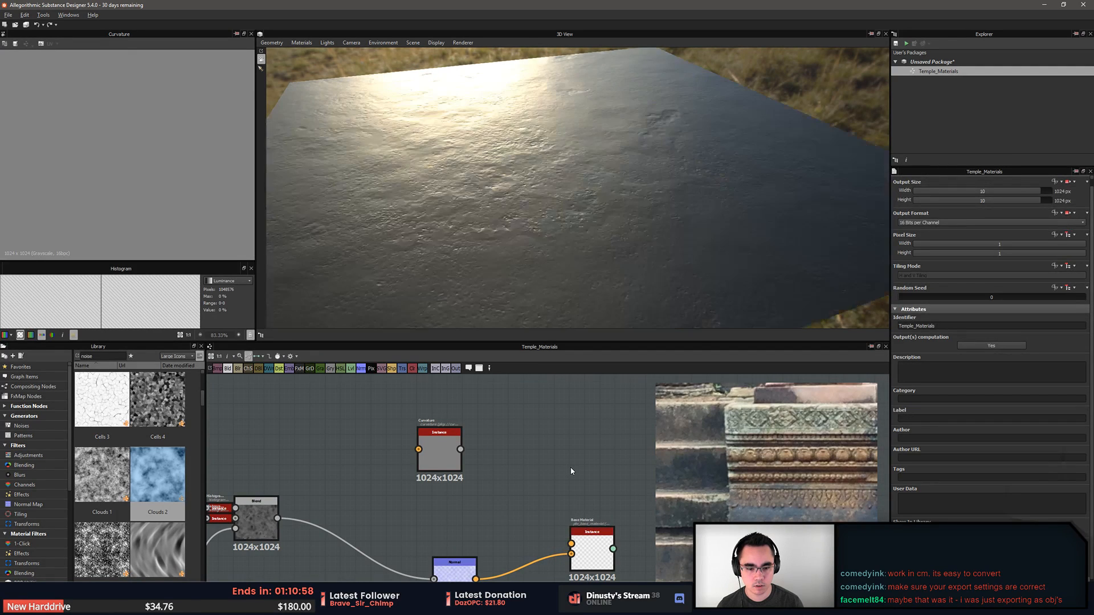
Switch the base material's Base Color map input off and on again, and retry the direct Curvature connection
click(596, 557)
scroll(966, 454, down, 1)
scroll(965, 454, down, 2)
click(1007, 474)
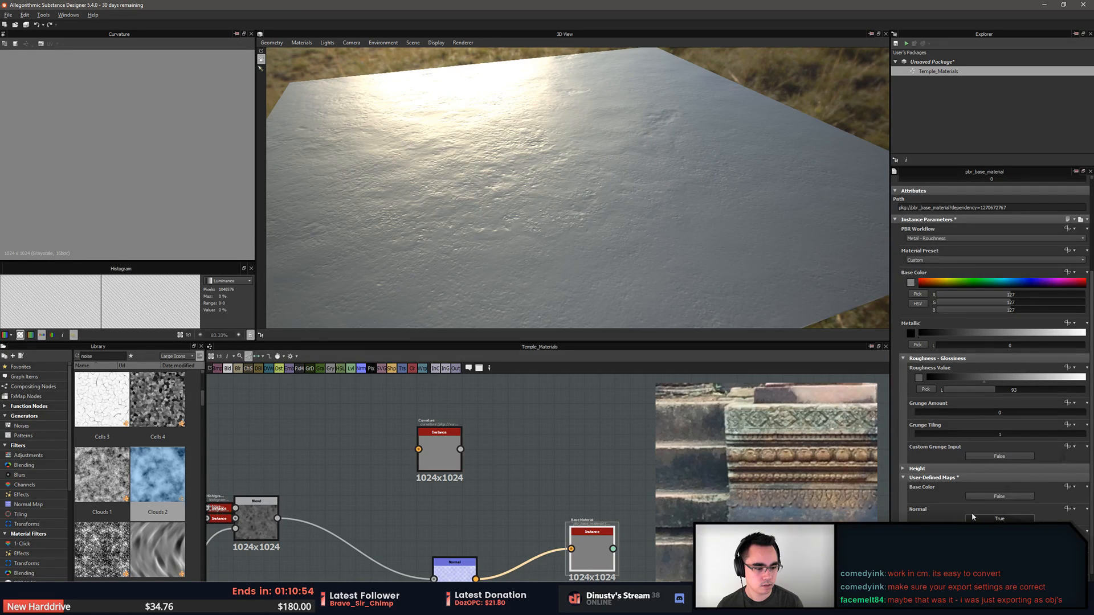
click(987, 497)
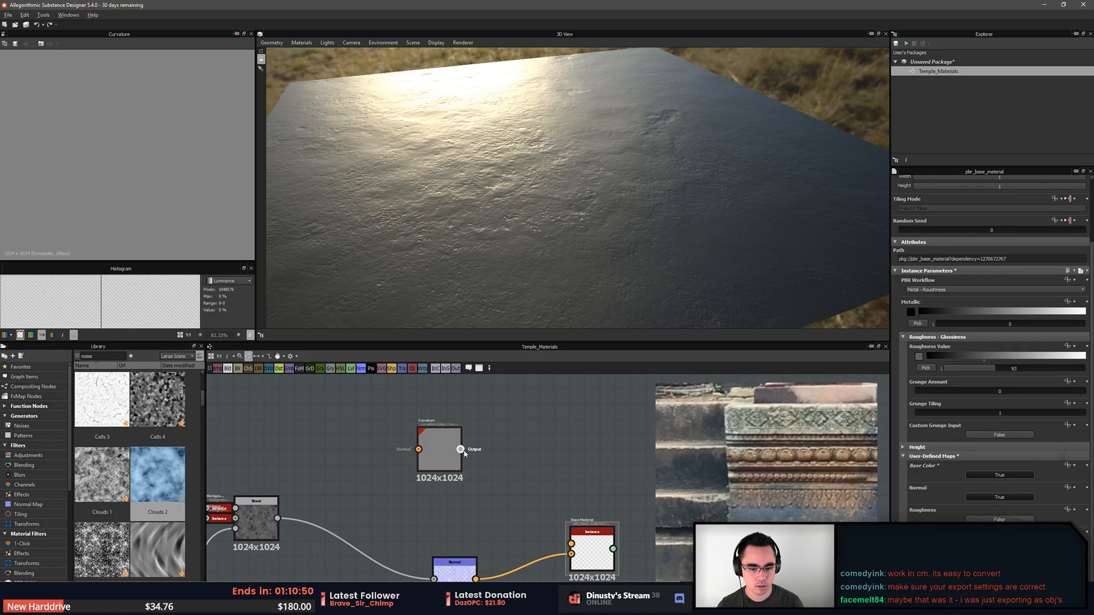
drag(576, 551, 573, 552)
Try adding a Gradient (Dynamic) node beside the Curvature node, and undo the addition
drag(450, 450, 436, 452)
key(space)
text(grad)
key(Return)
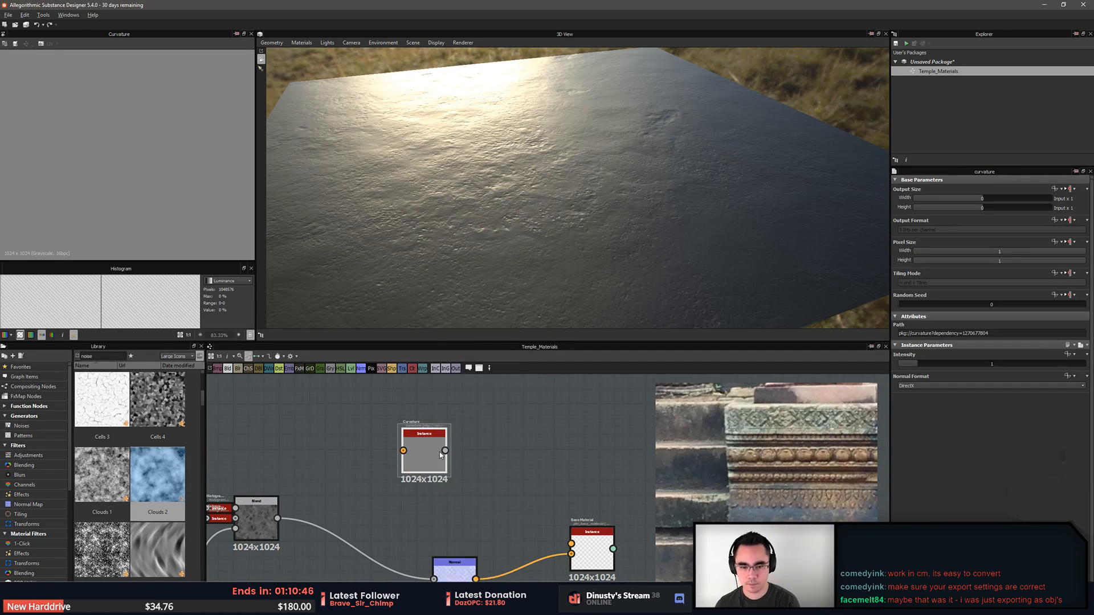
key(ctrl+z)
Add a Gradient Map node beside the Curvature node and connect the Curvature output to its input
key(space)
text(gr)
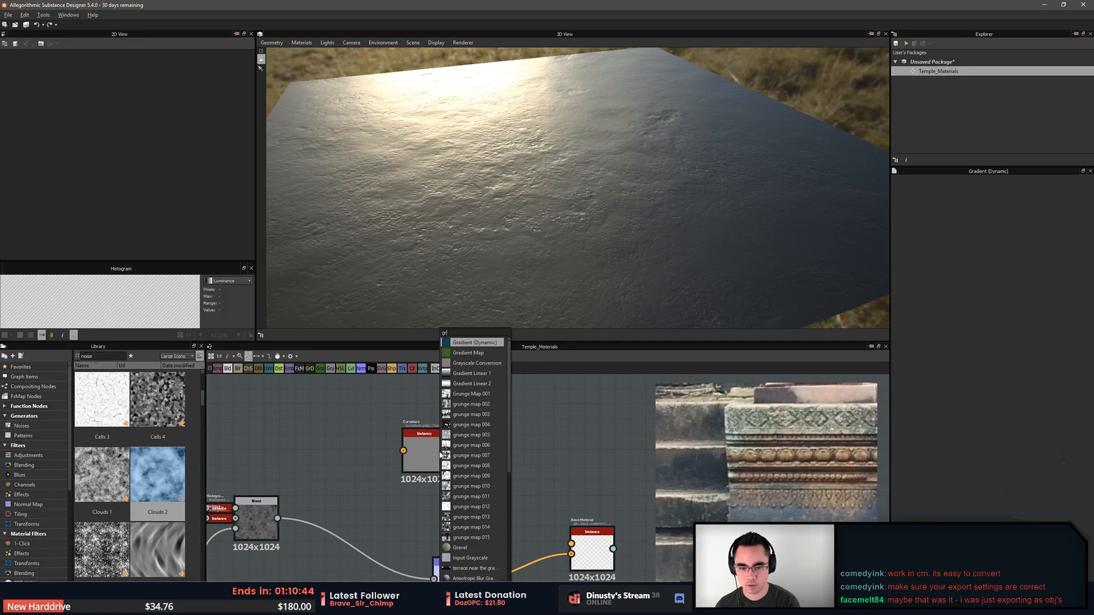
key(Down)
key(Return)
drag(432, 450, 481, 481)
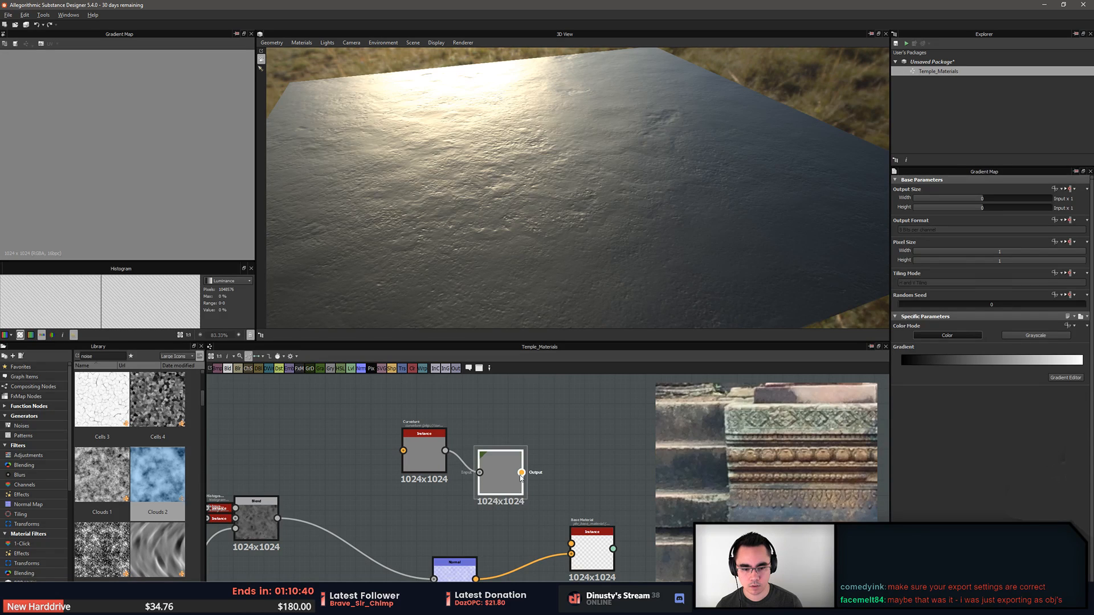
Connect the Gradient Map output to the base material's Base Color input and dock the Gradient Map there
drag(570, 545, 571, 545)
click(500, 483)
key(d)
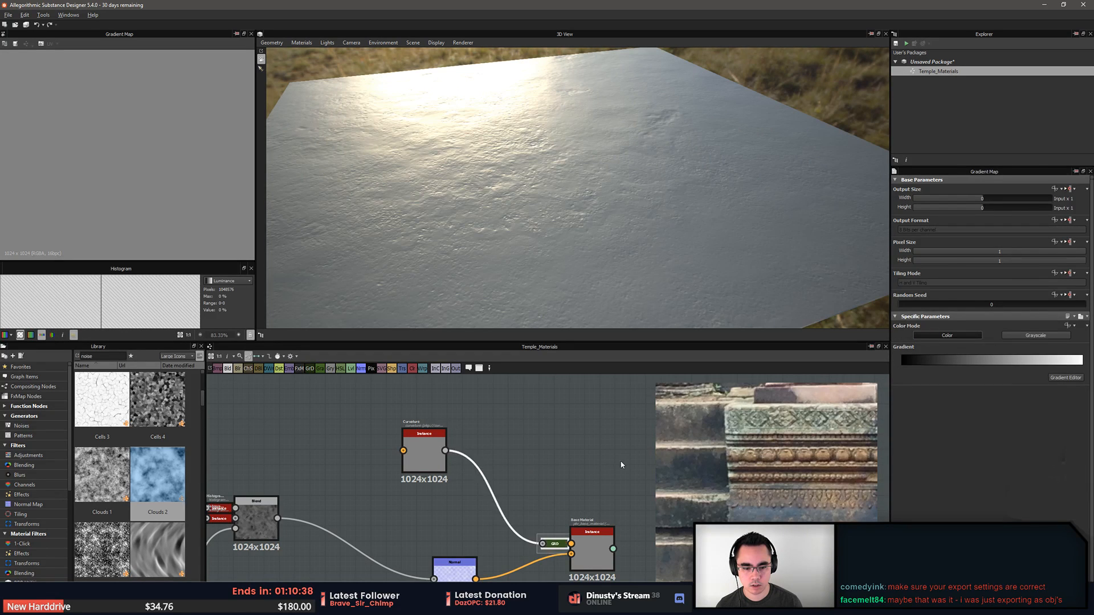
click(559, 547)
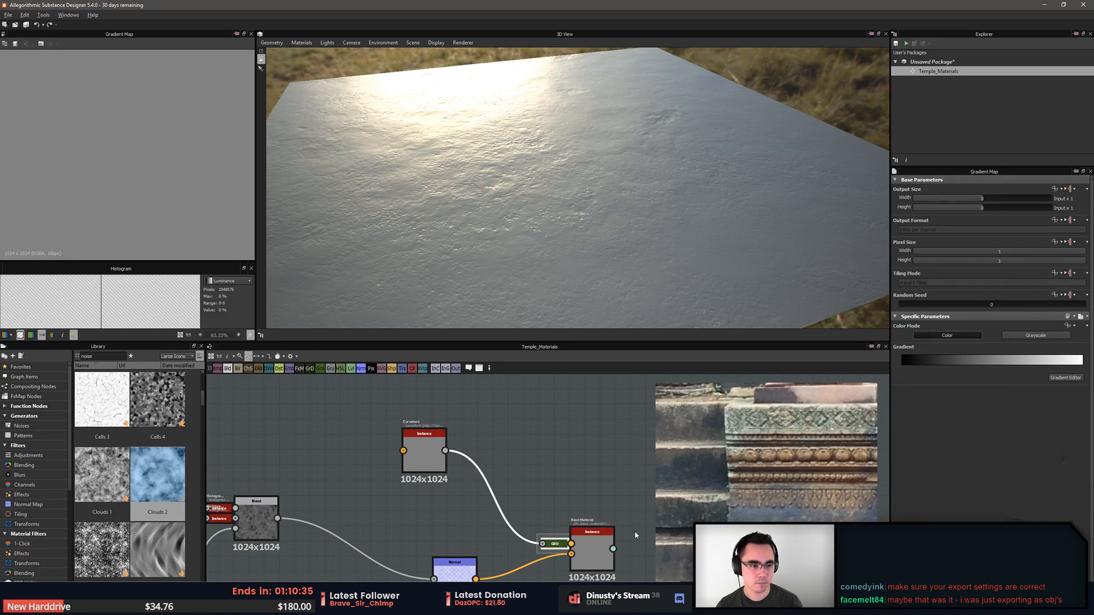
click(586, 558)
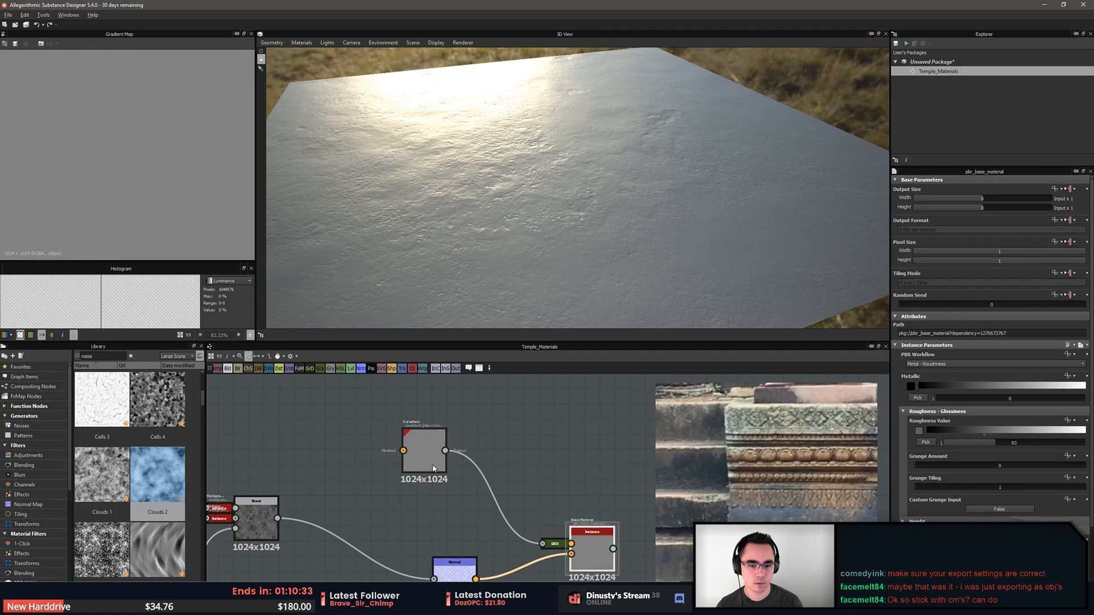
Connect the Normal node's output to the Curvature node's input and move the Normal node closer to the final Blend
double_click(424, 452)
middle_drag(366, 472, 492, 421)
drag(563, 480, 529, 400)
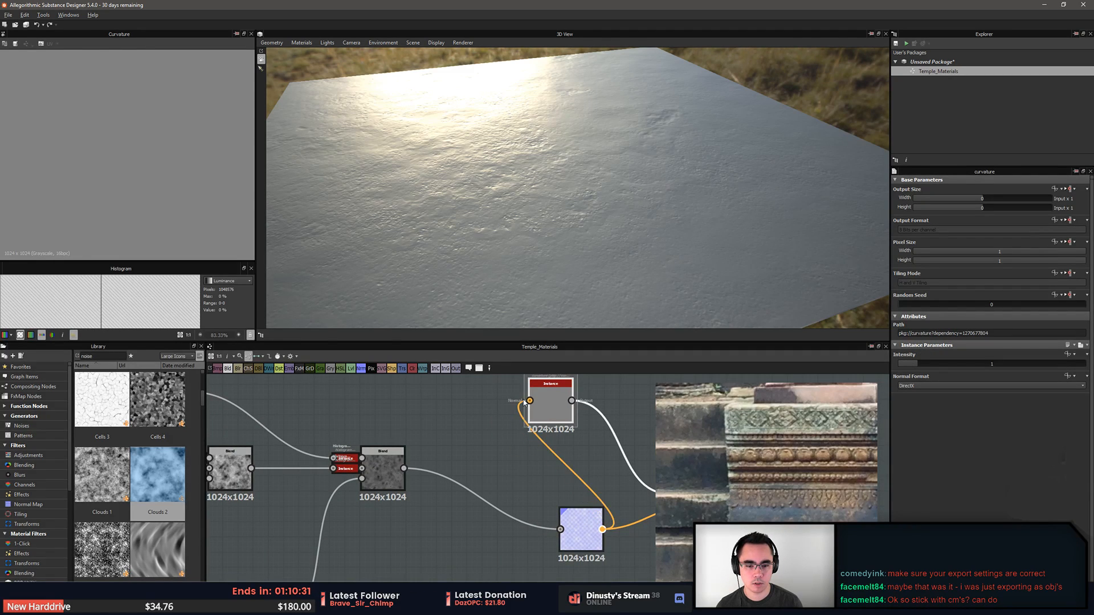
drag(581, 519, 521, 504)
drag(573, 315, 574, 268)
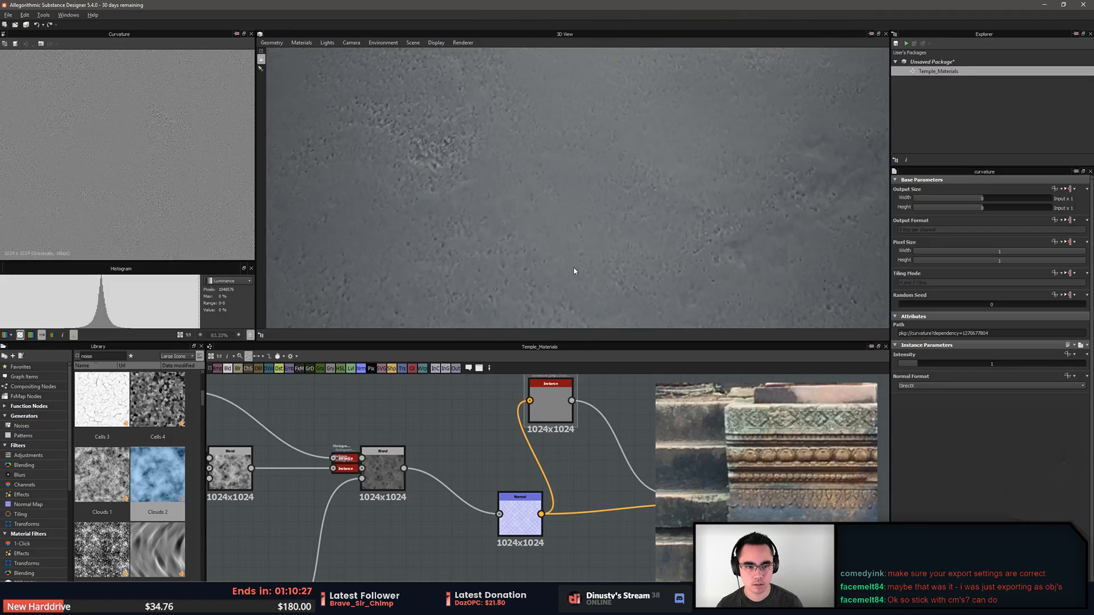
Preview the Curvature node, set its intensity to 1.26, and check the effect on the plane
double_click(561, 414)
scroll(135, 151, up, 1)
scroll(136, 154, up, 4)
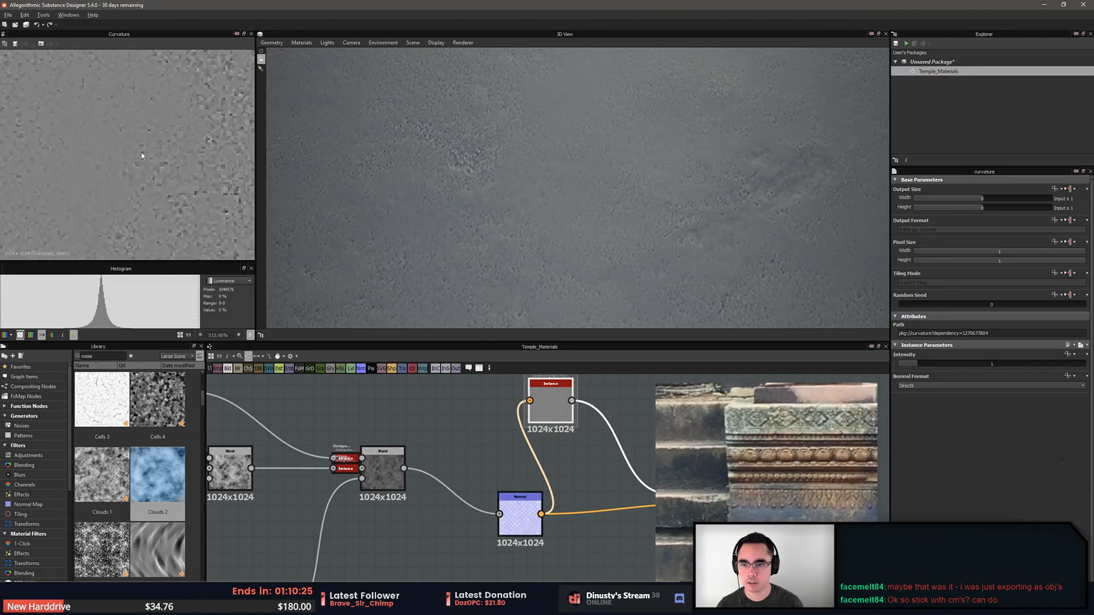
mouse_move(919, 364)
mouse_down()
mouse_move(941, 364)
mouse_move(921, 364)
mouse_up()
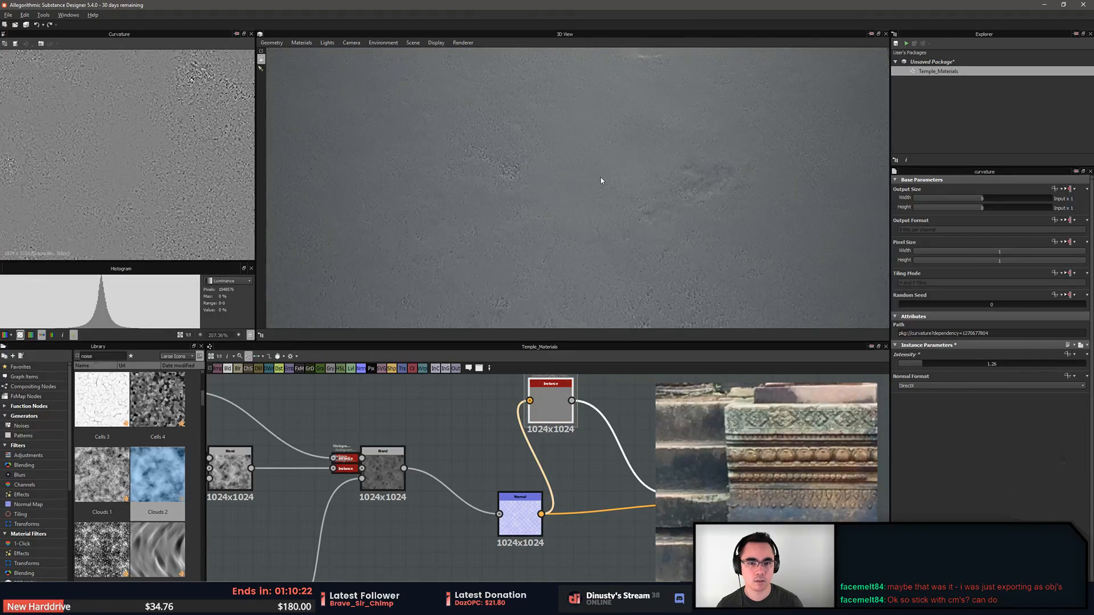
alt+drag(601, 178, 619, 212)
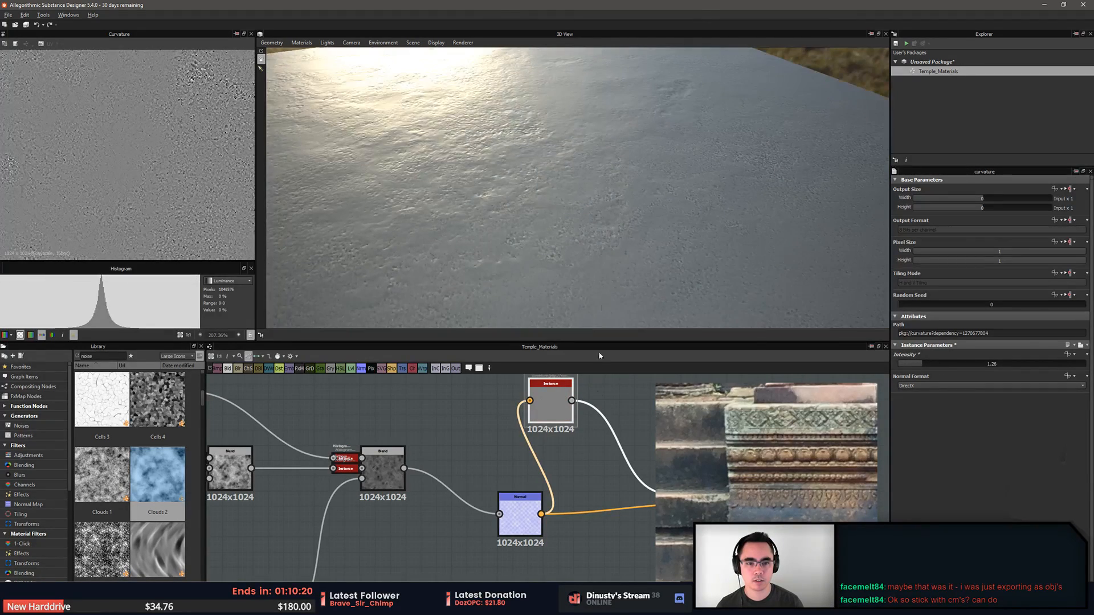
Tidy the graph by aligning the Normal and base material nodes in a row with the final Blend
scroll(540, 457, down, 5)
scroll(532, 467, up, 2)
click(511, 497)
drag(511, 500, 494, 473)
middle_drag(618, 491, 559, 497)
drag(580, 498, 577, 474)
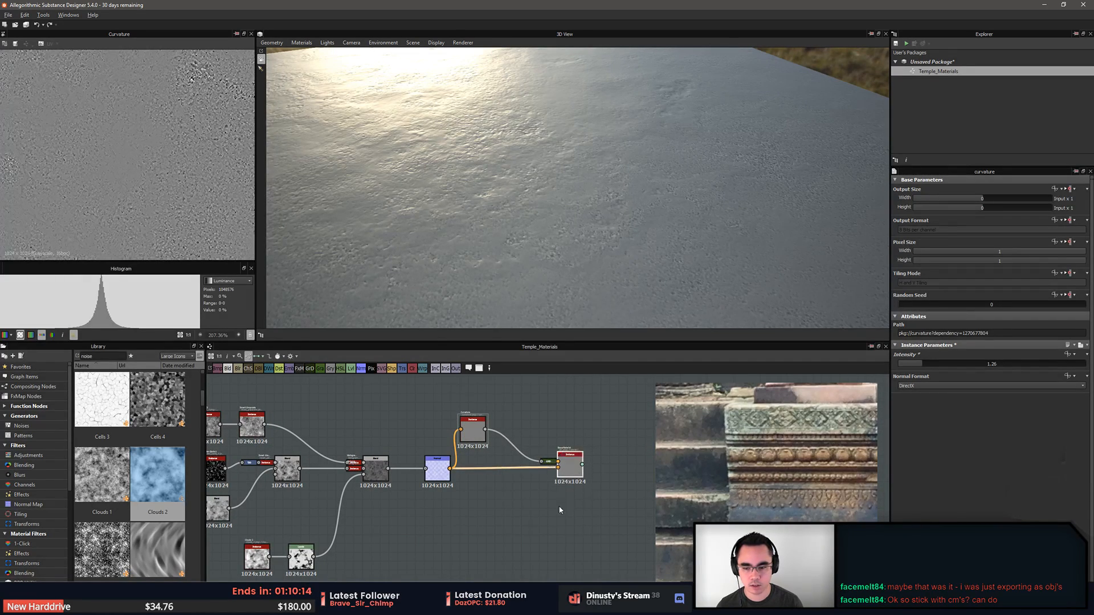
Browse the library's noises from the Crystal entries down to the Dirt entries
scroll(148, 506, down, 2)
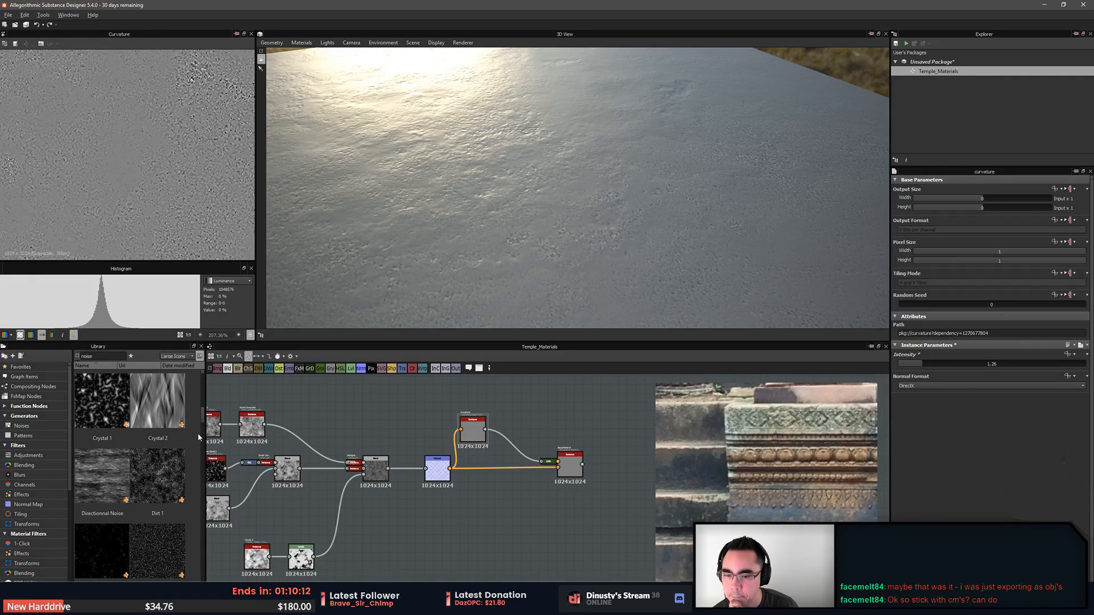
drag(201, 421, 201, 425)
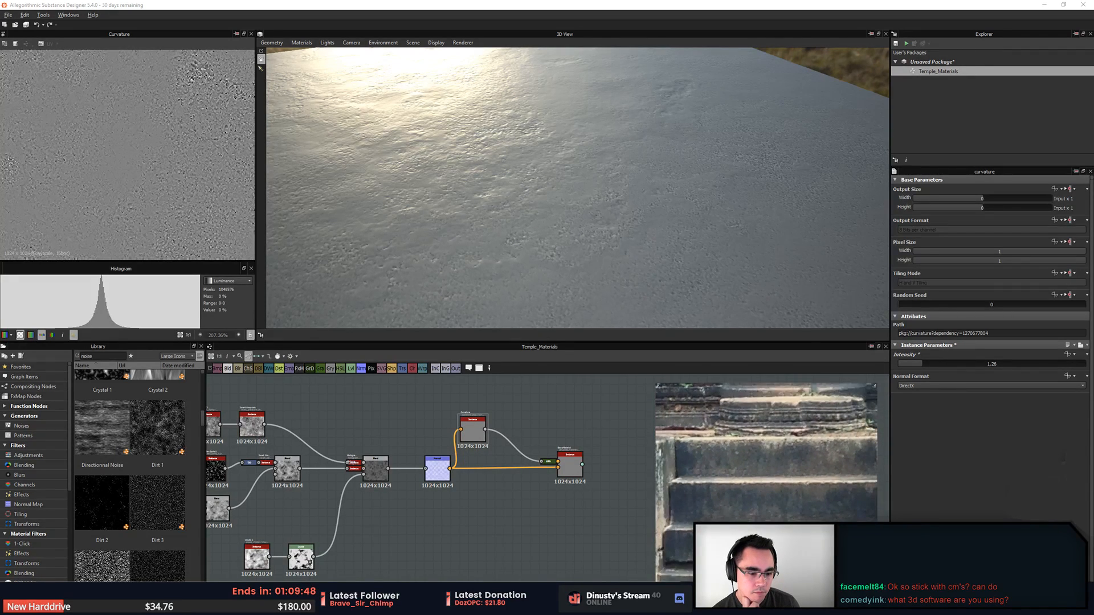
Browse the Cambodia reference folder and add the local image IMG_1455.jpg, the carved stone pillar, as a floating reference
right_click(1038, 604)
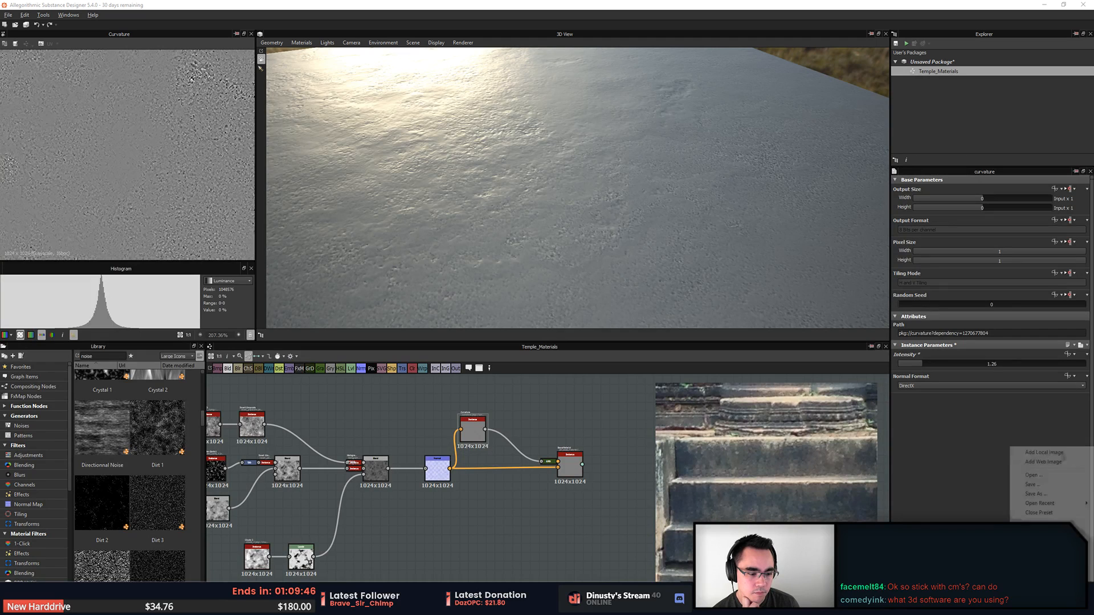
click(1057, 455)
click(673, 311)
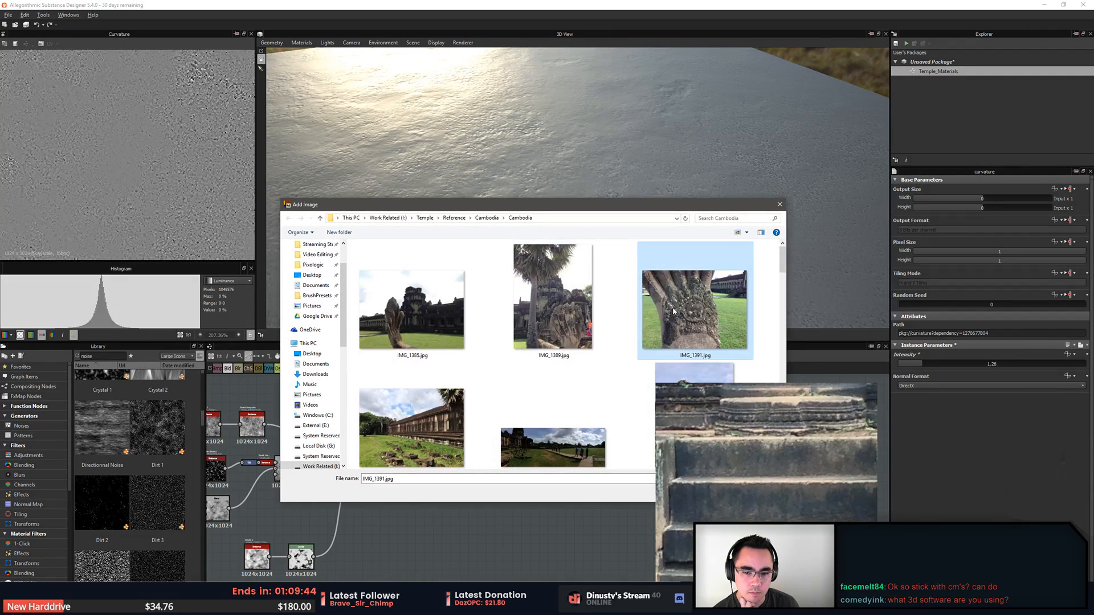
scroll(673, 311, down, 5)
click(570, 386)
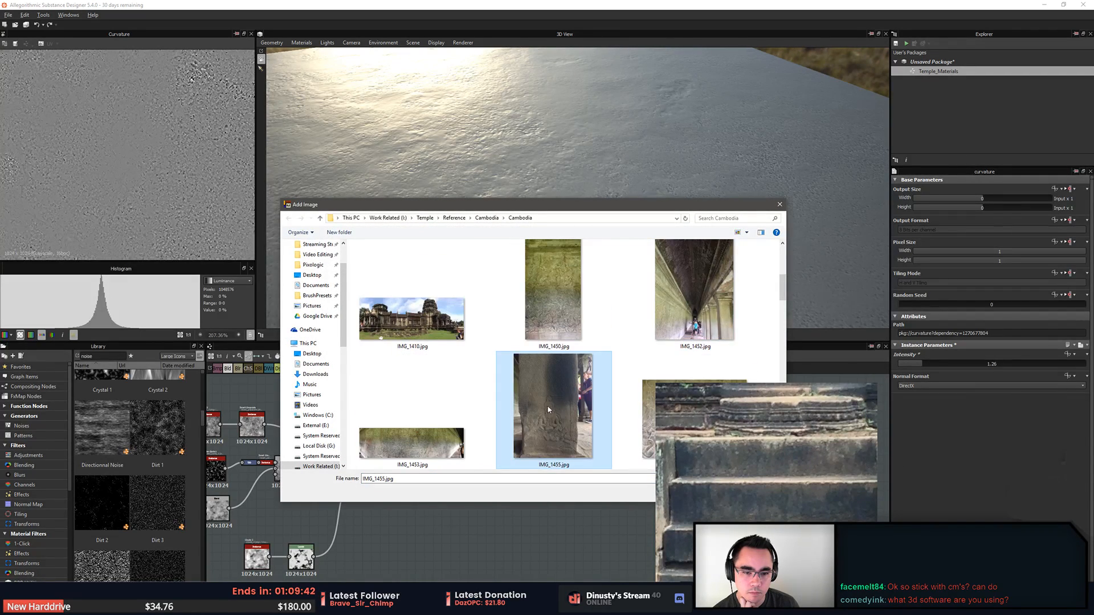
click(668, 332)
scroll(626, 362, down, 2)
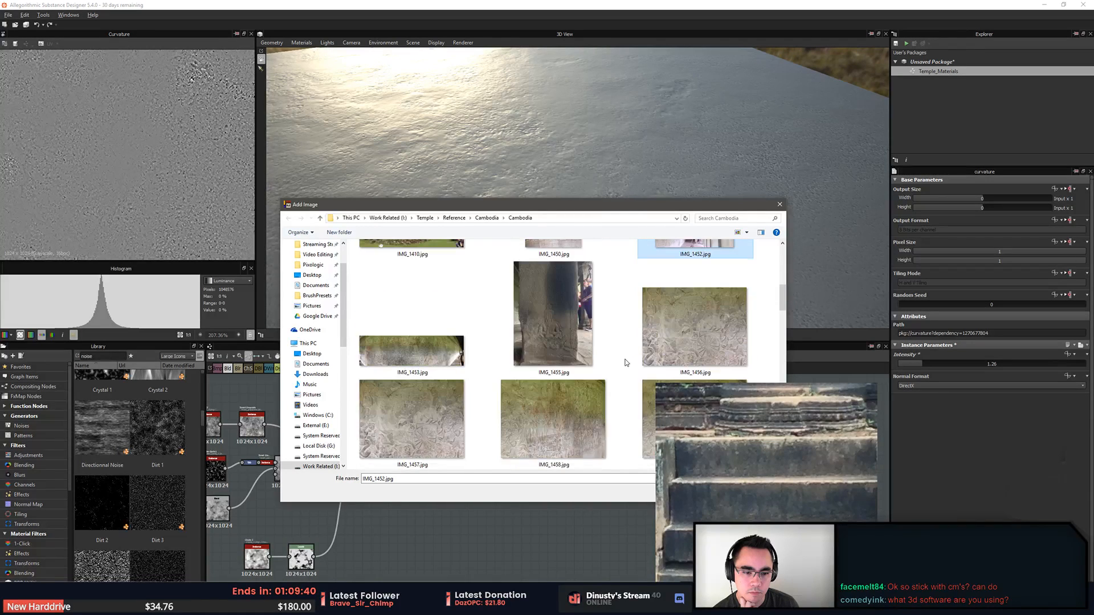
double_click(558, 318)
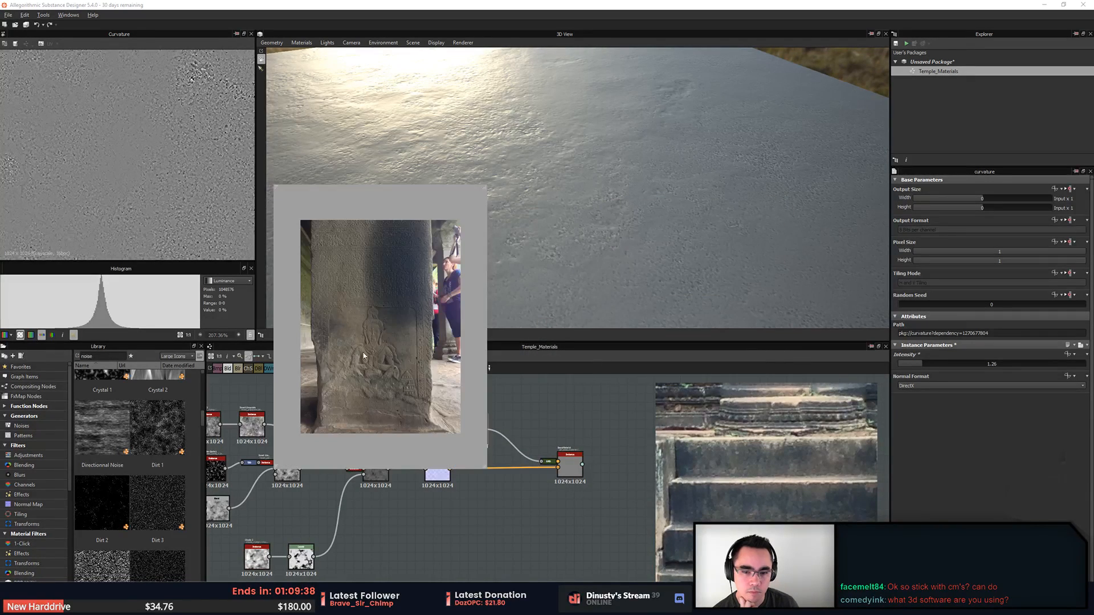
Zoom into the pillar reference to examine the chipped, weathered stone beside the carving, and shift its window slightly
scroll(354, 357, up, 5)
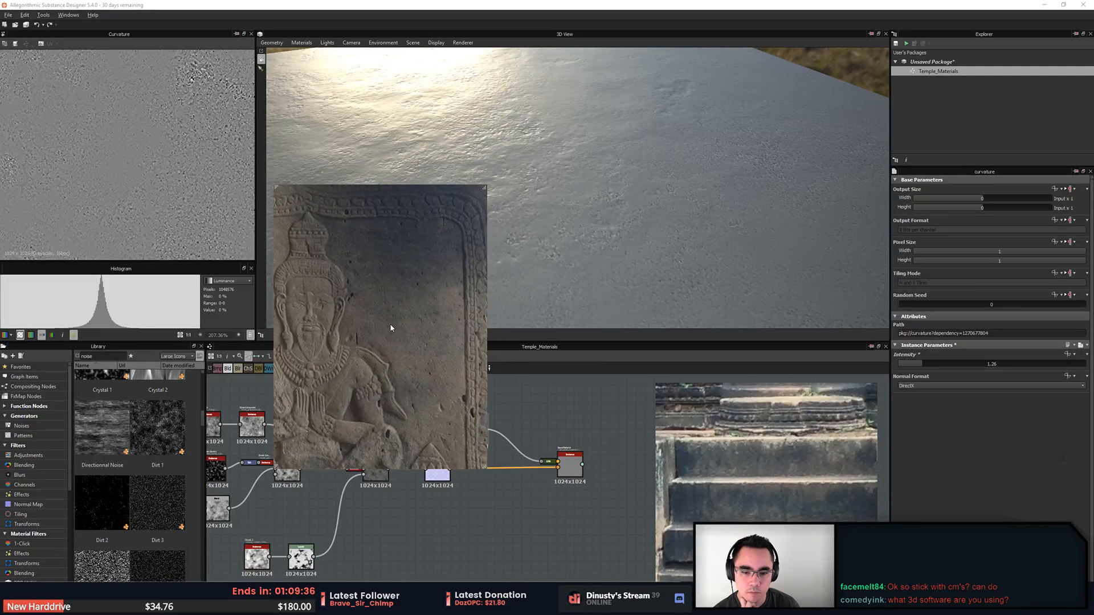
scroll(342, 371, up, 6)
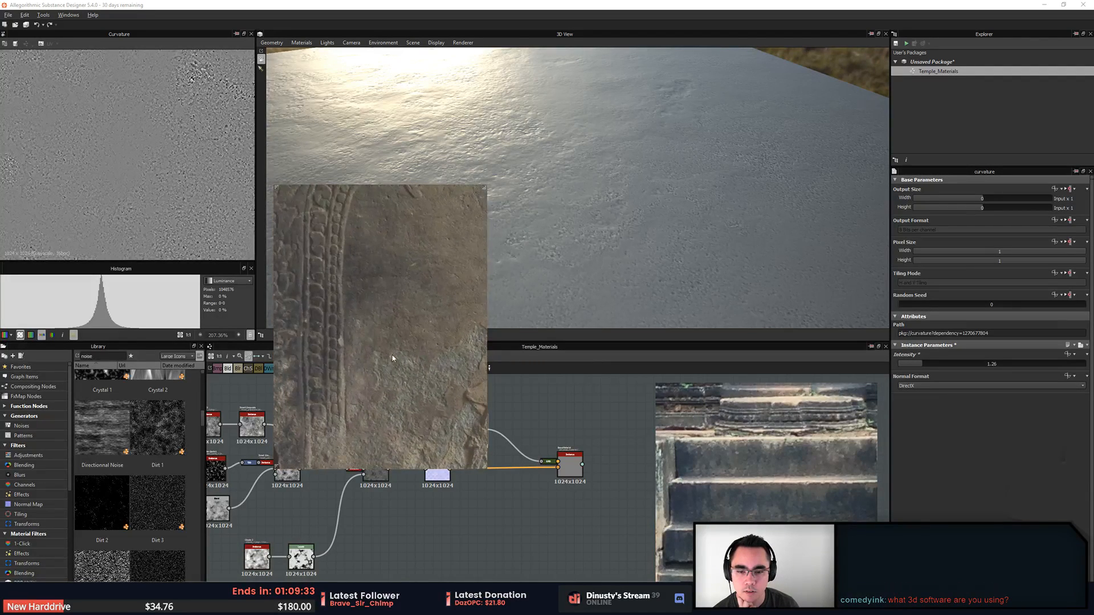
scroll(376, 341, up, 3)
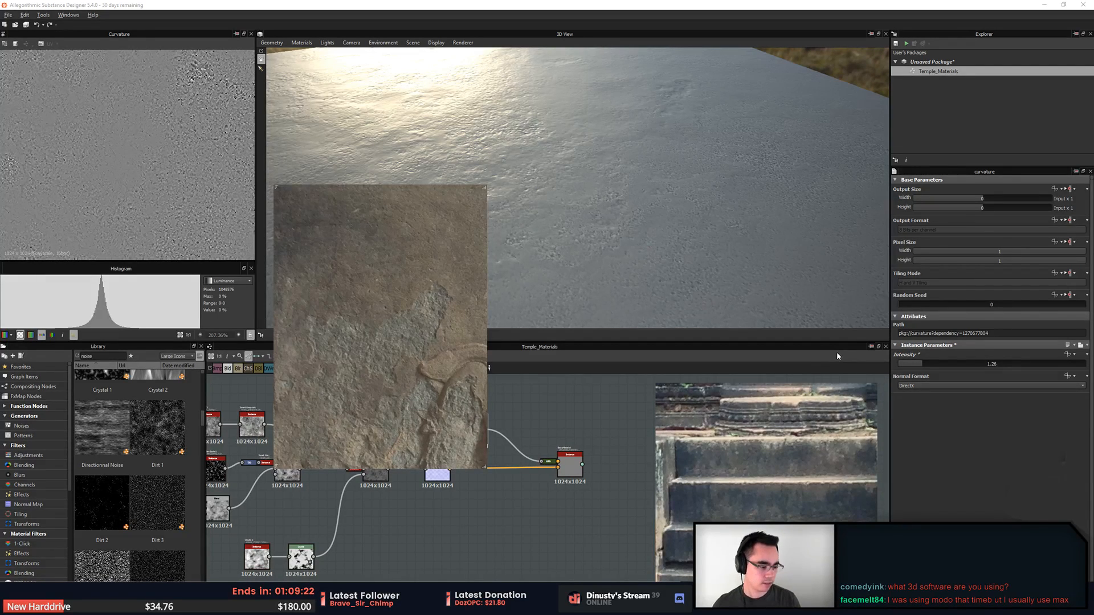
right_drag(432, 355, 427, 345)
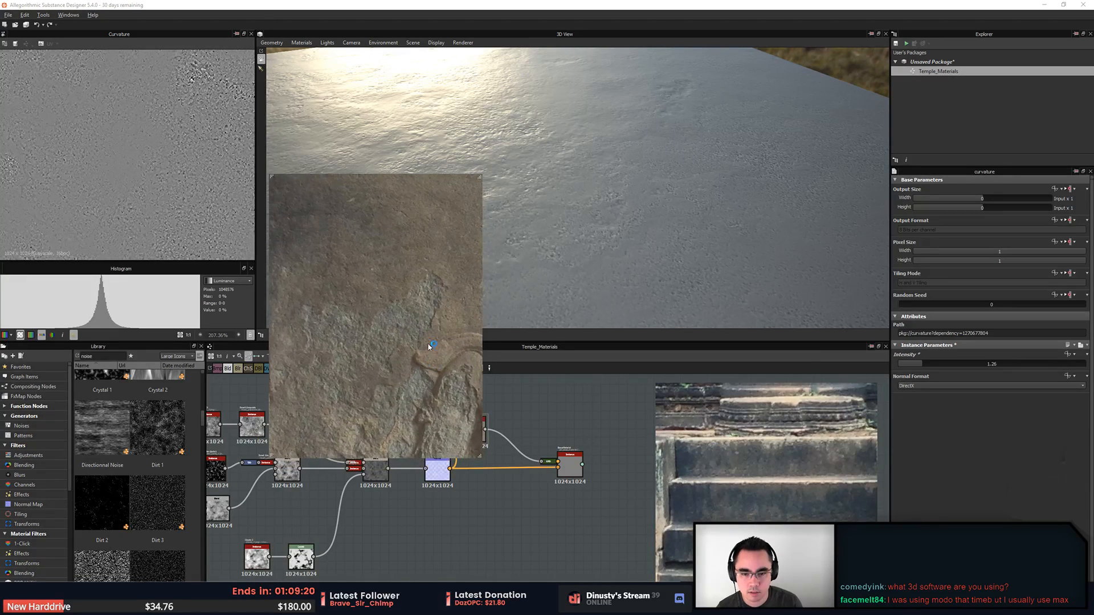
middle_drag(427, 345, 412, 308)
scroll(415, 312, down, 2)
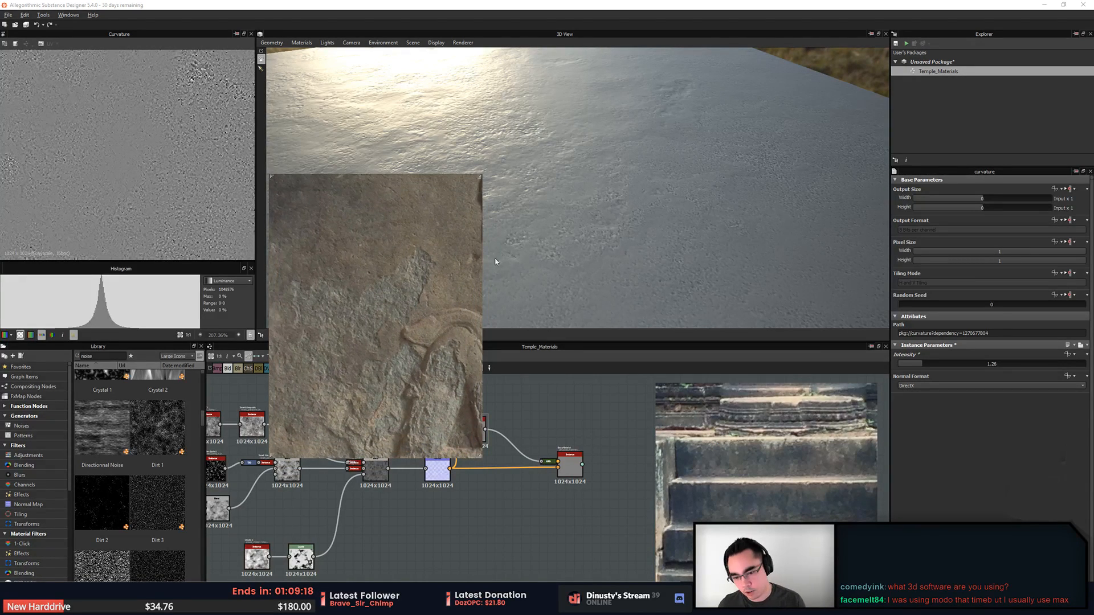
Spread out the graph by moving the Curvature node and the base material node further from the Normal node
mouse_move(496, 526)
middle_down()
mouse_move(535, 538)
mouse_move(477, 523)
middle_up()
scroll(528, 535, down, 2)
drag(499, 483, 511, 480)
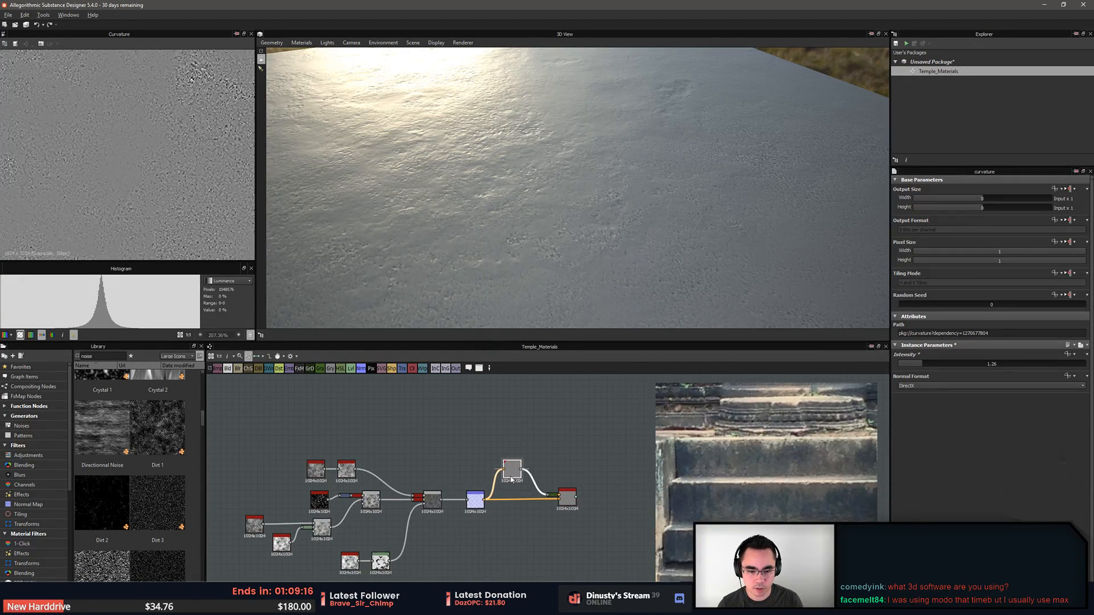
drag(573, 503, 603, 500)
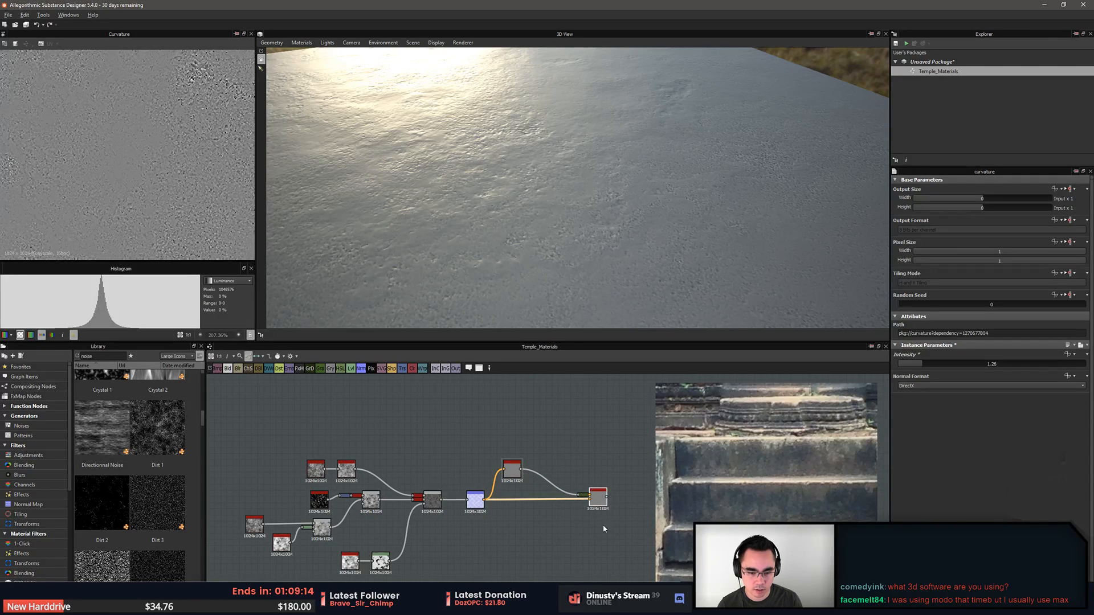
scroll(529, 535, up, 2)
scroll(530, 535, down, 1)
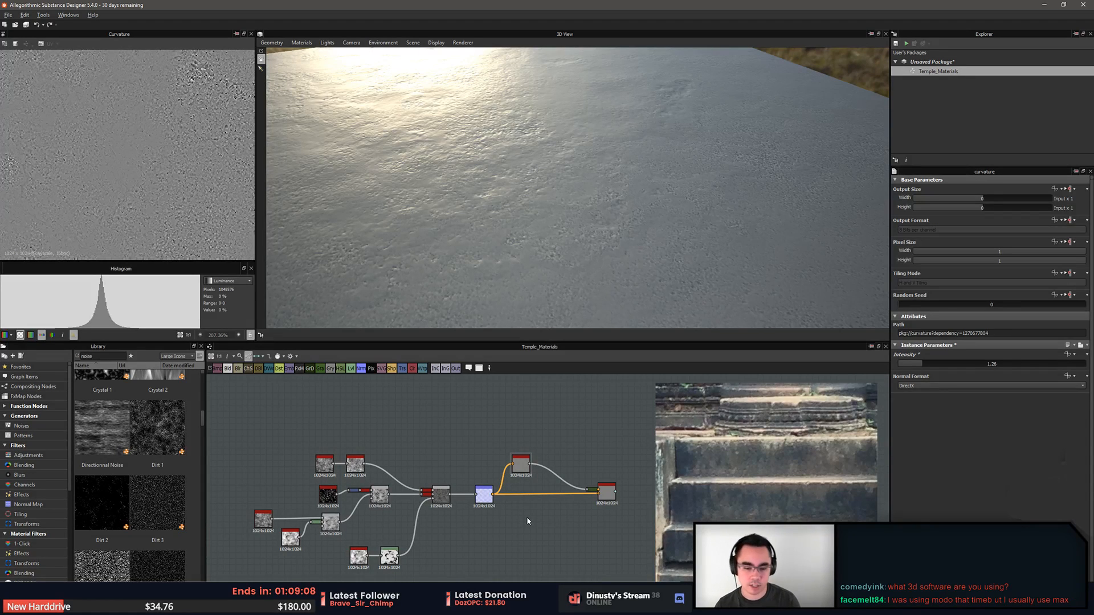
Glance at the pillar reference and add a Clouds 2 noise node in the free space below the Normal node
key(alt+Tab)
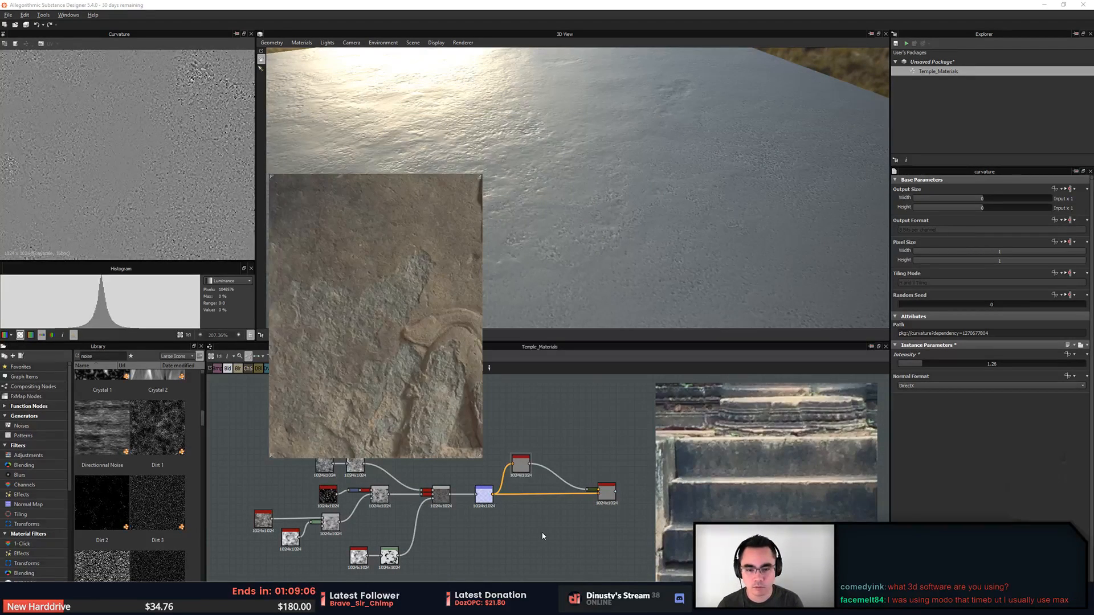
key(alt+Tab)
scroll(522, 519, up, 3)
key(space)
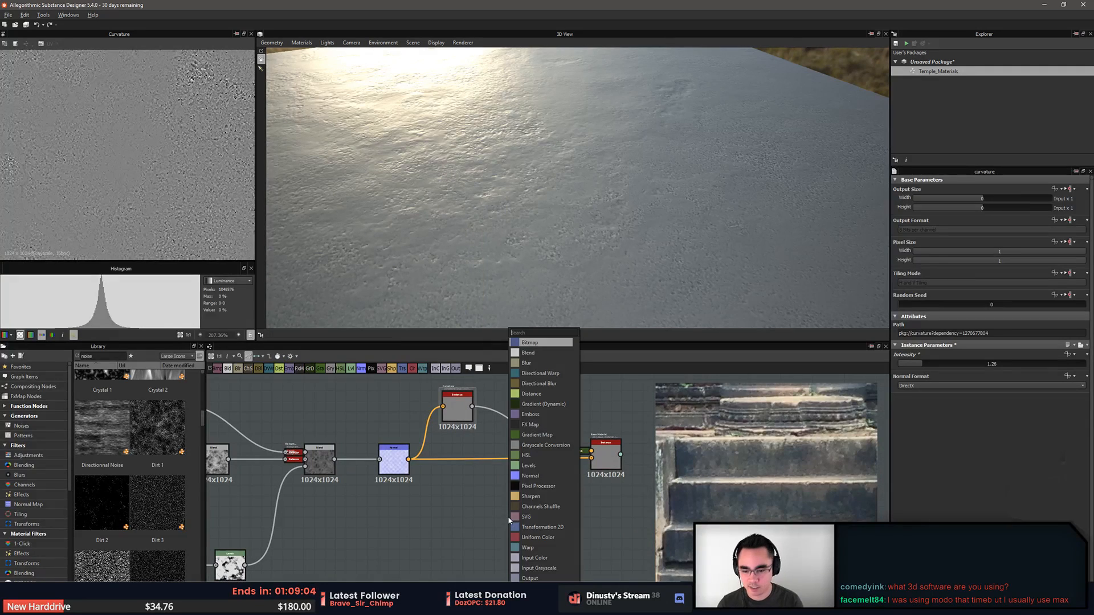
text(cloud)
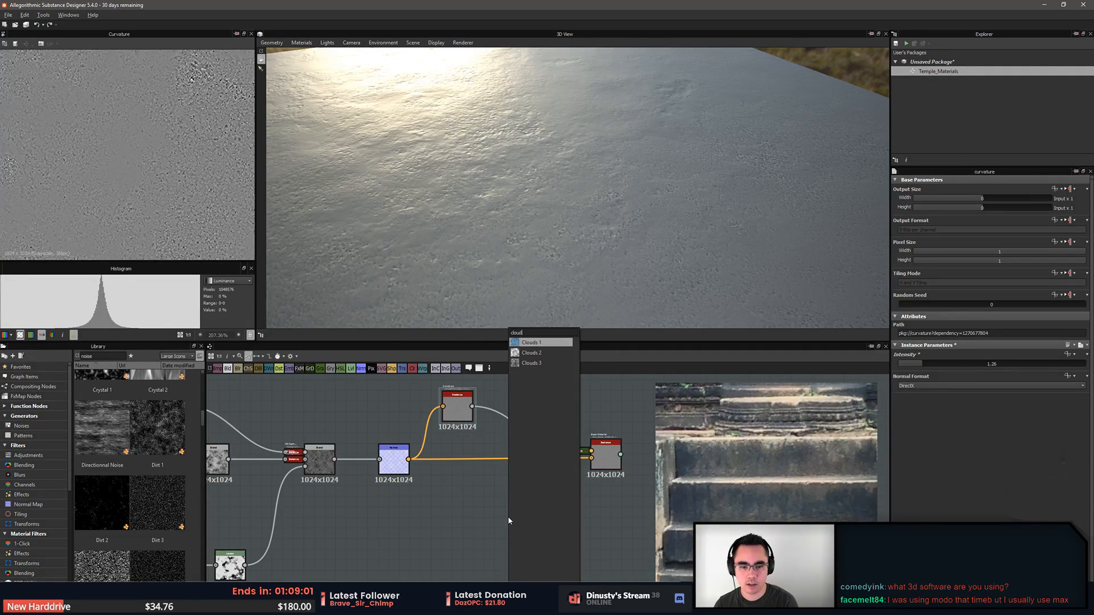
key(Down)
key(Return)
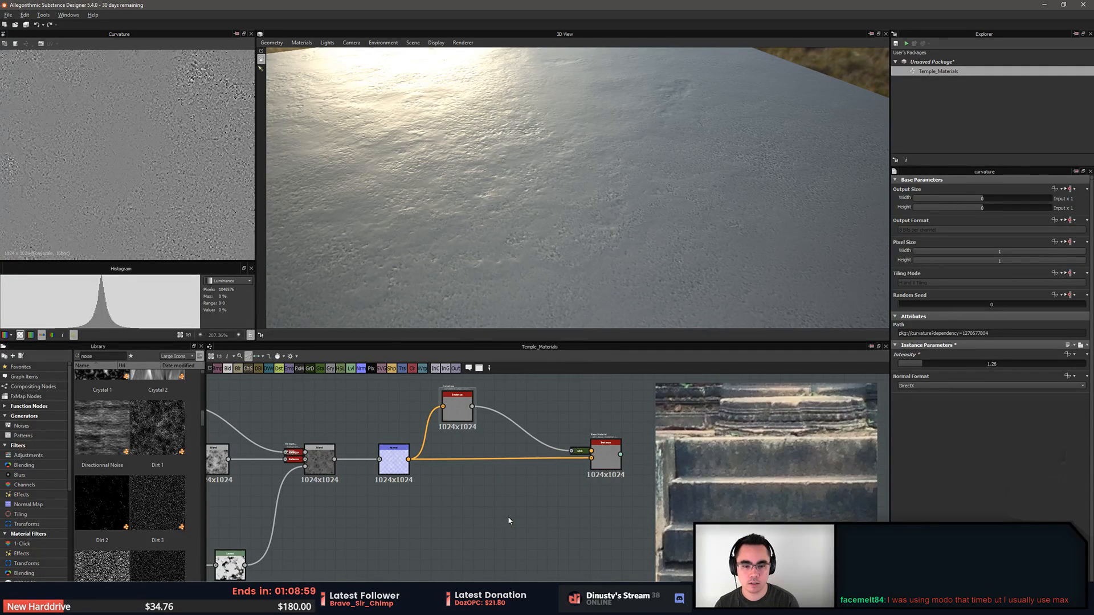
drag(509, 520, 429, 535)
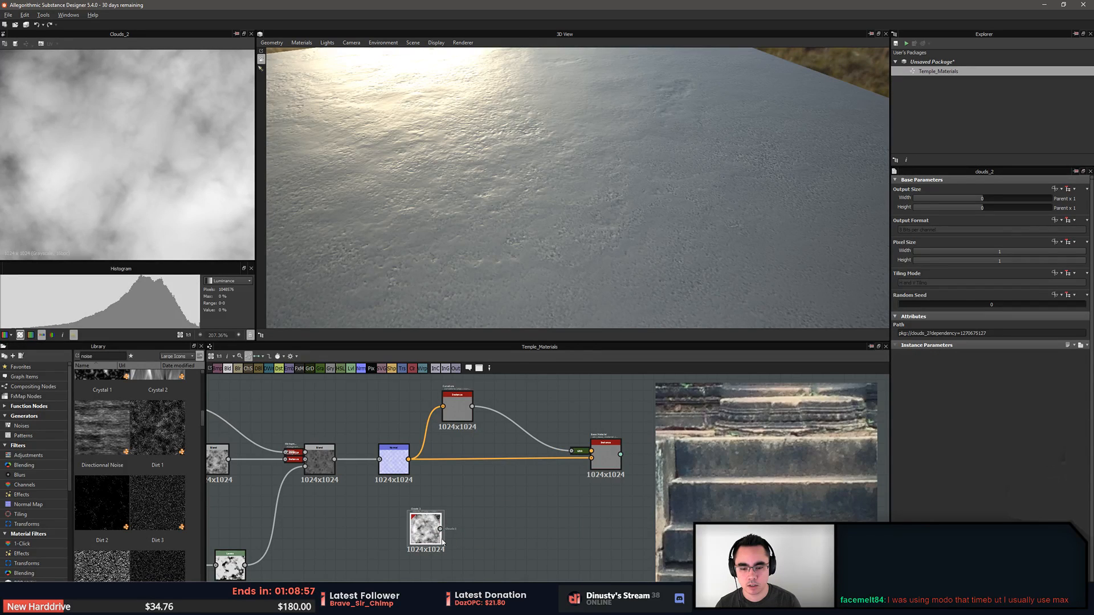
Add a BnW Spots 3 noise node and place it beside the Clouds 2 node
key(space)
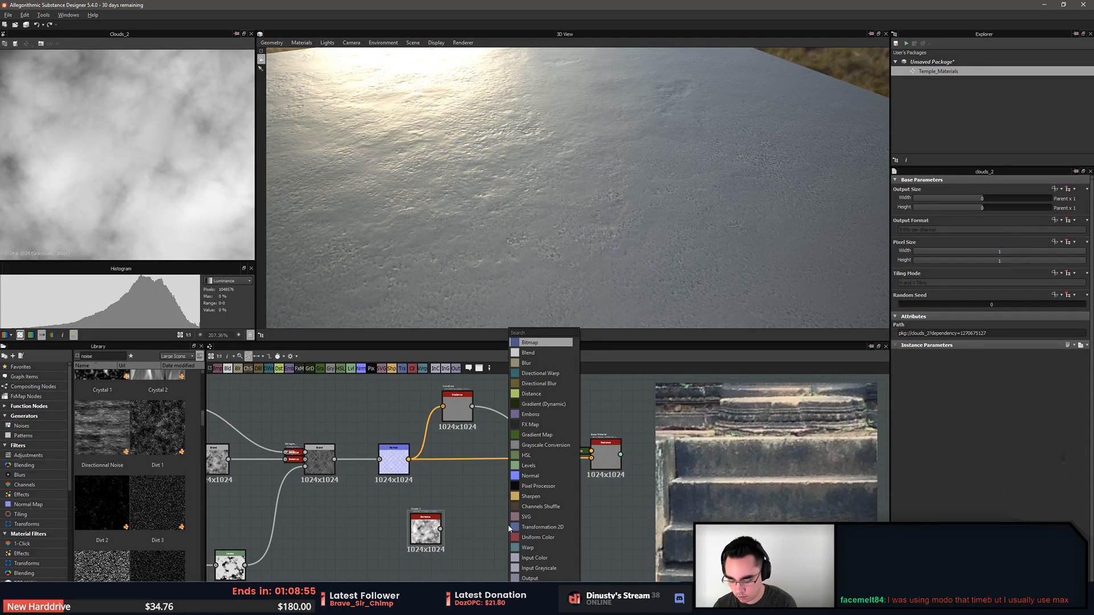
text(noise)
click(530, 404)
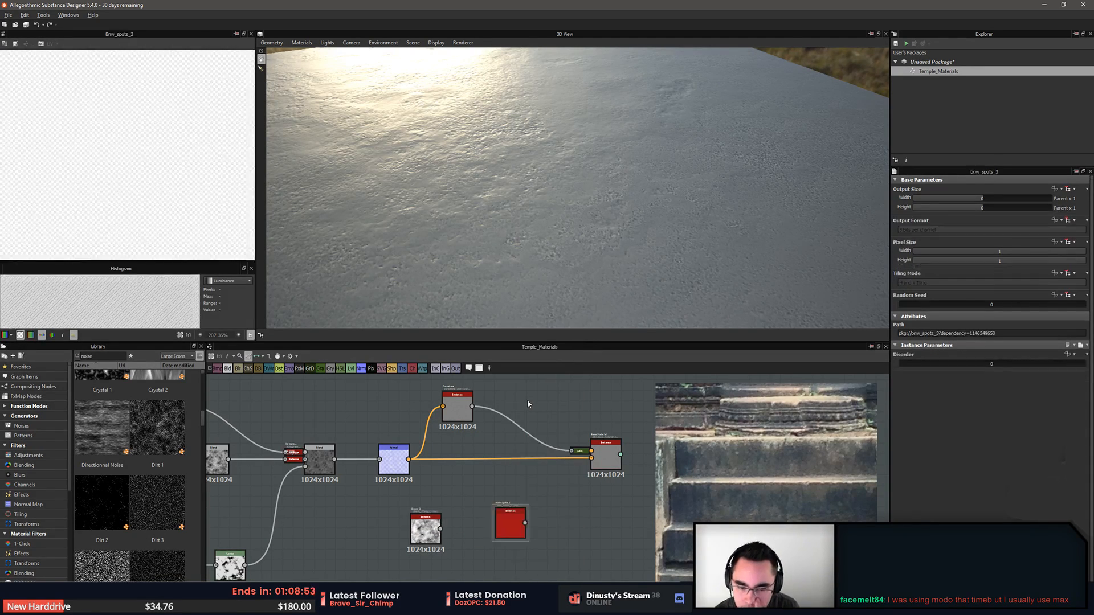
drag(505, 530, 495, 547)
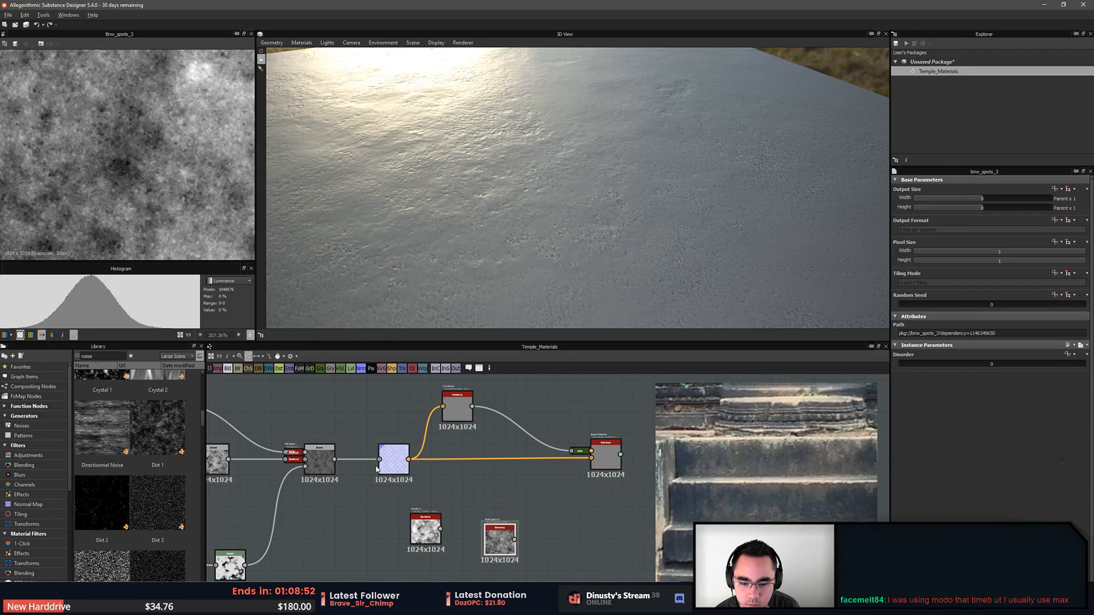
Move the Normal node towards the base material, dock the Curvature node there, and shift both new noise nodes away from it
drag(393, 462, 495, 462)
drag(464, 414, 545, 420)
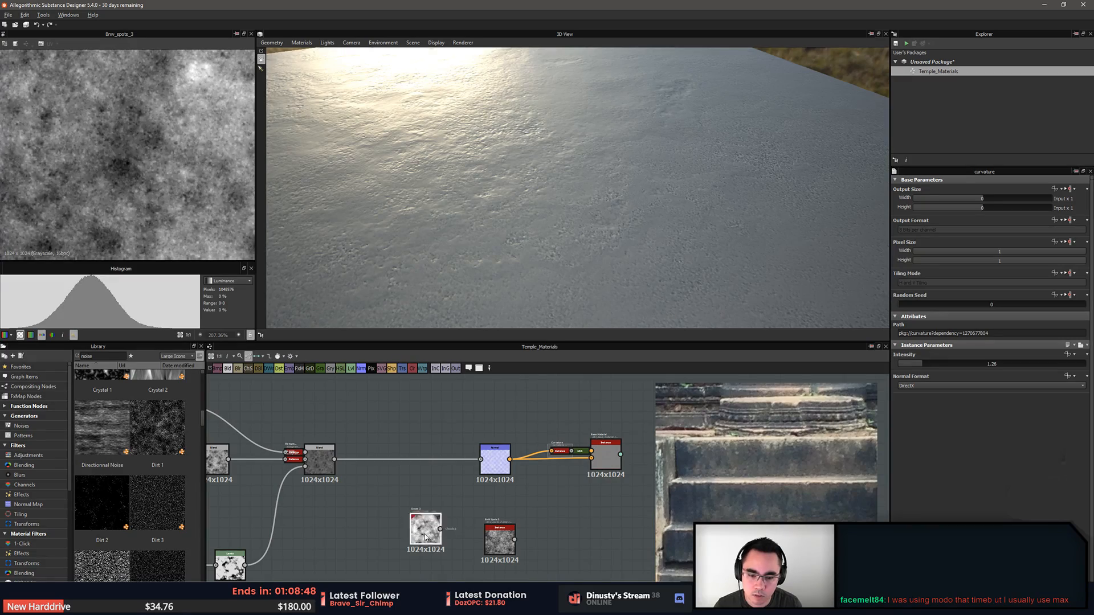
drag(425, 536, 361, 541)
drag(500, 538, 436, 527)
Connect BnW Spots 3 to the Normal node's input and inspect the resulting surface on the plane from above
drag(469, 491, 481, 459)
click(497, 494)
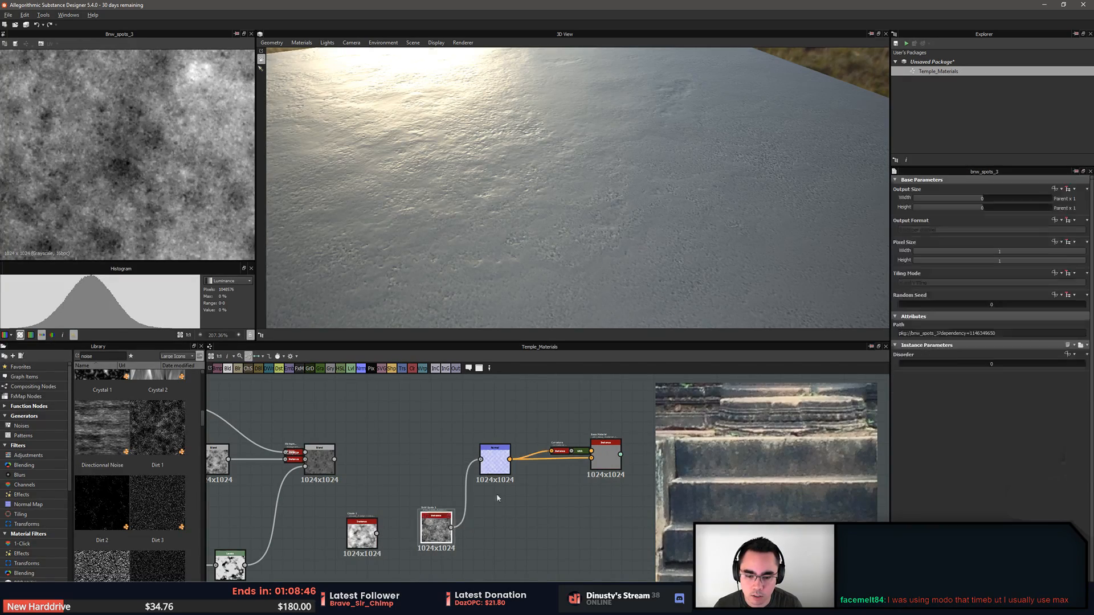
scroll(544, 196, down, 3)
drag(544, 196, 564, 260)
scroll(556, 213, up, 2)
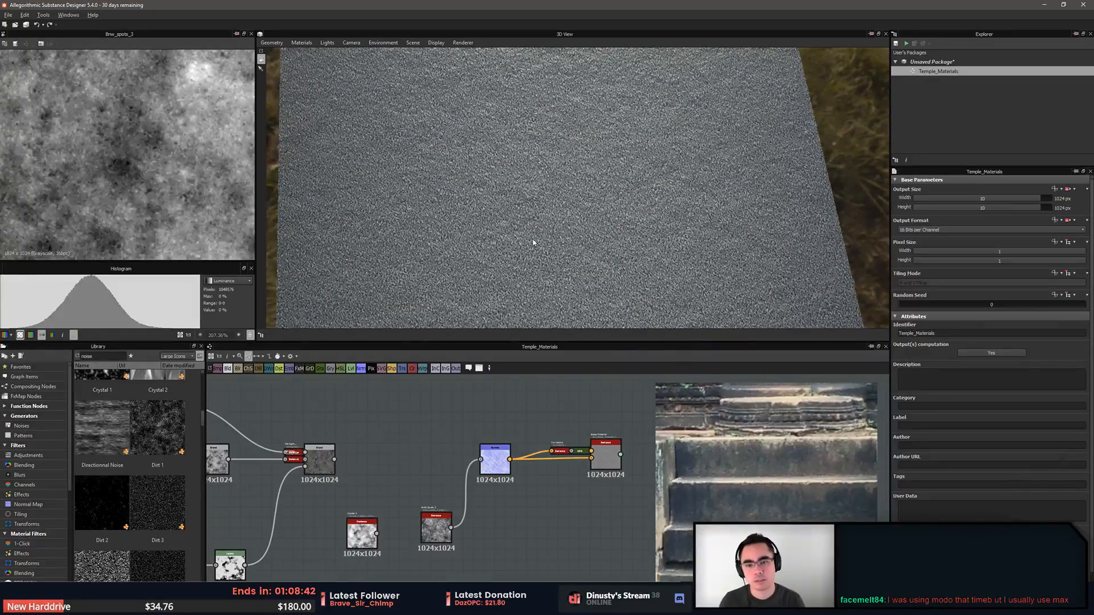
Replace the stair reference image with the carved pillar photo, positioning it over the graph and resizing its window
key(alt+Tab)
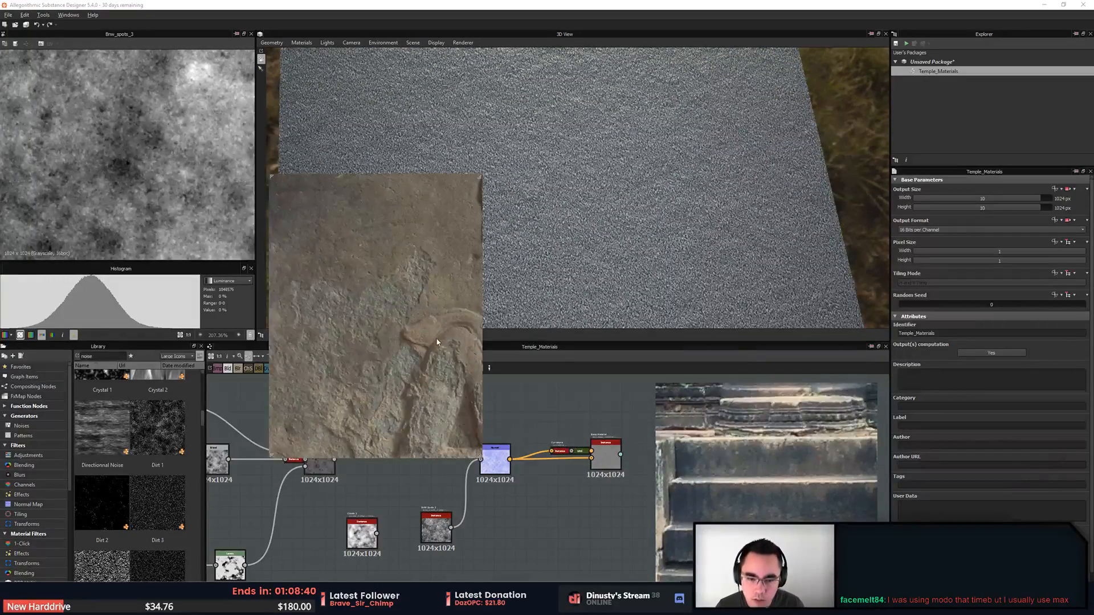
right_click(795, 464)
click(811, 459)
drag(398, 367, 765, 482)
right_click(765, 482)
click(817, 434)
drag(707, 416, 739, 433)
drag(671, 307, 684, 372)
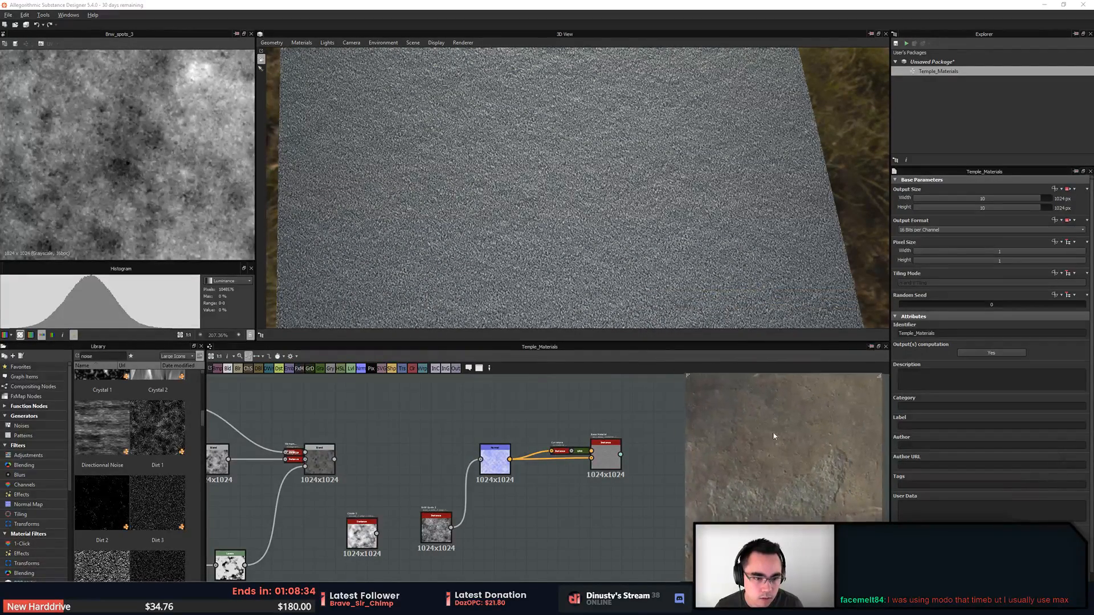
Move the pillar reference over the 3D View, enlarge its window, and frame the chipped stone next to the carving
drag(743, 567, 748, 247)
drag(694, 273, 654, 323)
scroll(756, 287, up, 5)
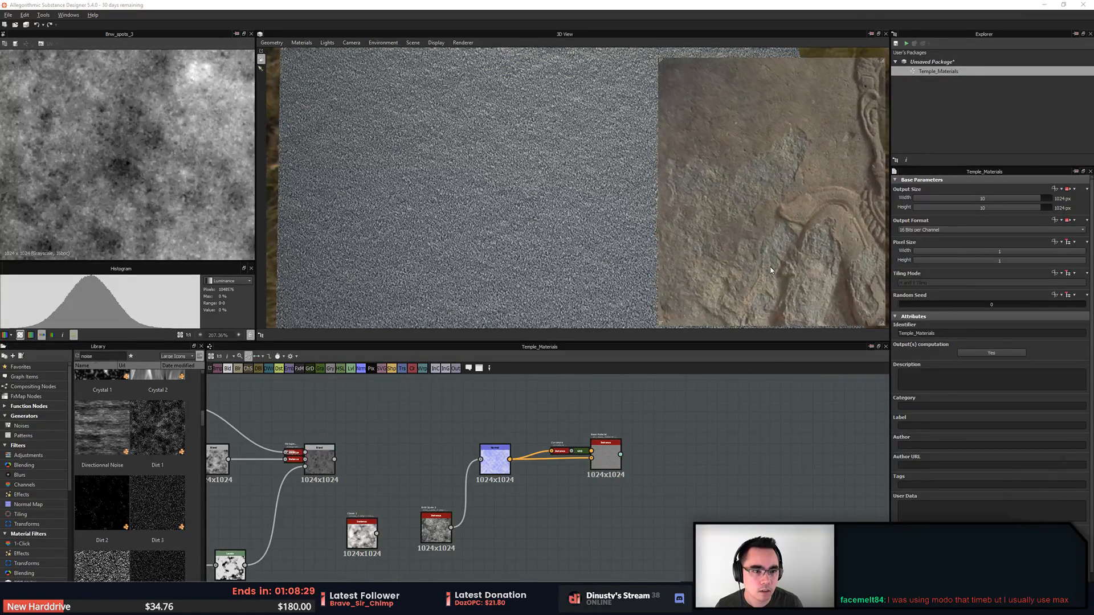
middle_drag(785, 229, 790, 229)
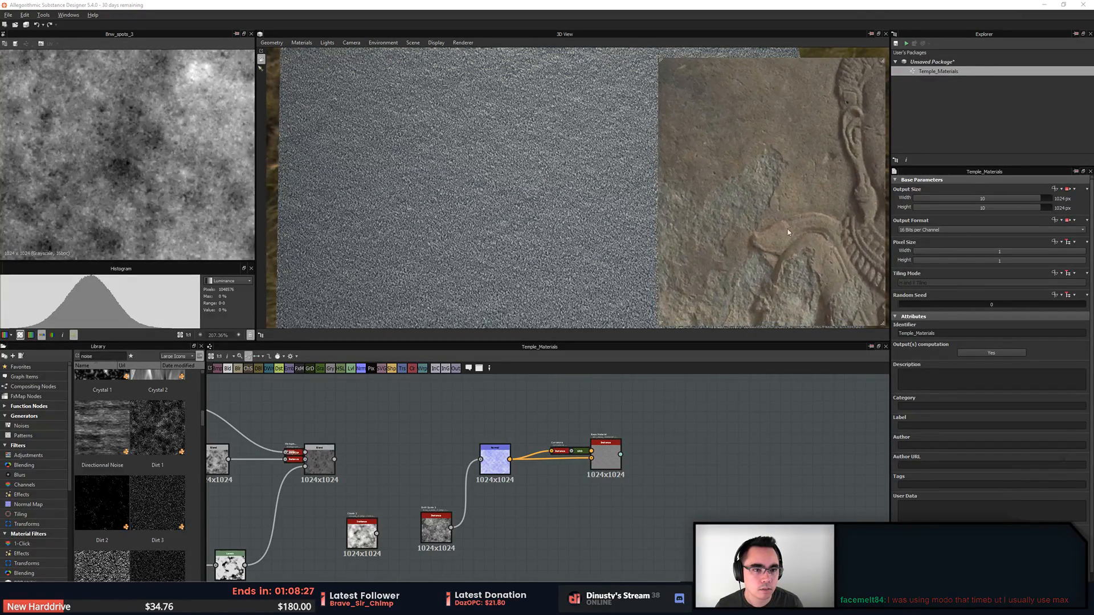
Connect the Clouds 2 node to the Normal node's input in place of B&W Spots 3
drag(593, 246, 581, 242)
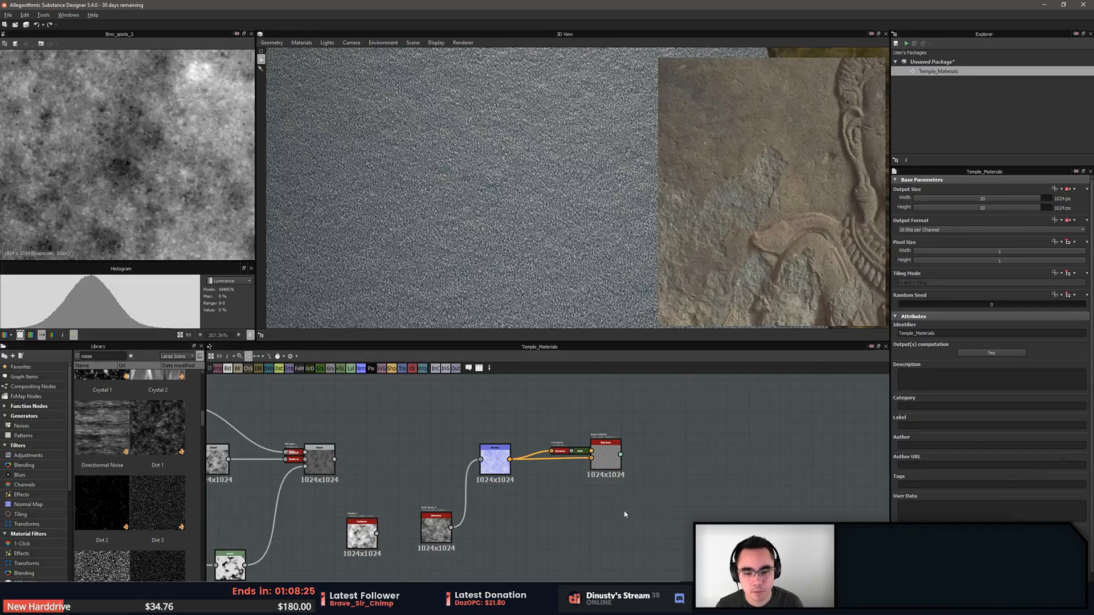
scroll(570, 527, up, 3)
middle_drag(530, 539, 616, 540)
click(559, 521)
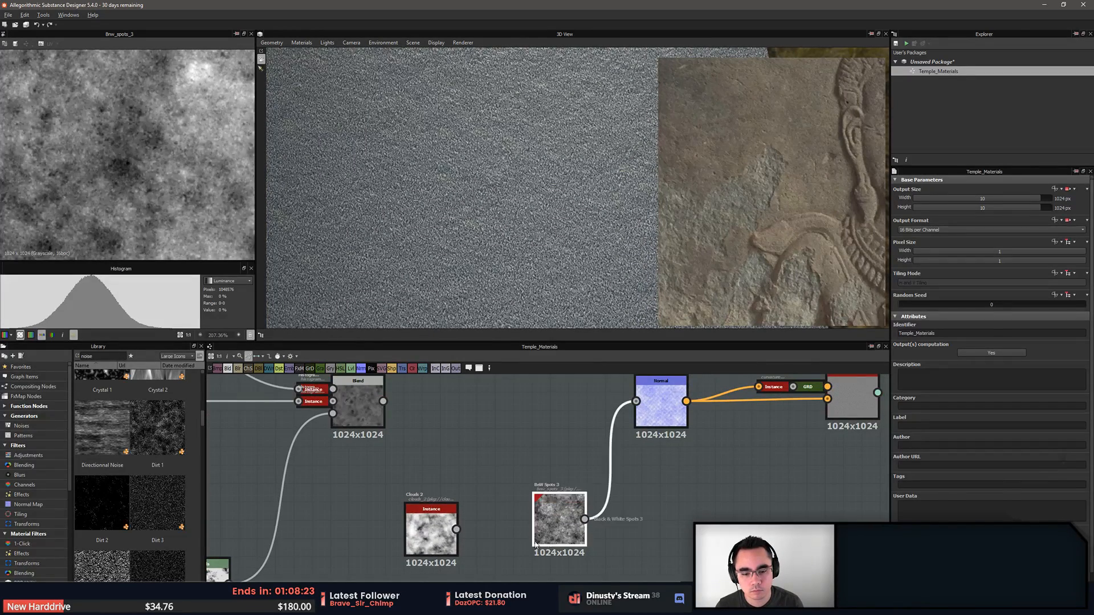
drag(457, 529, 637, 401)
click(688, 450)
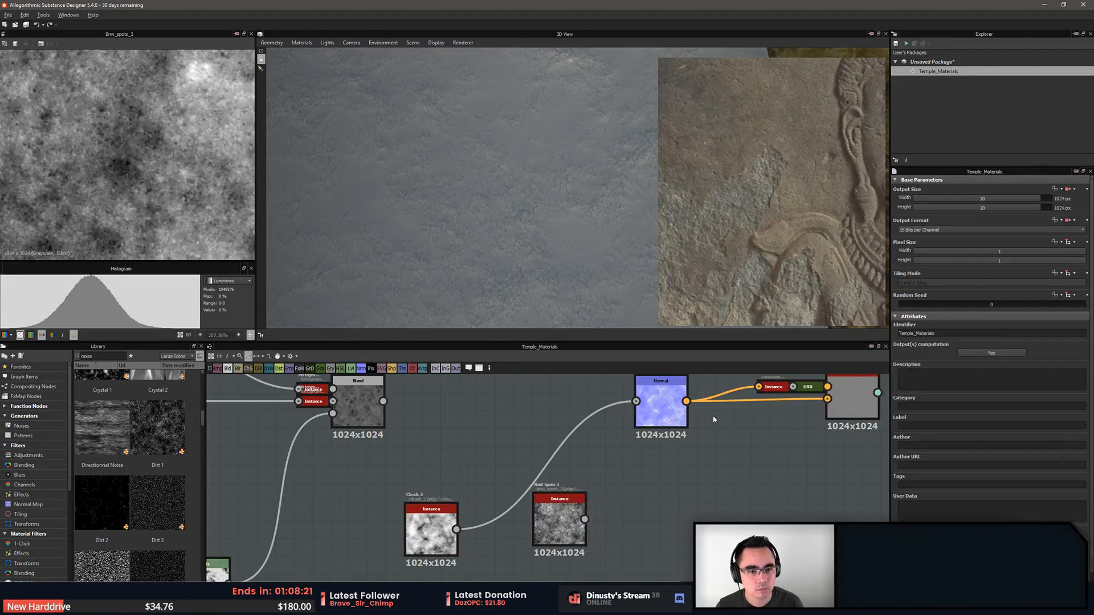
Undock the Gradient Map node from the Base Material node and delete the link between them
scroll(732, 444, down, 1)
middle_drag(732, 444, 690, 465)
click(724, 454)
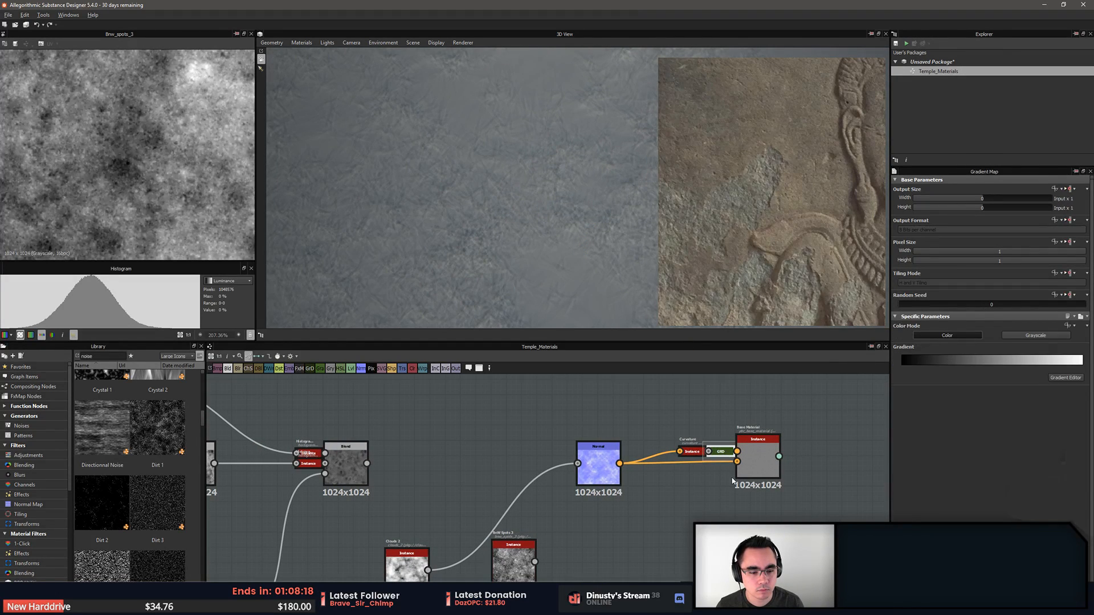
key(d)
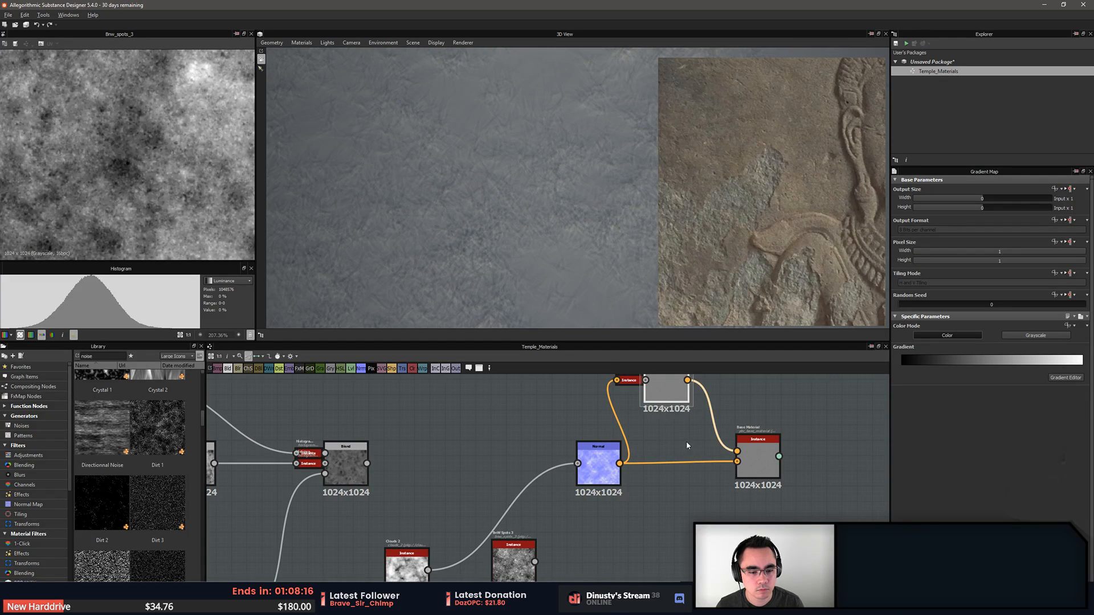
key(Delete)
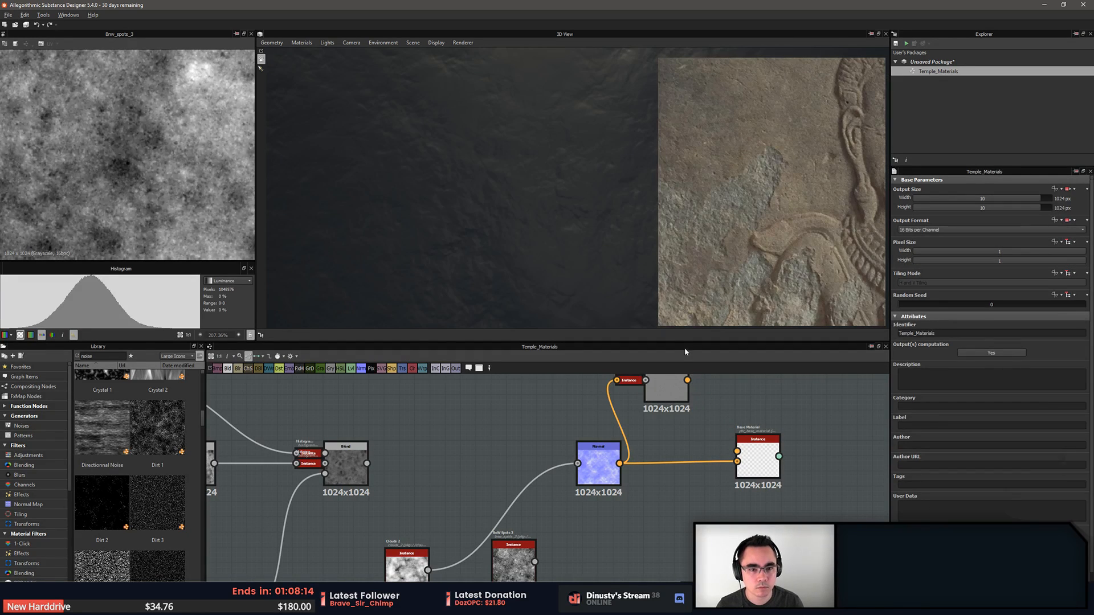
Turn off the Base Material node's base color map input, keeping only its normal input
click(757, 464)
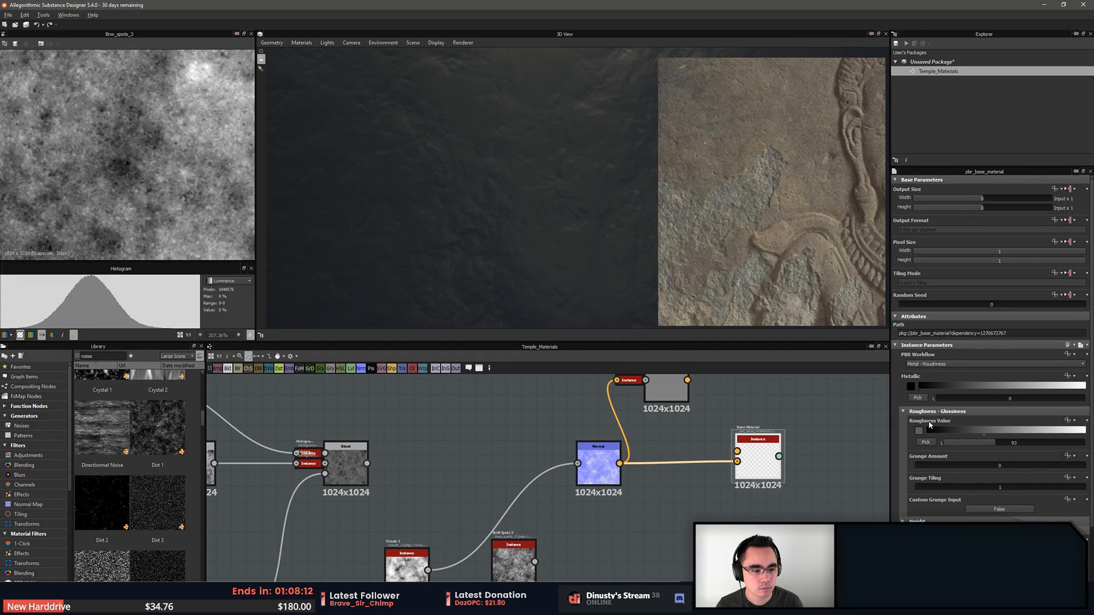
scroll(938, 398, down, 2)
click(972, 478)
click(707, 405)
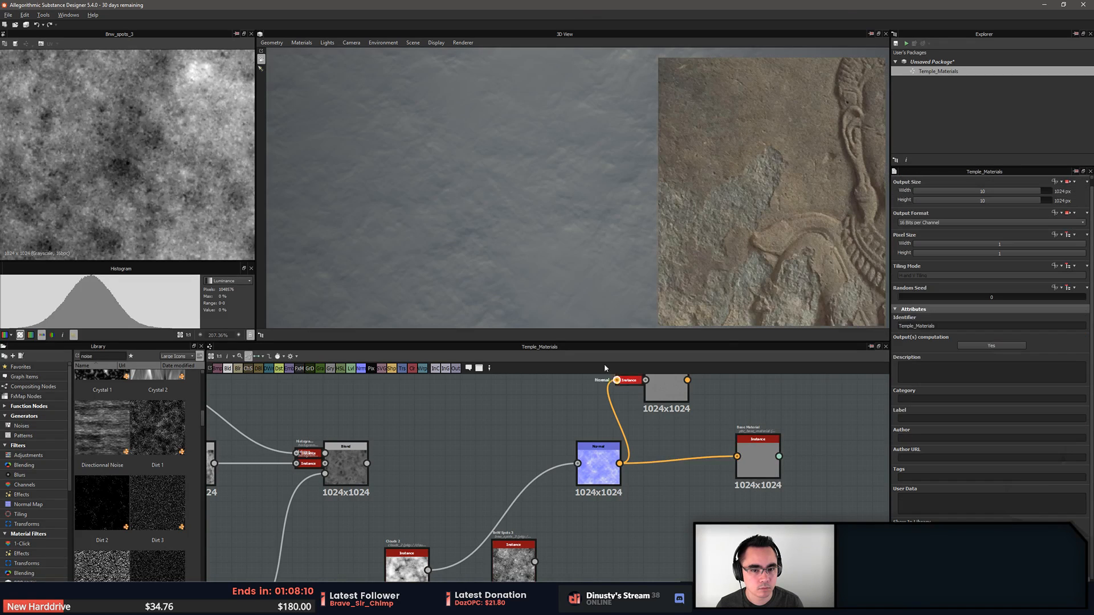
Add a Blend node between the Clouds 2 node and the Normal node
scroll(627, 514, down, 1)
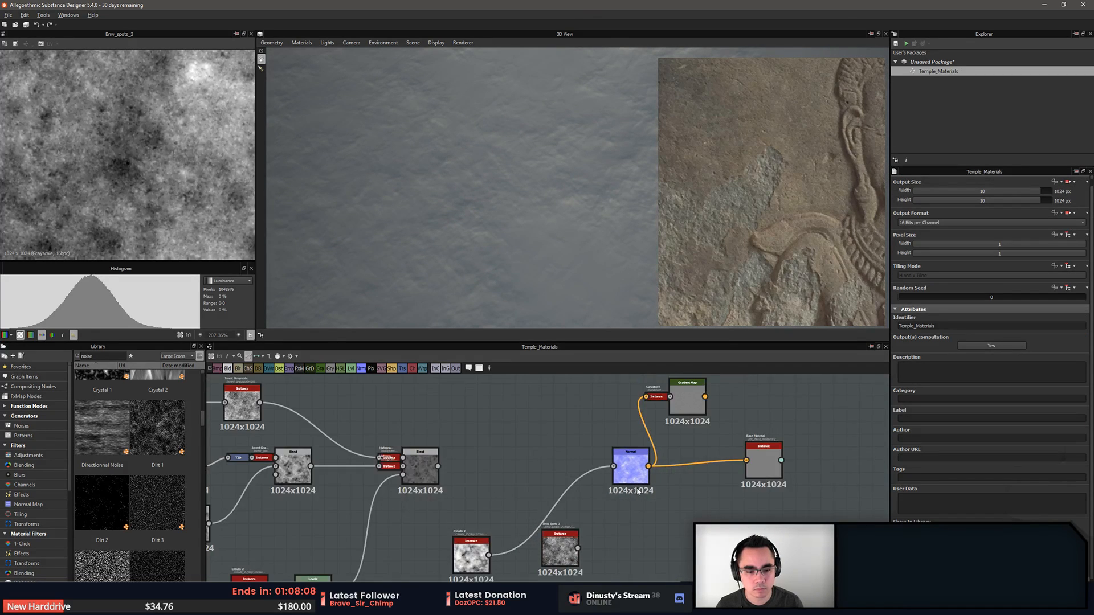
drag(511, 569, 523, 544)
key(space)
text(blend)
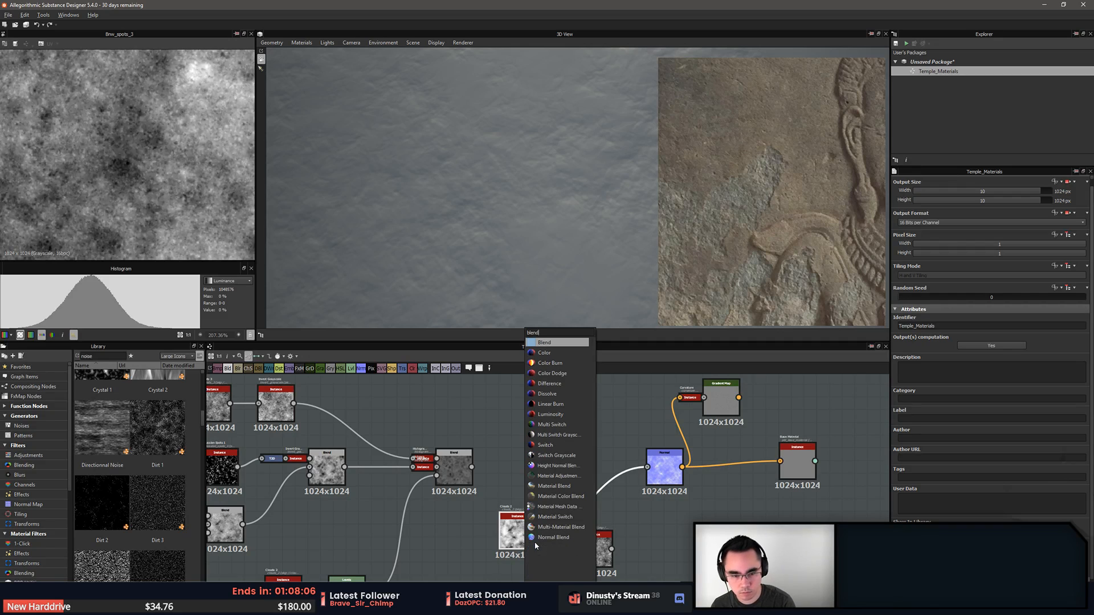
key(Return)
Connect B&W Spots 3 to the new Blend's foreground and Clouds 2 to its background, spacing the nodes apart
drag(590, 551, 598, 484)
drag(517, 527, 460, 541)
drag(590, 551, 571, 490)
drag(520, 516, 527, 382)
drag(586, 499, 604, 531)
Arrange the B&W Spots 3 and Clouds 2 nodes one above the other, directly in front of their Blend node
click(530, 398)
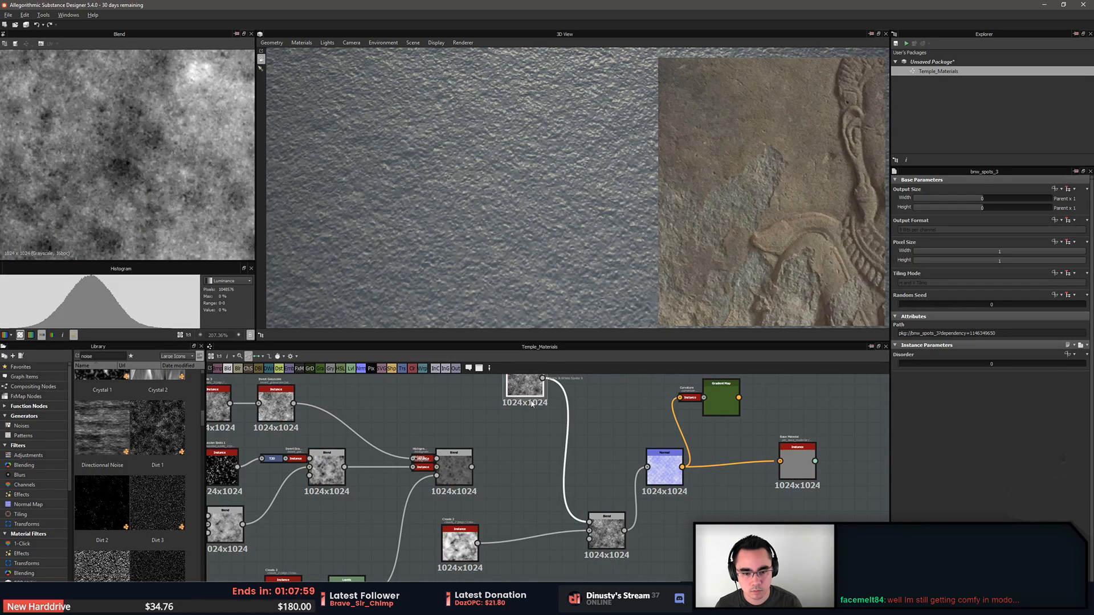
drag(531, 402, 540, 479)
drag(463, 545, 513, 546)
drag(536, 470, 536, 496)
click(514, 550)
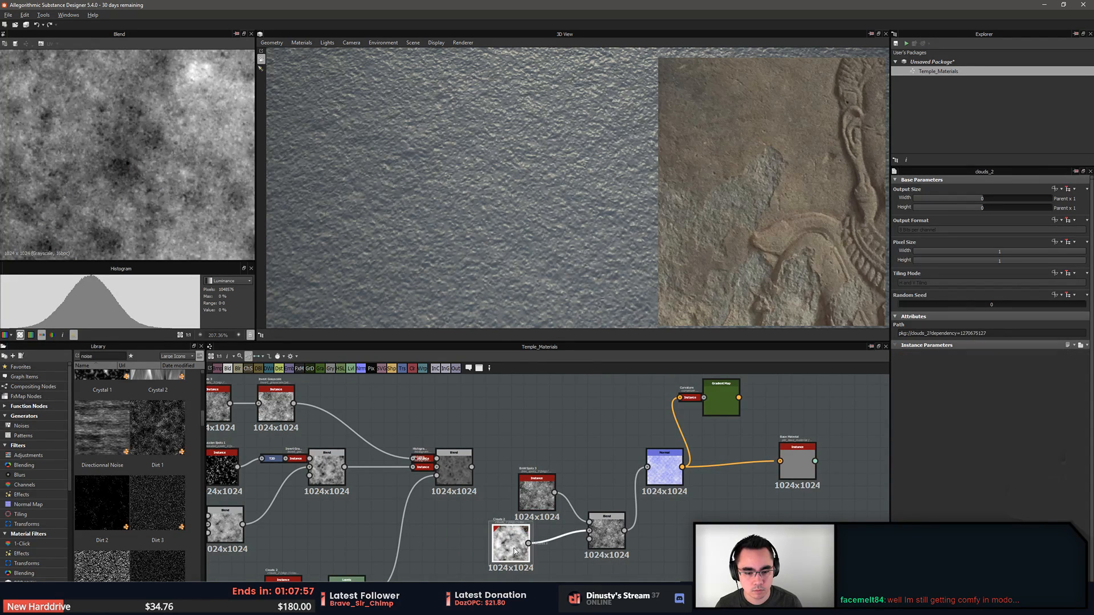
Set the blending mode of the B&W Spots 3 and Clouds 2 Blend to Add (Linear Dodge) and inspect the surface
click(606, 542)
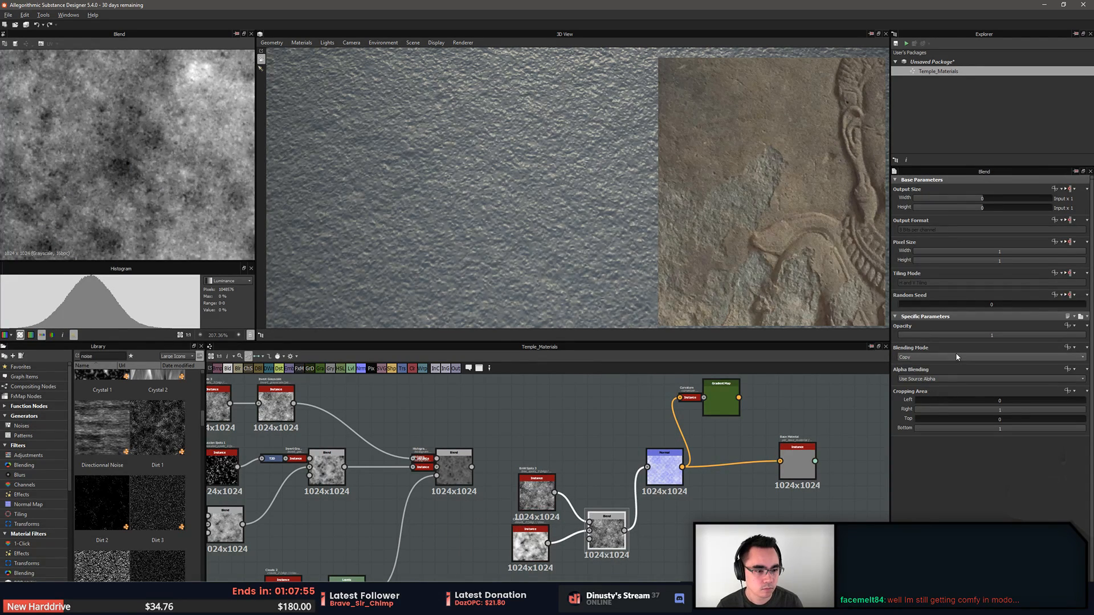
scroll(956, 357, down, 1)
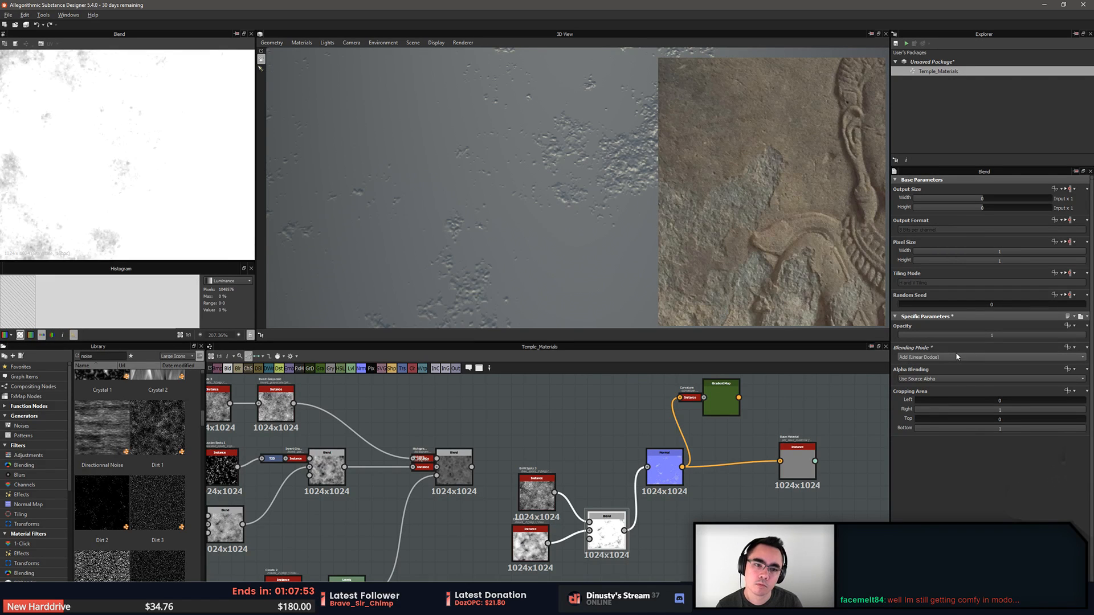
scroll(956, 354, down, 1)
scroll(956, 354, up, 1)
scroll(501, 151, down, 4)
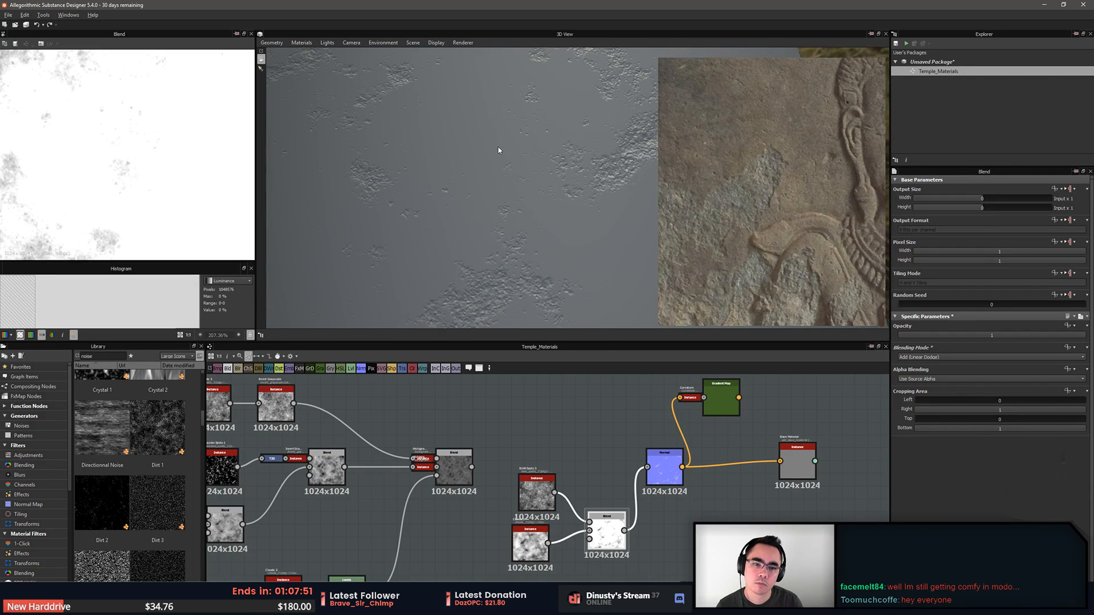
drag(498, 150, 538, 255)
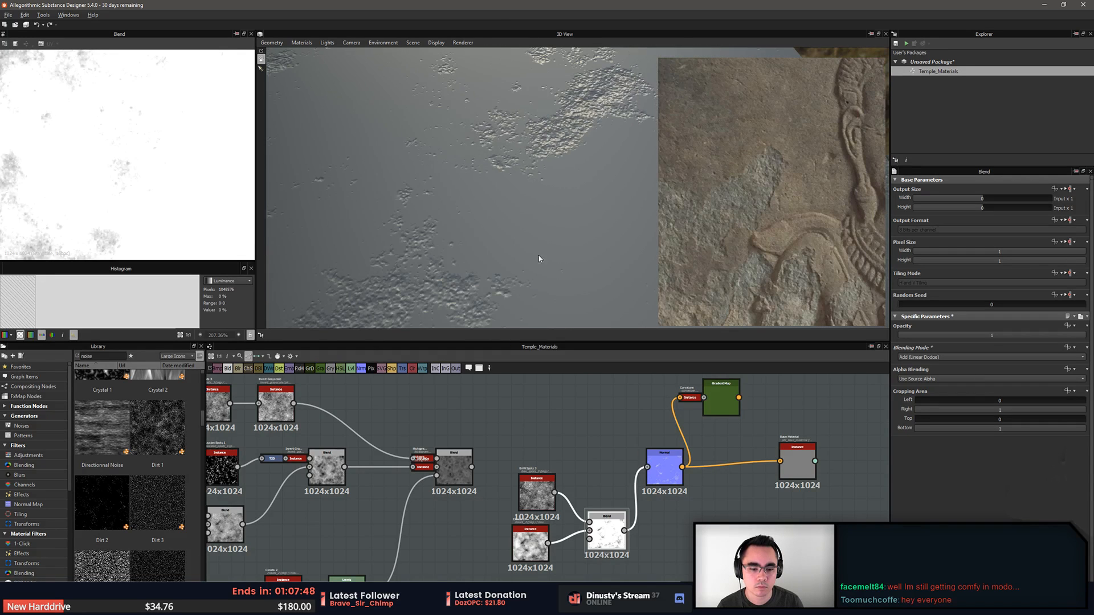
scroll(626, 526, up, 2)
scroll(134, 214, down, 4)
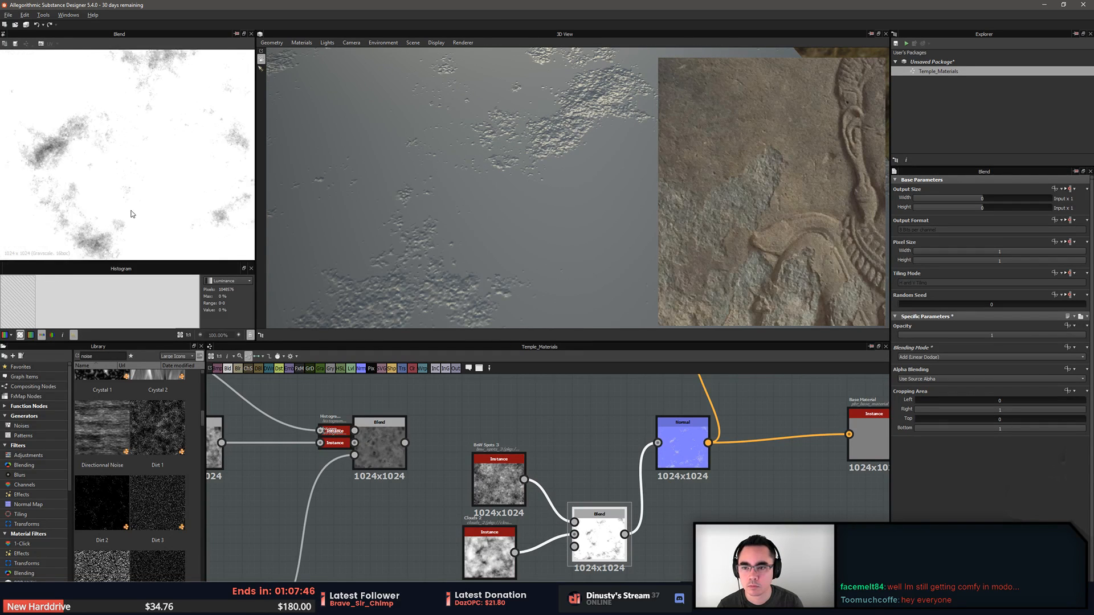
scroll(131, 214, up, 4)
Try the Subtract blending mode on the noise Blend node, and return it to Add (Linear Dodge)
click(972, 357)
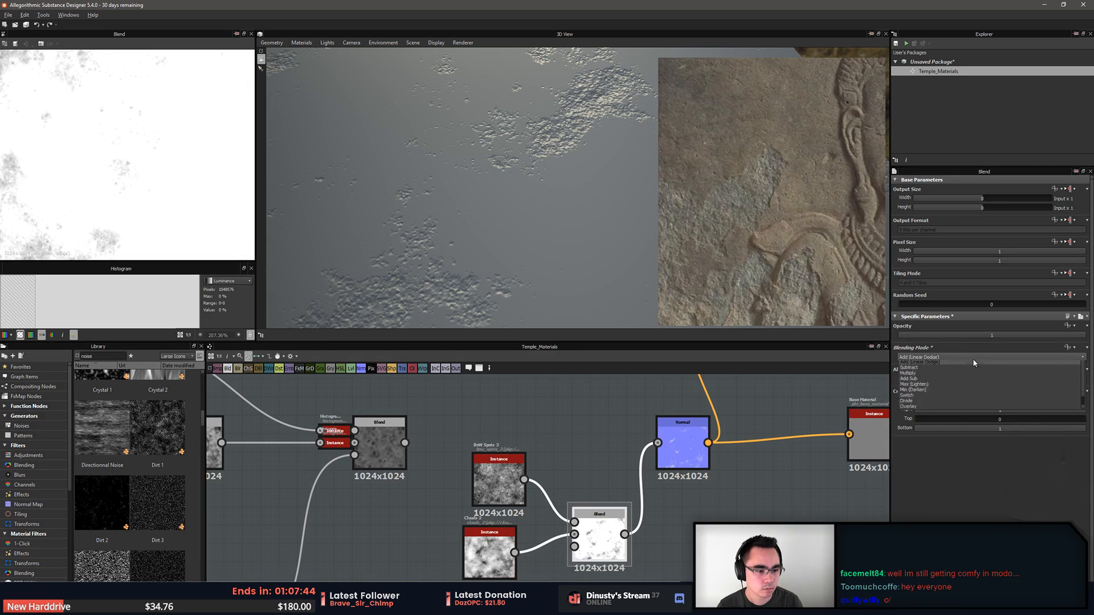
click(972, 357)
scroll(973, 358, down, 1)
click(973, 358)
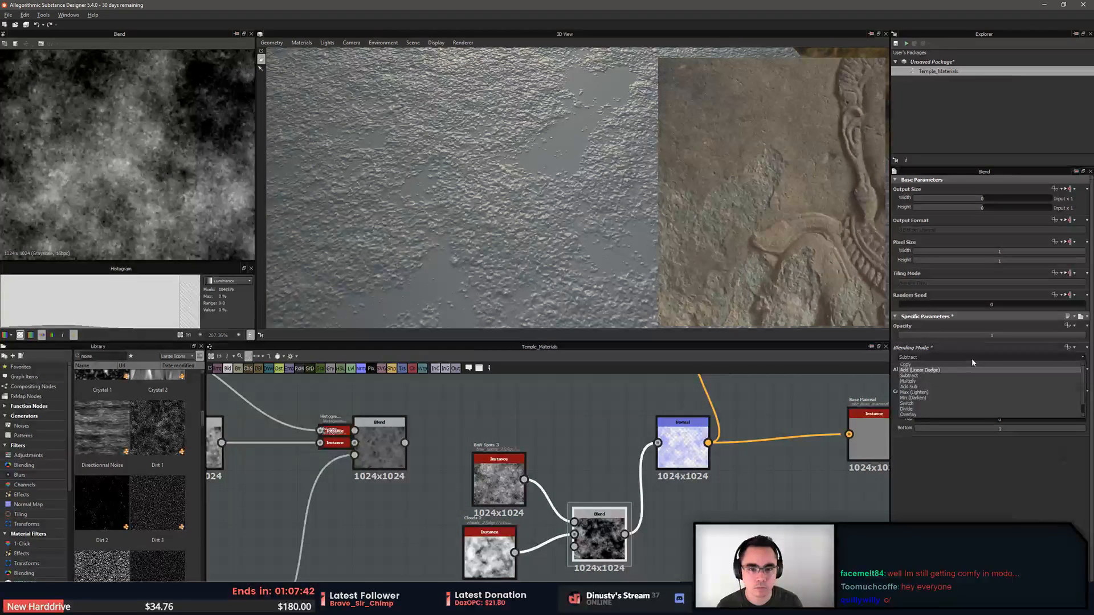
click(972, 357)
middle_drag(817, 415, 833, 423)
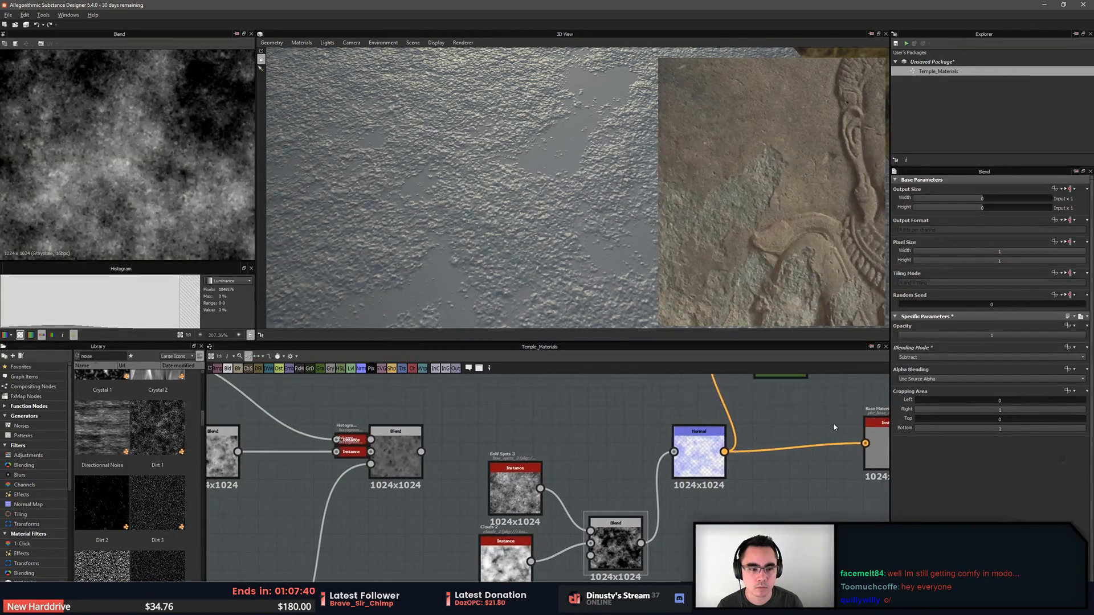
click(941, 359)
click(942, 356)
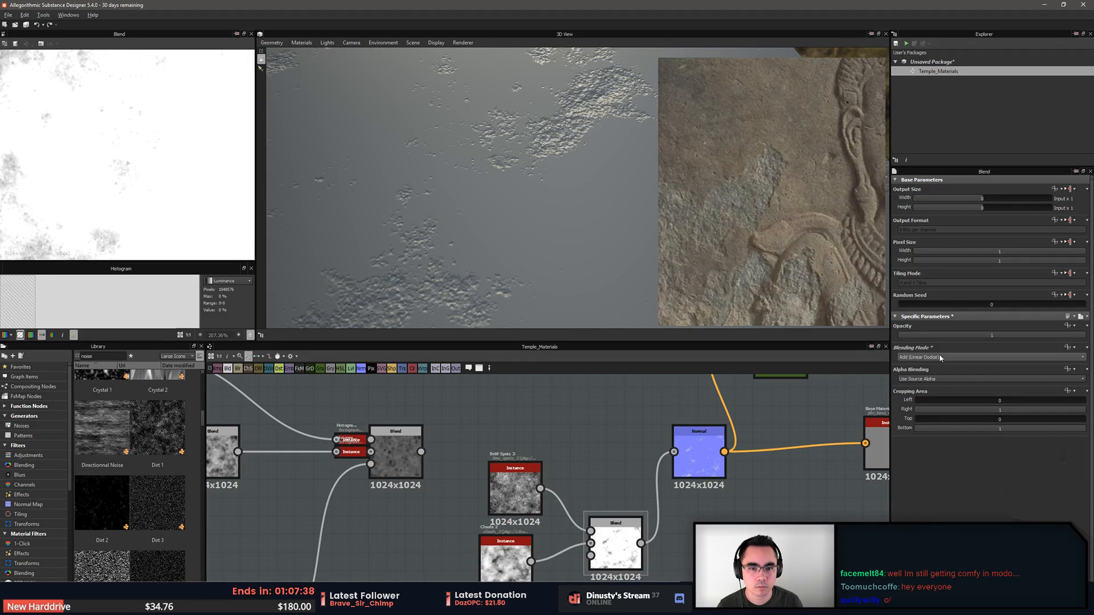
Move the B&W Spots 3, Clouds 2 and Blend group farther below the main node chain
middle_drag(523, 415, 532, 409)
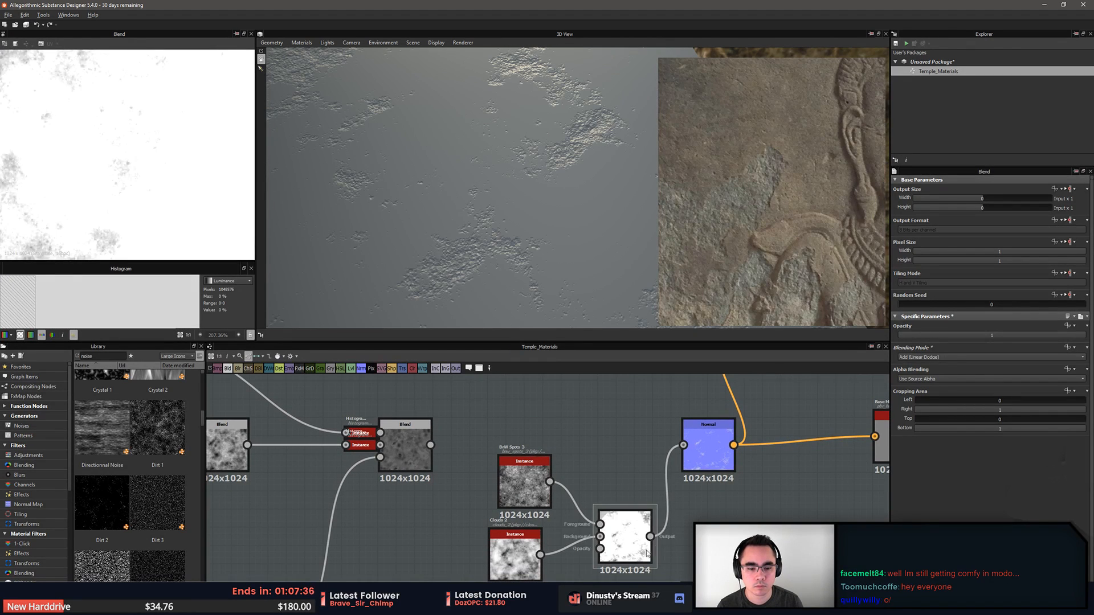
click(707, 449)
middle_drag(622, 451, 678, 449)
scroll(678, 449, down, 2)
drag(571, 411, 678, 530)
drag(677, 508, 646, 572)
click(637, 542)
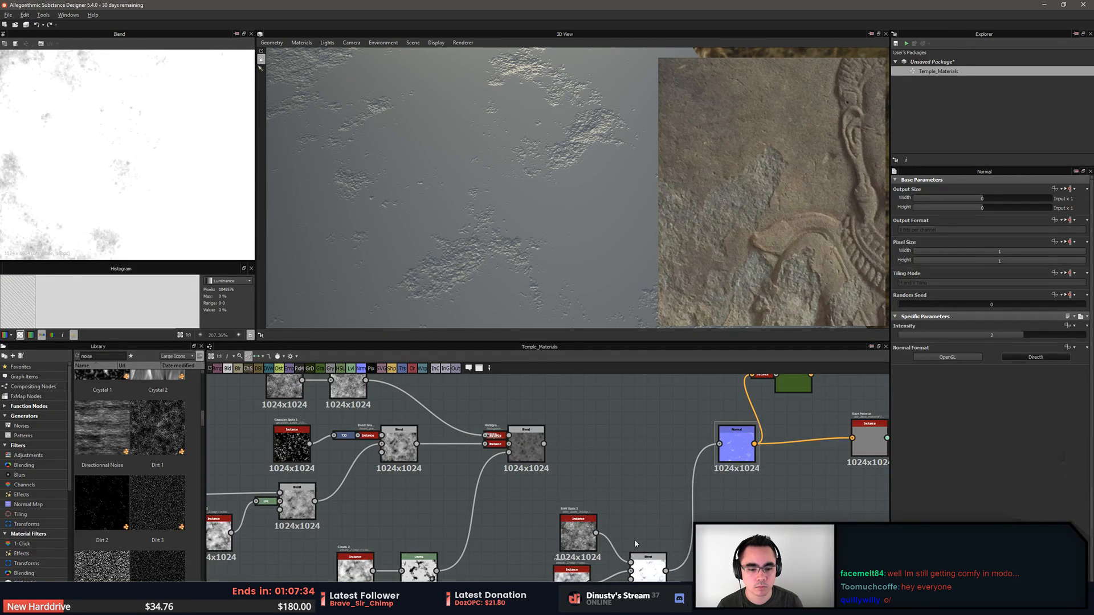
drag(582, 535, 569, 534)
click(621, 485)
middle_drag(625, 451, 644, 397)
scroll(644, 397, down, 1)
middle_drag(650, 433, 662, 499)
scroll(662, 499, up, 2)
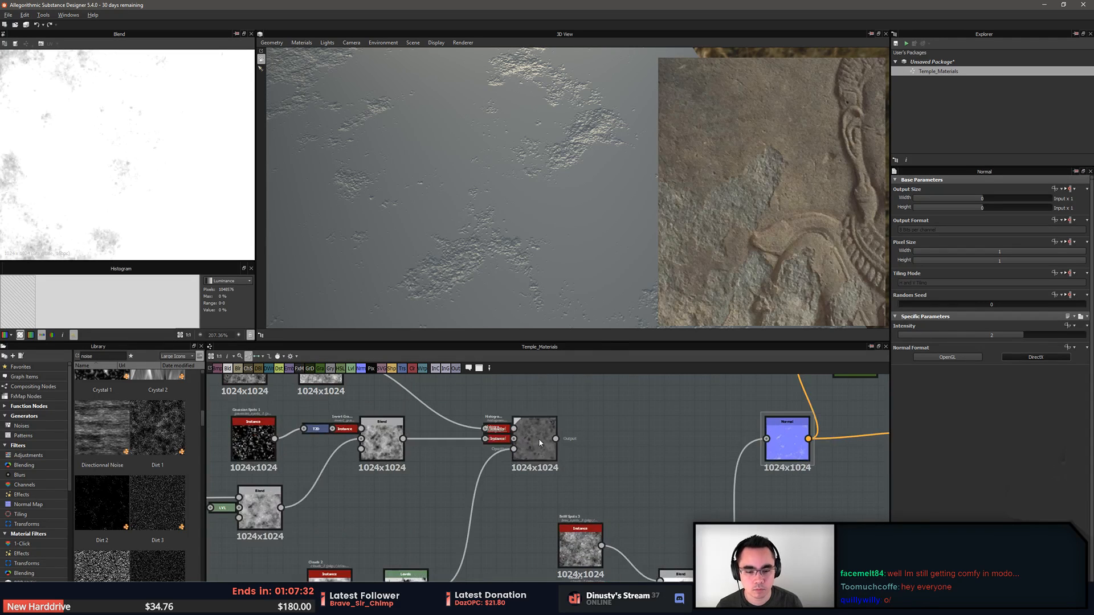
Add a Blend node after the main chain's last Blend and place it just before the Normal node
click(539, 438)
key(space)
text(ble)
key(Return)
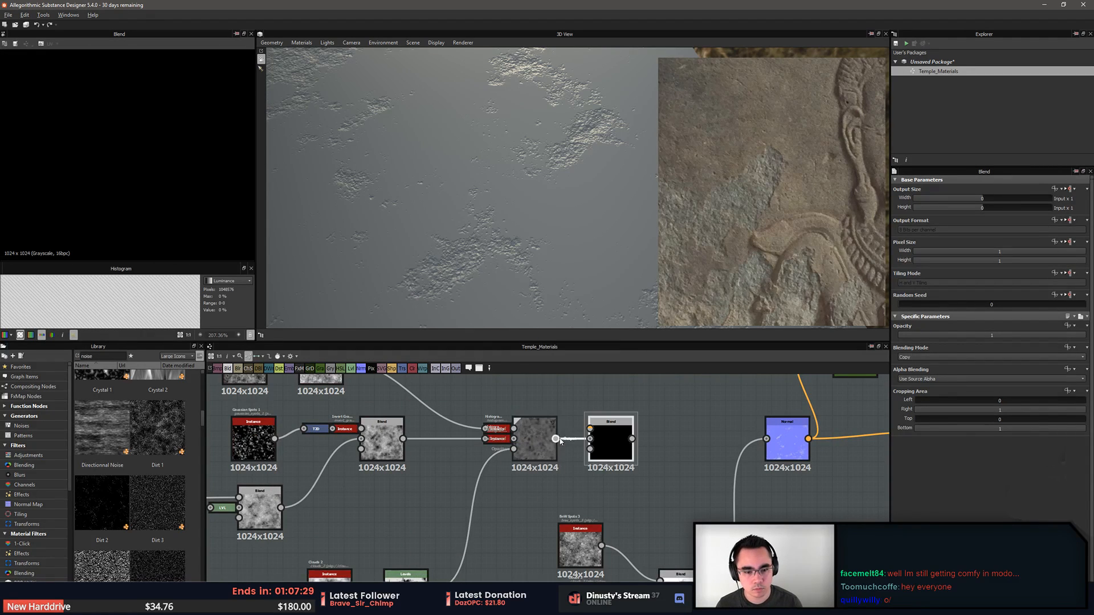
drag(617, 446, 718, 446)
middle_drag(718, 446, 714, 422)
scroll(708, 422, down, 1)
Preview the output of the Clouds 2 node that feeds the noise Blend in the 2D view
click(608, 553)
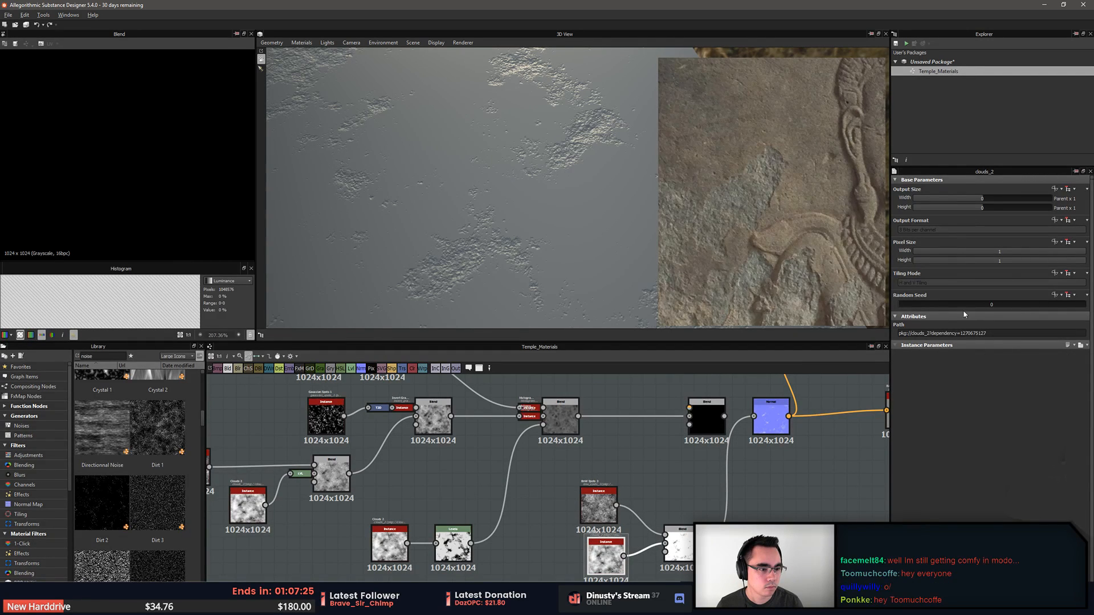
double_click(606, 564)
mouse_move(664, 497)
middle_down()
mouse_move(695, 483)
mouse_move(681, 503)
mouse_move(671, 497)
middle_up()
scroll(694, 484, down, 1)
scroll(705, 497, up, 1)
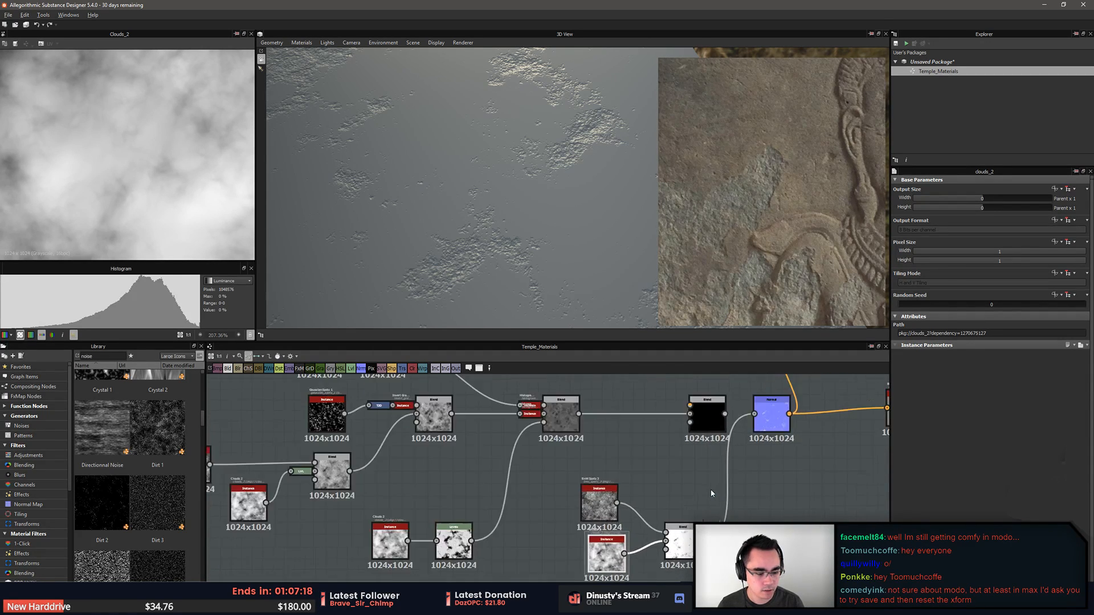
scroll(706, 533, up, 2)
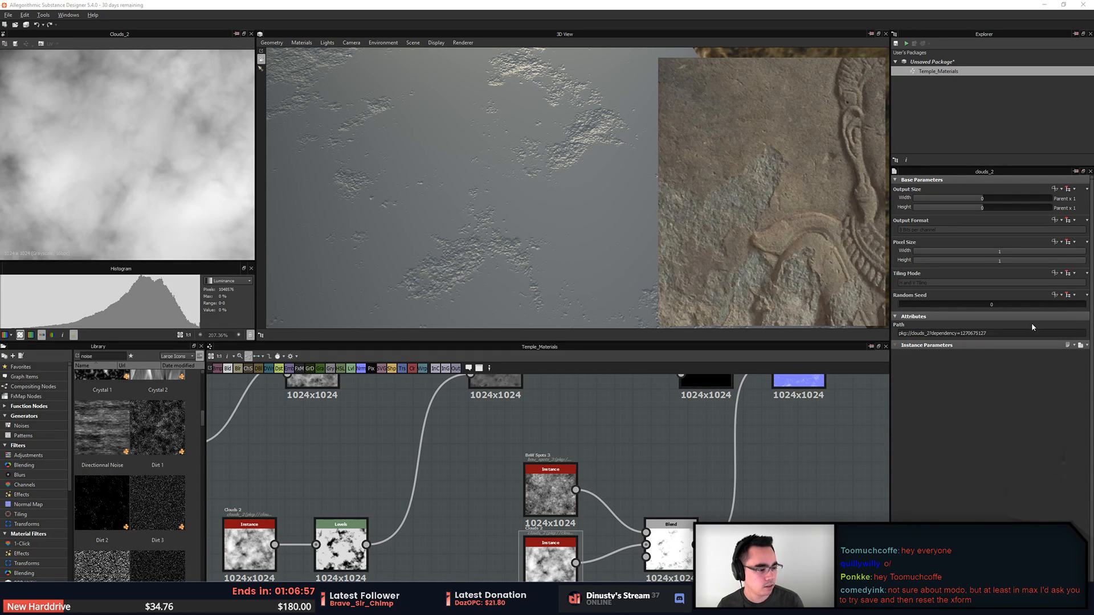
Connect the noise group's Blend output to the new Blend's foreground and reposition the noise group beneath it
middle_drag(621, 448, 566, 440)
scroll(593, 444, down, 1)
middle_drag(592, 444, 520, 512)
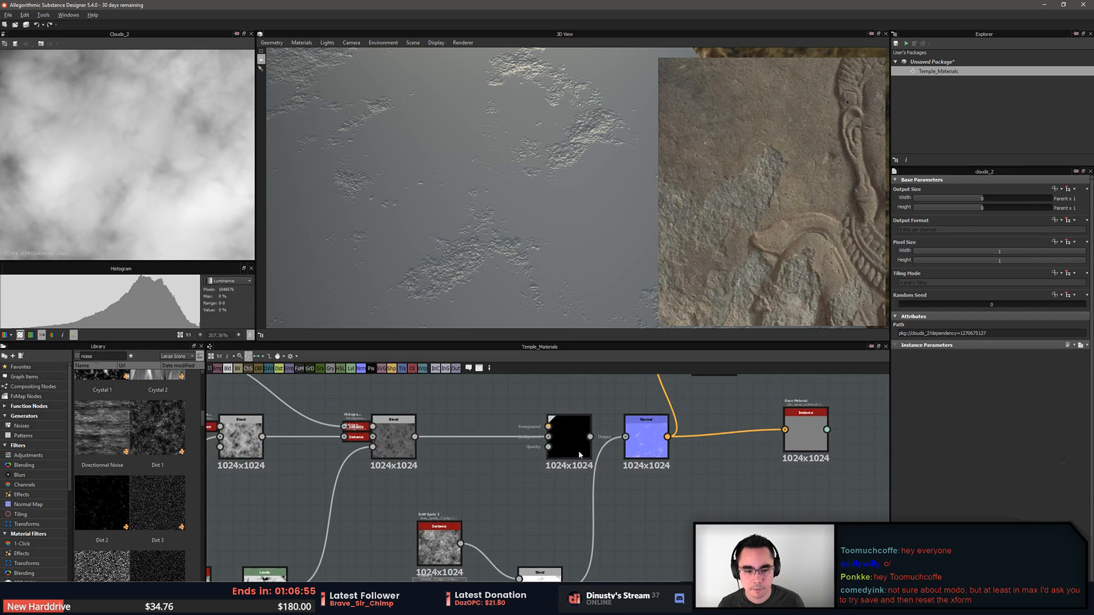
drag(540, 428, 549, 427)
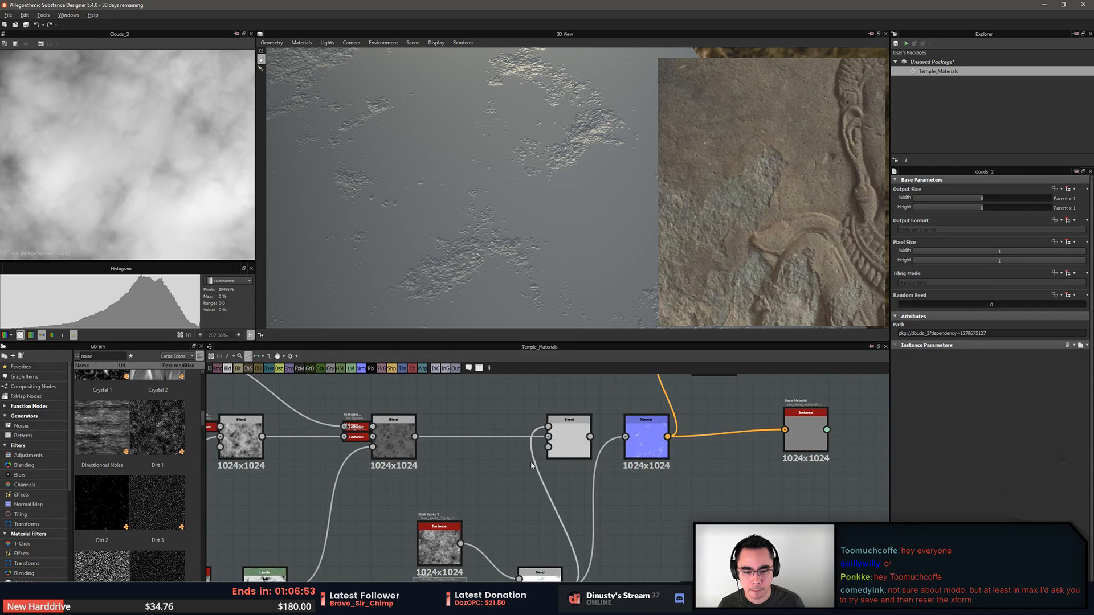
scroll(550, 558, down, 1)
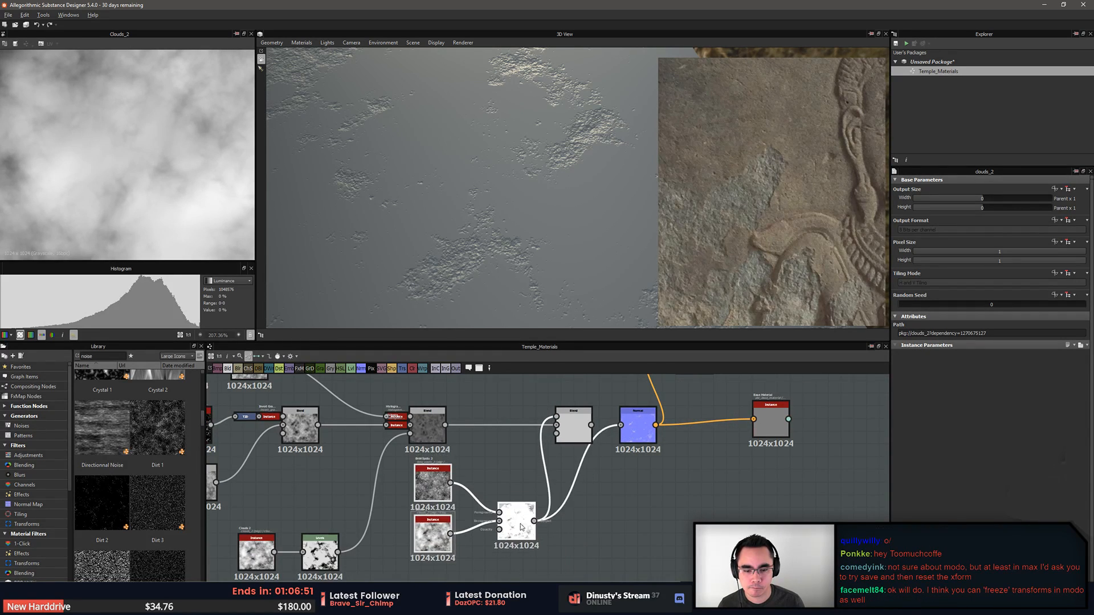
click(606, 540)
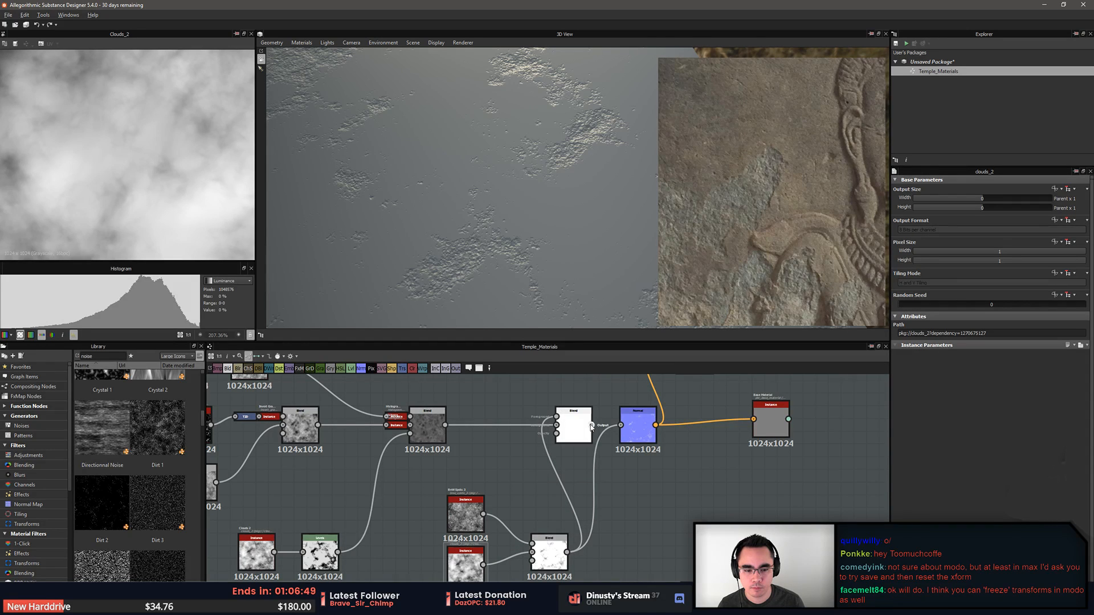
Connect the new Blend's output to the Normal node and preview that Blend in the 2D view
drag(591, 425, 626, 429)
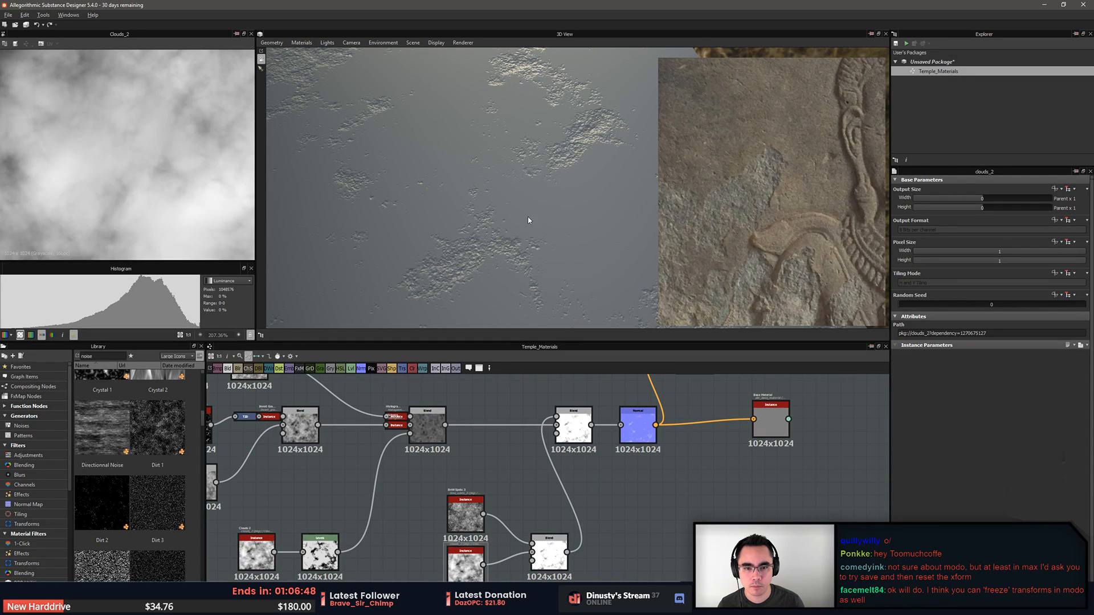
middle_drag(772, 426, 754, 497)
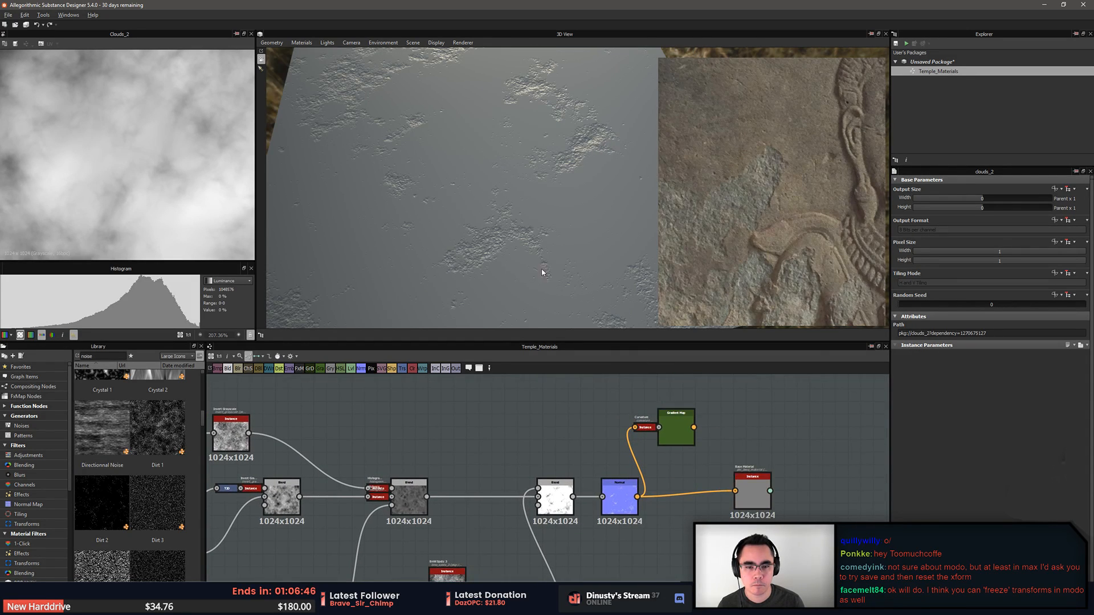
middle_drag(578, 514, 610, 476)
double_click(593, 476)
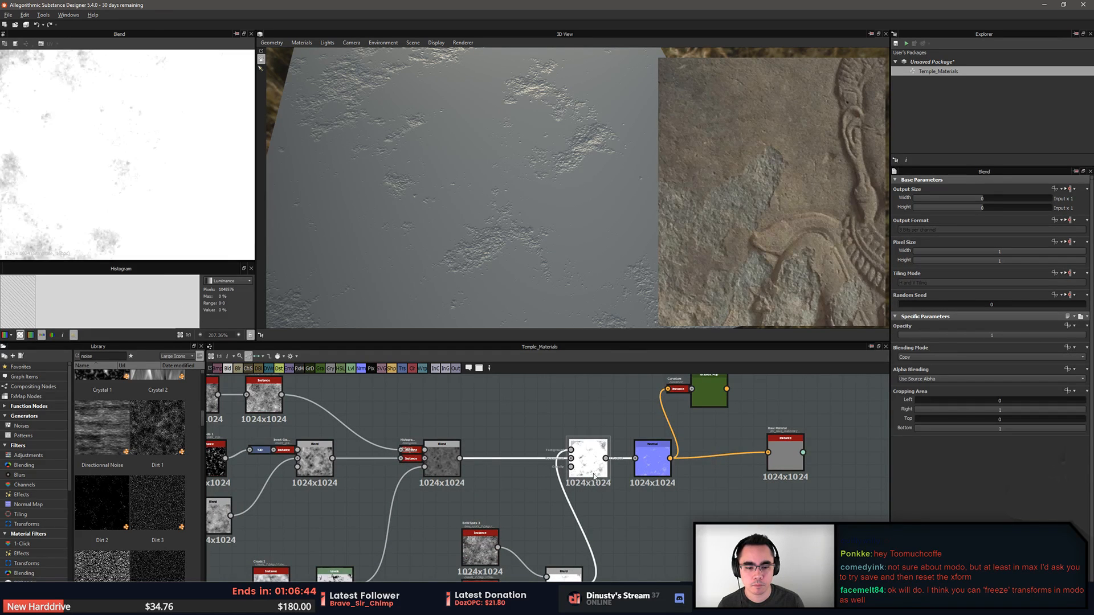
Cycle through the new Blend's blending modes, set it to Multiply and inspect the surface up close in the 3D view
middle_drag(703, 498, 733, 487)
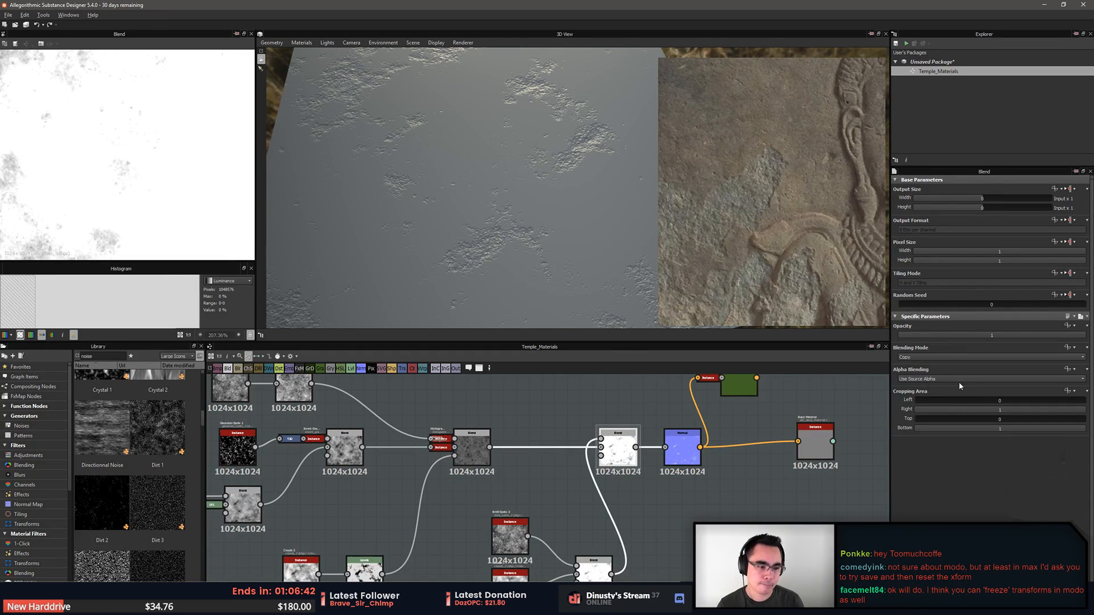
click(962, 357)
click(964, 367)
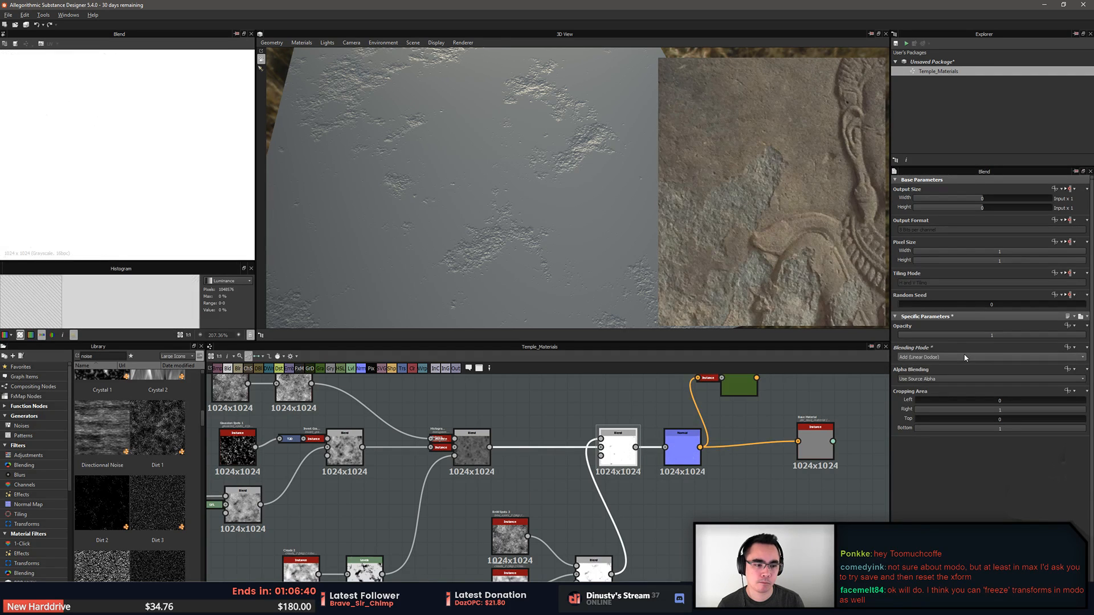
scroll(965, 357, down, 3)
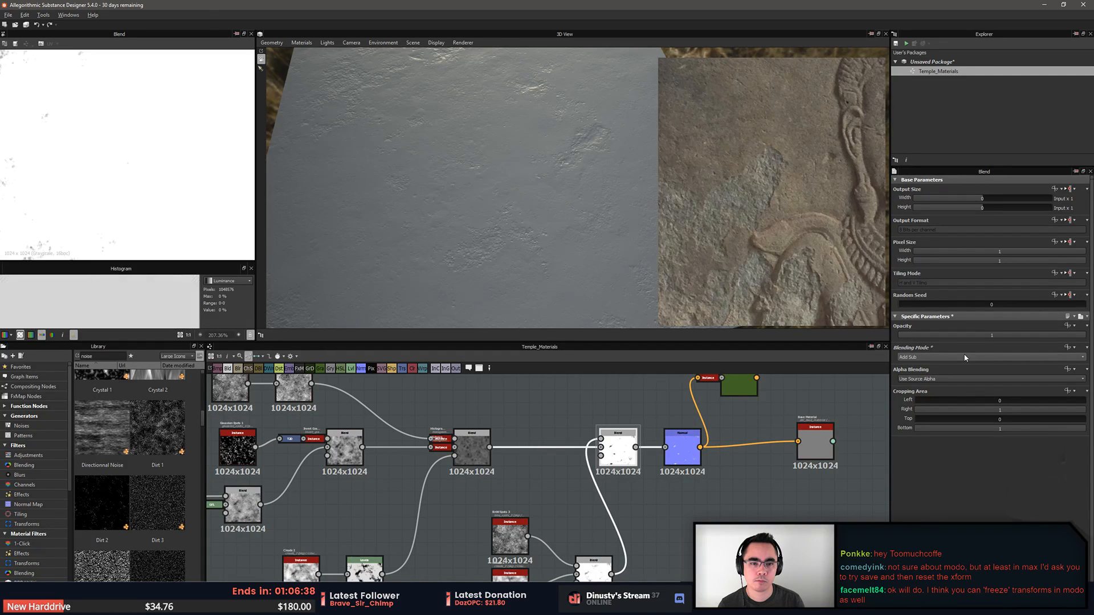
scroll(965, 357, up, 1)
drag(528, 179, 523, 219)
scroll(524, 219, up, 3)
scroll(593, 433, down, 1)
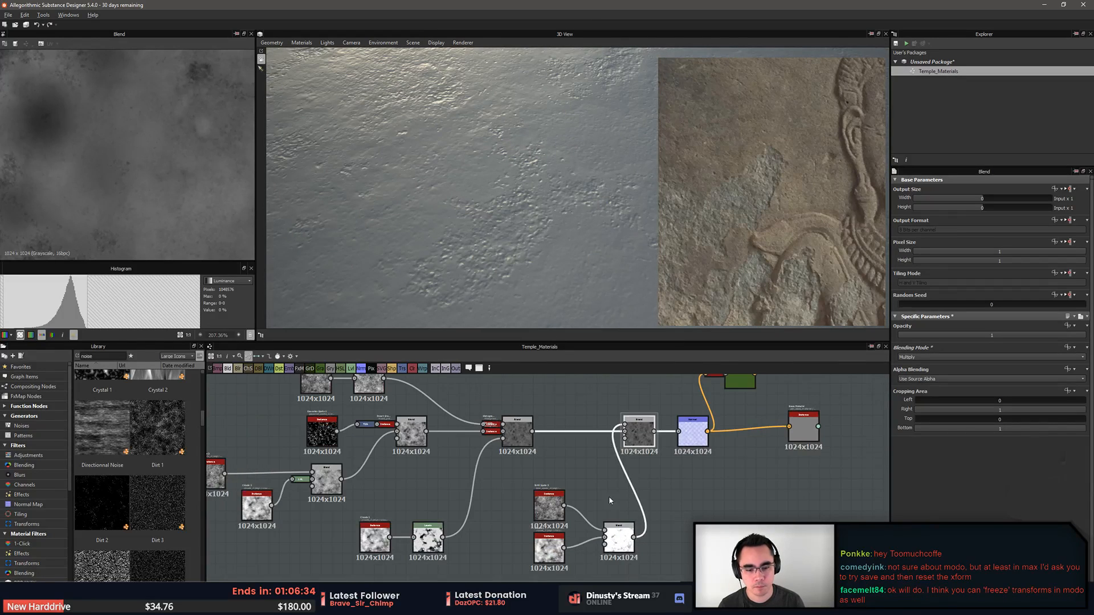
Shift the noise group closer to the main chain beneath the new Blend
drag(505, 494, 597, 518)
click(664, 480)
middle_drag(663, 478, 685, 514)
scroll(685, 514, up, 2)
scroll(685, 514, down, 3)
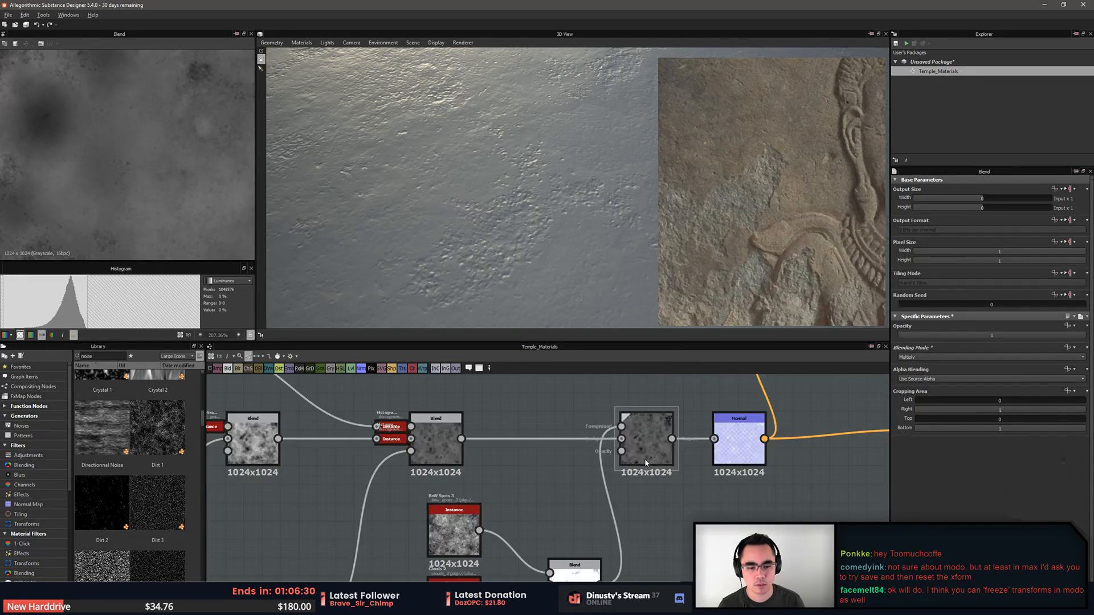
click(643, 557)
middle_drag(646, 558, 685, 502)
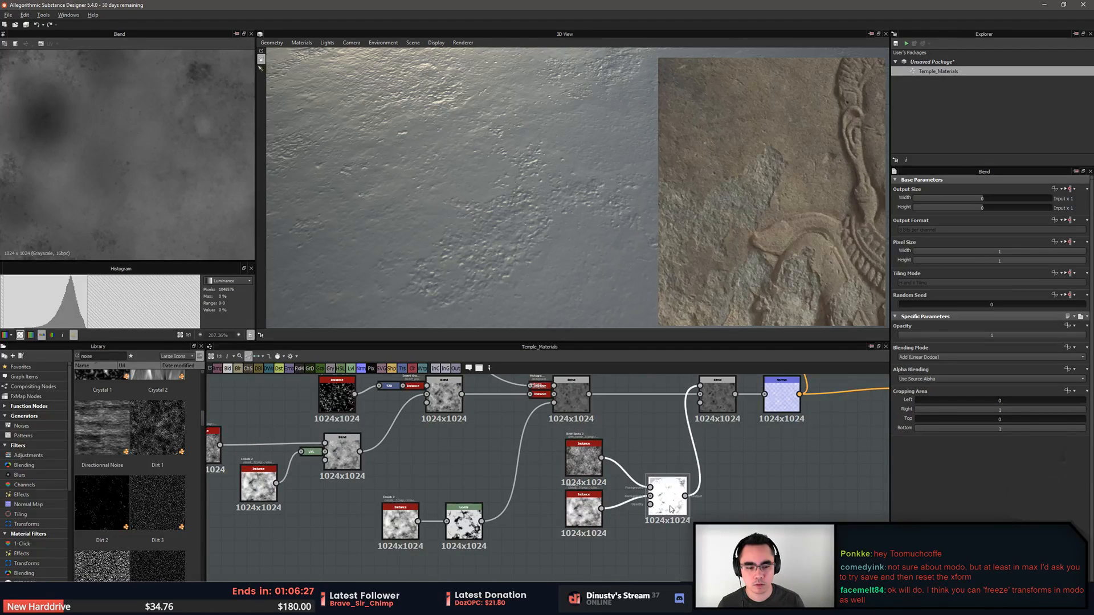
Add a Levels node above the noise Blend, feed it from Clouds 2 and connect it to the new Blend's opacity
click(583, 509)
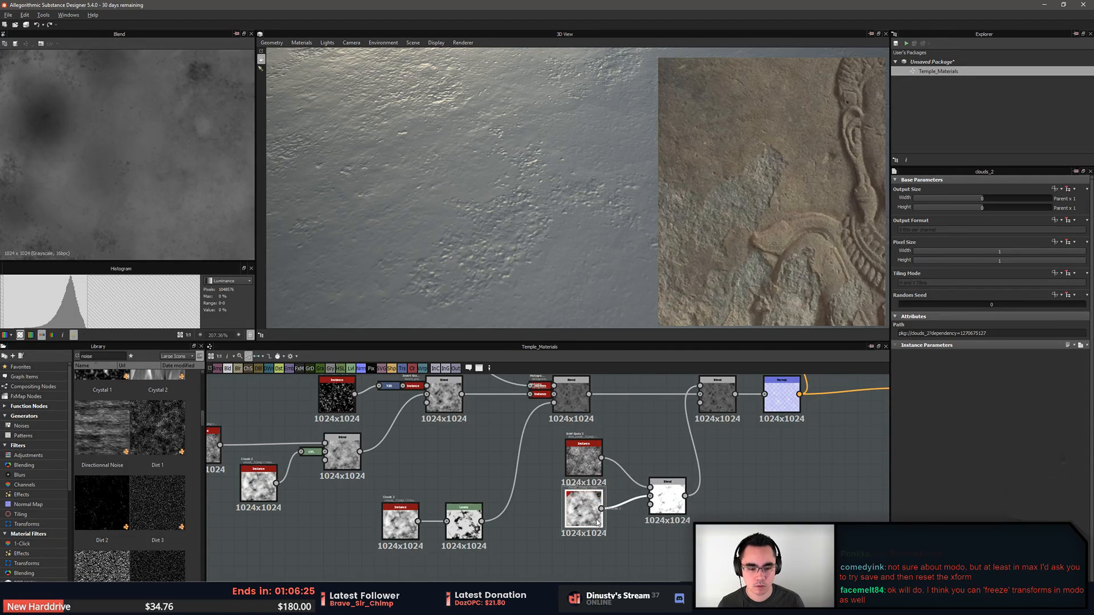
key(space)
text(lev)
key(Return)
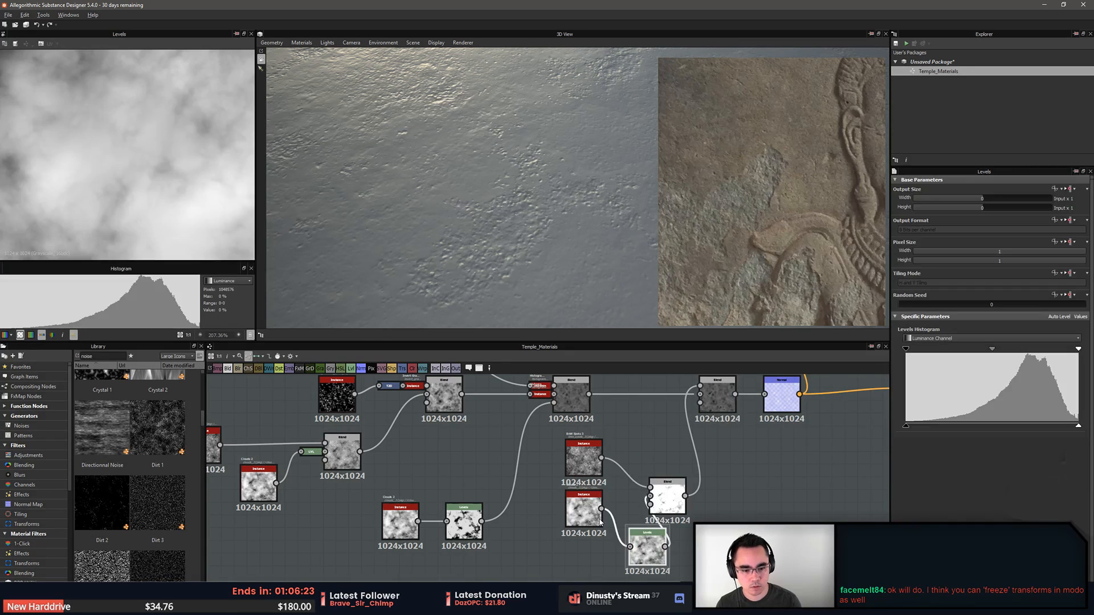
drag(649, 544, 656, 432)
key(ctrl+z)
key(ctrl+z)
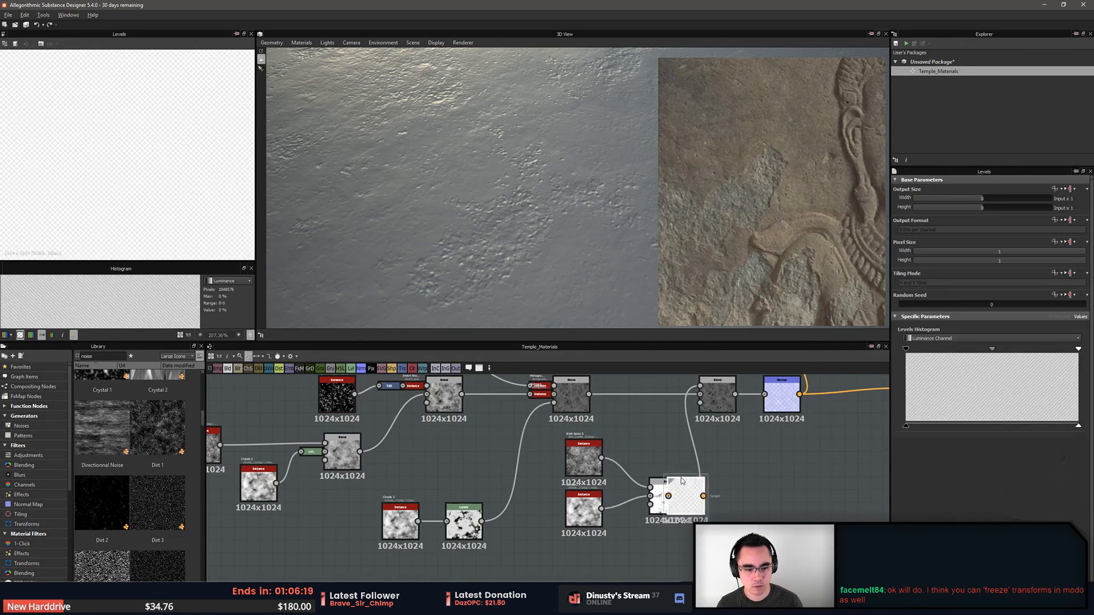
click(647, 446)
drag(624, 457, 630, 445)
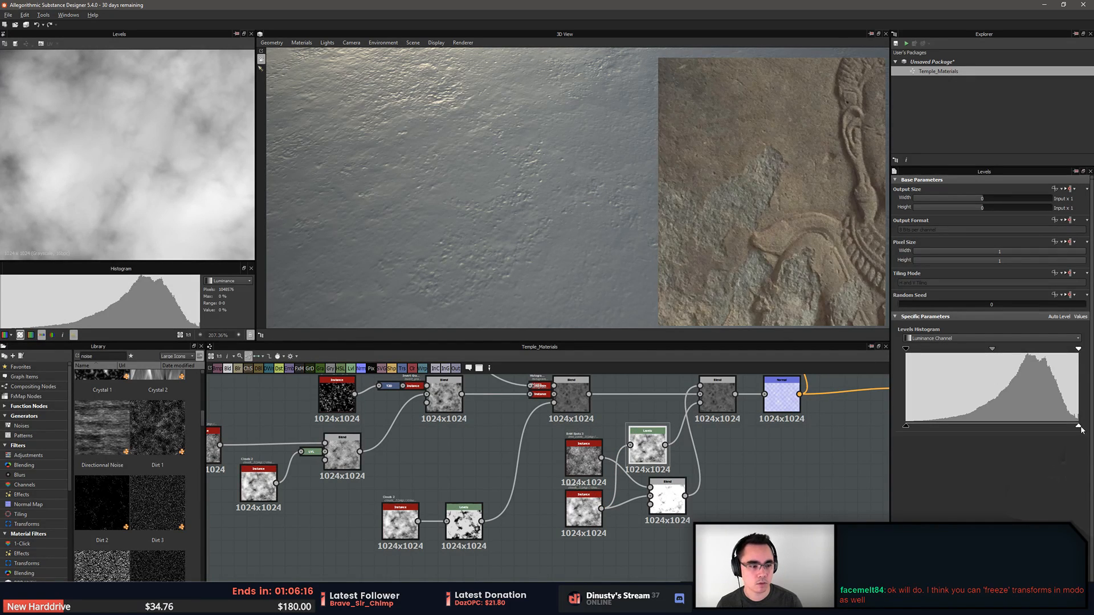
Lower the Levels node's white input point and raise its black input point to form a high-contrast cloud mask
drag(1078, 350, 1026, 354)
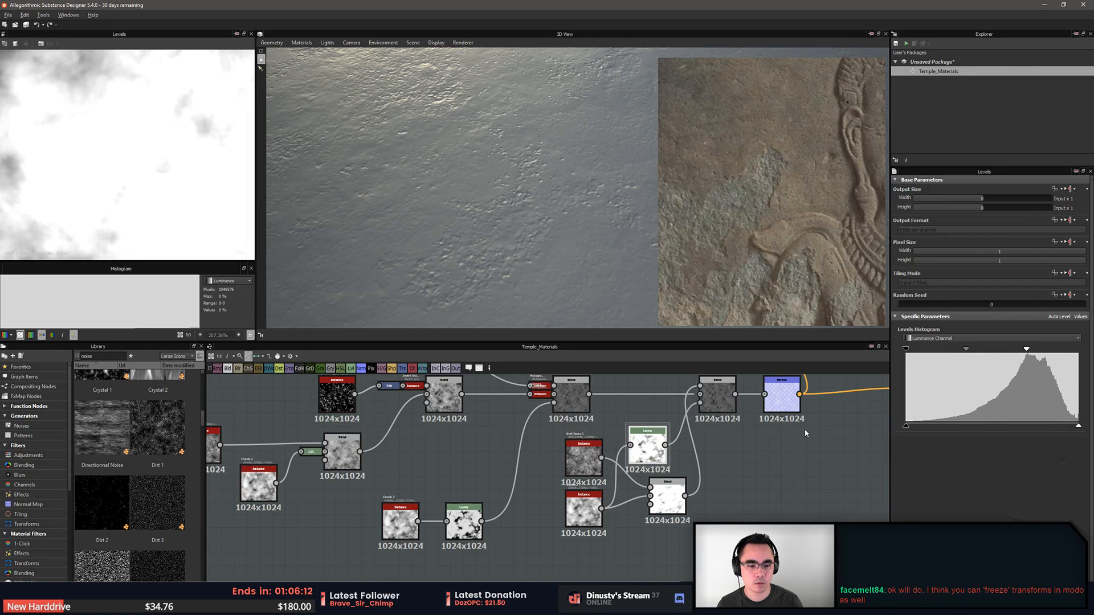
click(668, 499)
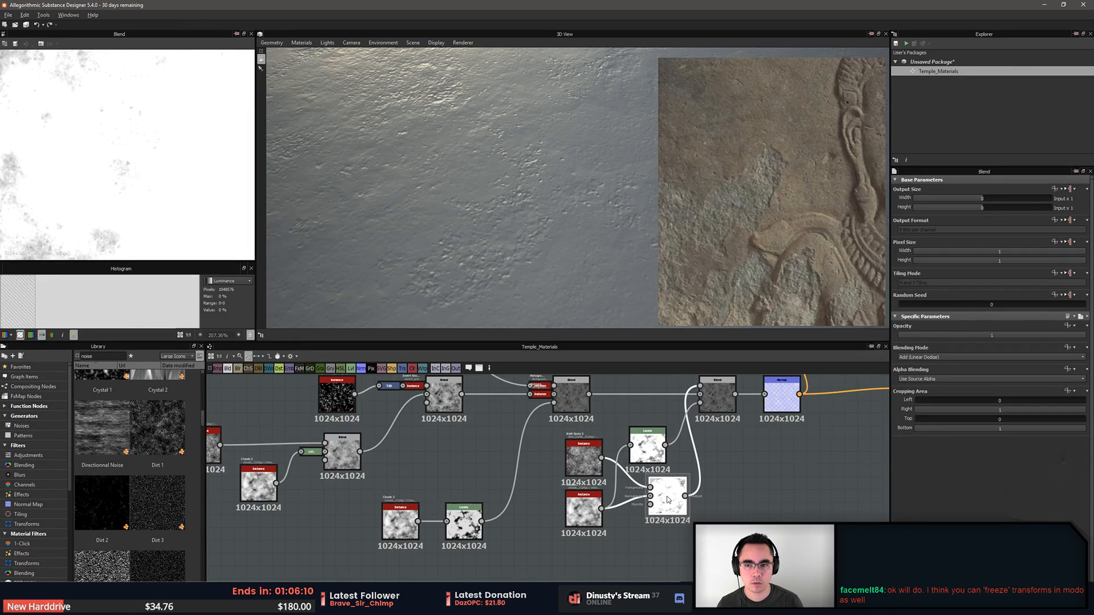
click(655, 457)
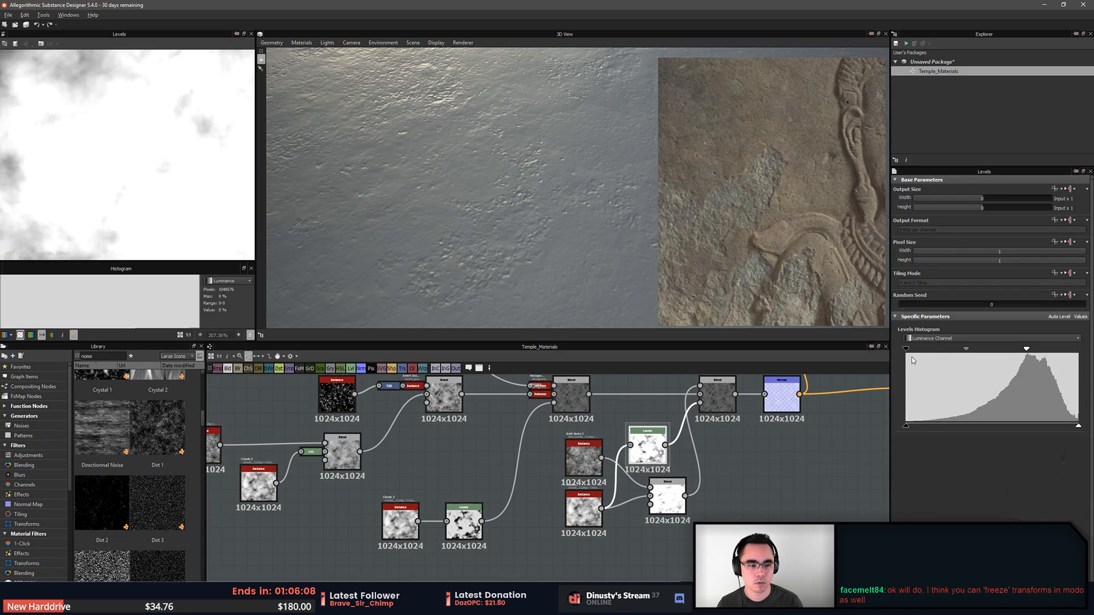
drag(906, 348, 1015, 351)
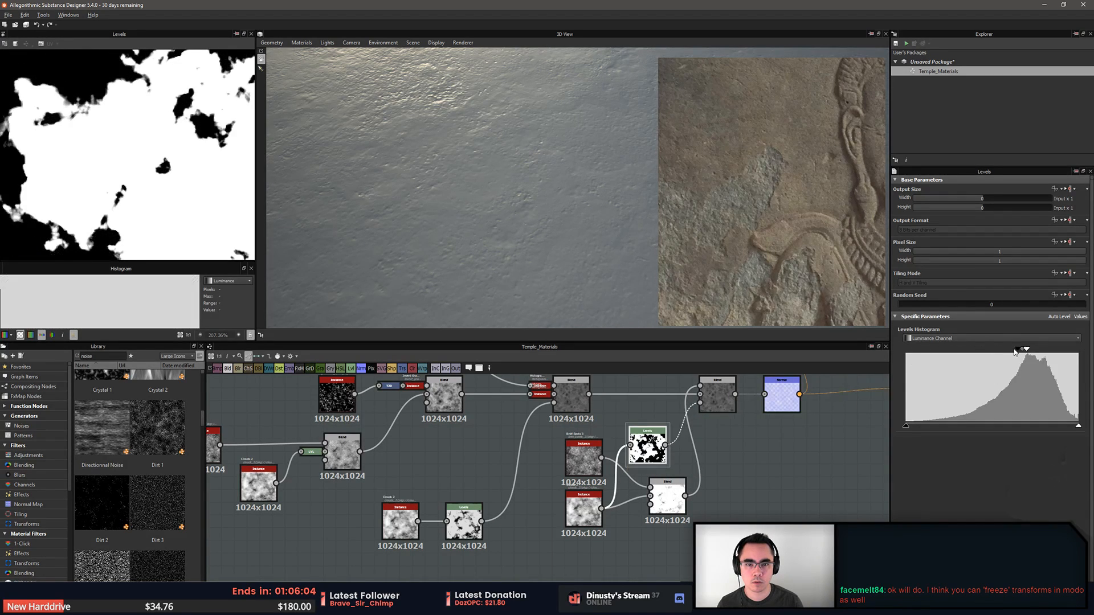
Rewire the Levels node's input so that it is fed by the noise Blend's output instead of Clouds 2
middle_drag(680, 468, 653, 485)
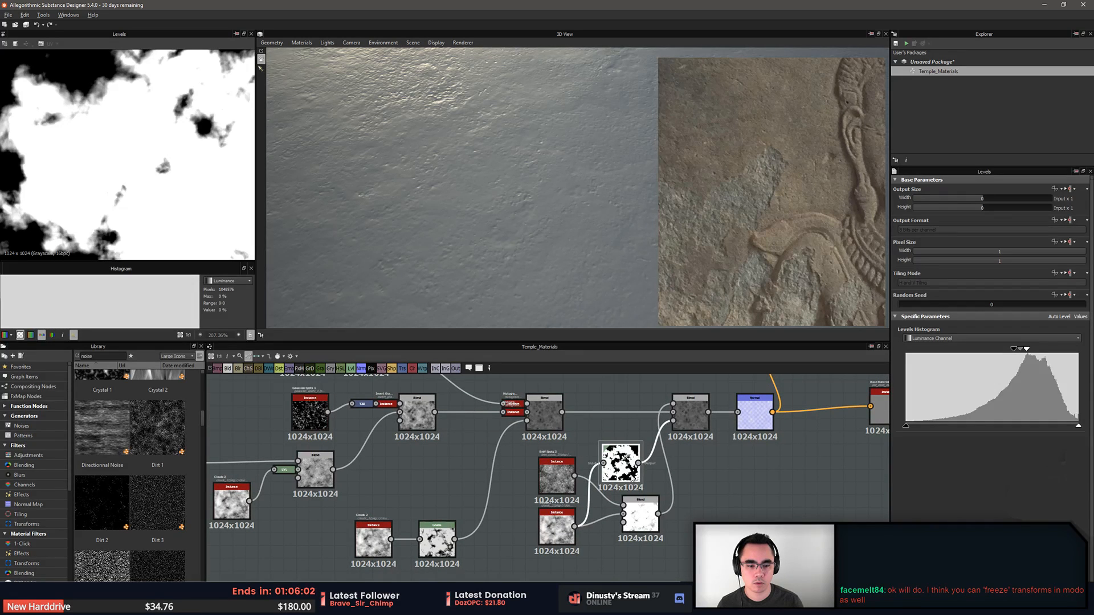
scroll(728, 504, up, 2)
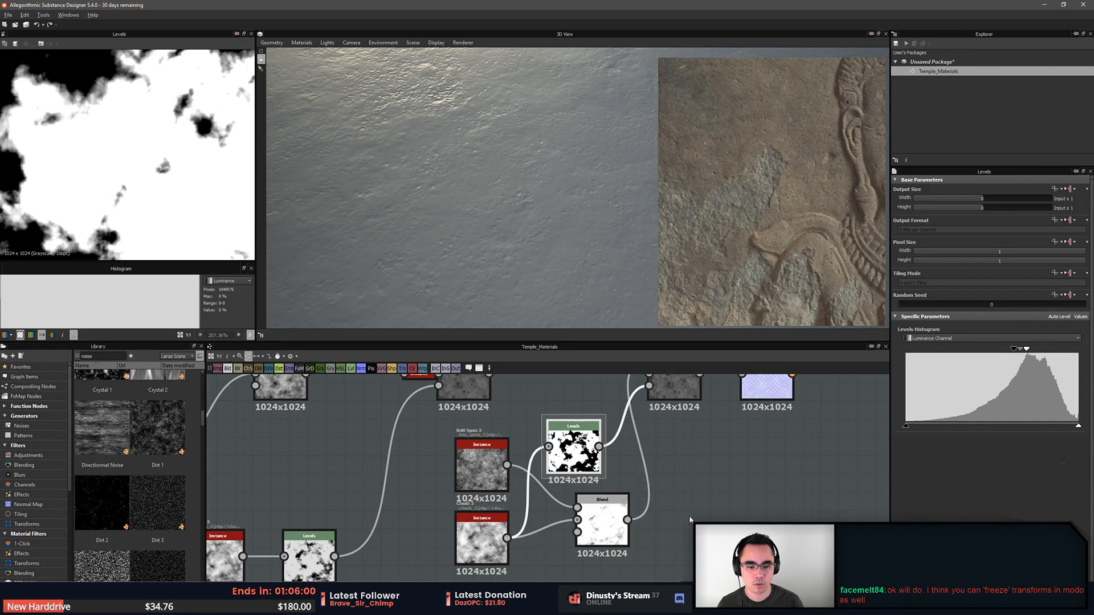
middle_drag(584, 462, 608, 482)
scroll(608, 483, up, 3)
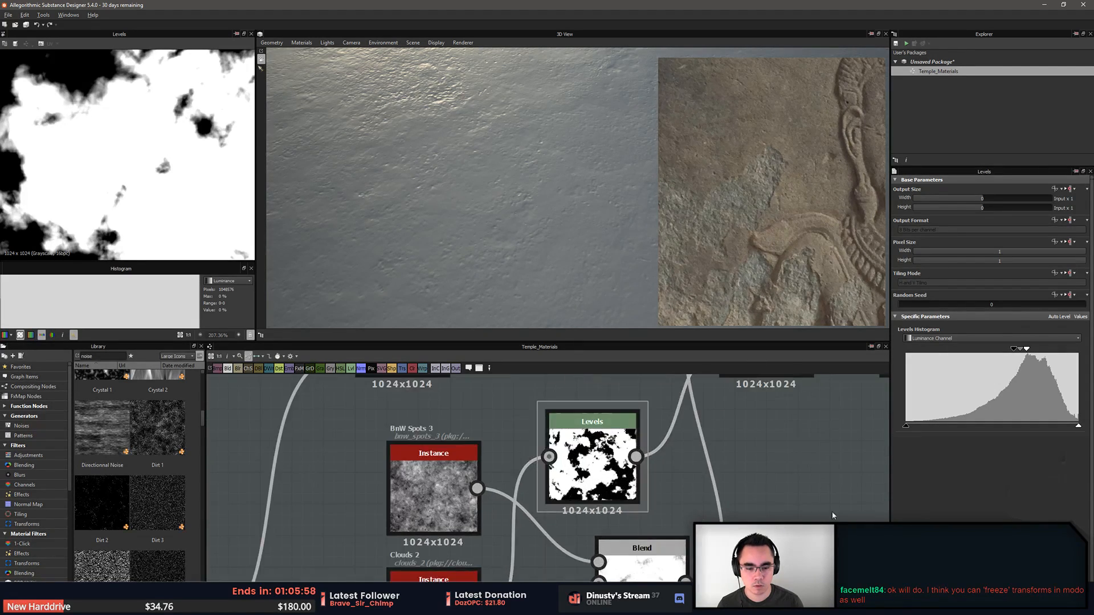
scroll(676, 494, down, 2)
middle_drag(675, 494, 703, 461)
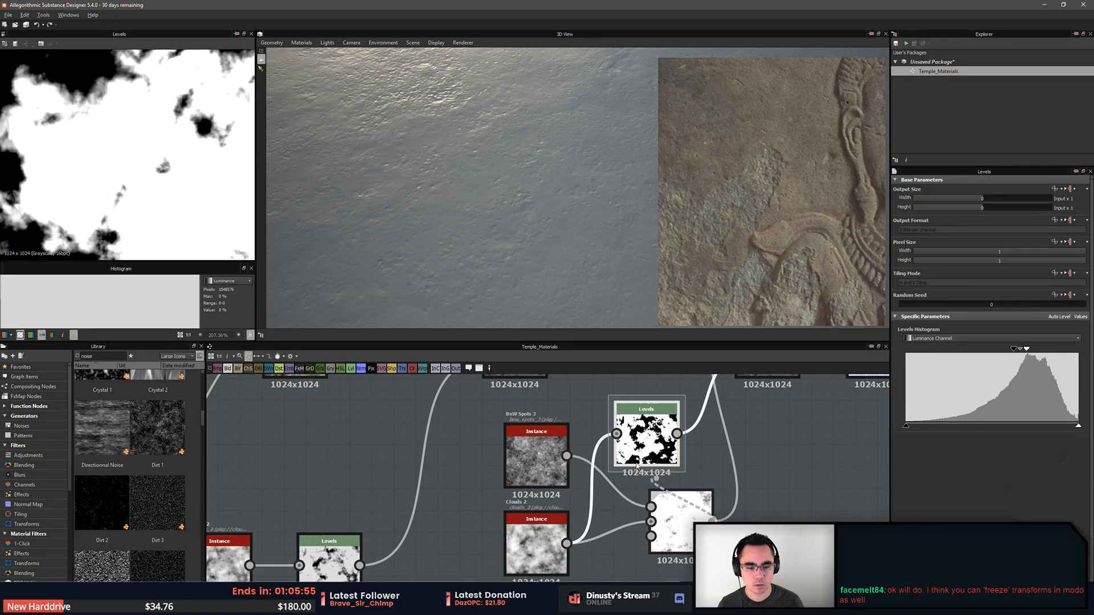
drag(711, 521, 617, 435)
middle_drag(659, 439, 702, 478)
scroll(661, 469, down, 1)
drag(645, 468, 652, 460)
Move the Levels node's black and white input points close together near the white end and dock the node to the new Blend
scroll(154, 217, down, 5)
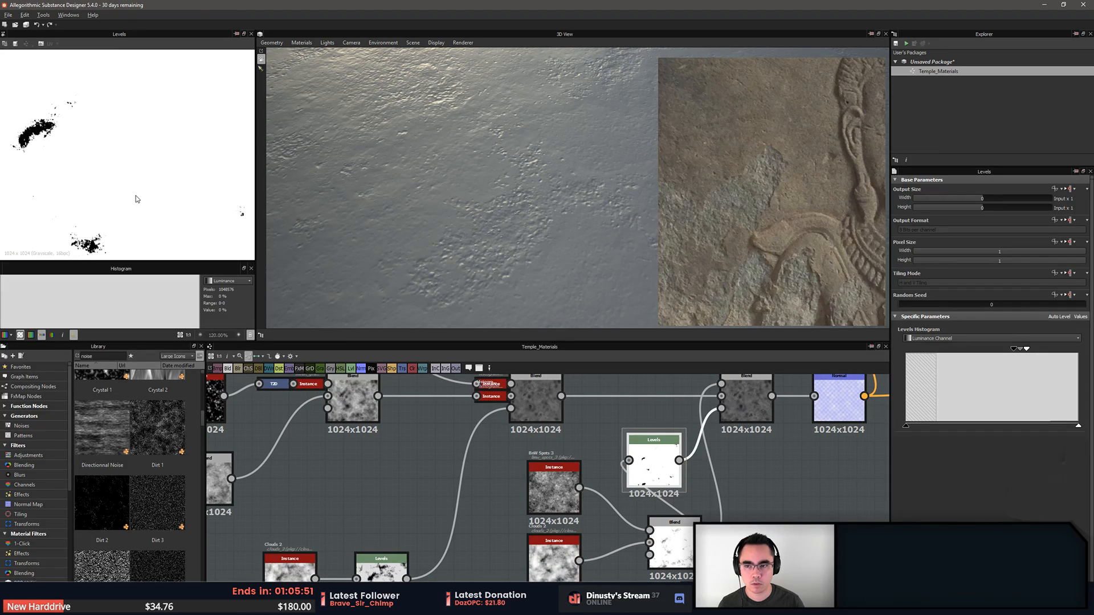
drag(1028, 351, 1063, 359)
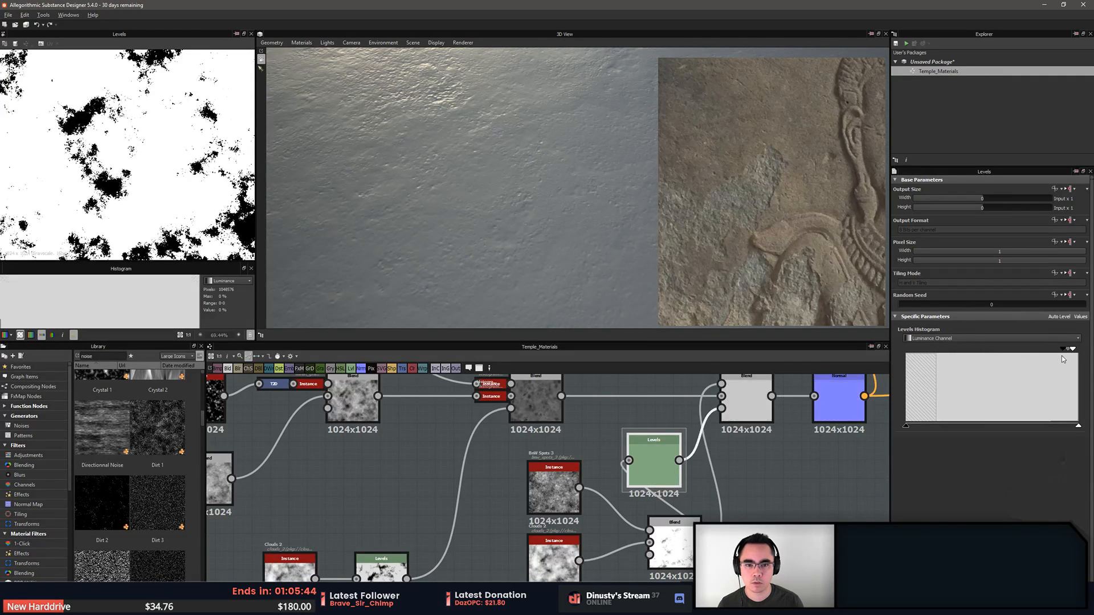
drag(665, 461, 656, 452)
key(d)
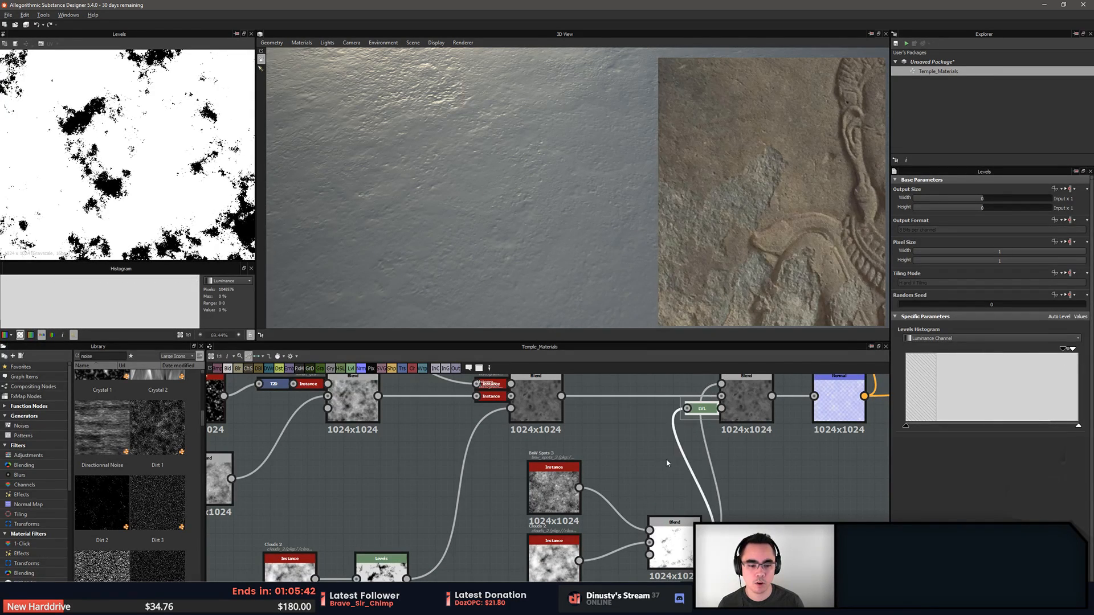
Gather BnW Spots 3, Clouds 2 and their Blend together and move the group above the main chain
drag(747, 403, 764, 405)
drag(684, 541, 636, 476)
middle_drag(666, 473, 679, 498)
scroll(679, 497, down, 1)
drag(552, 480, 647, 558)
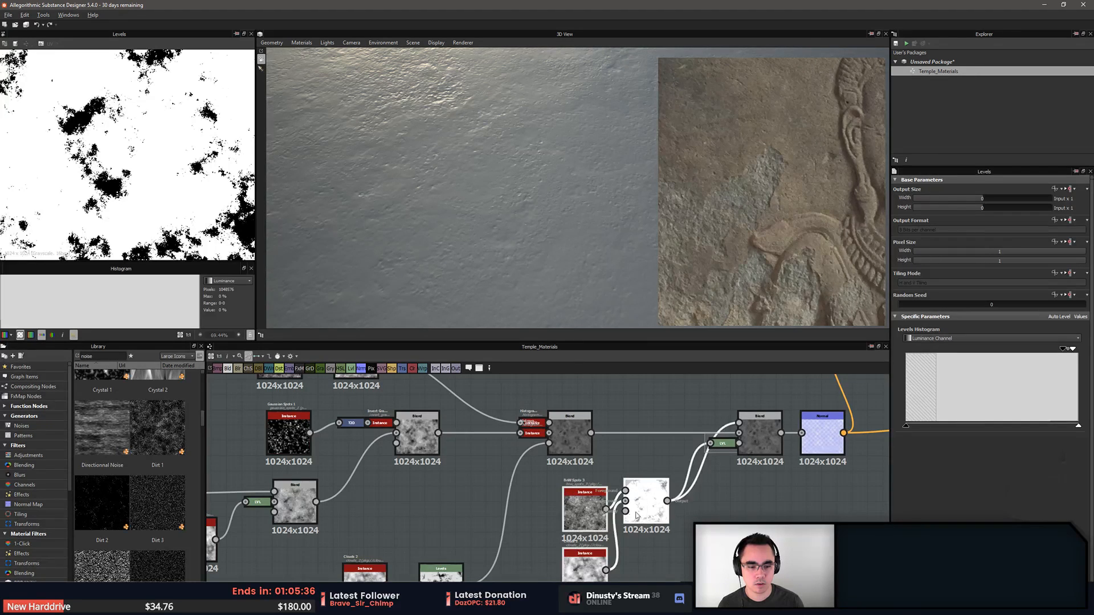
drag(639, 519, 640, 408)
middle_drag(640, 409, 689, 520)
drag(689, 520, 626, 460)
drag(625, 458, 580, 418)
scroll(613, 476, up, 2)
Preview the output of the Blend before the Normal node and examine its dark patches in the 2D view
middle_drag(712, 537, 644, 454)
scroll(644, 454, down, 1)
double_click(679, 483)
scroll(108, 135, down, 3)
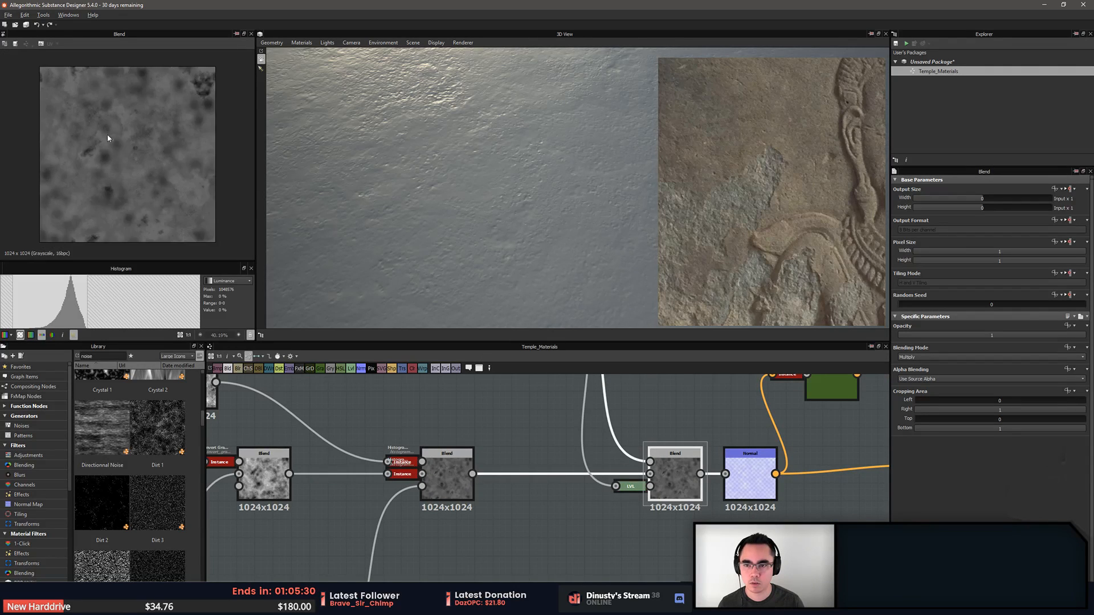
scroll(102, 143, up, 8)
click(564, 442)
middle_drag(687, 476, 605, 484)
scroll(606, 483, up, 1)
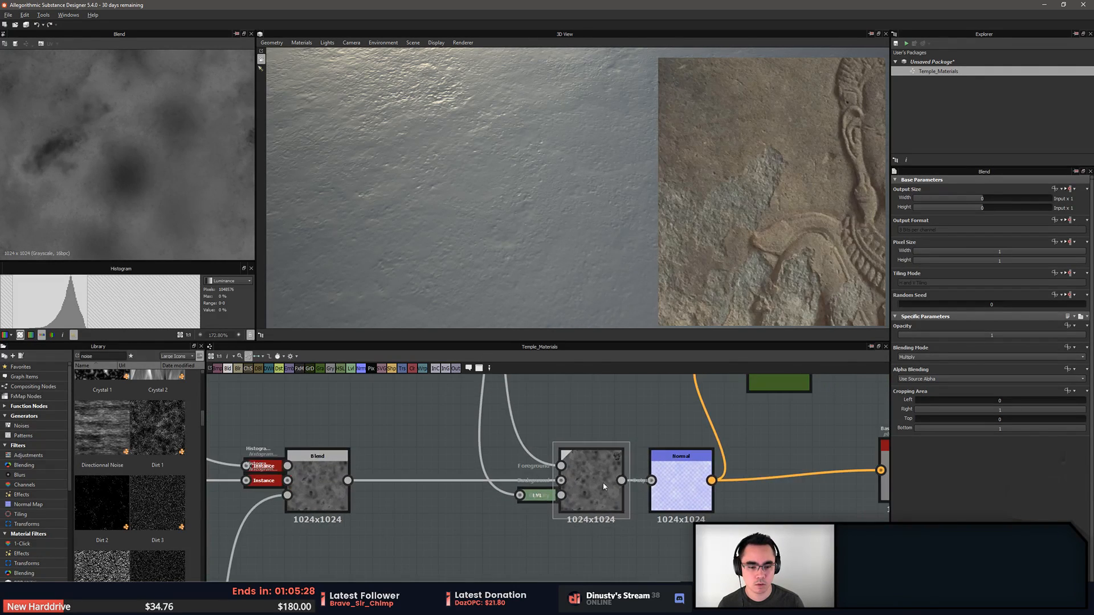
Preview the Normal node's output and the noise group's Blend output in the 2D view
click(605, 483)
scroll(596, 413, down, 2)
click(666, 482)
double_click(667, 483)
scroll(518, 217, down, 1)
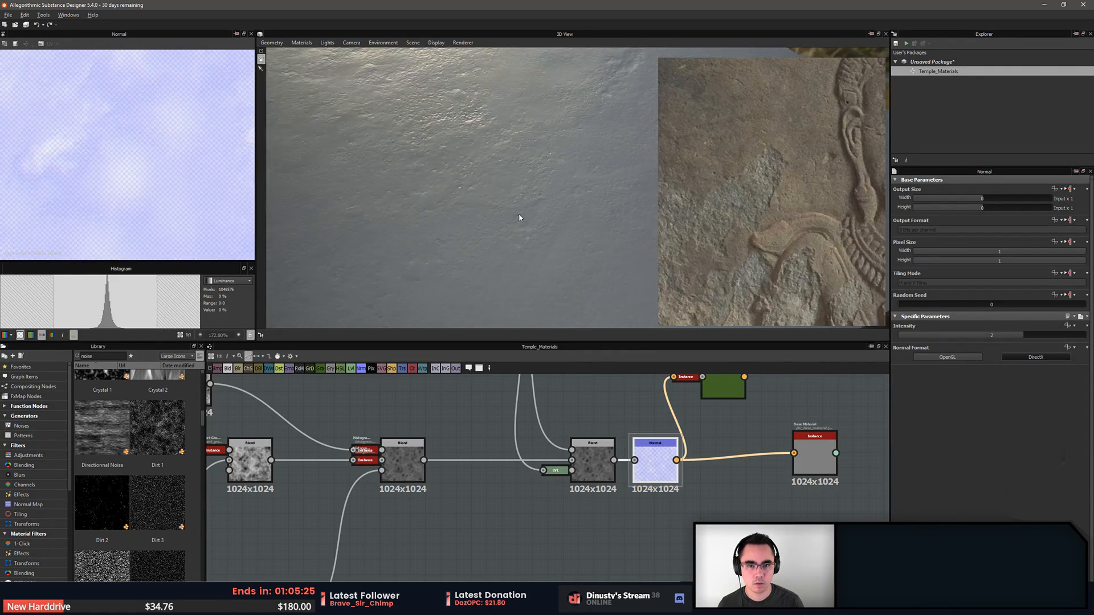
middle_drag(546, 439, 571, 551)
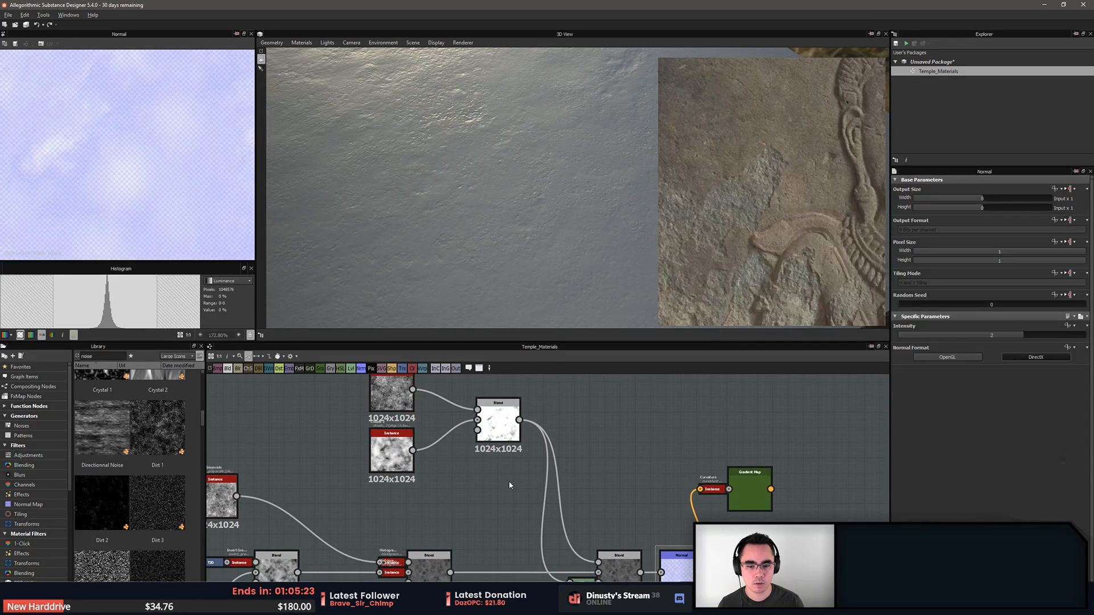
double_click(498, 424)
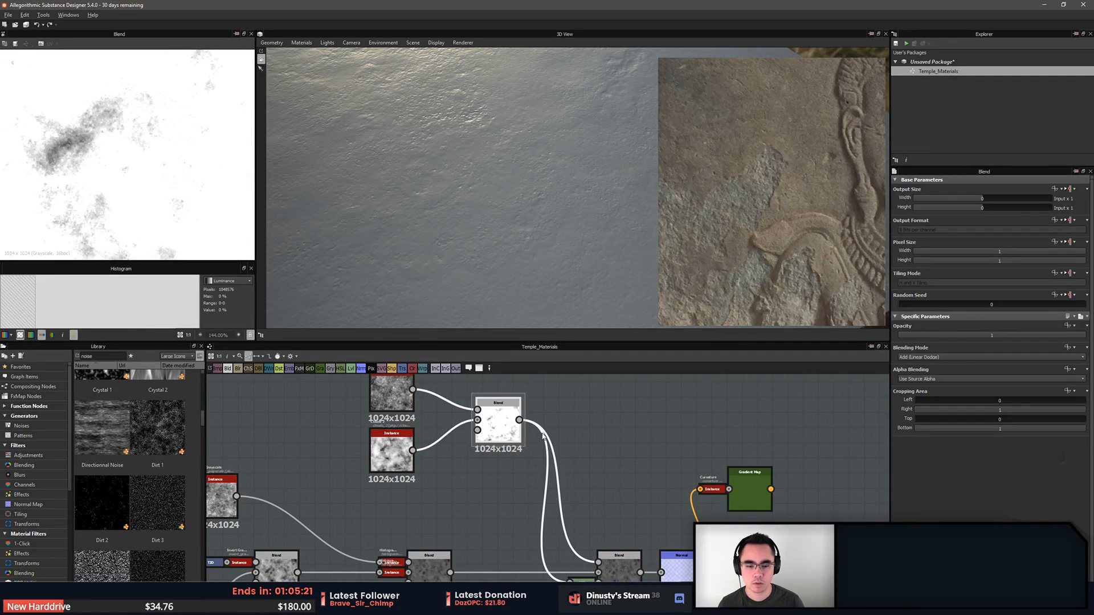
Try the Add Sub blending mode on the Blend before the Normal node
click(929, 357)
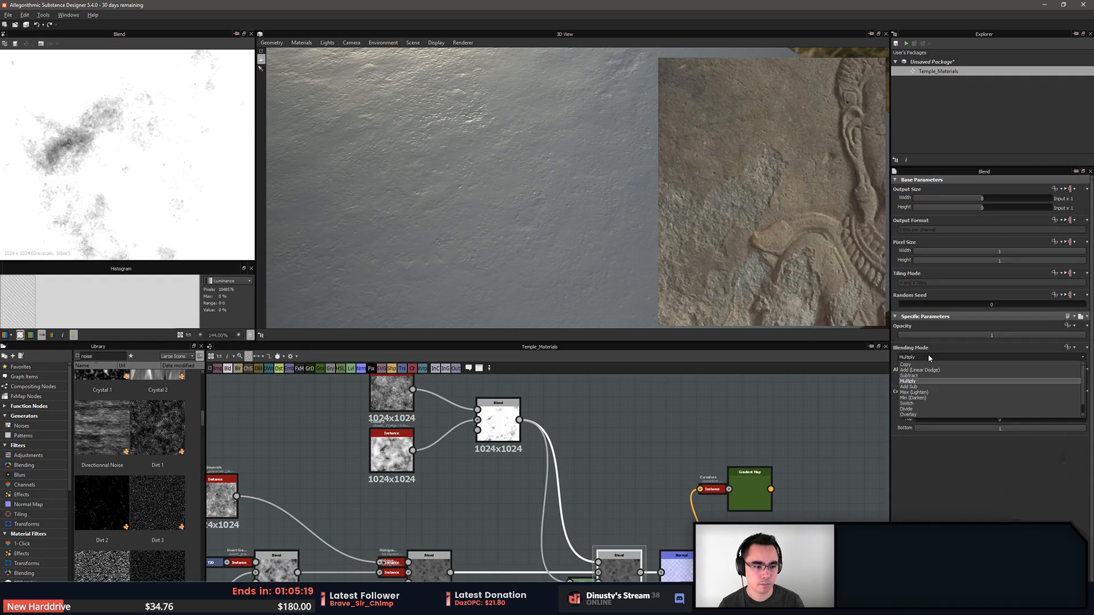
click(929, 357)
scroll(930, 357, down, 1)
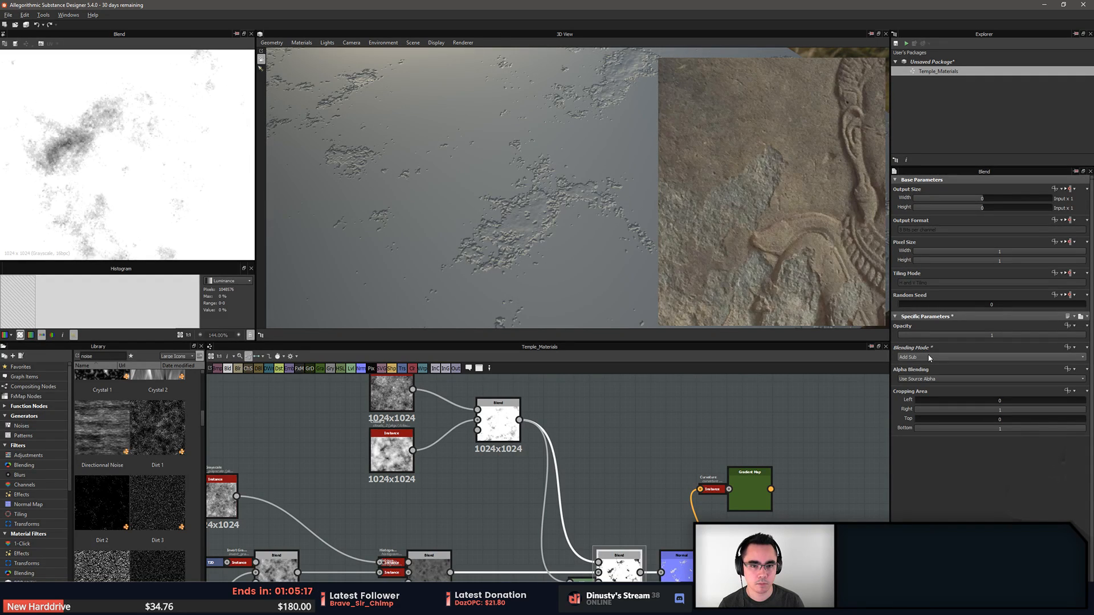
Widen the docked Levels node's input range by lowering its black point and setting its white point to maximum
click(574, 575)
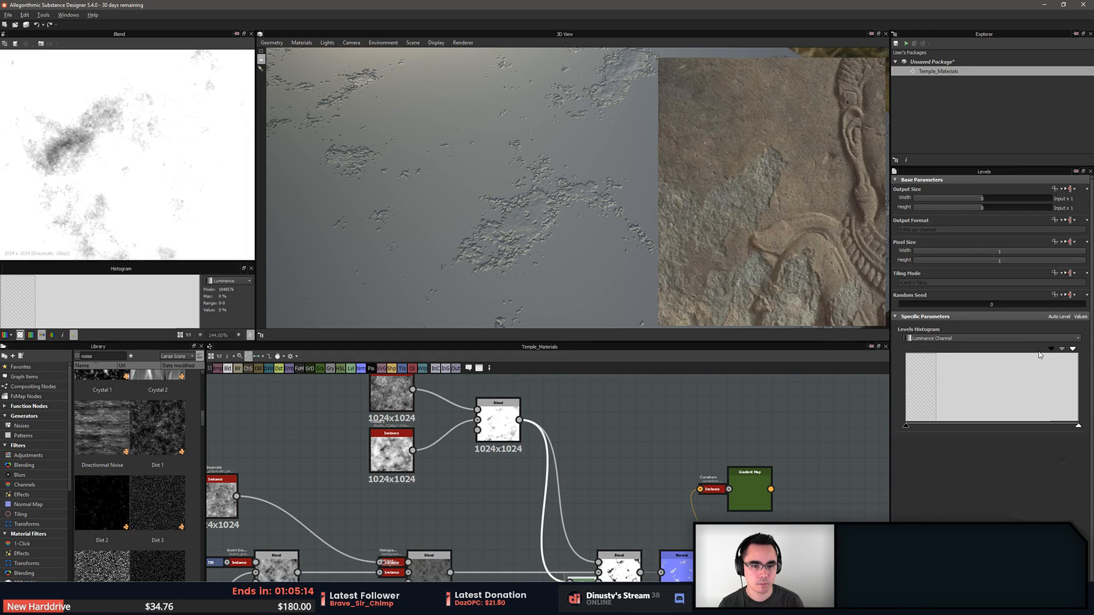
drag(1039, 354, 989, 358)
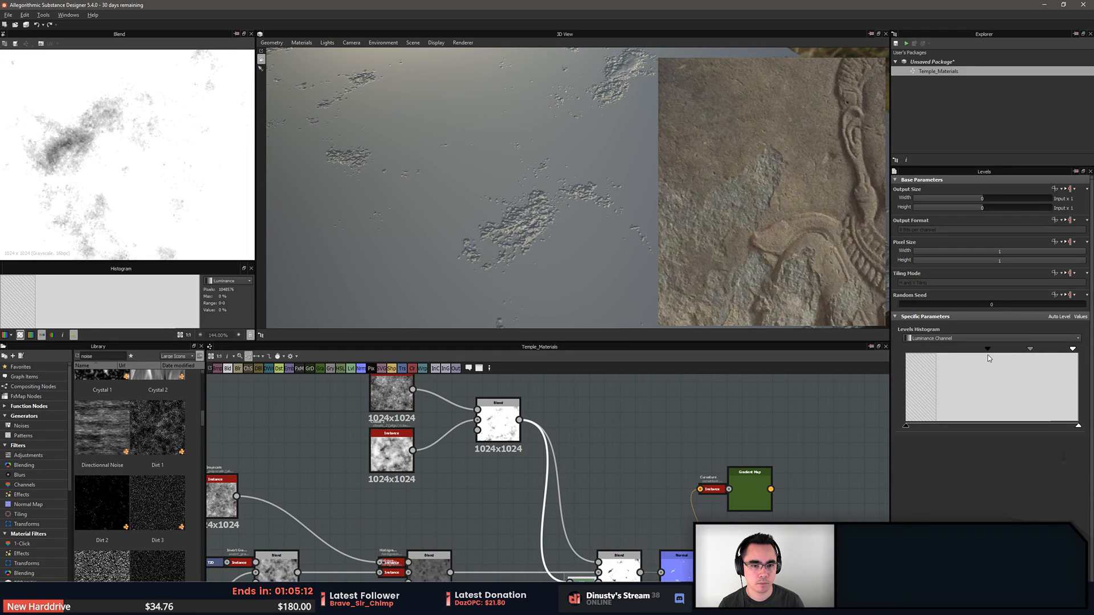
mouse_move(1072, 349)
mouse_down()
mouse_move(1031, 353)
mouse_move(1078, 349)
mouse_move(1053, 352)
mouse_up()
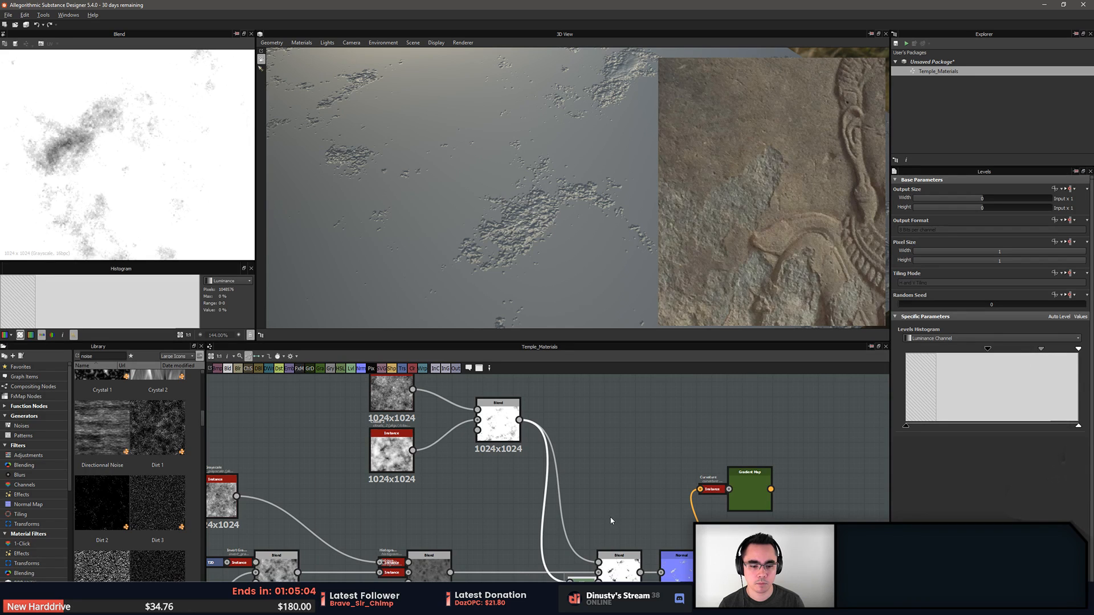
Cycle through the blending modes of the Blend before the Normal node and set it to Overlay
click(618, 565)
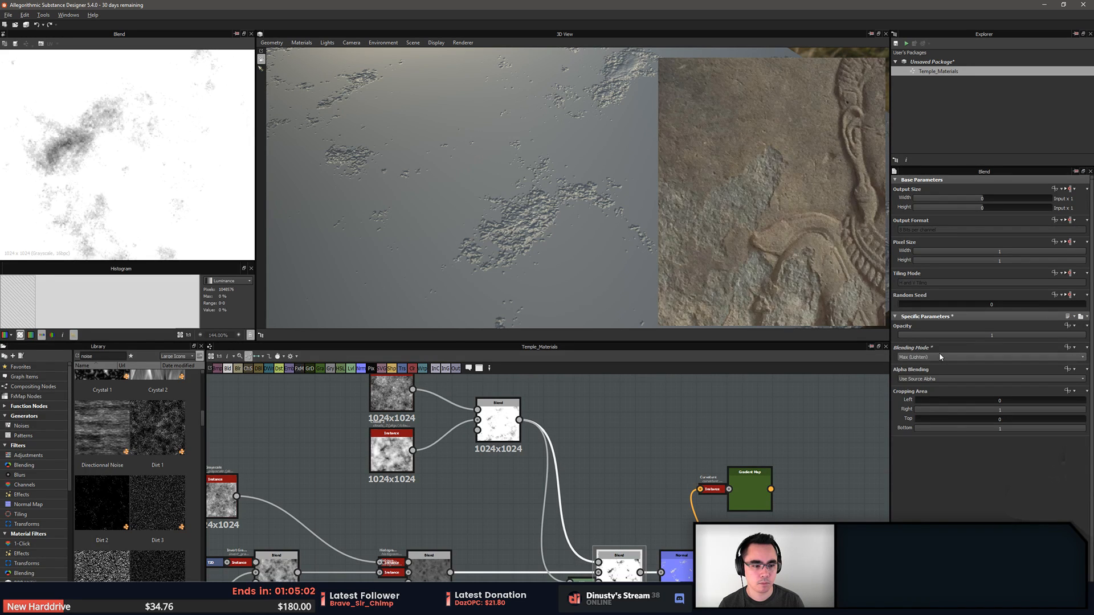
scroll(939, 356, down, 1)
scroll(940, 356, down, 1)
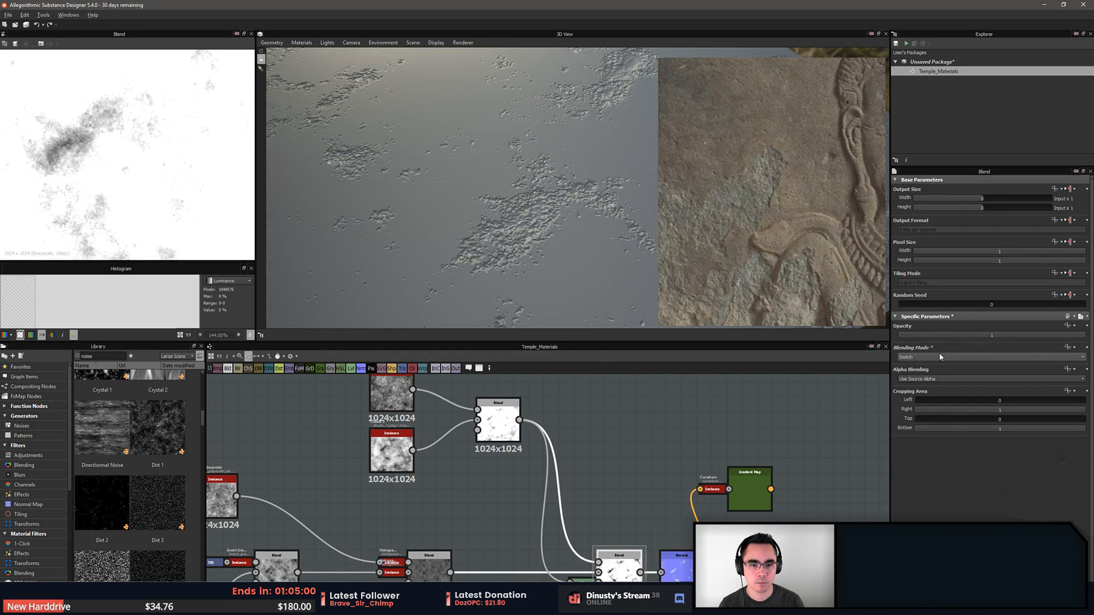
scroll(940, 357, down, 1)
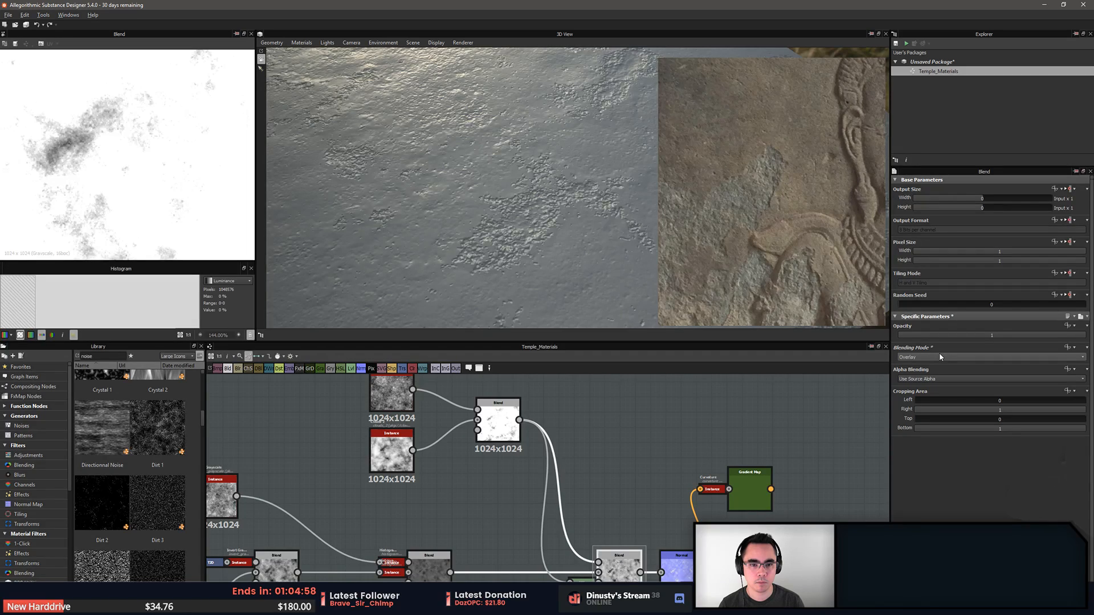
Add a Histogram Range node beside the noise group's Blend
drag(501, 217, 450, 244)
mouse_move(644, 464)
middle_down()
mouse_move(638, 445)
mouse_move(657, 467)
middle_up()
click(535, 415)
click(619, 576)
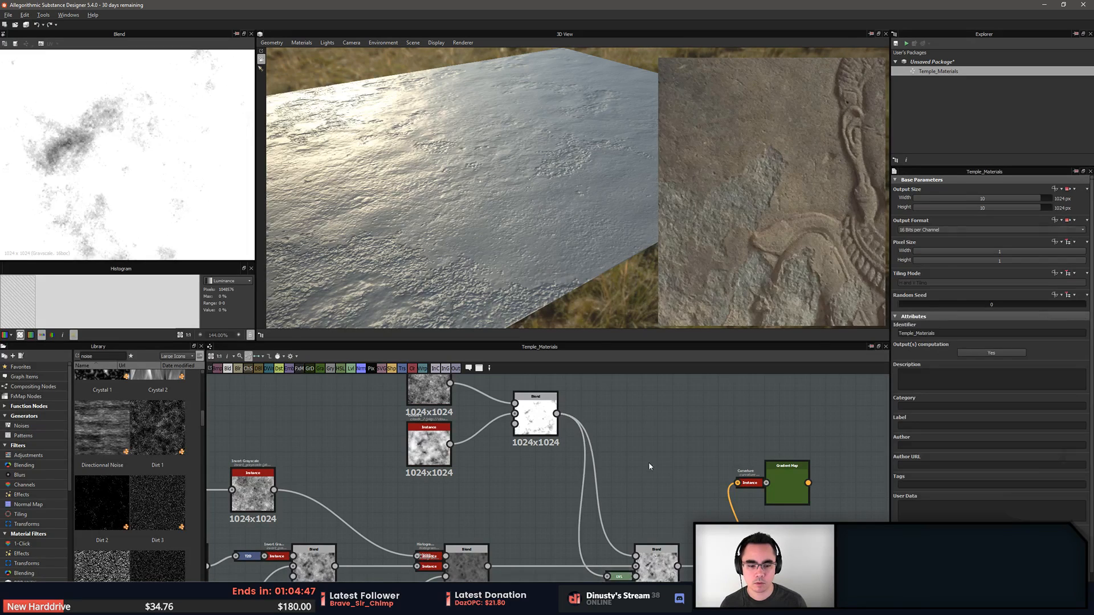
click(526, 416)
key(space)
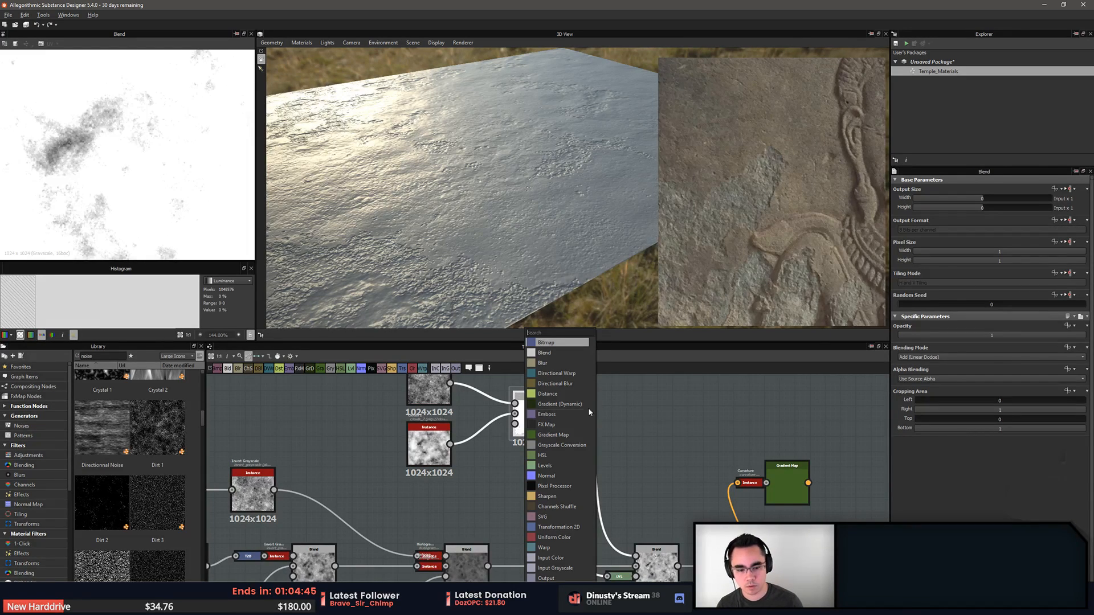
click(678, 413)
key(space)
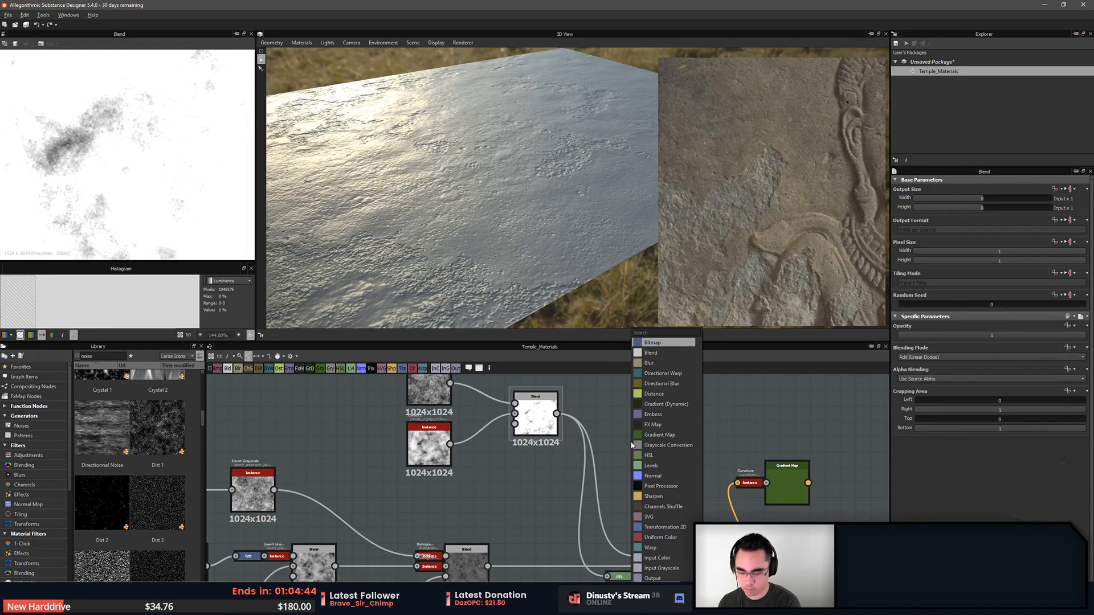
text(histo)
key(Return)
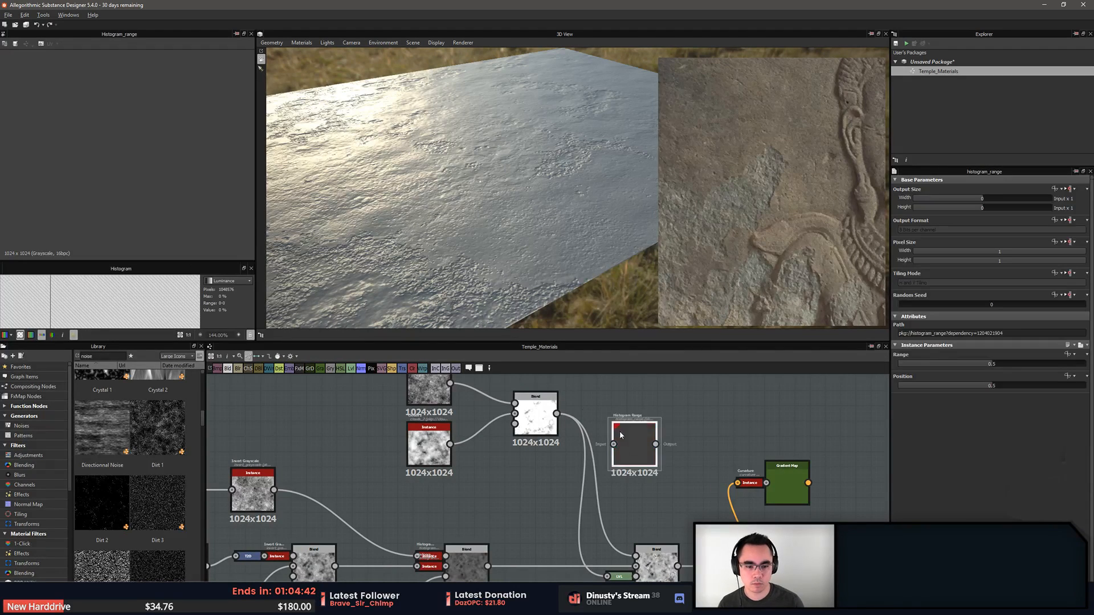
Route the noise group's Blend through the Histogram Range node into the foreground of the Blend before the Normal node
drag(557, 416, 613, 443)
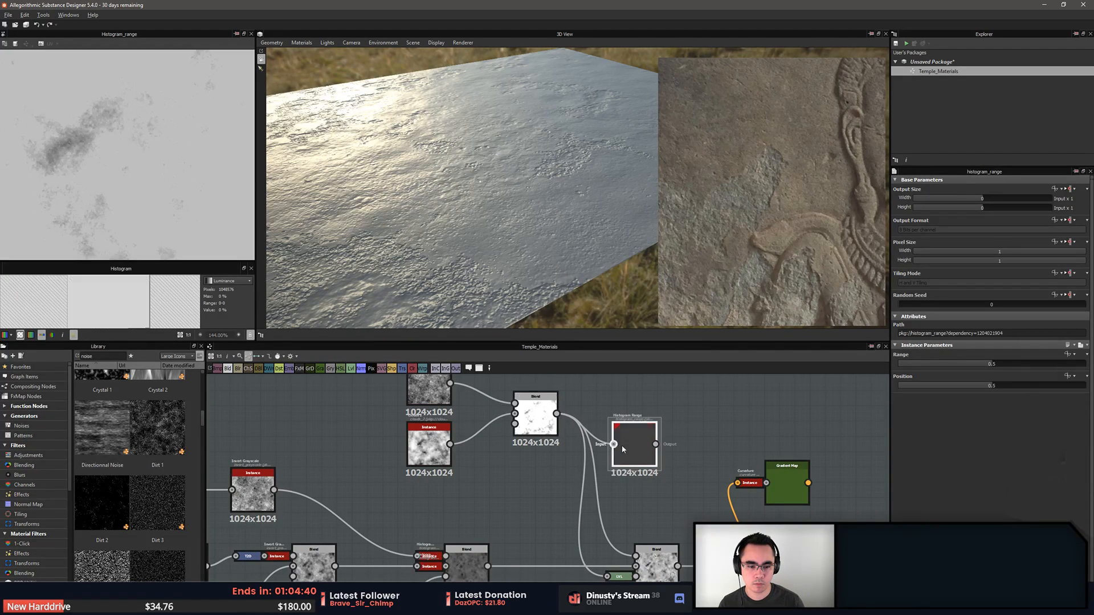
drag(633, 565, 636, 556)
drag(631, 449, 624, 449)
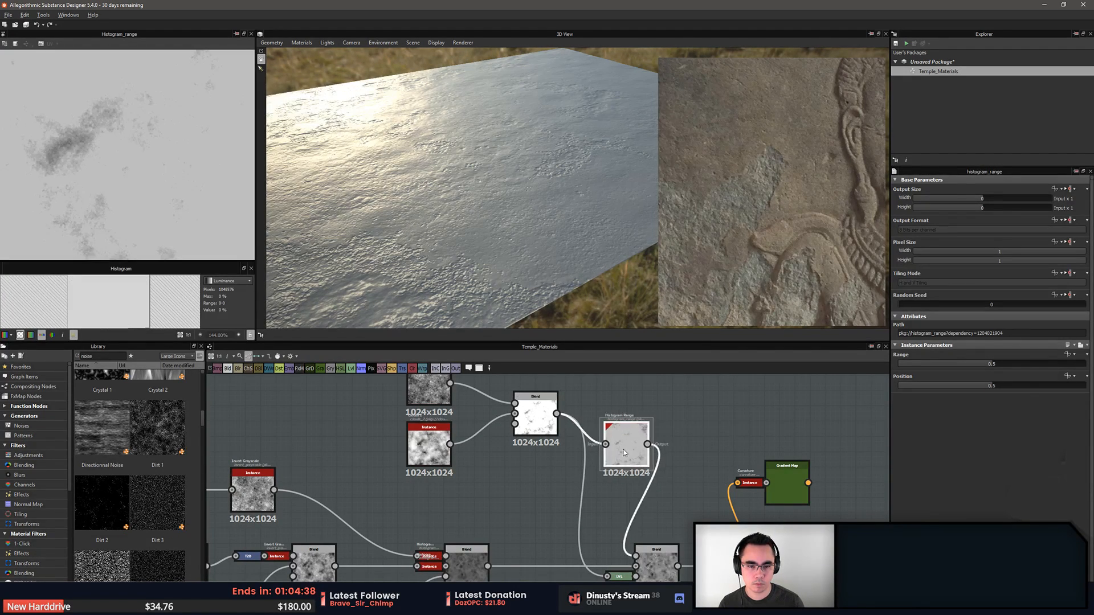
Set the Histogram Range's range to about 0.73 and its position to 0.42, checking the surface in the 3D view
click(1035, 362)
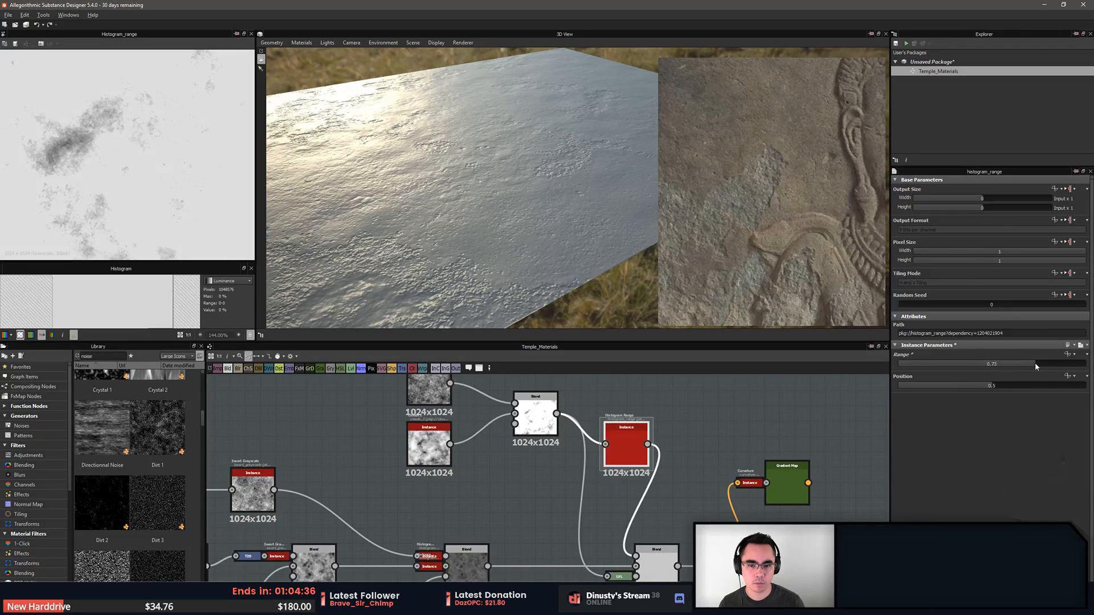
drag(1035, 362, 992, 386)
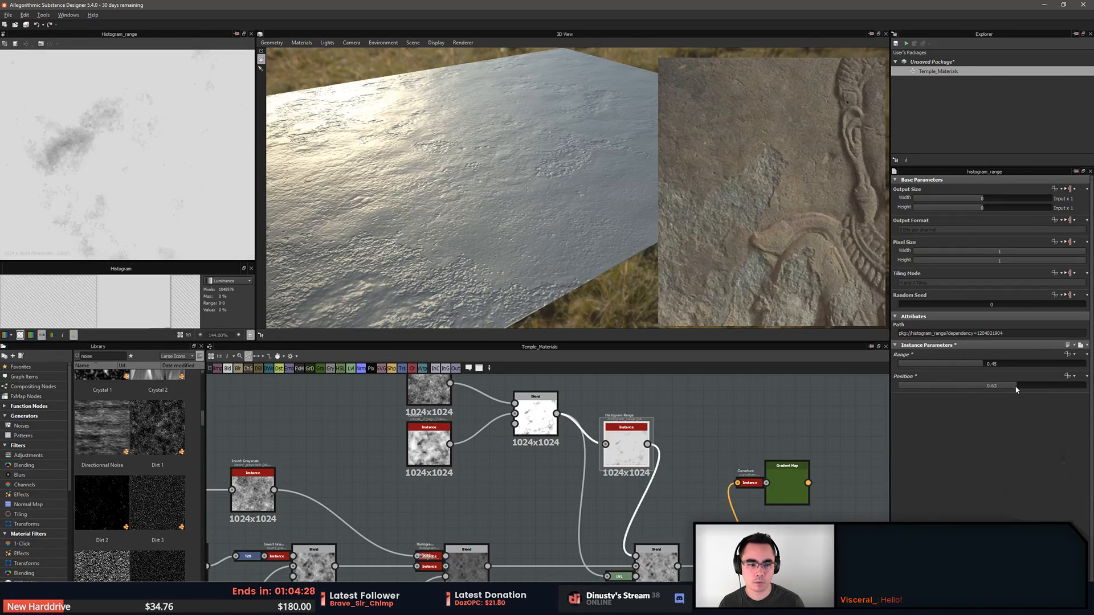
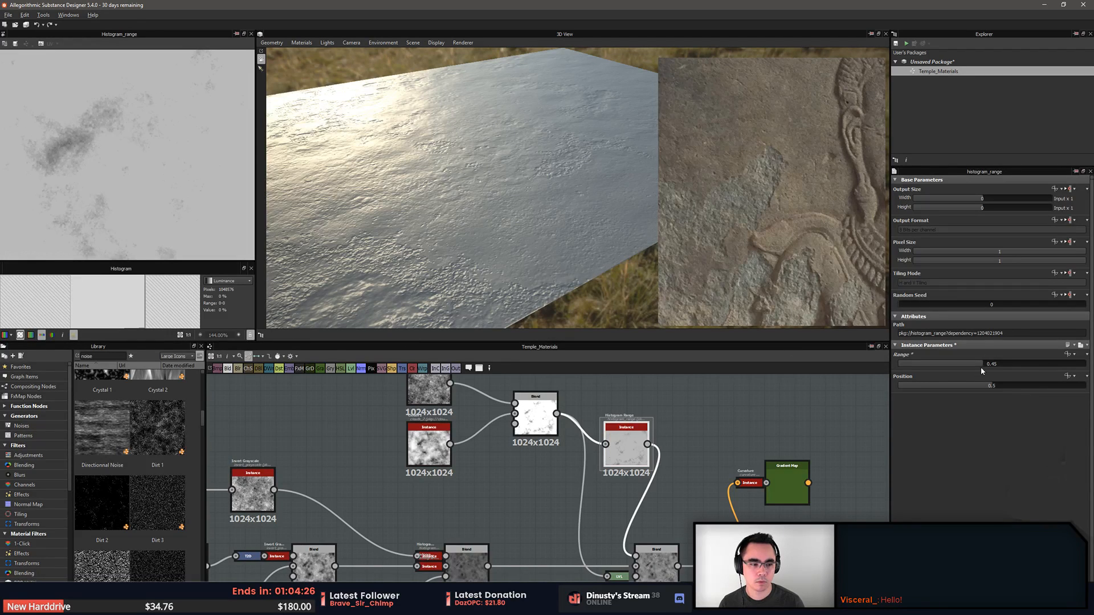
mouse_move(981, 369)
mouse_down()
mouse_move(1036, 370)
mouse_move(944, 394)
mouse_move(977, 389)
mouse_up()
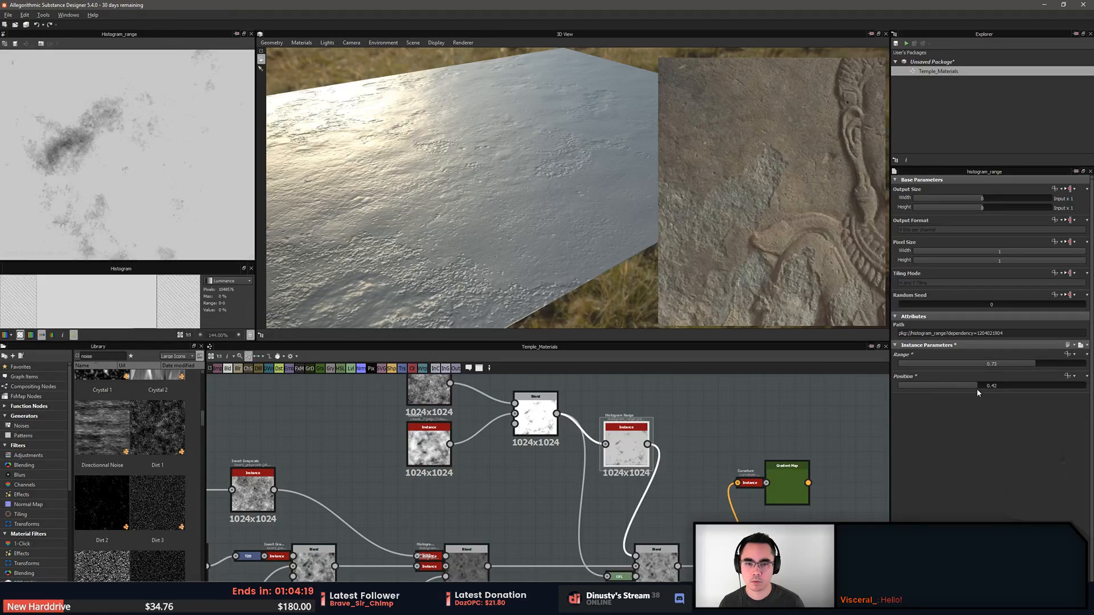
drag(551, 249, 464, 239)
Undock the Levels node from the Blend before the Normal node and place it as a free node below the link
middle_drag(677, 442, 679, 497)
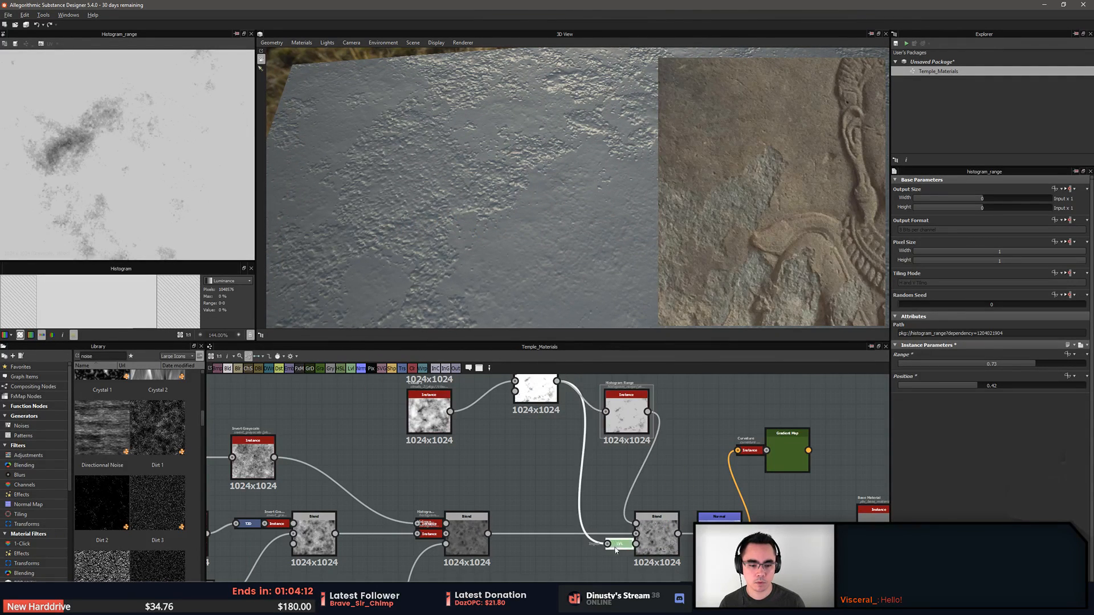
drag(619, 543, 581, 573)
middle_drag(626, 576, 638, 532)
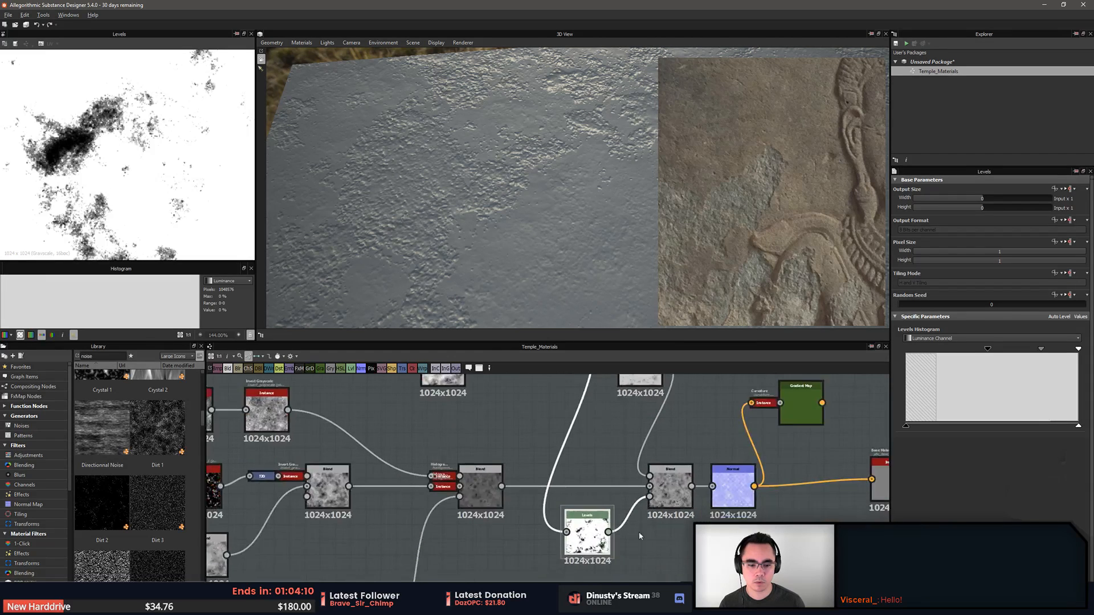
scroll(638, 531, up, 2)
key(space)
text(blur)
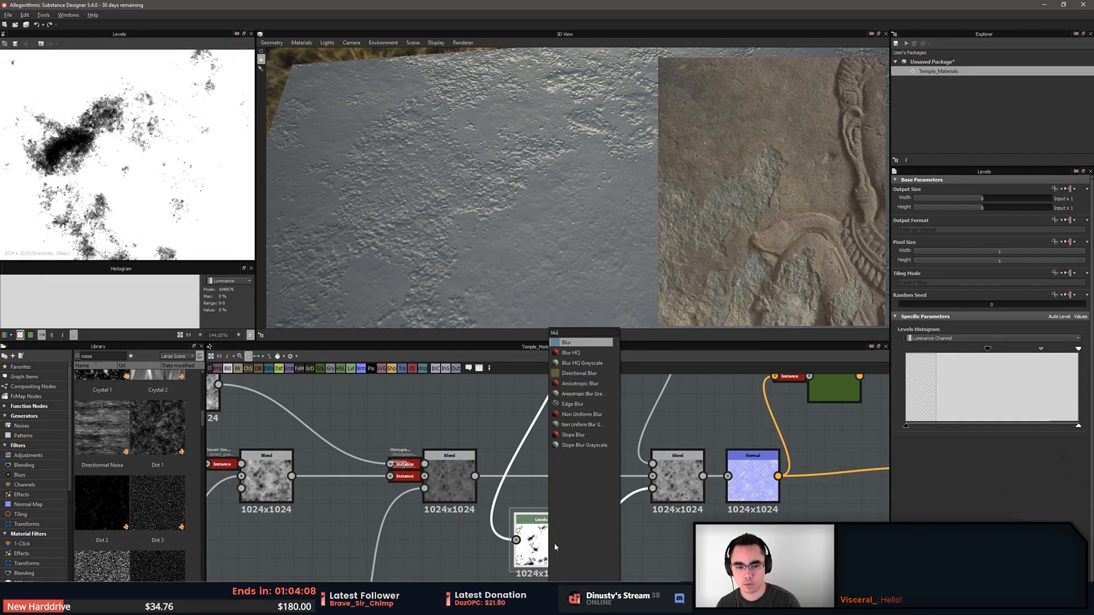
key(Return)
key(ctrl+z)
Add a Blur HQ Grayscale node after the Levels node and connect it to the opacity input of the Blend before the Normal node
key(space)
text(blur)
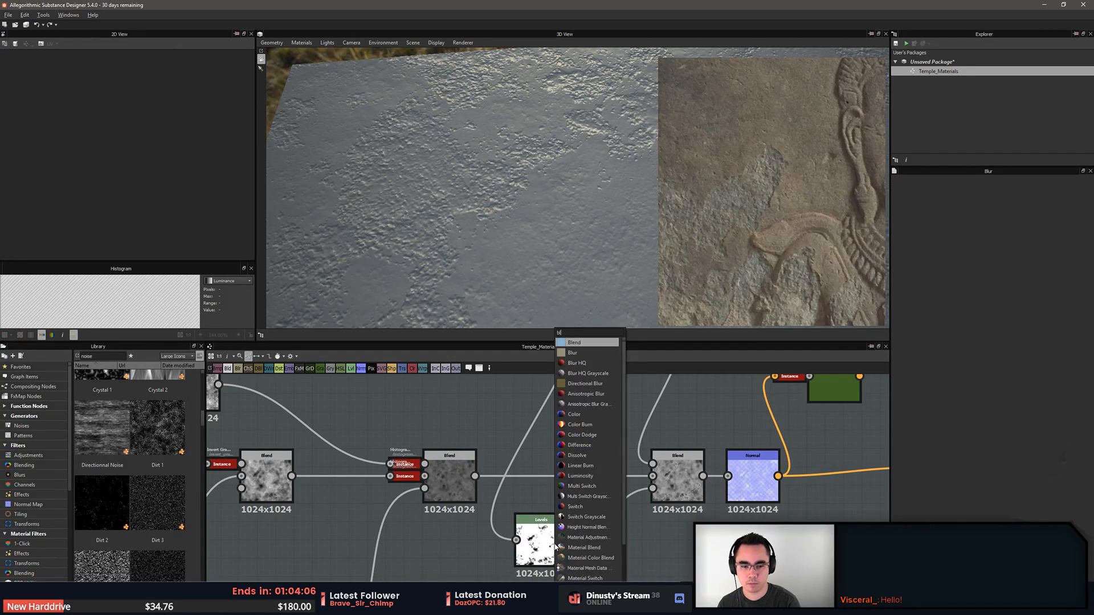
key(Down)
key(Down)
key(Return)
mouse_move(554, 544)
mouse_down()
mouse_move(601, 544)
mouse_move(555, 545)
mouse_up()
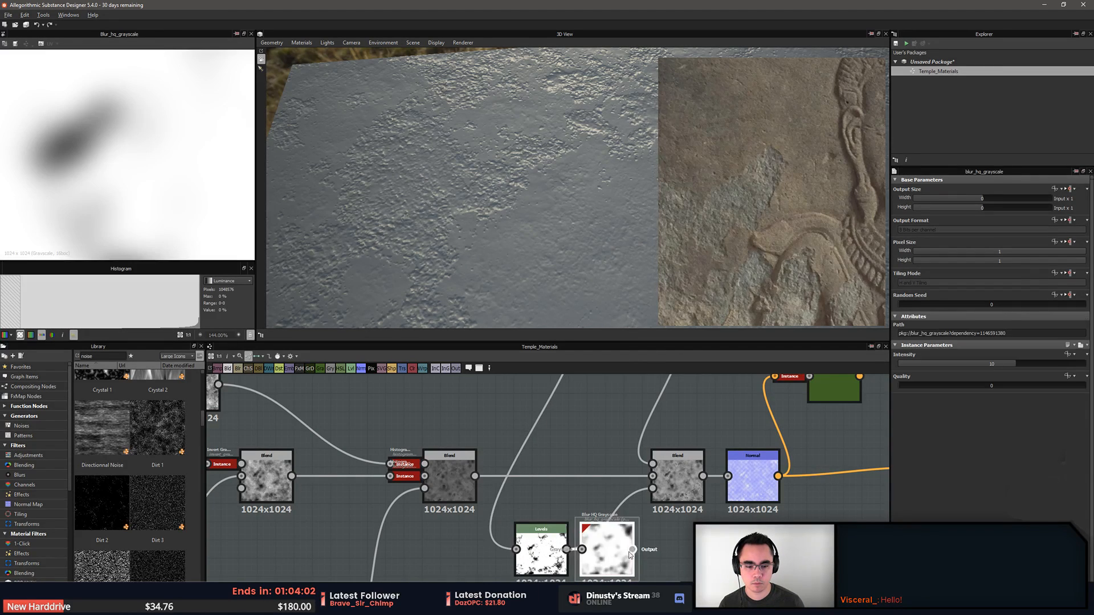
drag(651, 492, 652, 489)
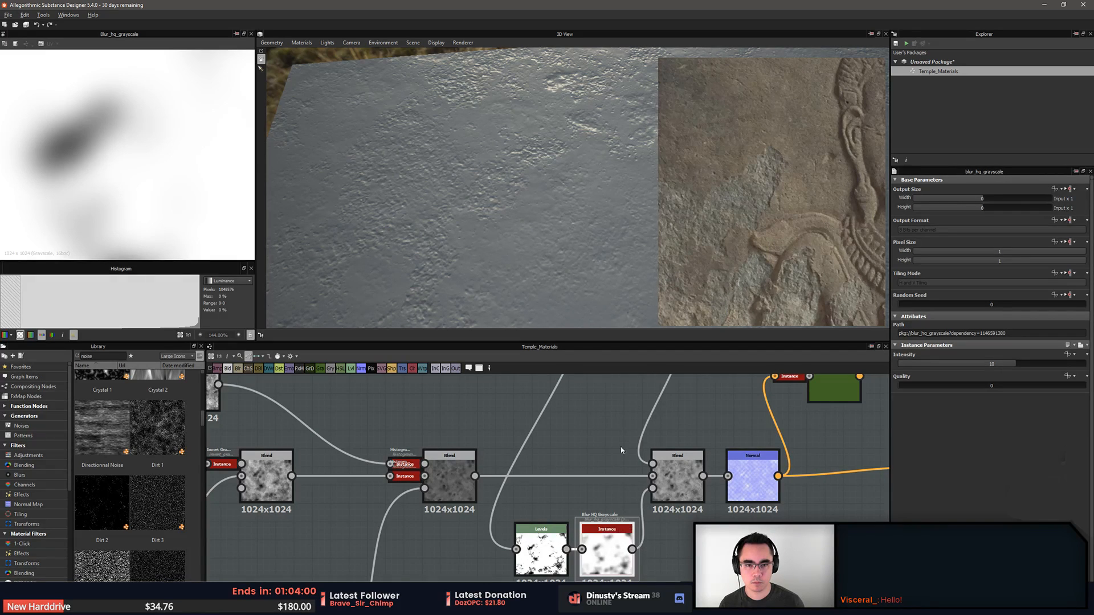
Set the Blur HQ Grayscale's quality to 1 and its intensity to 0.26, comparing the mask edges in the 2D and 3D views
drag(629, 242, 548, 294)
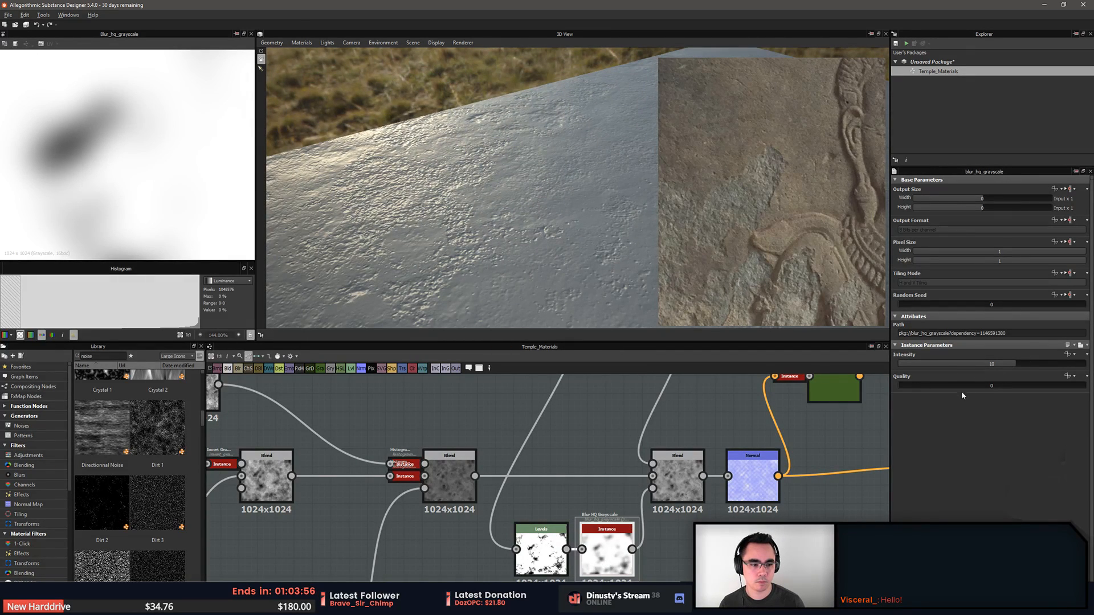
drag(969, 386, 912, 367)
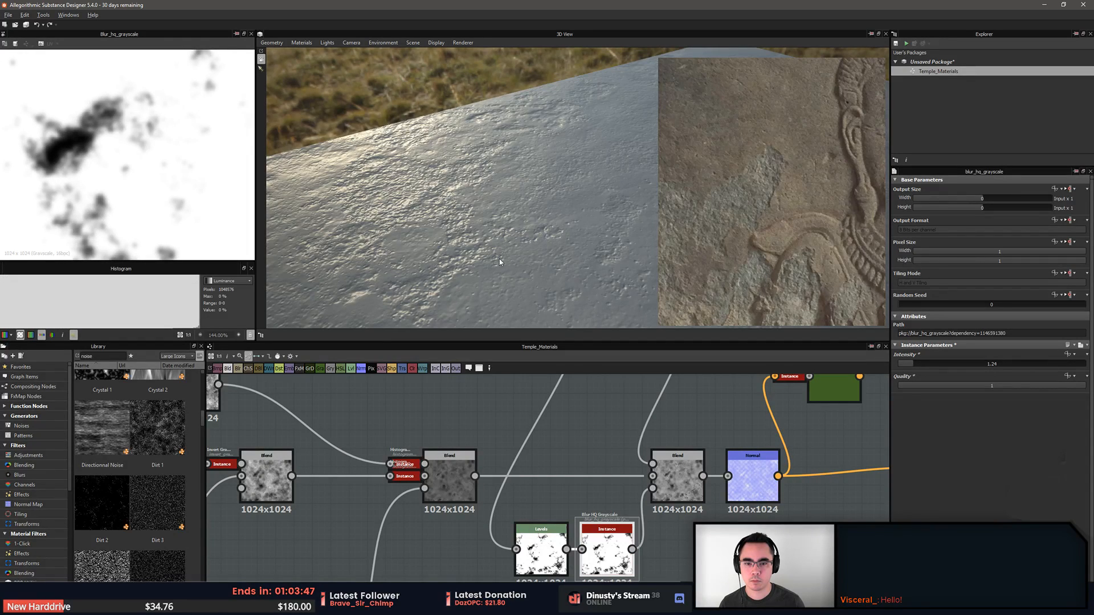
alt+drag(499, 258, 530, 285)
drag(913, 366, 899, 366)
drag(558, 263, 557, 236)
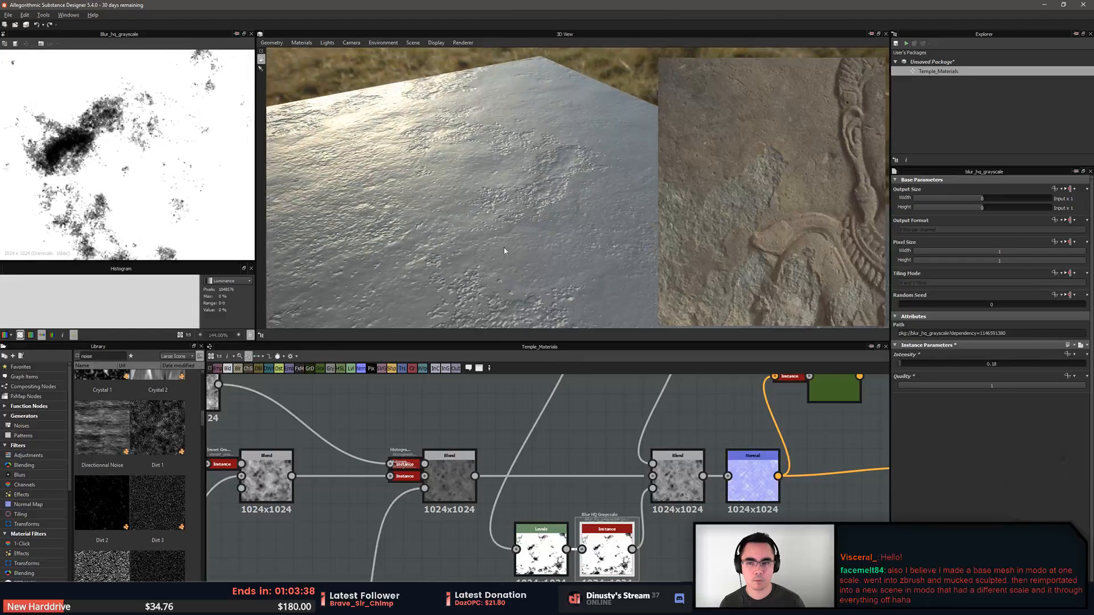
scroll(118, 160, up, 5)
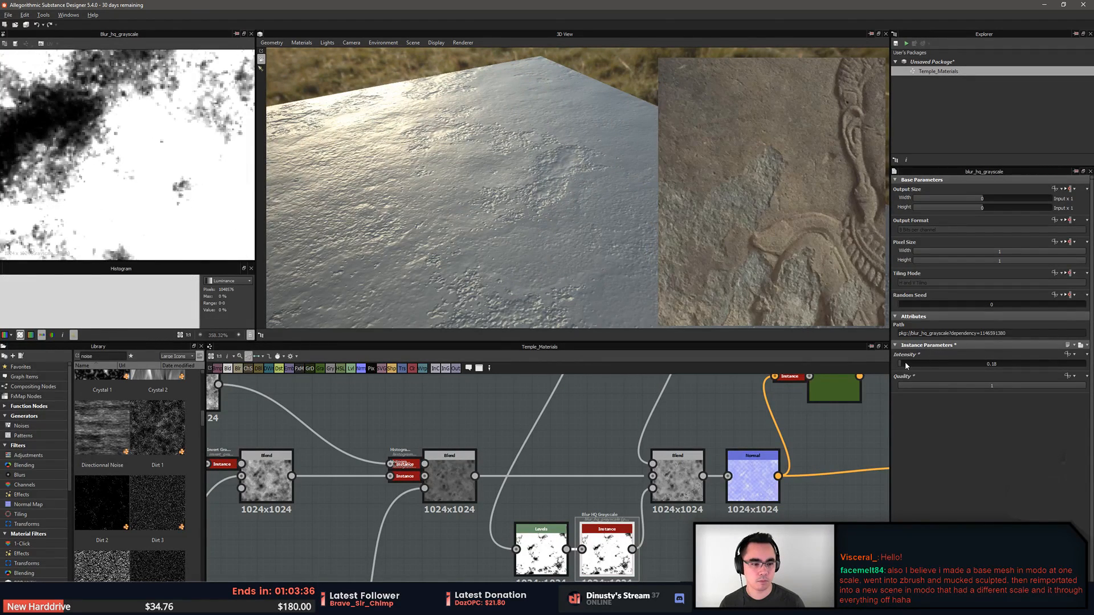
drag(905, 364, 902, 368)
drag(517, 227, 497, 252)
scroll(126, 153, down, 8)
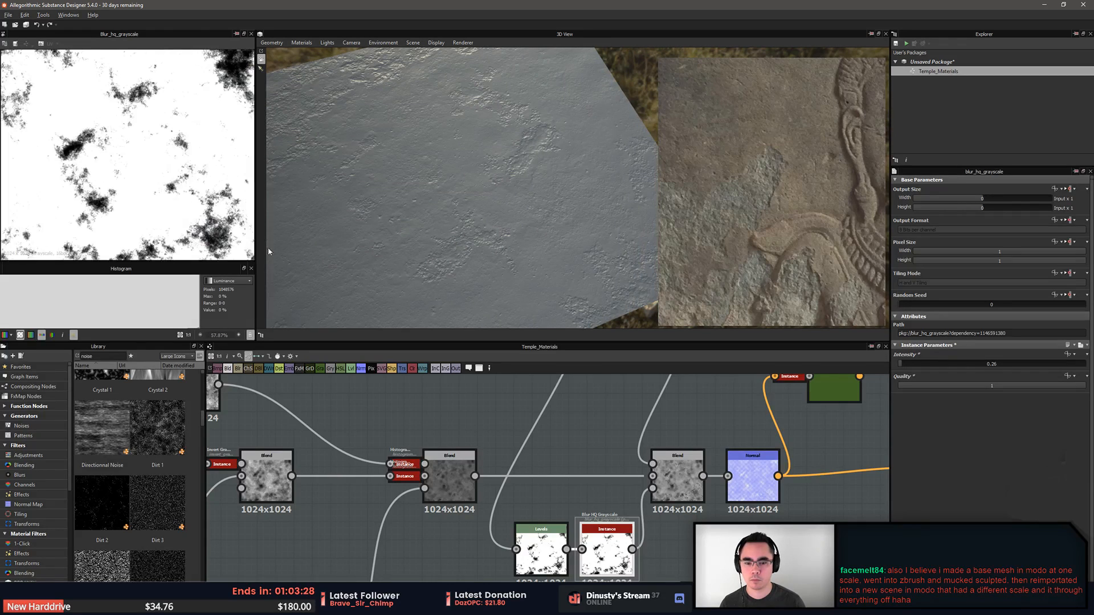
Enable the Base Material's user-defined Base Color map and connect the Gradient Map's output to it
middle_drag(684, 430, 498, 411)
double_click(575, 460)
middle_drag(603, 392, 562, 463)
scroll(561, 463, down, 1)
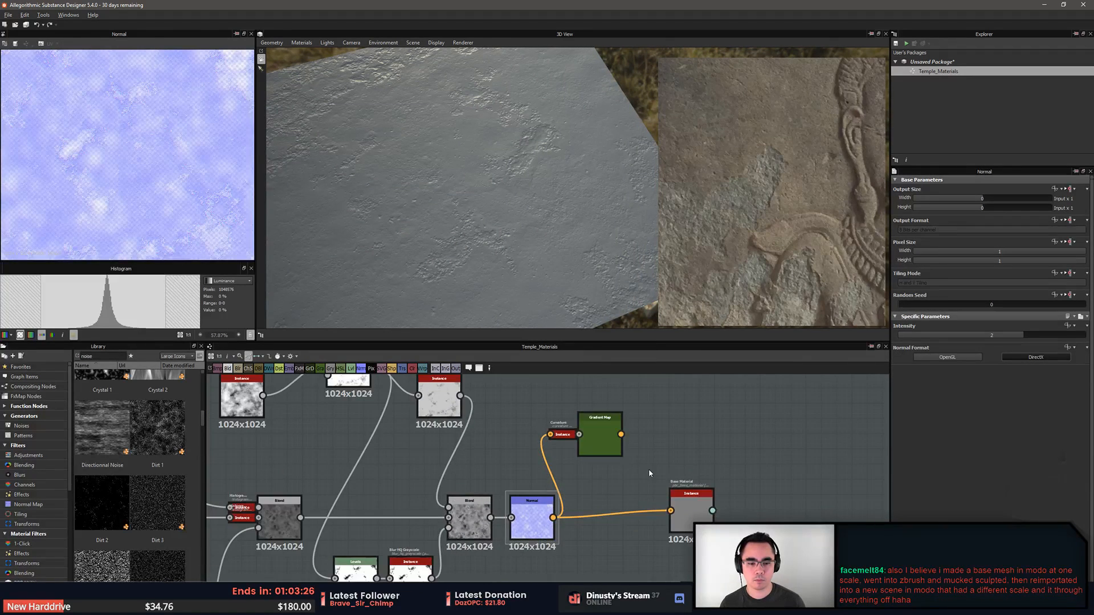
drag(665, 434, 668, 436)
drag(699, 502, 739, 500)
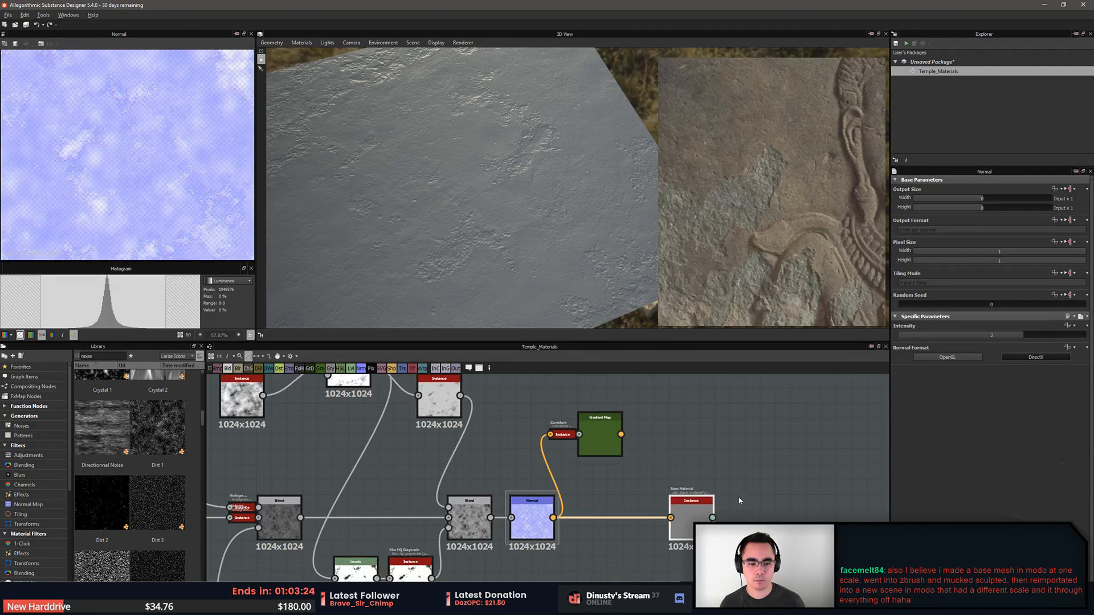
double_click(699, 521)
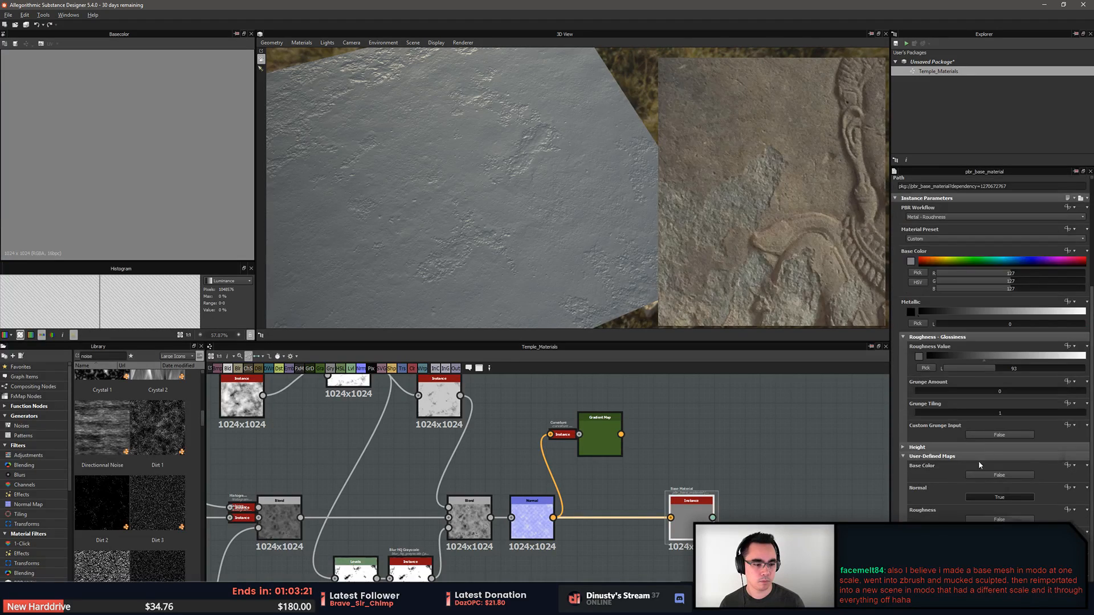
drag(669, 502, 670, 512)
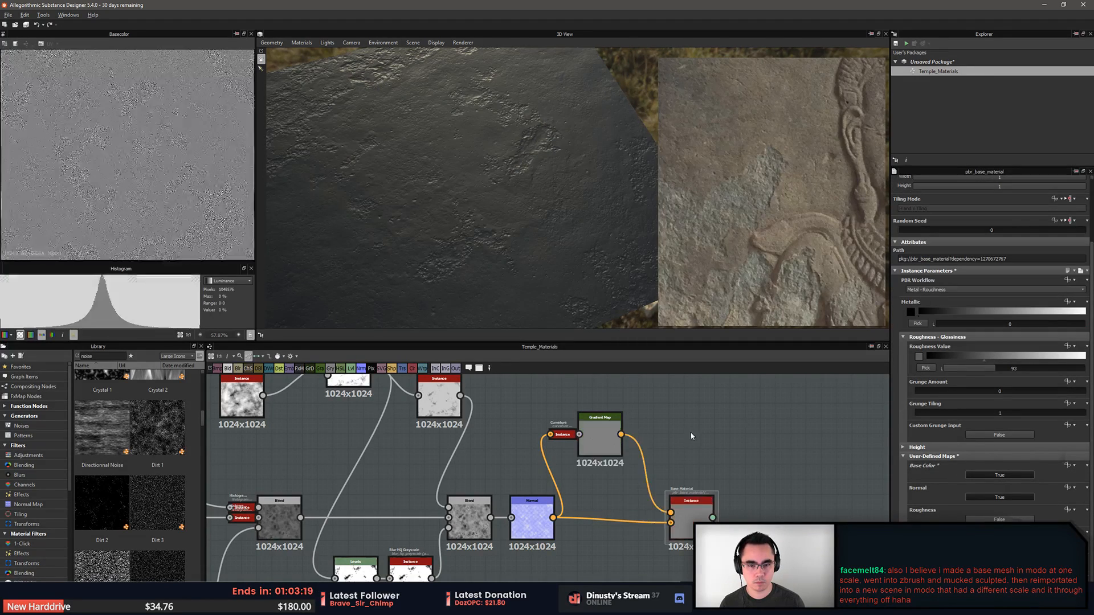
Preview the Gradient Map and set the Curvature node's intensity to 0.5
double_click(608, 453)
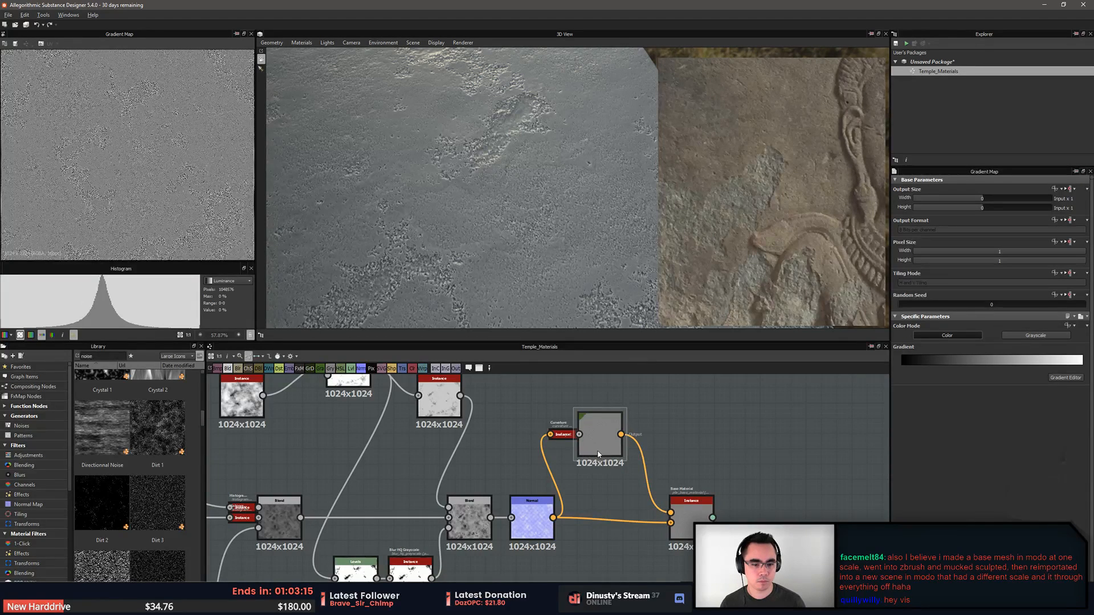
click(570, 436)
drag(930, 362, 909, 365)
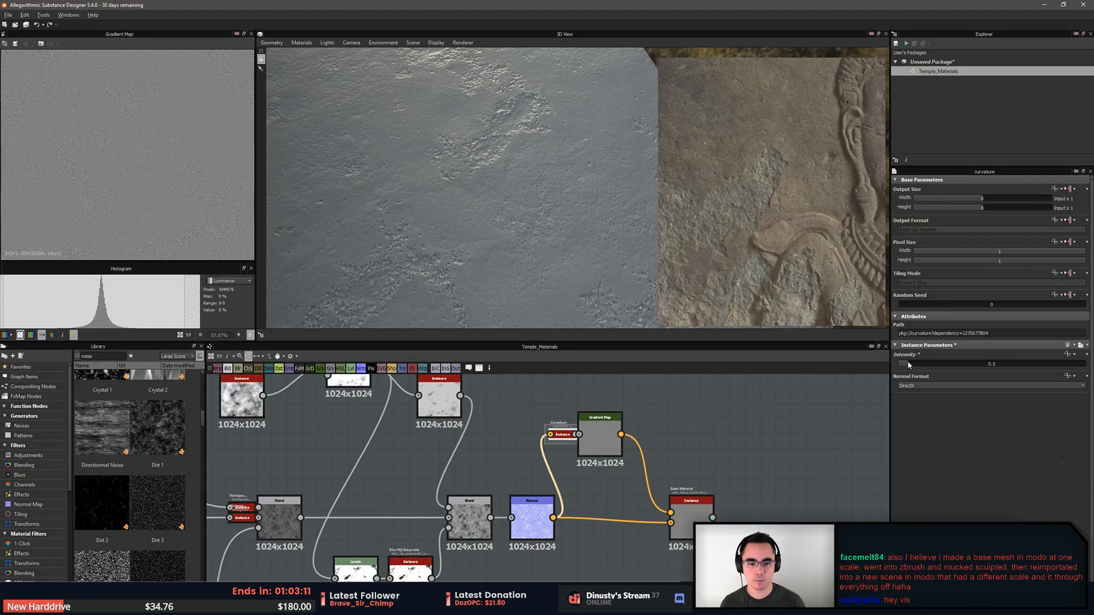
click(601, 450)
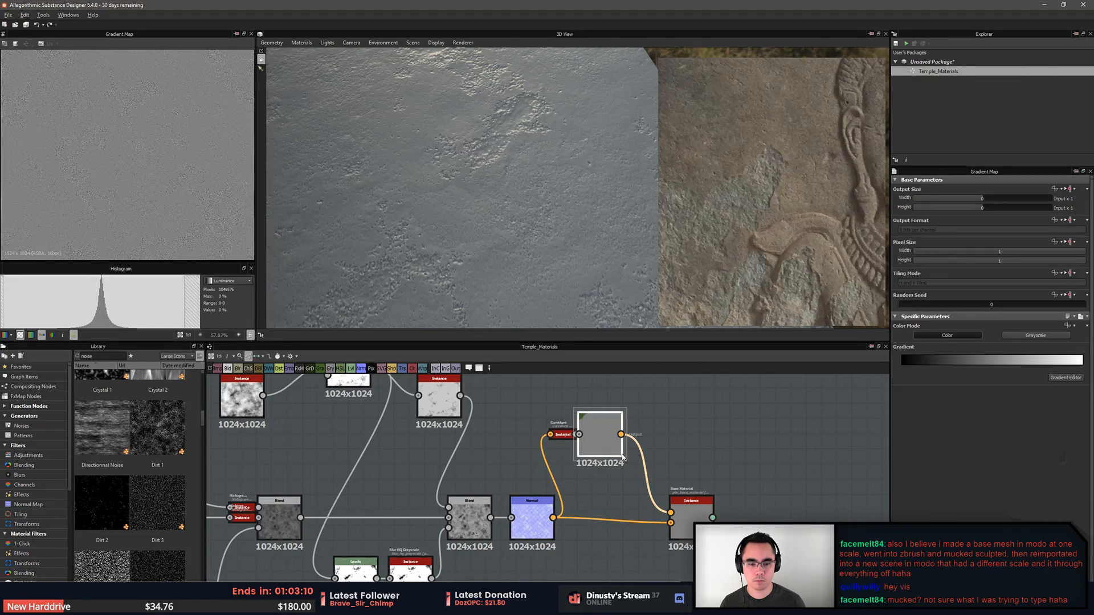
key(space)
text(hi)
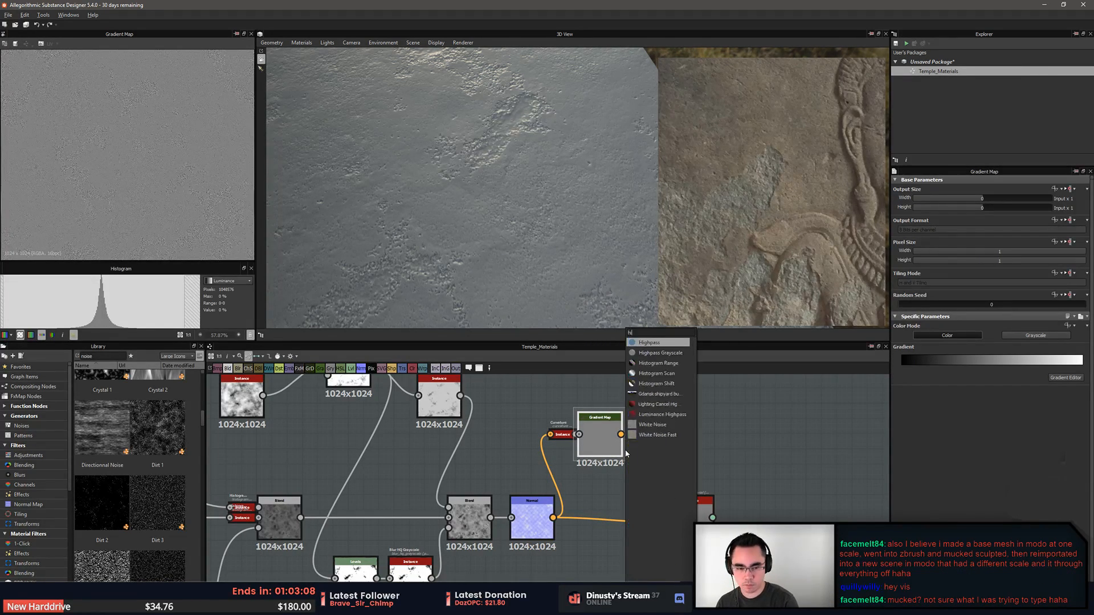
text(sto)
key(Return)
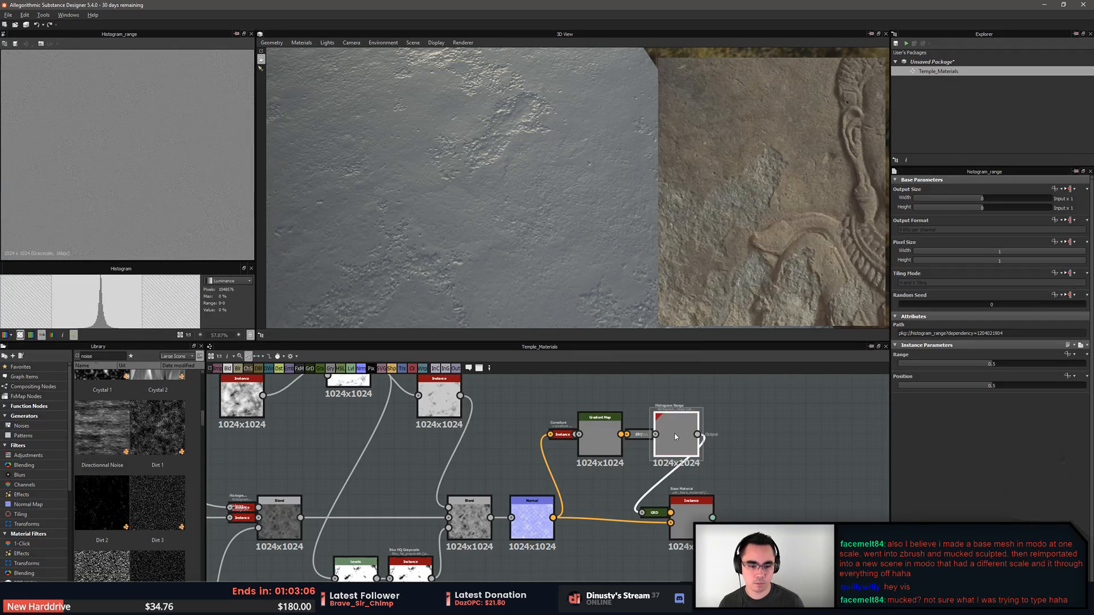
key(Delete)
Insert a Levels node between the Gradient Map and the Base Material, and move the Base Material farther away to make room
double_click(612, 452)
key(space)
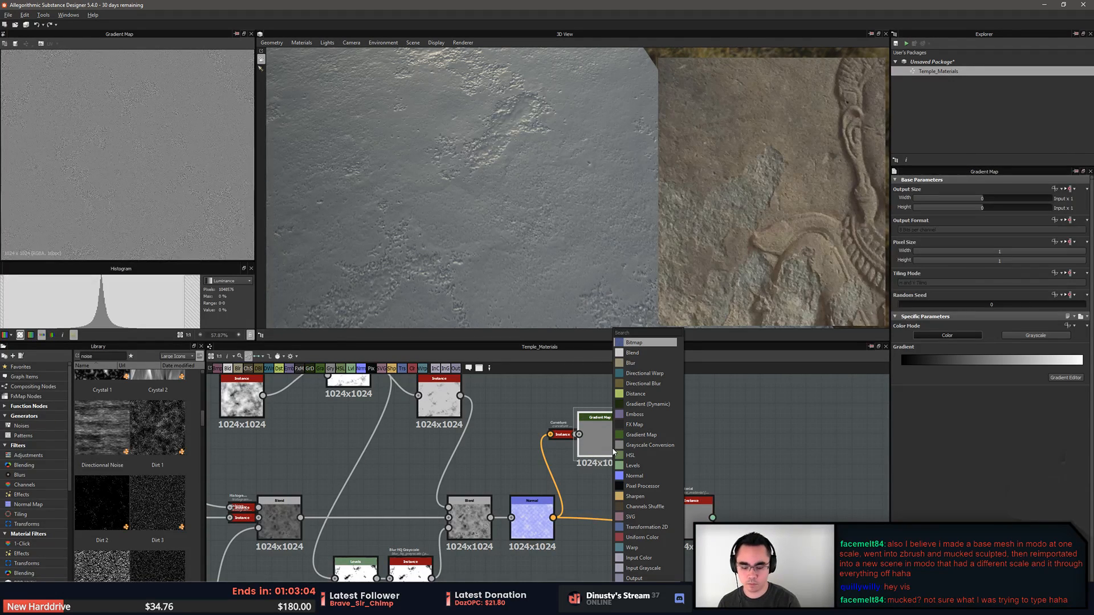
text(levl)
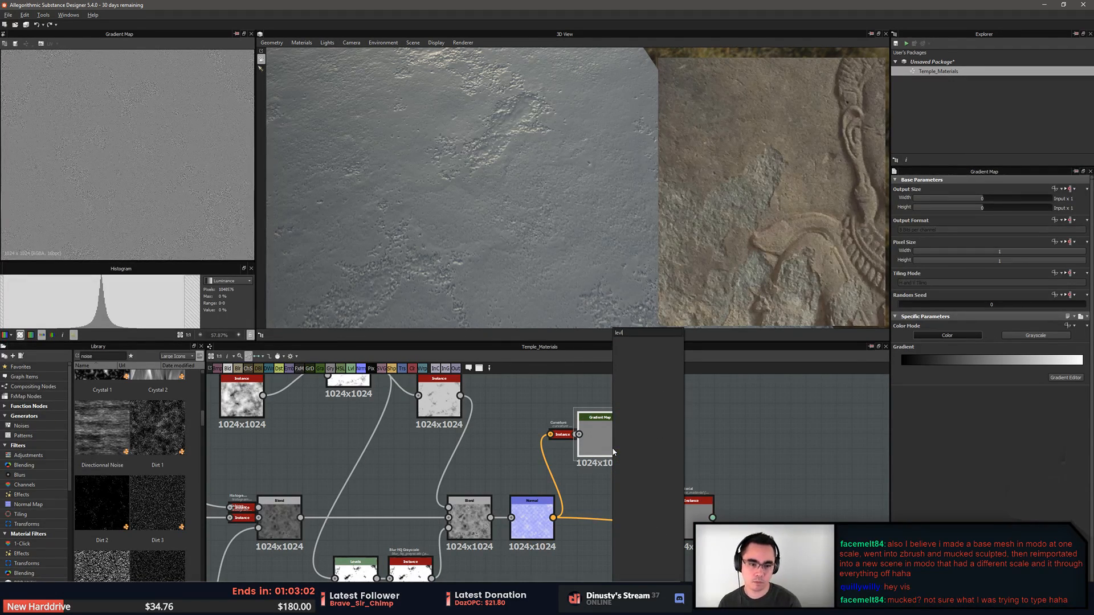
key(BackSpace)
key(Return)
middle_drag(665, 478, 582, 467)
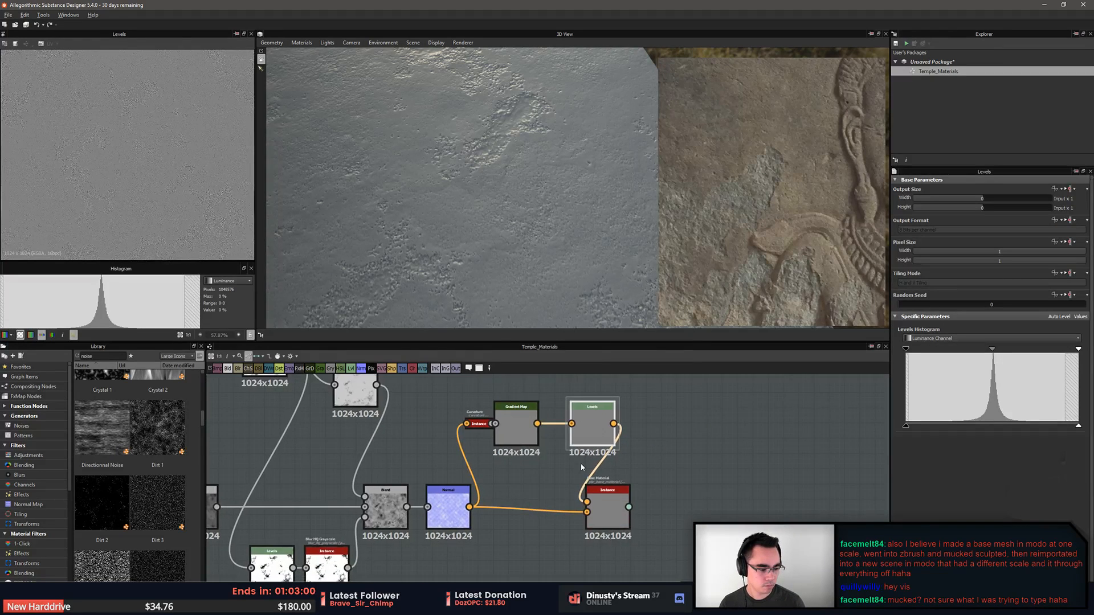
scroll(580, 464, down, 2)
scroll(629, 497, up, 2)
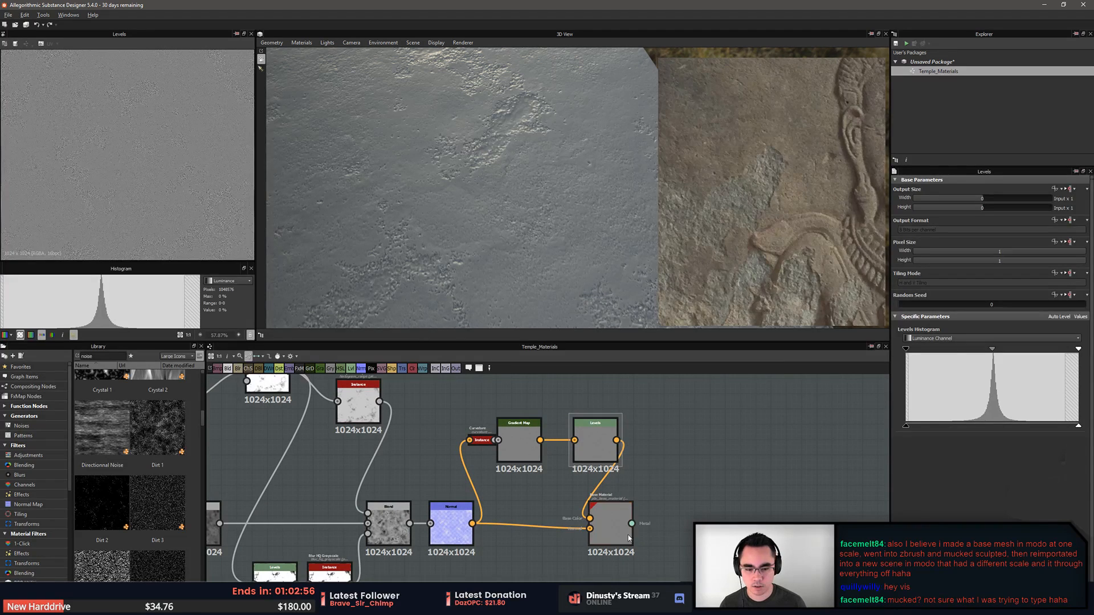
drag(609, 508, 686, 501)
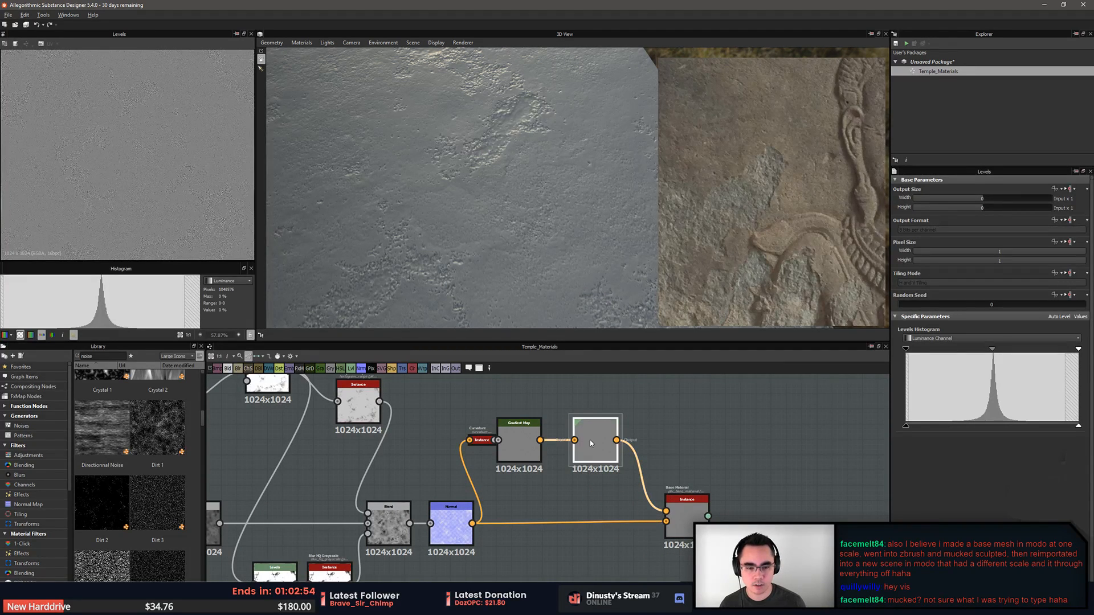
drag(993, 351, 964, 353)
key(ctrl+z)
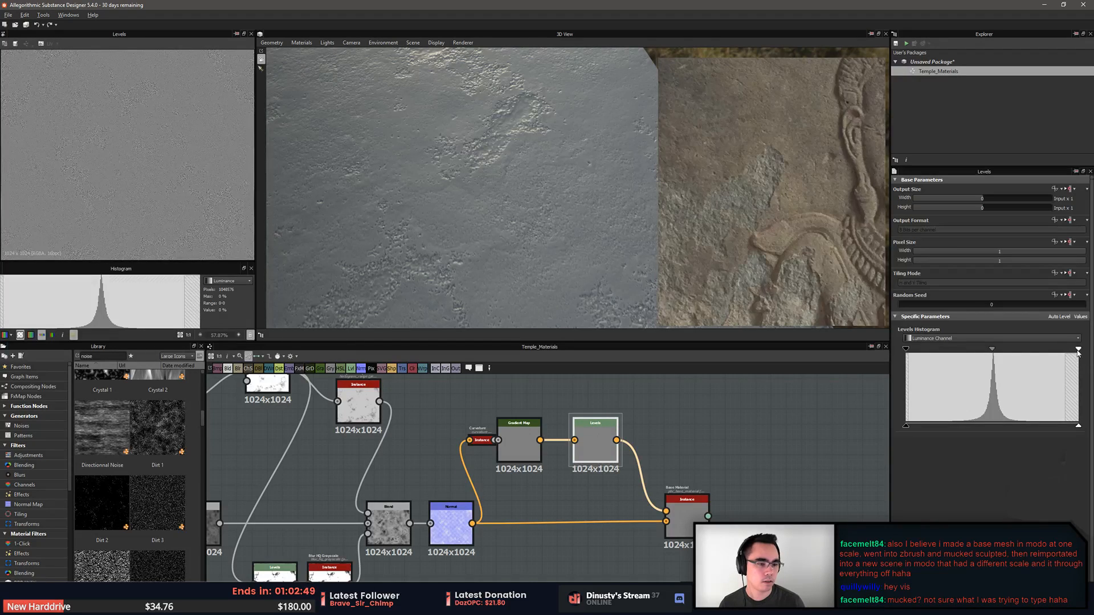
drag(1078, 351, 1035, 352)
key(ctrl+z)
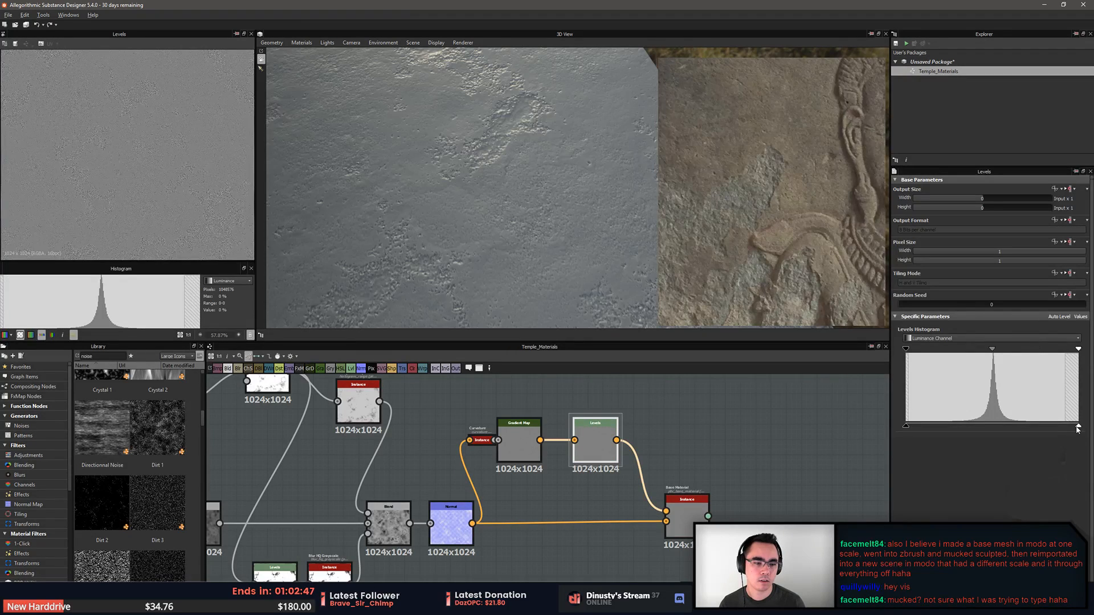
Narrow the base color Levels node's output range by lowering its output white and raising its output black, checking the 3D surface
drag(1078, 427, 1035, 427)
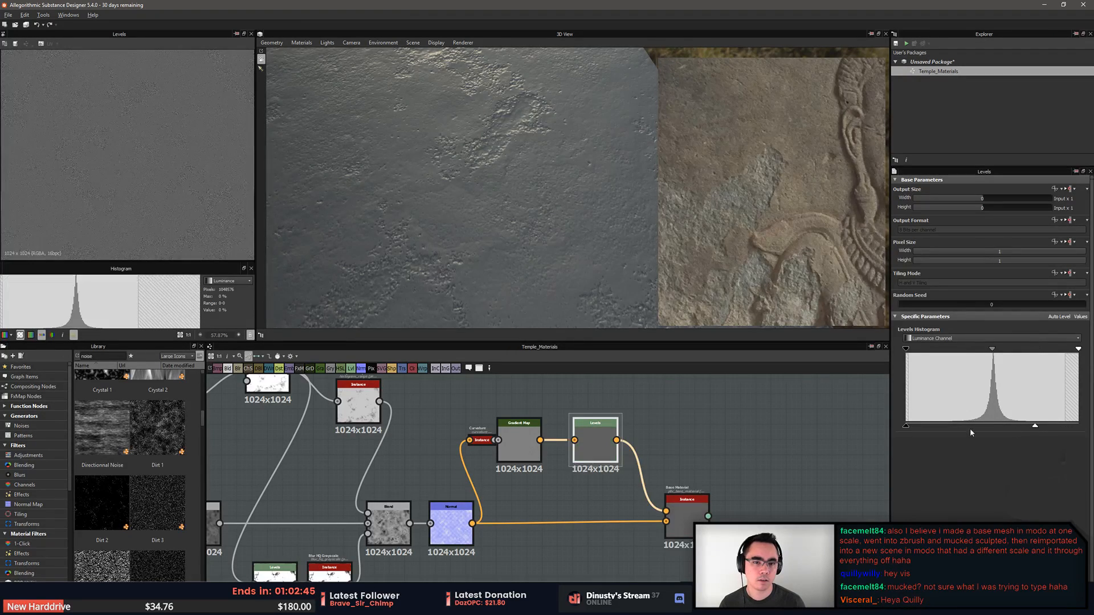
drag(906, 427, 975, 429)
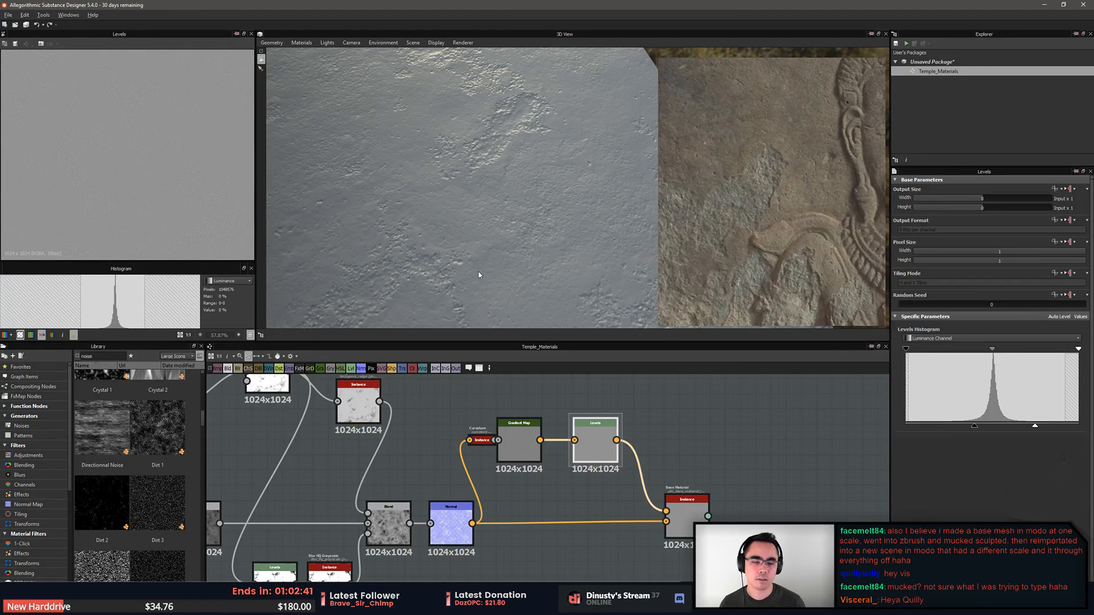
scroll(153, 199, up, 4)
scroll(449, 218, down, 5)
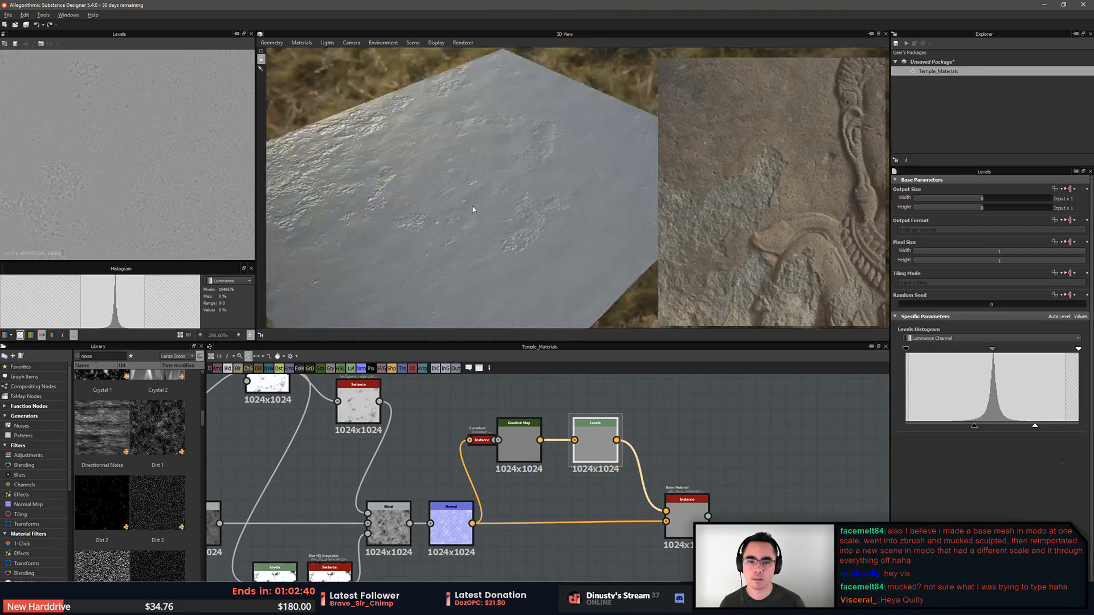
mouse_move(449, 217)
mouse_down()
mouse_move(476, 200)
mouse_move(449, 214)
mouse_up()
middle_drag(449, 218, 472, 234)
scroll(473, 233, up, 5)
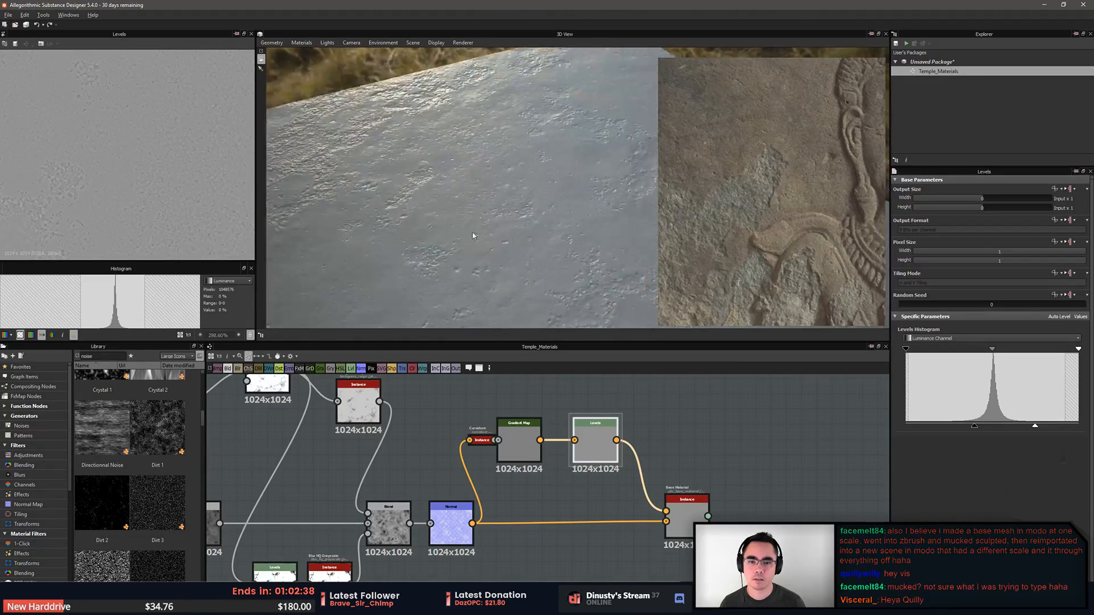
drag(472, 230, 467, 222)
scroll(466, 222, up, 3)
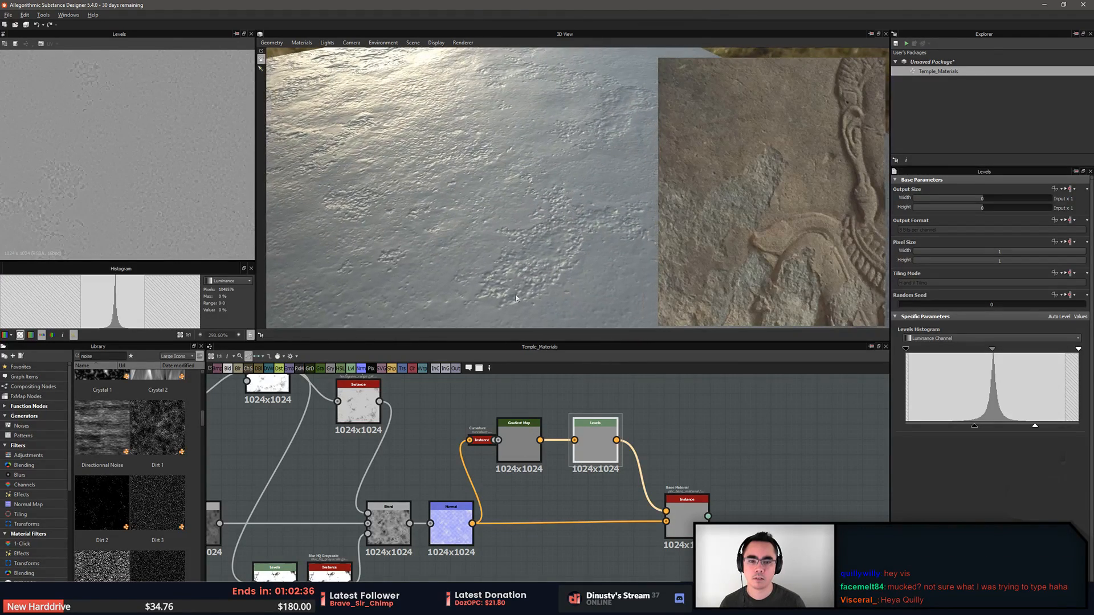
Preview the Blend node that feeds the Normal node in the 2D view
scroll(814, 436, down, 1)
middle_drag(749, 459, 684, 480)
scroll(811, 405, down, 2)
scroll(780, 407, up, 1)
click(501, 483)
scroll(92, 176, down, 8)
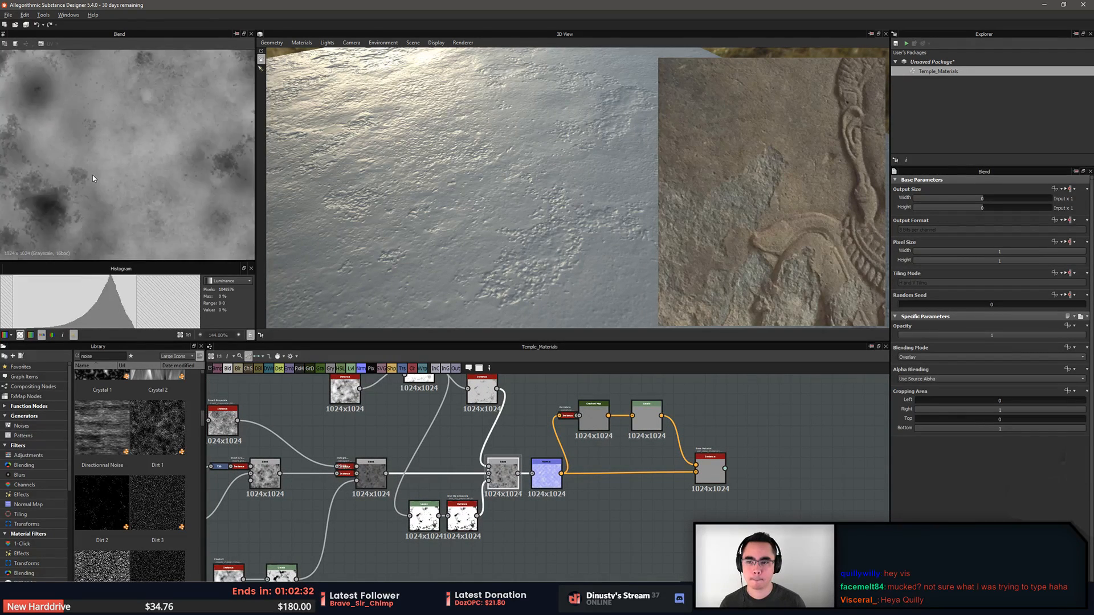
scroll(122, 198, up, 2)
Add a Levels node below the Normal node, fed by the Blend that drives the Normal node
middle_drag(504, 460, 465, 406)
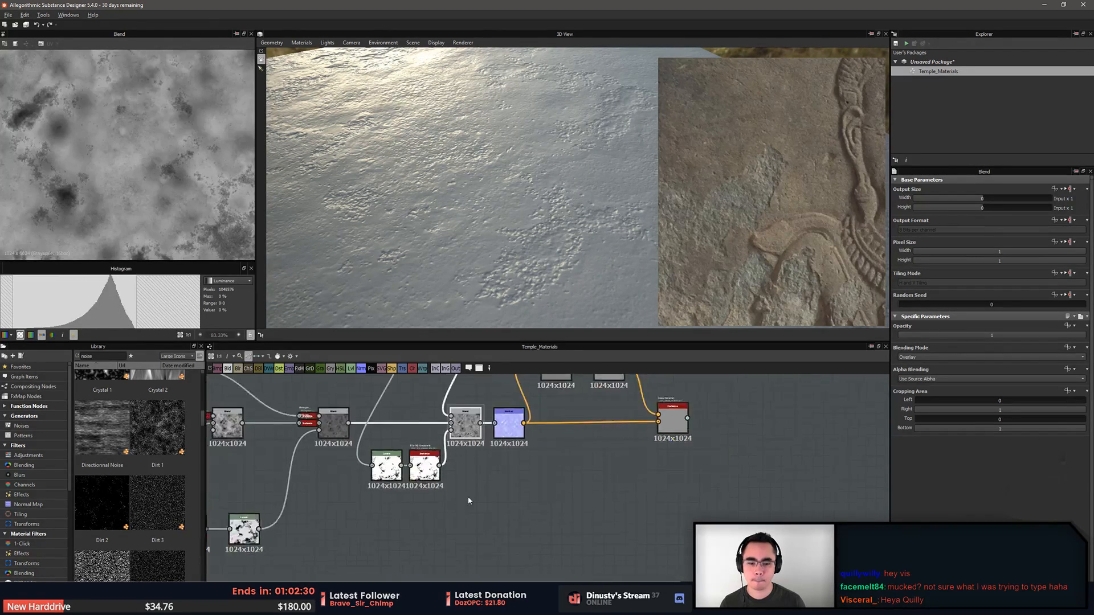
scroll(465, 405, up, 1)
click(547, 484)
key(space)
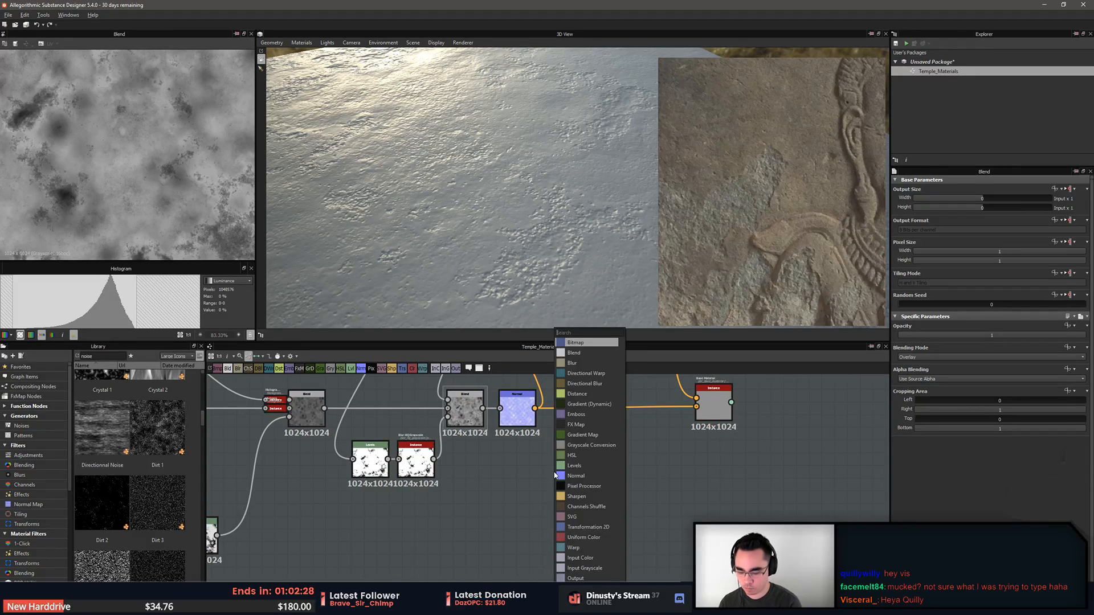
text(lev)
key(Return)
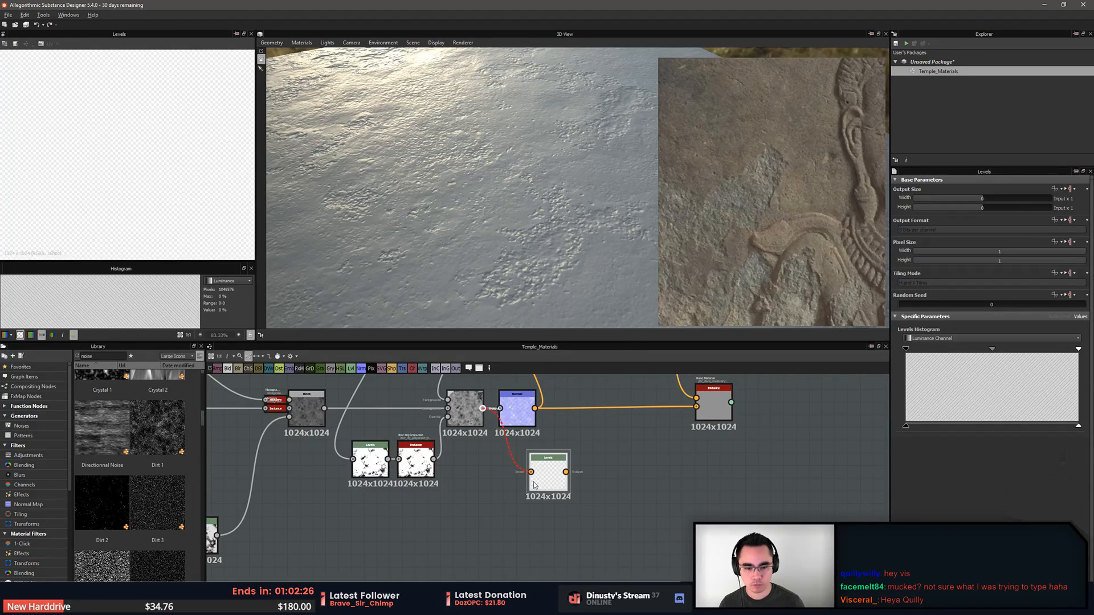
drag(534, 484, 566, 522)
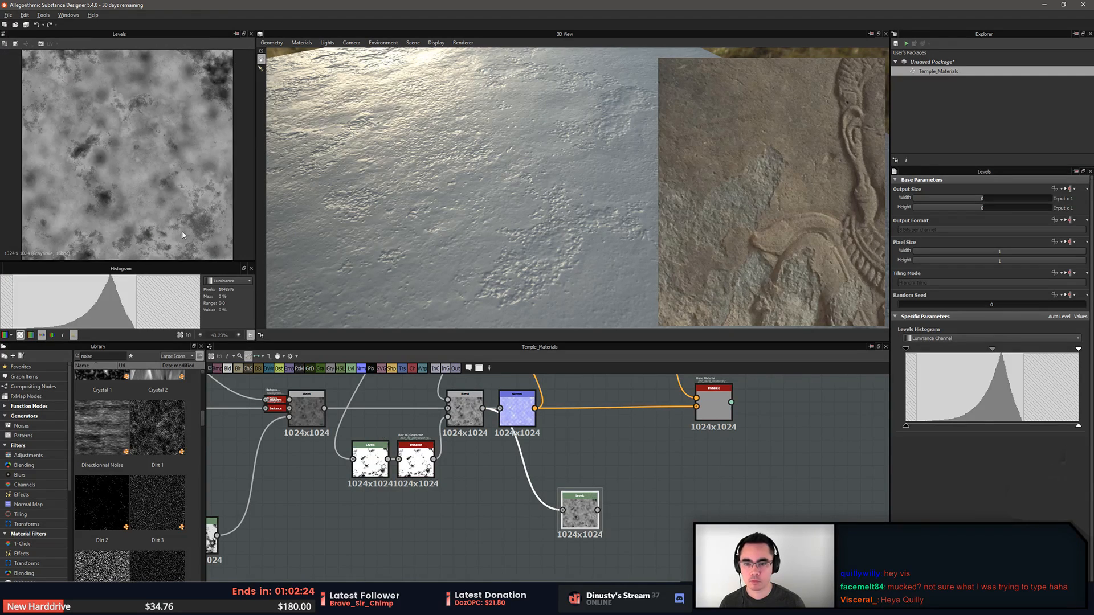
Enable the Base Material's user-defined Roughness map, connect the new Levels node's output to it, and inspect the surface reflections
middle_drag(671, 486, 640, 508)
click(682, 436)
scroll(996, 468, down, 2)
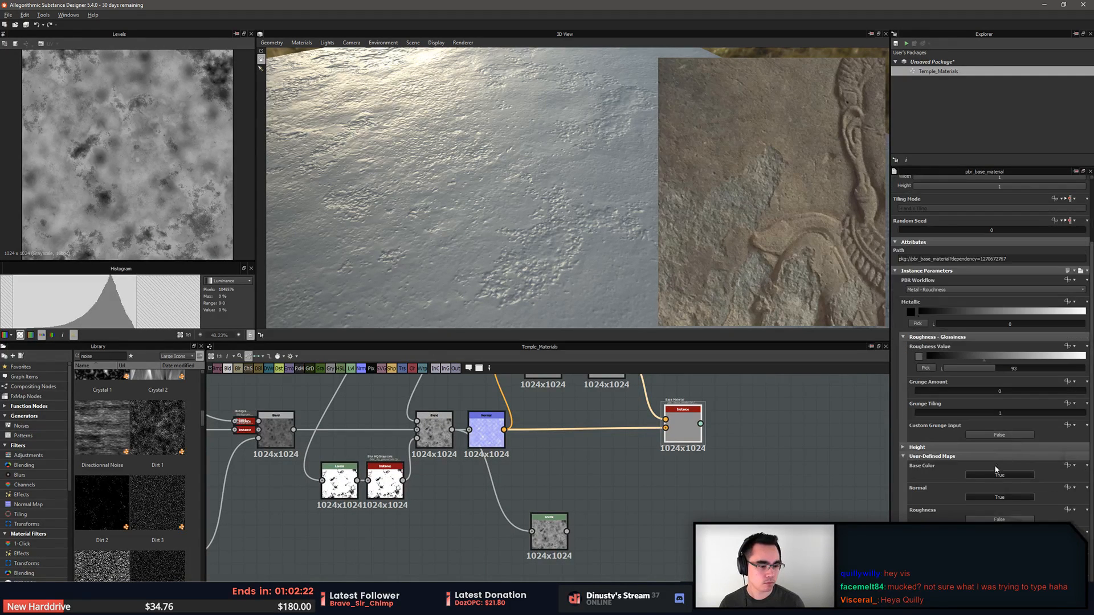
click(1000, 519)
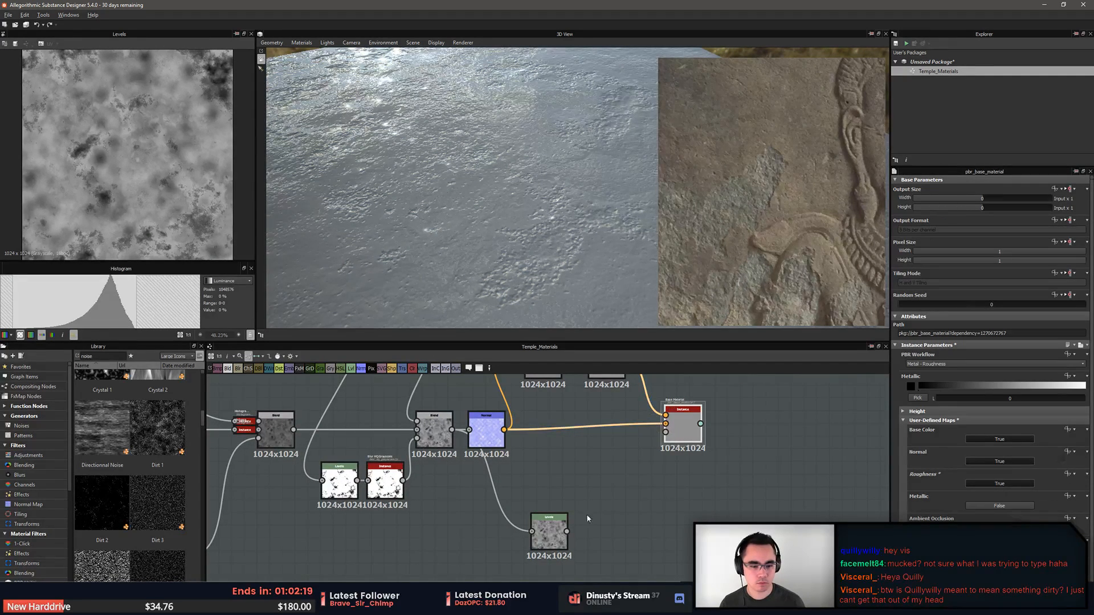
drag(670, 436, 667, 432)
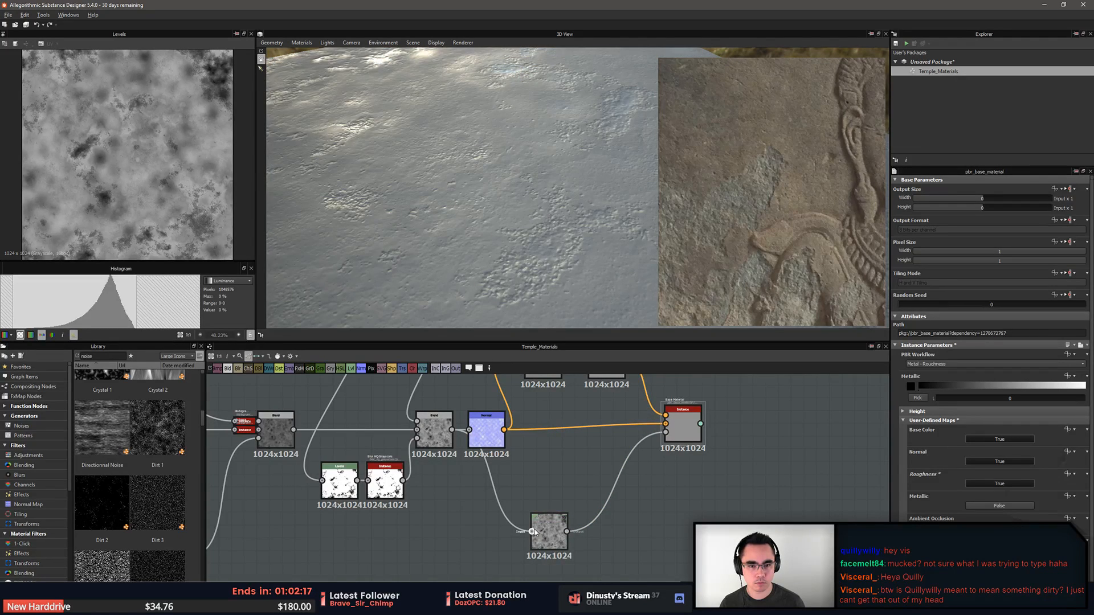
mouse_move(558, 283)
mouse_down()
mouse_move(538, 254)
mouse_move(548, 267)
mouse_up()
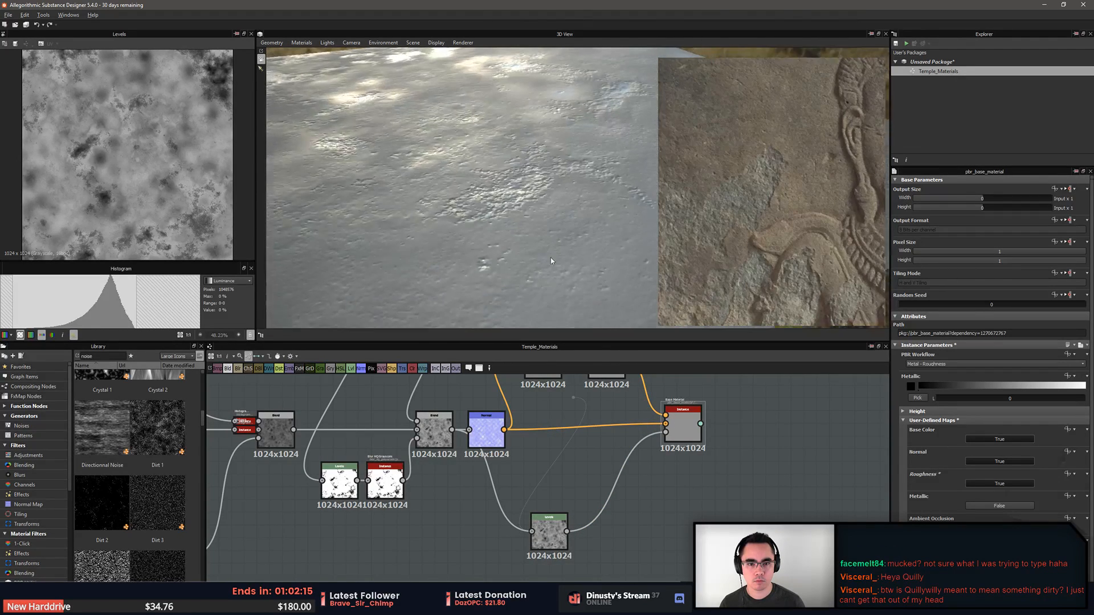
Insert an Invert Grayscale node between the roughness Levels node and the Base Material
click(558, 542)
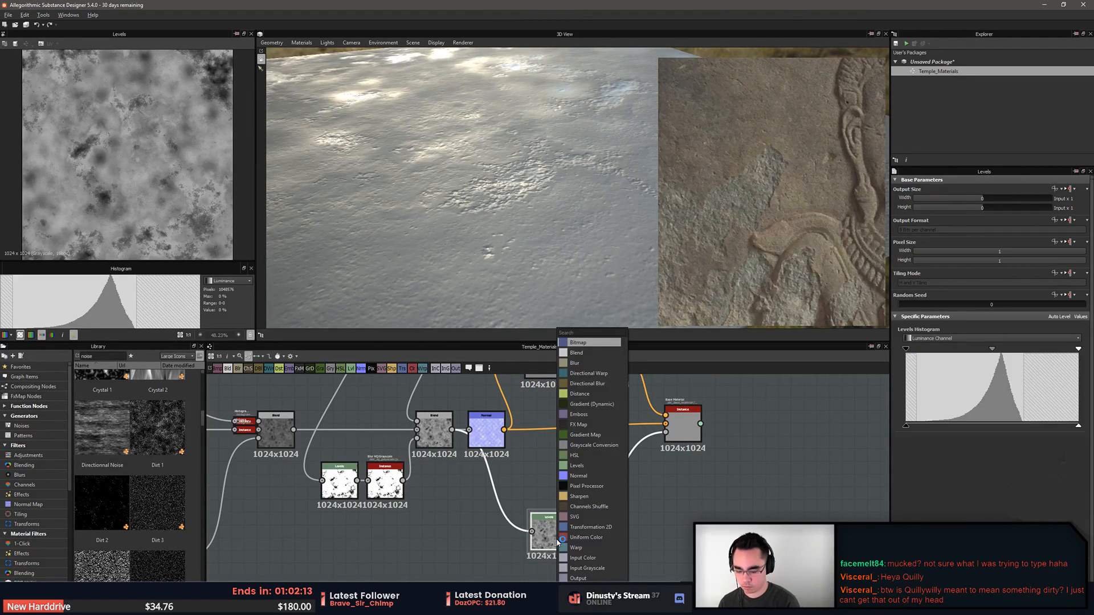
text(inver)
key(Down)
key(Return)
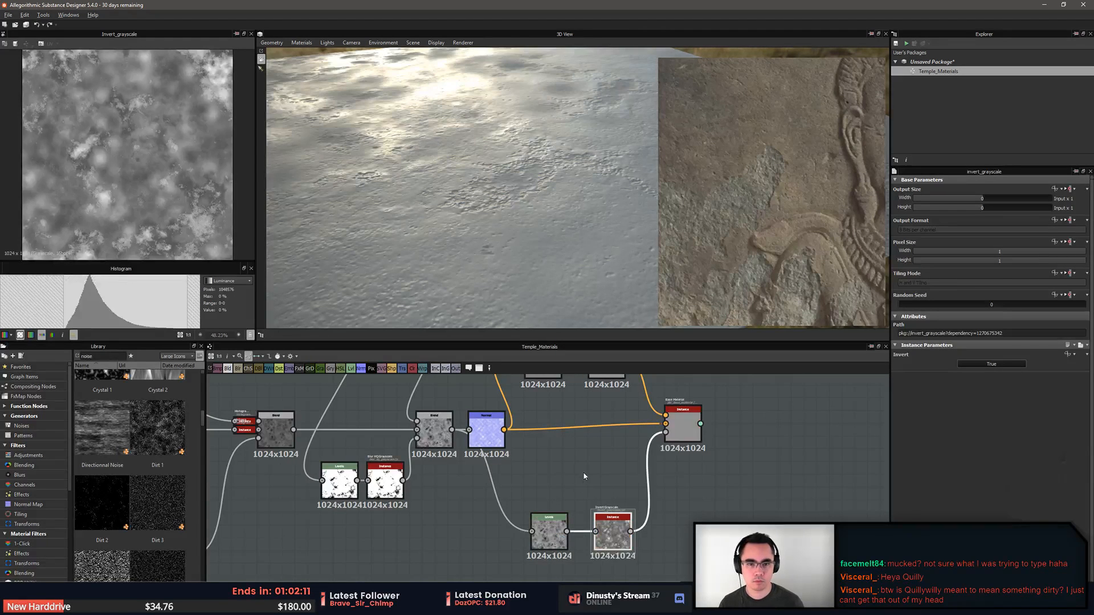
Reorder the roughness chain so the Blend feeds Invert Grayscale first and the Levels node sits between it and the Base Material
drag(555, 548, 516, 548)
drag(604, 543, 566, 544)
click(564, 555)
click(502, 541)
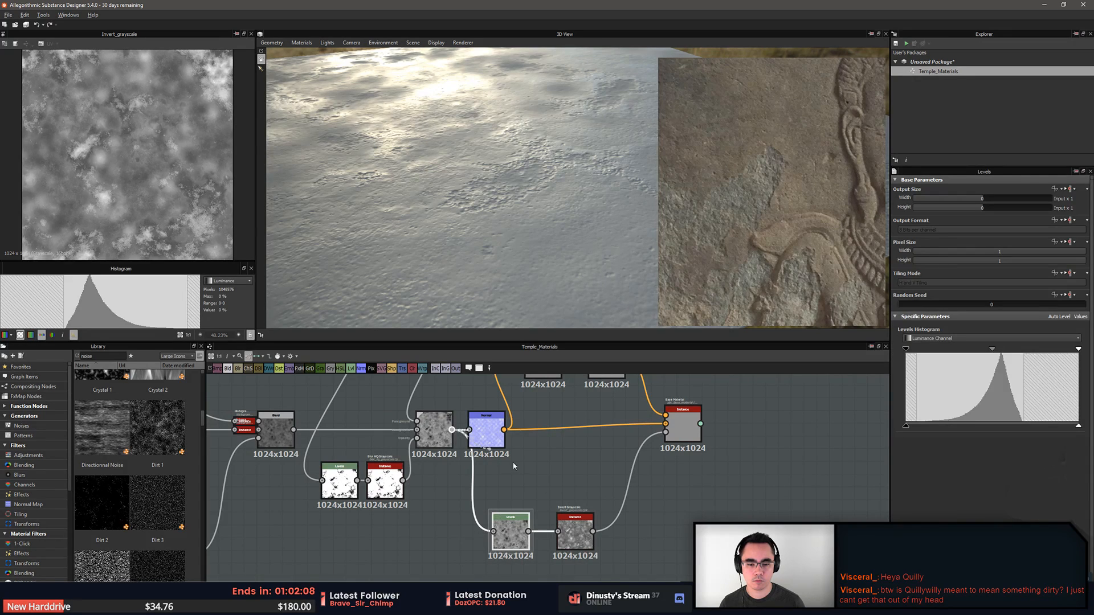
drag(513, 466, 674, 568)
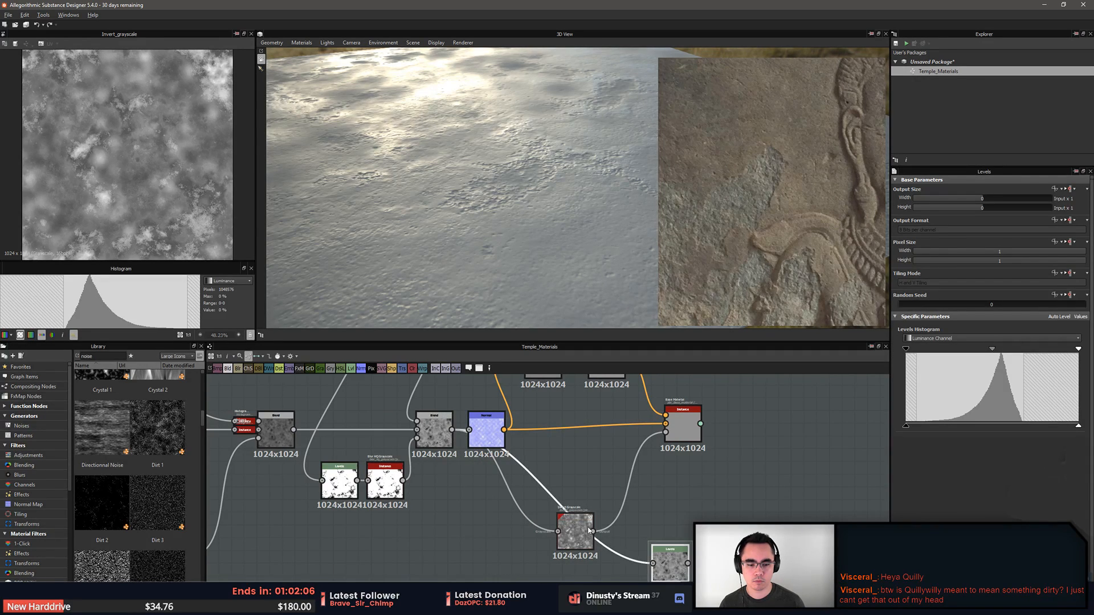
drag(574, 539, 511, 538)
drag(680, 553, 604, 522)
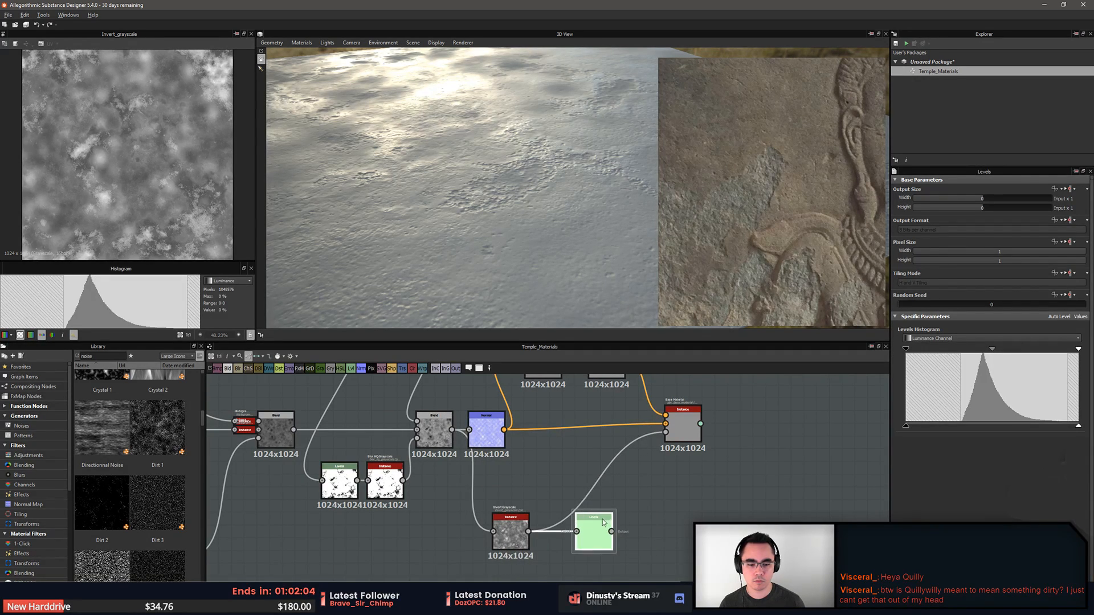
middle_drag(608, 533, 662, 540)
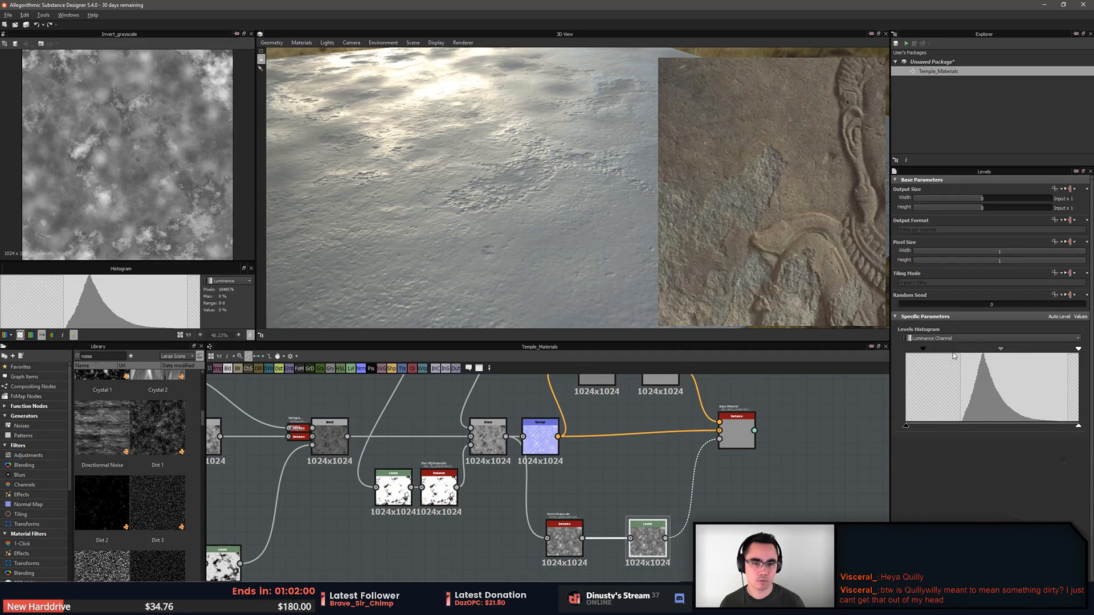
Brighten the roughness Levels node's midtones slightly, keeping its input black point at zero
drag(953, 355, 876, 361)
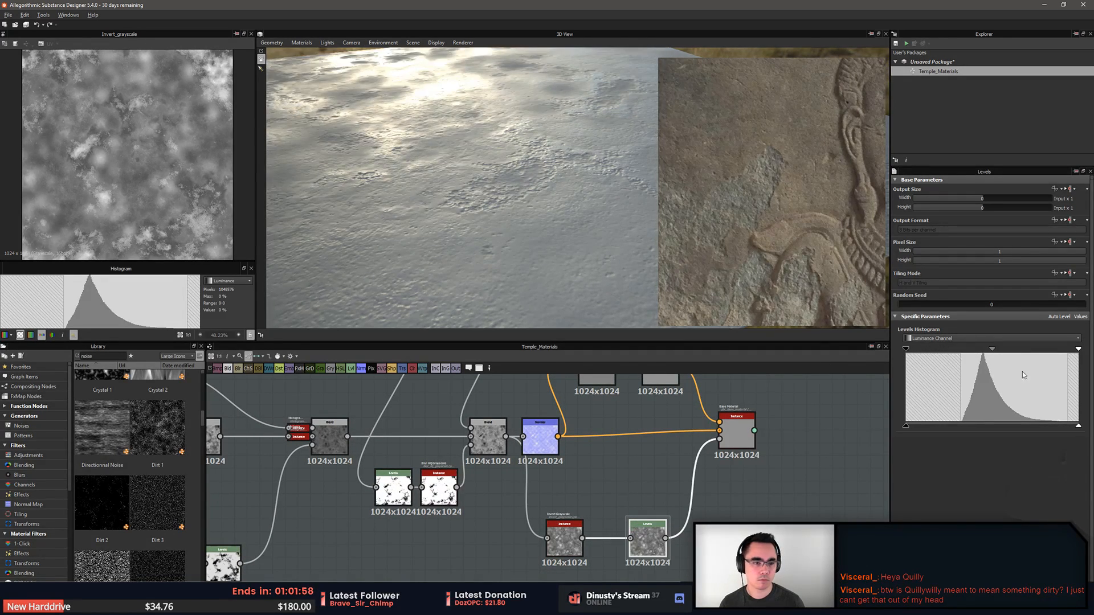
mouse_move(992, 348)
mouse_down()
mouse_move(957, 351)
mouse_move(990, 357)
mouse_up()
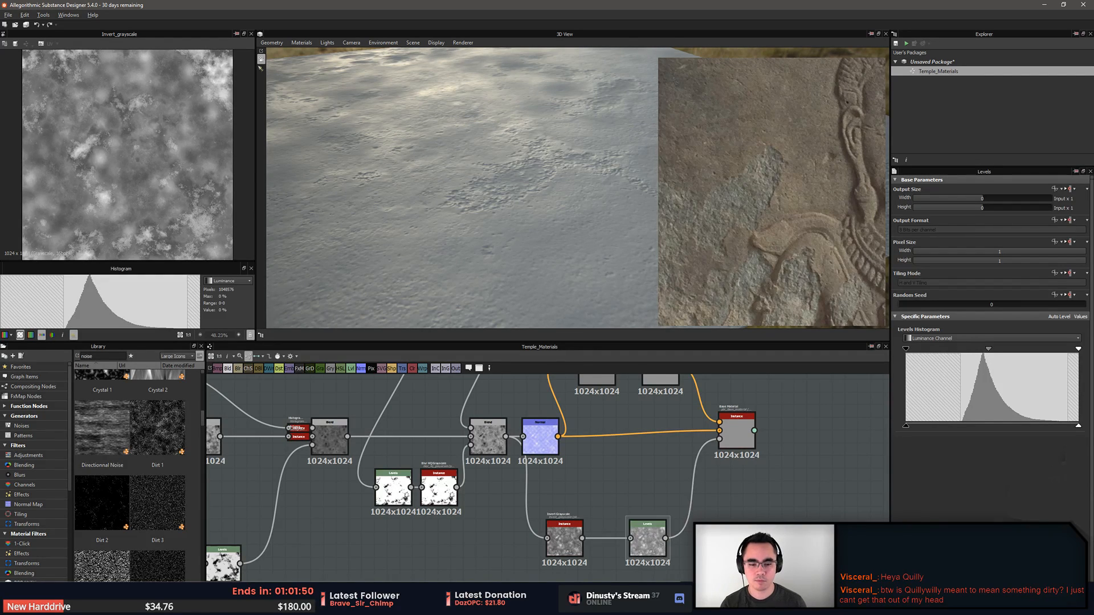
middle_drag(733, 529, 796, 517)
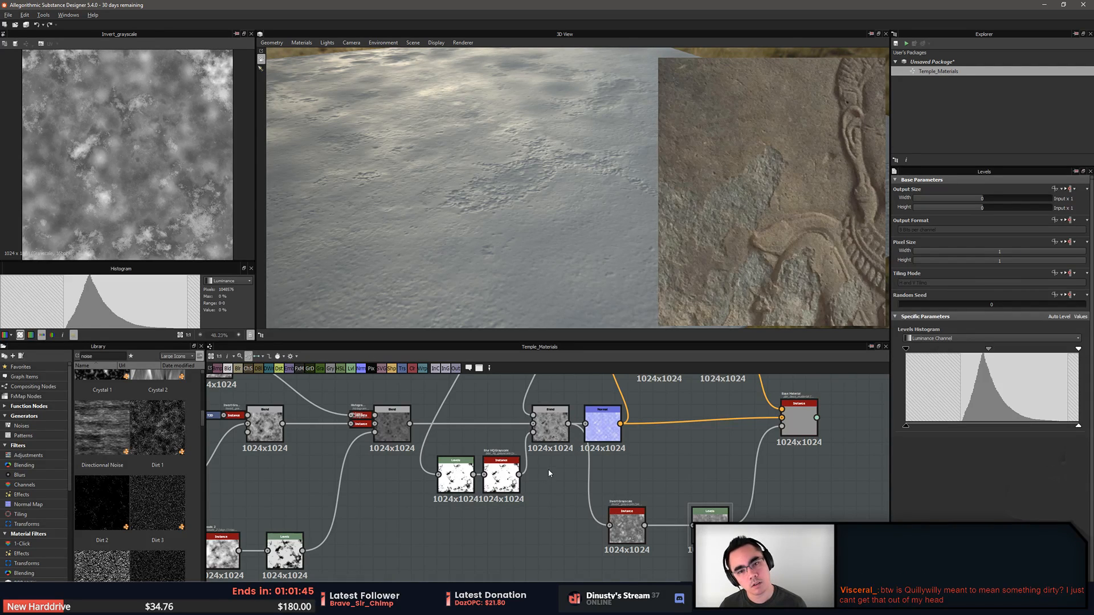
Preview the Blur HQ Grayscale mask and connect its output to Invert Grayscale in place of the Blend, checking the reflections
scroll(552, 507, up, 1)
double_click(490, 456)
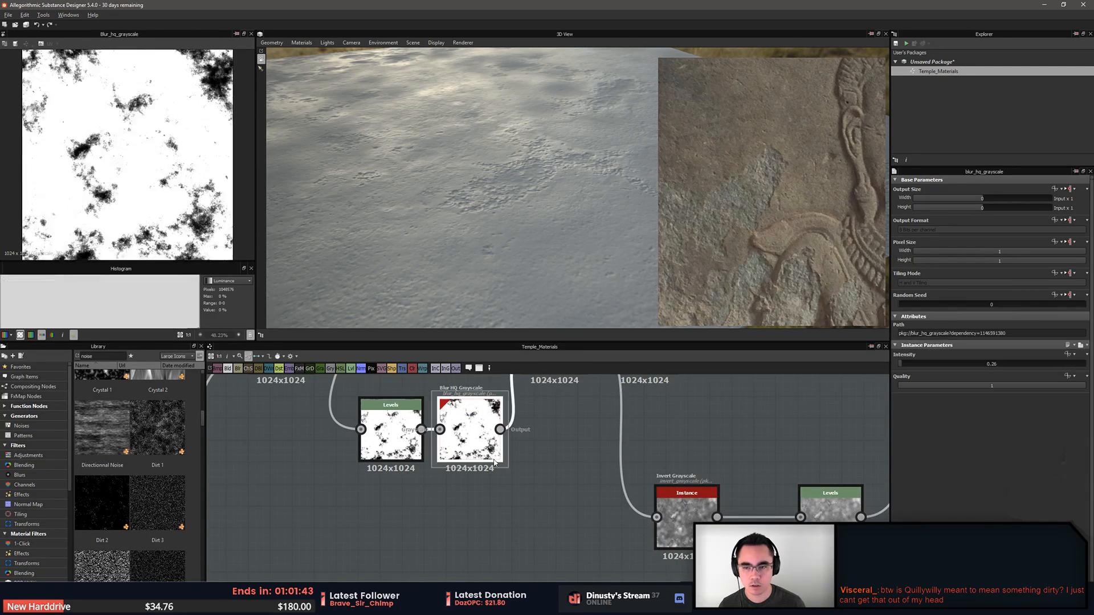
scroll(487, 467, down, 2)
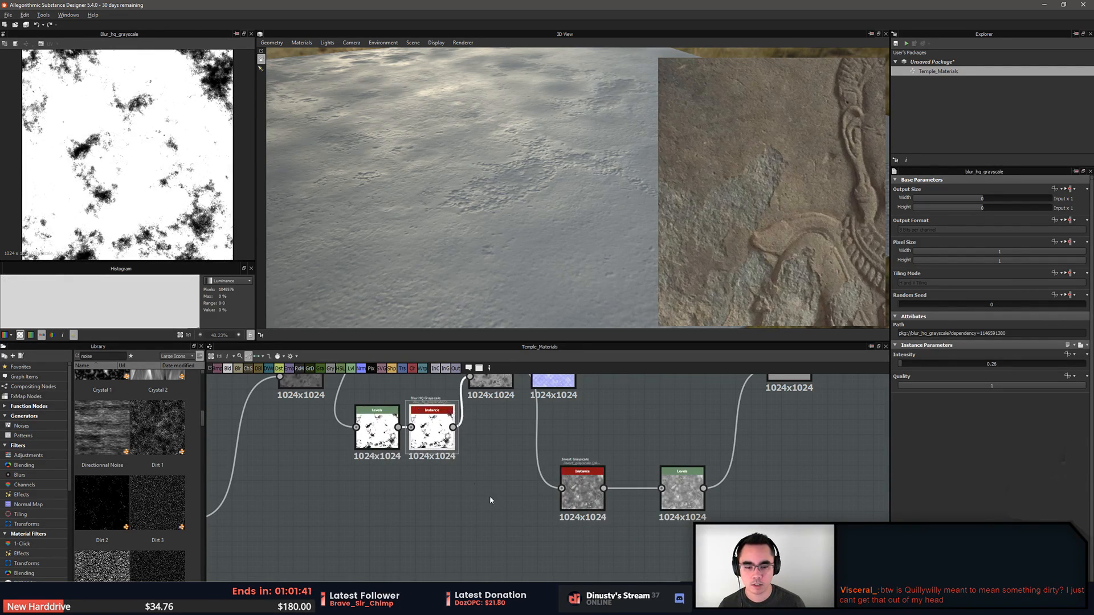
middle_drag(559, 505, 498, 518)
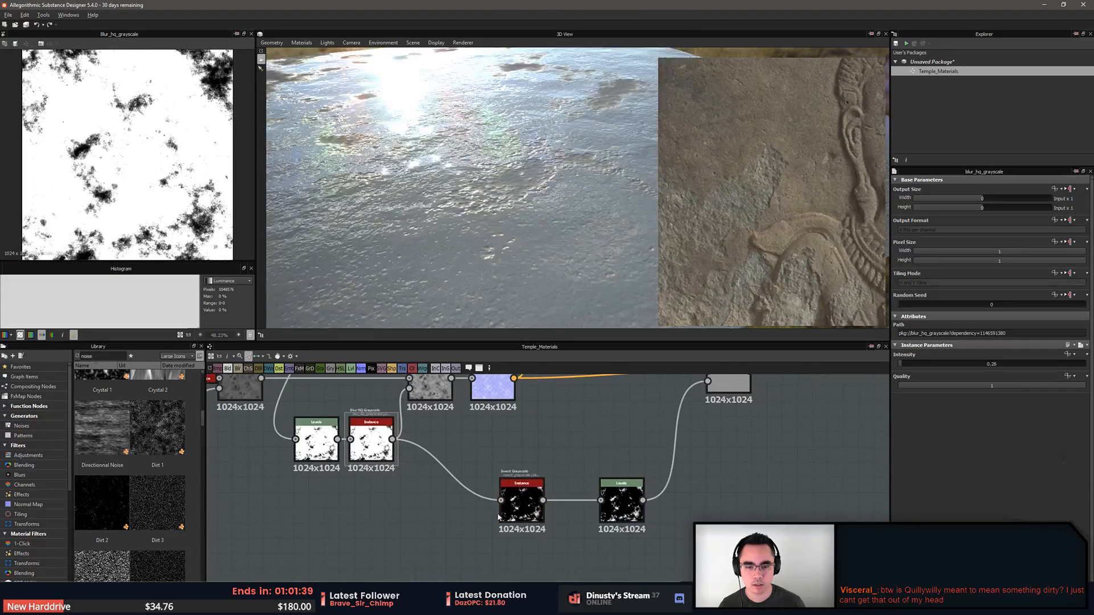
mouse_move(491, 249)
mouse_down()
mouse_move(497, 272)
mouse_move(460, 251)
mouse_move(489, 253)
mouse_up()
middle_drag(509, 516, 518, 504)
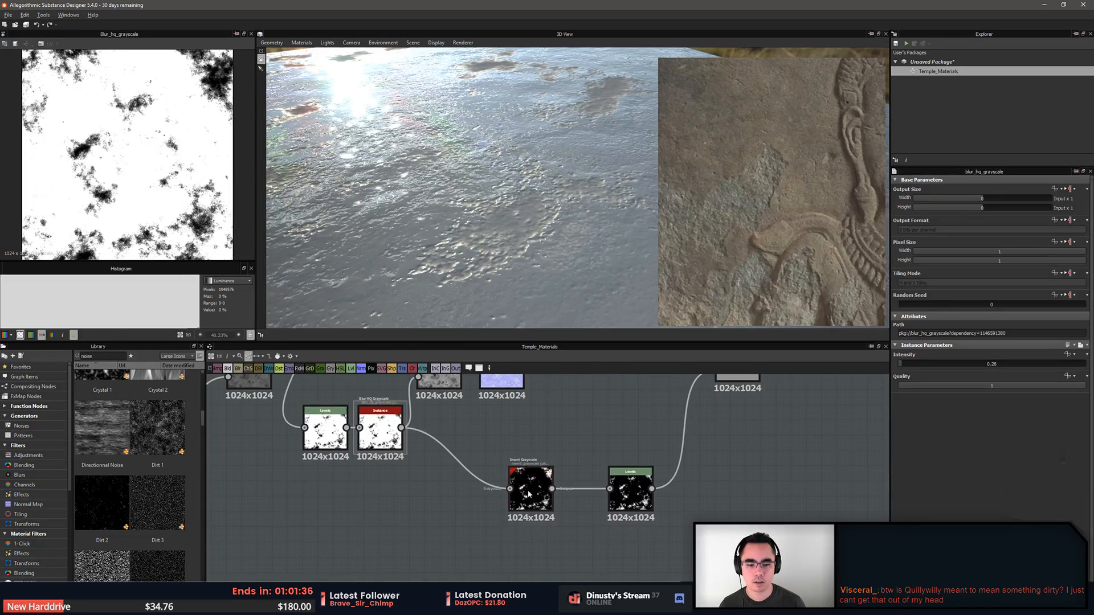
Add a Blend node with Invert Grayscale as its background input, and arrange it above the roughness Levels node
drag(518, 504, 480, 520)
key(space)
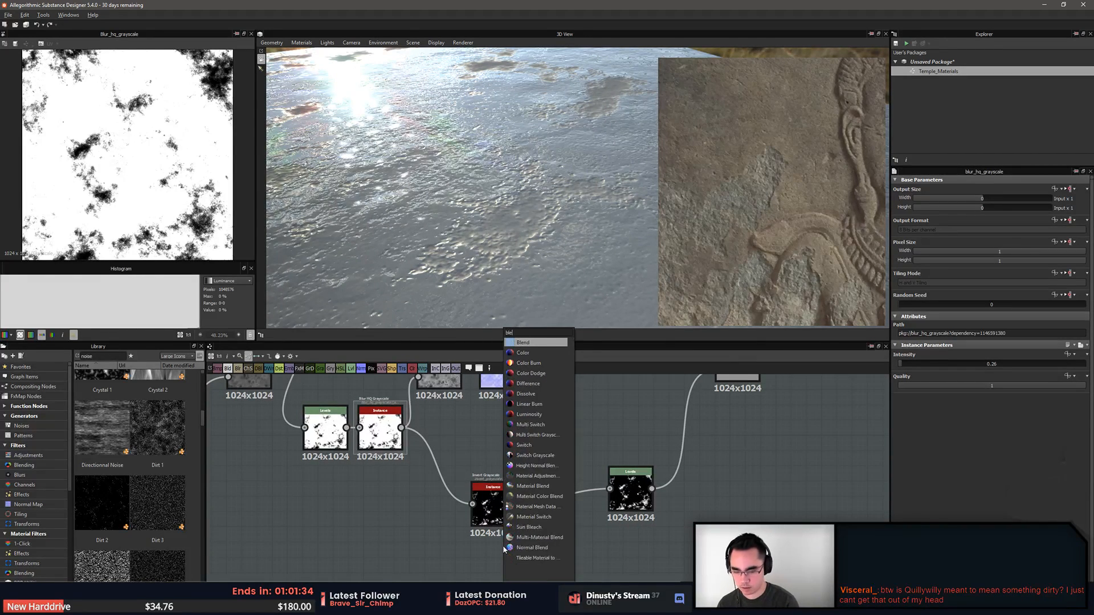
click(527, 340)
drag(504, 550, 543, 451)
drag(559, 465, 610, 462)
drag(631, 491, 621, 520)
middle_drag(636, 510, 637, 557)
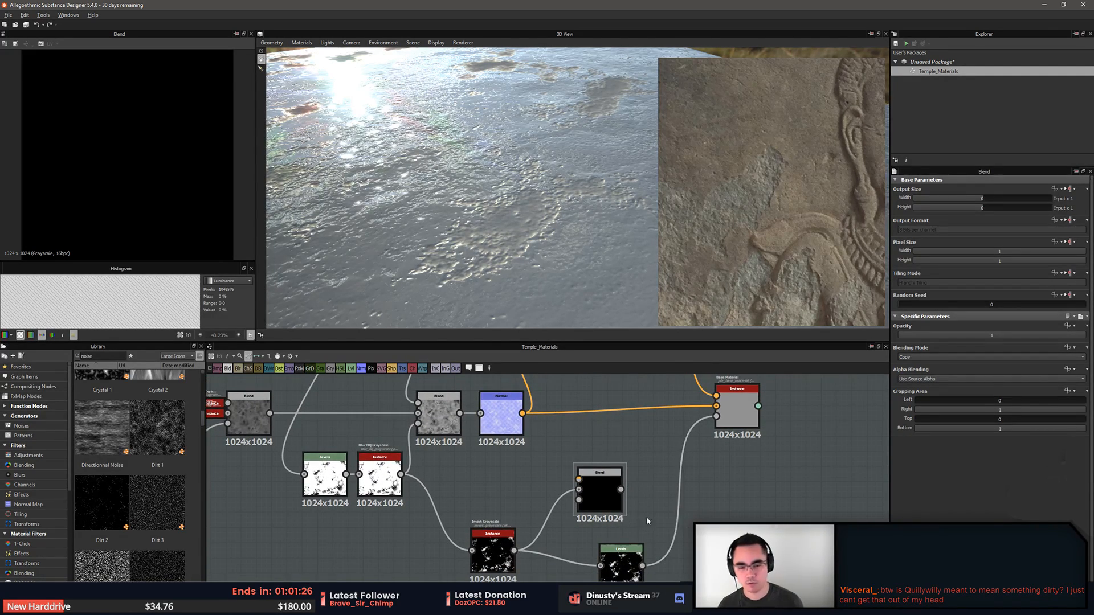
middle_drag(647, 521, 714, 537)
Preview the Invert Grayscale mask that feeds the new roughness Blend
mouse_move(564, 194)
mouse_down()
mouse_move(585, 162)
mouse_move(555, 202)
mouse_up()
middle_drag(556, 576, 528, 529)
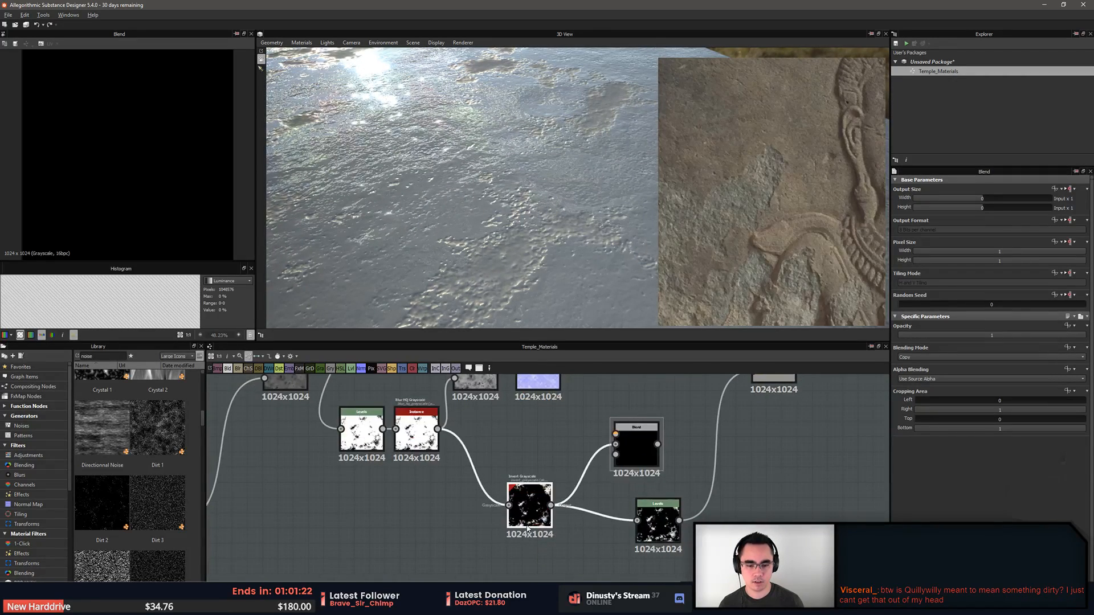
double_click(528, 529)
scroll(558, 490, down, 4)
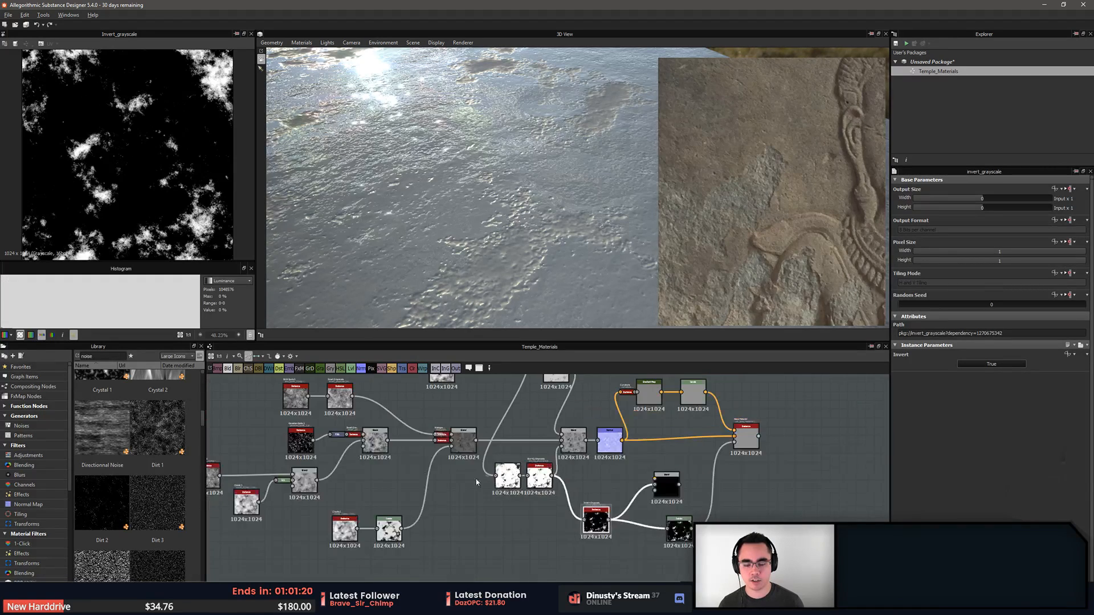
middle_drag(614, 491, 519, 496)
scroll(491, 540, up, 5)
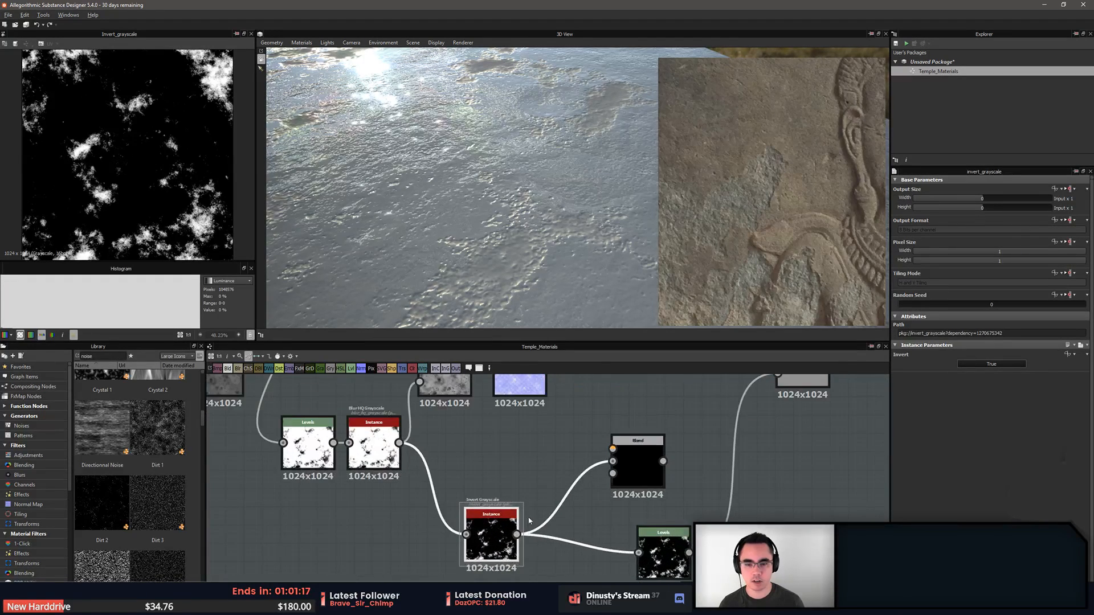
key(space)
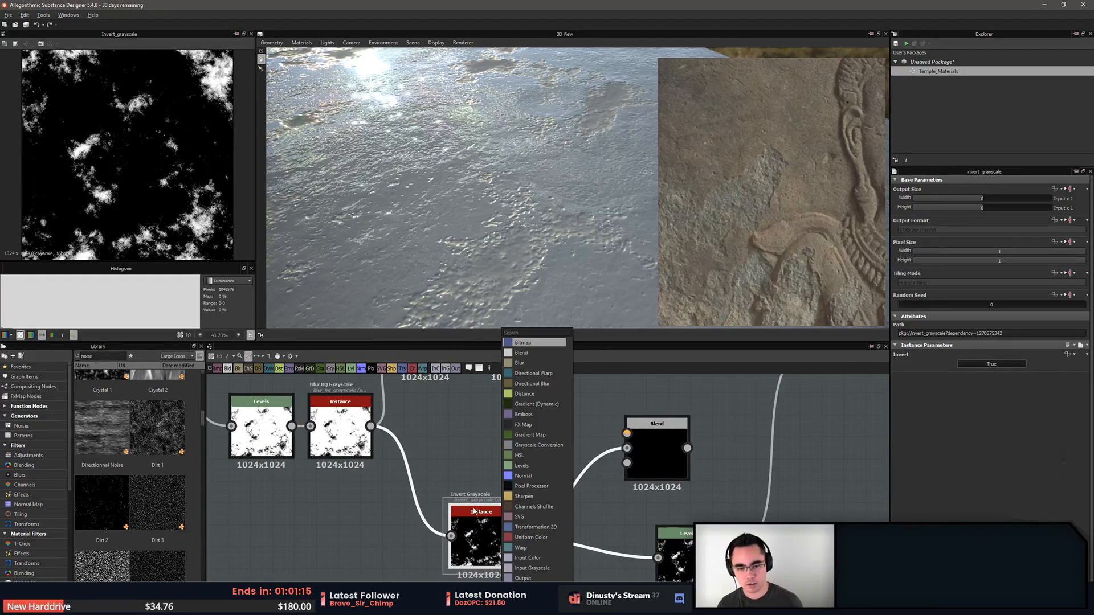
text(noise)
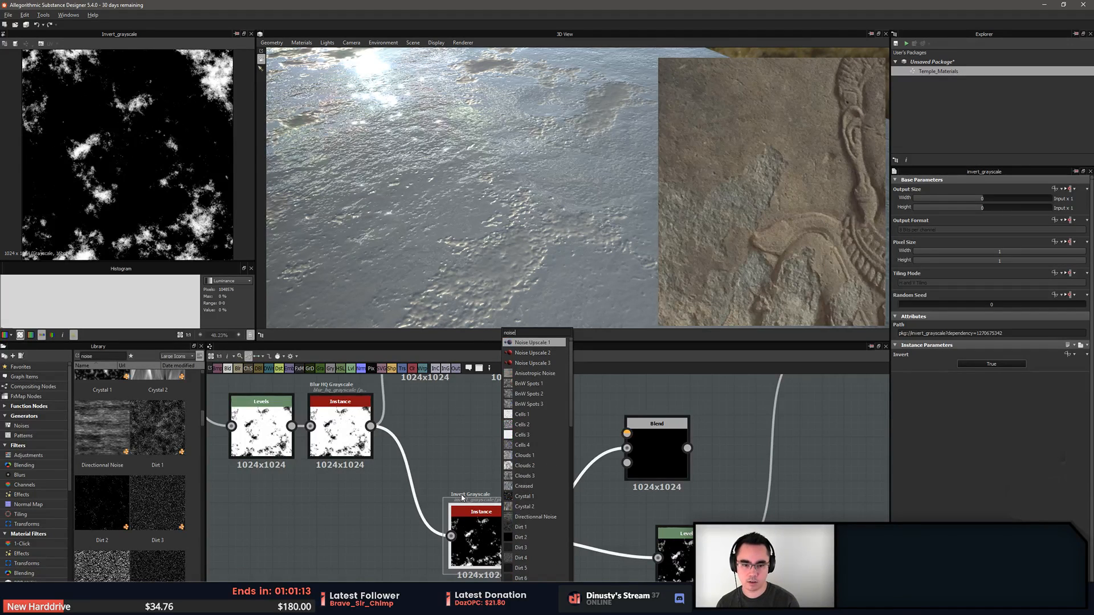
text(d)
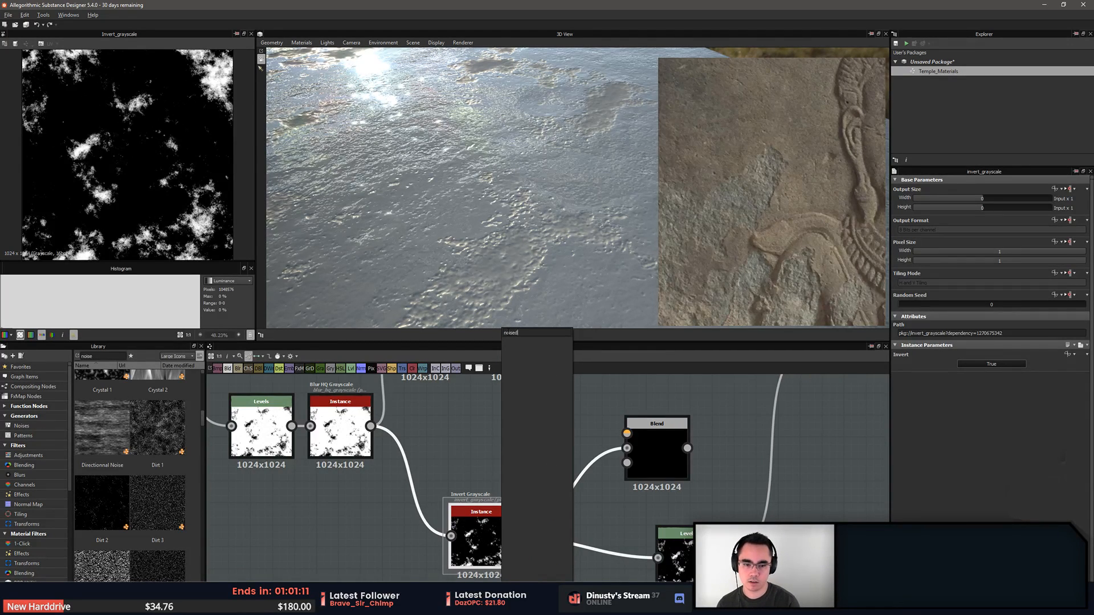
key(BackSpace)
text(d)
key(BackSpace)
key(BackSpace)
key(BackSpace)
key(BackSpace)
key(BackSpace)
key(BackSpace)
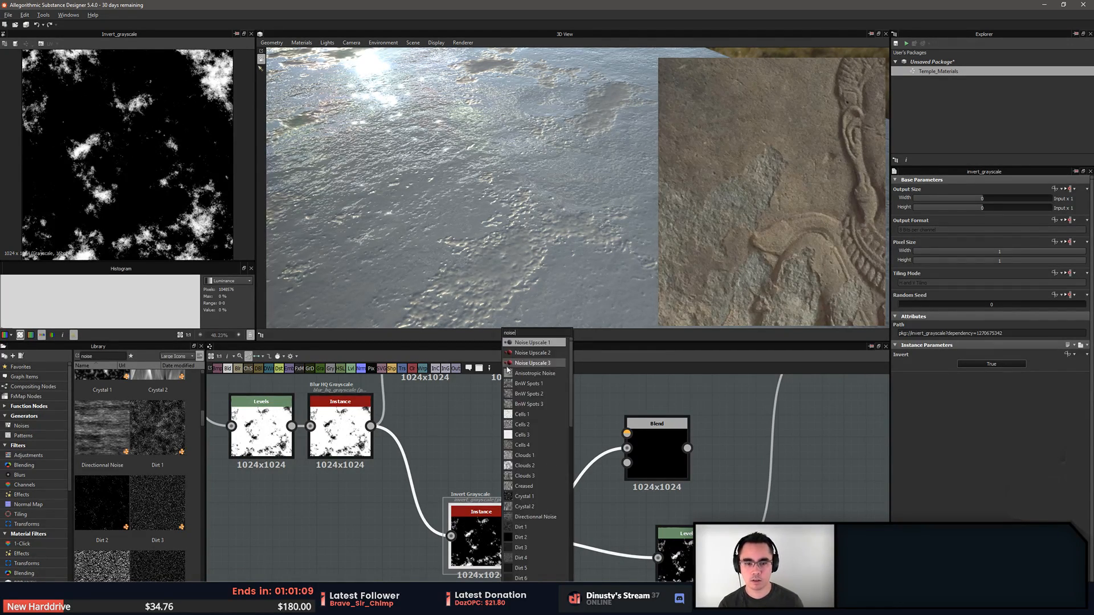
click(447, 441)
Preview the new Blend, feed the height Blend's output into it, and connect it to Base Material's roughness input in place of Levels
scroll(435, 474, down, 2)
mouse_move(434, 475)
middle_down()
mouse_move(555, 440)
mouse_move(552, 479)
mouse_move(574, 486)
mouse_move(418, 536)
middle_up()
scroll(555, 441, down, 3)
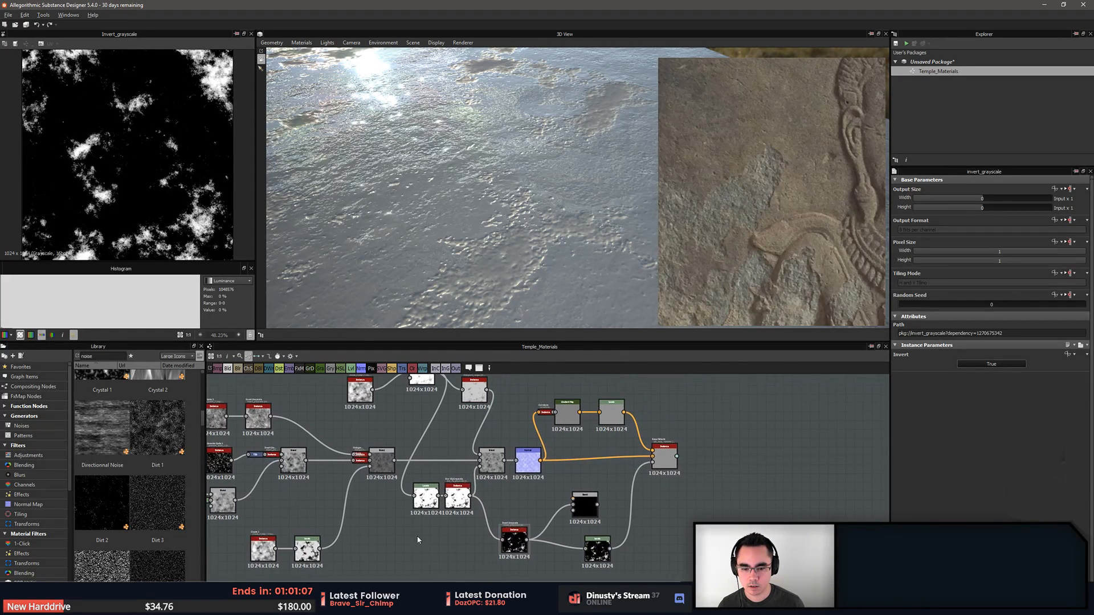
double_click(590, 514)
drag(599, 505, 645, 473)
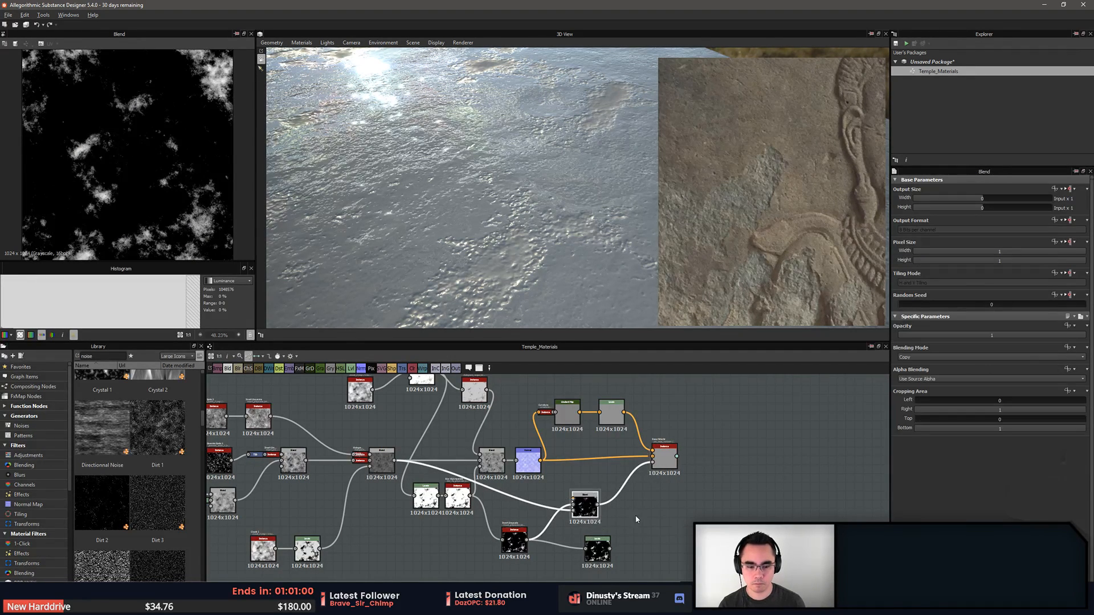
Rewire the roughness Blend with the height Blend as background and Invert Grayscale as opacity, and set its blending mode to Overlay
scroll(635, 520, up, 4)
scroll(949, 353, down, 1)
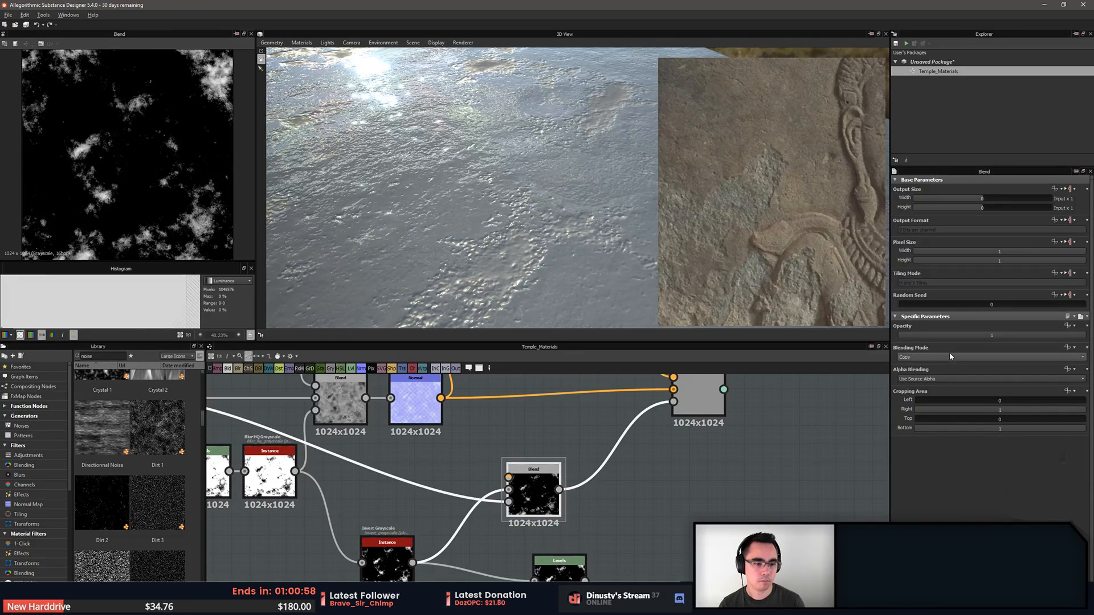
scroll(947, 354, down, 1)
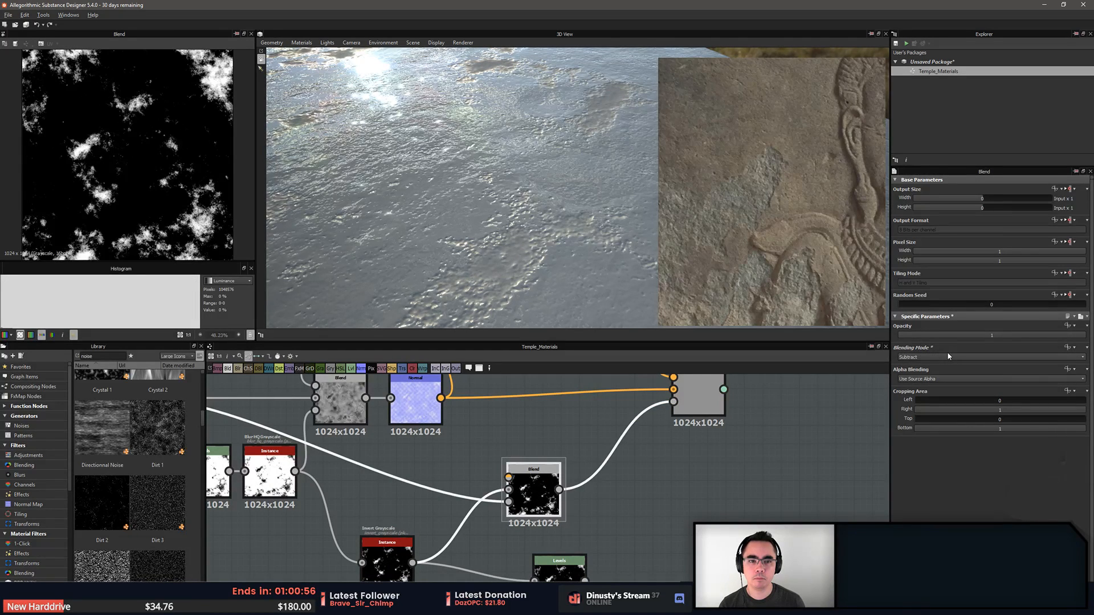
scroll(946, 353, down, 5)
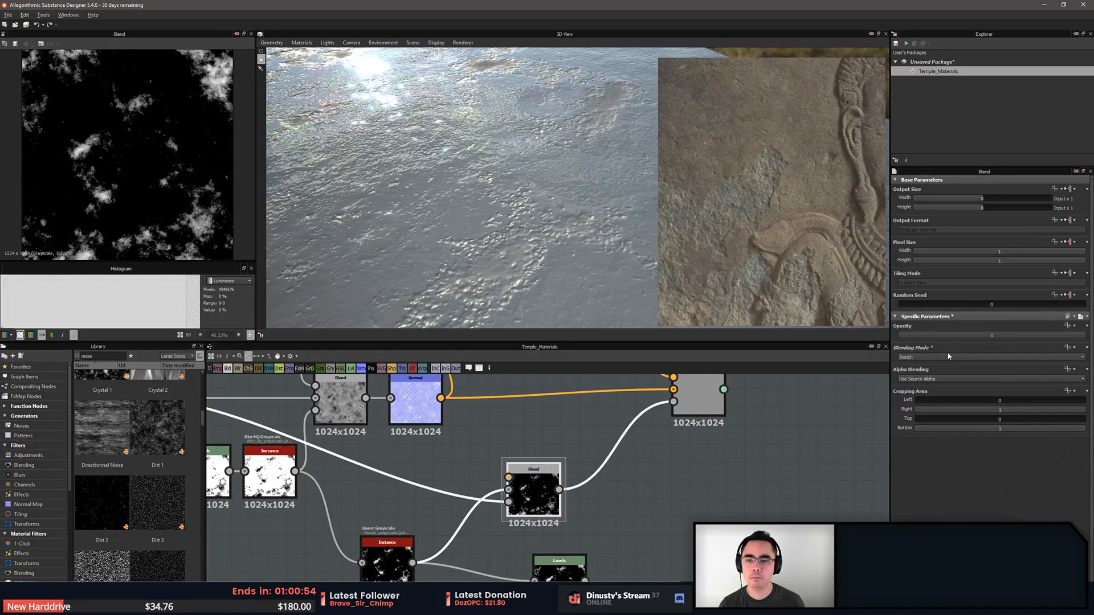
scroll(947, 354, down, 2)
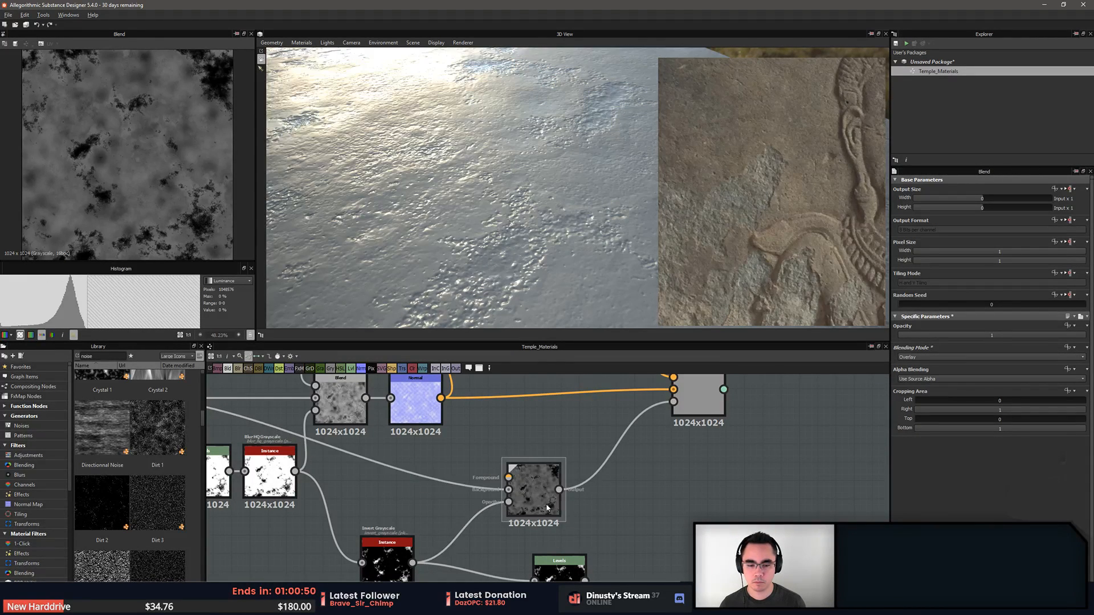
Try the Subtract, Add Sub and Max (Lighten) modes on the roughness Blend and set it to Min (Darken)
click(943, 358)
click(938, 369)
key(Down)
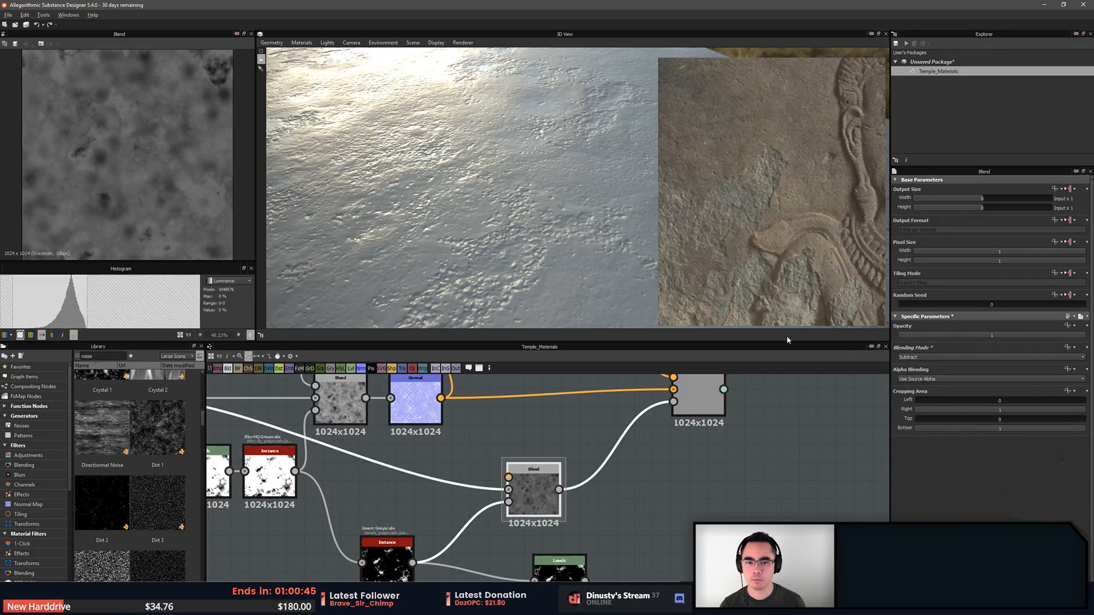
key(Down)
key(Down)
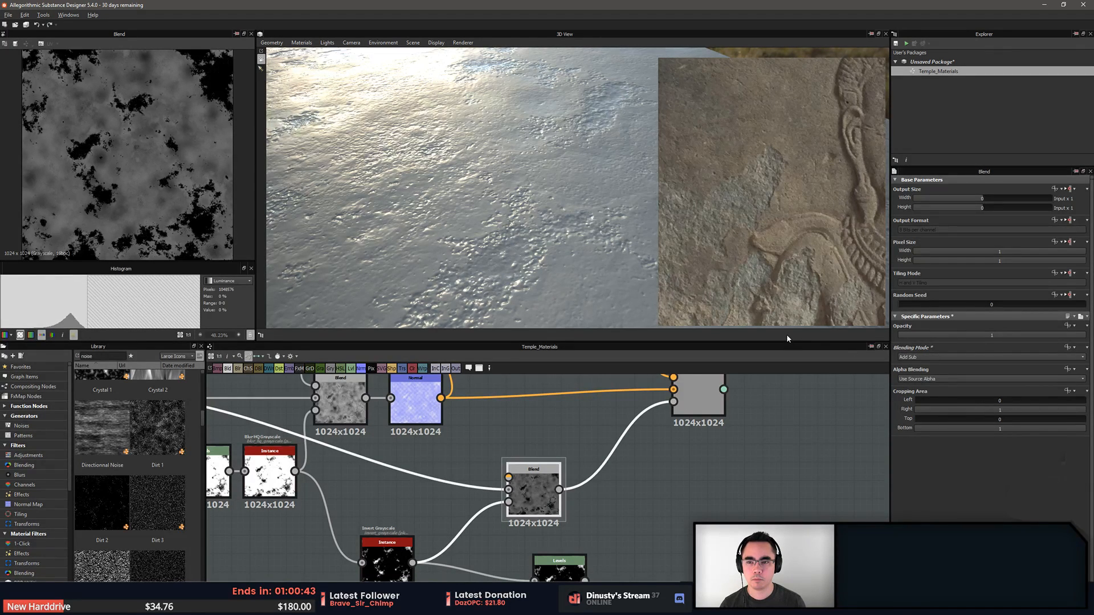
key(Down)
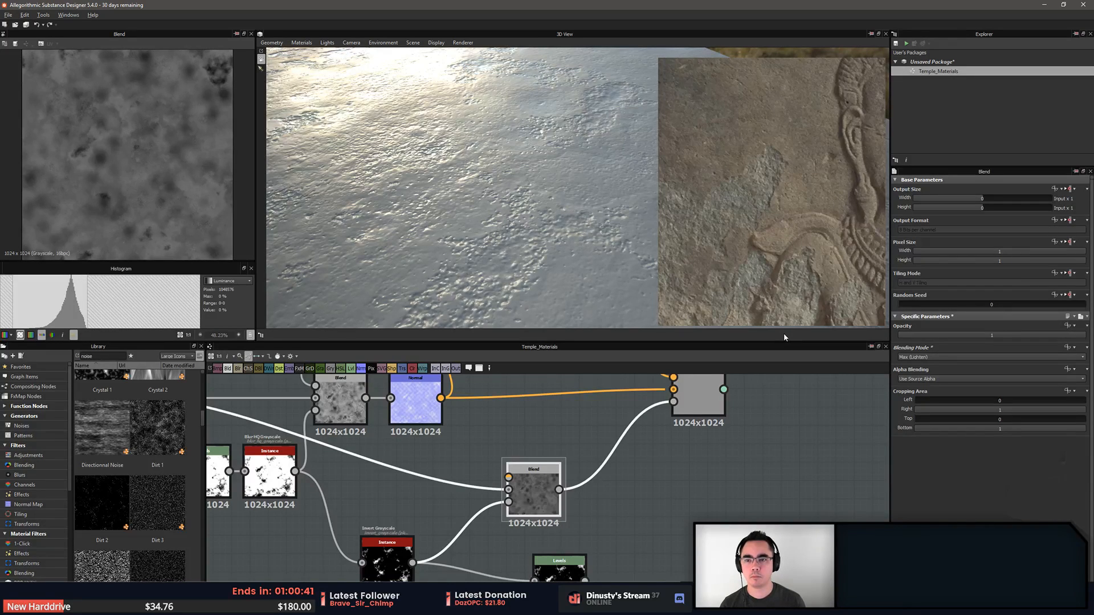
key(Down)
Replace the roughness Blend's background input with the earlier noise Blend located upstream in the height chain
scroll(600, 457, down, 4)
middle_drag(399, 462, 688, 463)
middle_drag(449, 497, 403, 487)
scroll(456, 460, up, 2)
middle_drag(459, 459, 336, 476)
scroll(376, 480, up, 1)
scroll(397, 470, down, 1)
scroll(415, 461, down, 1)
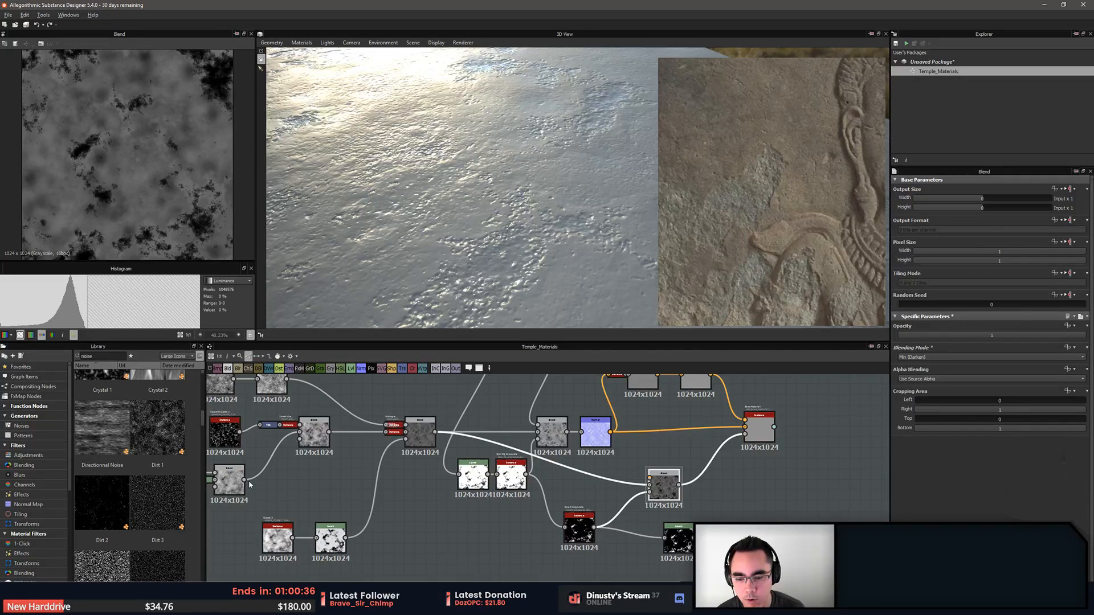
drag(446, 488, 460, 482)
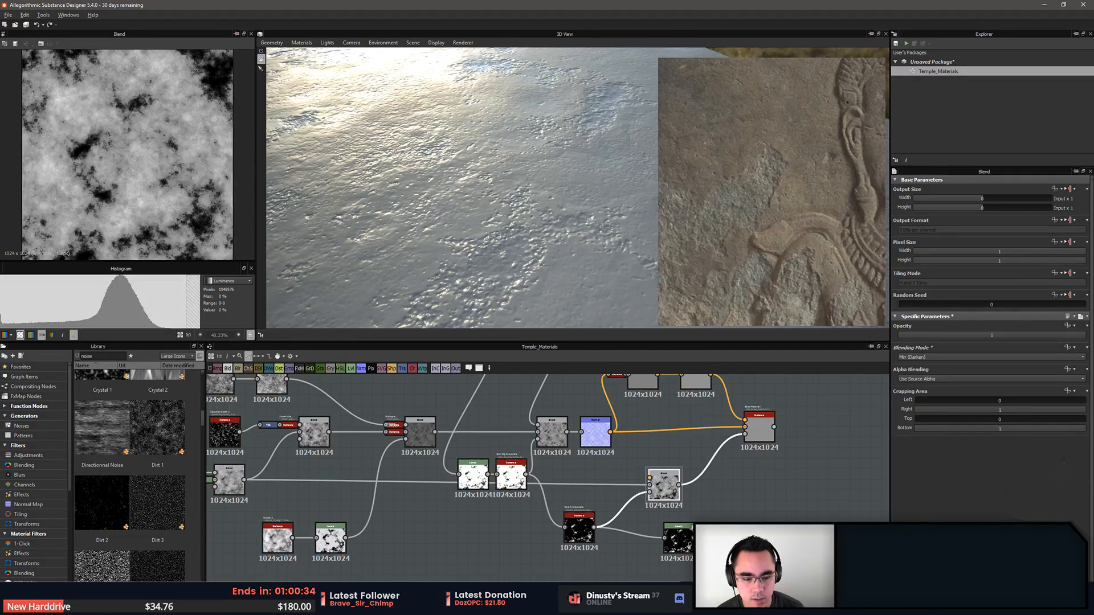
Try the Divide mode on the roughness Blend, then set its blending mode to Overlay
middle_drag(742, 519, 749, 514)
scroll(750, 512, down, 1)
middle_drag(742, 556, 752, 495)
scroll(752, 495, up, 1)
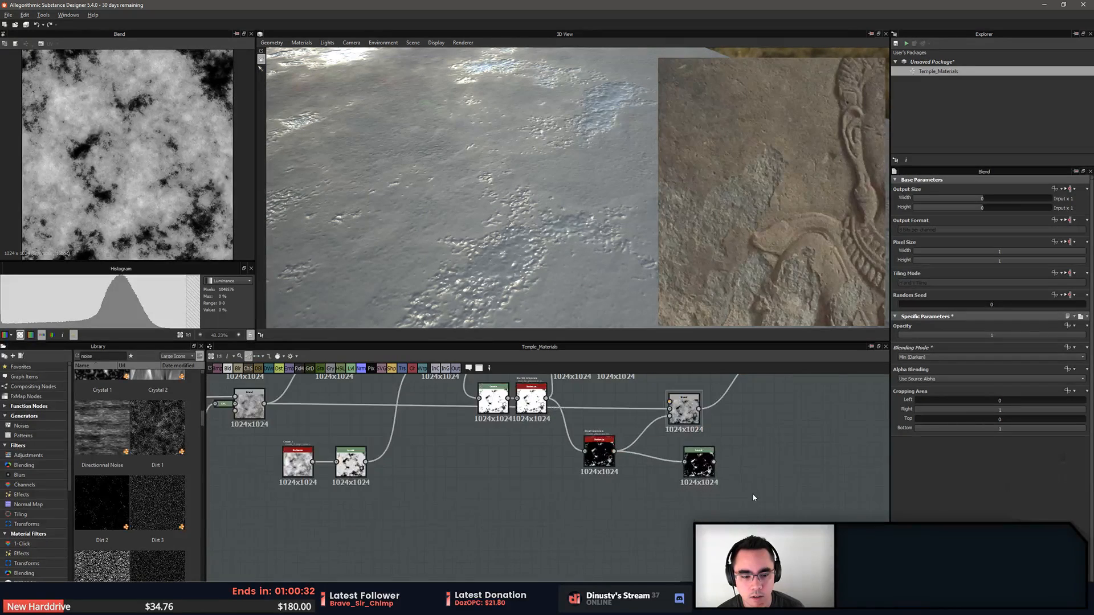
scroll(753, 494, up, 1)
middle_drag(744, 439, 739, 503)
scroll(738, 504, up, 1)
click(668, 464)
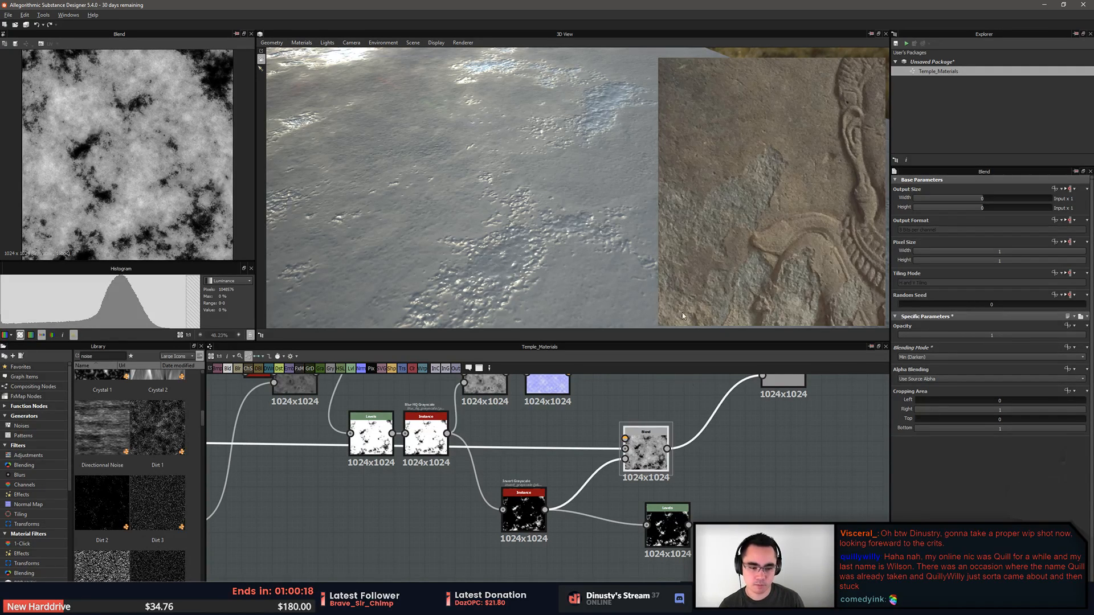
middle_drag(642, 448, 662, 459)
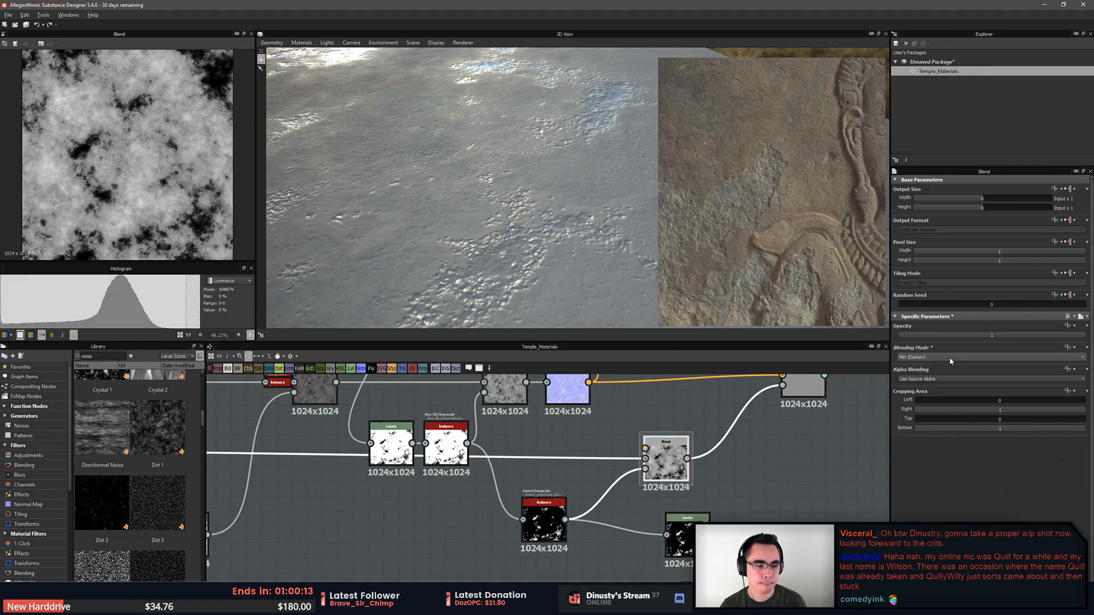
scroll(949, 357, down, 1)
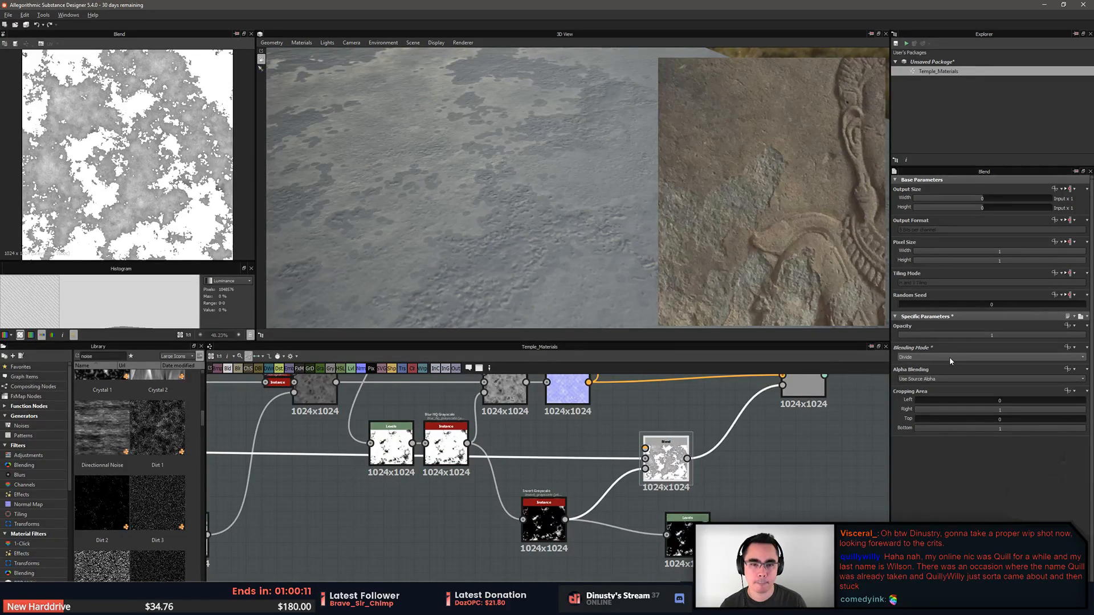
scroll(949, 357, down, 1)
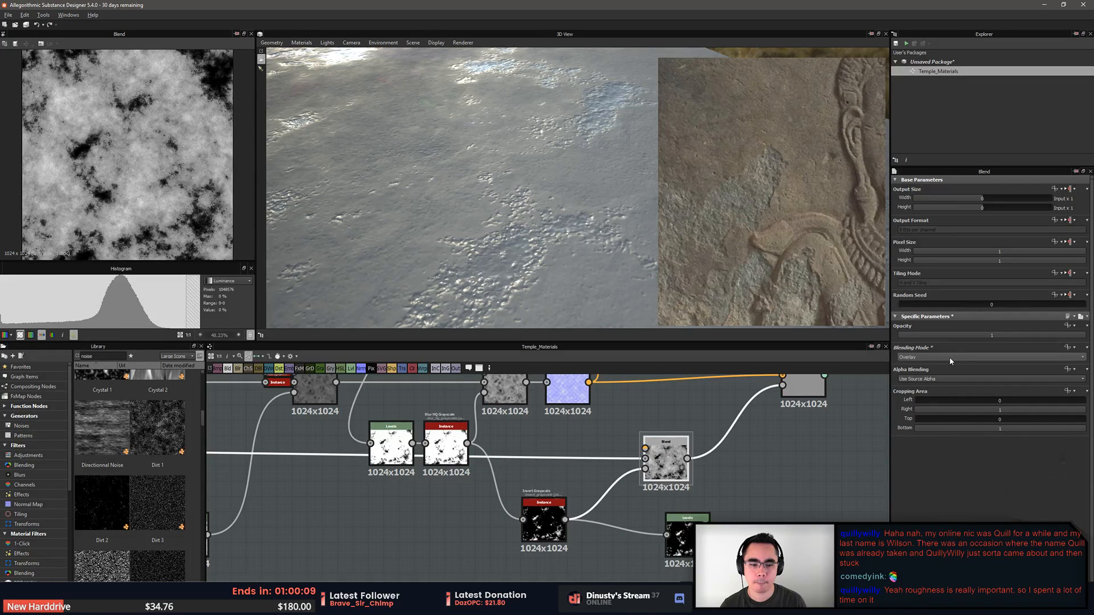
Insert an Invert Grayscale node between the roughness Blend and the Base Material, and check the reflections on the 3D surface
key(space)
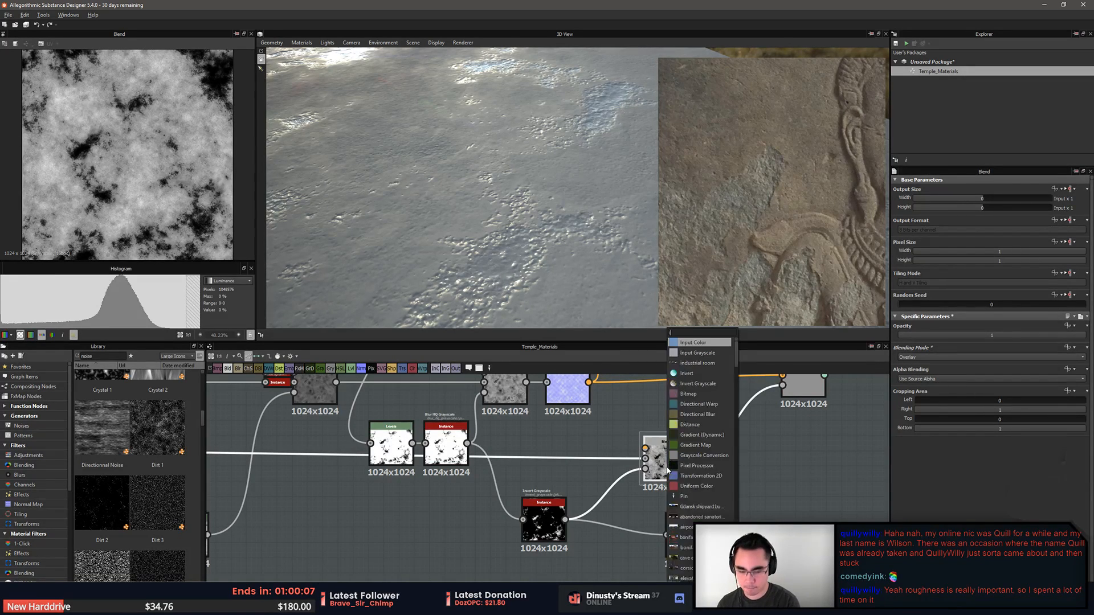
text(inv)
key(Down)
key(Return)
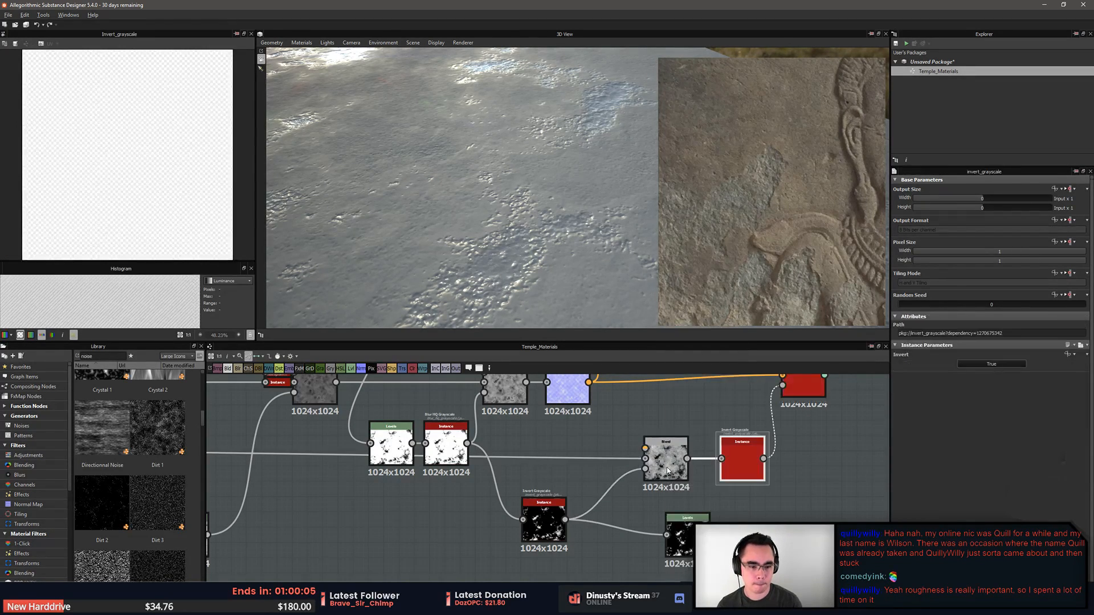
scroll(687, 432, down, 1)
drag(483, 208, 523, 291)
scroll(617, 425, up, 2)
mouse_move(618, 425)
middle_down()
mouse_move(613, 462)
mouse_move(614, 418)
middle_up()
scroll(613, 455, down, 1)
Remove the unused roughness Levels node and rearrange the roughness Blend and its two Invert Grayscale nodes more compactly
drag(675, 466, 628, 468)
drag(573, 519, 558, 535)
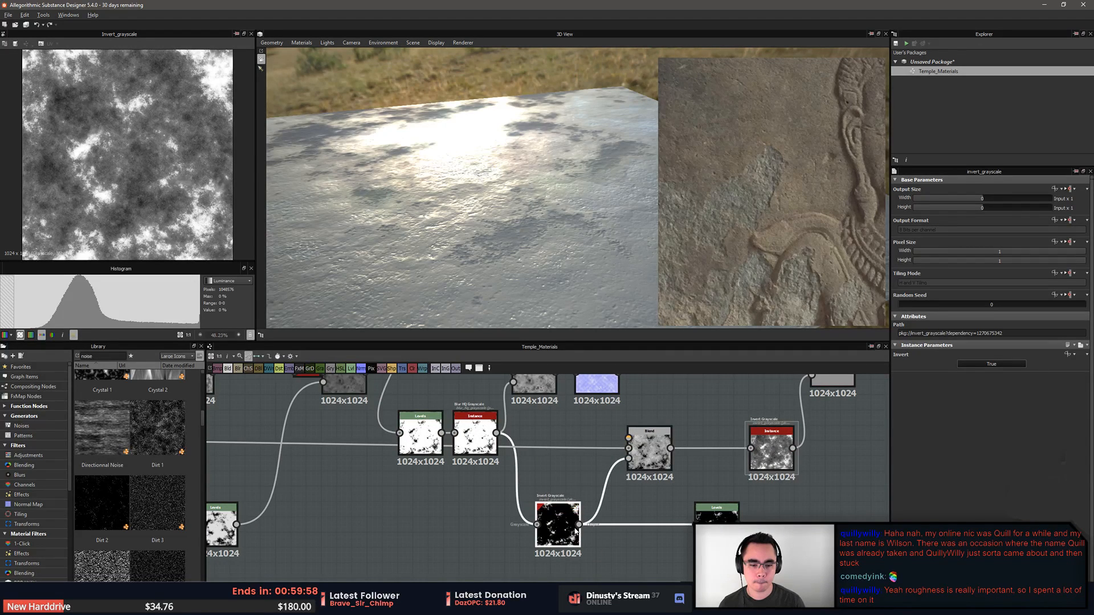
click(574, 531)
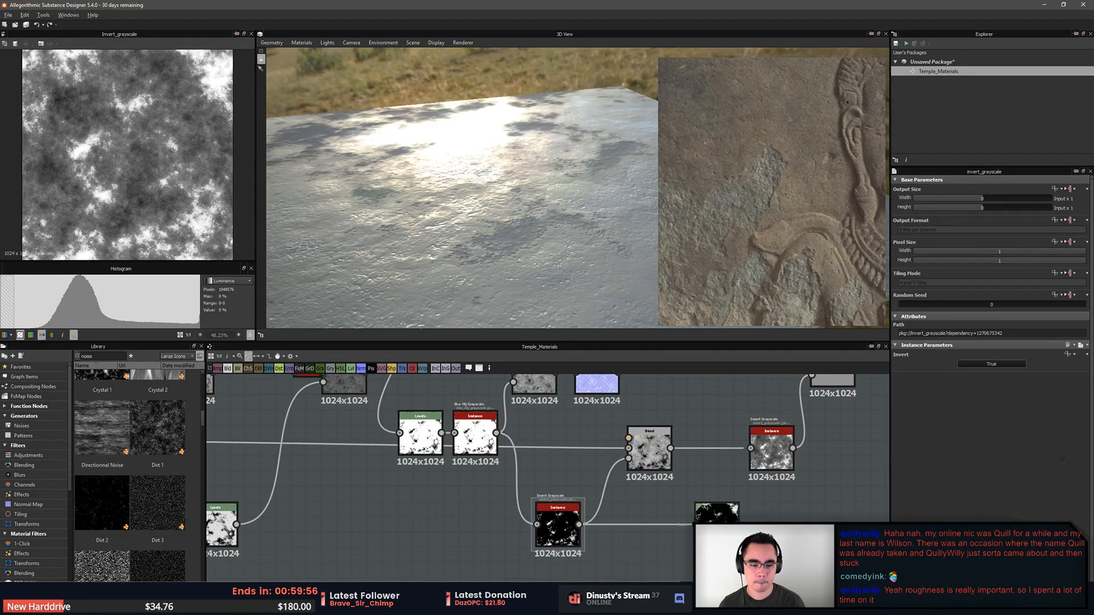
drag(716, 533, 711, 556)
drag(782, 460, 721, 459)
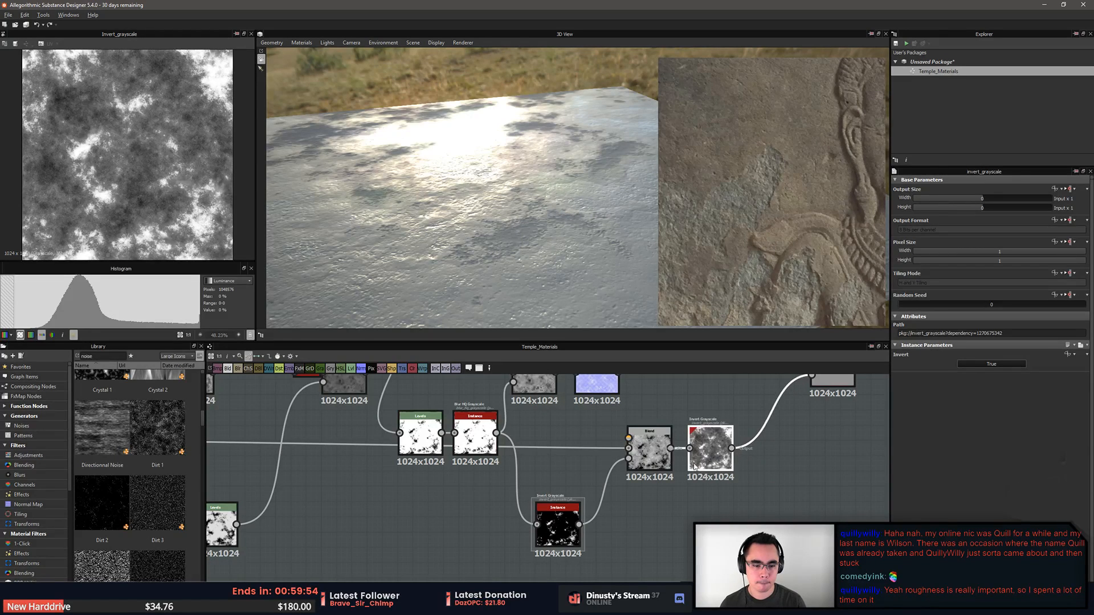
drag(651, 457, 620, 563)
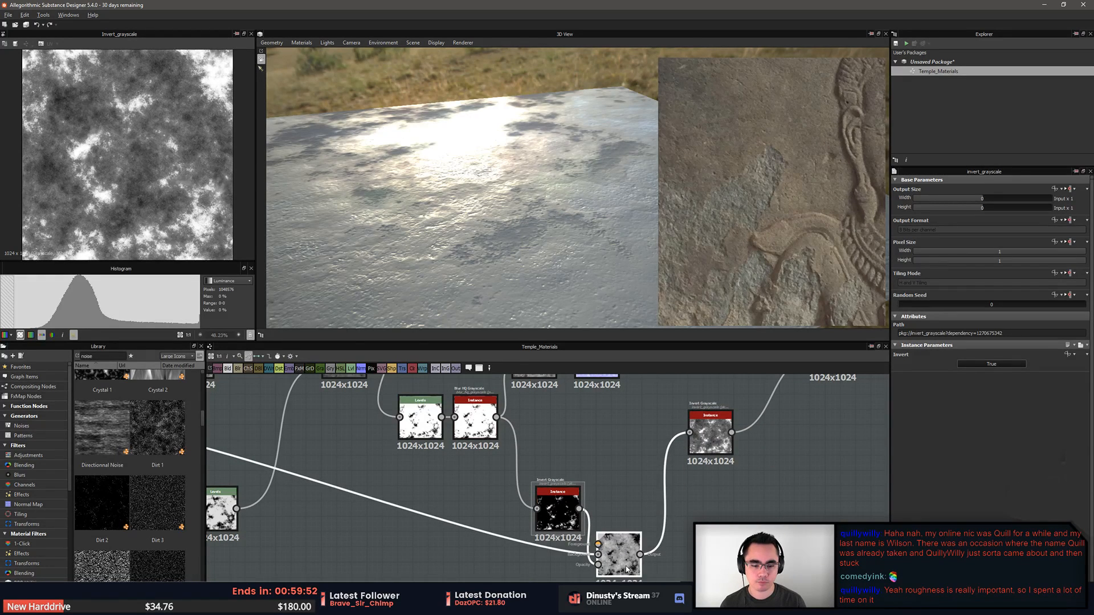
drag(561, 513, 546, 483)
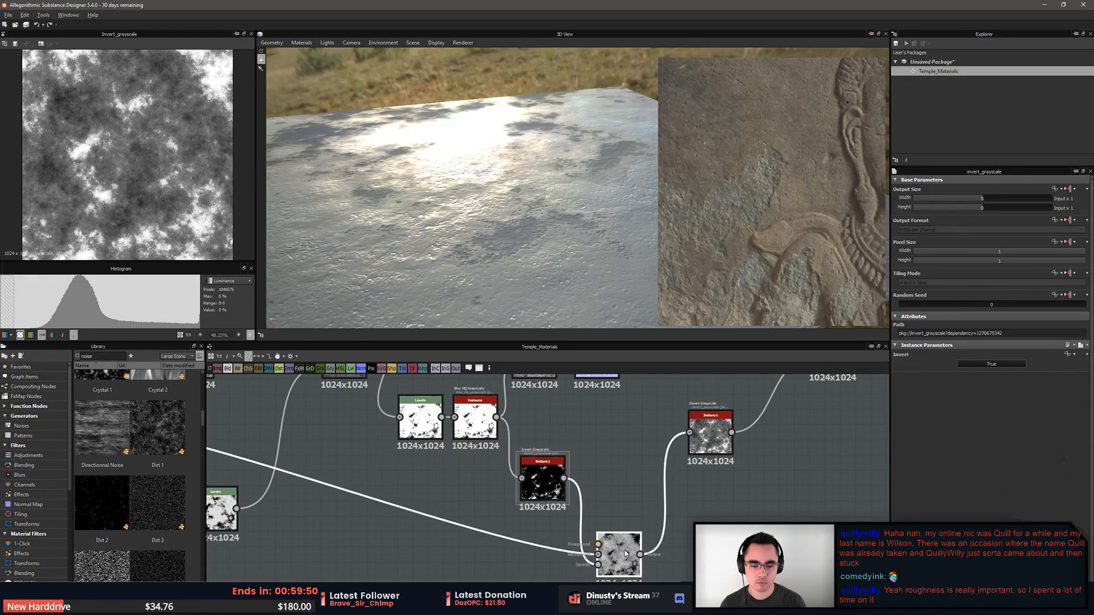
Disconnect the Invert Grayscale mask from the roughness Blend's opacity input
click(624, 553)
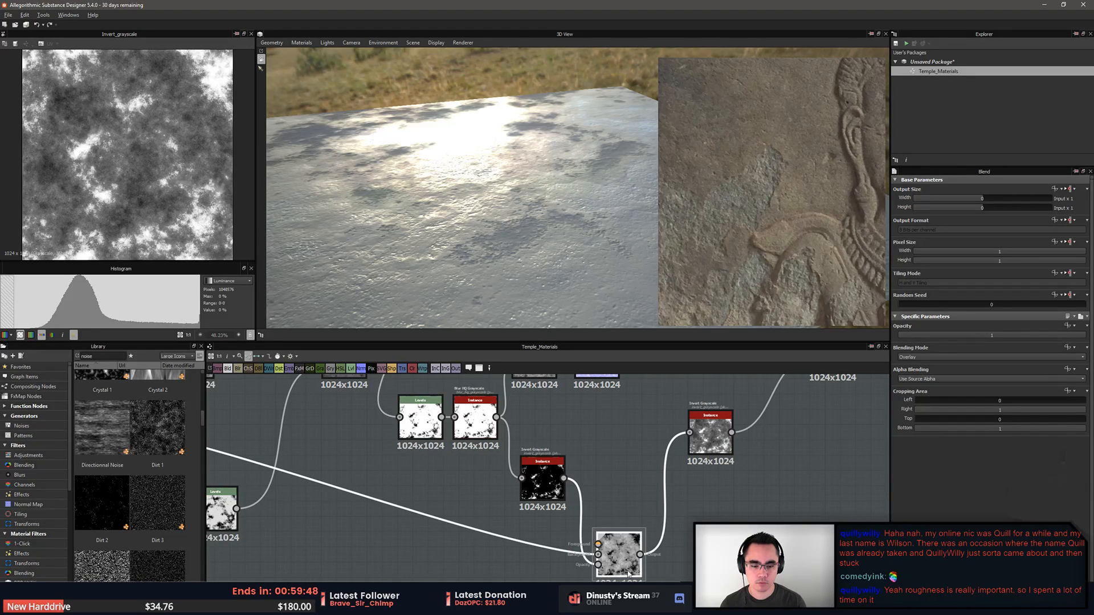
scroll(628, 574, up, 3)
scroll(583, 521, down, 2)
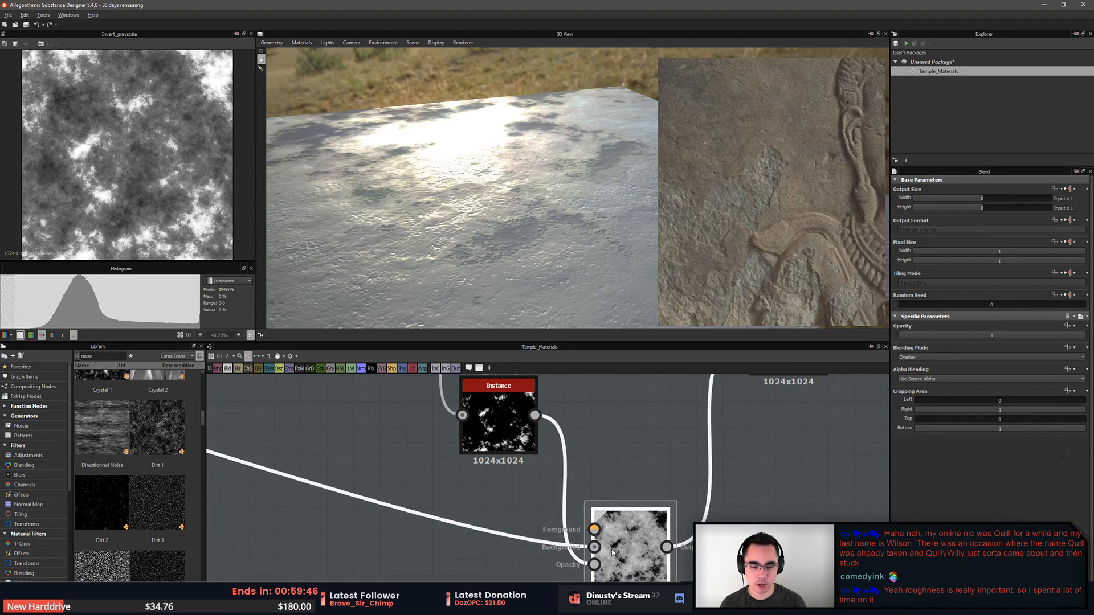
drag(545, 519, 541, 516)
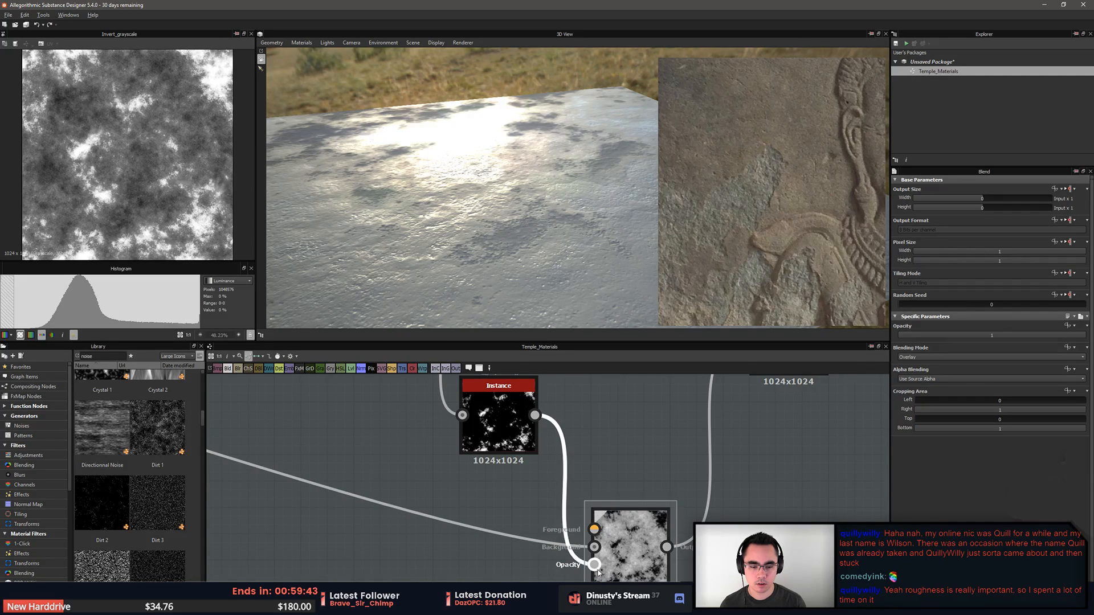
double_click(594, 564)
drag(595, 564, 542, 547)
key(Delete)
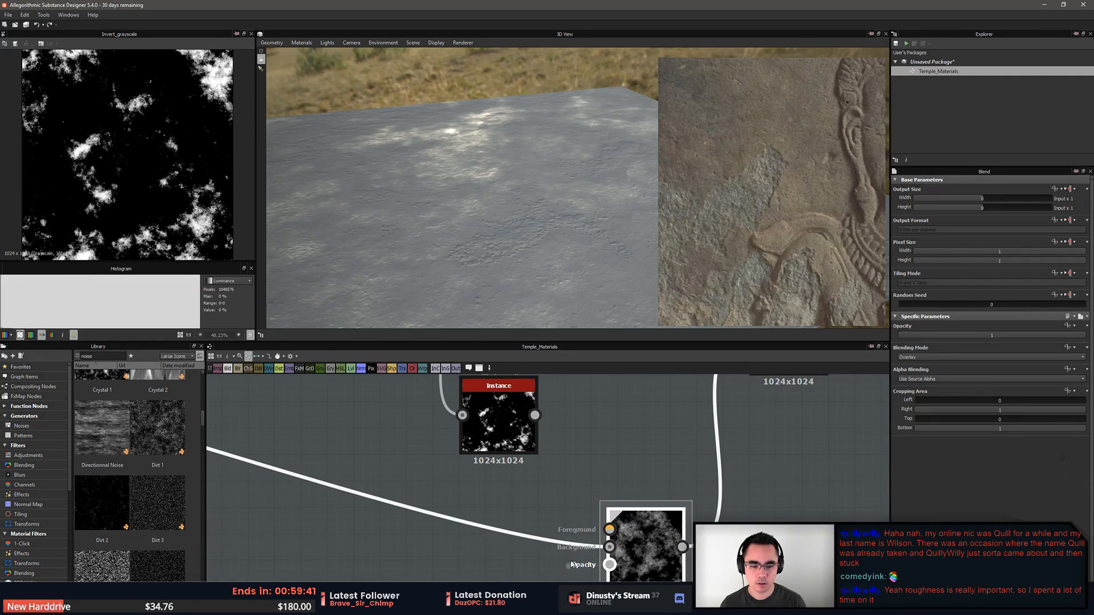
drag(537, 417, 536, 417)
key(ctrl+z)
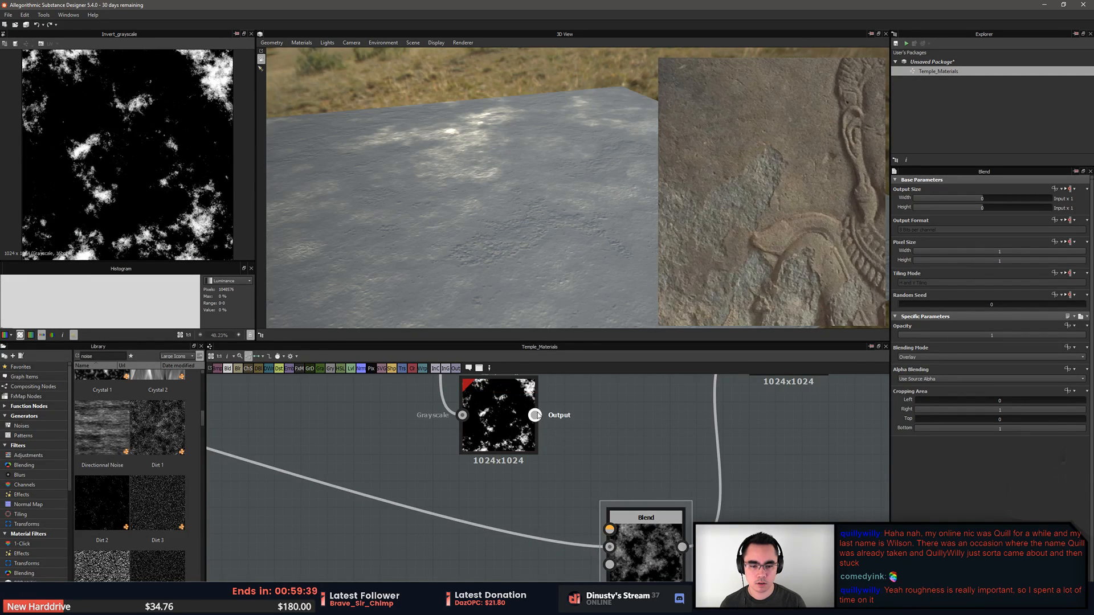
Connect the Invert Grayscale mask to the roughness Blend's foreground input and preview the blended map
drag(609, 523, 610, 527)
click(617, 454)
middle_drag(618, 454, 607, 483)
drag(527, 217, 537, 222)
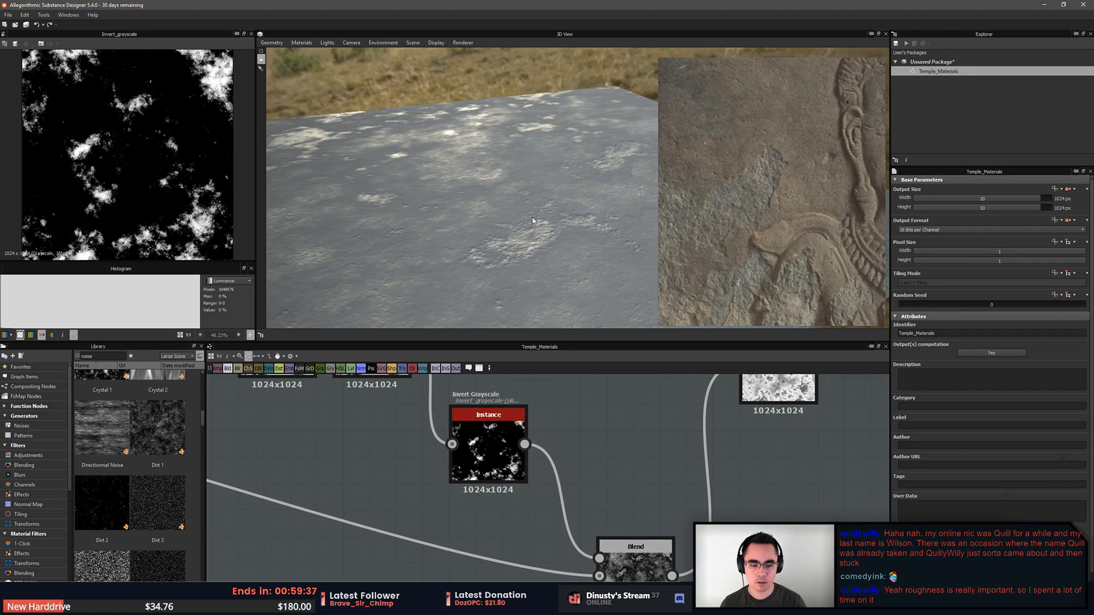
scroll(589, 456, down, 1)
double_click(624, 544)
scroll(113, 158, up, 3)
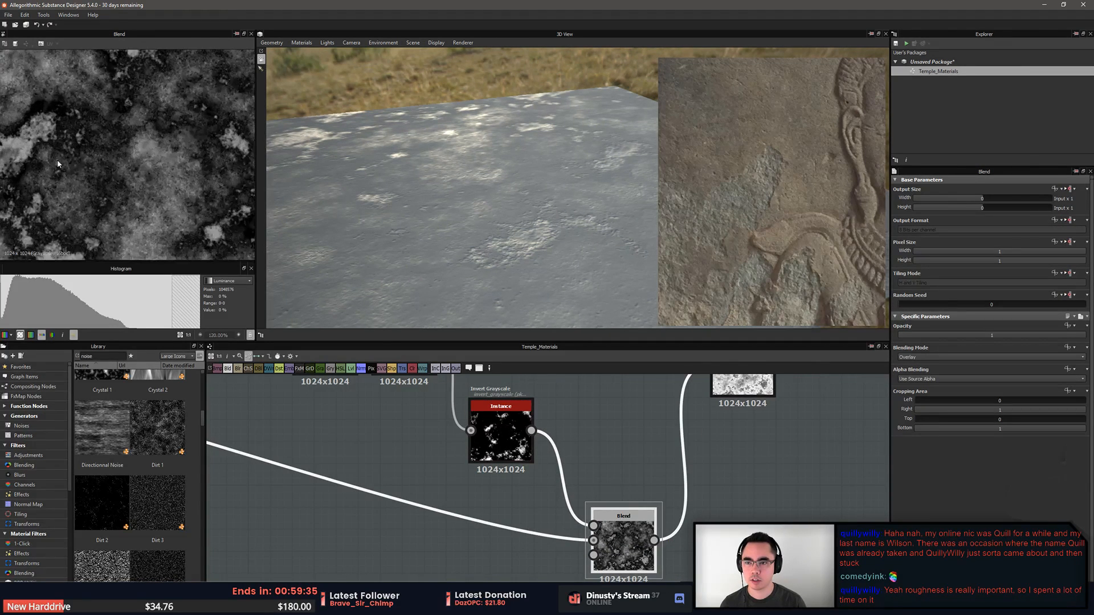
middle_drag(113, 158, 83, 172)
scroll(83, 172, down, 3)
Set the roughness Blend's blending mode to Add (Linear Dodge)
middle_drag(574, 434, 582, 501)
scroll(551, 466, down, 1)
scroll(588, 506, down, 1)
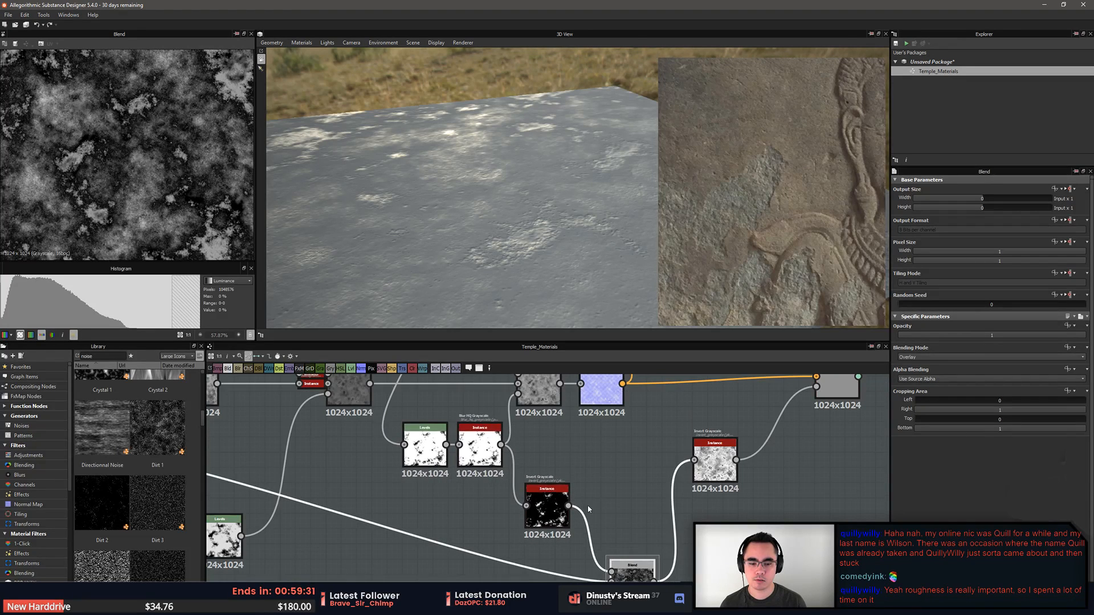
click(936, 355)
click(929, 364)
click(930, 359)
click(930, 361)
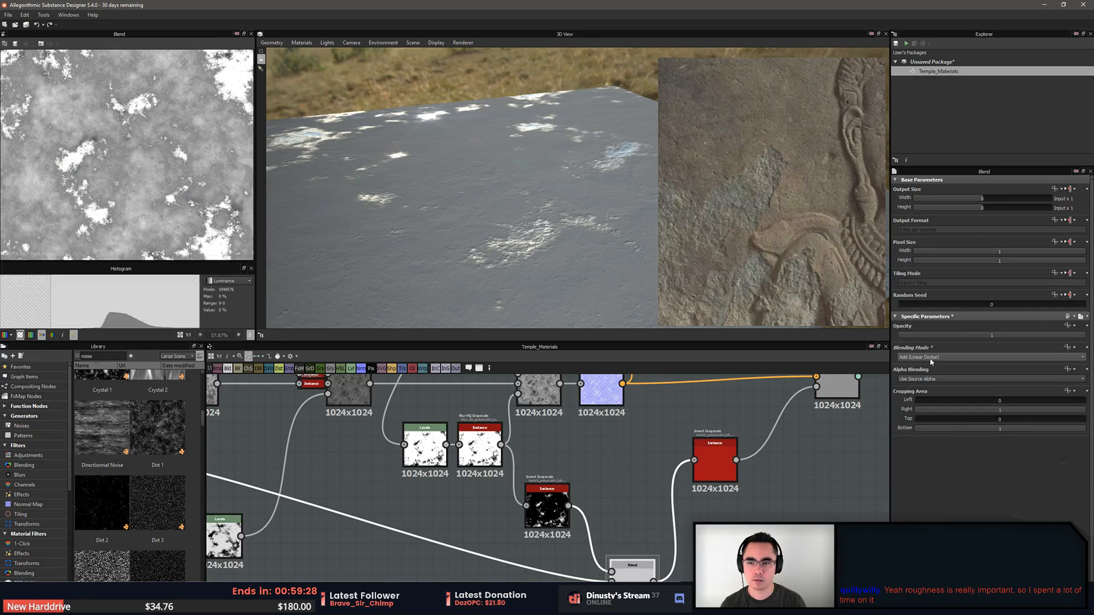
Insert a Levels node between the roughness Invert Grayscale and the Base Material, and space the two nodes apart
scroll(664, 449, up, 2)
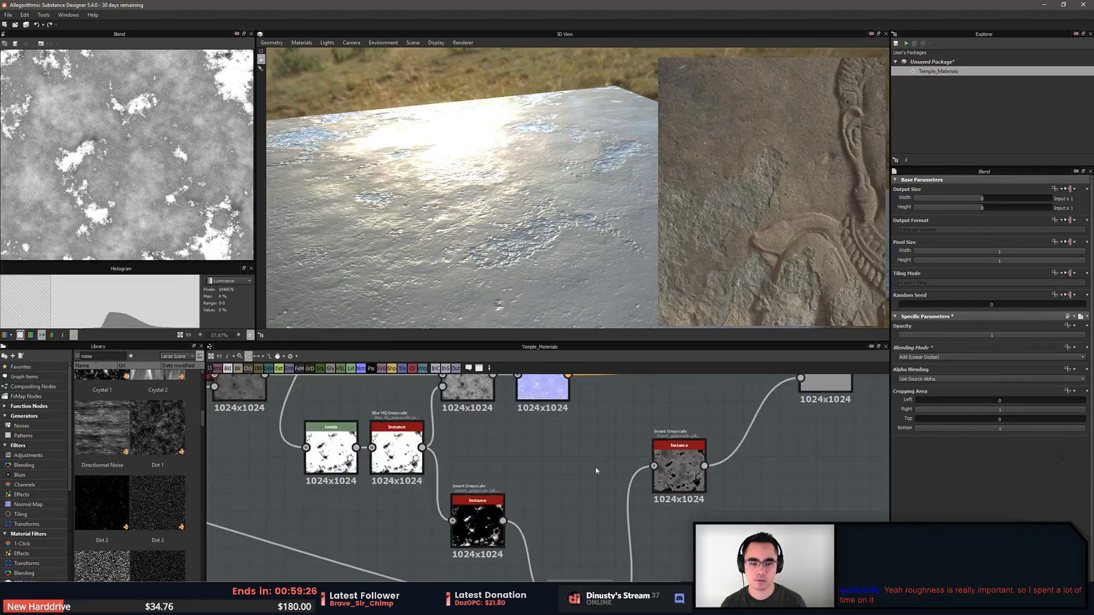
click(685, 454)
scroll(65, 148, up, 4)
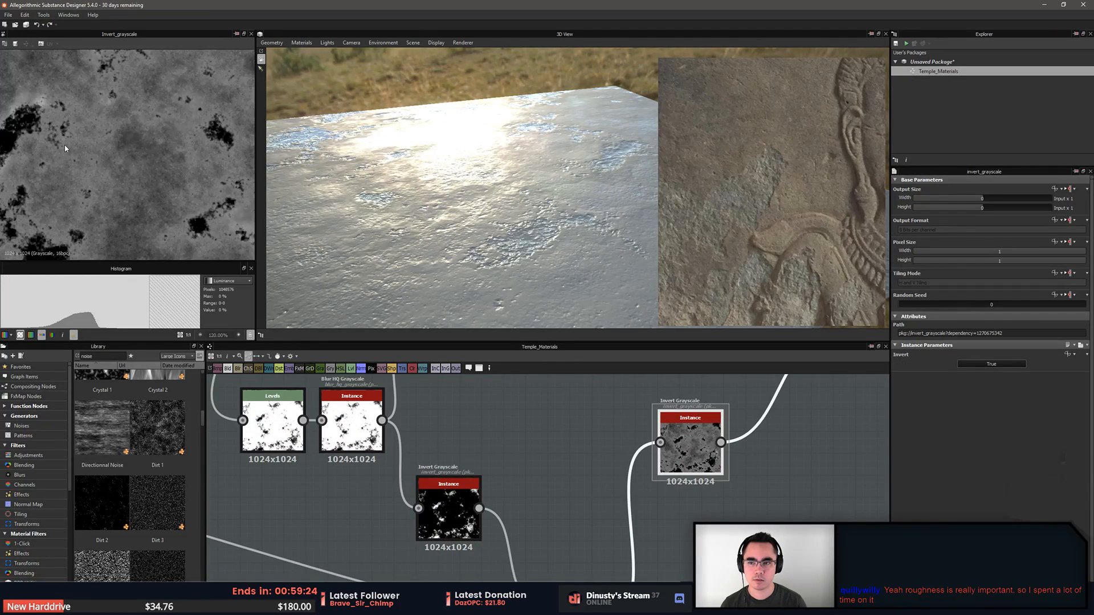
middle_drag(635, 417, 548, 436)
key(space)
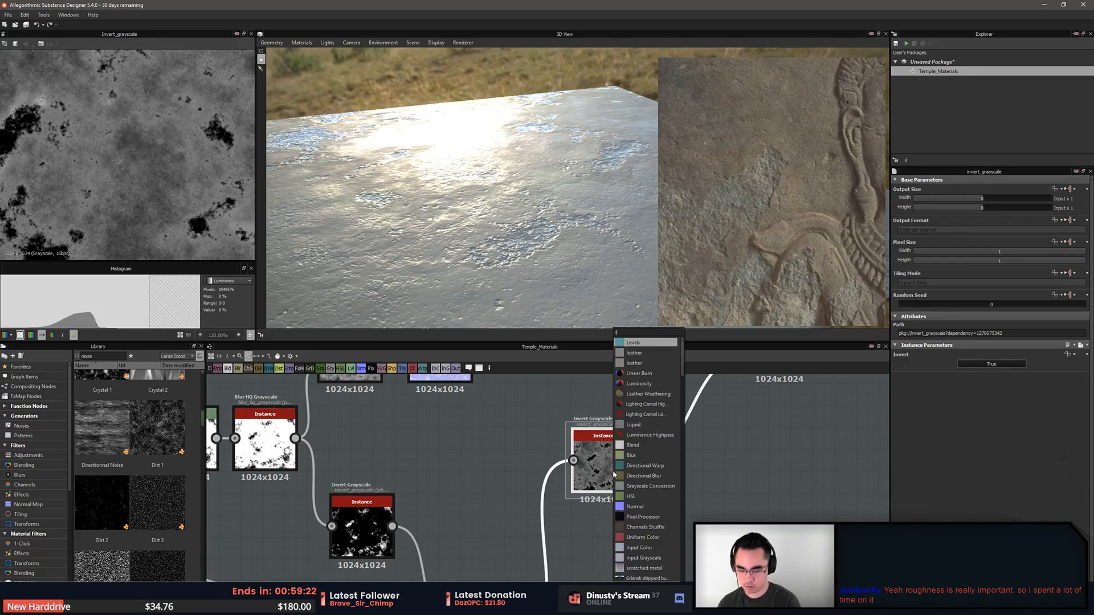
text(levels)
key(Return)
drag(610, 451, 587, 451)
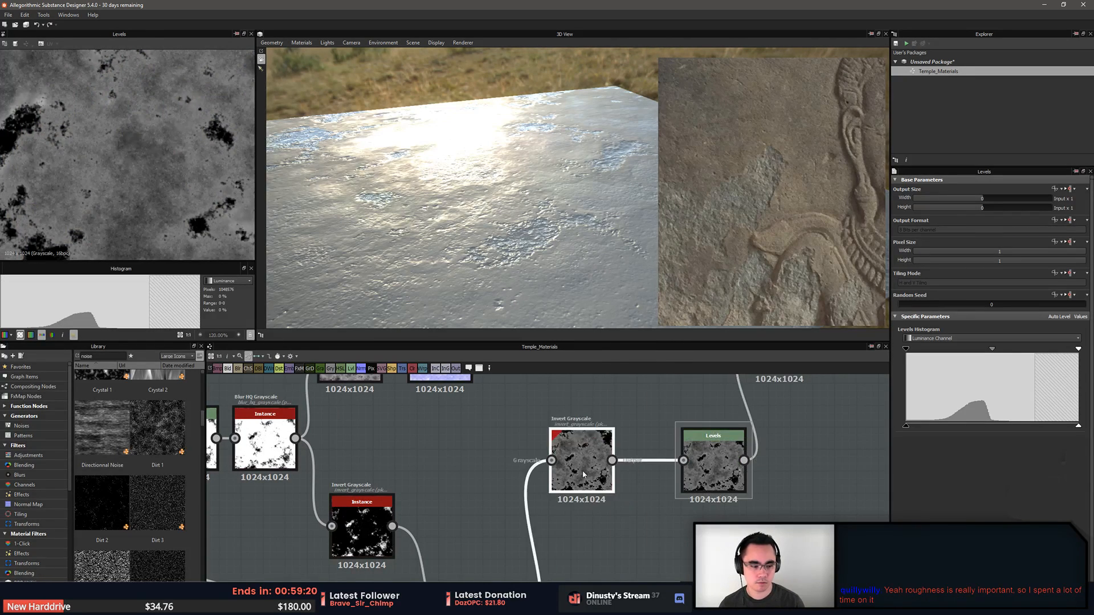
middle_drag(671, 496, 647, 522)
click(741, 489)
scroll(740, 490, down, 1)
middle_drag(741, 490, 782, 546)
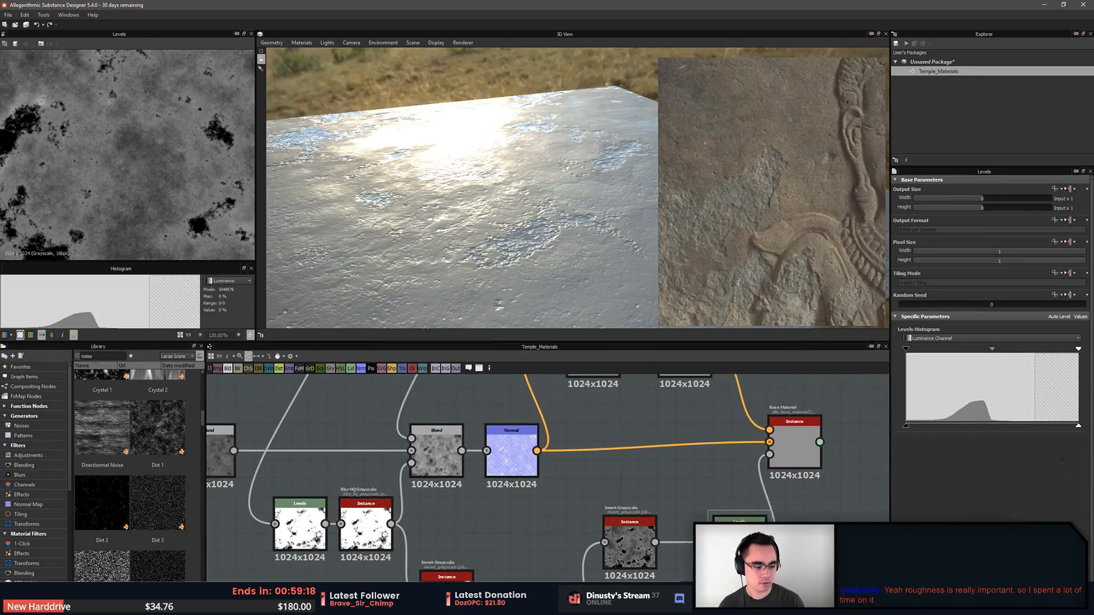
Line up the roughness Invert Grayscale and Levels nodes in a row beside the roughness Blend
scroll(570, 474, down, 4)
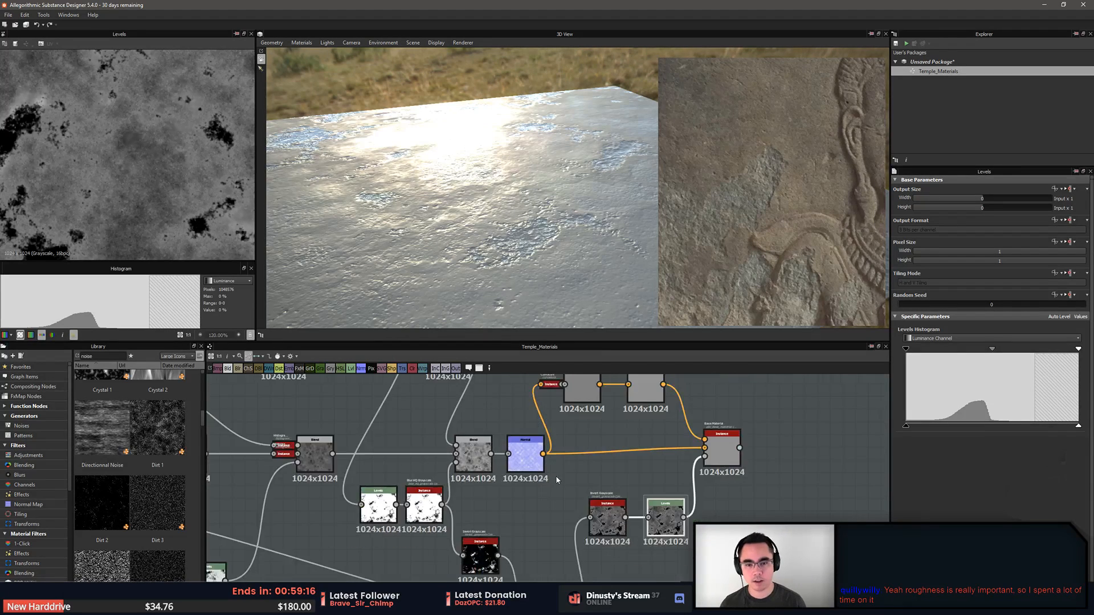
middle_drag(570, 475, 580, 473)
scroll(579, 472, down, 2)
scroll(614, 495, down, 1)
middle_drag(628, 420, 621, 377)
scroll(621, 377, up, 3)
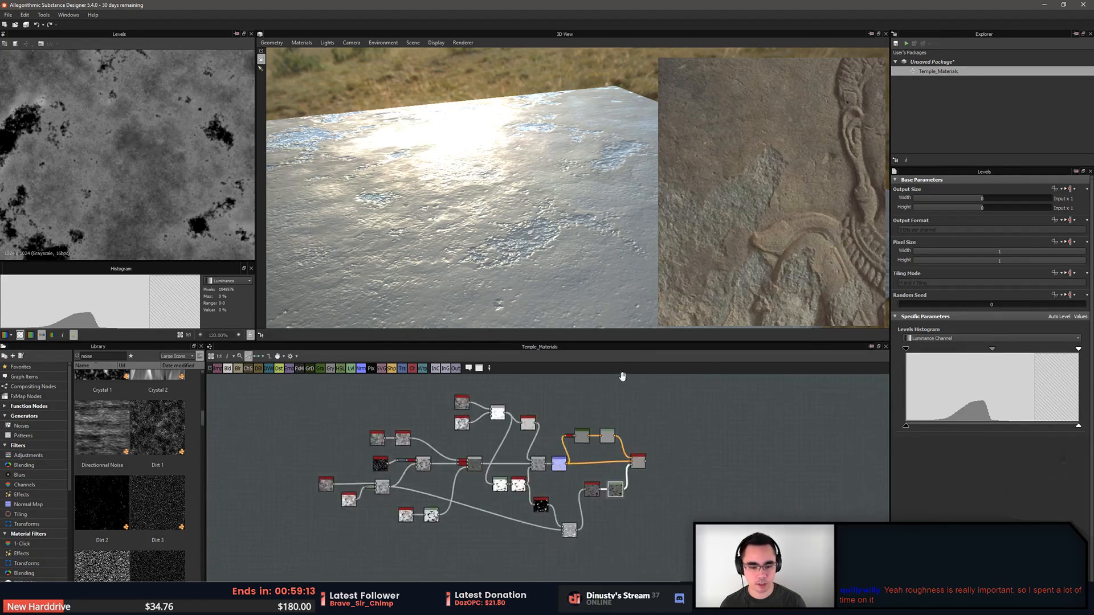
middle_drag(645, 477, 674, 381)
scroll(674, 382, up, 2)
drag(553, 443, 637, 488)
middle_drag(636, 488, 698, 456)
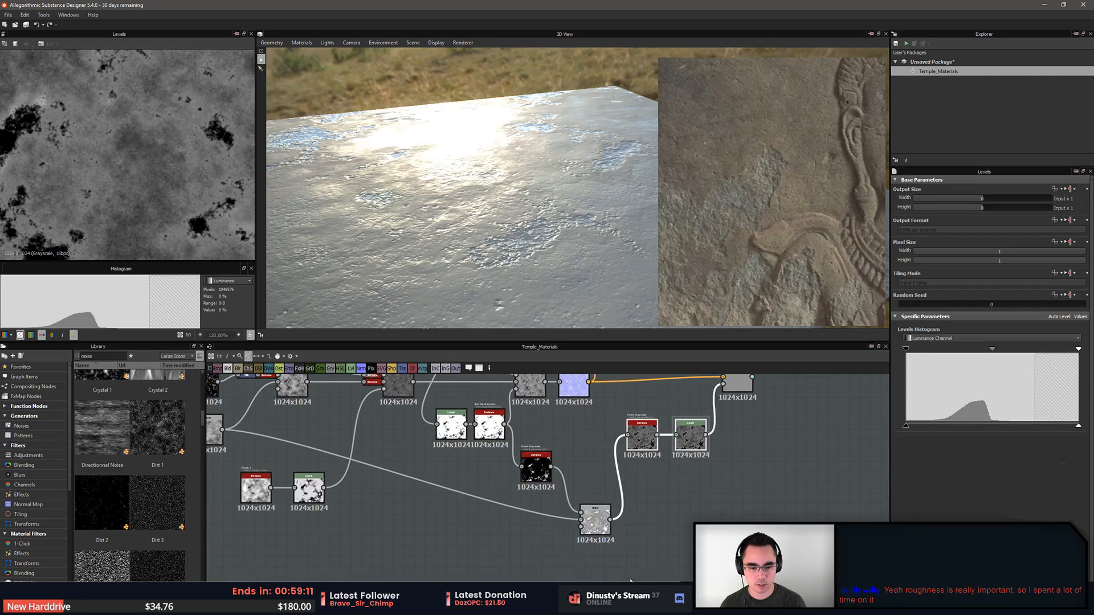
drag(627, 445, 625, 528)
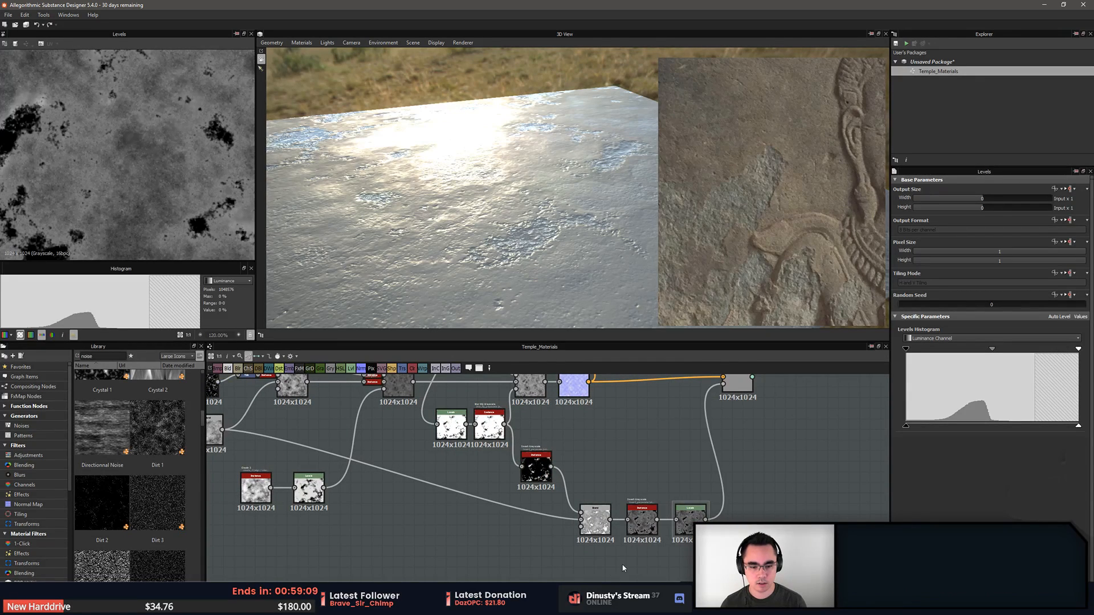
Move the mask's Invert Grayscale and the roughness node row lower, clear of the height detail nodes
drag(536, 579, 514, 577)
drag(535, 471, 513, 565)
middle_drag(538, 527, 565, 417)
scroll(566, 417, down, 2)
drag(552, 450, 575, 478)
click(503, 457)
Preview the Base Material's base color output and the roughness Levels output
middle_drag(562, 414, 579, 514)
scroll(579, 514, down, 1)
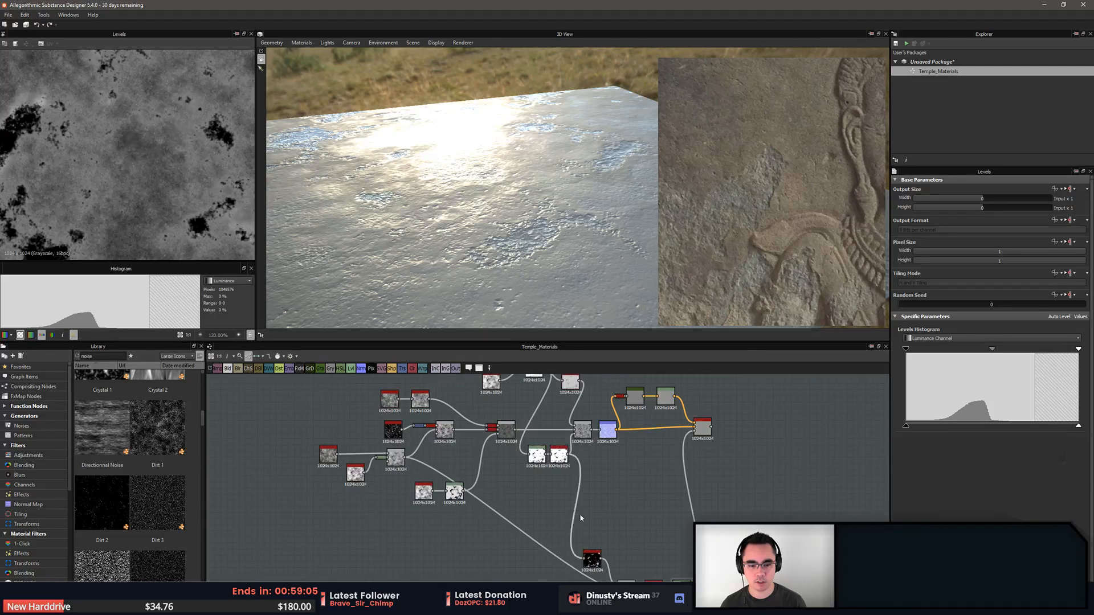
middle_drag(645, 458, 586, 484)
scroll(586, 484, up, 2)
double_click(672, 454)
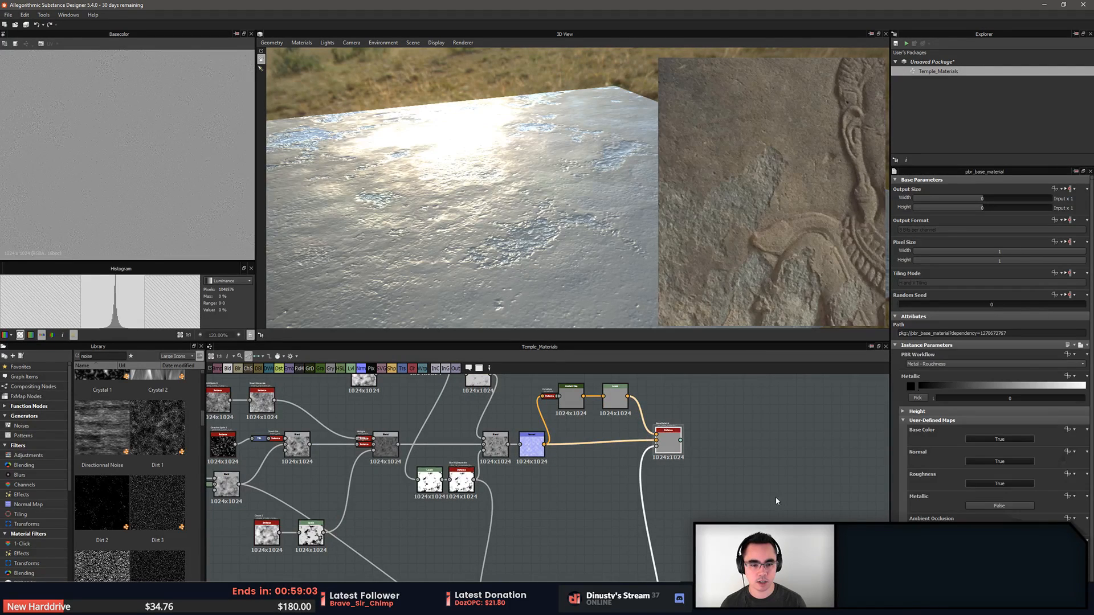
middle_drag(712, 578, 707, 450)
scroll(707, 450, down, 1)
double_click(648, 530)
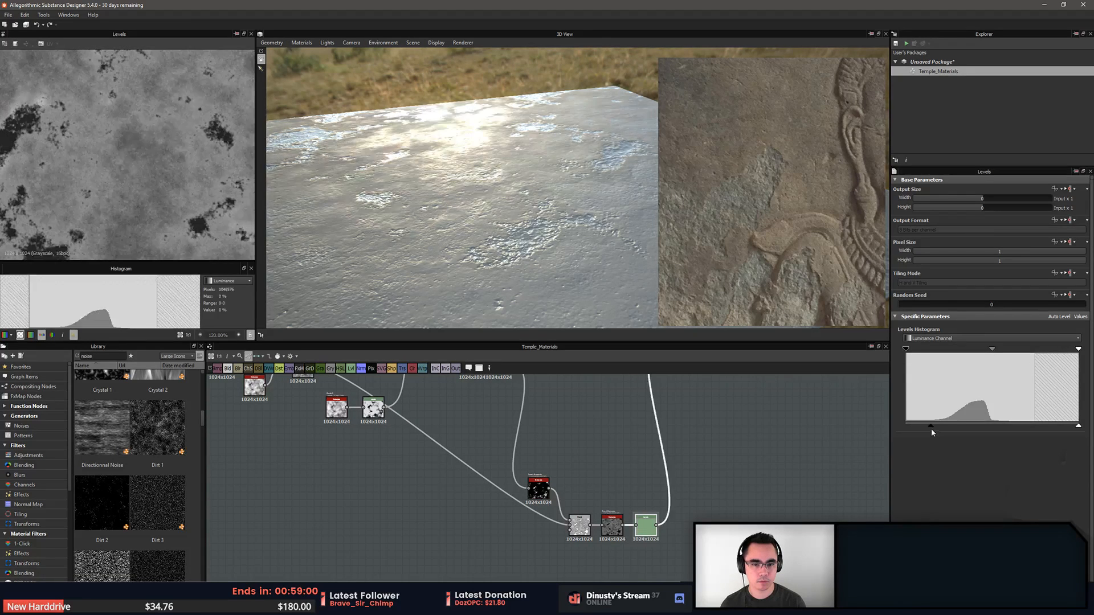
Raise the roughness Levels' output black point to mid-range and slightly lower its output white point
drag(931, 428, 946, 428)
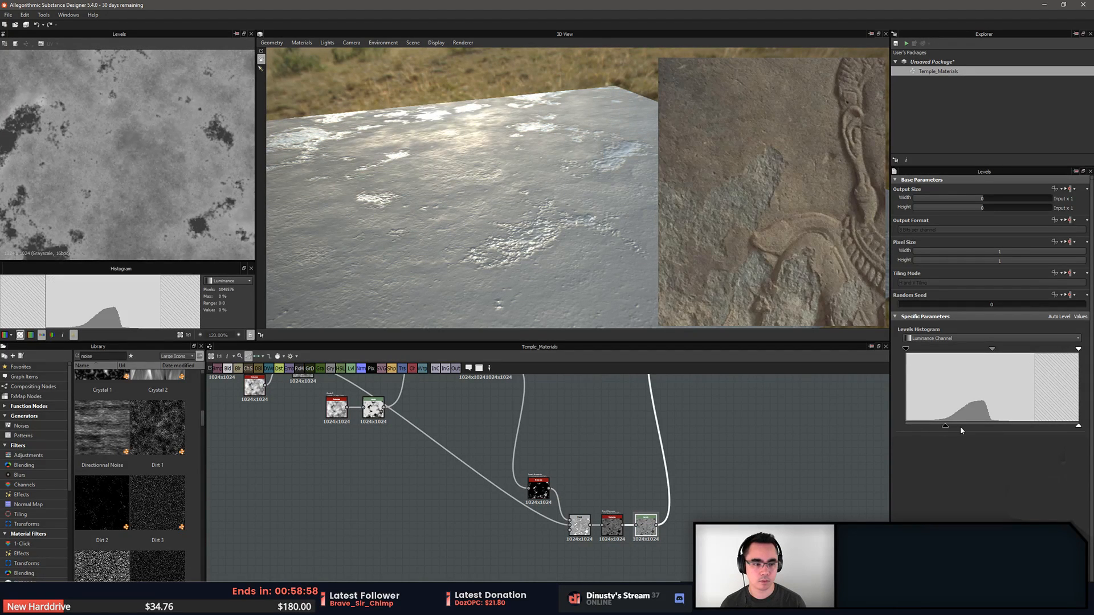
drag(1079, 428, 1067, 427)
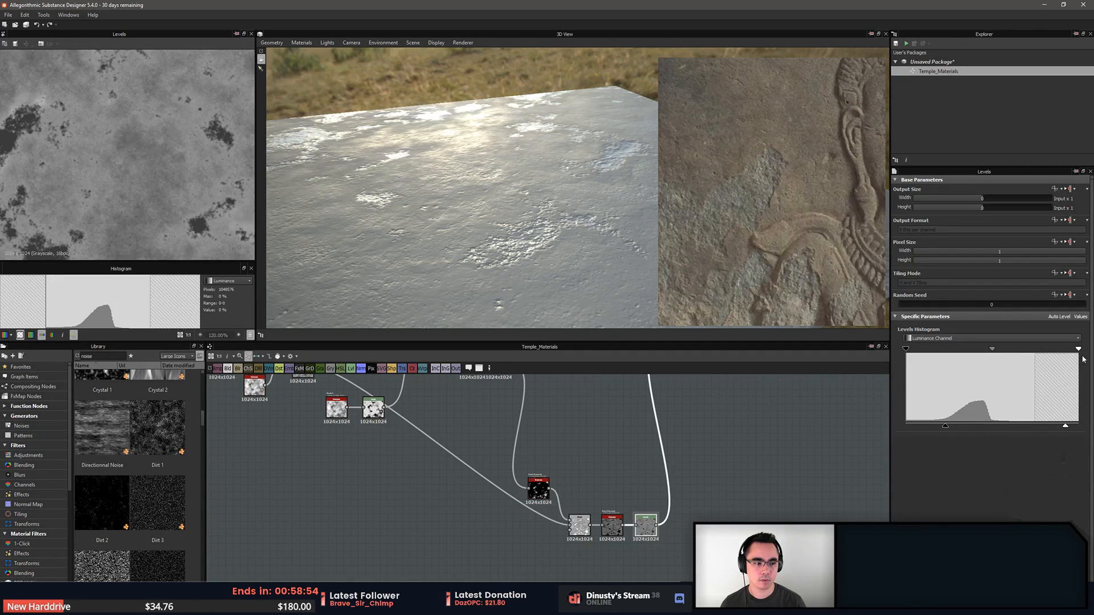
mouse_move(1078, 349)
mouse_down()
mouse_move(997, 350)
mouse_move(1084, 350)
mouse_up()
drag(947, 426, 984, 425)
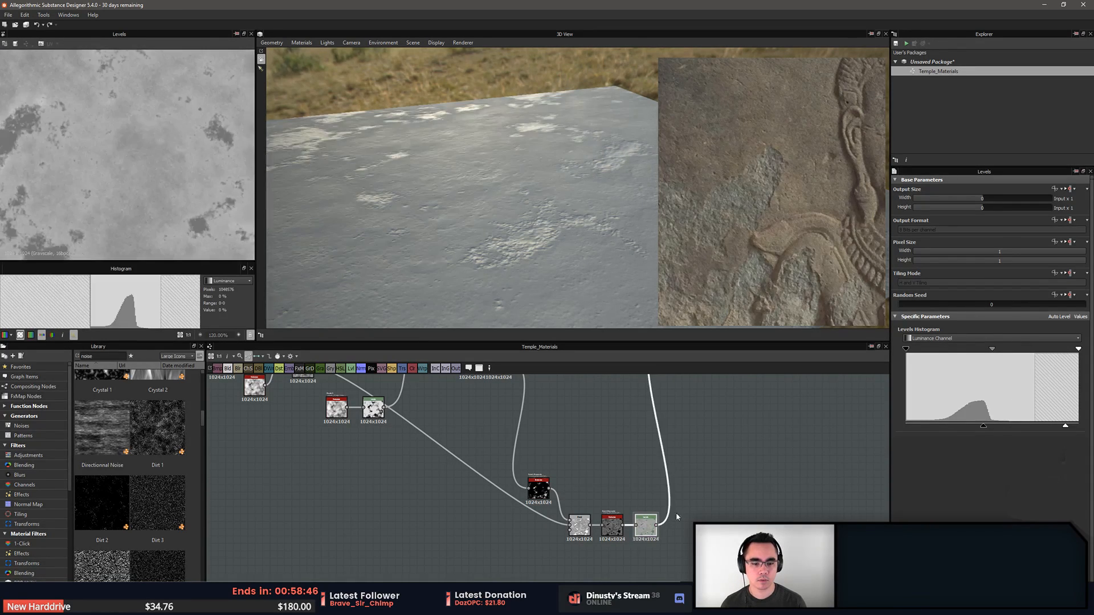
Invert the roughness Levels by swapping its output black and white points into a narrow mid-grey range, and check the 3D surface
scroll(606, 547, up, 5)
drag(1065, 427, 906, 435)
drag(983, 428, 1005, 430)
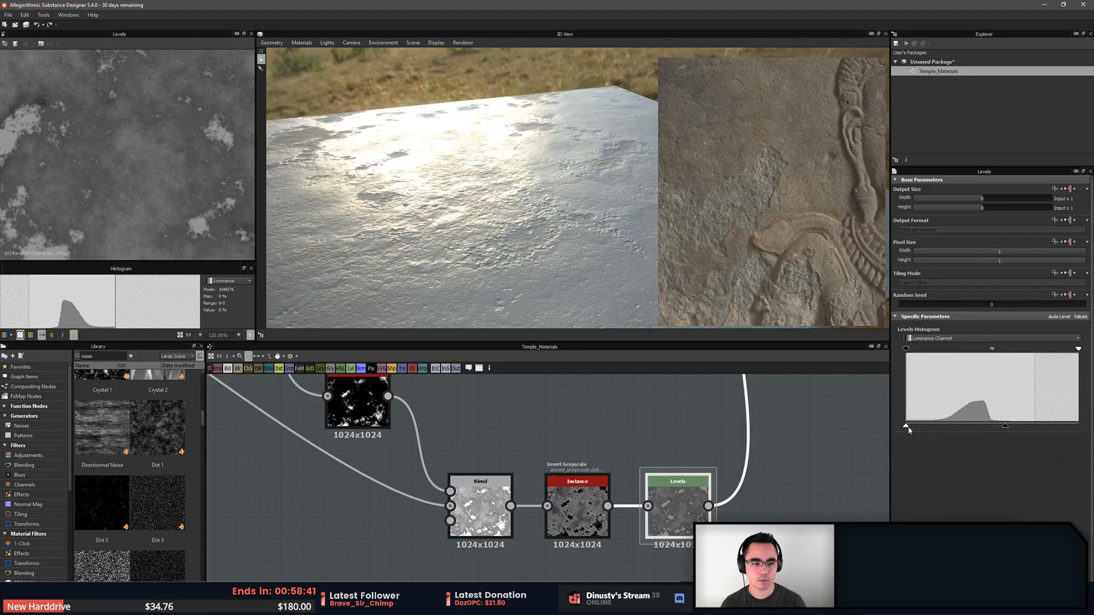
drag(907, 426, 955, 427)
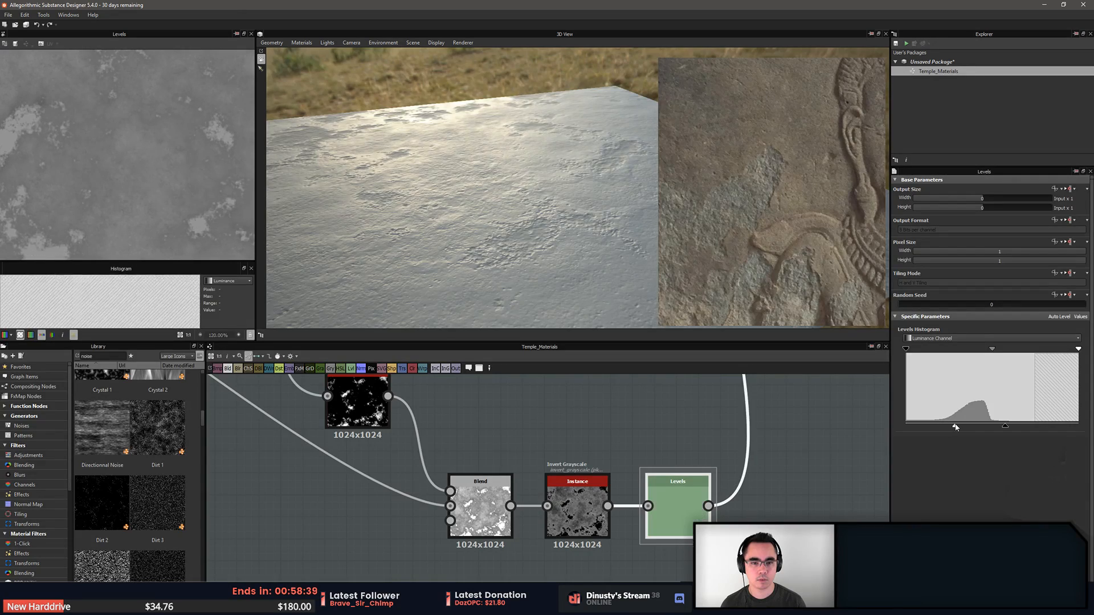
drag(540, 226, 519, 171)
Browse the library's grunge maps and neighbouring noises for a pattern that suits the stone
middle_drag(430, 425, 698, 510)
scroll(524, 428, down, 8)
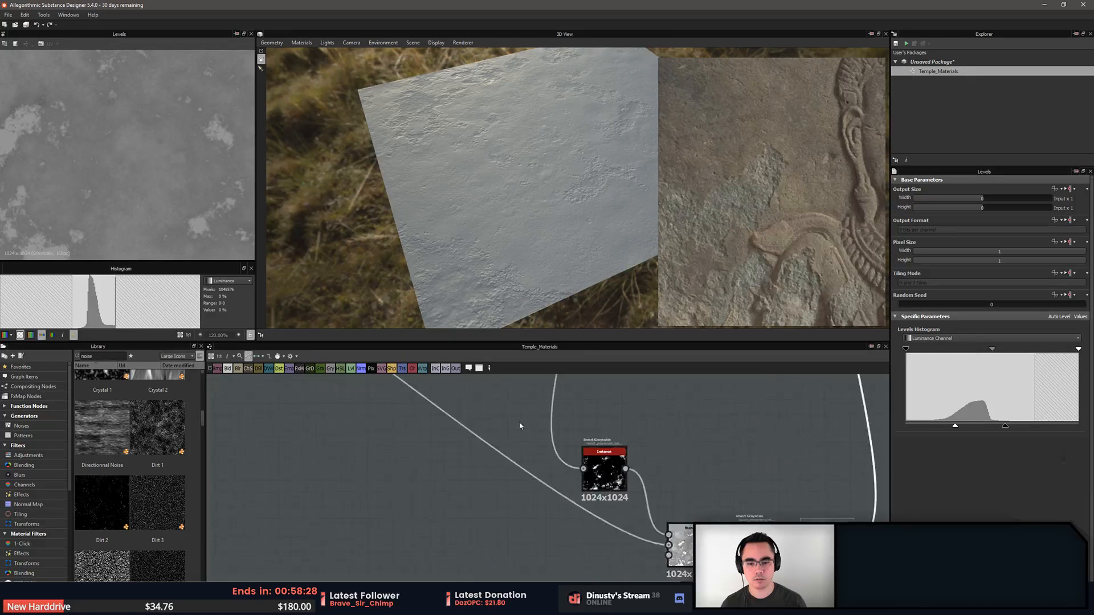
middle_drag(535, 485, 565, 577)
scroll(504, 498, up, 4)
middle_drag(444, 422, 595, 546)
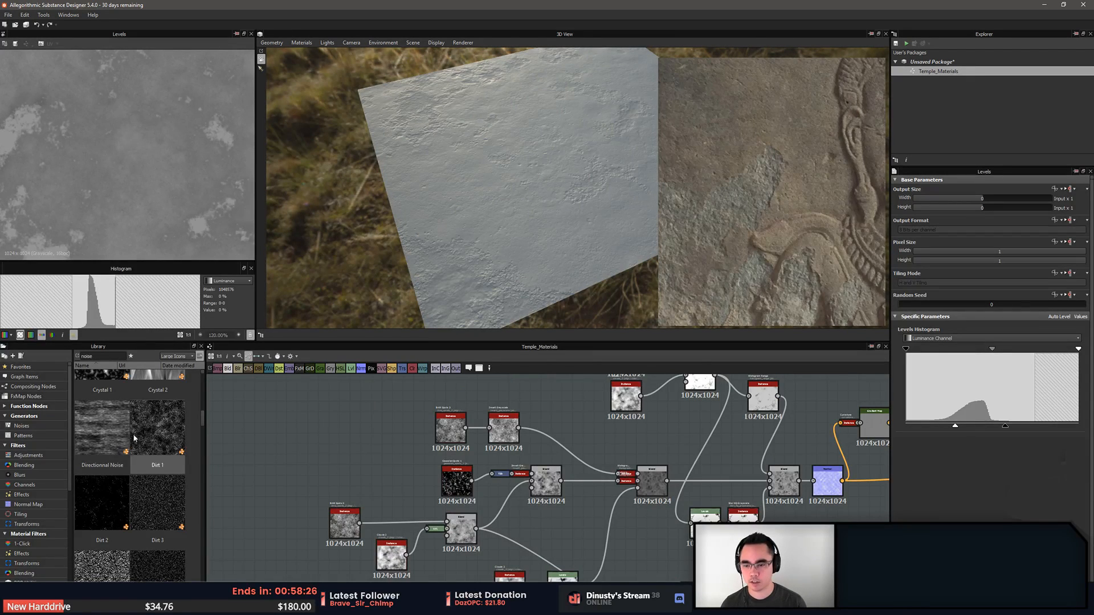
scroll(134, 438, down, 5)
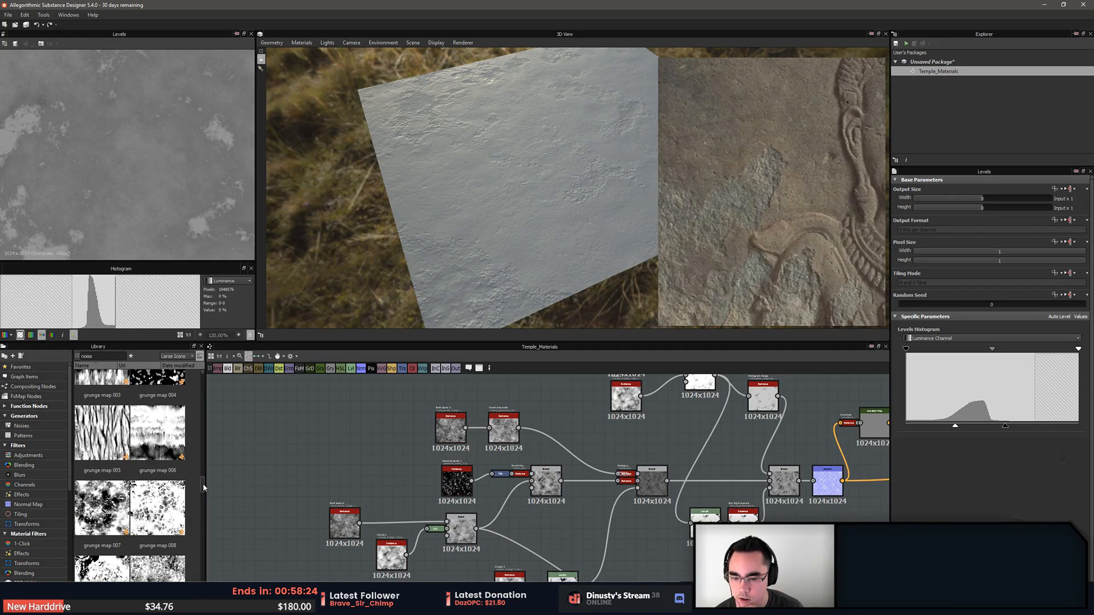
drag(203, 484, 202, 495)
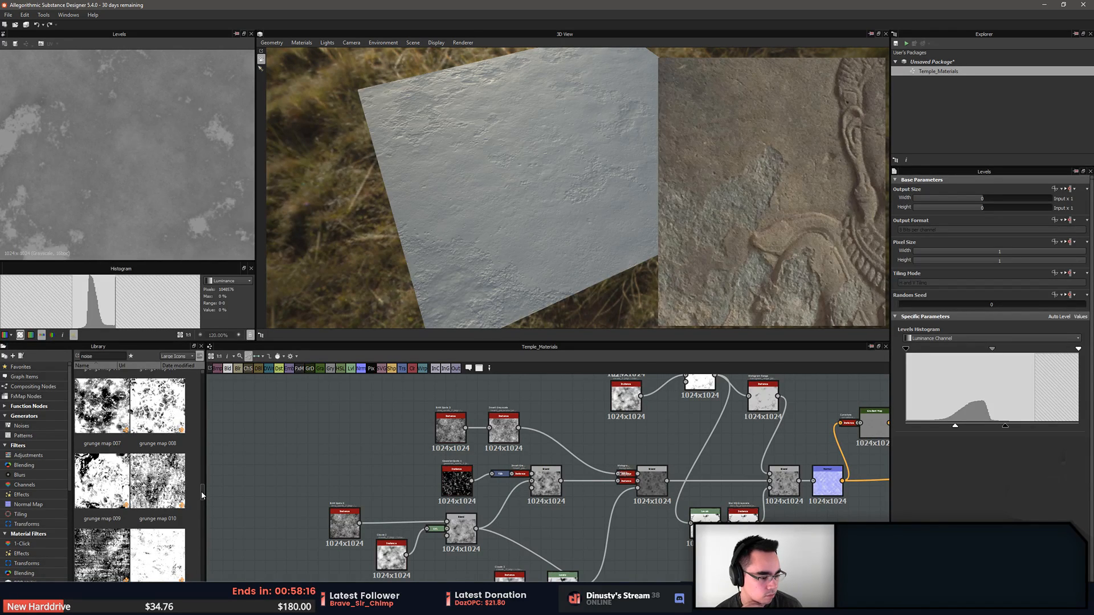
drag(202, 495, 203, 502)
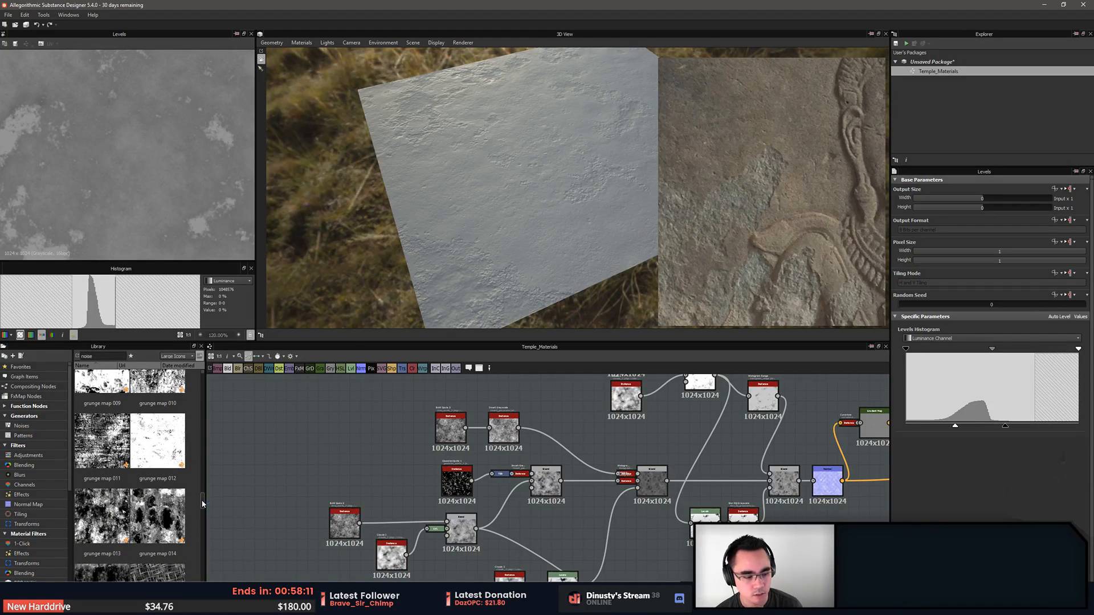
key(alt+Tab)
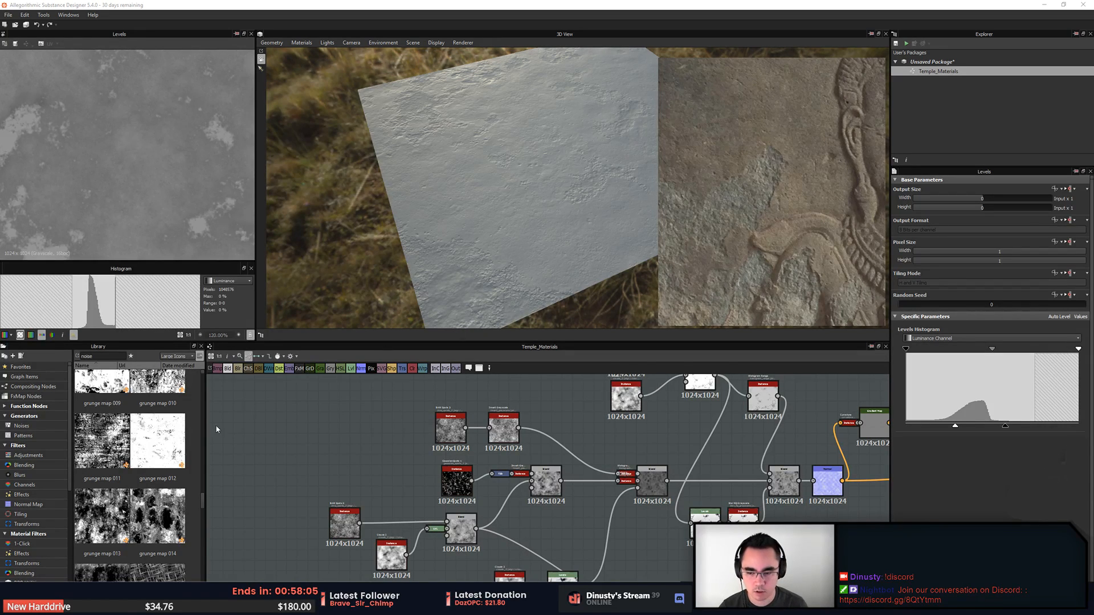
mouse_move(203, 503)
mouse_down()
mouse_move(200, 577)
mouse_move(207, 378)
mouse_move(191, 506)
mouse_up()
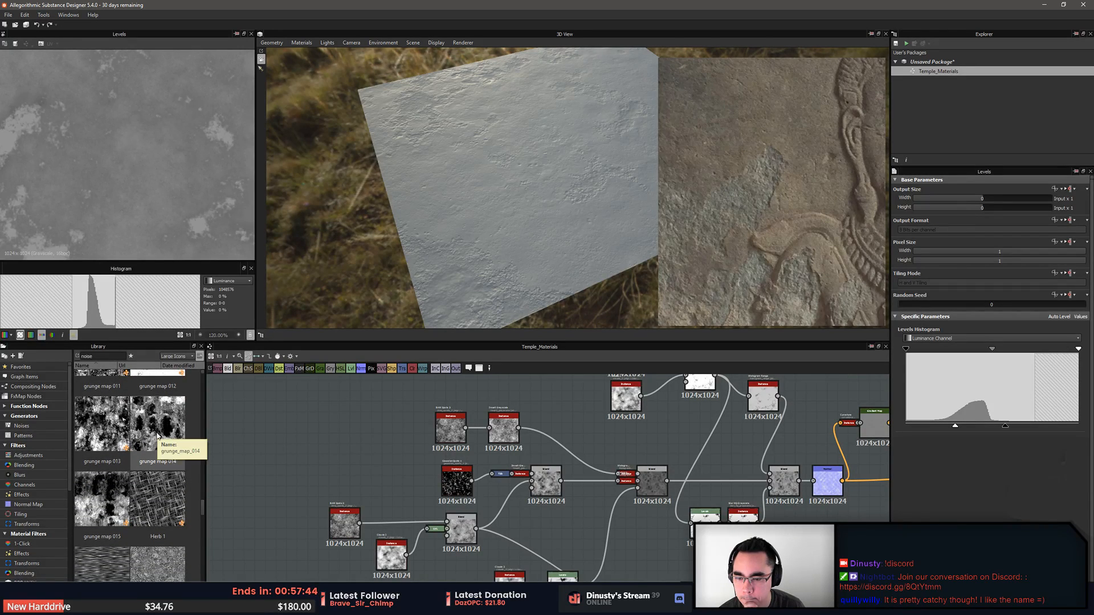
scroll(155, 473, down, 5)
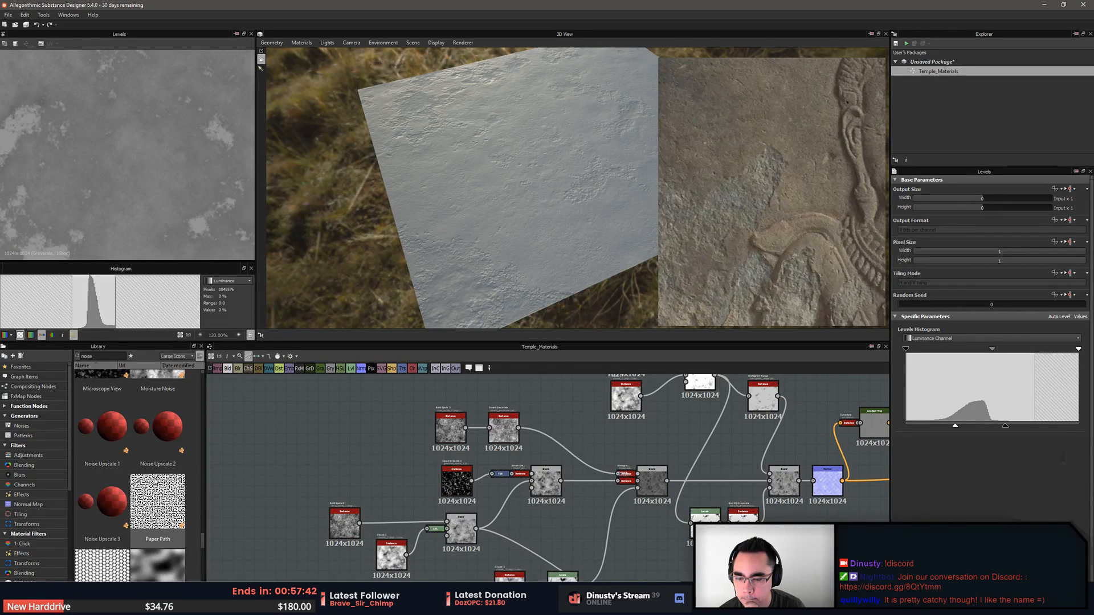
scroll(155, 480, up, 5)
Add grunge map 013 and grunge map 015 to the graph, preview both, and remove grunge map 013
drag(102, 424, 290, 427)
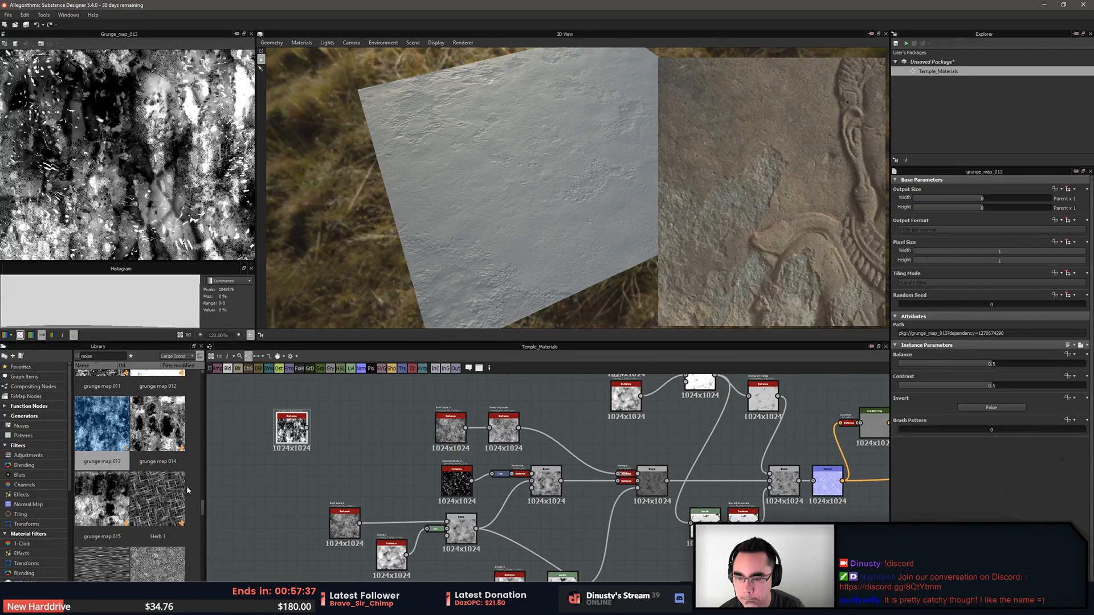
drag(103, 499, 260, 460)
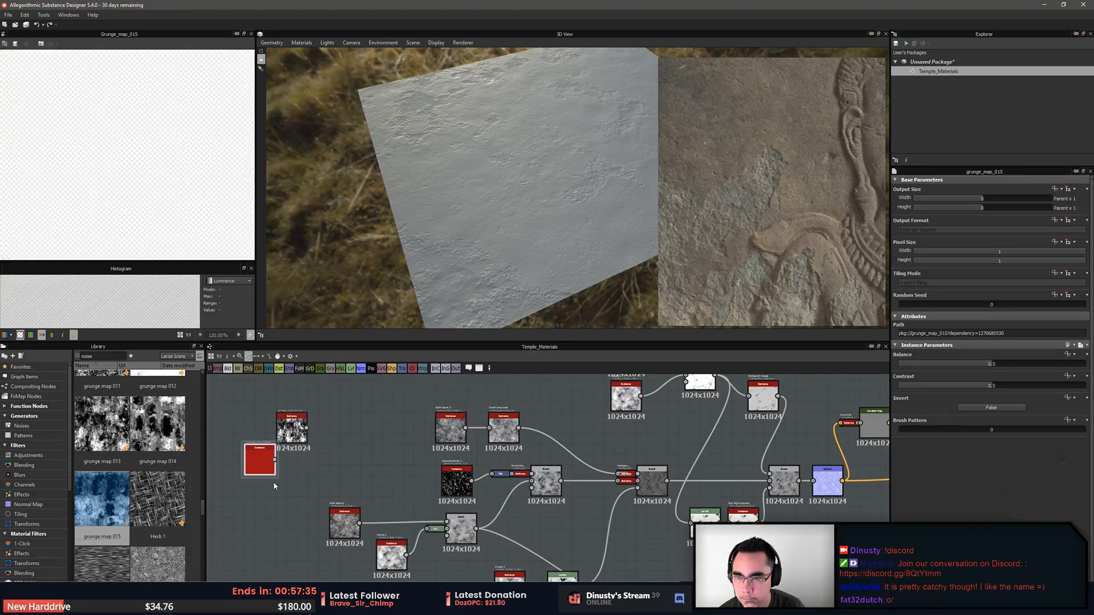
scroll(131, 183, down, 4)
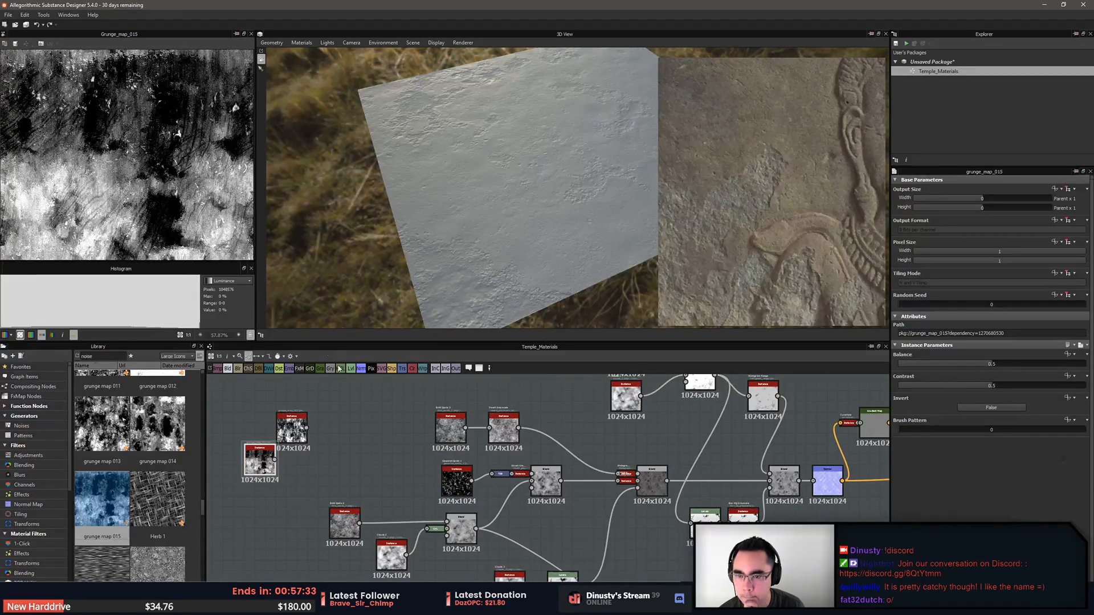
key(Delete)
Move the grunge map 015 node across the graph, close to the final height Blend
drag(260, 460, 567, 411)
scroll(365, 427, down, 2)
scroll(349, 417, down, 2)
middle_drag(546, 416, 463, 428)
scroll(501, 441, down, 1)
middle_drag(512, 444, 487, 410)
scroll(540, 529, up, 1)
drag(488, 411, 457, 493)
middle_drag(556, 419, 530, 542)
scroll(565, 467, down, 1)
click(566, 467)
Spread out the nodes after the final height Blend, moving the Normal node and its downstream nodes away to make room
scroll(513, 541, up, 3)
middle_drag(365, 525, 454, 549)
drag(446, 476, 518, 602)
middle_drag(513, 459, 392, 437)
scroll(392, 437, down, 3)
middle_drag(388, 476, 416, 503)
drag(629, 510, 732, 513)
drag(523, 505, 645, 432)
drag(593, 468, 674, 394)
drag(554, 474, 704, 391)
key(d)
drag(631, 440, 589, 443)
Move the cluster of noise sources with their masks and first Blends away from the detail Blend to open space in the graph
middle_drag(500, 465, 685, 412)
drag(351, 426, 521, 547)
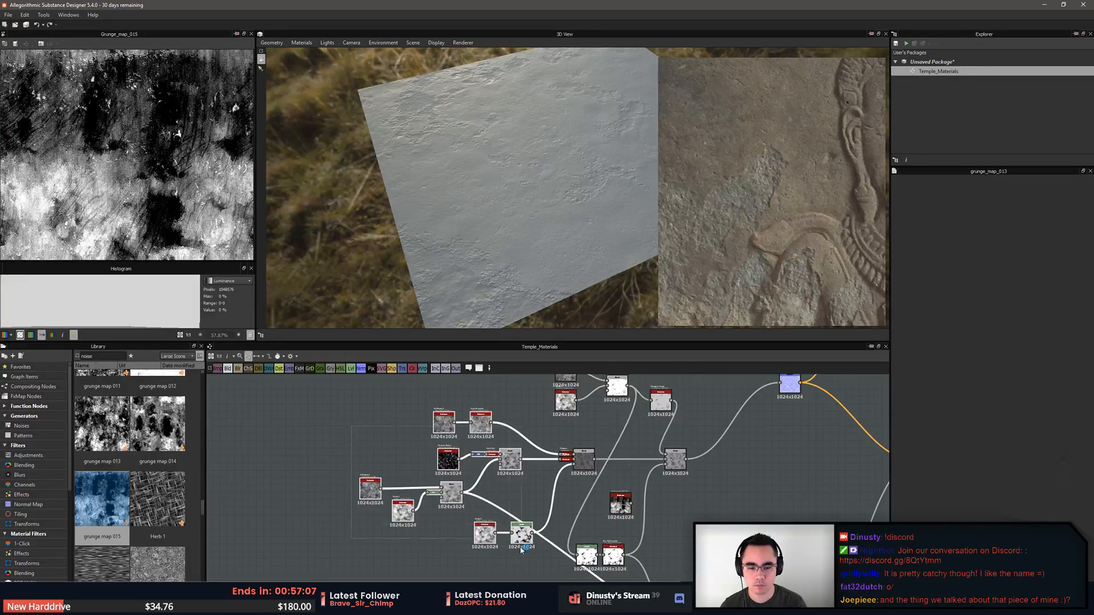
click(505, 481)
click(482, 476)
drag(340, 369, 431, 476)
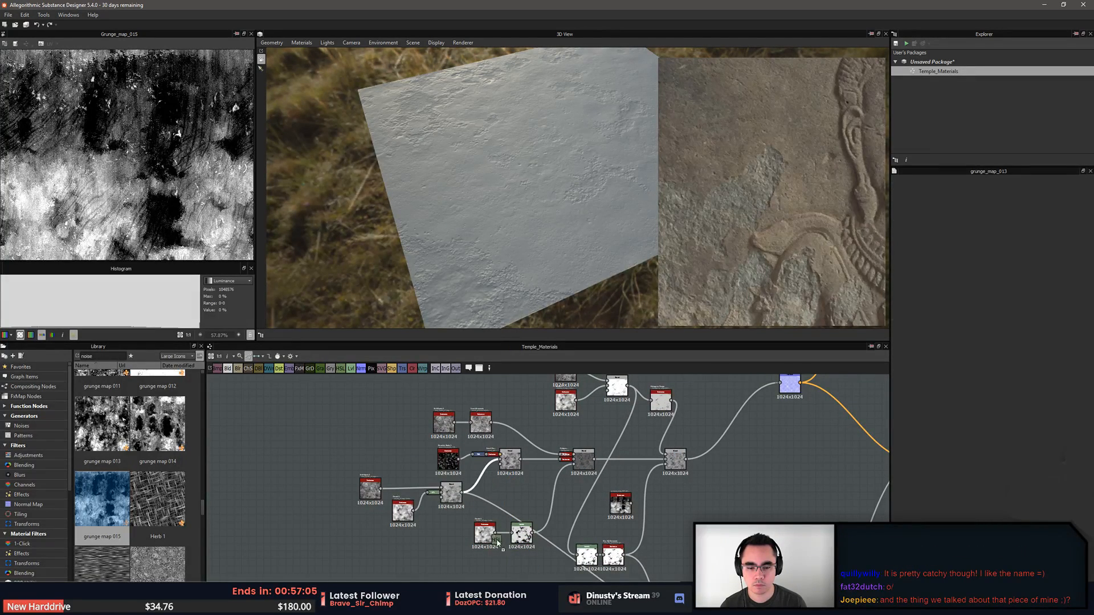
drag(497, 542, 371, 405)
key(ctrl+z)
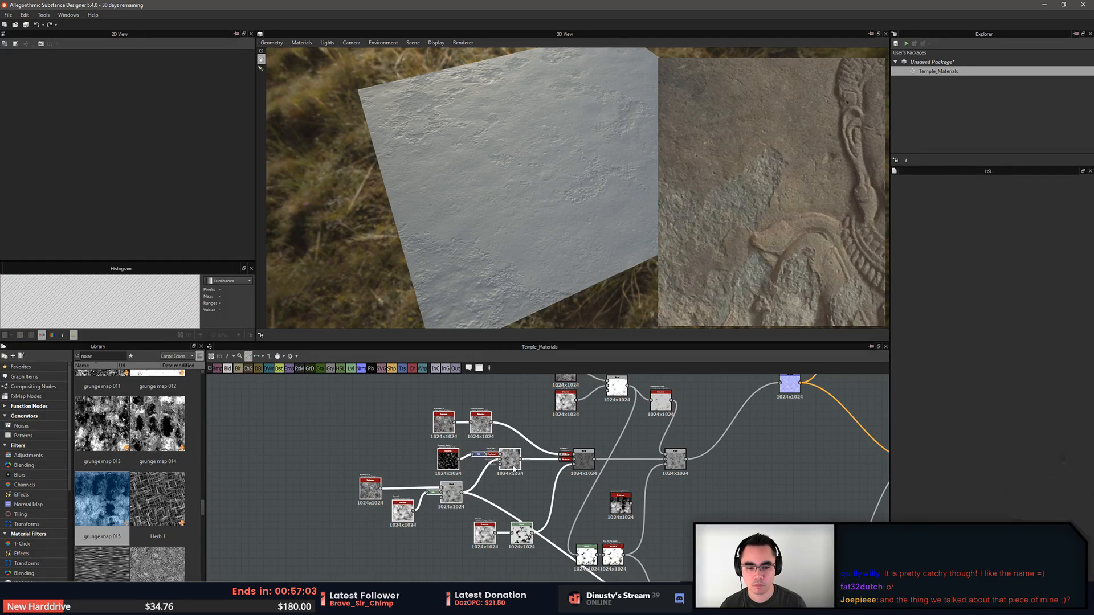
drag(514, 469, 352, 469)
click(471, 497)
middle_drag(471, 497, 471, 487)
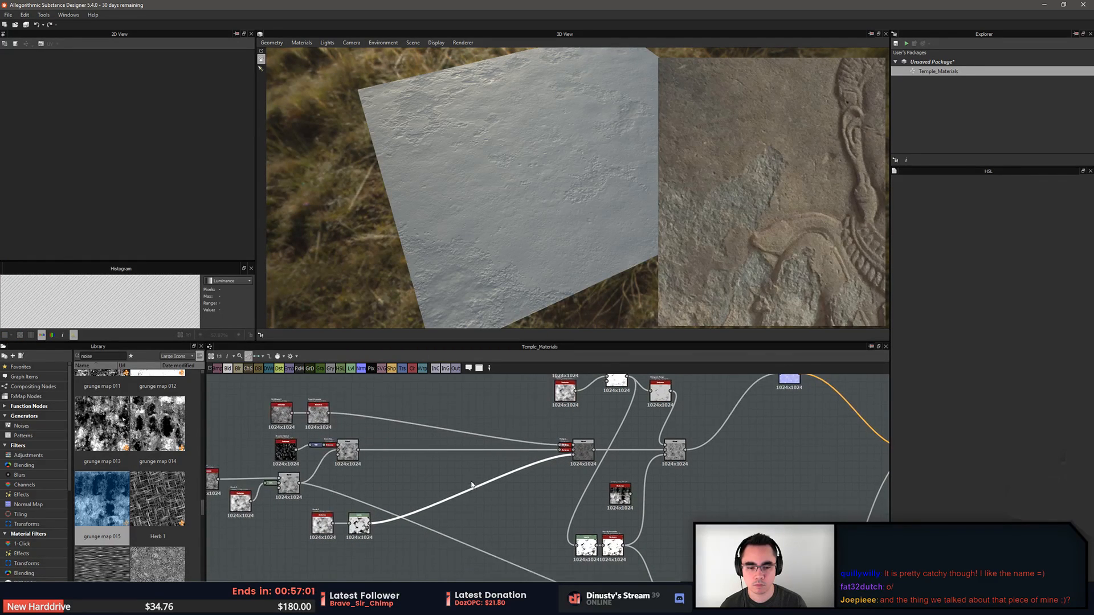
Move grunge map 015 out from between the Blends and shift the detail Blend back toward the noise cluster
scroll(508, 486, up, 2)
scroll(577, 484, down, 3)
scroll(571, 491, up, 1)
middle_drag(587, 529, 603, 516)
drag(602, 511, 672, 548)
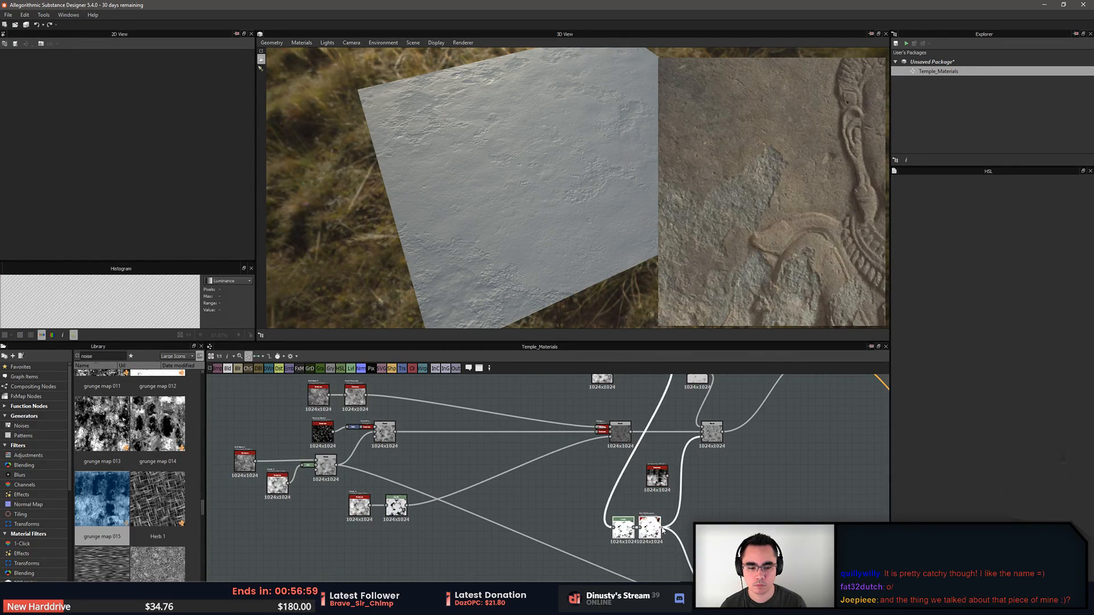
drag(657, 477, 502, 397)
middle_drag(452, 409, 292, 469)
drag(466, 497, 355, 498)
Shift the final height Blend and its masked Histogram Range branch back, and place grunge map 015 between that Blend and the Normal node
double_click(550, 497)
drag(550, 497, 503, 497)
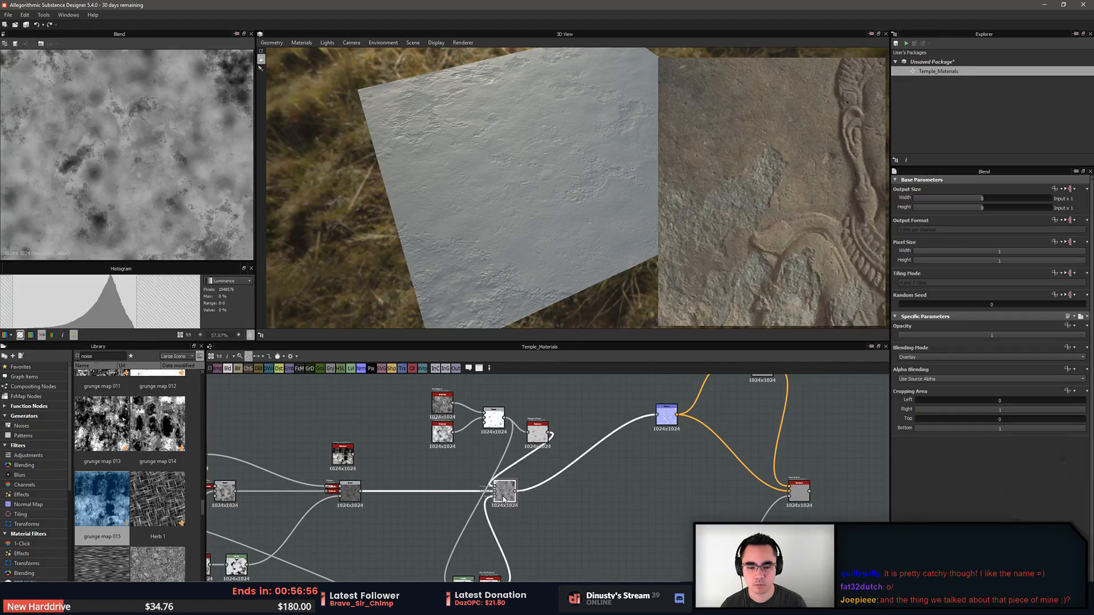
drag(397, 404, 438, 438)
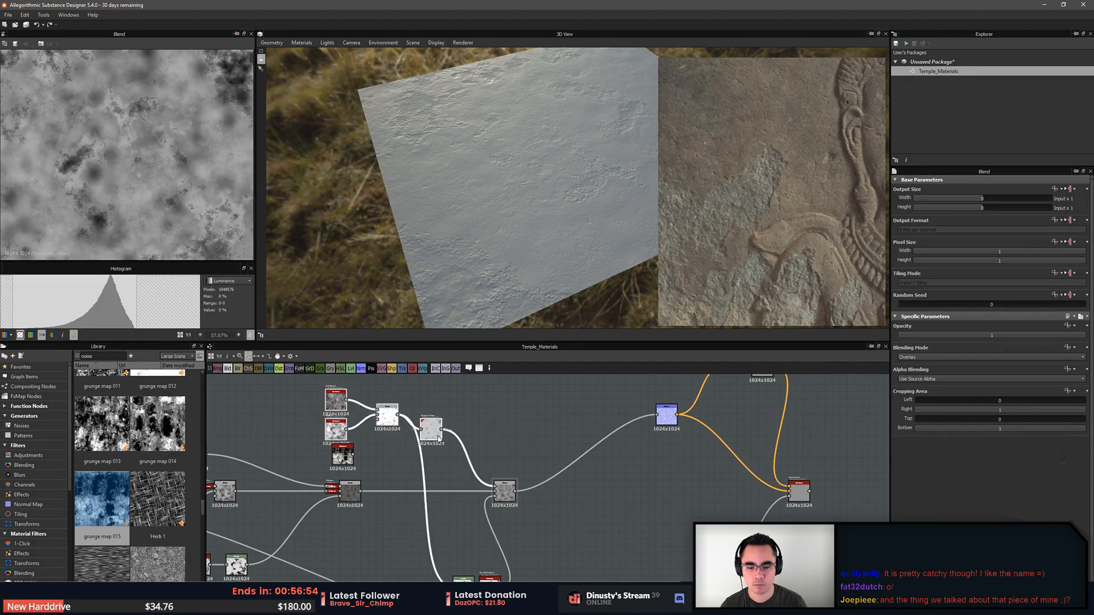
click(396, 516)
drag(344, 457, 596, 489)
scroll(656, 496, up, 2)
Insert a Blend between the final height Blend and the Normal node, with grunge map 015 as its foreground
click(449, 497)
key(space)
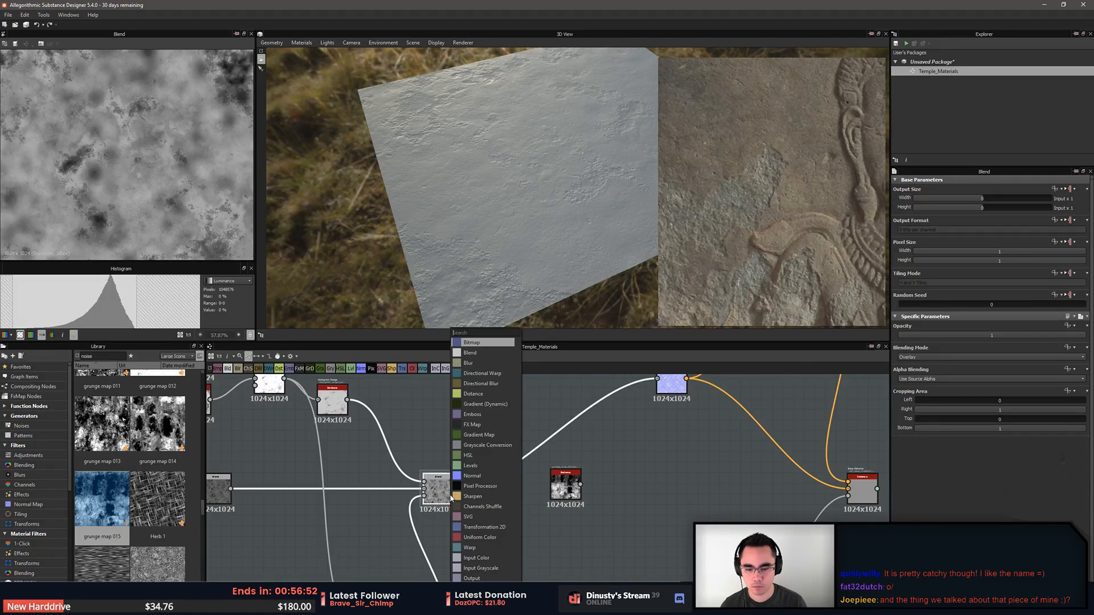
text(blend)
key(Return)
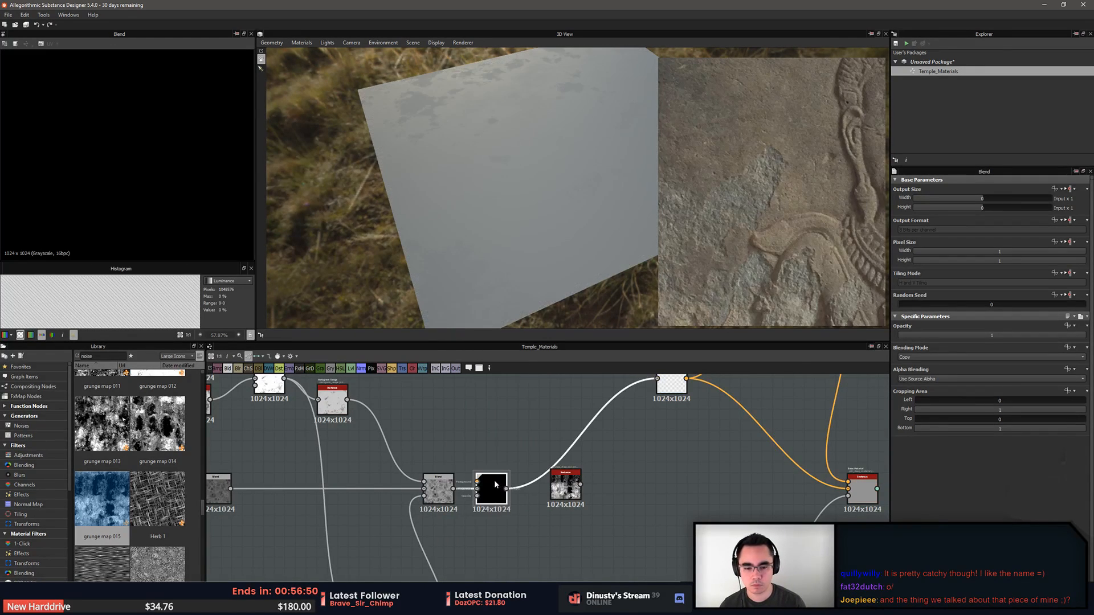
drag(494, 485, 471, 404)
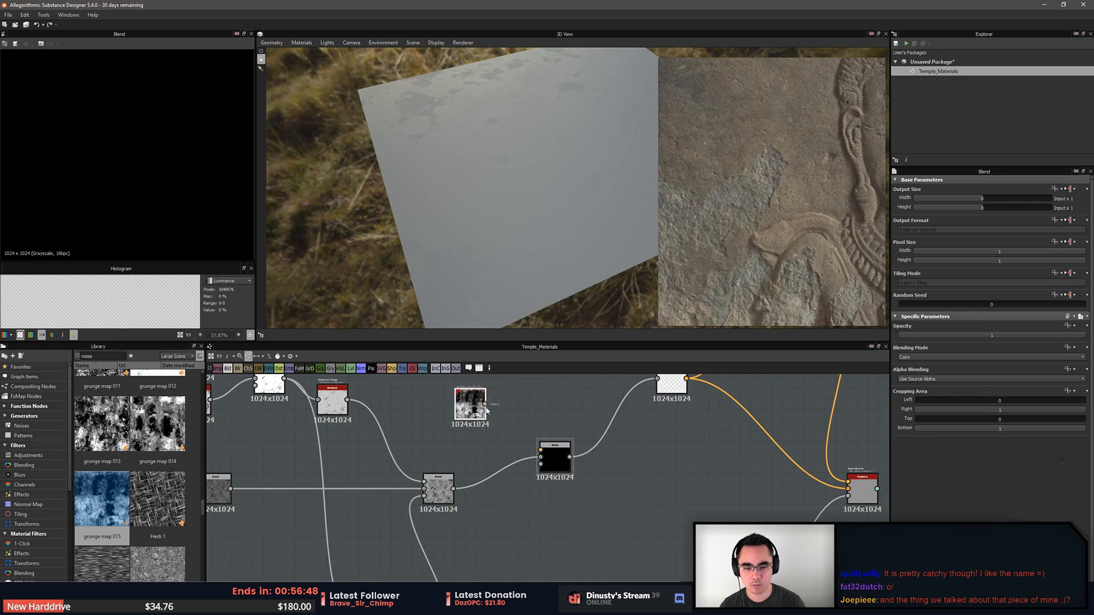
drag(543, 449, 543, 450)
drag(565, 447, 534, 447)
scroll(588, 420, up, 1)
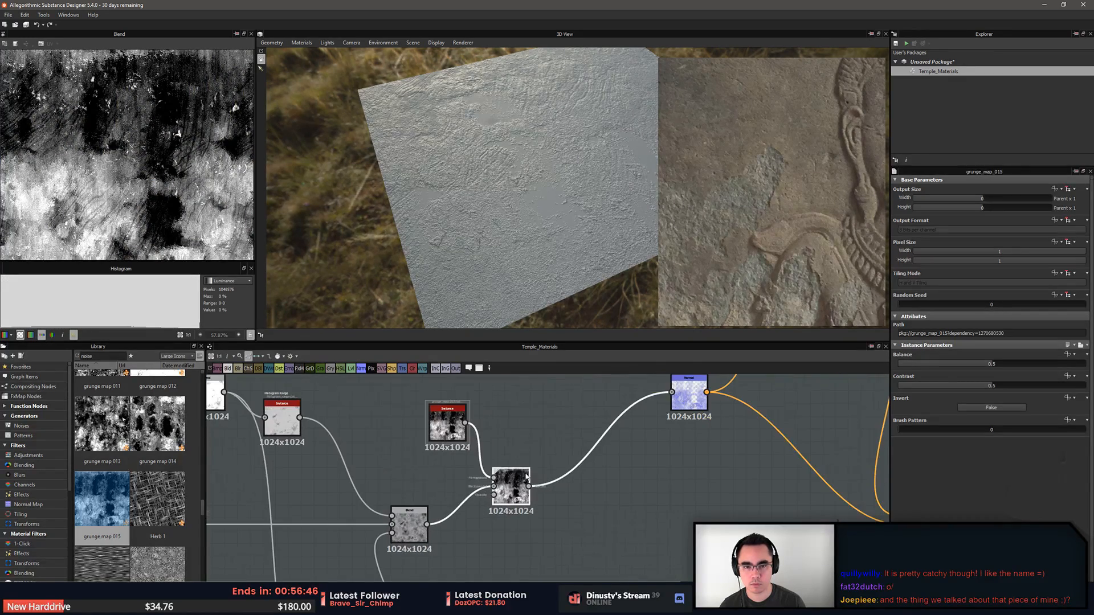
Try the Subtract, Add Sub and Max (Lighten) modes on the grunge Blend, inspecting the surface up close
drag(555, 177, 549, 137)
scroll(550, 139, up, 5)
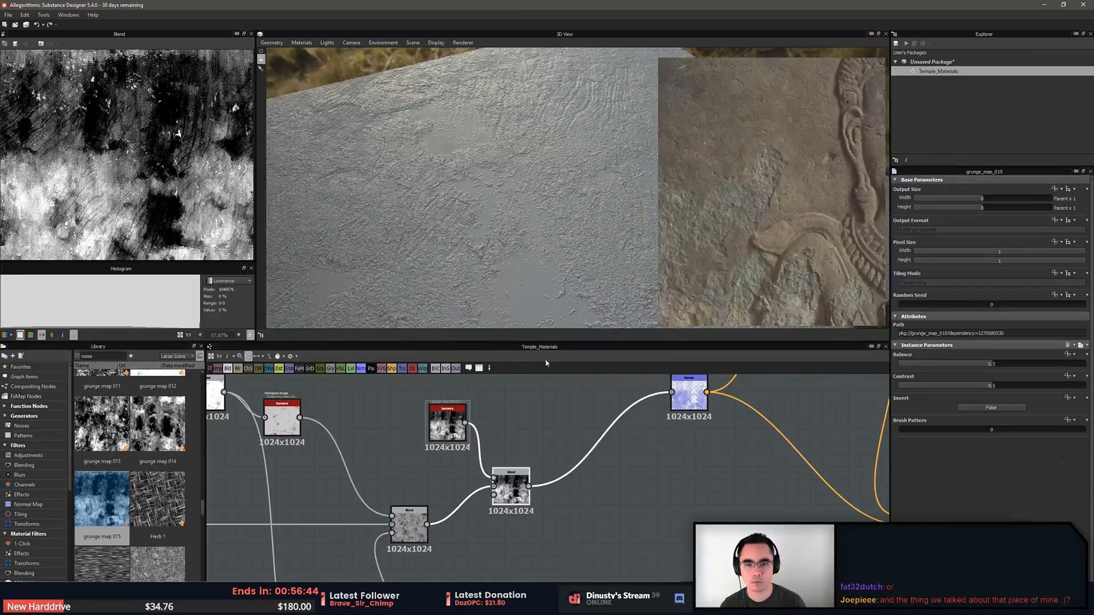
scroll(476, 444, up, 1)
double_click(436, 415)
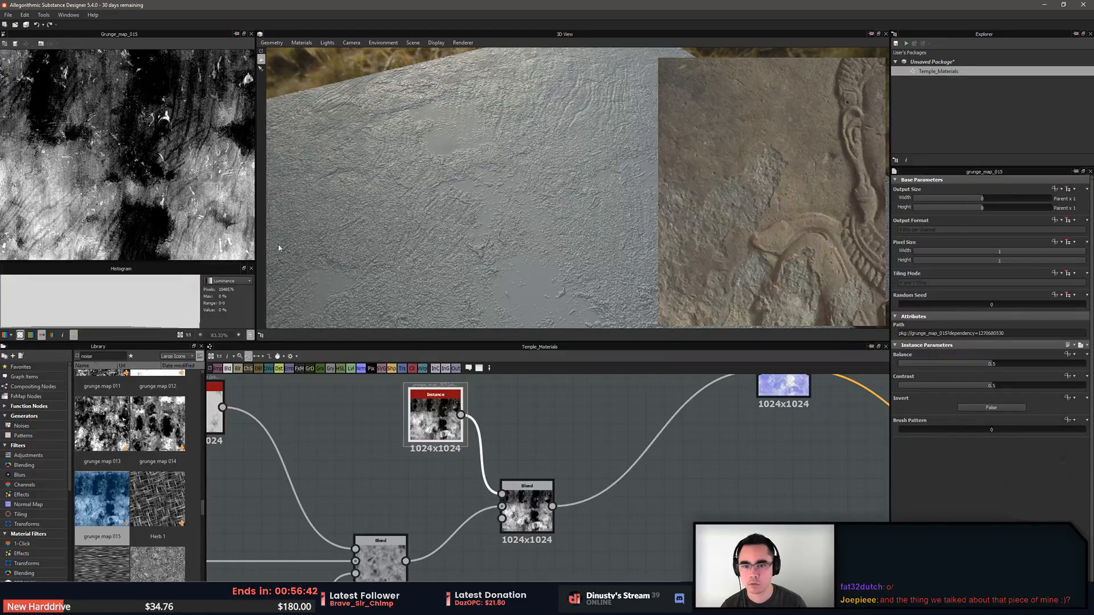
click(550, 494)
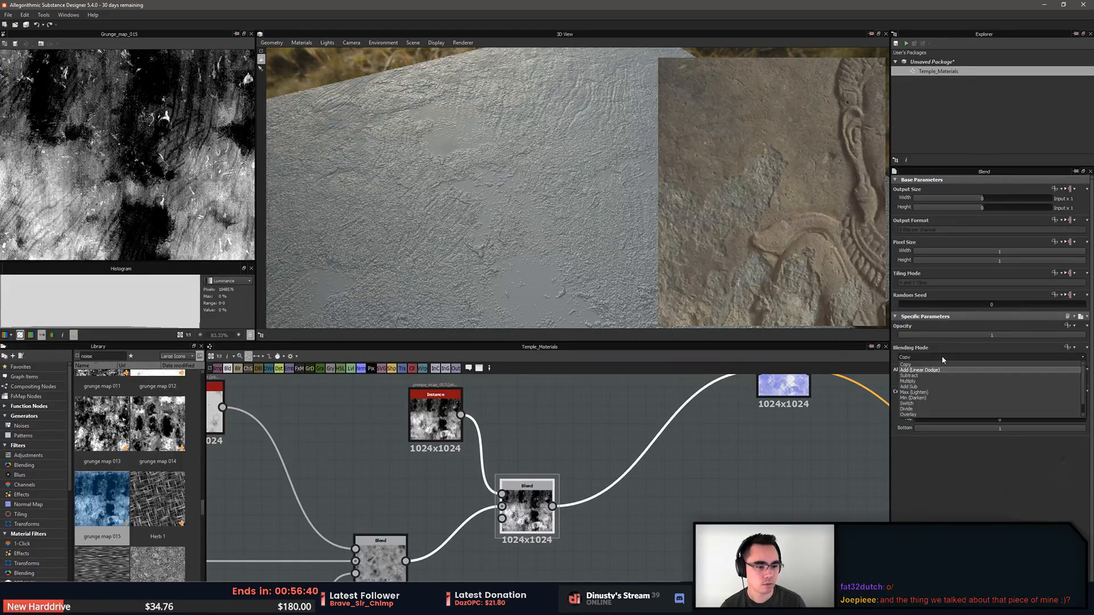
scroll(943, 360, down, 1)
scroll(942, 359, down, 1)
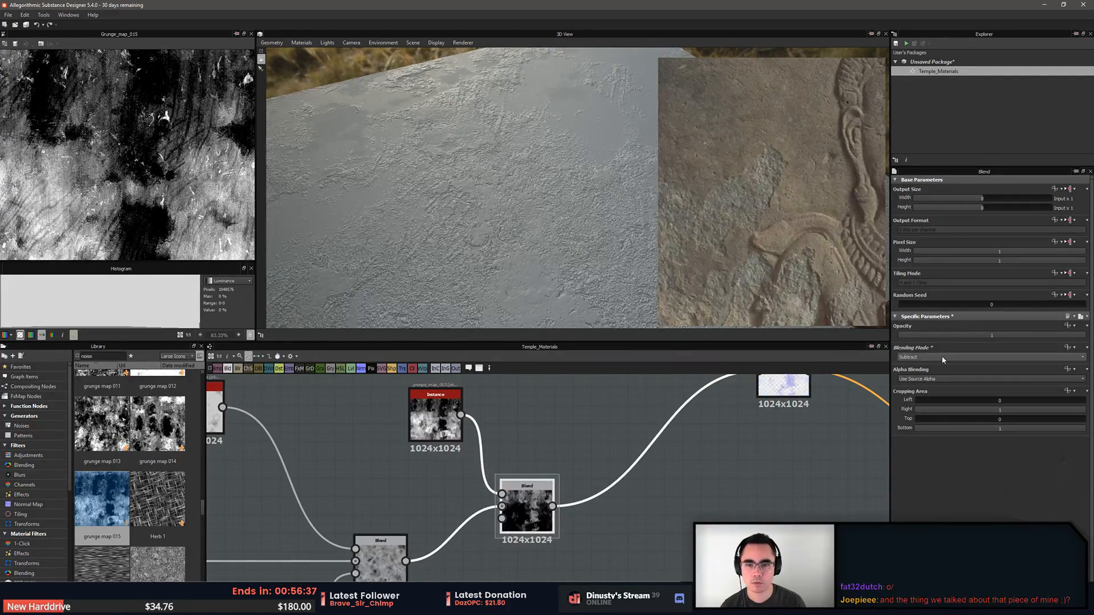
scroll(942, 360, down, 1)
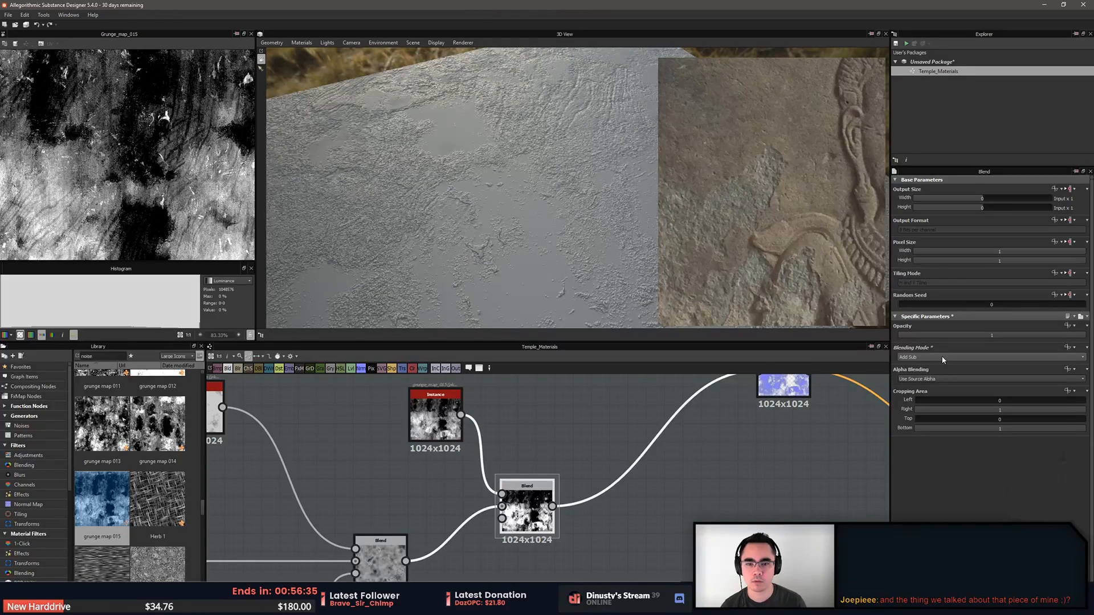
scroll(943, 360, down, 1)
scroll(484, 204, down, 4)
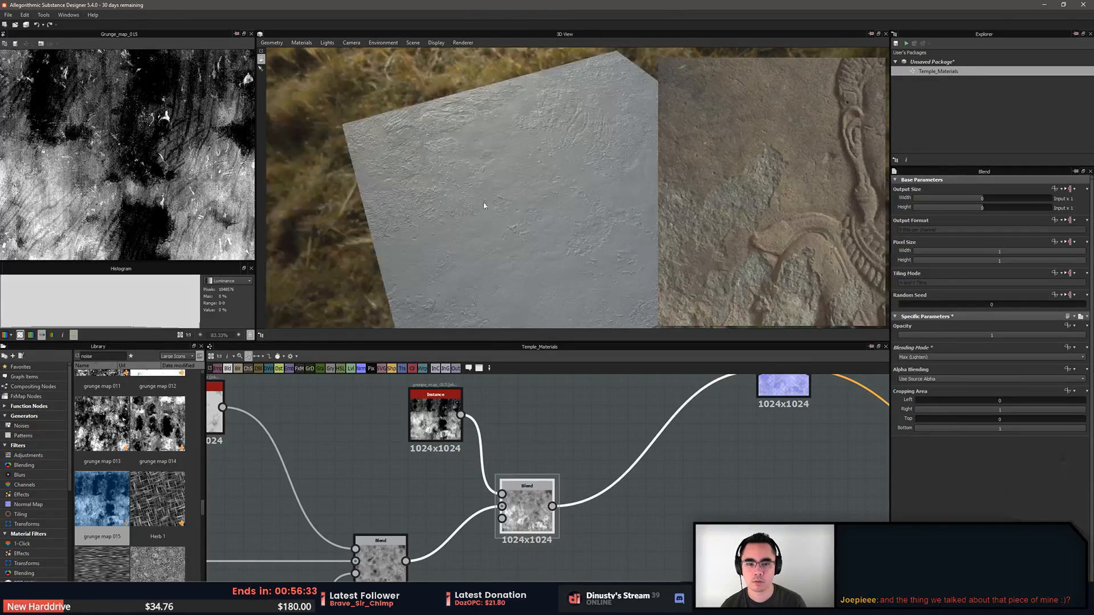
mouse_move(484, 204)
mouse_down()
mouse_move(491, 245)
mouse_move(497, 238)
mouse_move(457, 251)
mouse_move(491, 221)
mouse_move(482, 224)
mouse_move(481, 234)
mouse_move(541, 219)
mouse_up()
scroll(496, 246, up, 4)
drag(494, 180, 488, 211)
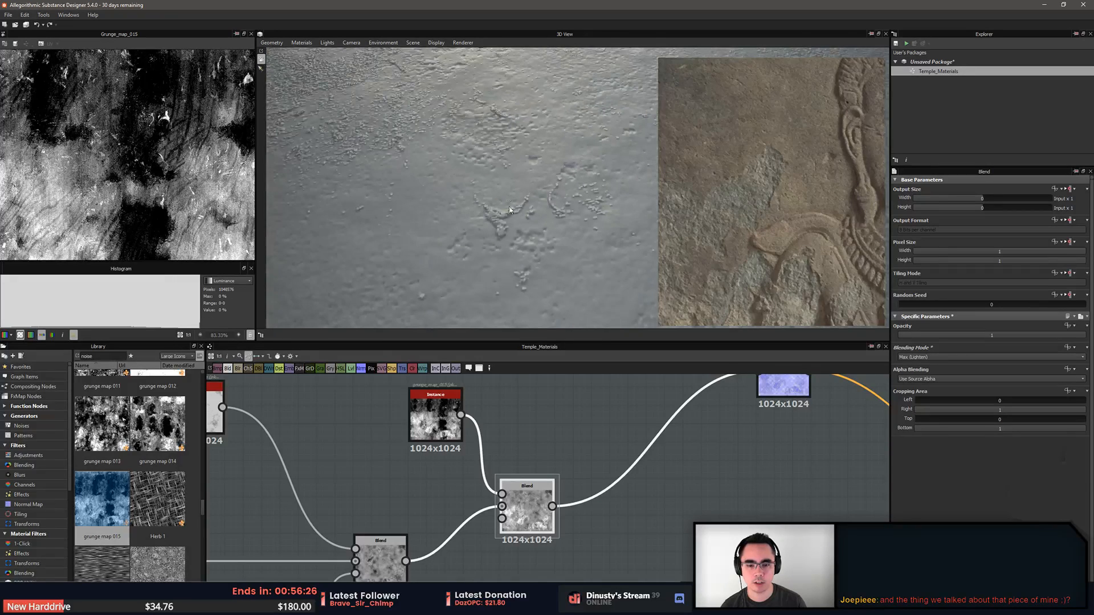
Try the Divide mode on the grunge Blend and set it to Soft Light
click(949, 359)
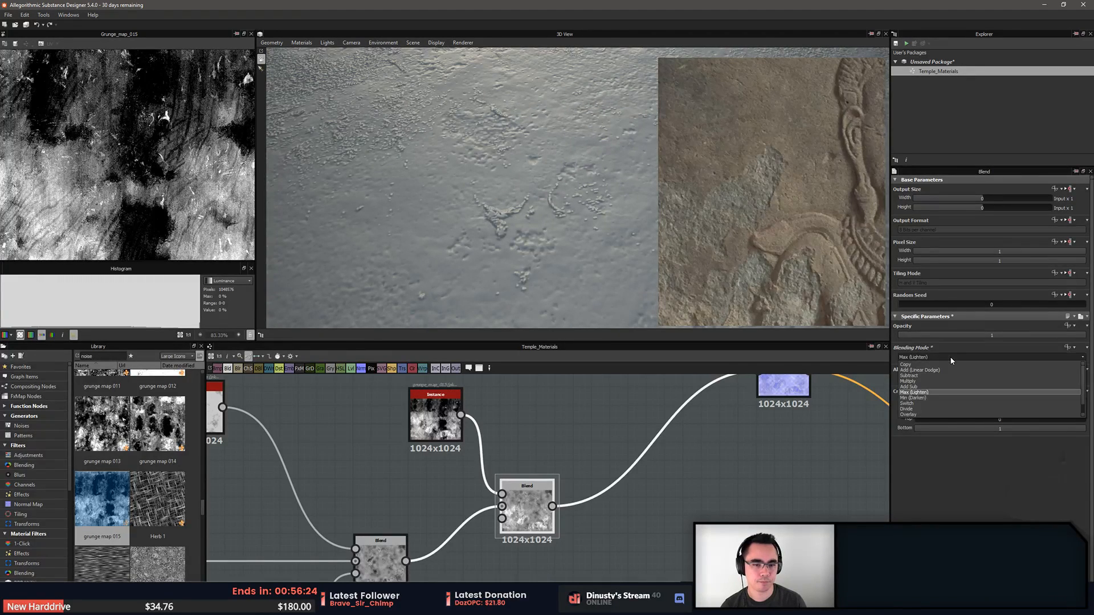
click(951, 355)
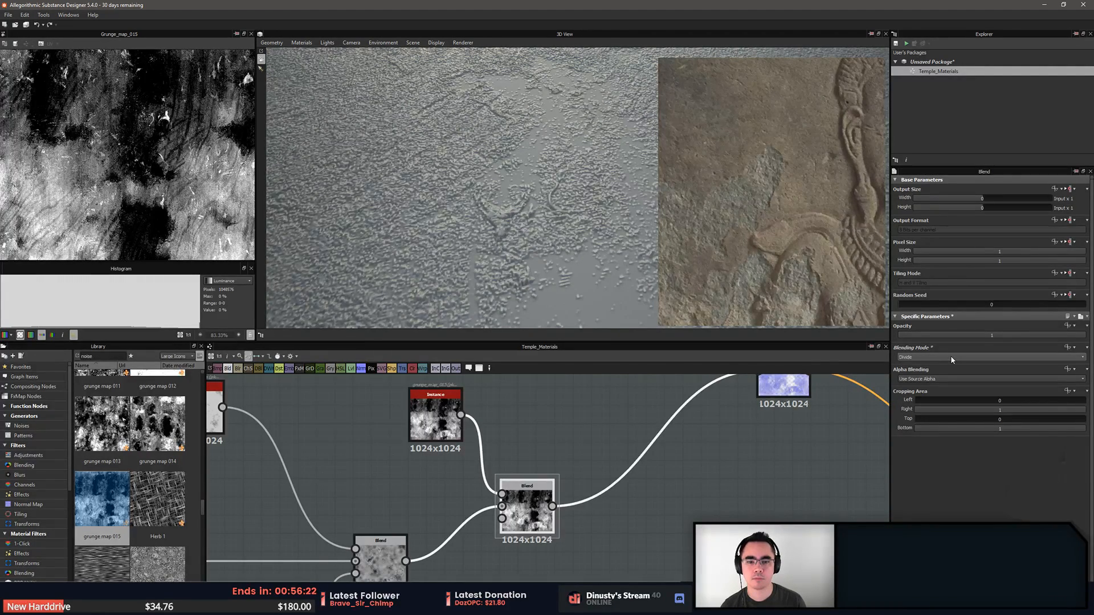
scroll(950, 355, down, 1)
key(Down)
key(Down)
key(Down)
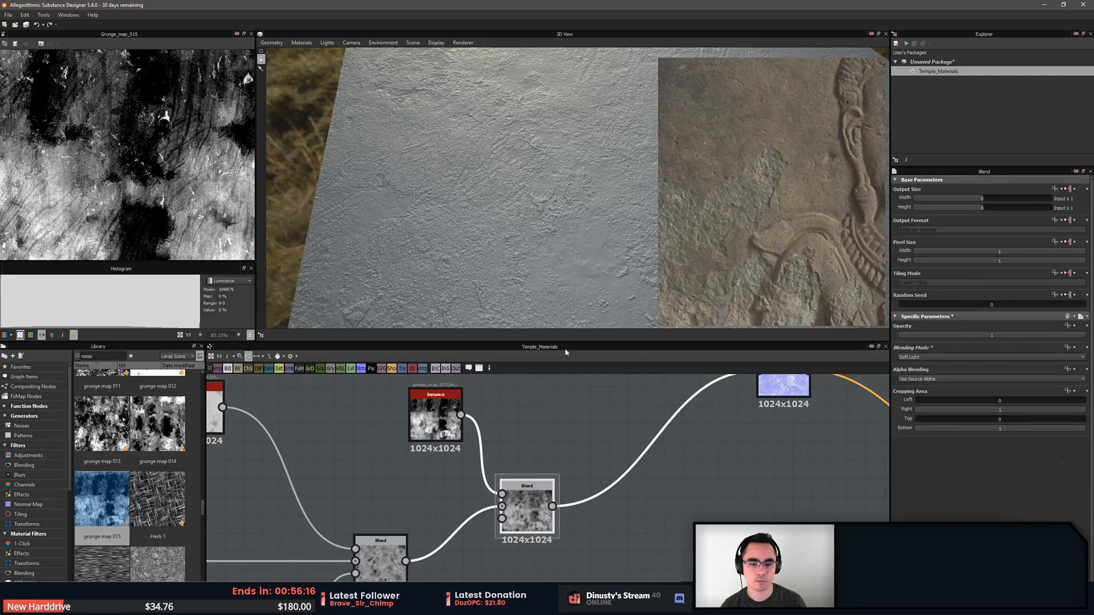
click(446, 415)
key(space)
text(level)
key(Return)
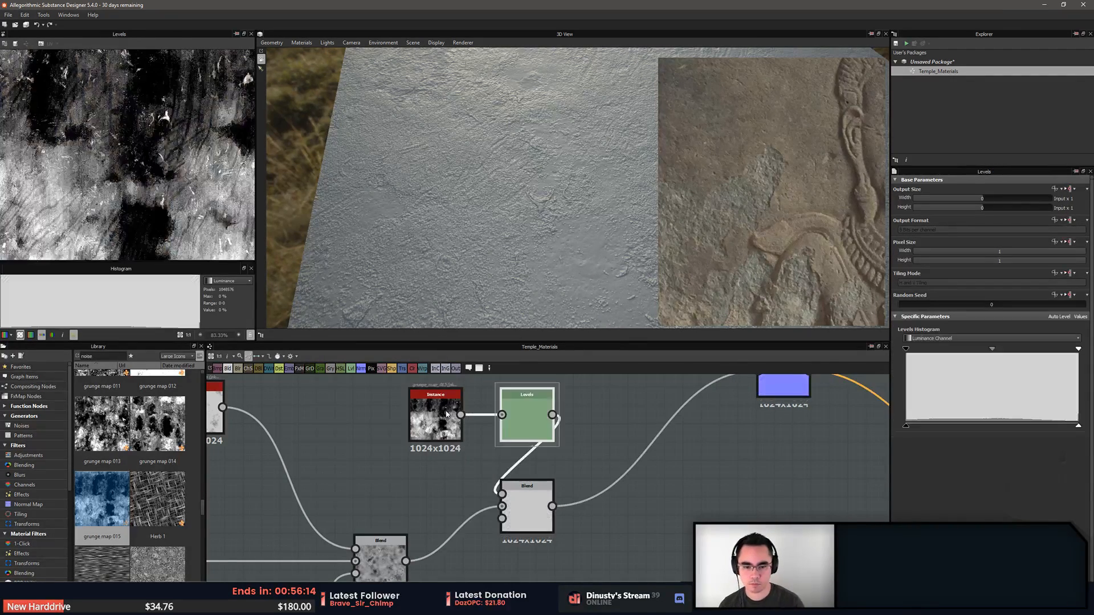
key(ctrl+z)
Insert a Histogram Range between grunge map 015 and the Blend, and shift both nodes away from the Blend
key(space)
text(histor)
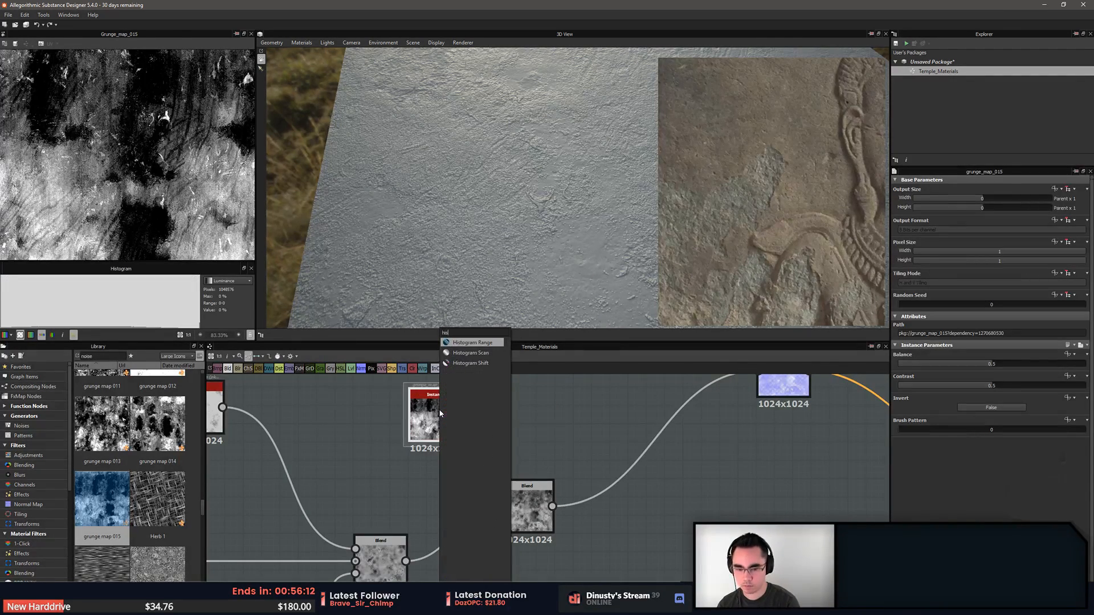
key(Return)
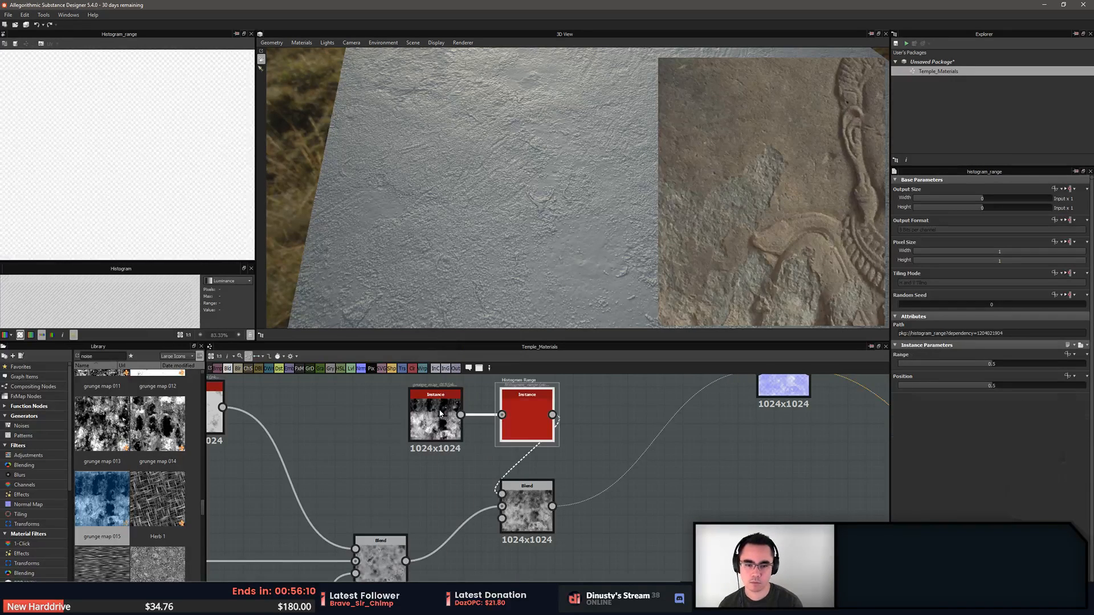
drag(457, 428, 411, 427)
drag(541, 415, 485, 415)
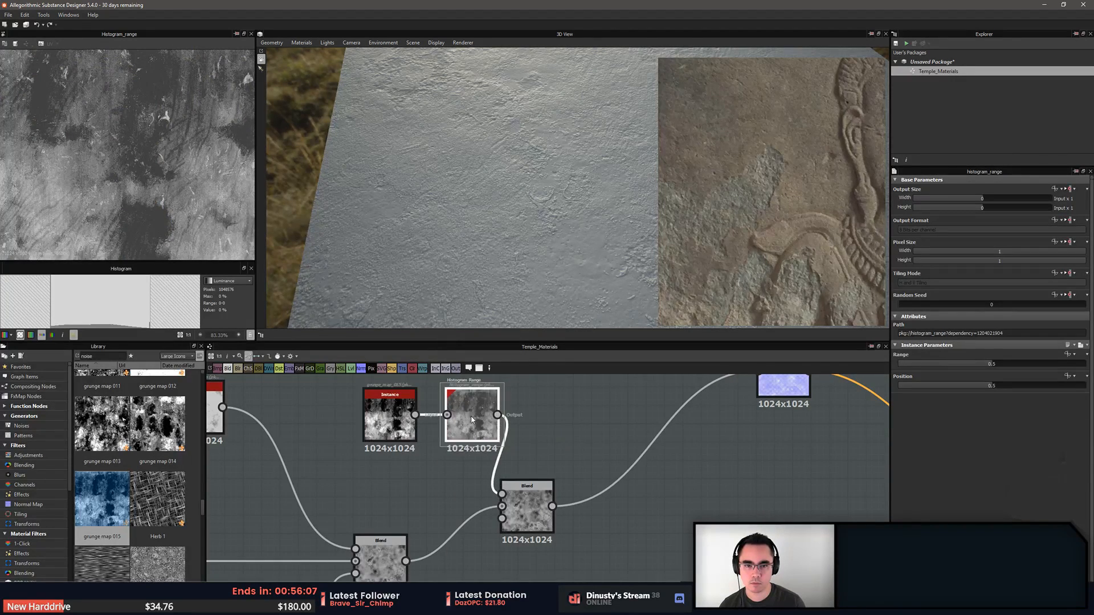
Set the grunge Blend's blending mode to Overlay
click(512, 493)
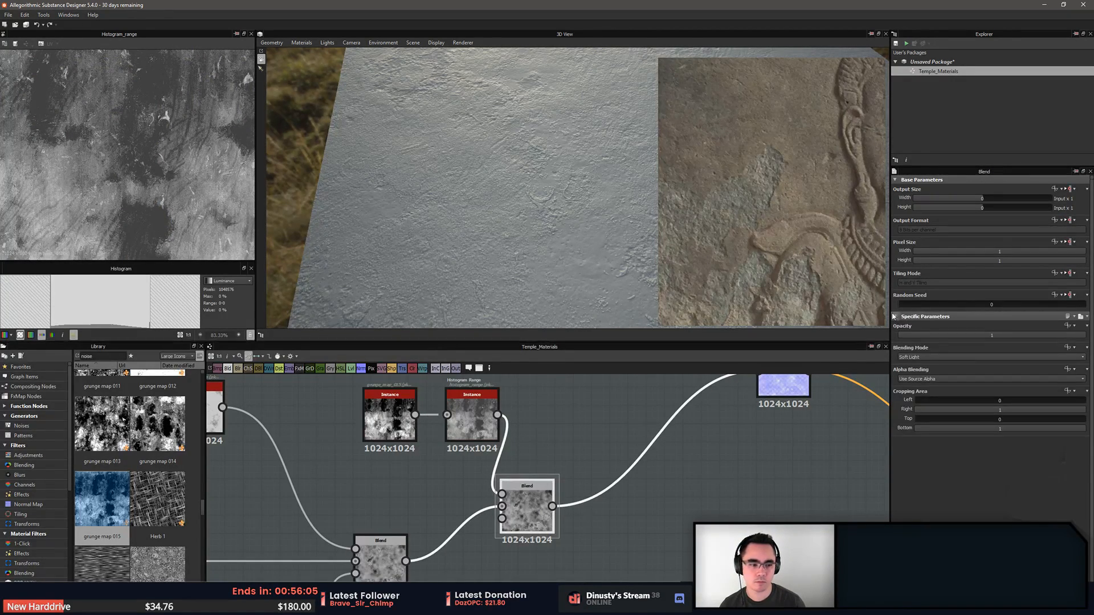
click(934, 357)
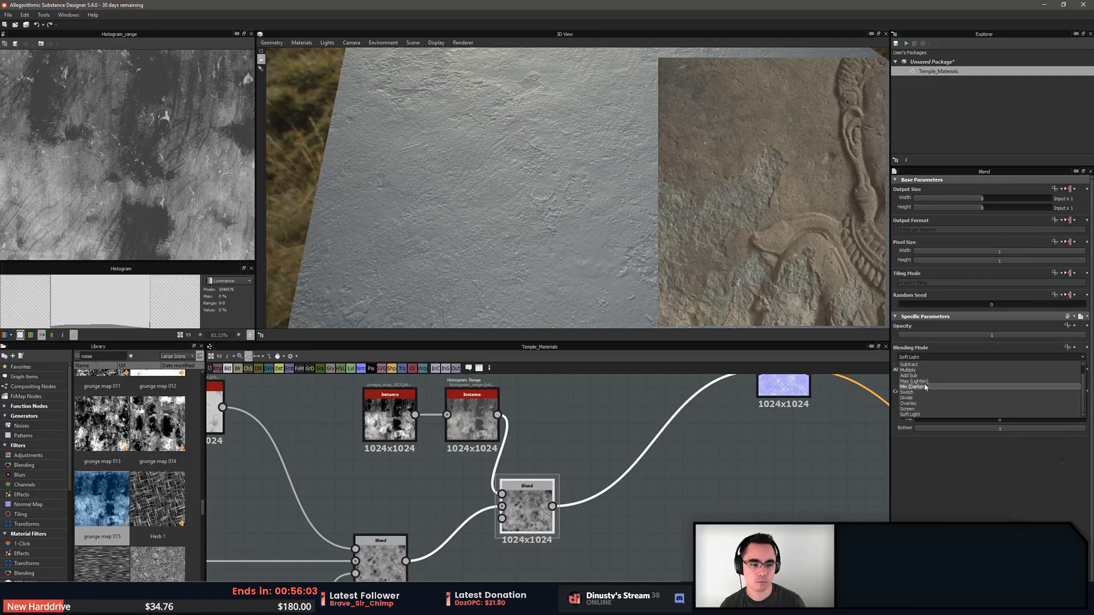
click(908, 403)
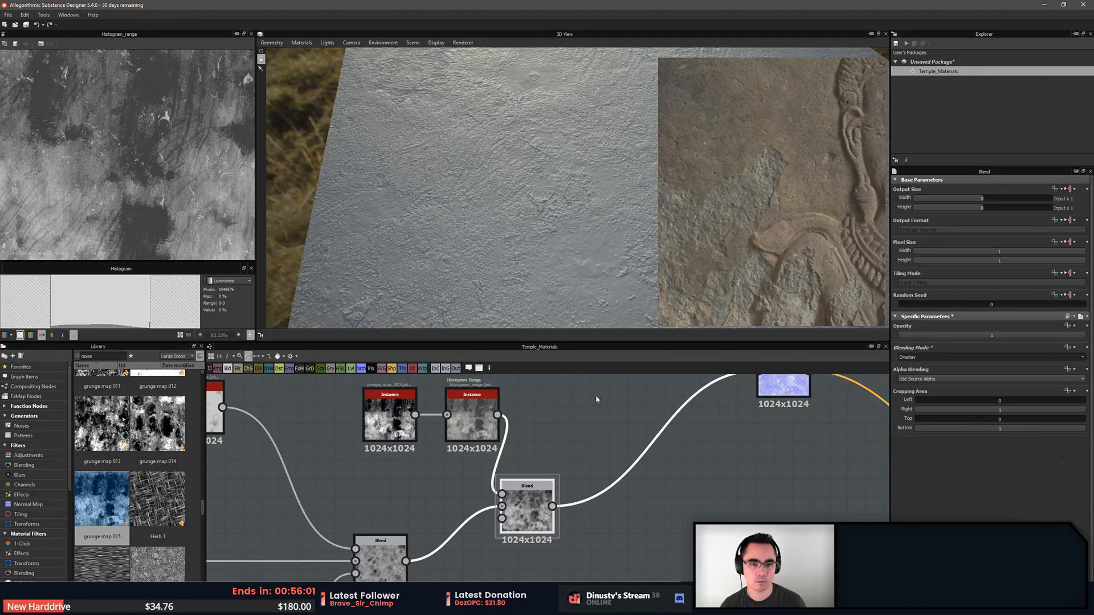
Lower the grunge map's Histogram Range to a range of 0.18 and check the surface up close
click(472, 425)
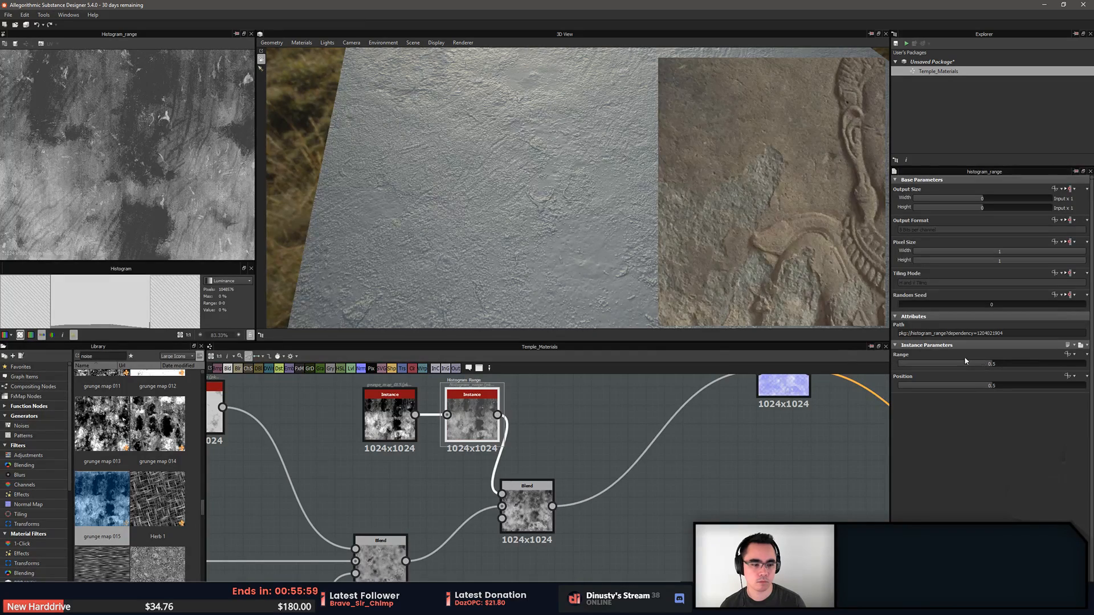
drag(1029, 363, 935, 365)
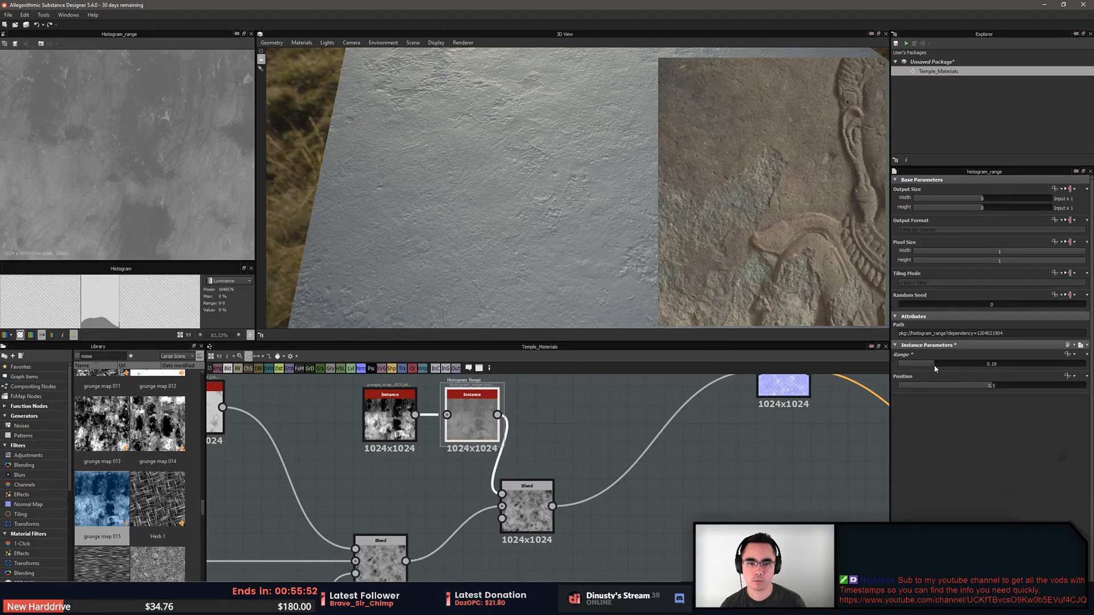
scroll(596, 247, up, 3)
drag(544, 256, 527, 310)
Dock grunge map 015 to its Histogram Range and place the pair neatly before the grunge Blend
middle_drag(477, 419, 556, 427)
scroll(514, 406, down, 1)
drag(482, 433, 445, 433)
drag(546, 437, 484, 437)
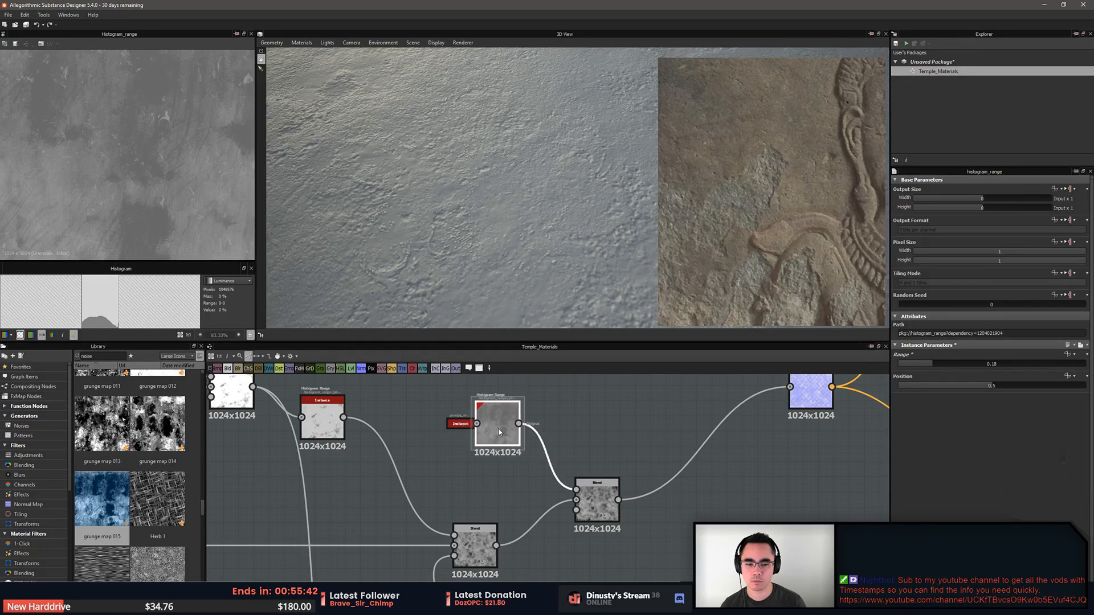
scroll(623, 431, down, 2)
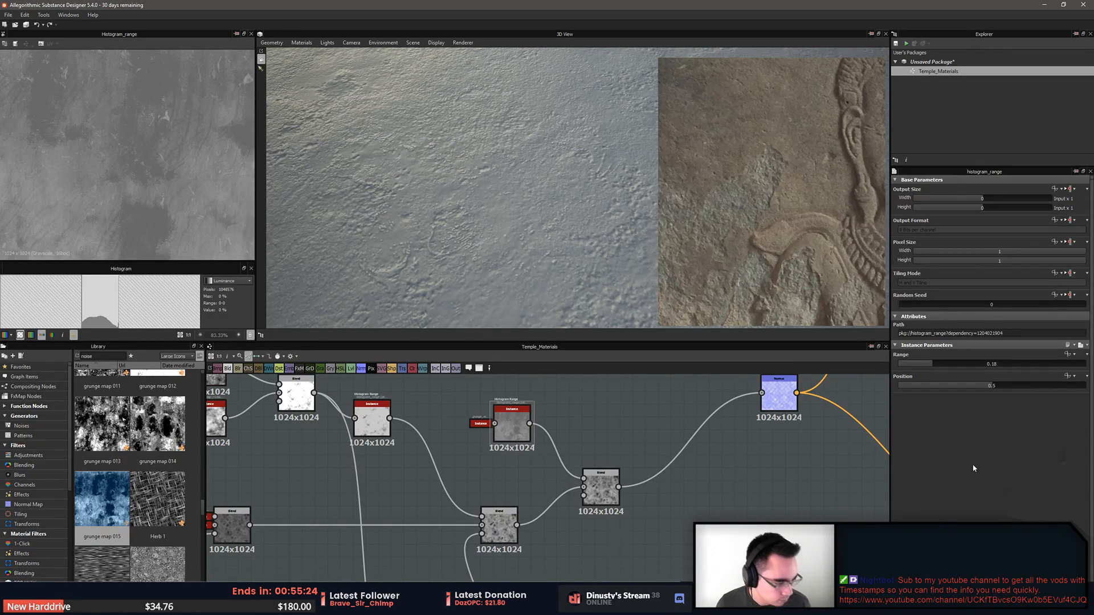
Examine the stone surface from several distances and compare its detail with the plain stone areas of the reference photo
scroll(500, 230, down, 3)
drag(496, 228, 474, 198)
scroll(474, 200, up, 2)
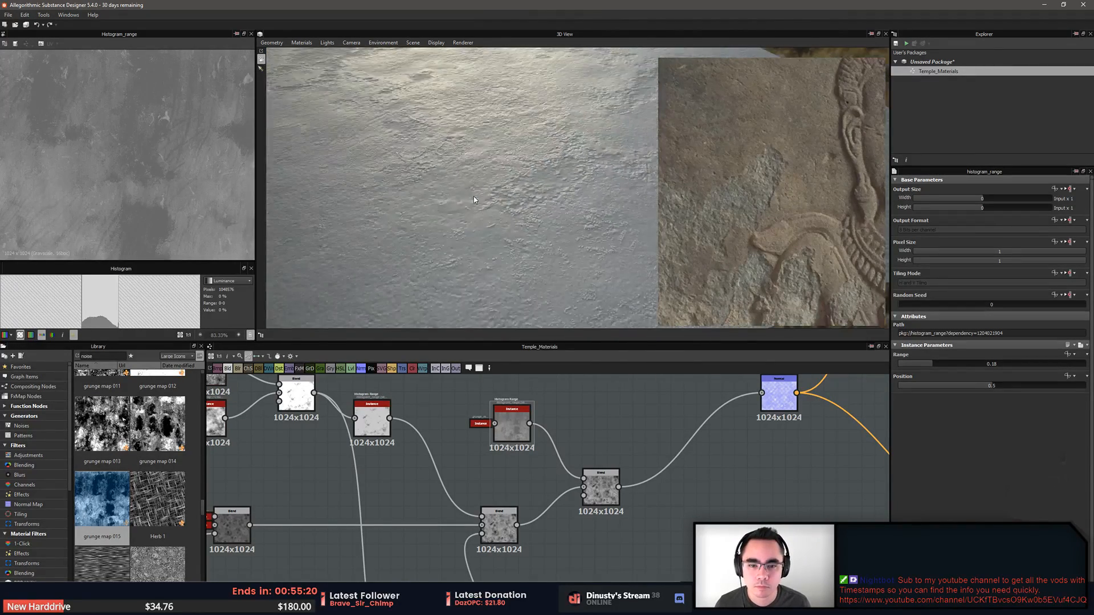
scroll(492, 205, down, 3)
middle_drag(735, 105, 750, 232)
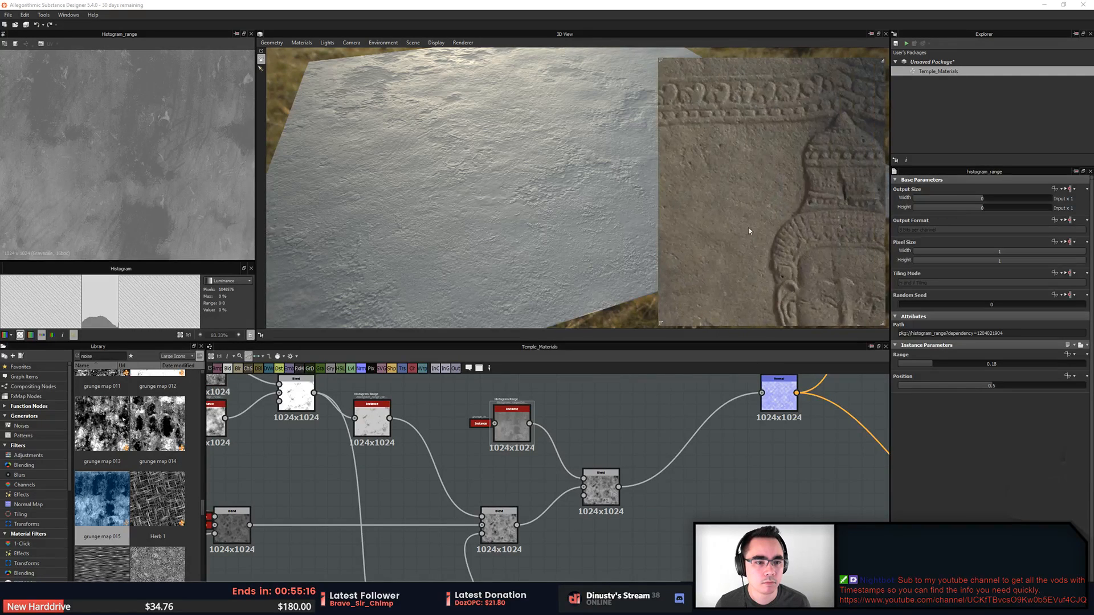
scroll(711, 164, up, 2)
middle_drag(710, 164, 743, 117)
scroll(777, 205, up, 2)
scroll(645, 464, down, 1)
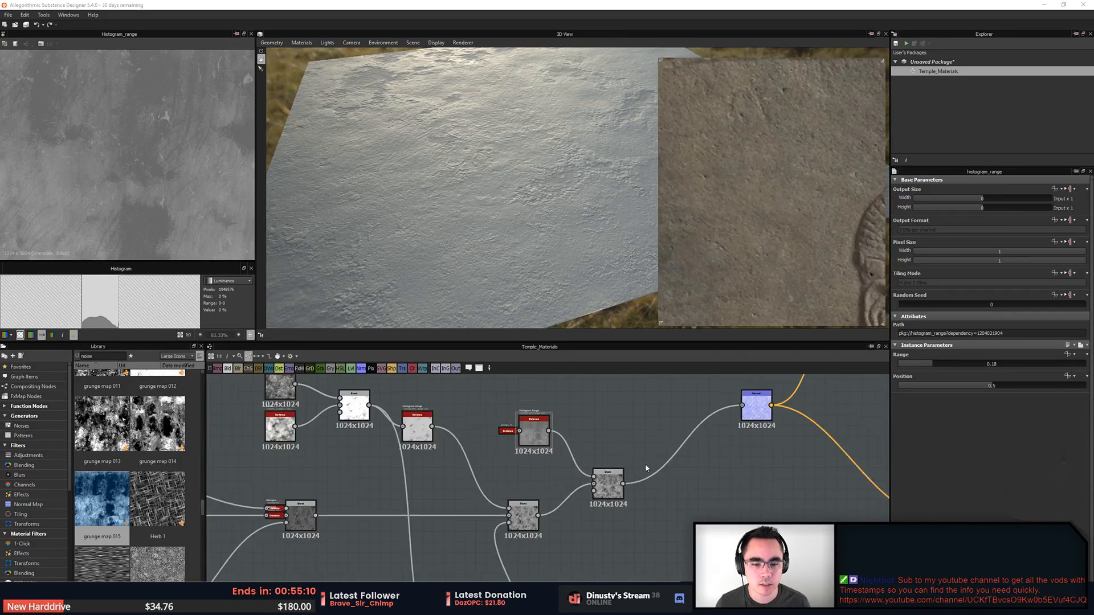
Browse the noise library, add Dirt 2 near the grunge Blend, and shift the Normal node aside to make room
middle_drag(645, 463, 762, 427)
scroll(151, 477, up, 4)
scroll(152, 477, down, 4)
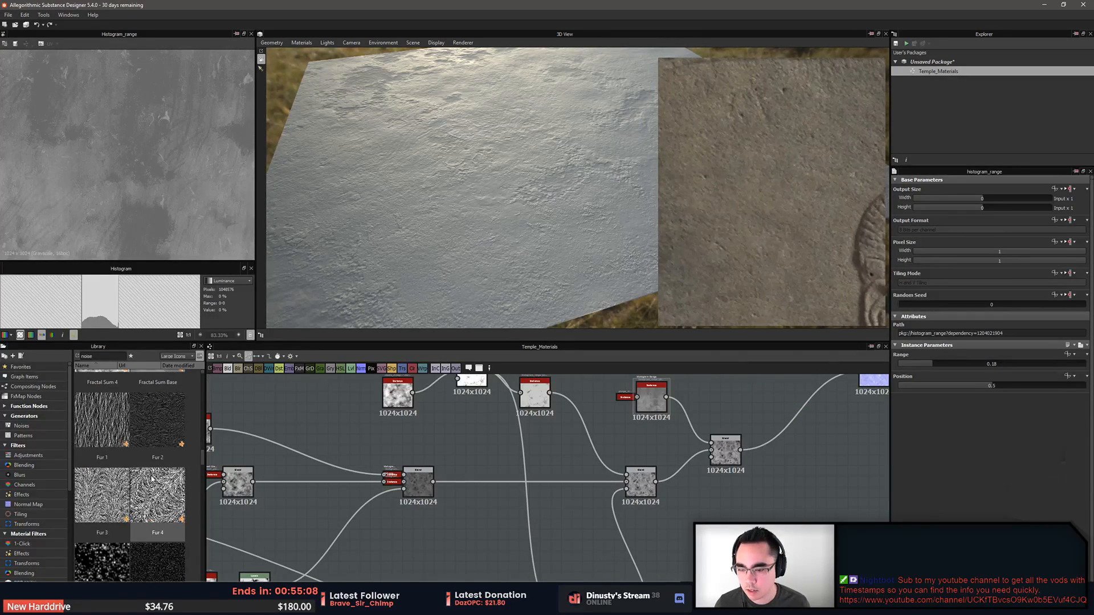
drag(204, 477, 202, 488)
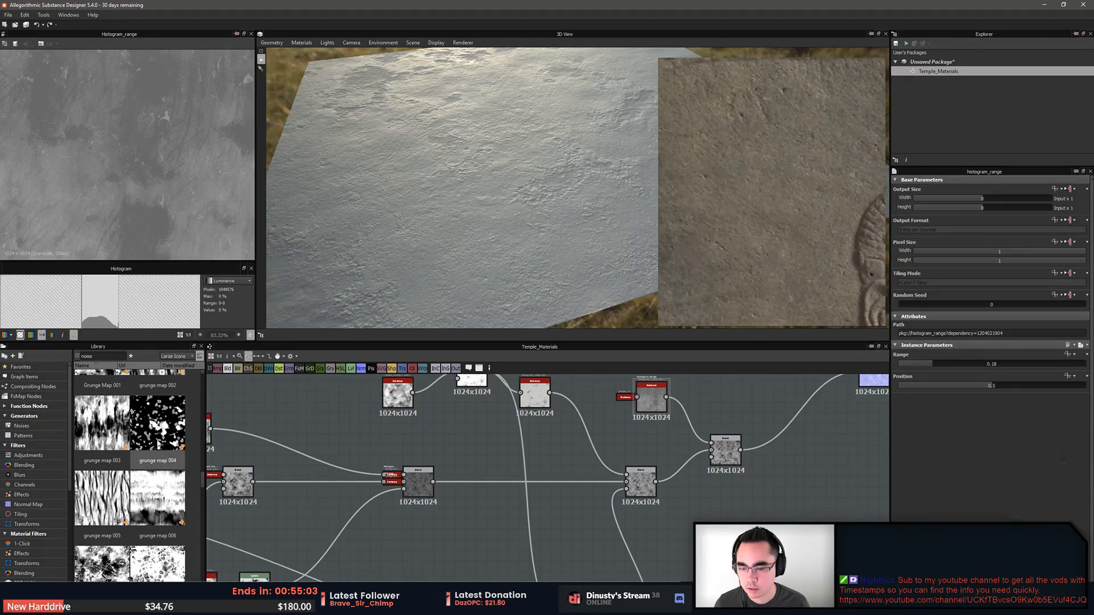
click(157, 423)
drag(202, 478, 200, 395)
drag(103, 450, 509, 520)
middle_drag(509, 520, 515, 532)
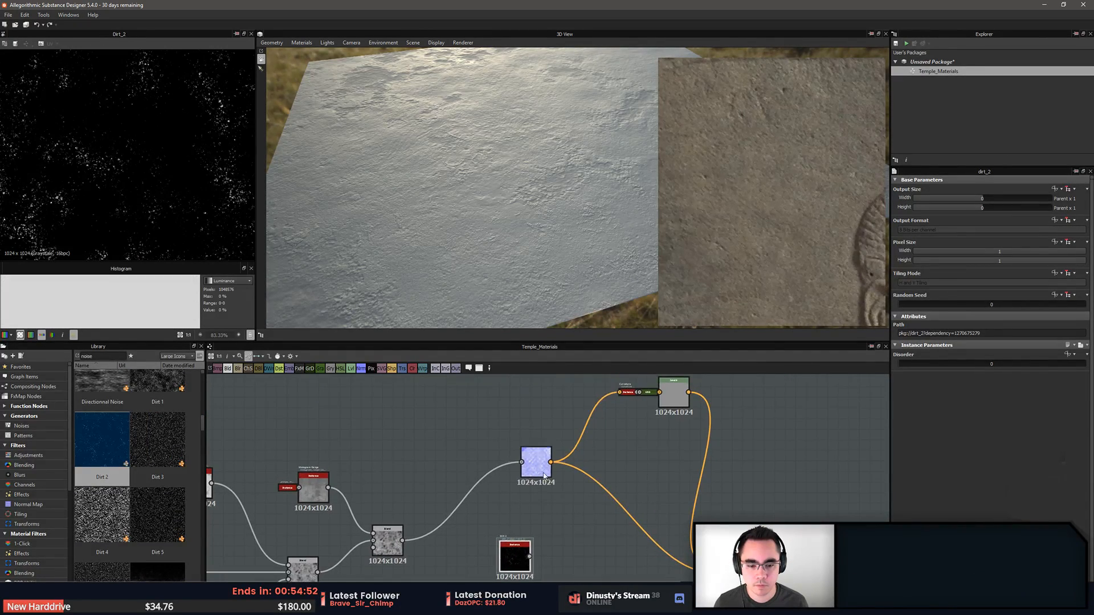
drag(536, 462, 566, 463)
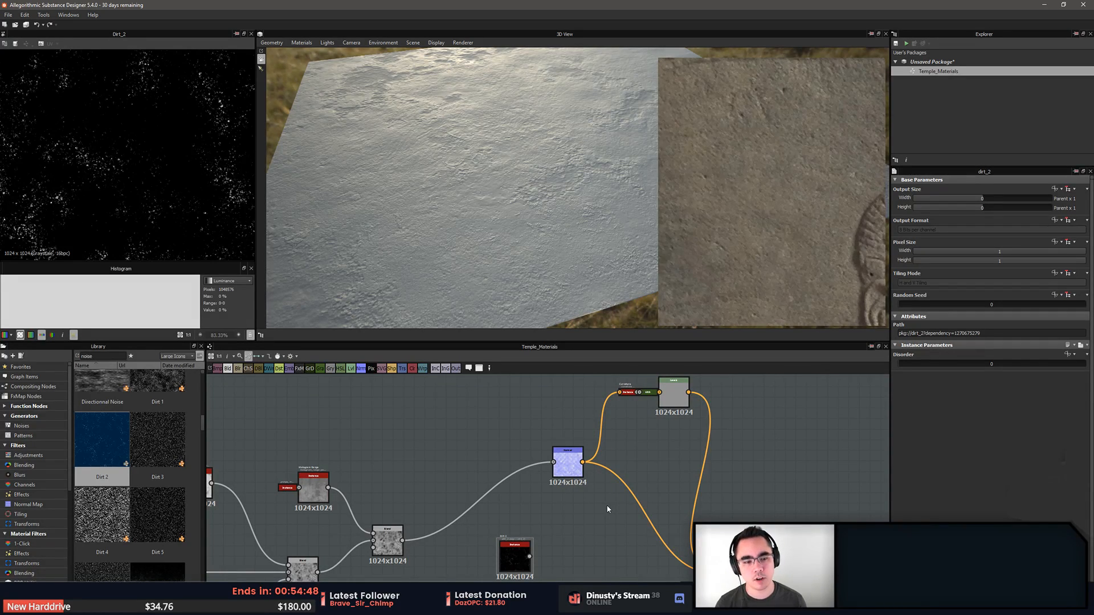
Switch to Unreal Editor to examine the temple wall's stone surfaces, and return to Substance Designer to compare the current surface
key(alt+Tab)
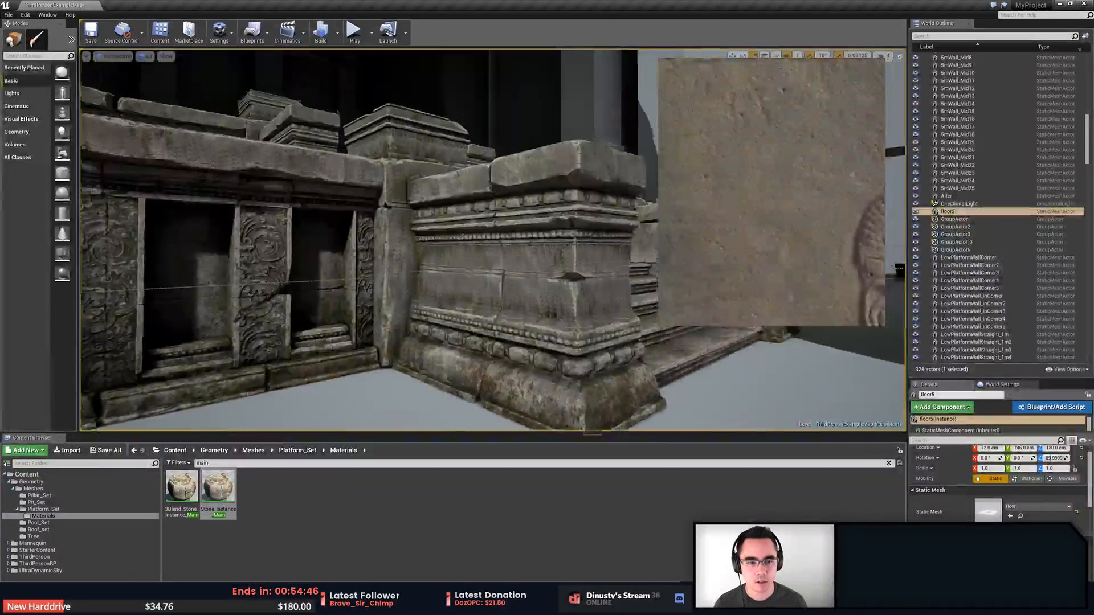
right_drag(513, 277, 485, 222)
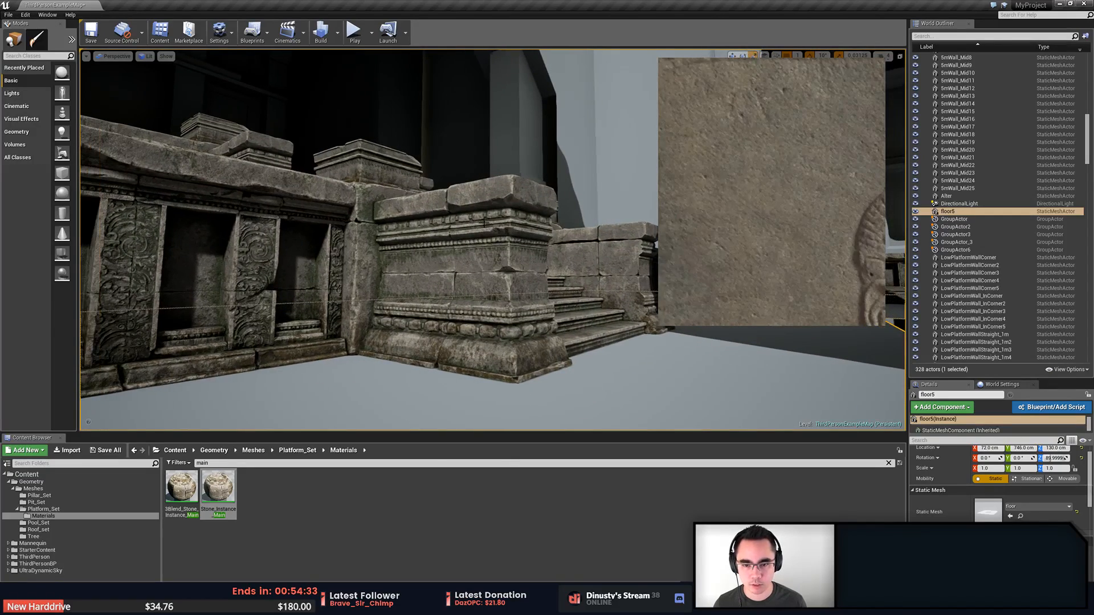
key(alt+Tab)
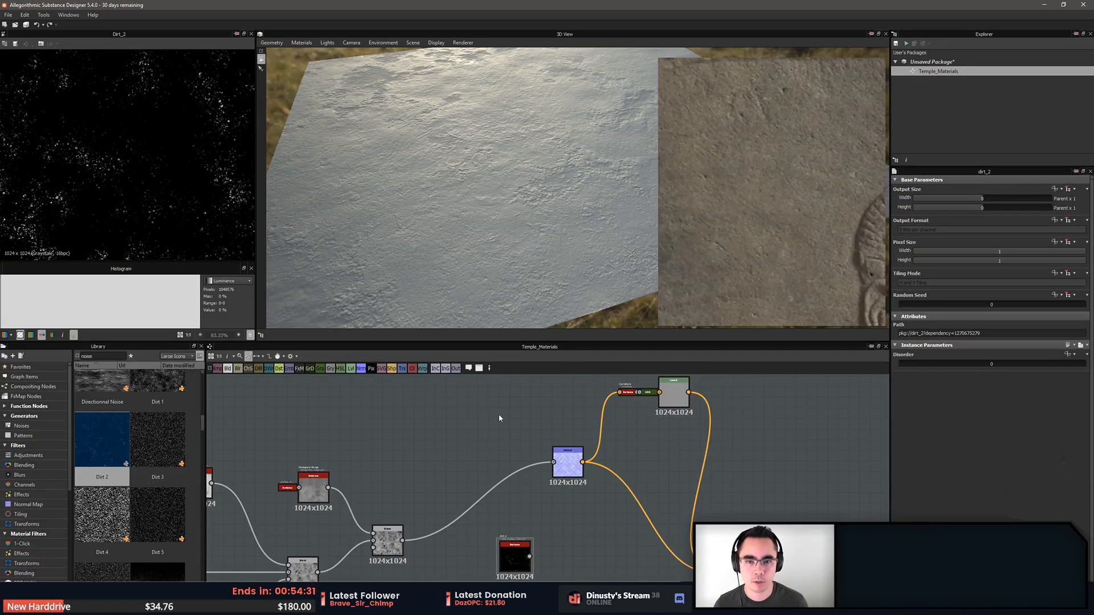
drag(493, 294, 494, 293)
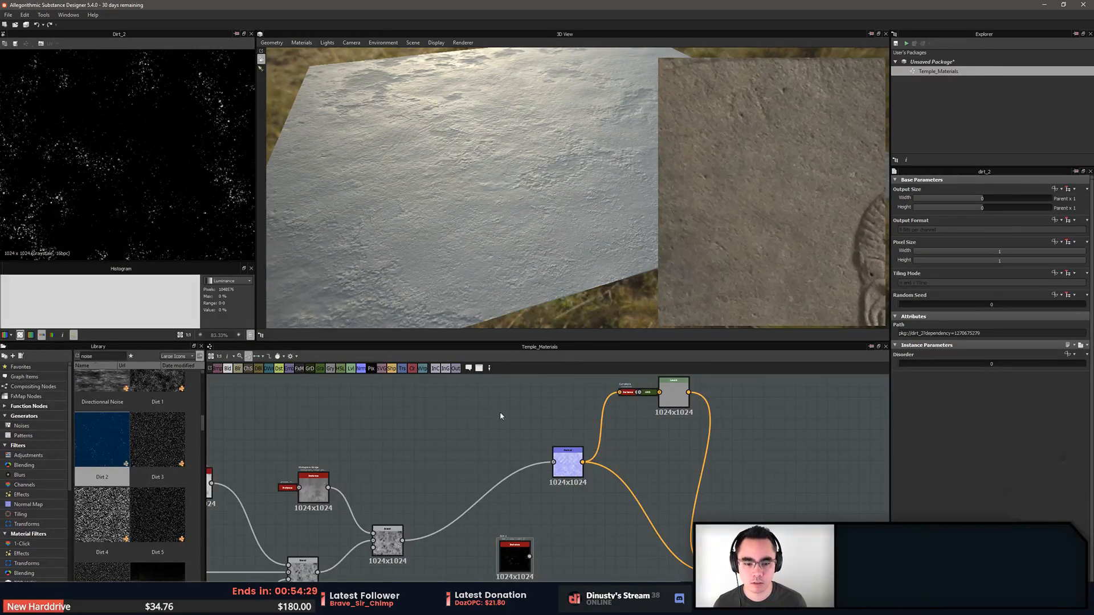
Brighten Dirt 2 through a new Levels node by lowering its white input point, and dock Dirt 2 to it
middle_drag(442, 438, 438, 429)
scroll(438, 429, up, 1)
middle_drag(471, 537, 529, 469)
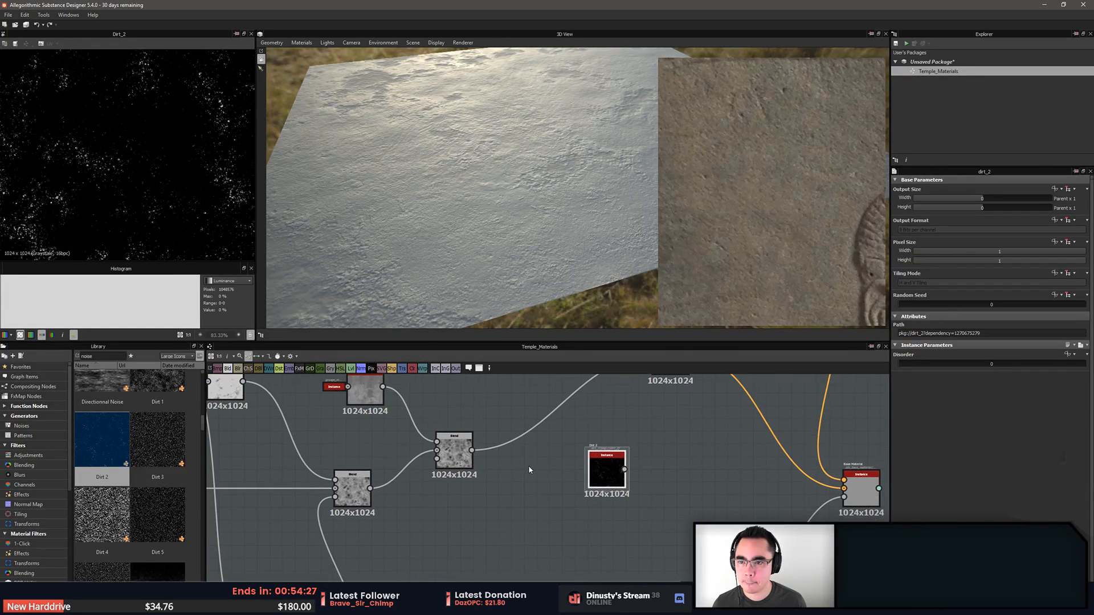
drag(624, 480, 569, 508)
key(space)
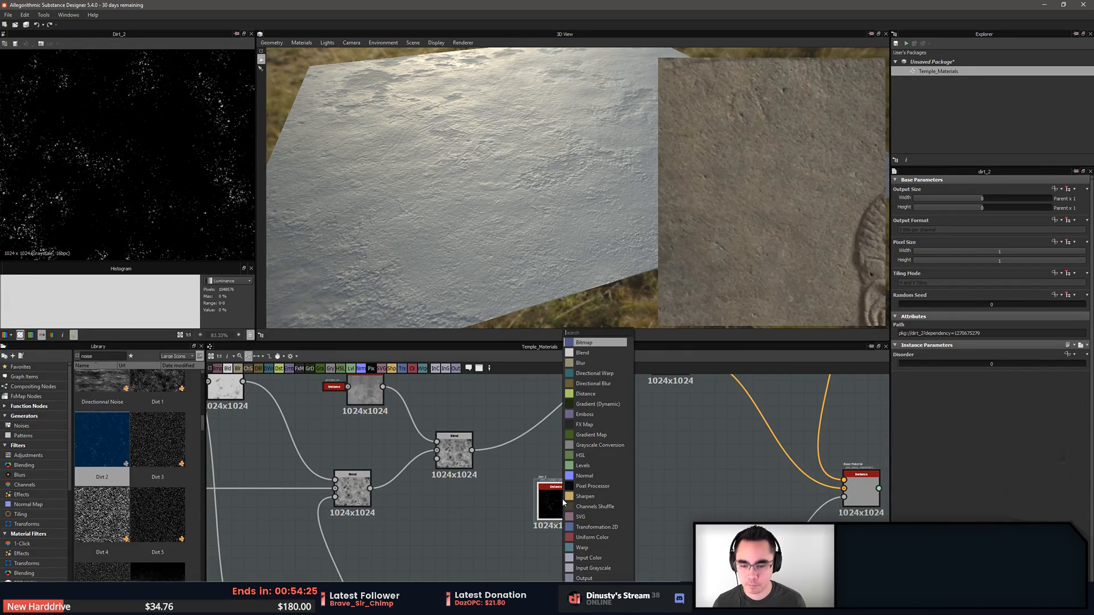
text(le)
key(Return)
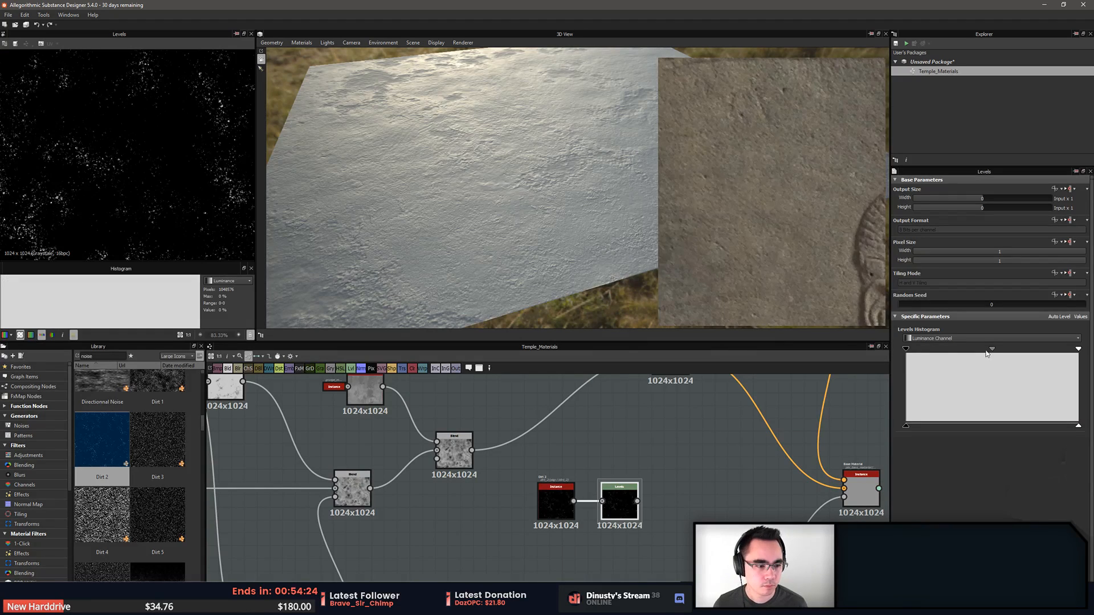
drag(1078, 351, 1008, 358)
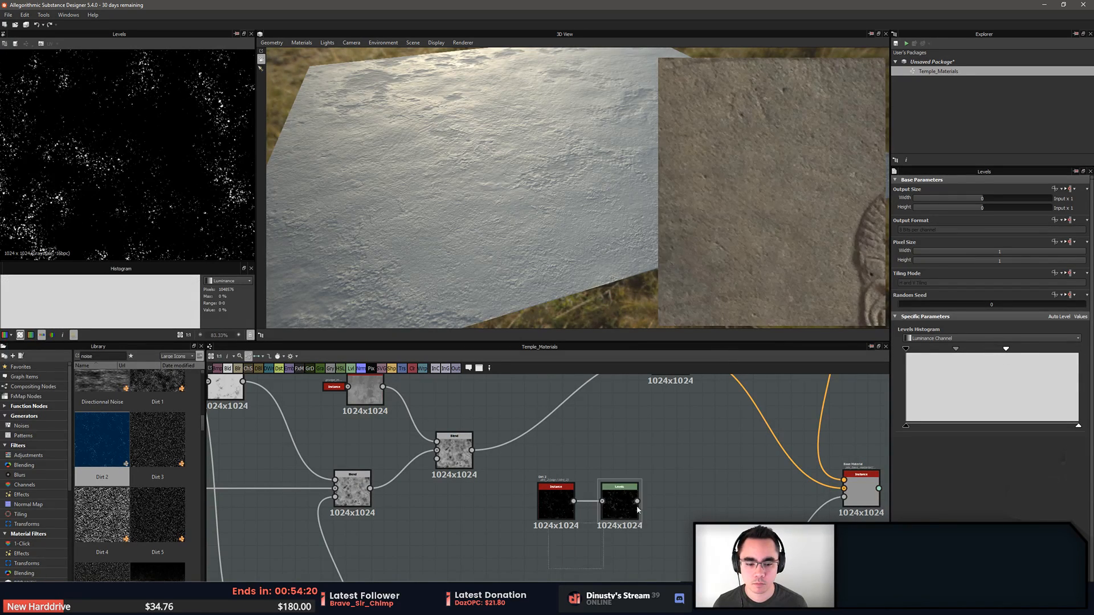
drag(637, 507, 541, 513)
key(d)
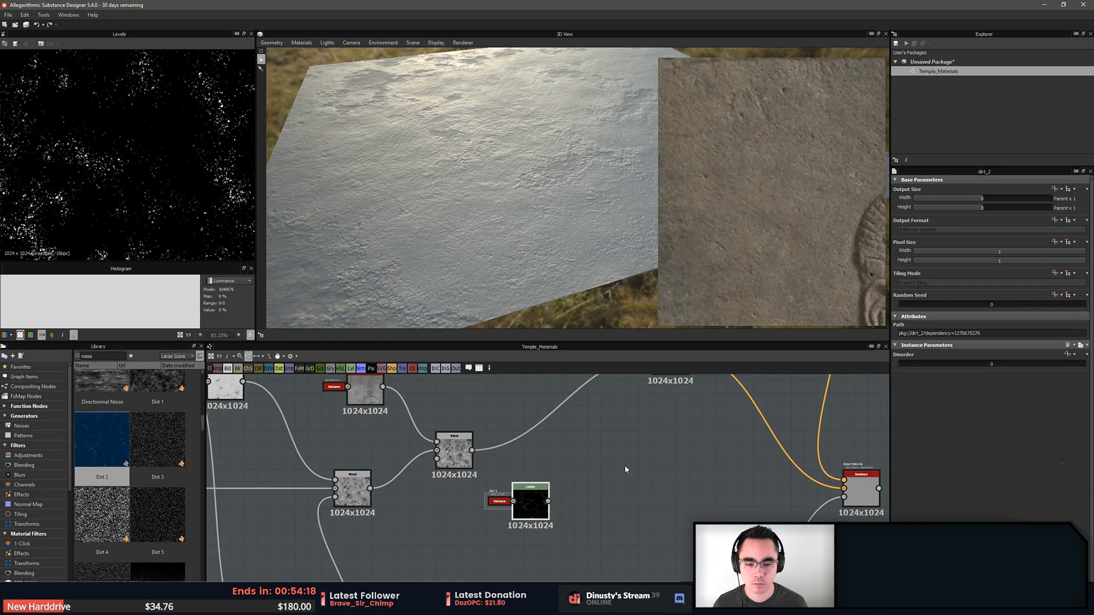
Add a Blend node with the Dirt 2 Levels as foreground and the grunge Blend's output as background
click(541, 504)
key(space)
text(bl)
key(Return)
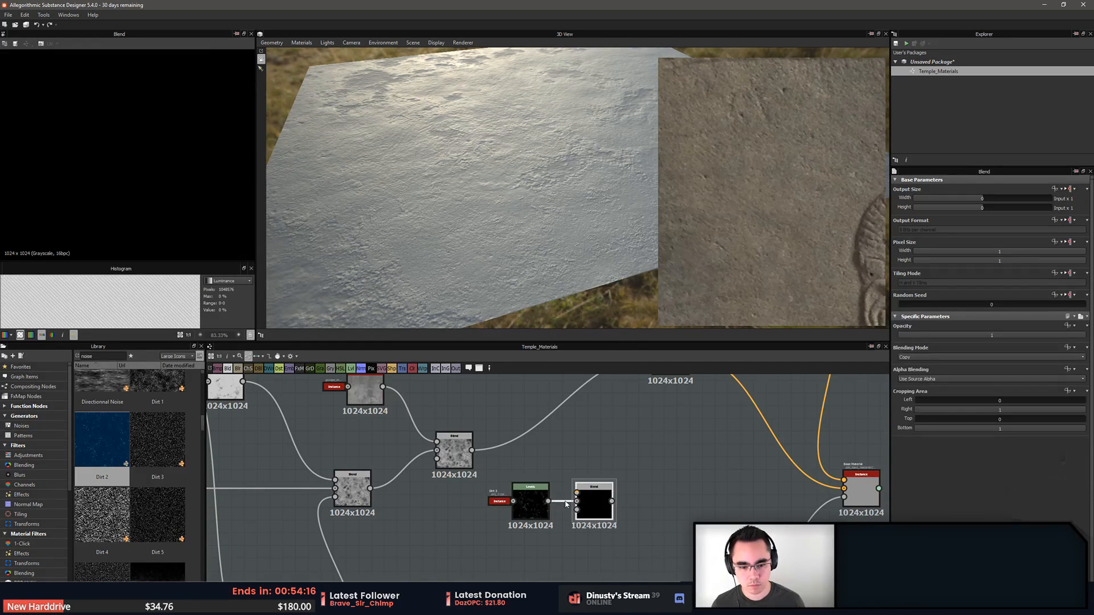
drag(473, 450, 534, 389)
middle_drag(570, 450, 593, 530)
drag(623, 578, 592, 533)
drag(546, 466, 532, 472)
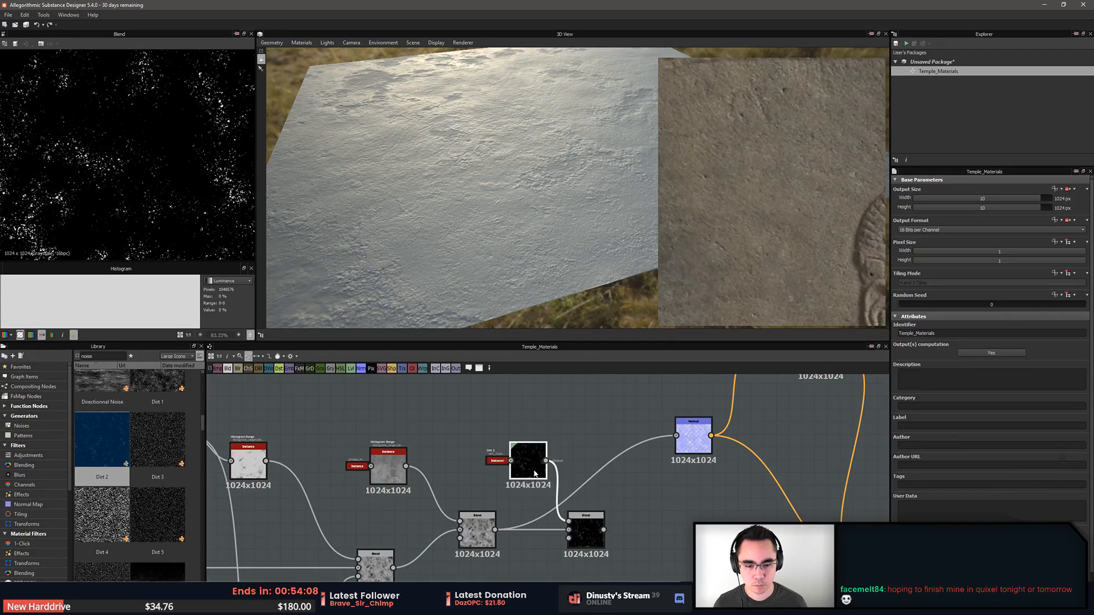
Align the Blend nodes in one row and arrange their Histogram Range and Levels inputs above them
click(605, 475)
middle_drag(607, 475, 619, 469)
drag(353, 425, 594, 561)
click(594, 561)
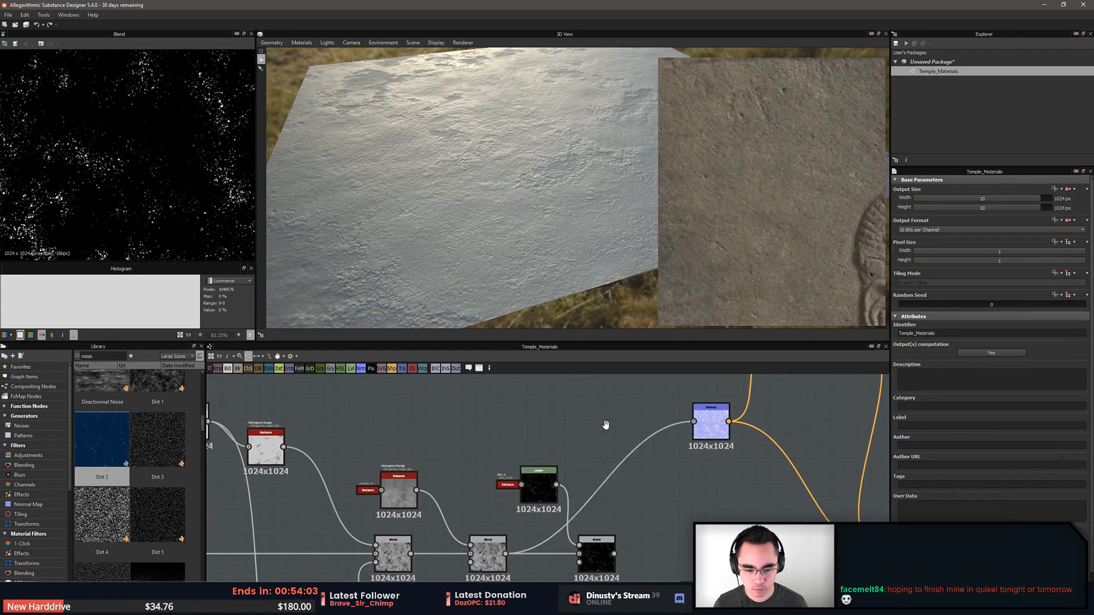
middle_drag(603, 422, 634, 386)
drag(601, 471, 627, 533)
drag(578, 453, 571, 453)
click(581, 413)
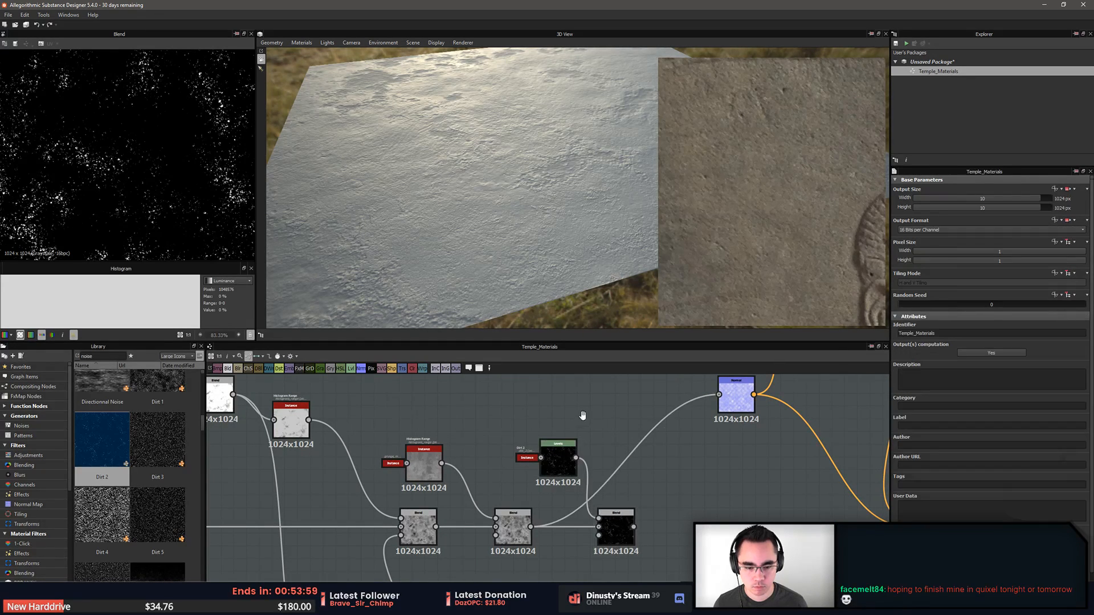
middle_drag(581, 413, 543, 421)
Examine the Normal map's fine surface detail in the 2D preview
drag(506, 165, 506, 146)
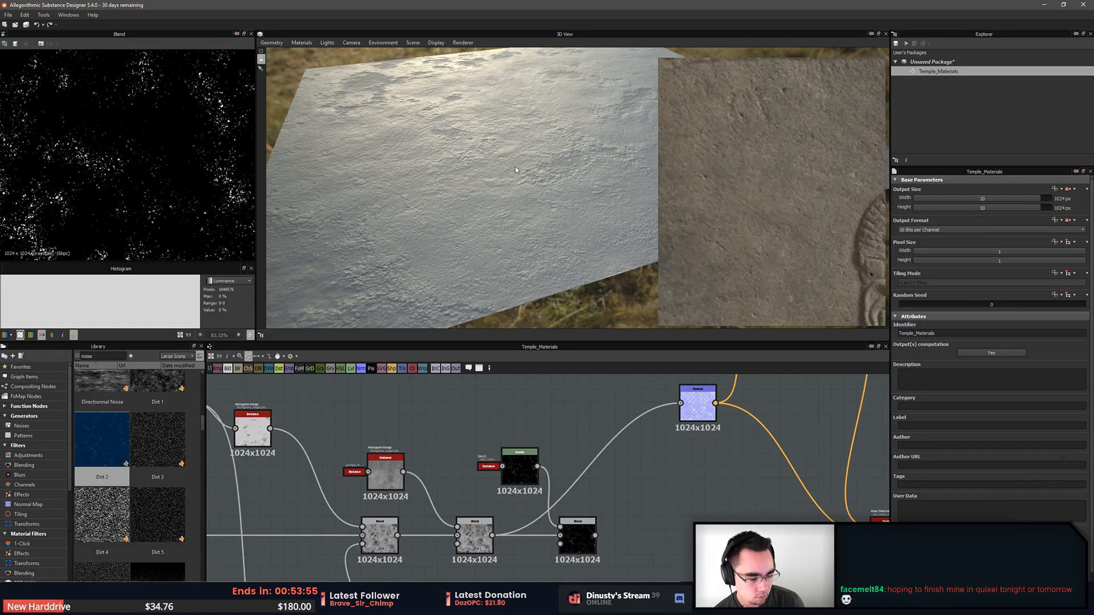
middle_drag(714, 417, 652, 422)
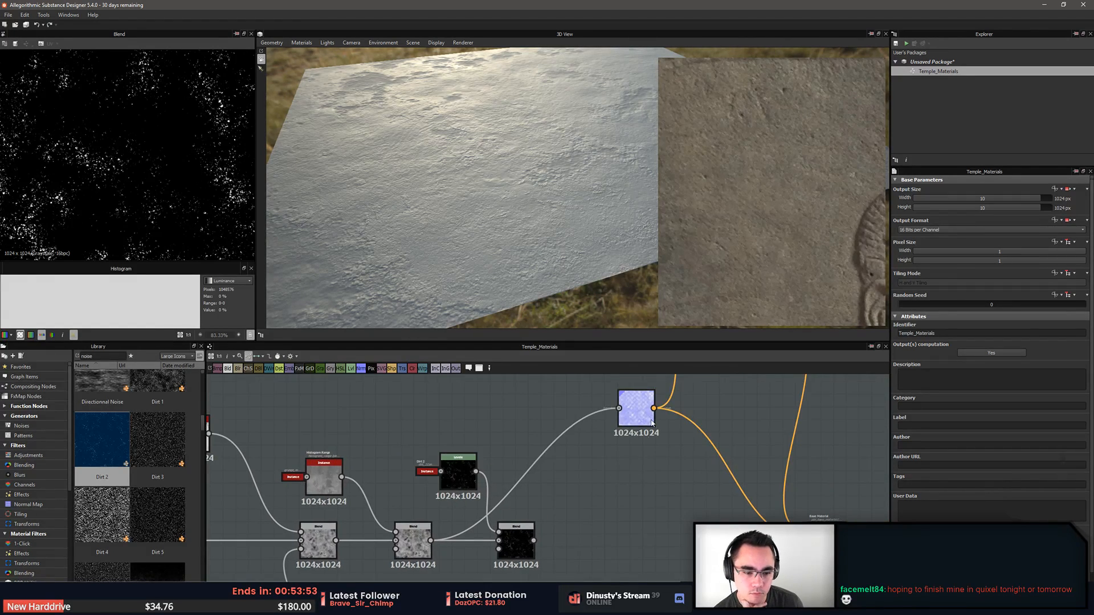
double_click(651, 420)
click(20, 335)
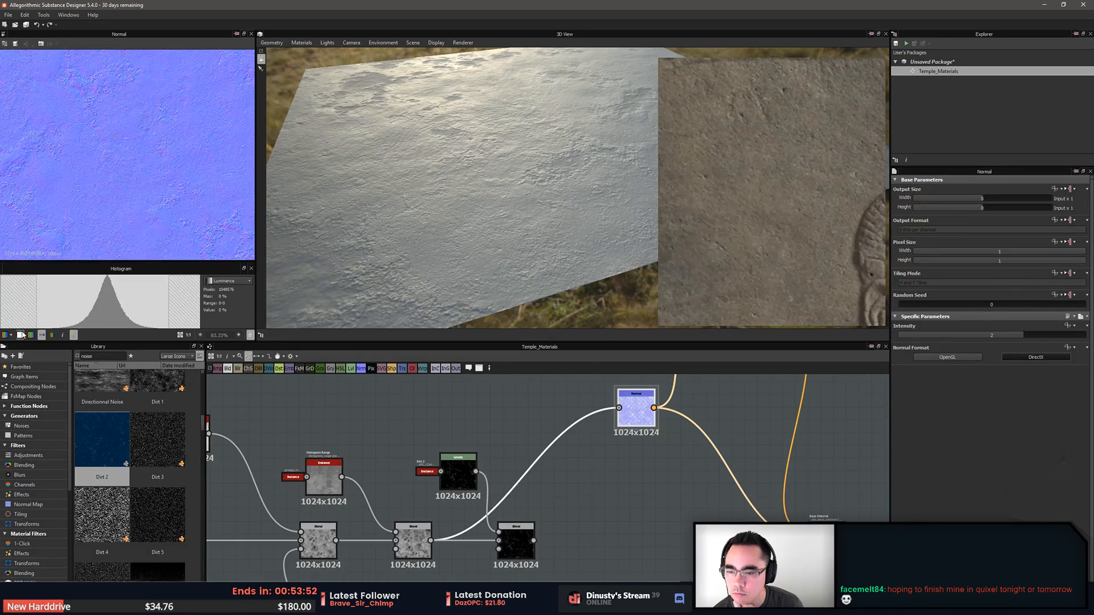
scroll(108, 150, up, 4)
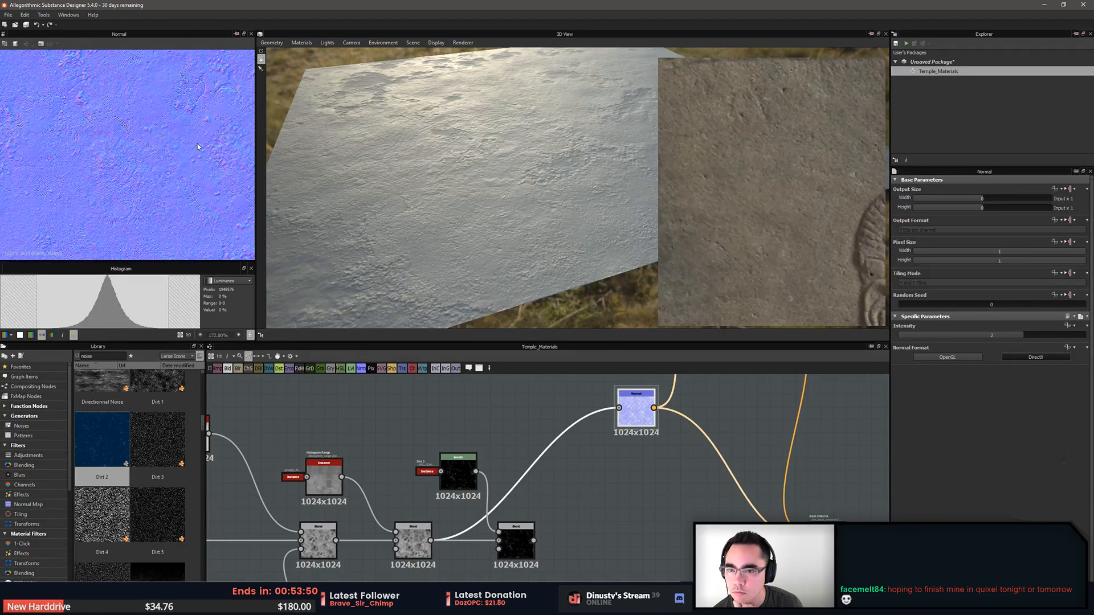
scroll(197, 147, down, 1)
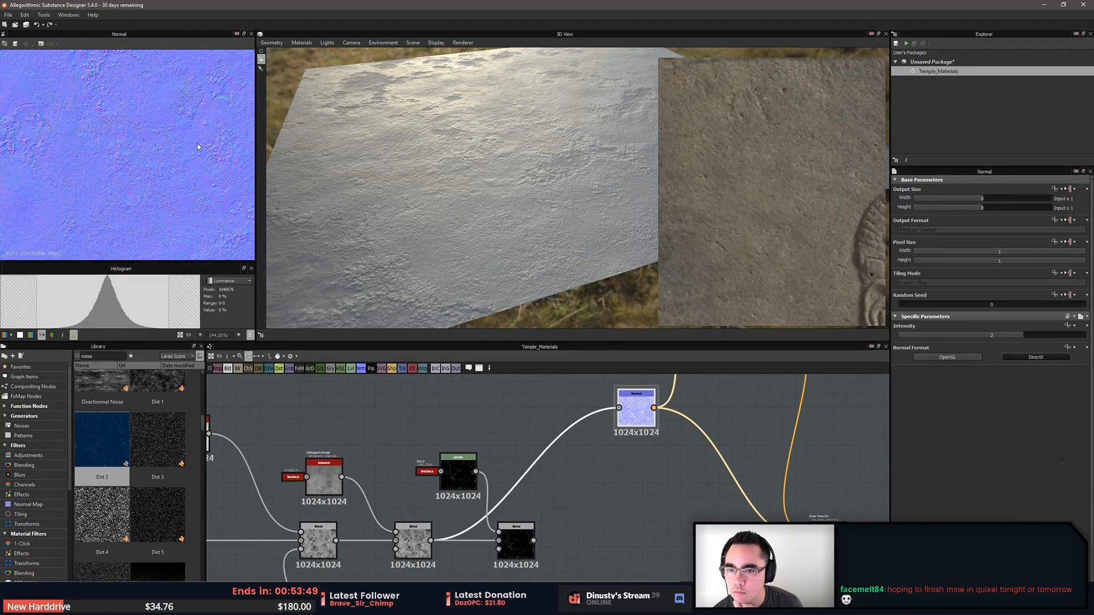
Set the dirt Blend to Add (Linear Dodge), feed it into the Normal node, and check the raised specks up close
double_click(518, 547)
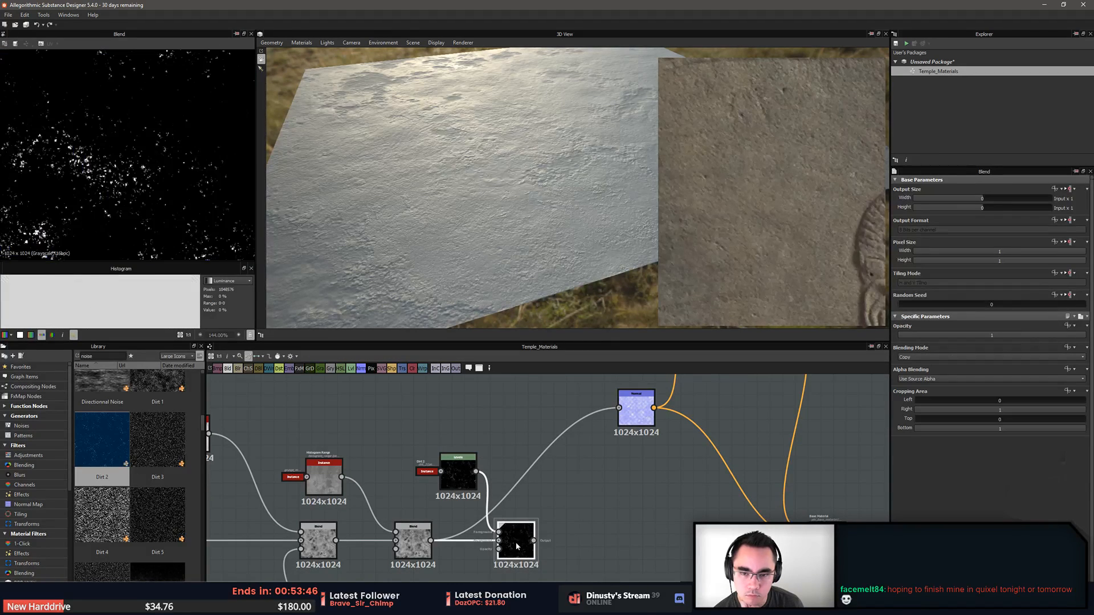
click(944, 357)
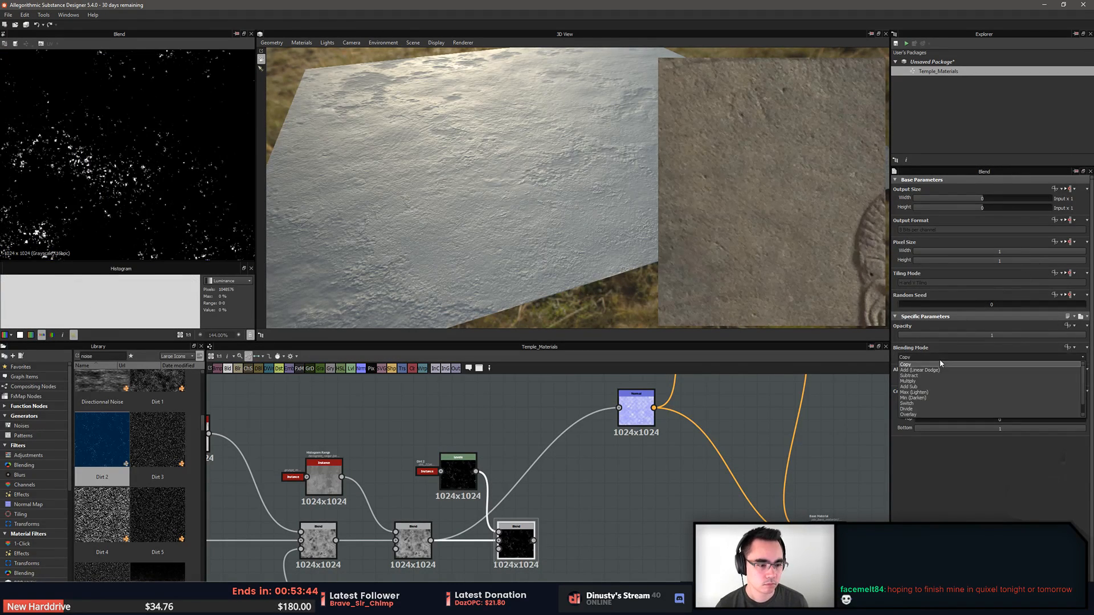
click(943, 365)
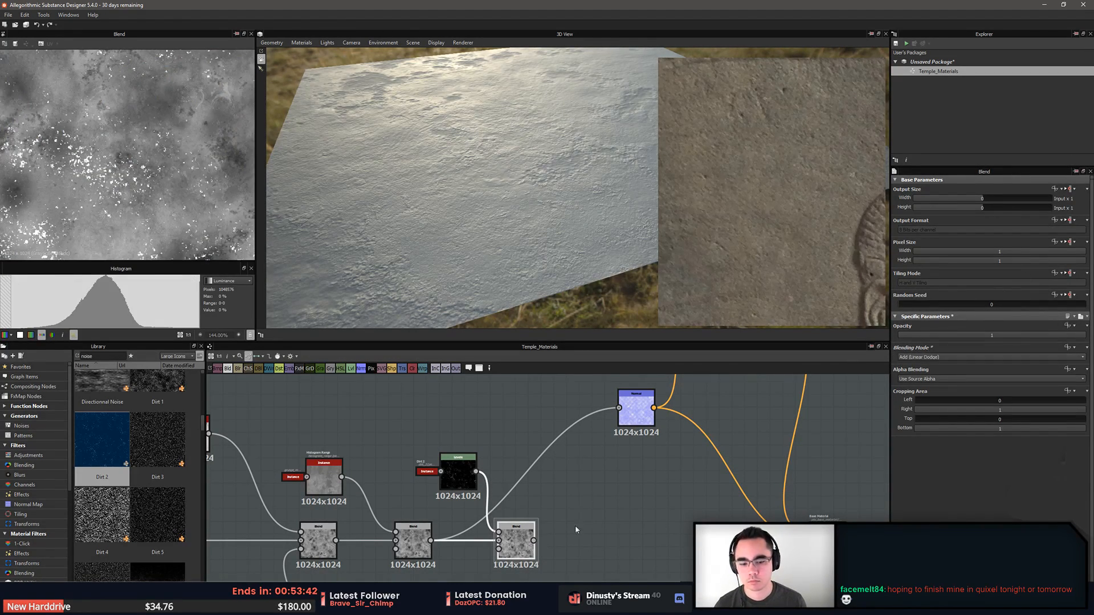
drag(533, 540, 619, 408)
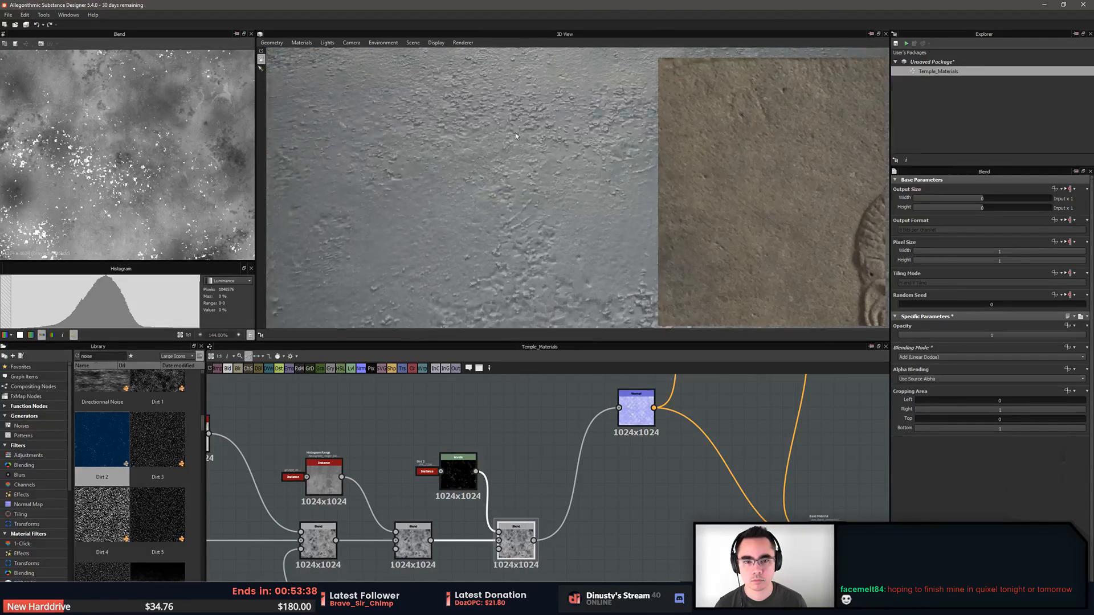
drag(518, 151, 480, 195)
scroll(482, 197, down, 4)
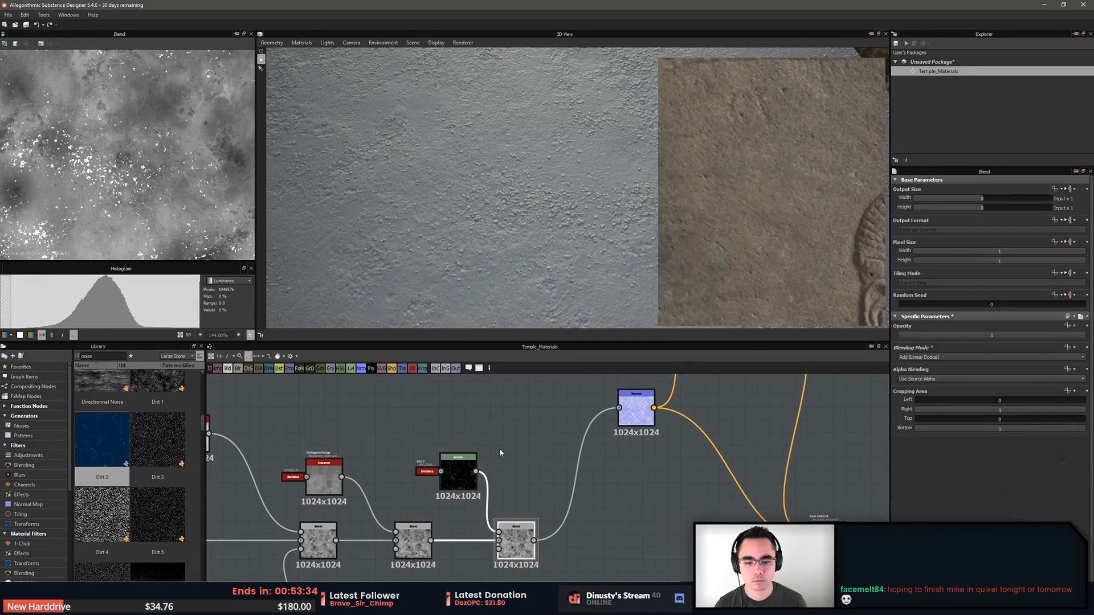
Move the Dirt 2 Levels up and insert a second Blend between the dirt Blend and the Normal node
click(461, 483)
click(460, 483)
drag(509, 538, 508, 518)
drag(469, 485, 469, 453)
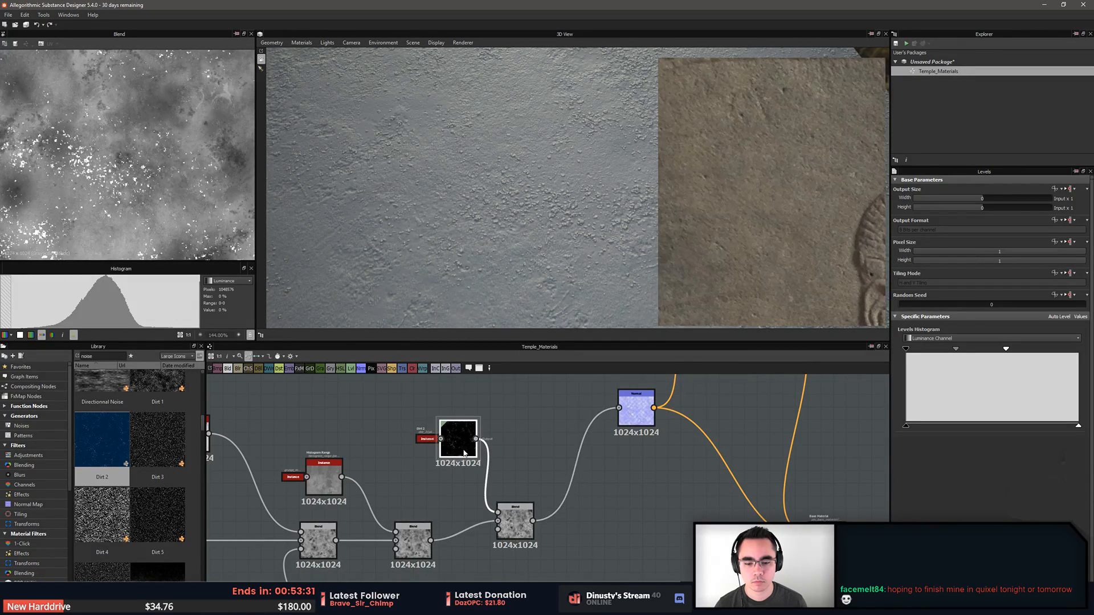
drag(517, 540, 511, 555)
key(space)
text(bl)
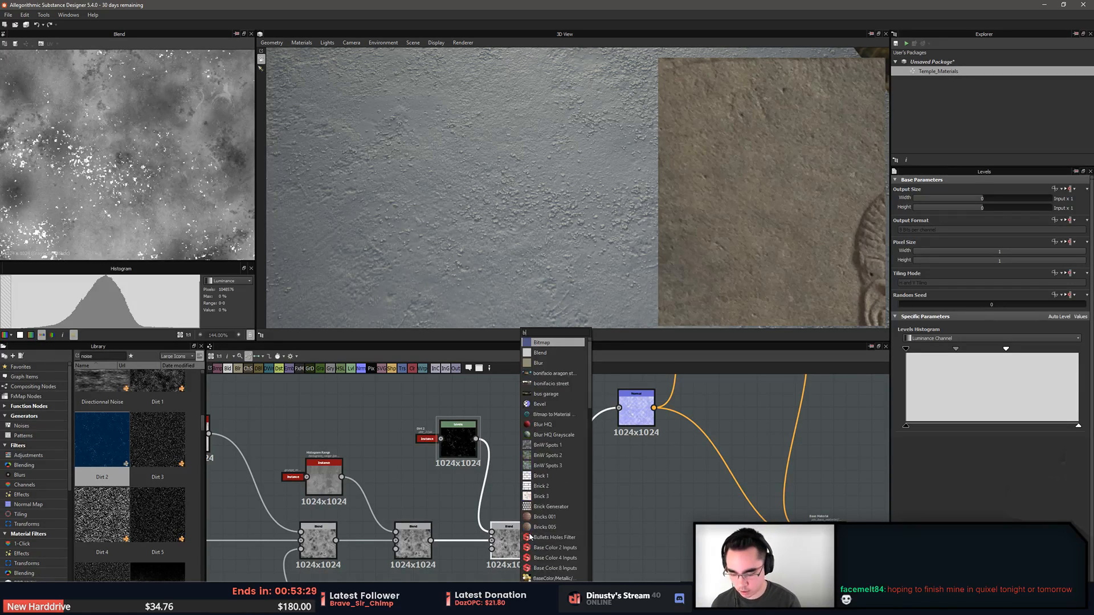
key(Return)
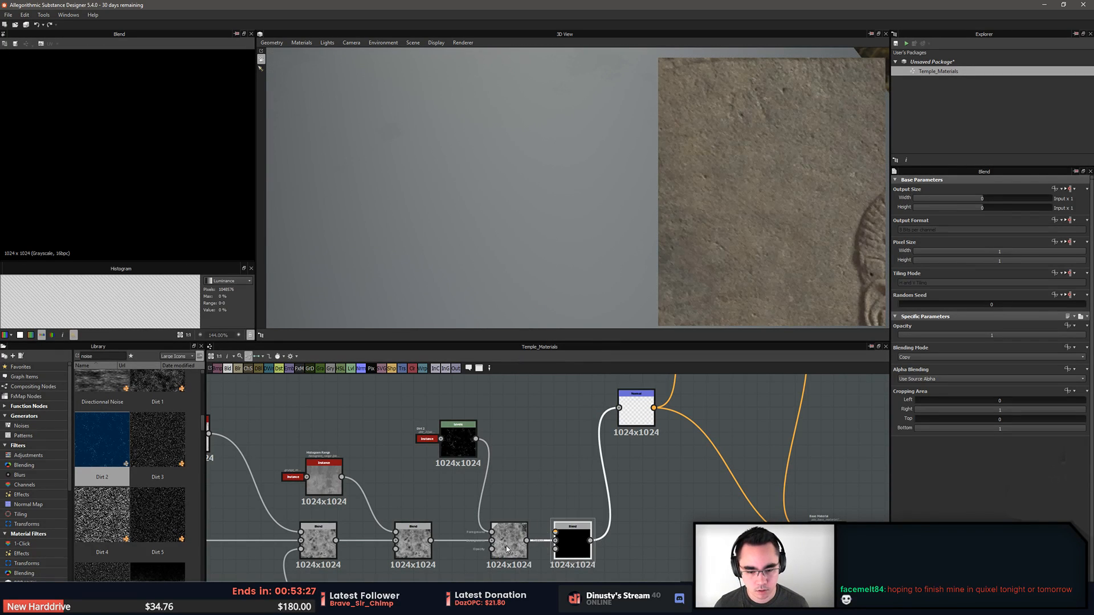
drag(506, 549, 494, 549)
click(506, 507)
click(466, 446)
click(570, 533)
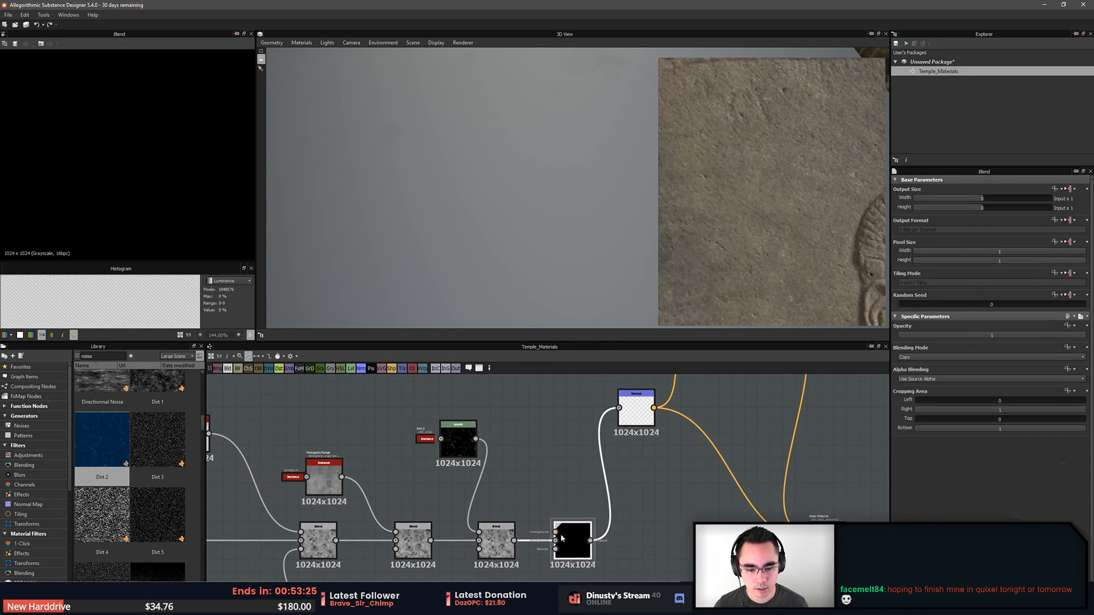
Try to duplicate the Dirt 2 Levels node for the new Blend
click(460, 443)
key(ctrl+c)
key(ctrl+v)
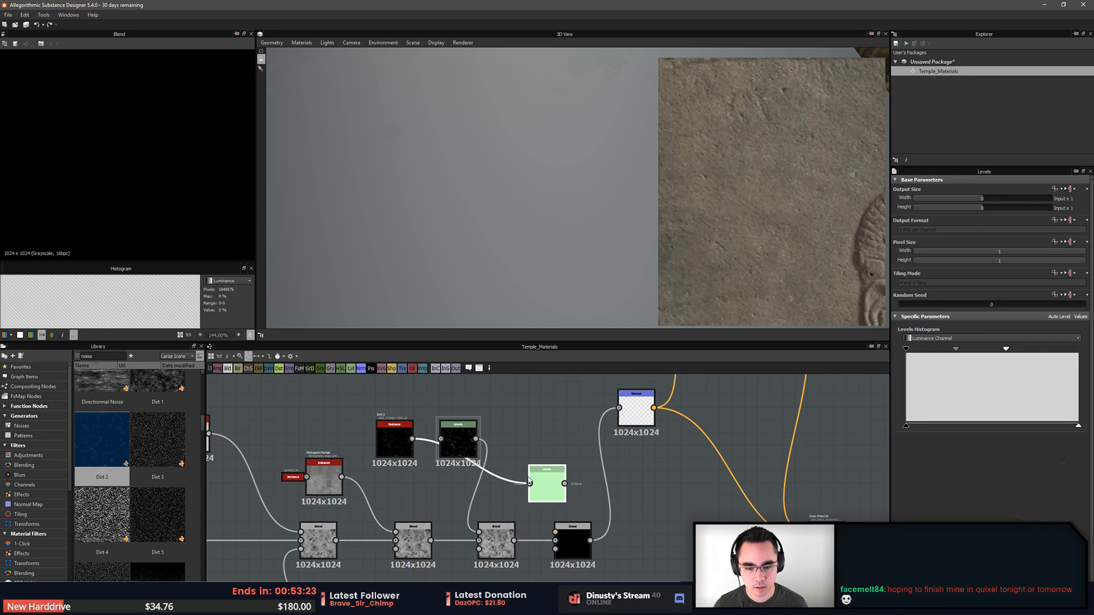
key(ctrl+z)
Add an Invert Grayscale node between the Dirt 2 Levels and the new Blend
click(464, 451)
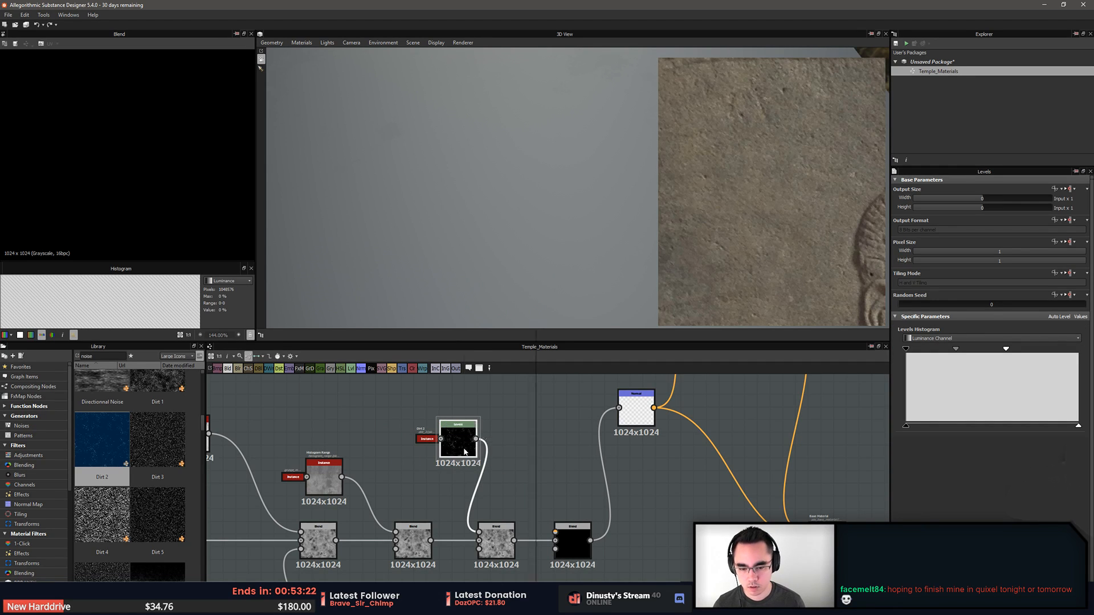
right_click(465, 451)
click(561, 455)
key(space)
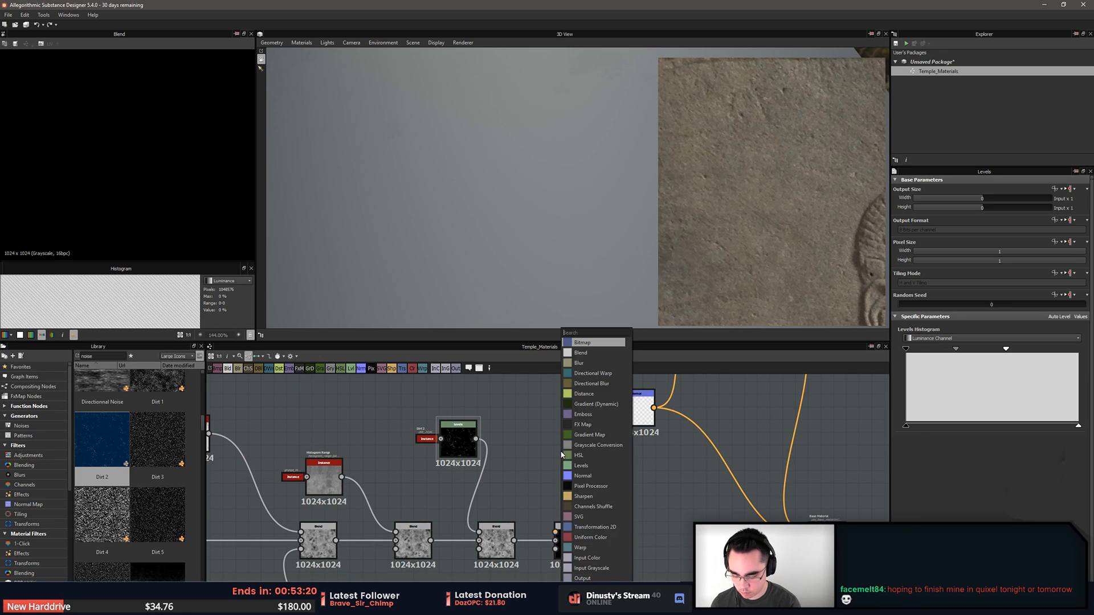
text(invert)
key(Down)
key(Return)
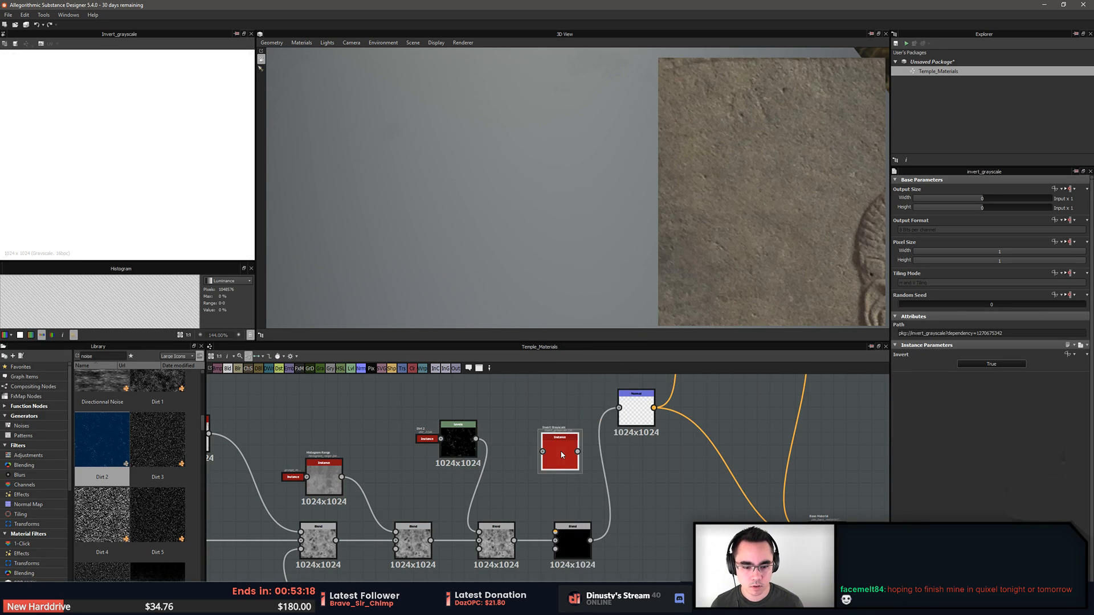
Duplicate the Dirt 2 node, feed the copy into the Invert Grayscale node, and connect the inverted result to the new Blend
click(426, 439)
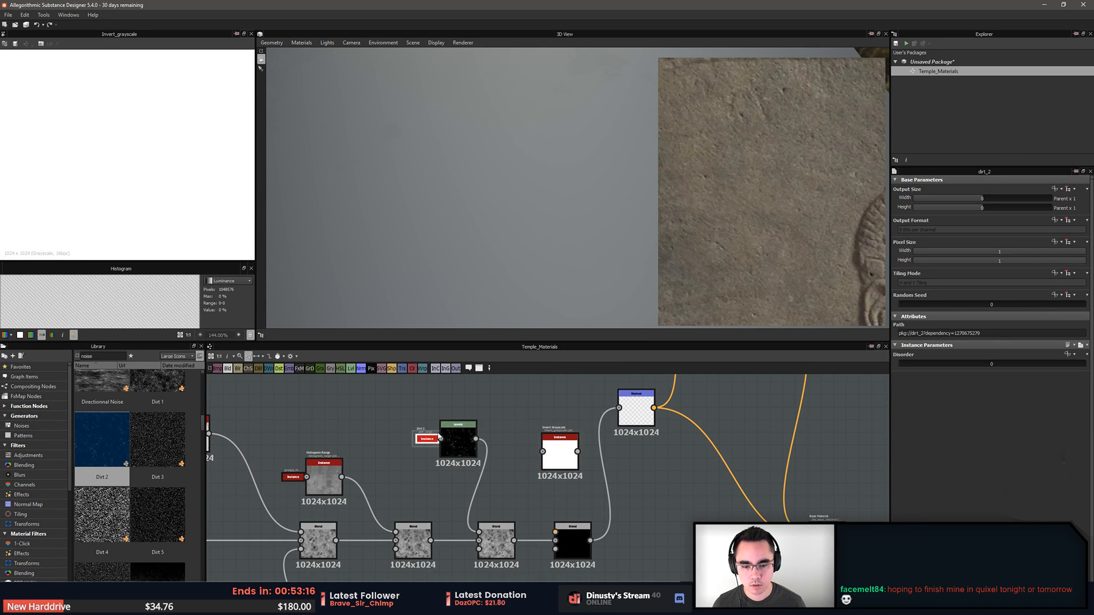
key(ctrl+c)
key(ctrl+v)
double_click(527, 493)
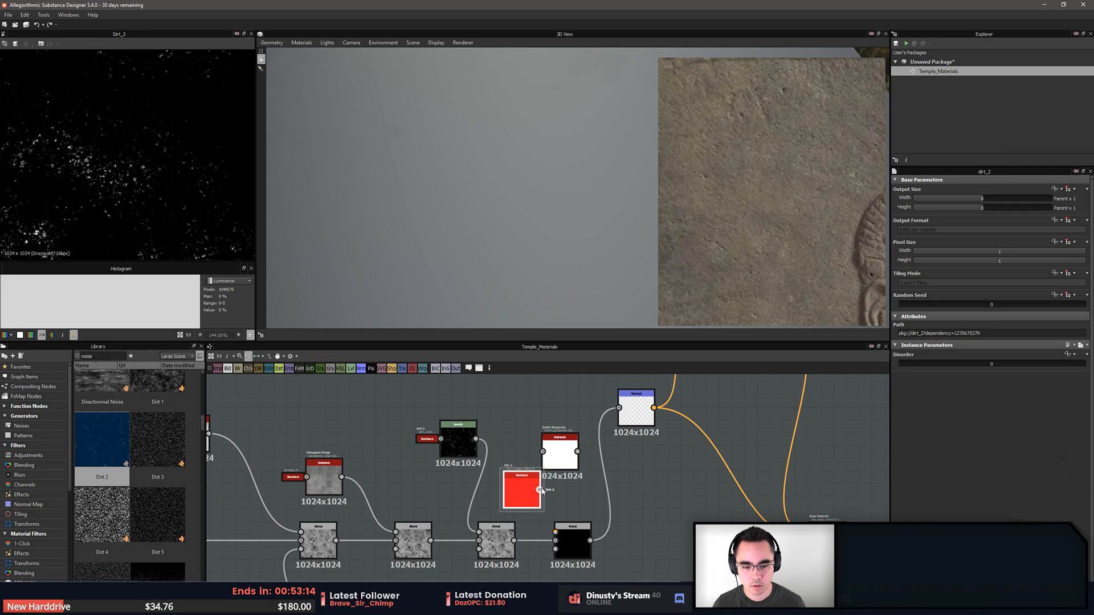
drag(540, 490, 543, 452)
drag(451, 454, 414, 447)
drag(558, 452, 519, 452)
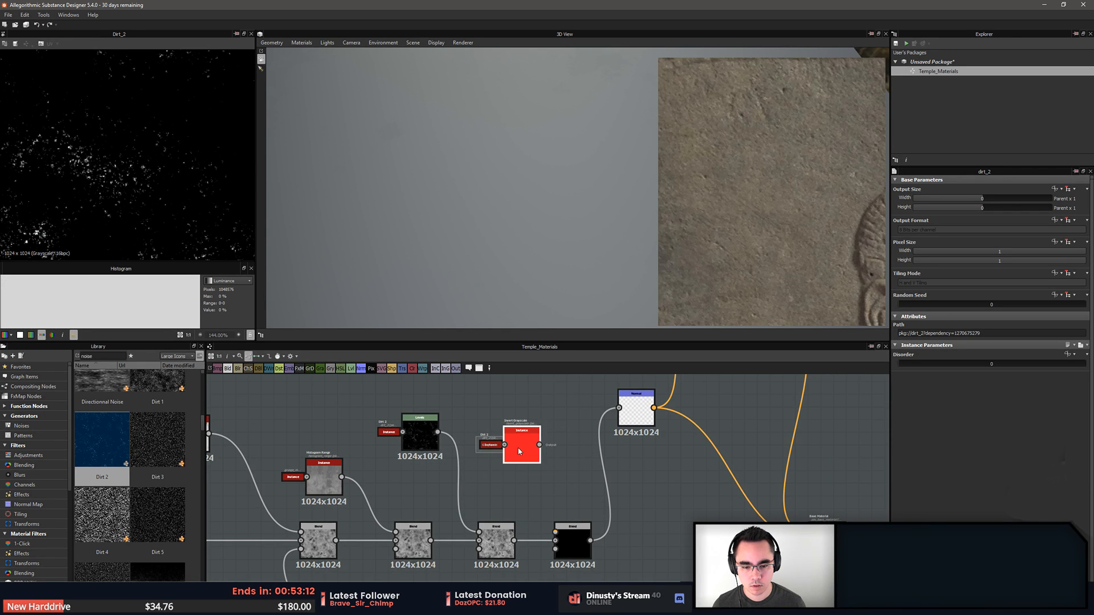
drag(556, 532, 556, 533)
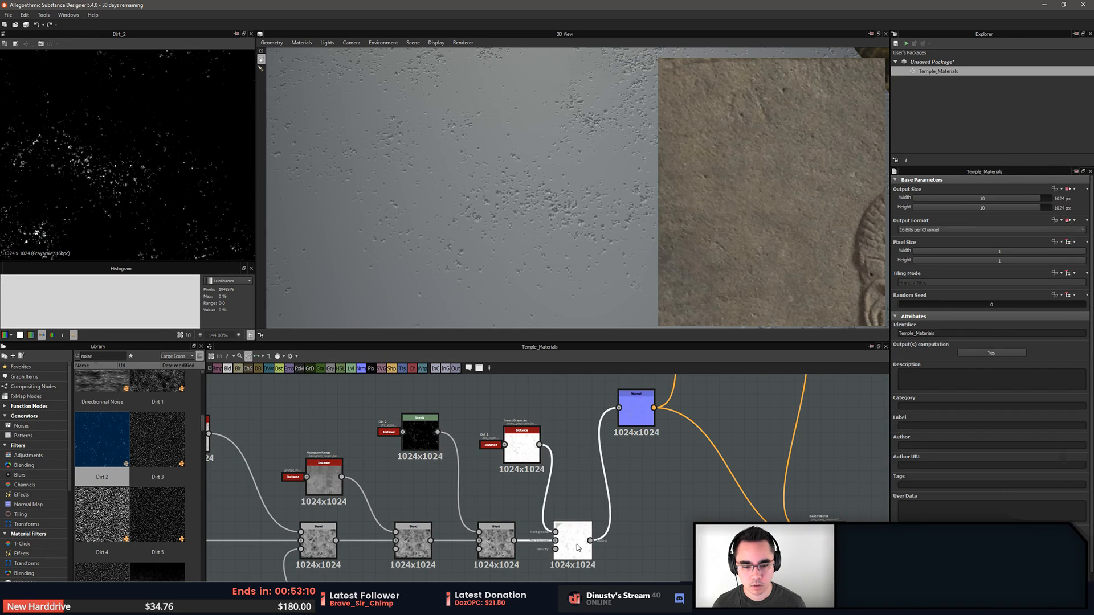
Switch the Invert Grayscale node's Invert option off and back on to compare raised and sunken specks
double_click(525, 449)
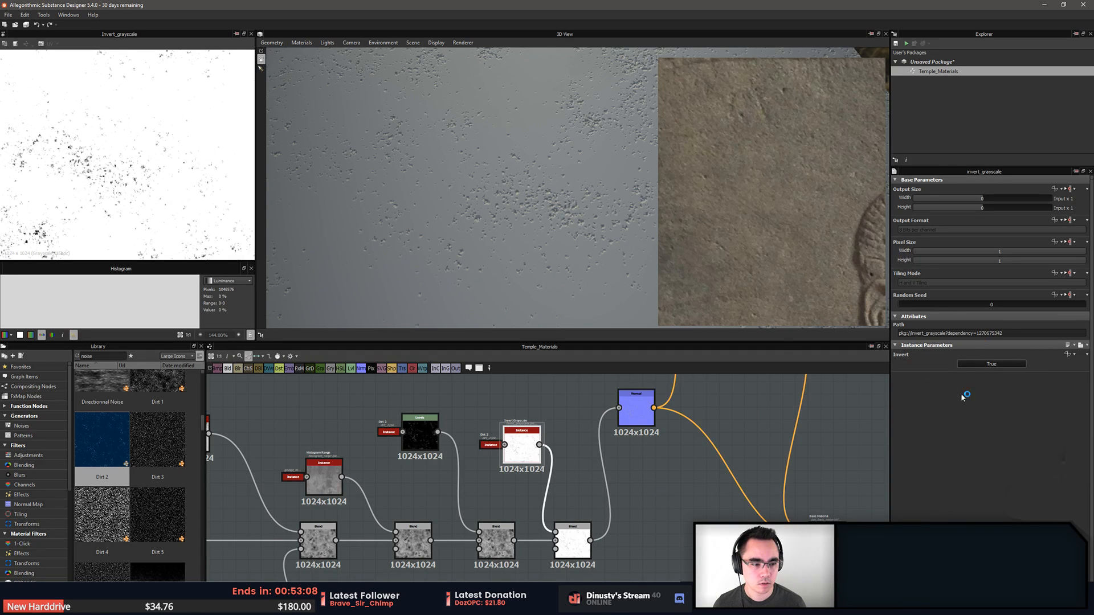
click(1001, 365)
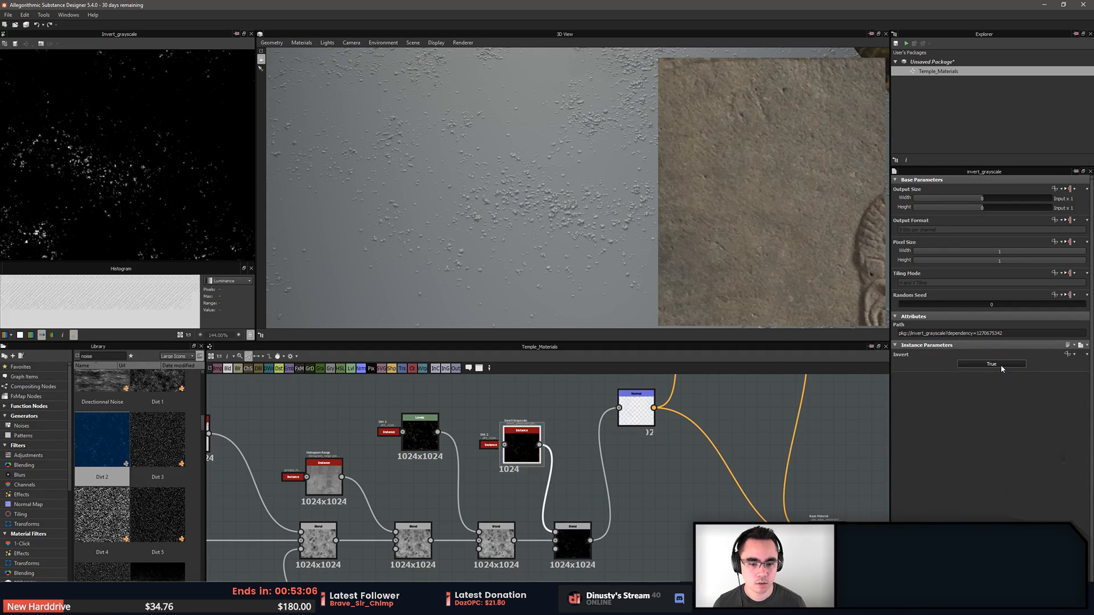
click(1001, 364)
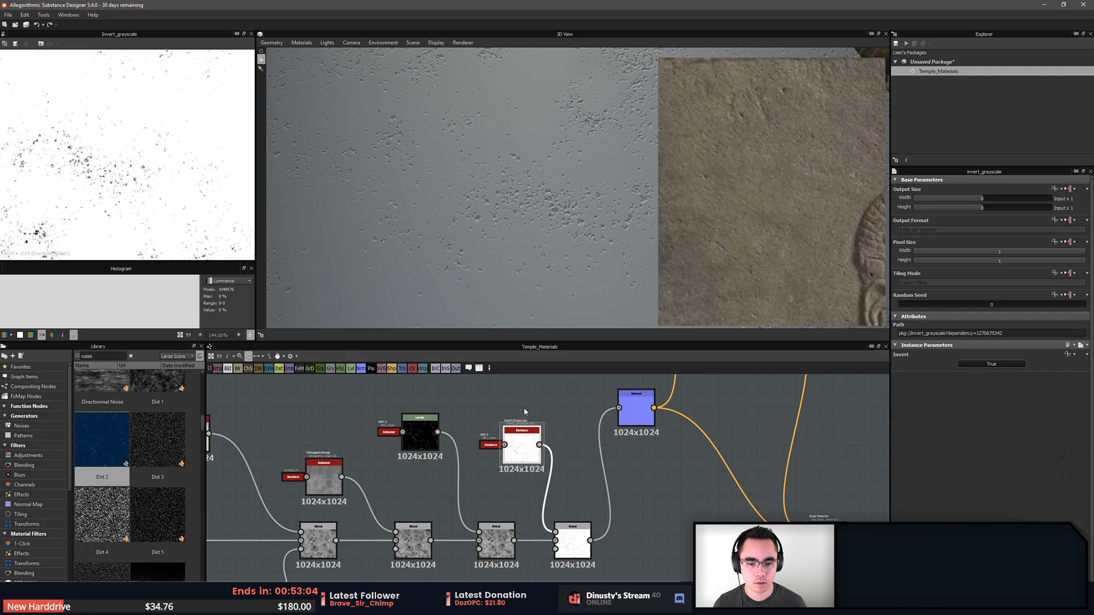
Lower the output white level and raise the input white level of the first Dirt 2's Levels node while previewing its Blend
middle_drag(524, 412, 530, 401)
double_click(501, 530)
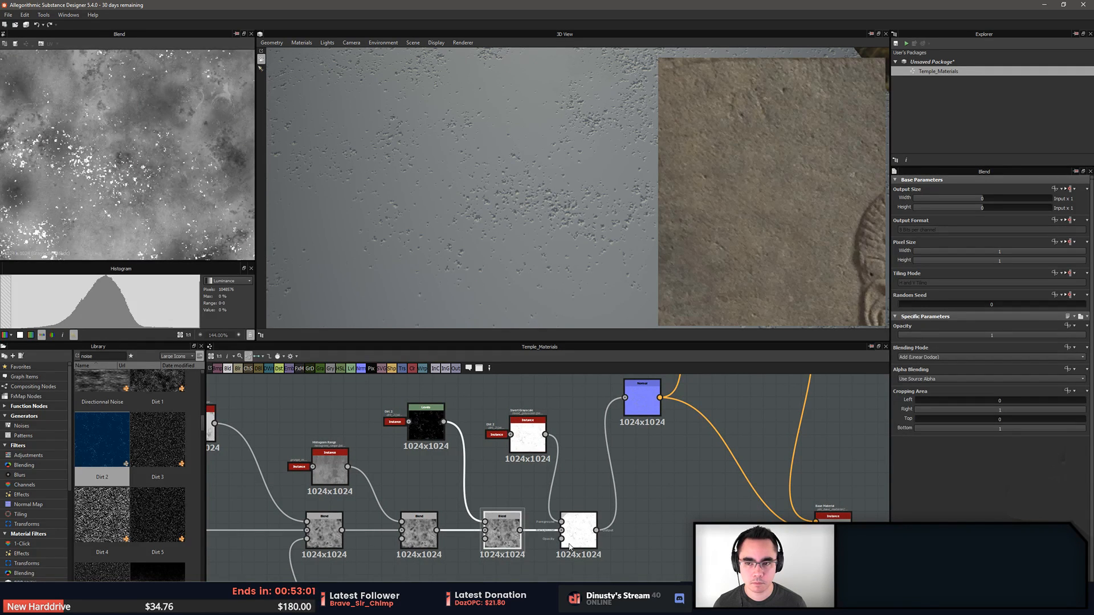
scroll(117, 163, up, 3)
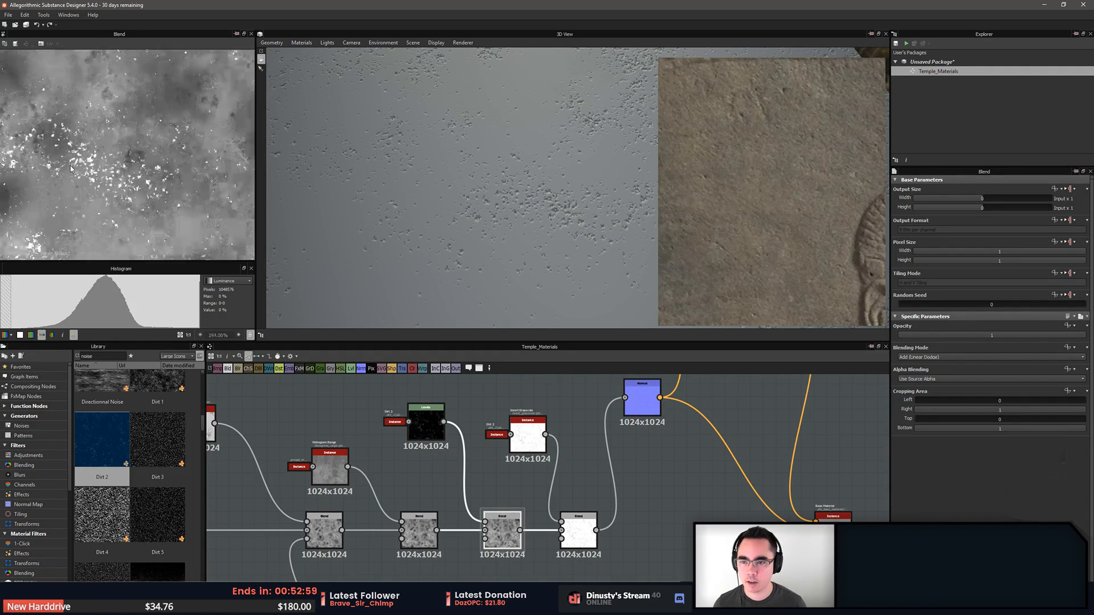
click(436, 436)
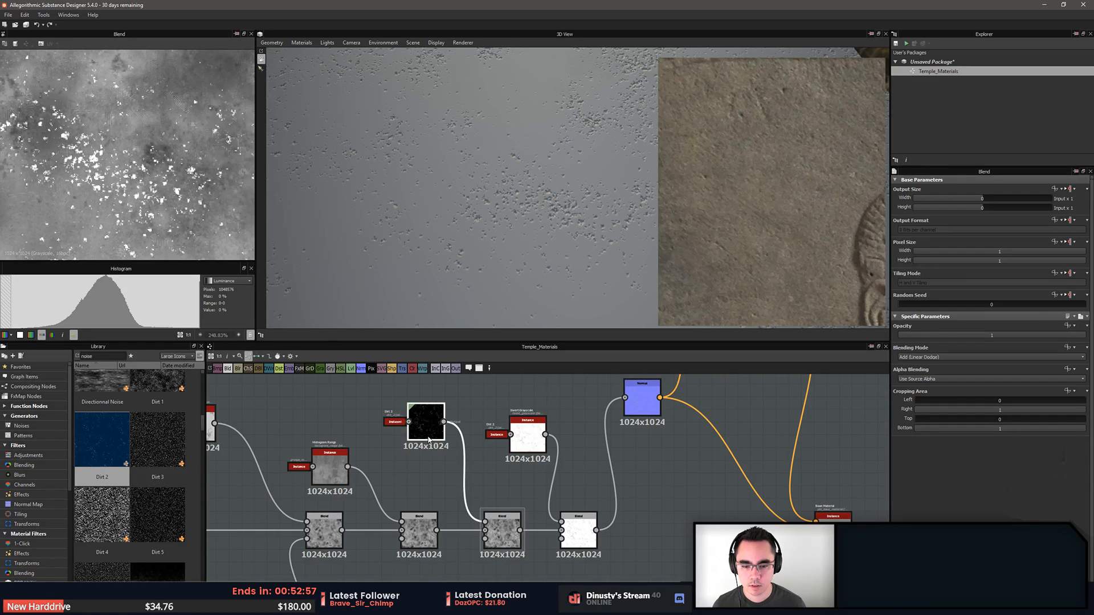
drag(1078, 426, 1029, 426)
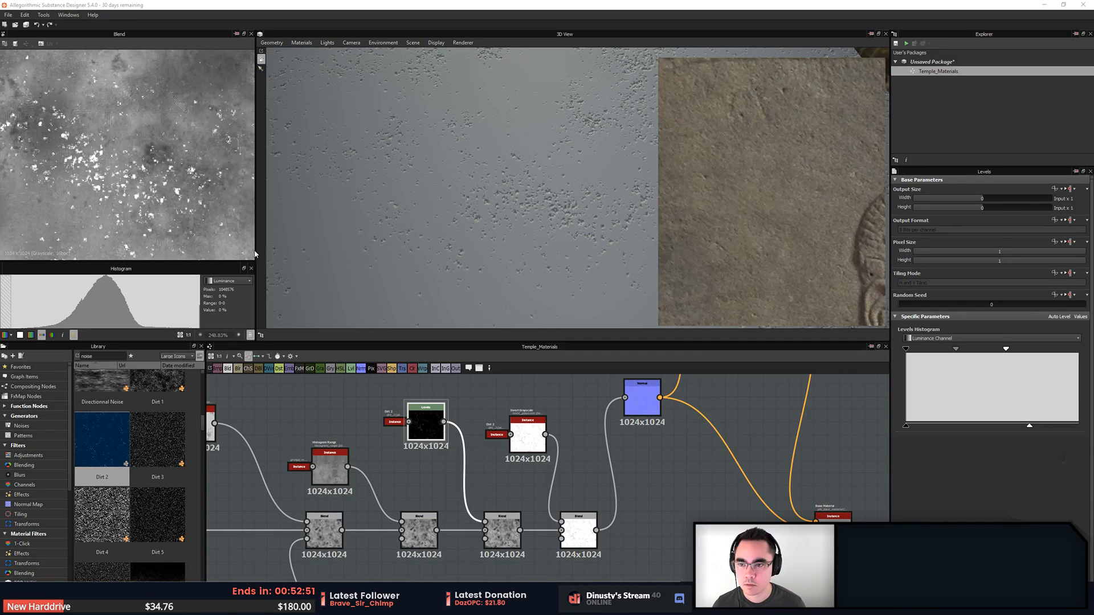
click(527, 437)
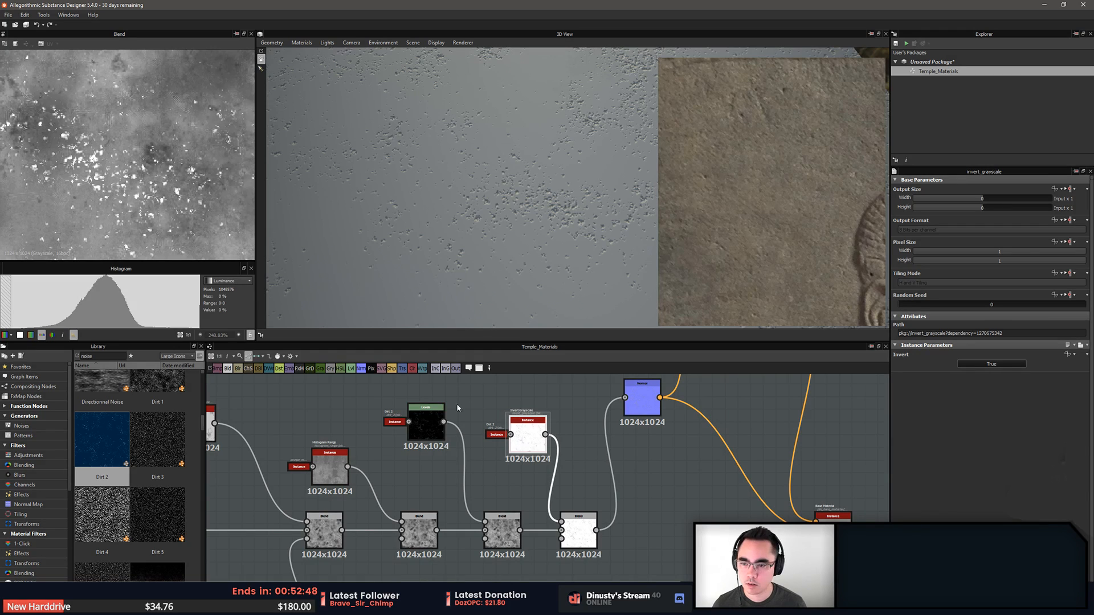
click(425, 426)
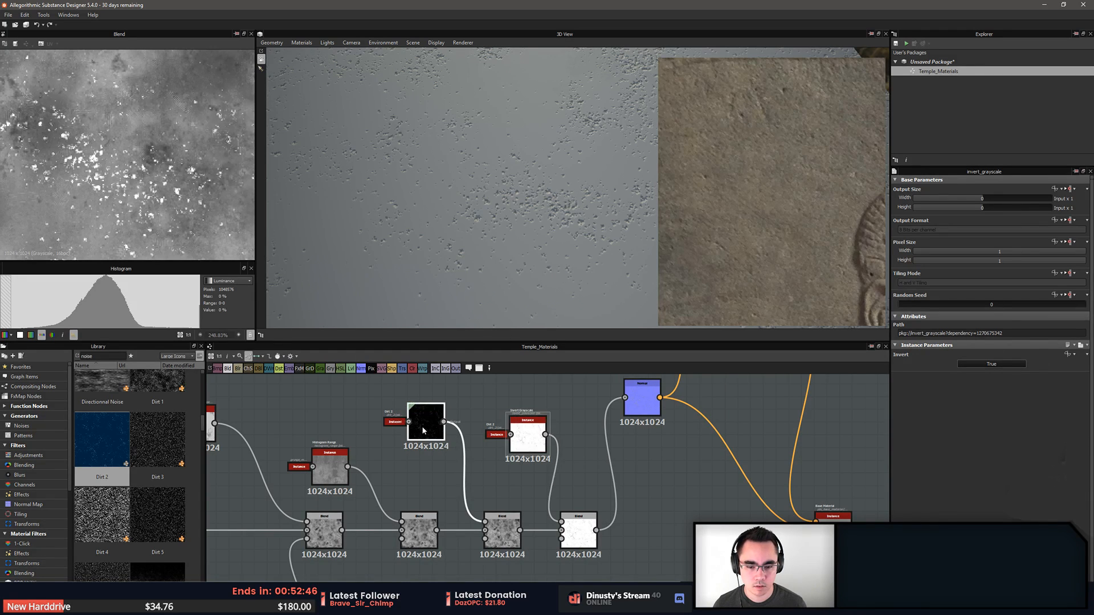
drag(1005, 350, 1059, 368)
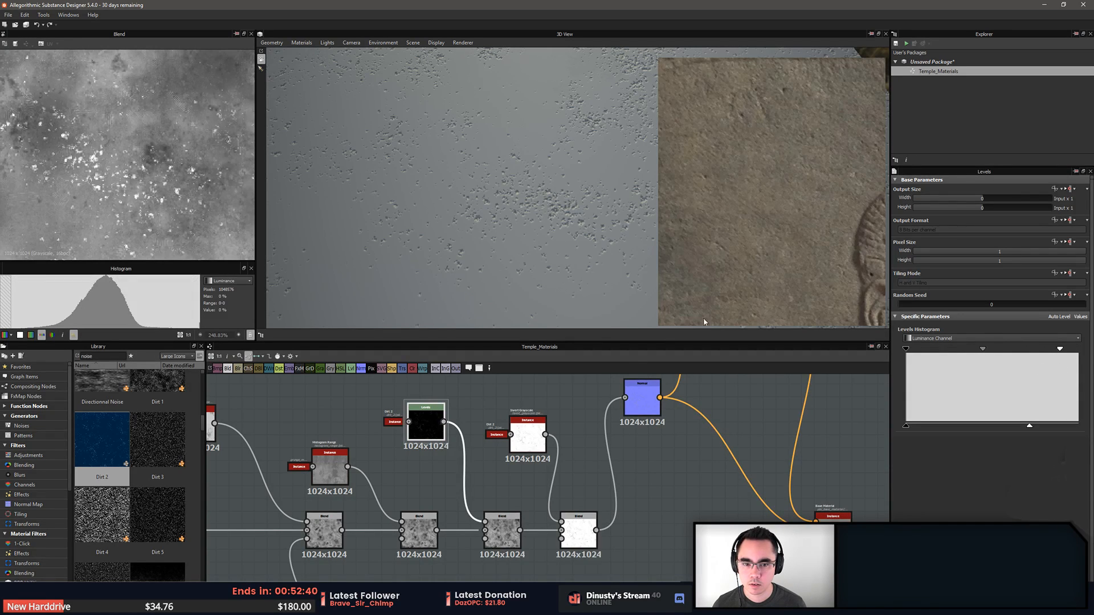
Preview the new Blend and set the duplicated Dirt 2's Random Seed to 2
click(501, 529)
click(567, 529)
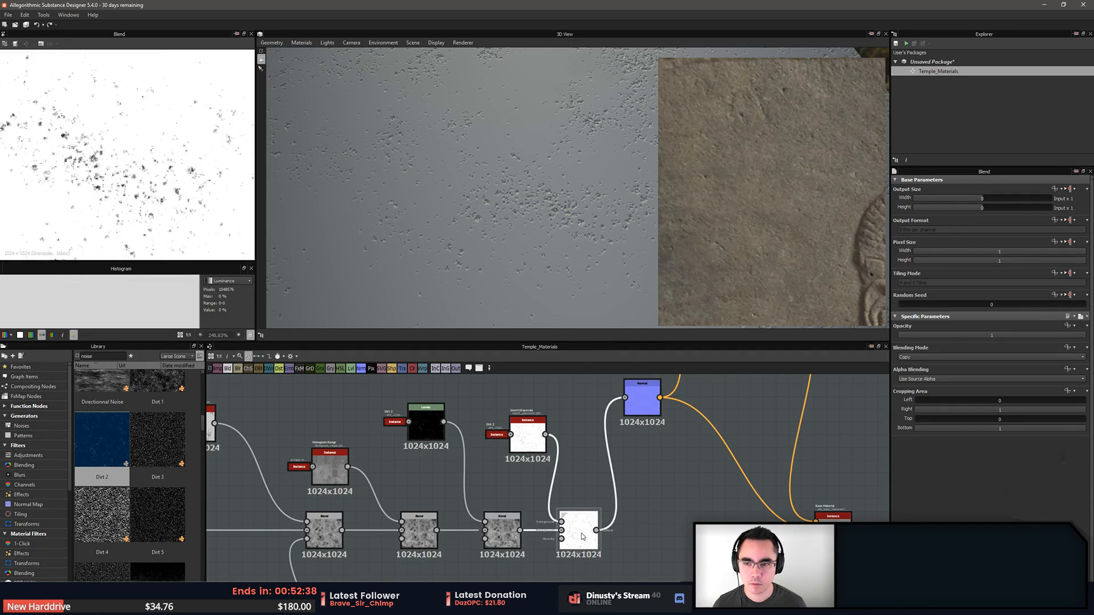
click(495, 435)
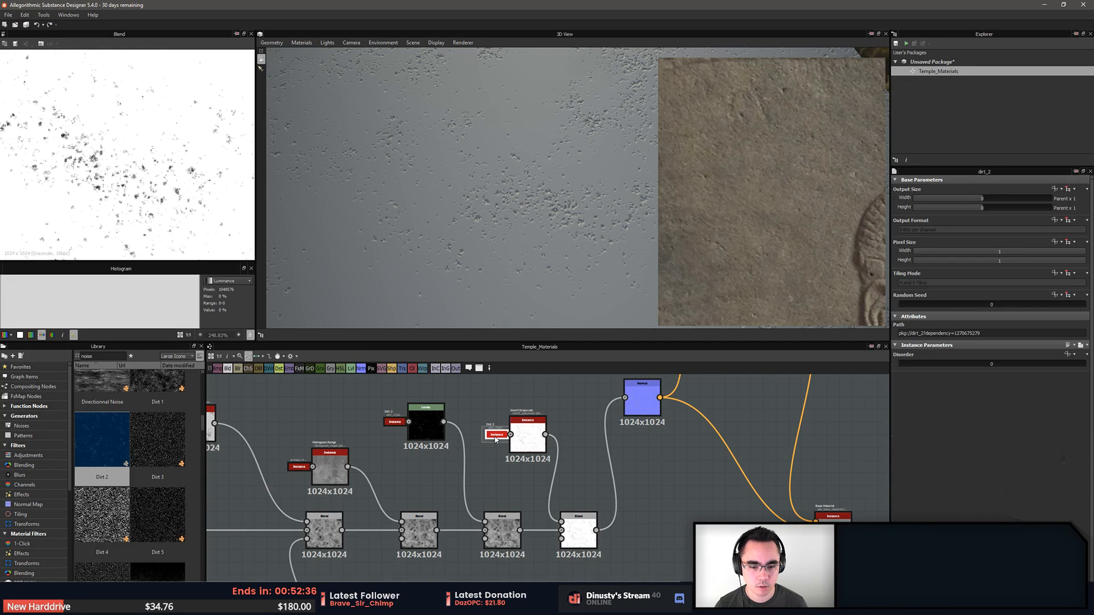
drag(910, 306, 933, 308)
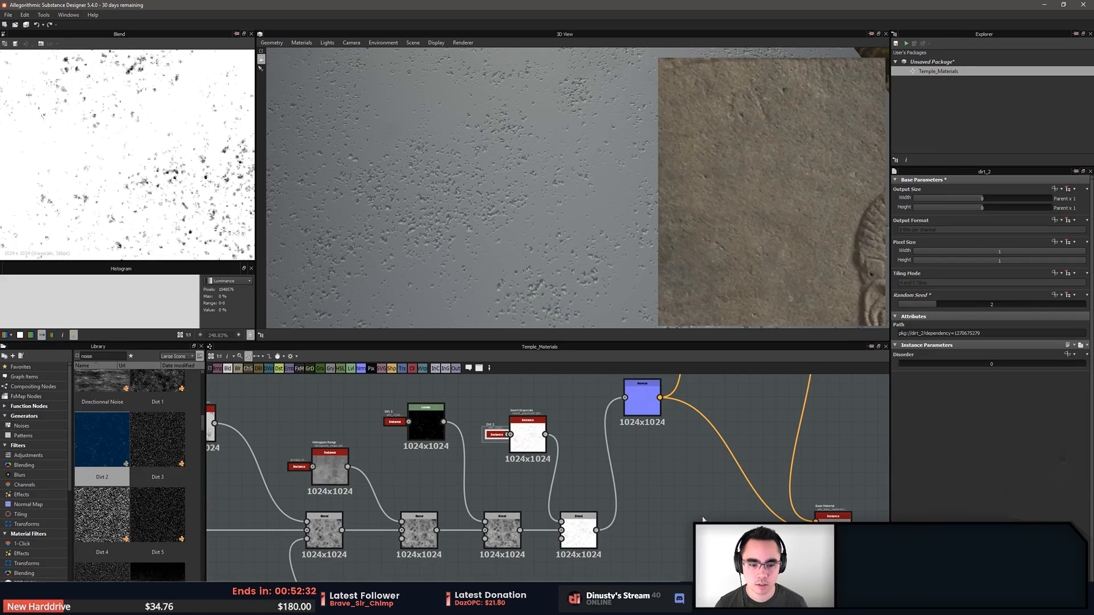
Set the new Blend's blending mode to Multiply and check the sunken specks on the surface
click(578, 529)
click(948, 357)
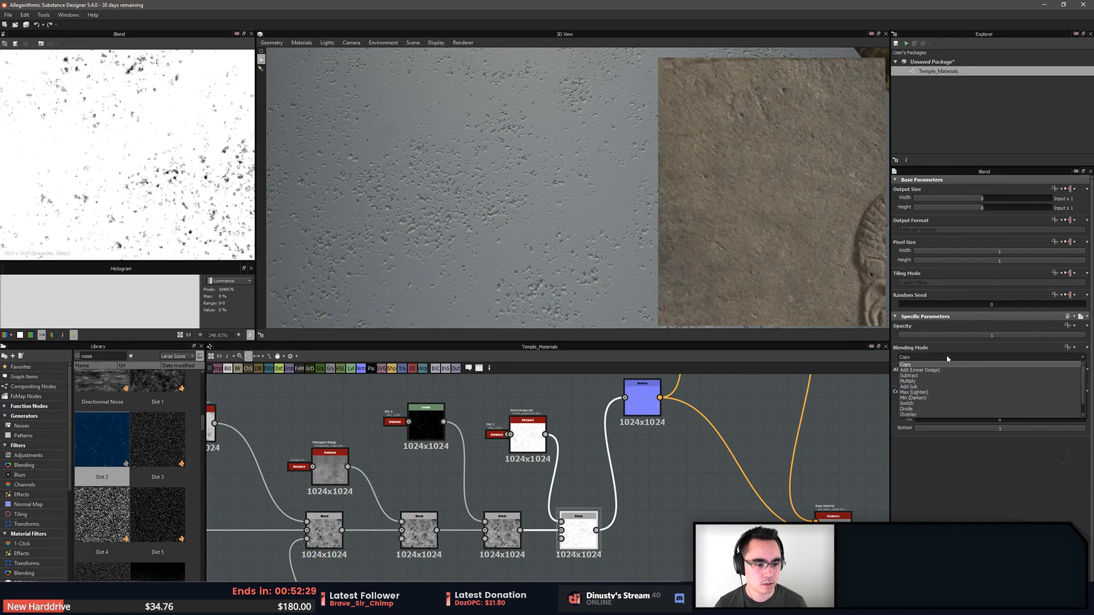
click(929, 381)
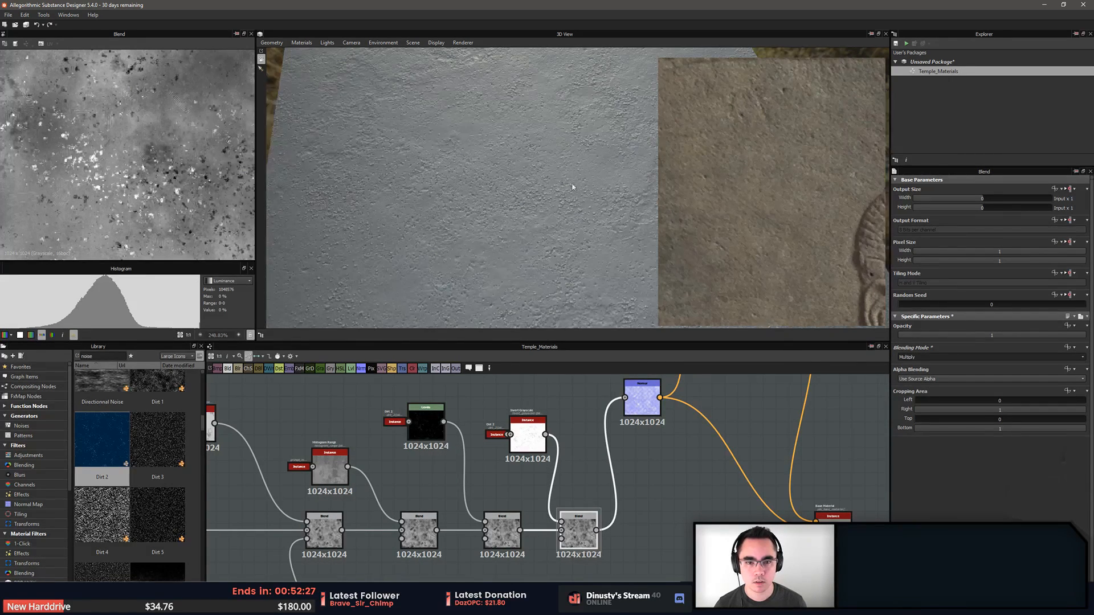
drag(573, 187, 521, 225)
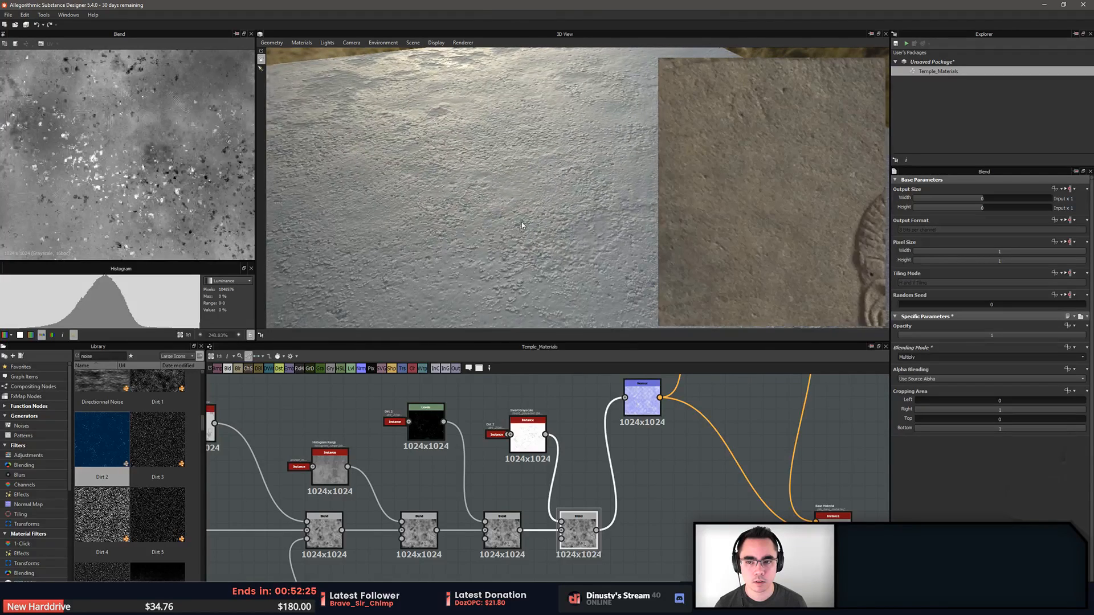
middle_drag(132, 149, 188, 202)
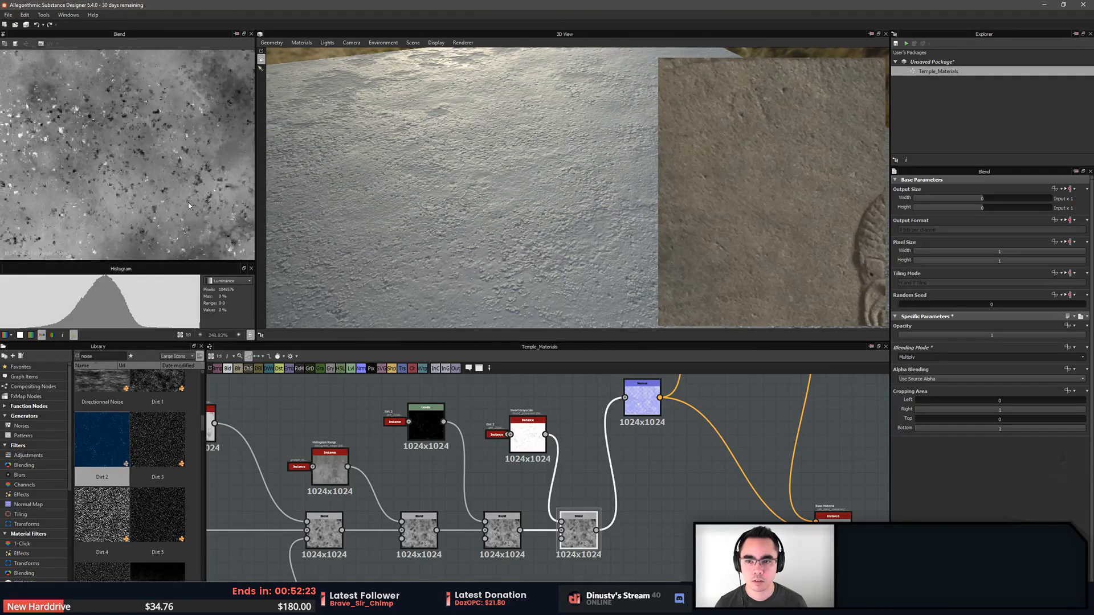
Insert a Levels node between the Invert Grayscale node and the Multiply Blend, docked beside the Blend
click(519, 440)
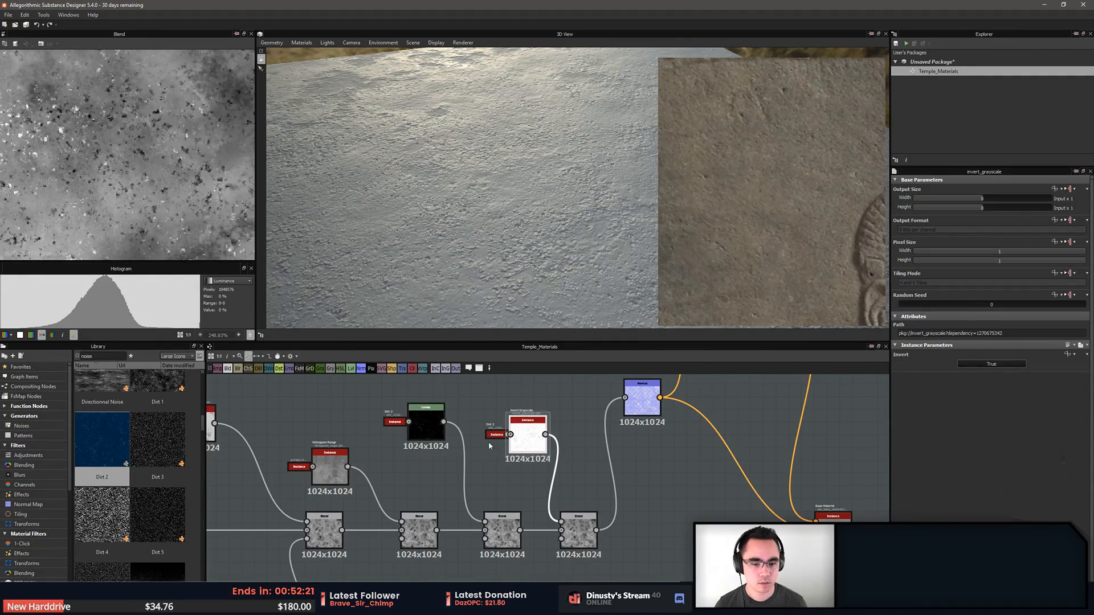
key(space)
text(level)
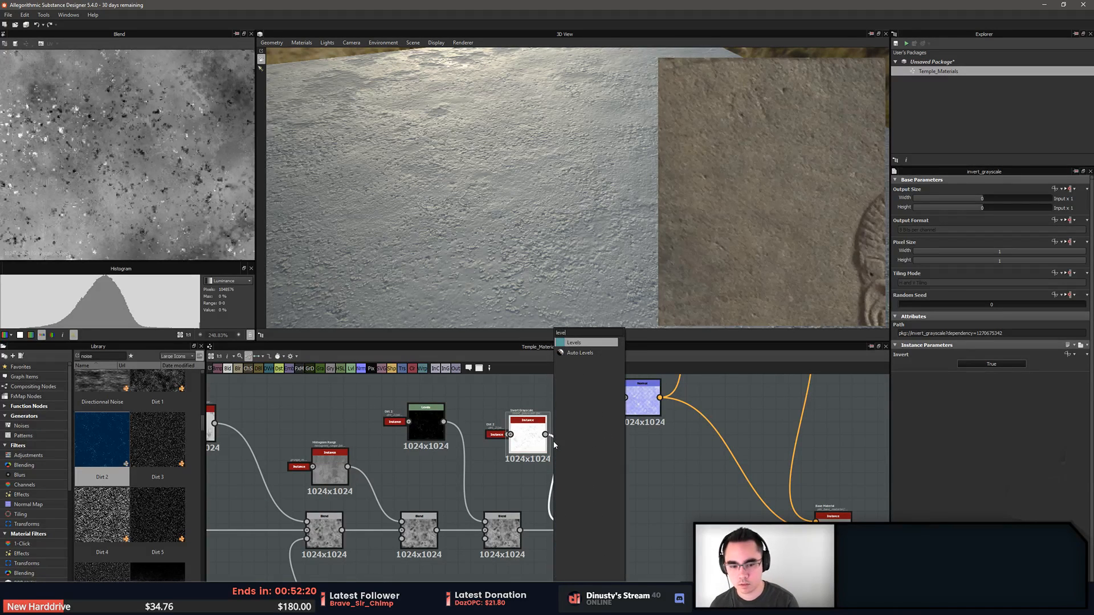
key(Return)
drag(591, 439, 552, 530)
Dock the first Levels node to the Add Blend and leave its Dirt 2 node undocked above it
click(431, 430)
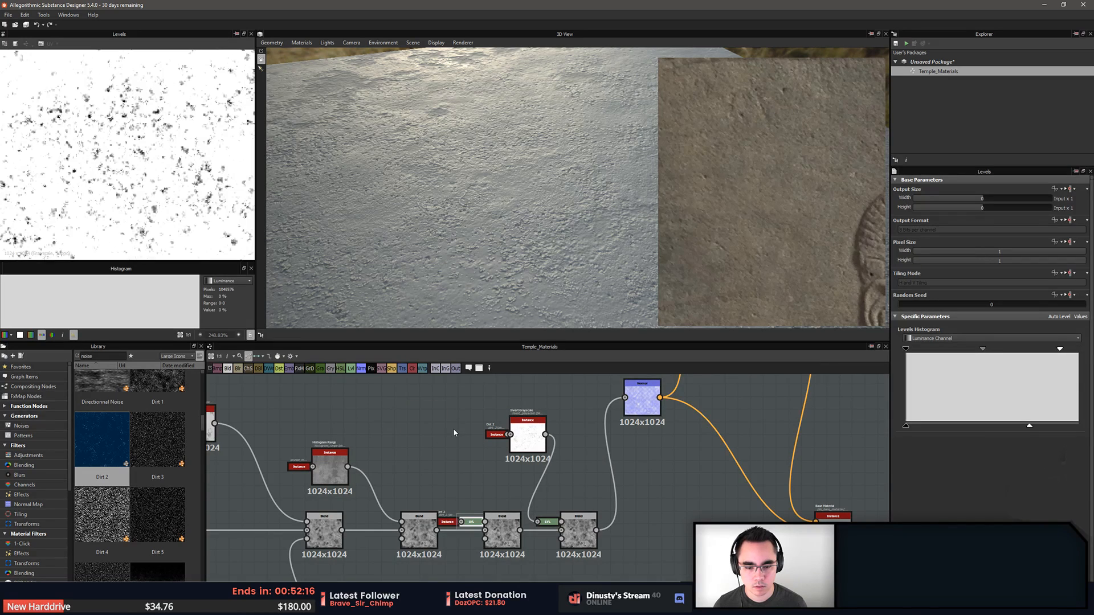
click(395, 424)
key(d)
click(425, 431)
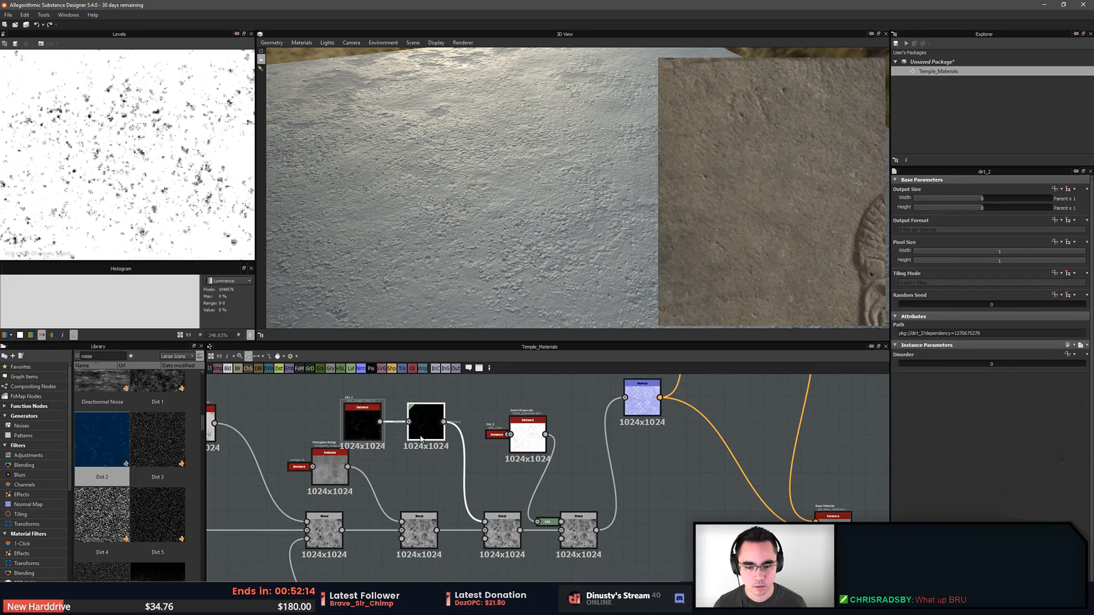
key(d)
drag(369, 434, 420, 441)
click(459, 451)
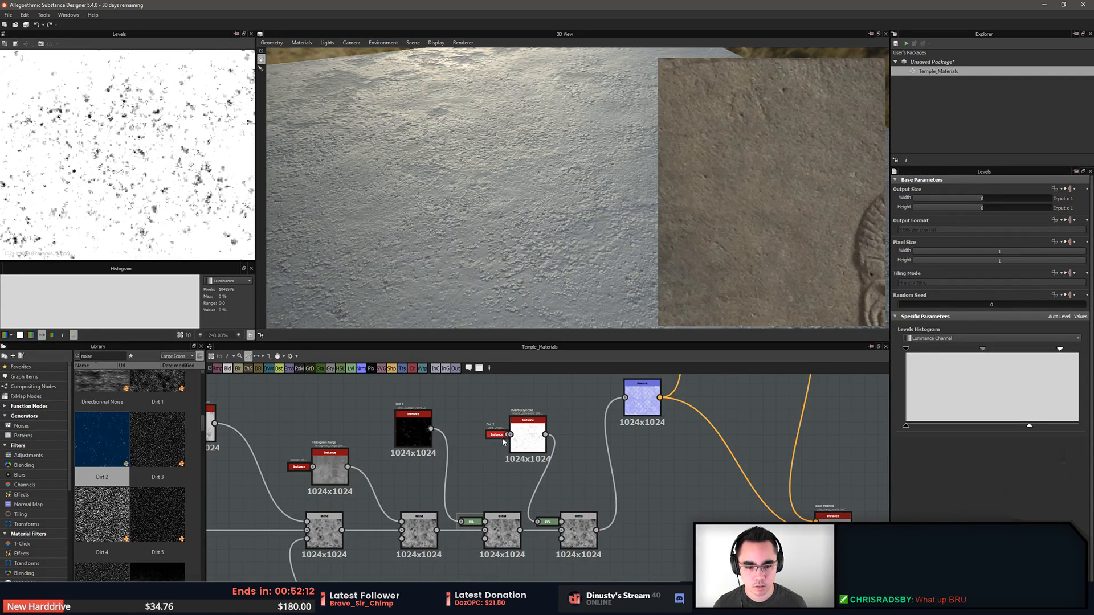
Undock the duplicated Dirt 2, dock the Invert Grayscale node to its Levels, and space out the Multiply Blend and the Dirt 2 copy
click(496, 436)
key(d)
click(531, 436)
key(d)
drag(577, 527, 603, 527)
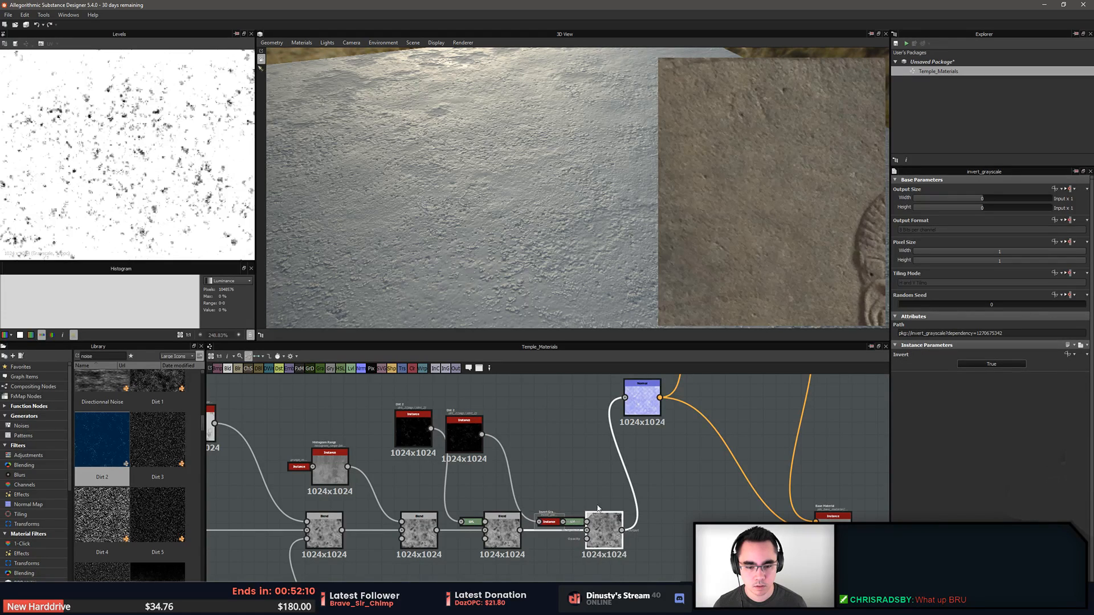
drag(464, 436, 521, 430)
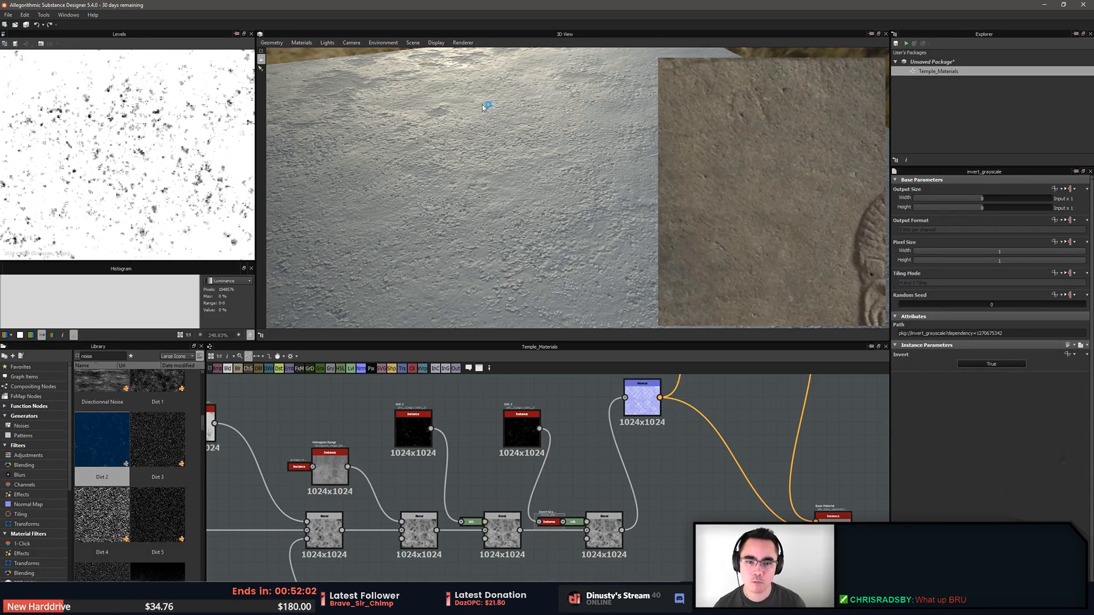
Examine the duplicated Dirt 2 and the Multiply Blend output up close, and the resulting surface in 3D
scroll(246, 208, down, 5)
middle_drag(596, 436, 569, 452)
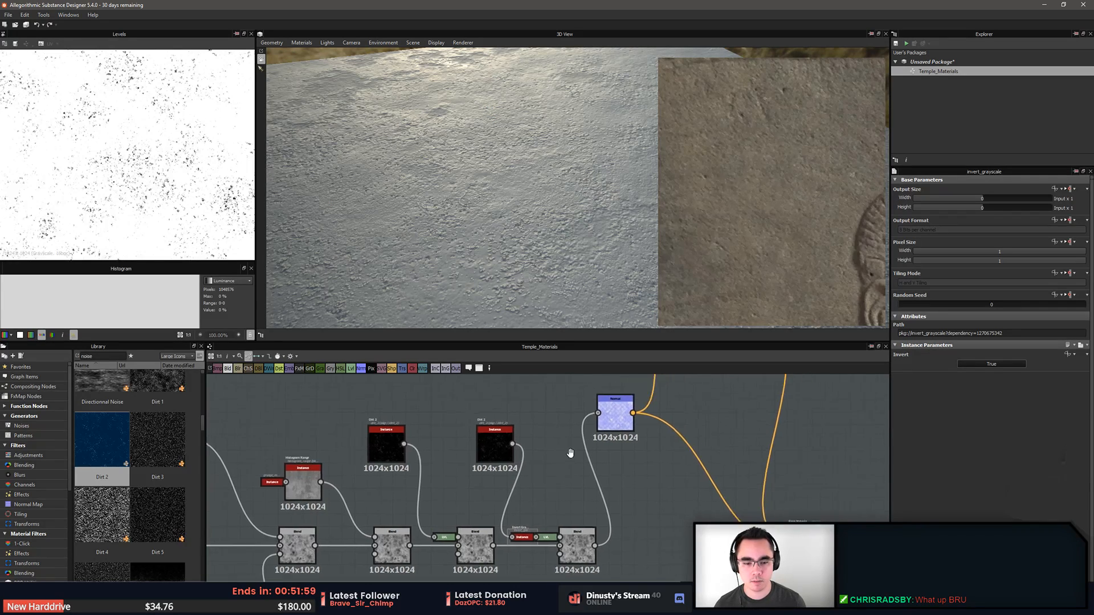
scroll(570, 452, up, 1)
double_click(480, 451)
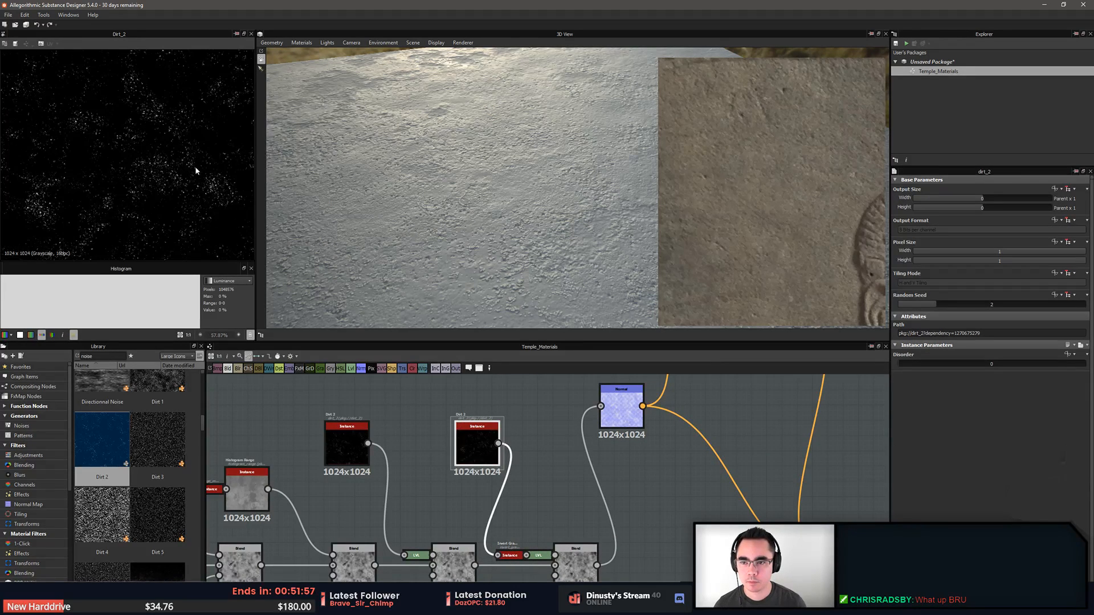
double_click(576, 555)
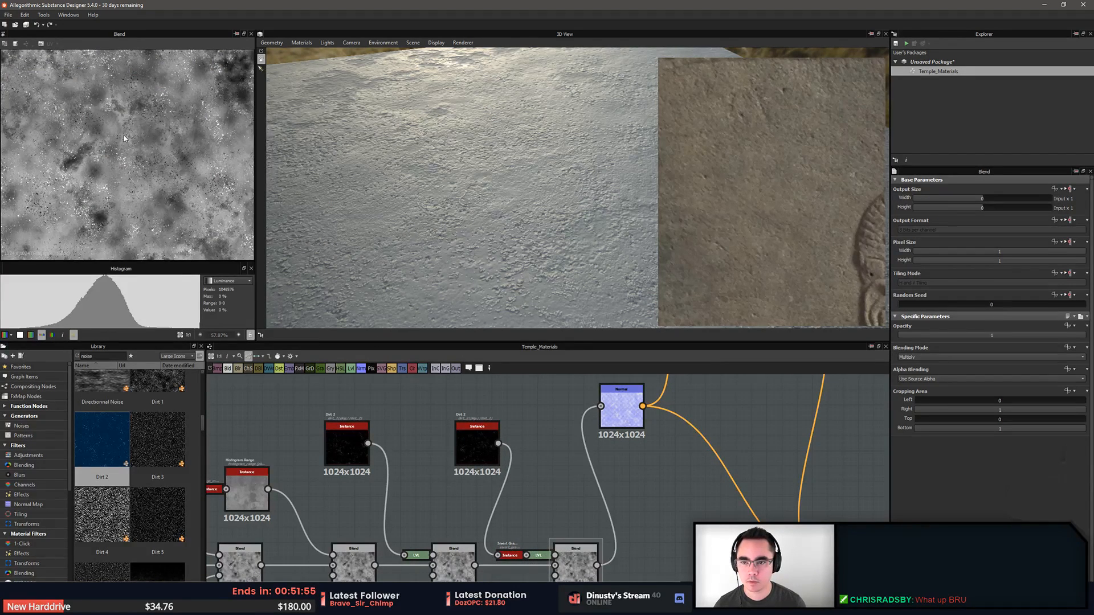
scroll(141, 139, up, 2)
scroll(141, 139, up, 1)
scroll(485, 171, down, 5)
drag(490, 166, 508, 237)
scroll(522, 219, up, 4)
middle_drag(570, 518, 612, 516)
Examine the Add Blend output and the first Dirt 2 pattern in the 2D preview
double_click(494, 558)
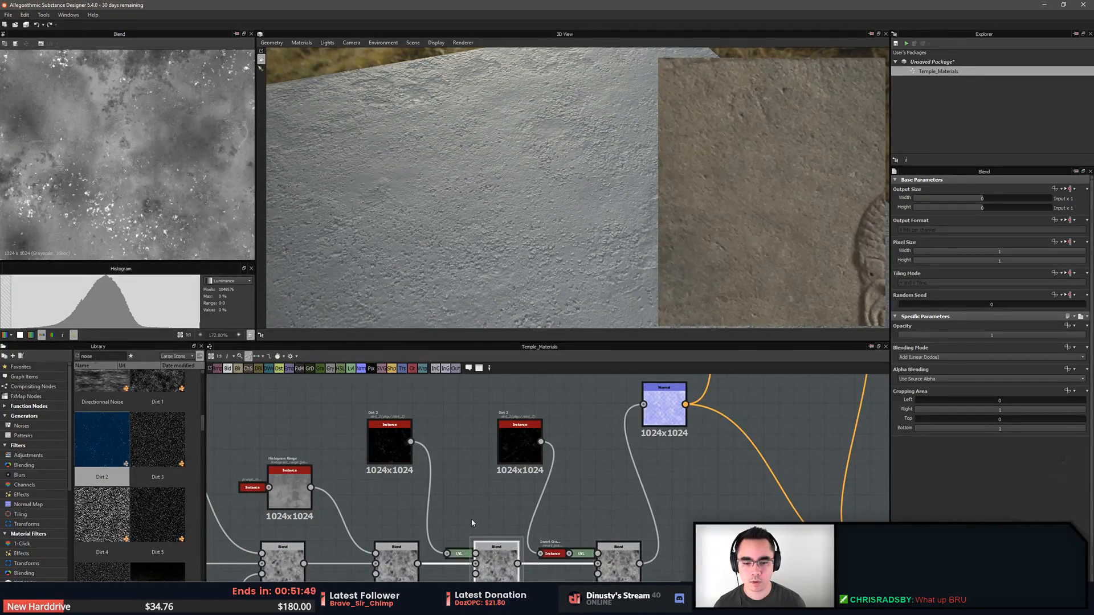
double_click(381, 443)
scroll(500, 459, down, 2)
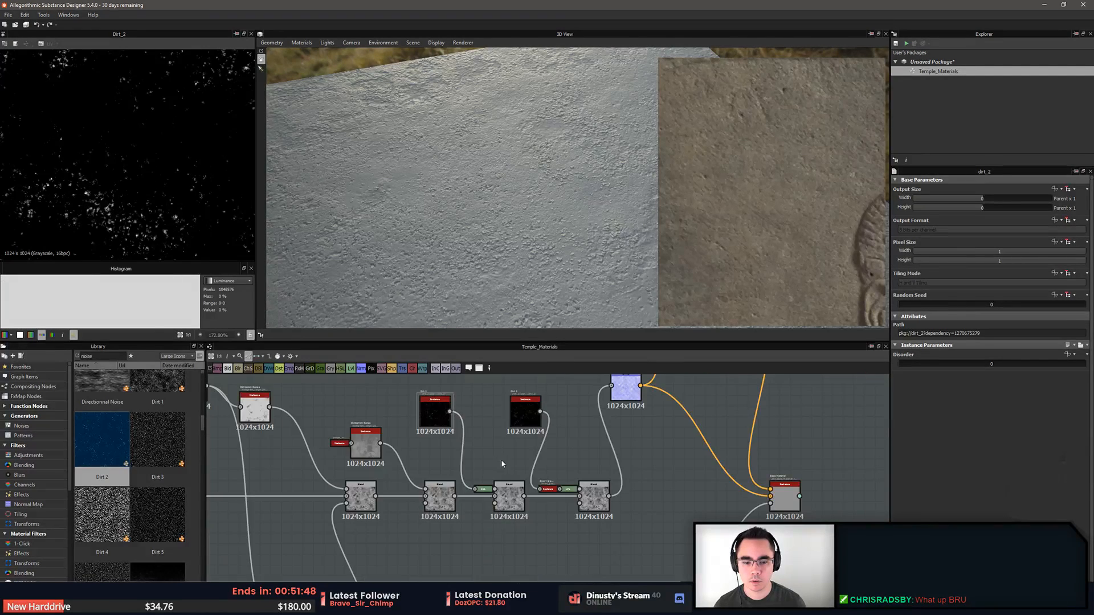
double_click(509, 510)
scroll(138, 159, down, 8)
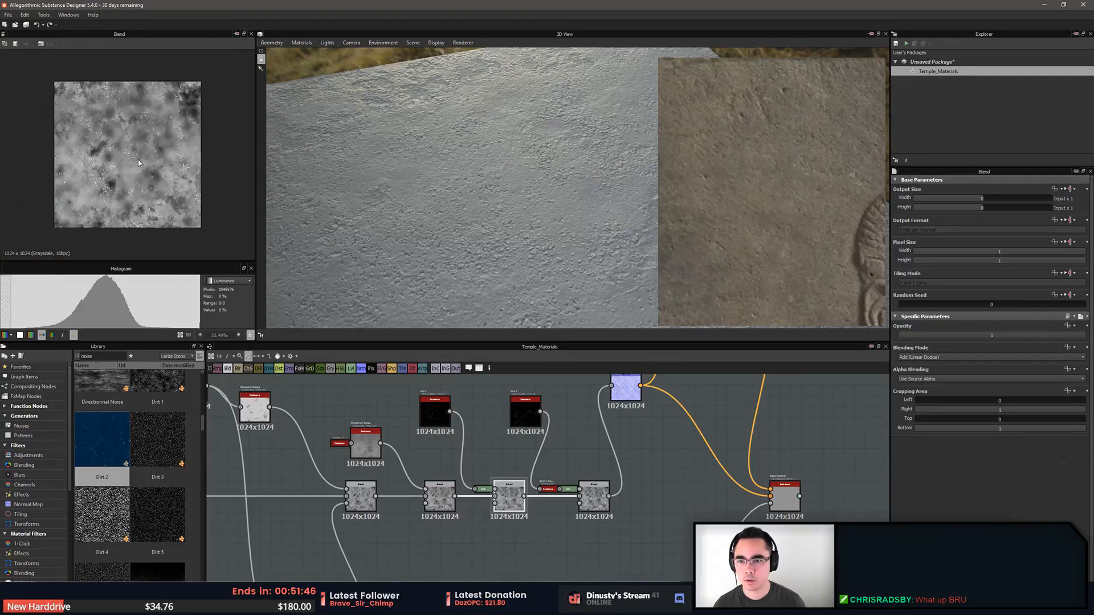
scroll(139, 163, up, 4)
scroll(139, 163, down, 2)
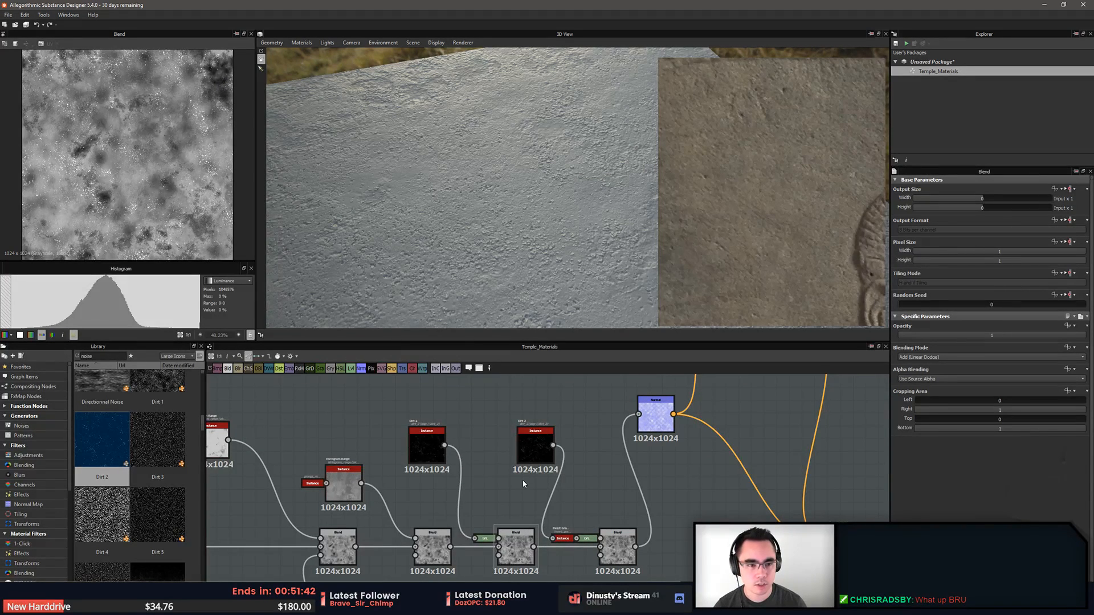
Add a Gradient Map node below the final Blend in the height chain
scroll(510, 381, down, 3)
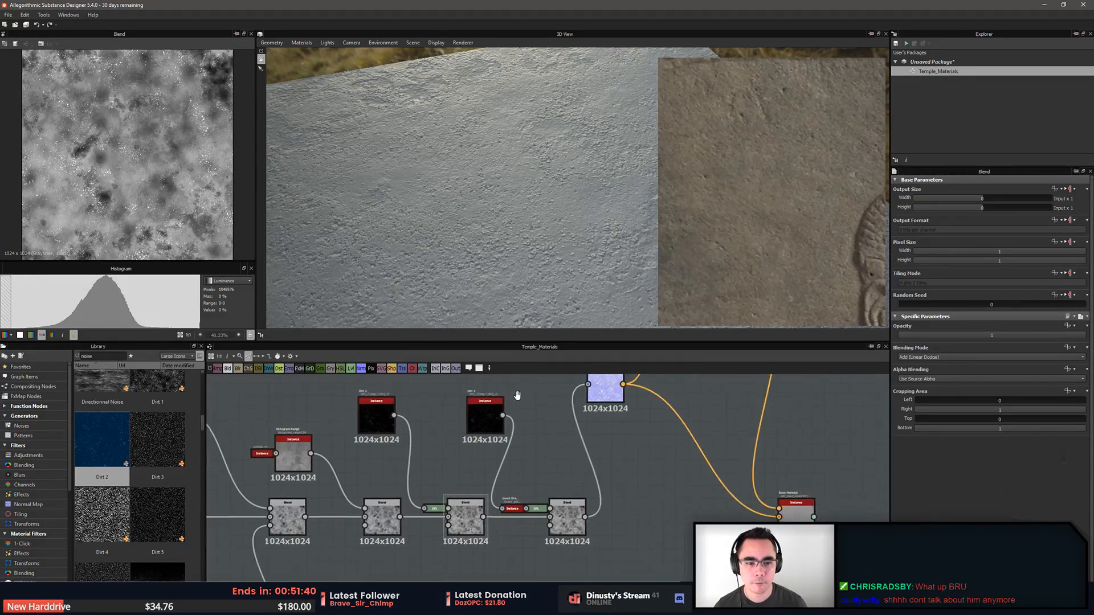
click(586, 481)
key(space)
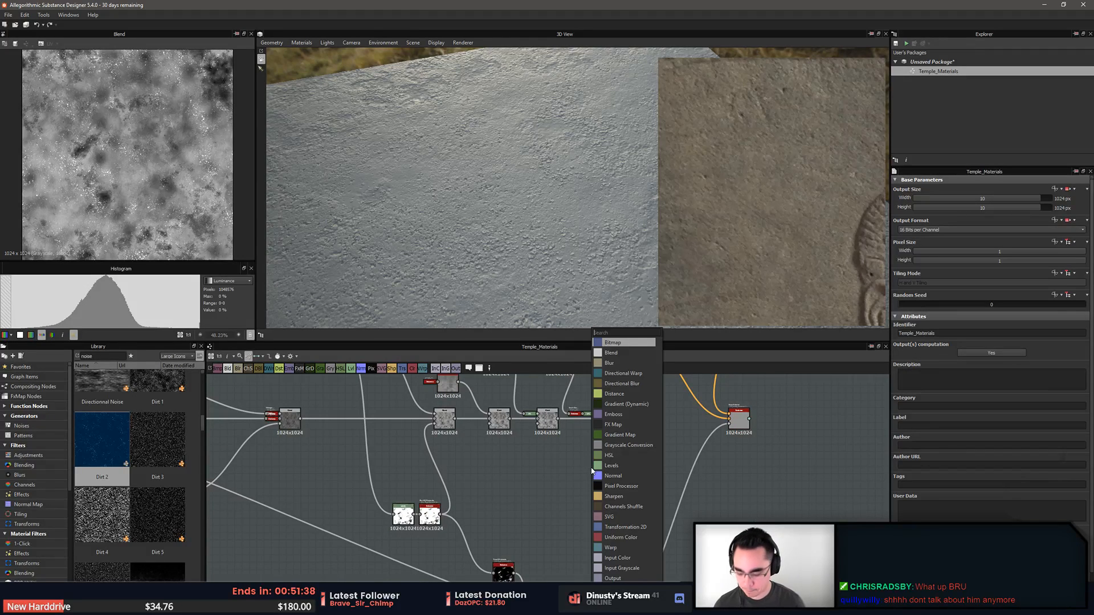
text(grad)
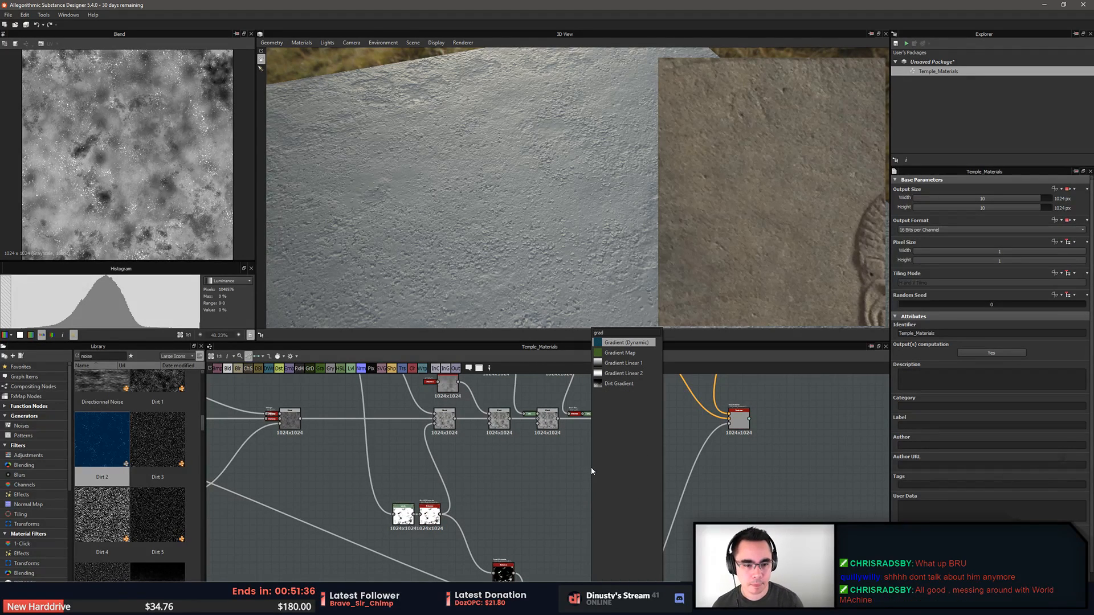
key(Down)
key(Return)
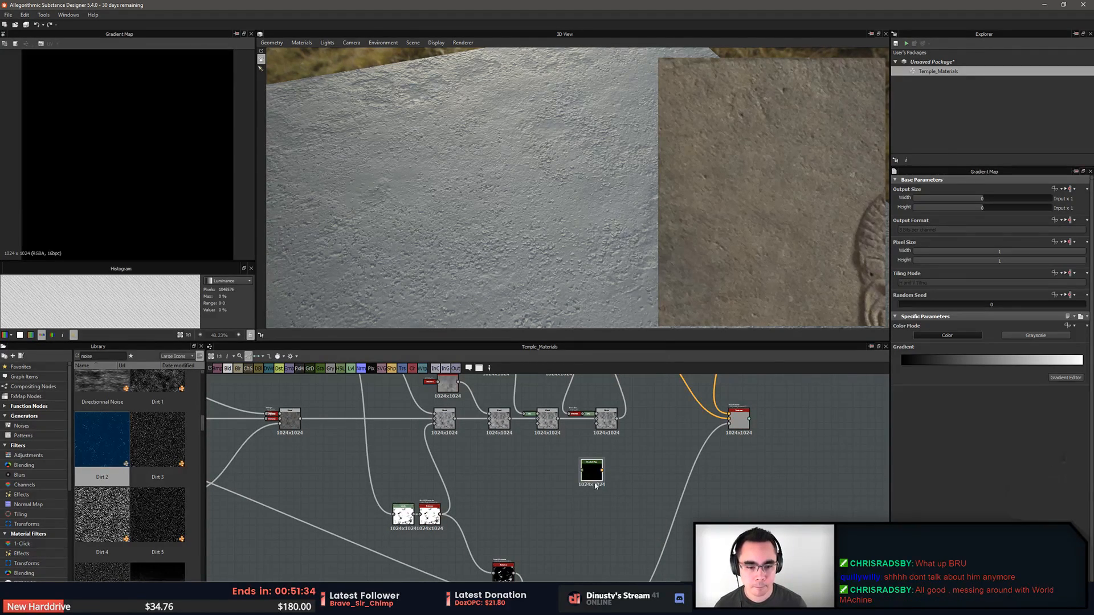
Sample the Gradient Map's colors from the stone reference photo, trying several diagonal strokes across it
click(1066, 378)
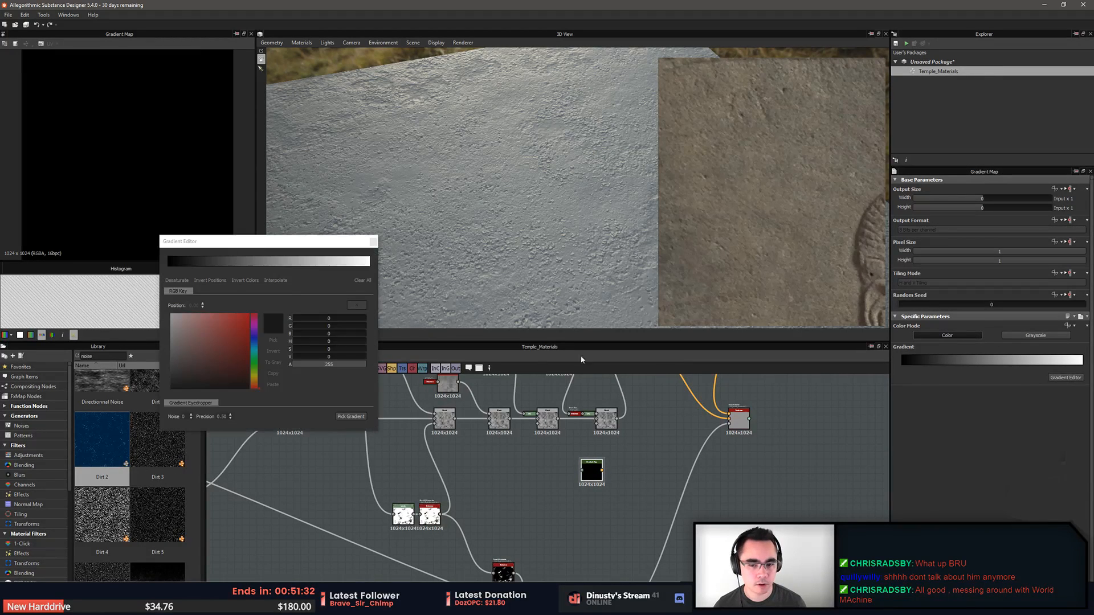
drag(738, 187, 785, 310)
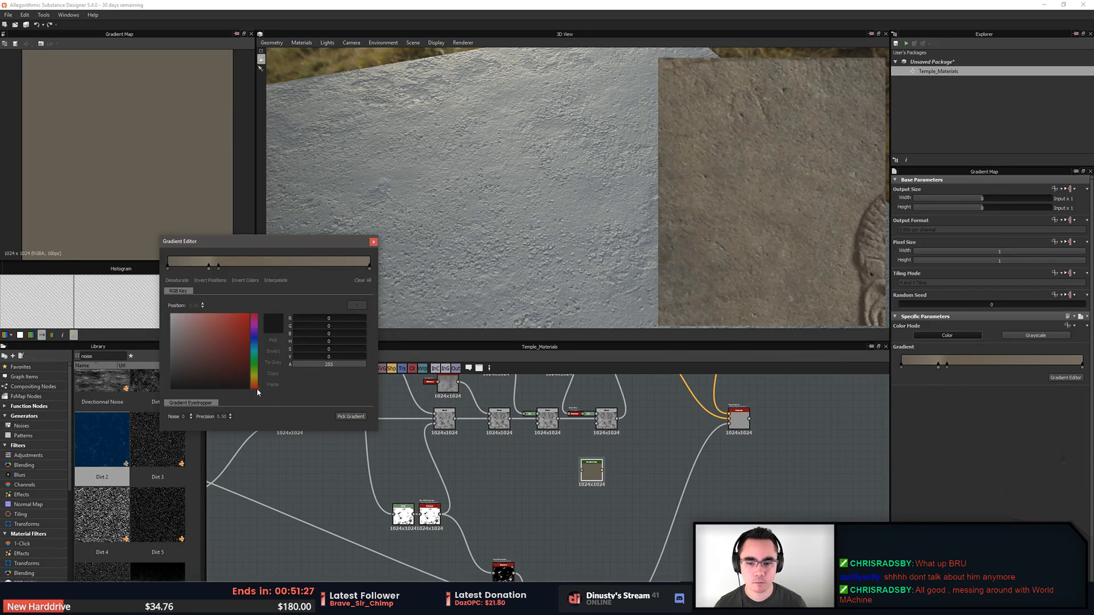
drag(733, 152, 797, 273)
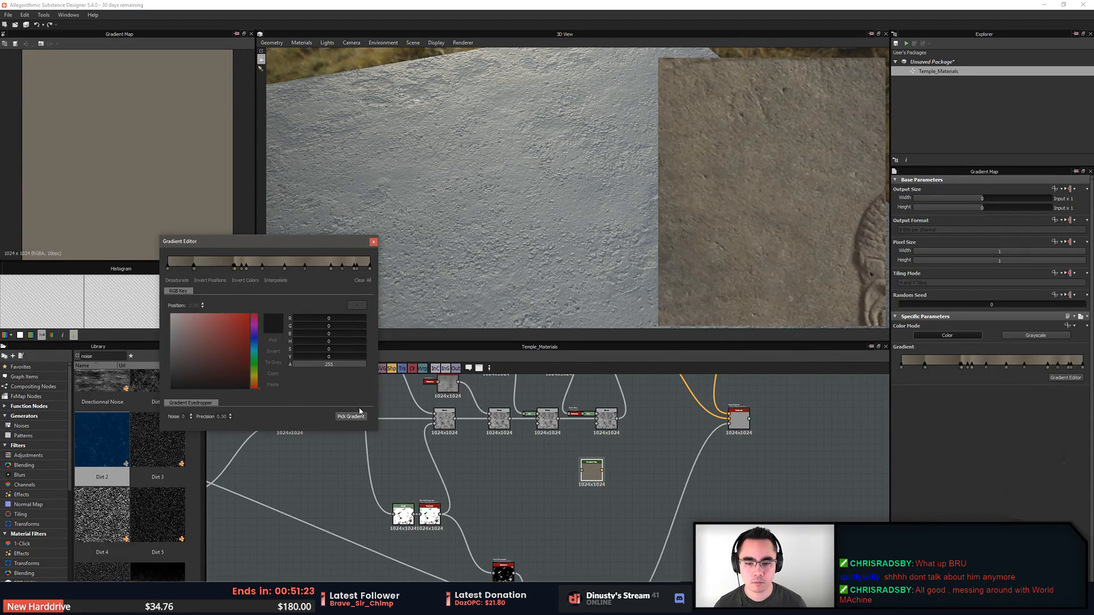
drag(740, 184, 819, 264)
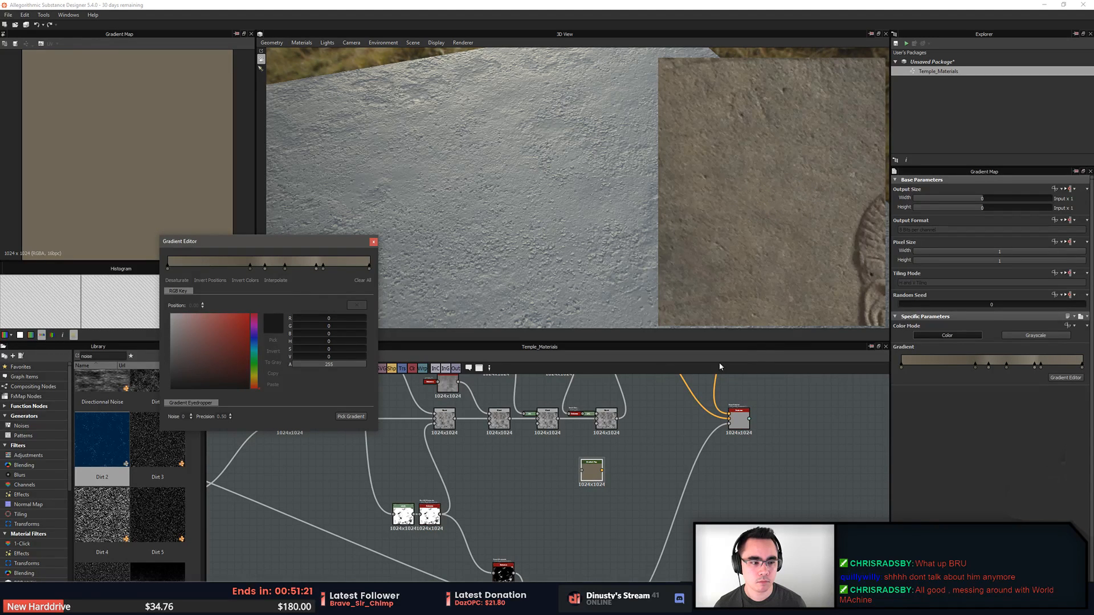
click(373, 242)
Try the Multiply Blend's output as the Gradient Map's input, and delete the Gradient Map node
scroll(593, 473, up, 5)
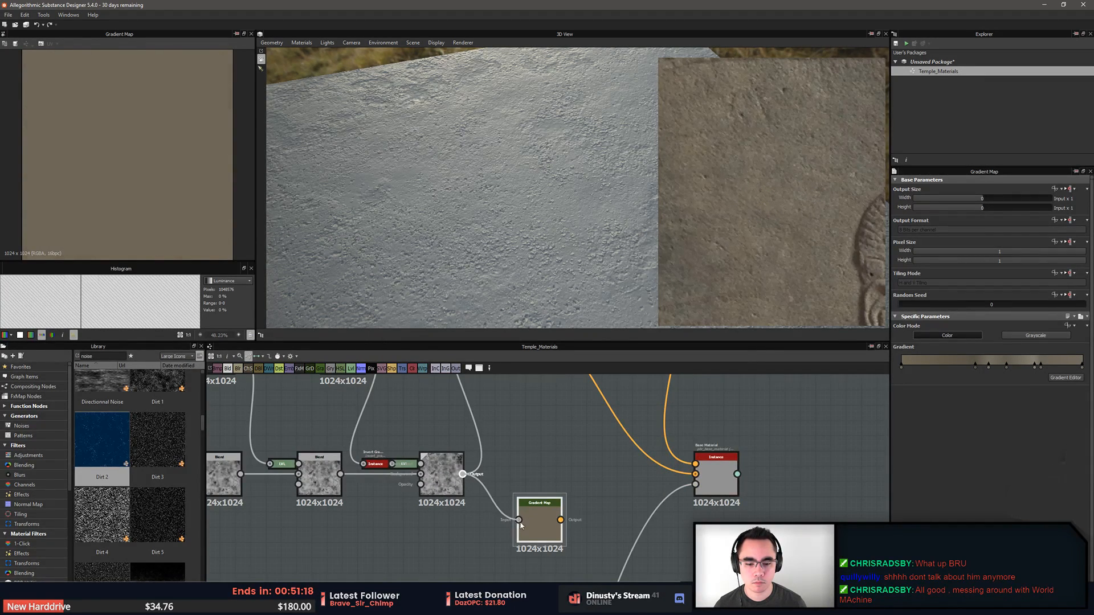
drag(520, 526, 520, 524)
drag(551, 529, 552, 468)
middle_drag(559, 457, 558, 483)
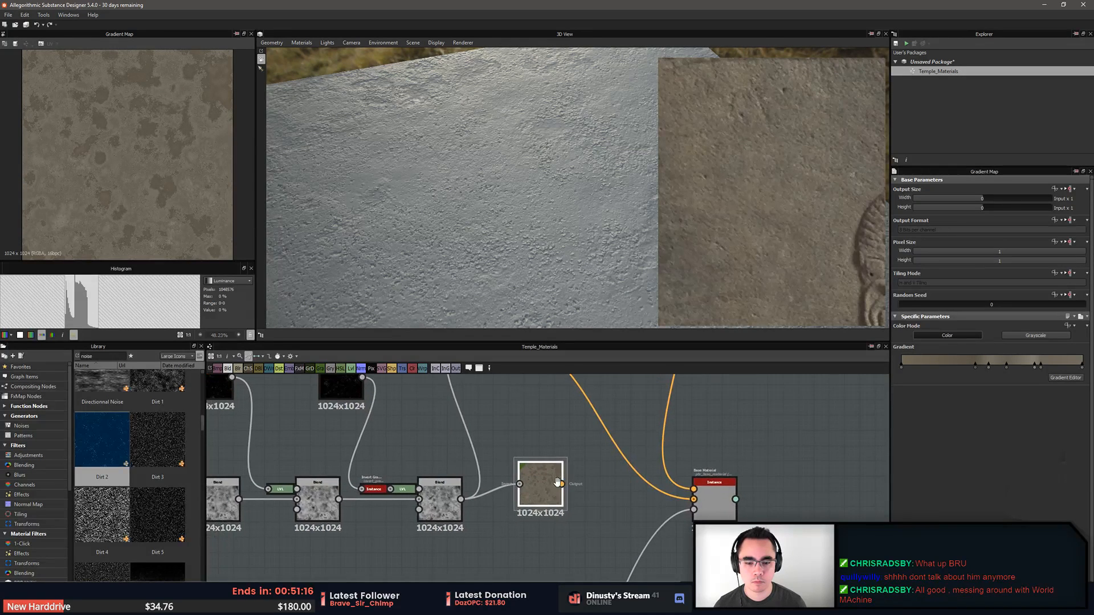
drag(558, 483, 563, 498)
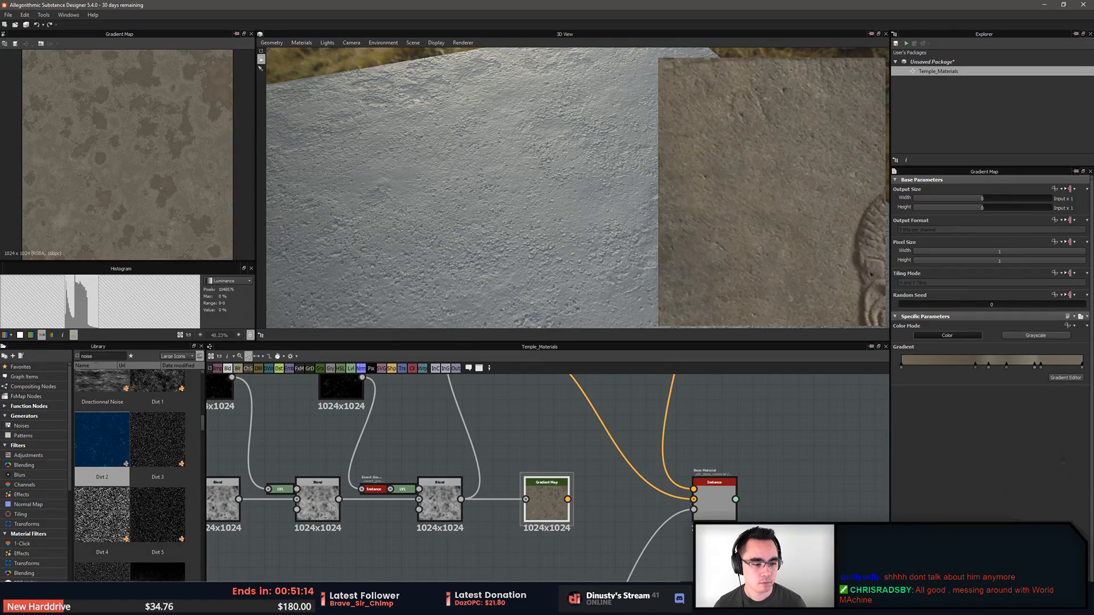
drag(568, 478, 547, 521)
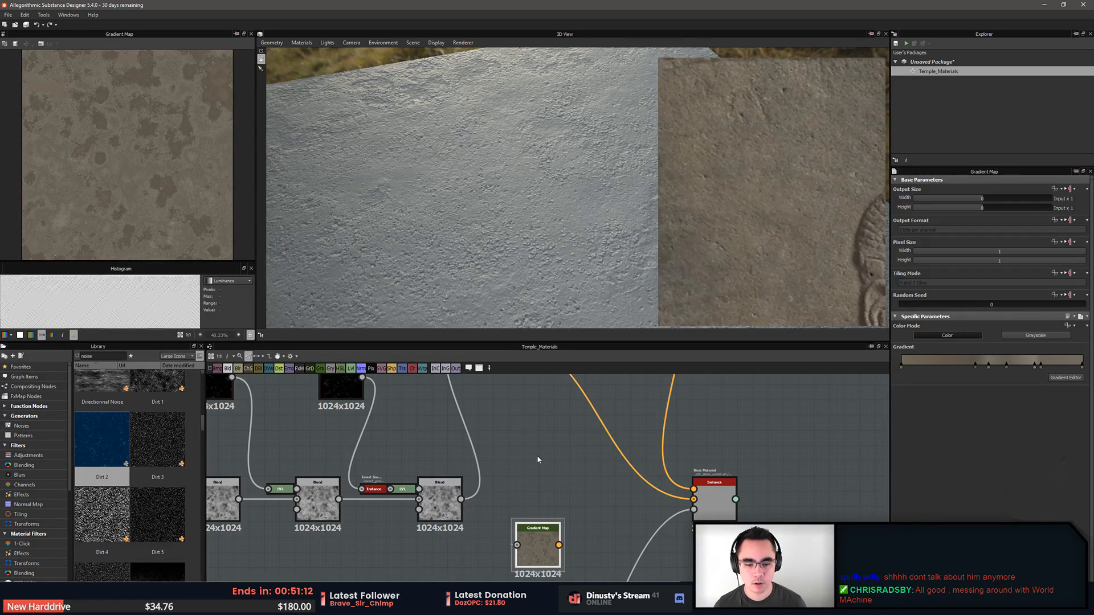
key(Delete)
Compare the stone surface in the 3D view with the reference photo from several angles and distances
scroll(647, 477, down, 2)
drag(505, 197, 478, 201)
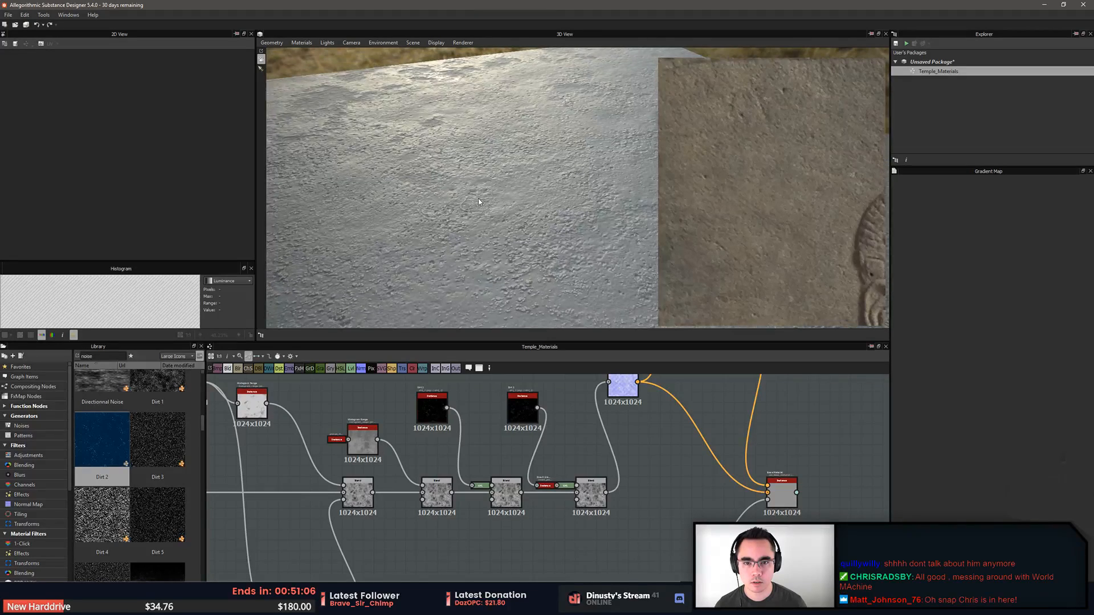
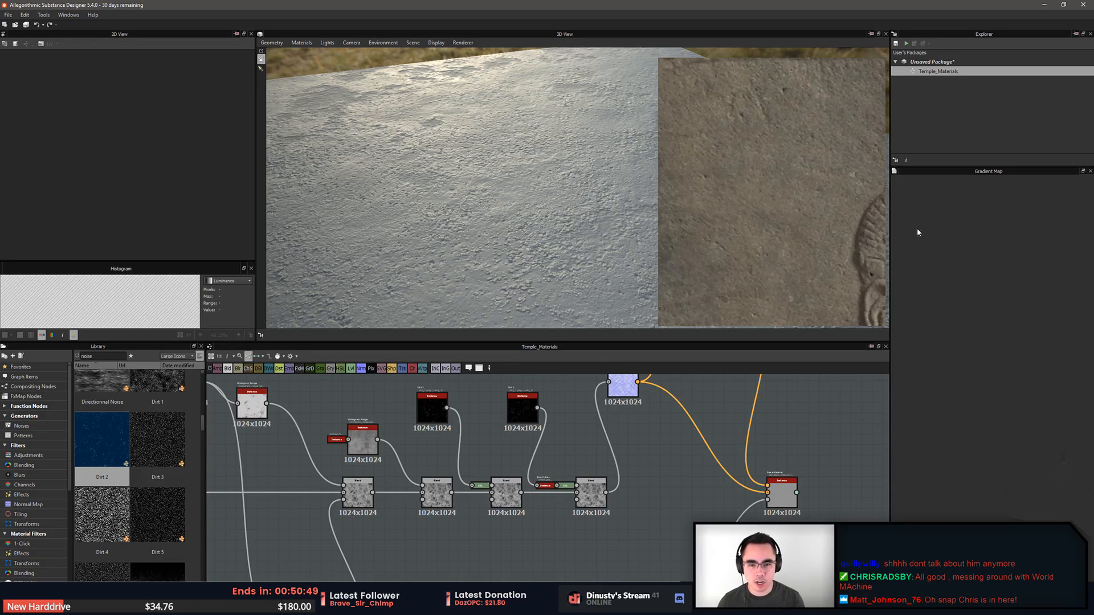
click(674, 255)
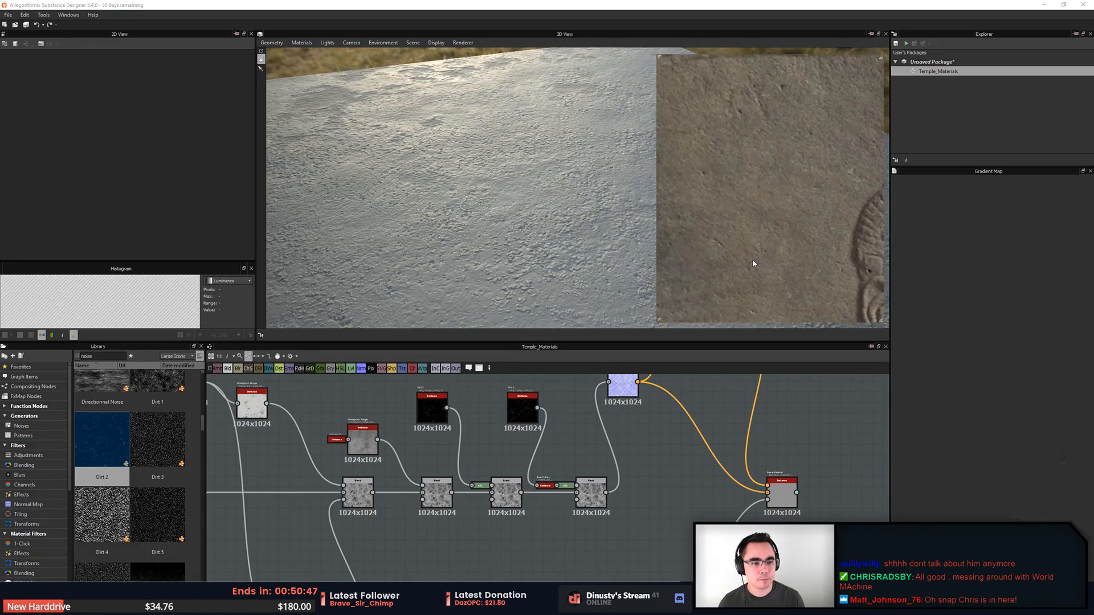
drag(627, 262, 531, 215)
scroll(536, 245, up, 5)
scroll(497, 251, down, 3)
scroll(497, 253, down, 2)
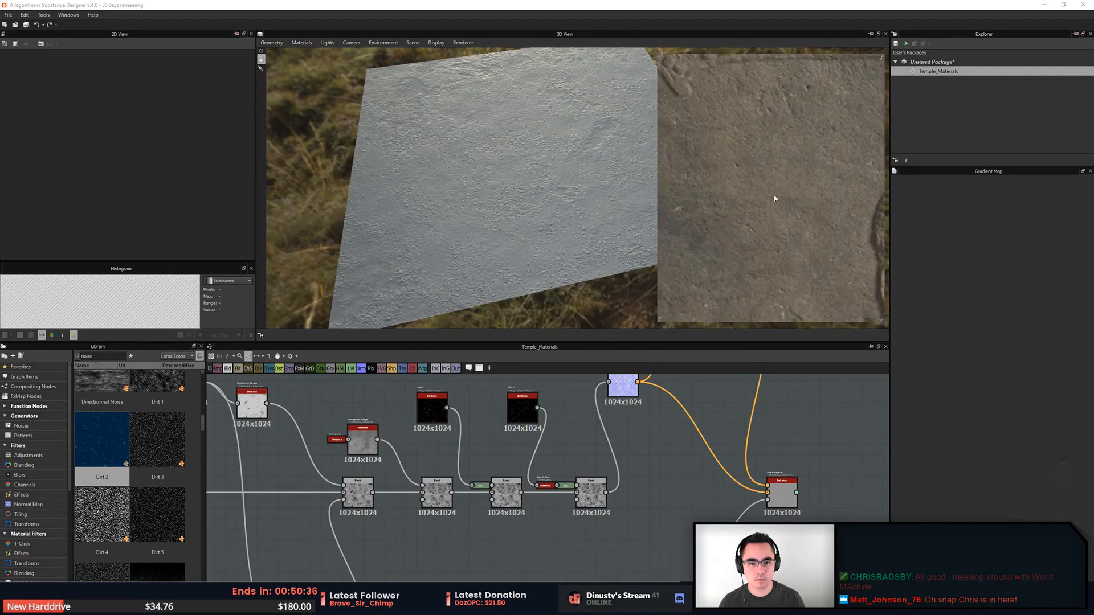
Insert a Transformation 2D node between the second Dirt 2 and its Invert Grayscale node, and space out the two nodes
scroll(705, 515, up, 1)
scroll(705, 511, up, 1)
double_click(504, 453)
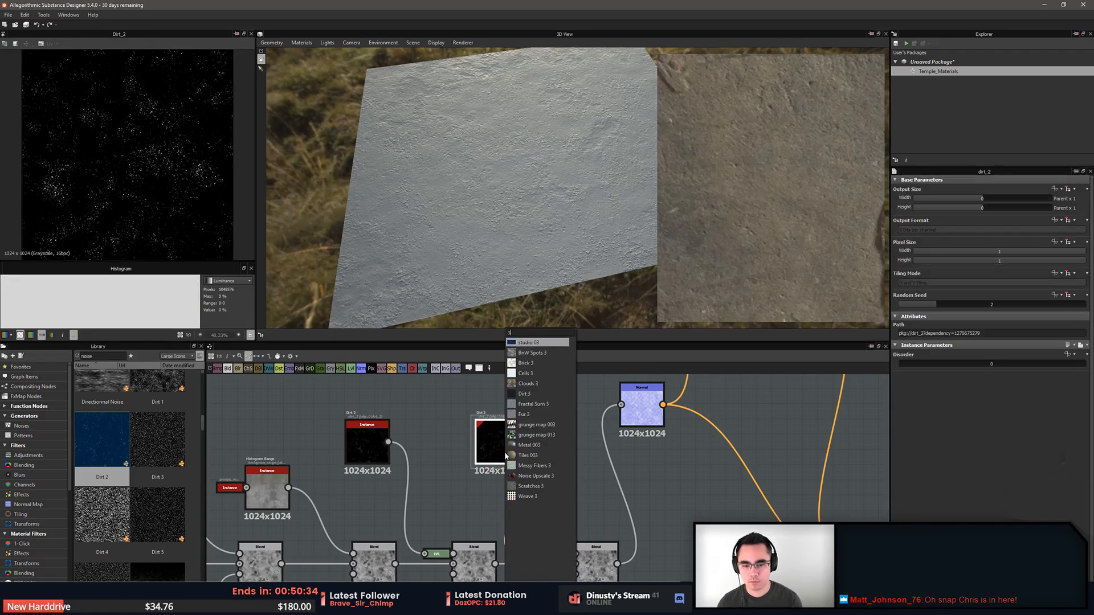
text(3d)
key(BackSpace)
key(BackSpace)
text(2d)
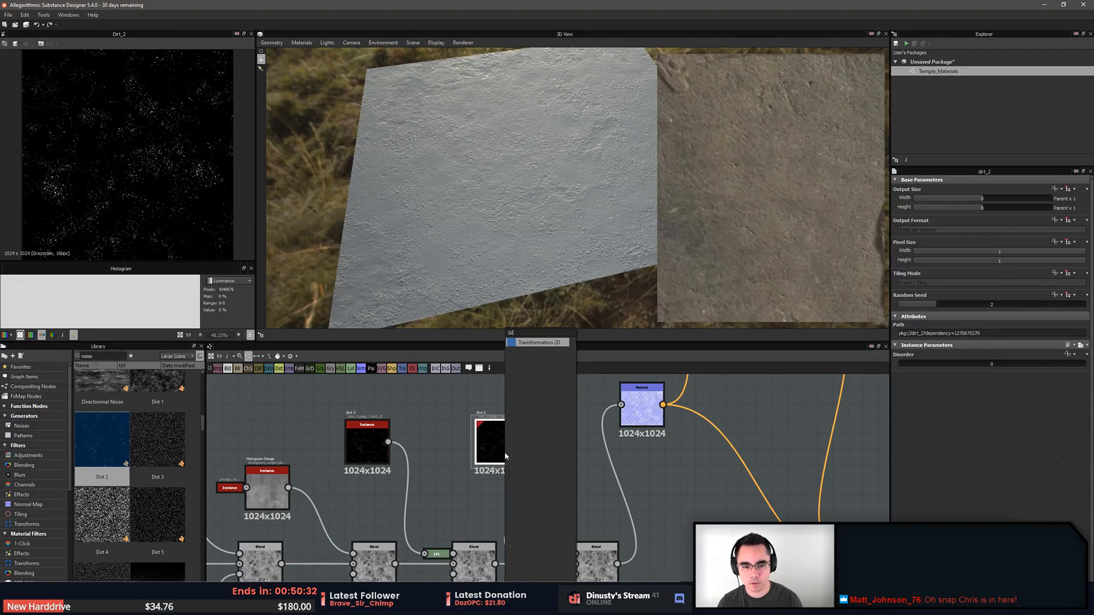
key(Return)
drag(580, 446, 554, 446)
drag(486, 447, 462, 447)
drag(535, 449, 520, 452)
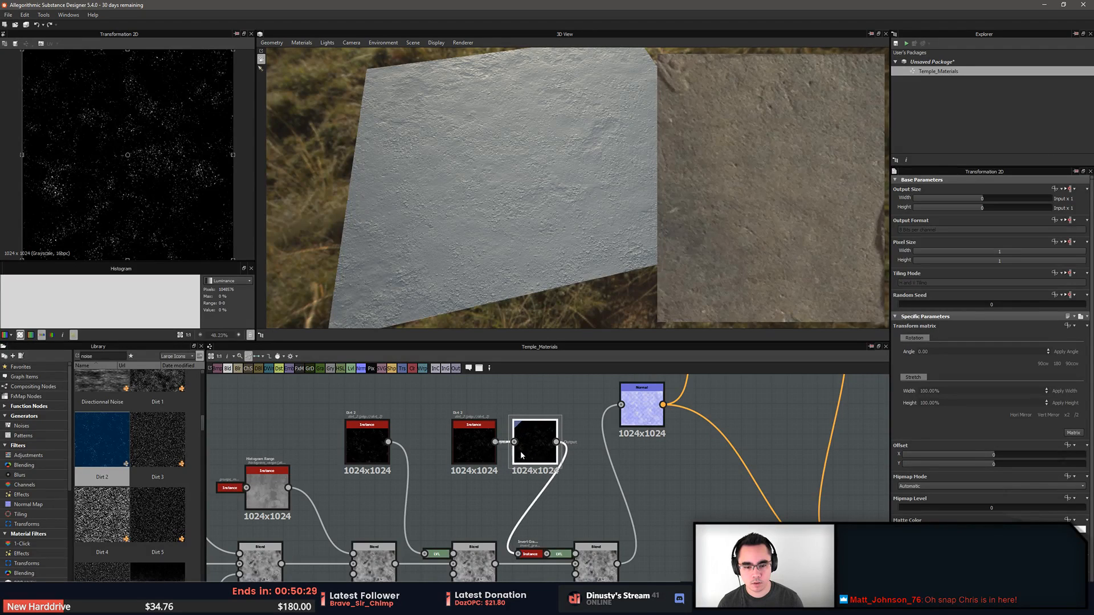
Scale the second Dirt 2 pattern by /2 once and by x2 twice in the Transformation 2D node
click(1077, 416)
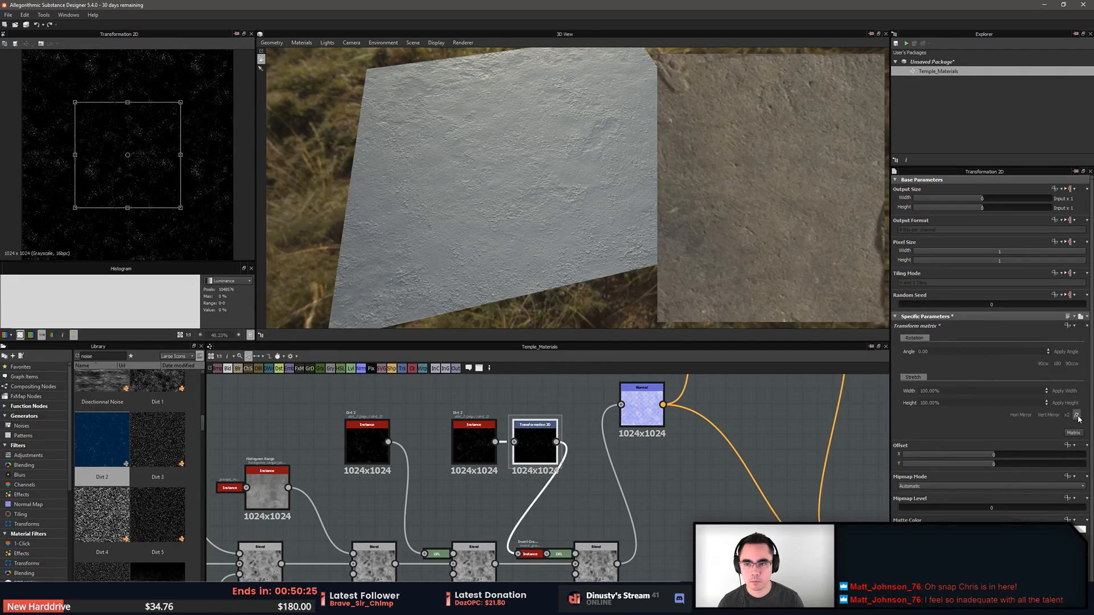
click(1066, 414)
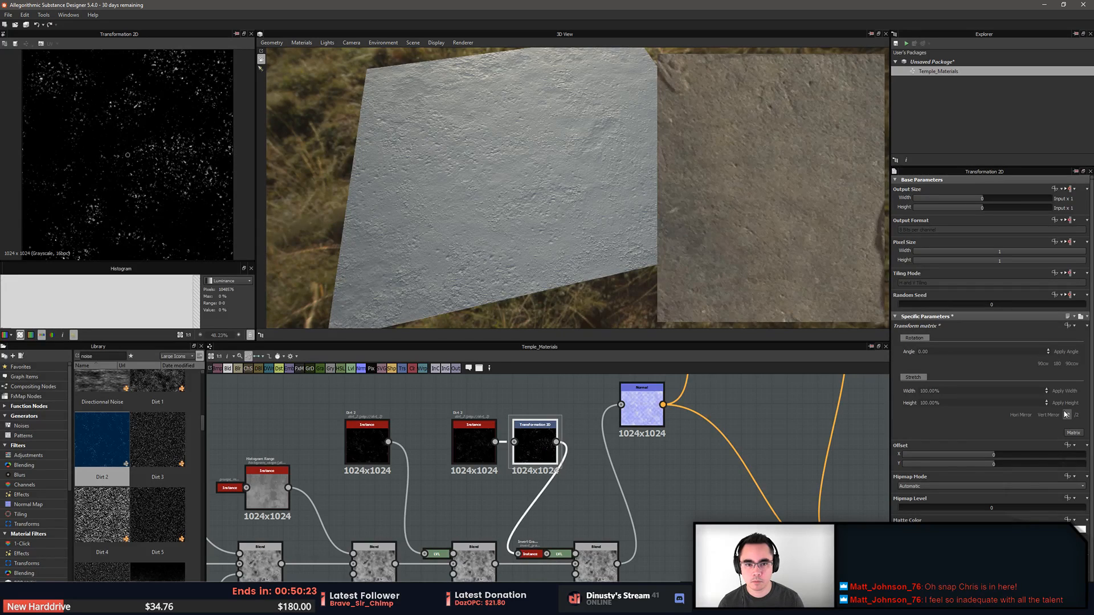
click(1066, 415)
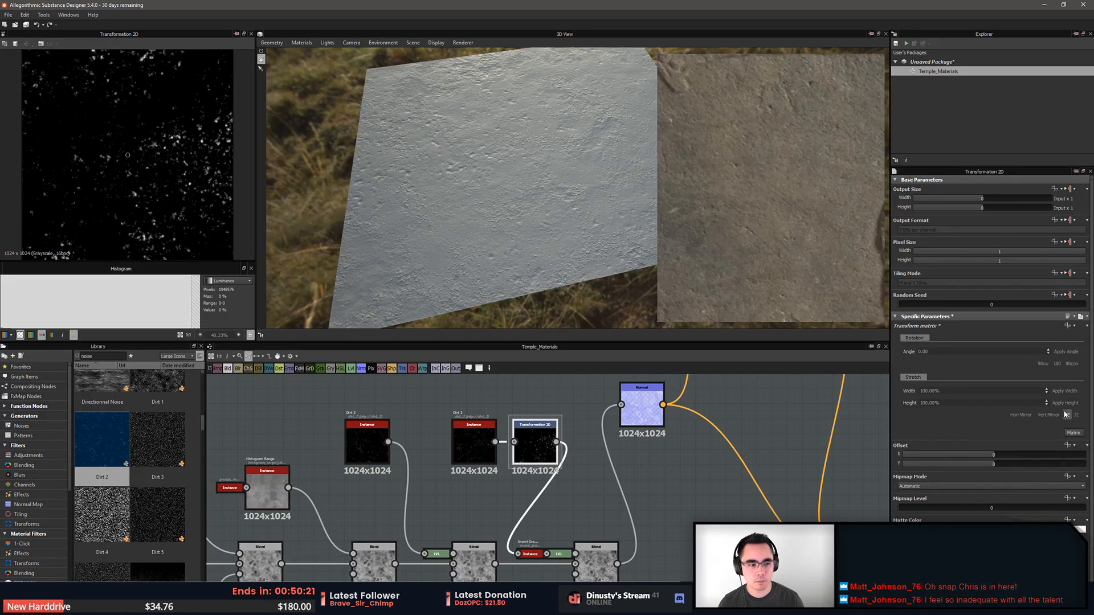
Insert a Sharpen node between the Transformation 2D and the Invert Grayscale node
key(space)
text(shar)
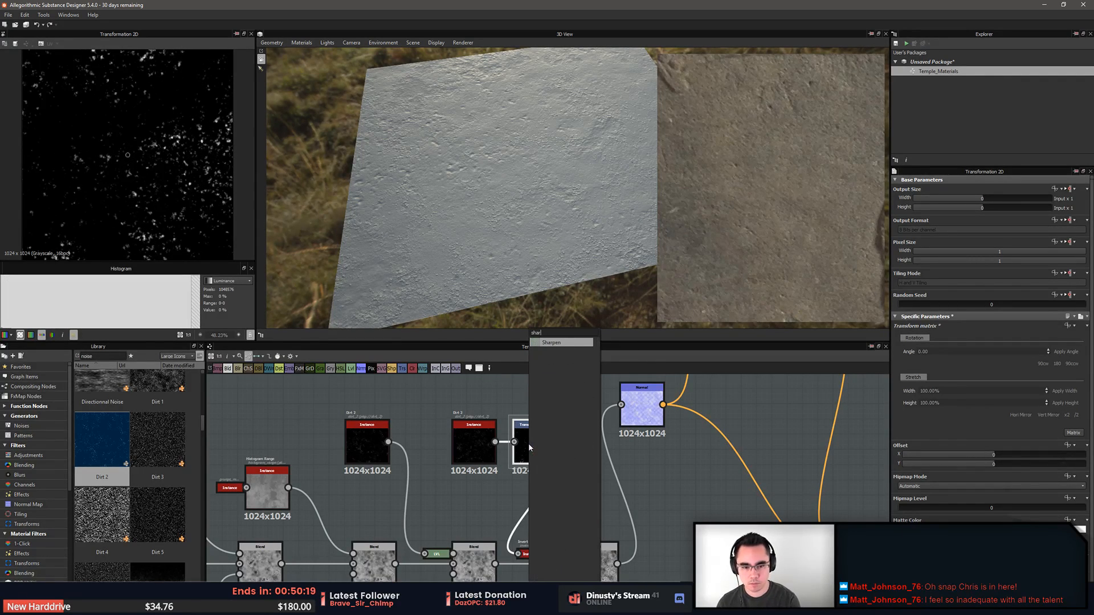
key(Return)
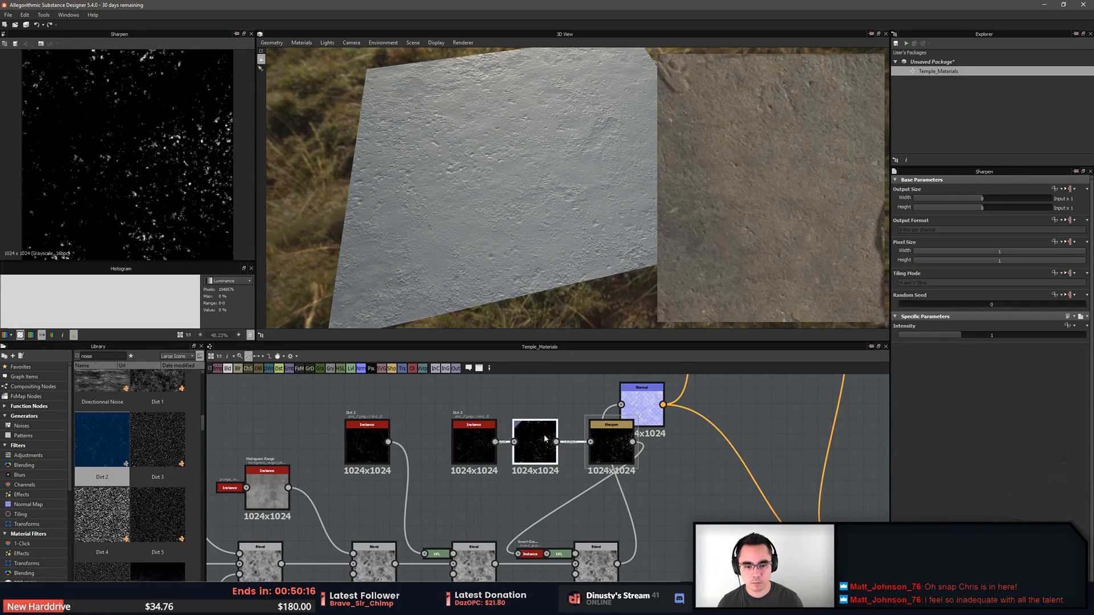
Dock the Transformation 2D node onto the Sharpen node and group both closer to the two Dirt 2 nodes
click(541, 443)
key(d)
drag(596, 449, 559, 448)
key(d)
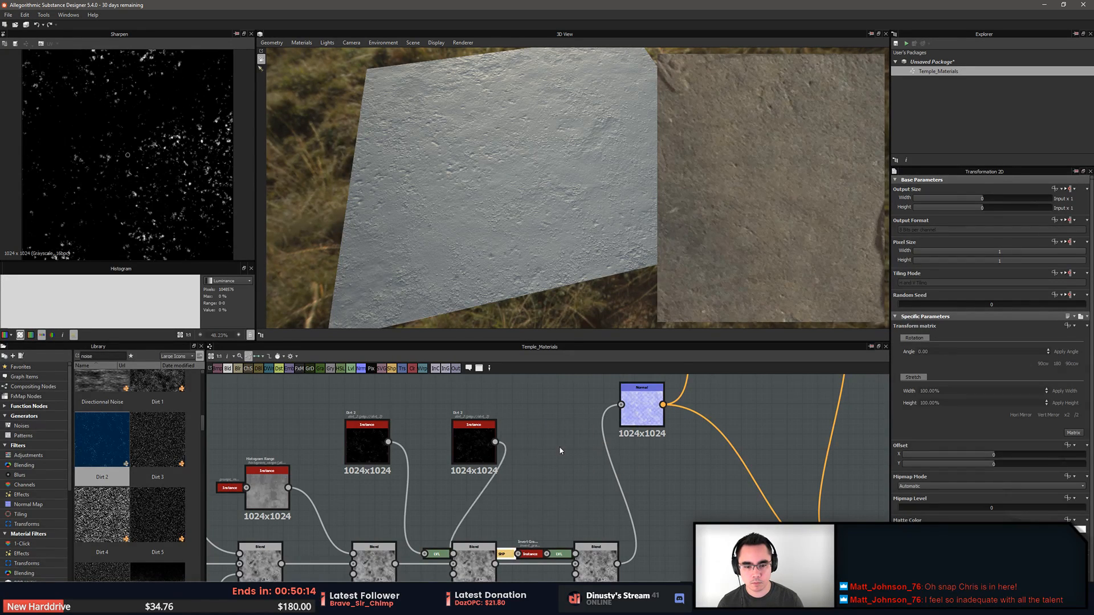
key(d)
drag(507, 559, 550, 439)
click(473, 450)
drag(473, 451, 443, 447)
drag(359, 444, 344, 443)
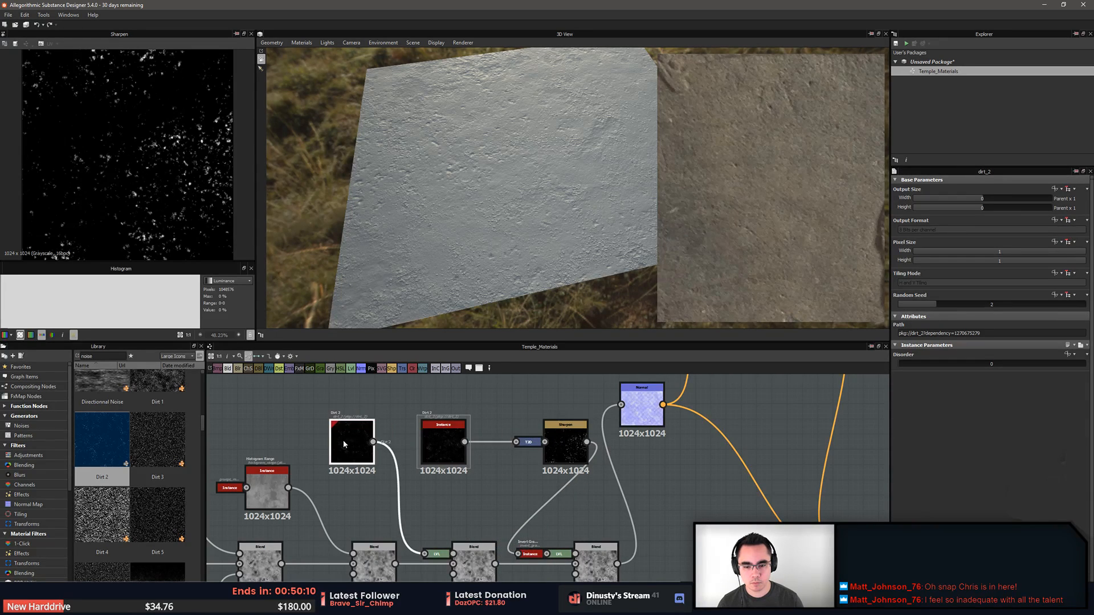
drag(555, 449, 518, 453)
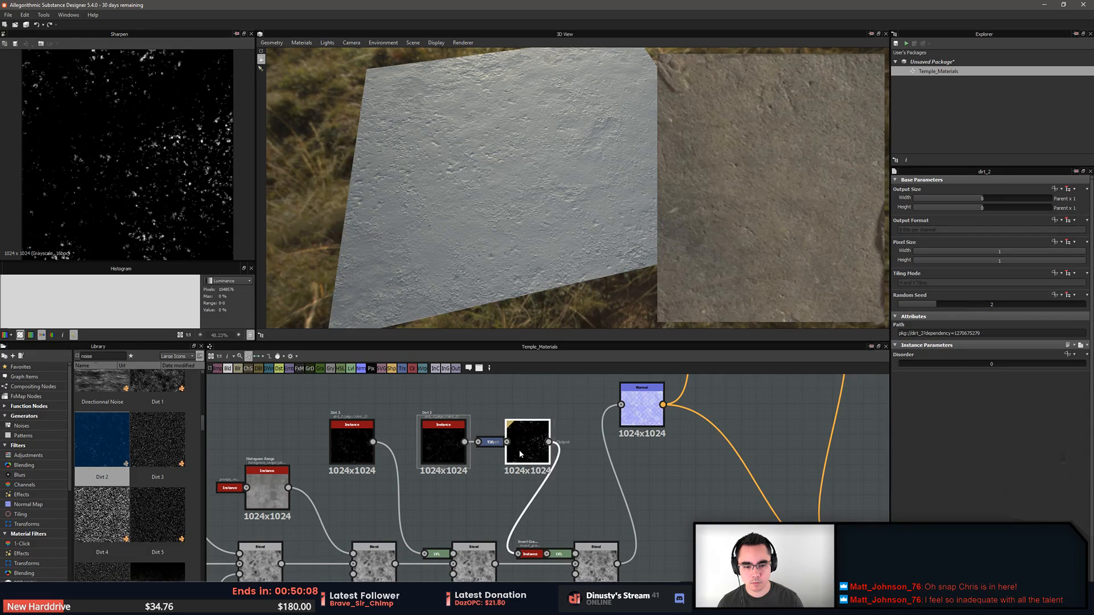
Preview the second Dirt 2 noise and raise its Sharpen node's intensity to 2.24
scroll(488, 183, up, 4)
drag(488, 183, 518, 239)
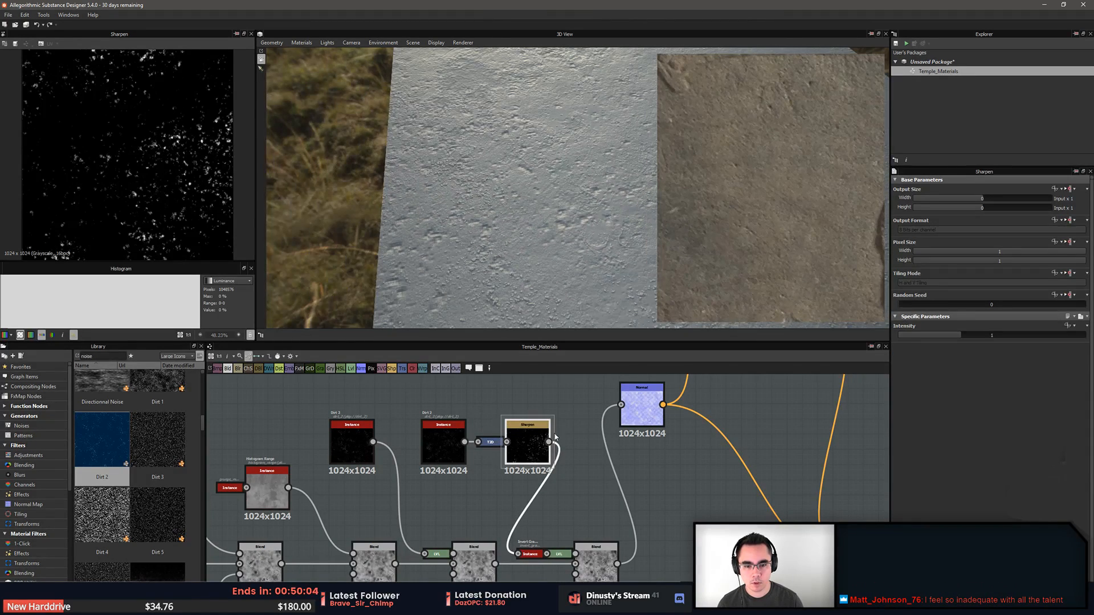
double_click(449, 442)
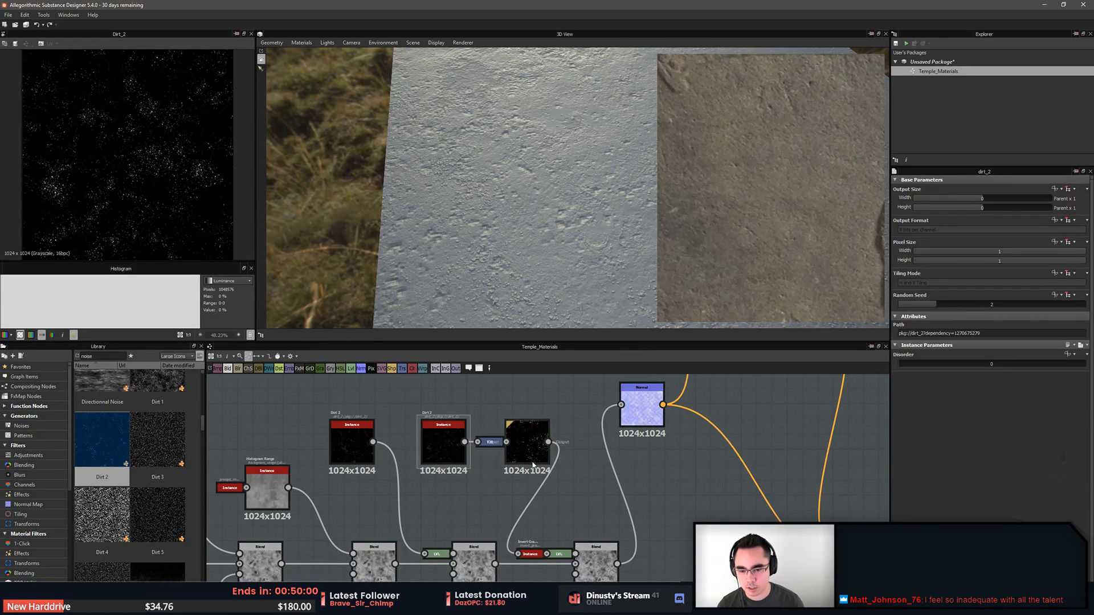
click(539, 451)
click(488, 443)
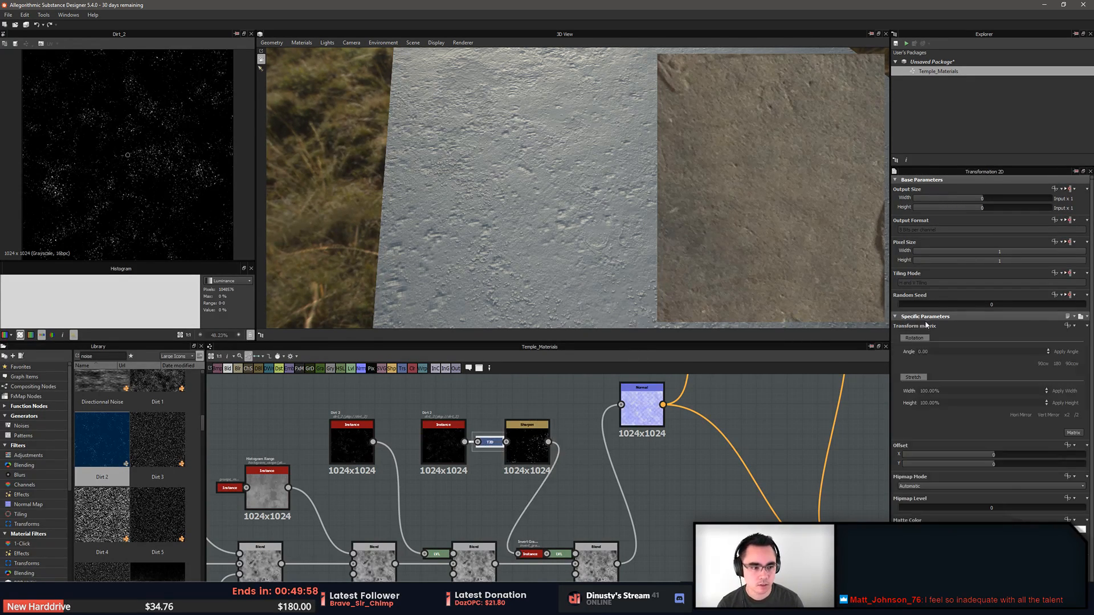
click(527, 450)
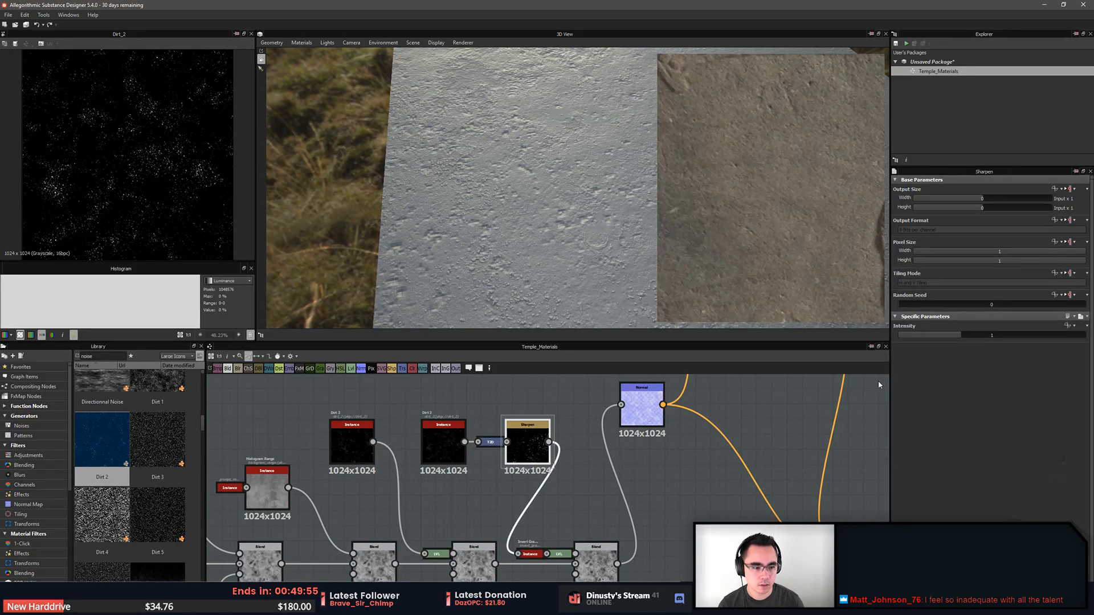
drag(962, 336, 1037, 336)
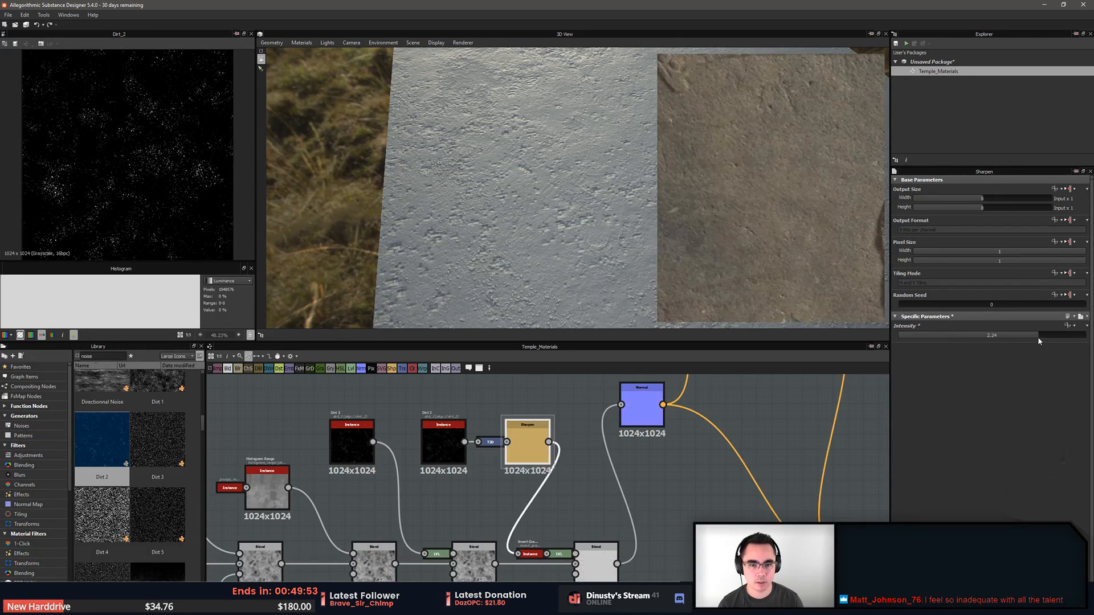
Try removing the Sharpen and Transformation 2D nodes from the second Dirt 2 branch, and undo the removal
click(532, 448)
key(Delete)
click(528, 446)
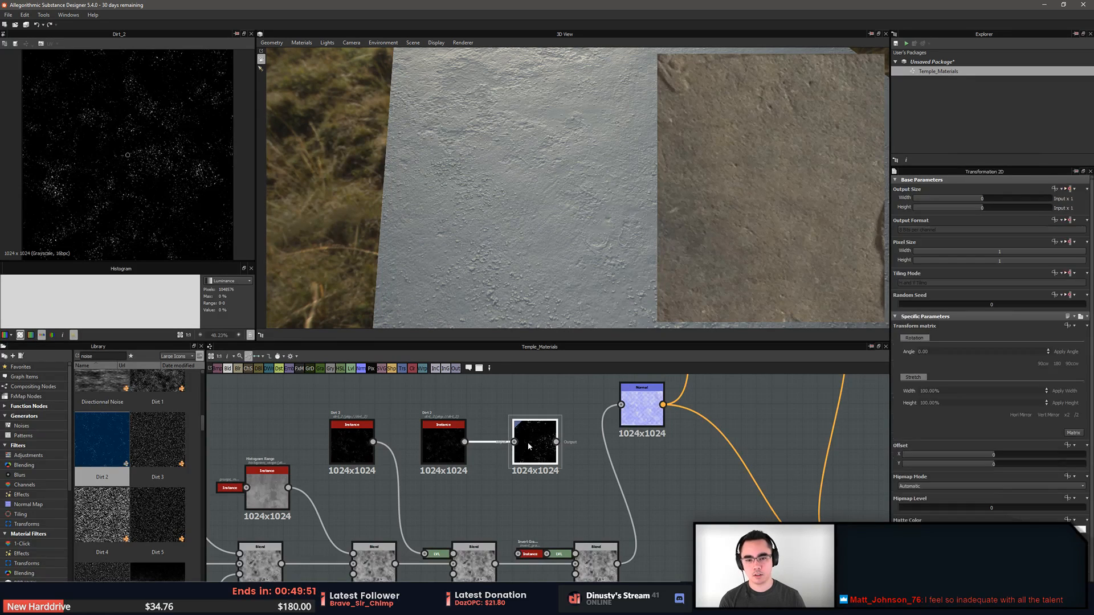
key(Delete)
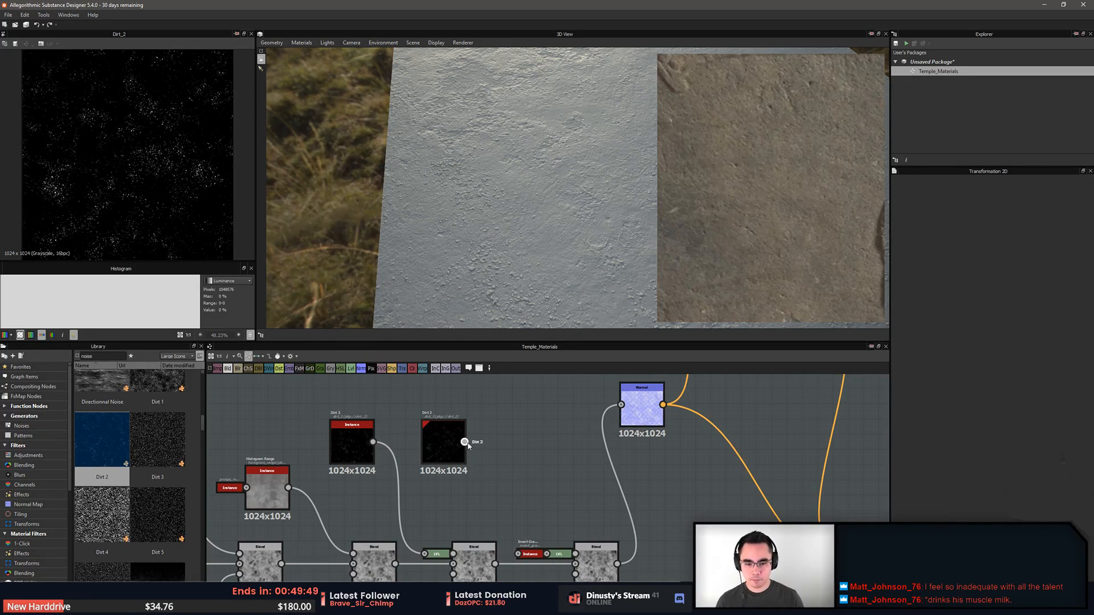
drag(535, 504, 546, 500)
key(ctrl+z)
key(ctrl+z)
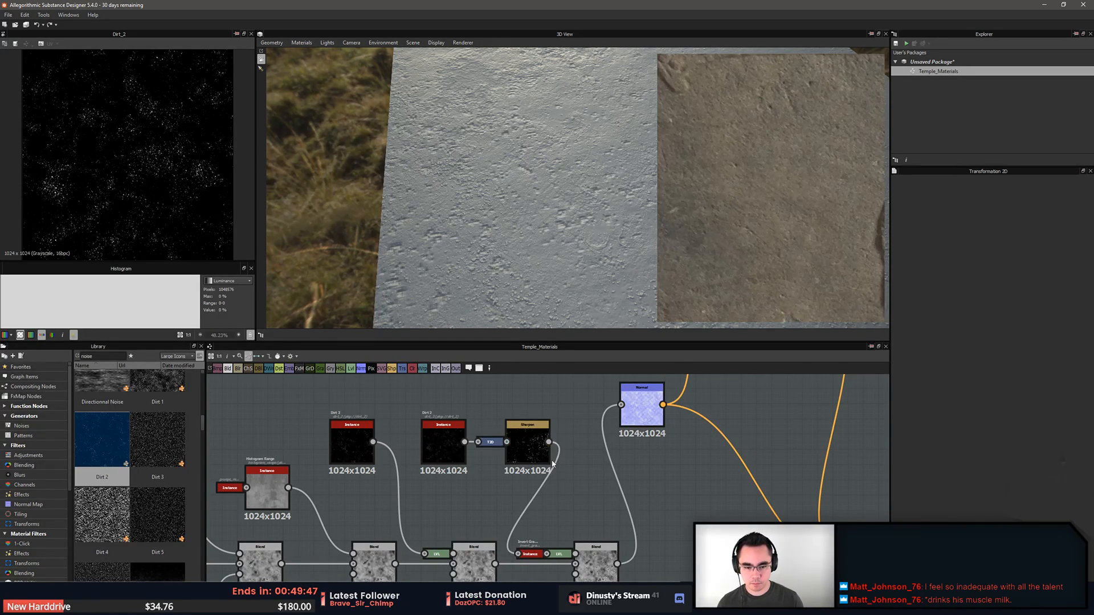
click(524, 446)
key(BackSpace)
key(ctrl+z)
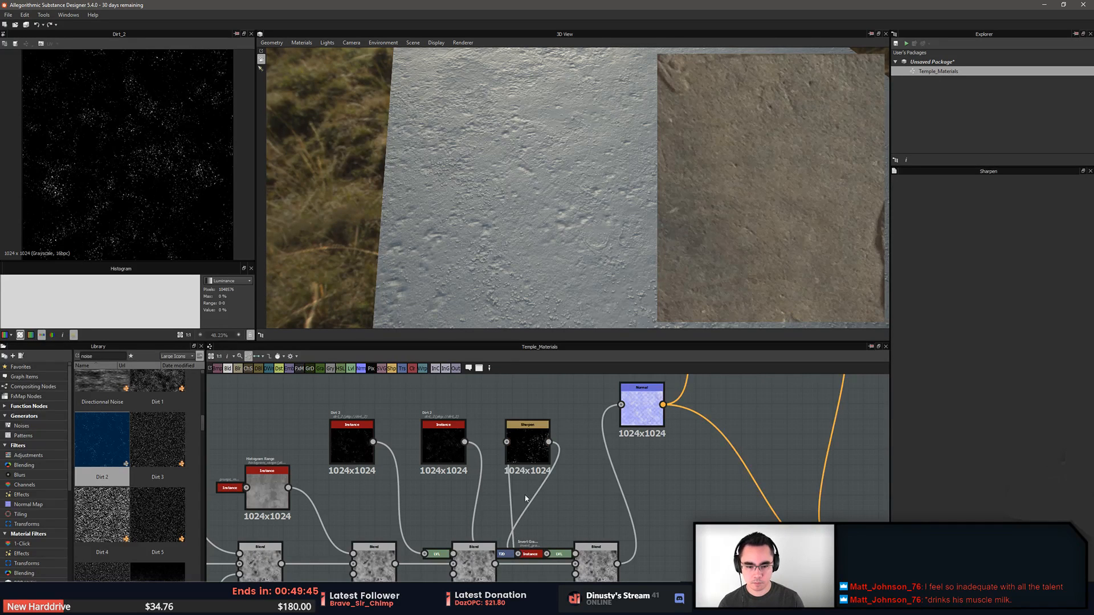
Delete the Sharpen, Transformation 2D and Invert Grayscale nodes from the second Dirt 2 branch
click(538, 447)
key(Delete)
click(505, 554)
key(Delete)
click(467, 454)
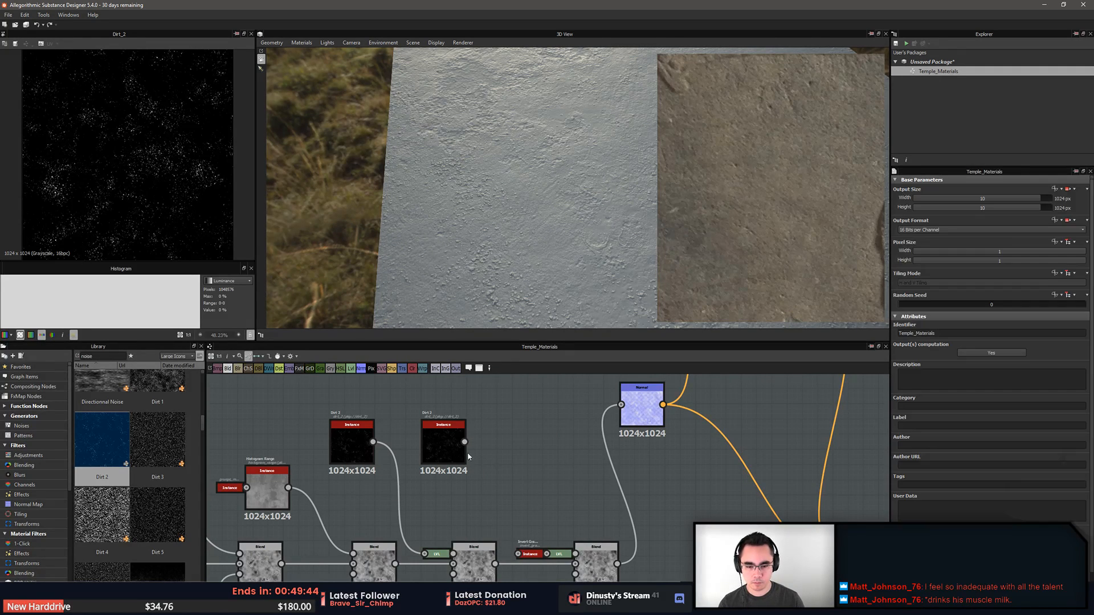
drag(516, 557, 523, 557)
click(536, 555)
key(Delete)
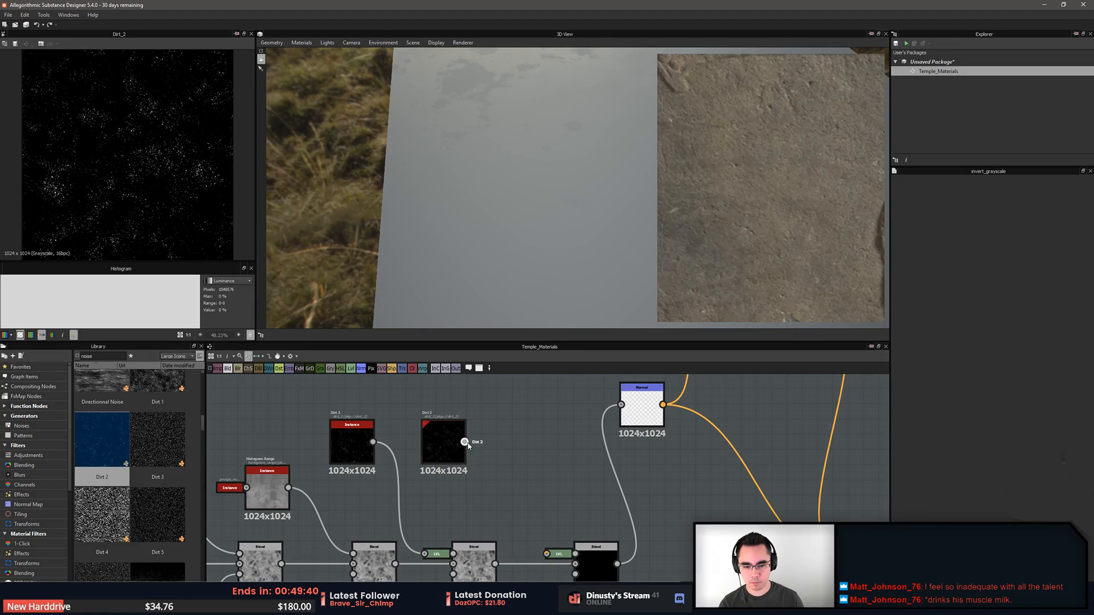
Insert an Invert Grayscale node between the second Dirt 2 node and the last Blend's docked Levels node
click(432, 442)
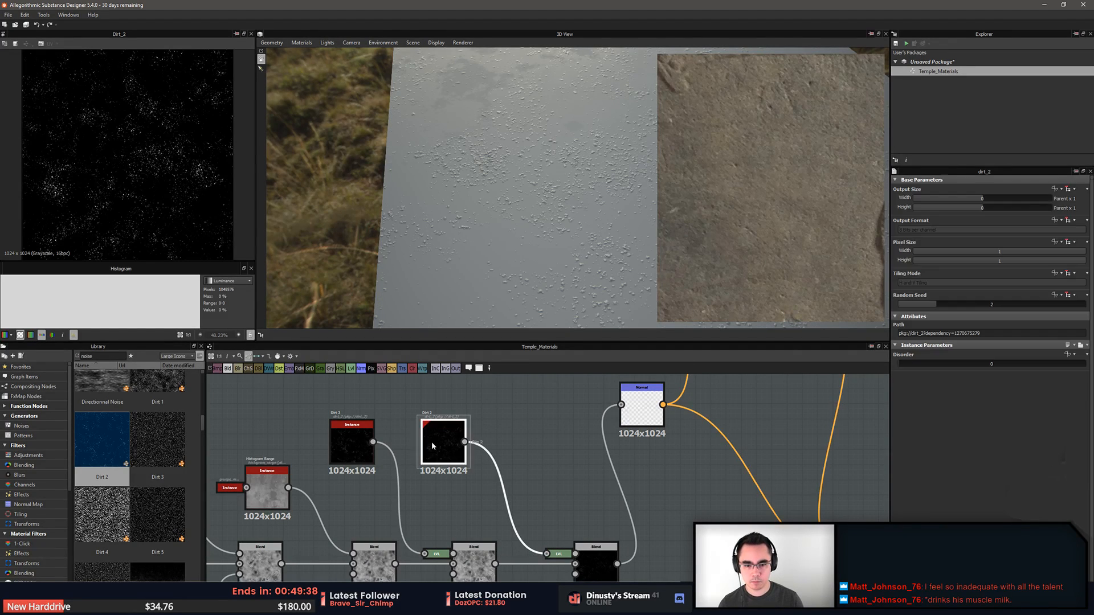
key(space)
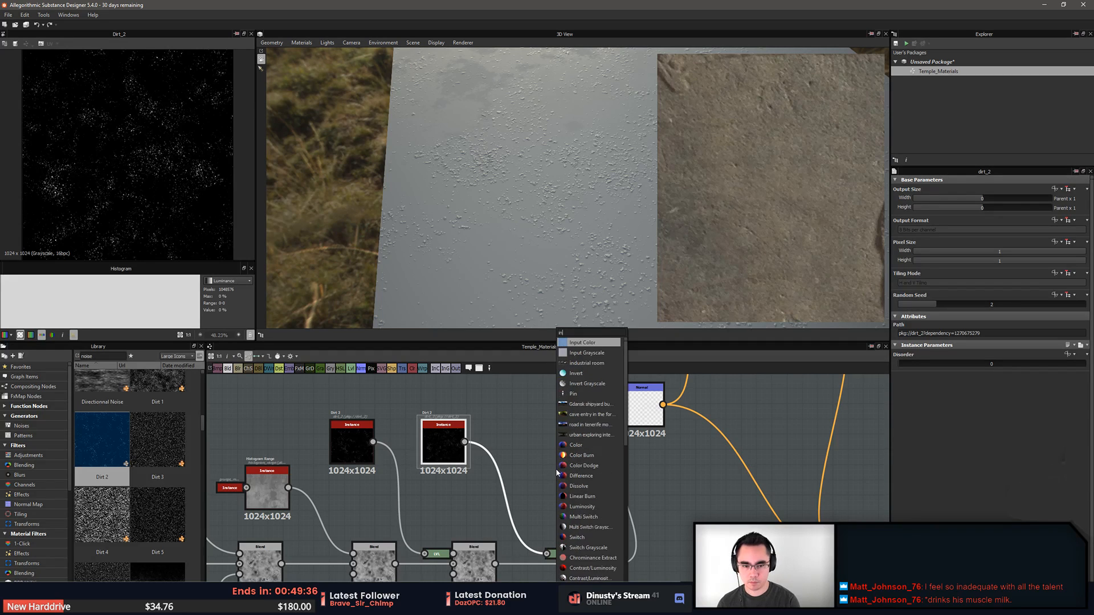
text(inver)
key(Down)
key(Return)
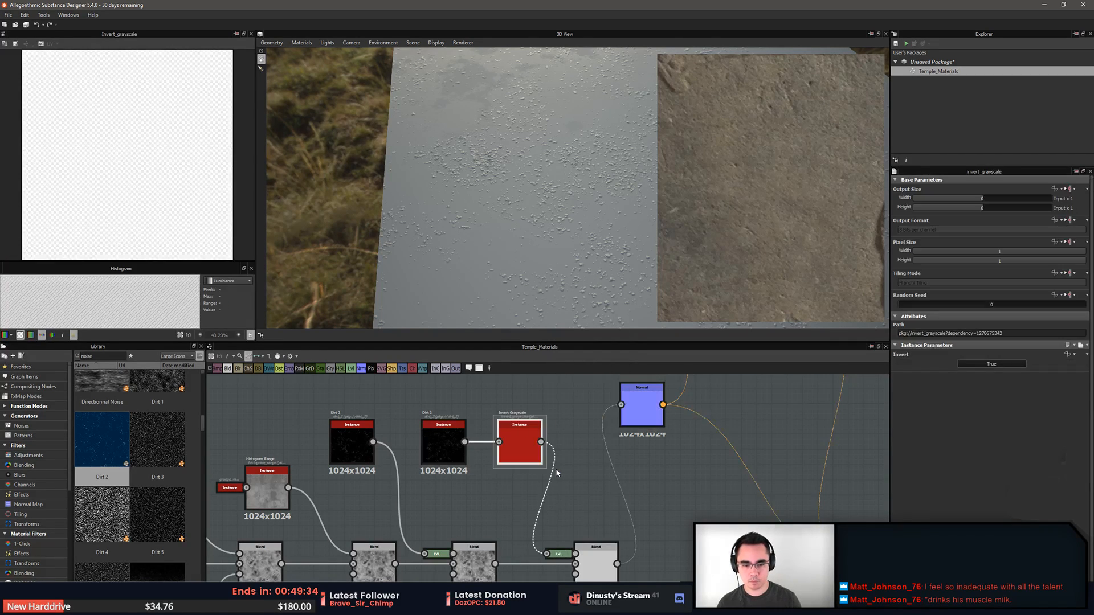
drag(512, 248, 484, 228)
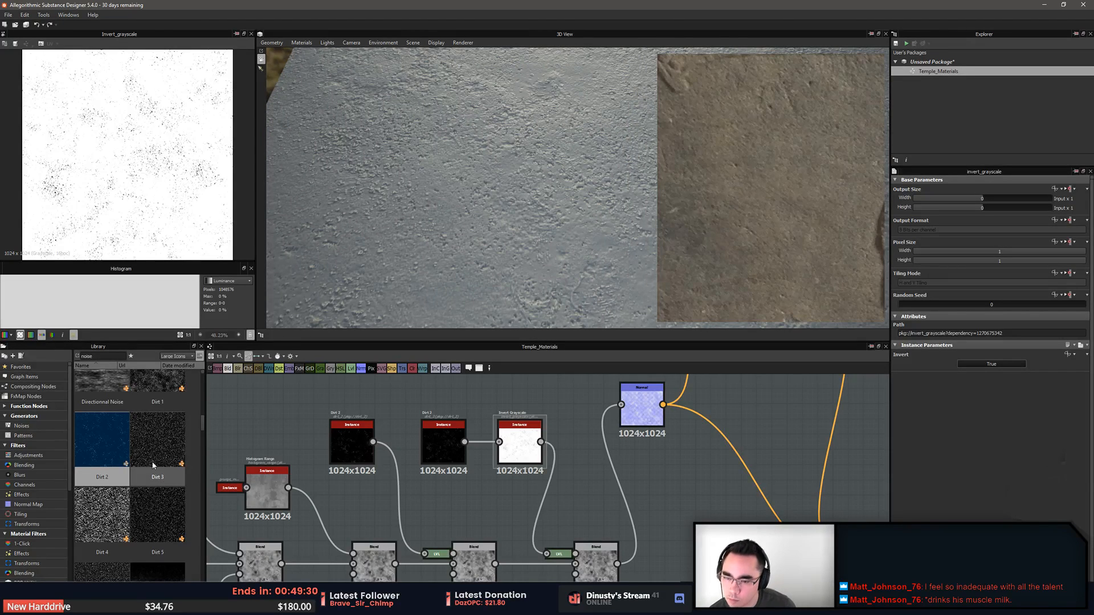
Add a Gaussian Spots 1 noise from the library to the graph above the Dirt 2 nodes
scroll(152, 464, down, 4)
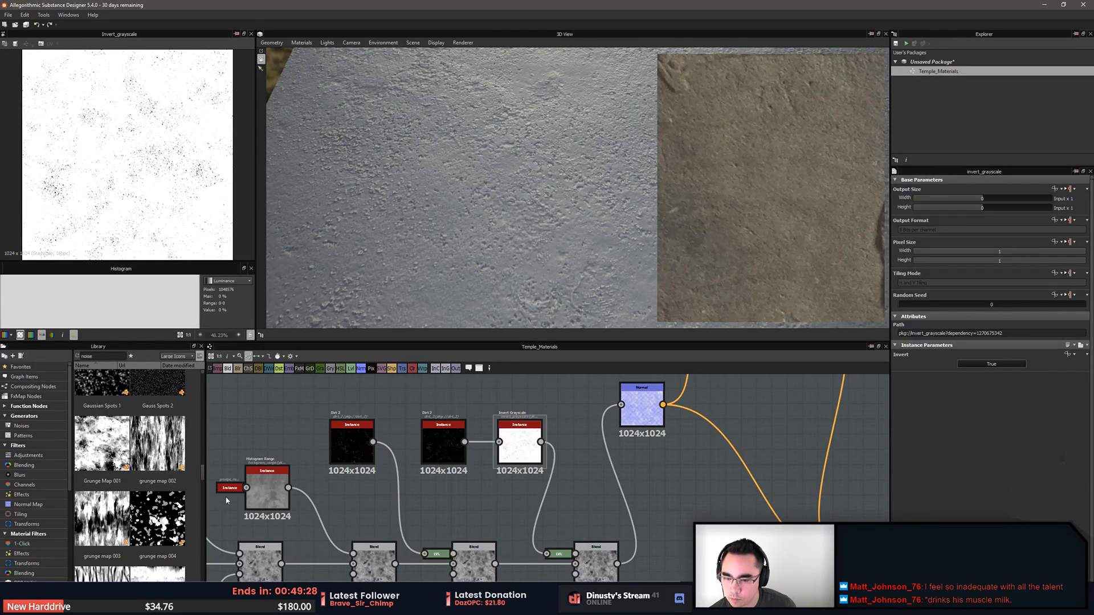
middle_drag(272, 403, 268, 426)
scroll(144, 417, up, 3)
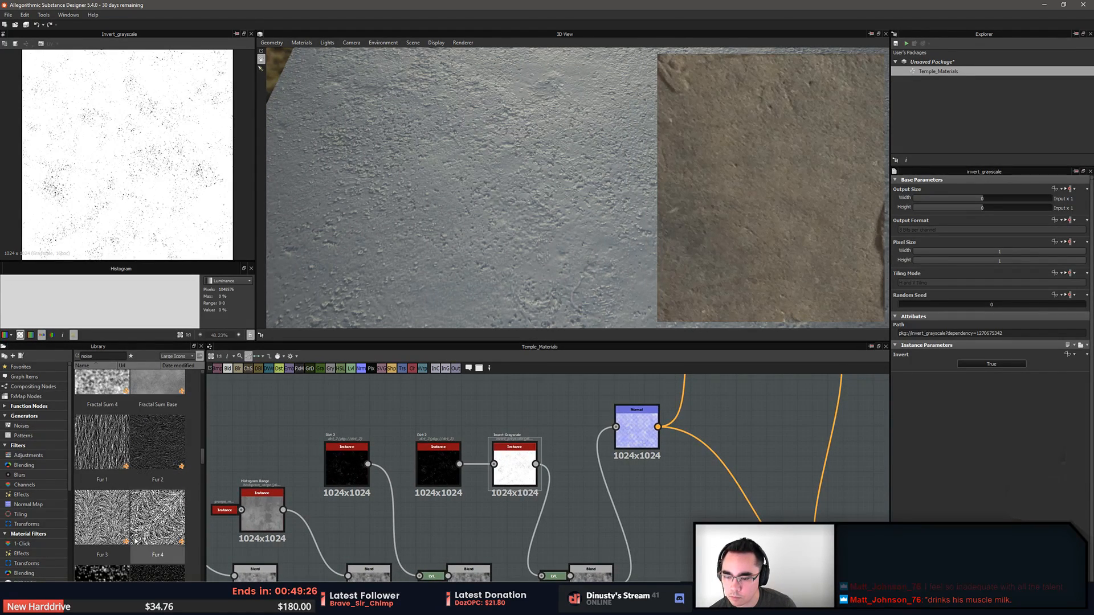
drag(105, 573, 332, 424)
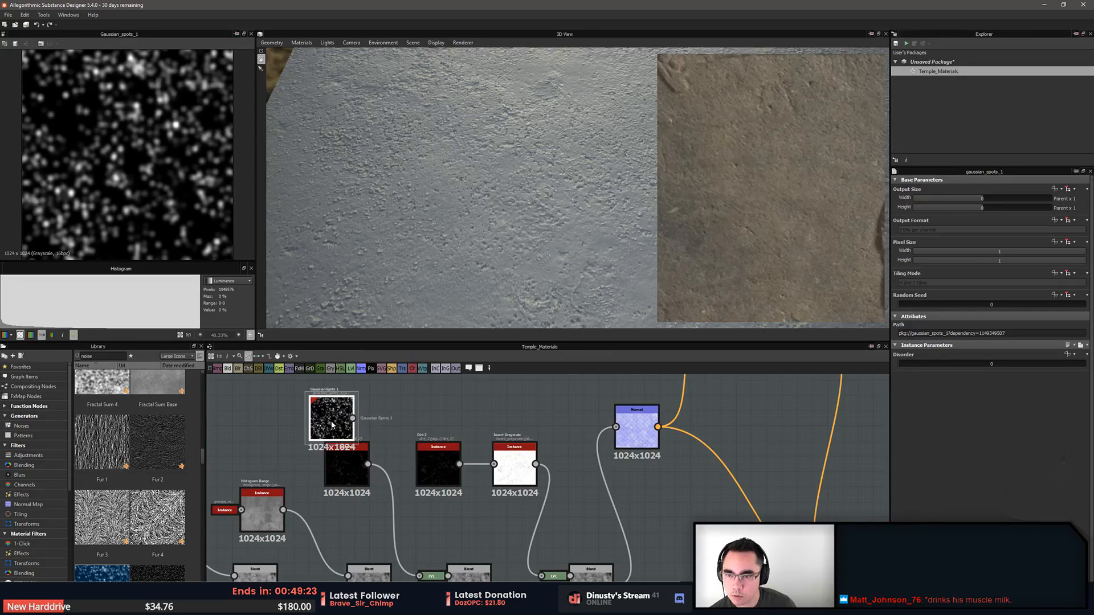
Try a Sharpen node on the Gaussian Spots 1 output, and remove it again
key(space)
text(sharp)
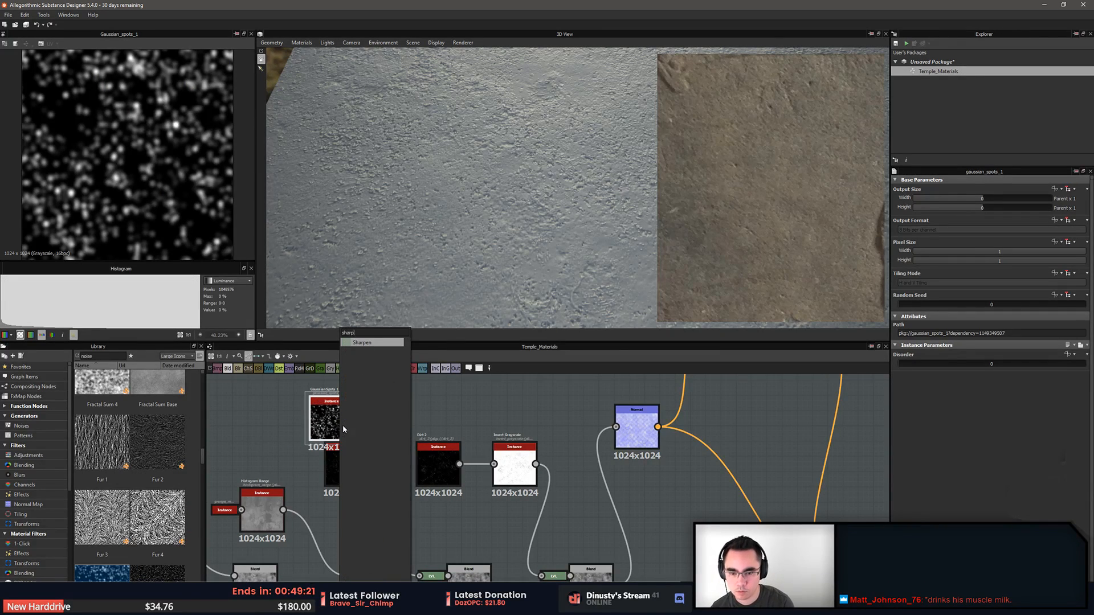
key(Return)
drag(342, 429, 341, 406)
middle_drag(340, 405, 331, 473)
drag(392, 442, 392, 456)
drag(313, 461, 299, 447)
click(395, 454)
click(311, 448)
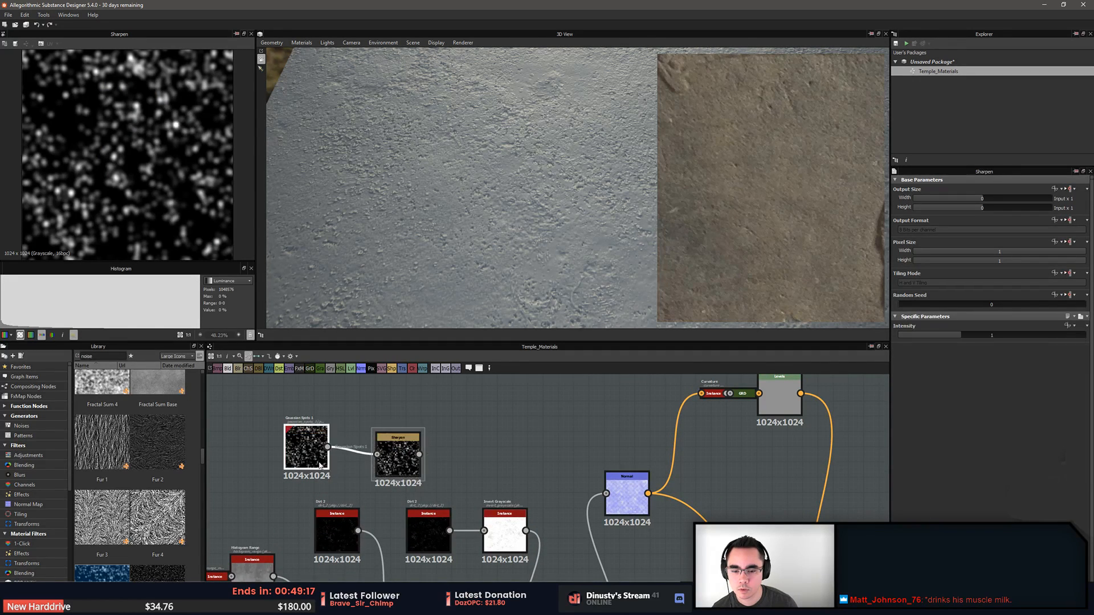
click(388, 449)
key(Delete)
Add a Levels node after Gaussian Spots 1 and adjust its midtone and white input levels to brighten the spots
click(311, 451)
key(space)
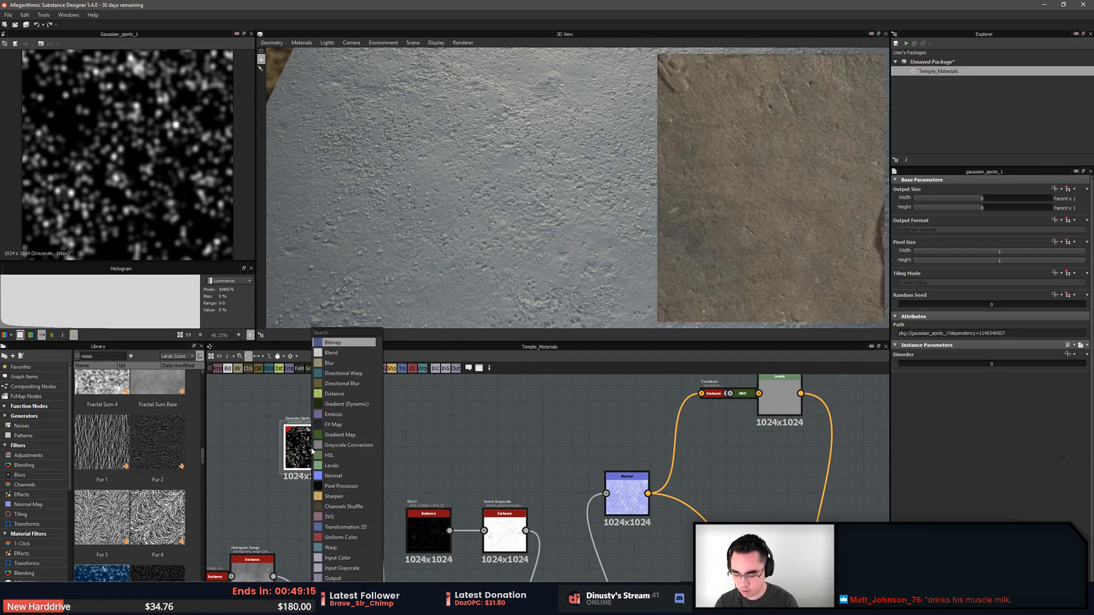
click(331, 466)
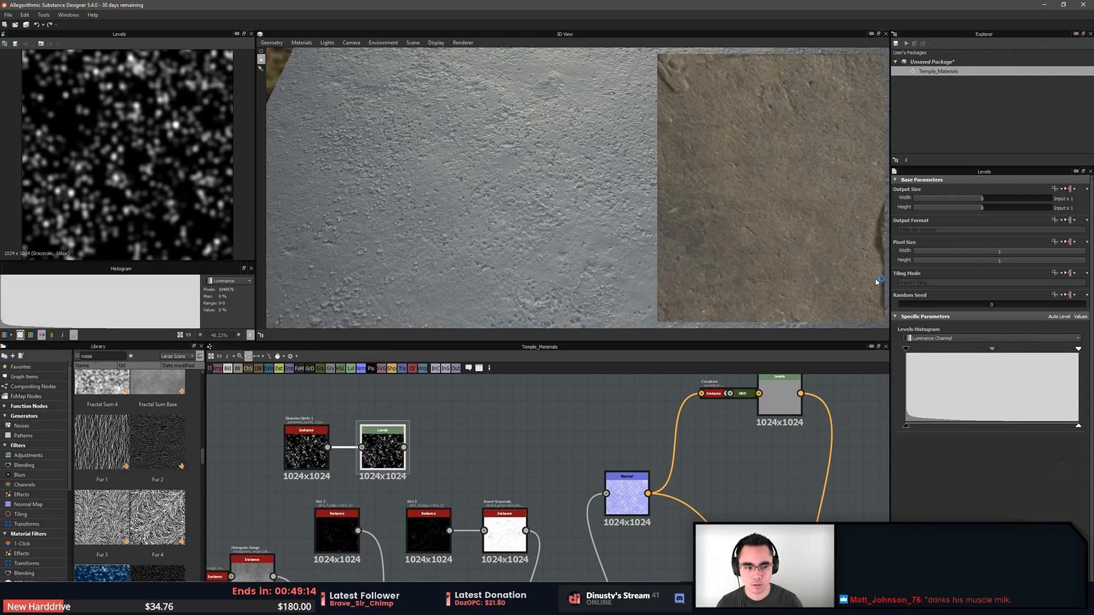
drag(992, 348, 1002, 349)
drag(1078, 349, 1005, 350)
Connect the new Levels output to the Invert Grayscale input in place of Dirt 2 and check the surface in 3D
middle_drag(434, 472, 474, 423)
scroll(474, 422, up, 1)
drag(528, 473, 534, 493)
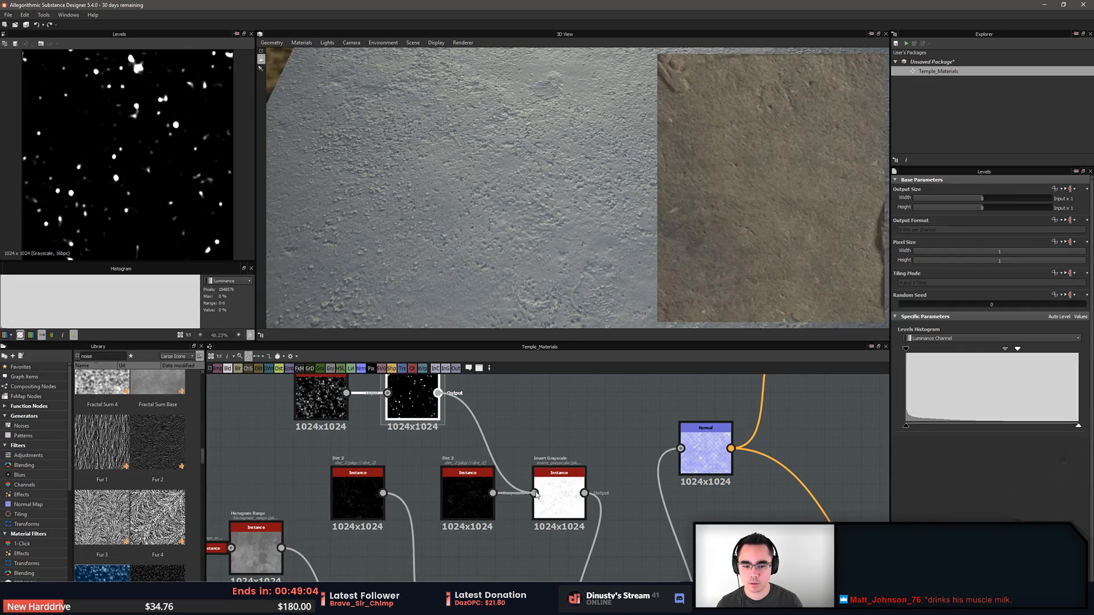
middle_drag(508, 410, 570, 442)
click(570, 442)
scroll(551, 235, down, 4)
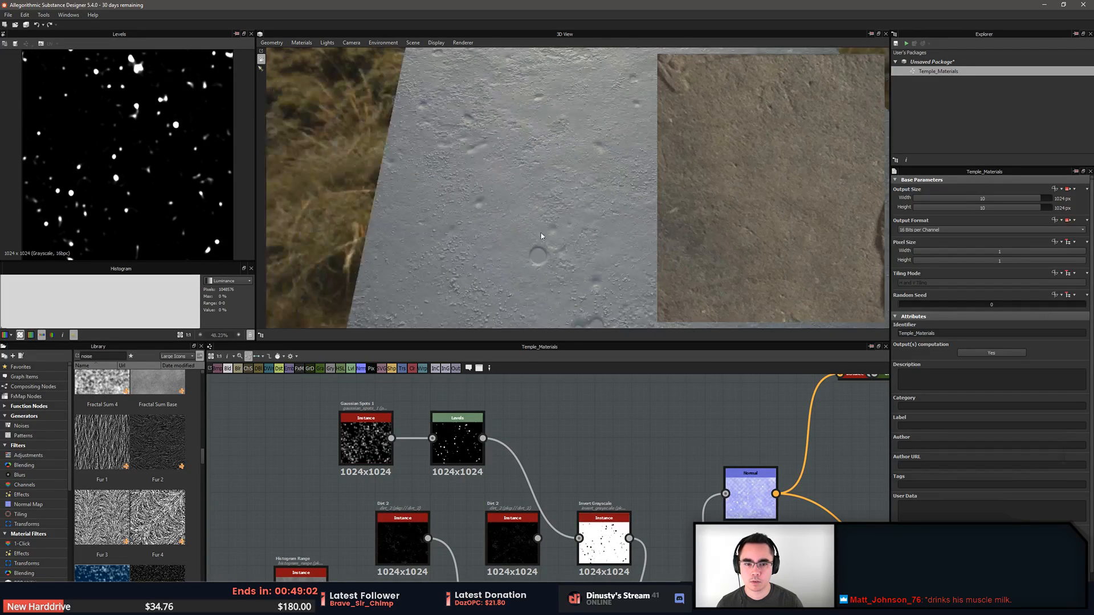
drag(550, 245, 505, 219)
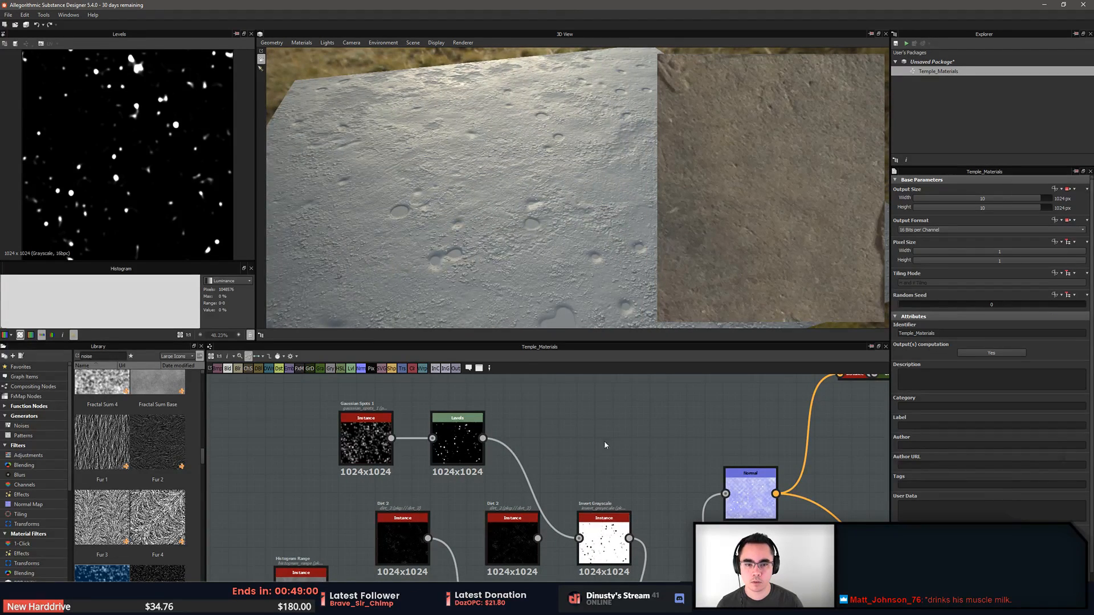
Raise the Gaussian Spots Levels node's black input and lower its white input to give the spots harder edges
middle_drag(569, 458, 577, 440)
click(464, 425)
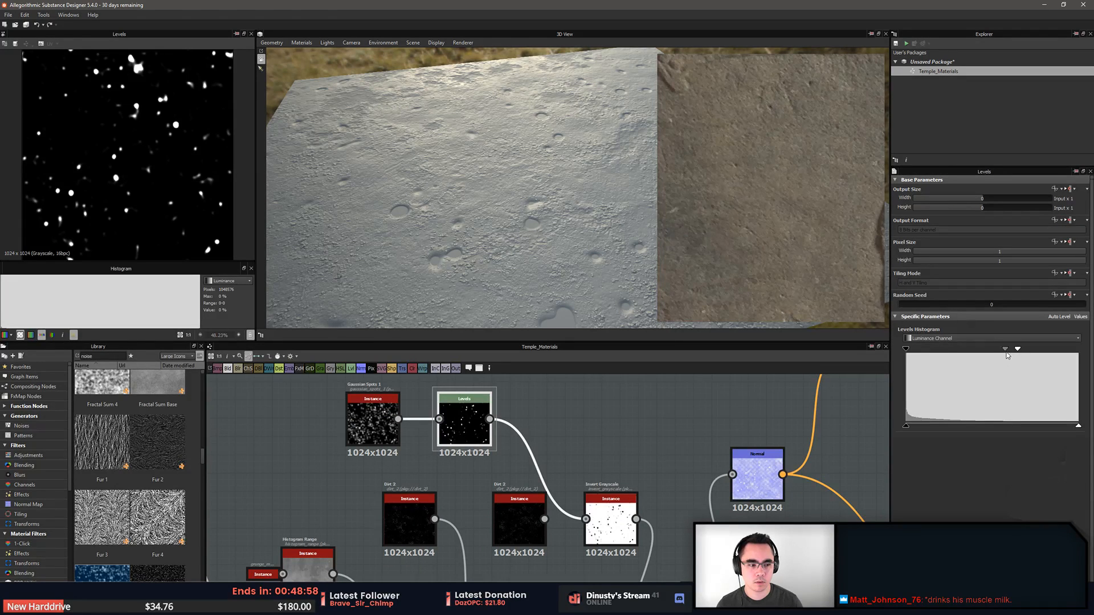
drag(1005, 349, 1078, 349)
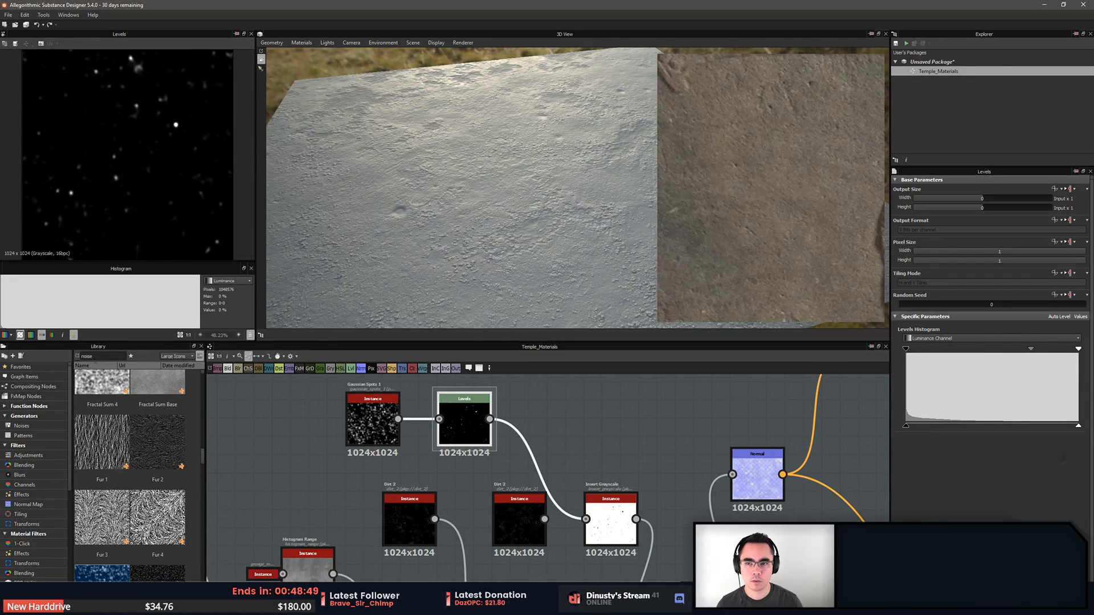
drag(1077, 350, 1000, 353)
drag(906, 349, 973, 358)
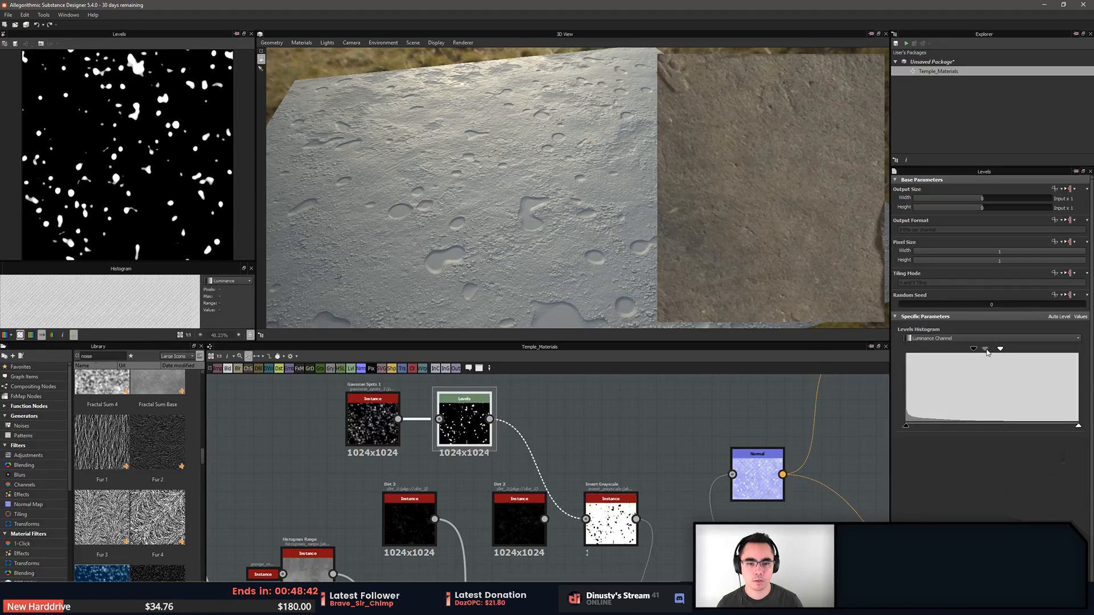
drag(994, 350, 989, 351)
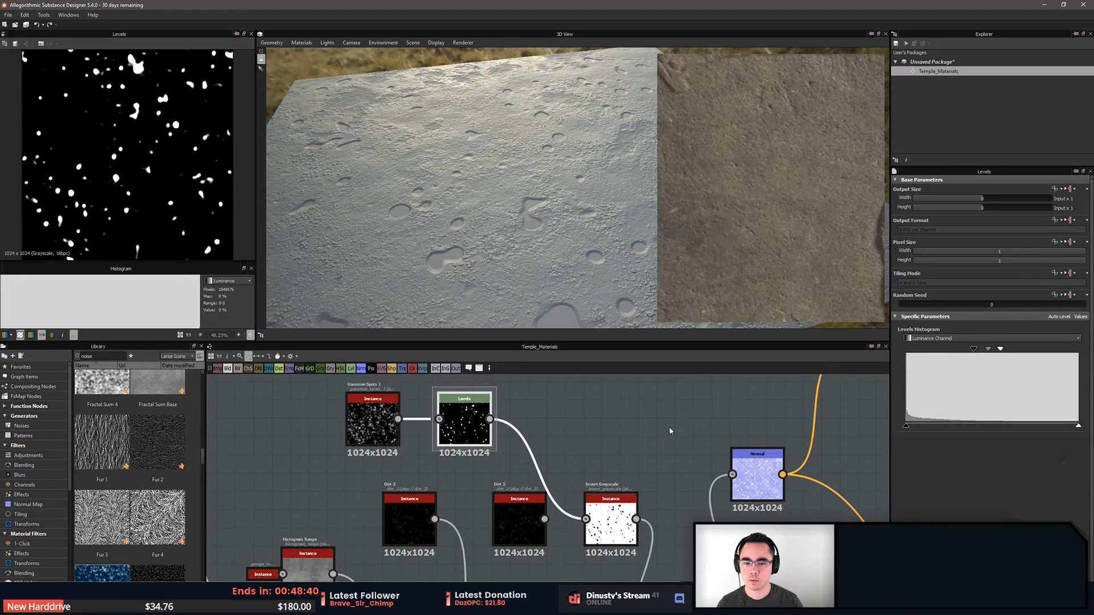
Test Gaussian Spots 1 directly in the Invert Grayscale input, and reconnect the Levels output instead
drag(567, 459, 593, 521)
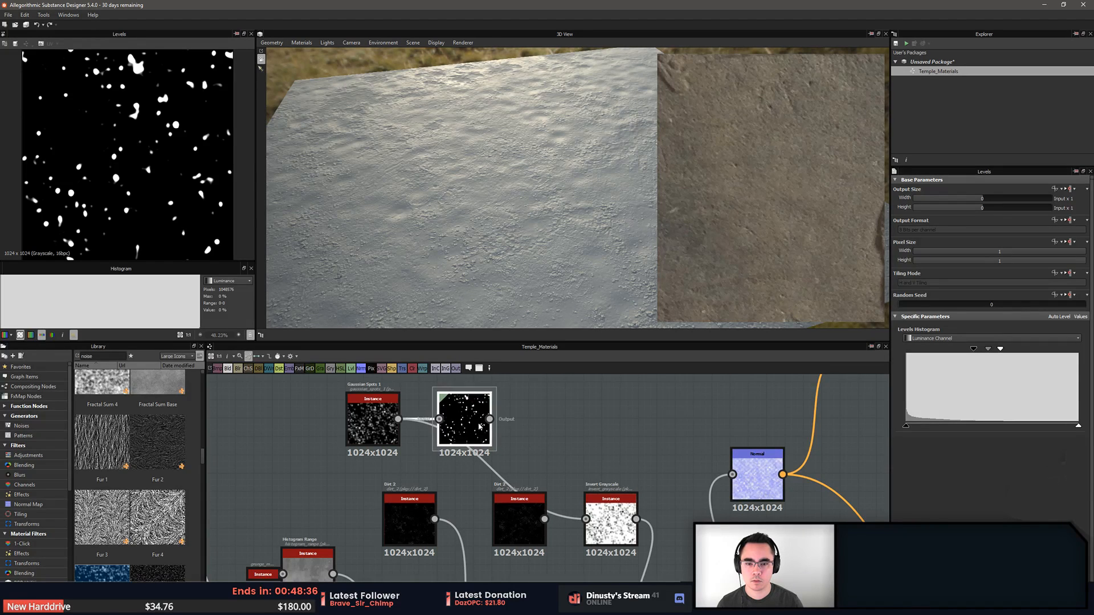
drag(494, 428, 531, 419)
drag(582, 483, 585, 519)
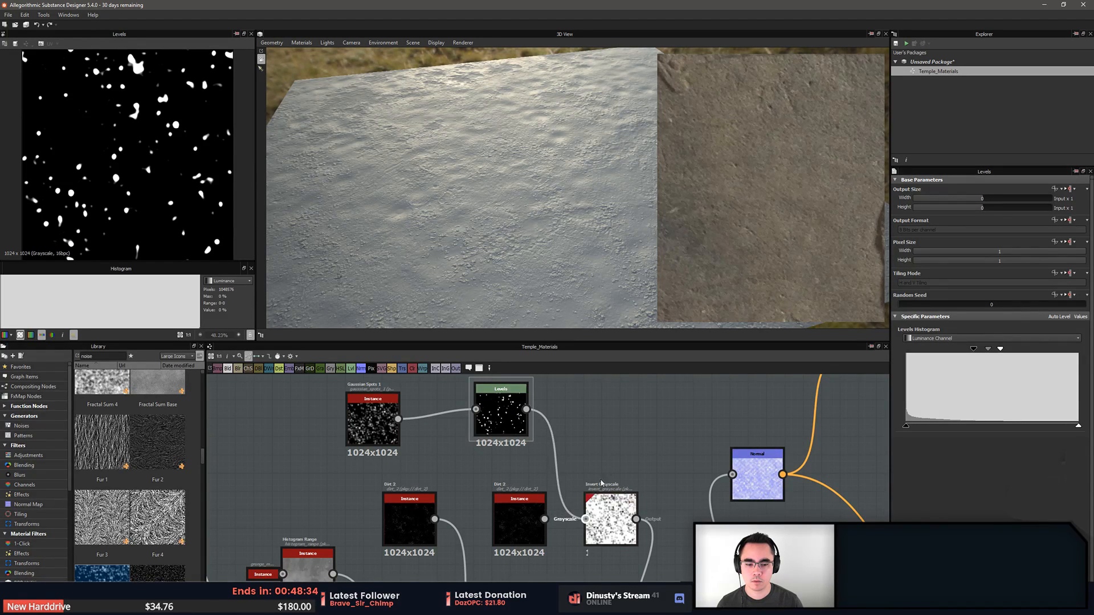
click(541, 538)
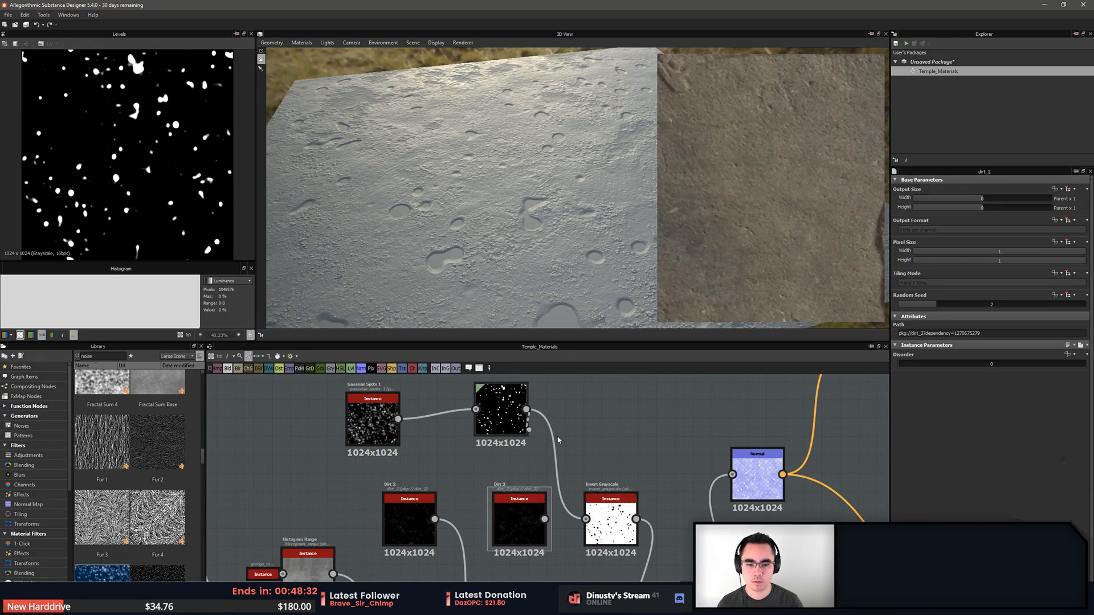
Replace the Levels node after Gaussian Spots 1 with a Histogram Range node and set its Position to 0.3
click(521, 420)
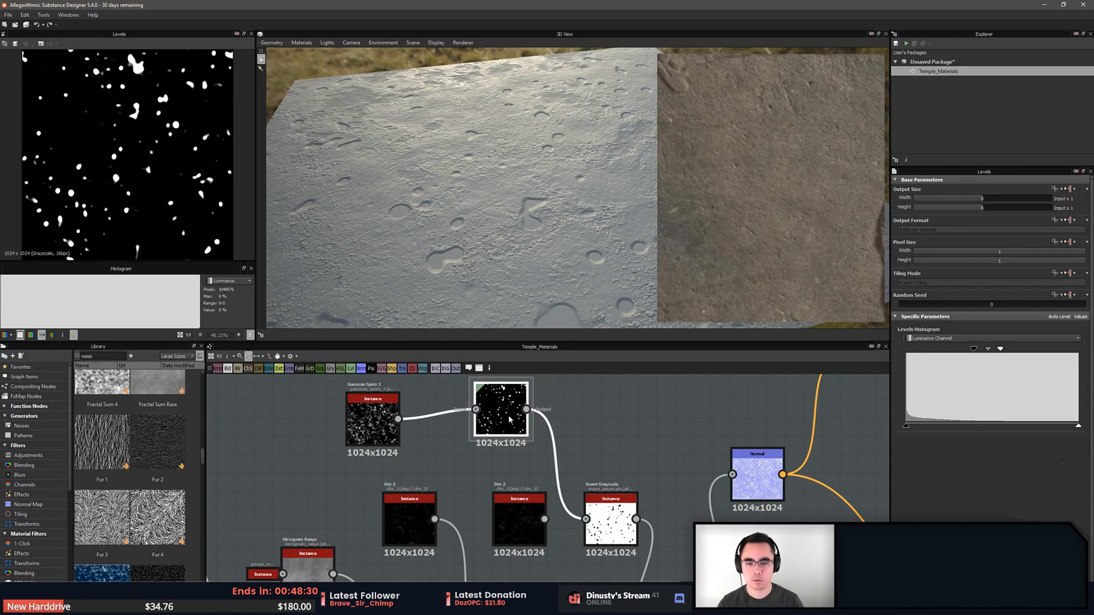
key(BackSpace)
double_click(372, 421)
key(space)
text(hist)
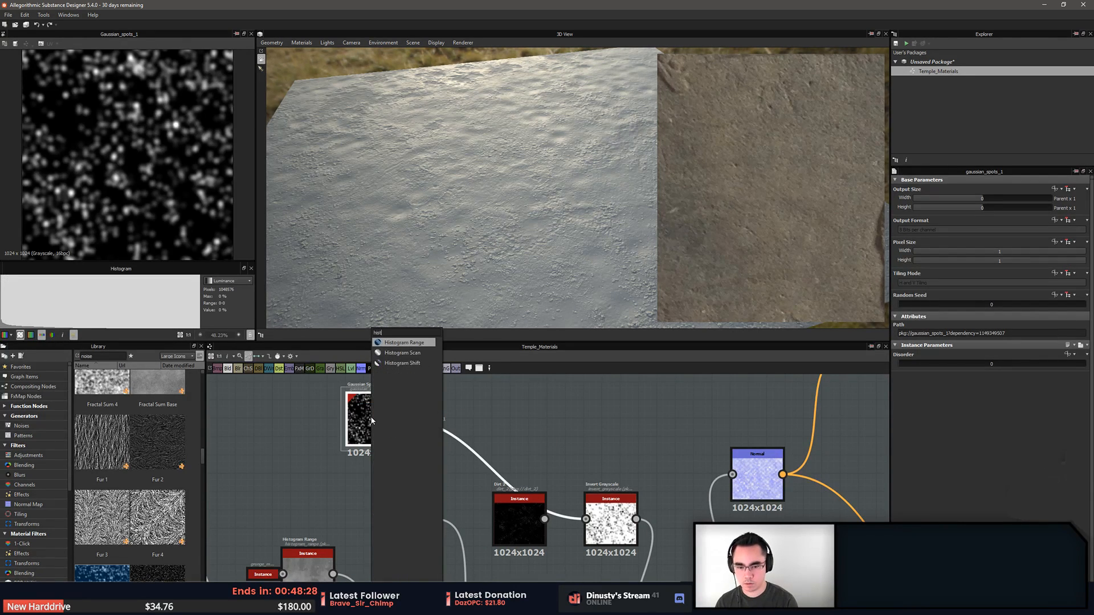
key(Return)
drag(487, 415, 523, 423)
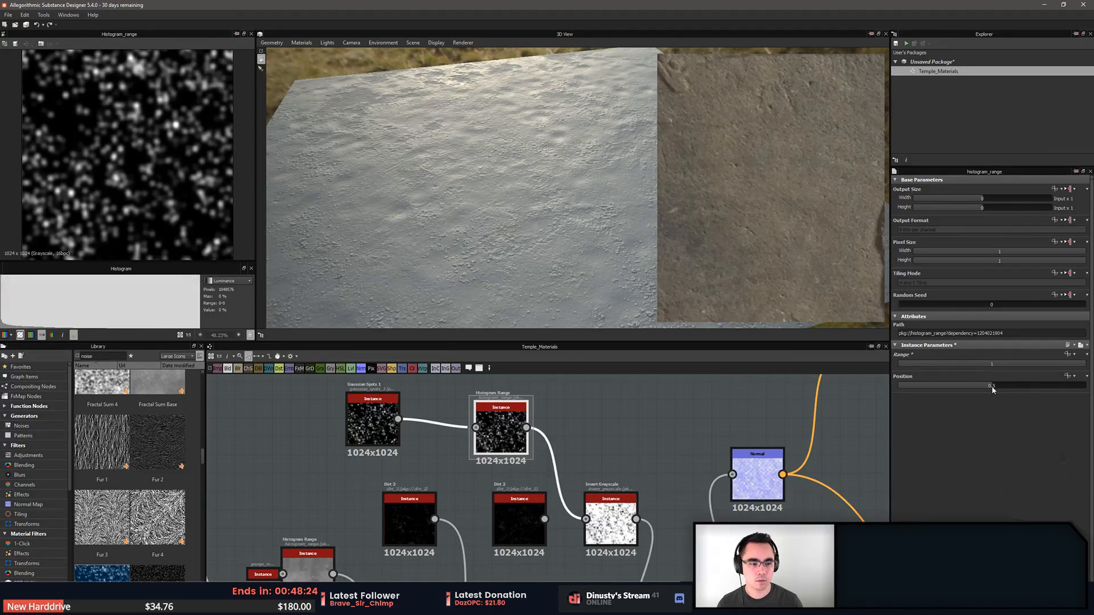
drag(991, 386, 952, 385)
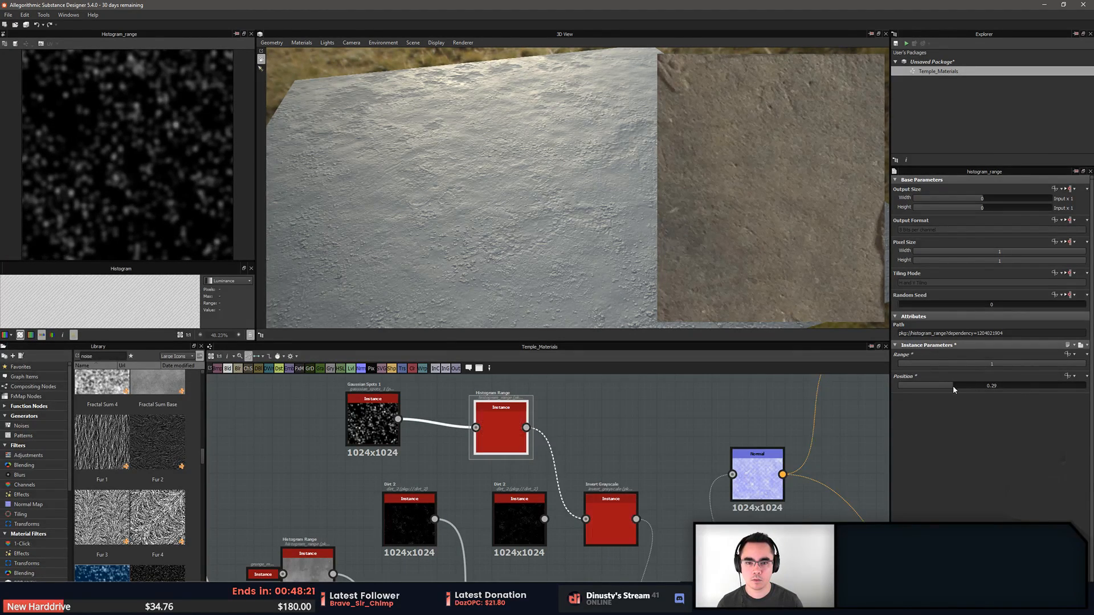
drag(516, 435, 552, 436)
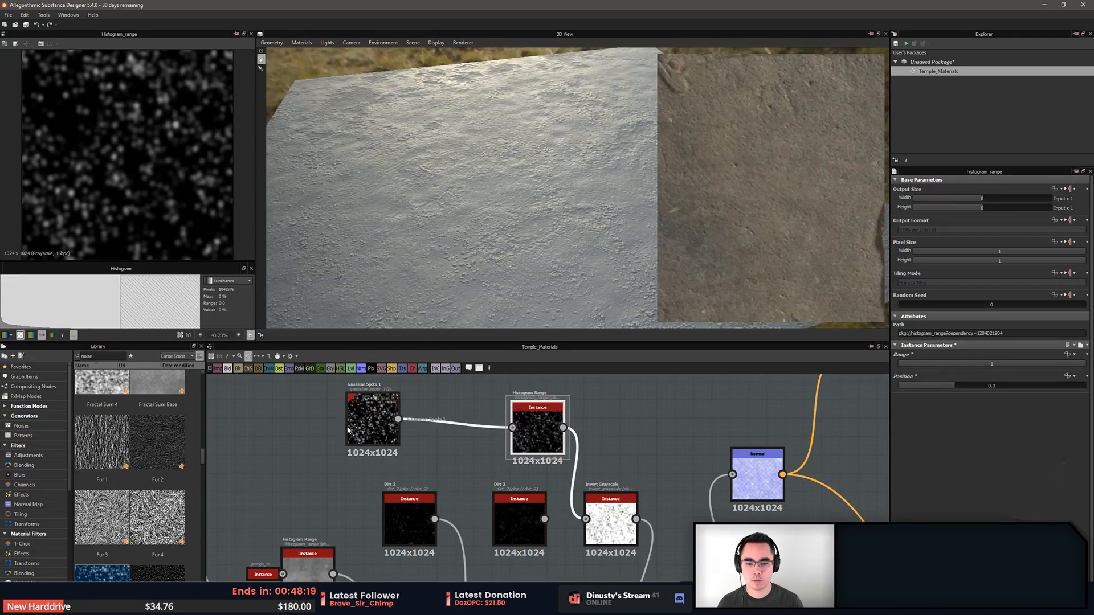
Insert a Levels node between Gaussian Spots 1 and Histogram Range, lowering its white input and raising its black input to isolate the spots
click(349, 431)
key(space)
text(lev)
key(Return)
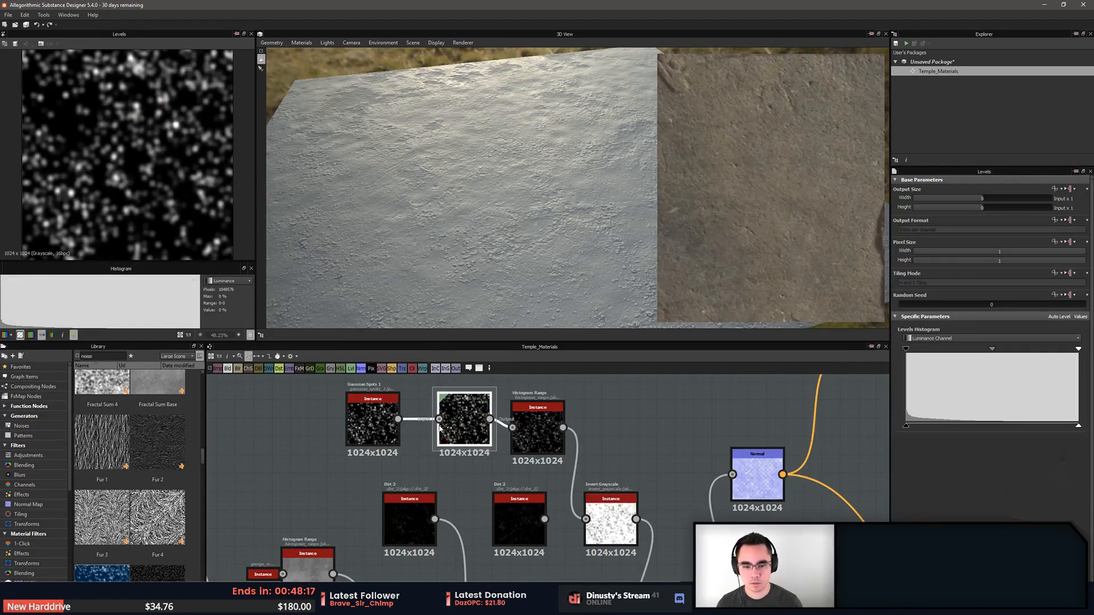
drag(1078, 348, 1003, 357)
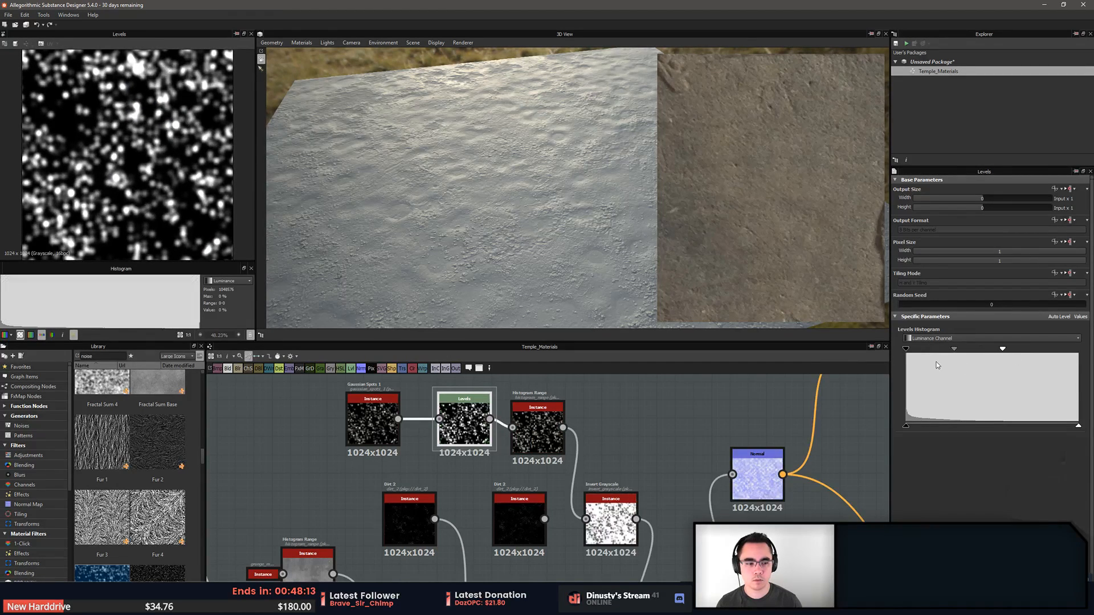
drag(905, 349, 971, 352)
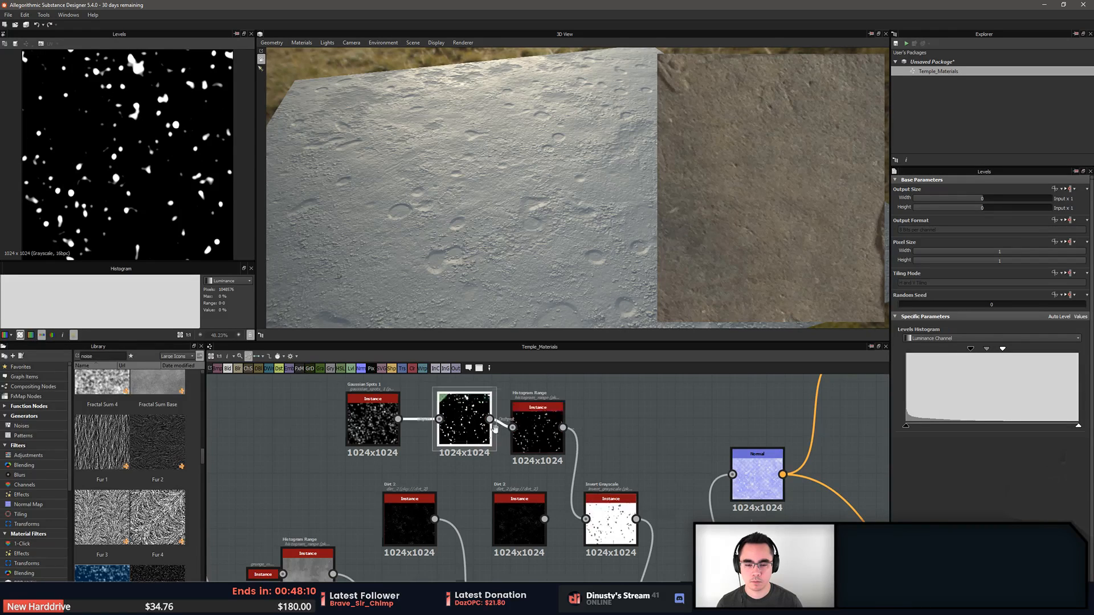
Spread out the Gaussian Spots 1, Levels and Histogram Range nodes to make room in the chain
scroll(740, 512, down, 3)
drag(489, 441, 445, 428)
drag(553, 442, 515, 429)
drag(587, 458, 613, 433)
drag(446, 437, 402, 437)
Insert a Transformation 2D node between Gaussian Spots 1 and Levels and shrink the spot pattern to half size
key(space)
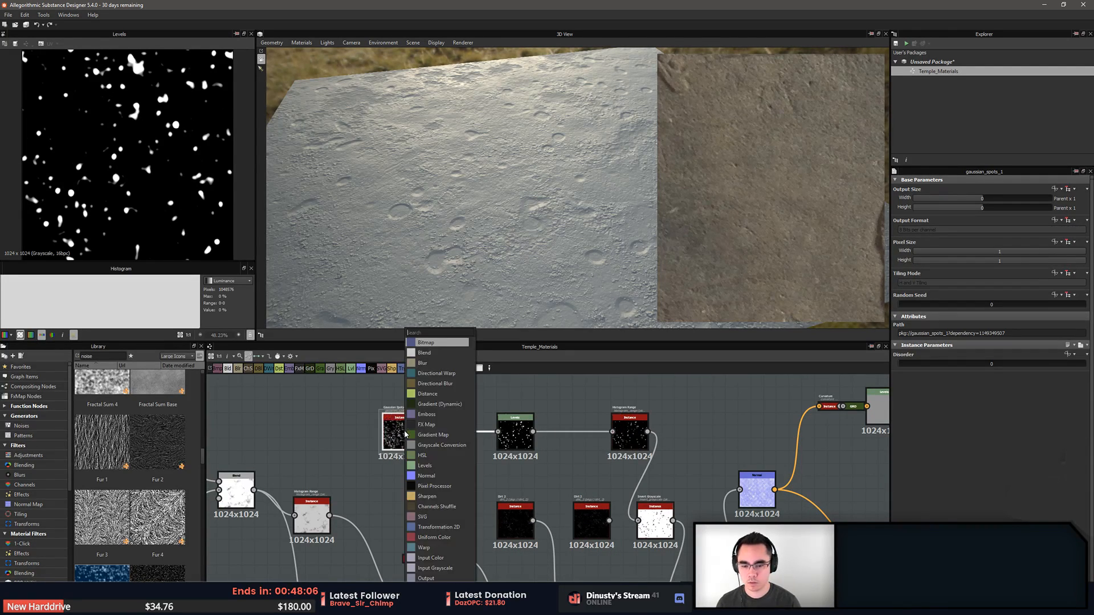
text(2s)
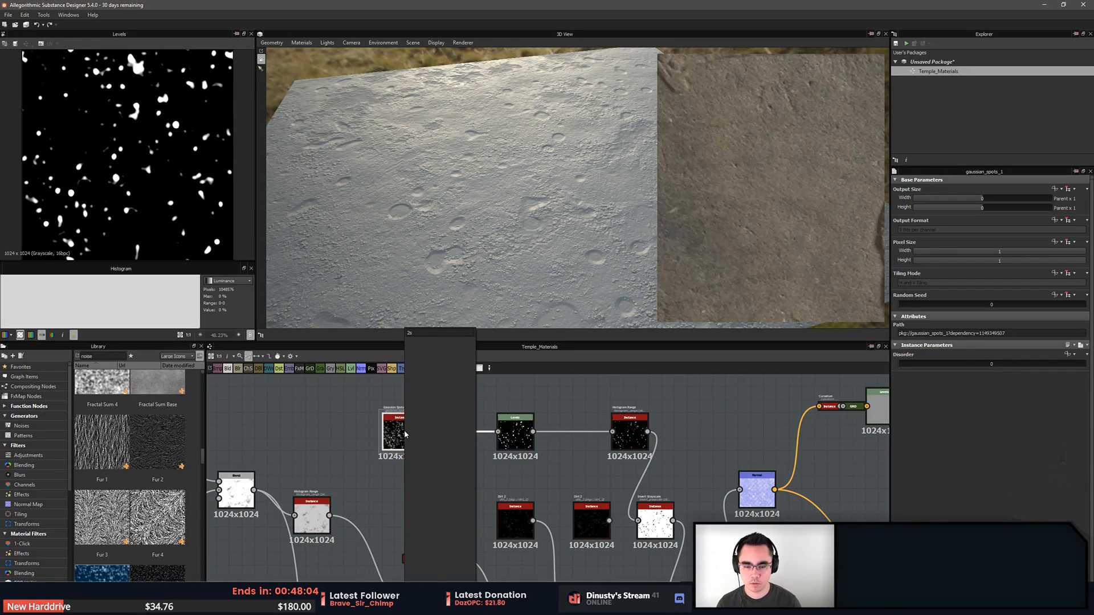
key(Return)
drag(468, 444, 462, 443)
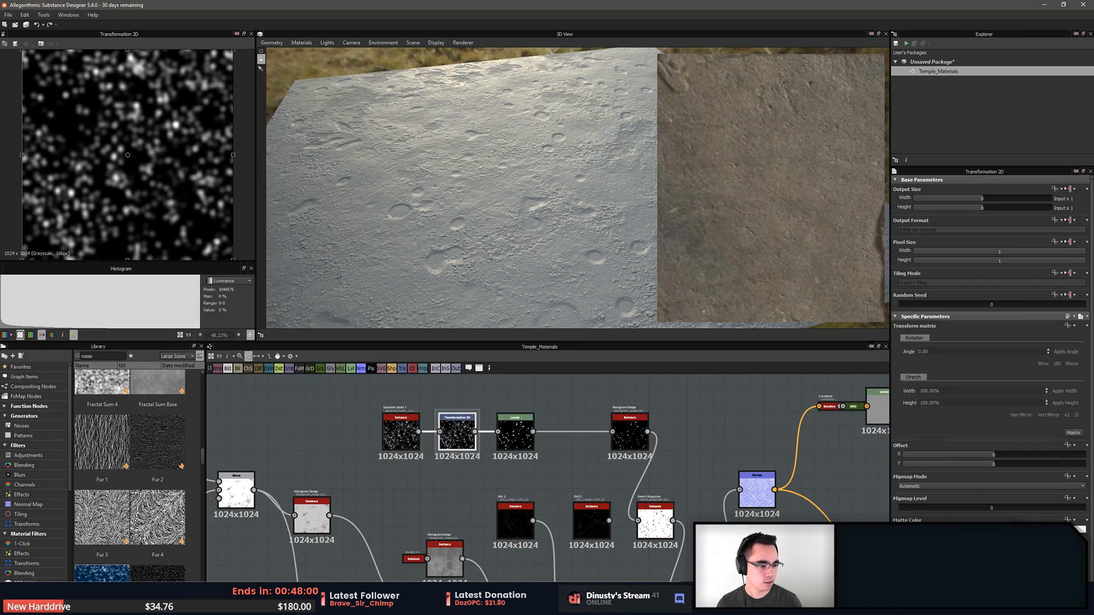
click(1067, 415)
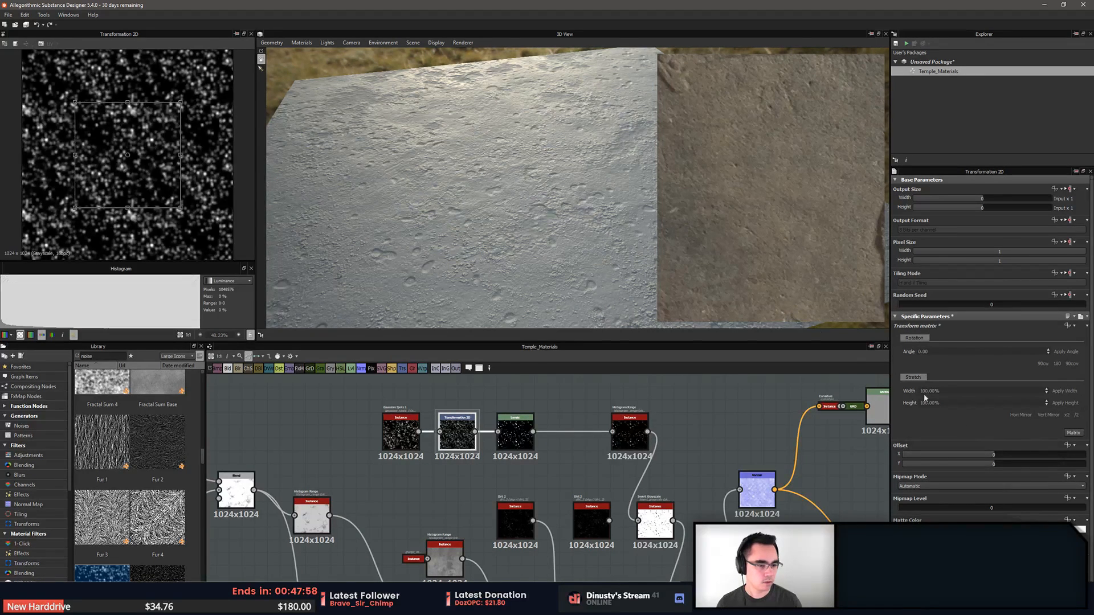
drag(519, 269, 531, 281)
Set the Position of the Histogram Range after Levels to 0.17 and check the pits on the surface up close
double_click(515, 433)
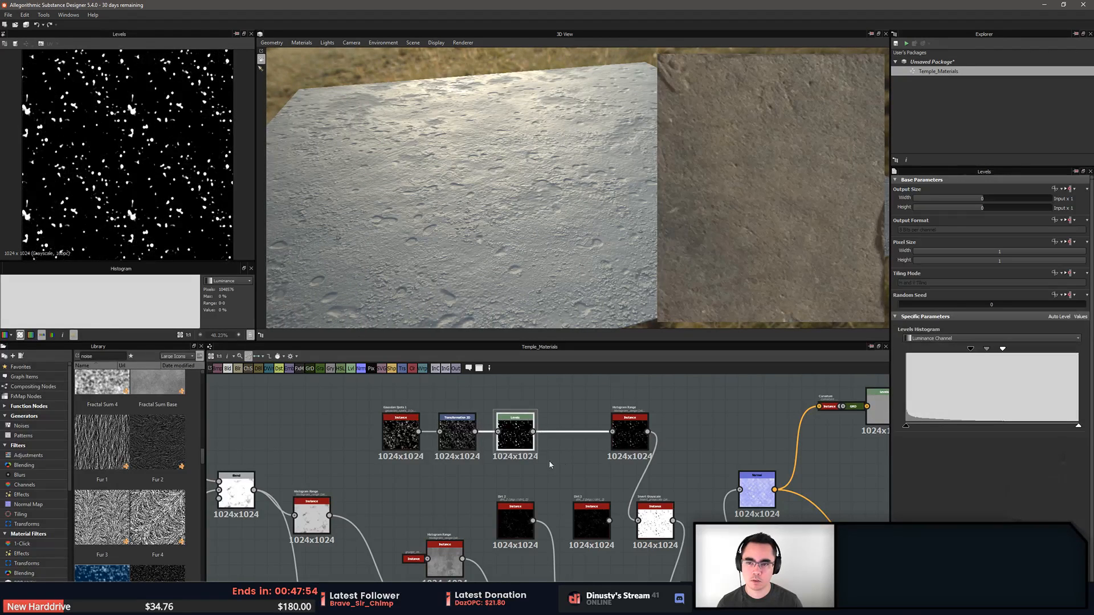
click(636, 452)
double_click(636, 452)
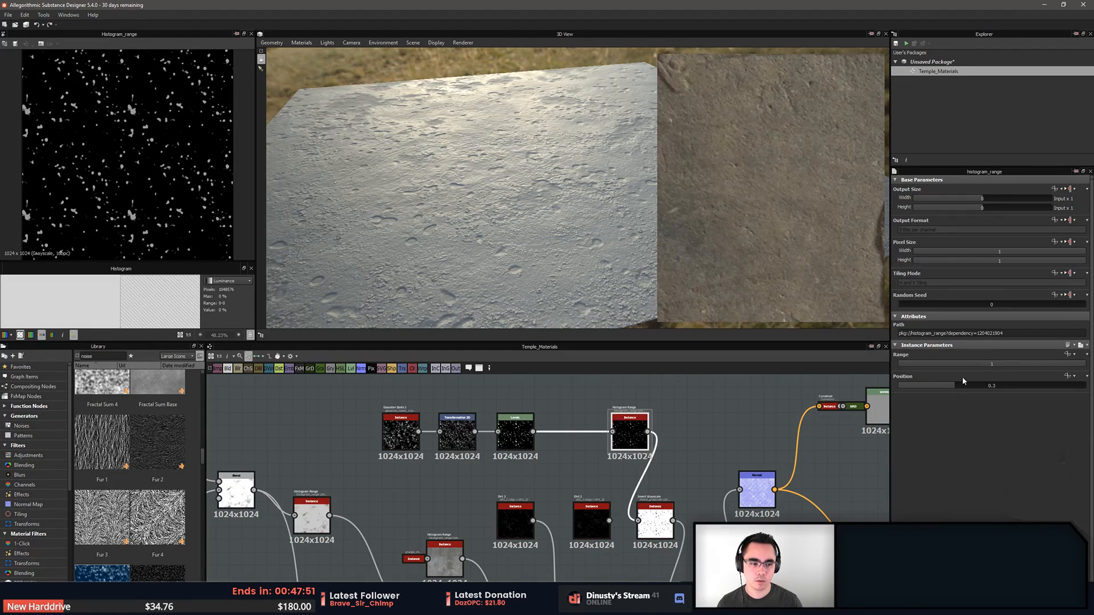
drag(957, 385, 931, 385)
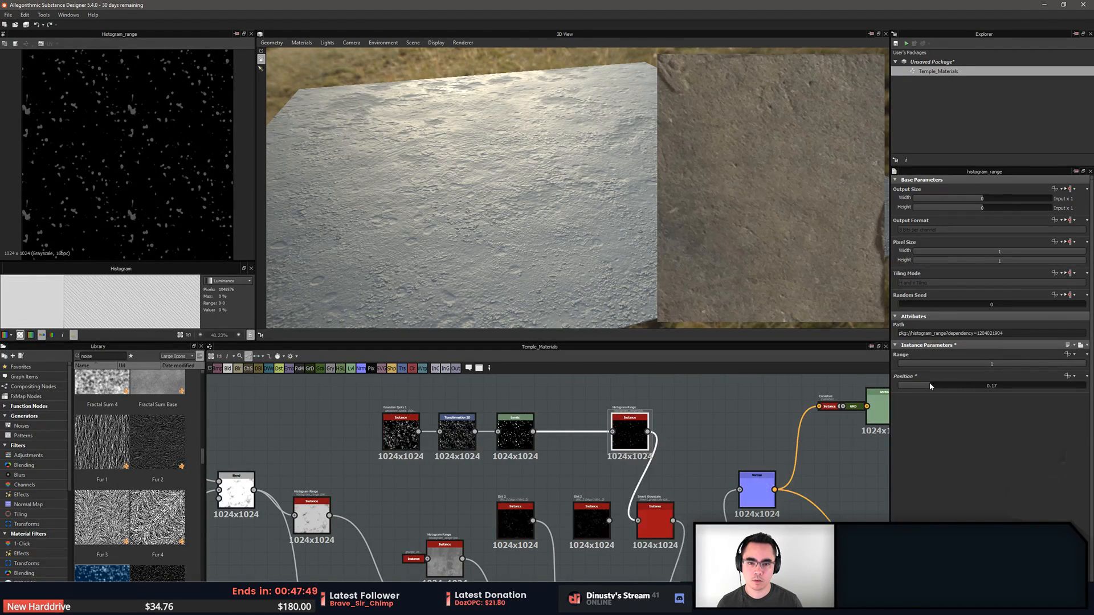
scroll(568, 224, up, 5)
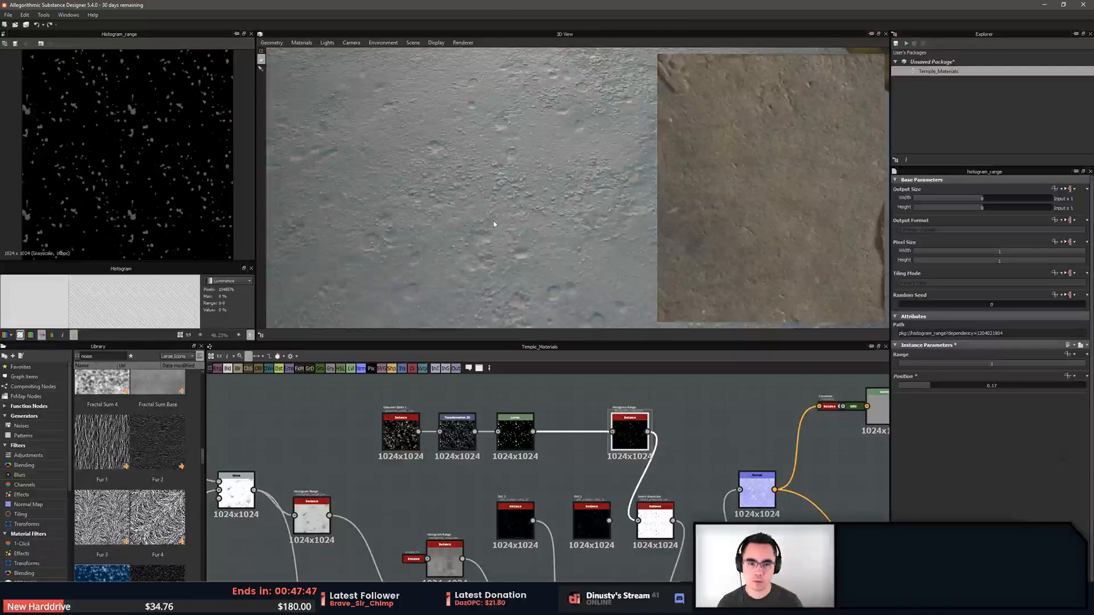
scroll(493, 223, up, 3)
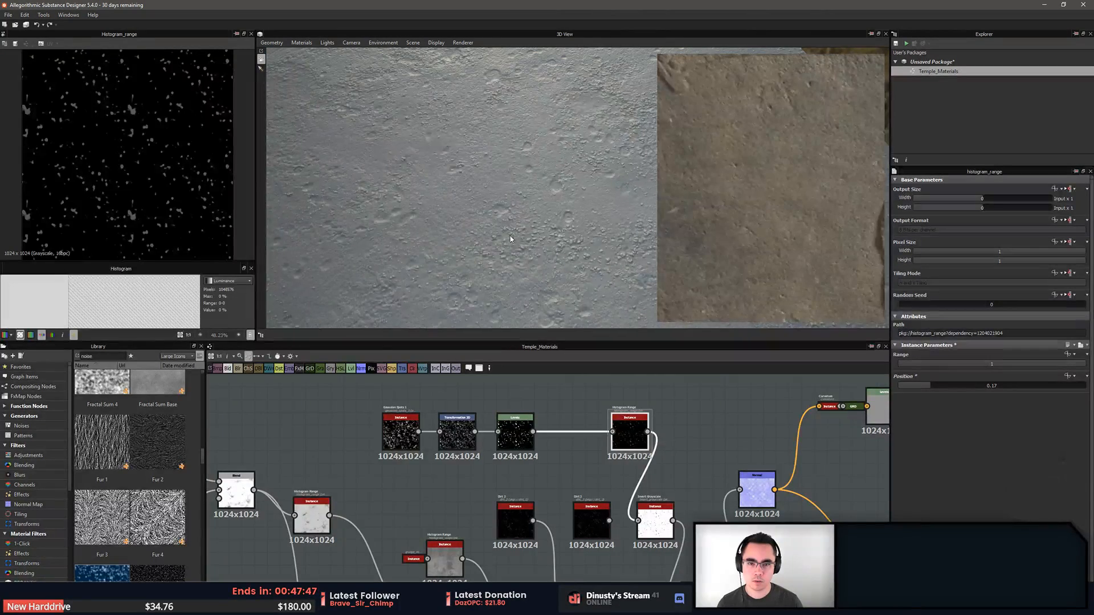
Inspect the Levels and Histogram Range outputs, and respace the Gaussian Spots chain and the Invert Grayscale node
double_click(513, 439)
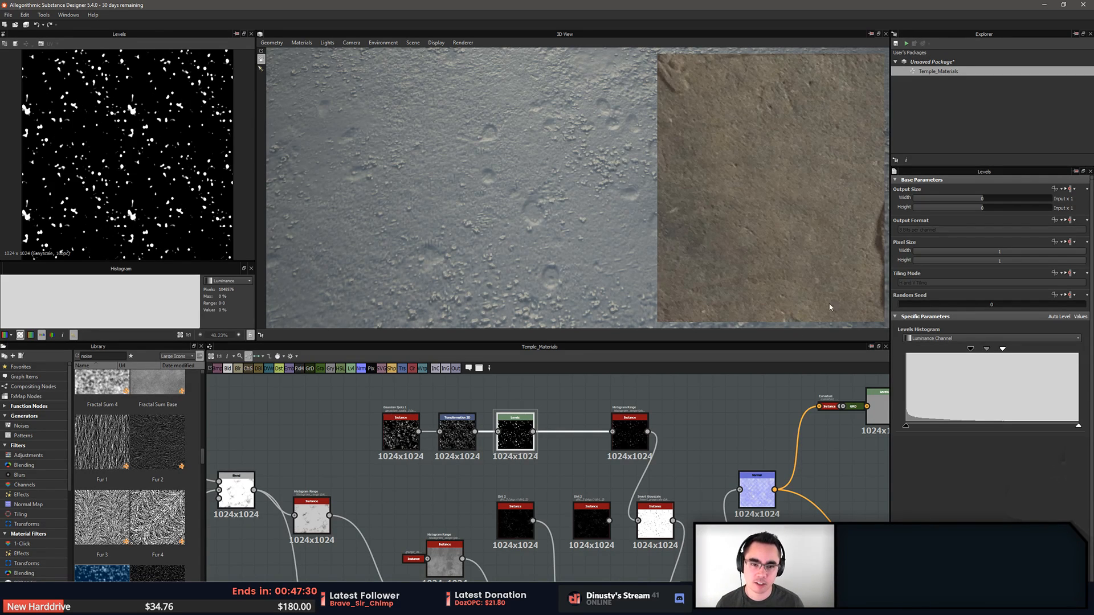
drag(647, 499, 660, 500)
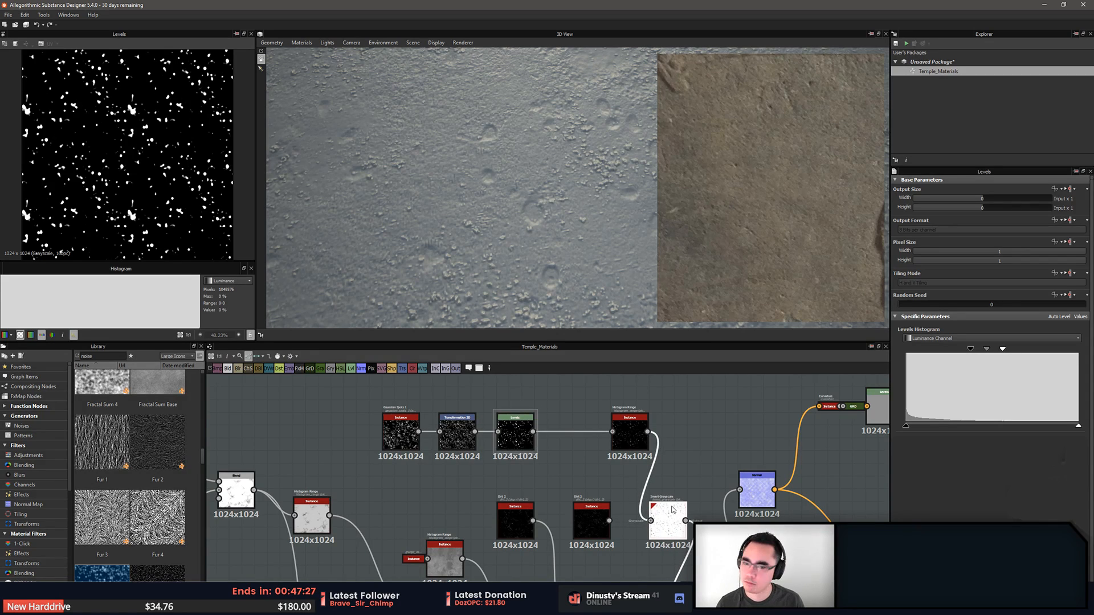
click(629, 446)
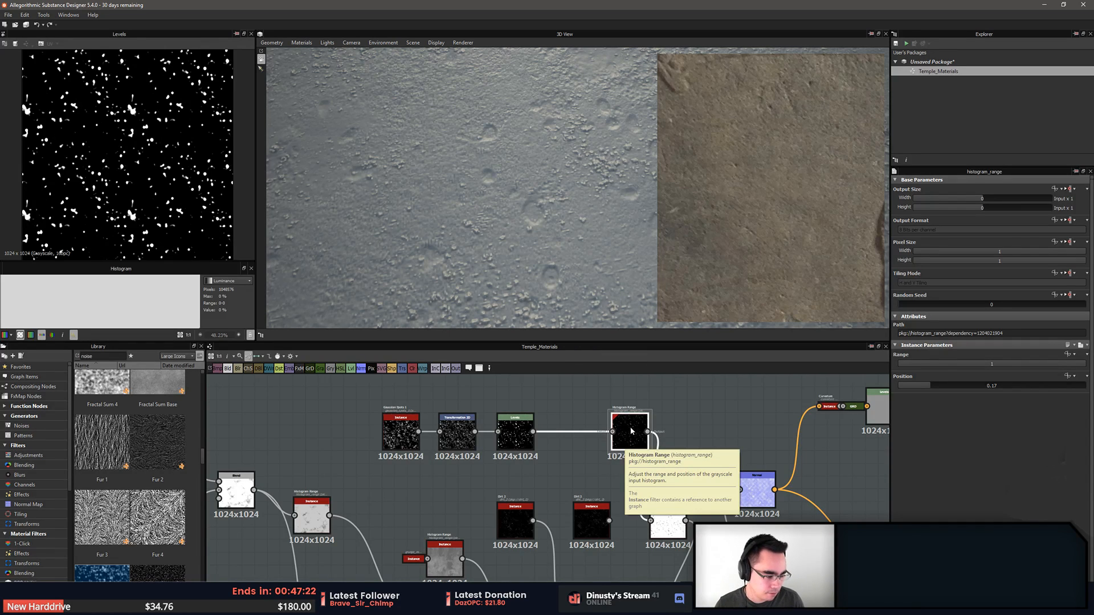
double_click(629, 420)
scroll(128, 179, up, 5)
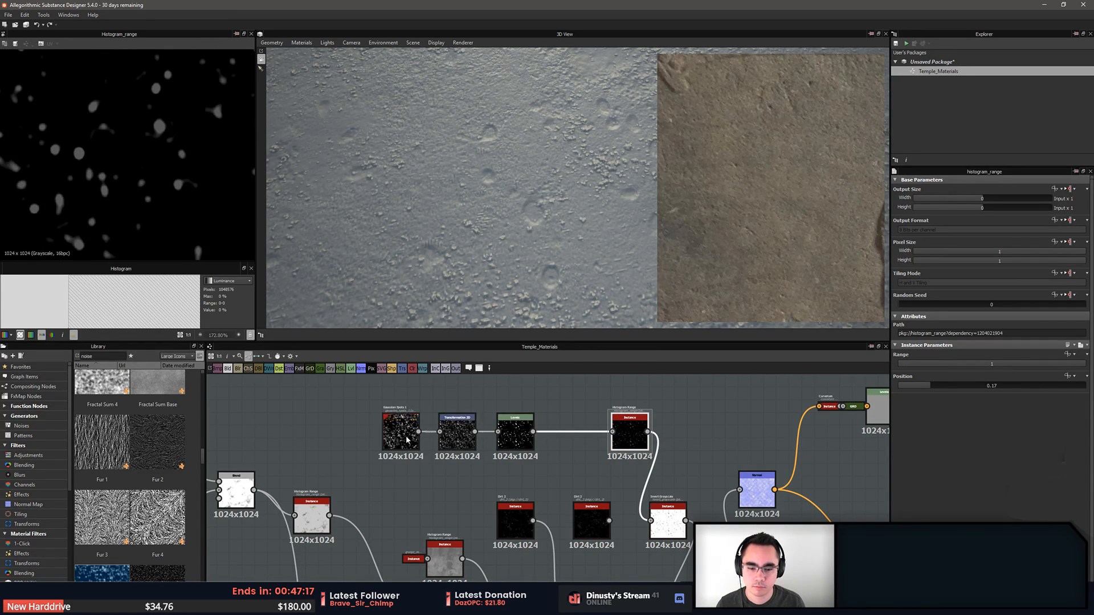
drag(400, 435, 362, 435)
drag(457, 435, 438, 436)
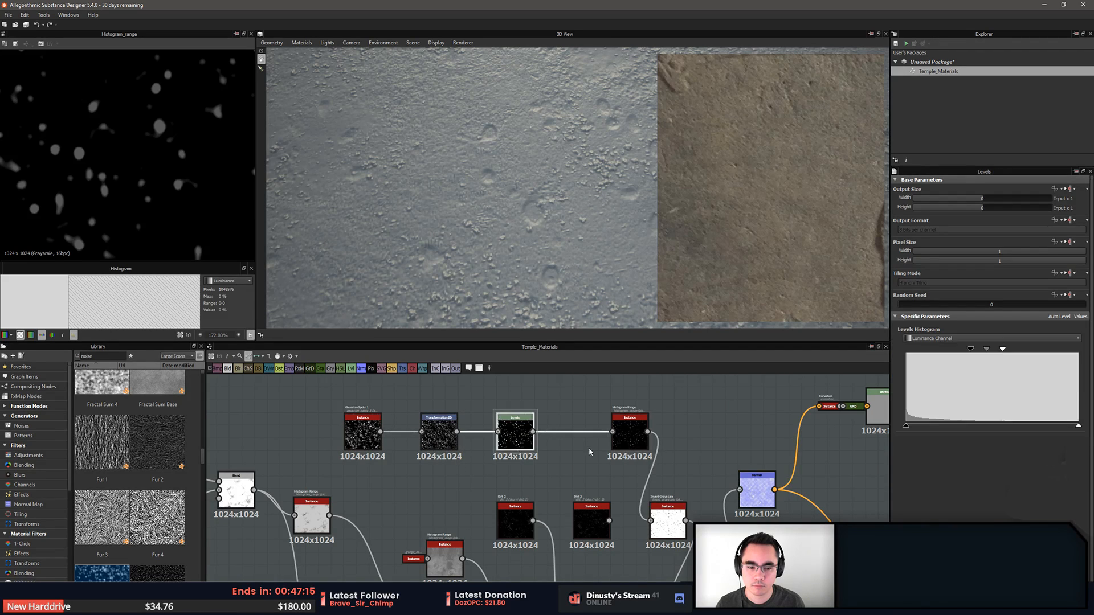
drag(630, 436, 489, 440)
Add a Bevel node to the Levels output and reduce its Distance to a small value to give the spots soft edges
click(520, 441)
key(space)
key(Escape)
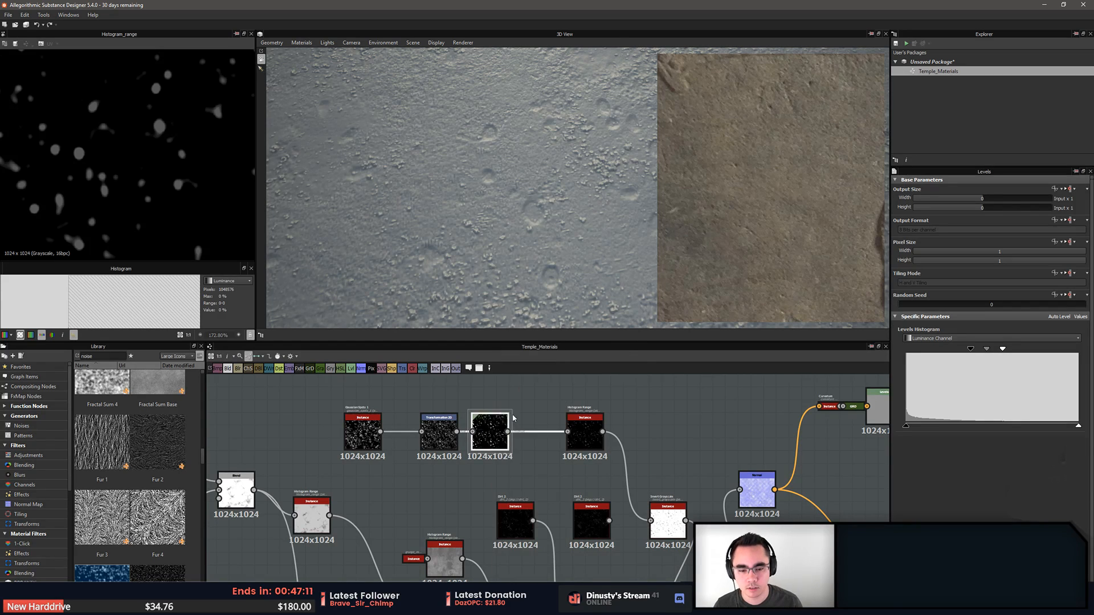
double_click(478, 439)
key(space)
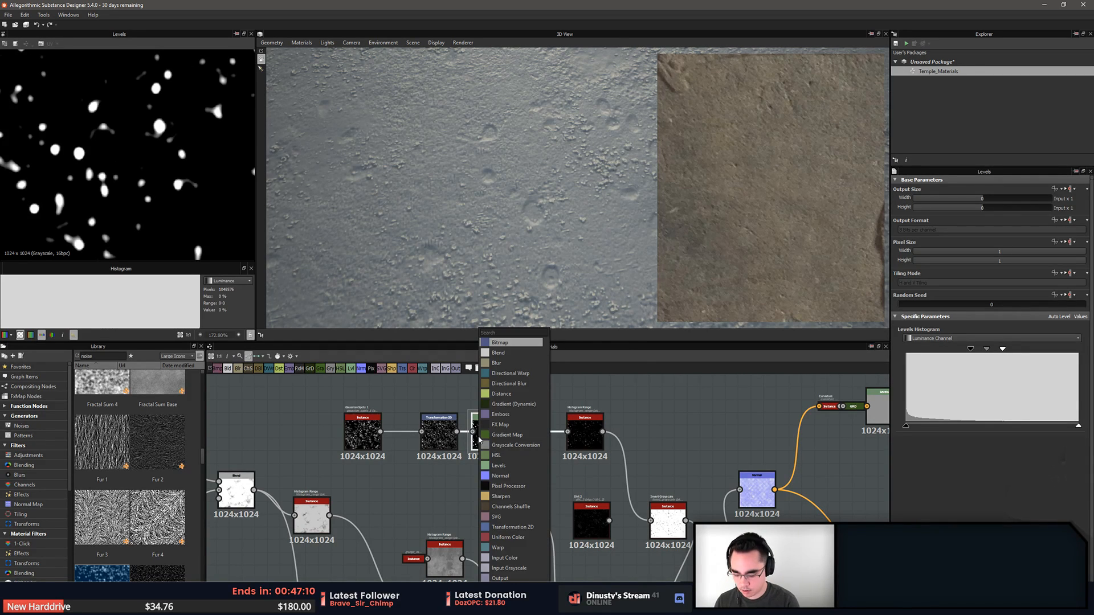
text(bevel)
key(Return)
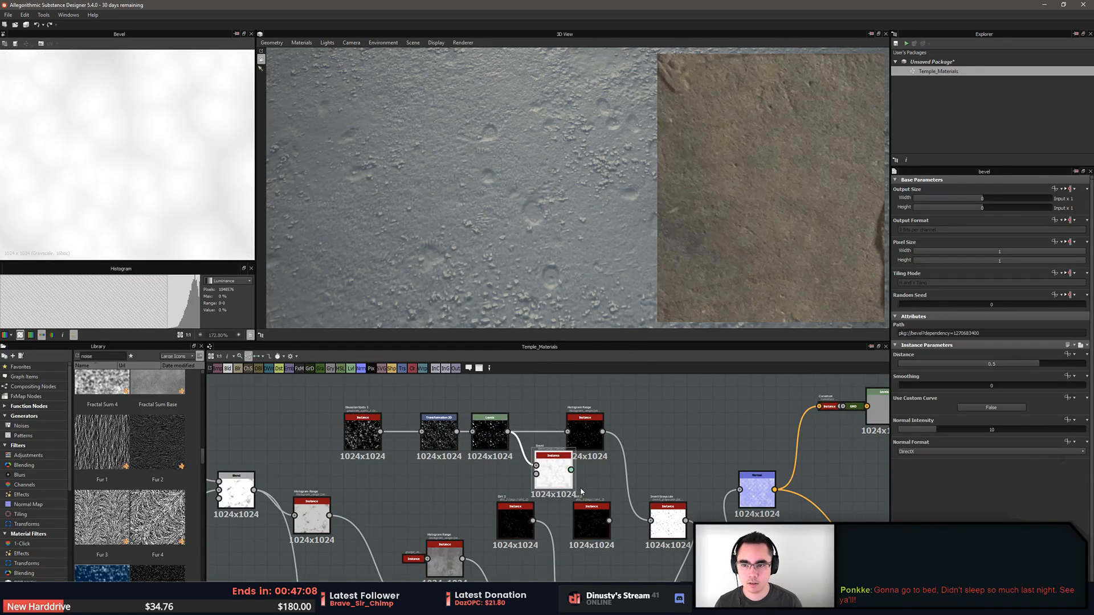
drag(1028, 370, 992, 372)
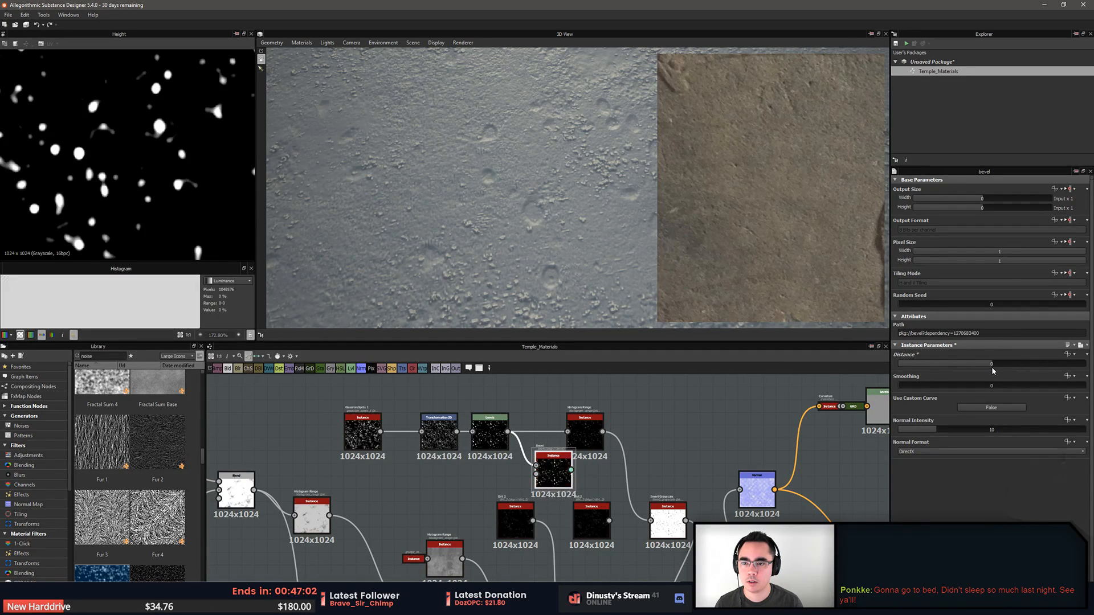
drag(993, 374, 993, 372)
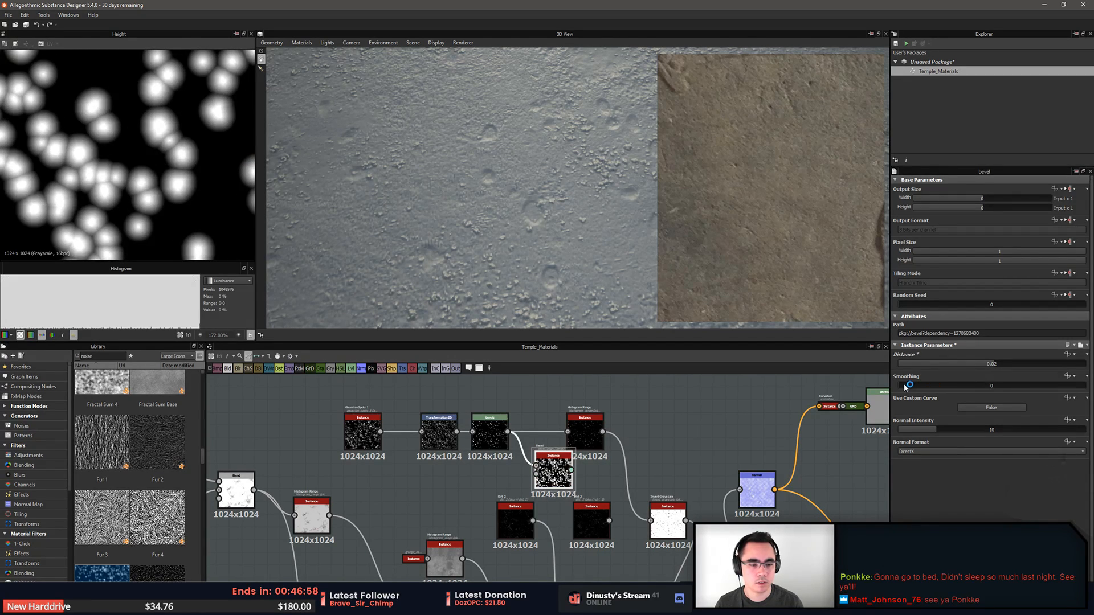
drag(903, 388, 867, 397)
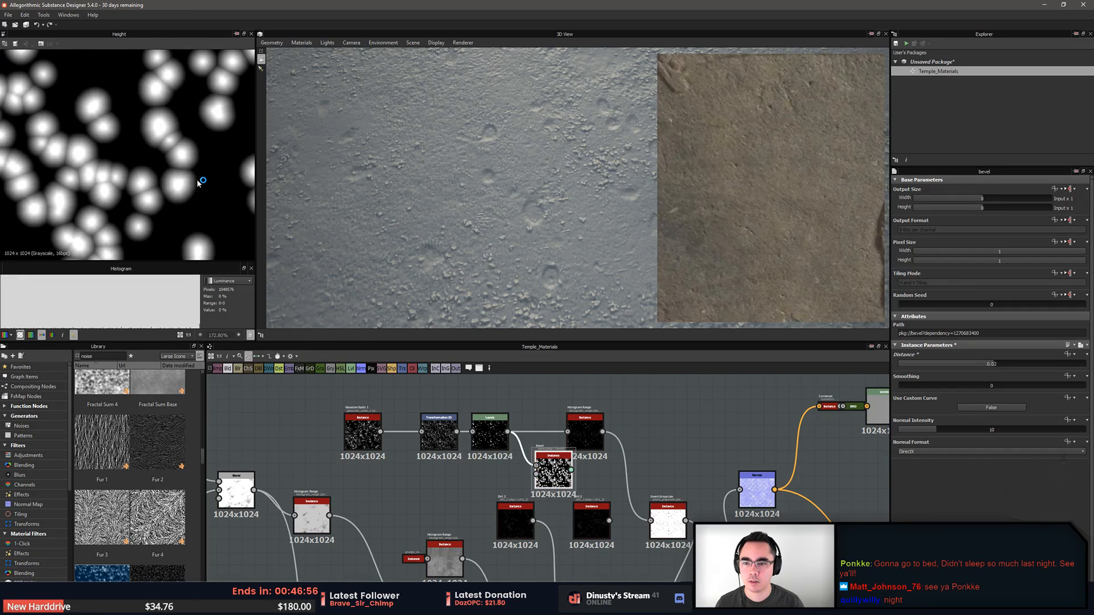
Try to connect the Bevel output to Invert Grayscale and to Histogram Range
scroll(199, 182, down, 3)
drag(571, 470, 651, 523)
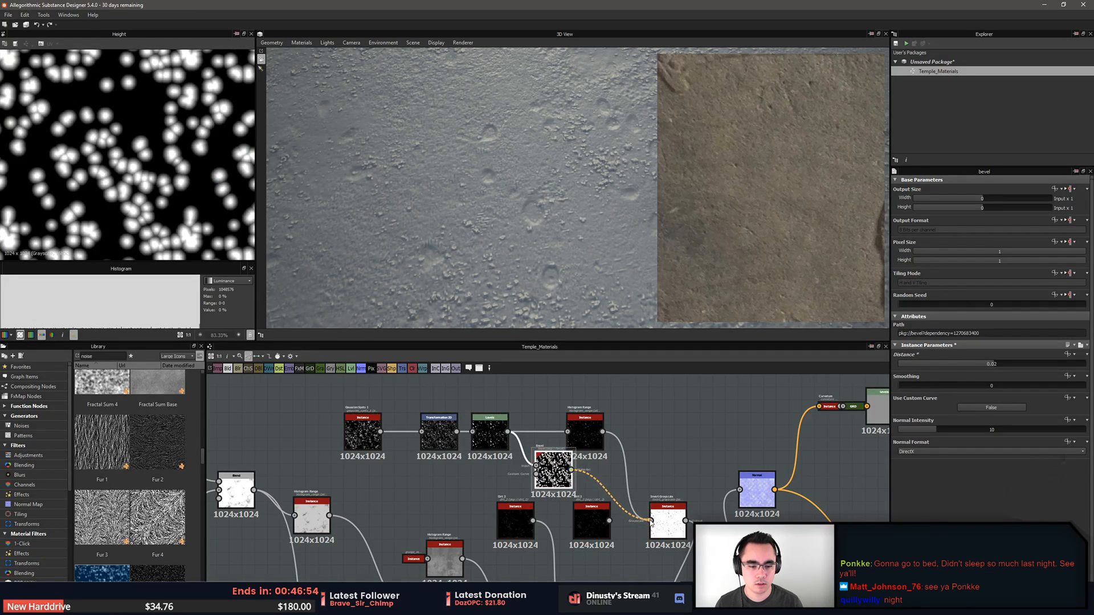
click(651, 522)
click(572, 471)
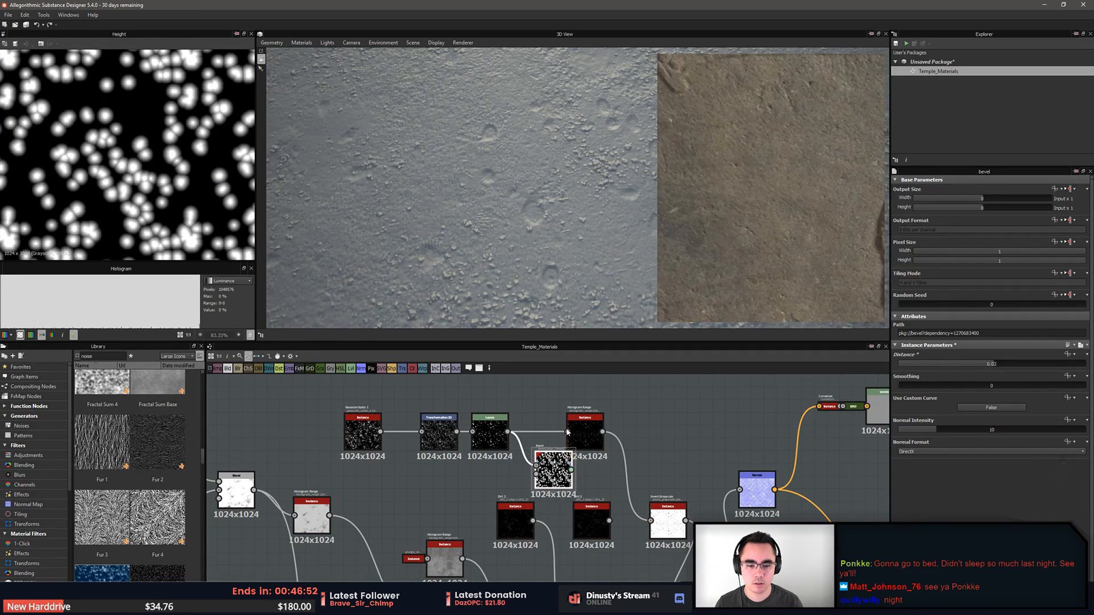
drag(595, 456, 627, 456)
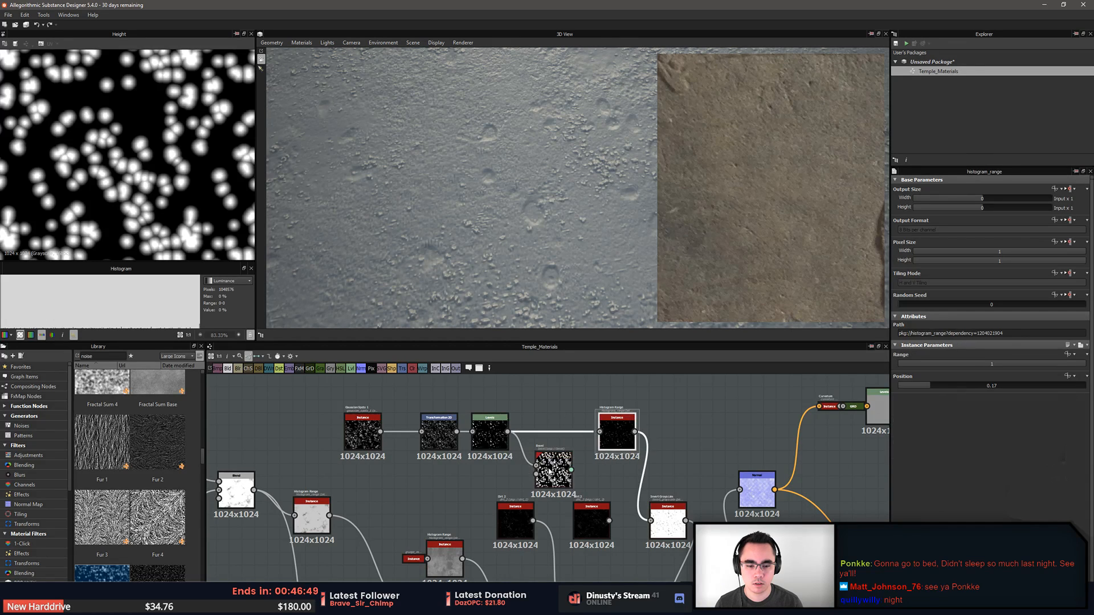
drag(571, 479, 600, 432)
scroll(563, 456, up, 5)
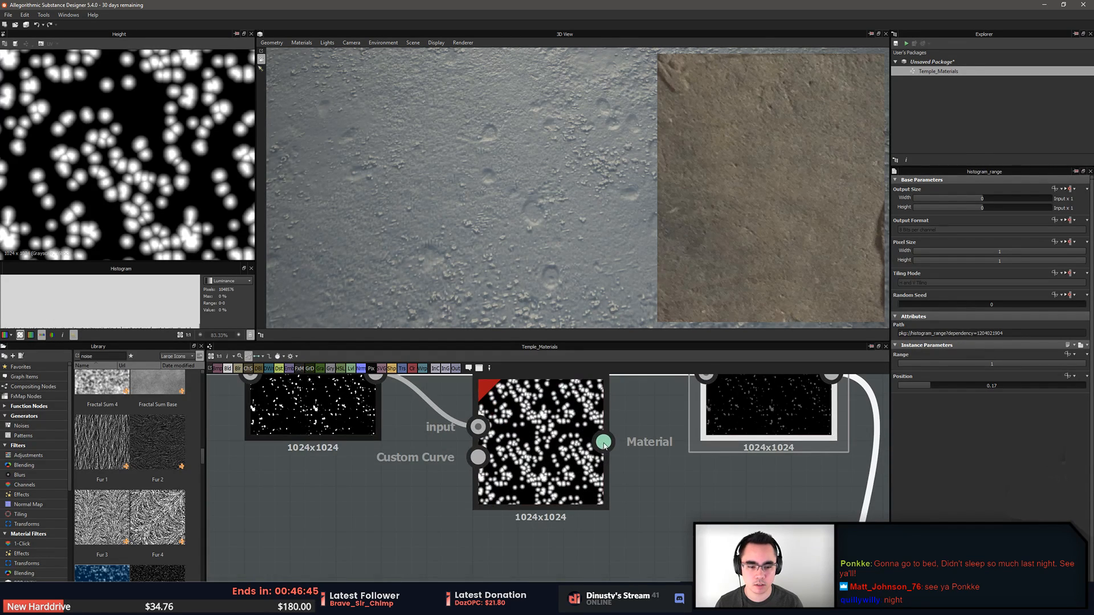
drag(583, 488, 560, 509)
click(550, 470)
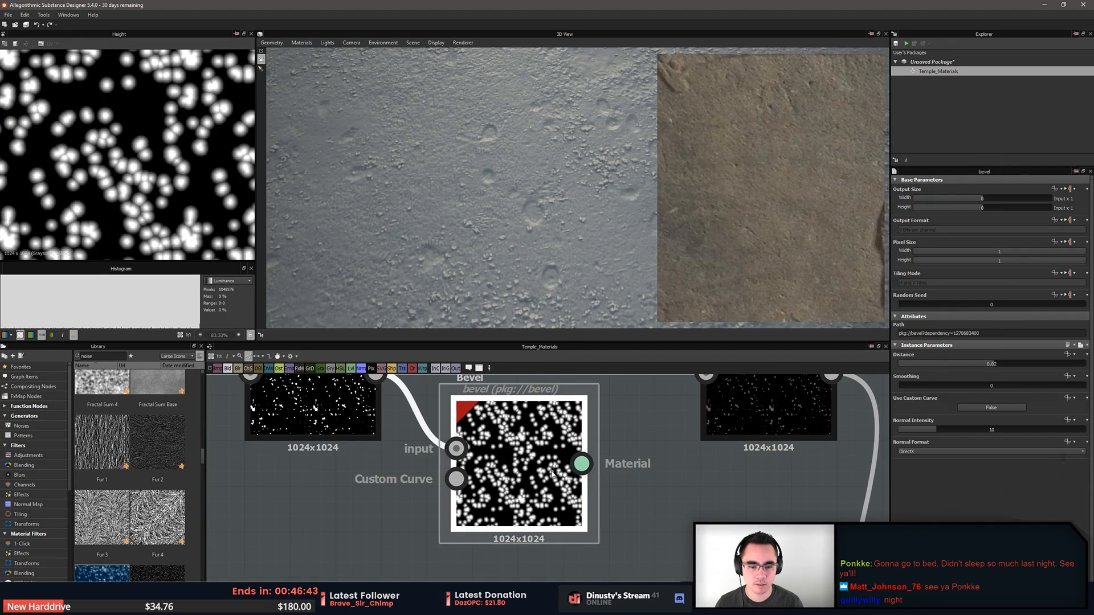
Delete the Bevel node and return to the Levels node feeding Histogram Range
key(Delete)
key(space)
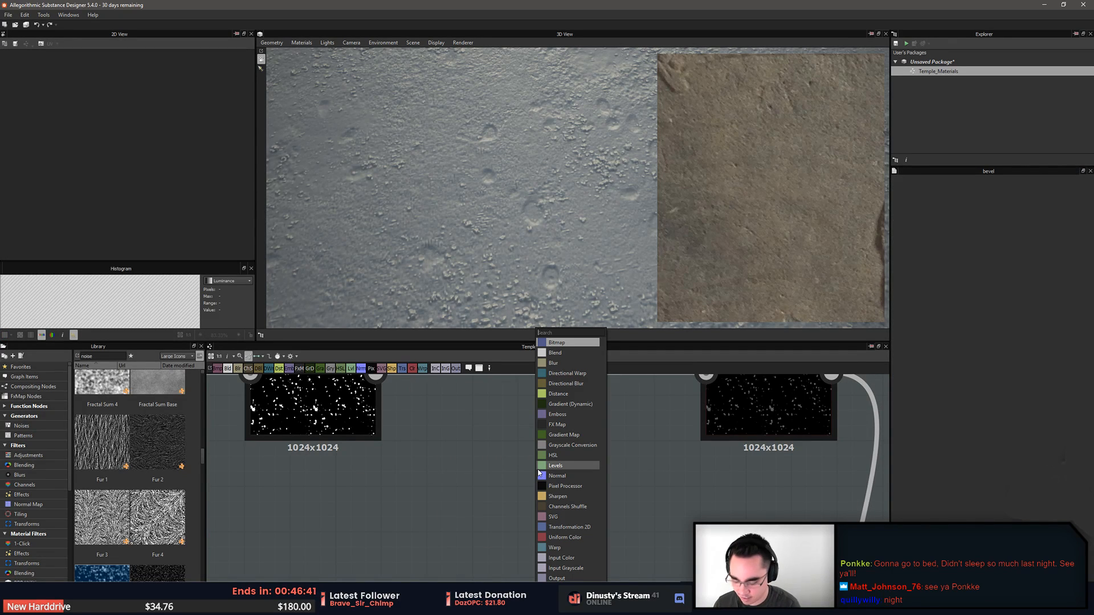
click(556, 465)
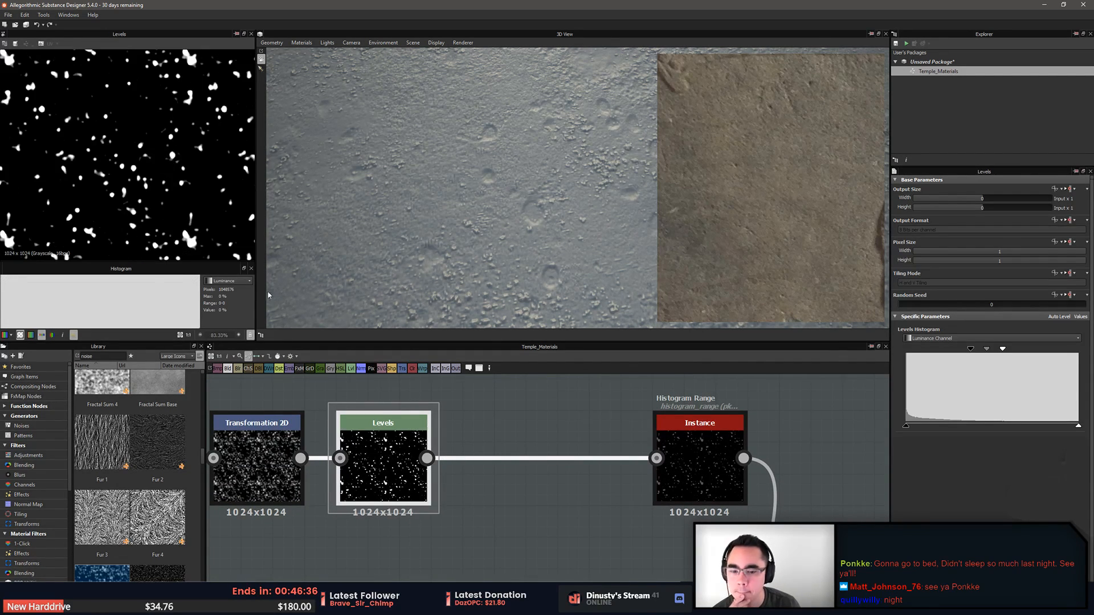
Raise the input black and white points on the spots' Levels node and halve the scale in its Transformation 2D node
mouse_move(1002, 349)
mouse_down()
mouse_move(1013, 353)
mouse_move(986, 353)
mouse_up()
click(257, 439)
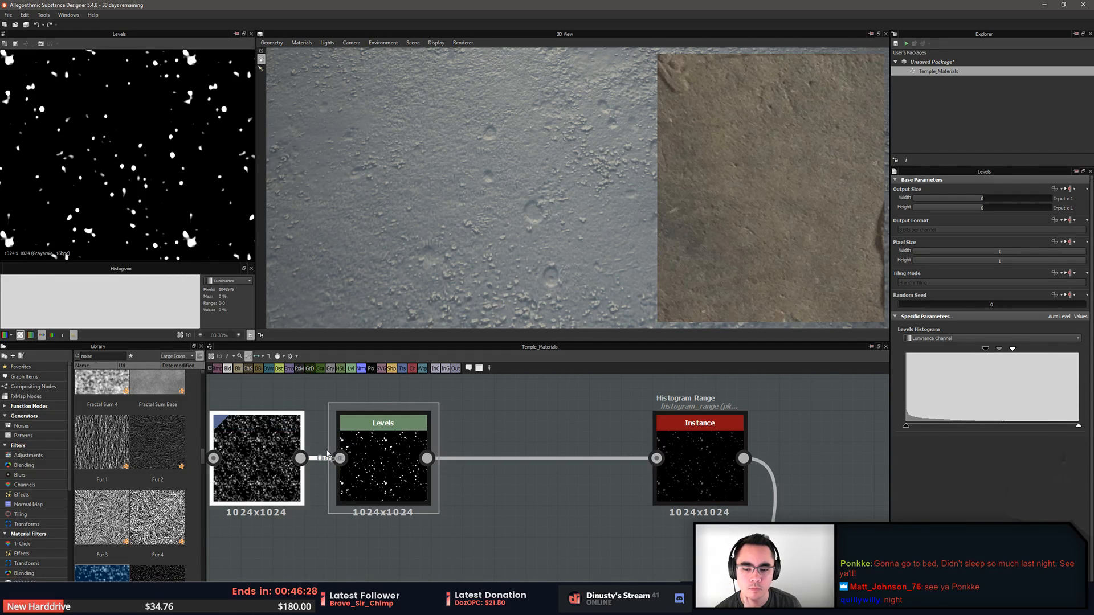
click(1076, 417)
click(592, 432)
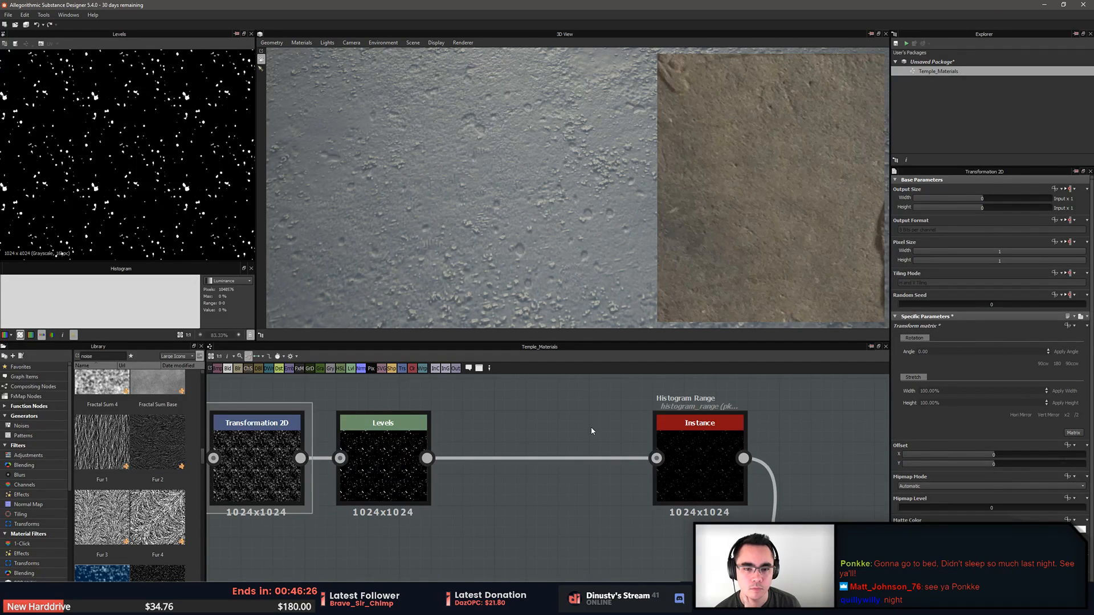
scroll(501, 162, down, 3)
drag(500, 212, 511, 205)
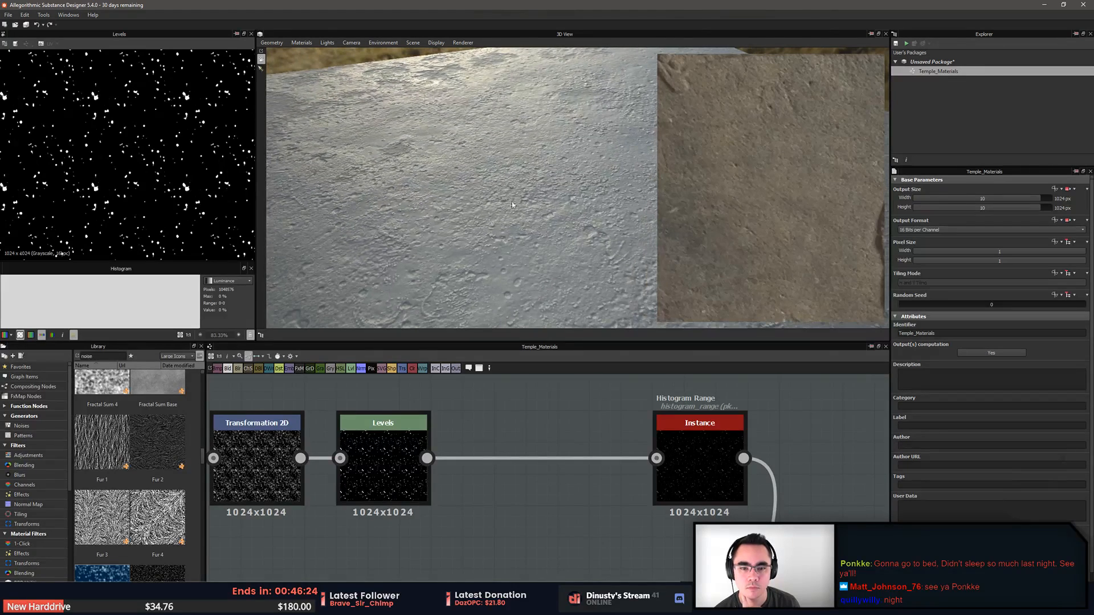
Rotate the spot pattern slightly counterclockwise in the Transformation 2D node feeding Levels
double_click(399, 446)
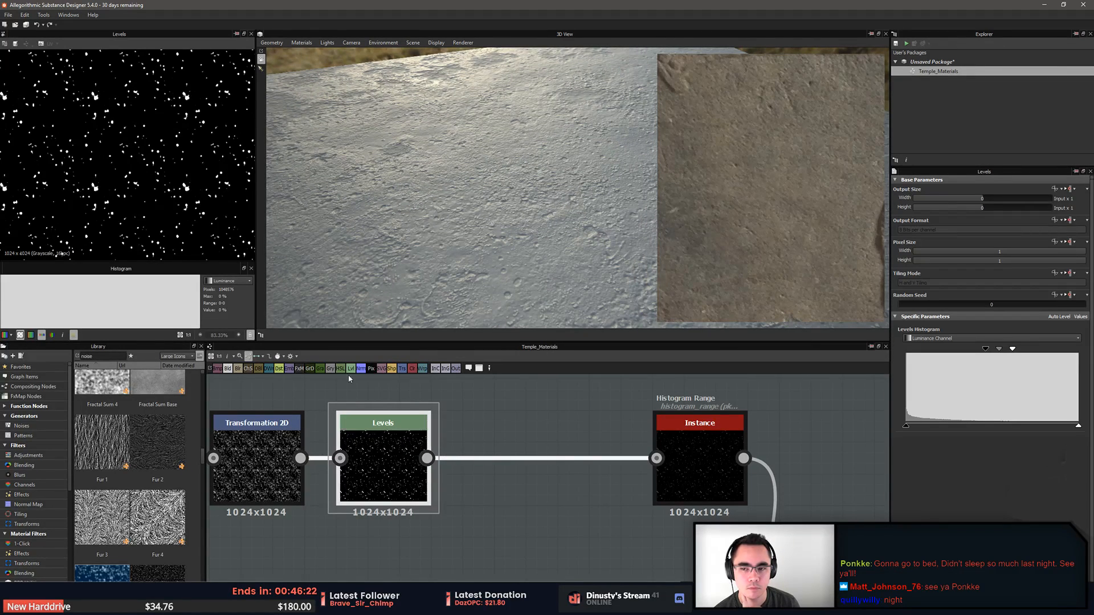
scroll(130, 142, down, 2)
double_click(256, 462)
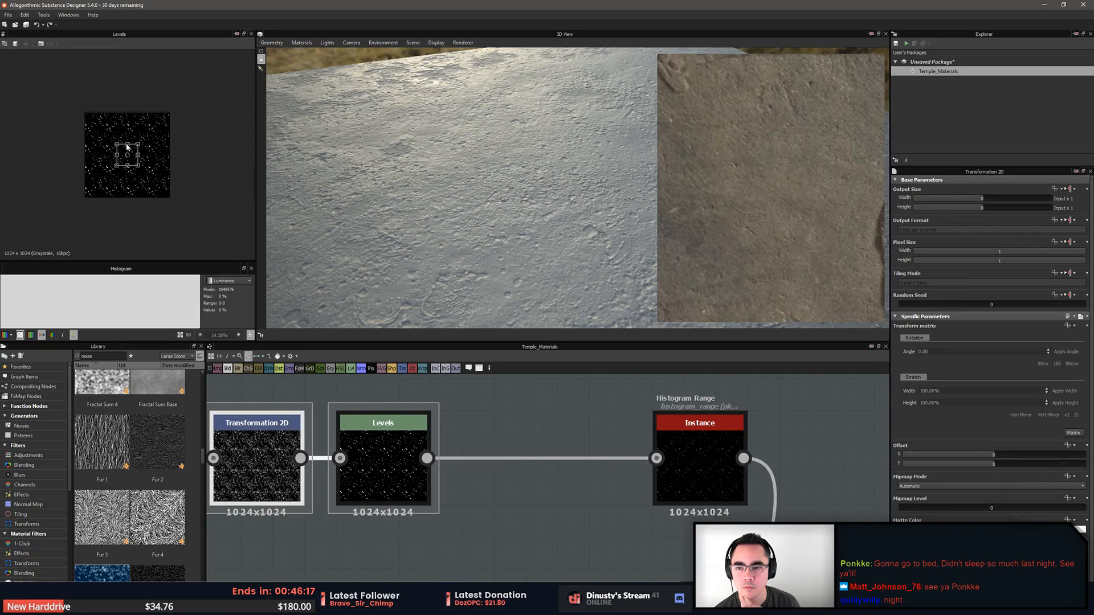
drag(131, 131, 122, 131)
click(478, 418)
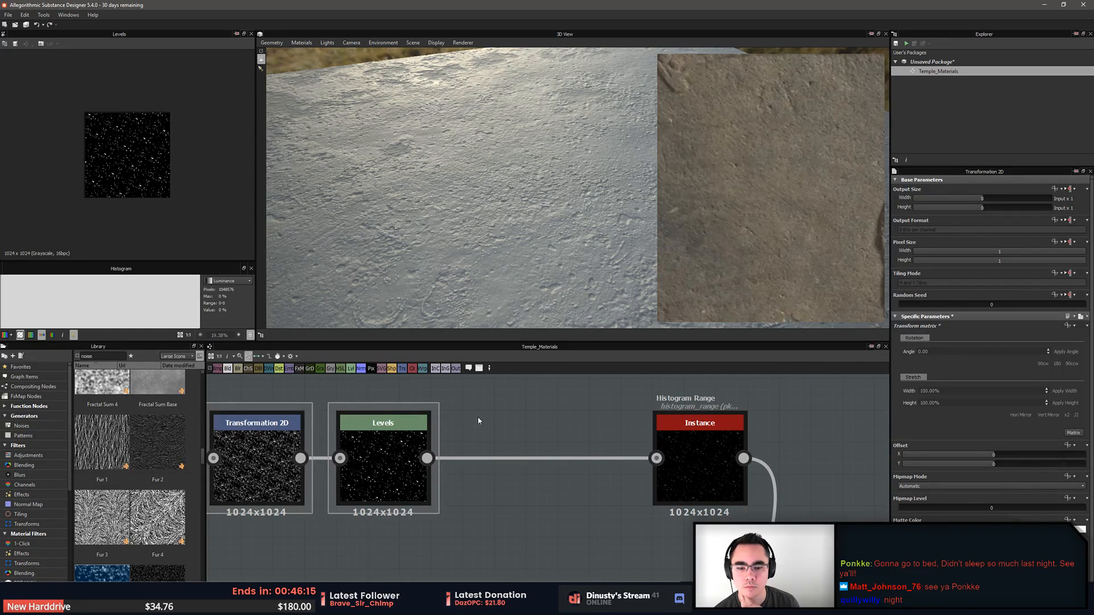
Set the Position of the Histogram Range node after the spots' Levels to about 0.4
click(383, 456)
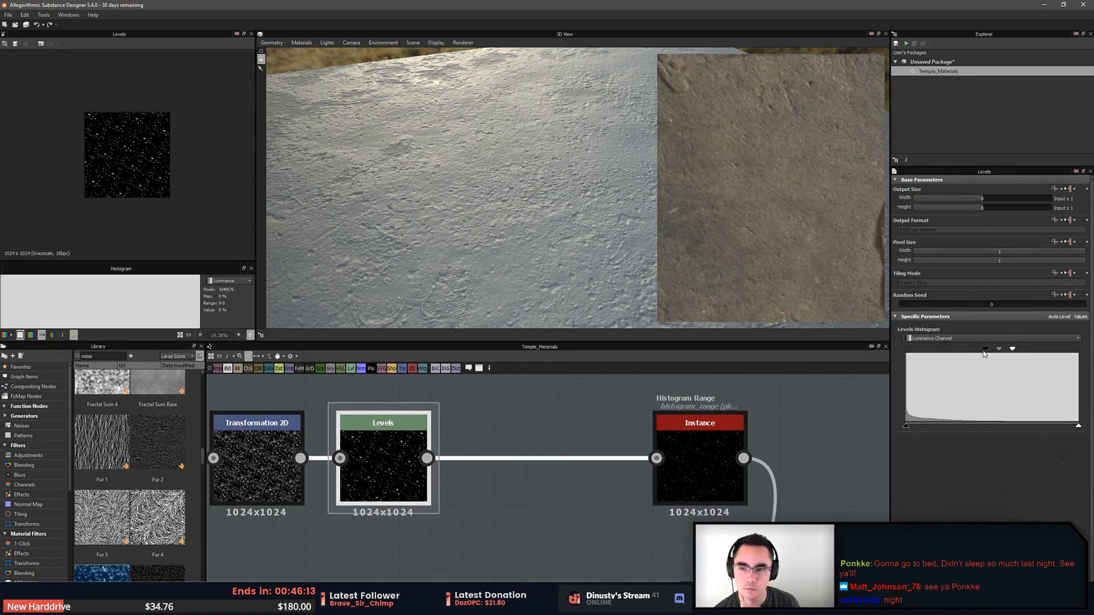
scroll(624, 448, down, 1)
middle_drag(632, 491, 514, 447)
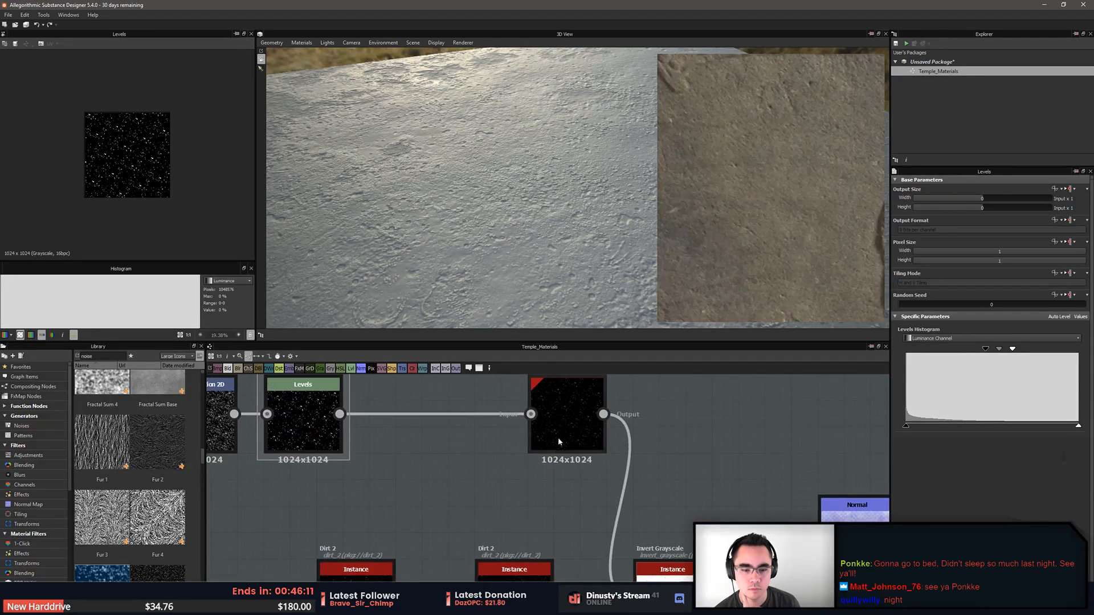
double_click(558, 437)
drag(941, 391, 973, 396)
middle_drag(689, 504, 660, 447)
scroll(673, 466, down, 1)
click(710, 517)
click(660, 516)
middle_drag(660, 519, 601, 489)
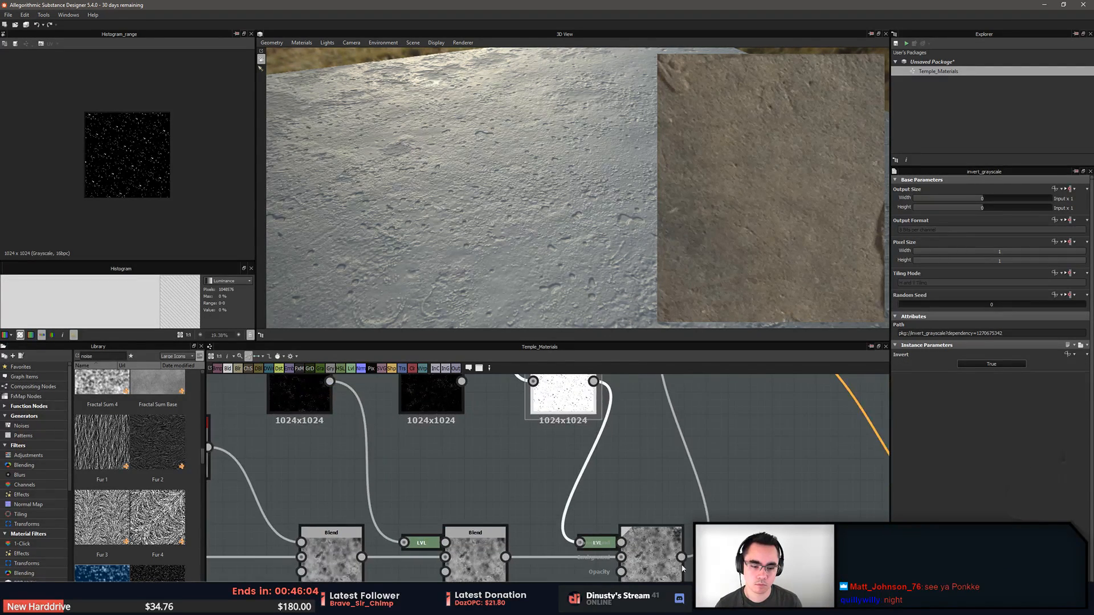
click(650, 548)
middle_drag(649, 548, 687, 472)
click(621, 530)
key(space)
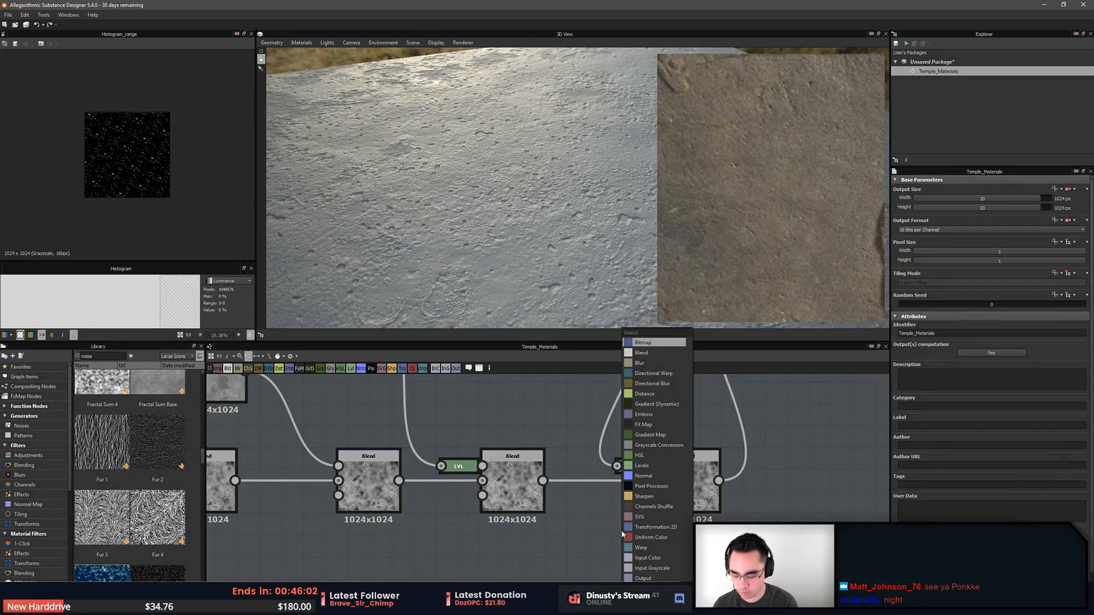
text(cloud)
key(Escape)
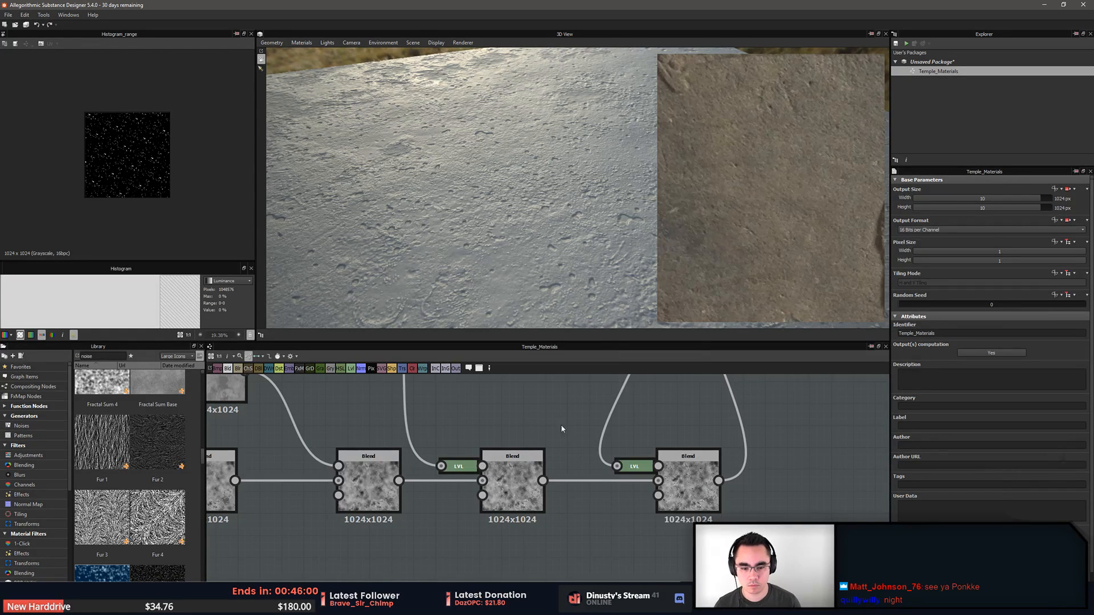
Add a Transformation 2D node fed by the black-and-white mask and place it beneath the last Blend nodes
scroll(617, 426, down, 5)
middle_drag(473, 449, 487, 428)
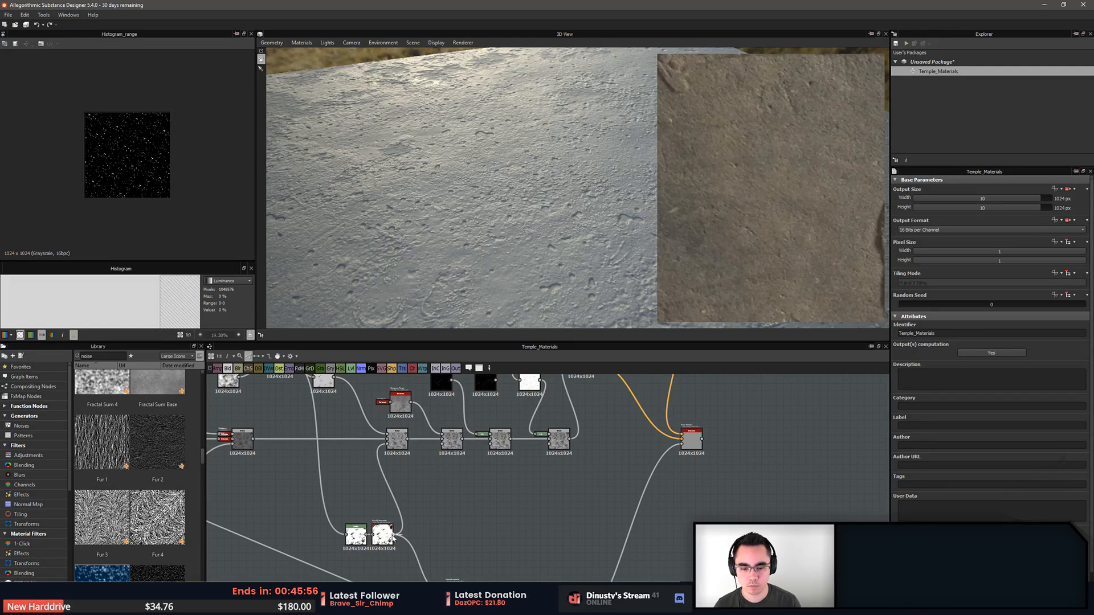
key(space)
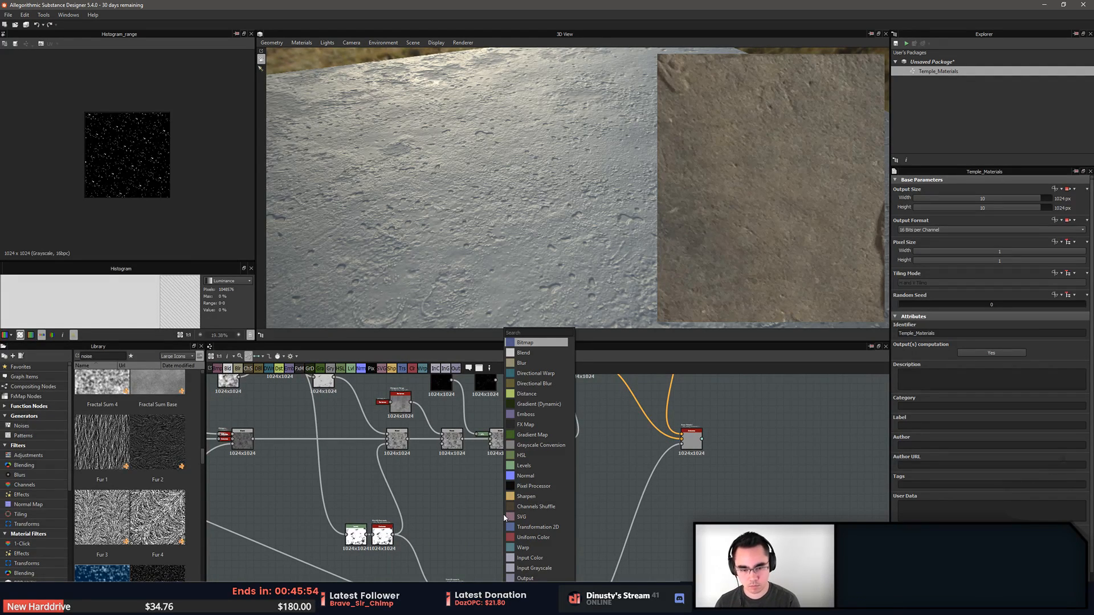
text(trans)
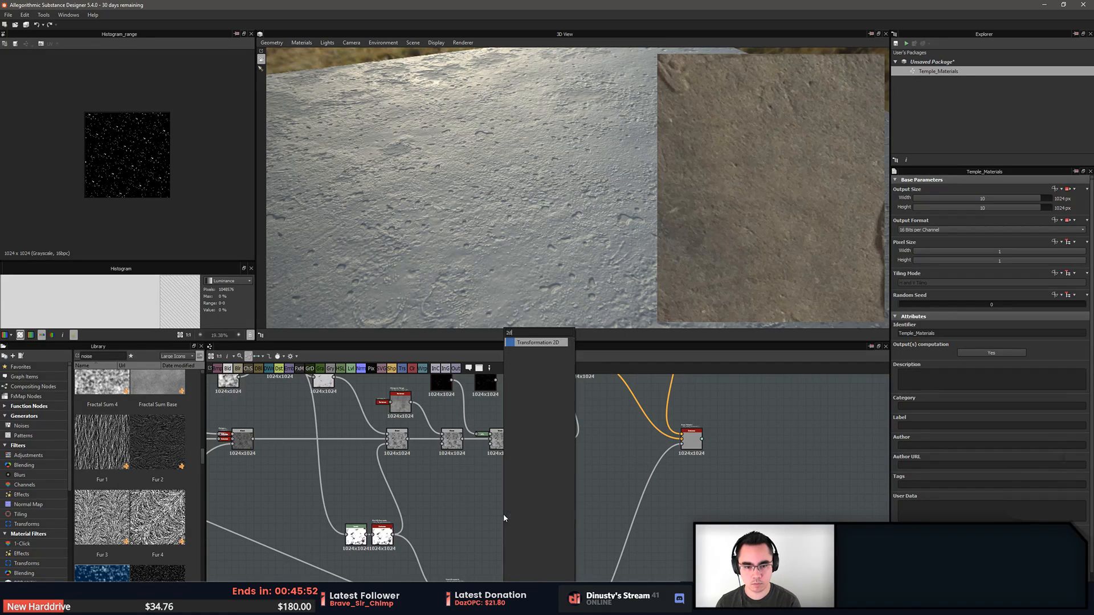
key(Return)
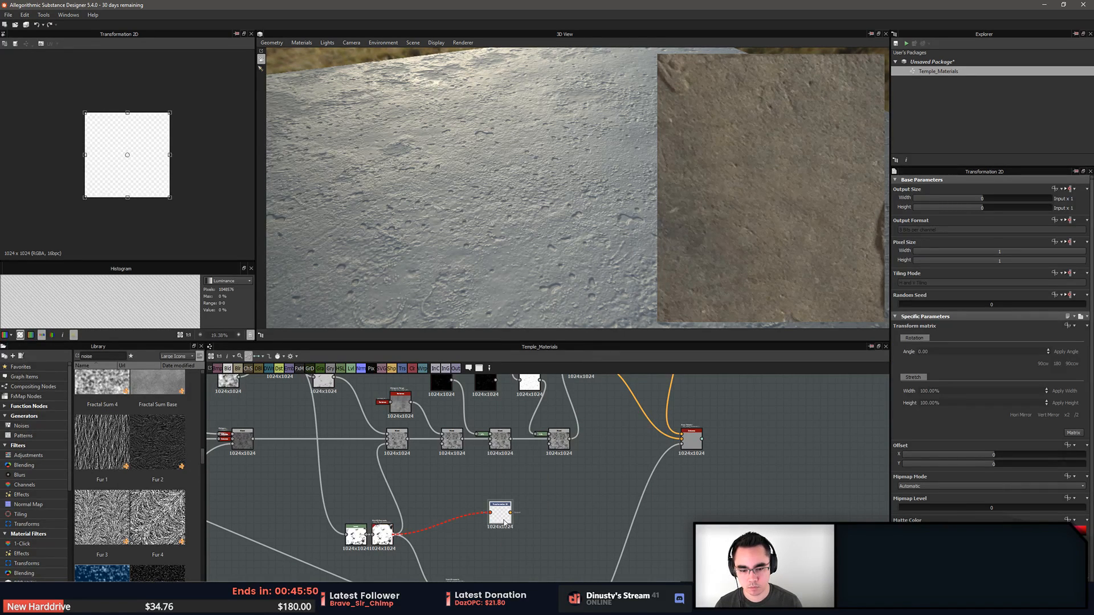
drag(504, 522, 512, 482)
Offset the mask to about -0.44 in X and -0.38 in Y, and connect it to the last Blend's Opacity input
drag(137, 158, 175, 191)
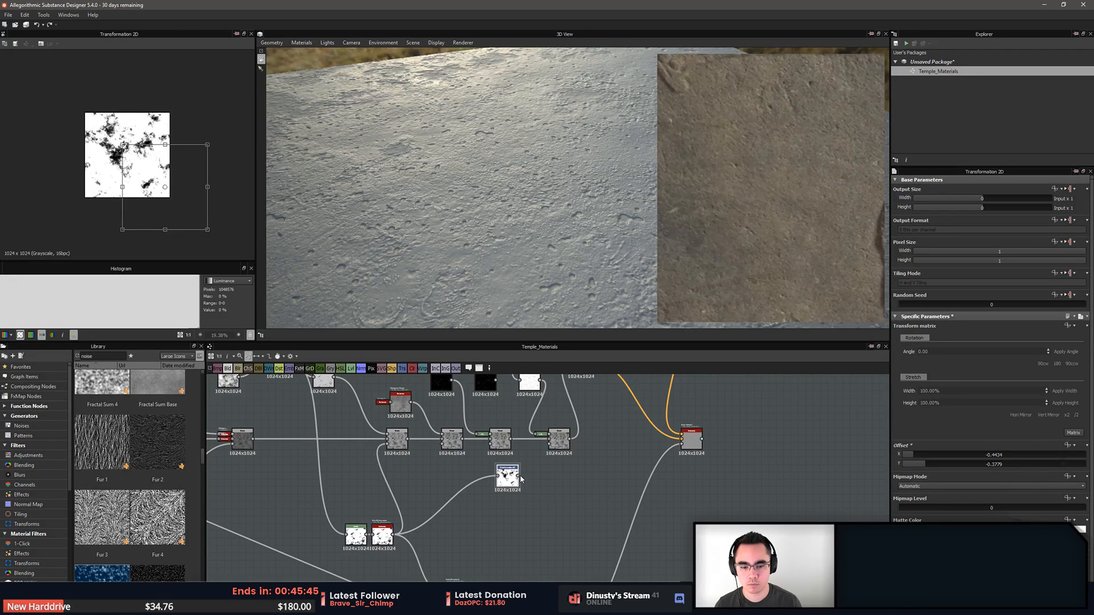
click(559, 476)
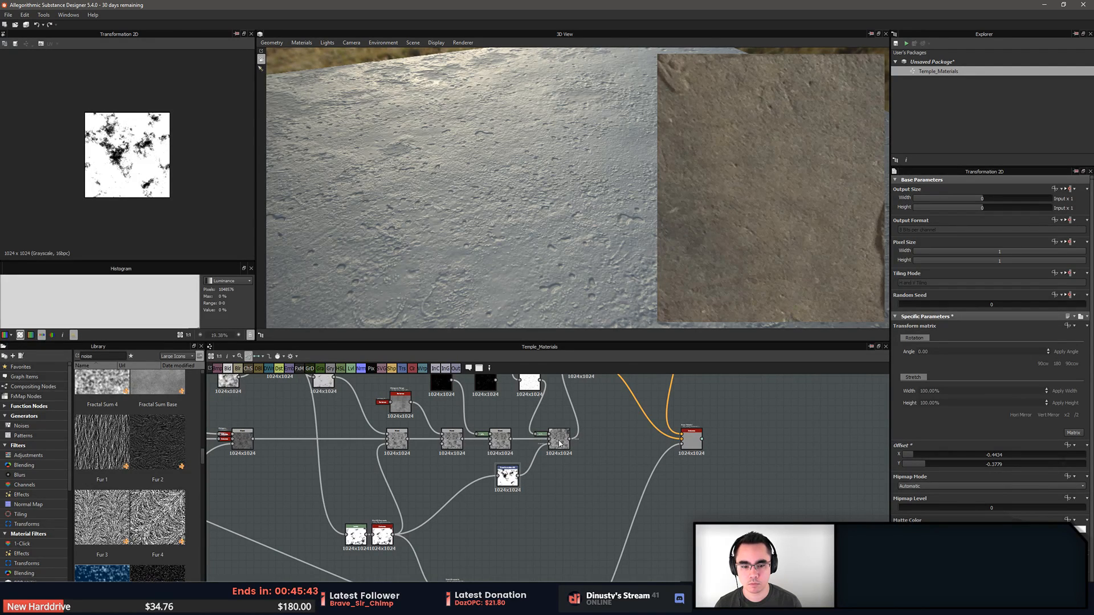
click(559, 444)
click(512, 482)
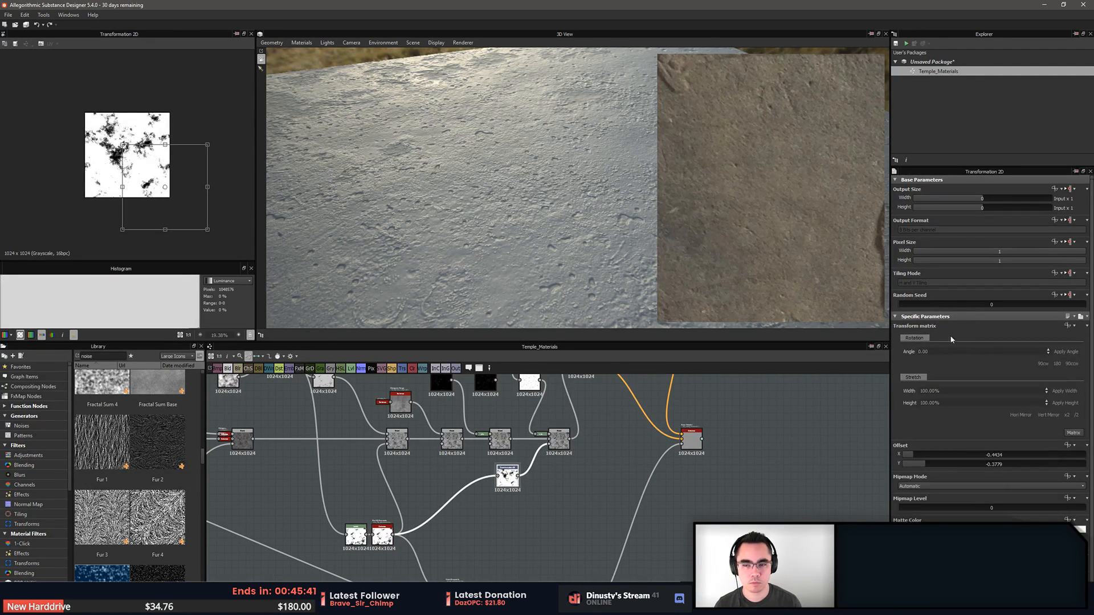
key(space)
text(level)
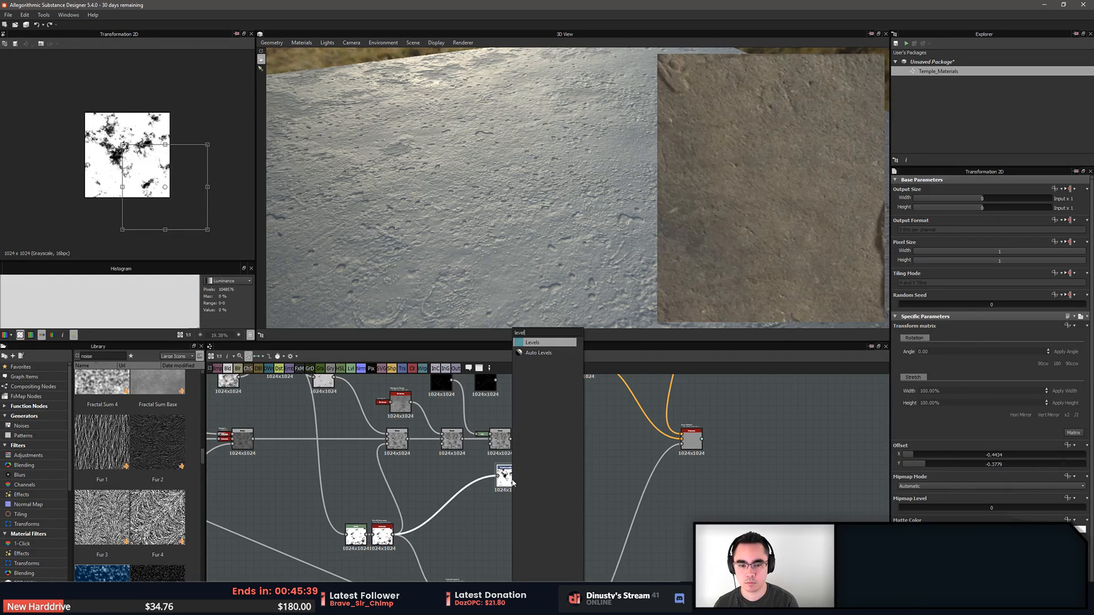
key(Return)
key(Delete)
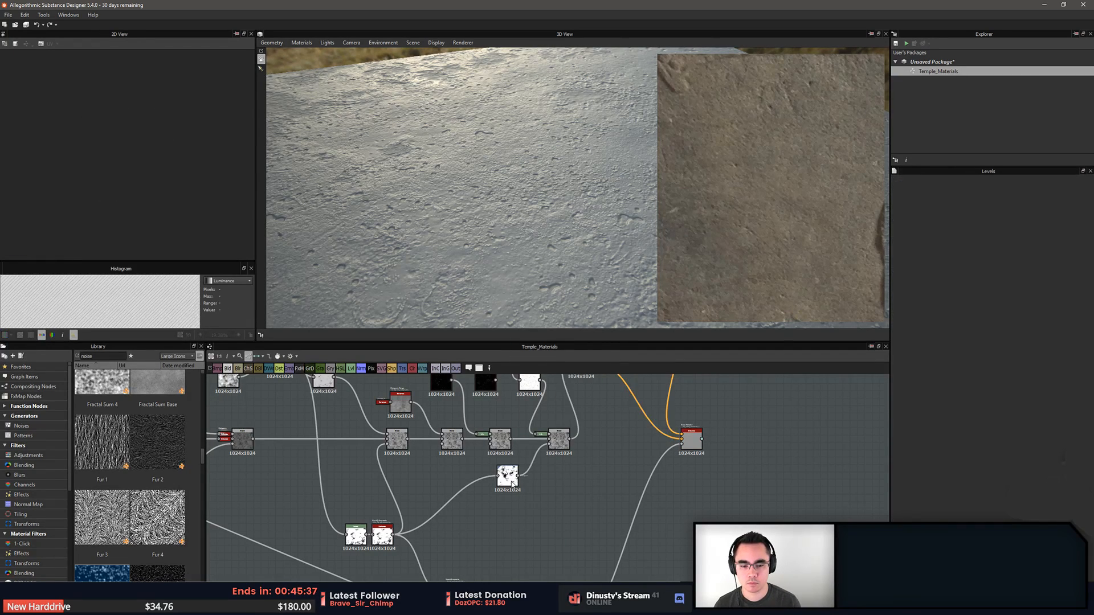
Insert an Invert Grayscale node between the mask's Transformation 2D and the last Blend, and space the two nodes apart
click(512, 482)
key(space)
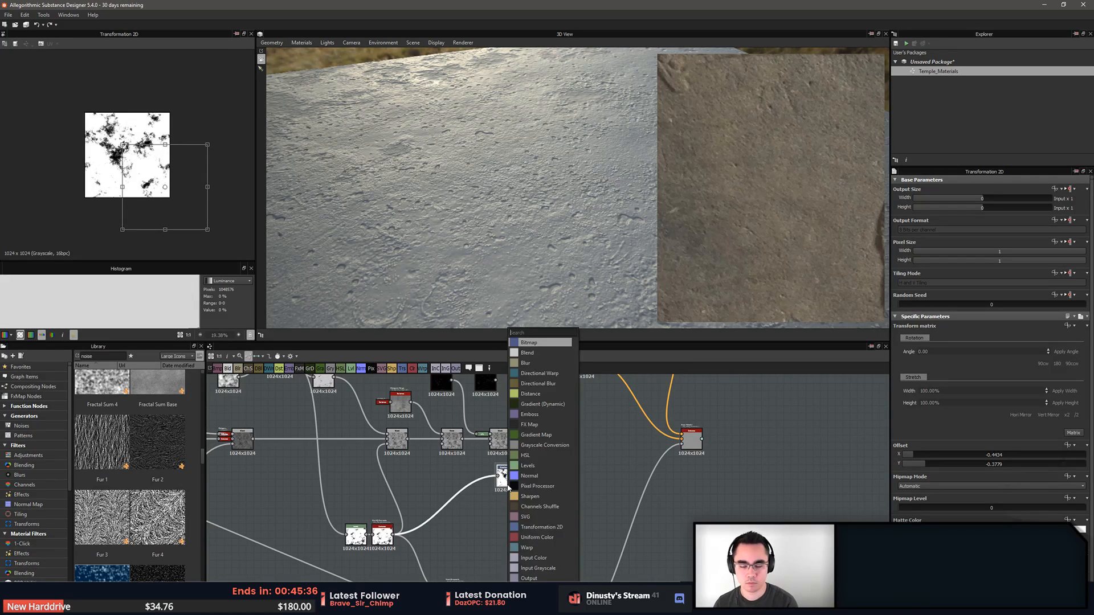
text(invert)
key(Down)
key(Return)
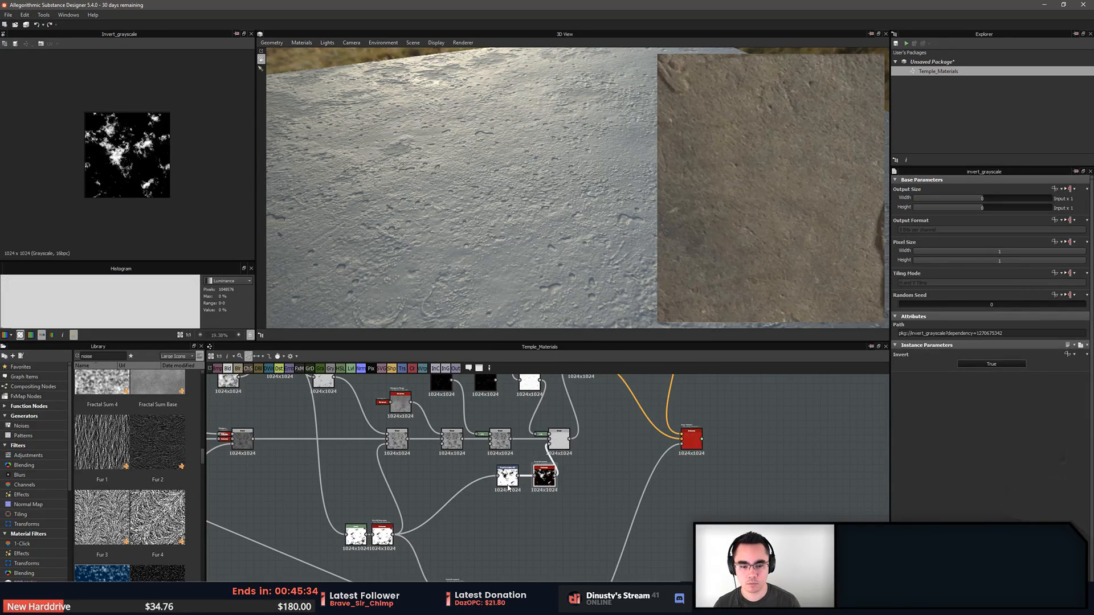
drag(546, 488, 522, 491)
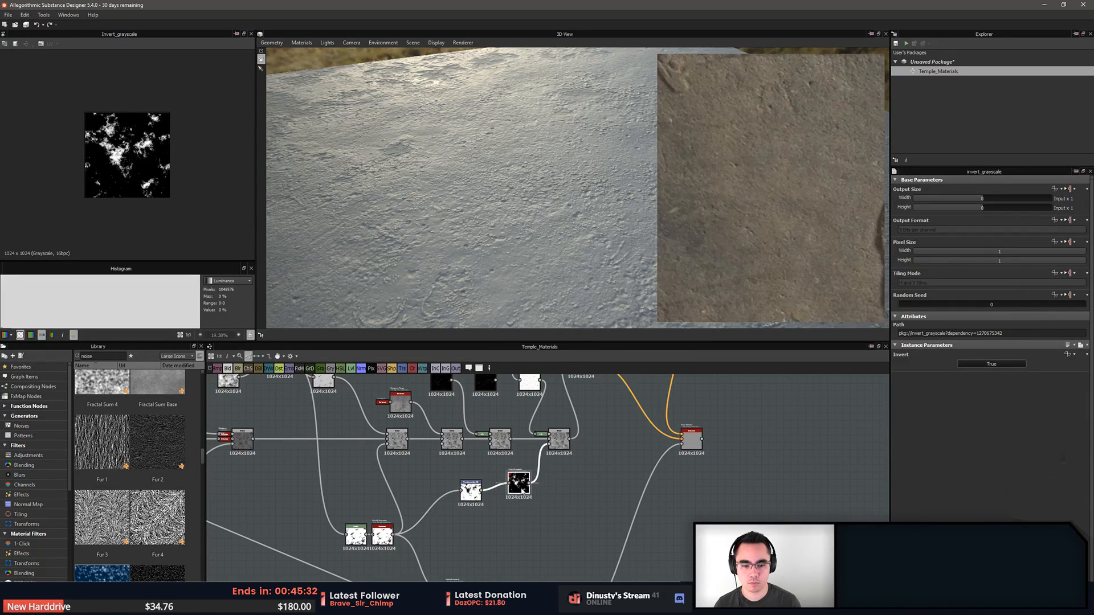
scroll(111, 181, up, 4)
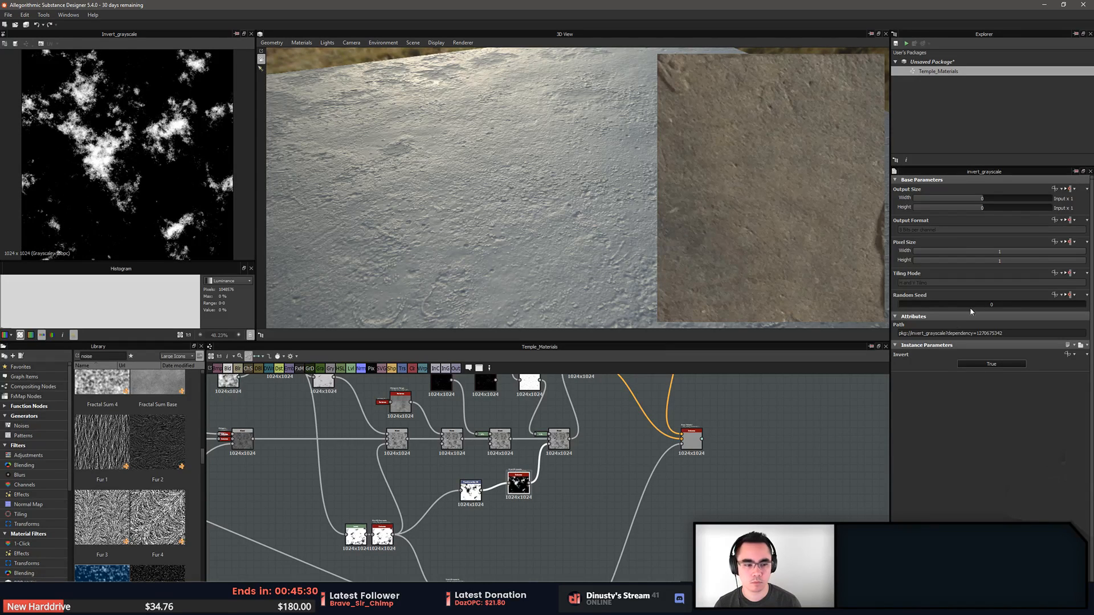
Toggle the mask's Invert option off and back on to compare the pit coverage on the surface
click(984, 361)
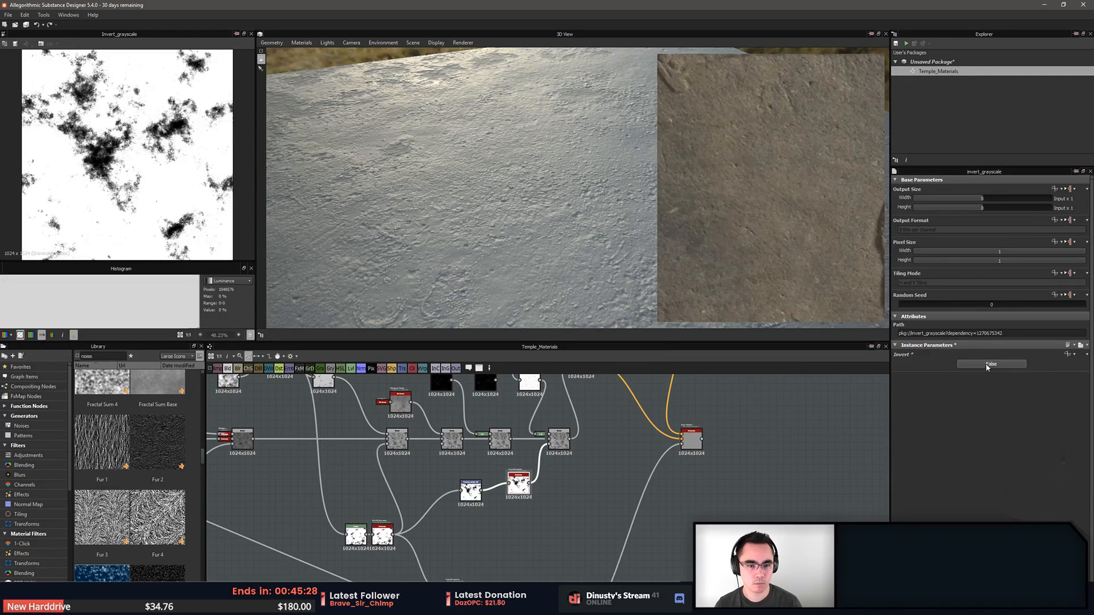
click(985, 361)
scroll(555, 238, up, 3)
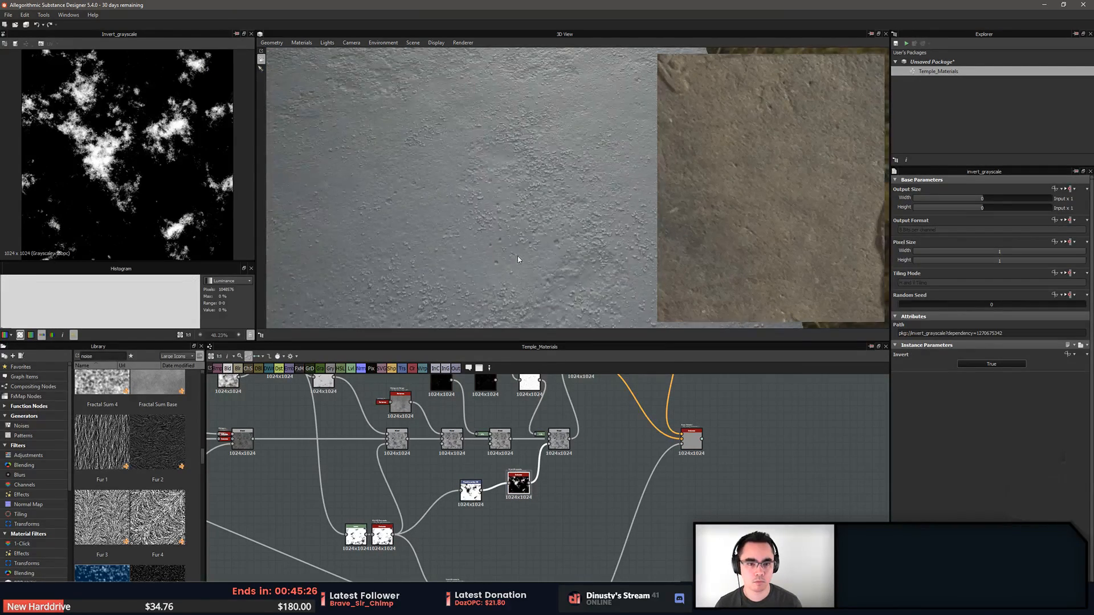
scroll(503, 499, up, 4)
Double the spot pattern's scale in the Transformation 2D node feeding the spots' Levels and check the surface
double_click(520, 473)
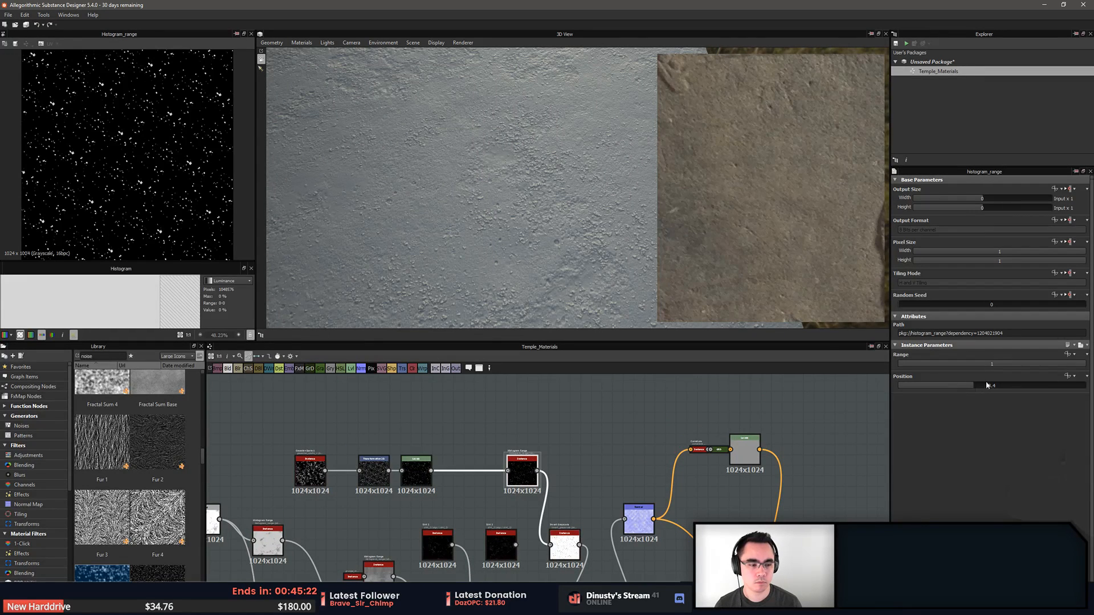
click(373, 471)
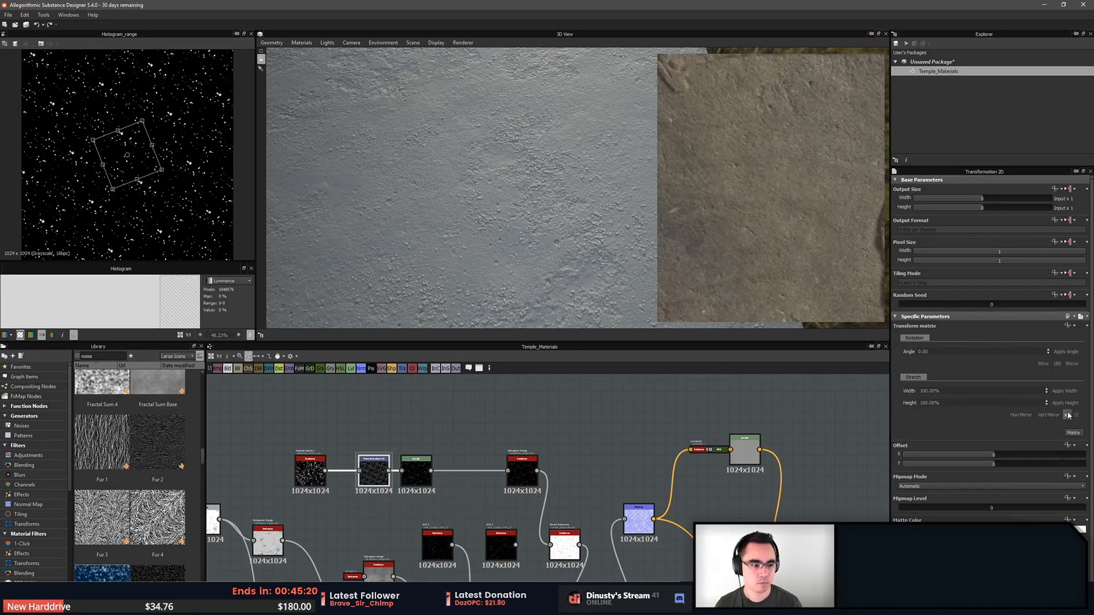
click(1067, 415)
drag(548, 313, 556, 238)
scroll(610, 481, down, 3)
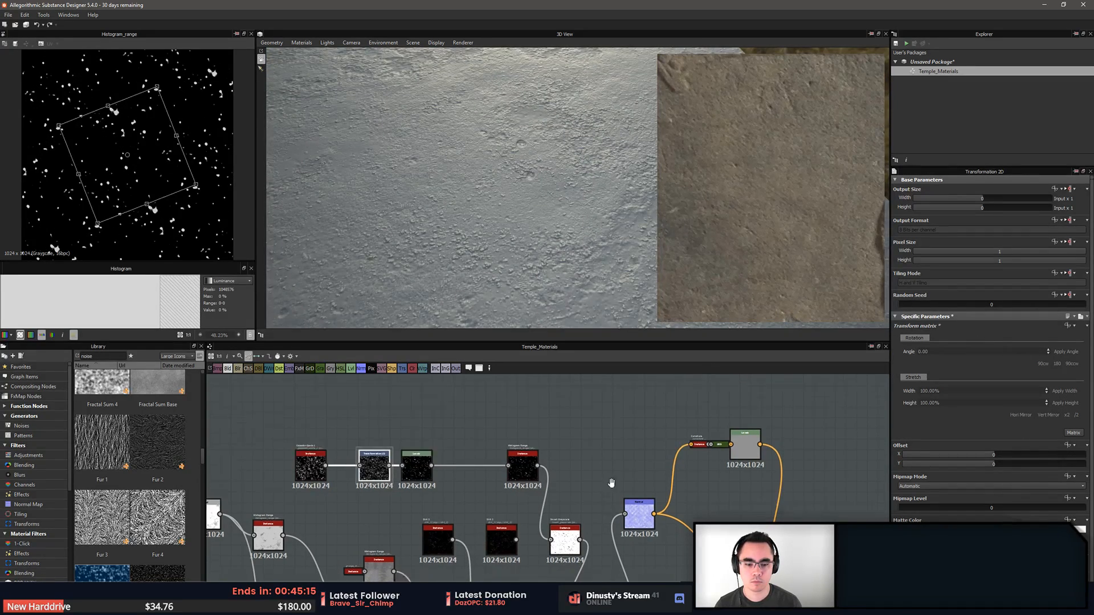
Insert a Levels node between the mask's Transformation 2D and Invert Grayscale, and line up the three nodes
middle_drag(600, 500, 544, 479)
scroll(544, 480, up, 1)
click(519, 500)
click(462, 509)
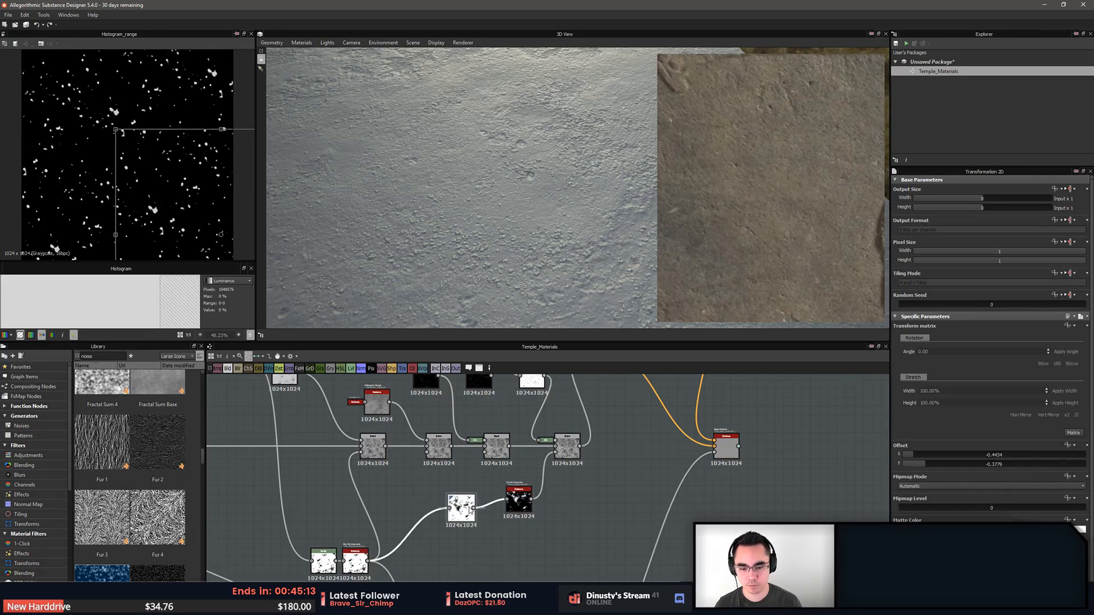
key(space)
text(level)
key(Return)
scroll(488, 489, up, 3)
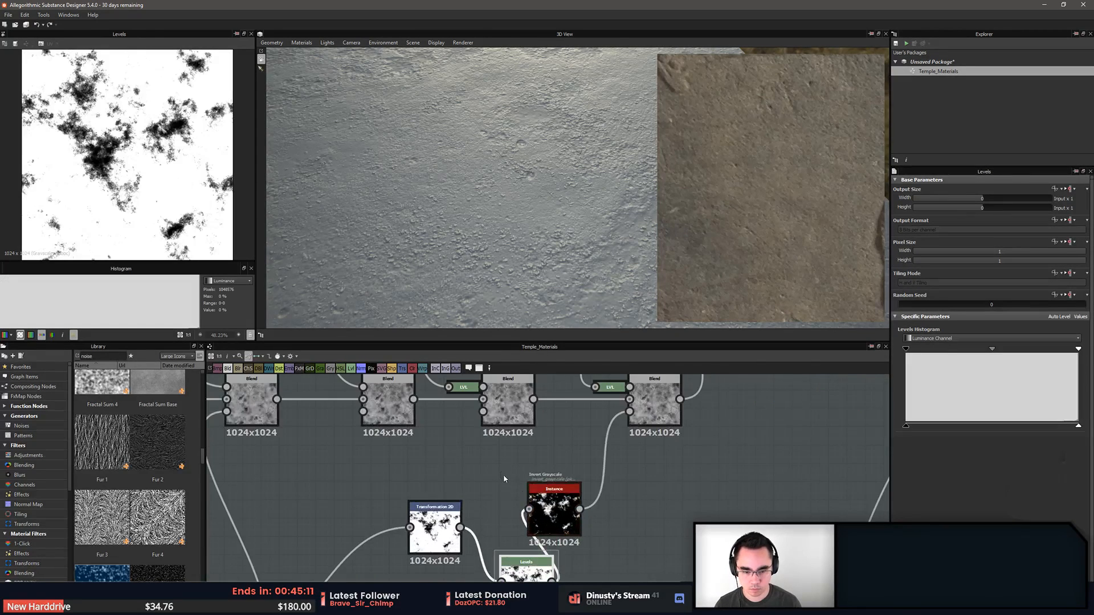
drag(551, 509, 560, 501)
drag(527, 572, 490, 499)
drag(435, 530, 397, 512)
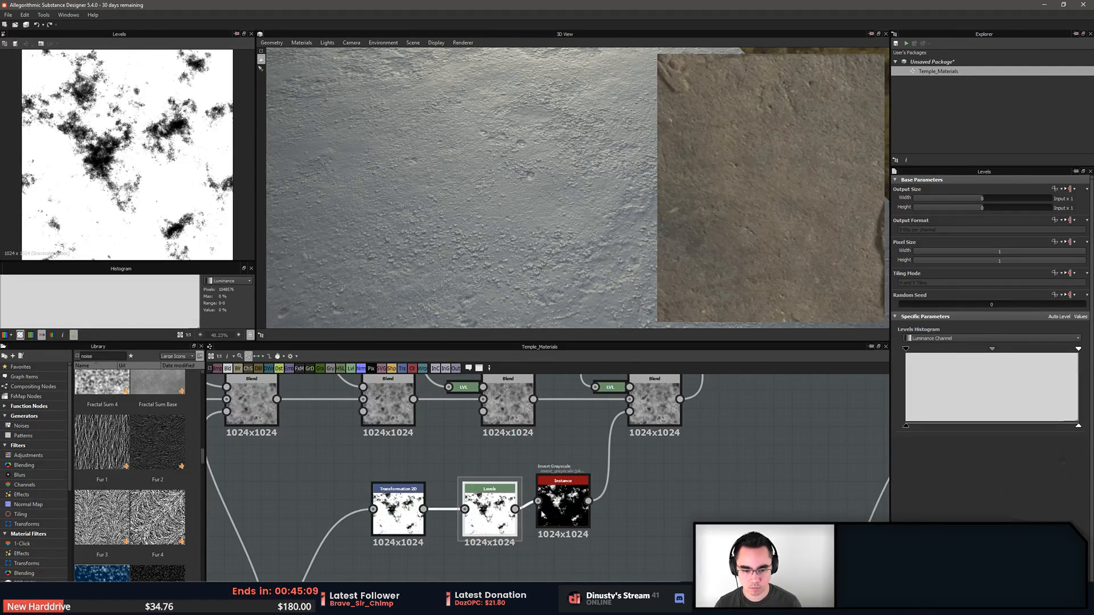
Delete the mask's Invert Grayscale node so that Levels feeds the last Blend's opacity directly
click(582, 521)
click(501, 519)
click(577, 517)
key(BackSpace)
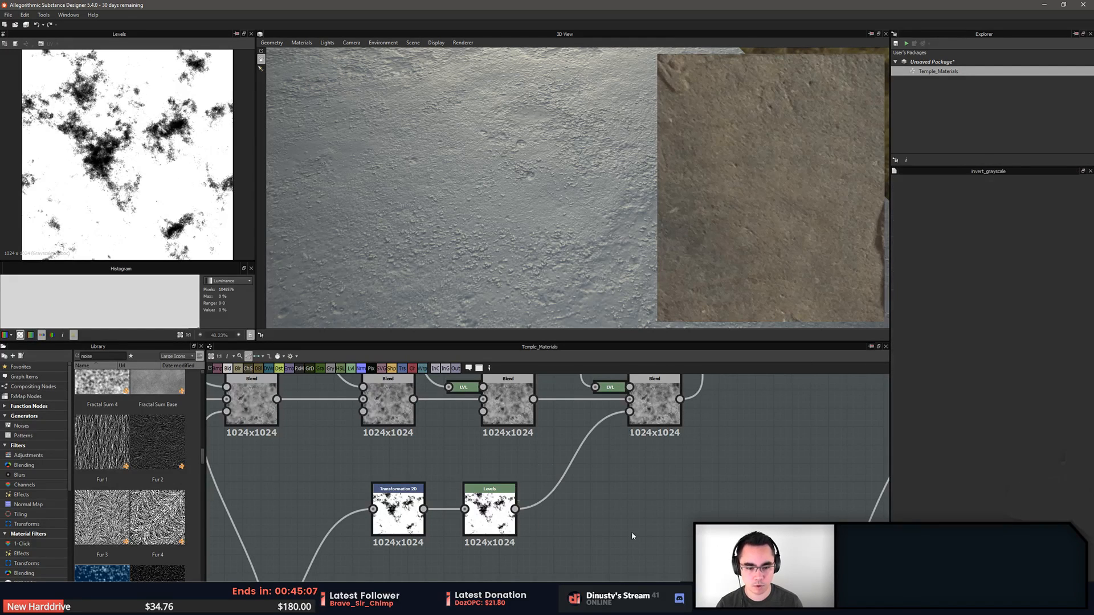
Invert the mask in its Levels node by swapping the output black and white levels
click(496, 522)
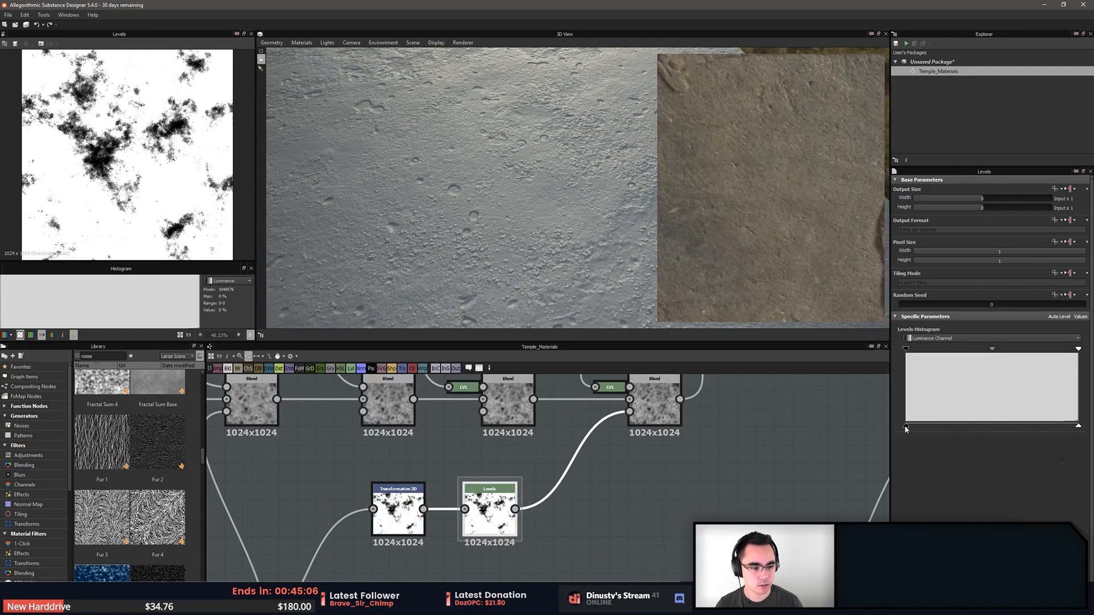
drag(1045, 429, 866, 425)
drag(1045, 426, 1078, 426)
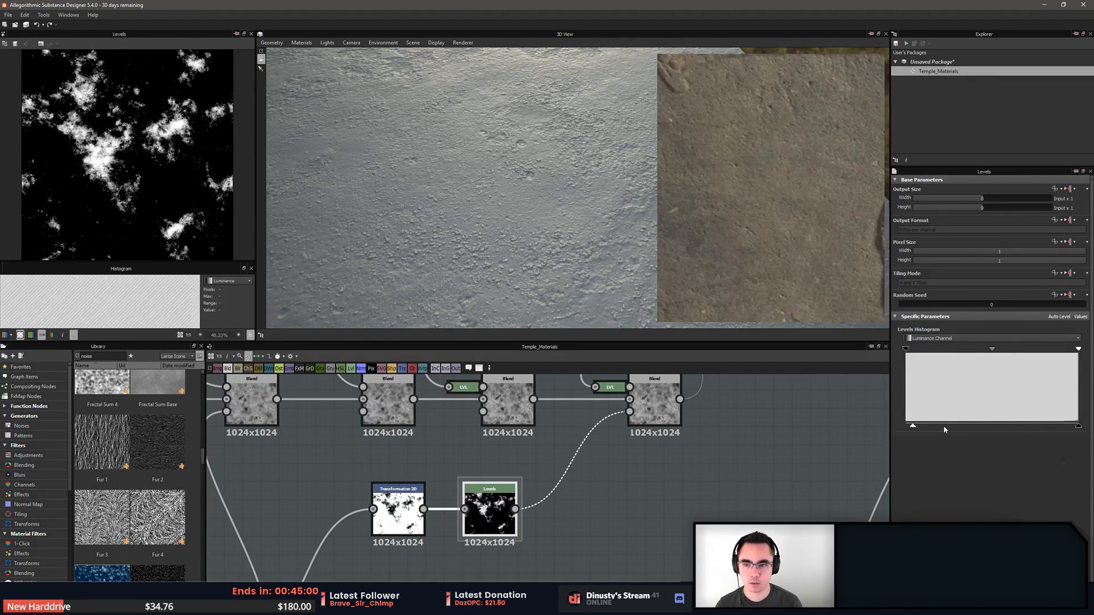
Stretch the mask Levels' inverted output to nearly the full range and push its input midtones toward white to enlarge the white areas
drag(907, 426, 837, 436)
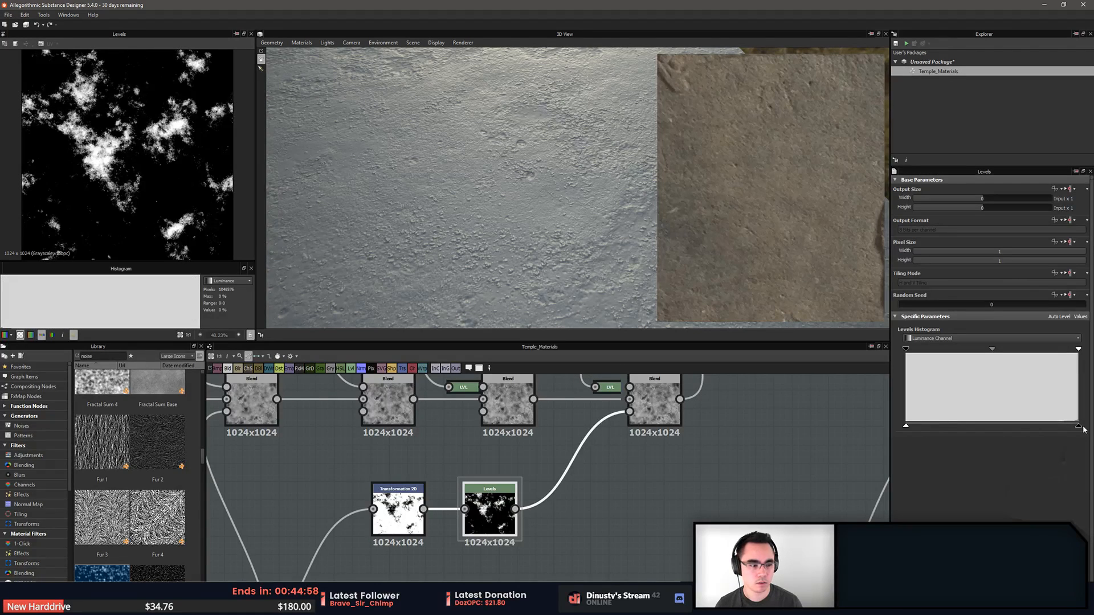
drag(1078, 427, 1076, 426)
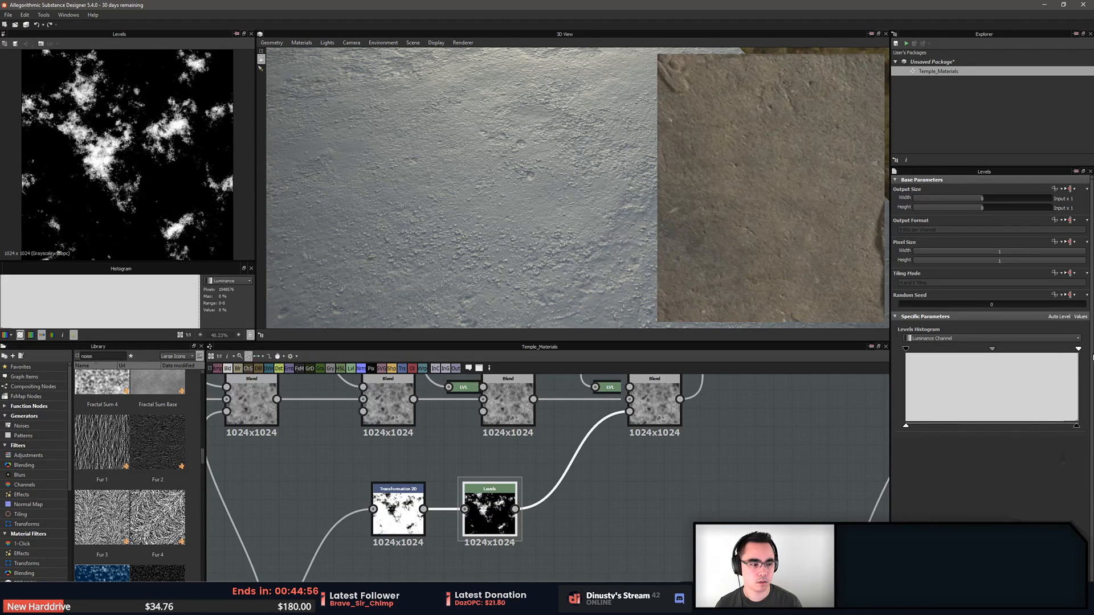
mouse_move(1078, 350)
mouse_down()
mouse_move(994, 351)
mouse_move(1077, 349)
mouse_up()
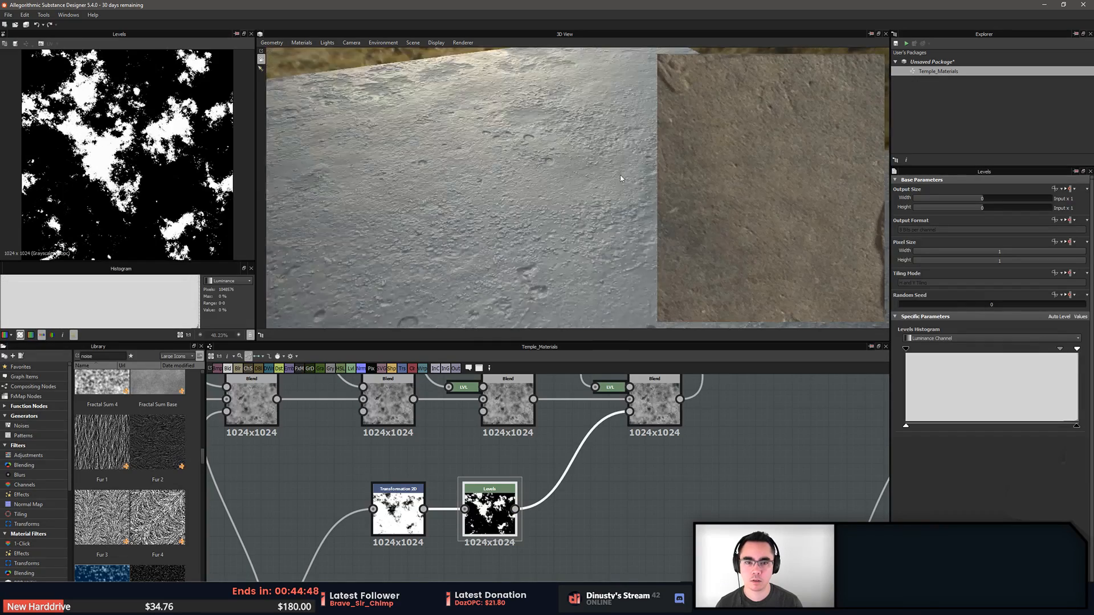
drag(621, 171, 570, 230)
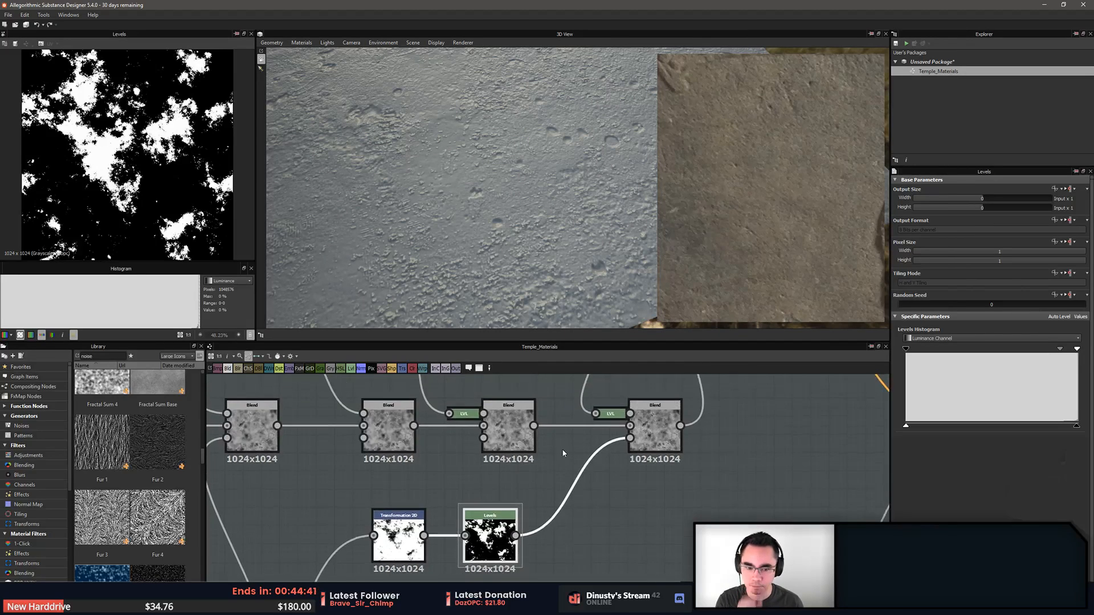
Insert a Blur HQ Grayscale node between the spots' Histogram Range and Invert Grayscale nodes
middle_drag(552, 418, 645, 518)
double_click(512, 411)
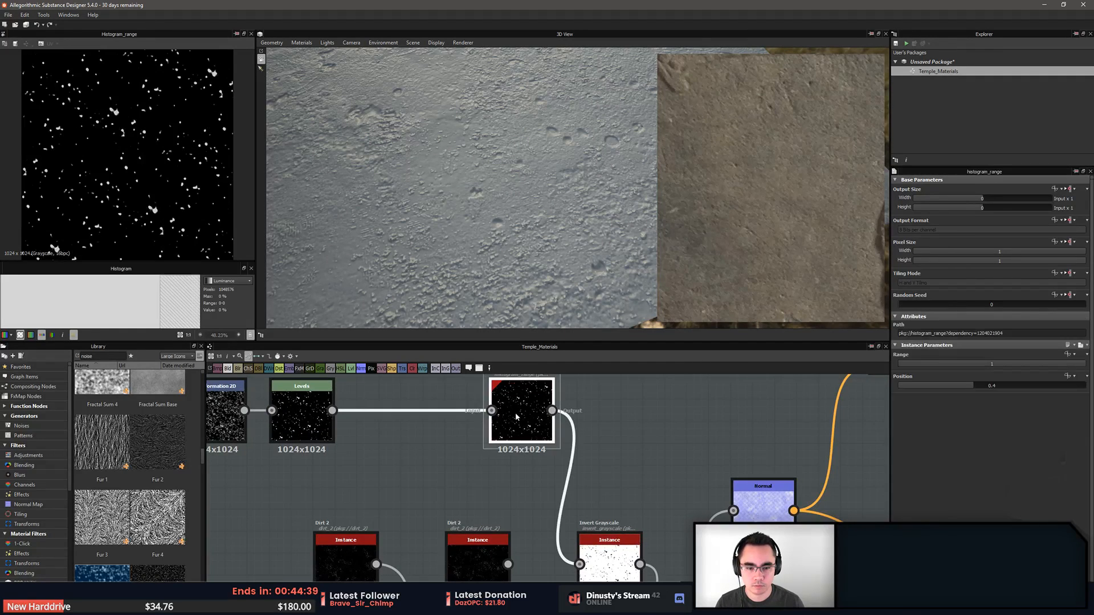
middle_drag(512, 412, 567, 453)
drag(568, 453, 500, 460)
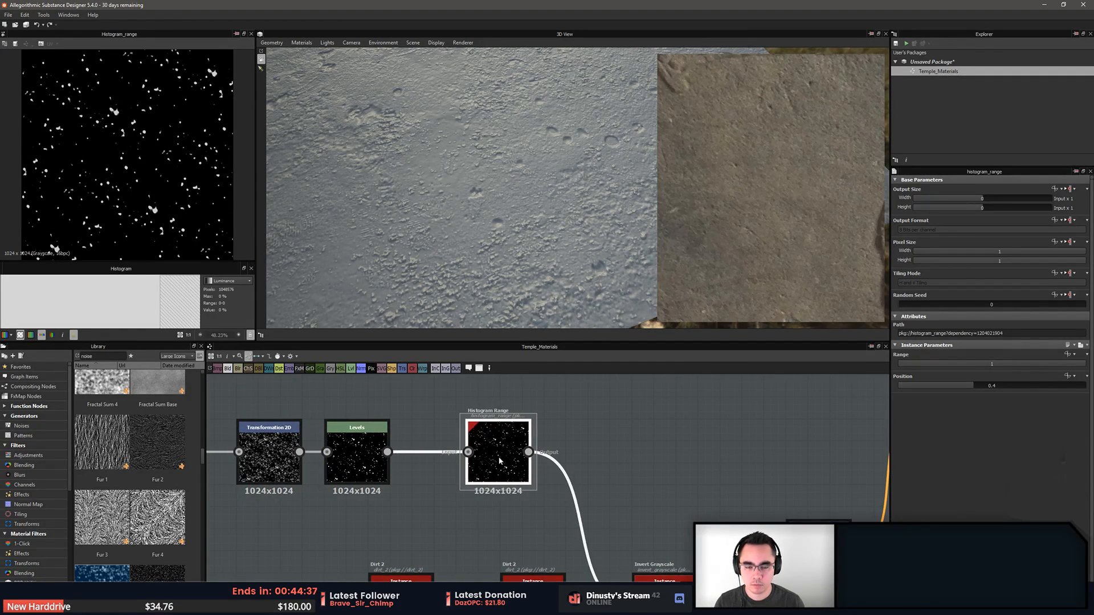
key(space)
text(blur)
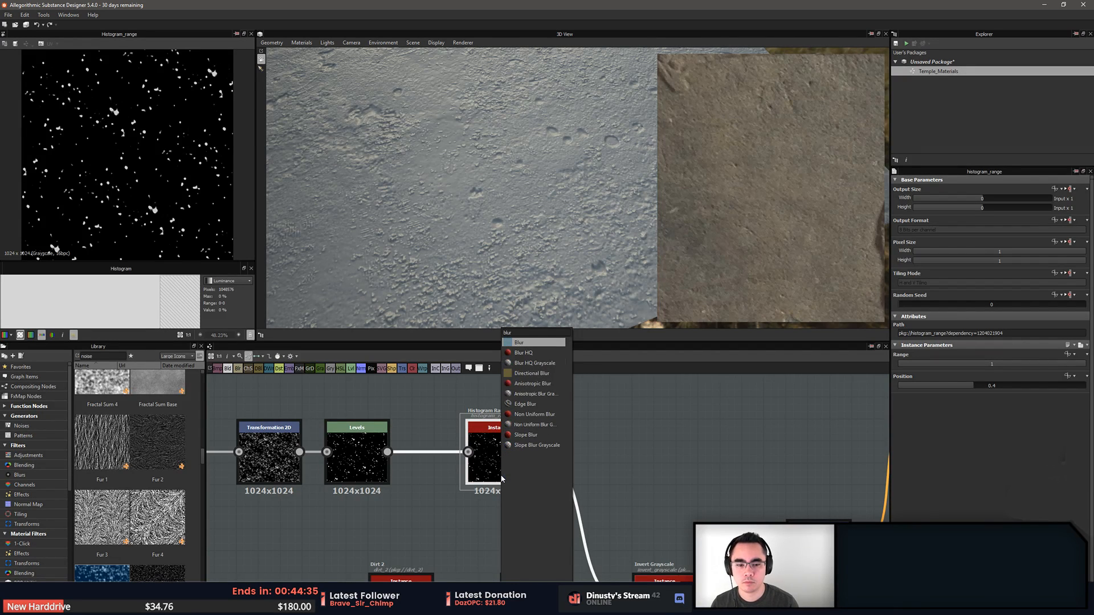
click(534, 363)
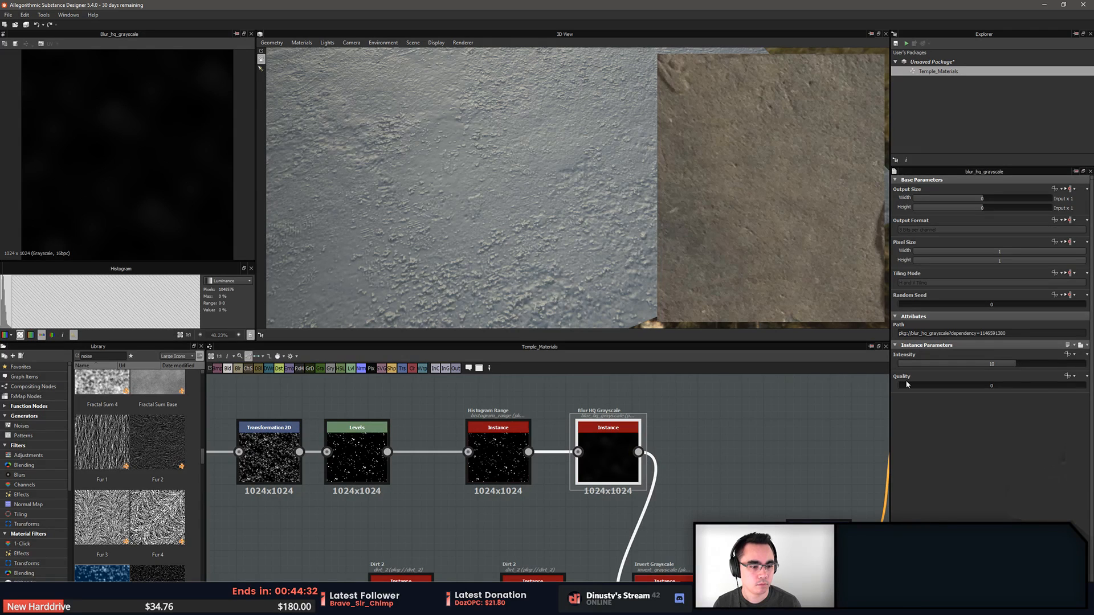
Set the Blur HQ Grayscale quality to 1 and intensity to 0.11, and adjust the node's place in the chain
click(1018, 386)
drag(1011, 364, 900, 376)
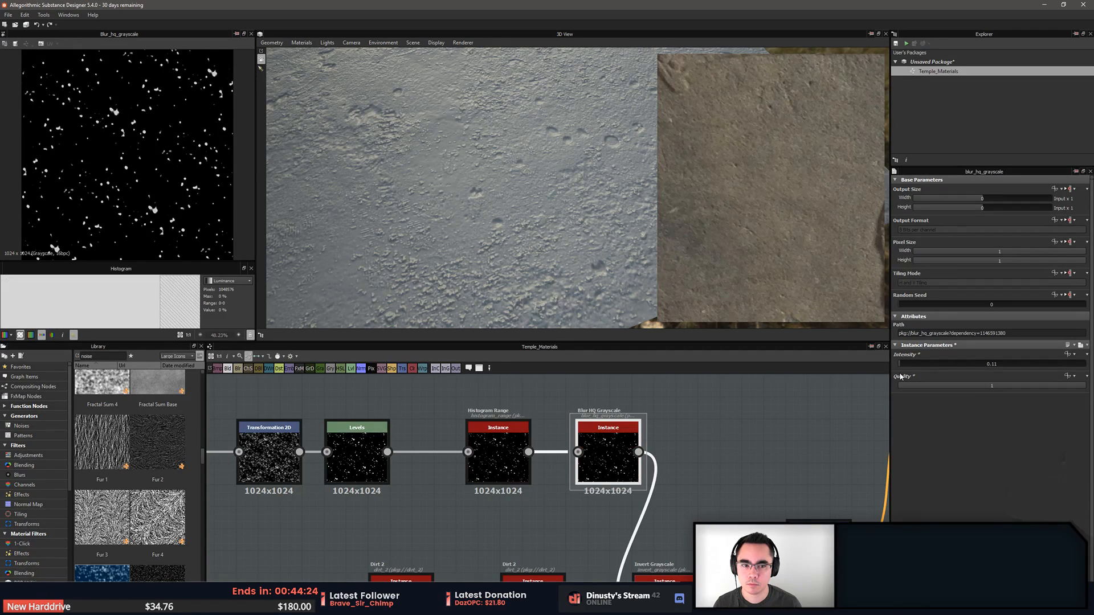
scroll(497, 486, up, 4)
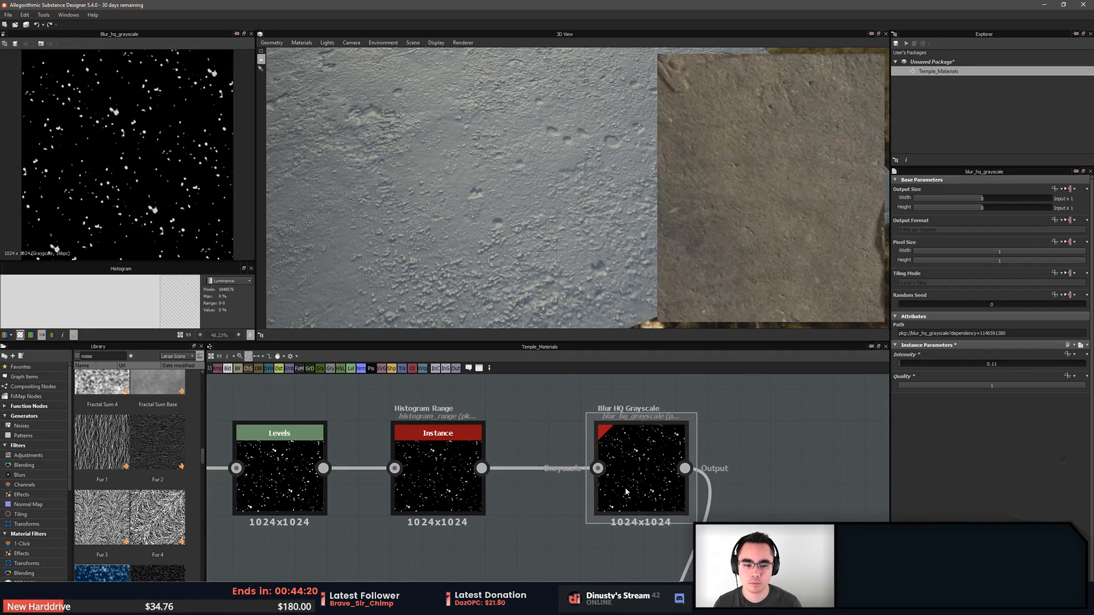
drag(615, 488, 601, 493)
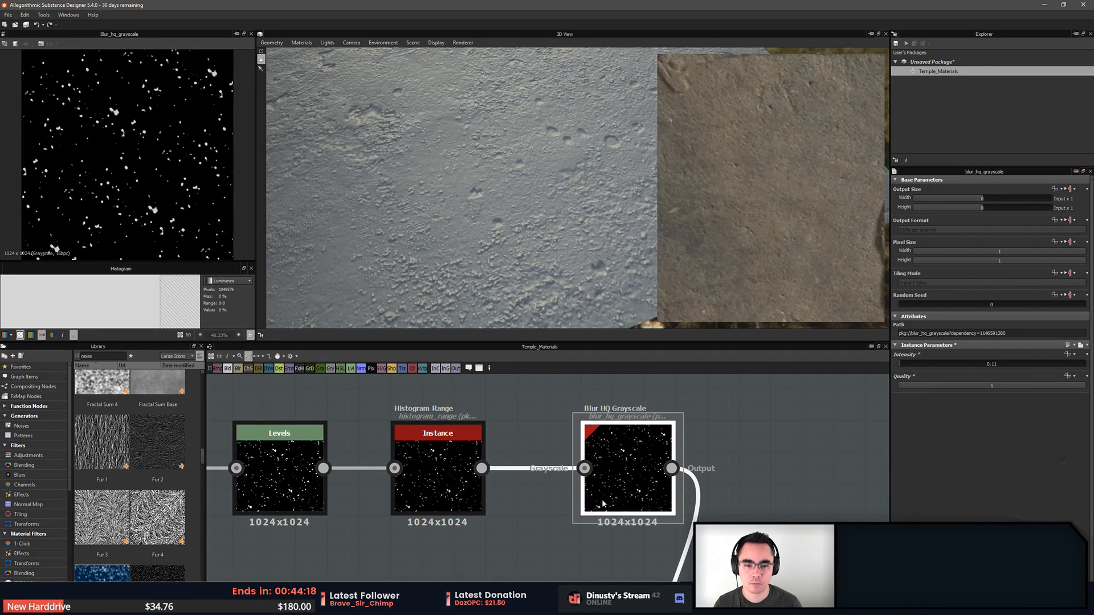
Insert a Slope Blur Grayscale node between Histogram Range and Blur HQ Grayscale, and place it in front of the blur
click(467, 496)
scroll(503, 498, down, 2)
key(space)
text(s)
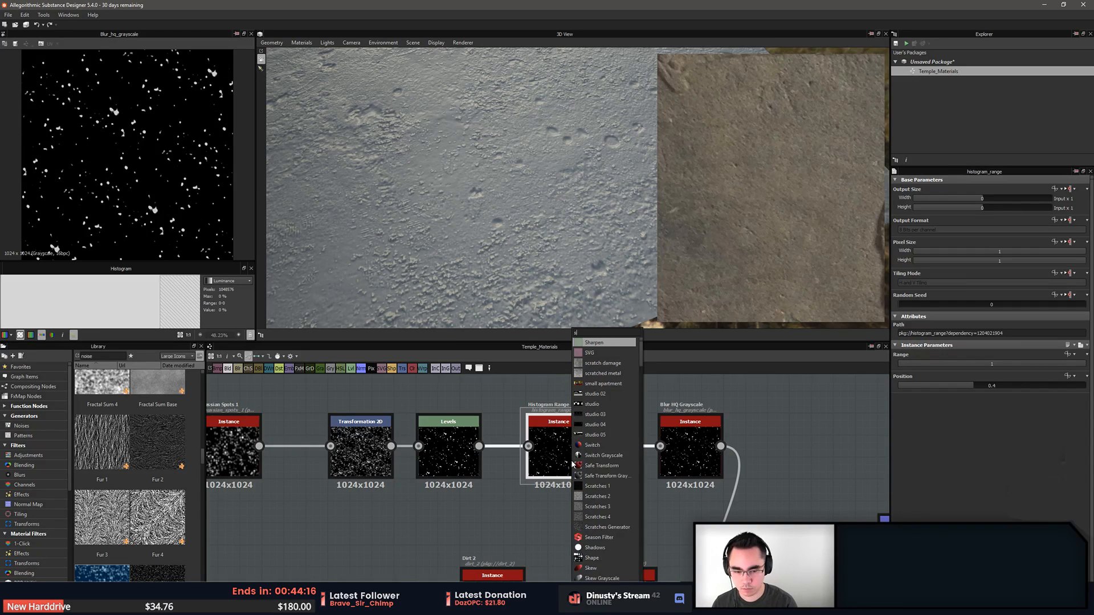
text(lop)
key(Down)
key(Return)
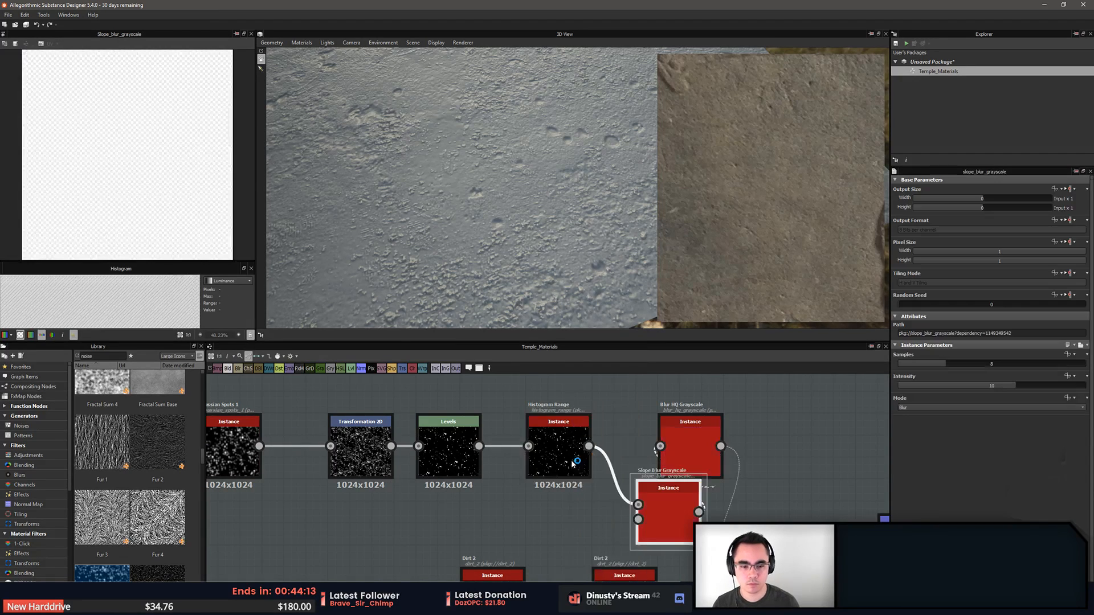
scroll(627, 467, down, 2)
drag(445, 497, 572, 392)
click(654, 495)
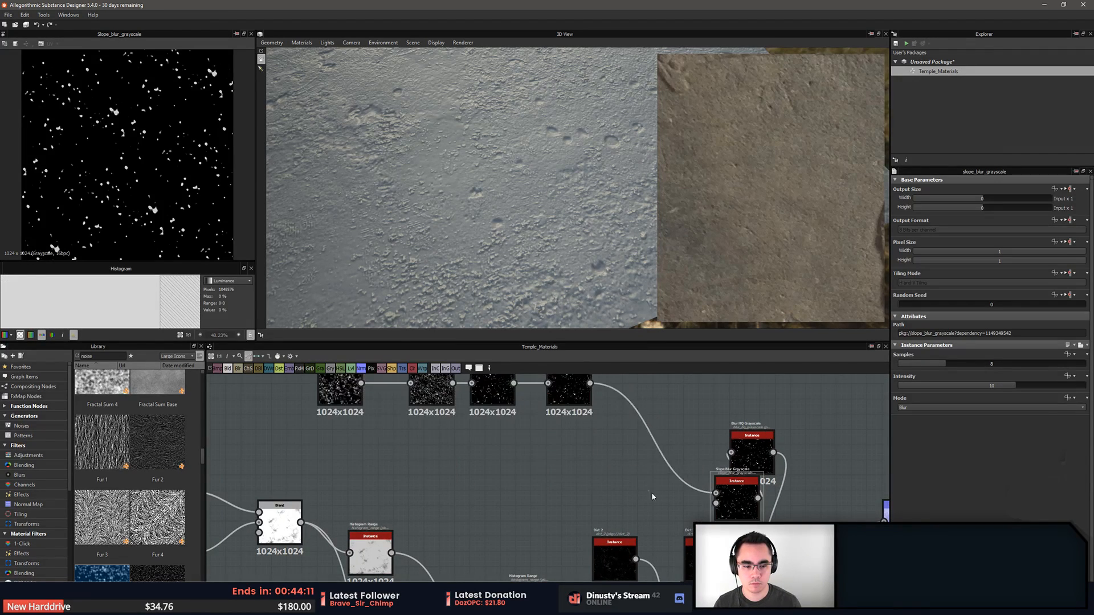
drag(743, 502, 681, 449)
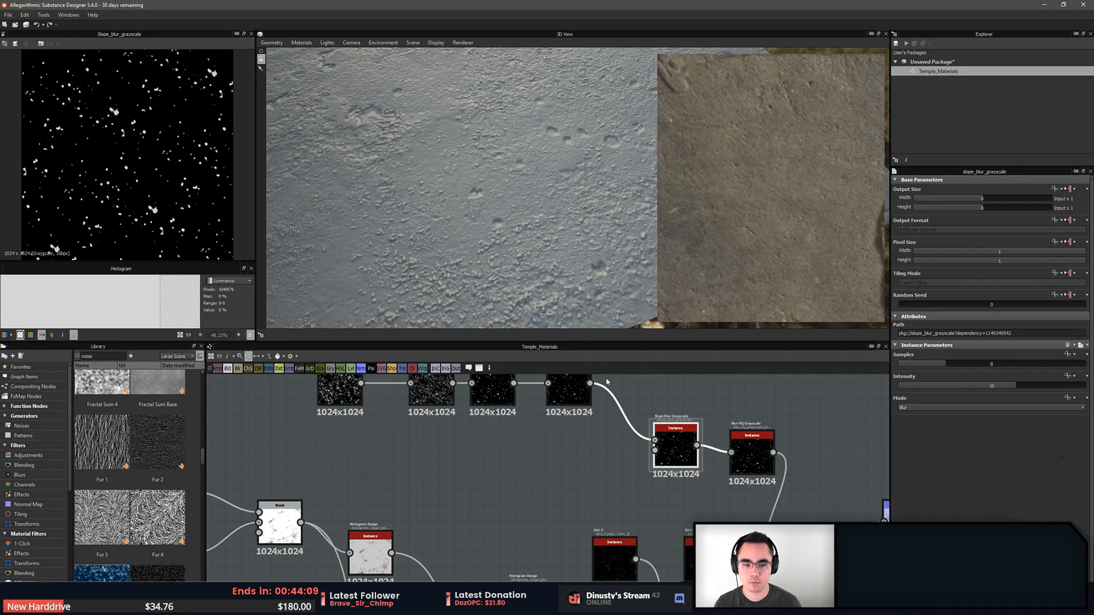
Add a BnW Spots 2 noise and connect it to the slope input of the Slope Blur Grayscale node
key(space)
text(noise)
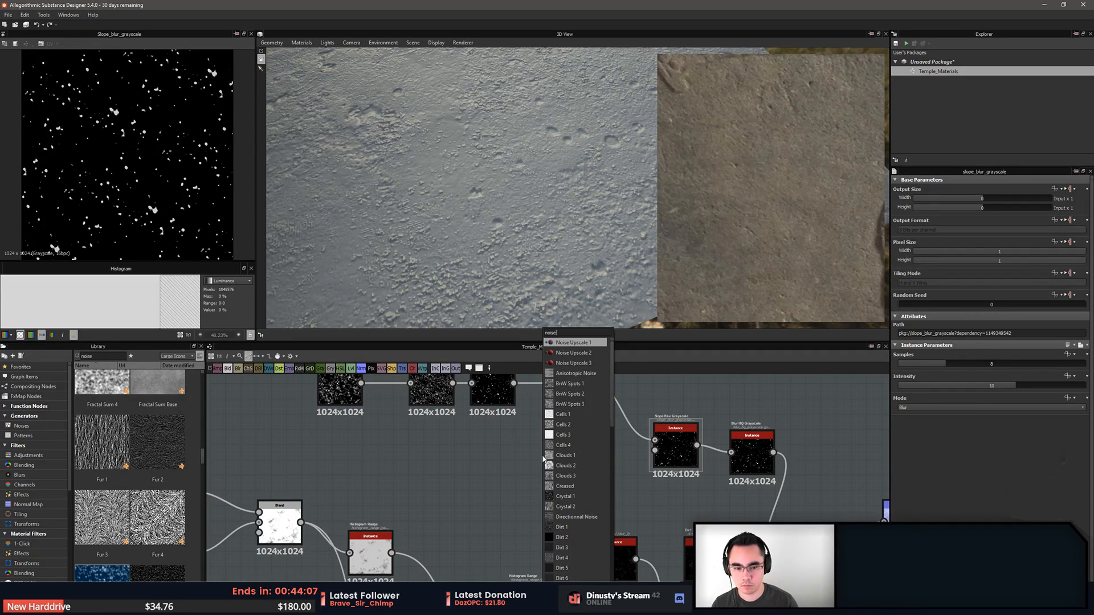
key(Down)
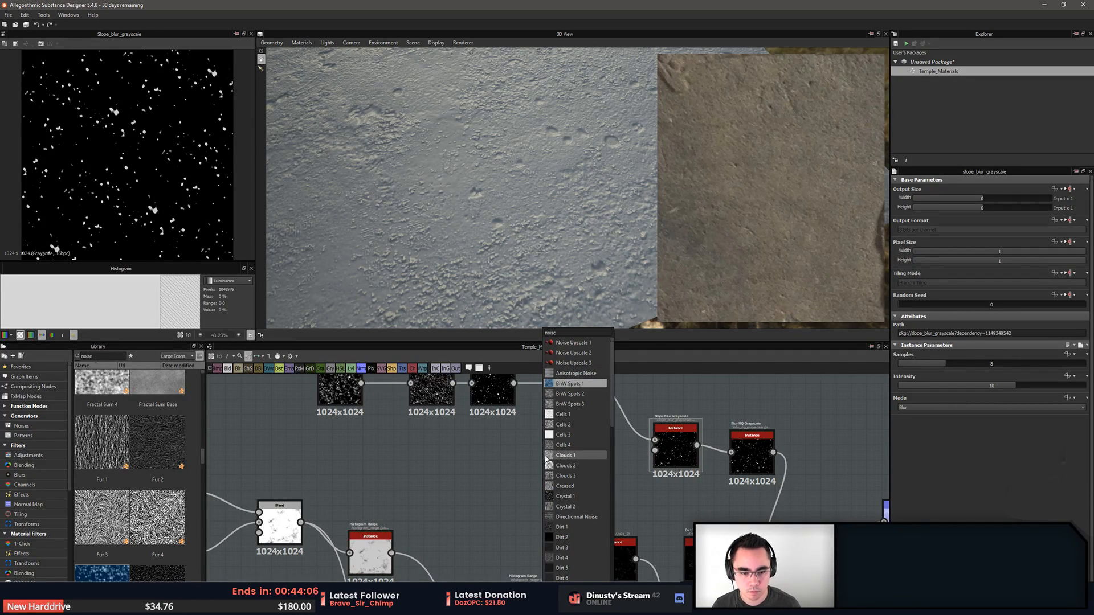
click(585, 401)
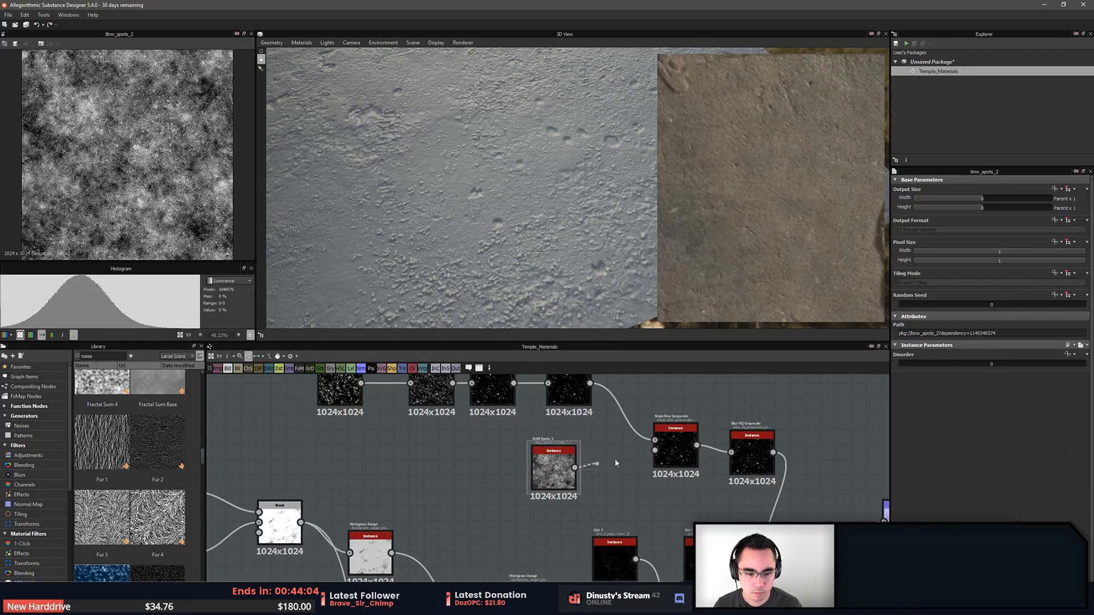
drag(647, 456, 655, 450)
double_click(674, 451)
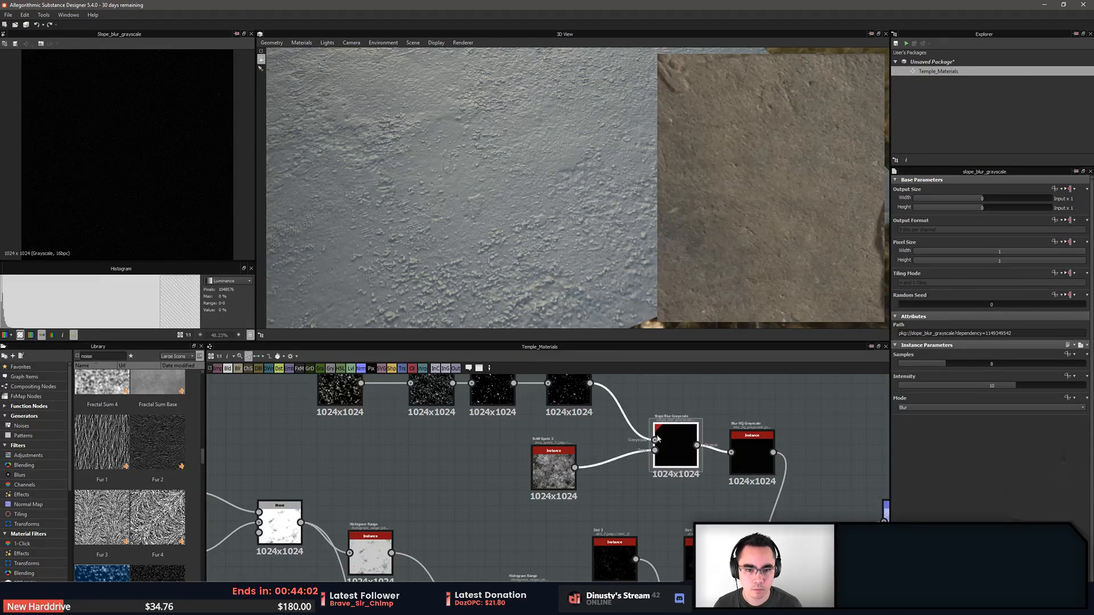
double_click(553, 467)
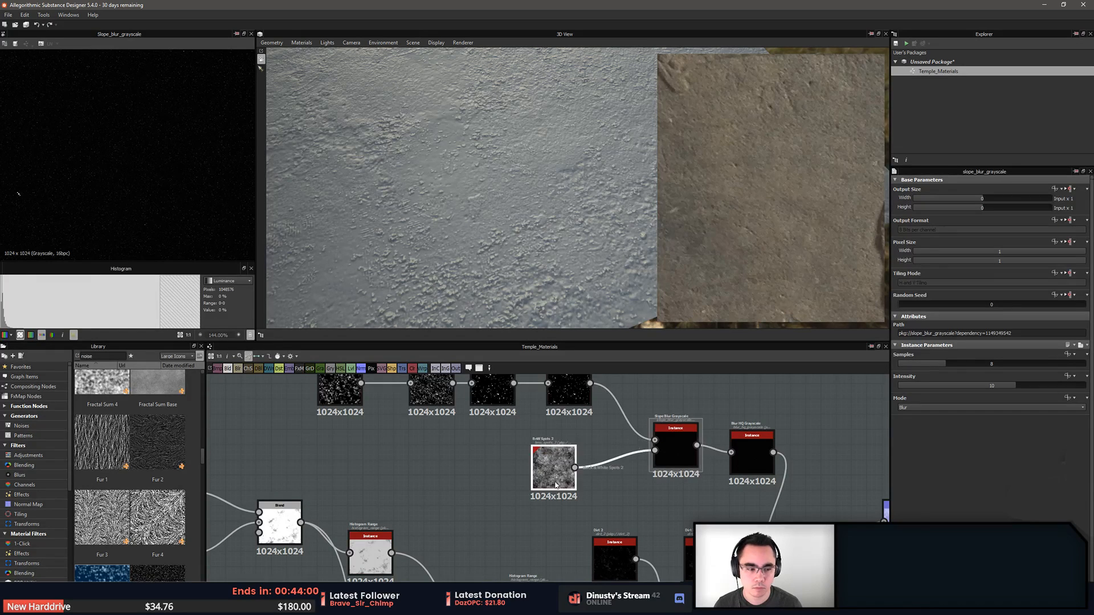
double_click(694, 461)
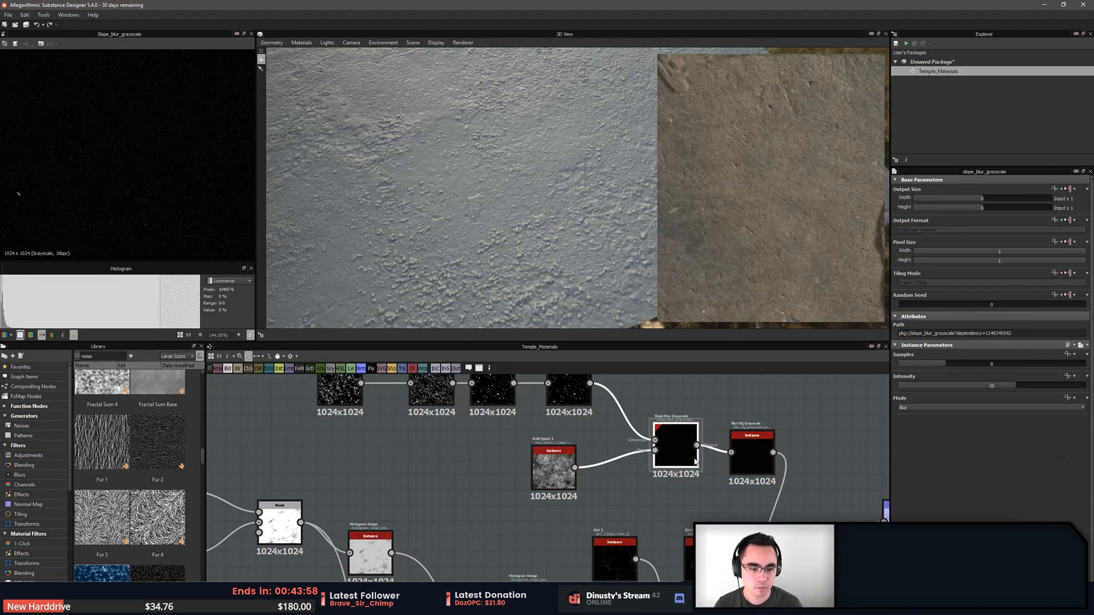
Set the Slope Blur Grayscale to 32 samples, Min mode and an intensity of 0.04
drag(950, 369, 1082, 365)
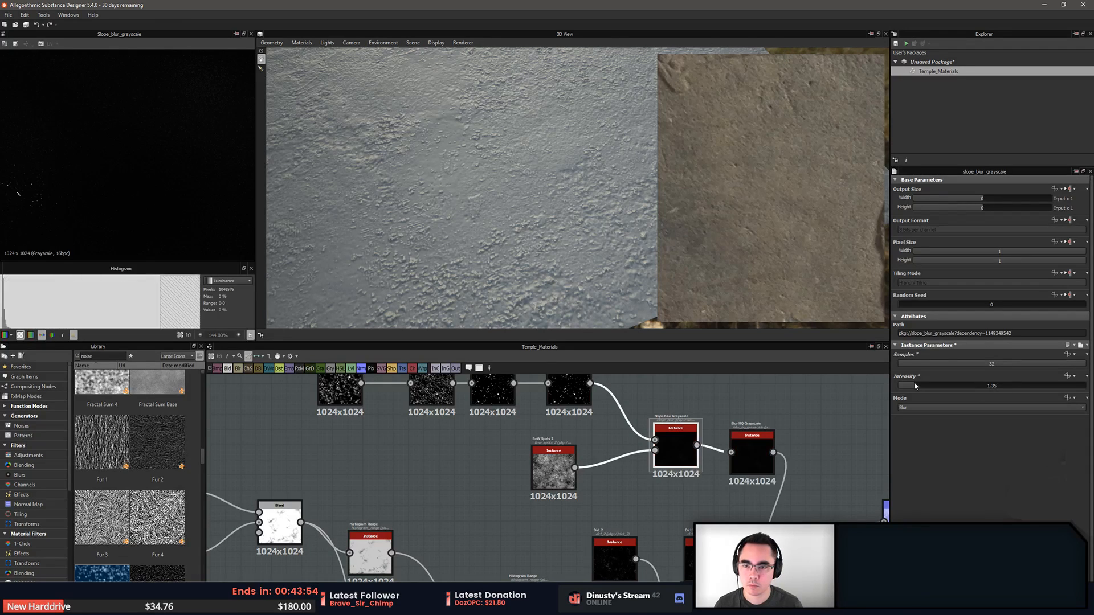
drag(1003, 385, 899, 385)
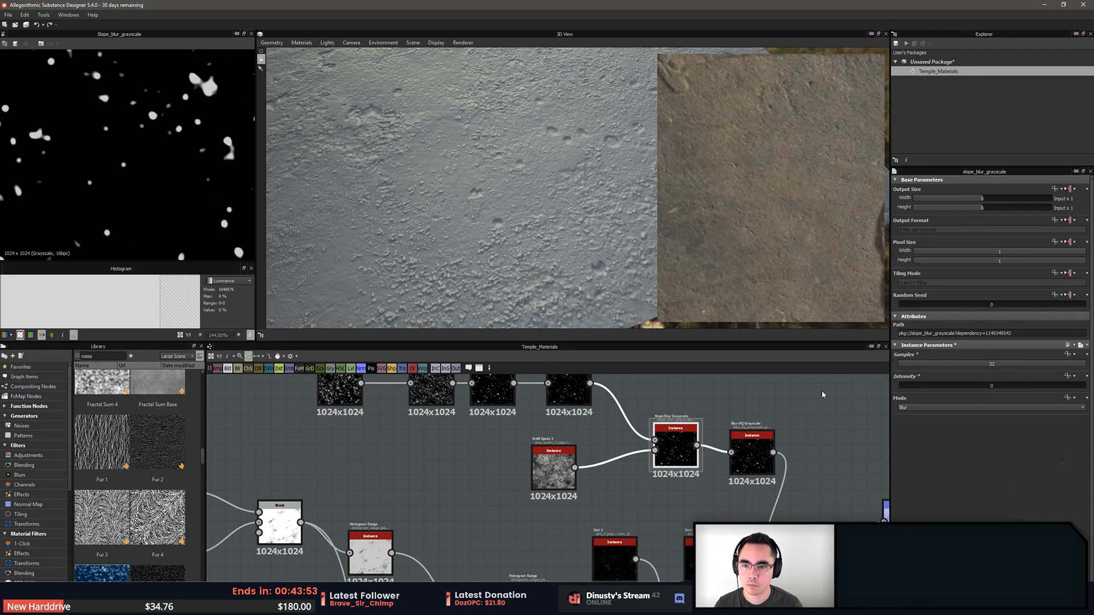
click(988, 408)
click(988, 417)
mouse_move(900, 386)
mouse_down()
mouse_move(913, 387)
mouse_move(900, 388)
mouse_up()
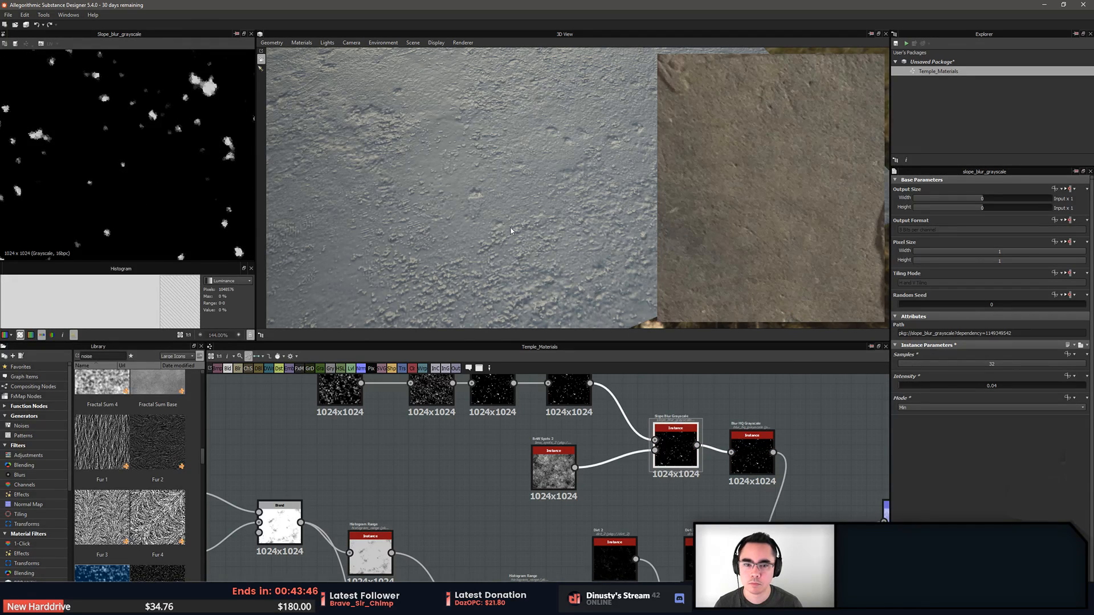
drag(511, 231, 511, 259)
Enlarge the Gaussian spot pattern once more by a factor of two in its Transformation 2D node, and check the pits on the surface
middle_drag(500, 442, 487, 500)
click(430, 448)
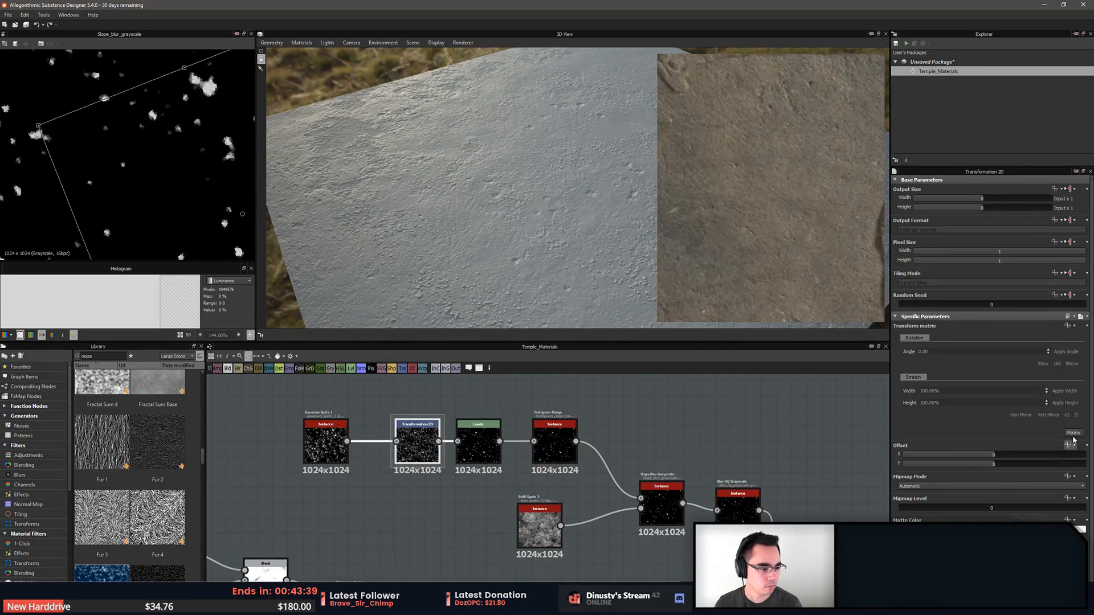
click(1074, 416)
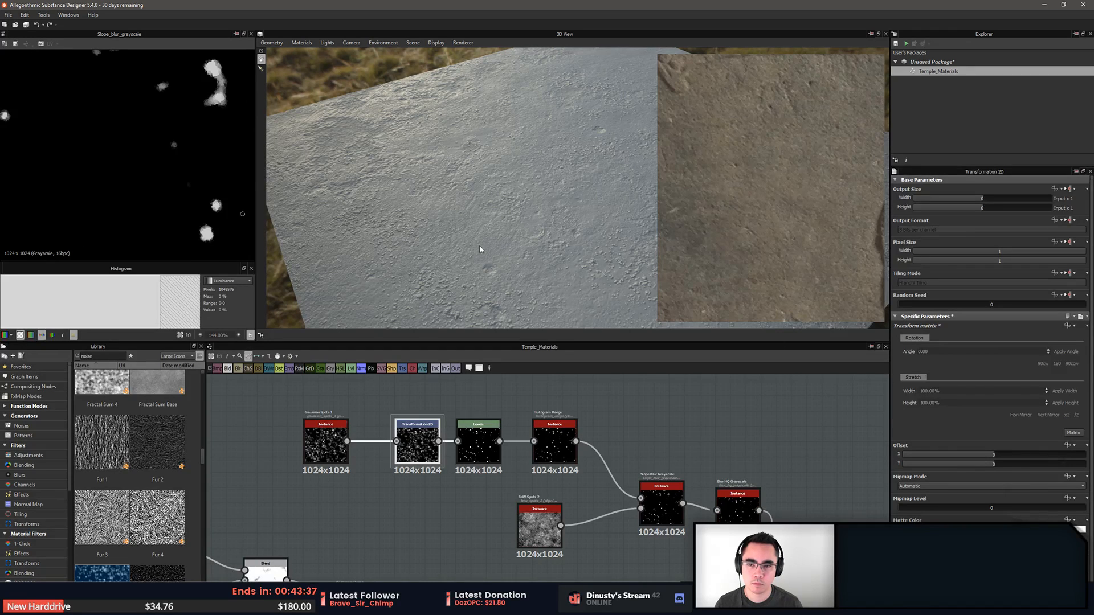
scroll(198, 194, down, 3)
drag(442, 235, 468, 235)
scroll(659, 493, down, 2)
middle_drag(658, 493, 571, 455)
scroll(571, 455, up, 2)
click(572, 461)
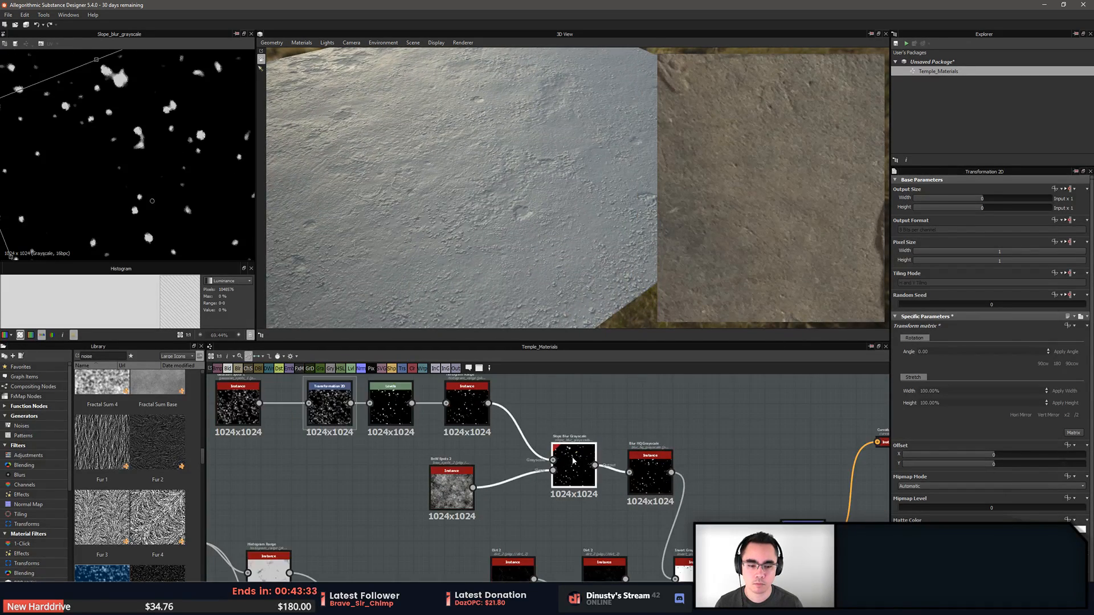
scroll(186, 185, down, 2)
drag(393, 171, 404, 204)
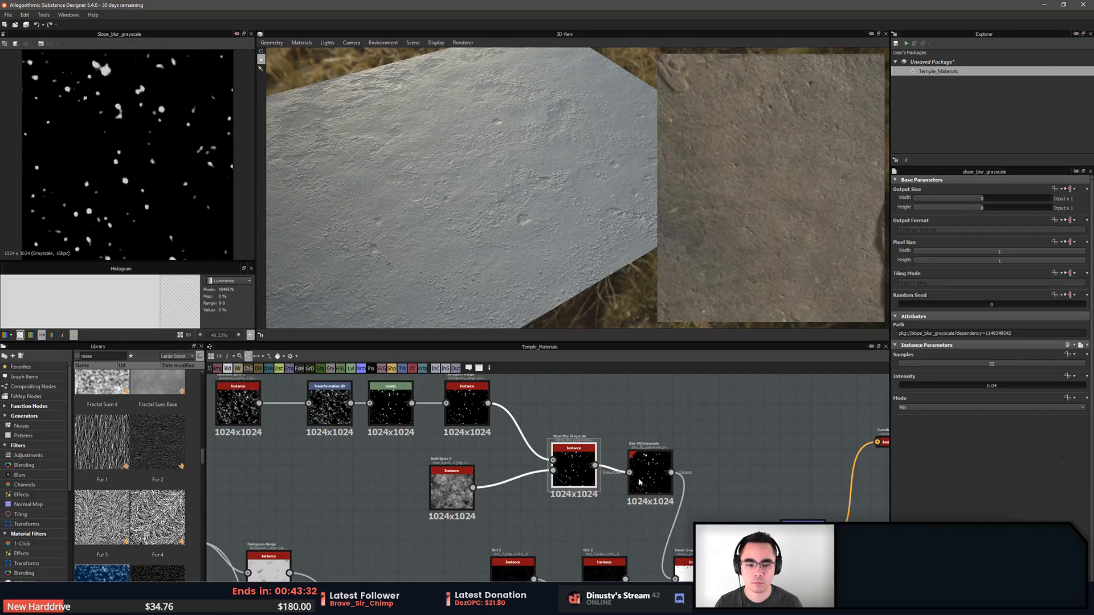
Connect the spots' Levels directly to Slope Blur Grayscale and move the Histogram Range node beyond Blur HQ Grayscale
scroll(640, 483, up, 2)
middle_drag(505, 444, 588, 534)
click(453, 411)
scroll(530, 461, down, 1)
middle_drag(562, 483, 613, 471)
scroll(614, 471, down, 1)
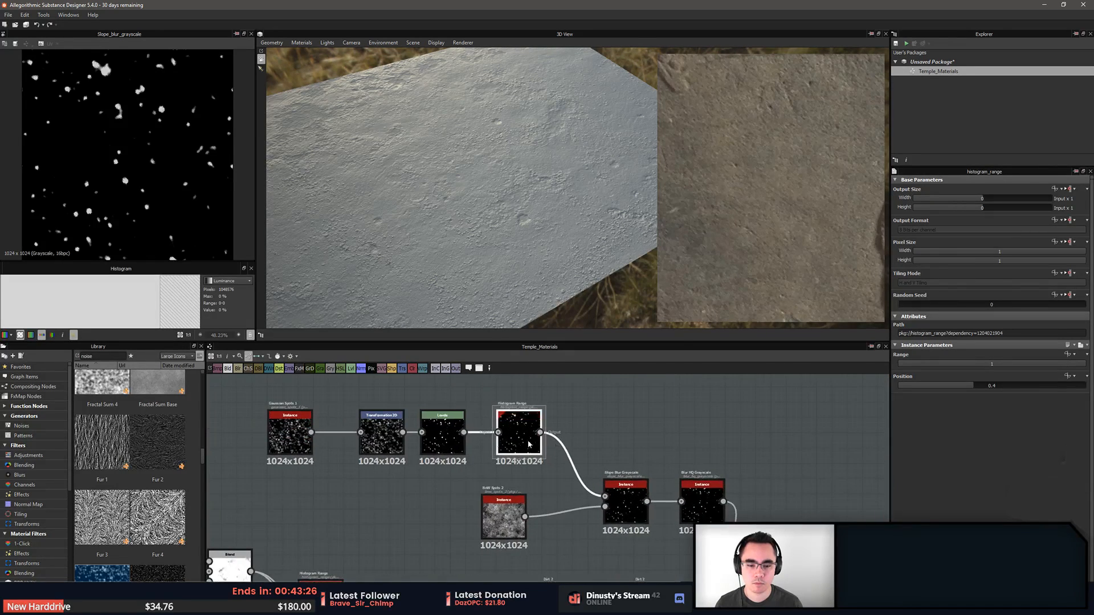
drag(605, 496, 606, 497)
click(616, 419)
drag(529, 446, 764, 450)
middle_drag(799, 468, 756, 429)
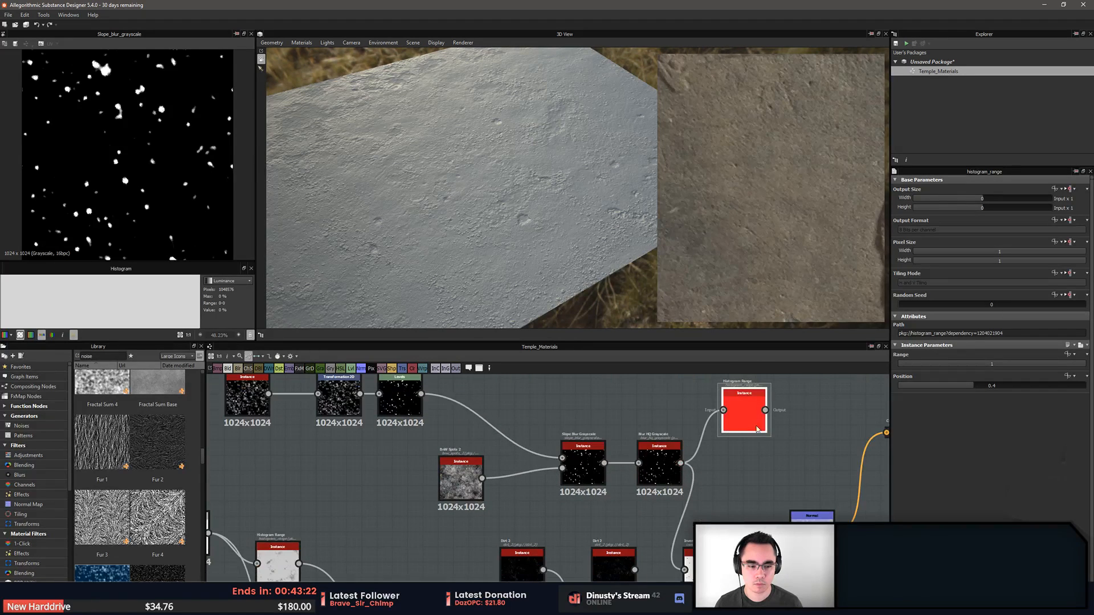
Detach the Histogram Range from Blur HQ Grayscale and move it down near the Invert Grayscale node
drag(684, 570, 732, 484)
middle_drag(736, 478, 650, 471)
key(ctrl+z)
drag(653, 398, 663, 512)
middle_drag(663, 512, 665, 489)
drag(665, 491, 689, 595)
click(649, 455)
alt+click(697, 413)
middle_drag(689, 595, 734, 476)
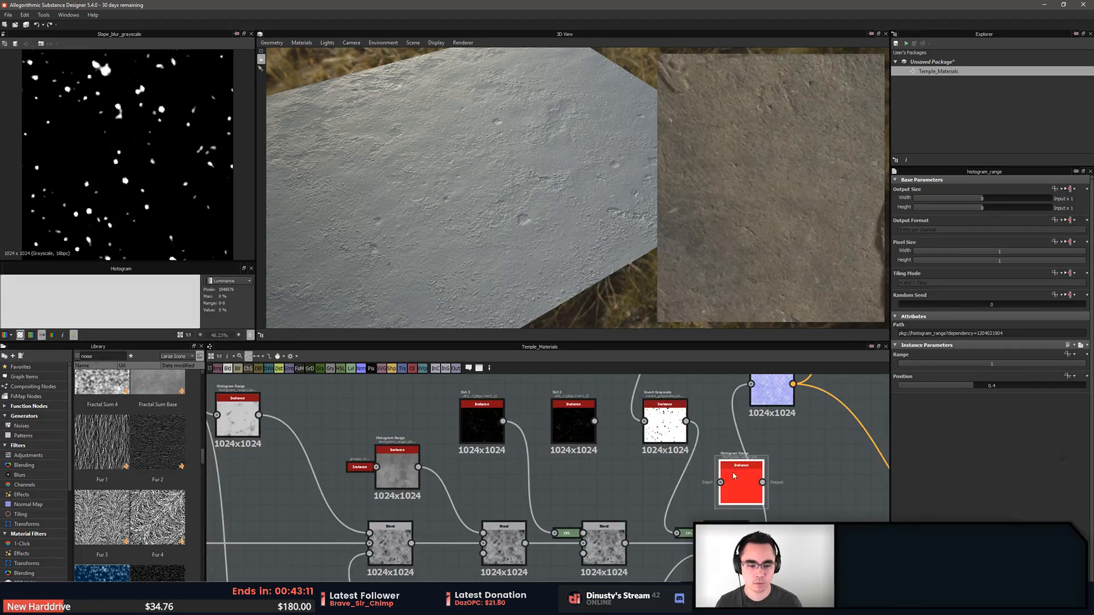
Route Invert Grayscale through the Histogram Range into the last Blend, and delete the small Levels node it replaces
drag(734, 476, 616, 514)
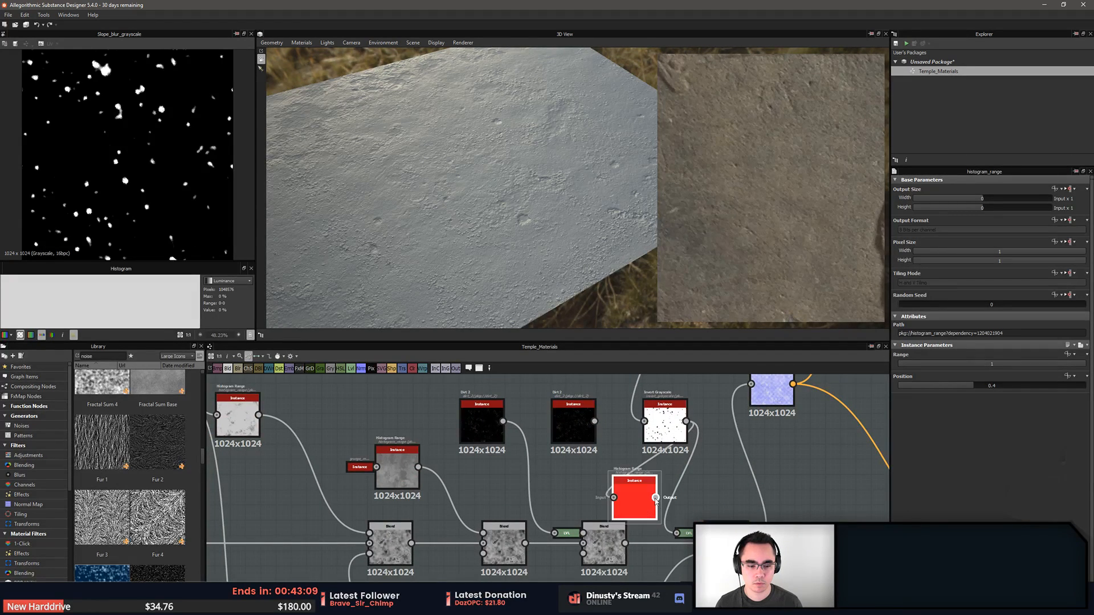
click(688, 533)
drag(708, 502, 705, 533)
key(BackSpace)
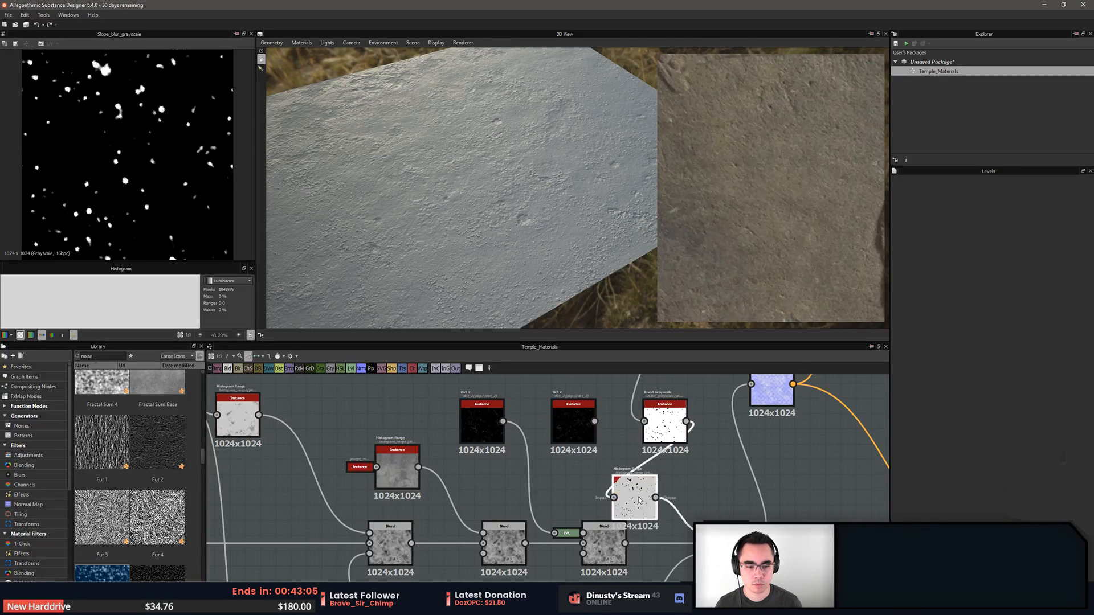
Arrange the Histogram Range and Invert Grayscale nodes above the last Blend, and preview the Histogram Range output
drag(637, 501, 683, 488)
drag(678, 438, 664, 409)
middle_drag(664, 410, 779, 553)
drag(538, 473, 584, 458)
scroll(671, 456, down, 3)
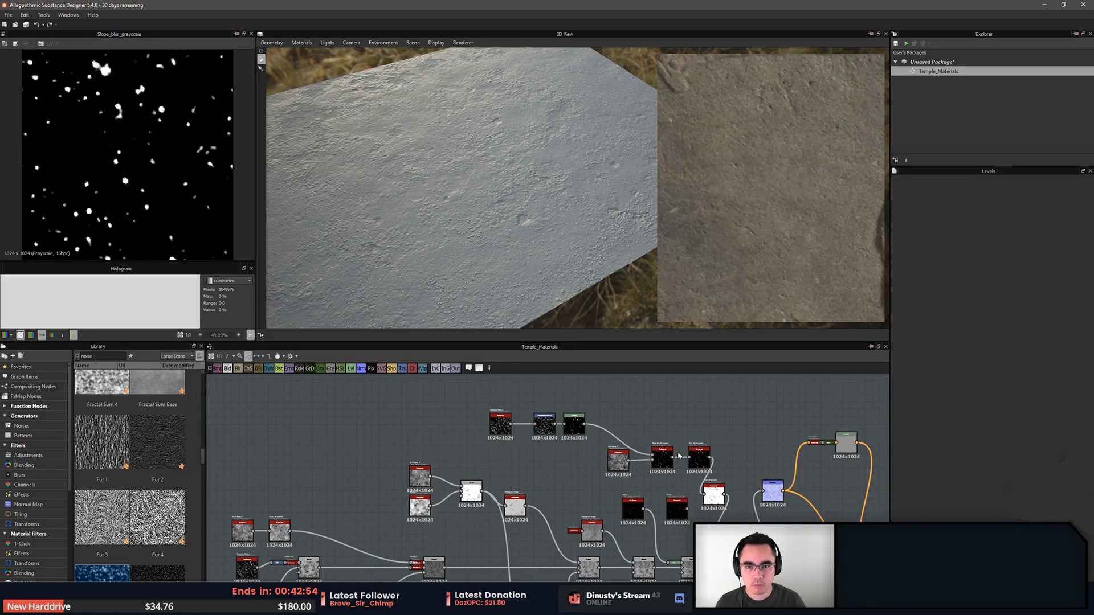
middle_drag(720, 530, 622, 481)
scroll(636, 507, up, 2)
double_click(623, 489)
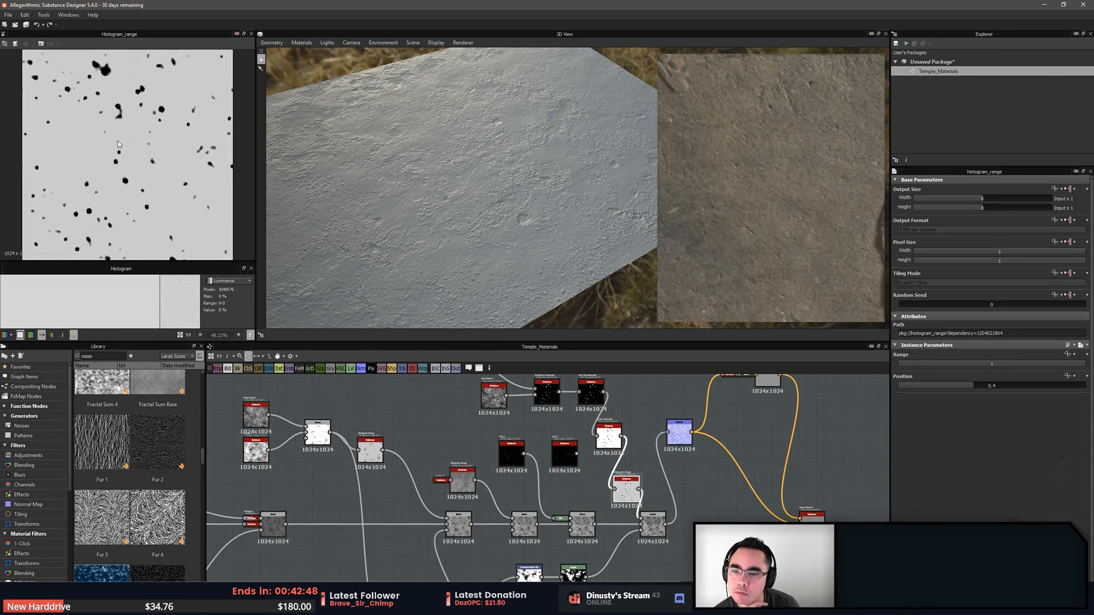
Delete the unconnected Dirt 2 node and place the remaining Dirt node above the second Blend of the main chain
drag(627, 490, 623, 482)
middle_drag(607, 435, 642, 495)
scroll(641, 494, down, 1)
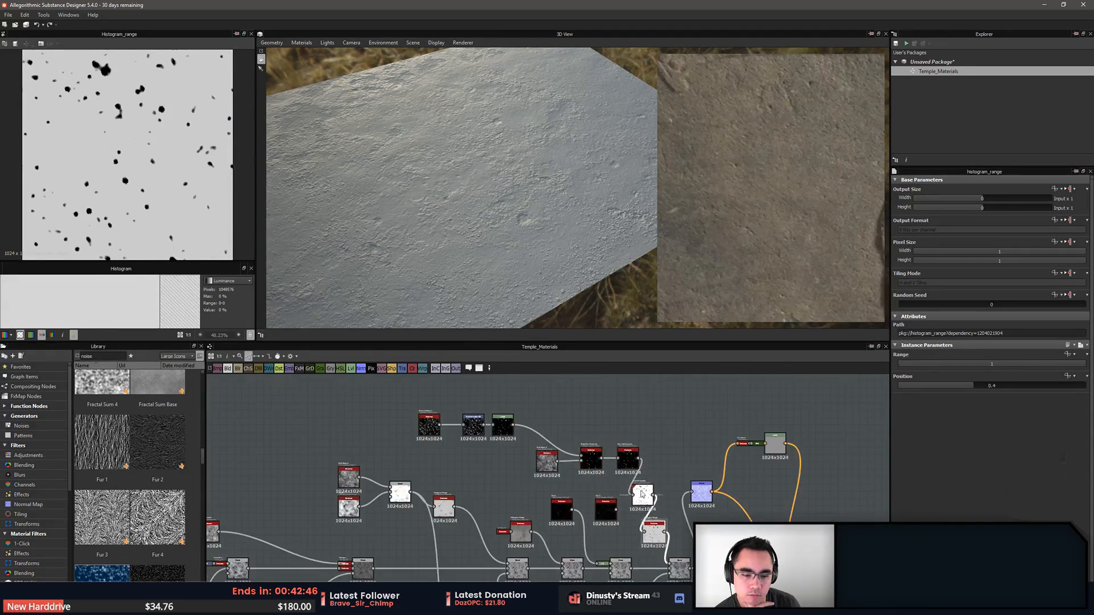
scroll(609, 516, up, 6)
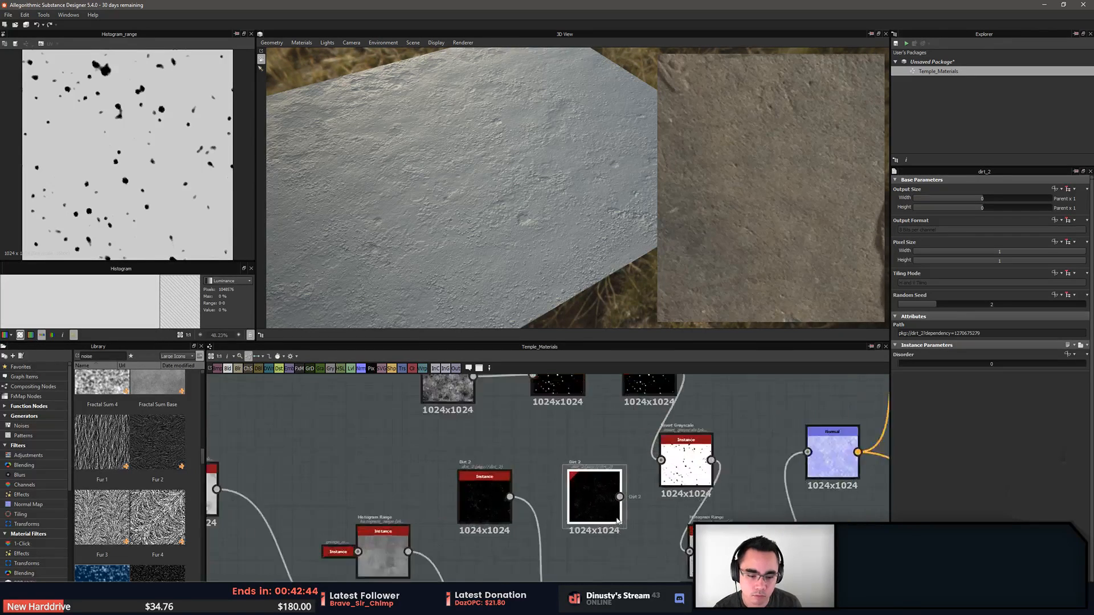
key(Delete)
middle_drag(573, 459, 603, 377)
scroll(604, 382, down, 2)
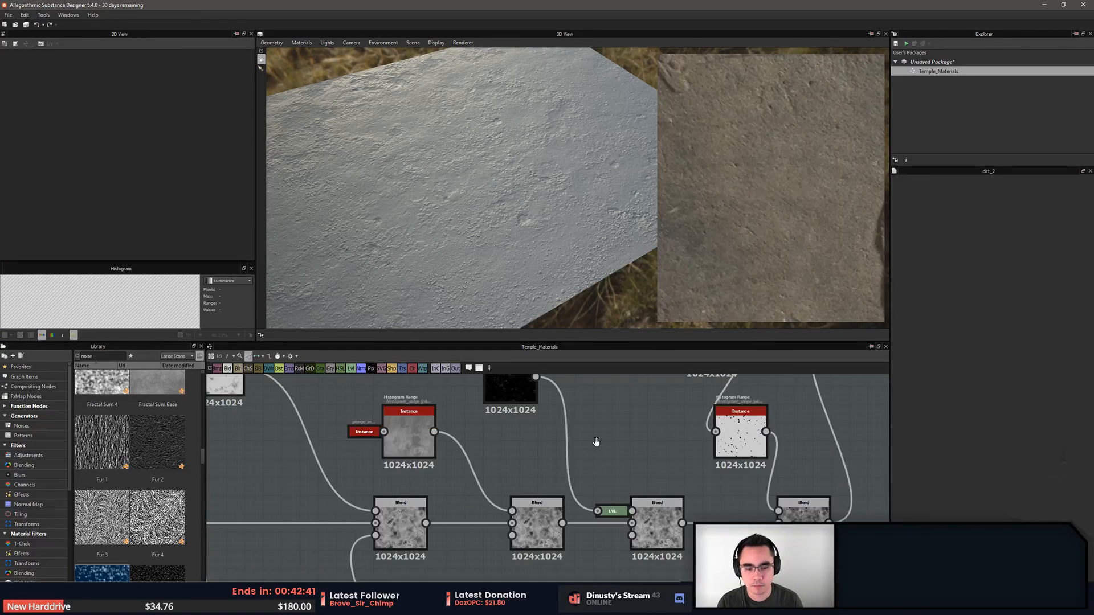
middle_drag(596, 442, 576, 491)
drag(500, 437, 529, 473)
Set the Position of the spots' Histogram Range to 0.4 and inspect the stone plane from several angles in the 3D view
middle_drag(637, 438, 601, 495)
scroll(601, 495, down, 1)
double_click(618, 447)
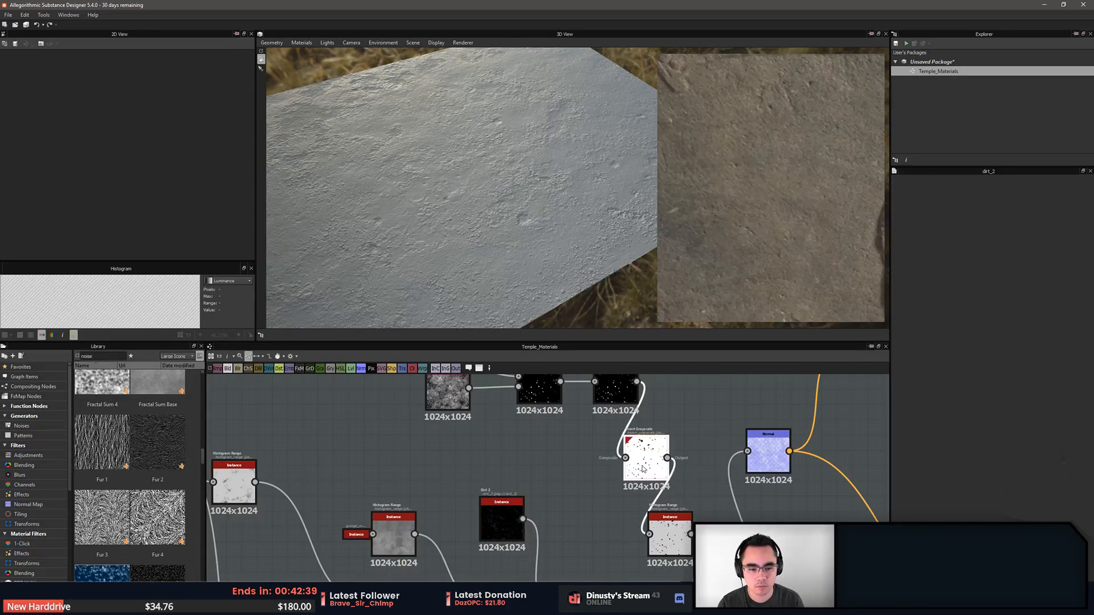
double_click(662, 543)
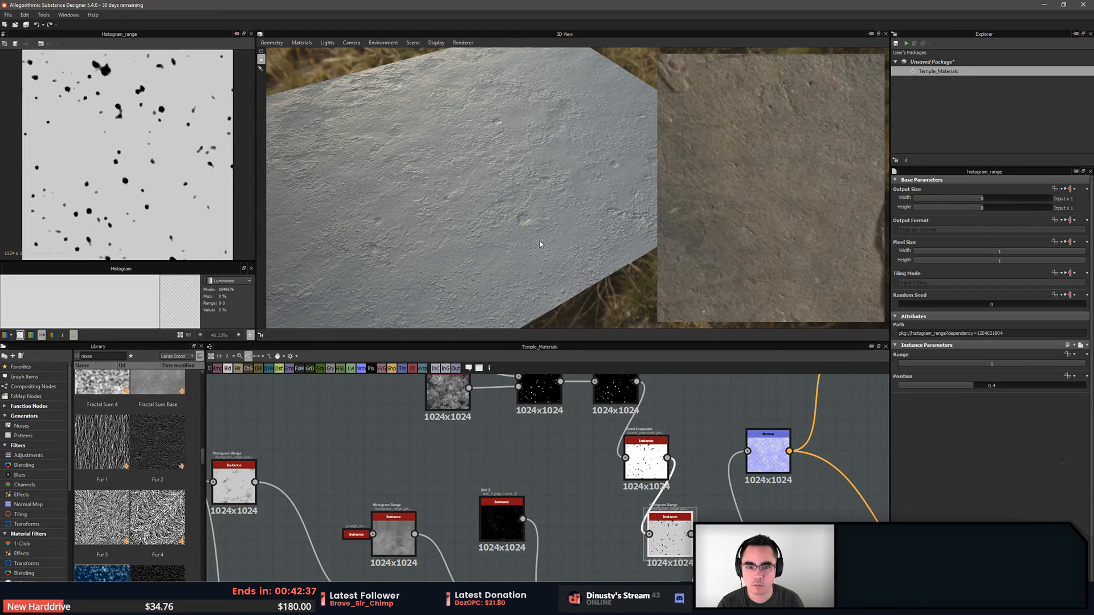
middle_drag(680, 485, 672, 437)
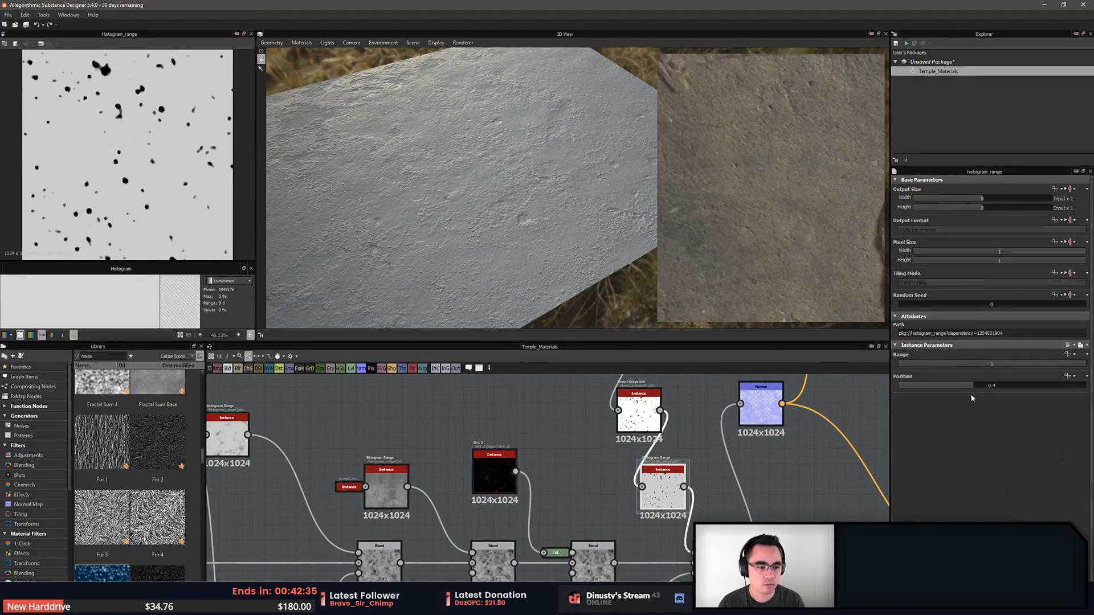
mouse_move(972, 386)
mouse_down()
mouse_move(1042, 390)
mouse_move(952, 392)
mouse_move(973, 392)
mouse_up()
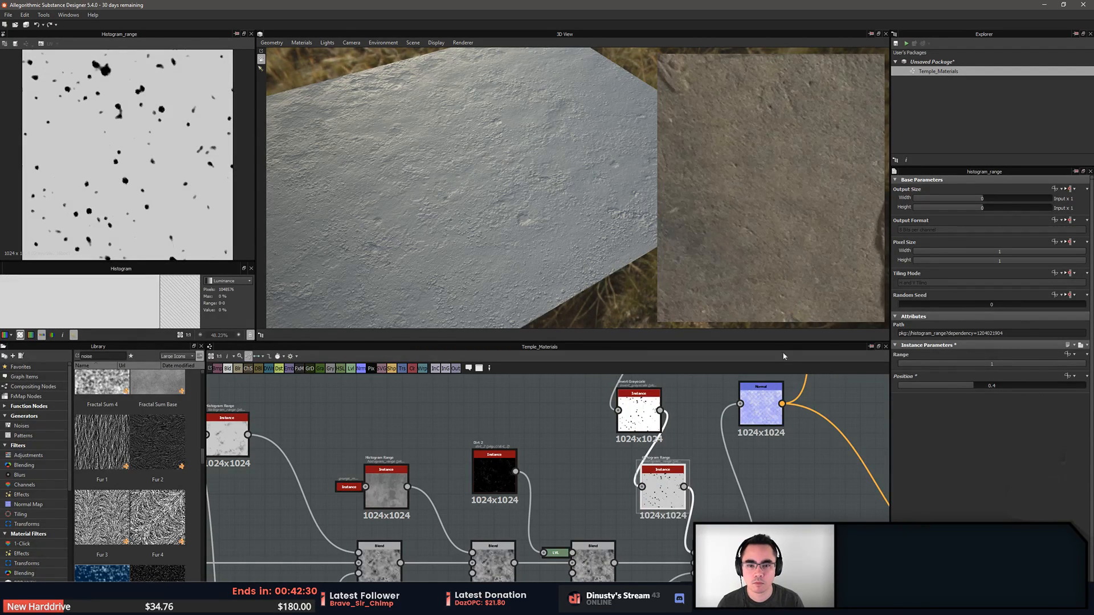
drag(564, 203, 507, 244)
right_drag(518, 391, 525, 234)
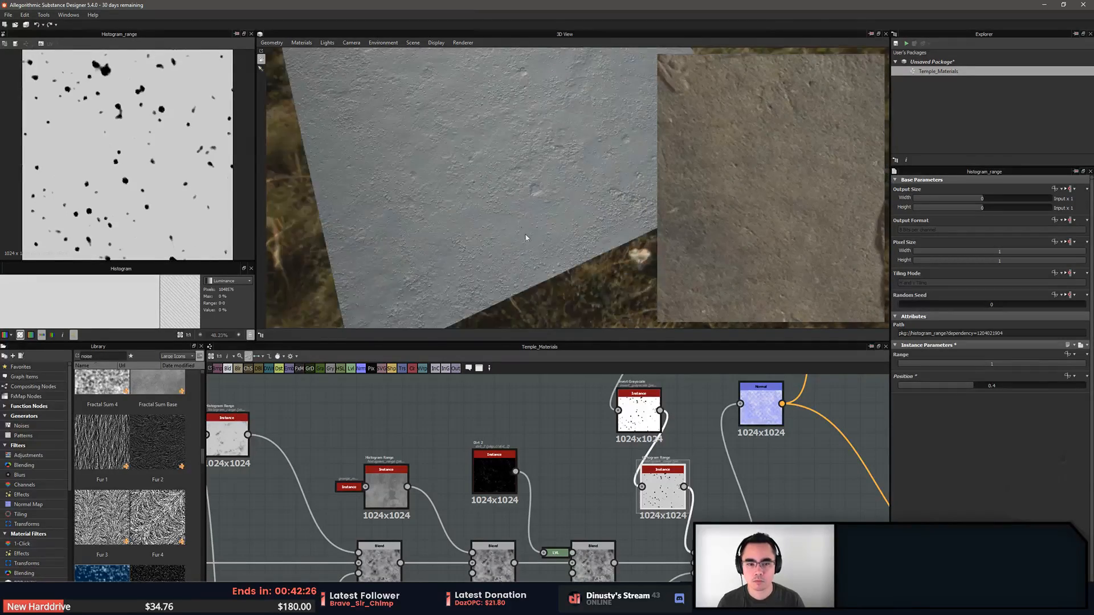
mouse_move(526, 234)
mouse_down()
mouse_move(538, 191)
mouse_move(519, 219)
mouse_up()
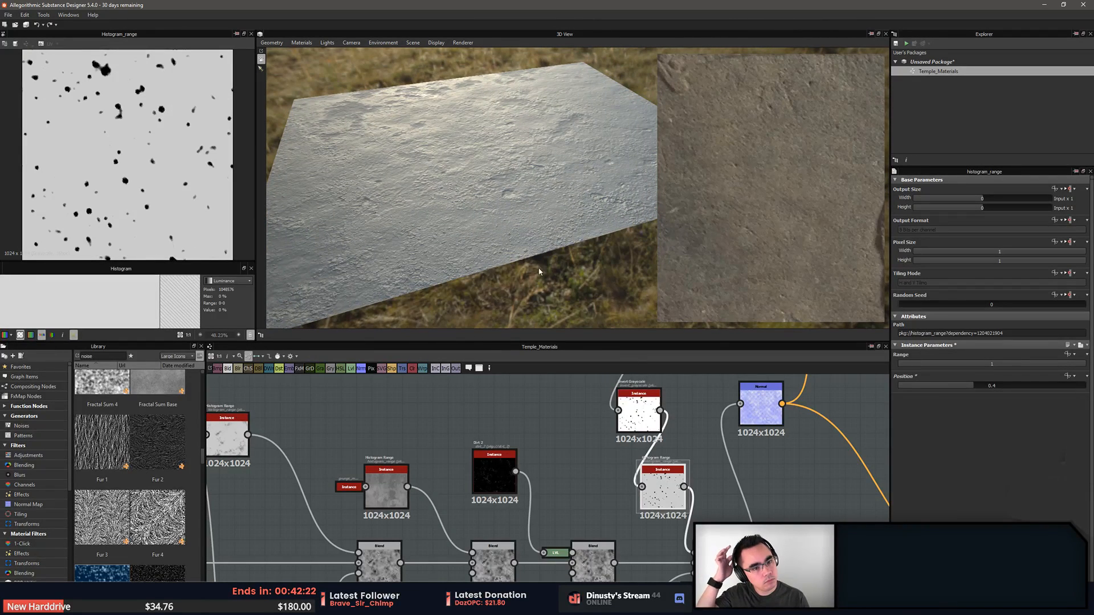
Move the spots chain, including Invert Grayscale, up and away from the main Blend chain
middle_drag(551, 404, 489, 422)
scroll(497, 422, down, 6)
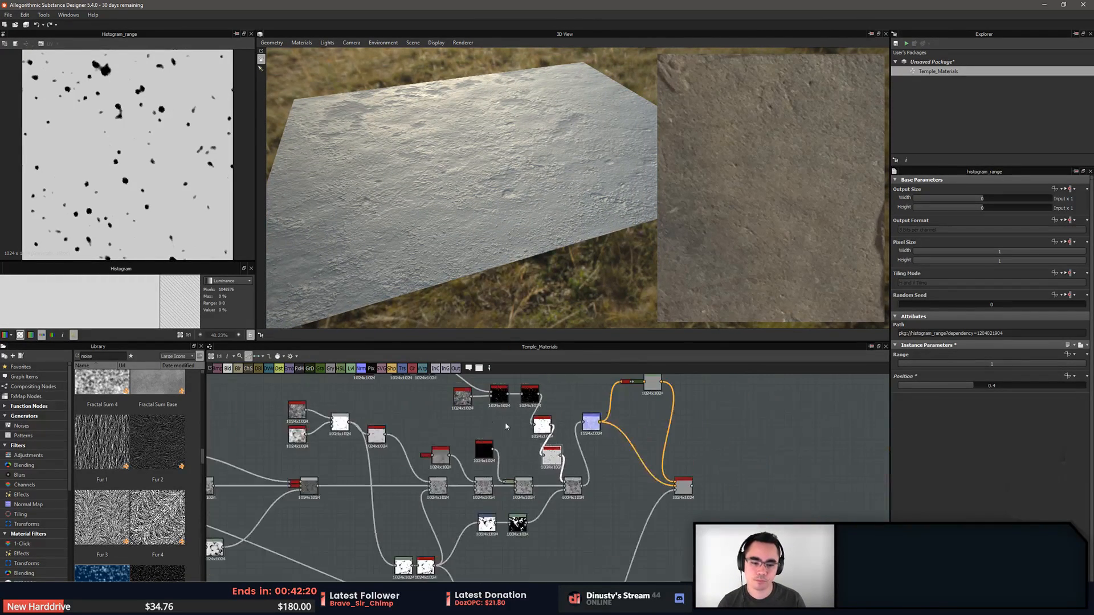
drag(403, 442, 604, 410)
click(607, 459)
drag(628, 543, 635, 462)
Spread the final material node, the Normal node and the branch above it farther from the last Blend
middle_drag(634, 500, 527, 442)
middle_drag(722, 545, 618, 476)
scroll(618, 476, down, 1)
drag(617, 476, 852, 480)
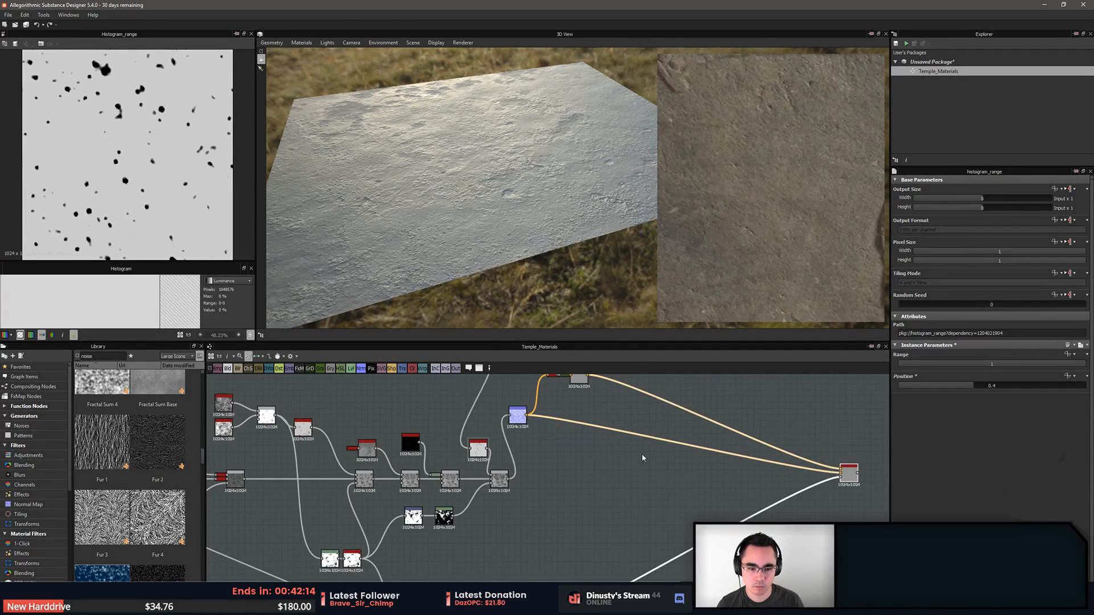
middle_drag(642, 457, 649, 535)
drag(524, 497, 682, 555)
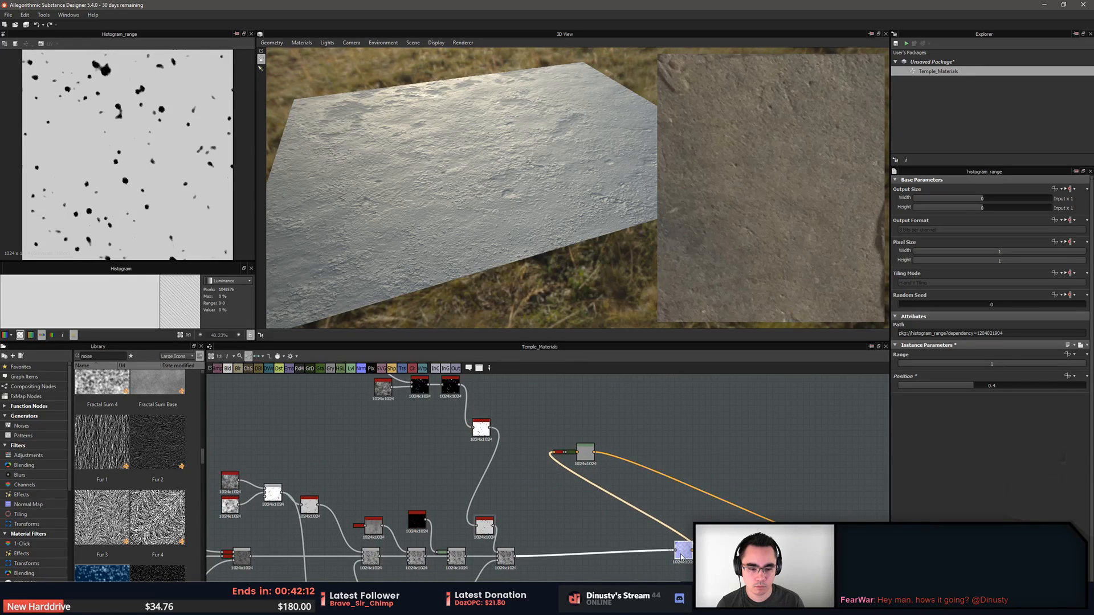
drag(585, 453, 767, 456)
scroll(767, 456, down, 2)
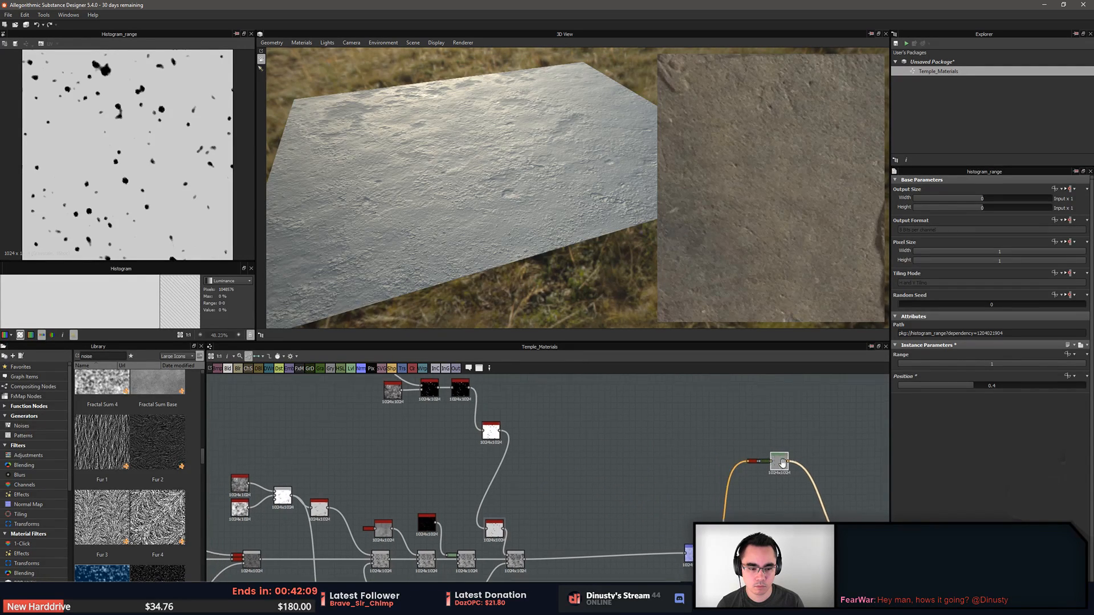
Place the spots' Histogram Range node directly beside Invert Grayscale, level with it
scroll(669, 434, up, 3)
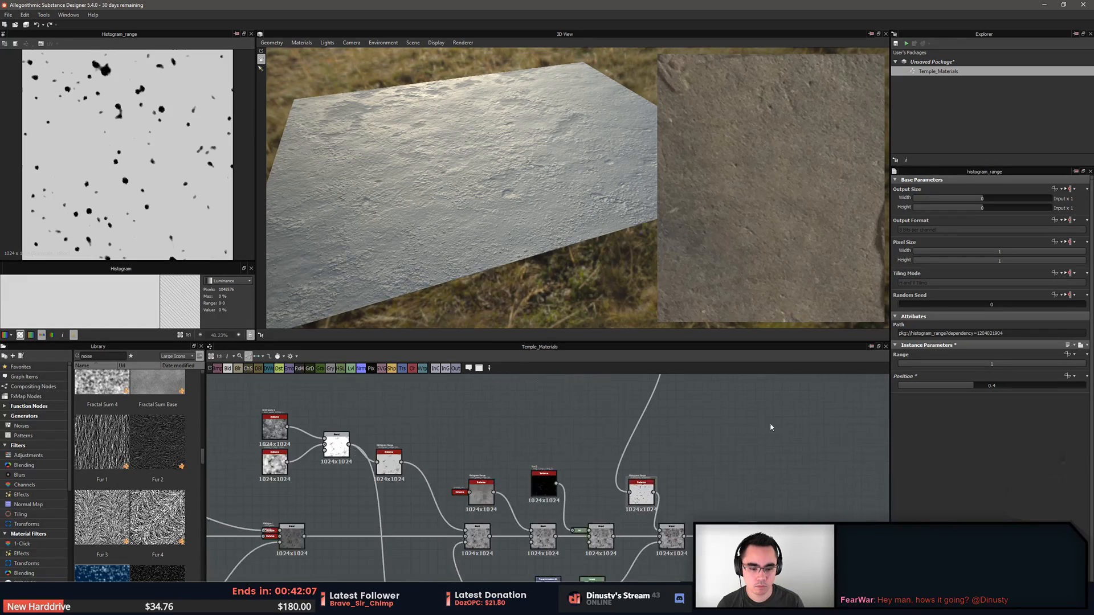
drag(647, 500, 694, 429)
middle_drag(696, 408, 660, 518)
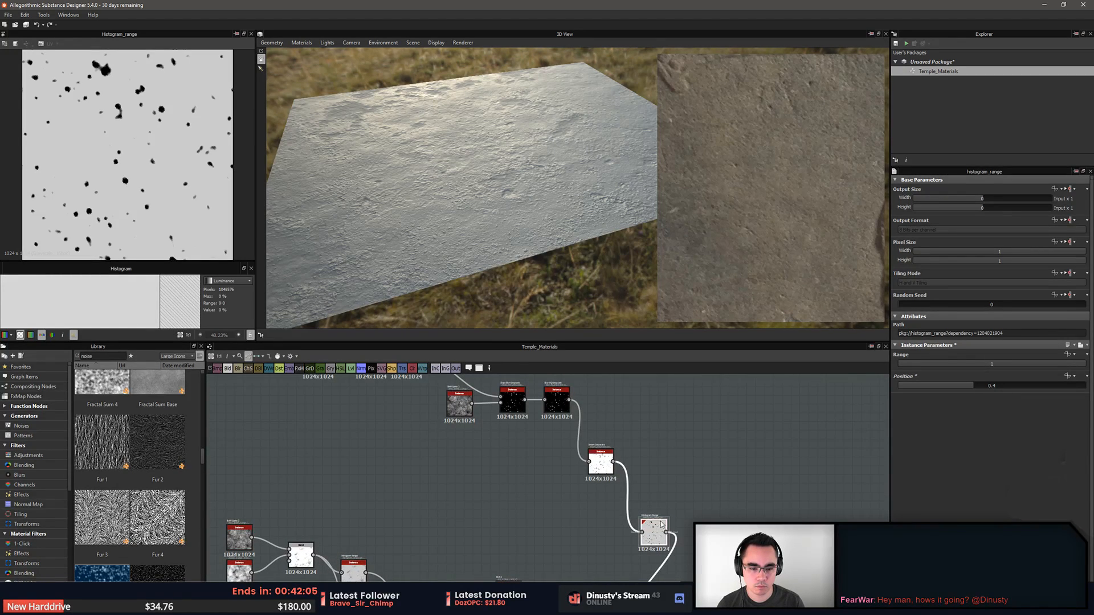
drag(661, 524, 650, 460)
middle_drag(607, 467, 609, 530)
scroll(609, 530, down, 1)
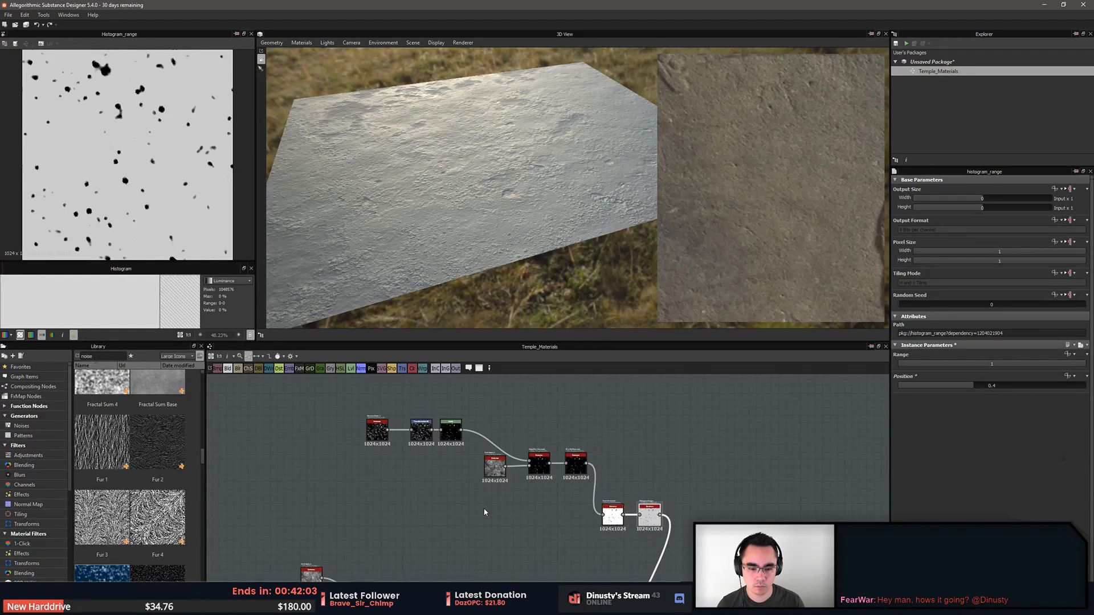
Lower the noise node feeding Slope Blur Grayscale and bring Gaussian Spots 1 closer to Transformation 2D
drag(500, 472, 499, 497)
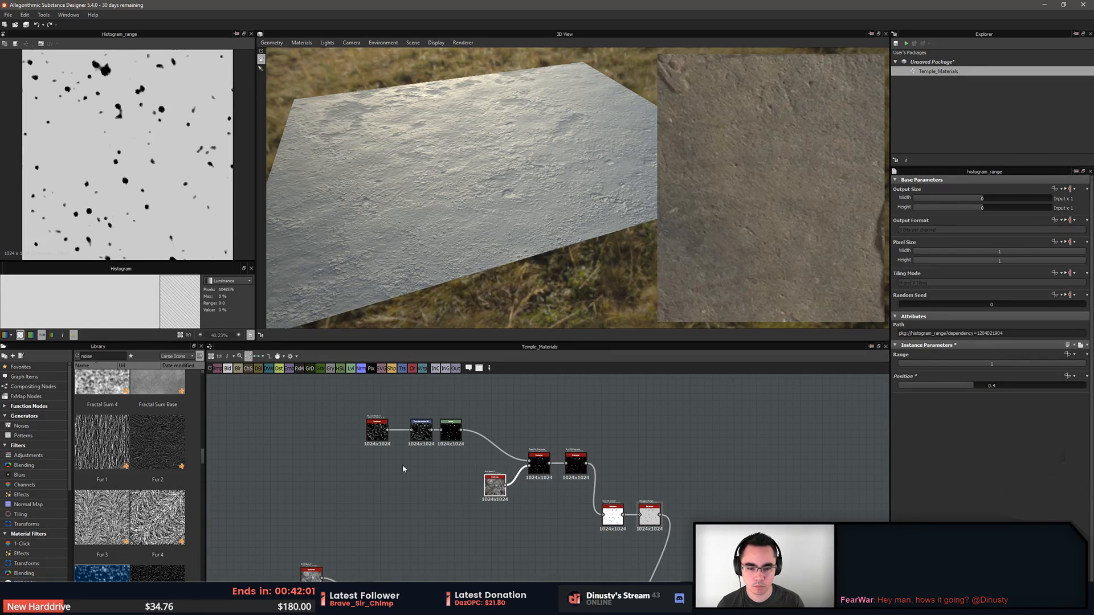
drag(380, 440, 391, 443)
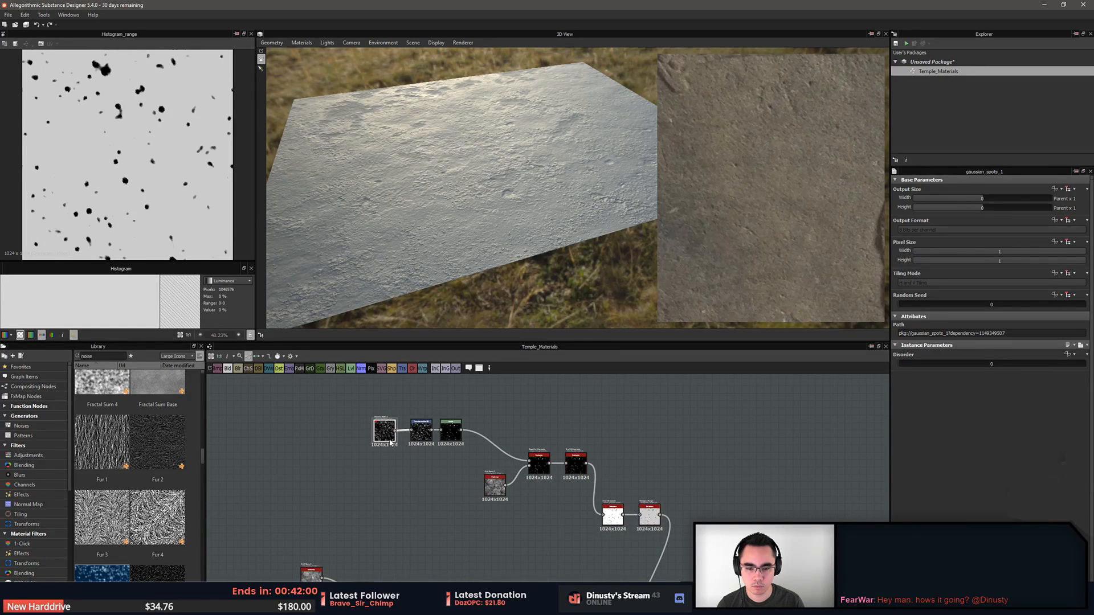
scroll(405, 447, up, 4)
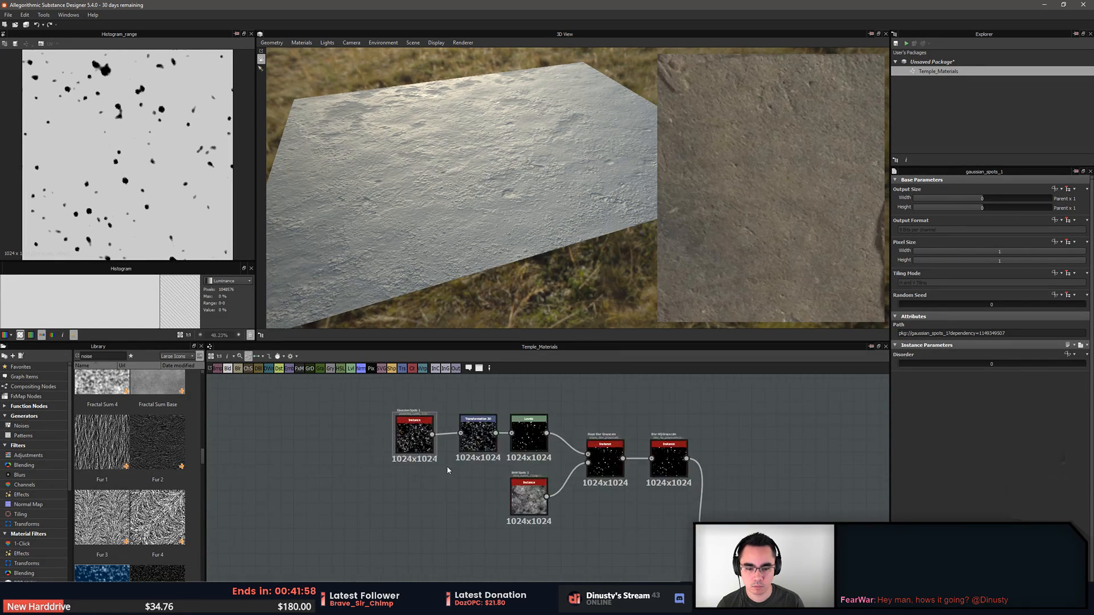
drag(405, 447, 424, 444)
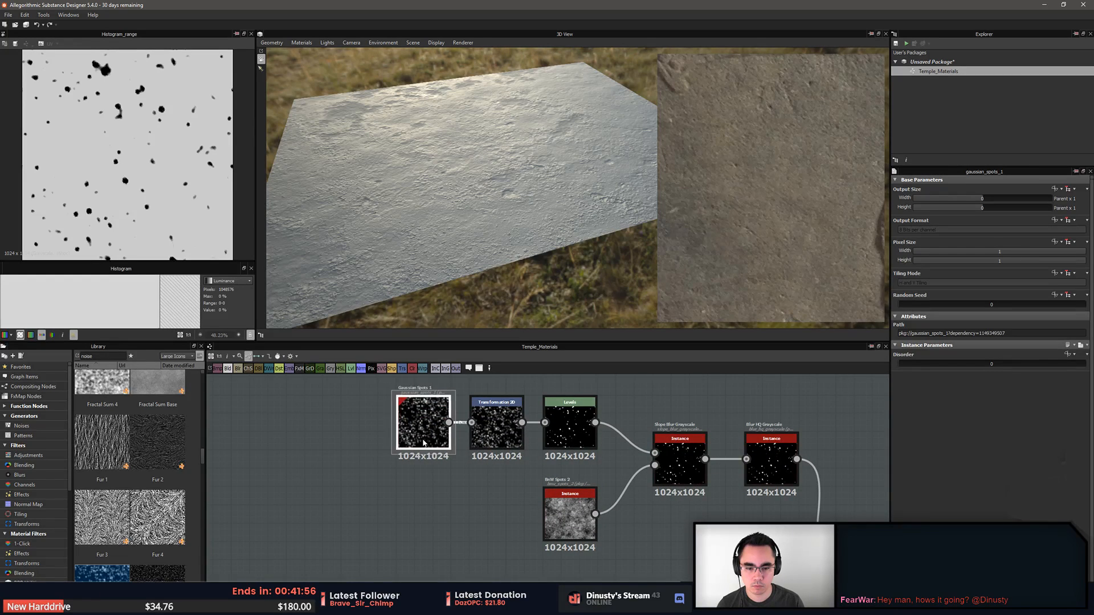
Move the last two Blend nodes farther along the main chain toward the Normal node
middle_drag(489, 469, 411, 471)
scroll(412, 471, down, 2)
middle_drag(552, 478, 550, 432)
scroll(550, 432, down, 1)
middle_drag(558, 540, 502, 429)
scroll(502, 429, down, 1)
middle_drag(558, 469, 450, 416)
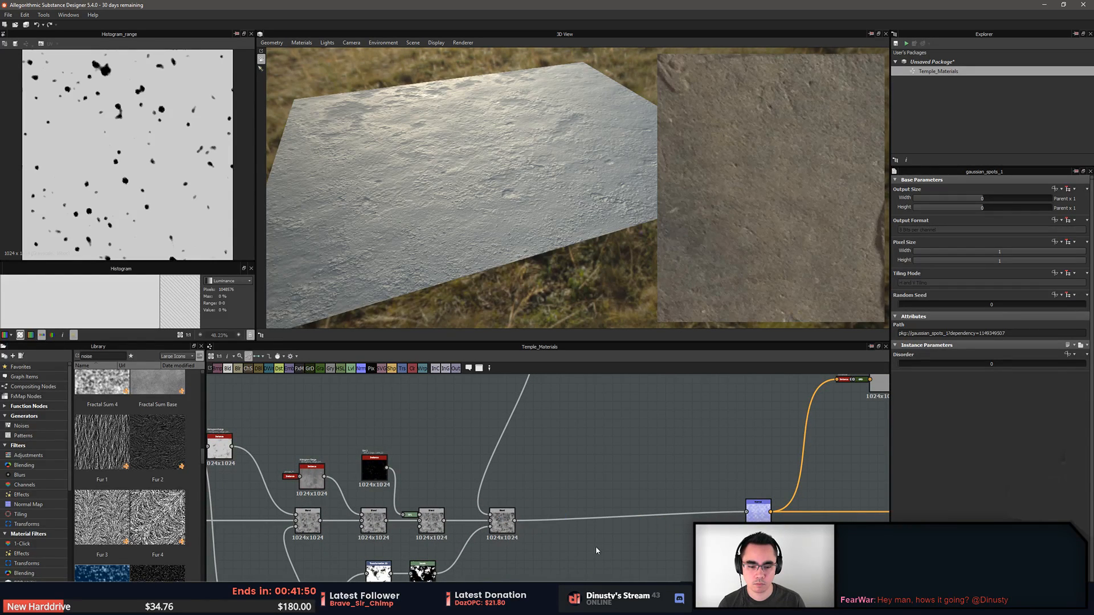
drag(510, 531, 660, 524)
middle_drag(655, 514, 714, 457)
drag(493, 466, 581, 459)
middle_drag(581, 458, 595, 436)
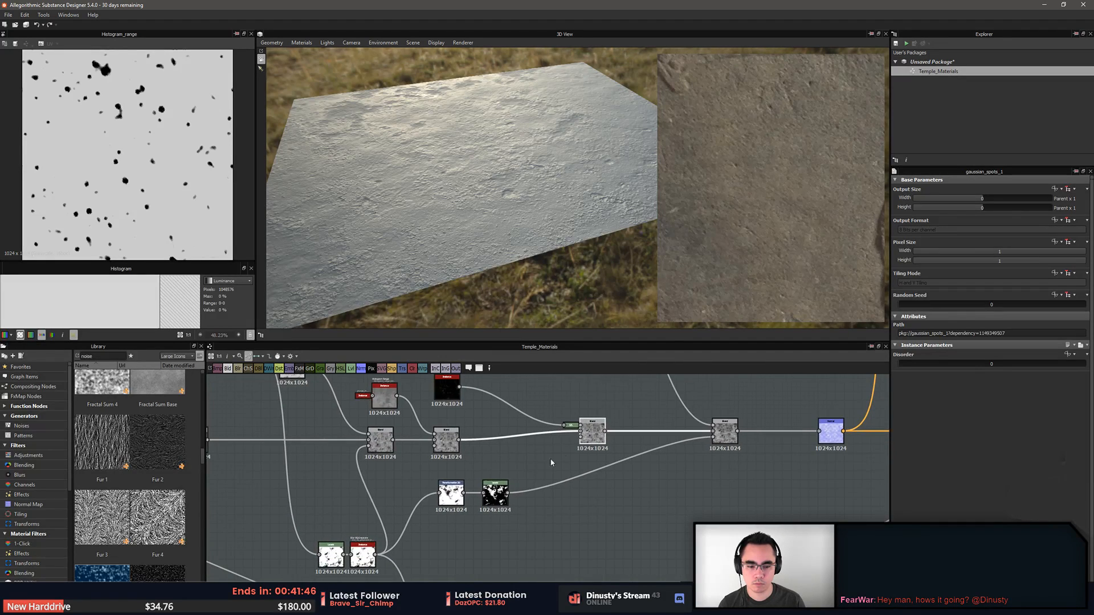
Move the lower Transformation 2D and Levels mask nodes to just below and before the last Blend
drag(498, 503, 675, 495)
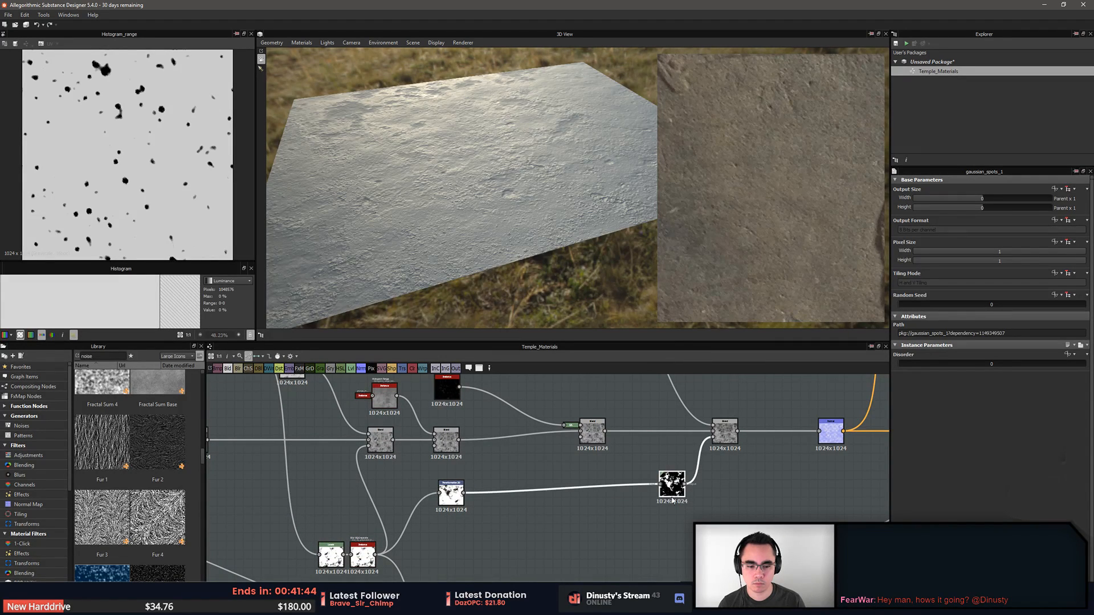
drag(673, 501, 650, 536)
drag(454, 498, 608, 524)
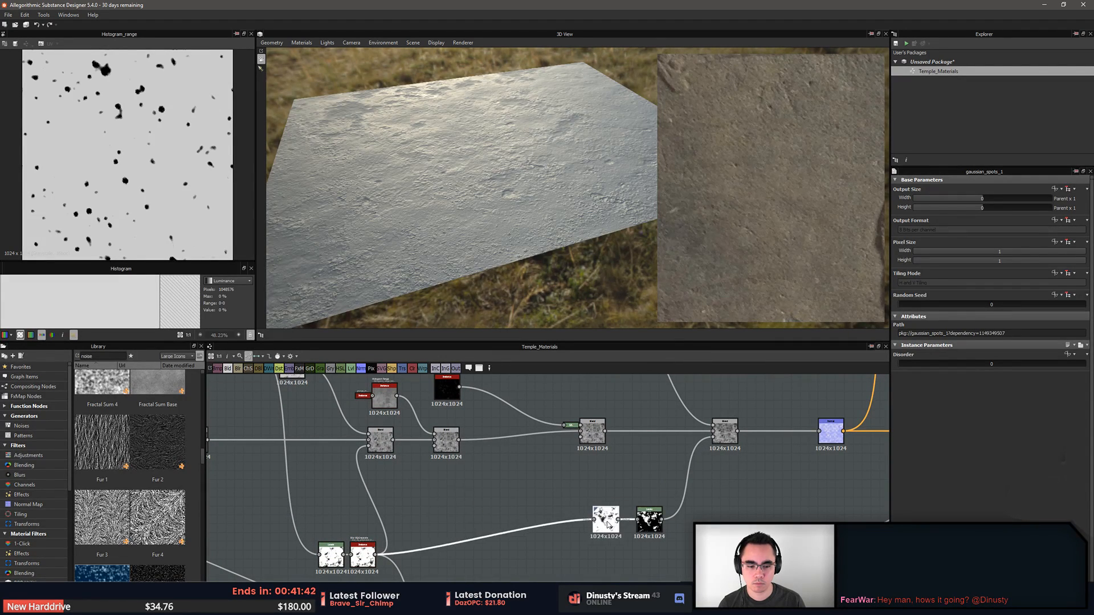
middle_drag(609, 524, 632, 442)
scroll(589, 442, down, 3)
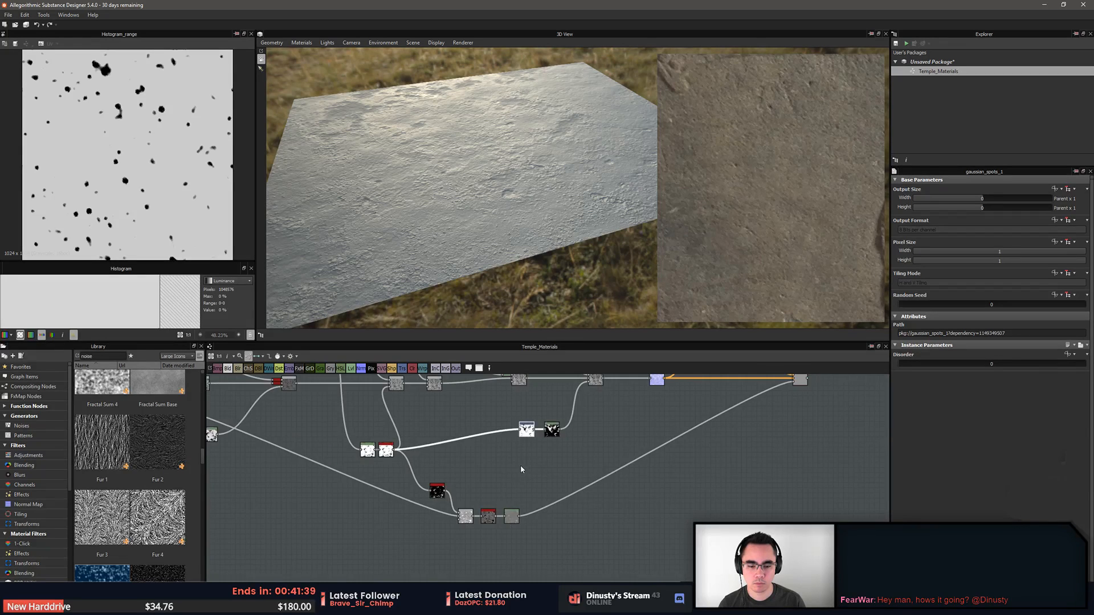
Bring the third Blend back near the second, and align the Histogram Range and Dirt nodes above the first two Blends
middle_drag(521, 469, 653, 486)
scroll(560, 521, up, 3)
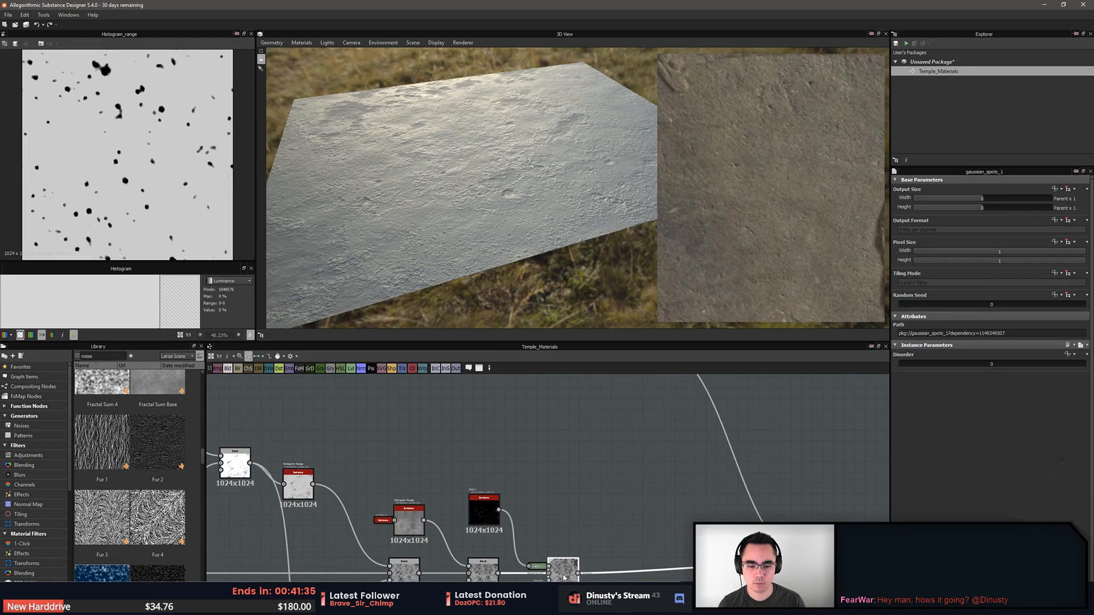
click(489, 520)
middle_drag(480, 577, 584, 521)
middle_drag(540, 467, 620, 423)
drag(594, 421, 588, 420)
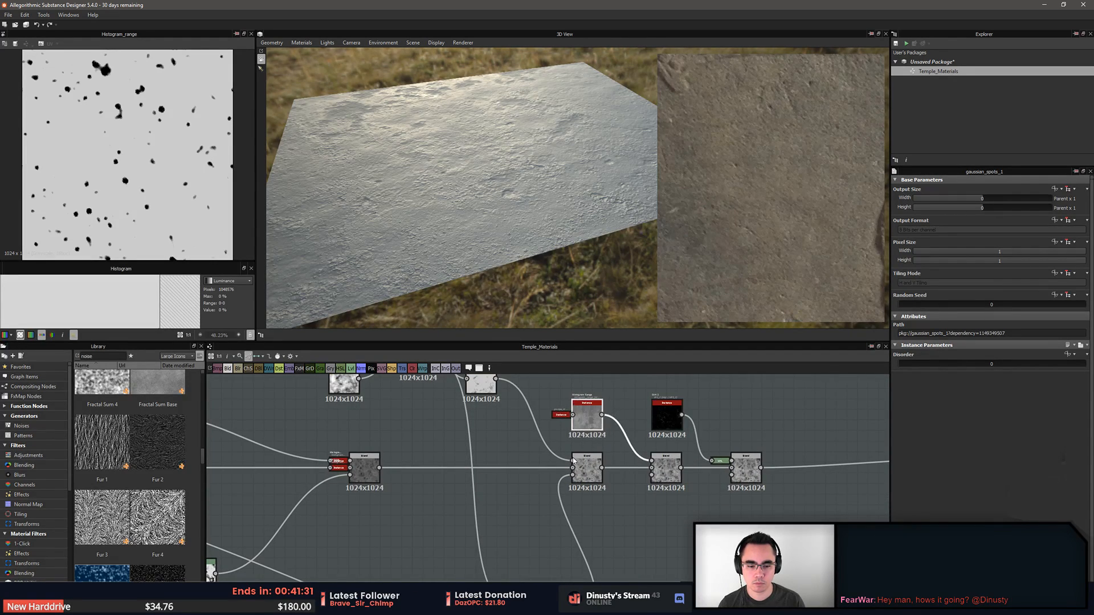
Move the mask Levels and the filter node beside it closer beneath the first Blend of the main chain
scroll(549, 491, down, 3)
middle_drag(549, 492, 616, 427)
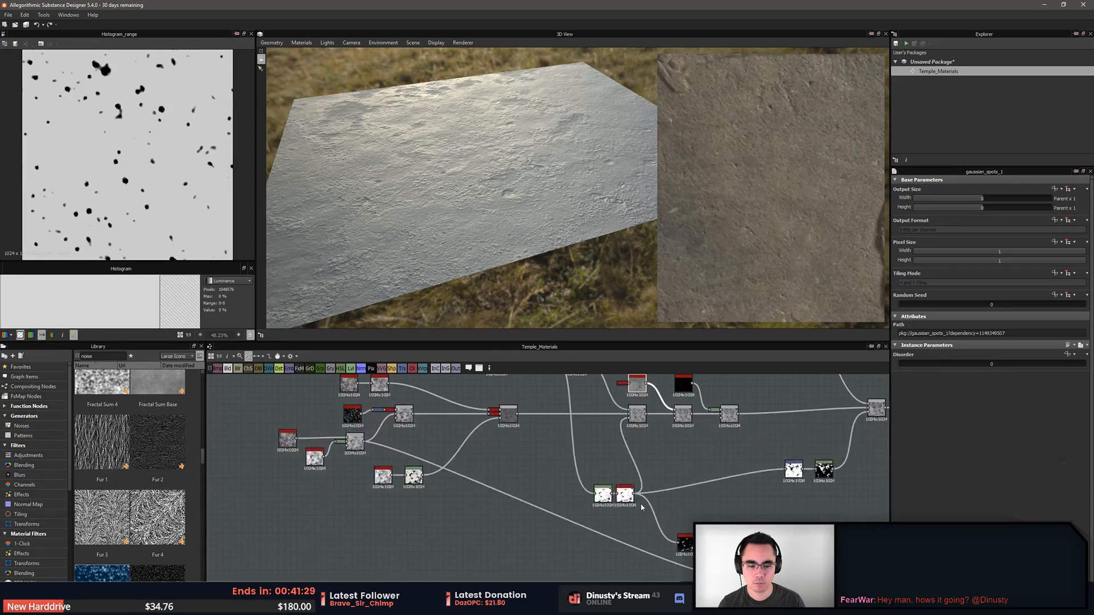
drag(628, 496, 606, 474)
middle_drag(602, 464, 623, 530)
Line up the upper mask Blend with its Histogram Range and two noise inputs, and align the main chain's earlier Blend beneath those inputs
click(639, 396)
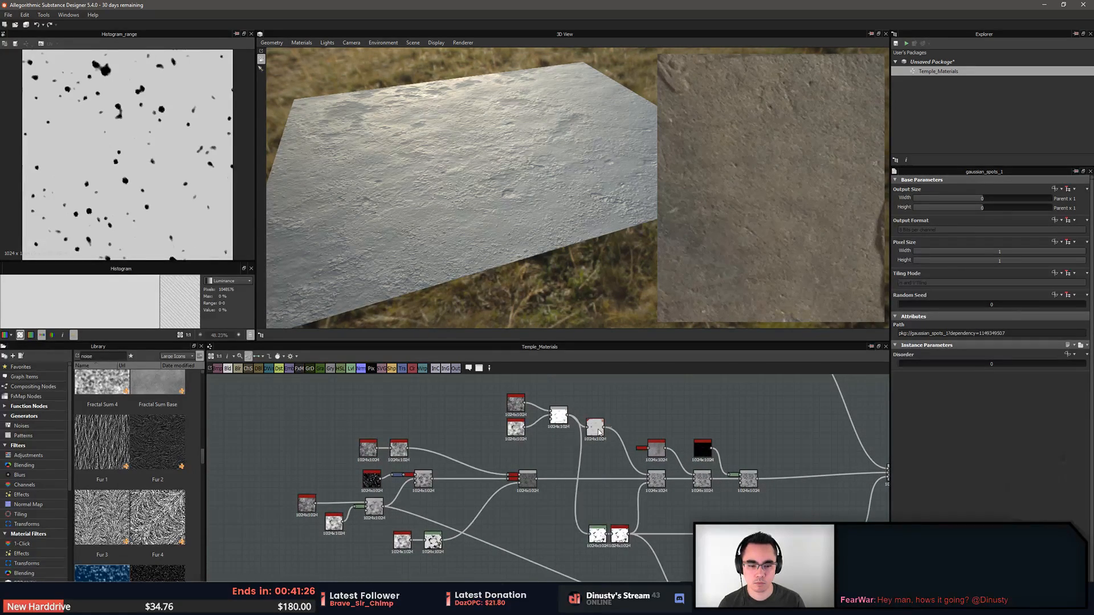
drag(599, 433, 624, 435)
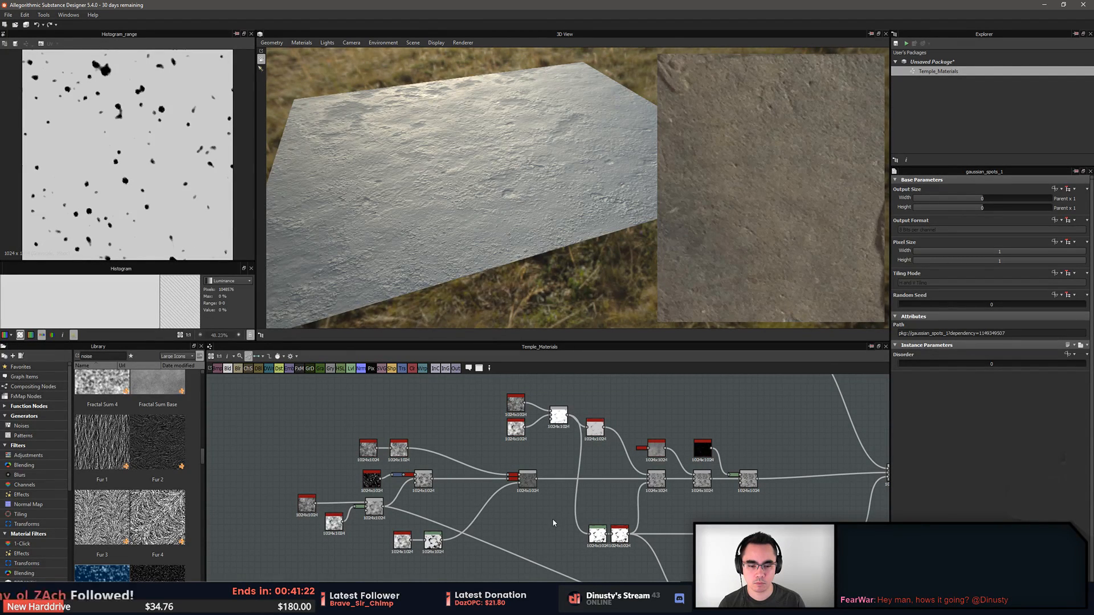
scroll(622, 433, up, 2)
drag(627, 427, 627, 427)
drag(548, 404, 557, 424)
drag(490, 420, 516, 435)
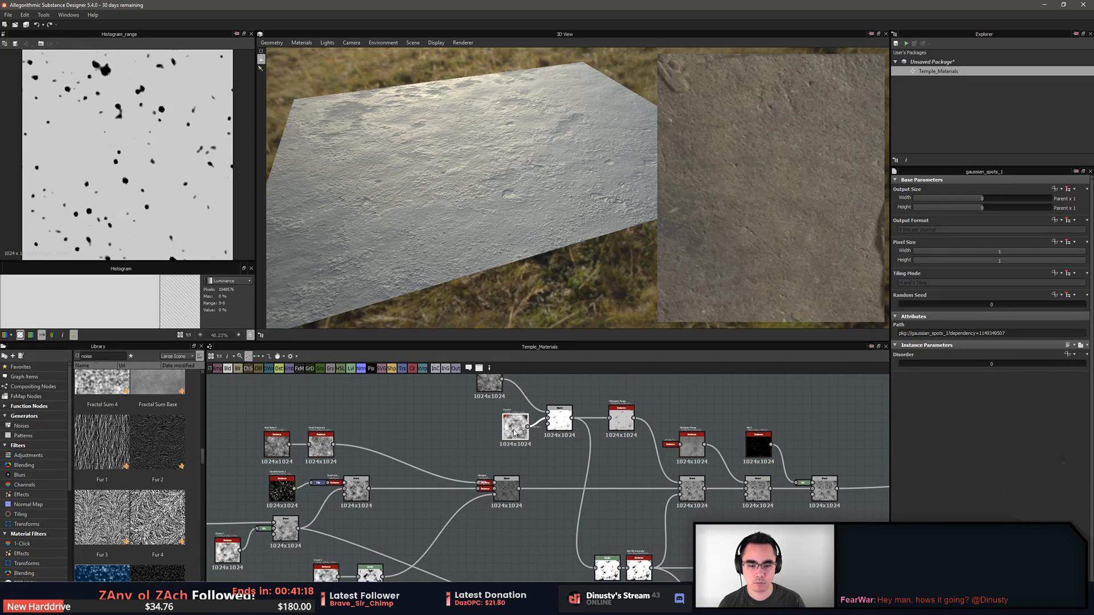
drag(489, 385, 516, 388)
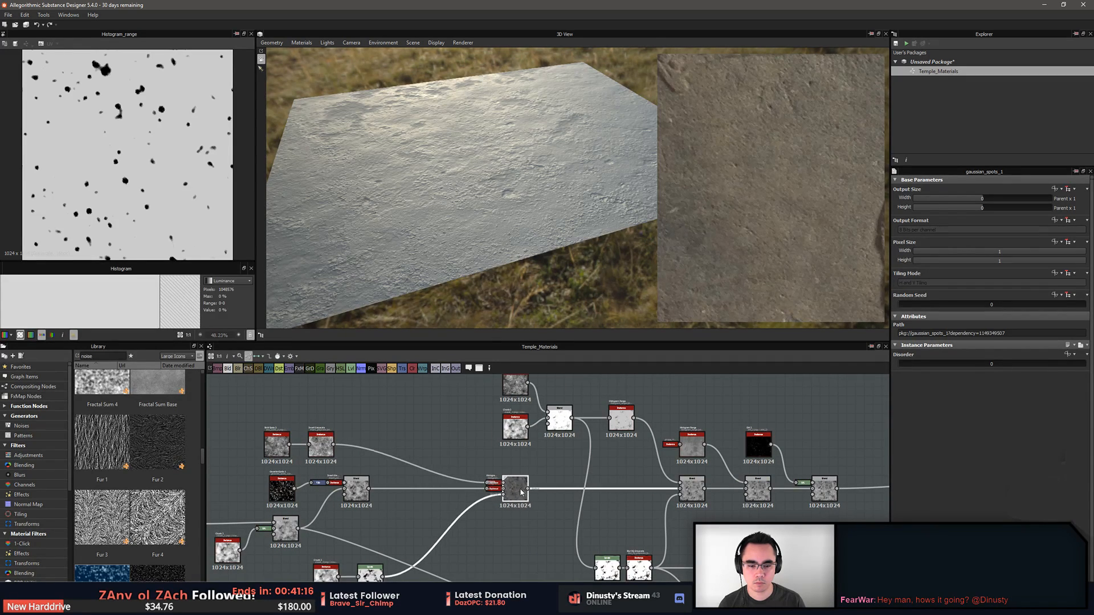
scroll(507, 490, down, 3)
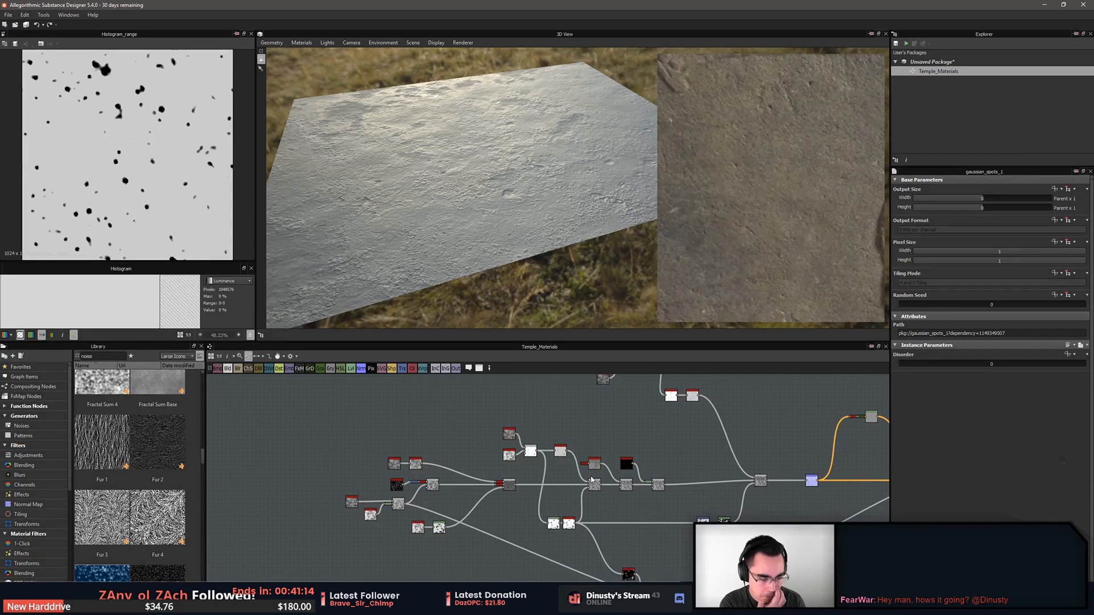
key(f)
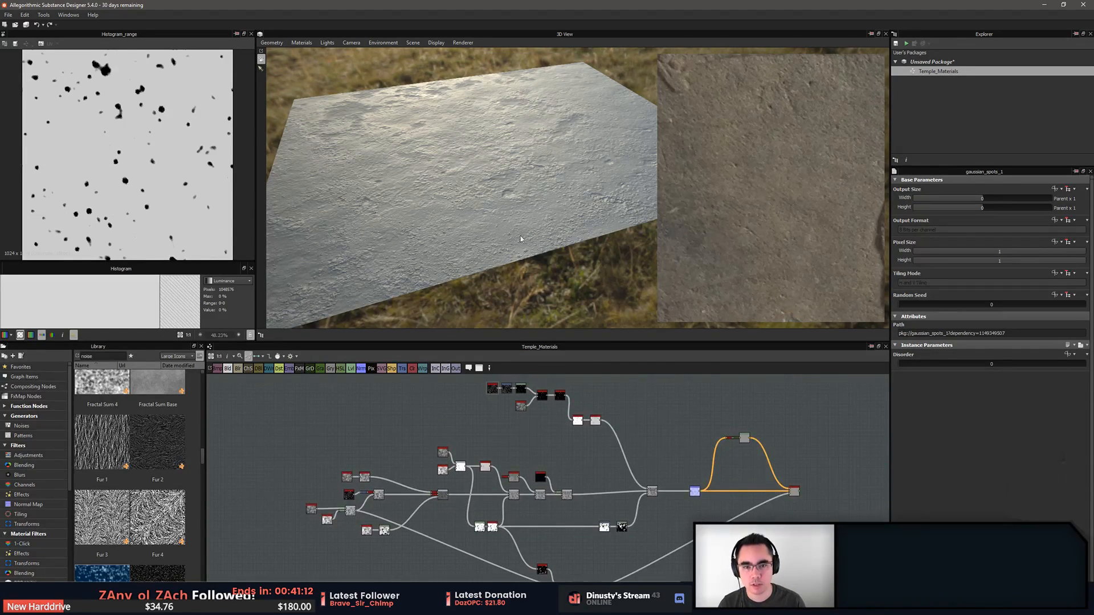
scroll(527, 165, up, 5)
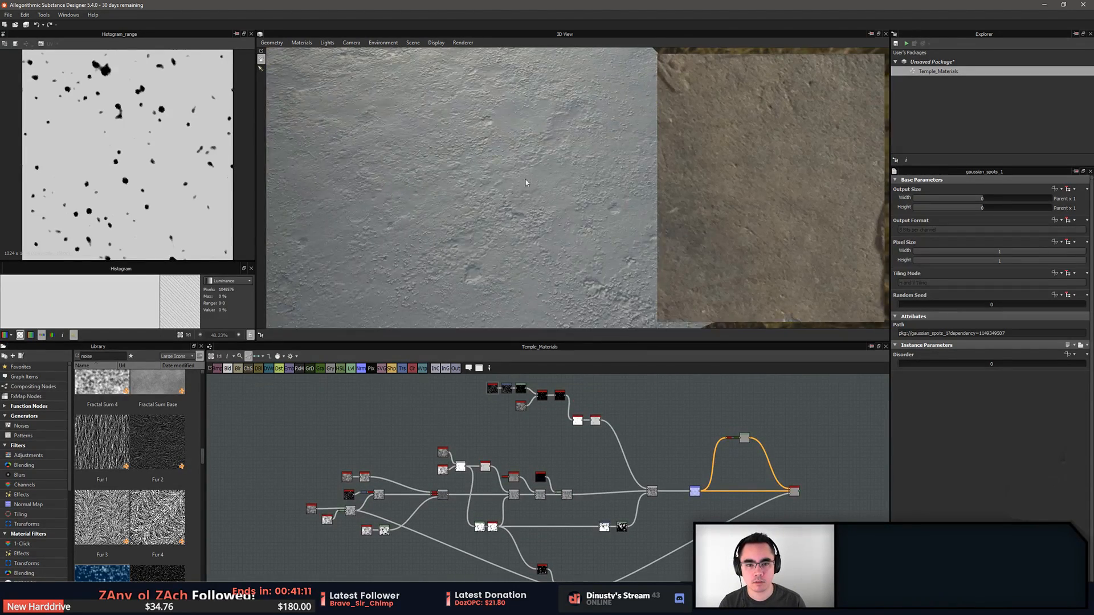
Examine the stone surface relief in the 3D view from several angles against the reference photo
mouse_move(526, 182)
mouse_down()
mouse_move(506, 214)
mouse_move(518, 240)
mouse_up()
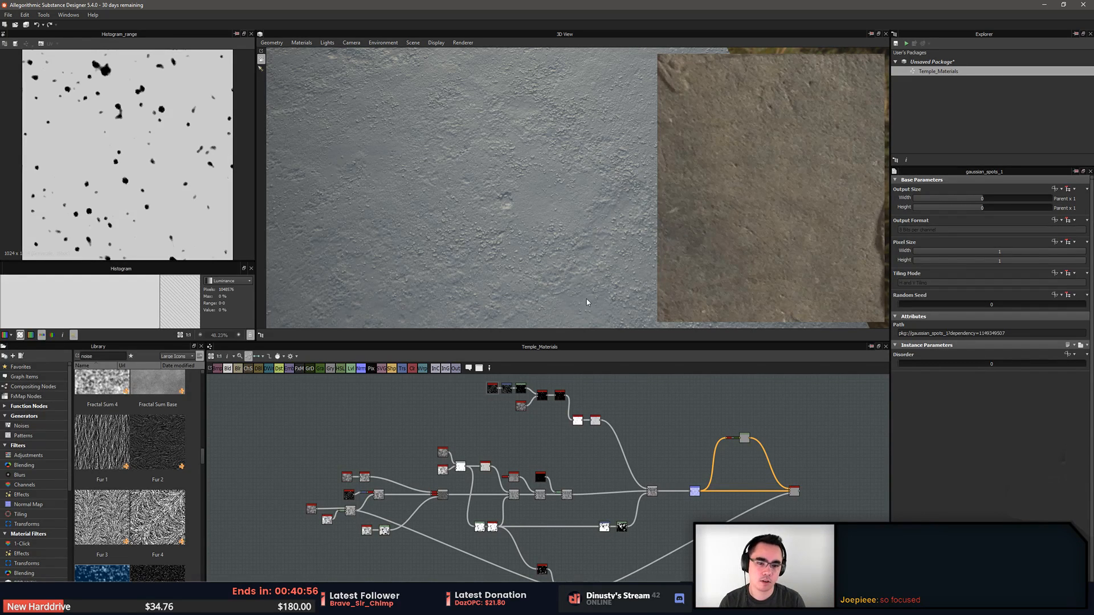
scroll(627, 445, down, 2)
scroll(648, 446, up, 4)
middle_drag(648, 447, 597, 447)
click(763, 463)
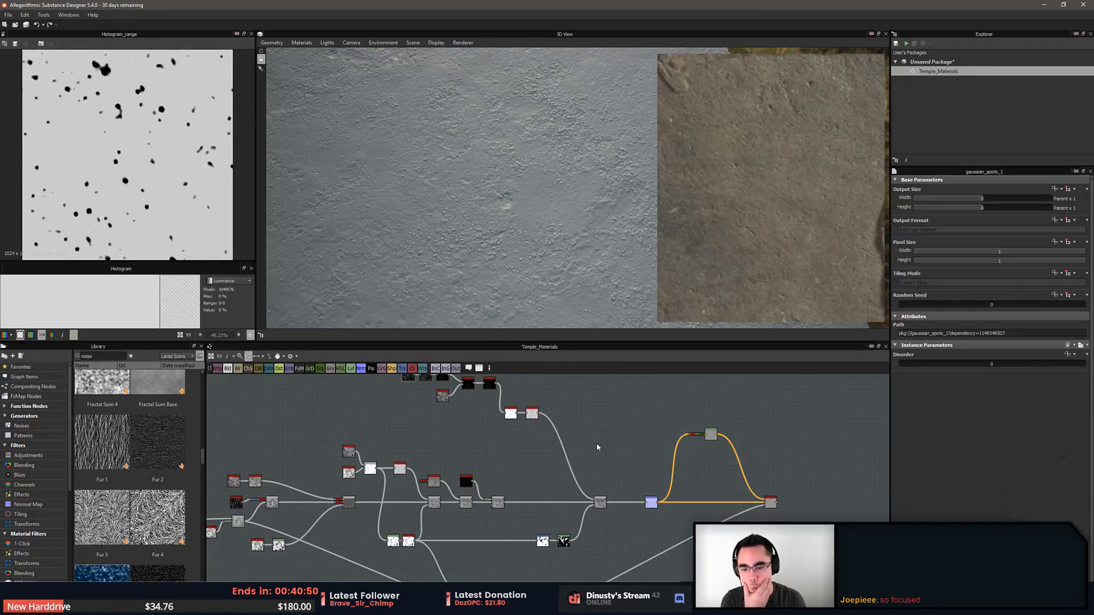
drag(444, 233, 459, 227)
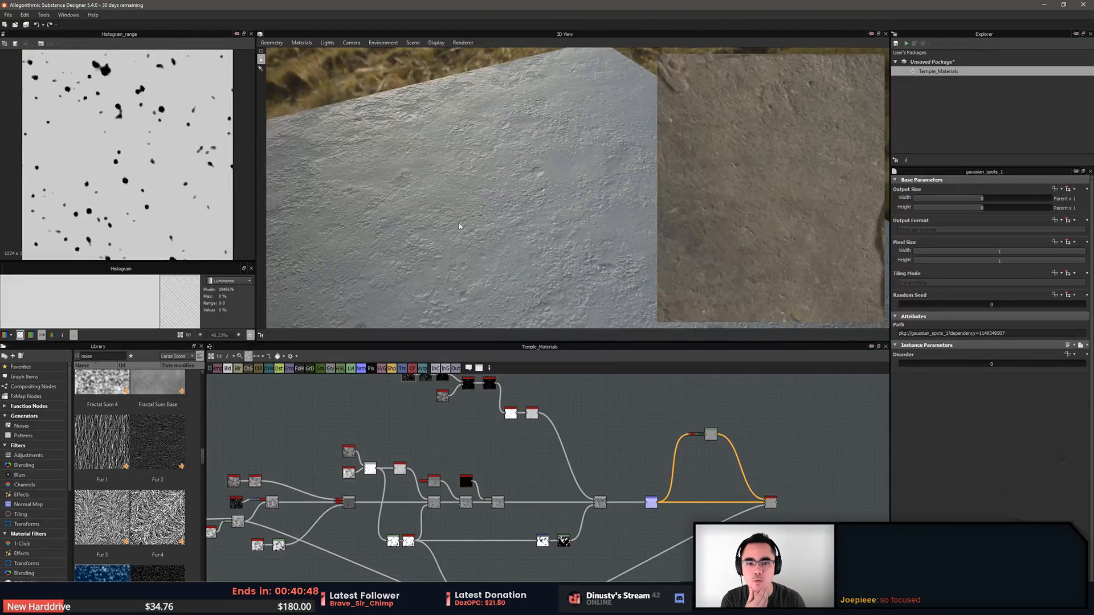
middle_drag(613, 453, 546, 448)
scroll(561, 473, up, 3)
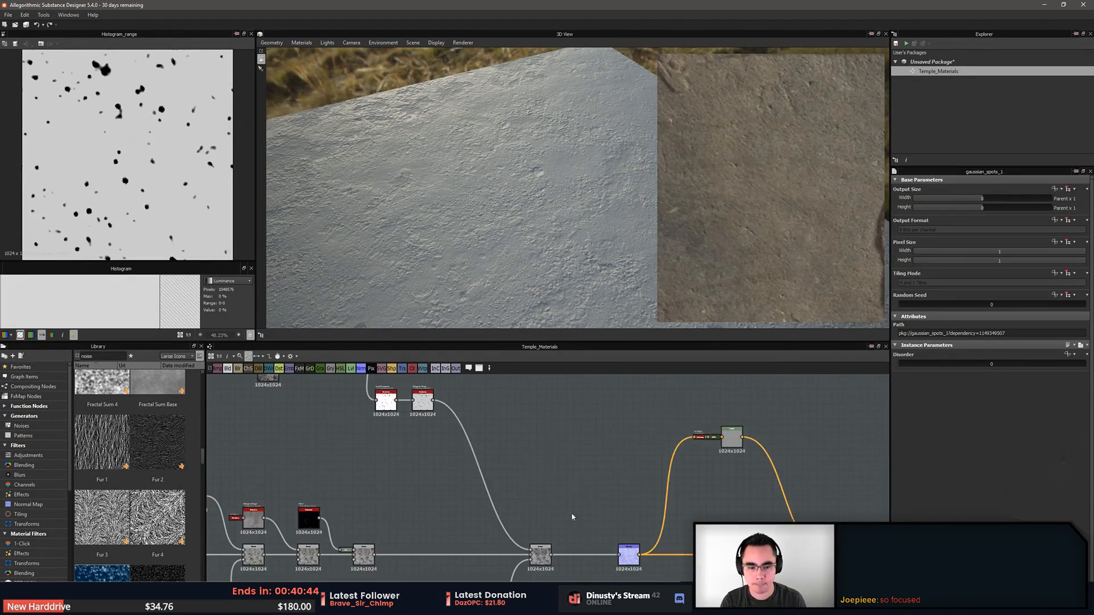
Set the Normal node's intensity to 3 and check the surface at a shallower viewing angle
click(630, 556)
click(993, 340)
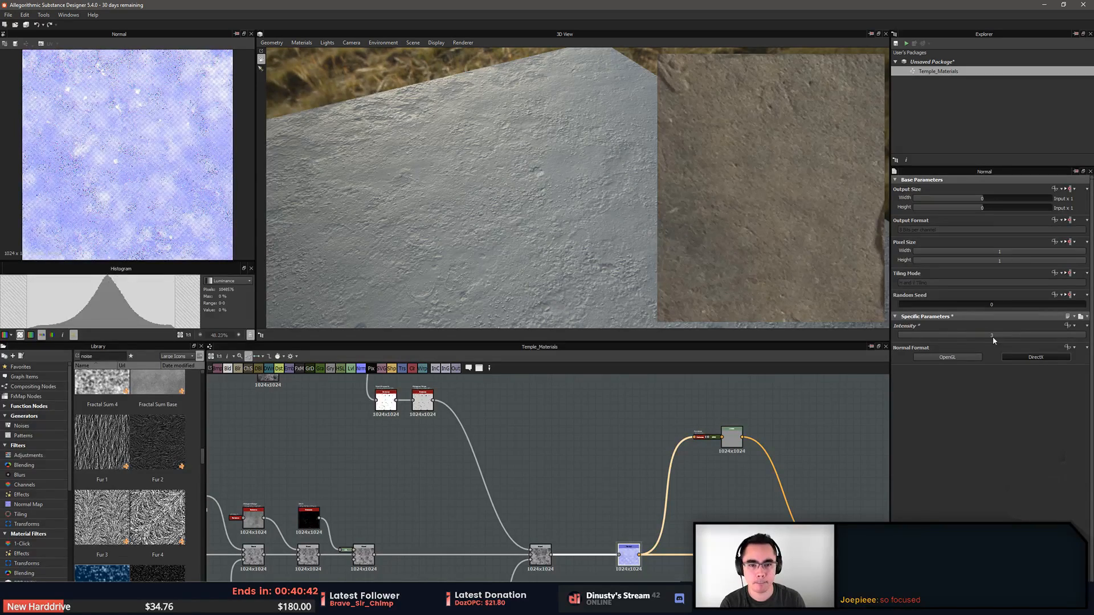
click(596, 397)
drag(507, 319, 487, 267)
click(626, 563)
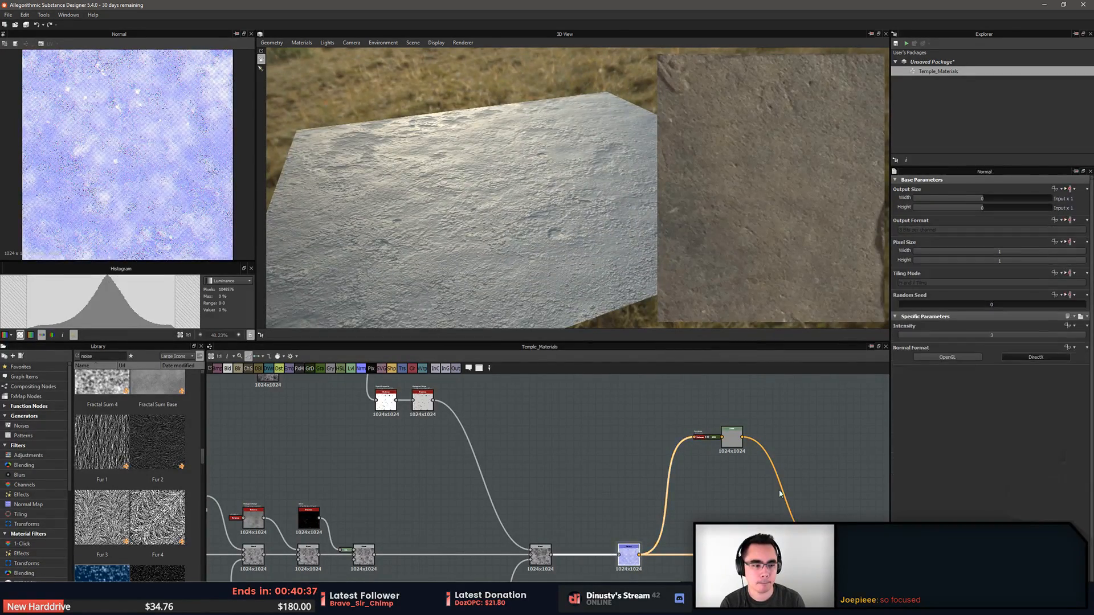
click(989, 336)
Preview the pit mask's Histogram Range and the main chain's Blend nodes one after another
middle_drag(513, 459, 654, 509)
scroll(654, 509, up, 1)
double_click(547, 436)
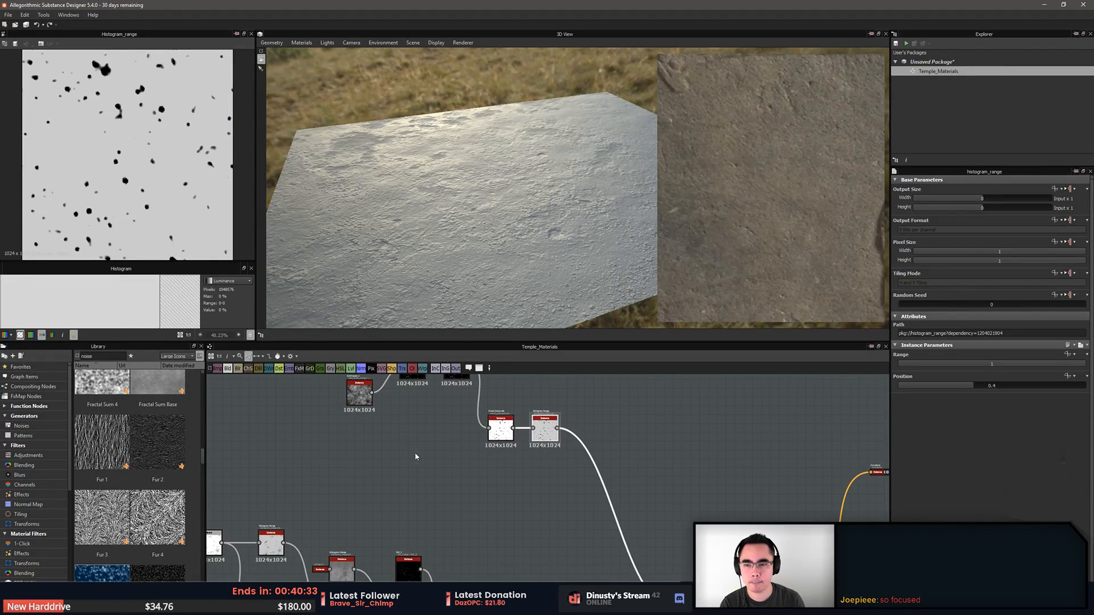
scroll(507, 424, down, 2)
double_click(579, 493)
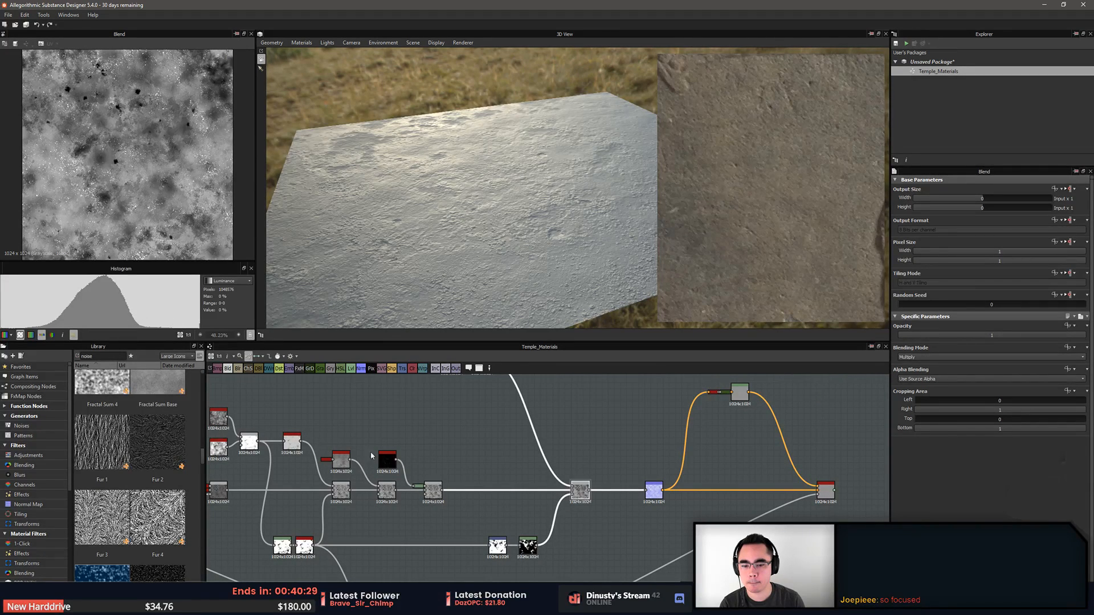
double_click(432, 488)
middle_drag(305, 473, 448, 466)
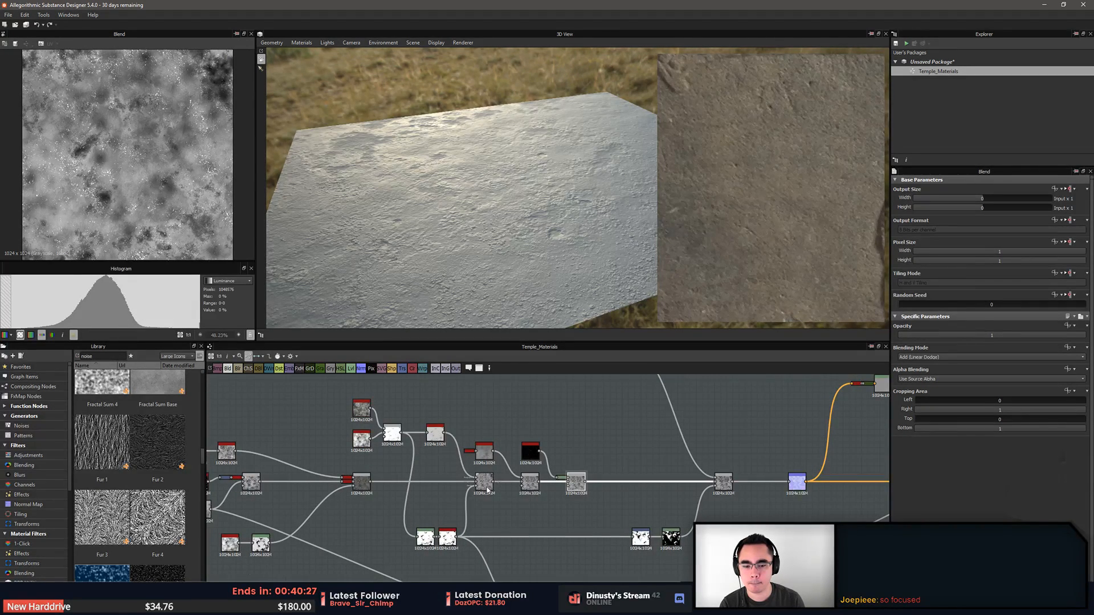
double_click(487, 489)
double_click(538, 490)
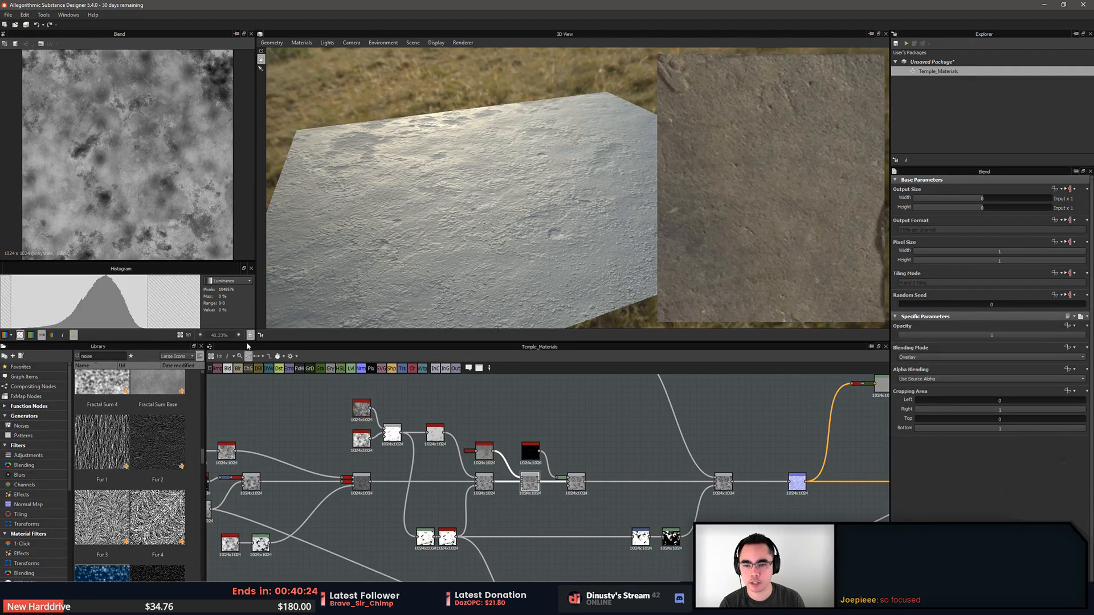
Preview the Levels mask of the last Blend, the two Histogram Range inputs and the Blends feeding the main chain
middle_drag(672, 542, 687, 516)
click(685, 512)
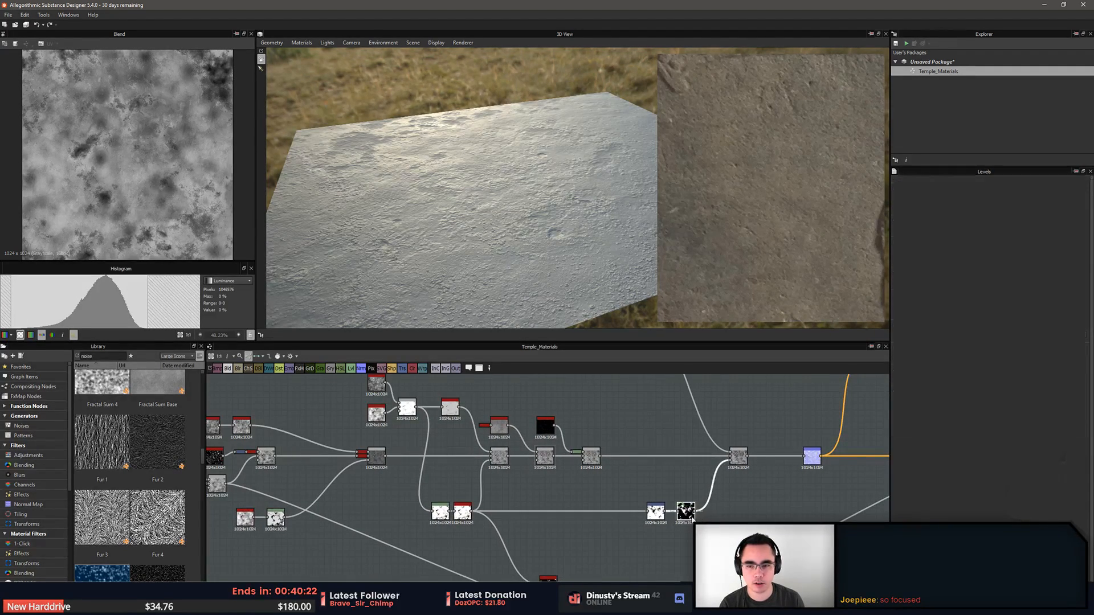
double_click(687, 512)
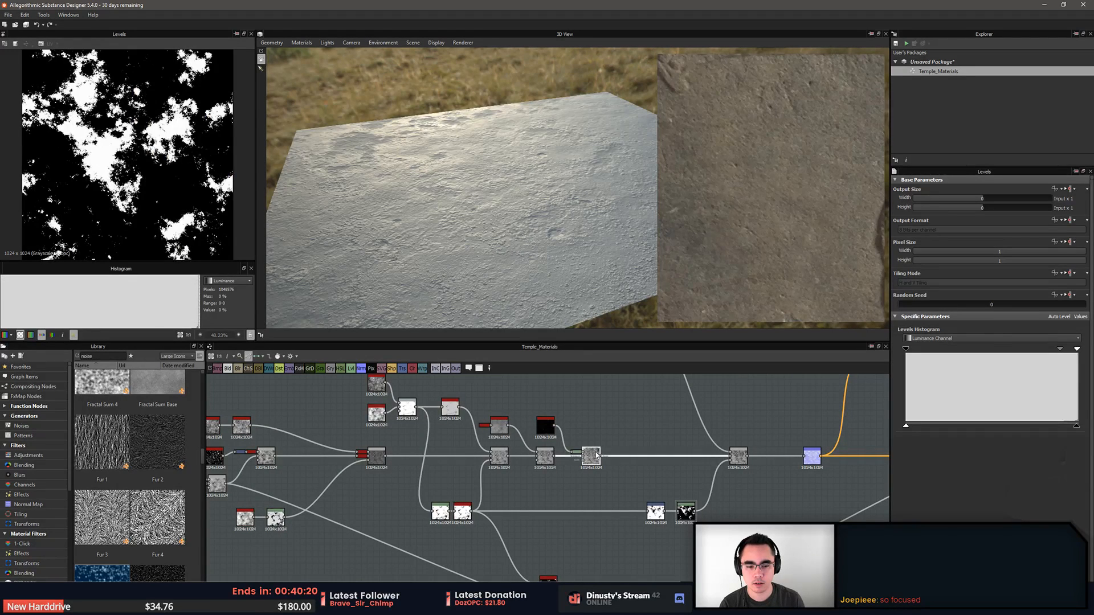
double_click(546, 457)
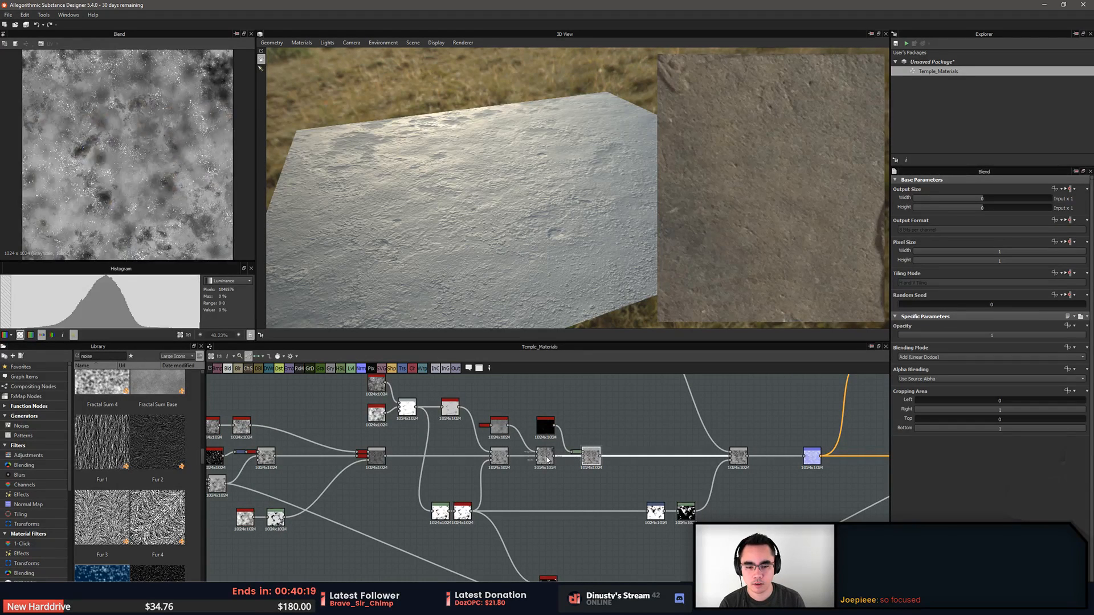
double_click(501, 429)
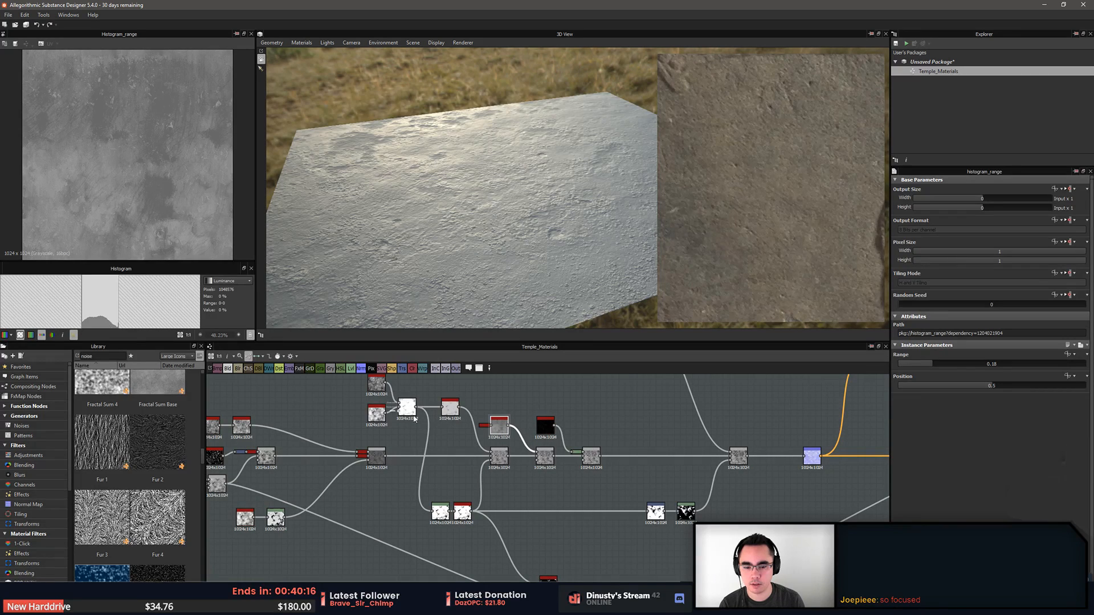
double_click(453, 410)
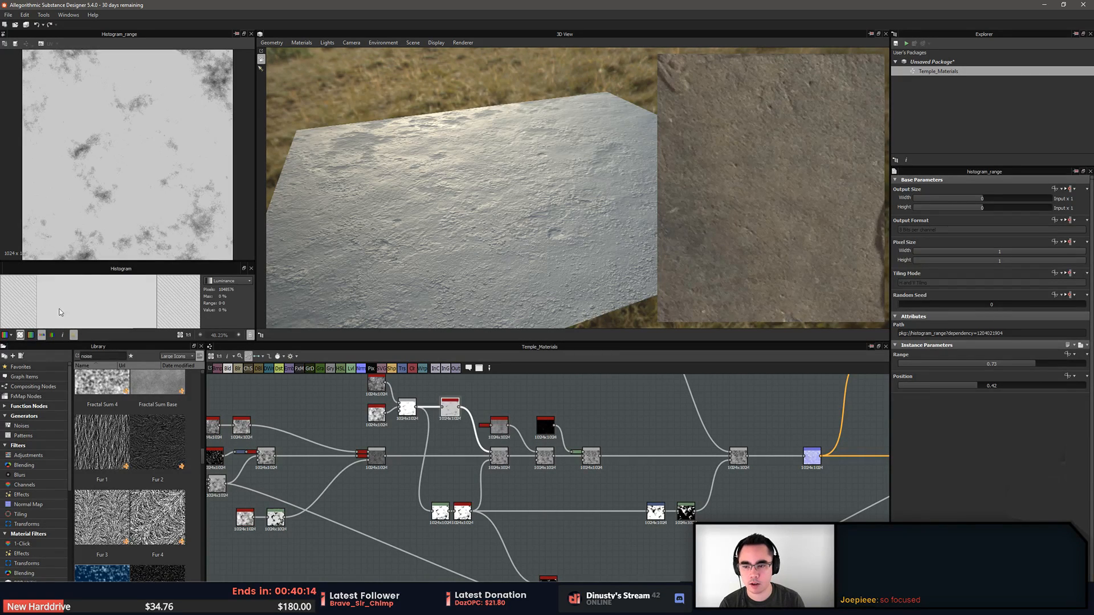
double_click(380, 457)
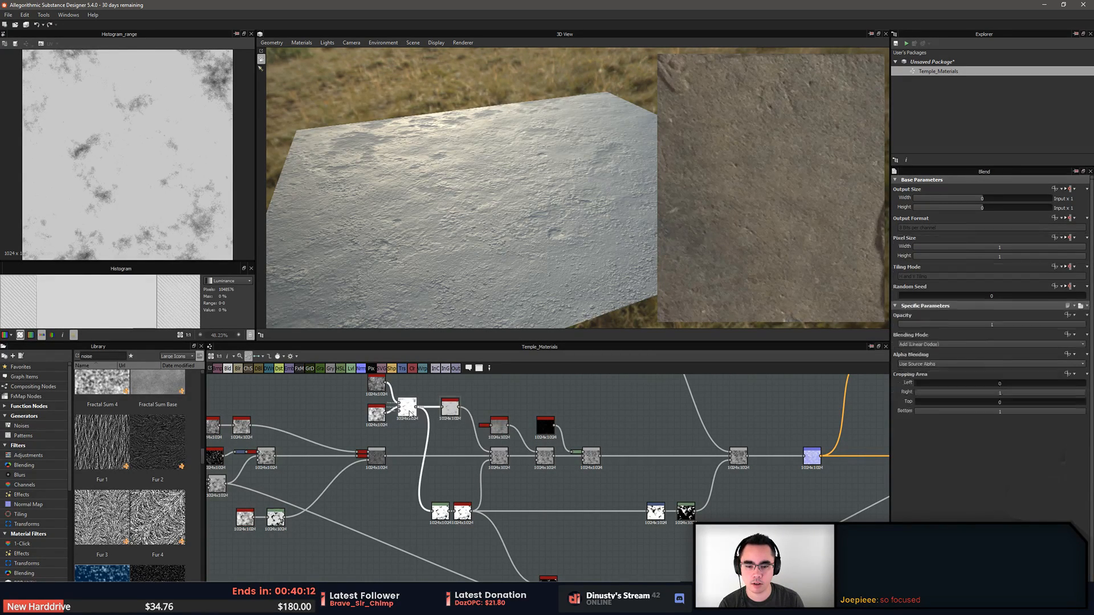
middle_drag(383, 458, 416, 480)
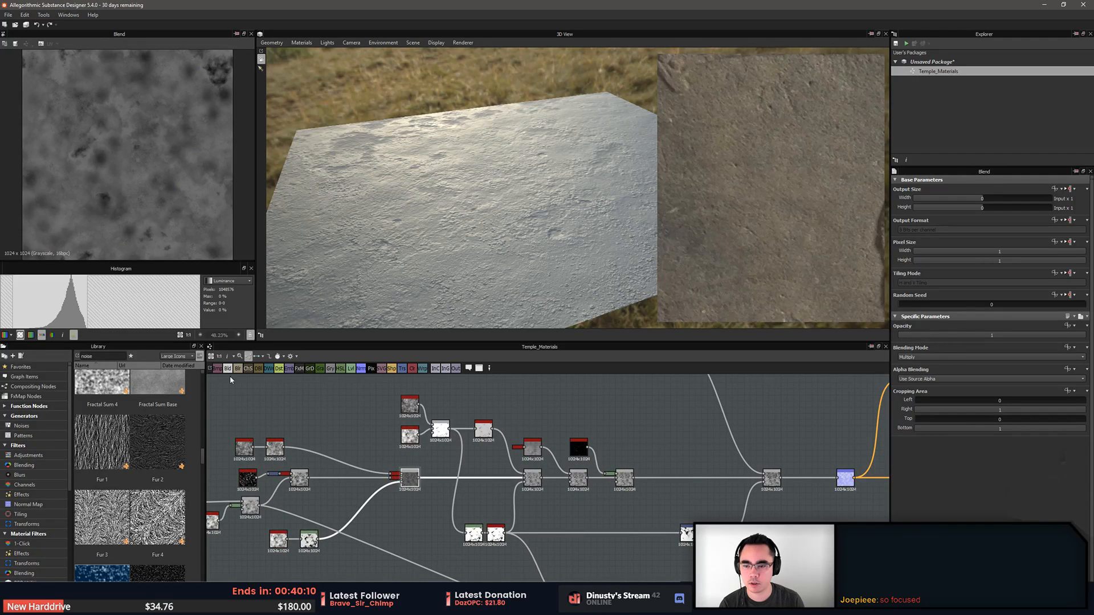
scroll(412, 486, up, 6)
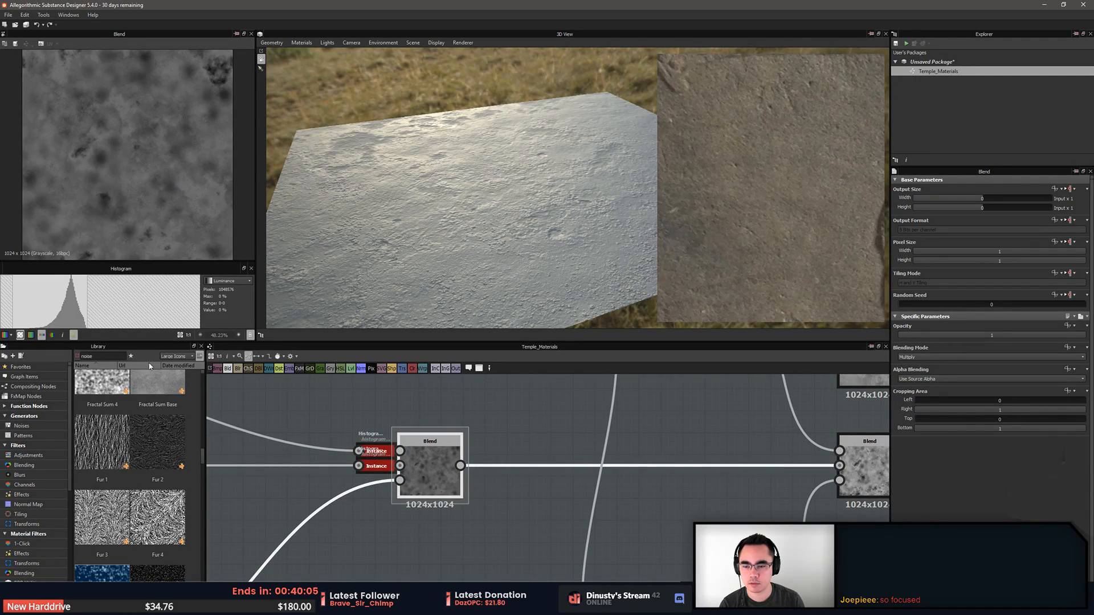
key(space)
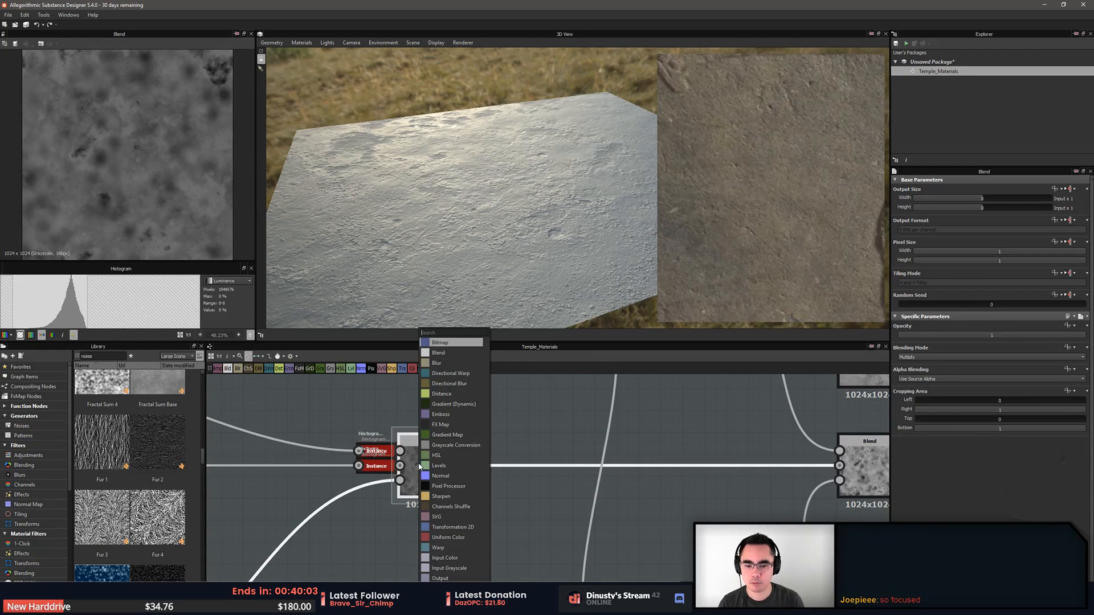
key(Escape)
scroll(547, 416, down, 6)
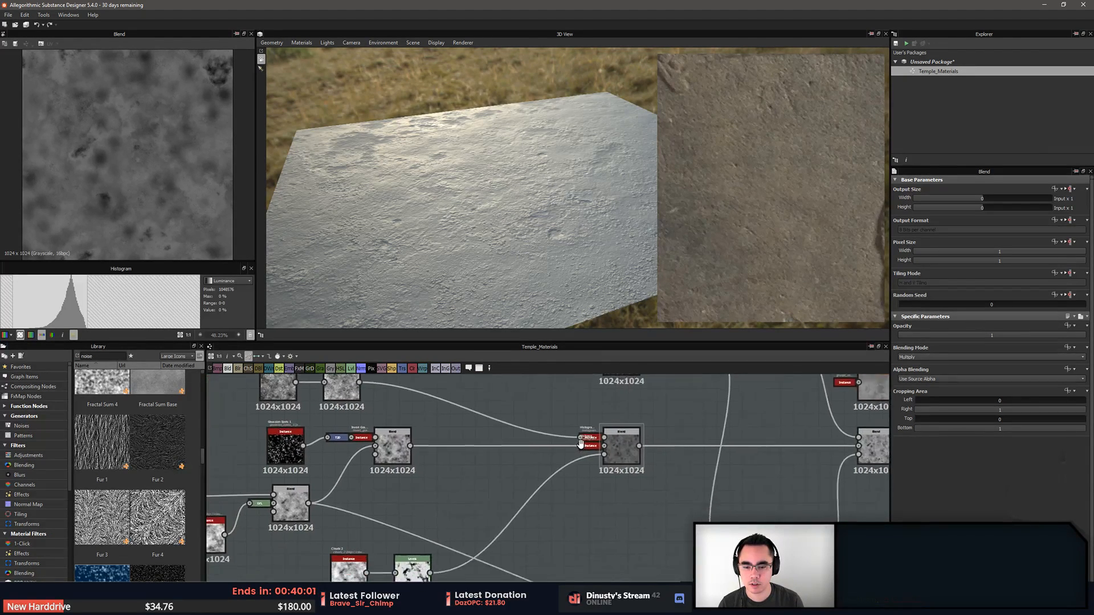
Preview the two early Multiply Blends and insert a Histogram Range node after the second one
double_click(400, 422)
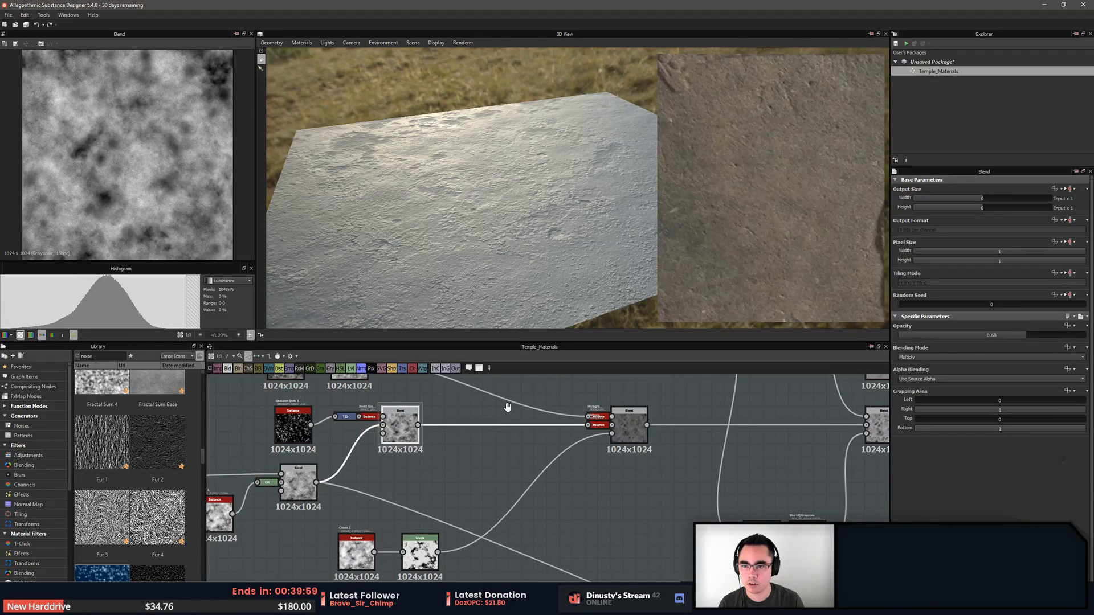
middle_drag(631, 425, 477, 442)
double_click(513, 430)
key(space)
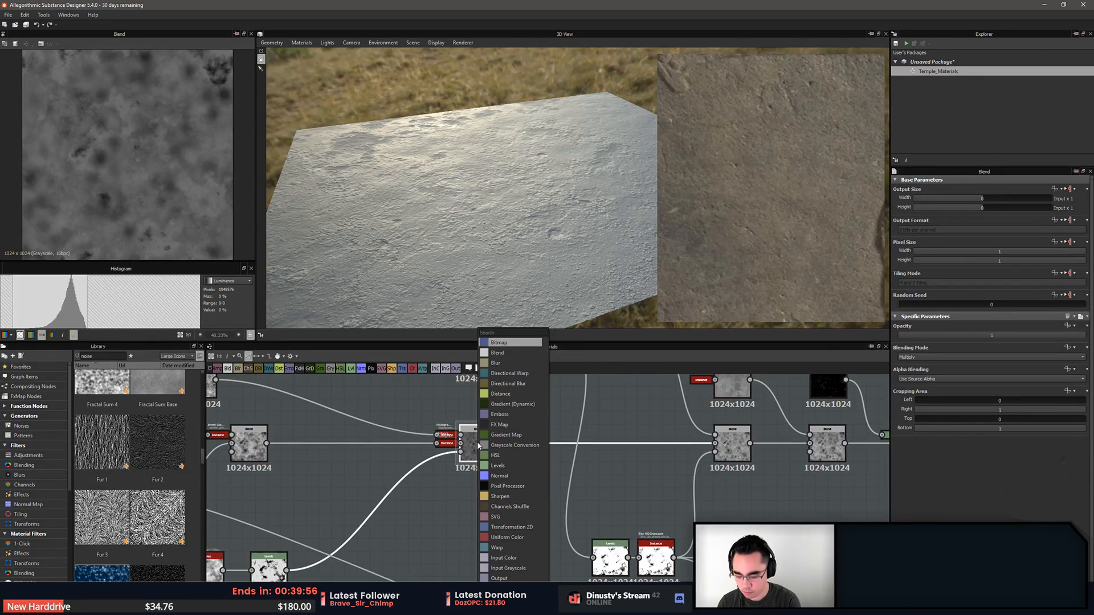
text(hist)
key(Return)
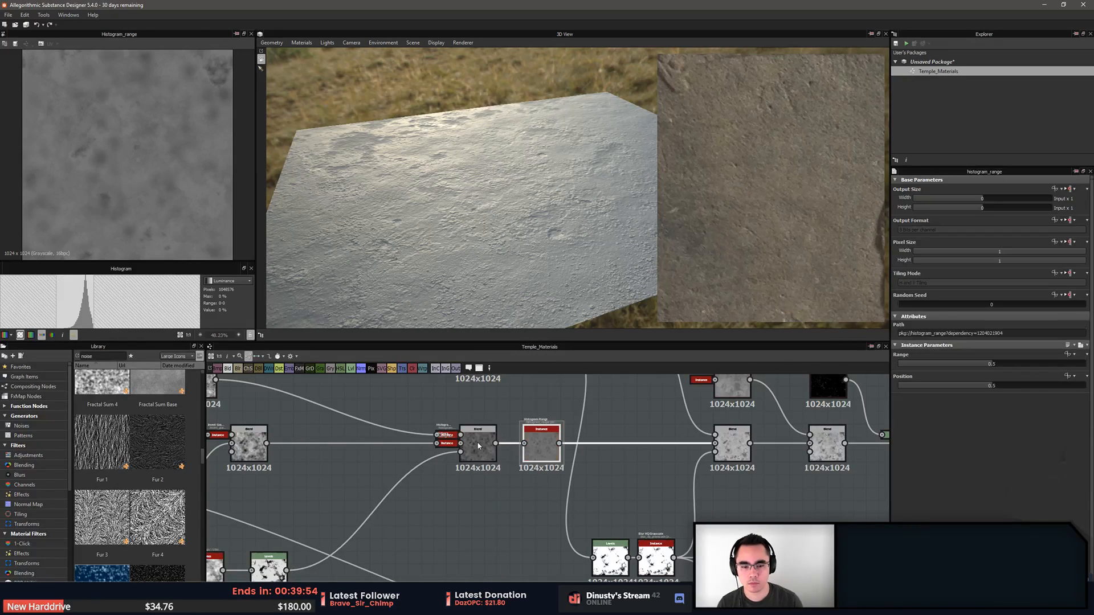
Try Range 1 and a higher Position on the inserted Histogram Range, and delete the node after checking the surface
drag(589, 214, 569, 232)
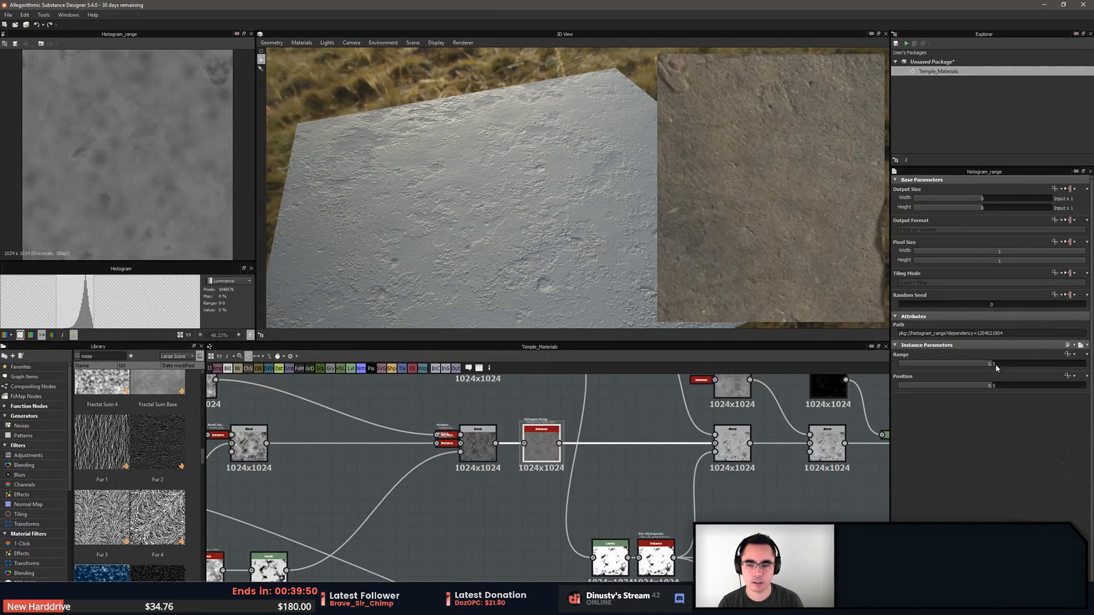
drag(995, 364, 1082, 363)
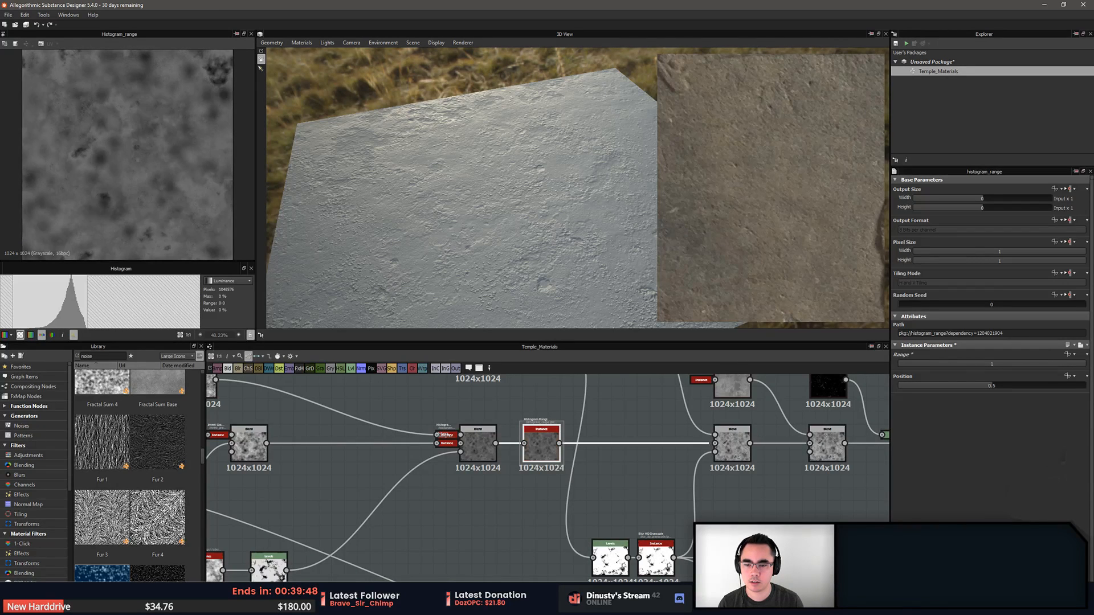
drag(995, 385, 1020, 384)
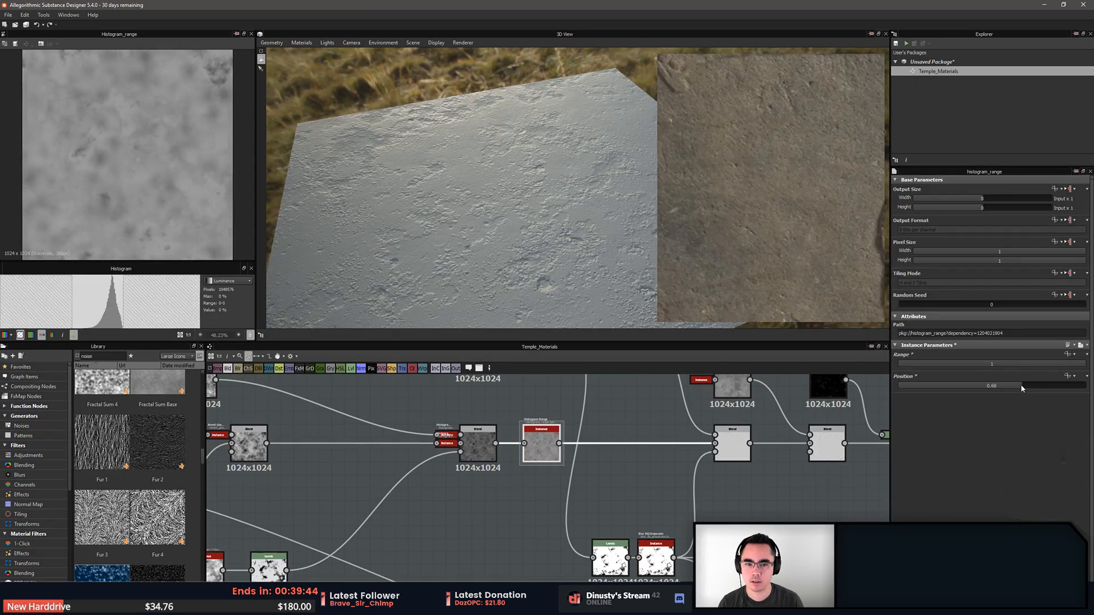
drag(448, 247, 506, 224)
scroll(463, 217, up, 3)
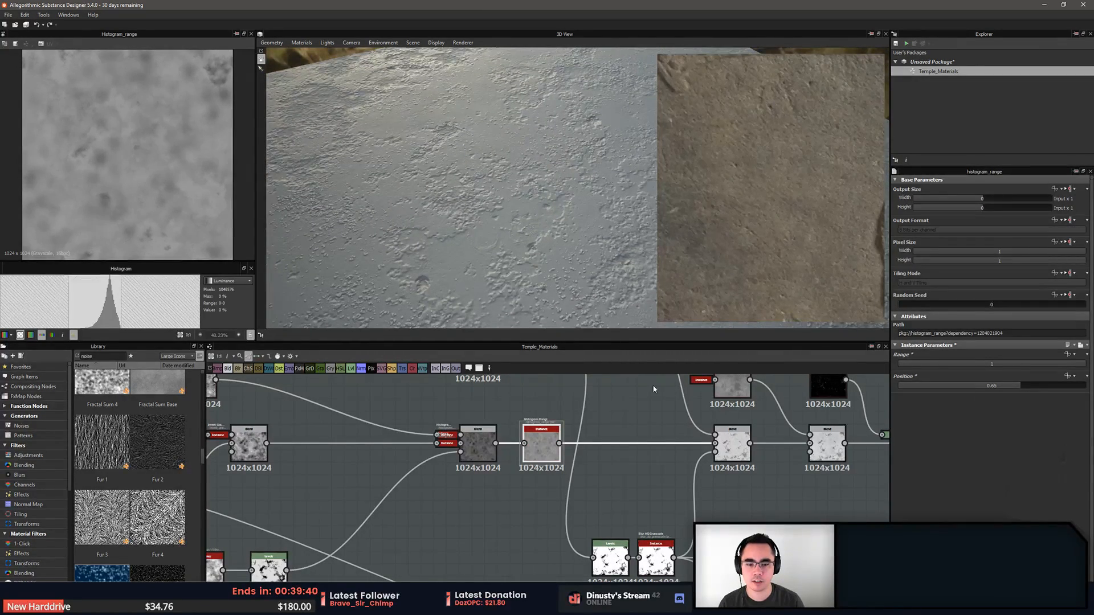
key(Delete)
Insert a Histogram Range node between the last Multiply Blend and the Normal node
scroll(570, 438, down, 2)
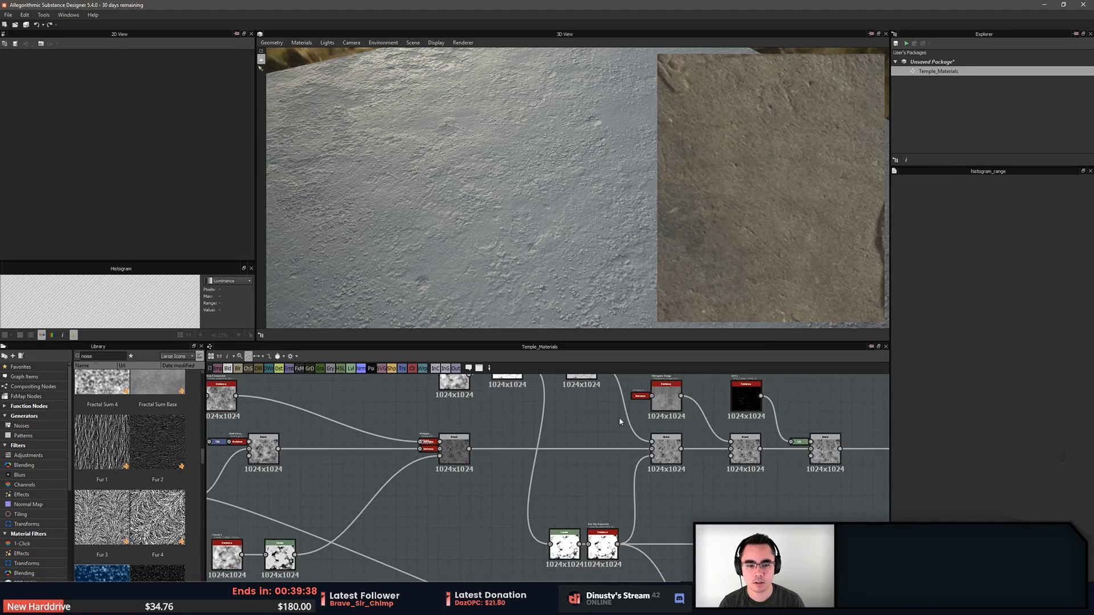
middle_drag(619, 422, 425, 434)
middle_drag(809, 475, 508, 454)
mouse_move(763, 453)
middle_down()
mouse_move(459, 454)
mouse_move(629, 468)
middle_up()
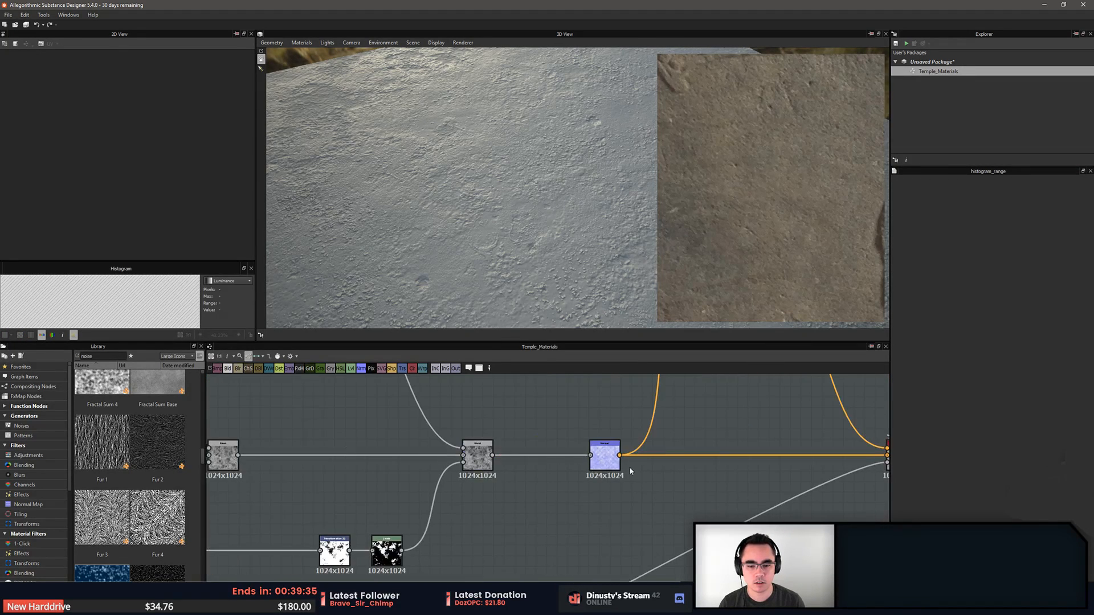
click(466, 458)
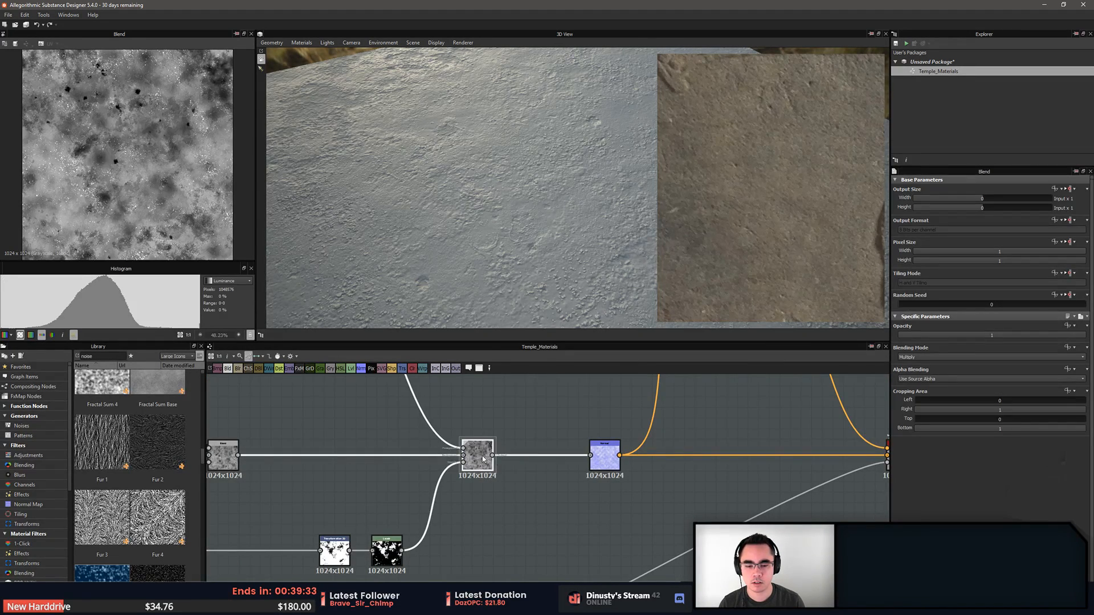
key(space)
key(Escape)
key(space)
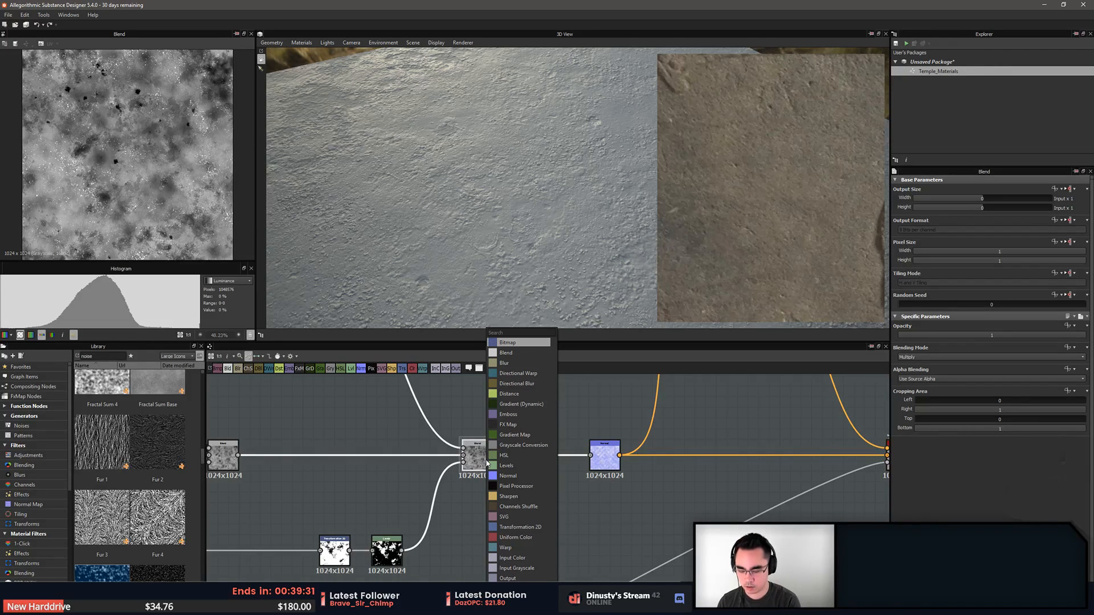
text(histo)
key(Return)
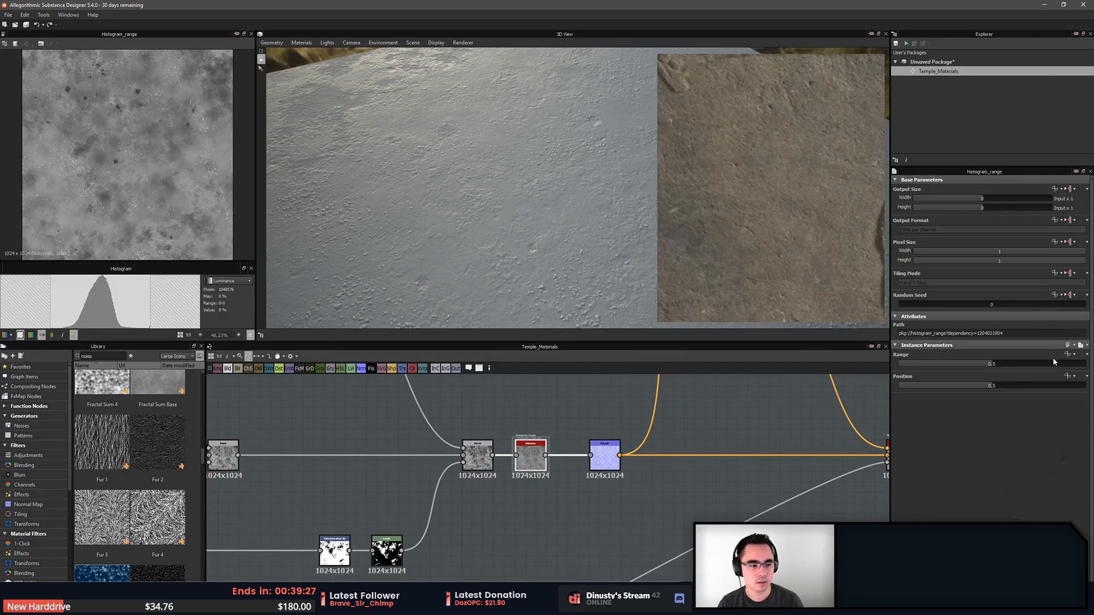
Set the Range to 1 on the Histogram Range node feeding the Normal node, keeping the node in the chain
drag(1054, 361, 1085, 363)
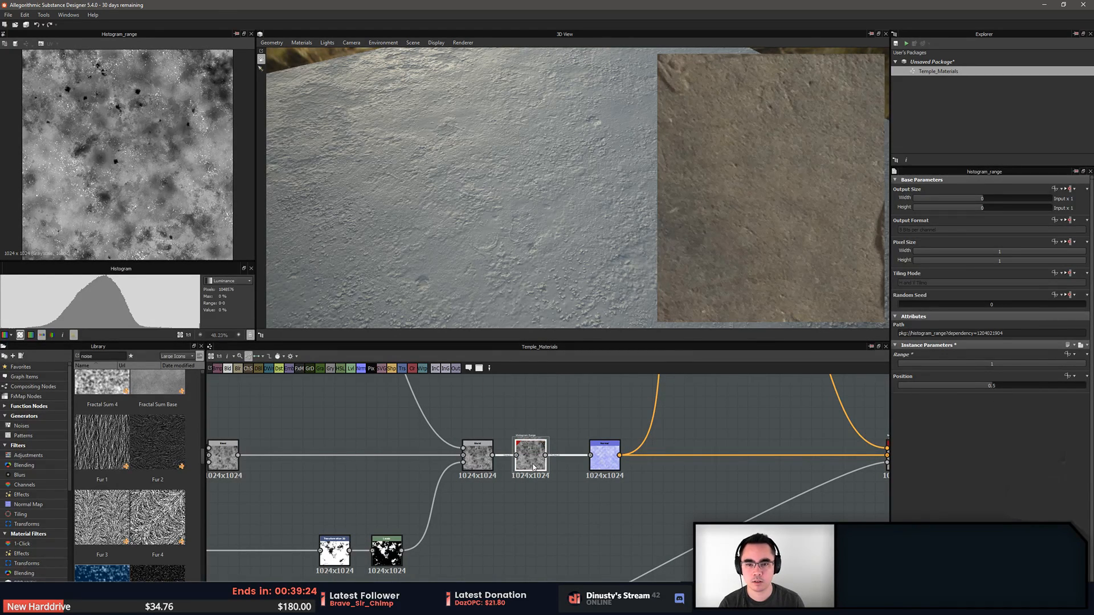
key(BackSpace)
key(ctrl+z)
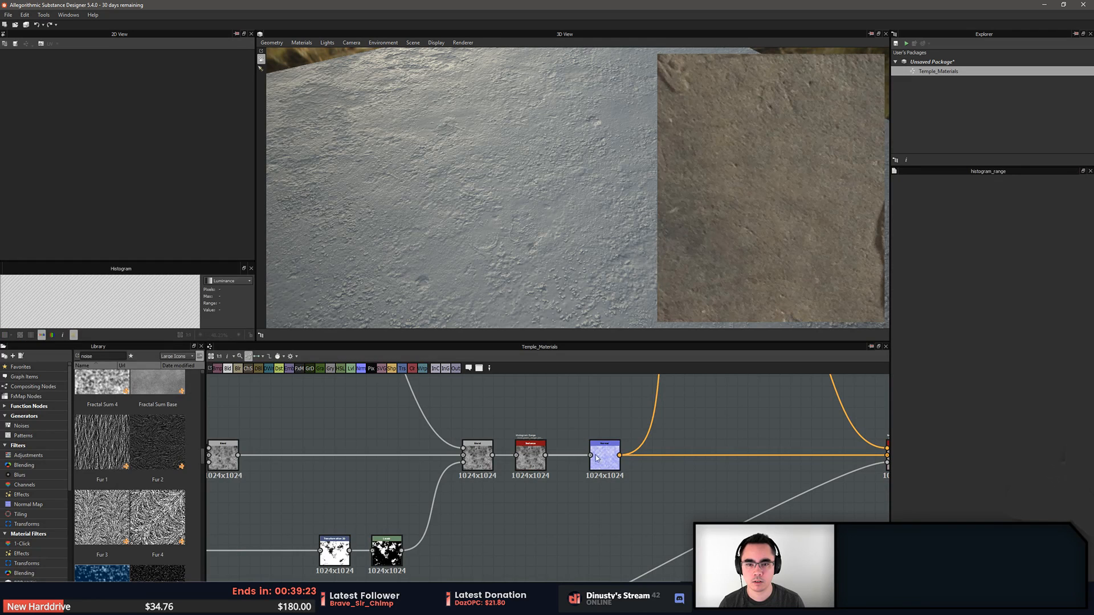
double_click(538, 465)
mouse_move(993, 387)
mouse_down()
mouse_move(1036, 390)
mouse_move(992, 395)
mouse_up()
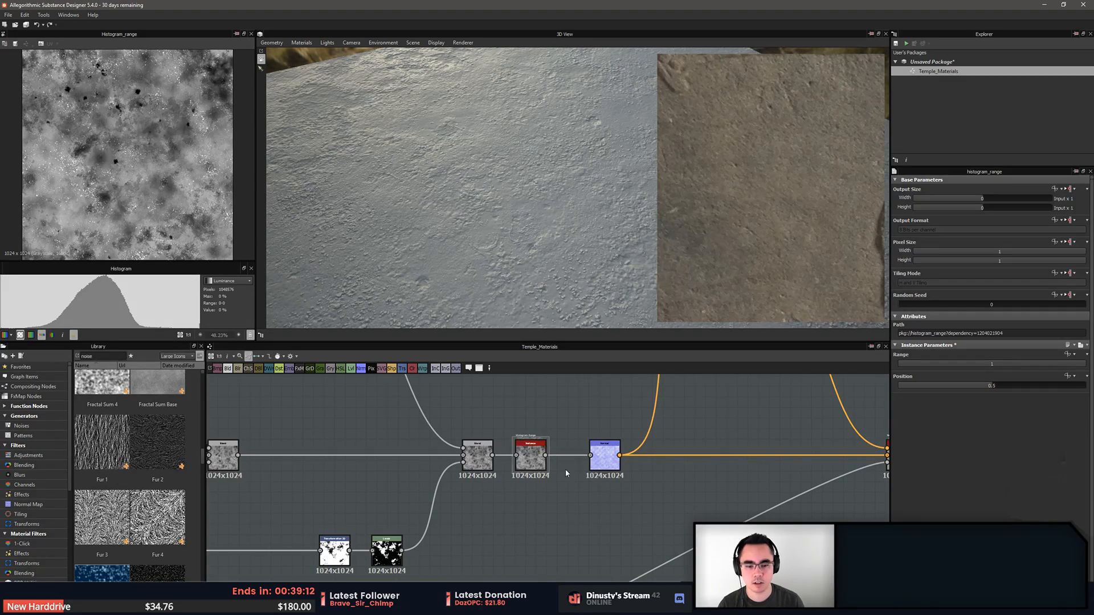
Delete the Histogram Range node between the last Multiply Blend and the Normal node, and check the surface in the 3D view
key(Delete)
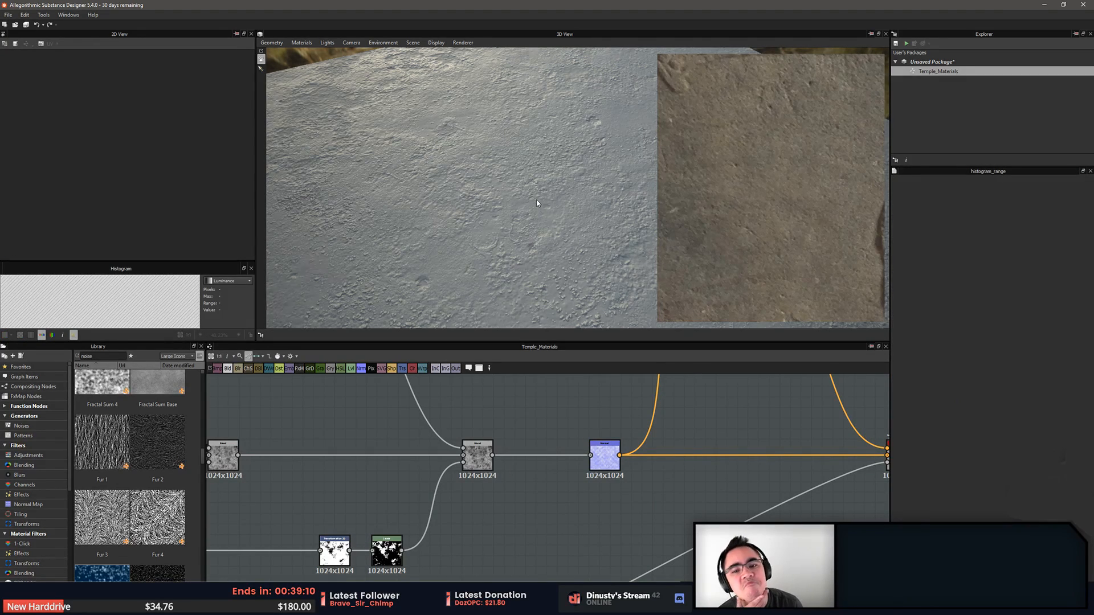
scroll(536, 201, down, 4)
drag(535, 202, 509, 199)
middle_drag(518, 407, 539, 406)
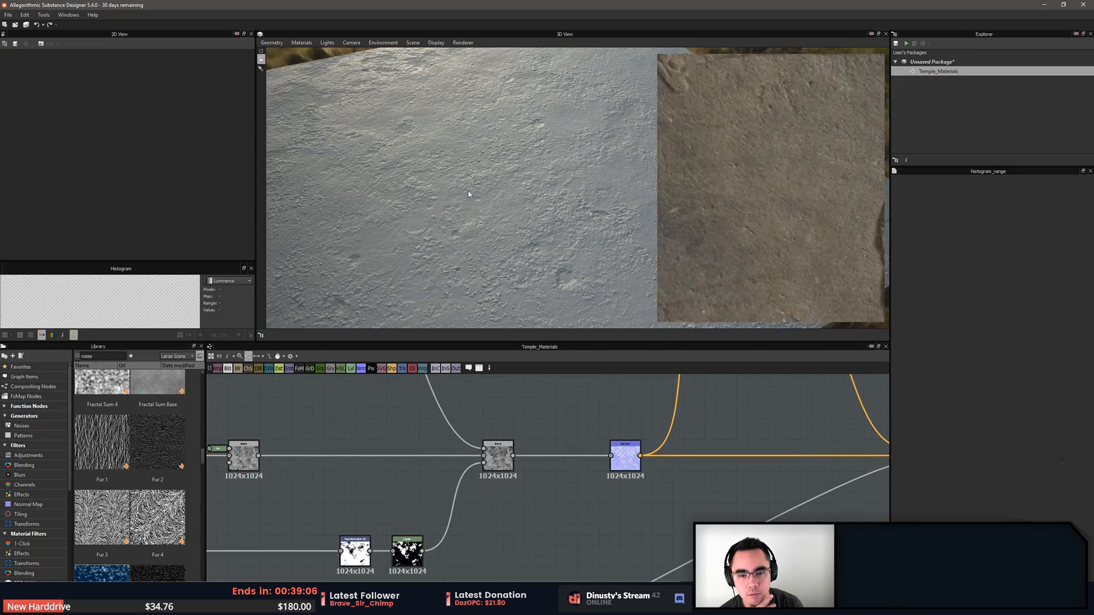
drag(471, 194, 479, 241)
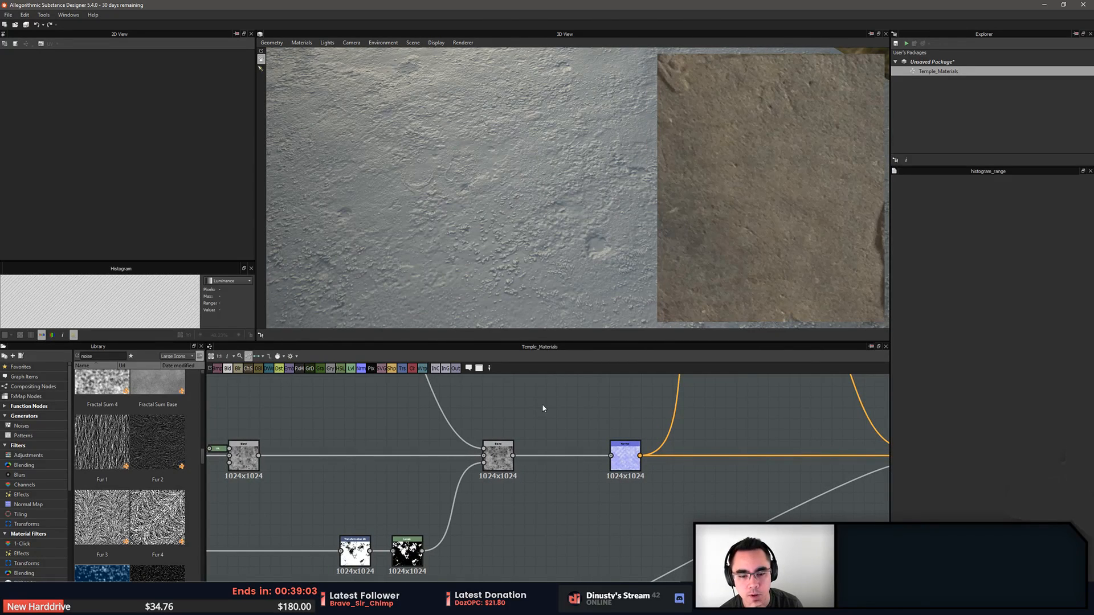
Preview the Histogram Range node at the end of the pit mask branch and compare its spots with the pits on the 3D surface
scroll(543, 408, down, 6)
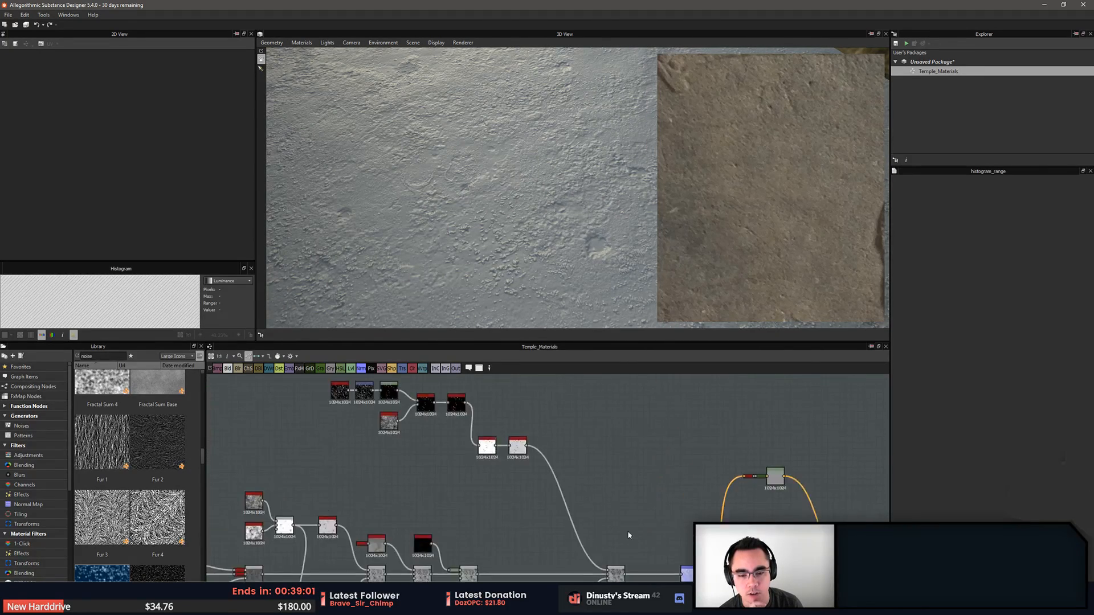
scroll(625, 532, up, 3)
middle_drag(444, 425, 552, 559)
scroll(552, 559, up, 1)
double_click(557, 521)
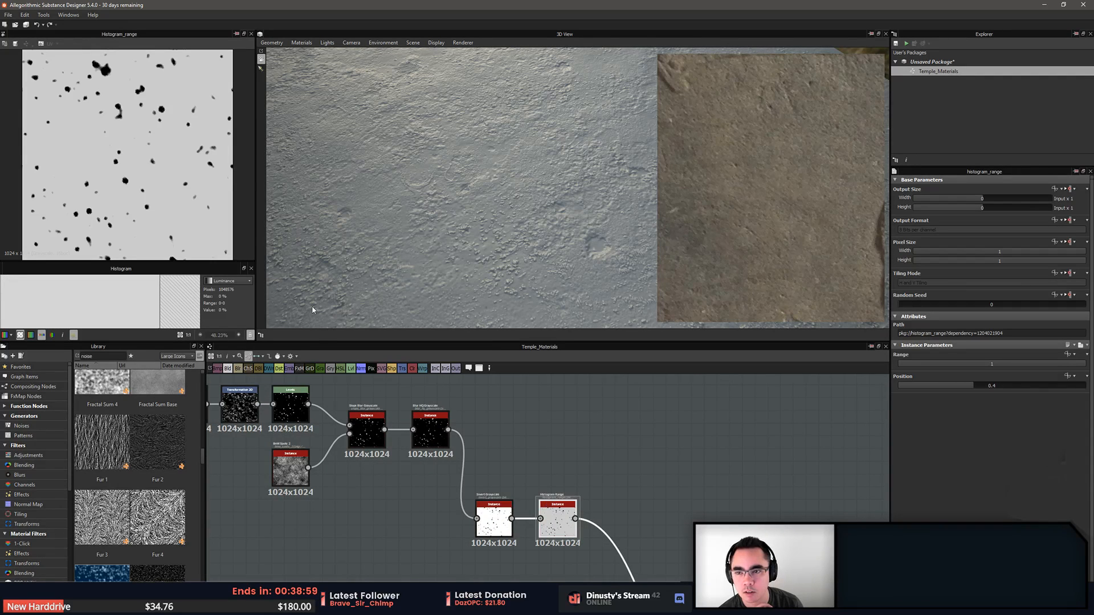
scroll(129, 143, up, 3)
scroll(153, 167, down, 2)
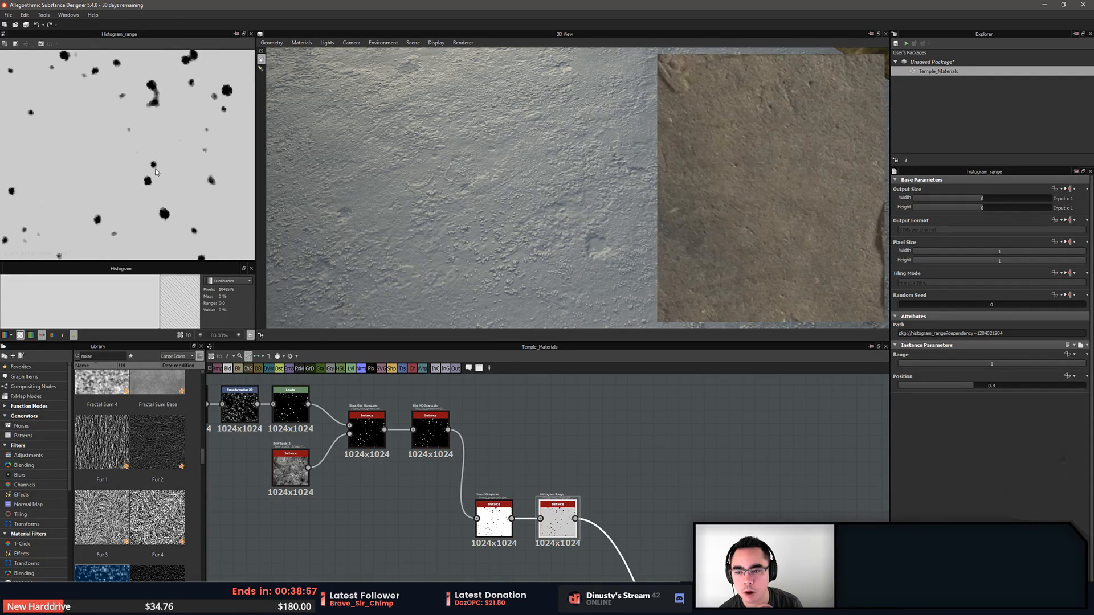
drag(554, 261, 415, 204)
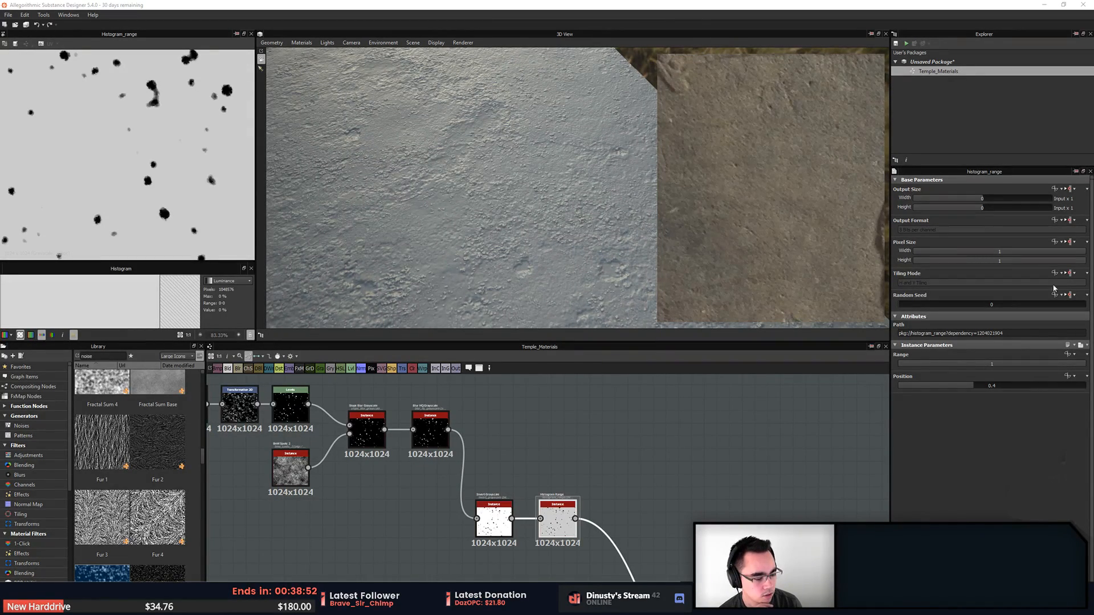
drag(406, 250, 445, 244)
scroll(430, 245, down, 2)
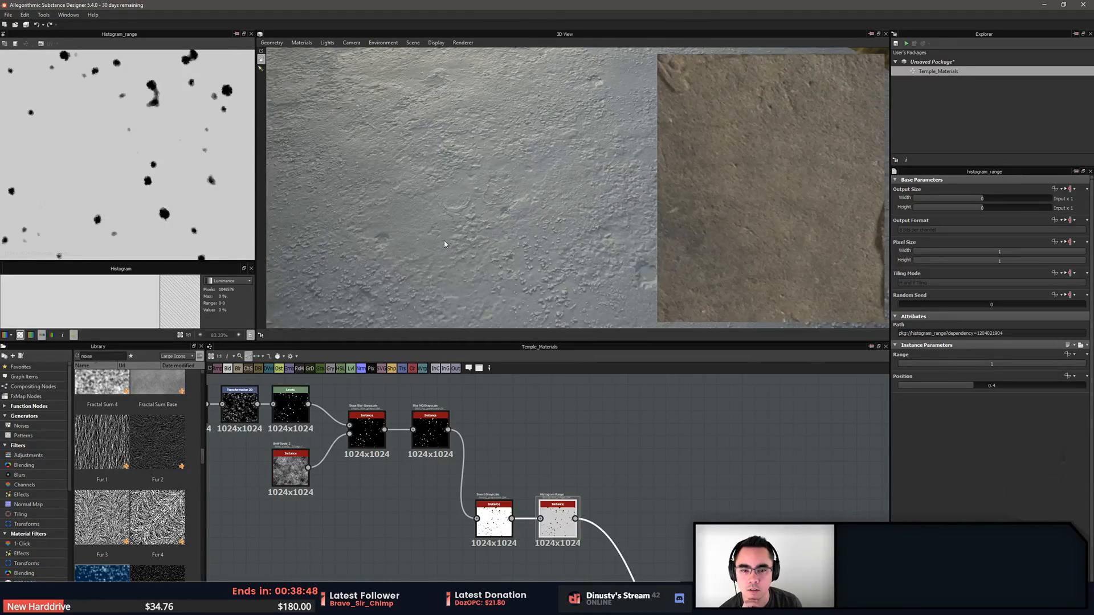
Set the Range to 0.27 on the Histogram Range node fed by the grunge map and inspect the surface
middle_drag(441, 400, 527, 391)
scroll(356, 499, down, 1)
middle_drag(356, 499, 503, 451)
scroll(504, 452, up, 4)
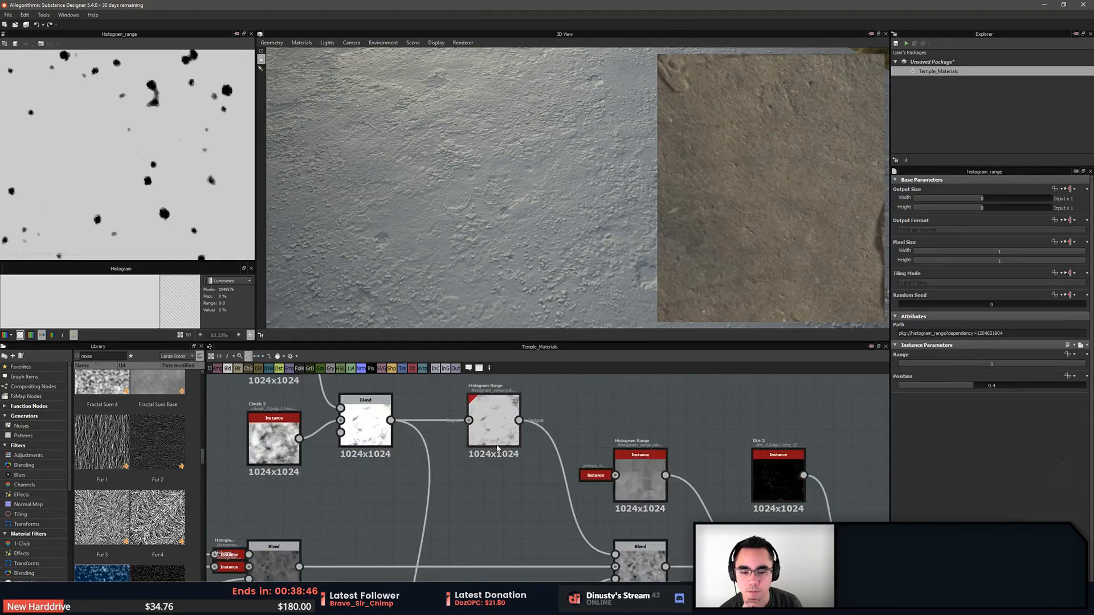
click(495, 444)
mouse_move(500, 525)
middle_down()
mouse_move(450, 425)
mouse_move(638, 473)
mouse_move(571, 556)
mouse_move(493, 543)
middle_up()
click(632, 496)
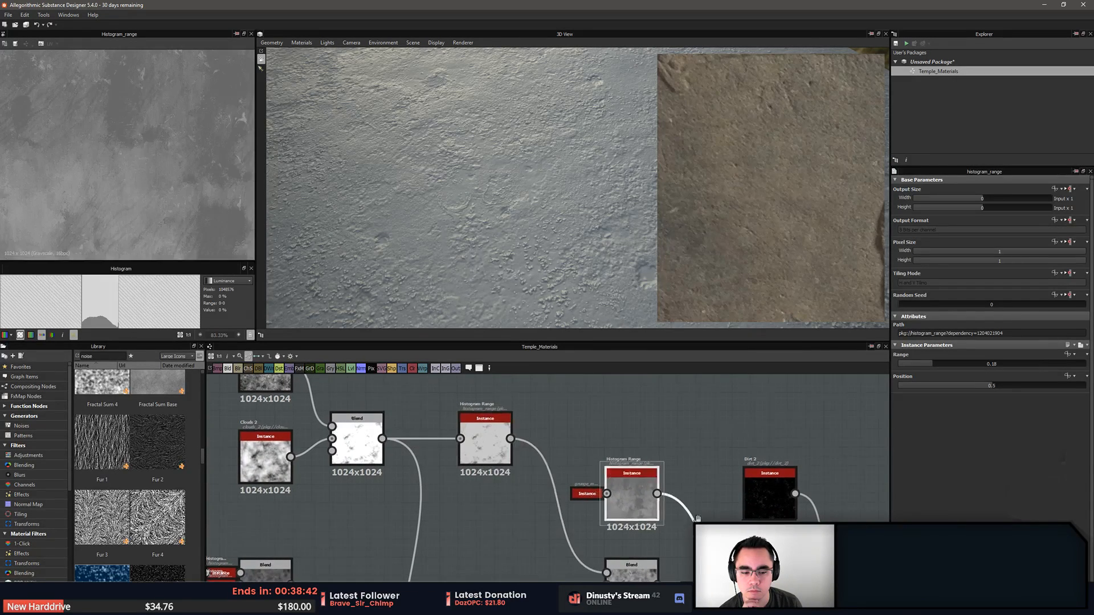
middle_drag(633, 496, 513, 445)
drag(935, 365, 949, 364)
scroll(511, 203, down, 2)
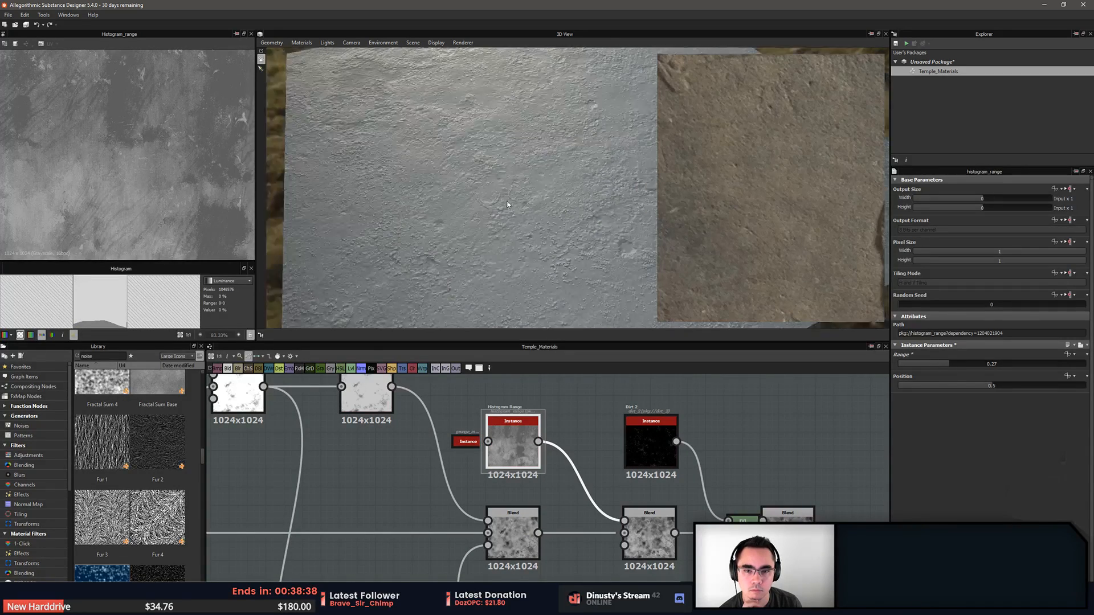
drag(516, 198, 483, 215)
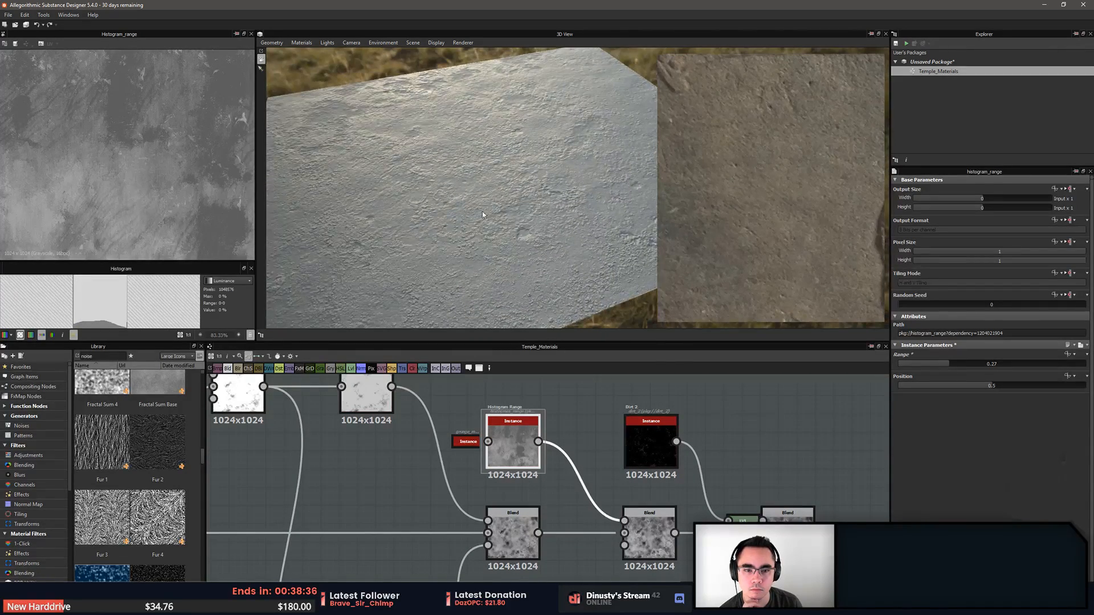
Enable a height input on the Base Material node, connect the last Multiply Blend to it, and move the Normal node above the link
scroll(649, 442, down, 3)
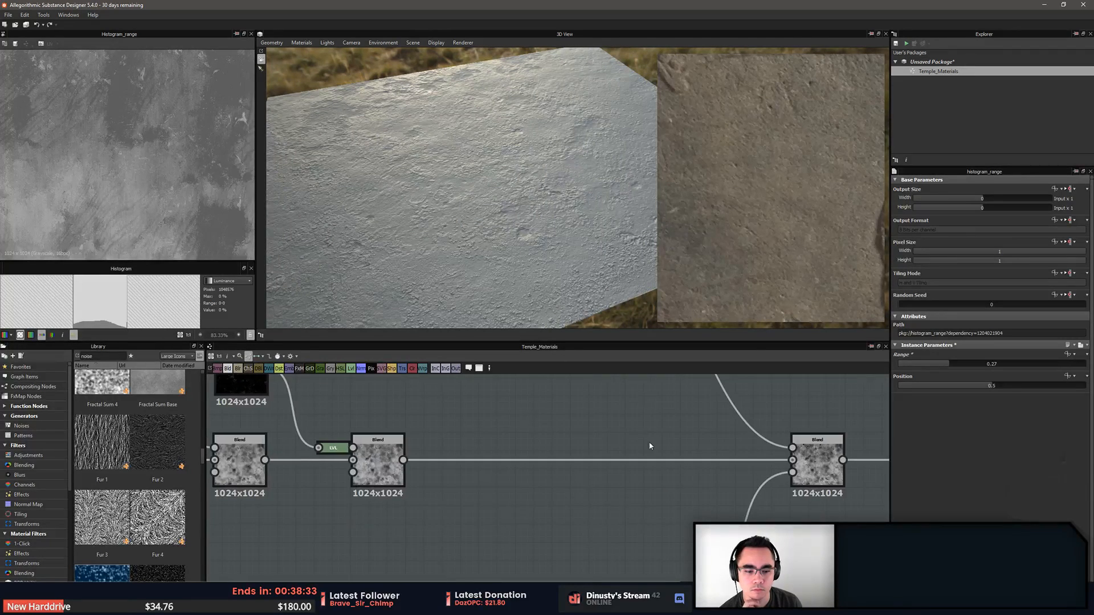
scroll(694, 468, down, 2)
middle_drag(694, 468, 432, 478)
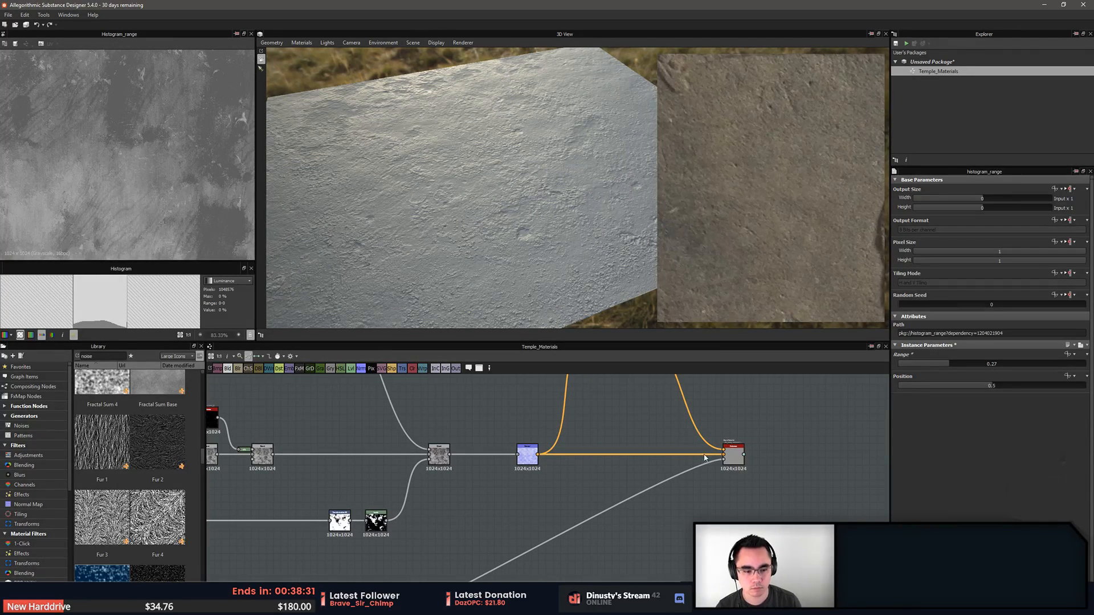
click(729, 456)
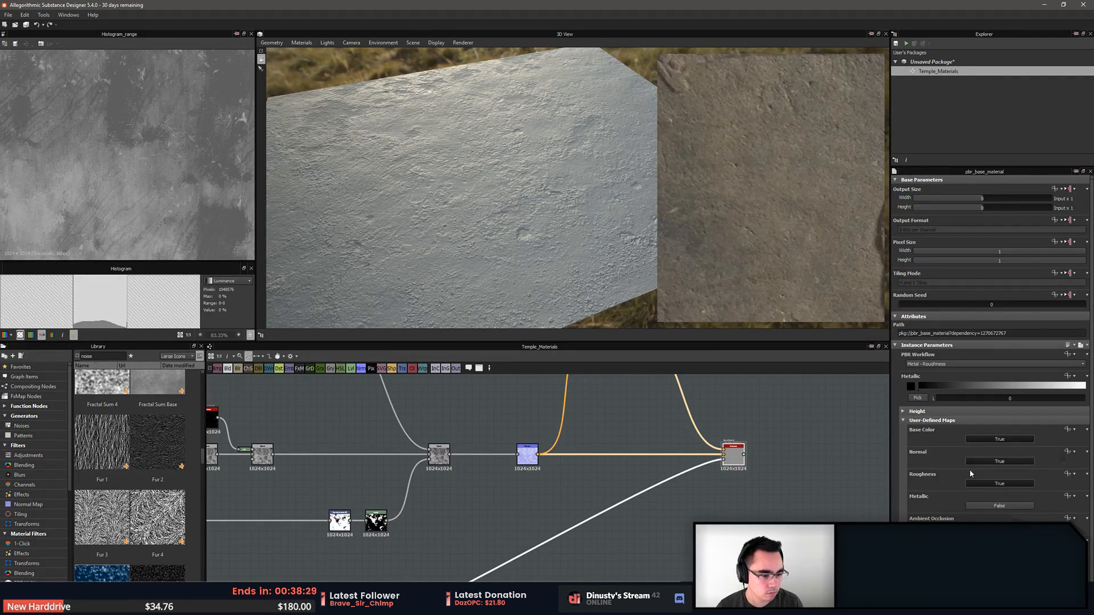
scroll(673, 473, up, 4)
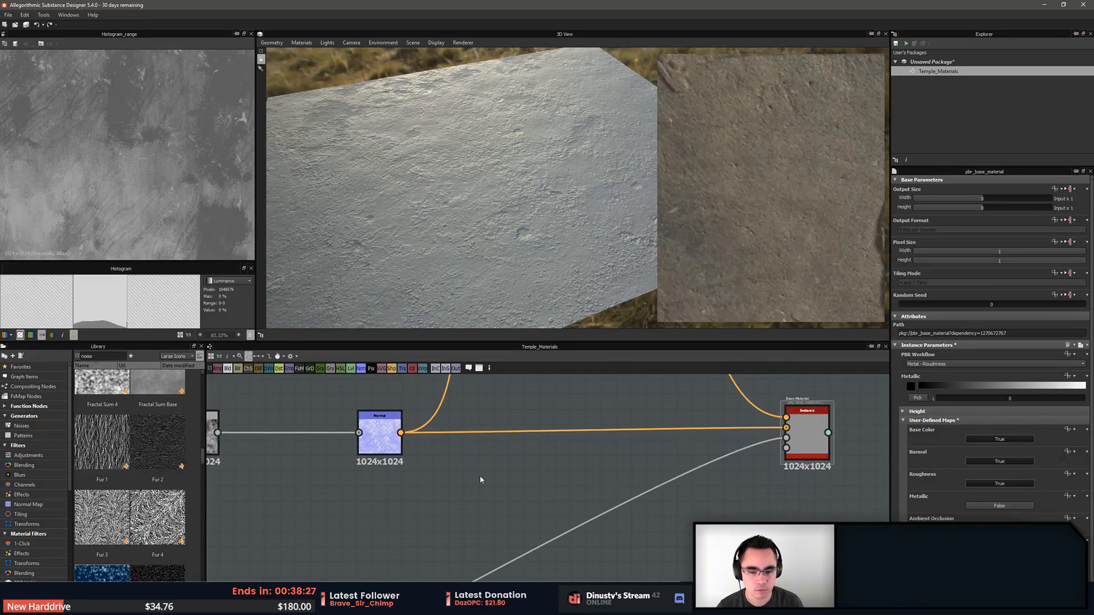
click(386, 446)
scroll(739, 502, down, 2)
drag(377, 454, 773, 469)
drag(515, 188, 439, 427)
drag(491, 466, 512, 435)
scroll(480, 224, up, 2)
drag(479, 224, 484, 276)
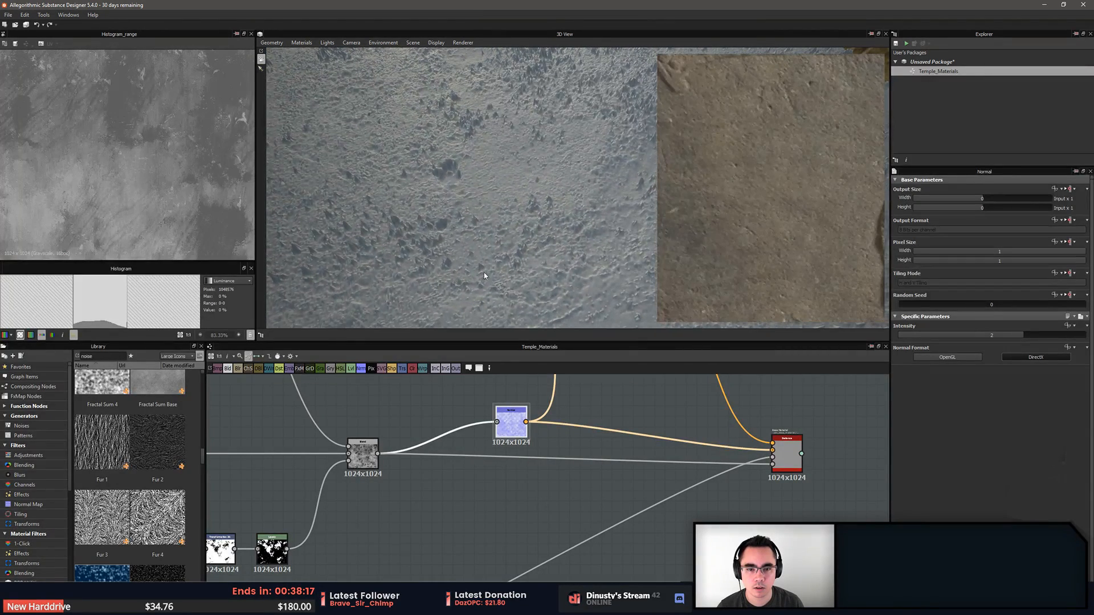
Try a height Scale of 0.06 on the 3D view's default material and inspect the displaced surface
click(309, 45)
mouse_move(307, 55)
click(349, 53)
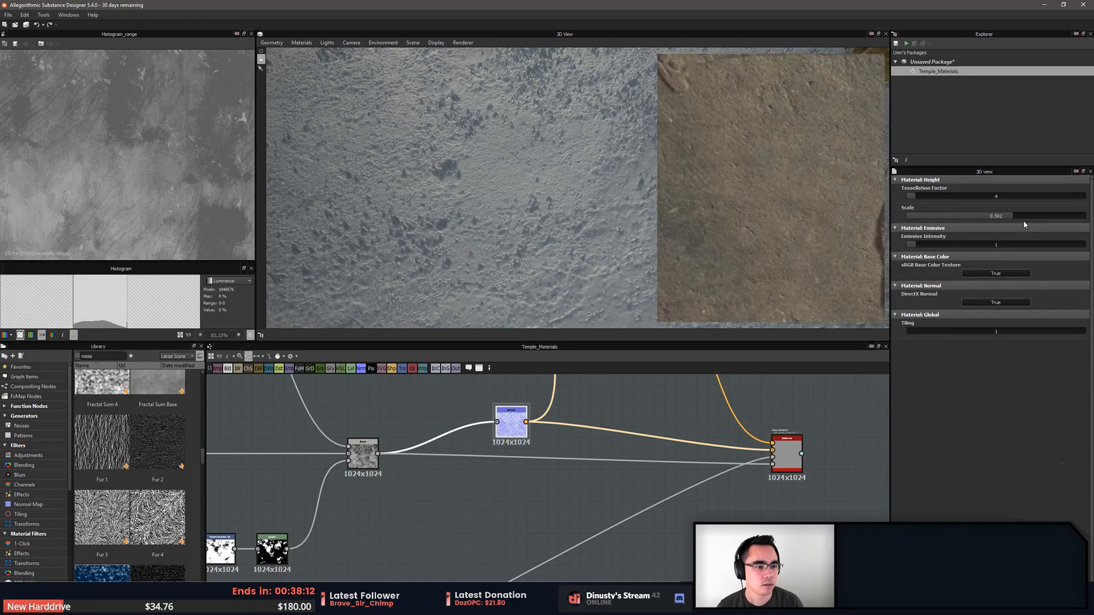
drag(1002, 218, 918, 218)
drag(611, 227, 546, 169)
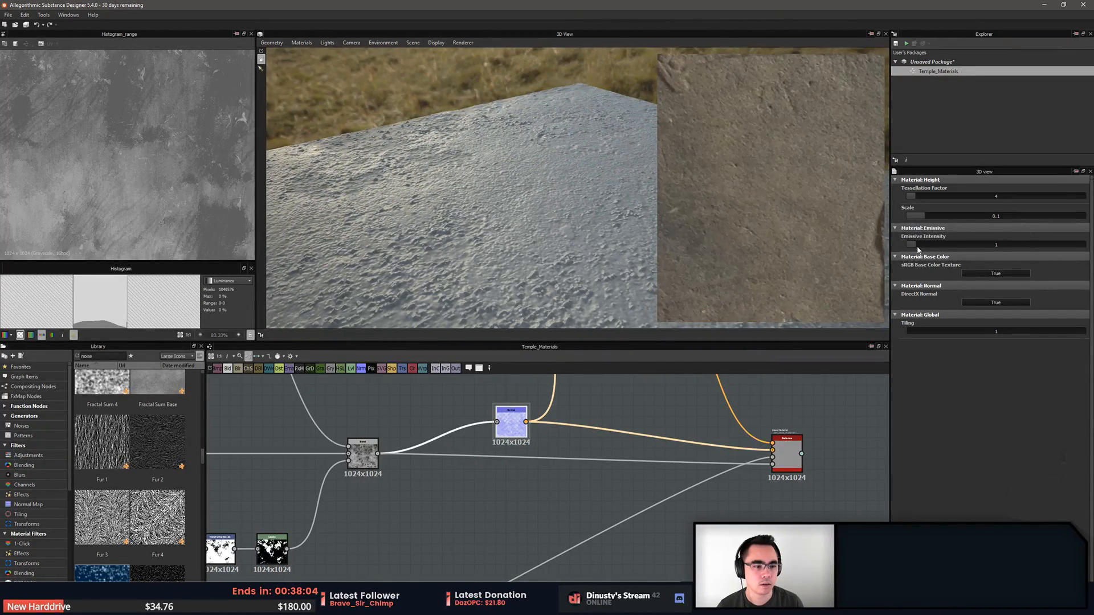
drag(922, 218, 917, 221)
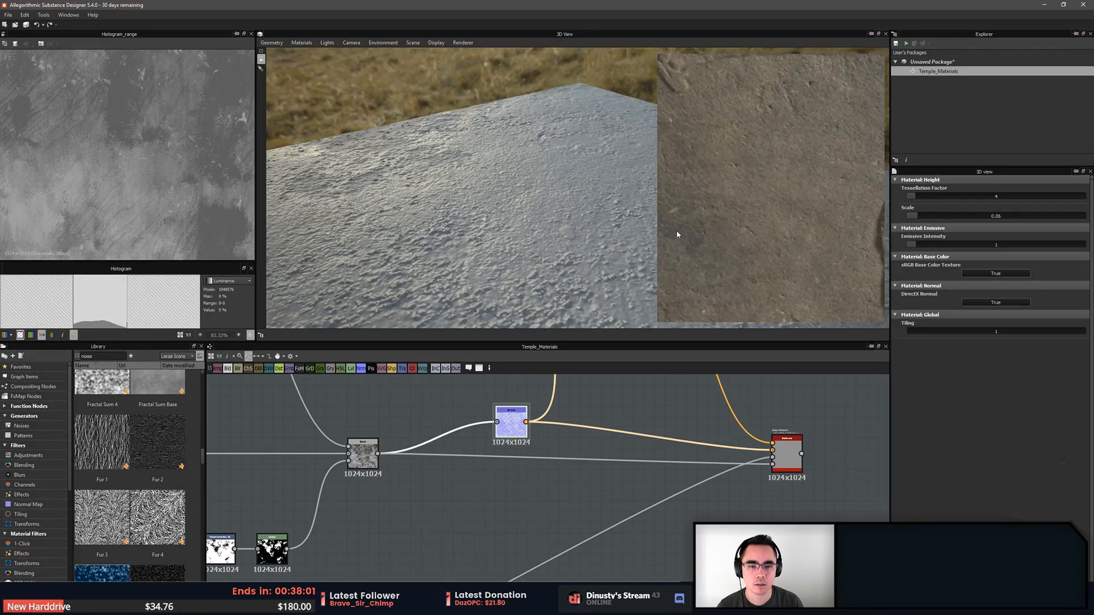
drag(527, 199, 464, 105)
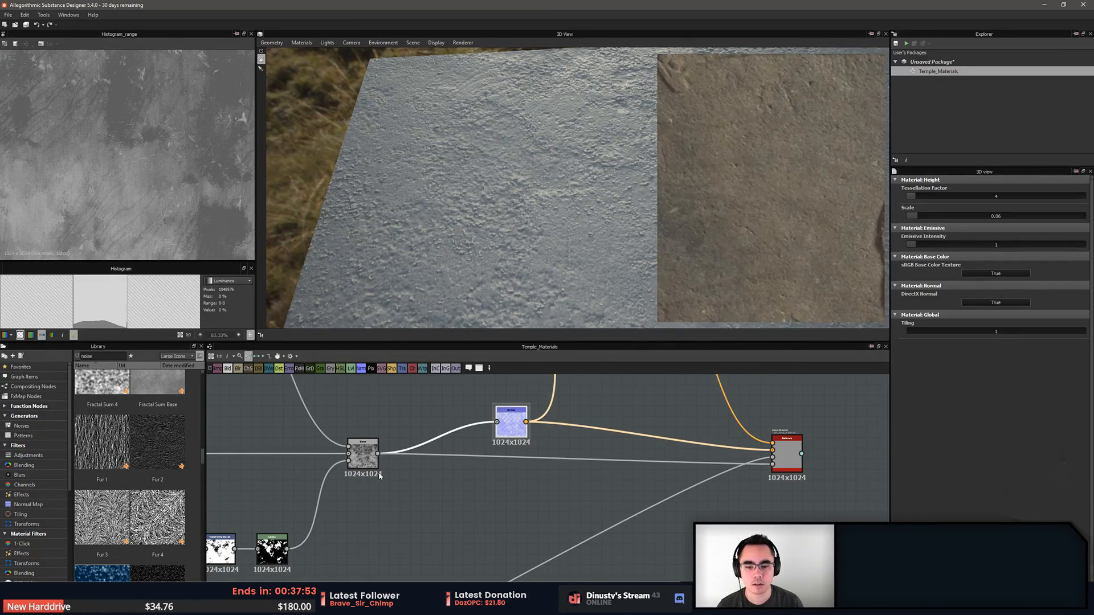
Preview the last Multiply Blend and compare its height map with the 3D surface
middle_drag(379, 477, 416, 495)
double_click(399, 472)
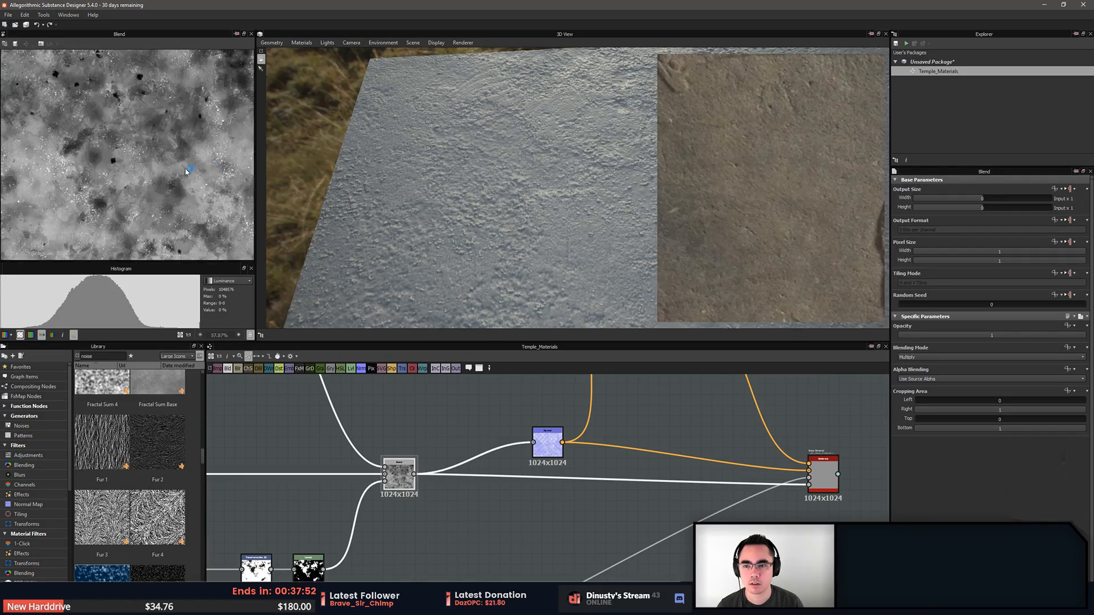
drag(329, 226, 491, 252)
middle_drag(778, 464, 850, 465)
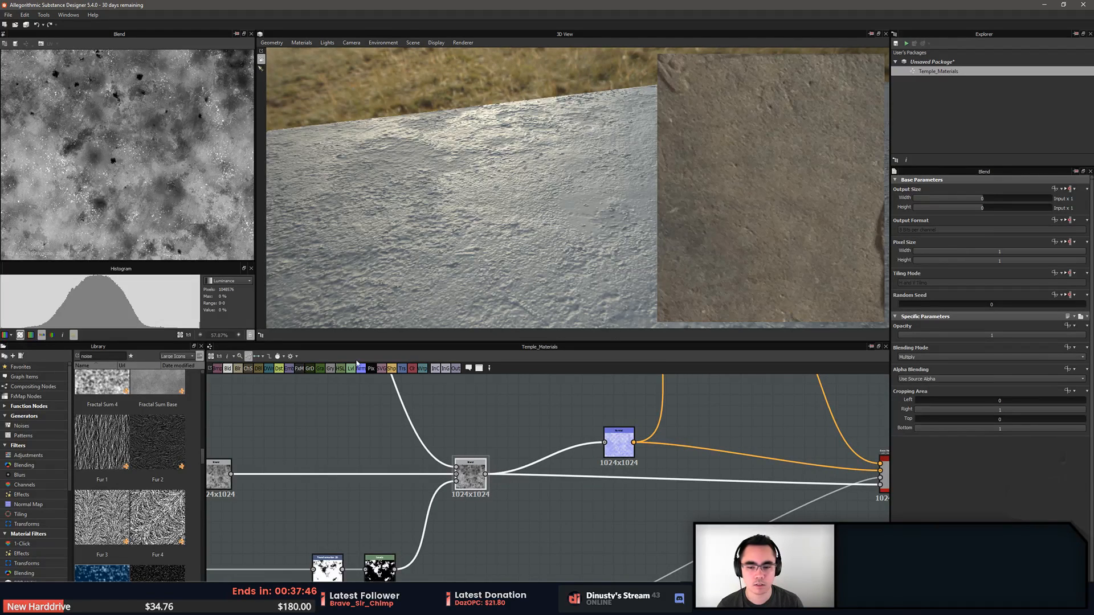
Set the default material's height Scale to 0.272 and examine the displaced surface up close
click(299, 43)
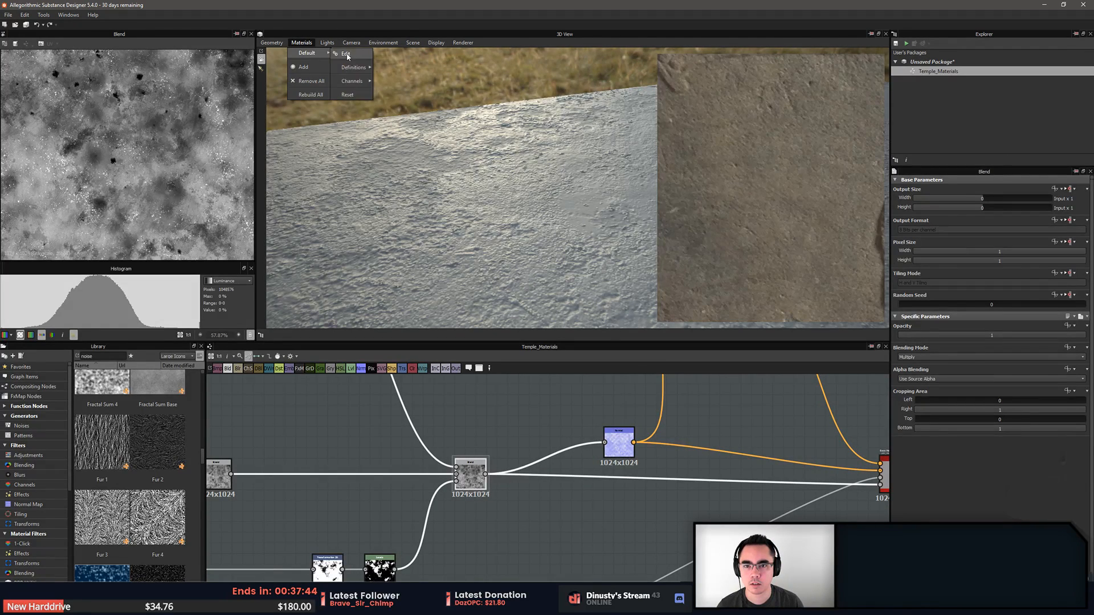
click(347, 56)
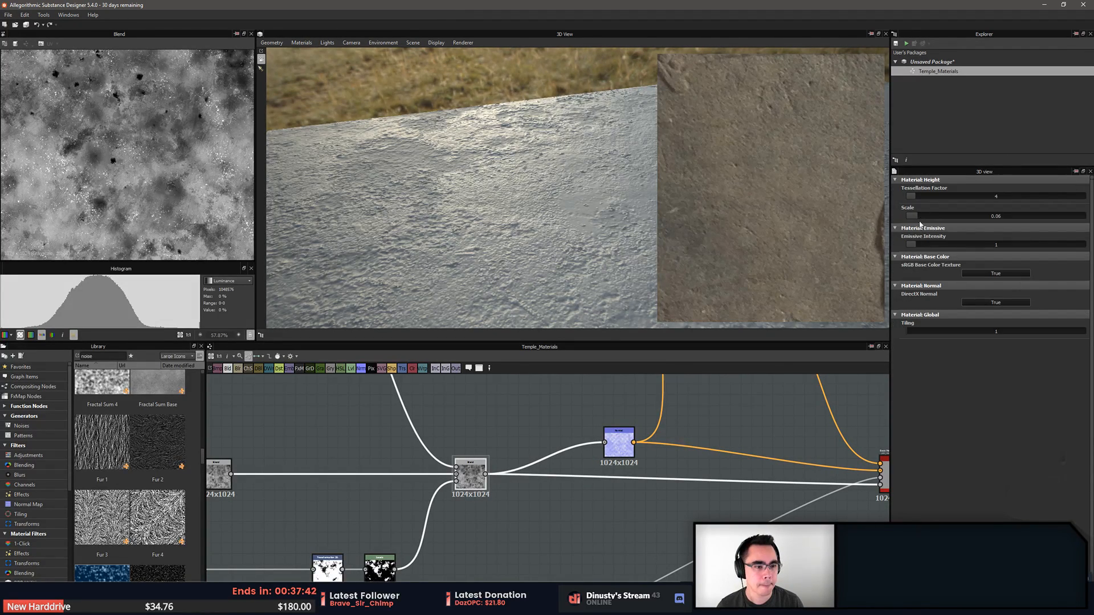
drag(918, 214, 965, 224)
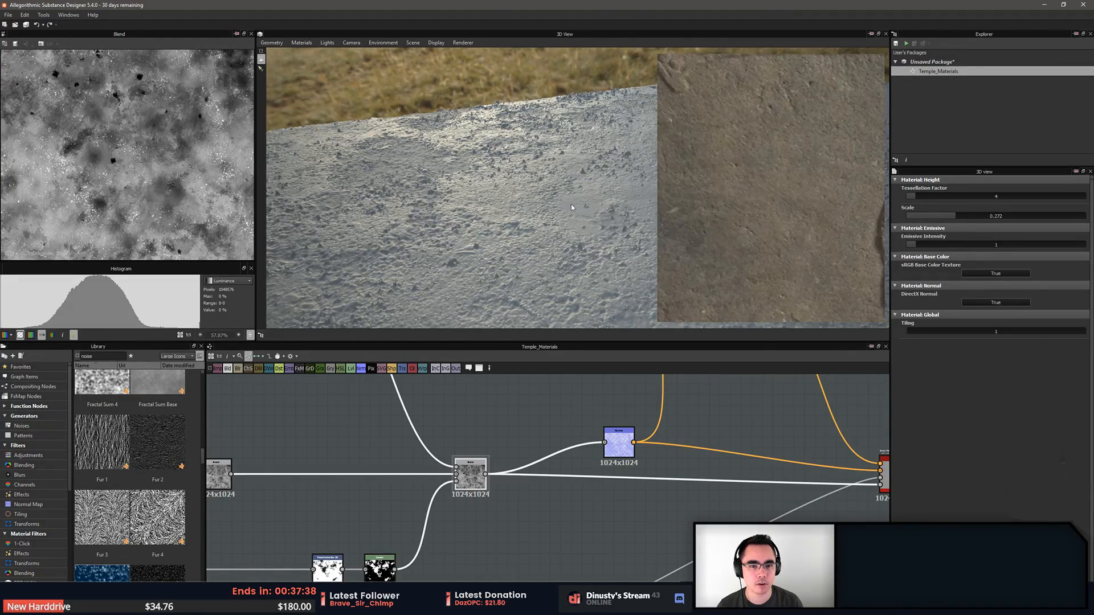
drag(572, 204, 448, 142)
scroll(491, 156, up, 3)
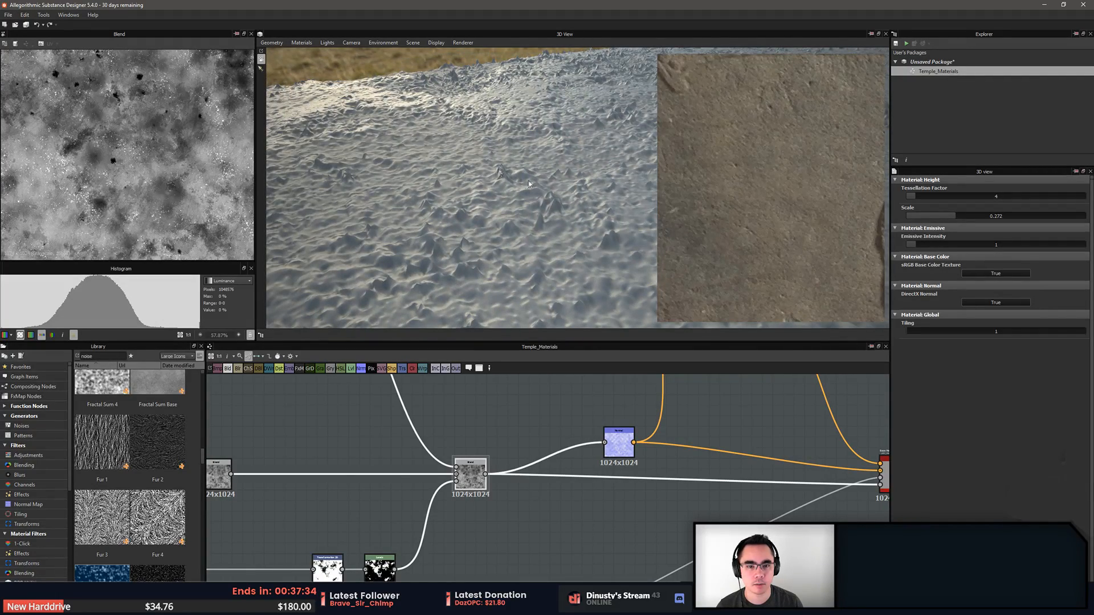
drag(529, 184, 494, 180)
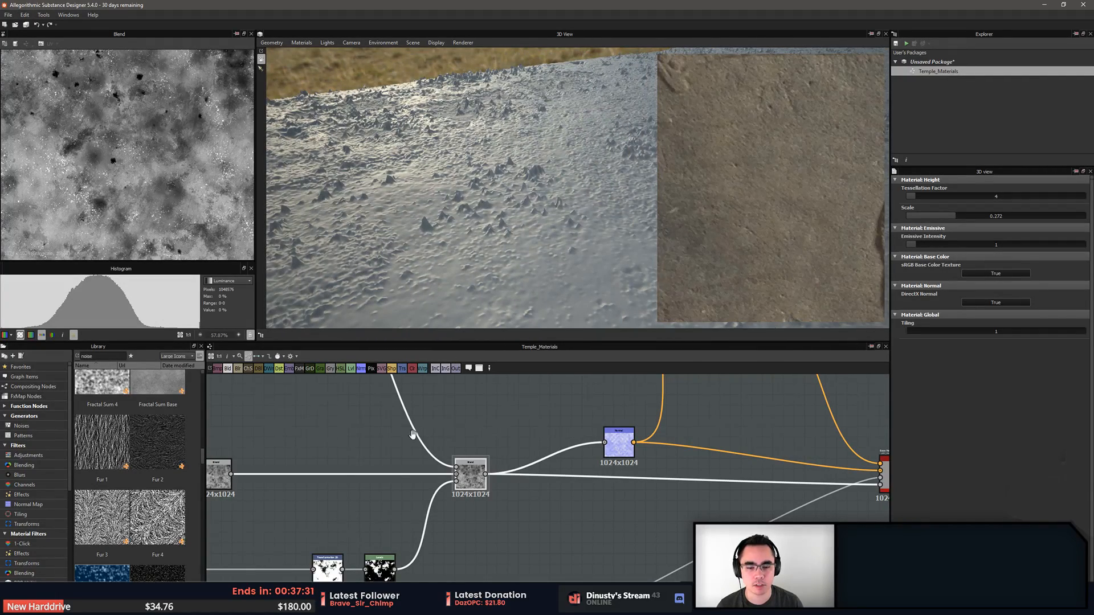
Trace the height graph back through the pit mask branch, previewing its Levels and Blur HQ Grayscale nodes
middle_drag(413, 435, 624, 457)
scroll(624, 456, down, 2)
middle_drag(510, 456, 556, 456)
scroll(556, 456, up, 1)
middle_drag(412, 412, 610, 447)
scroll(610, 448, down, 1)
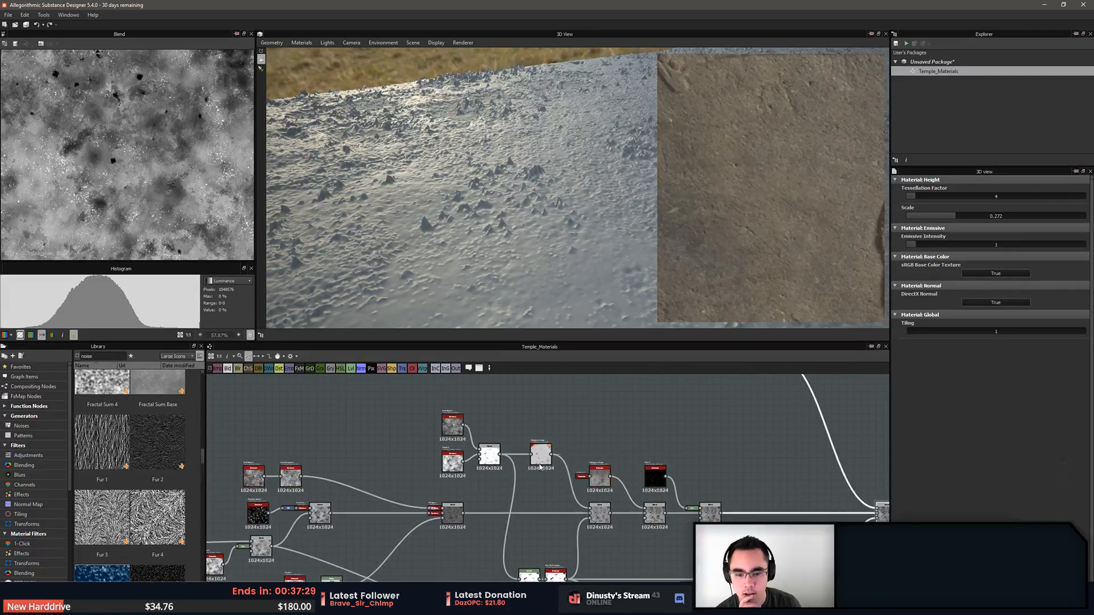
middle_drag(481, 480, 538, 454)
scroll(538, 454, up, 1)
click(506, 436)
middle_drag(550, 407, 504, 502)
middle_drag(668, 421, 570, 537)
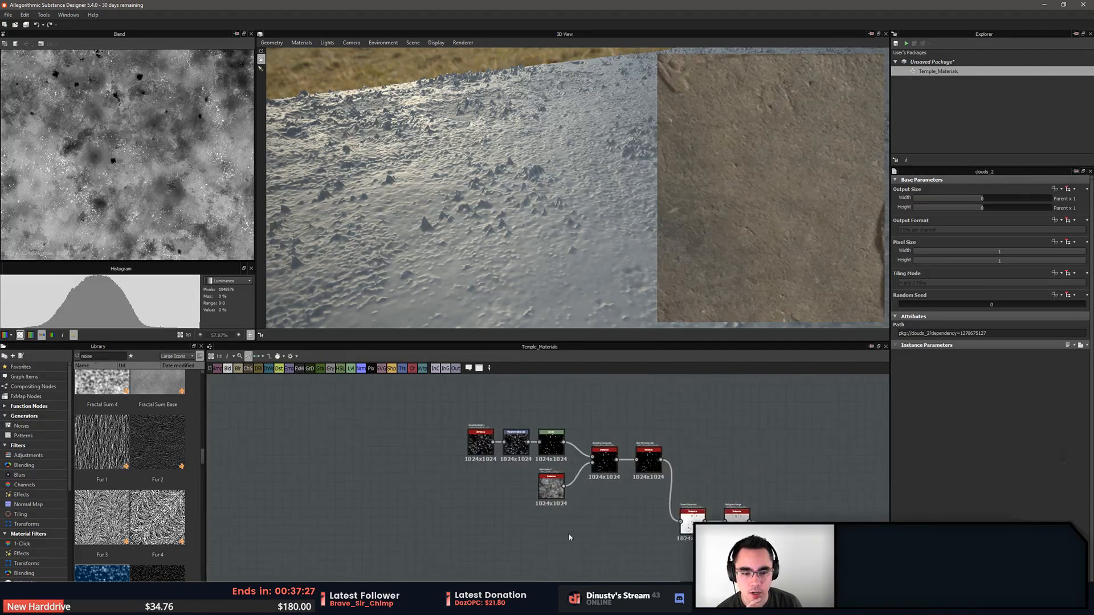
scroll(564, 496, up, 2)
click(541, 402)
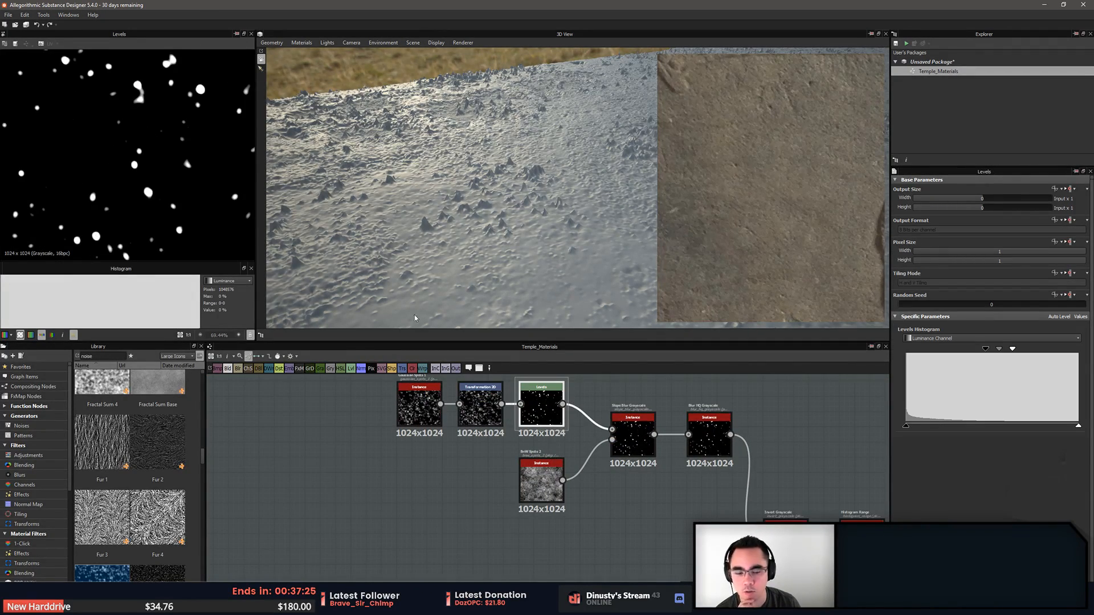
middle_drag(712, 472, 523, 440)
click(520, 413)
middle_drag(604, 462, 559, 462)
scroll(559, 462, down, 1)
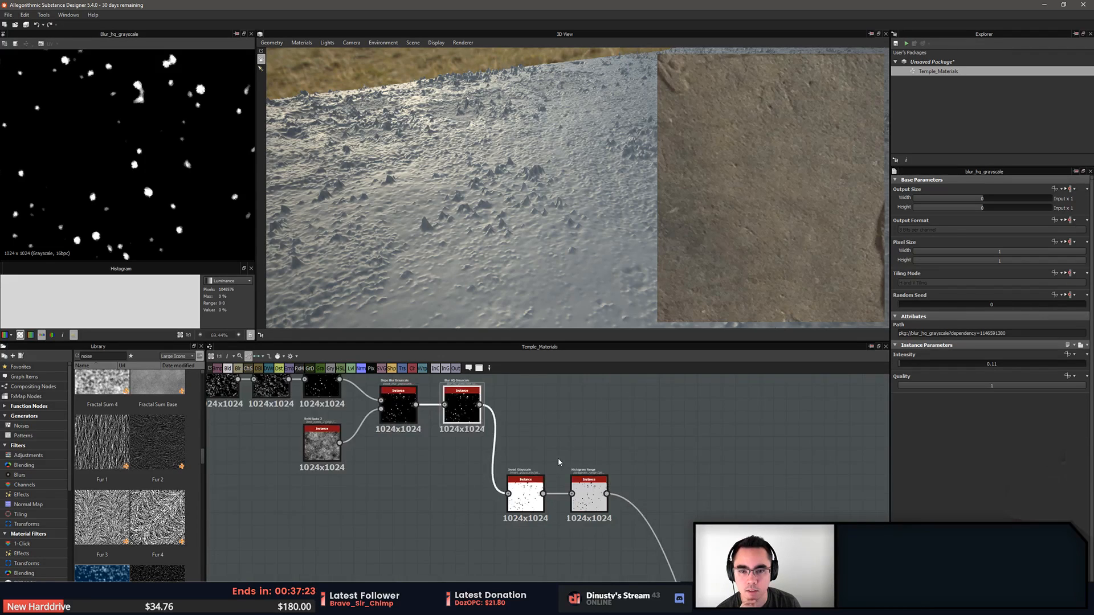
Preview the Dirt 2 node and the Add (Linear Dodge) Blend that combines it with the height
scroll(567, 484, down, 4)
middle_drag(640, 530, 552, 420)
middle_drag(469, 457, 559, 442)
scroll(373, 453, up, 3)
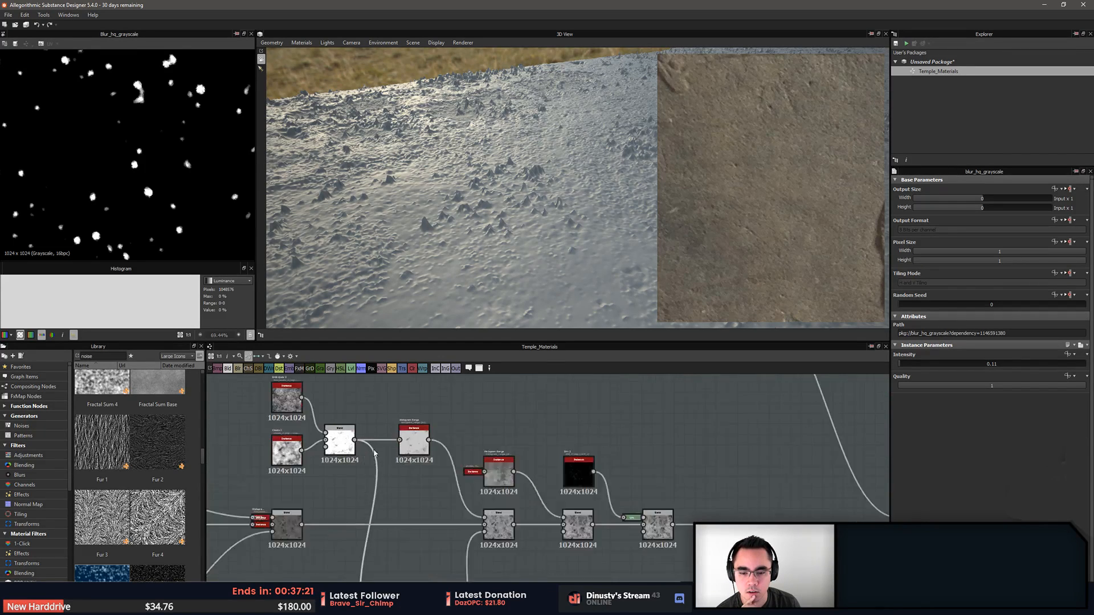
scroll(509, 472, up, 2)
click(631, 491)
middle_drag(771, 517, 692, 454)
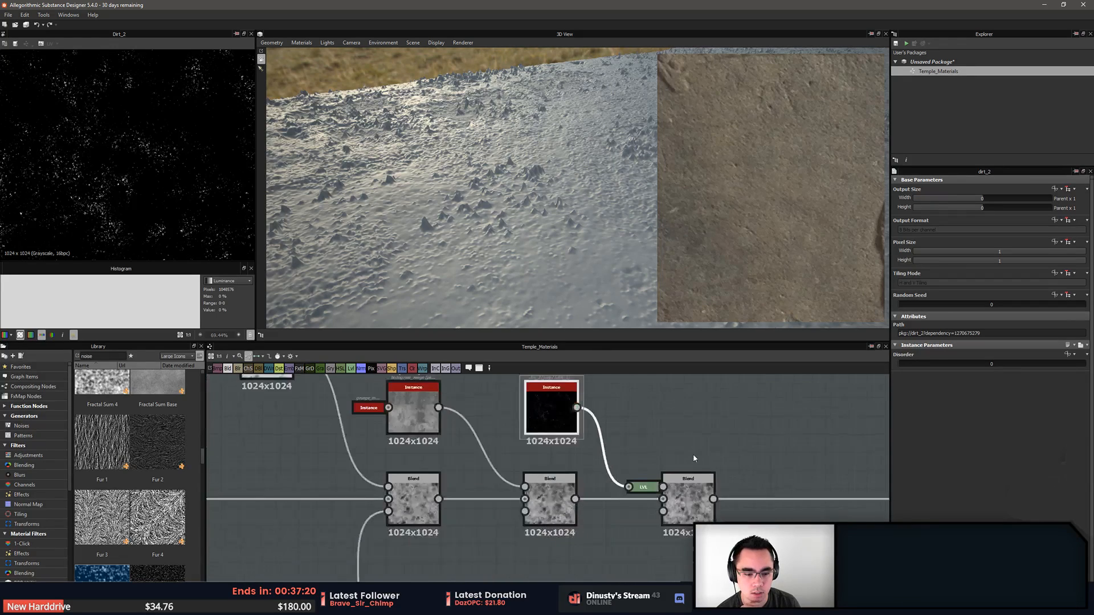
scroll(695, 456, up, 1)
double_click(688, 503)
scroll(676, 457, up, 2)
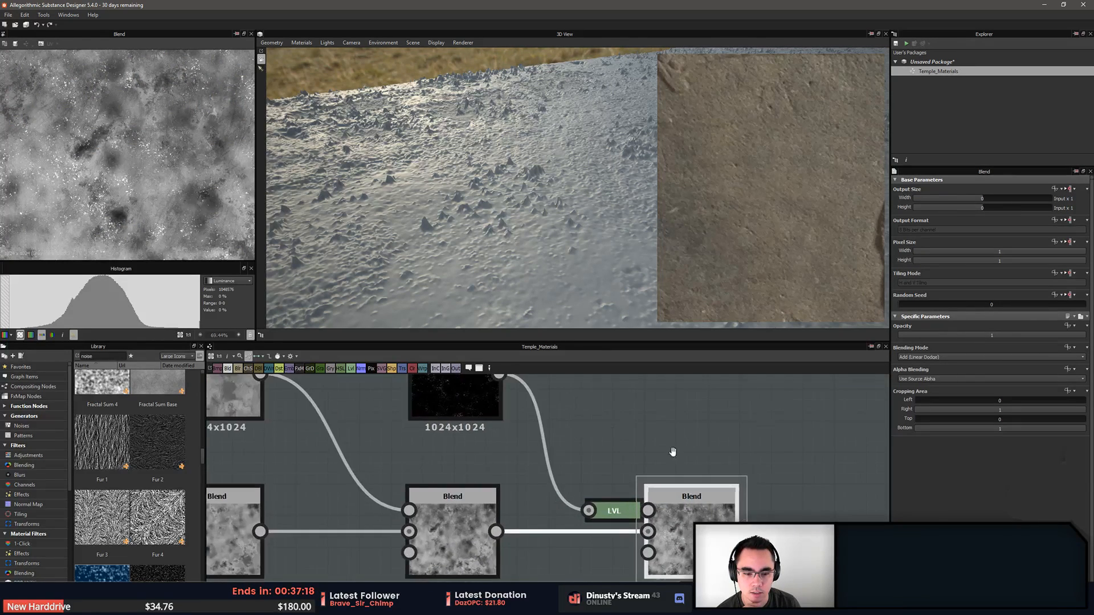
Lower the output white level of the Levels node between Dirt 2 and the final Add (Linear Dodge) Blend
scroll(574, 480, down, 1)
middle_drag(686, 523, 613, 511)
click(556, 501)
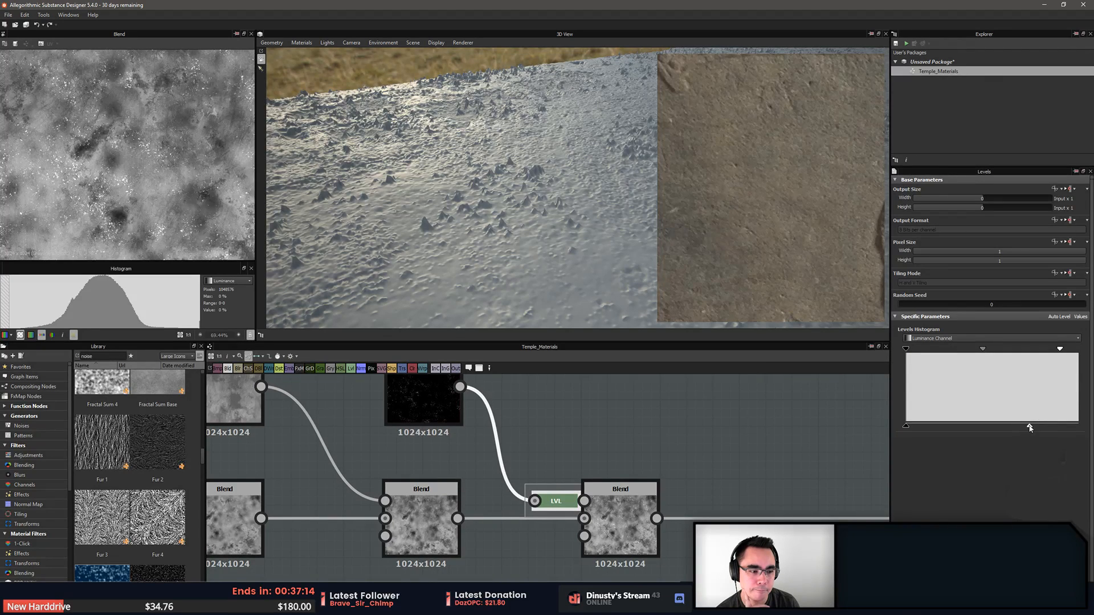
drag(1029, 427, 972, 430)
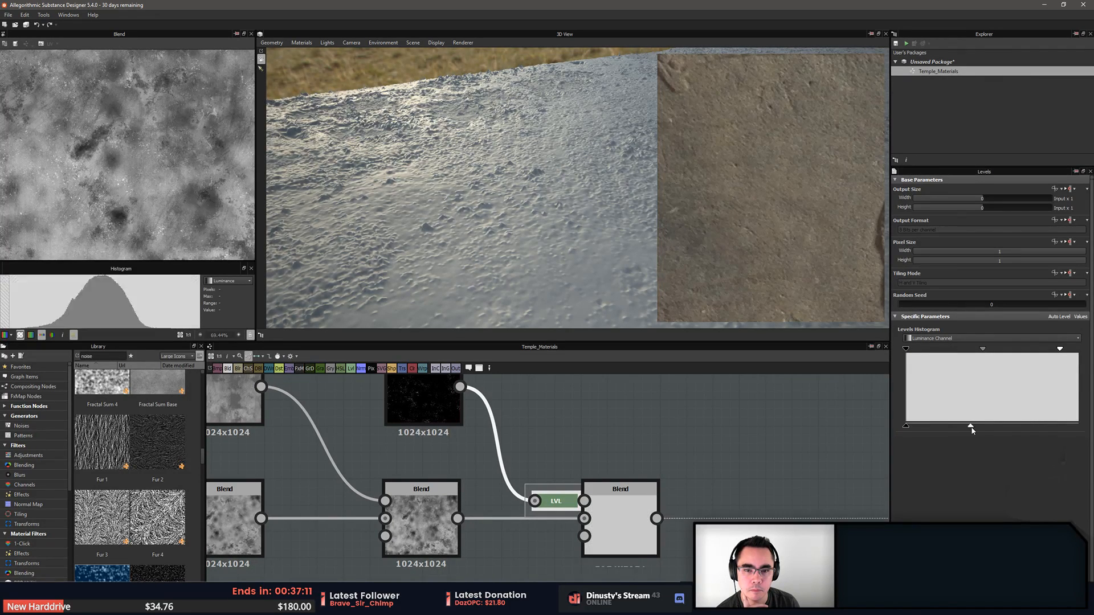
Open the default material's height settings and examine the displaced surface from a lower, closer angle
click(700, 425)
click(301, 43)
mouse_move(305, 53)
click(359, 61)
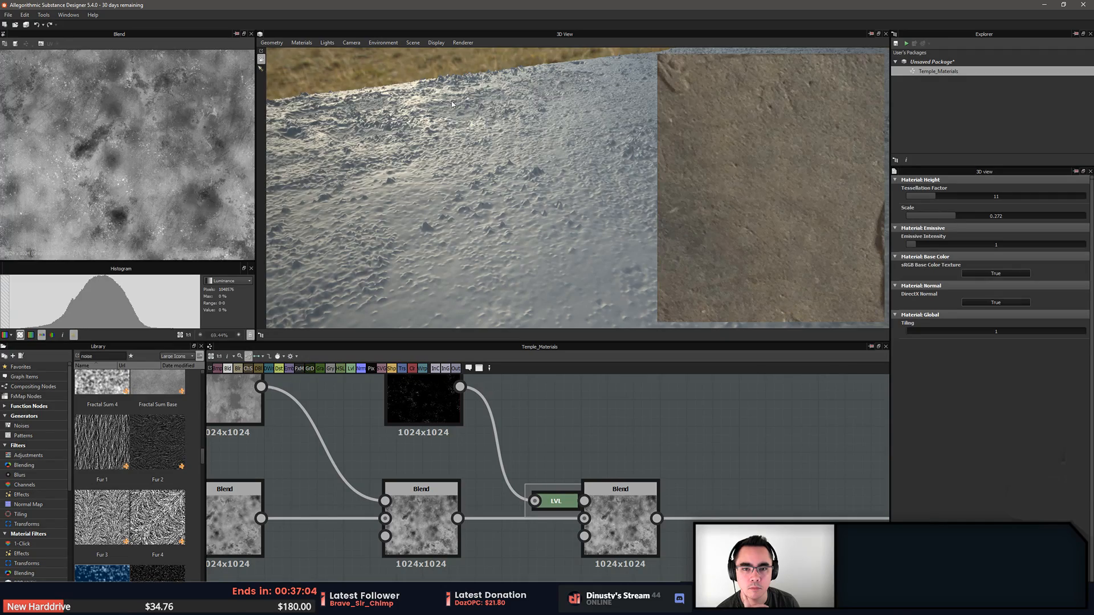
drag(452, 104, 479, 180)
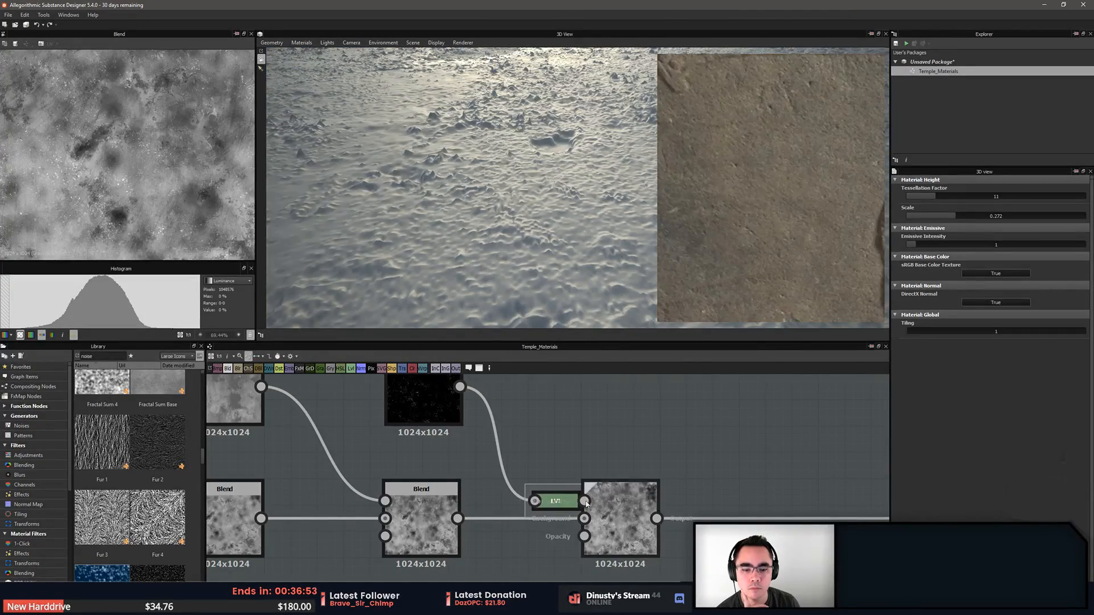
Reduce the Dirt 2 Levels node's output white to about a quarter of the range and check the surface near and far
click(555, 501)
drag(973, 429, 928, 428)
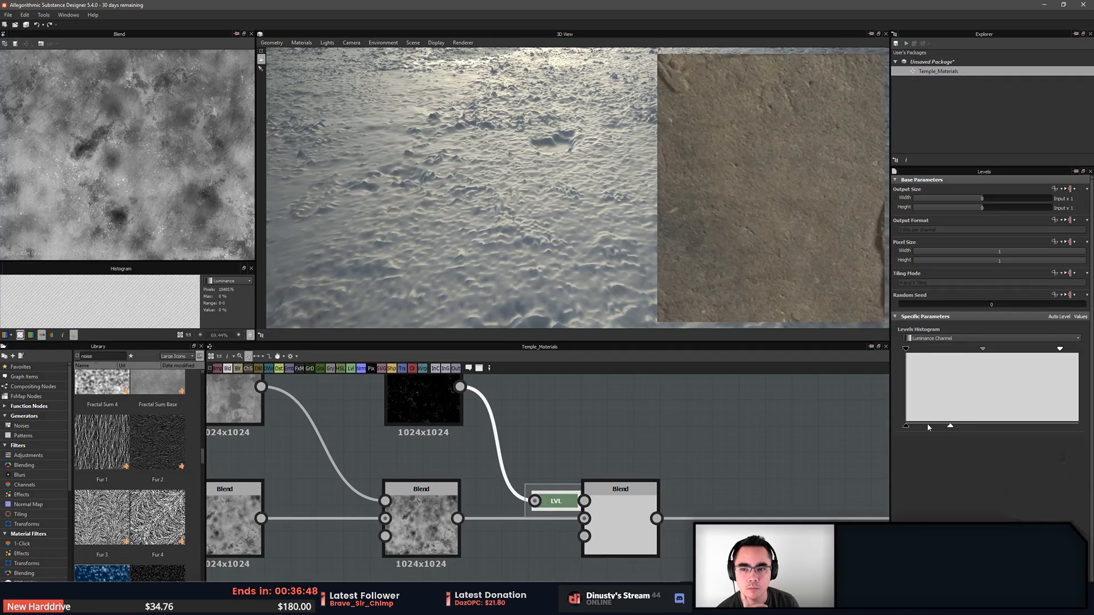
scroll(155, 191, up, 6)
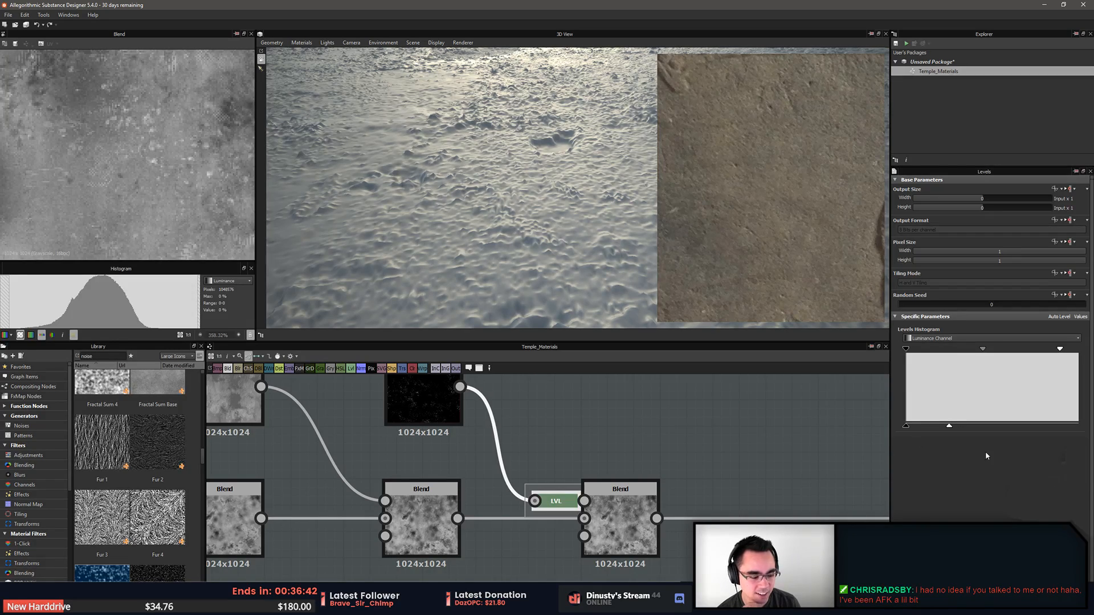
scroll(781, 437, down, 3)
scroll(536, 171, down, 6)
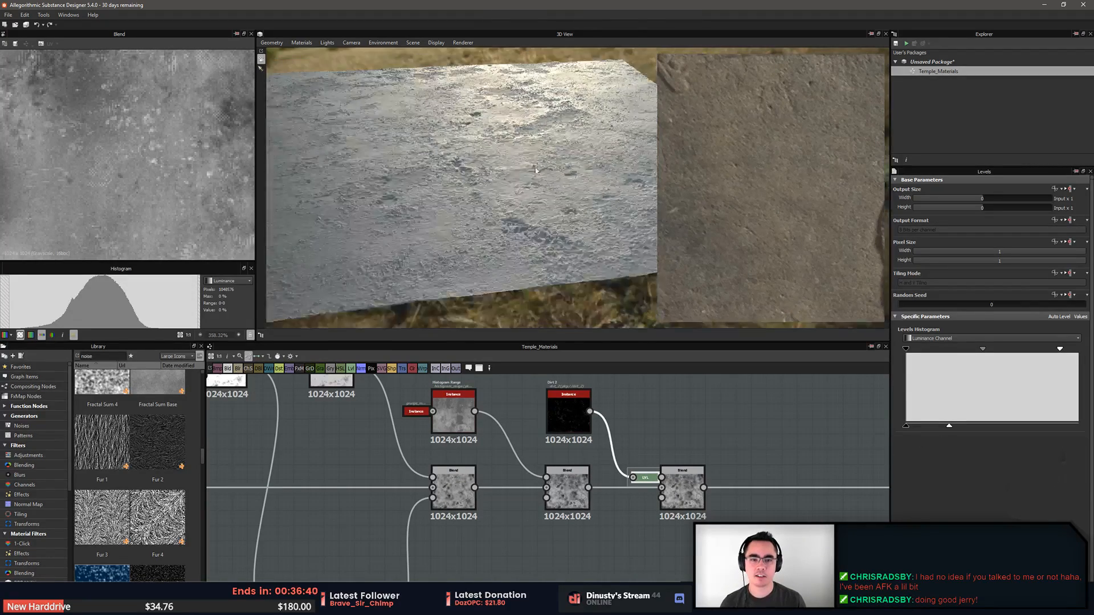
scroll(536, 171, up, 6)
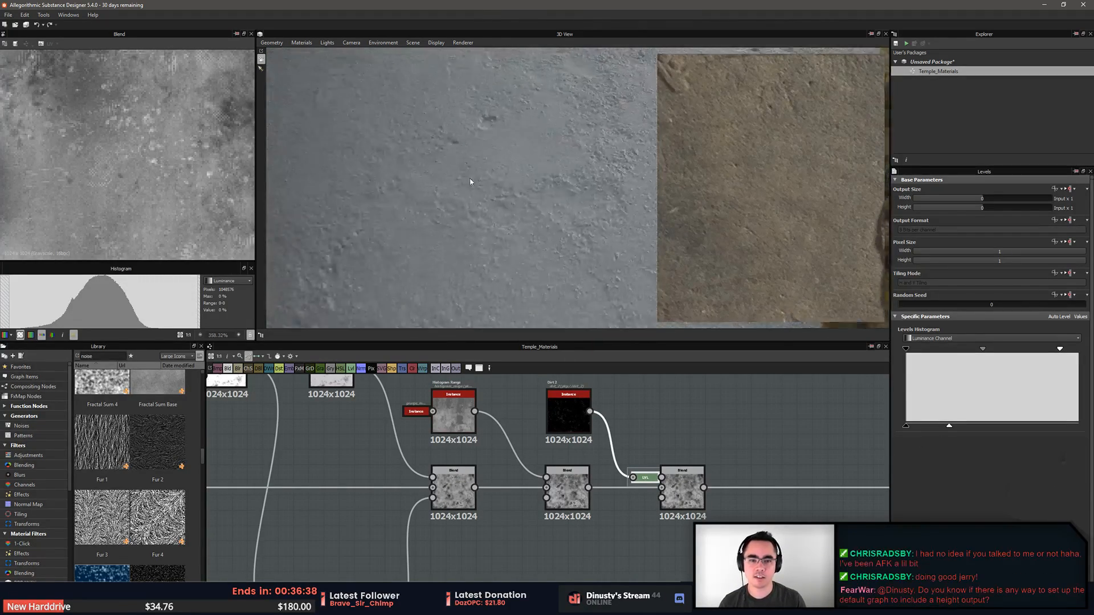
mouse_move(470, 181)
mouse_down()
mouse_move(486, 132)
mouse_move(530, 148)
mouse_move(458, 148)
mouse_move(473, 169)
mouse_up()
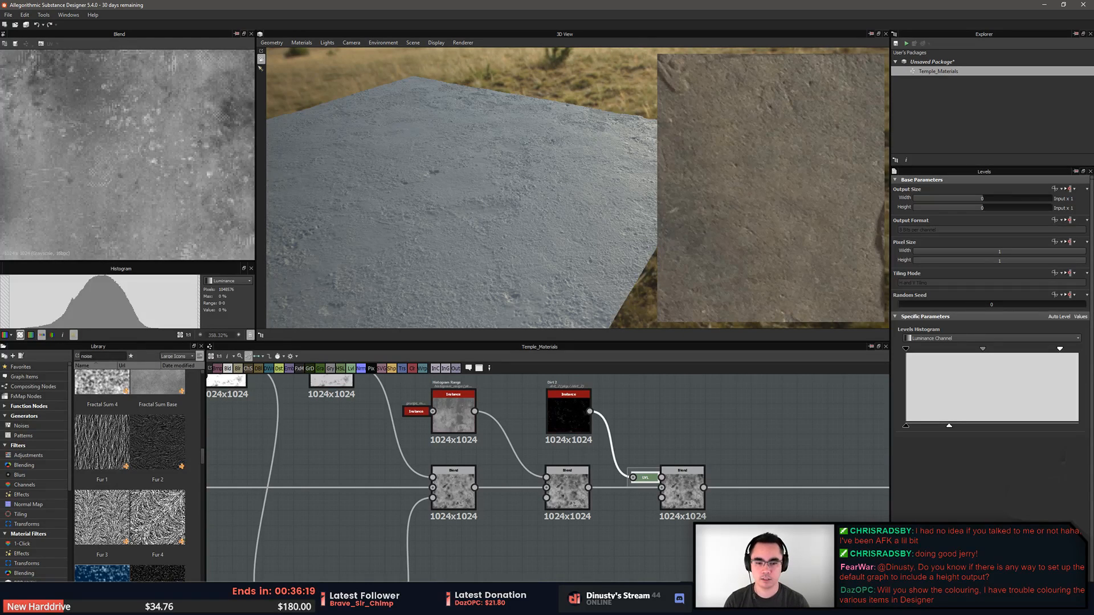
click(658, 438)
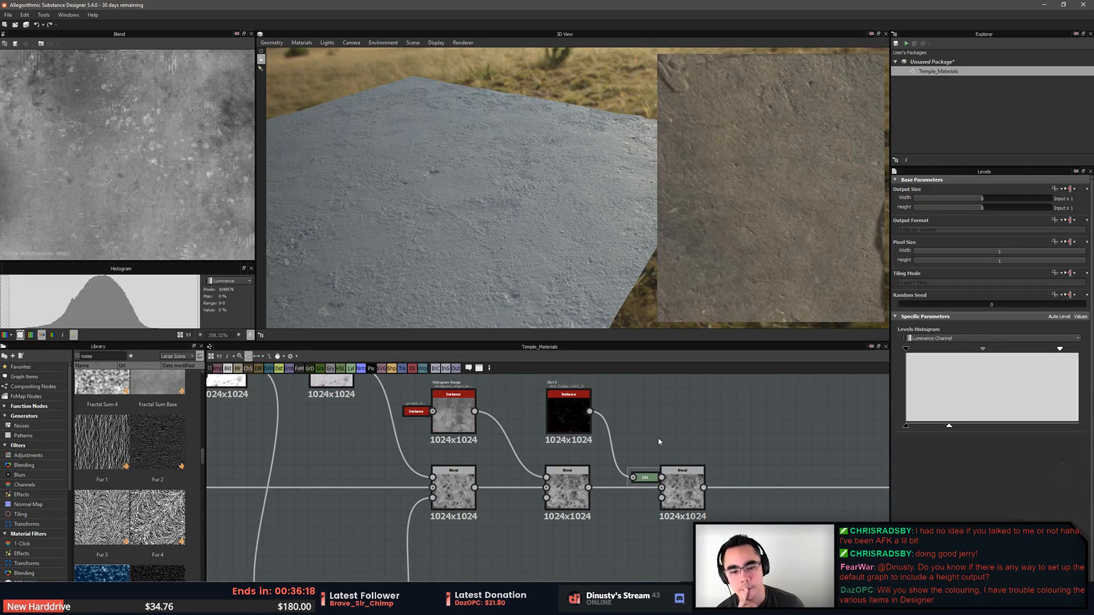
click(69, 16)
click(69, 15)
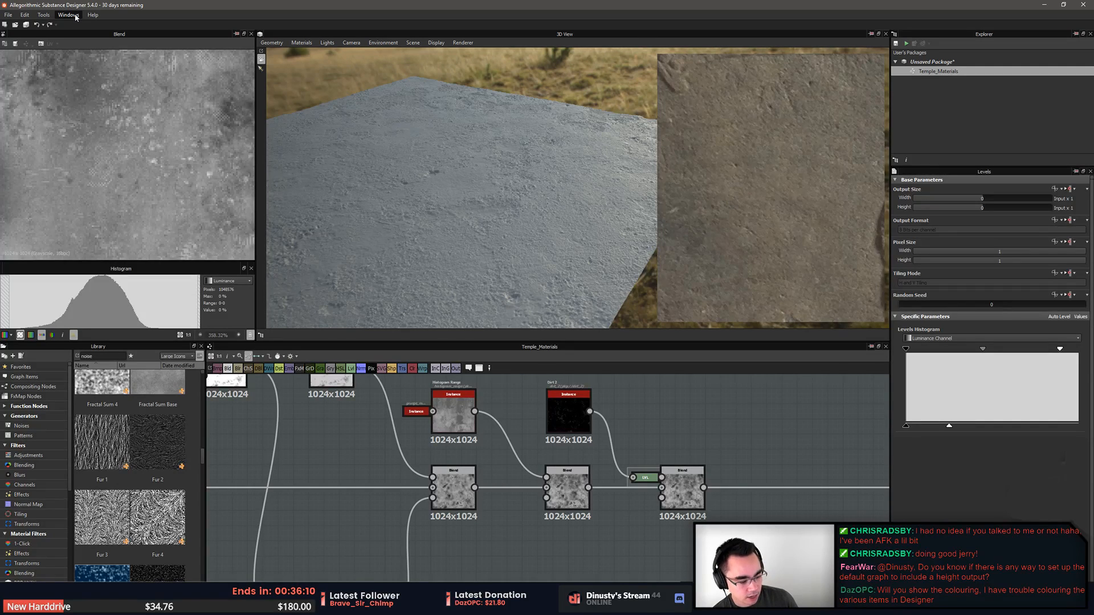
middle_drag(705, 410, 685, 405)
click(8, 16)
click(10, 16)
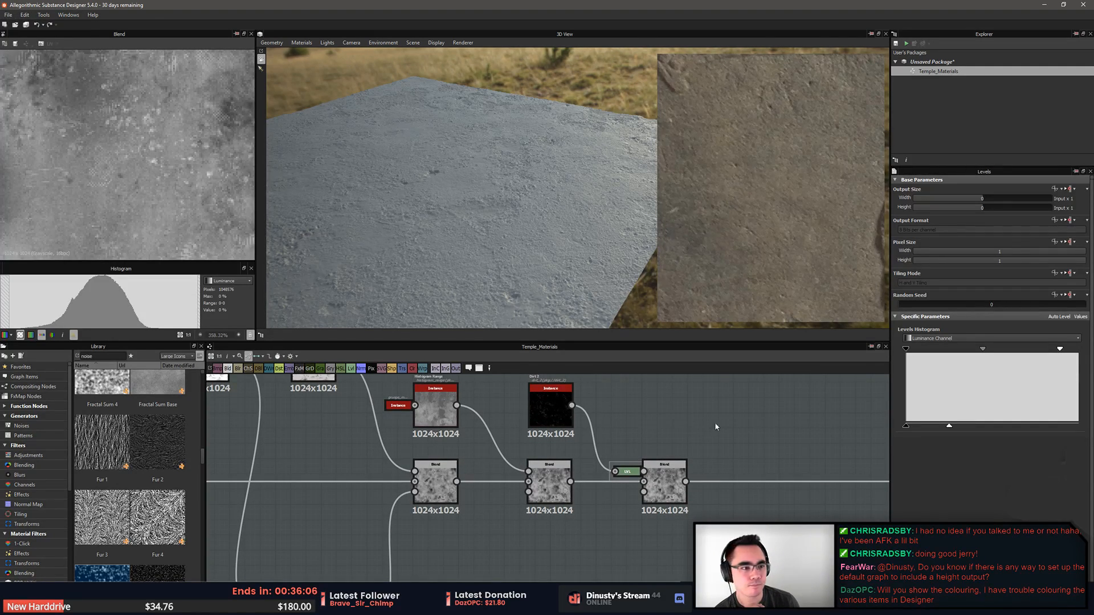
Save the package as Temple_Materials.sbs in the Floor_research folder
click(896, 45)
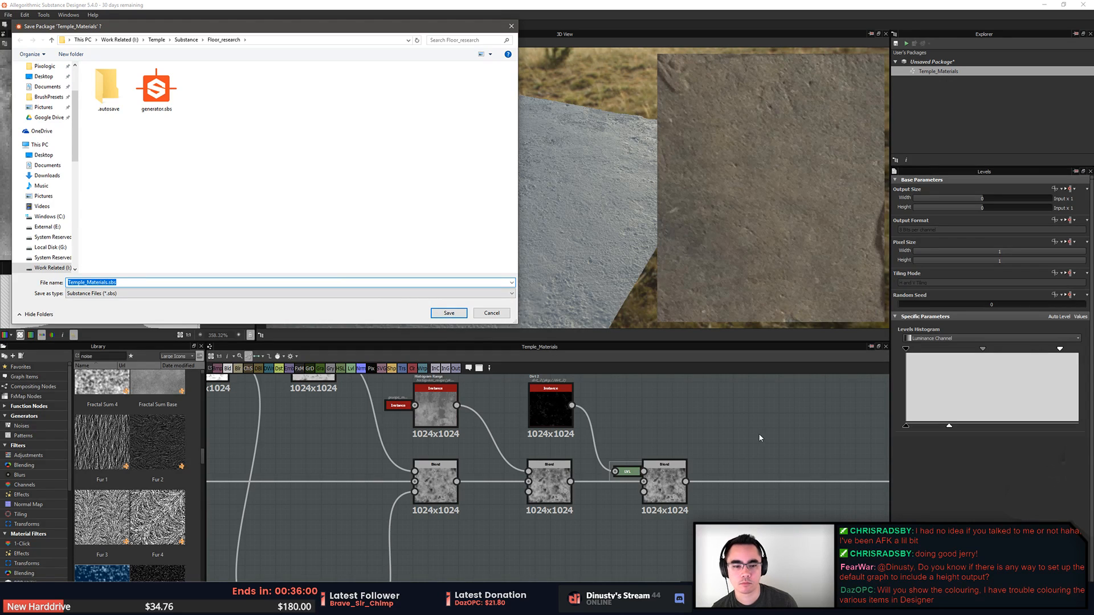
key(Return)
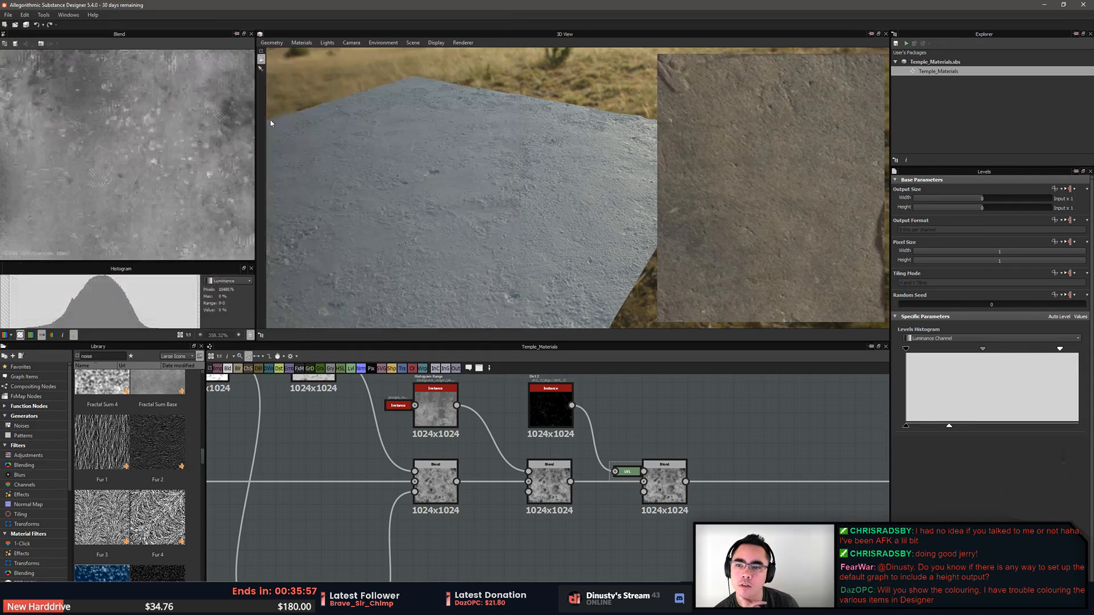
Locate the Base Material node at the end of the graph and select it to show its parameters
scroll(792, 436, down, 1)
middle_drag(864, 453, 447, 445)
scroll(609, 442, down, 4)
click(681, 449)
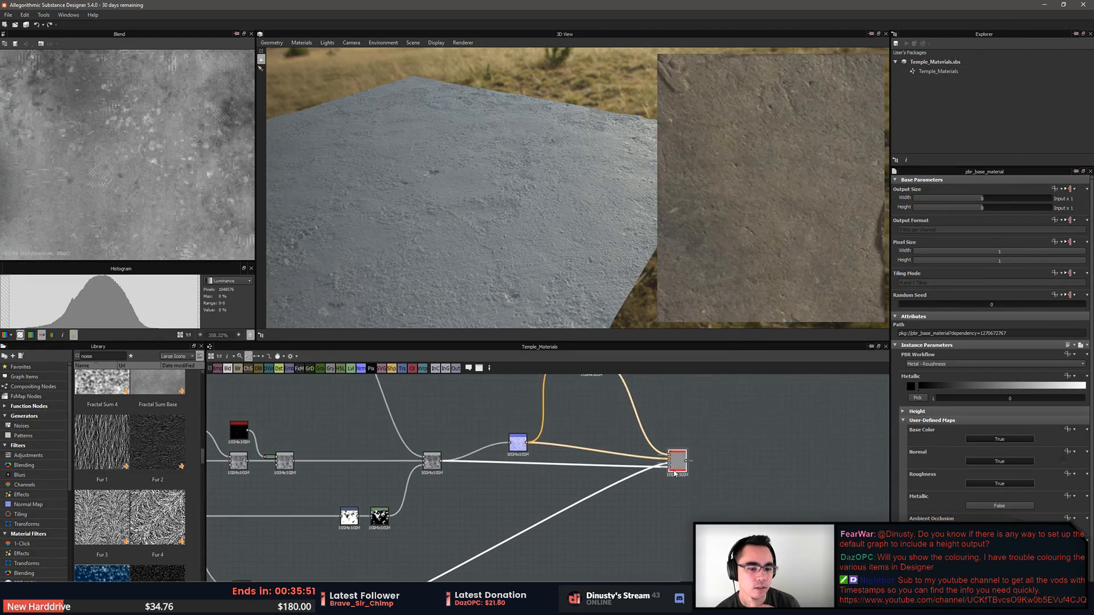
scroll(704, 440, up, 5)
click(735, 471)
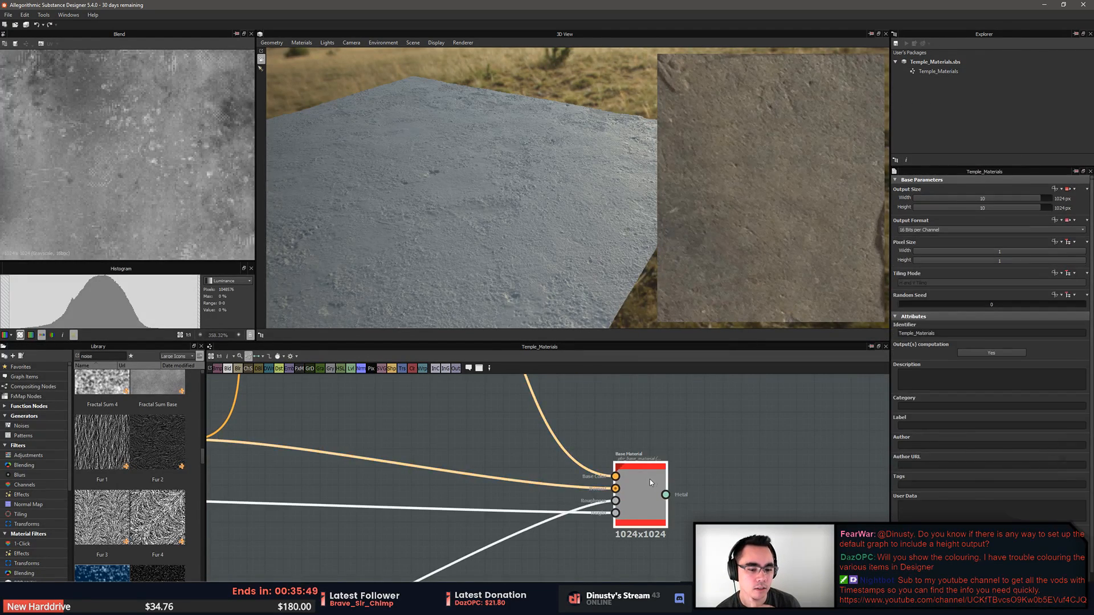
click(650, 479)
Add an Output node to the graph and place it in the empty space above and beyond the Base Material node
key(space)
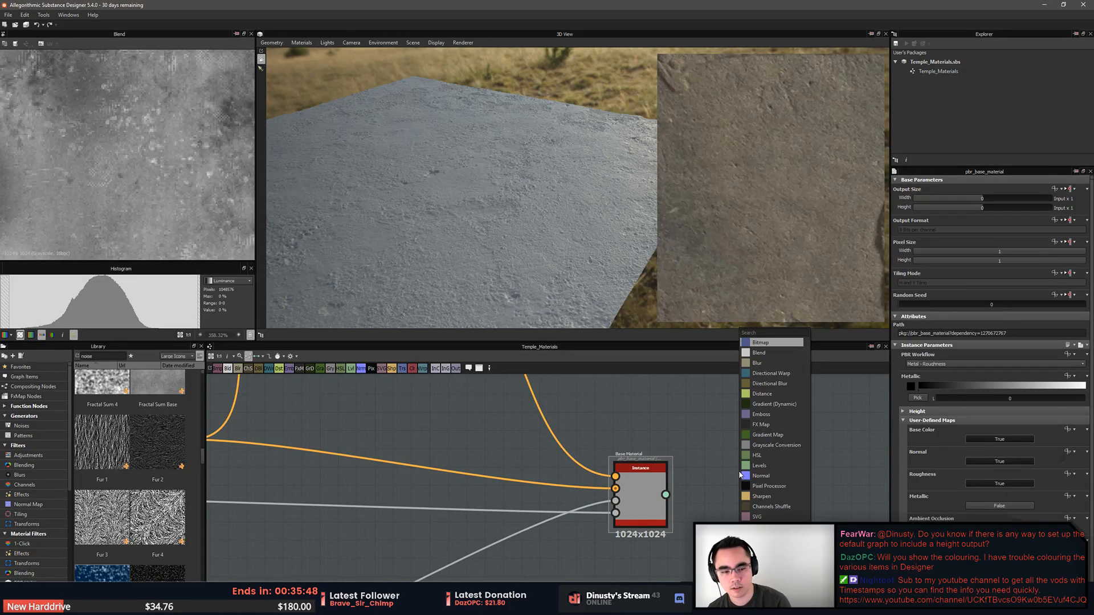
text(output)
key(Return)
drag(728, 464, 765, 390)
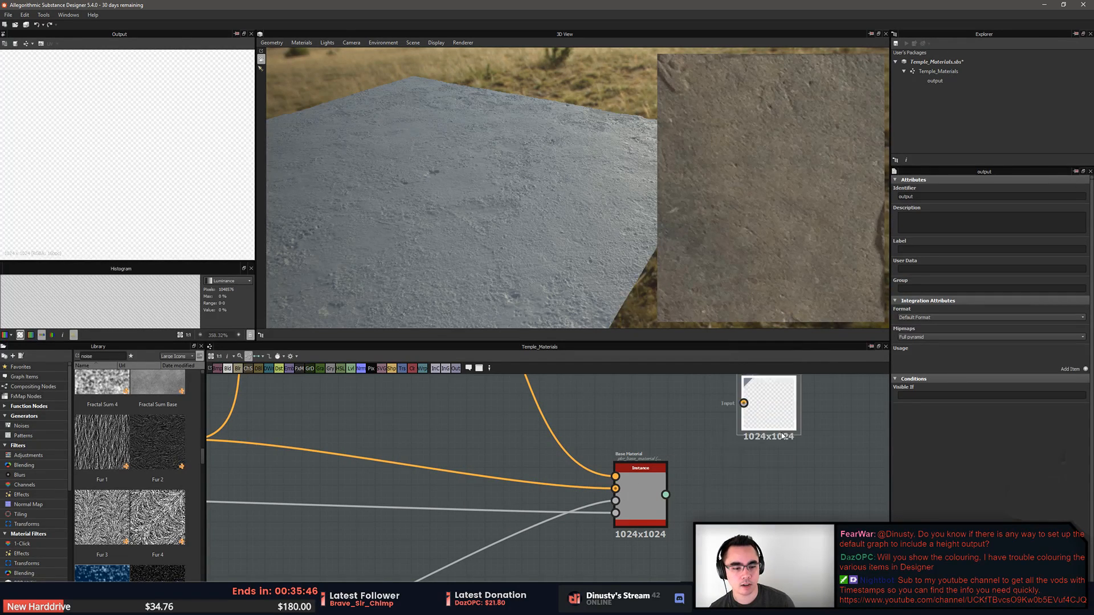
scroll(764, 390, down, 2)
middle_drag(765, 390, 643, 486)
click(606, 462)
click(8, 16)
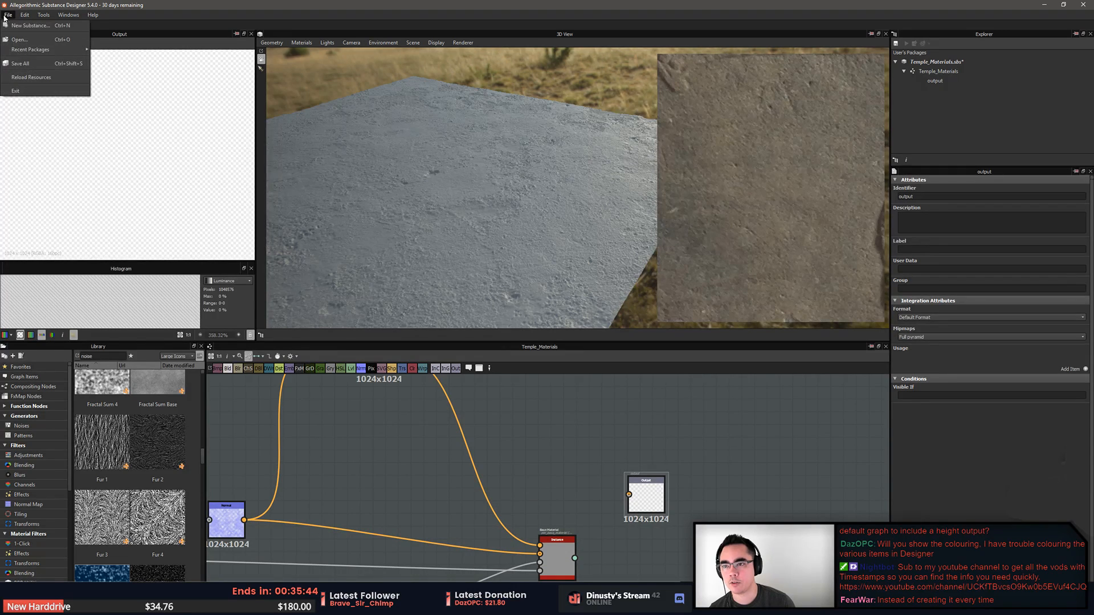
click(729, 419)
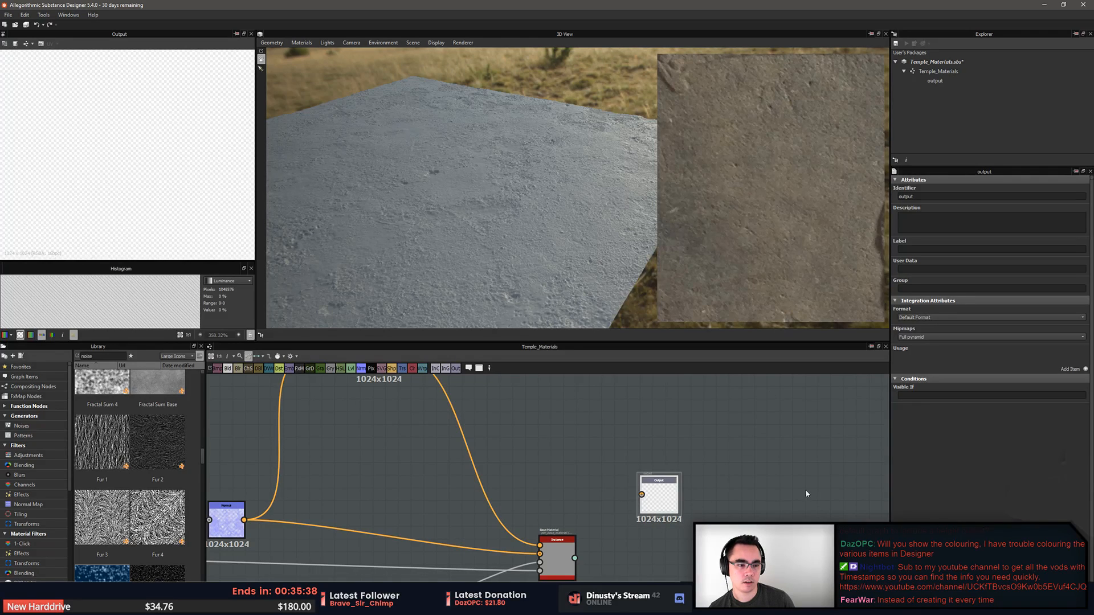
drag(652, 504, 678, 465)
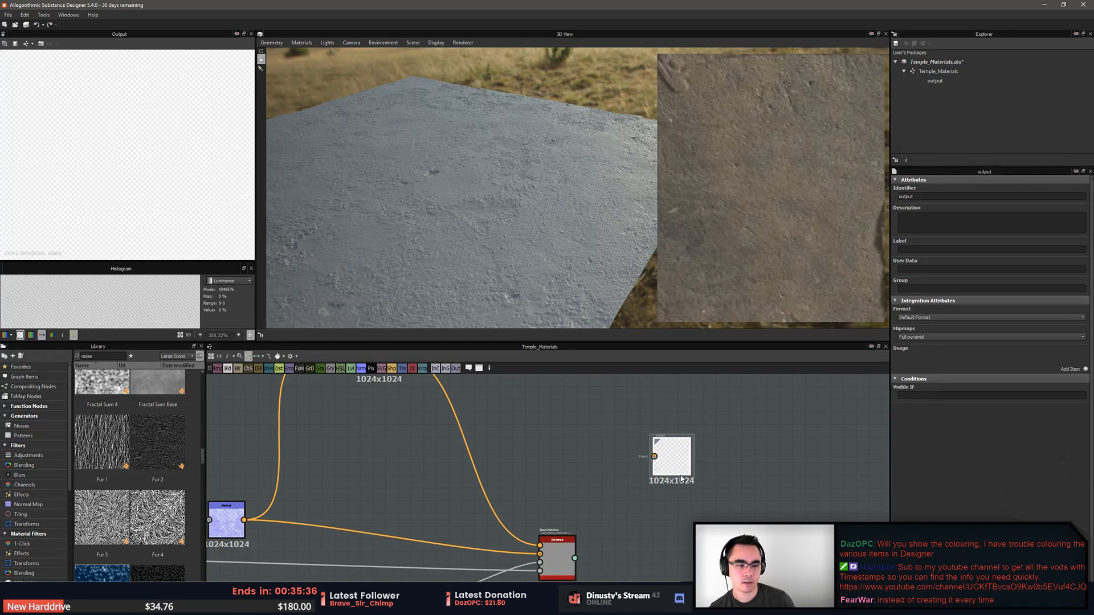
Open Preferences and look through the Projects, Graph, 3D View and Library settings for graph template options
click(8, 15)
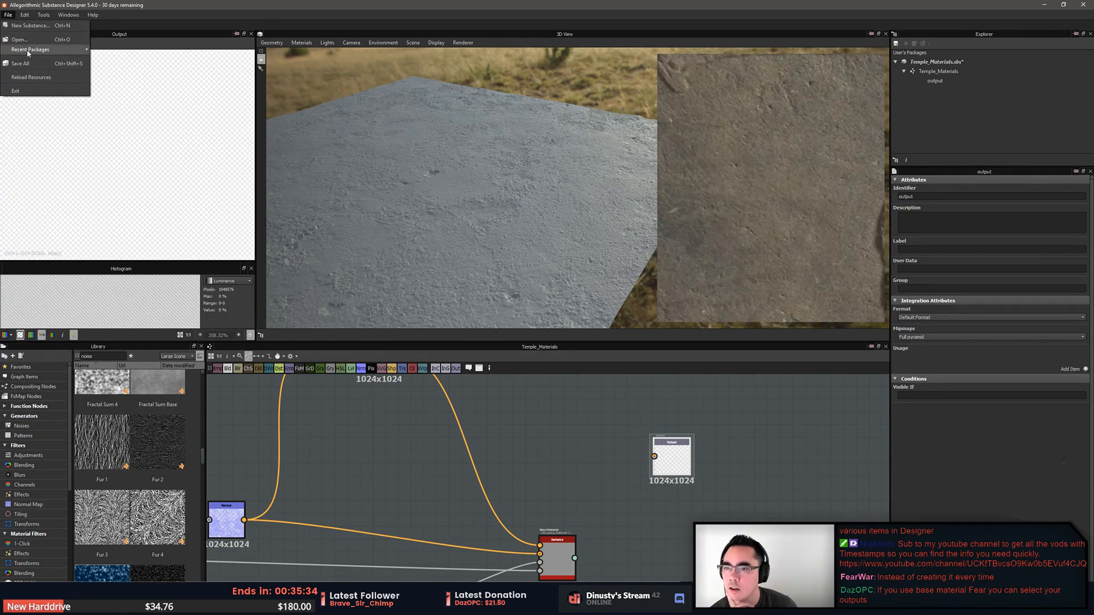
mouse_move(54, 50)
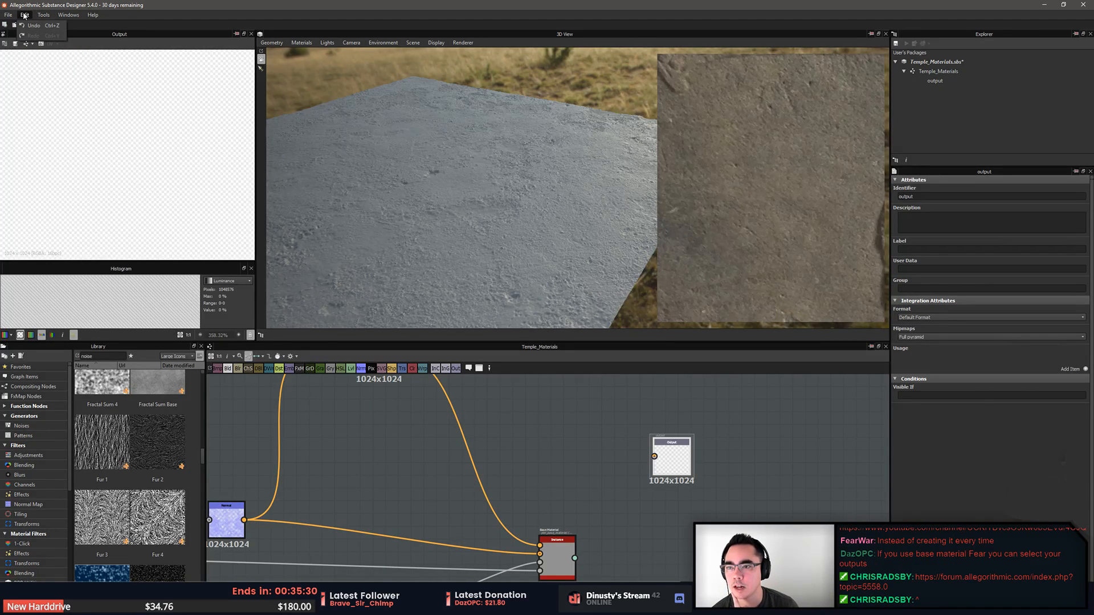
mouse_move(44, 17)
click(63, 63)
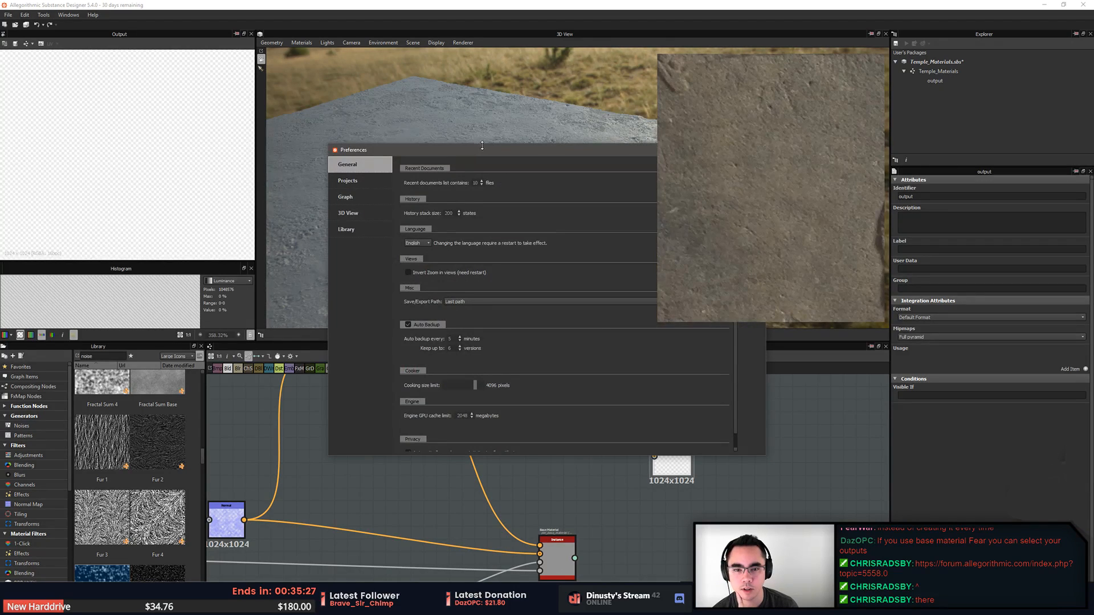
drag(527, 159, 372, 226)
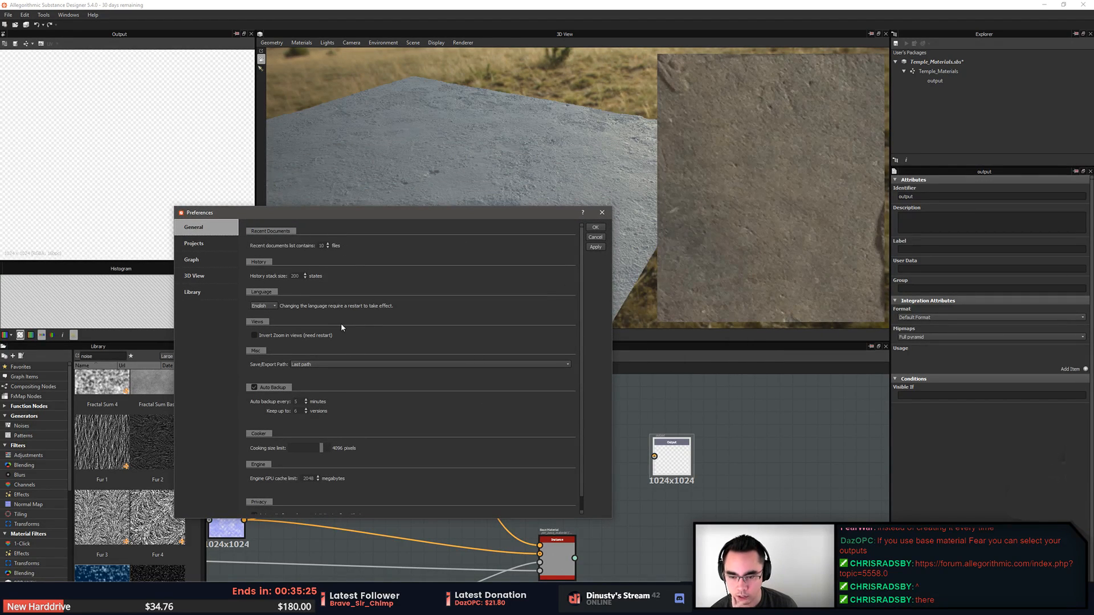
click(216, 245)
click(210, 263)
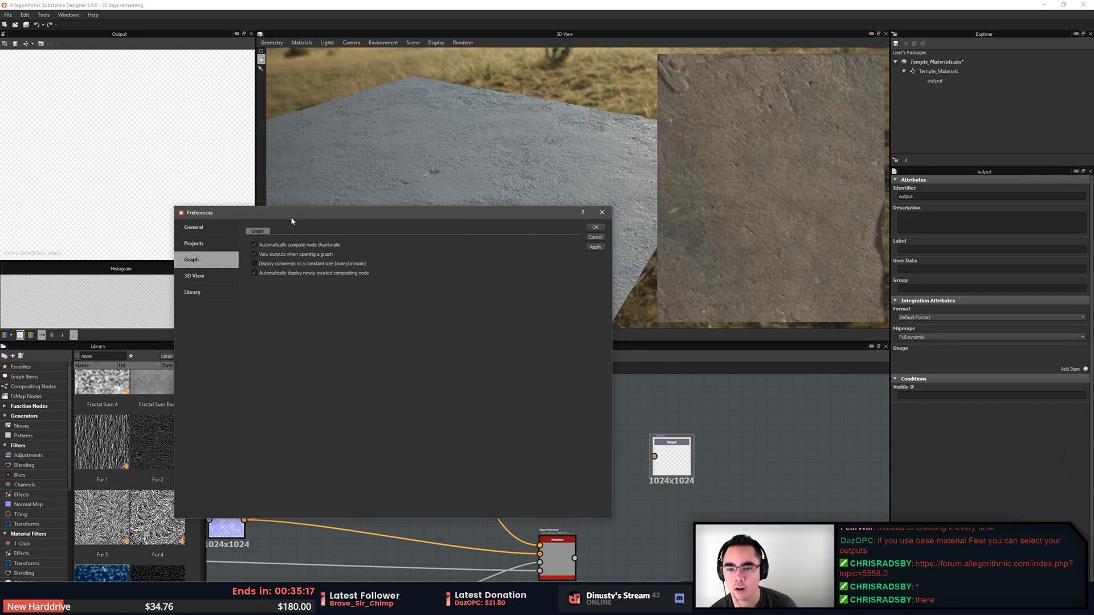
drag(291, 221, 302, 268)
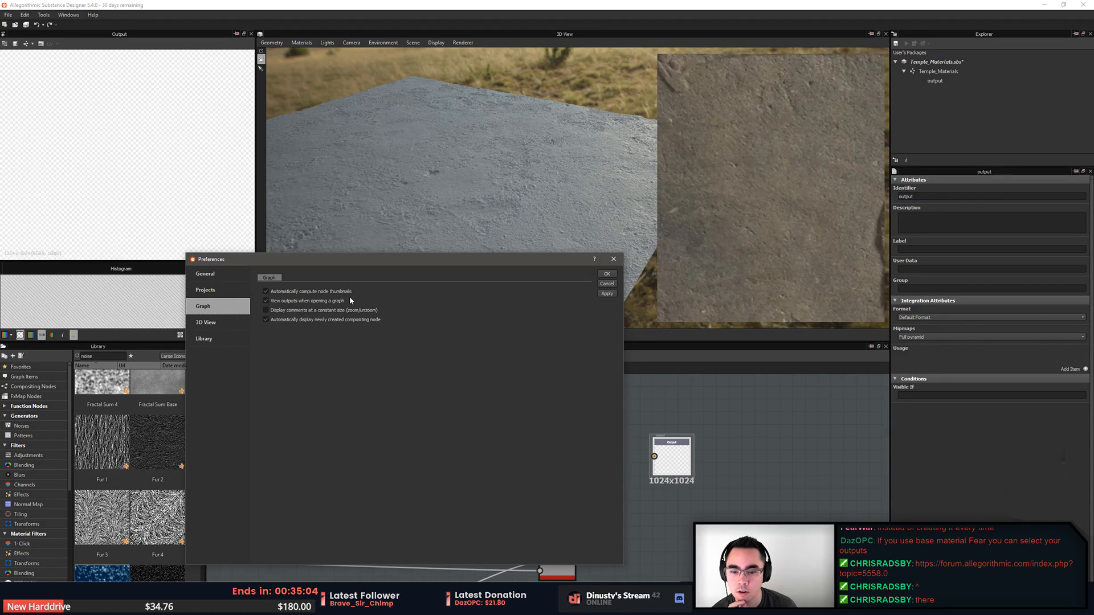
click(224, 331)
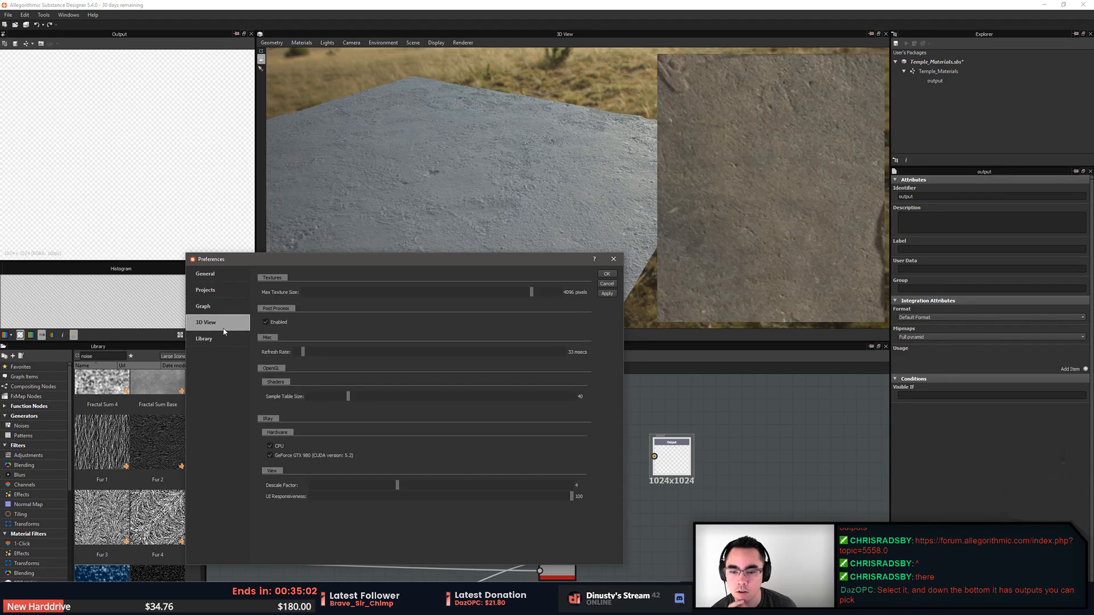
click(220, 340)
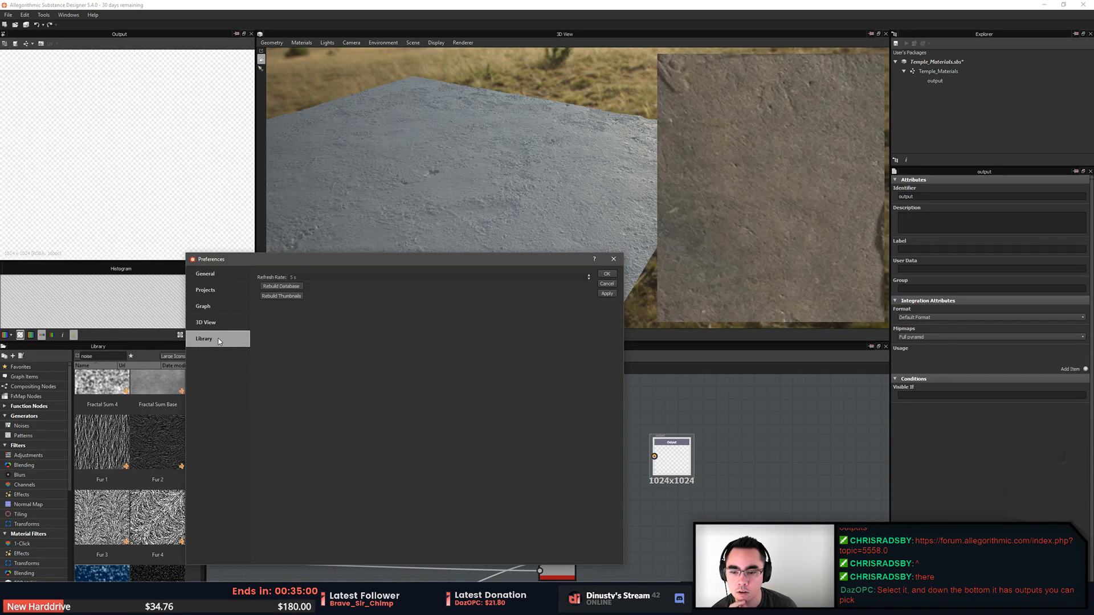
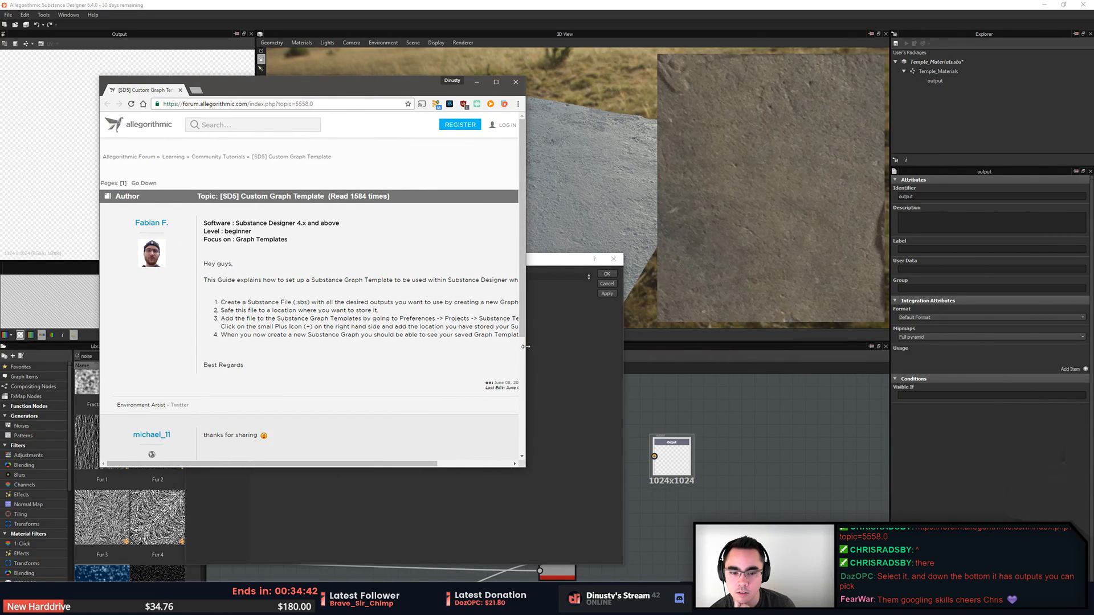
Switch to the browser, widen its window and read the Allegorithmic forum guide on custom graph templates
drag(524, 346, 658, 356)
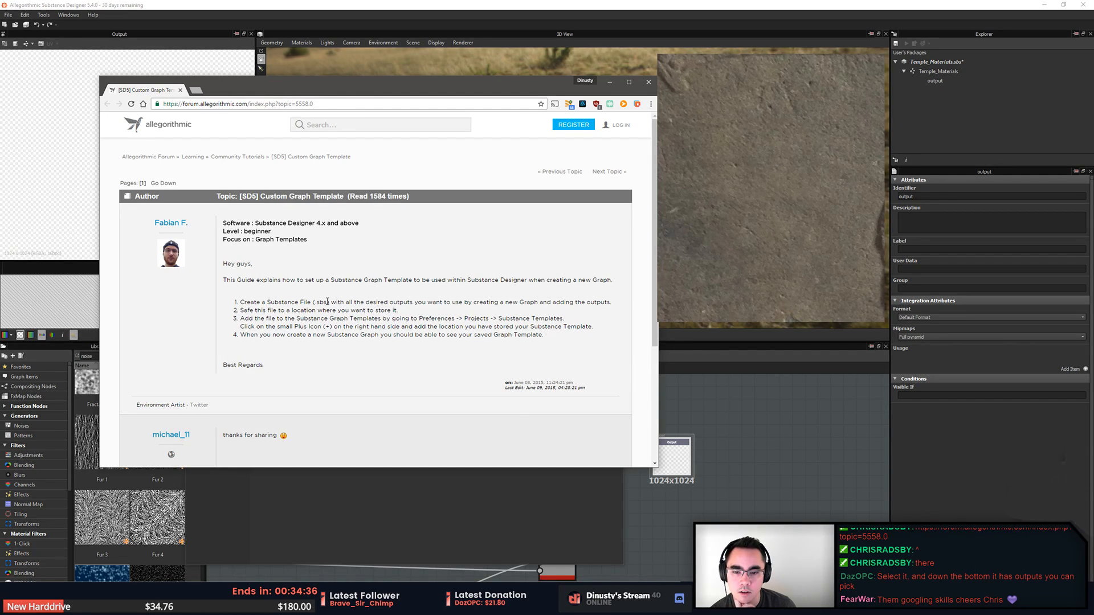
drag(327, 301, 484, 302)
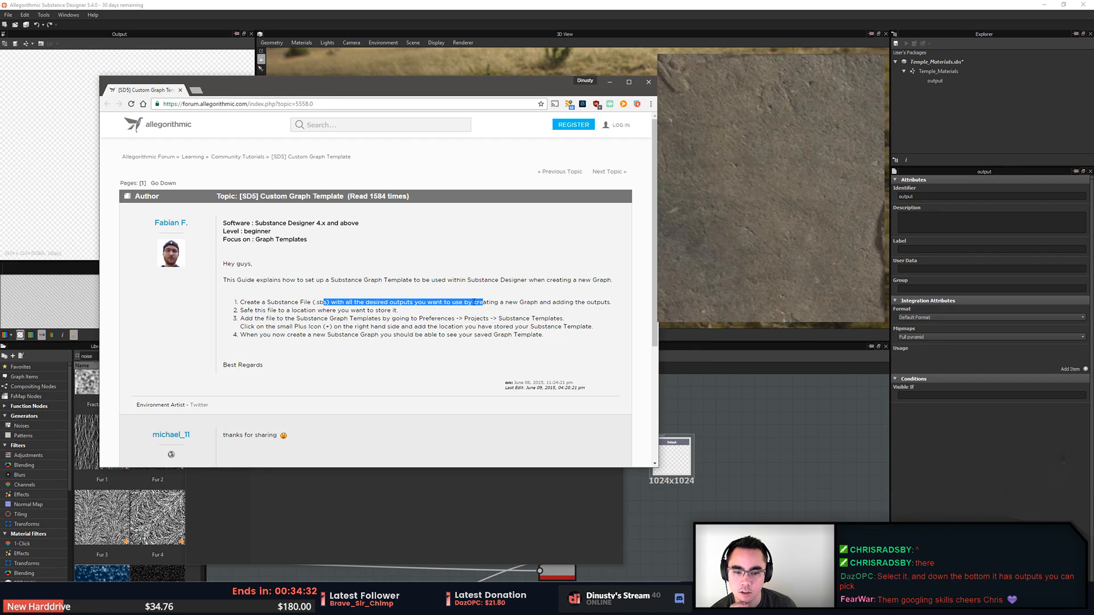
click(474, 302)
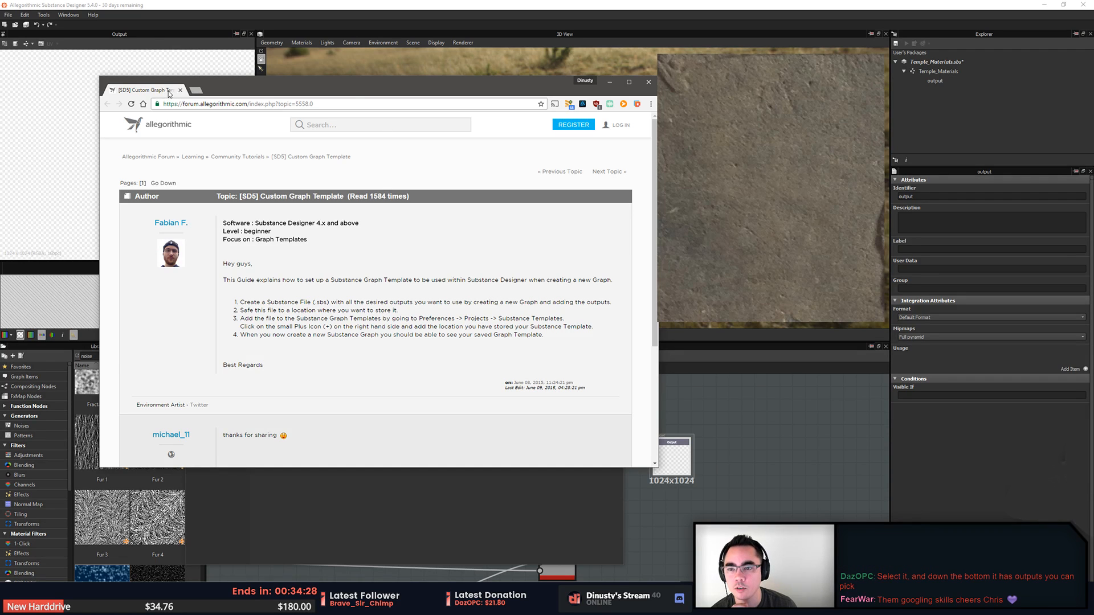
Return to Substance Designer, close Preferences and deselect the Output node
key(alt+Tab)
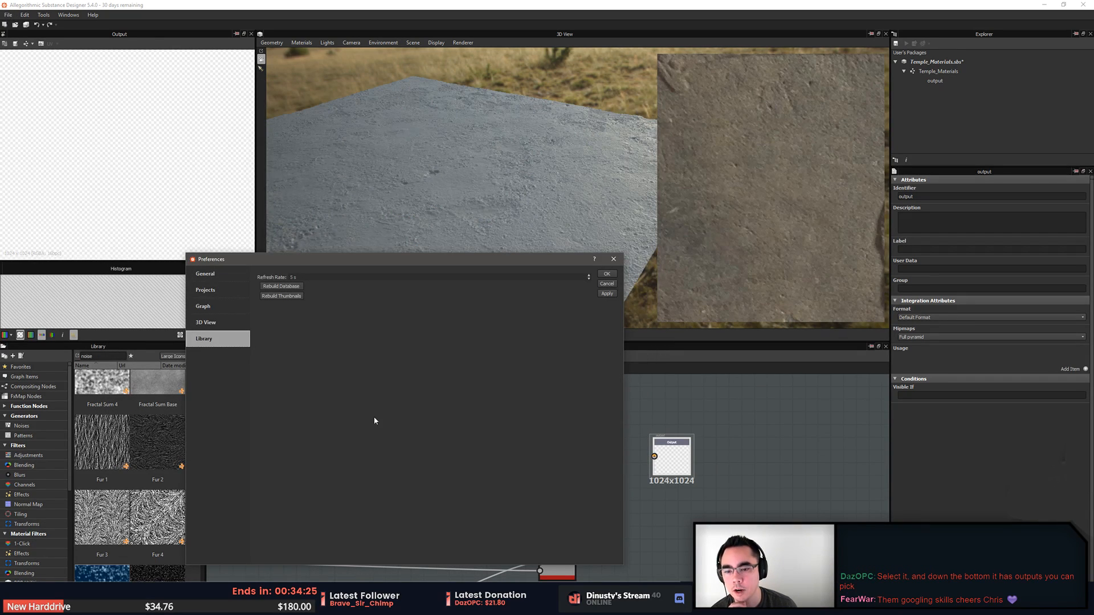
click(606, 273)
click(776, 445)
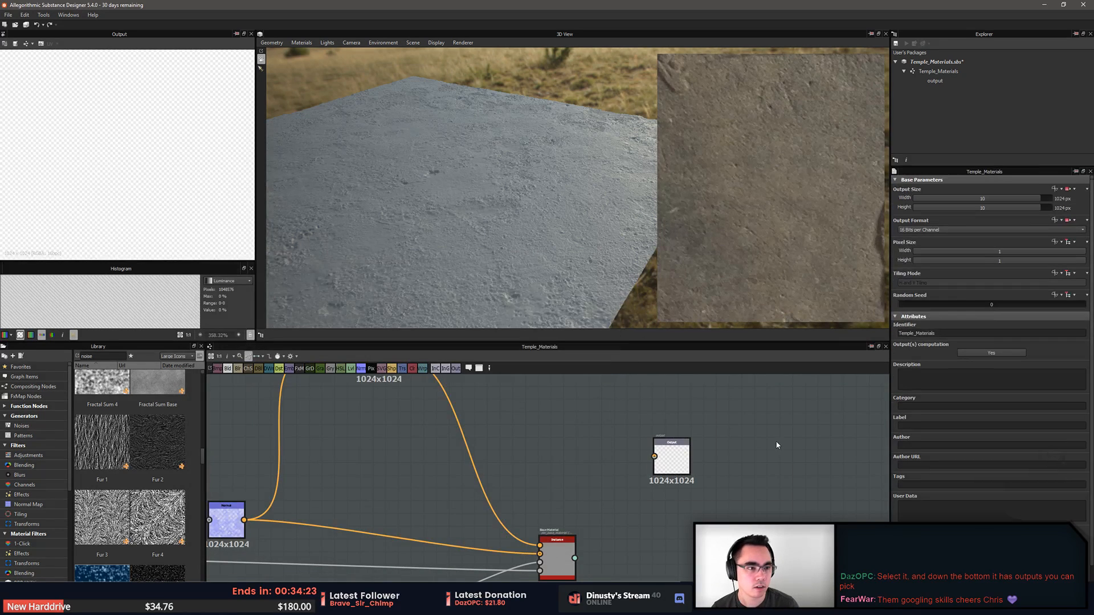
Start a new substance and look through the template list and its project filter, keeping All projects
click(8, 15)
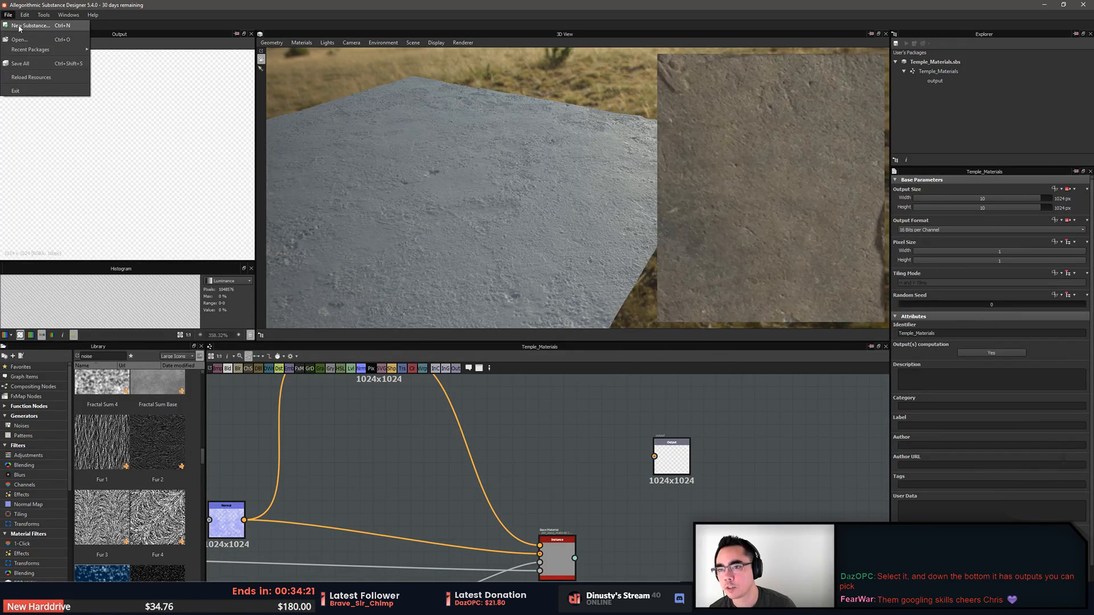
click(29, 22)
drag(461, 197, 295, 195)
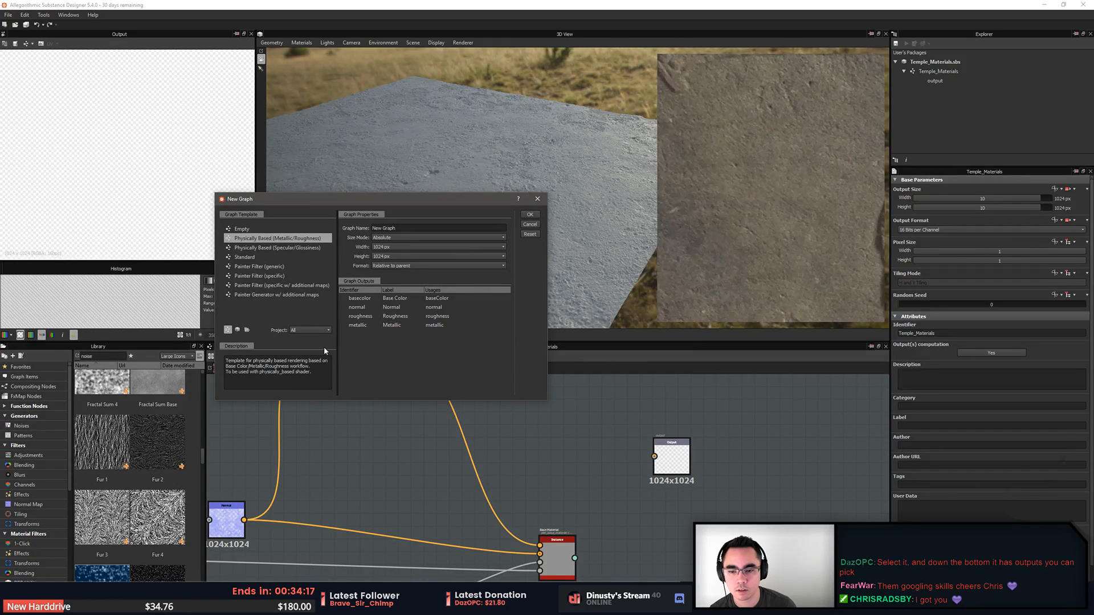
click(312, 330)
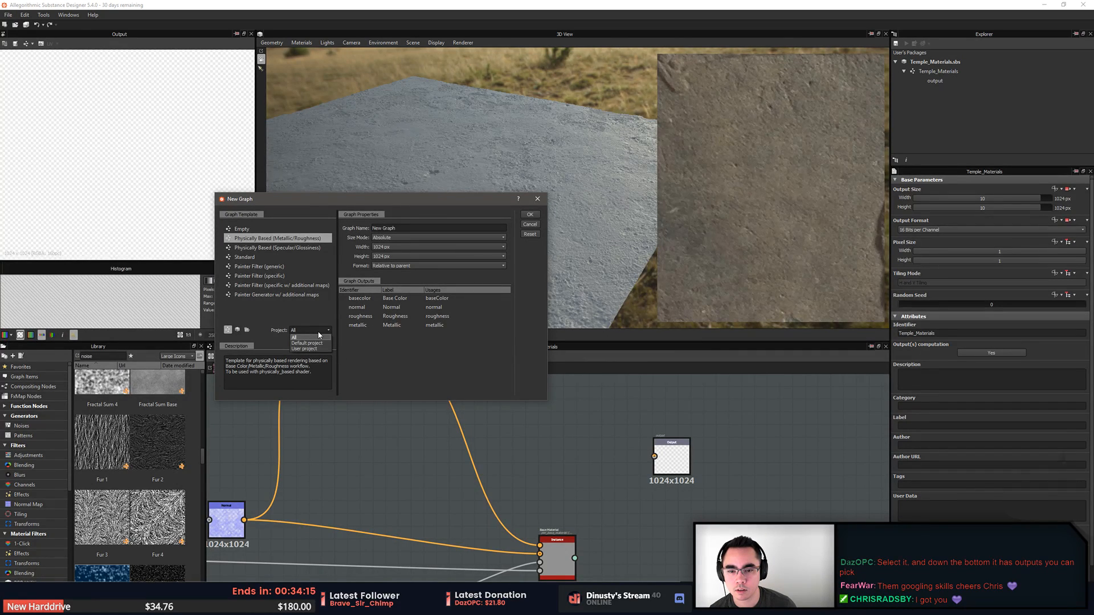
click(318, 337)
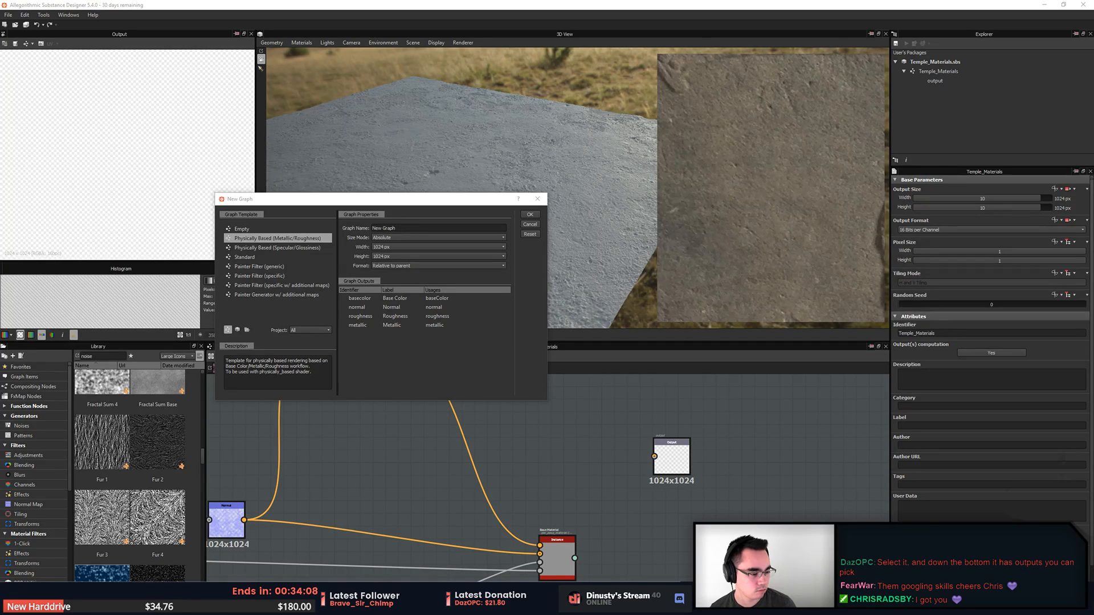
Bring up the browser with the custom graph template guide, reread the Substance Templates instructions and close the browser
drag(1093, 85, 283, 172)
drag(606, 381, 711, 381)
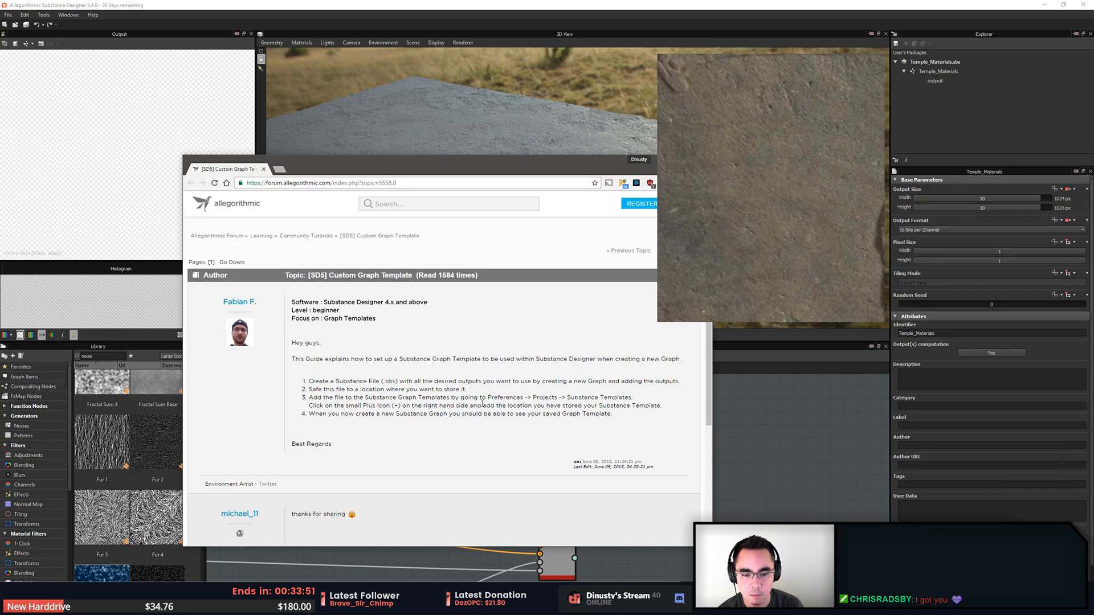
drag(487, 399, 626, 399)
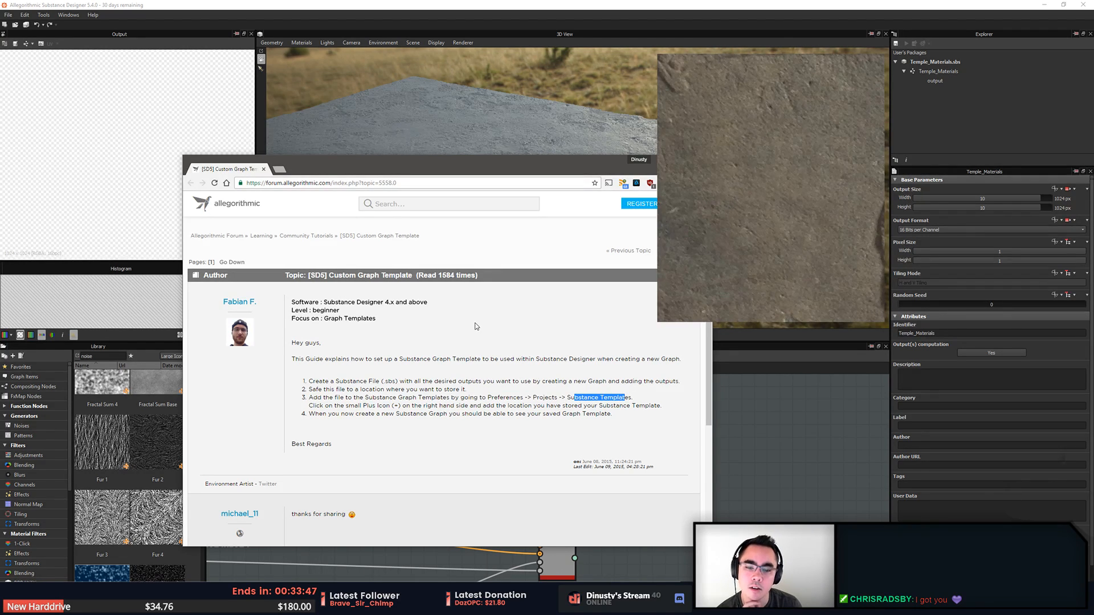
click(343, 377)
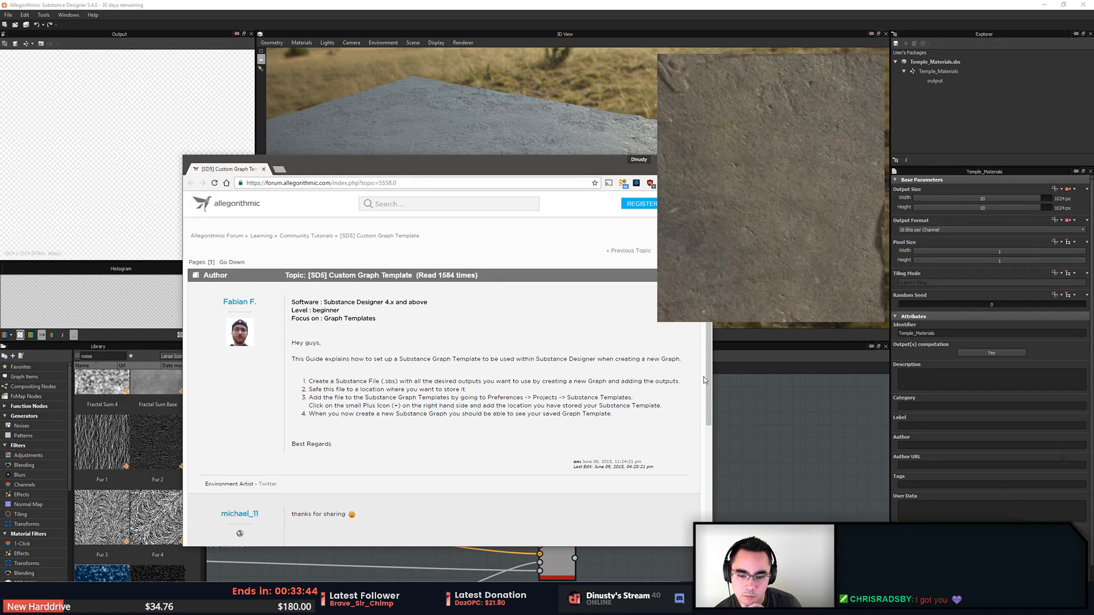
drag(525, 172, 368, 168)
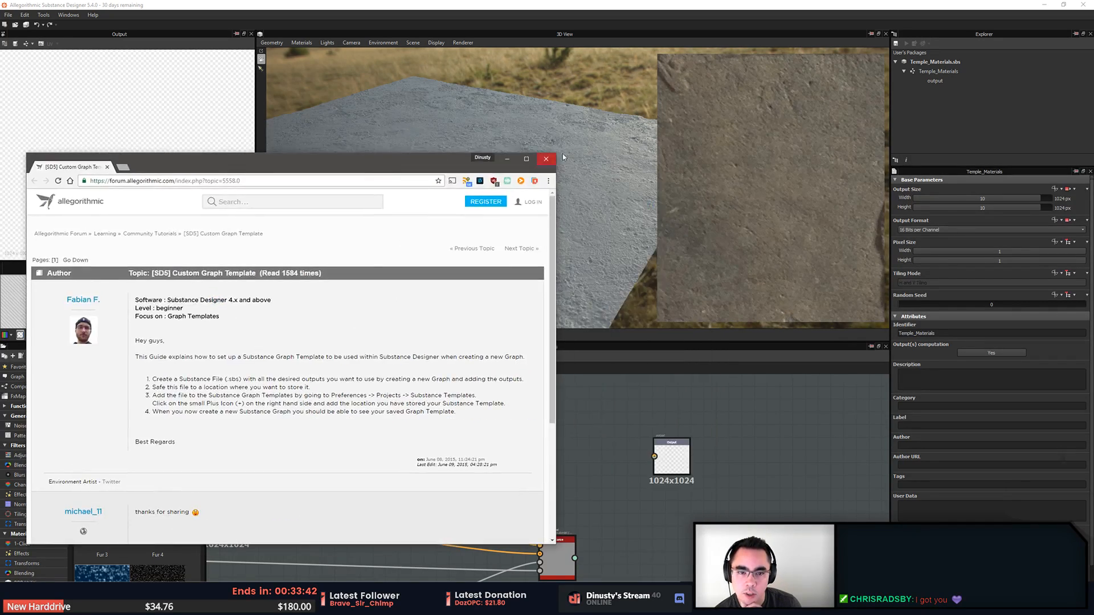
click(551, 158)
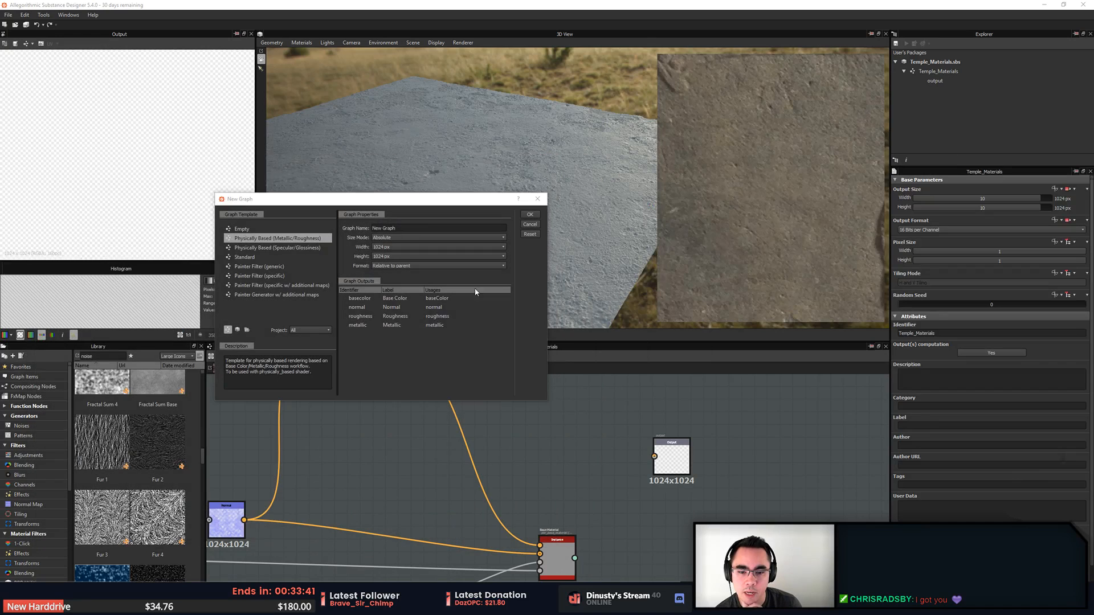
Compare the graph template list's display modes in the New Graph dialog, then cancel the new graph
click(247, 331)
click(227, 331)
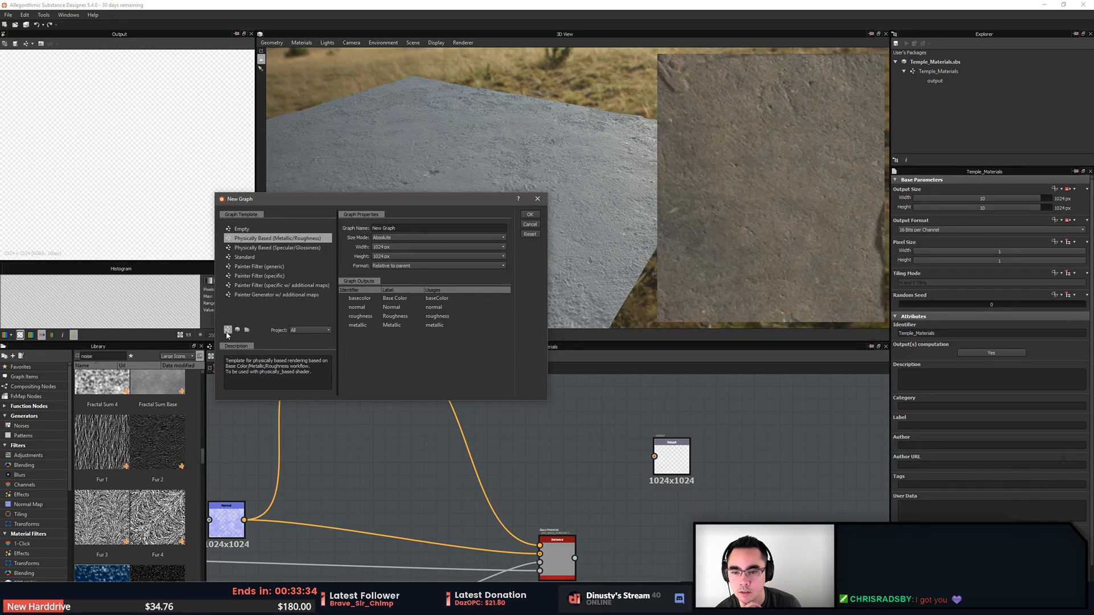
click(237, 332)
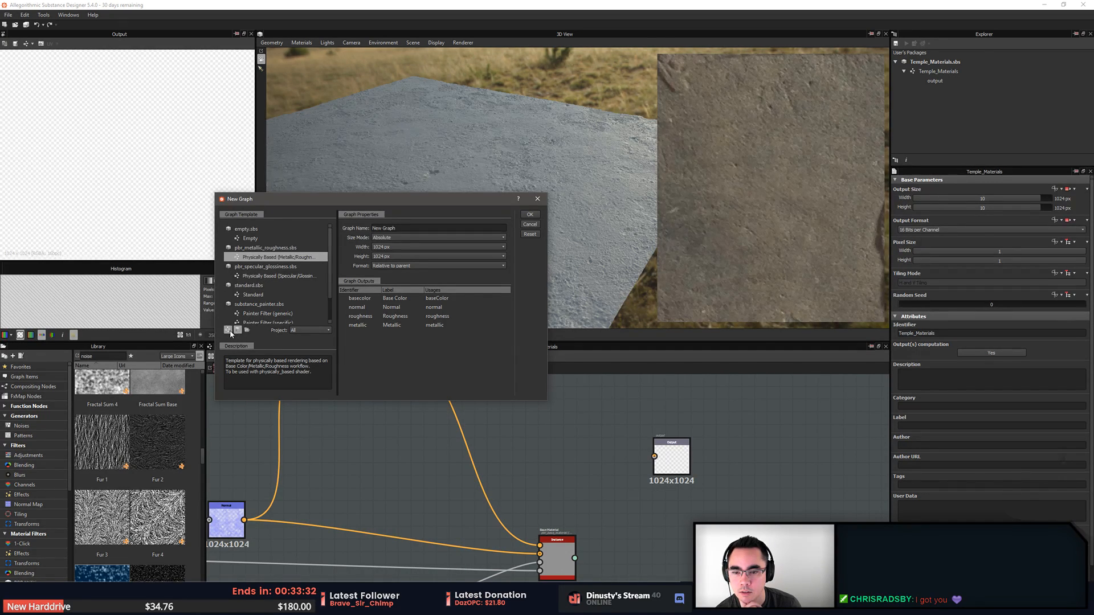
click(228, 331)
click(245, 331)
click(228, 330)
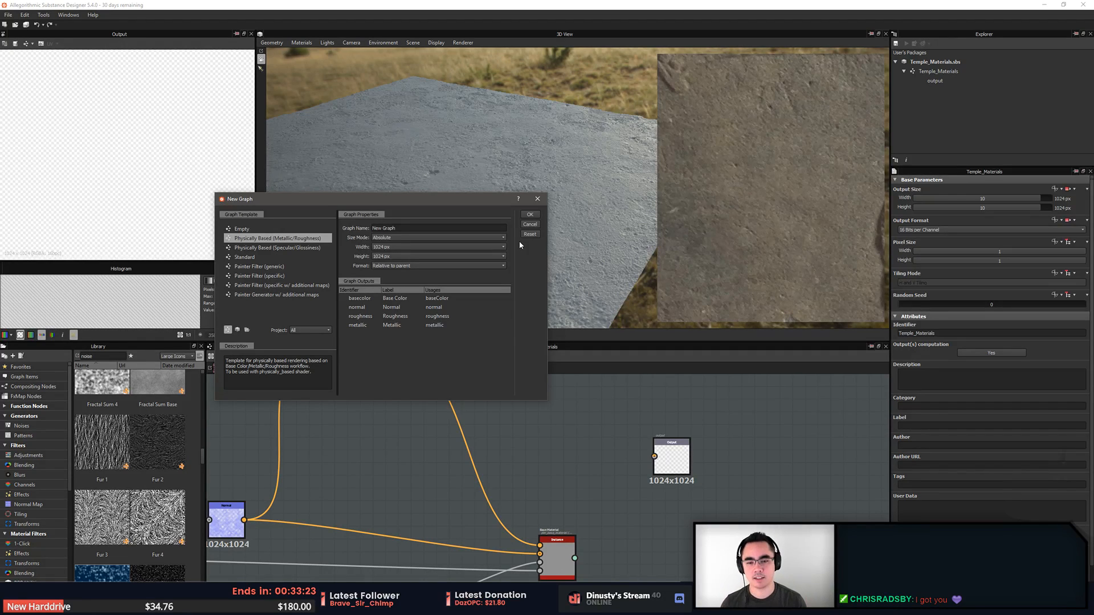
click(531, 225)
Examine the stone surface relief in the 3D view at grazing angles and compare it with the reference photo
middle_drag(578, 462, 576, 459)
drag(460, 267, 509, 242)
middle_drag(509, 241, 515, 162)
scroll(515, 163, up, 3)
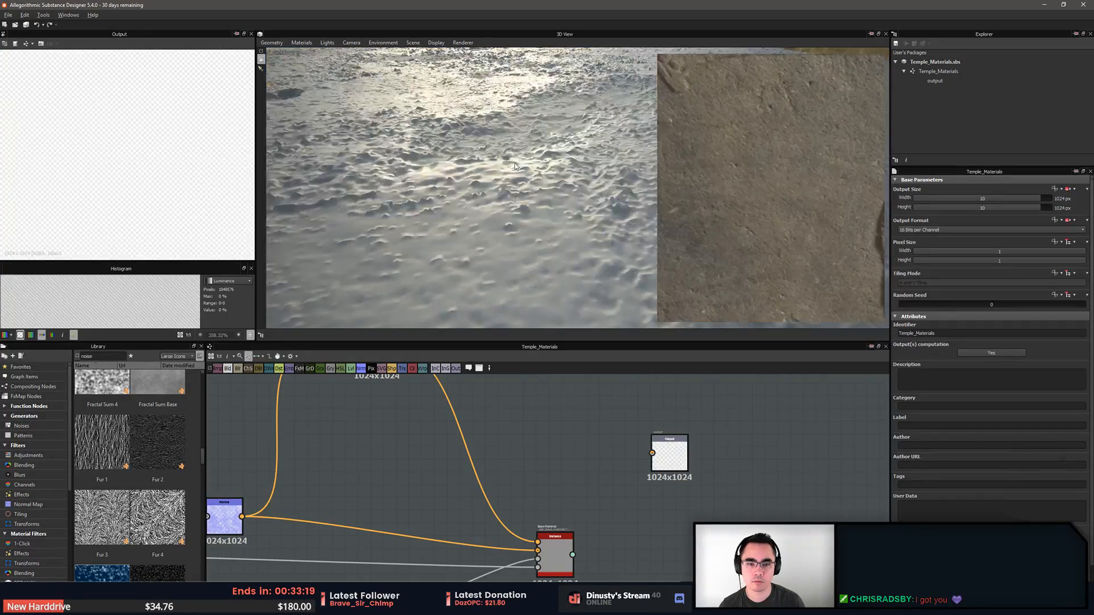
drag(515, 164, 478, 308)
scroll(513, 183, down, 4)
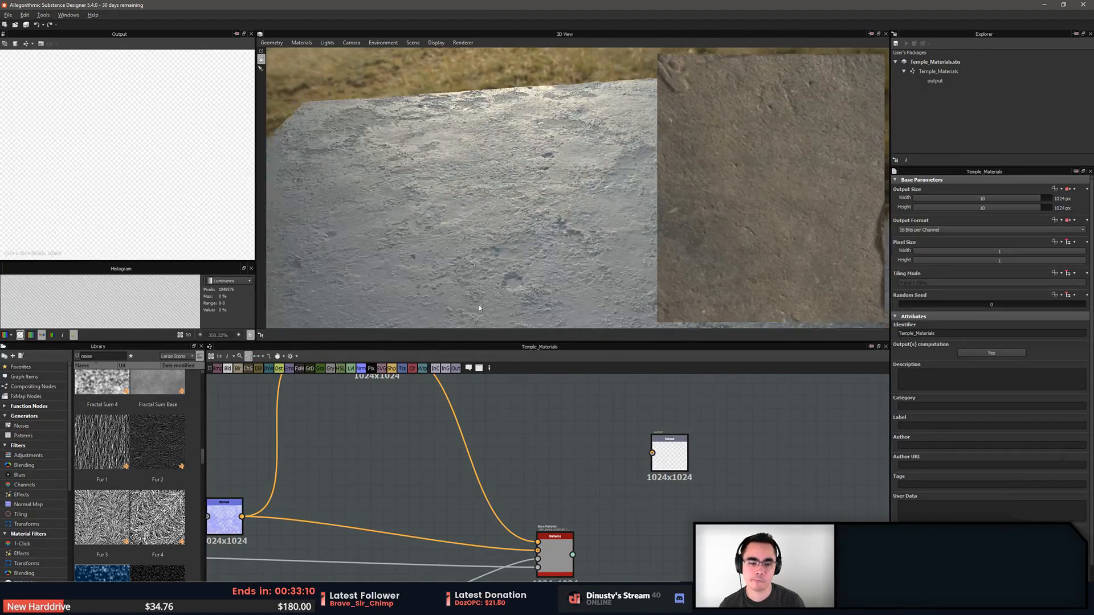
right_drag(815, 150, 772, 210)
drag(560, 216, 528, 211)
scroll(532, 214, up, 3)
scroll(602, 502, down, 2)
Find the Dirt 2 node in the graph, preview its output and inspect the Levels node it feeds
middle_drag(603, 502, 757, 550)
scroll(539, 485, down, 3)
middle_drag(533, 488, 544, 477)
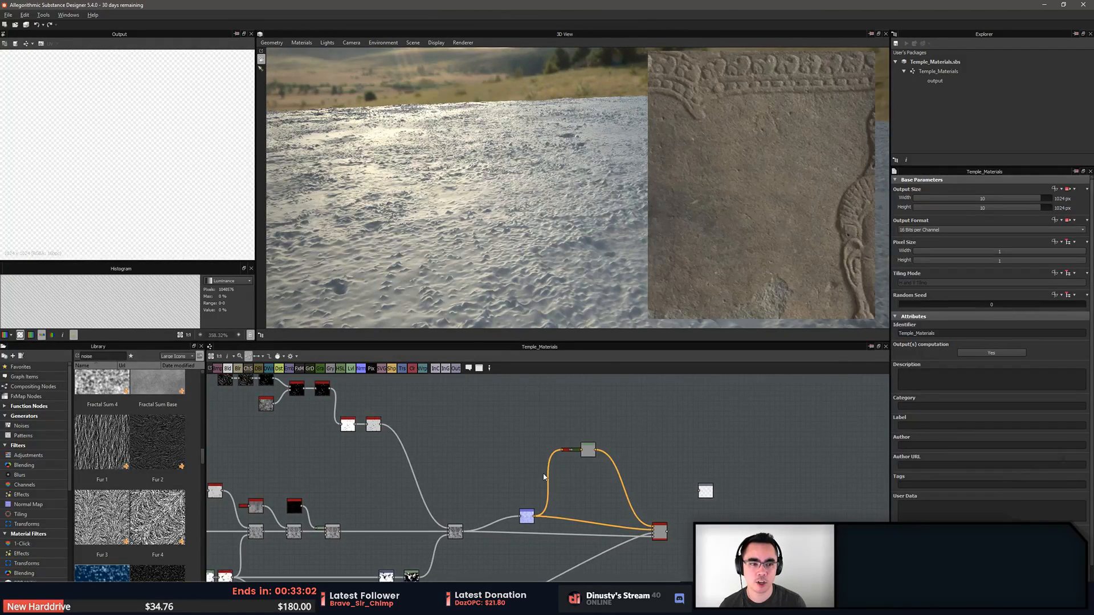
scroll(786, 218, down, 2)
scroll(518, 237, up, 1)
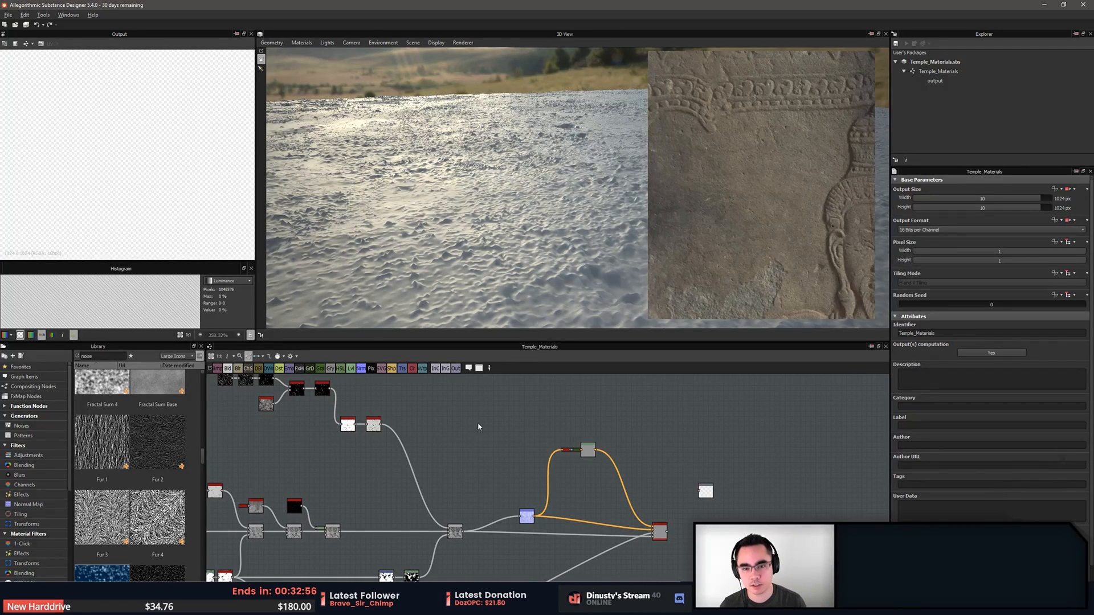
middle_drag(438, 456, 567, 504)
scroll(429, 482, up, 3)
middle_drag(436, 458, 461, 464)
scroll(460, 468, down, 3)
middle_drag(505, 538, 517, 491)
scroll(478, 501, up, 2)
double_click(456, 520)
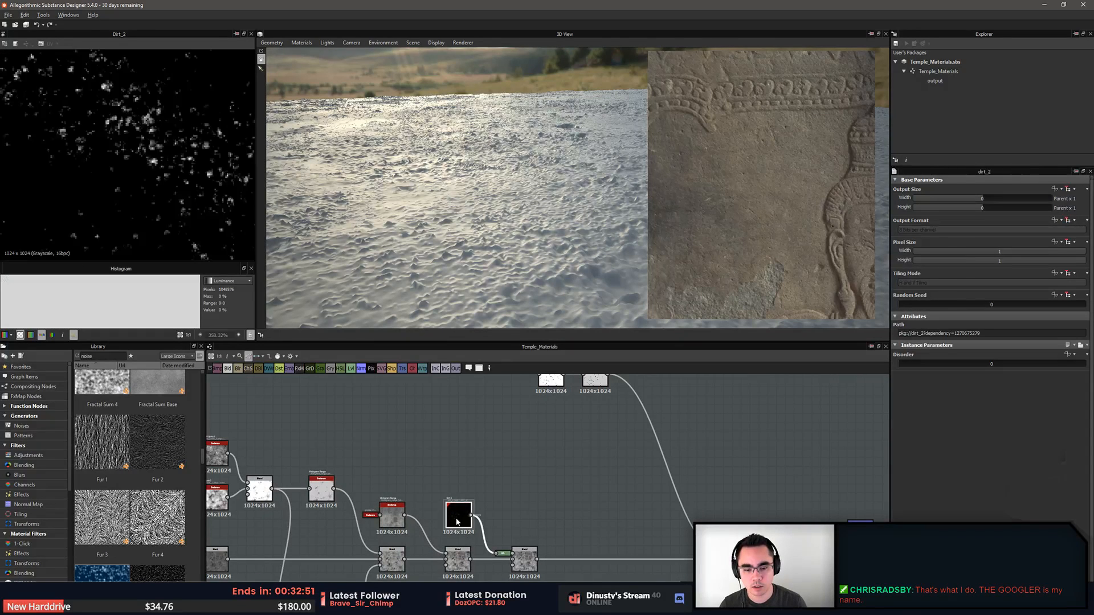
middle_drag(456, 521, 458, 479)
scroll(465, 510, up, 3)
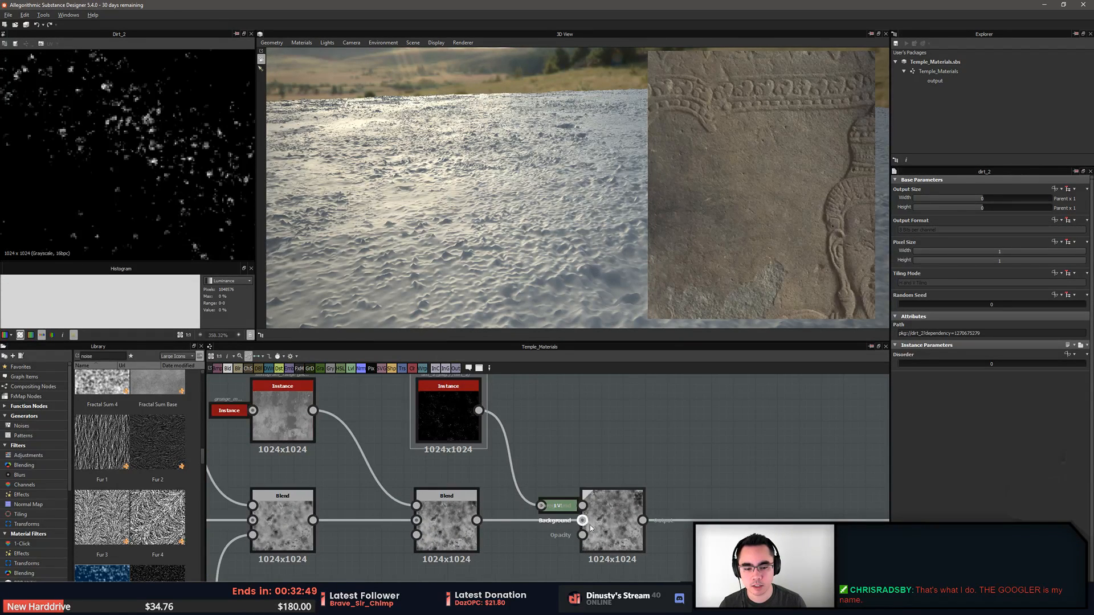
click(557, 505)
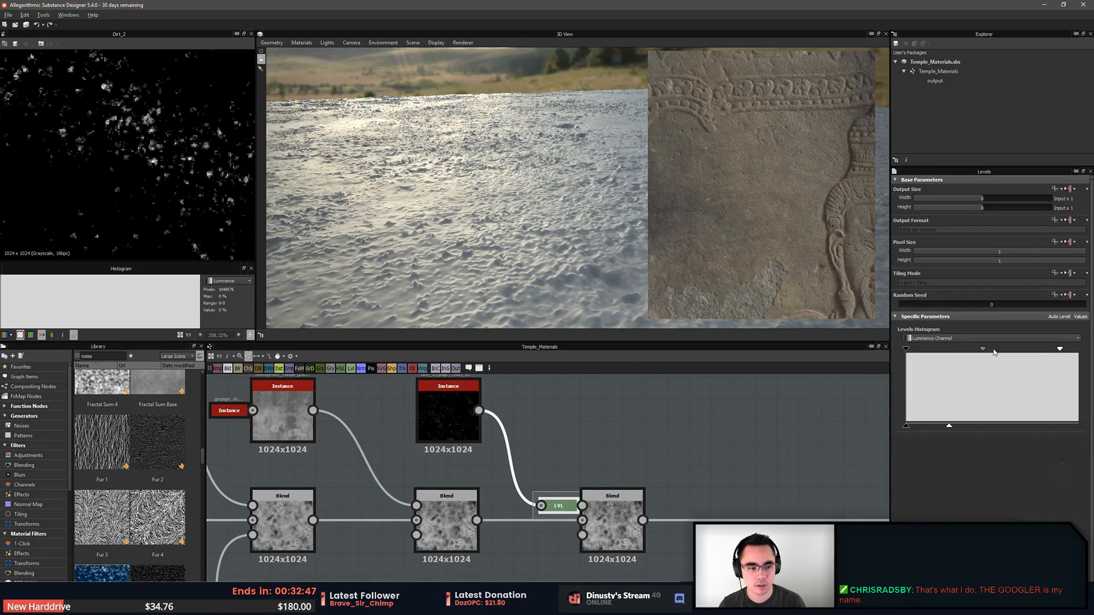
Try to insert a color Invert node between the Dirt 2 node and its Levels node
click(456, 420)
key(space)
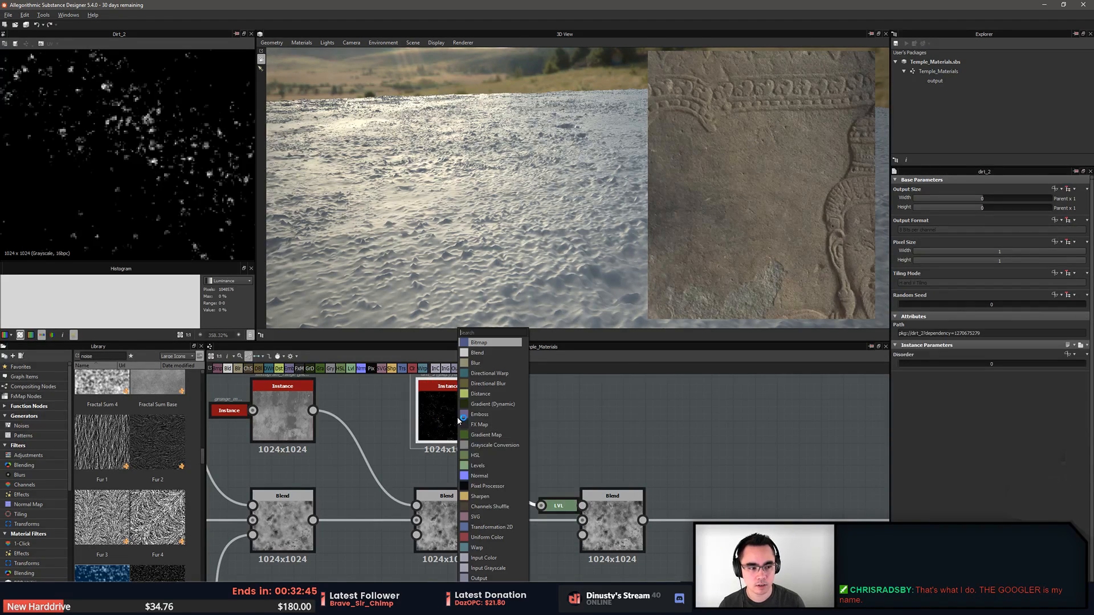
text(invert)
key(Return)
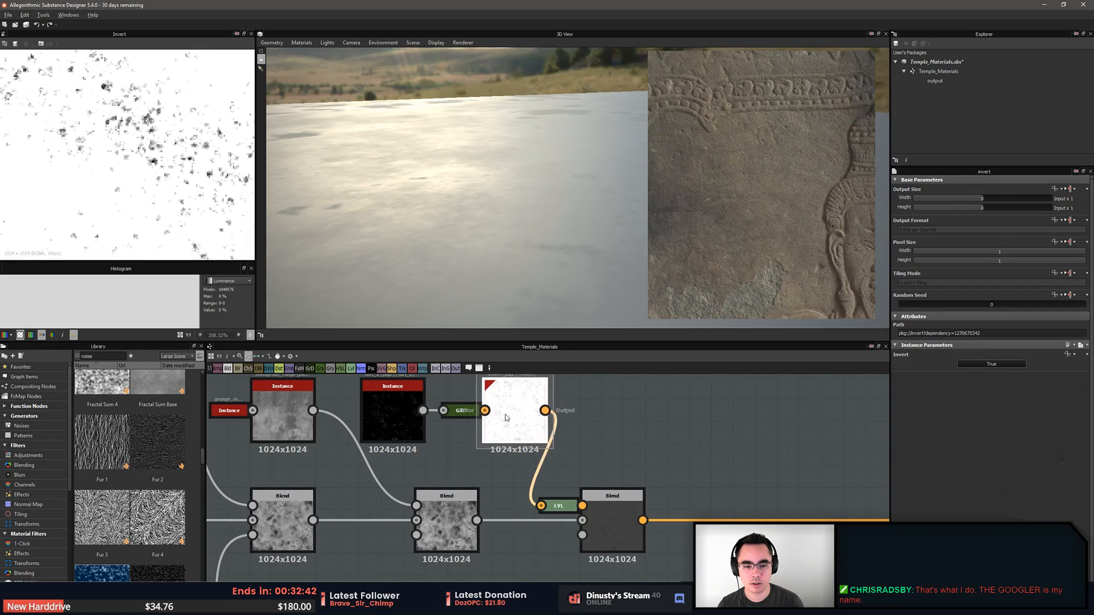
key(ctrl+z)
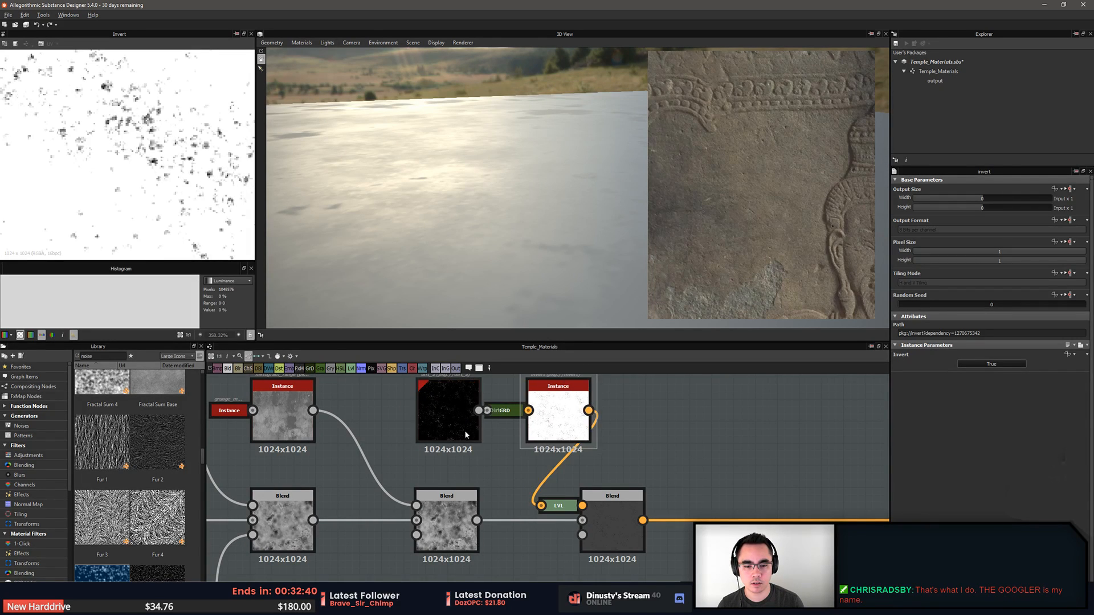
Insert an Invert Grayscale node between the Dirt 2 node and its Levels node, and shift both instance nodes back to make room
key(space)
text(invert)
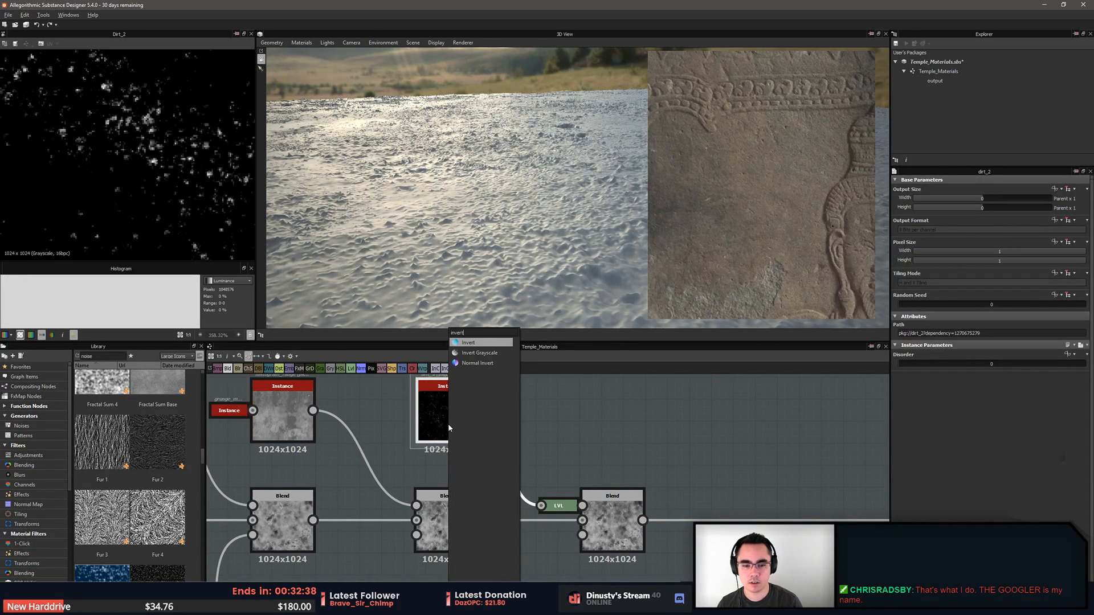
key(Return)
click(466, 418)
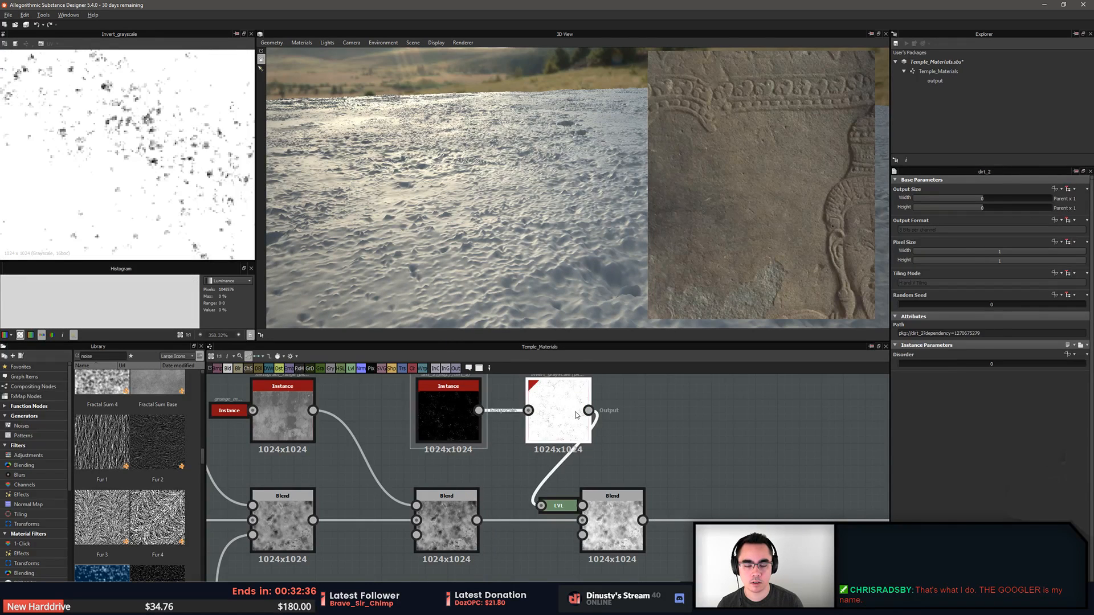
drag(466, 418, 443, 418)
drag(577, 420, 543, 420)
click(610, 432)
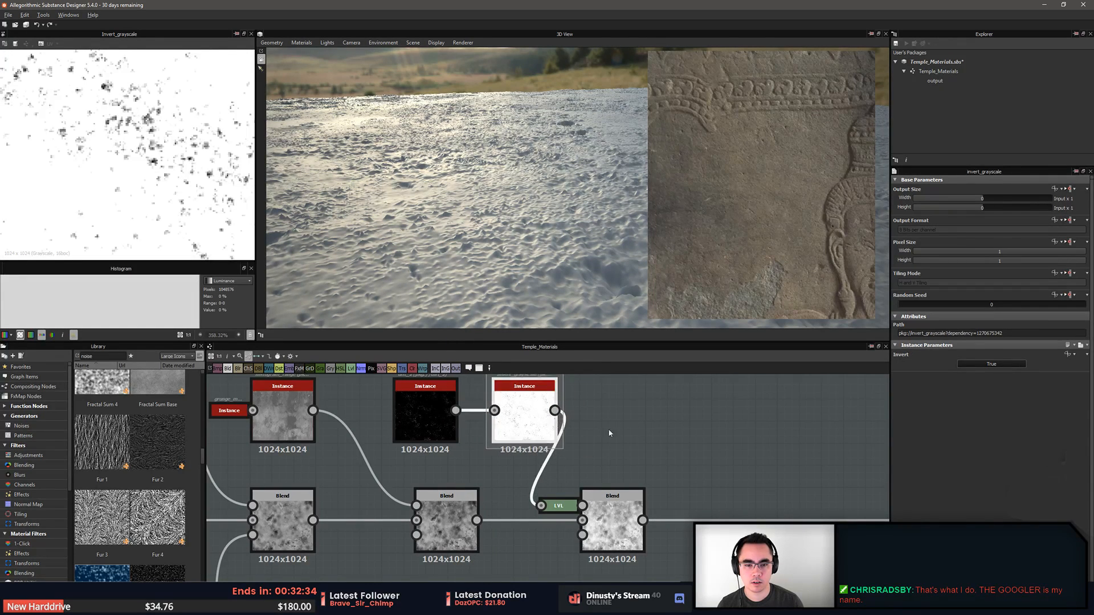
Preview the Blend node that receives the inverted dirt, compare its blending modes and set it to Multiply
middle_drag(600, 510, 648, 502)
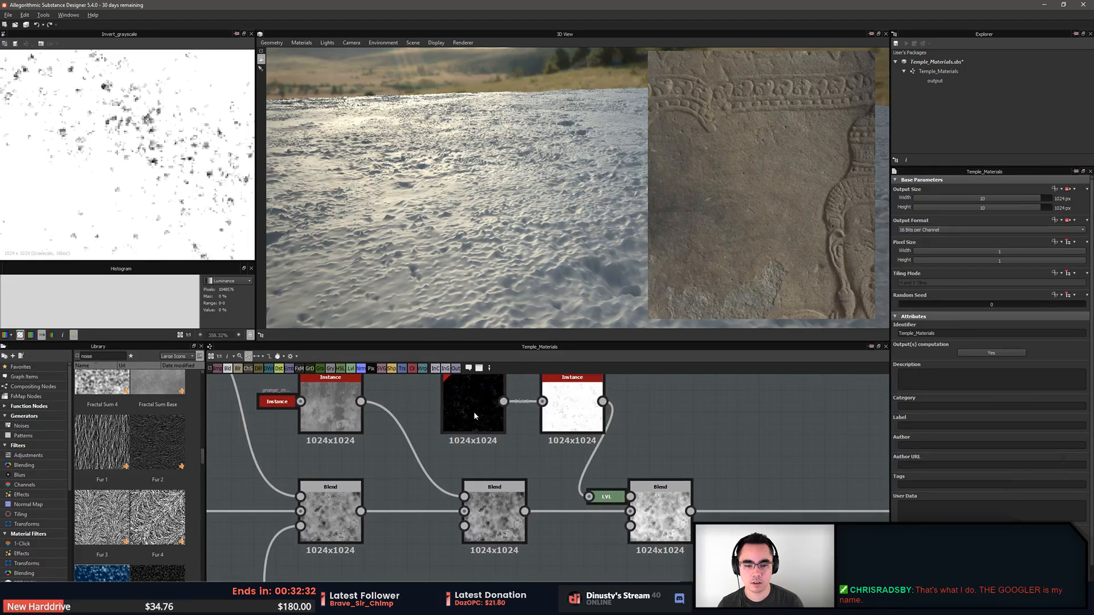
double_click(647, 501)
click(968, 358)
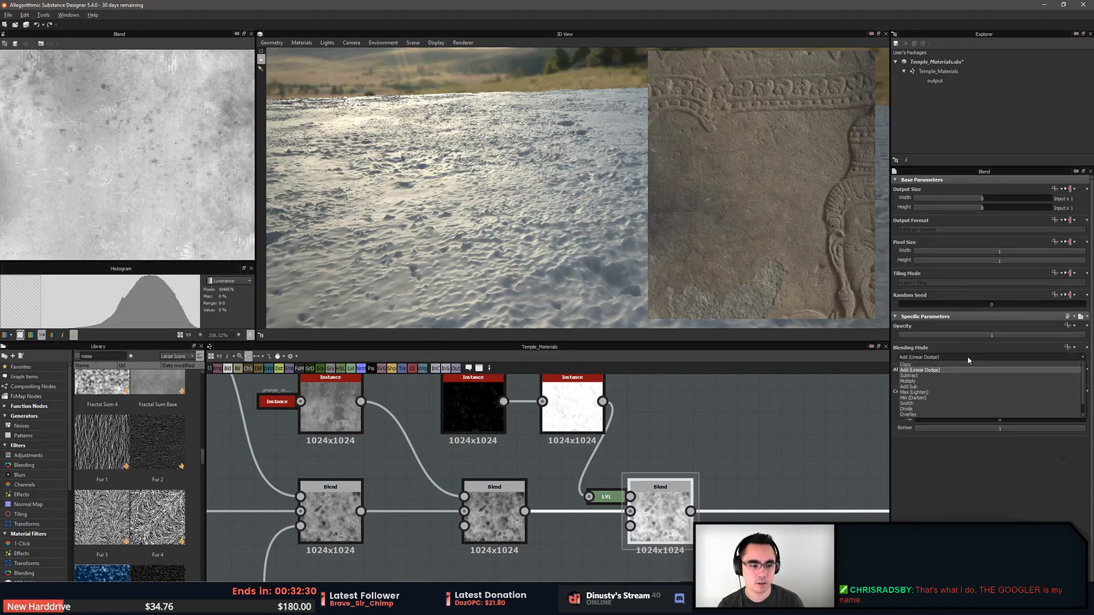
click(968, 358)
click(967, 358)
click(967, 358)
scroll(968, 357, down, 1)
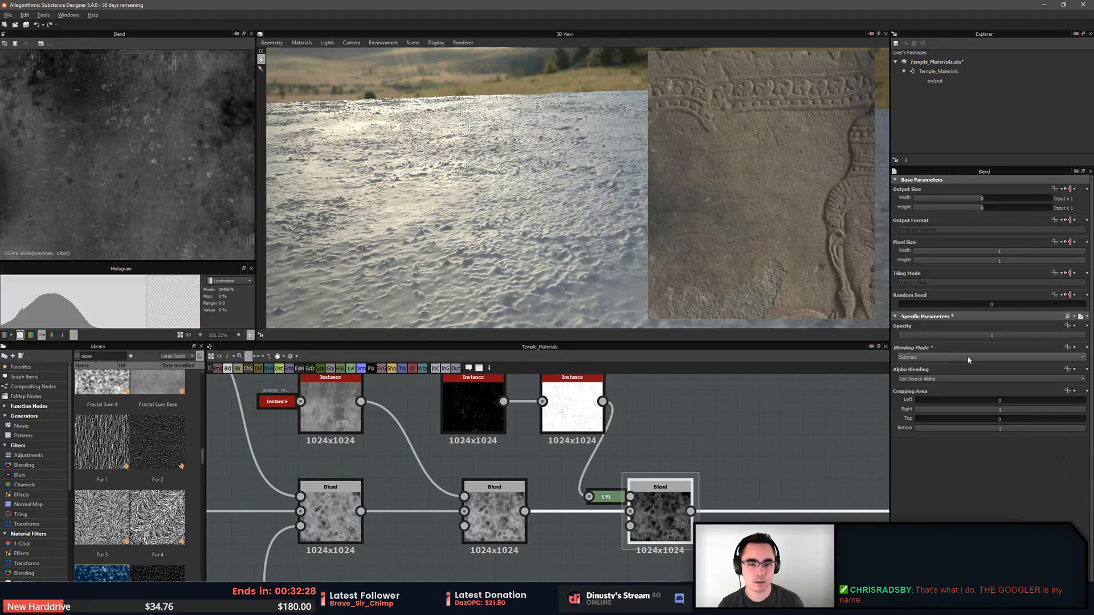
scroll(968, 359, down, 1)
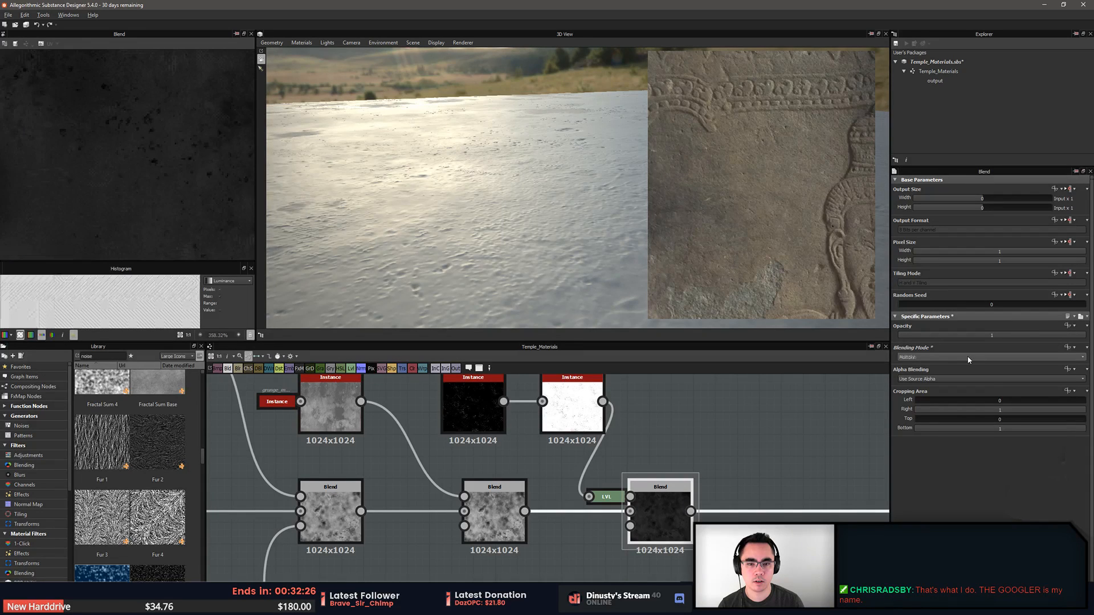
scroll(968, 359, down, 1)
scroll(968, 359, down, 2)
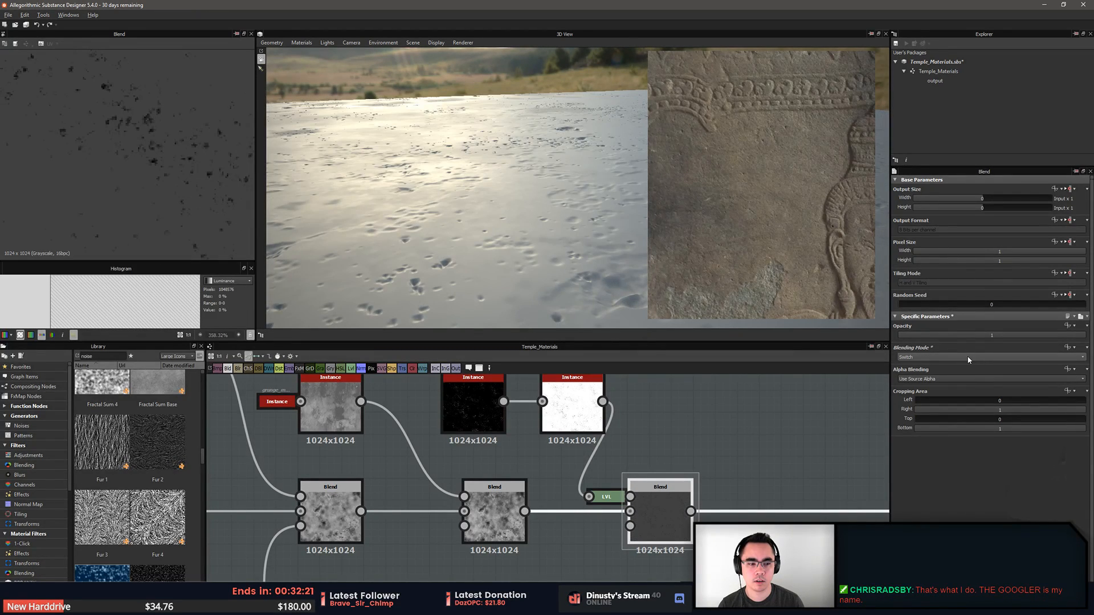
scroll(968, 359, up, 5)
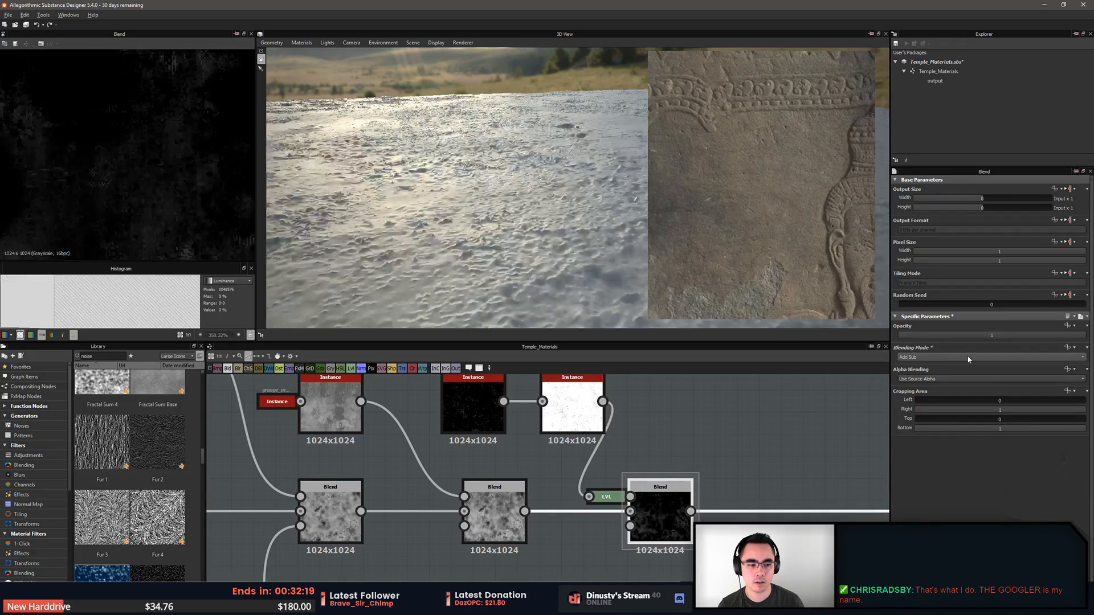
scroll(968, 359, up, 1)
scroll(968, 358, down, 2)
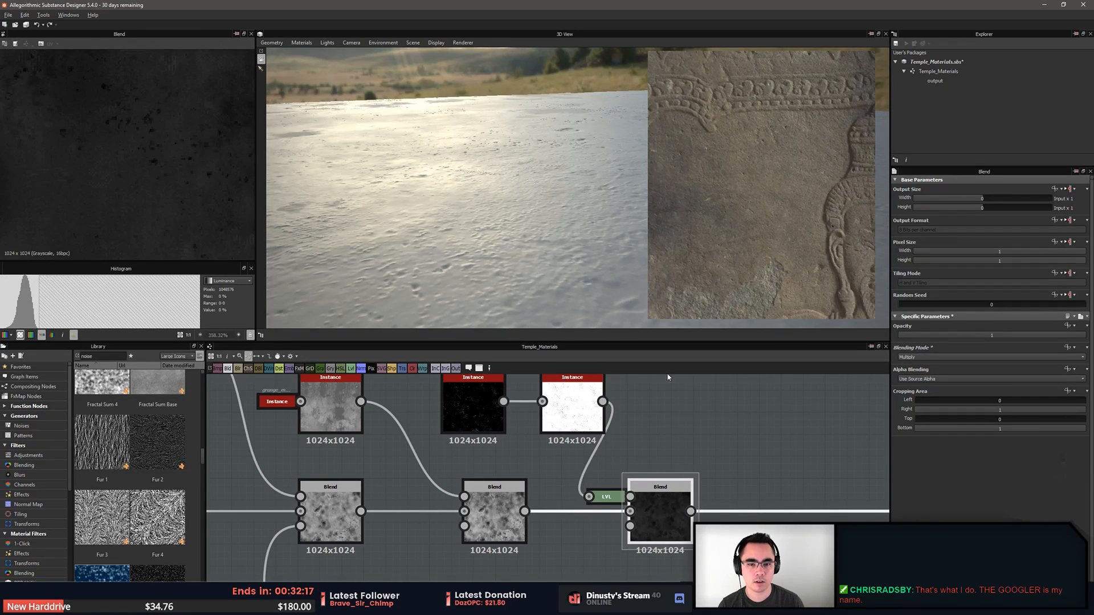
Space the dirt Blend node further along the chain, preview the inverted dirt and raise the Levels node's output white level
drag(501, 197, 475, 234)
drag(682, 524, 704, 524)
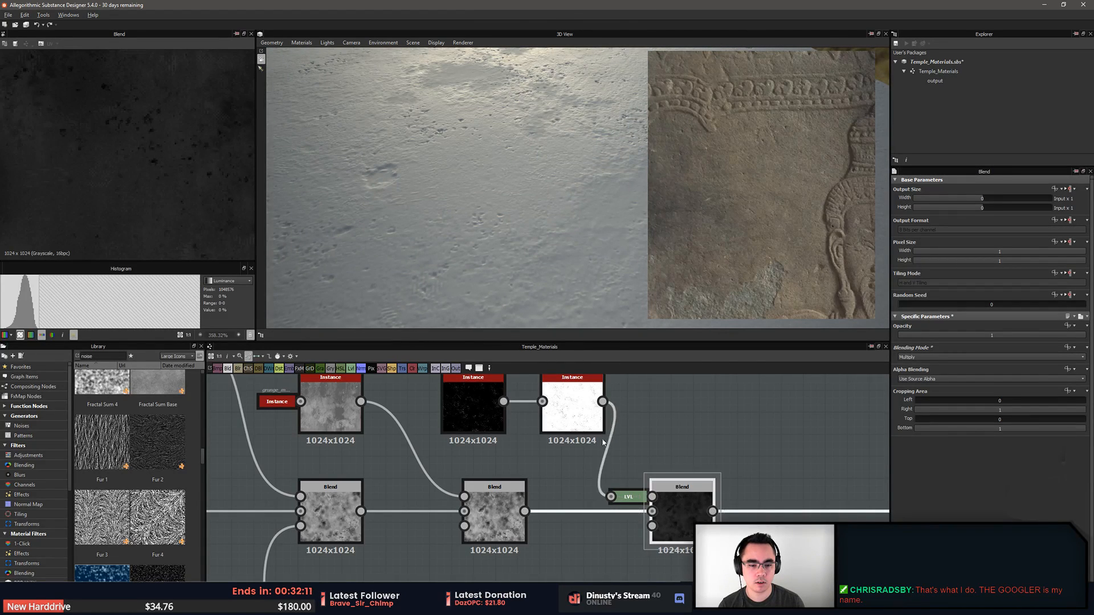
double_click(583, 429)
click(628, 496)
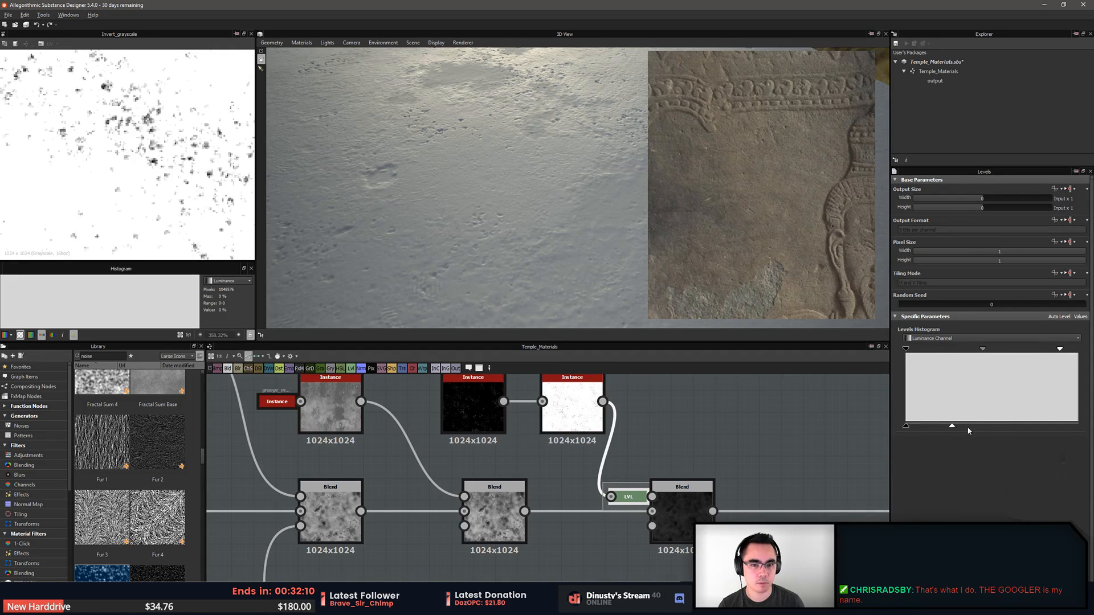
drag(993, 426, 978, 427)
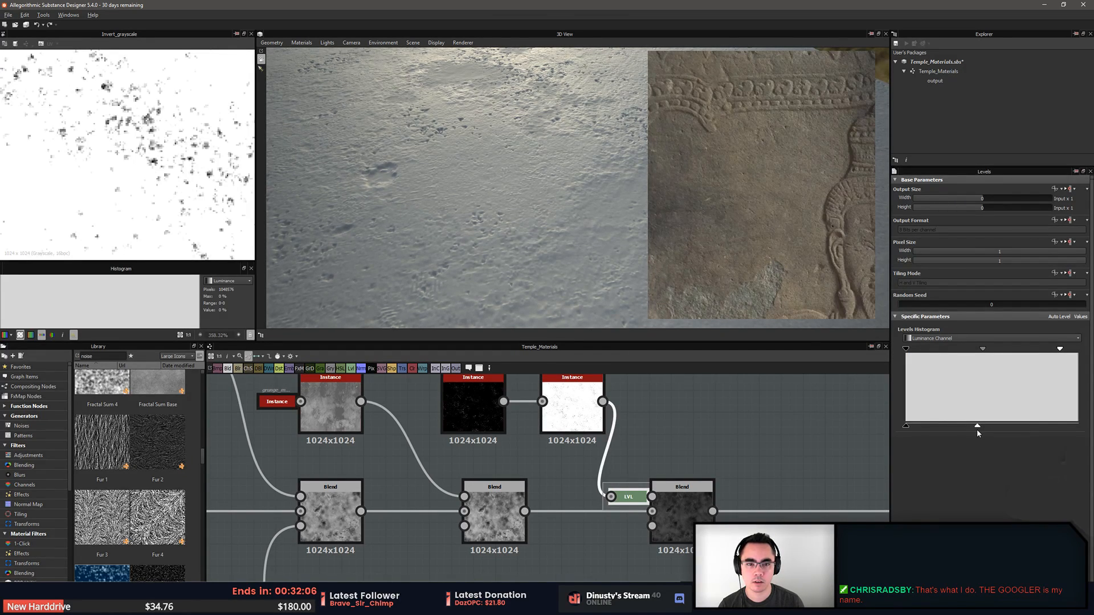
Set the inverted dirt Levels node's input and output white levels to maximum, testing a lower output white while inspecting the surface
drag(501, 208, 512, 177)
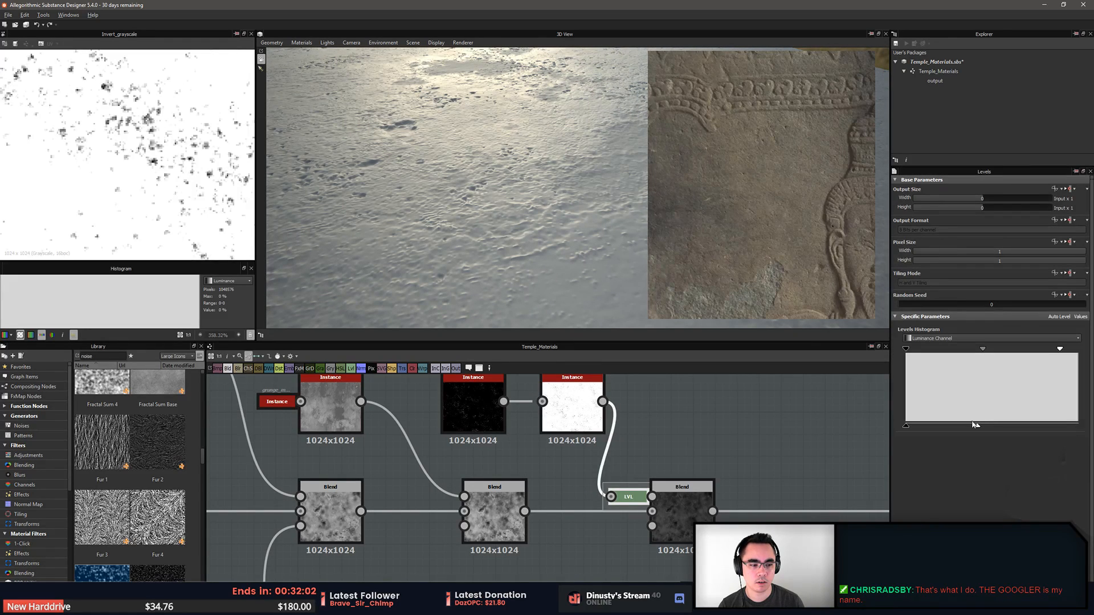
drag(975, 424, 1078, 425)
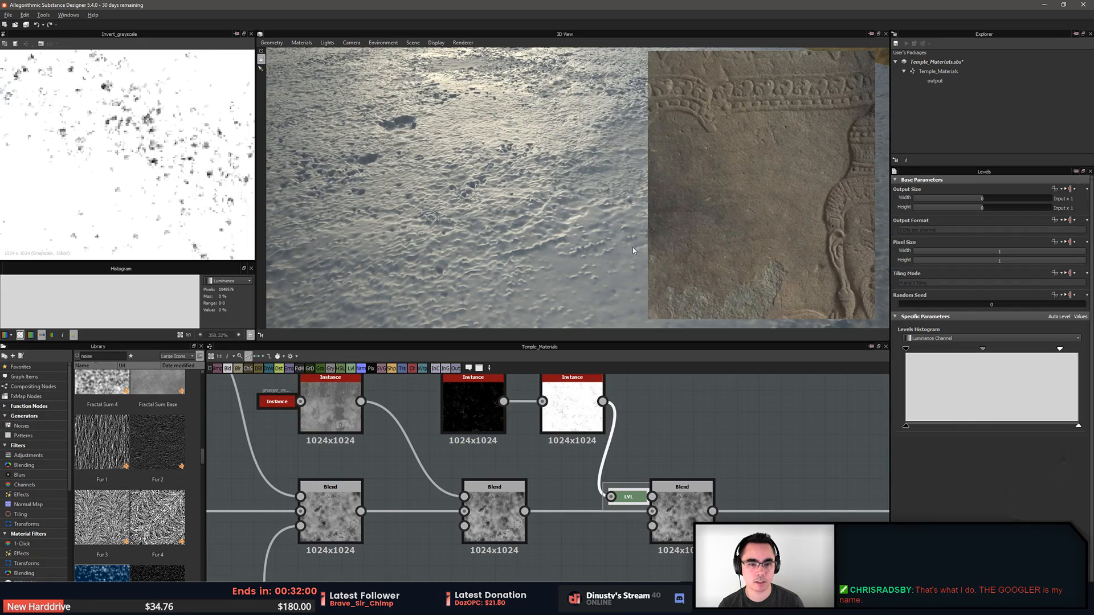
drag(632, 250, 514, 172)
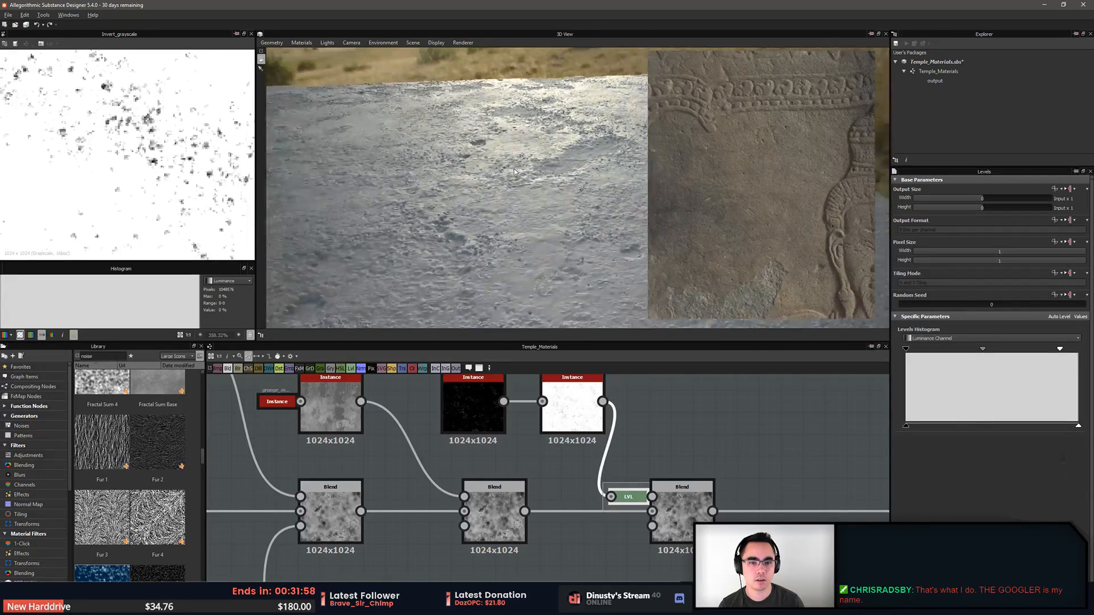
scroll(515, 174, up, 3)
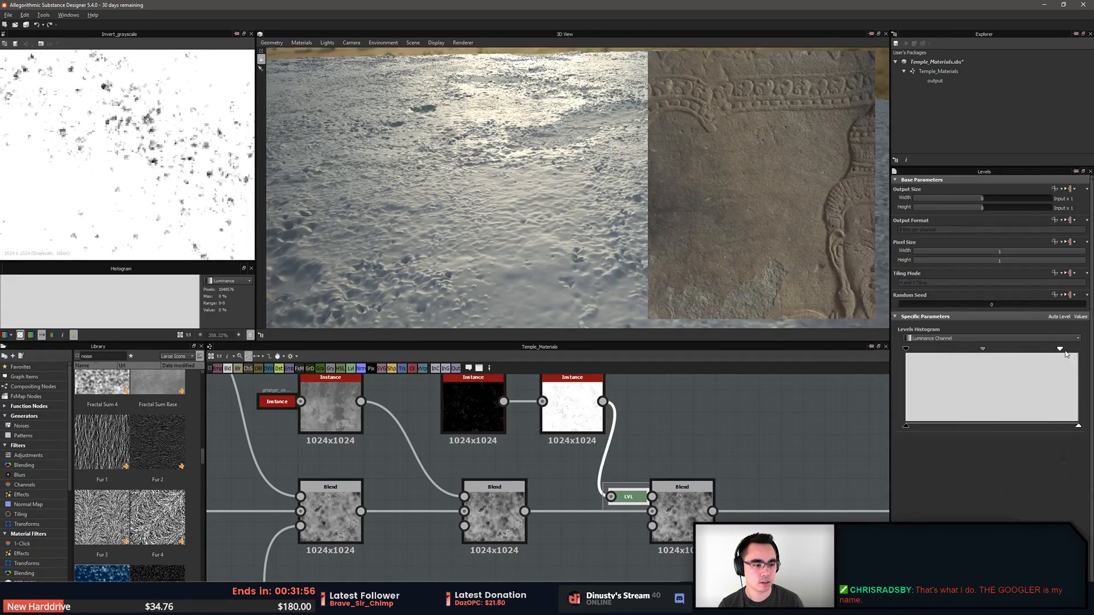
drag(1059, 348, 1078, 348)
drag(1078, 425, 963, 432)
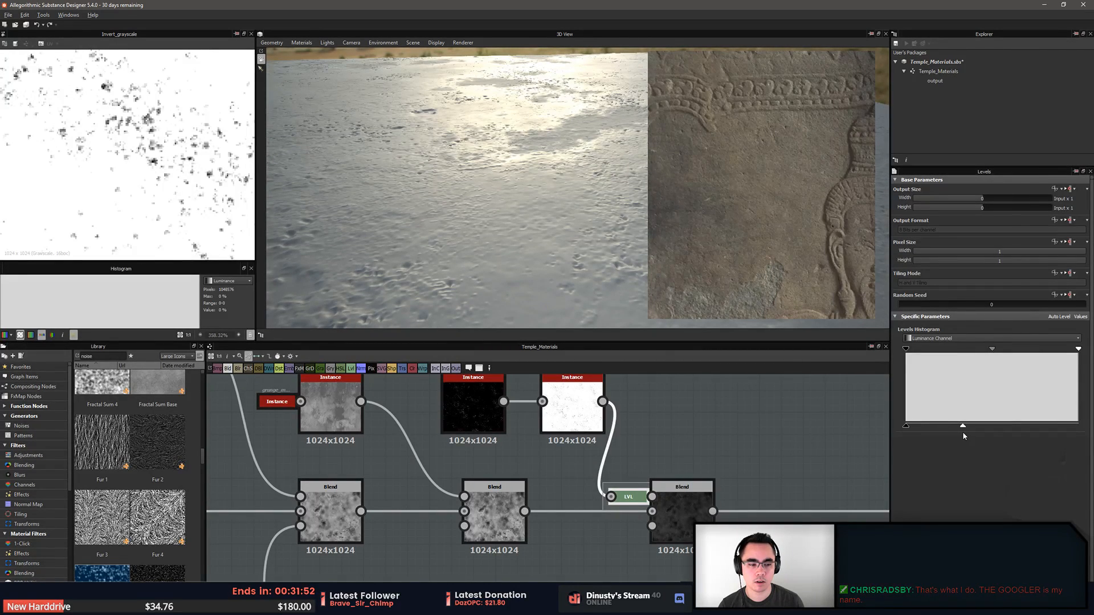
Compare the Switch, Copy, Add (Linear Dodge) and Subtract blending modes on the dirt Blend node, and set it back to Multiply
click(682, 487)
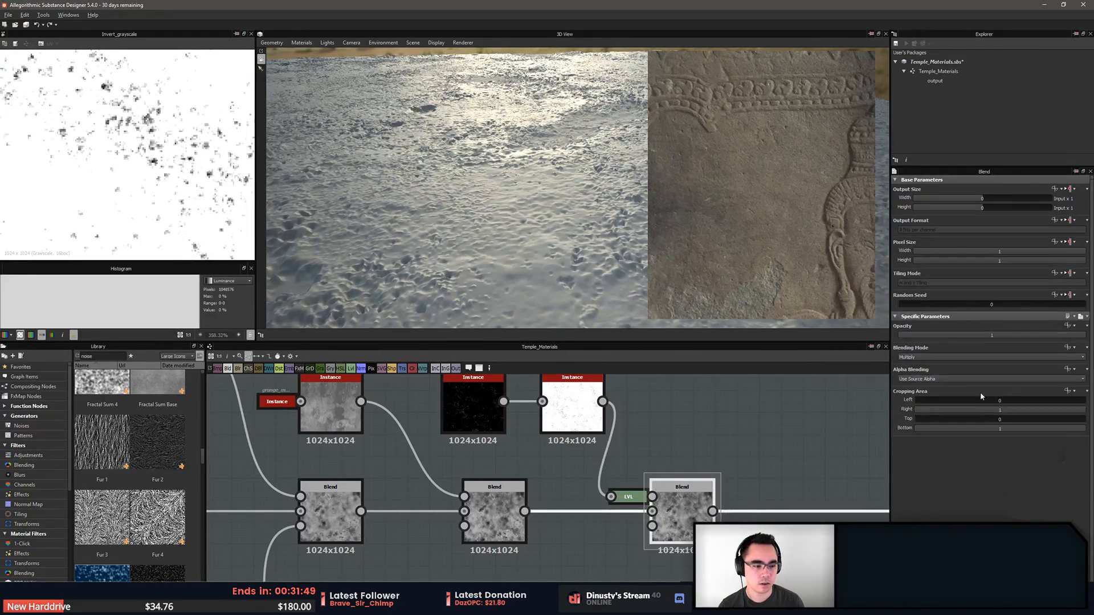
click(948, 357)
click(949, 390)
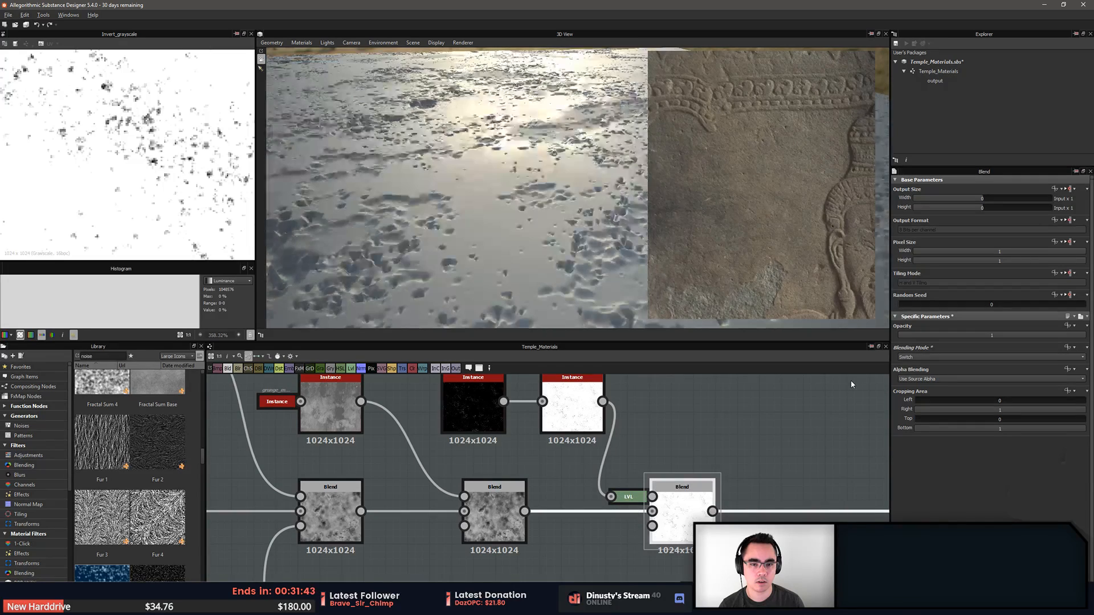
key(Up)
key(Up)
key(Up)
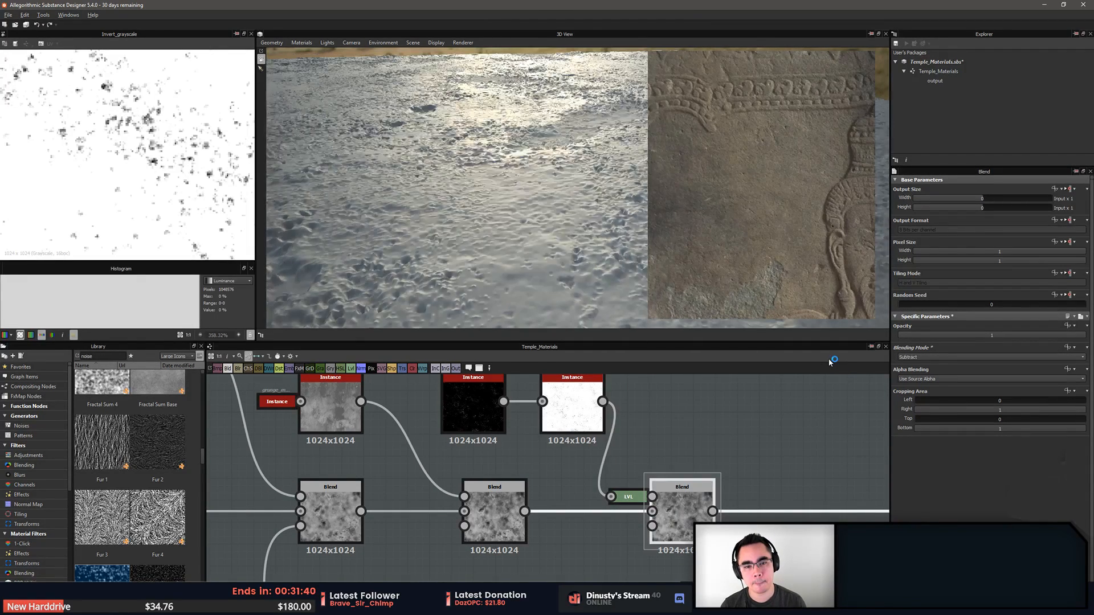
key(Up)
key(Up)
key(Up)
key(Up)
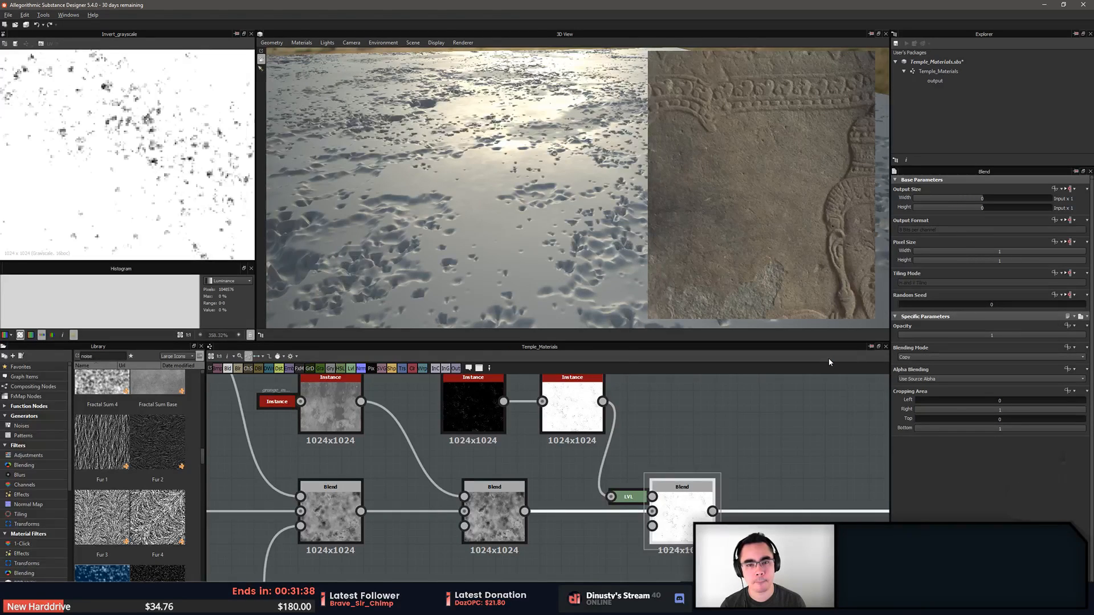
scroll(928, 361, down, 1)
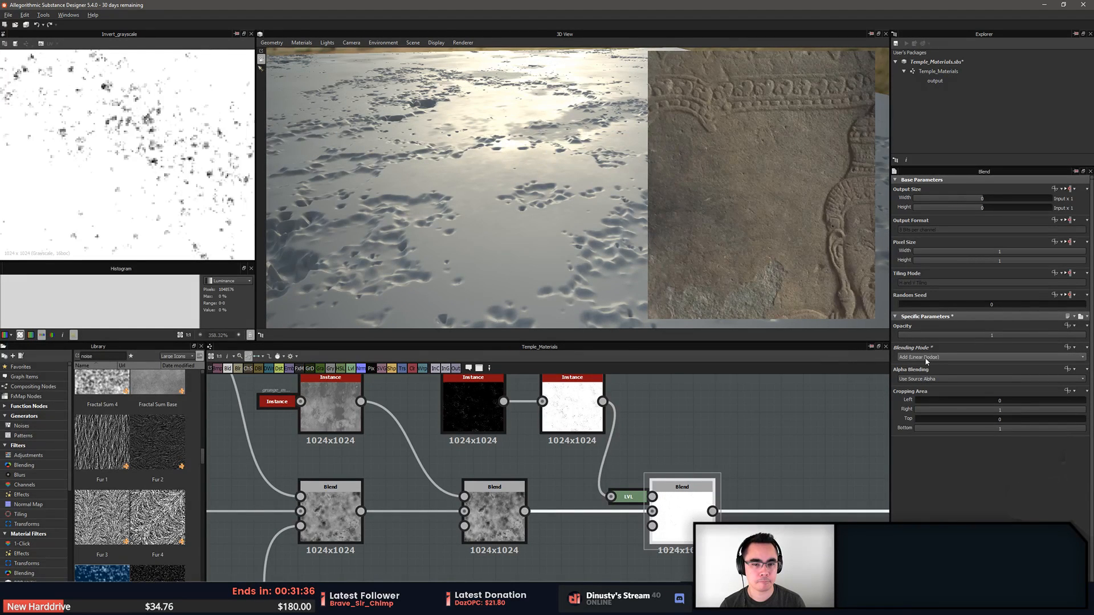
key(Down)
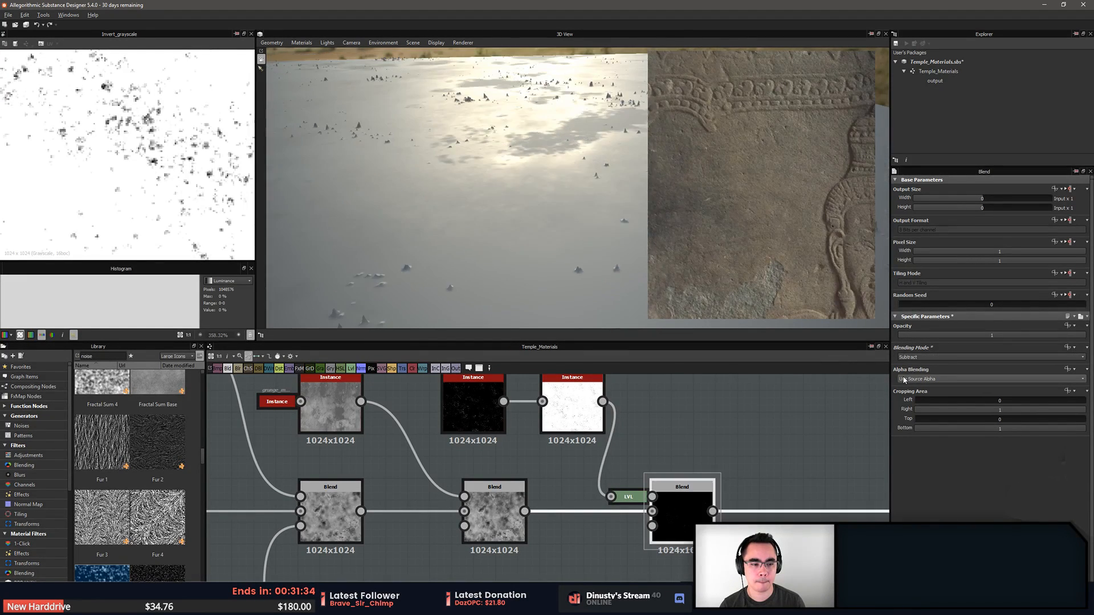
key(Down)
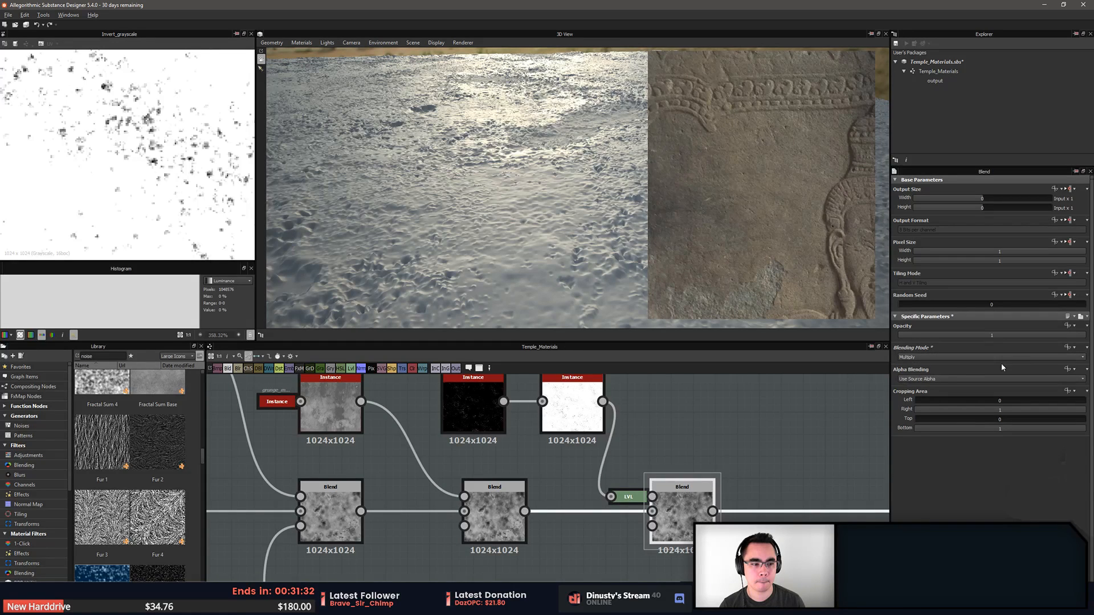
Preview the inverted dirt Levels node and test its output black level, returning it to the minimum
click(593, 416)
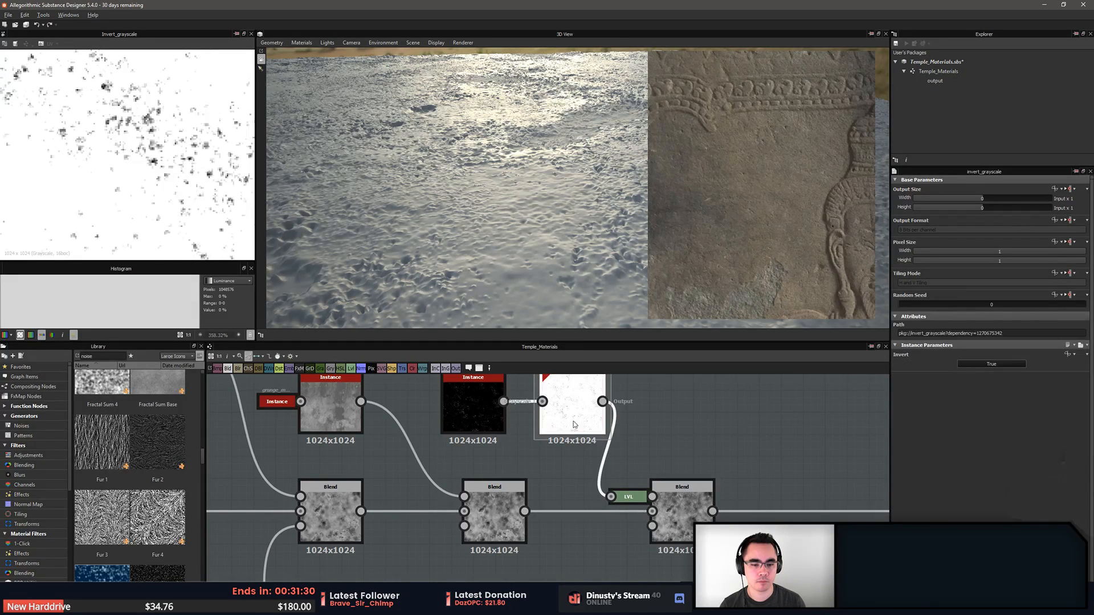
click(627, 496)
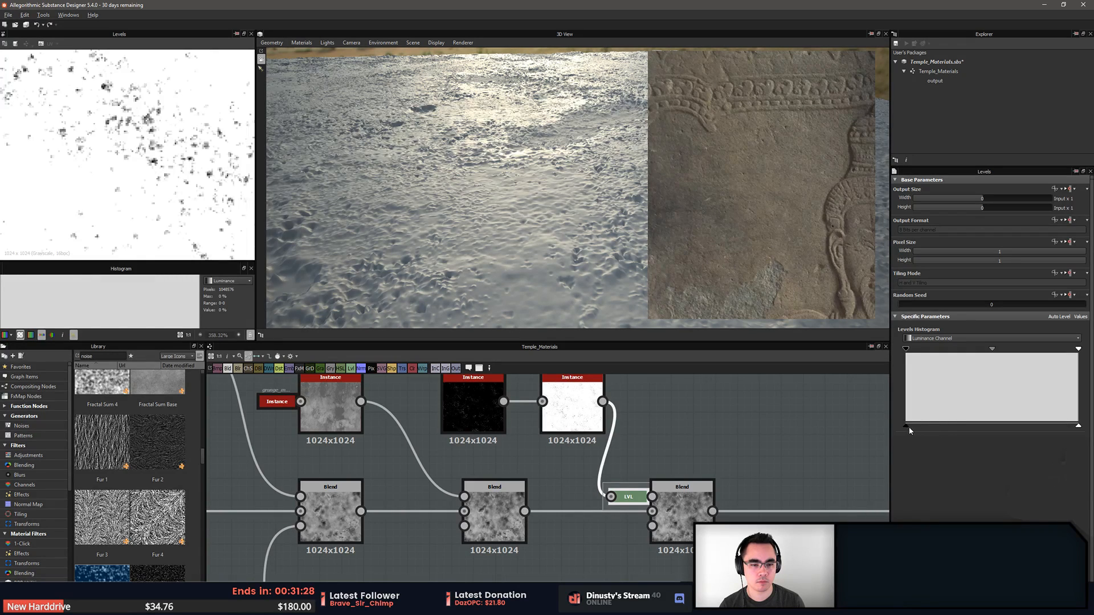
drag(905, 425, 807, 428)
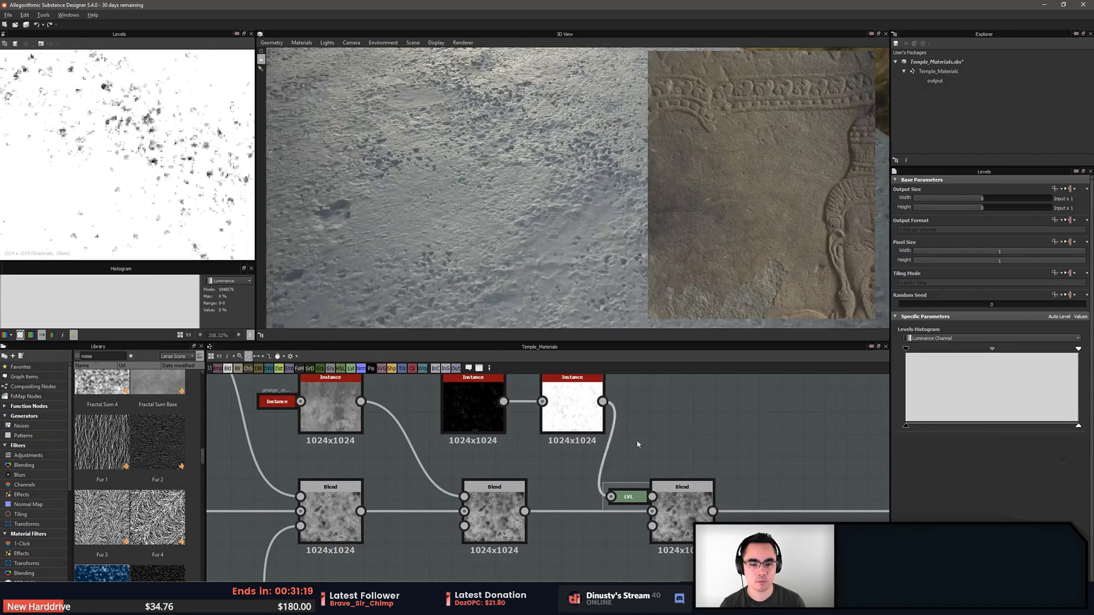
Preview the Overlay Blend node that receives the Histogram Range result
middle_drag(637, 440, 742, 468)
click(613, 546)
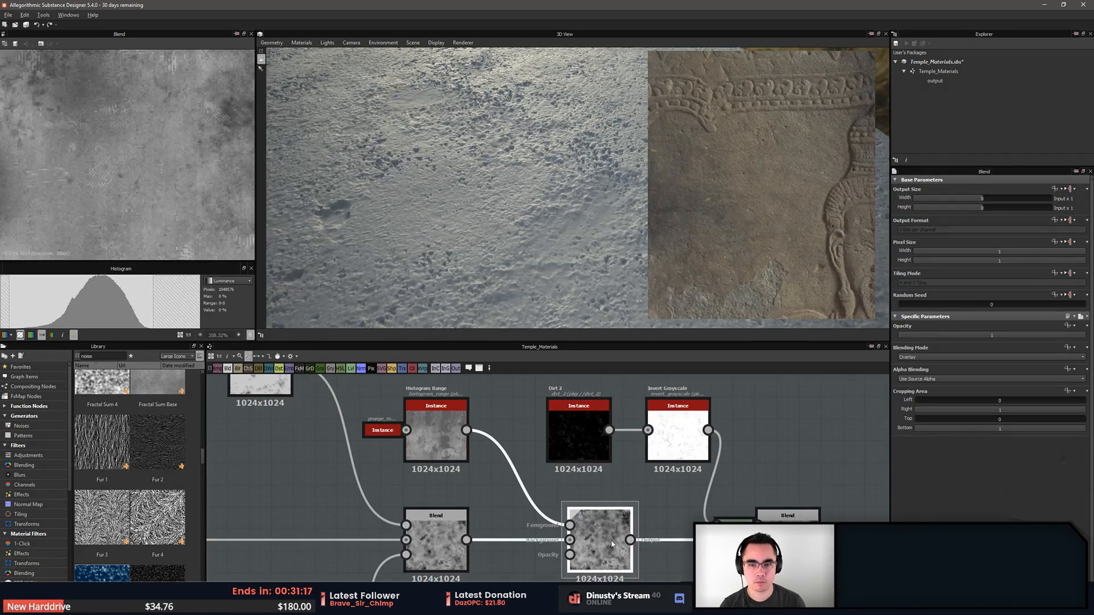
Lower the range of the Histogram Range node fed by the grunge map that drives the Overlay blend
middle_drag(679, 515, 664, 513)
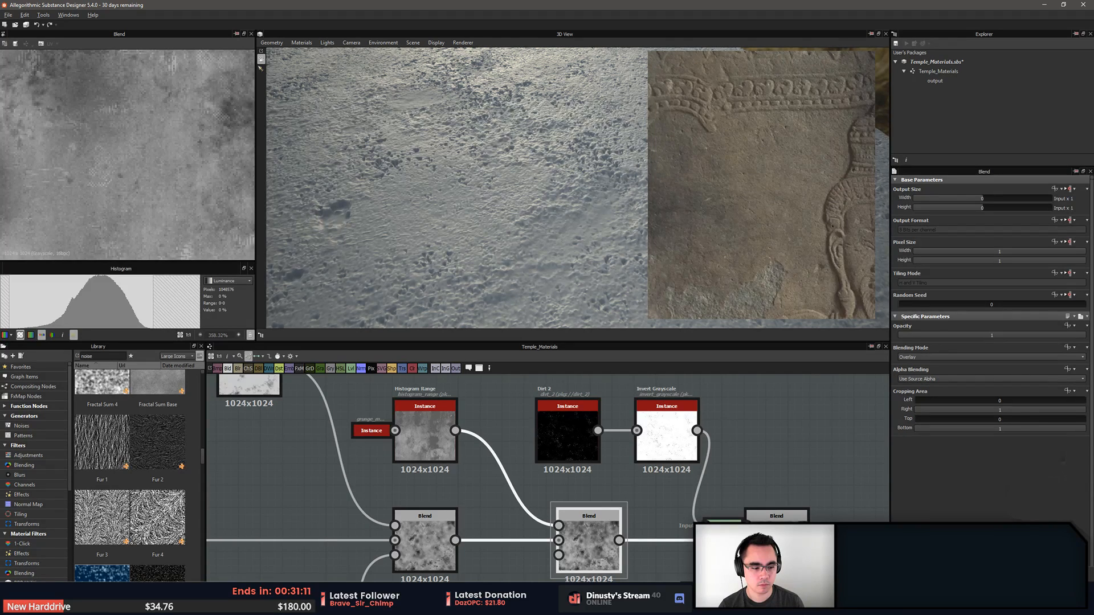
click(426, 445)
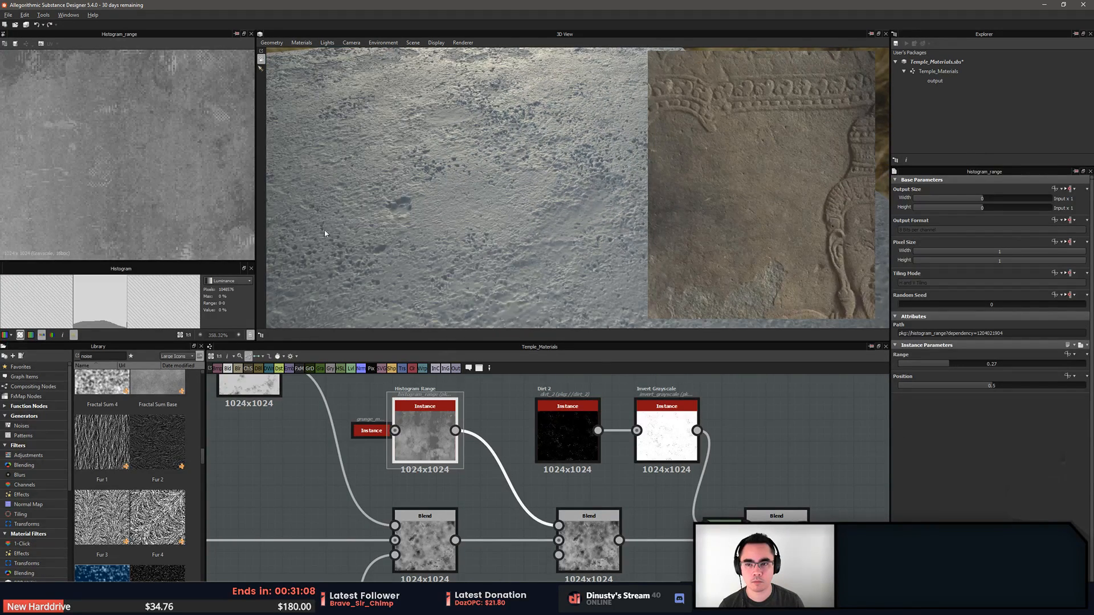
scroll(152, 157, down, 3)
scroll(152, 158, down, 3)
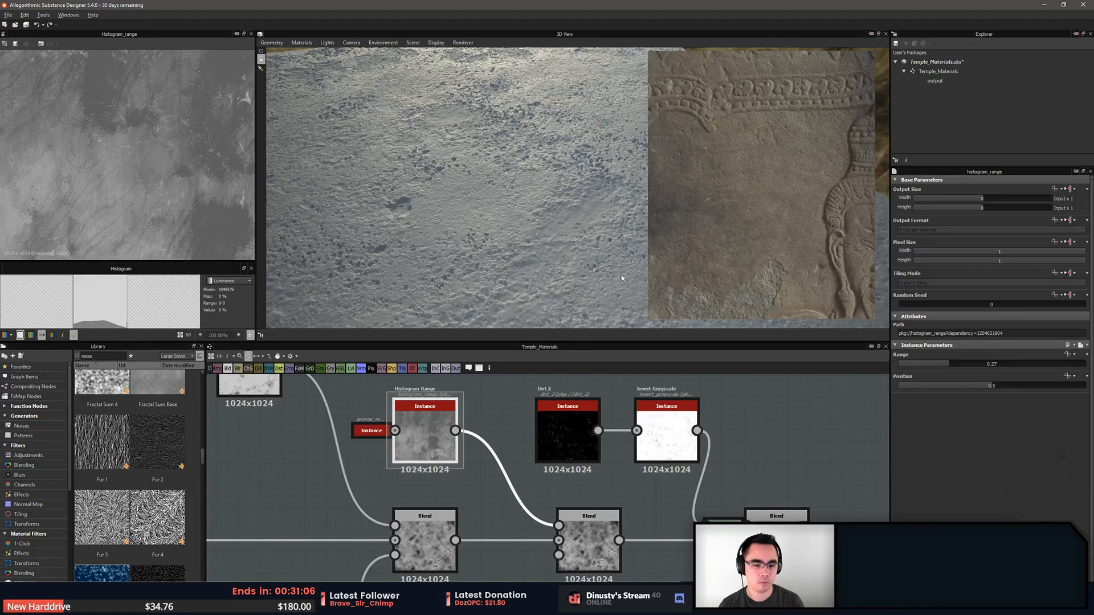
middle_drag(529, 477, 537, 471)
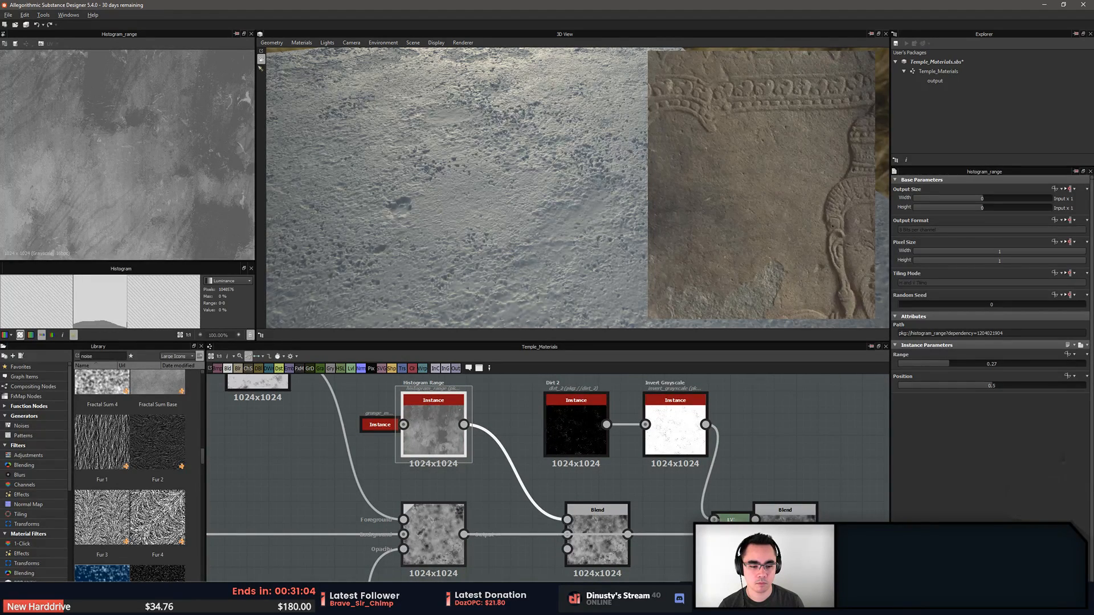
drag(503, 273, 503, 229)
scroll(502, 229, down, 3)
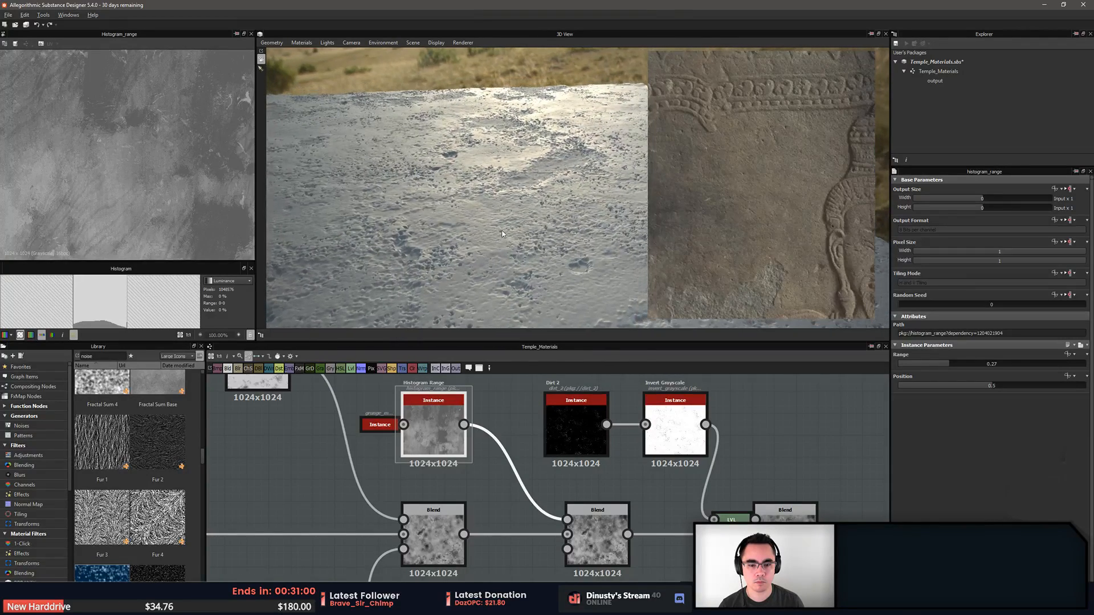
click(587, 527)
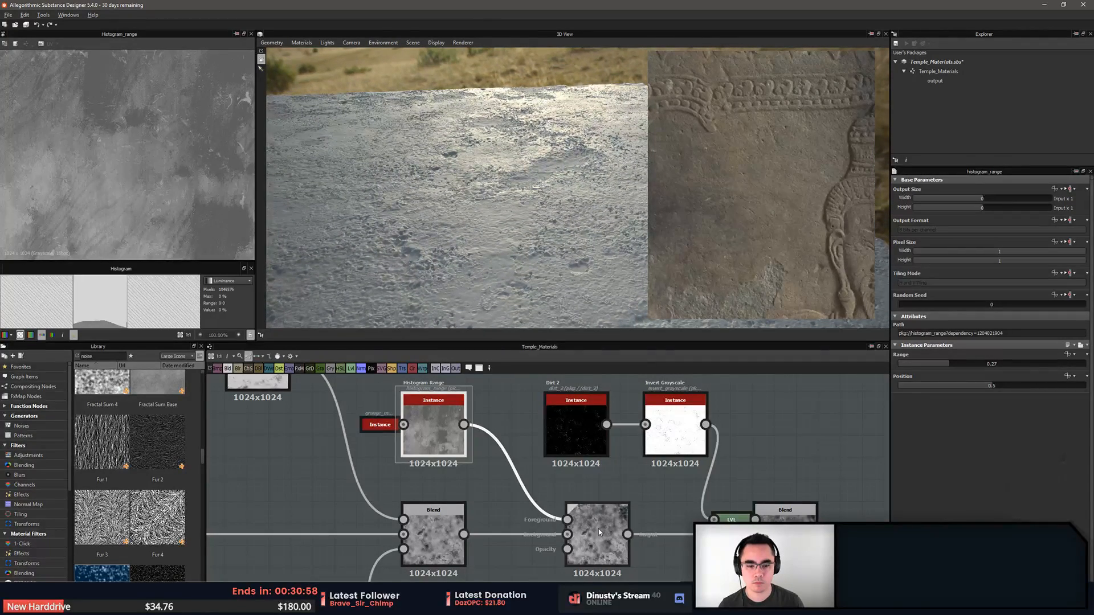
click(433, 427)
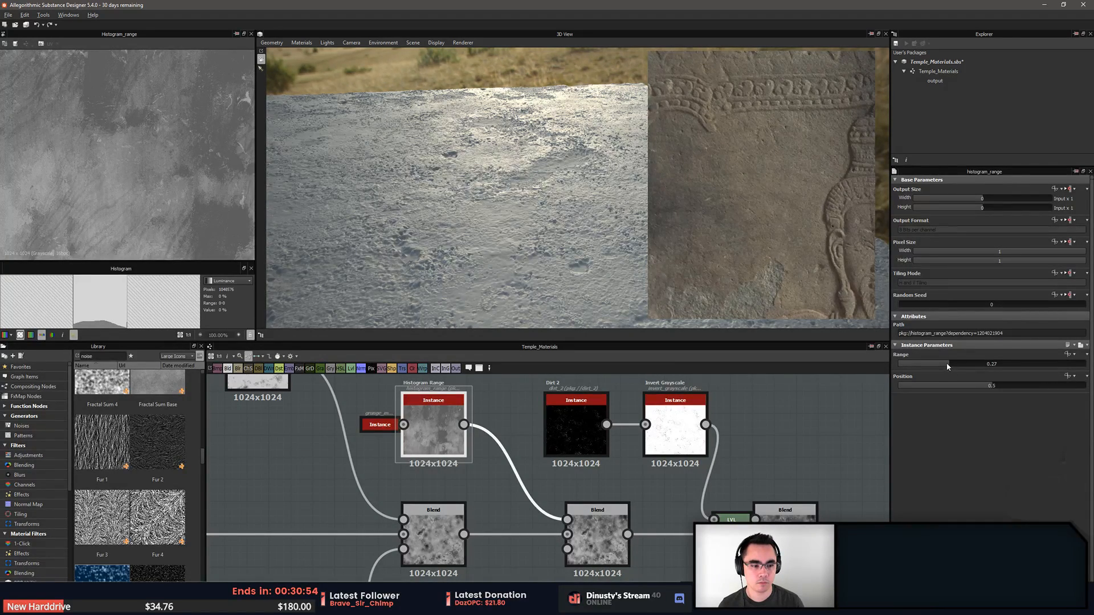
drag(986, 385, 915, 373)
middle_drag(520, 418, 485, 424)
click(562, 439)
key(Delete)
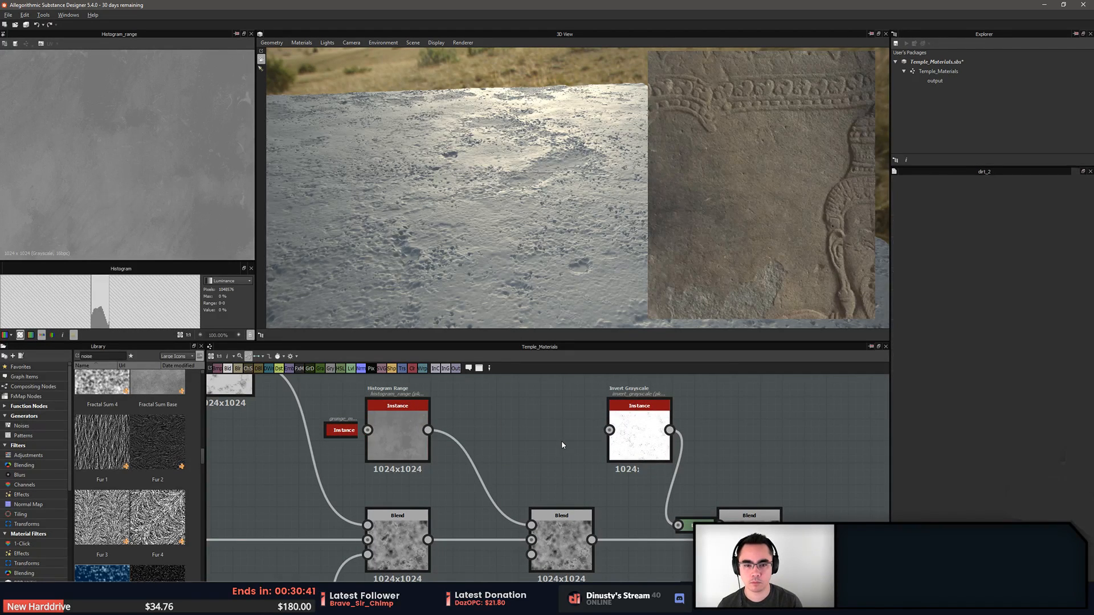
key(ctrl+z)
Raise the output black level of the Levels node following Invert Grayscale to about the middle of the range
click(556, 442)
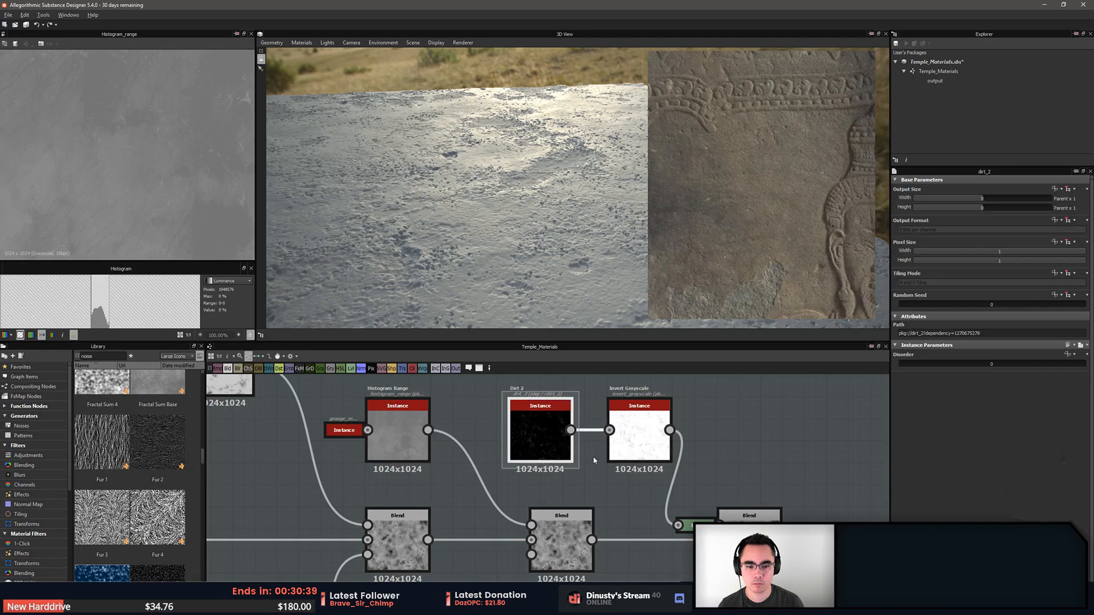
click(633, 443)
click(696, 523)
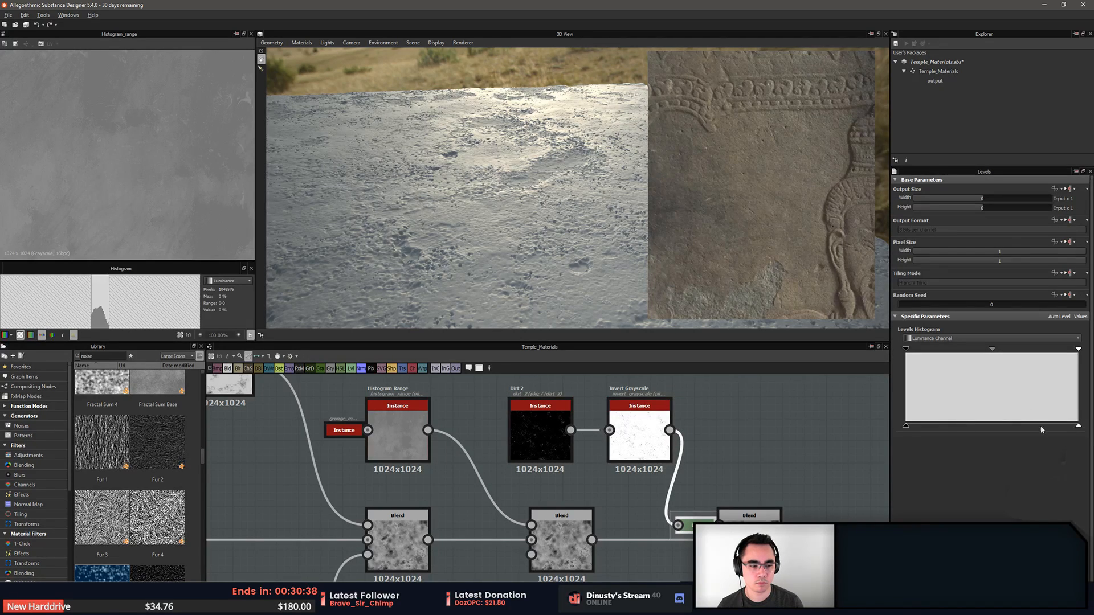
drag(907, 427, 991, 431)
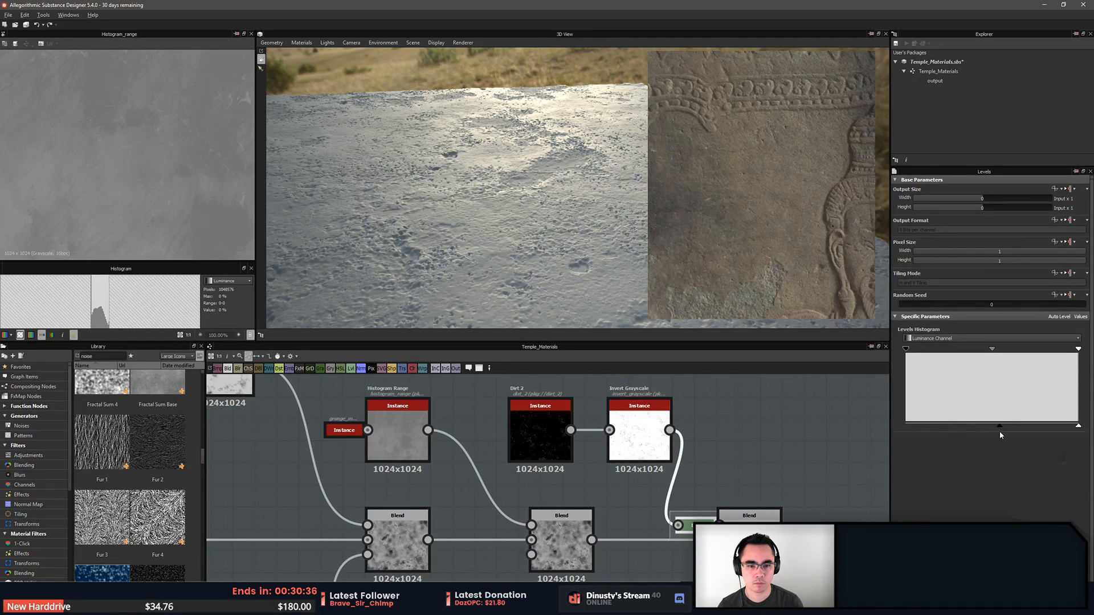
drag(587, 244, 534, 239)
Inspect the output of the Multiply Blend node that feeds the Normal node
scroll(774, 456, down, 5)
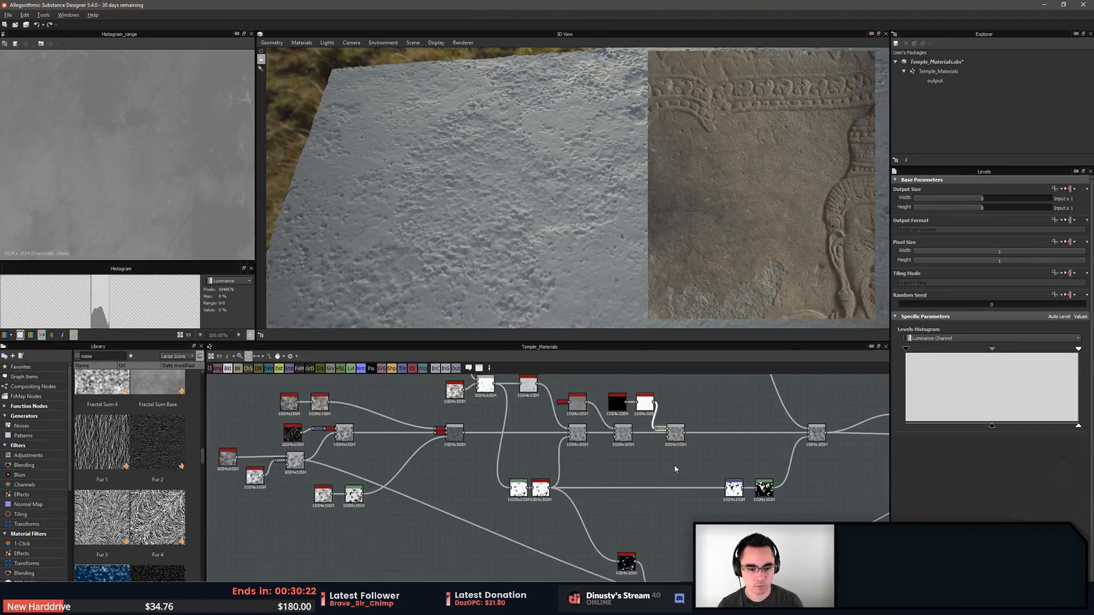
scroll(674, 456, up, 5)
middle_drag(522, 449, 366, 573)
double_click(652, 470)
scroll(635, 463, down, 5)
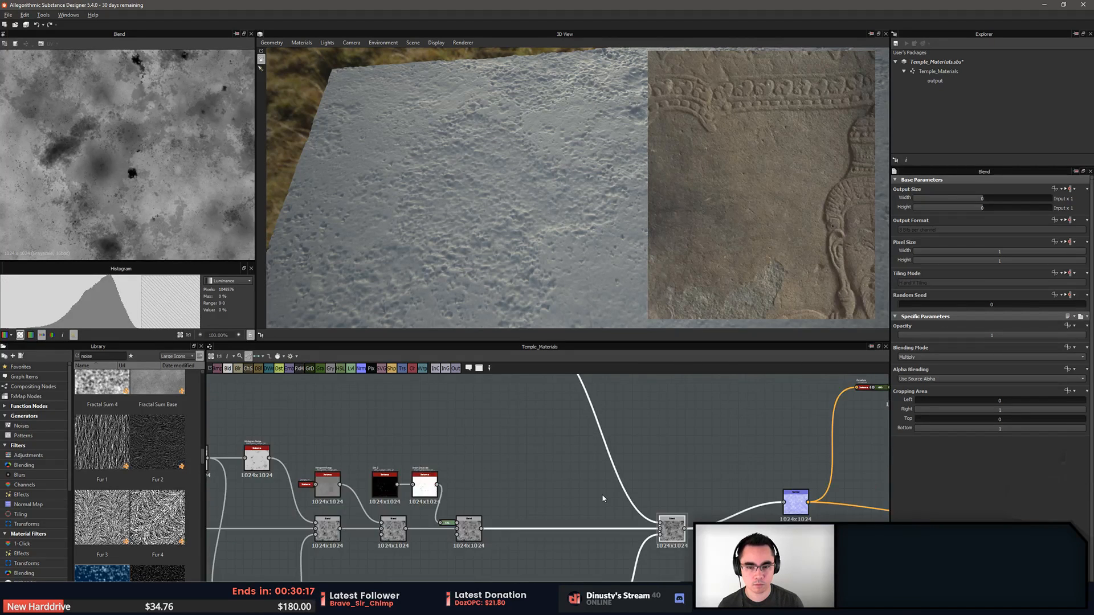
scroll(536, 489, up, 5)
scroll(537, 489, up, 1)
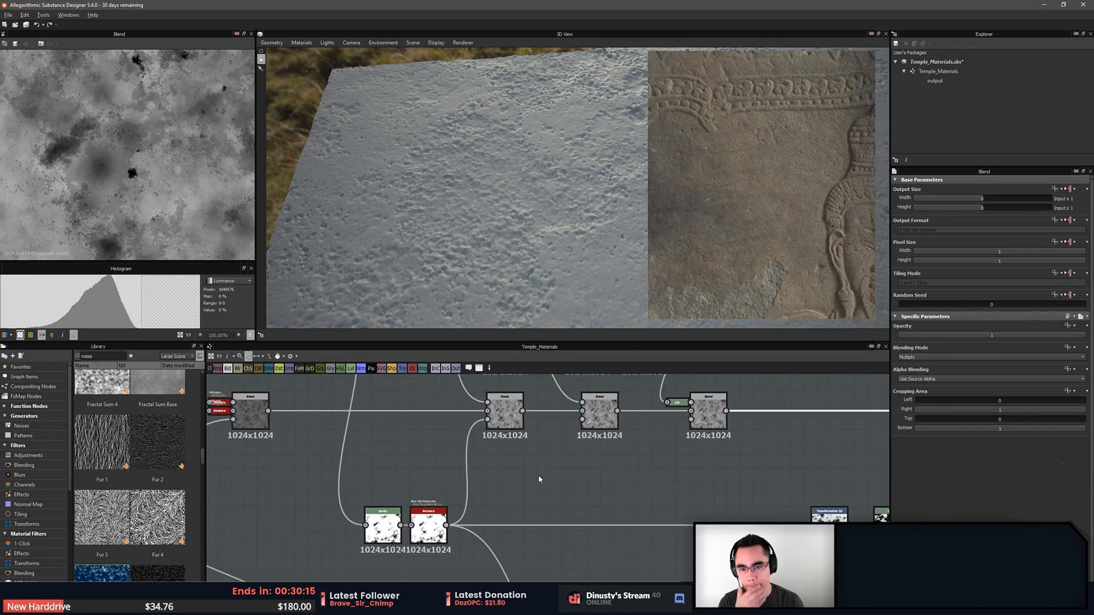
Set the range of the Histogram Range node after the Clouds 2 blend to 0.58
click(506, 412)
middle_drag(486, 470, 601, 479)
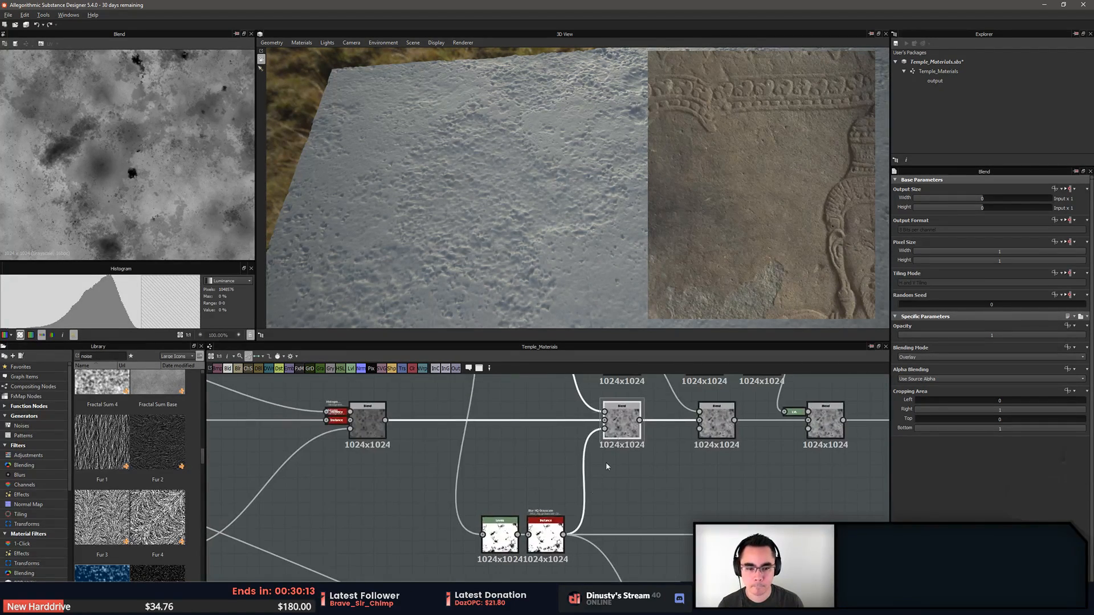
double_click(622, 422)
middle_drag(622, 422, 629, 534)
click(531, 446)
double_click(531, 446)
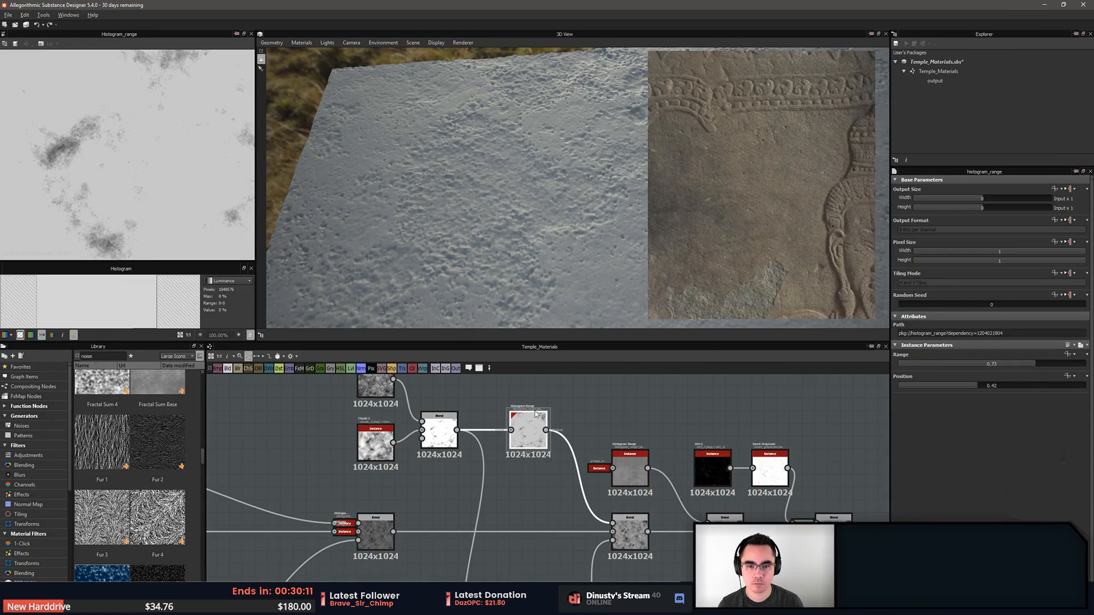
drag(982, 362, 1008, 364)
drag(632, 269, 558, 190)
scroll(769, 241, down, 3)
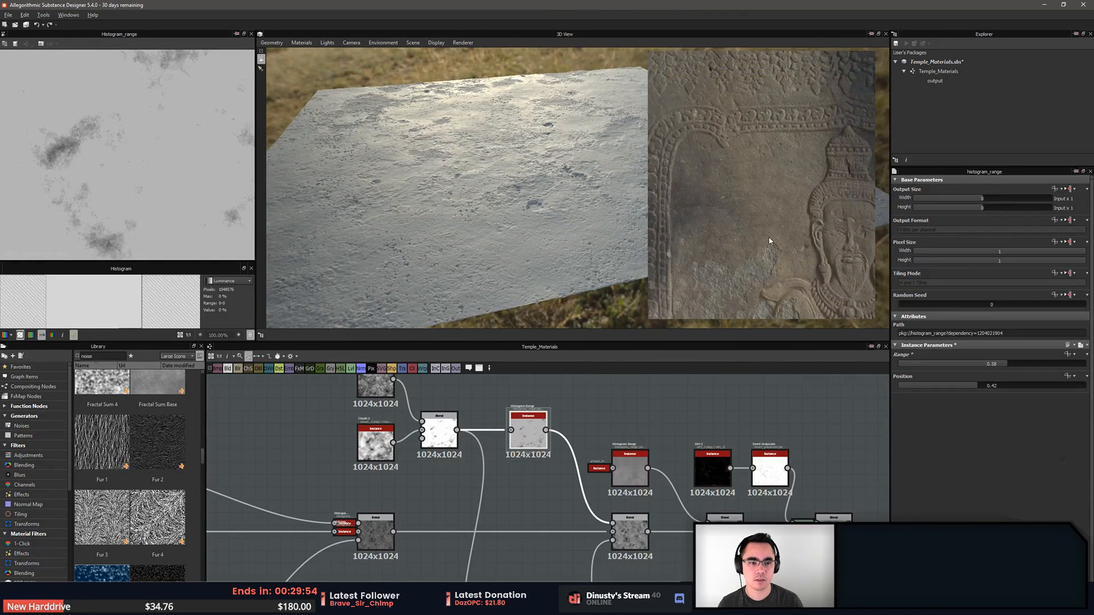
Compare the 3D surface with the reference photo and examine the Clouds 2 Blend and its Histogram Range node
scroll(769, 240, down, 1)
middle_drag(765, 246, 765, 235)
drag(521, 203, 514, 201)
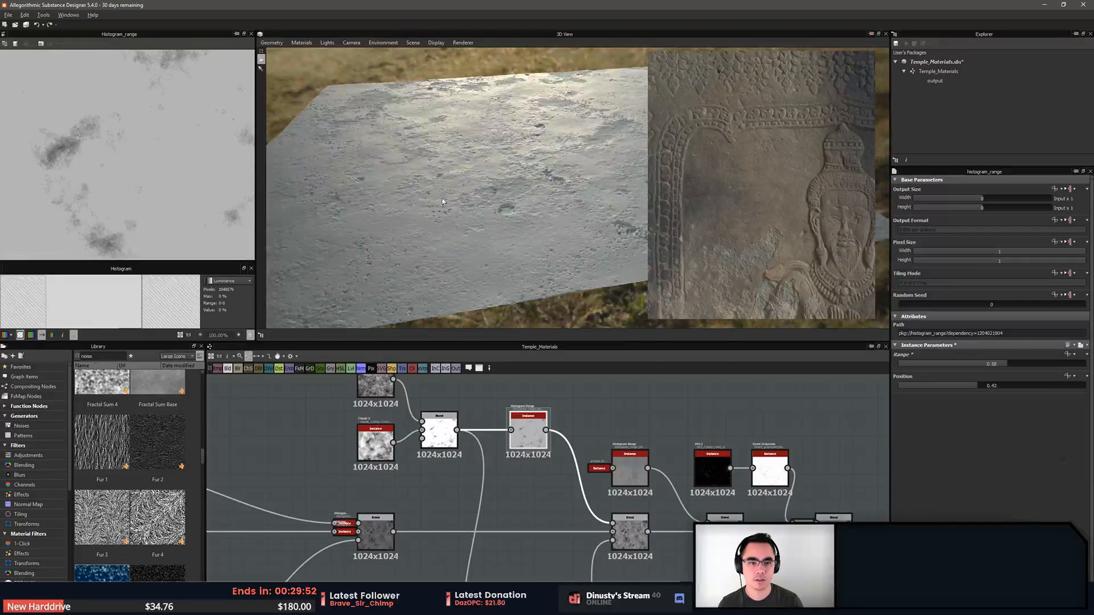
drag(442, 202, 446, 231)
middle_drag(665, 489, 707, 489)
middle_drag(568, 506, 602, 508)
scroll(602, 508, up, 2)
scroll(602, 511, up, 1)
middle_drag(469, 393, 509, 443)
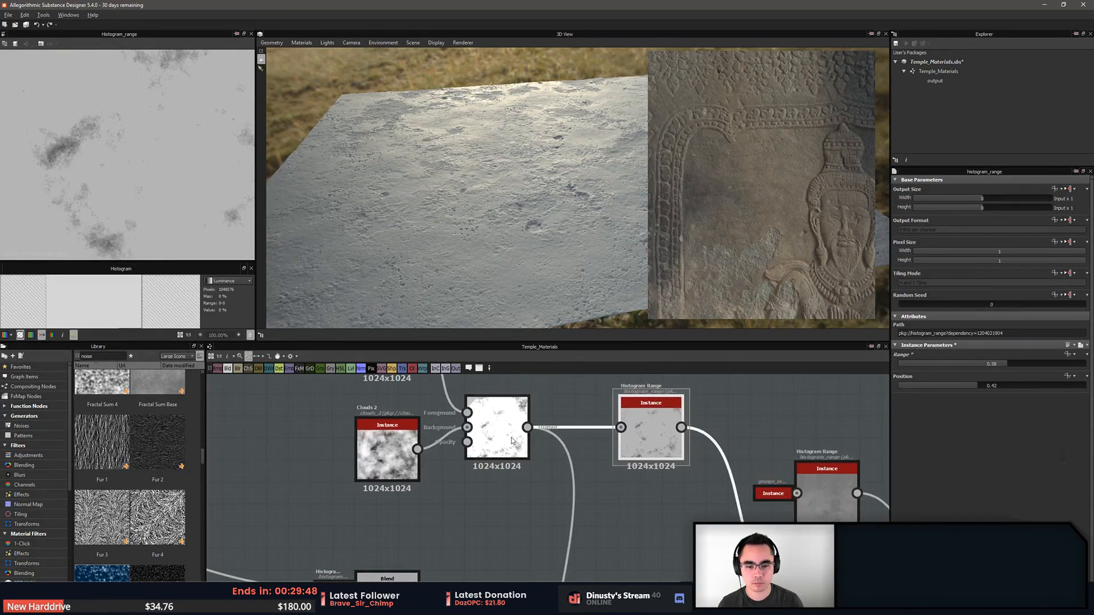
click(509, 444)
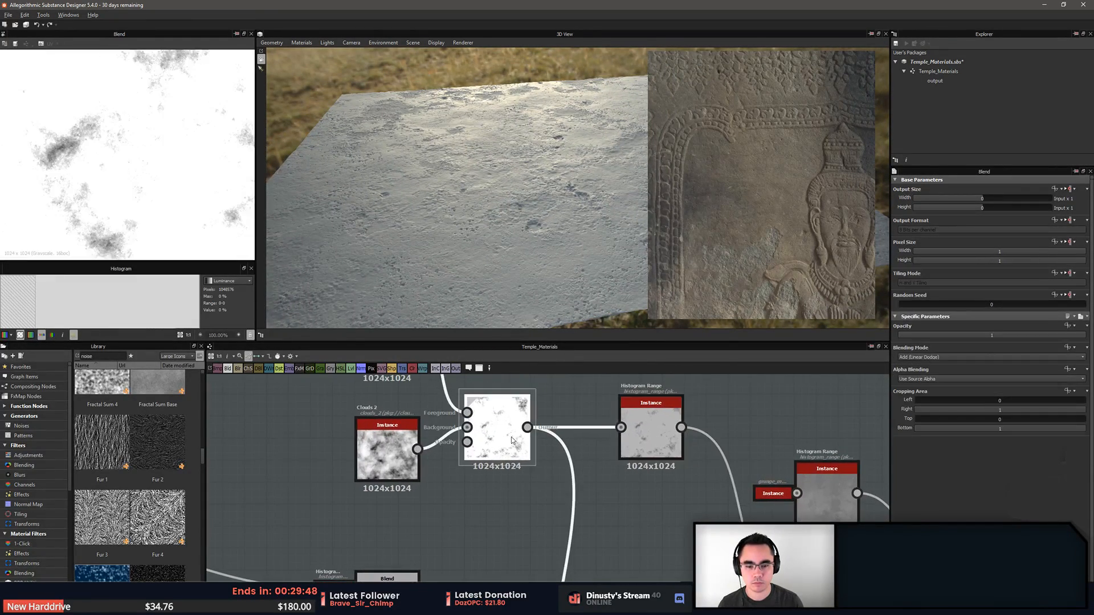
click(652, 439)
middle_drag(669, 496, 496, 495)
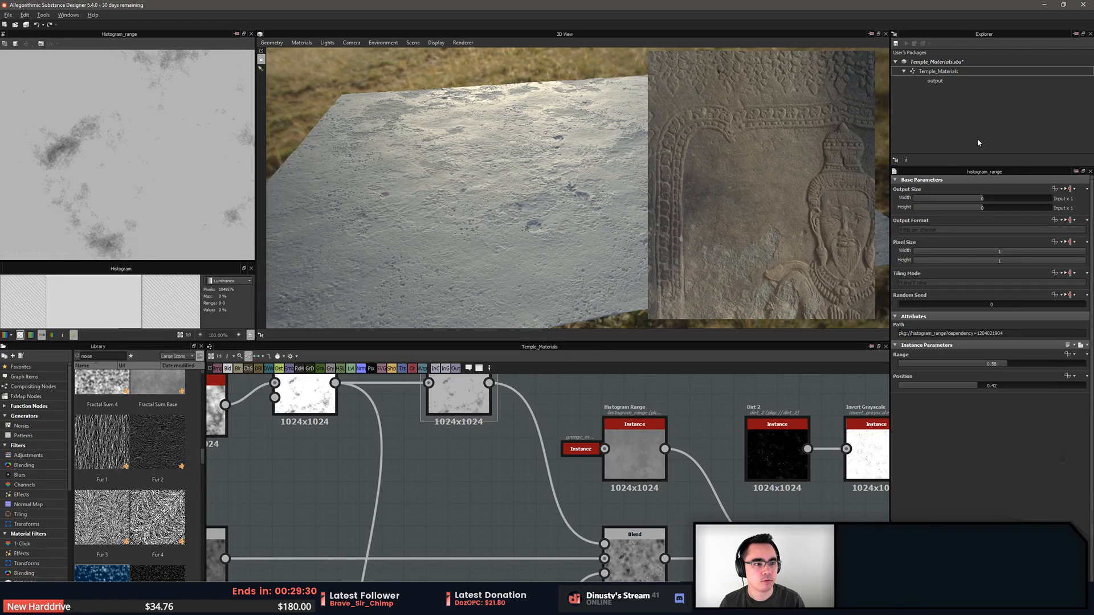
Save the Temple_Materials.sbs package and switch to Substance Painter
click(966, 64)
key(ctrl+s)
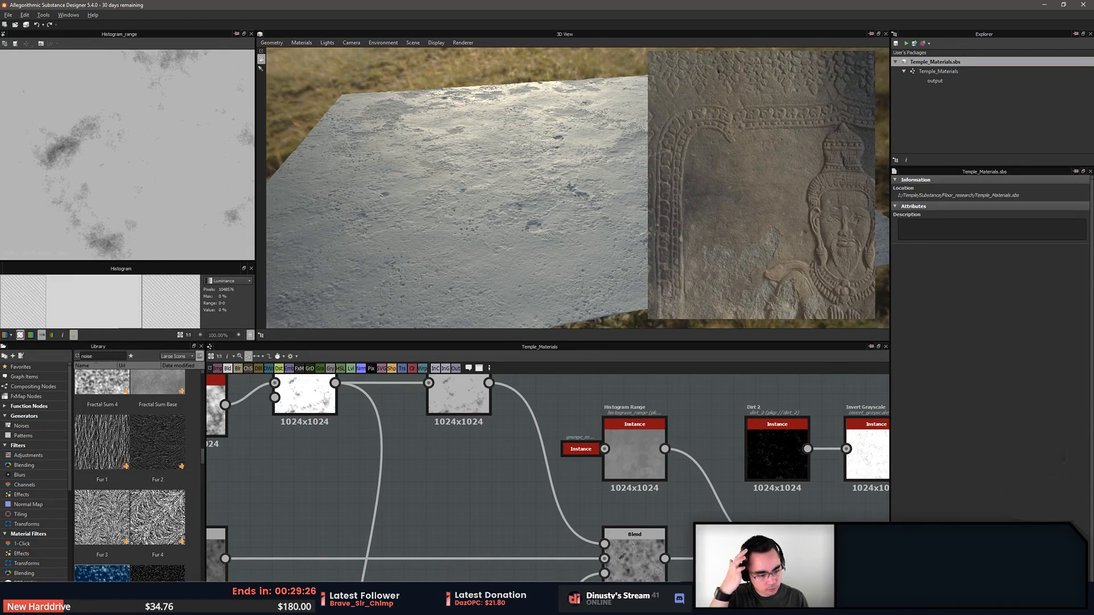
key(alt+Tab)
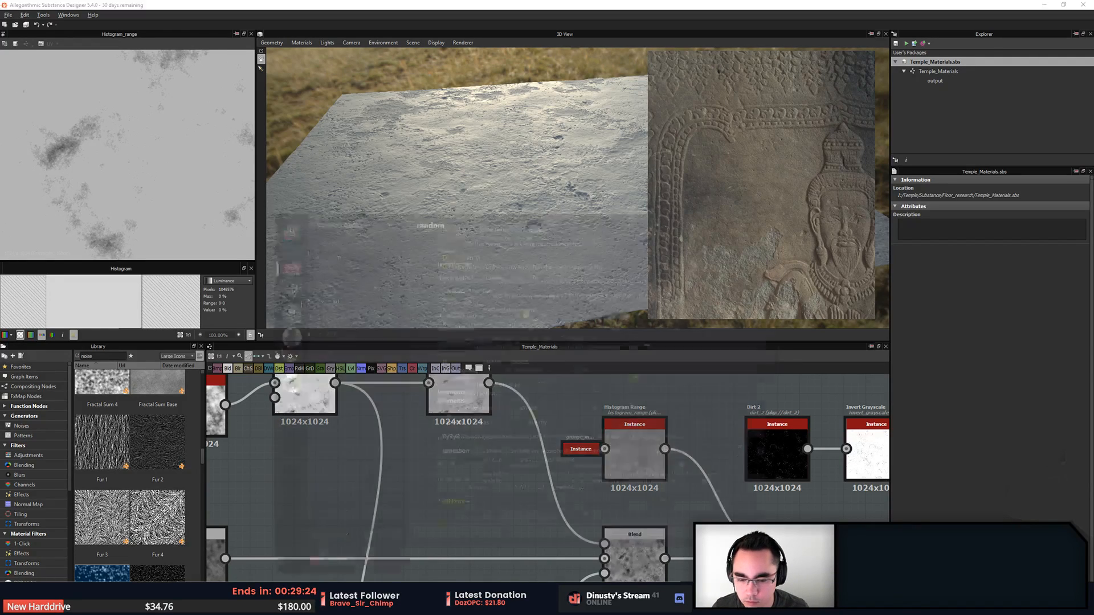
key(alt+Tab)
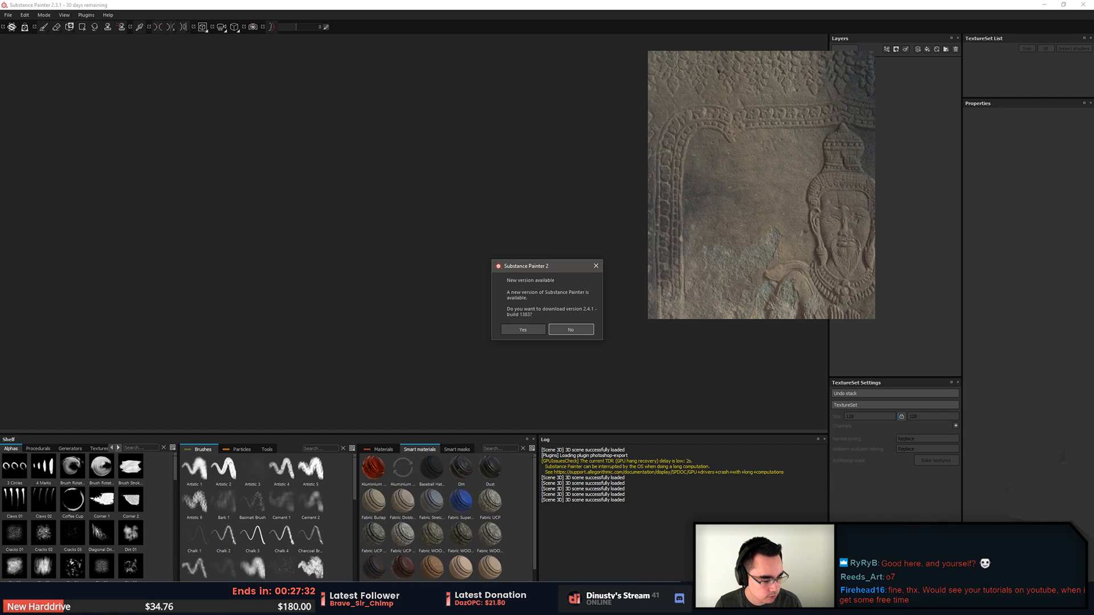
Decline the new version download and remove the floating reference photo from view
click(570, 329)
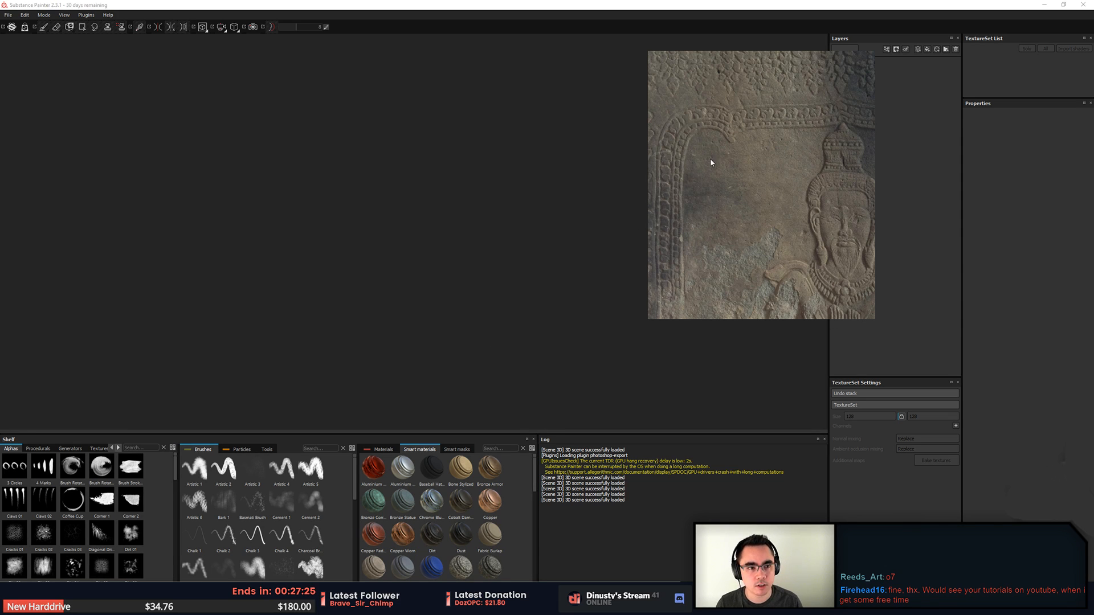
drag(710, 160, 602, 177)
right_click(652, 192)
click(661, 392)
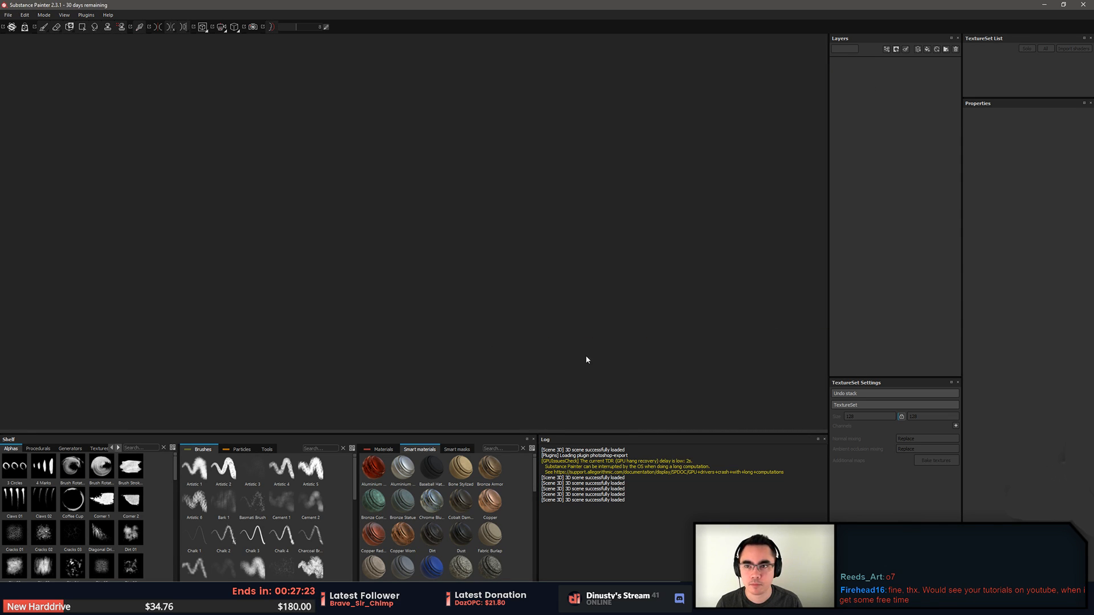
click(10, 15)
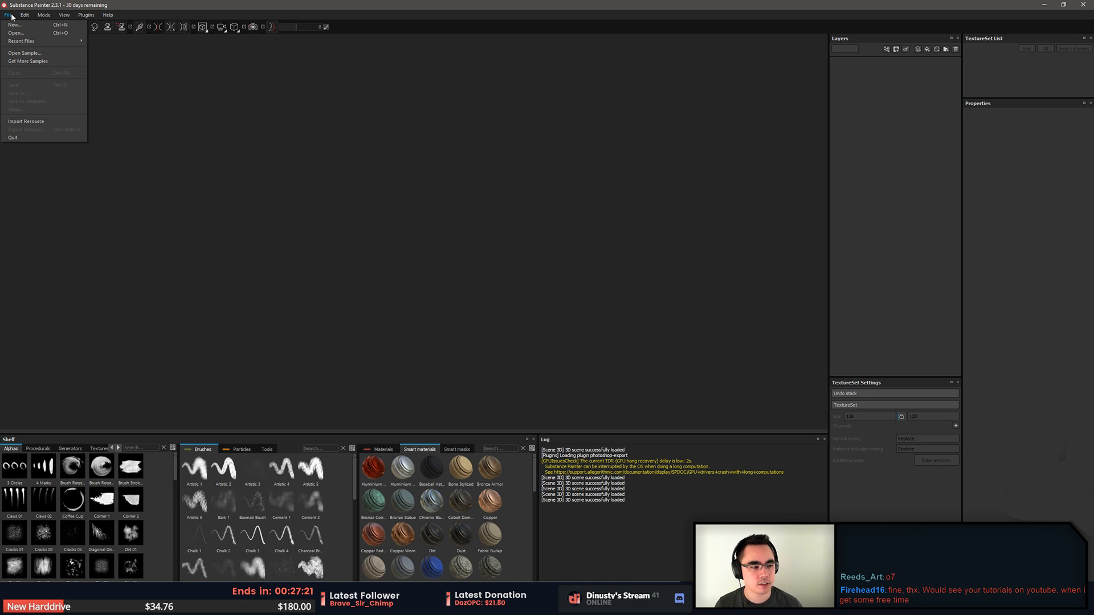
mouse_move(25, 15)
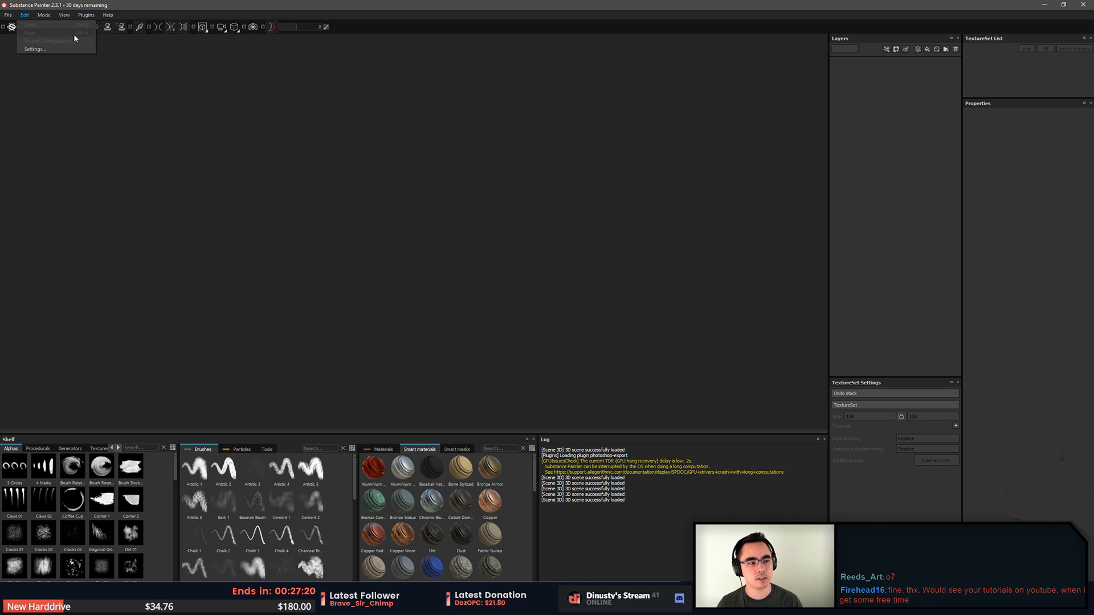
click(483, 180)
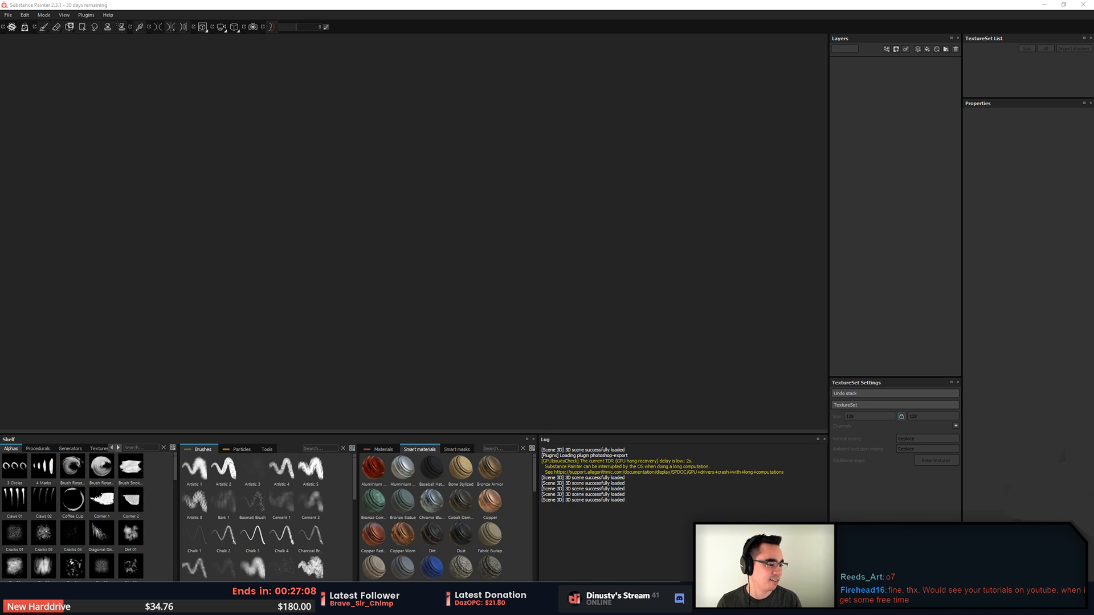
click(691, 273)
click(10, 15)
click(5, 16)
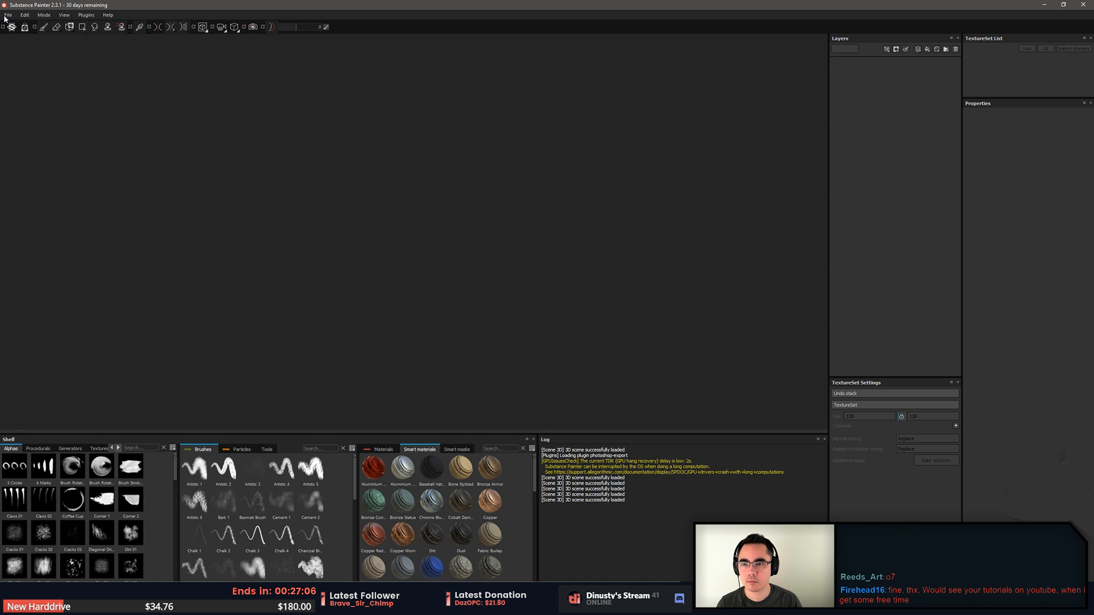
click(4, 17)
click(19, 24)
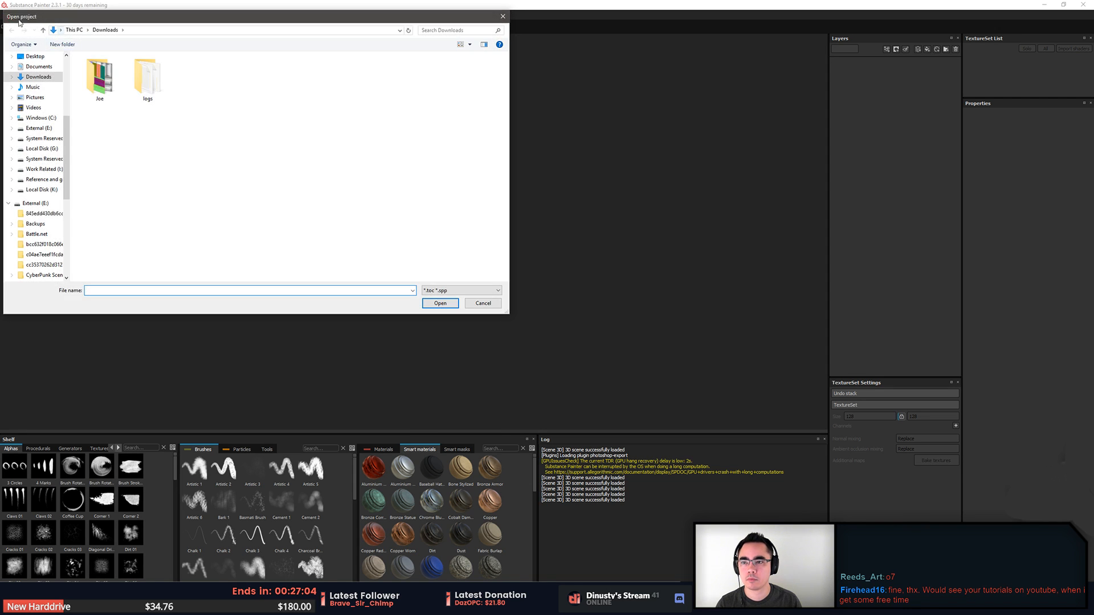
key(Escape)
Create a new project with the pbr-metal-rough template and the Square_top OBJ mesh, importing its baked maps
click(8, 15)
click(19, 24)
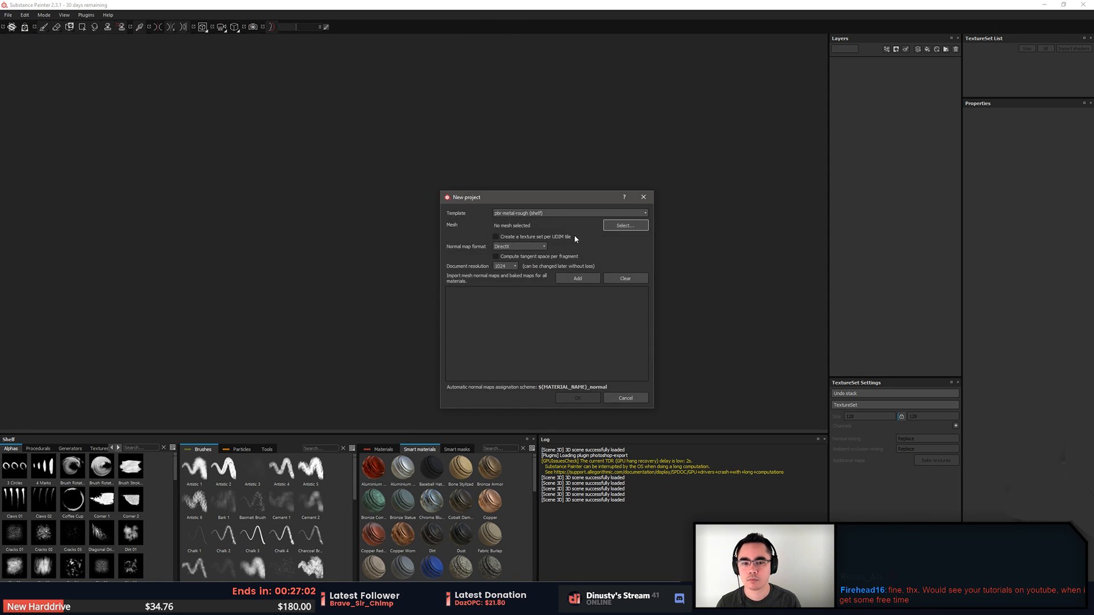
click(611, 225)
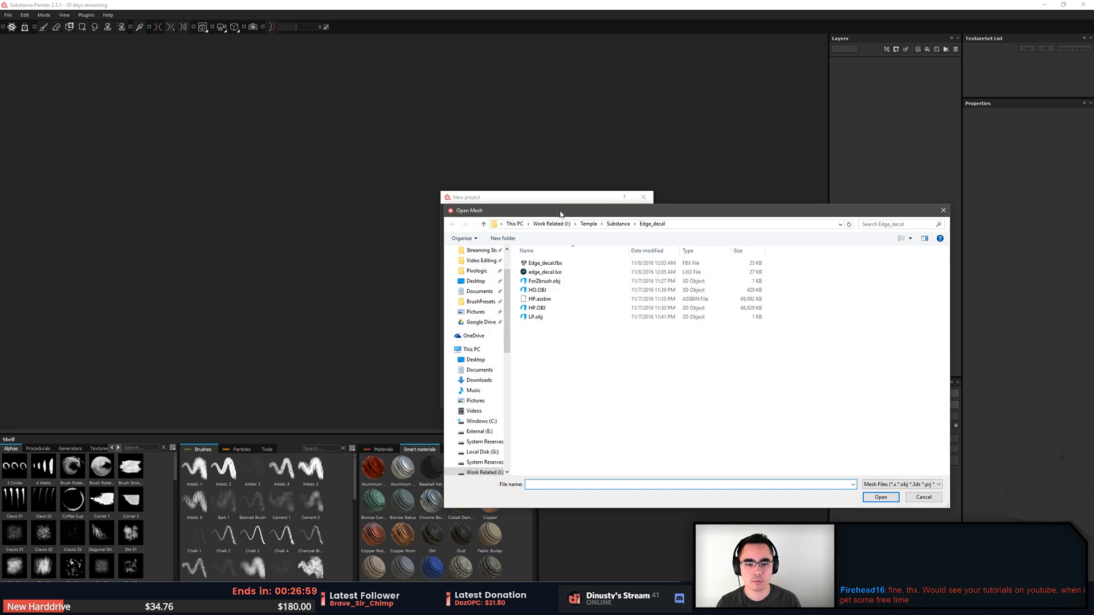
drag(560, 215, 589, 215)
key(Escape)
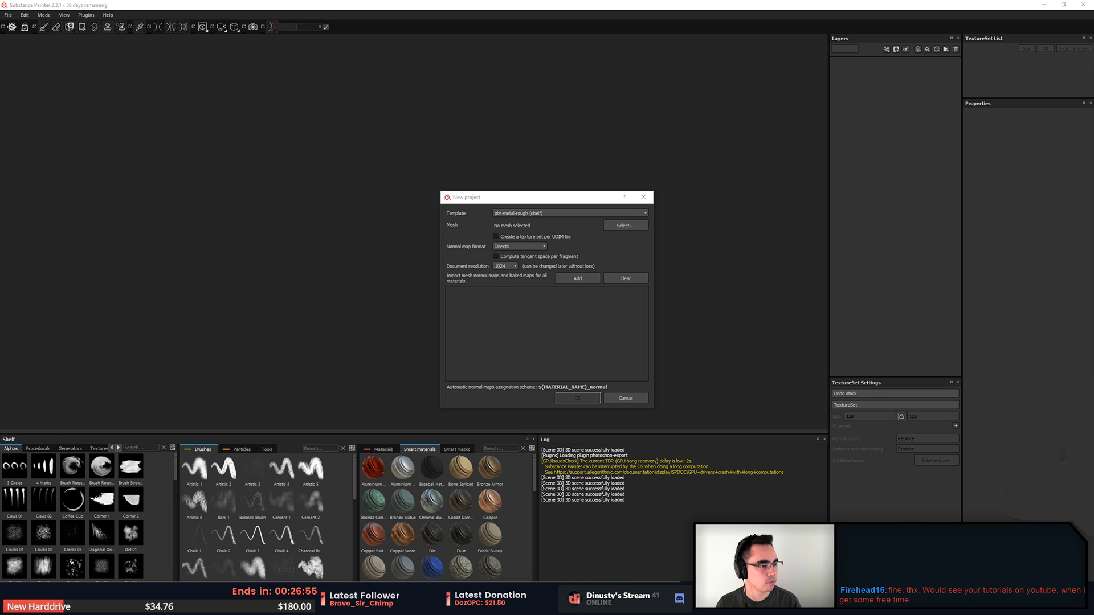
key(Return)
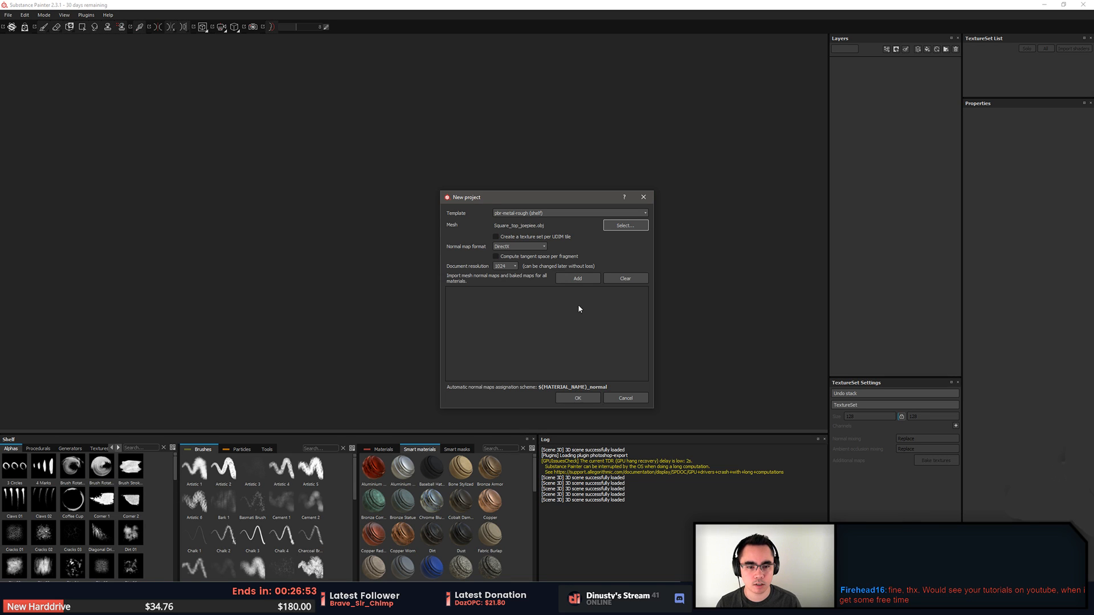
click(585, 280)
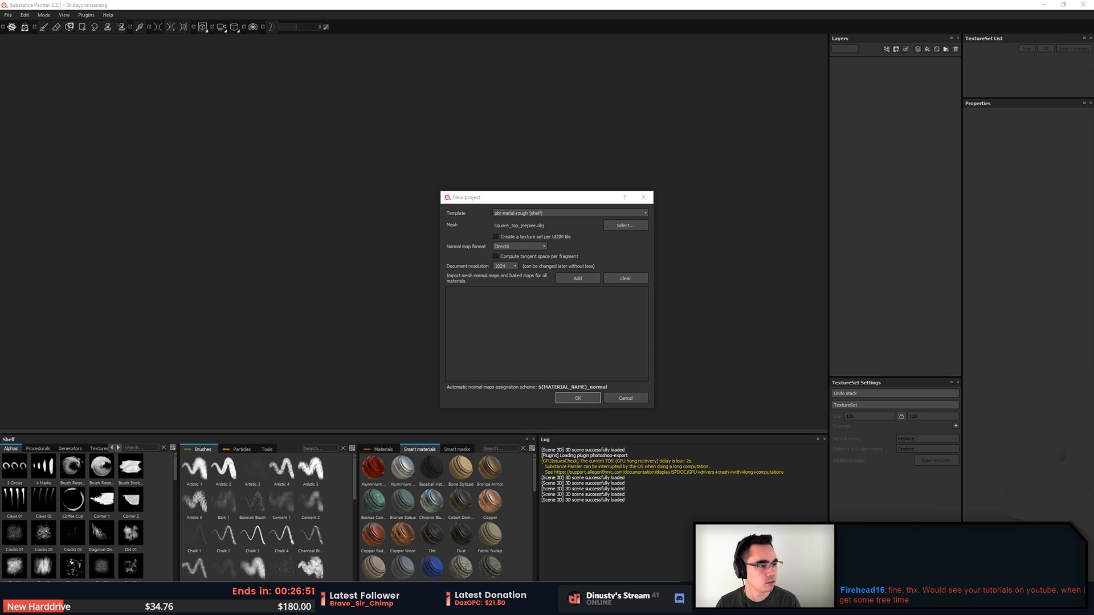
click(598, 397)
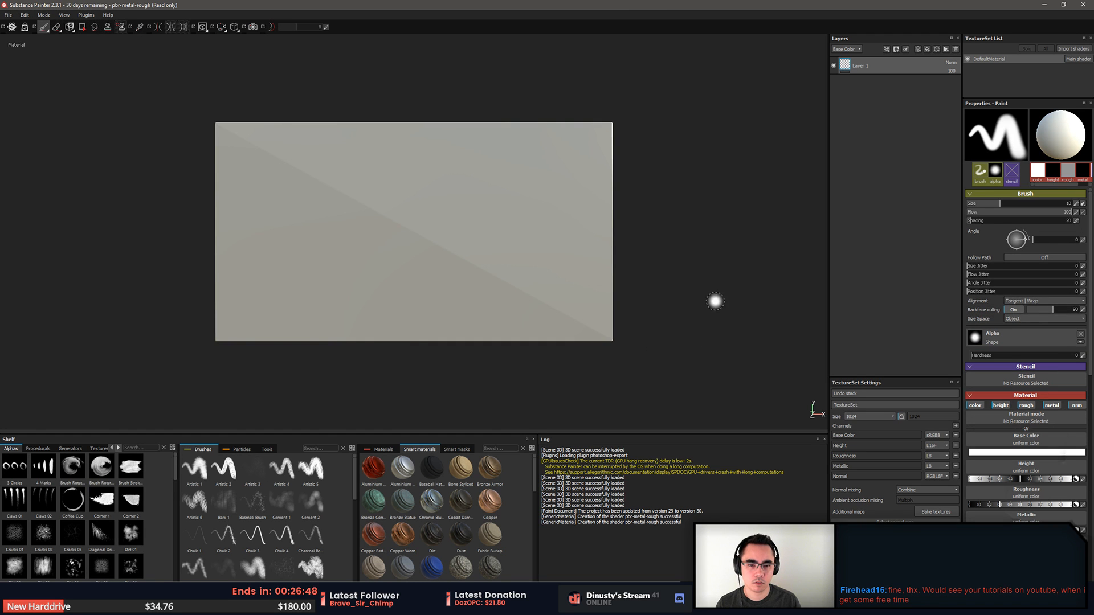
Assign the project's baked normal map to the texture set's Normal additional map
alt+drag(715, 302, 458, 284)
click(996, 448)
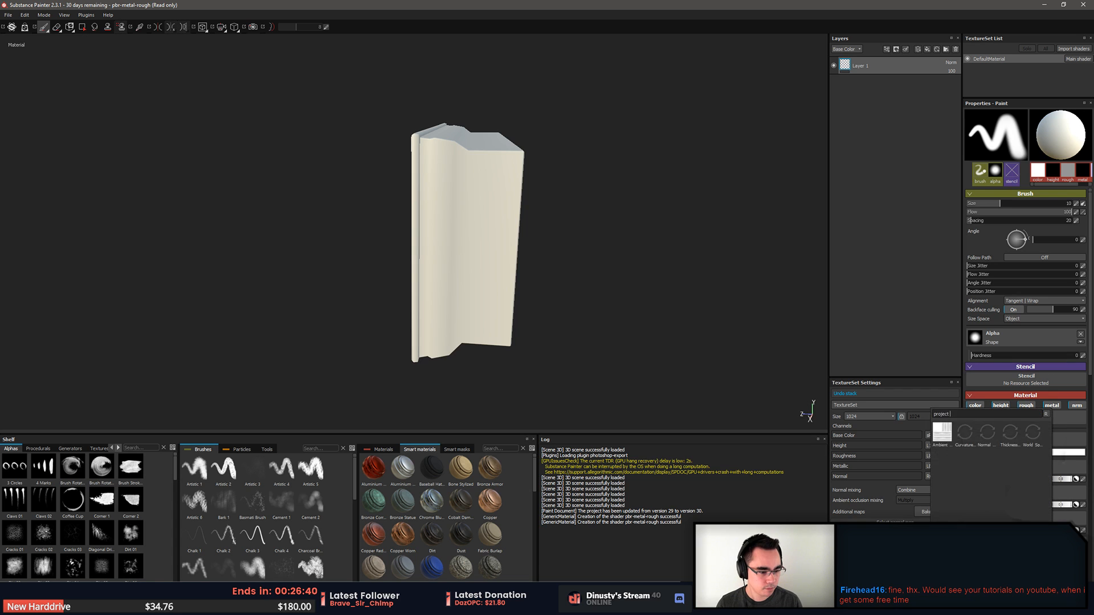
click(994, 444)
alt+drag(654, 391, 564, 295)
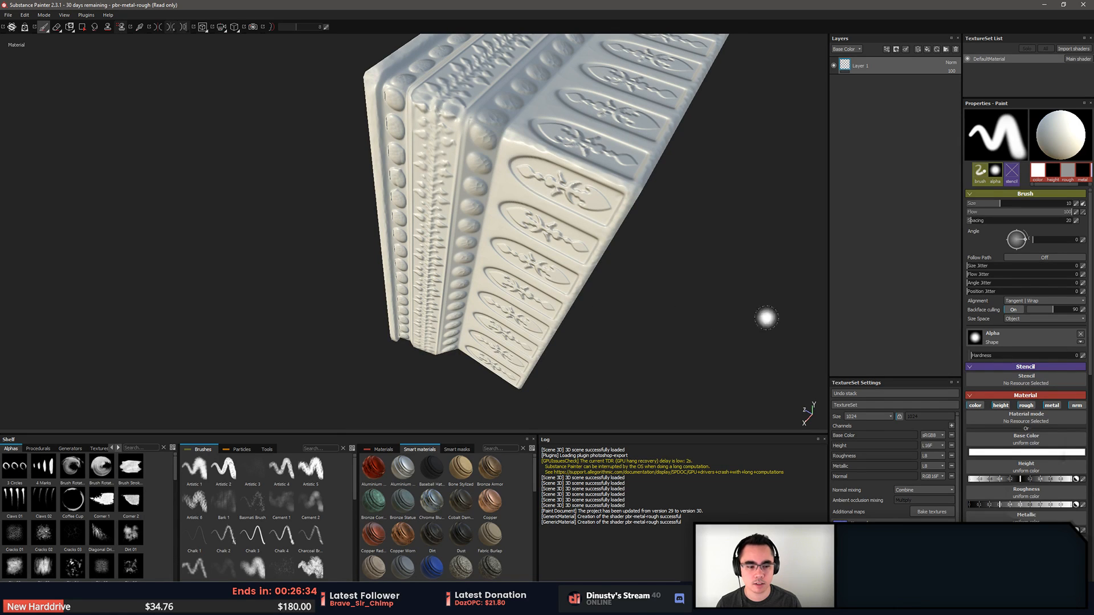
Assign the remaining baked project maps, including world space normal and ambient occlusion, to their matching additional map slots
click(892, 541)
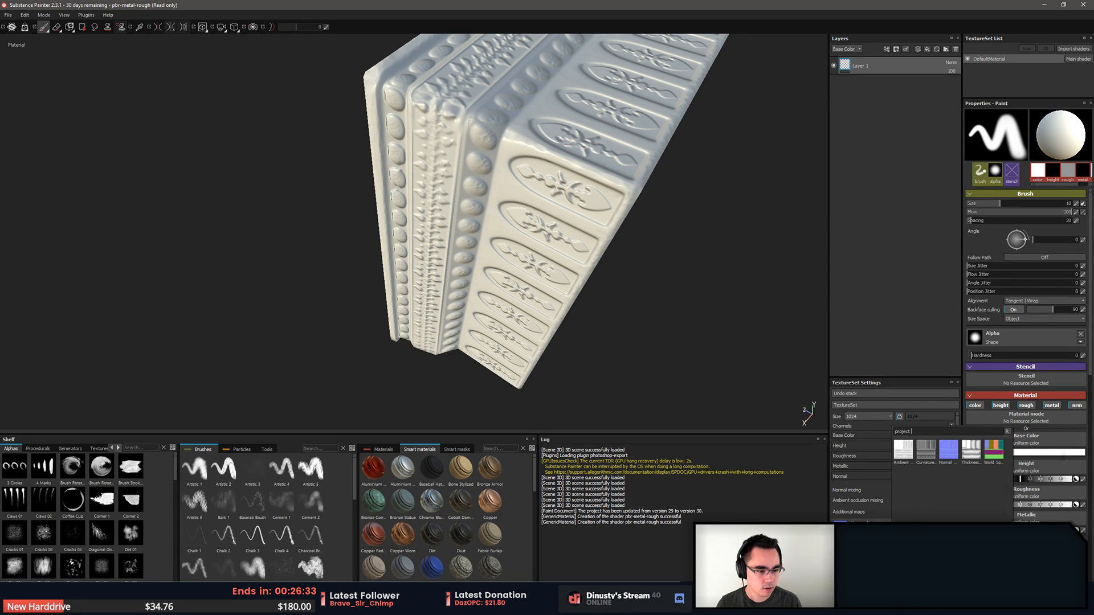
click(987, 456)
click(890, 557)
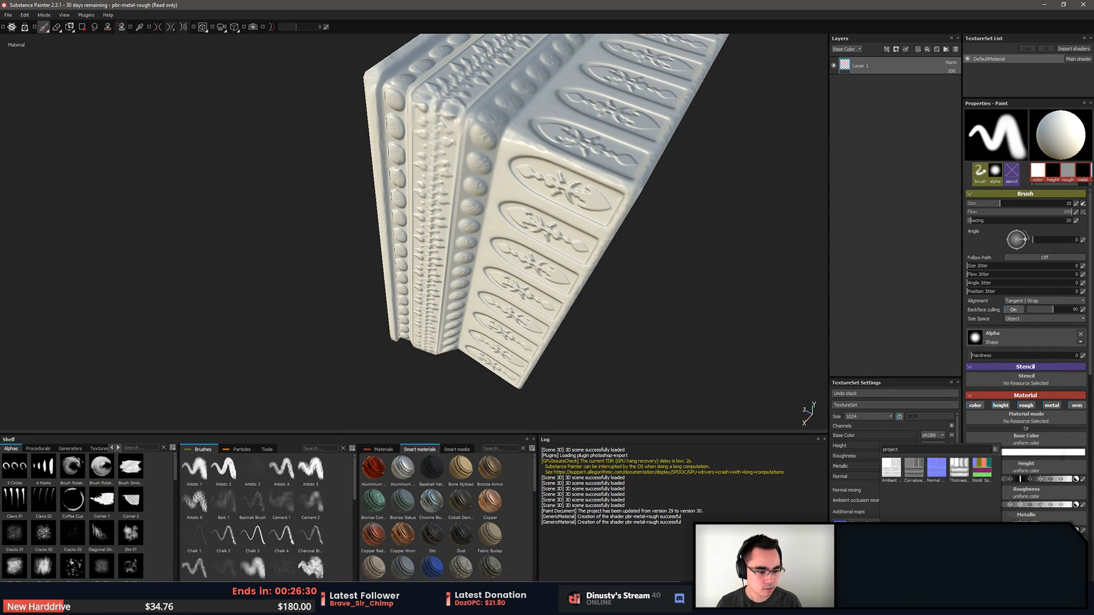
click(891, 468)
click(929, 567)
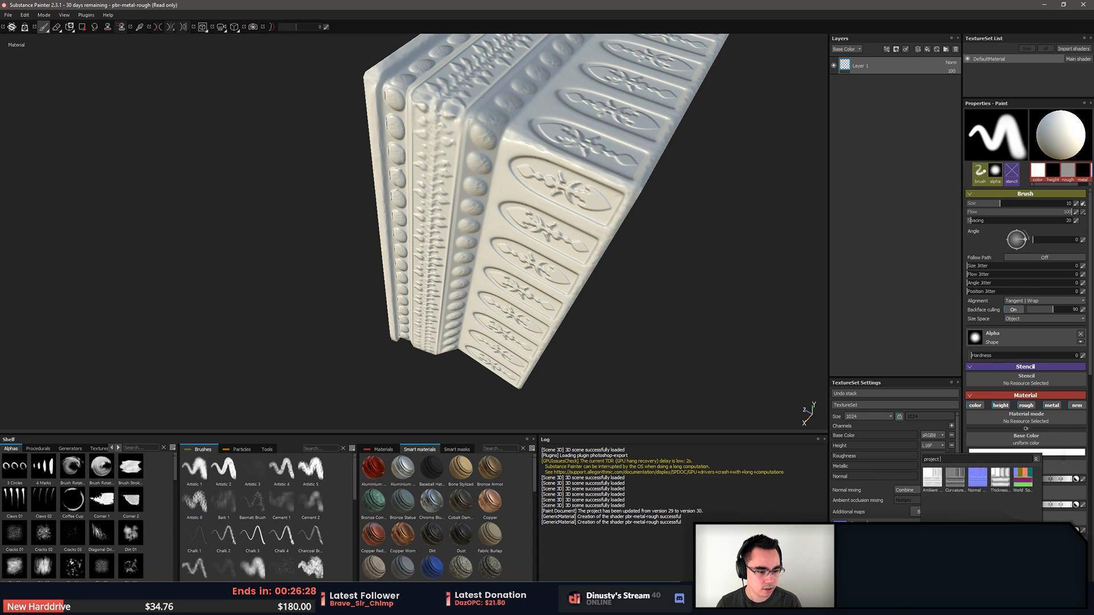
click(929, 477)
scroll(893, 473, down, 1)
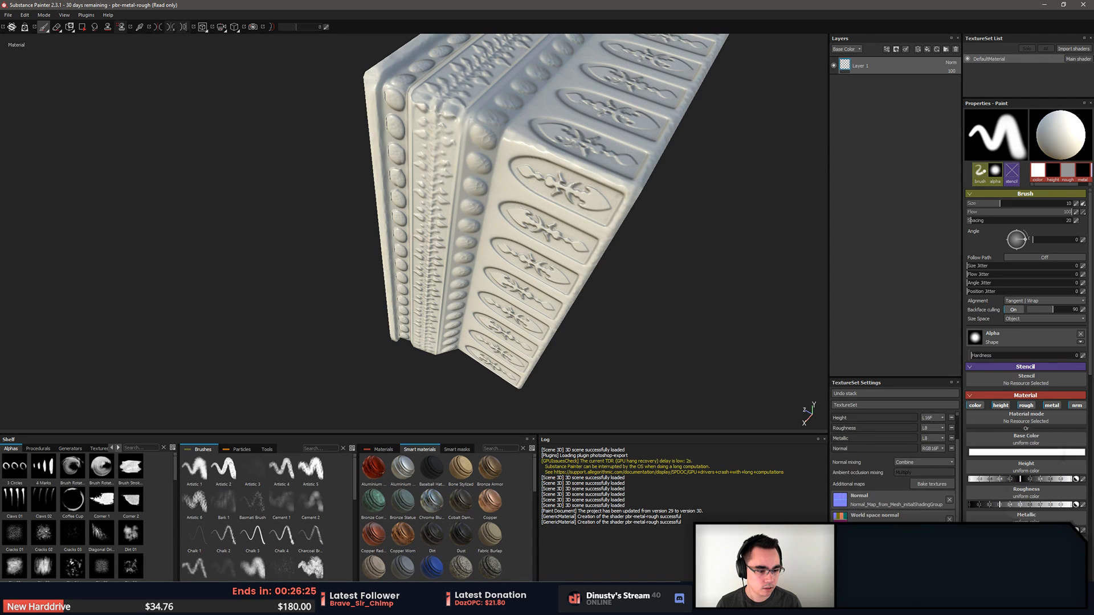
click(929, 517)
click(948, 474)
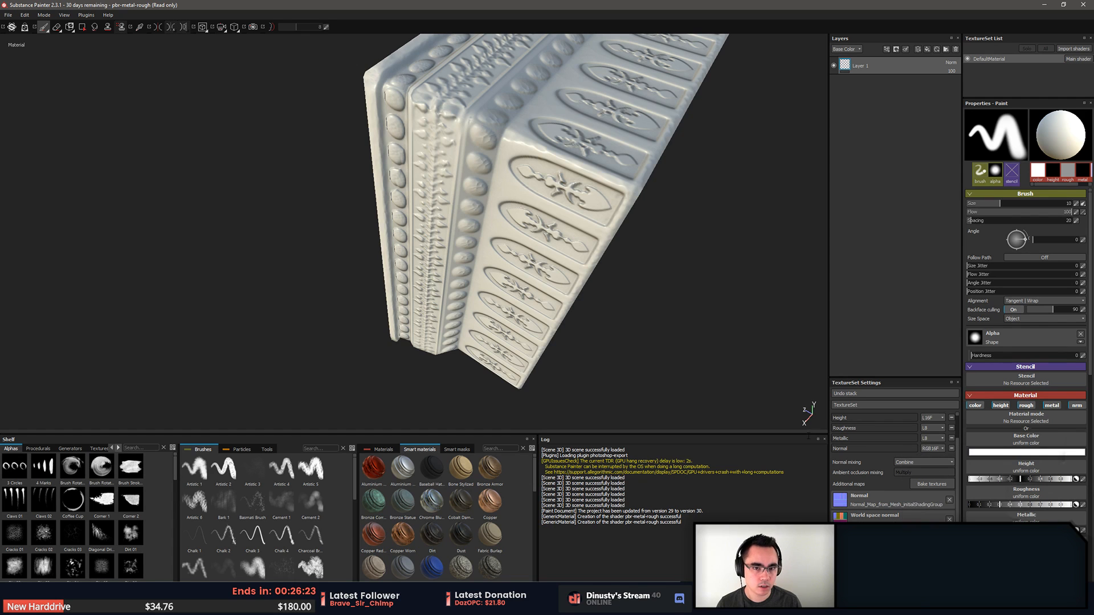
Find the Temple Mossy Stone smart material by searching for "temple", try it on the mesh, and undo it
alt+drag(713, 305, 597, 393)
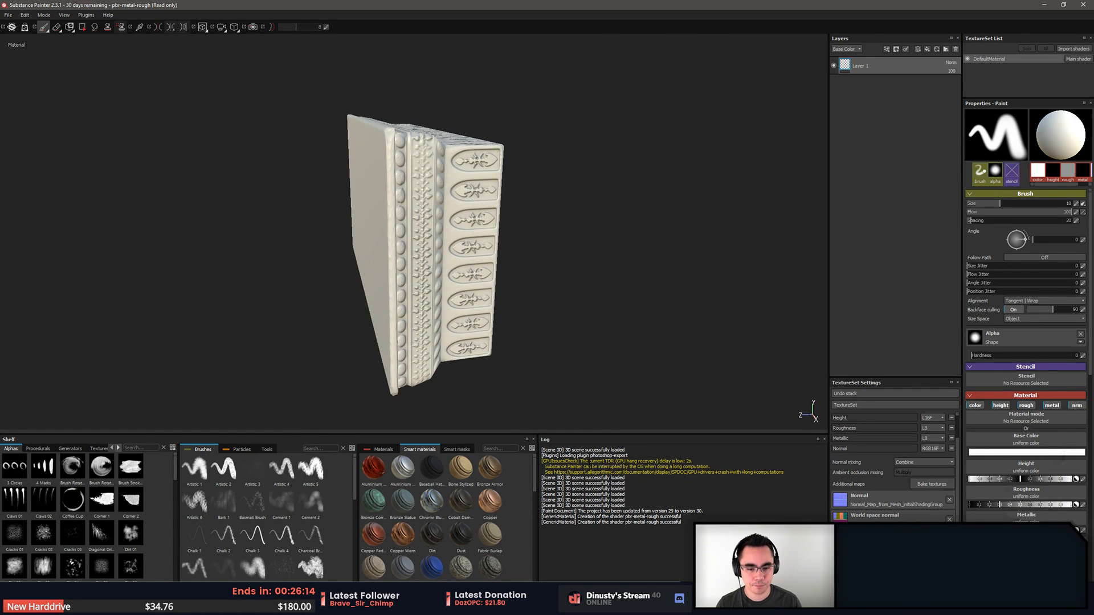
click(506, 444)
text(temple)
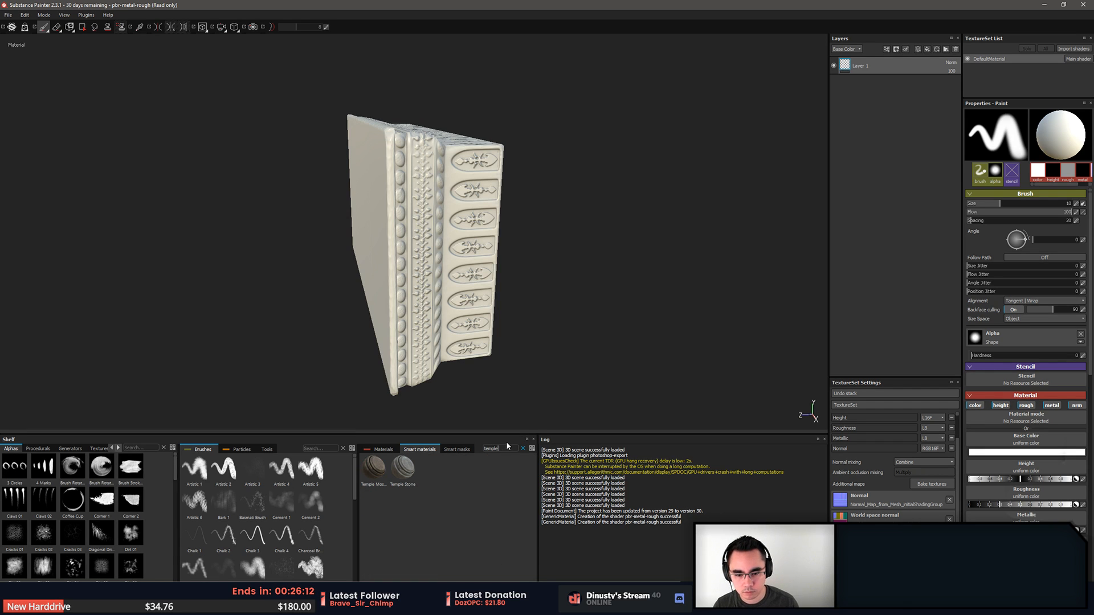
drag(373, 468, 894, 56)
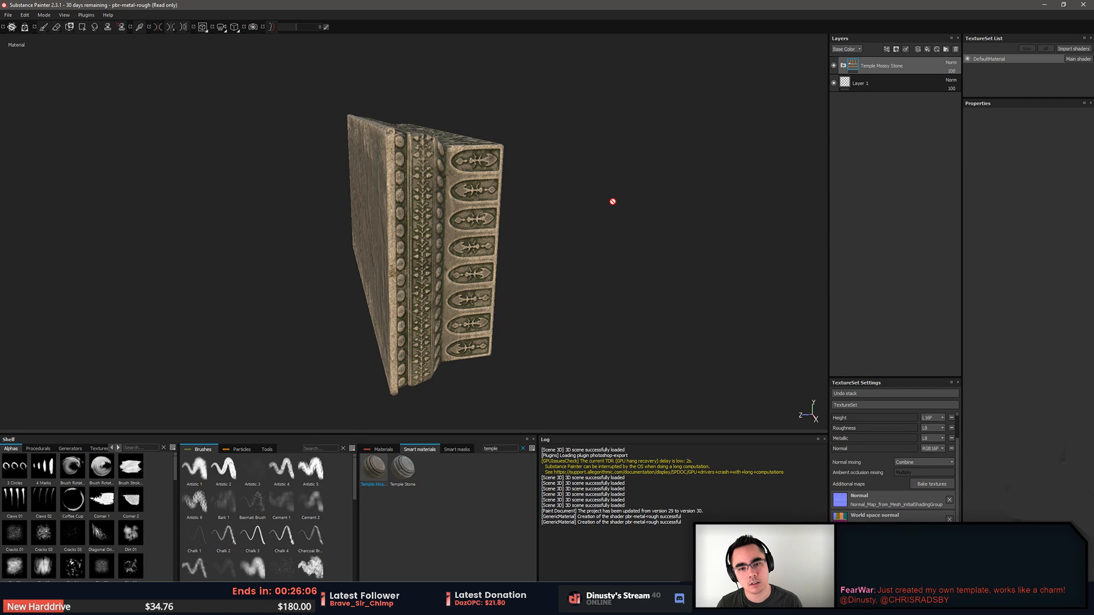
mouse_move(613, 202)
alt+mouse_down()
mouse_move(561, 235)
mouse_move(612, 261)
mouse_move(557, 215)
mouse_move(551, 245)
mouse_move(593, 303)
mouse_move(523, 237)
mouse_move(610, 176)
mouse_move(655, 195)
mouse_move(784, 178)
mouse_move(556, 220)
mouse_move(513, 167)
mouse_move(513, 220)
alt+mouse_up()
key(ctrl+z)
alt+middle_drag(615, 192, 611, 246)
alt+drag(610, 247, 626, 237)
alt+middle_drag(626, 238, 655, 233)
alt+drag(655, 233, 636, 238)
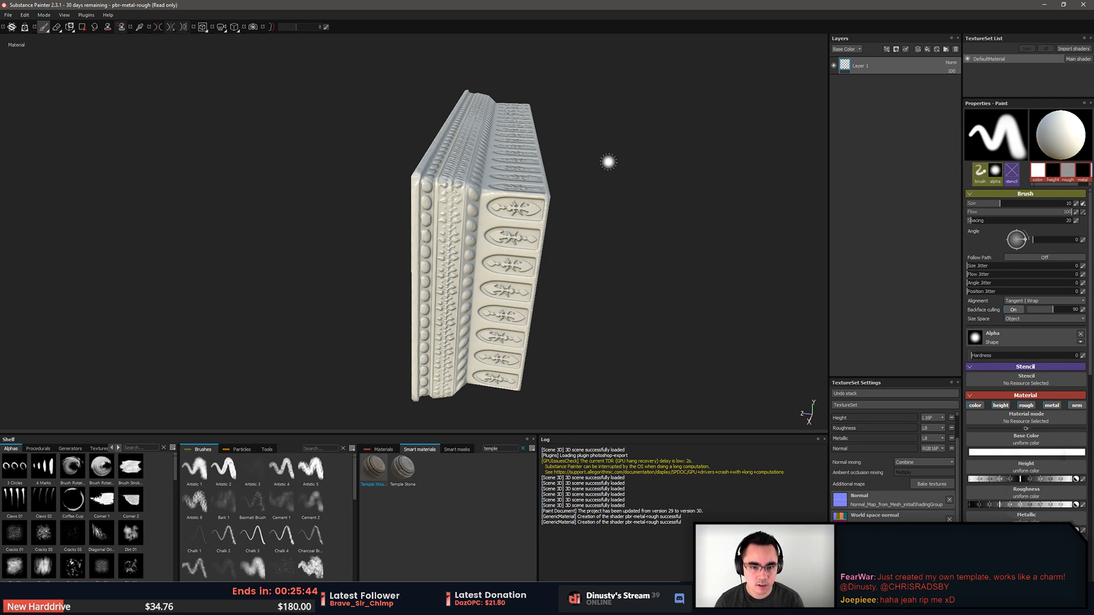
alt+drag(608, 190, 682, 224)
Clear the temple filter, browse the base materials and search them for "ston"
click(523, 448)
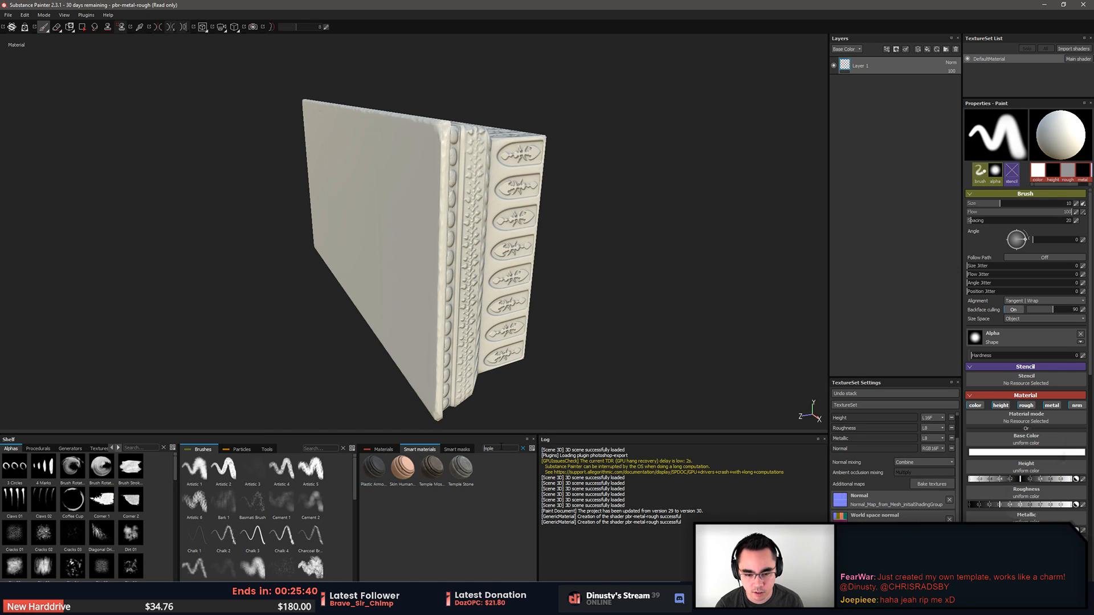
click(384, 450)
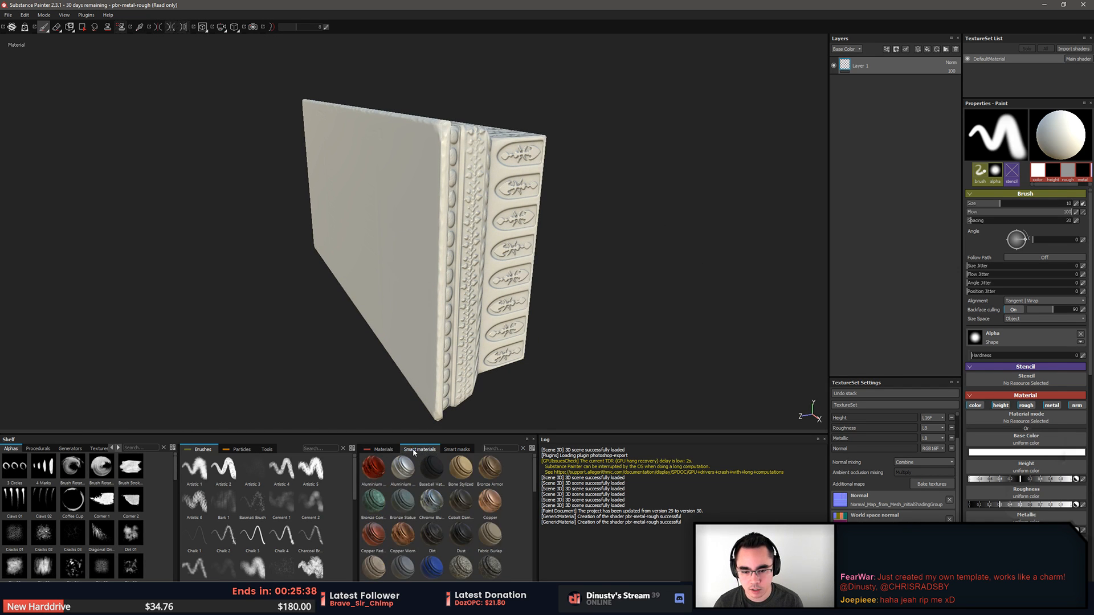
drag(446, 494, 440, 424)
scroll(537, 487, down, 2)
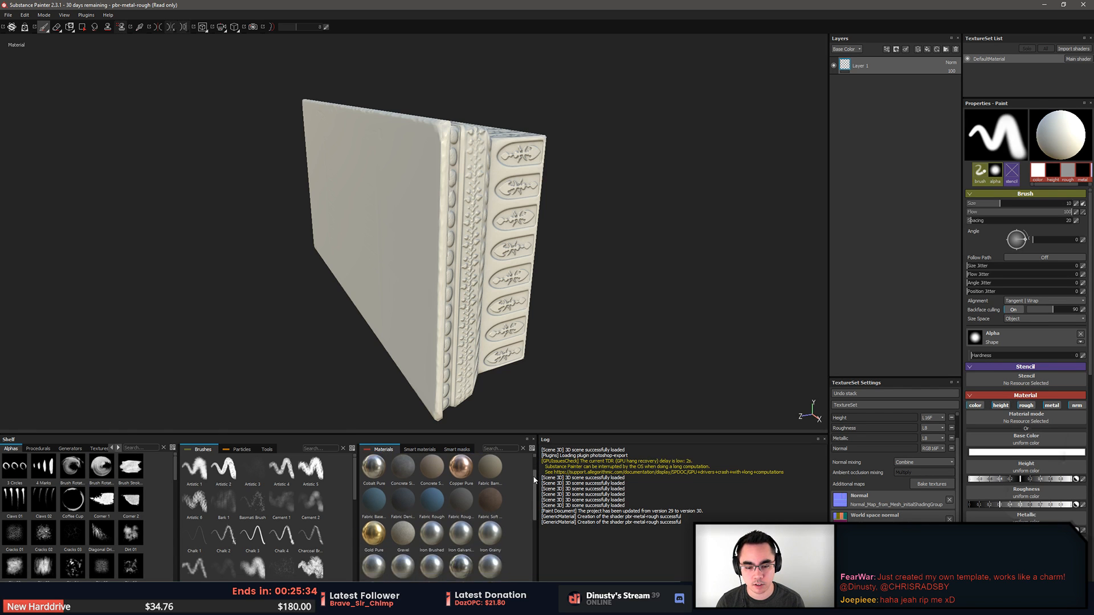
scroll(531, 529, down, 5)
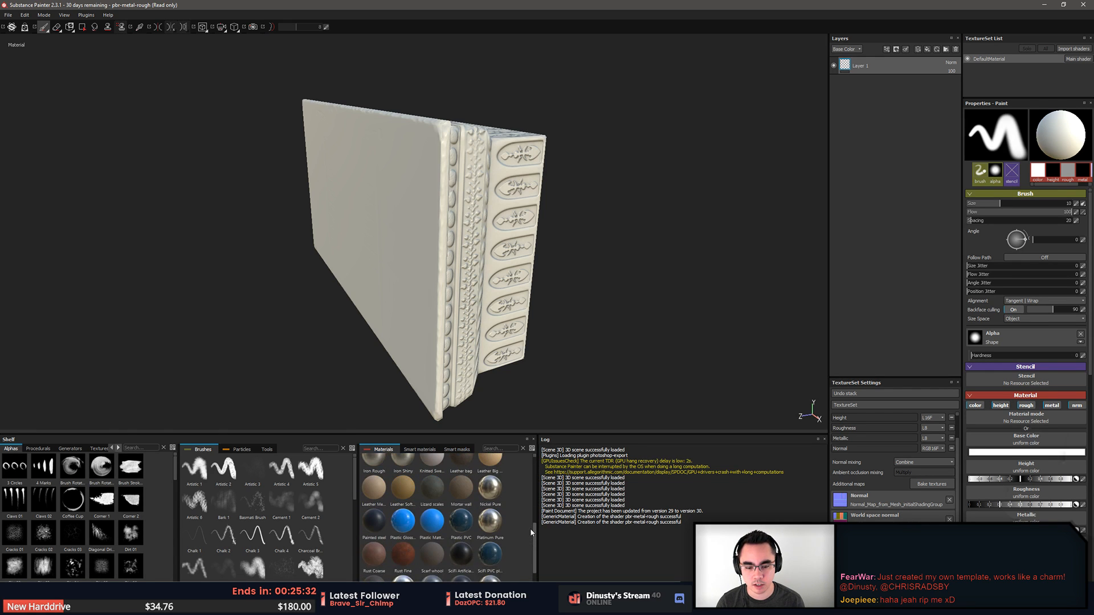
scroll(529, 516, up, 2)
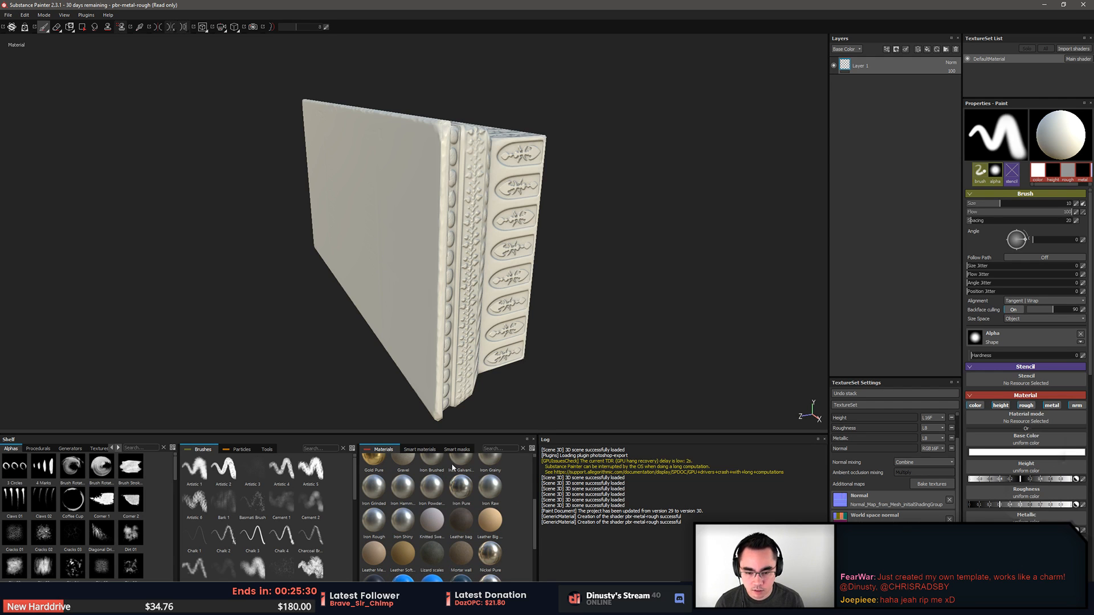
text(ston)
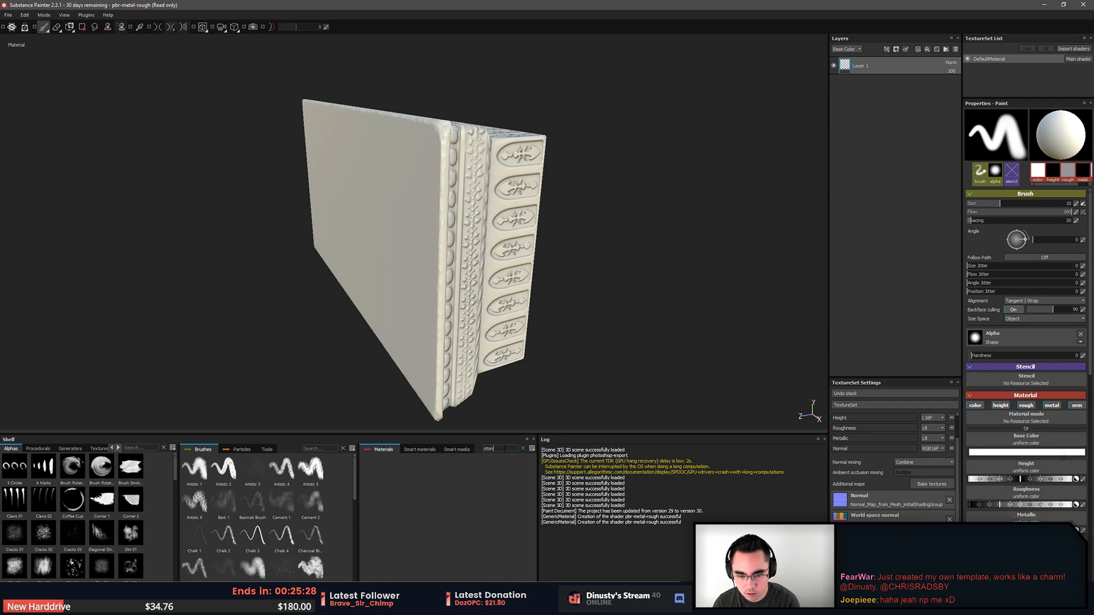
Filter the base materials by "con" and add Concrete Smooth as a fill layer above Layer 1
key(BackSpace)
key(BackSpace)
key(BackSpace)
key(BackSpace)
text(con)
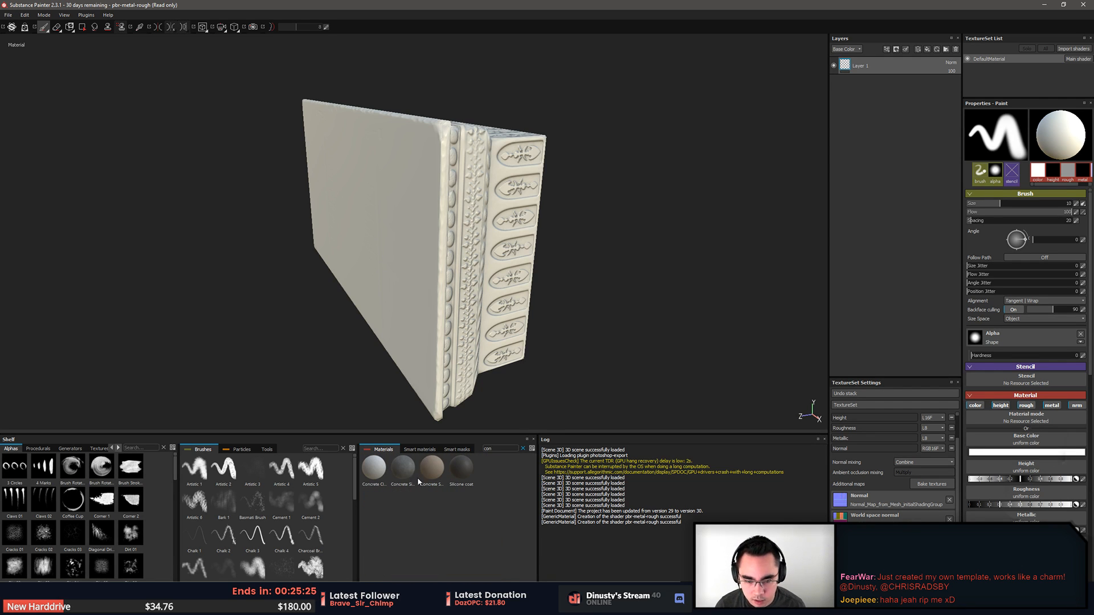
mouse_move(428, 467)
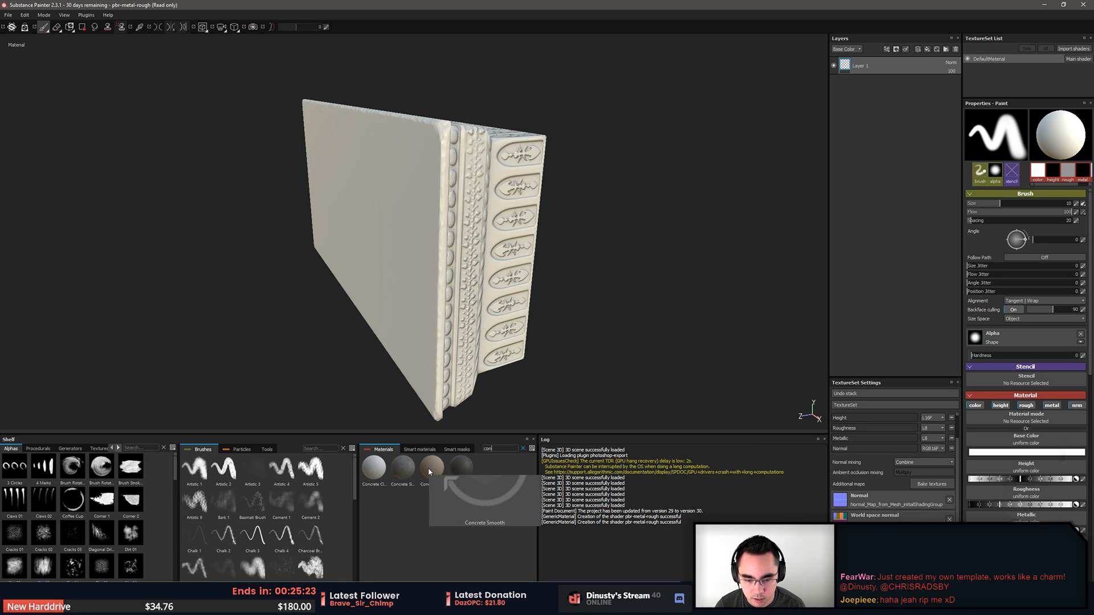
drag(431, 468, 883, 59)
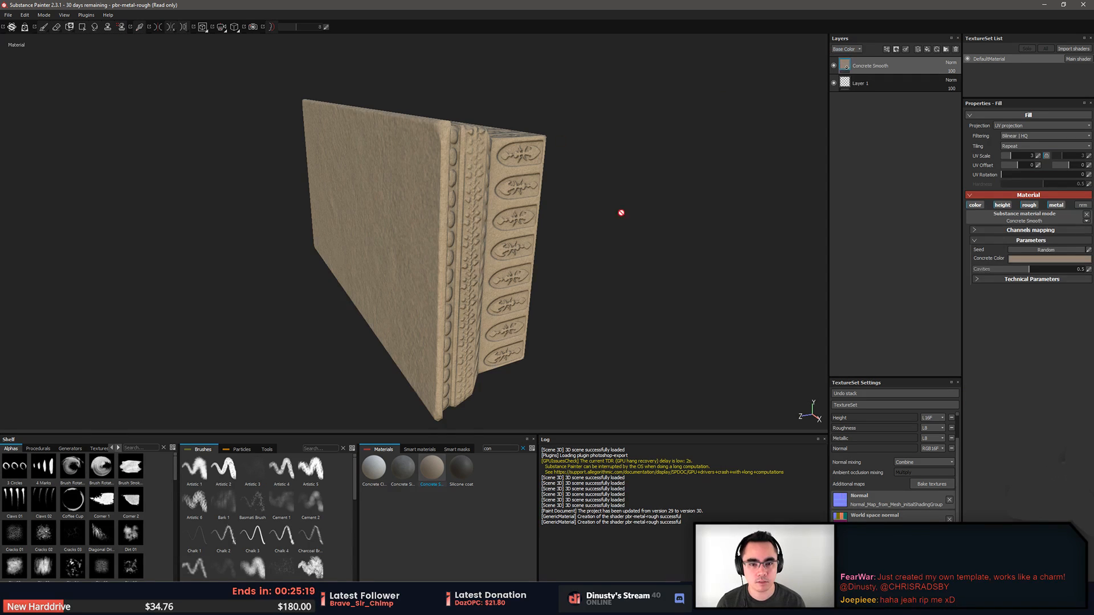
Inspect the concrete on the carved panels and set the fill layer's projection to Tri-planar projection
alt+drag(624, 213, 594, 255)
scroll(618, 237, up, 3)
shift+right_drag(593, 256, 477, 259)
alt+drag(478, 259, 572, 199)
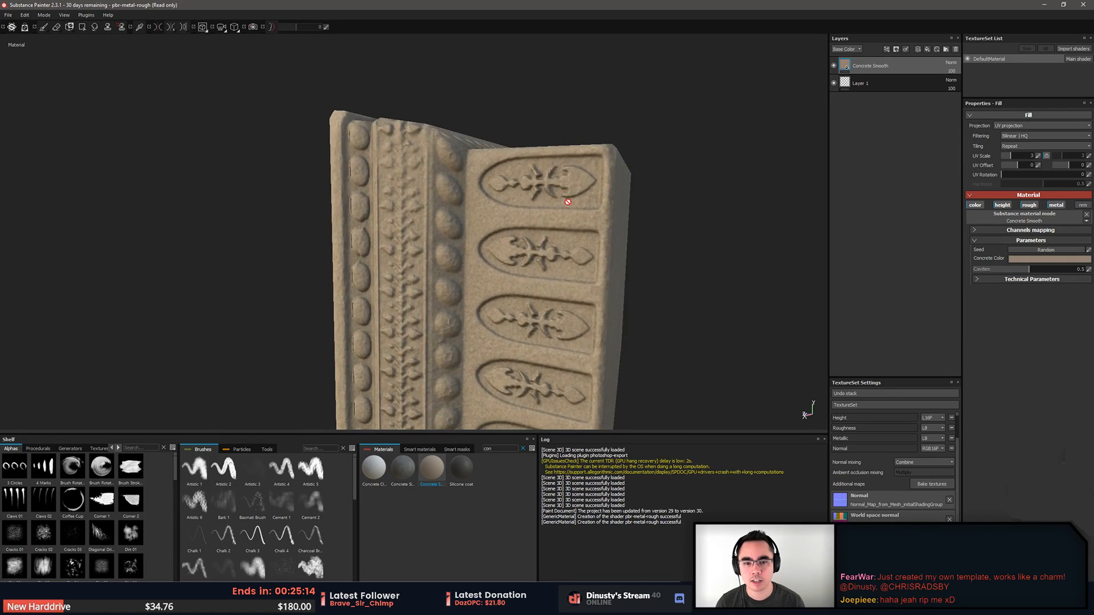
shift+right_drag(572, 200, 586, 246)
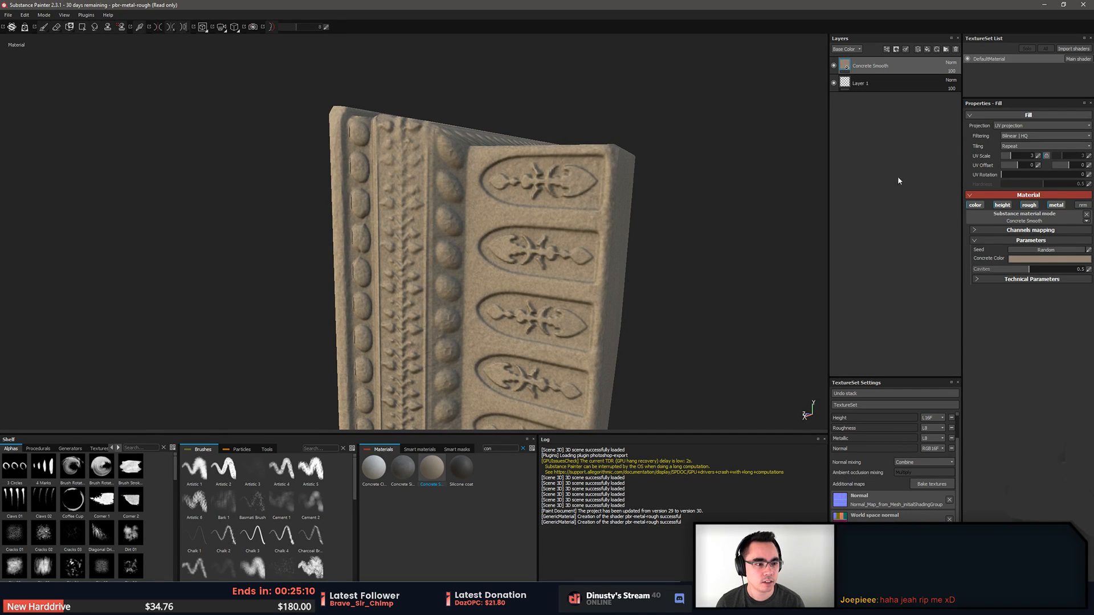
click(1027, 136)
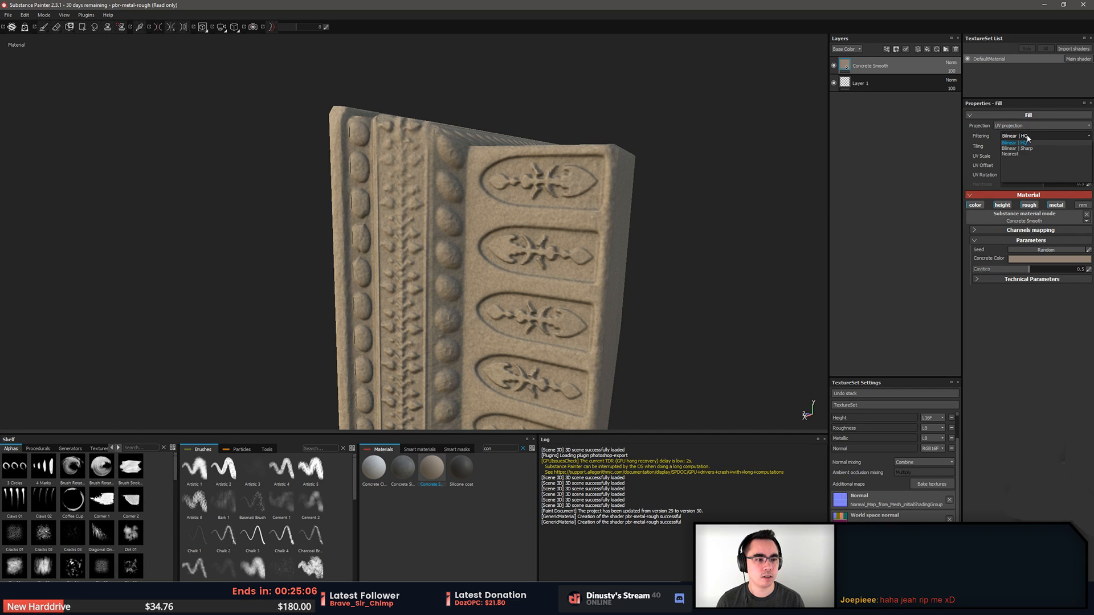
click(1025, 126)
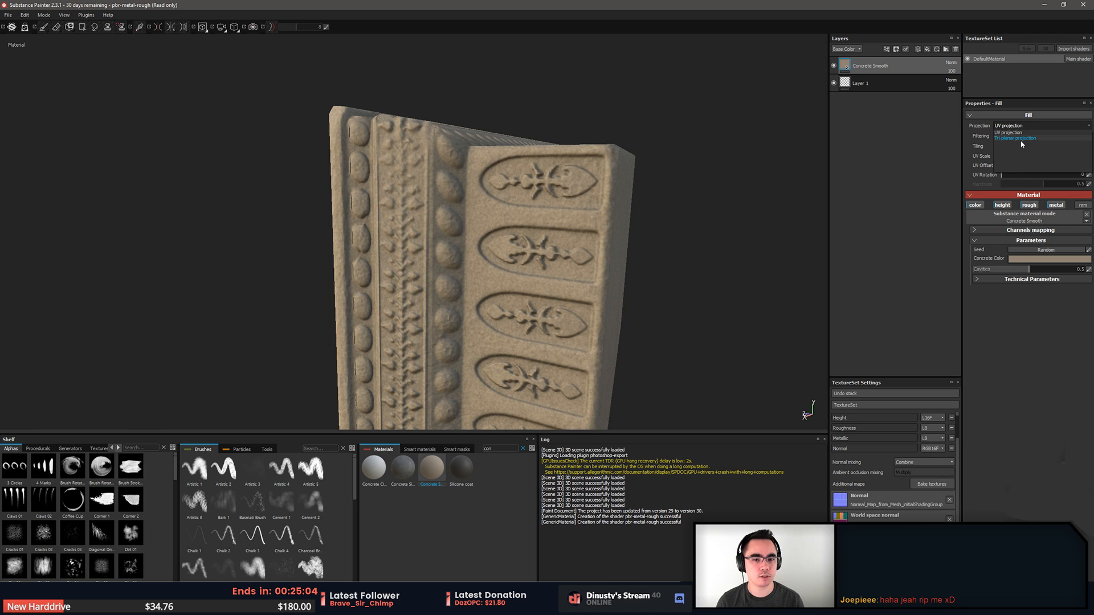
click(1021, 140)
Try a UV scale of 4 on the Concrete Smooth fill and return it to 3
alt+drag(660, 212, 638, 251)
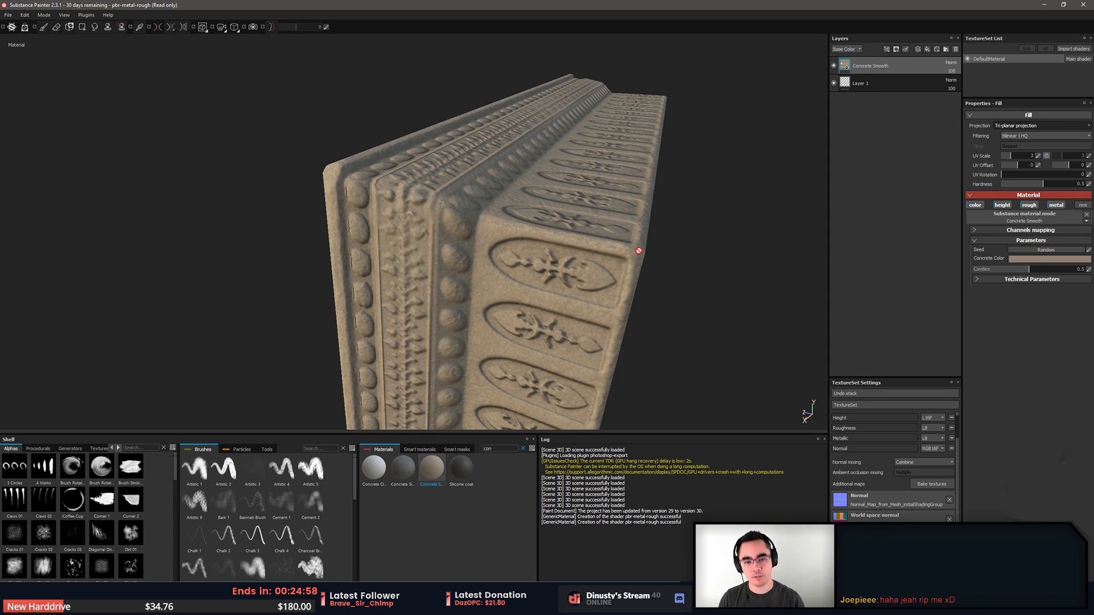
alt+drag(638, 250, 478, 202)
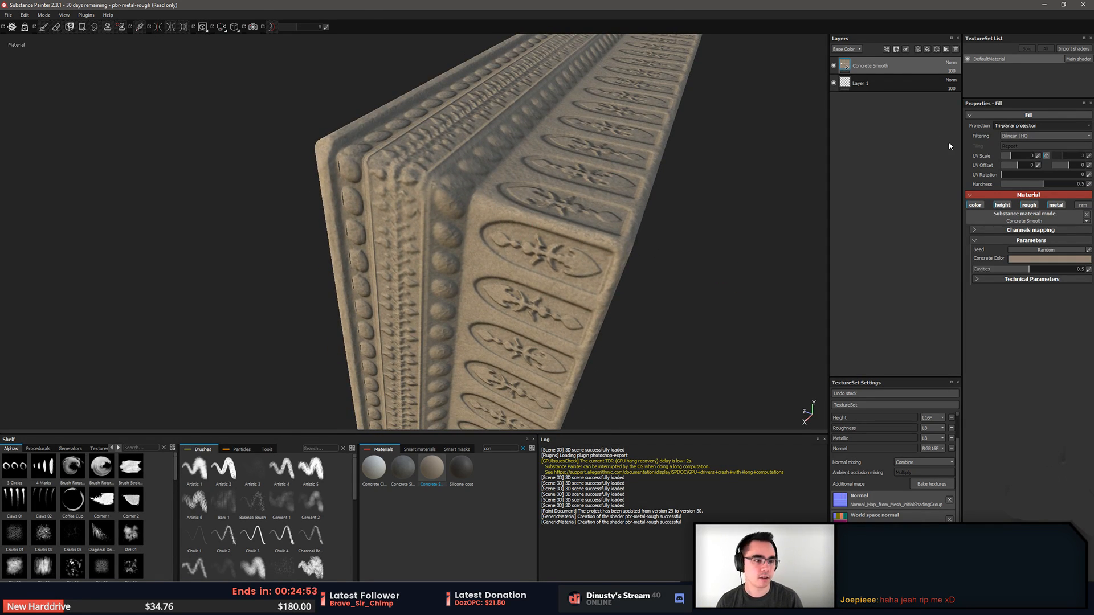
double_click(1020, 156)
text(4)
key(Return)
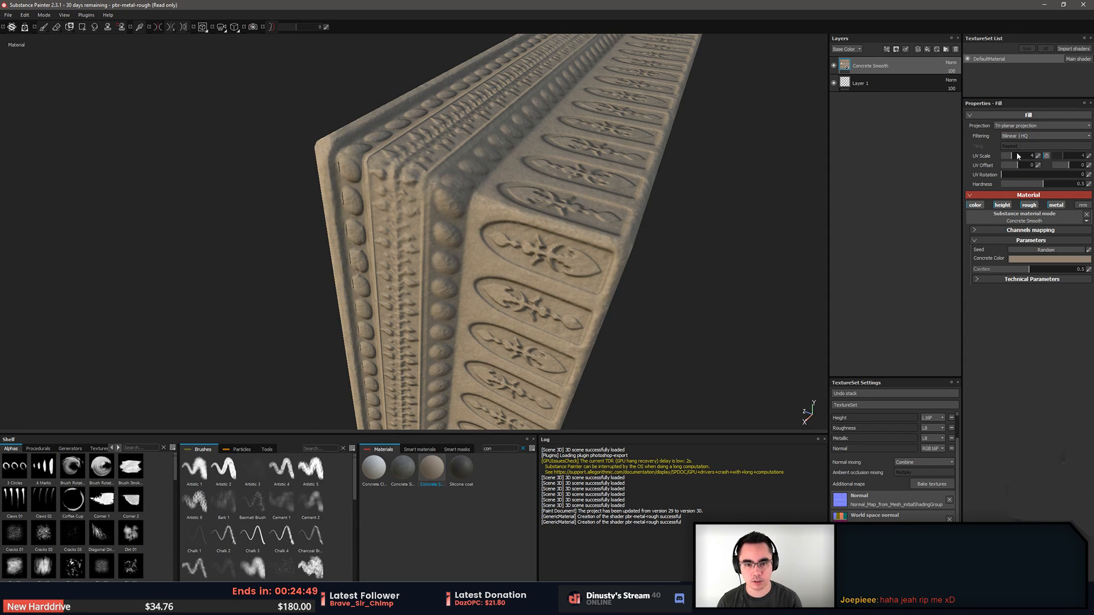
alt+drag(878, 182, 915, 156)
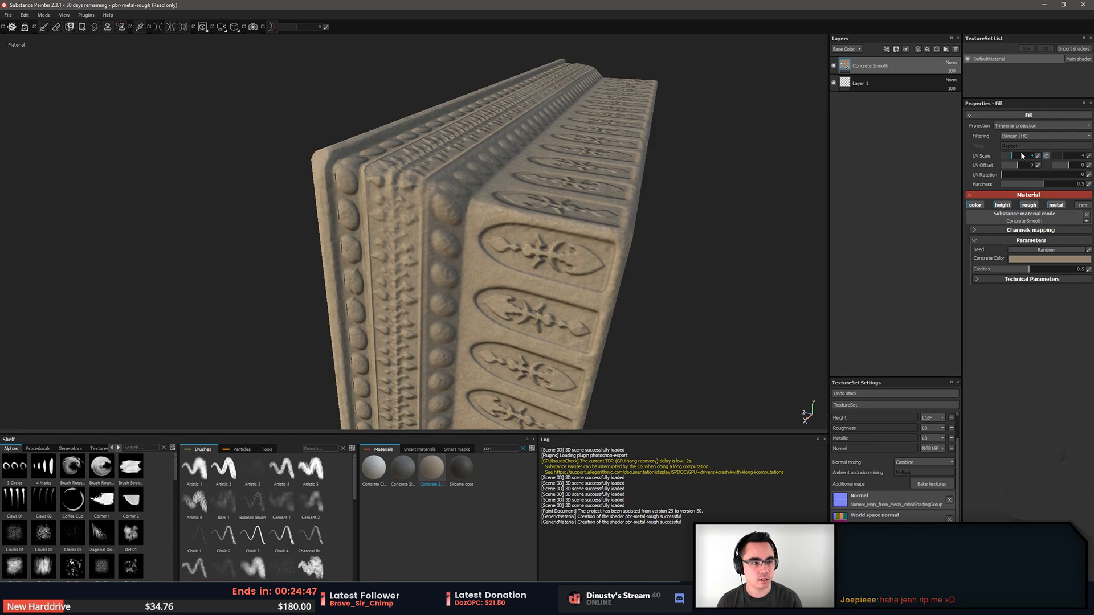
mouse_move(1013, 156)
mouse_down()
mouse_move(1032, 165)
mouse_move(1016, 170)
mouse_up()
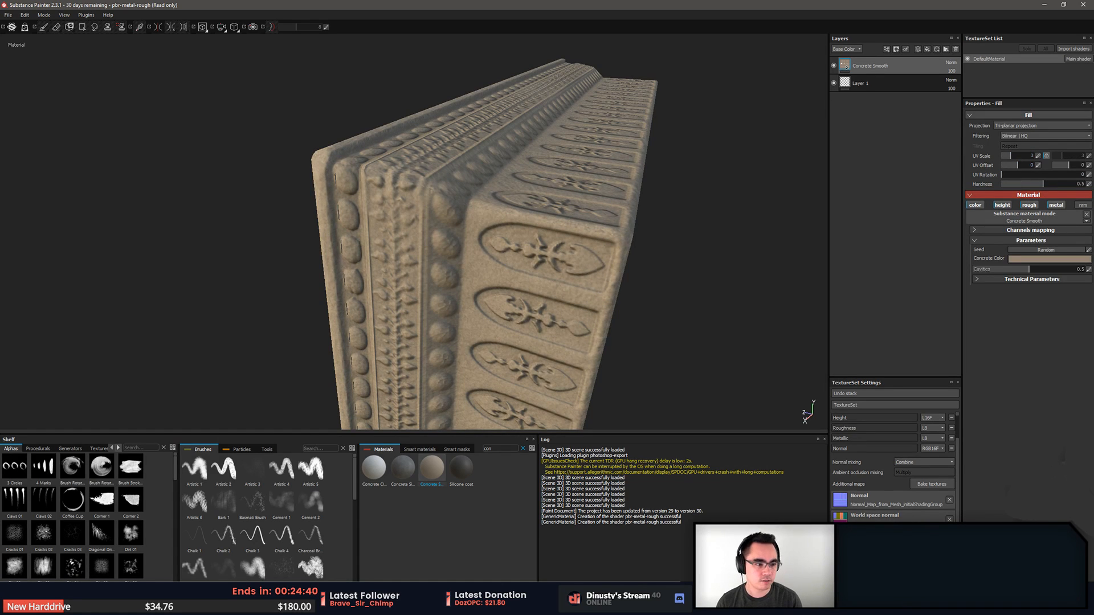
click(975, 279)
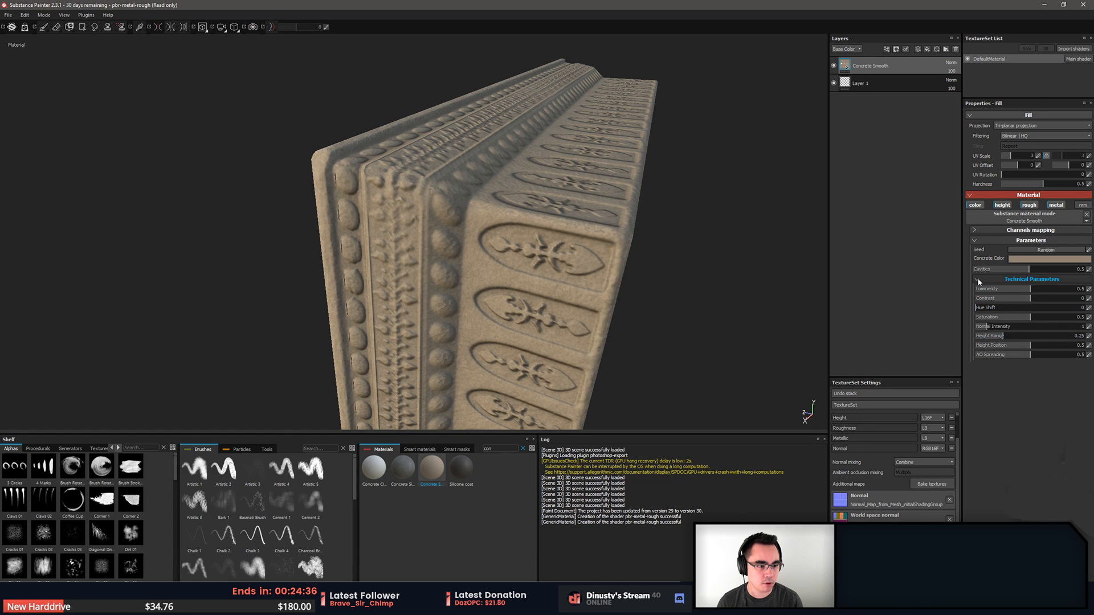
click(978, 281)
alt+drag(769, 267, 831, 179)
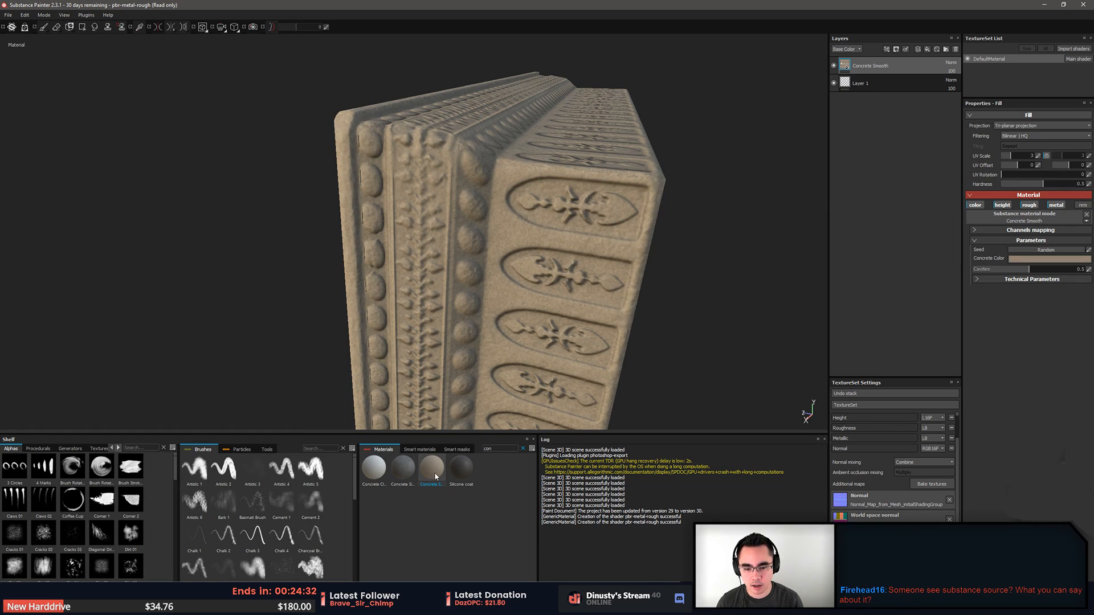
Add a fill layer above Concrete Smooth and leave only its color channel enabled
click(930, 50)
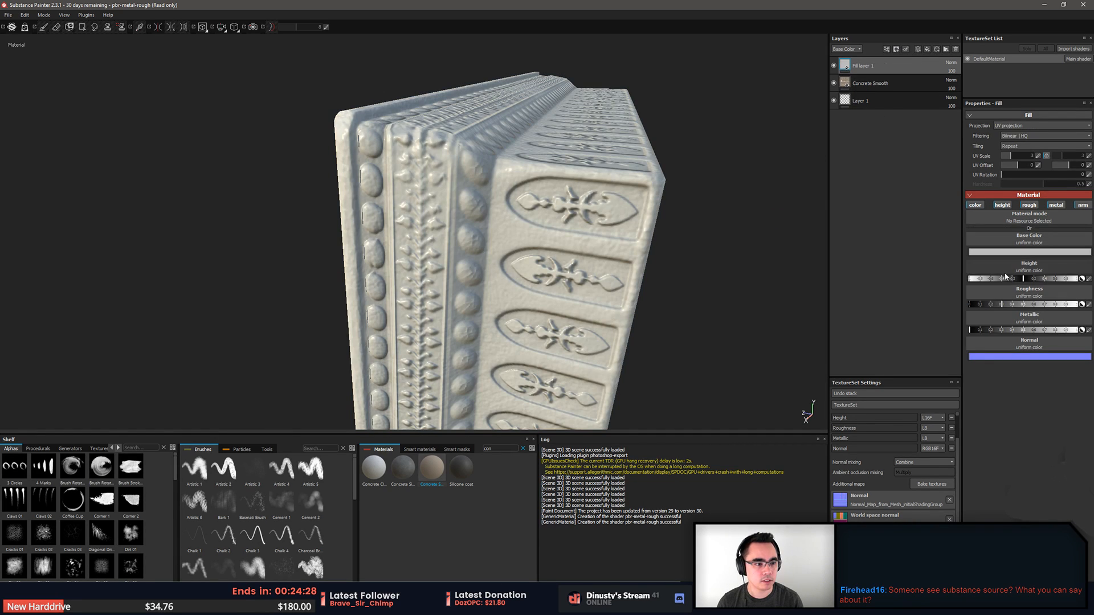
click(976, 205)
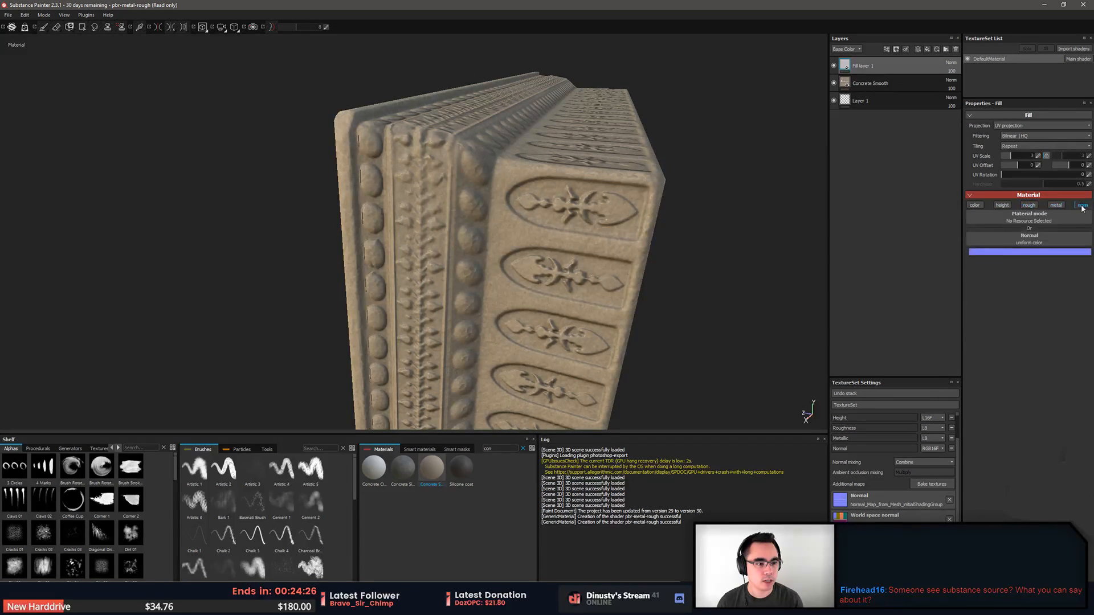
click(975, 205)
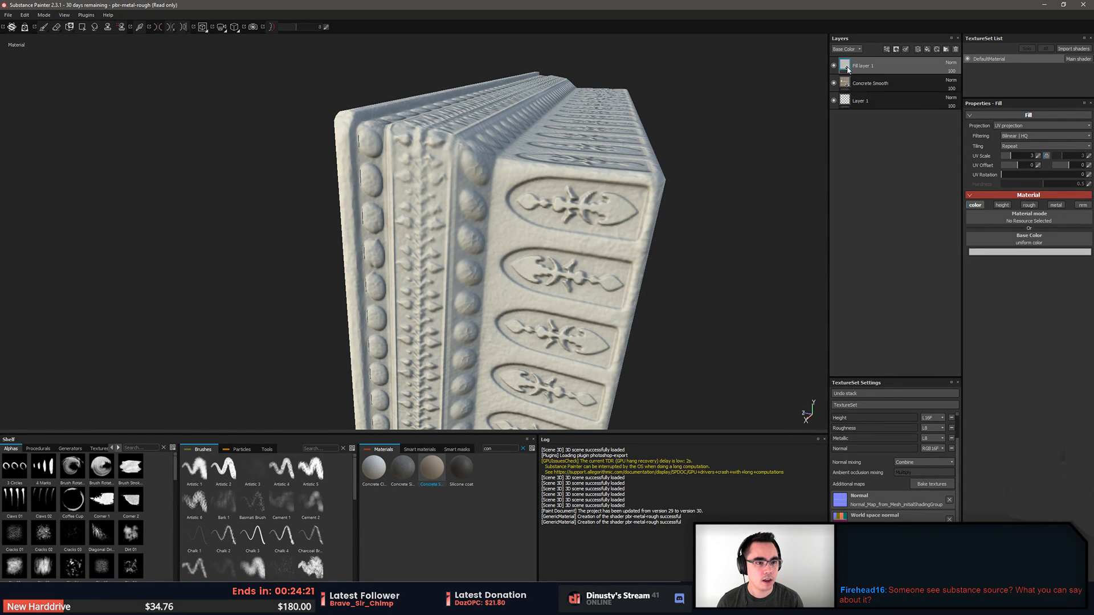
Set the new fill layer's base color to a muted brown, about R 0.333, G 0.245, B 0.191
click(1021, 252)
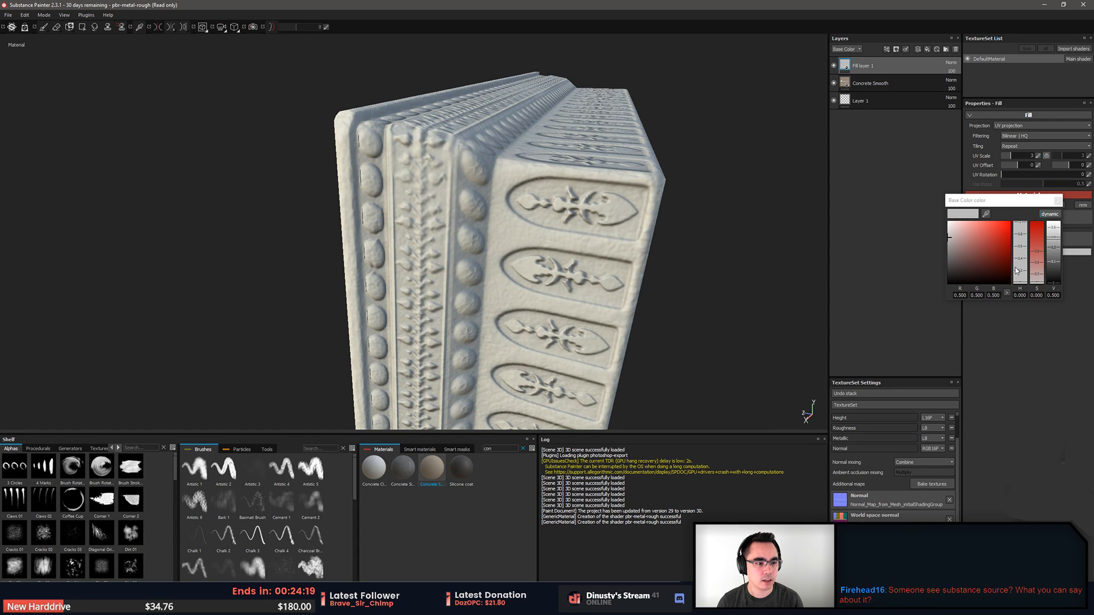
click(1039, 282)
drag(1038, 281, 1037, 237)
click(1022, 276)
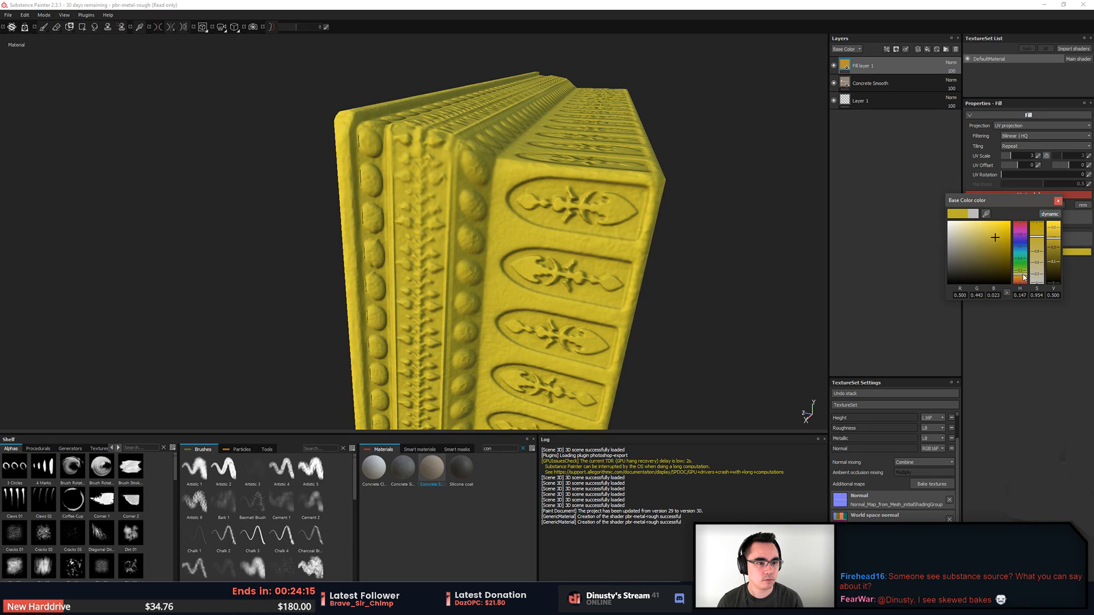
click(1020, 282)
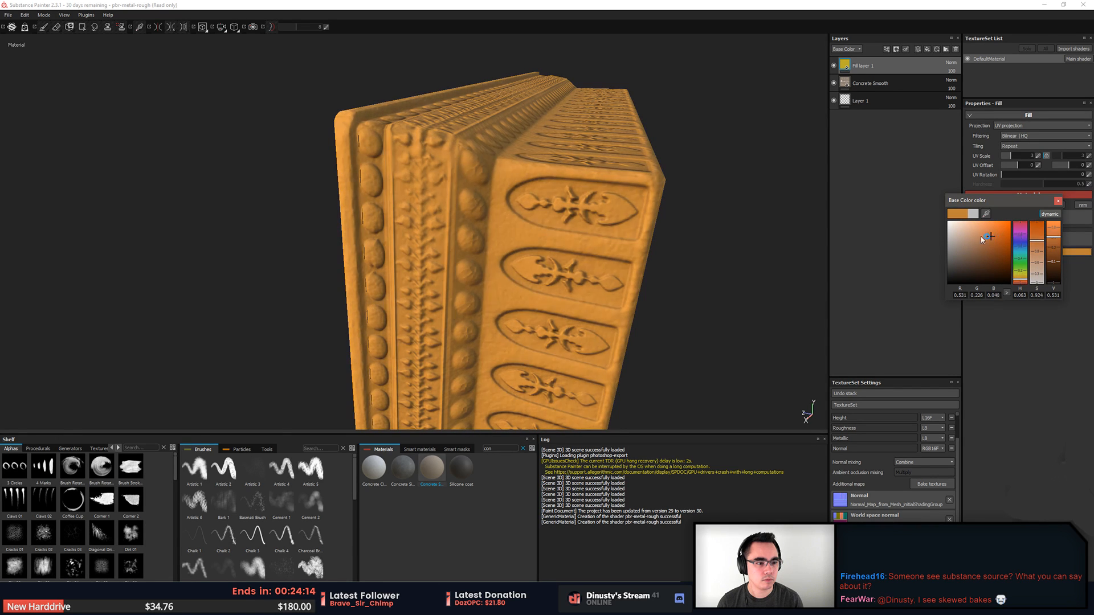
mouse_move(969, 246)
mouse_down()
mouse_move(965, 259)
mouse_move(958, 247)
mouse_up()
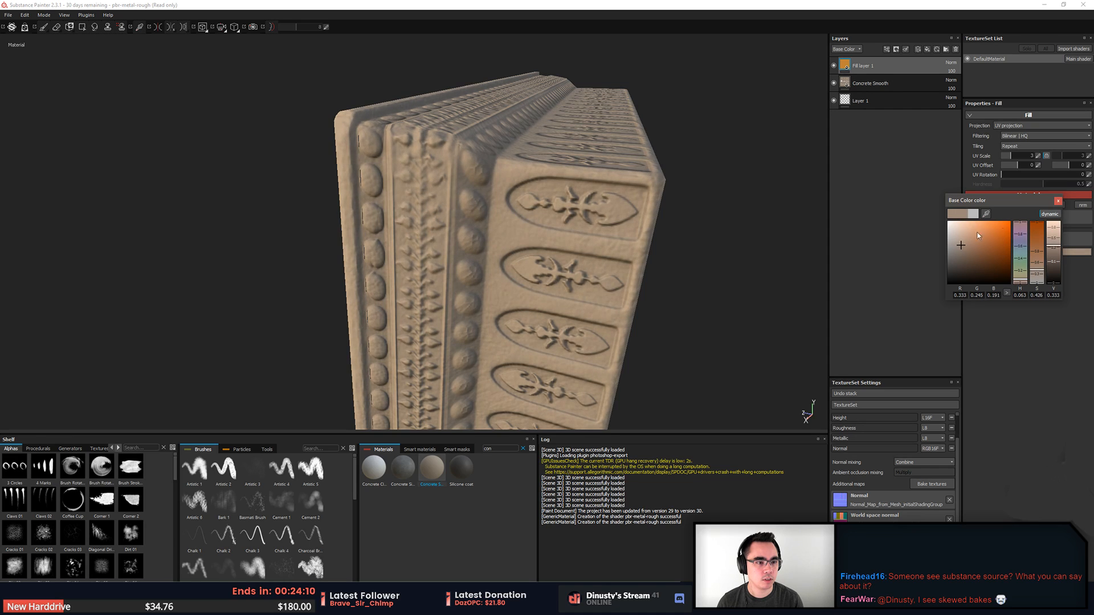
click(1058, 201)
click(1055, 205)
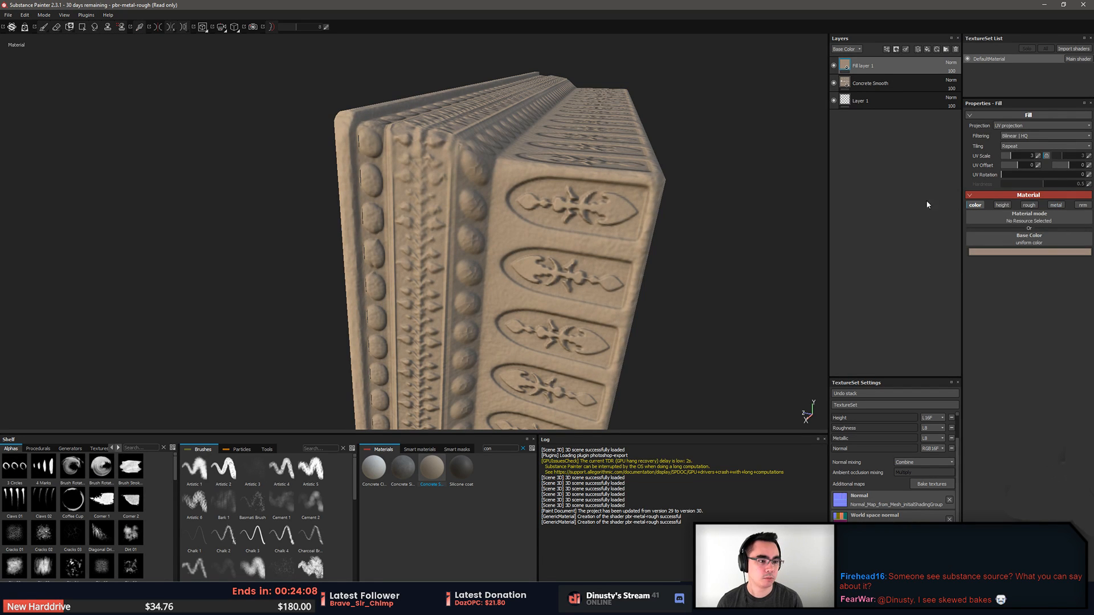
Add a black mask to the new fill layer above Concrete Smooth
right_click(899, 68)
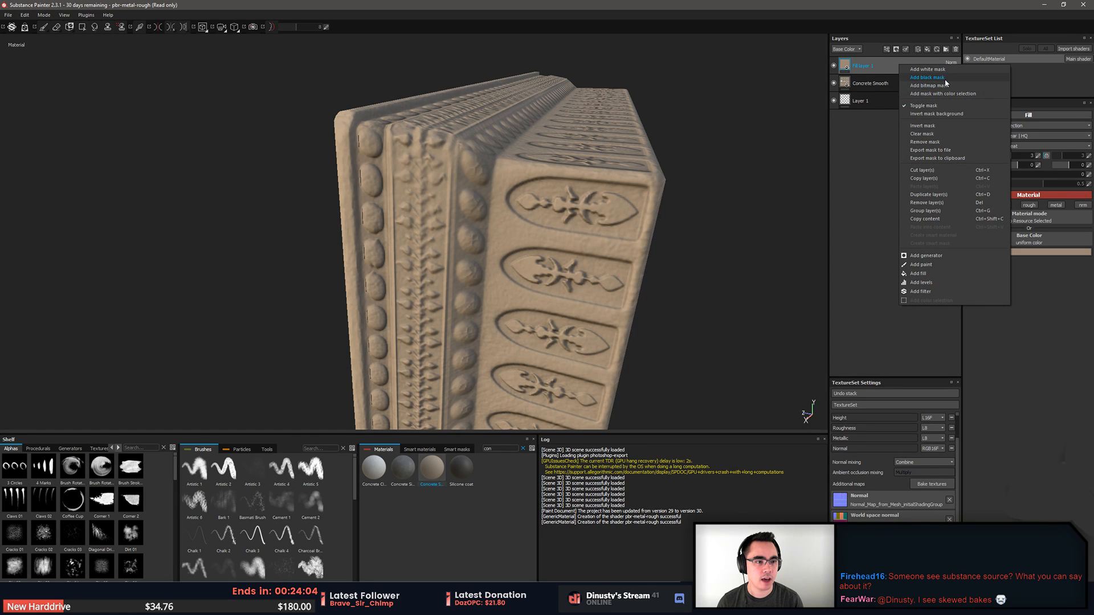
click(927, 77)
mouse_move(728, 188)
alt+mouse_down()
mouse_move(718, 190)
mouse_move(747, 173)
alt+mouse_up()
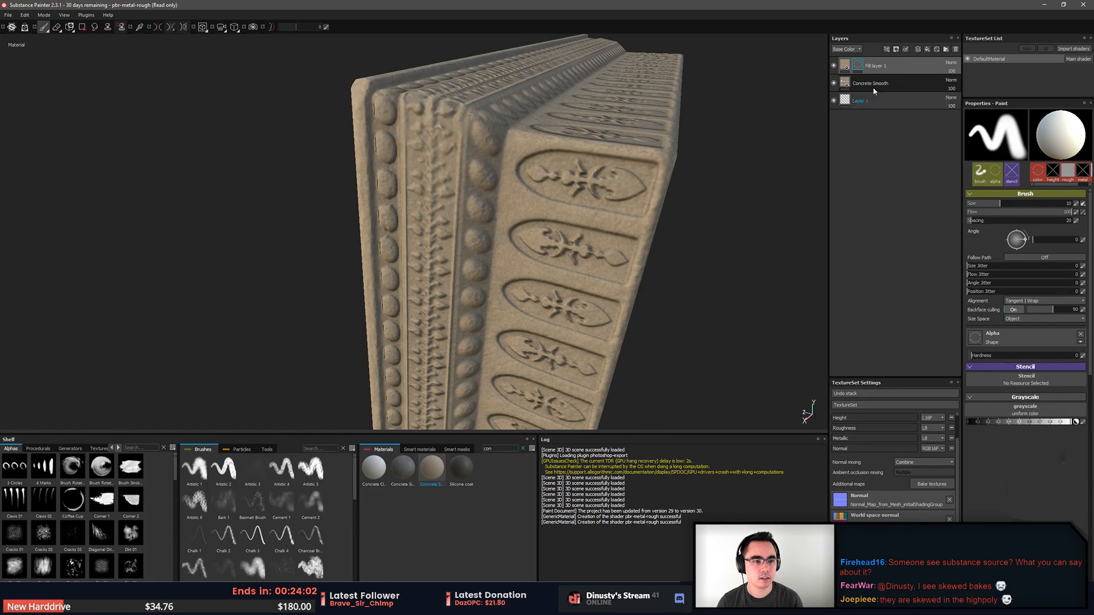
Change the masked fill layer's base color to bright cyan, R 0.000, G 0.937, B 1.000
click(845, 65)
click(1020, 252)
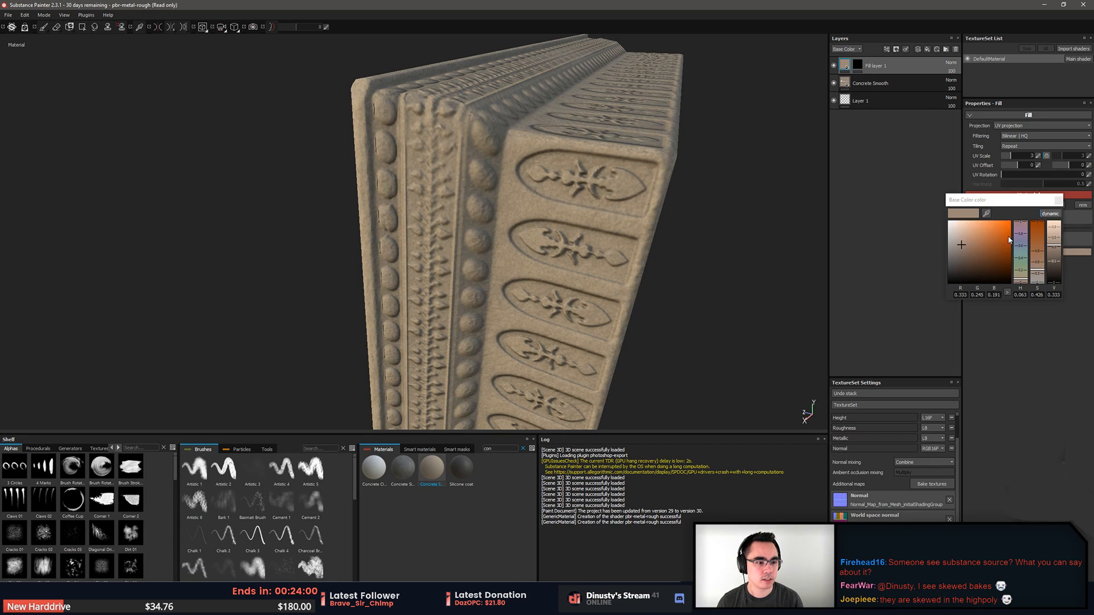
drag(1020, 247, 1020, 251)
drag(990, 236, 1011, 220)
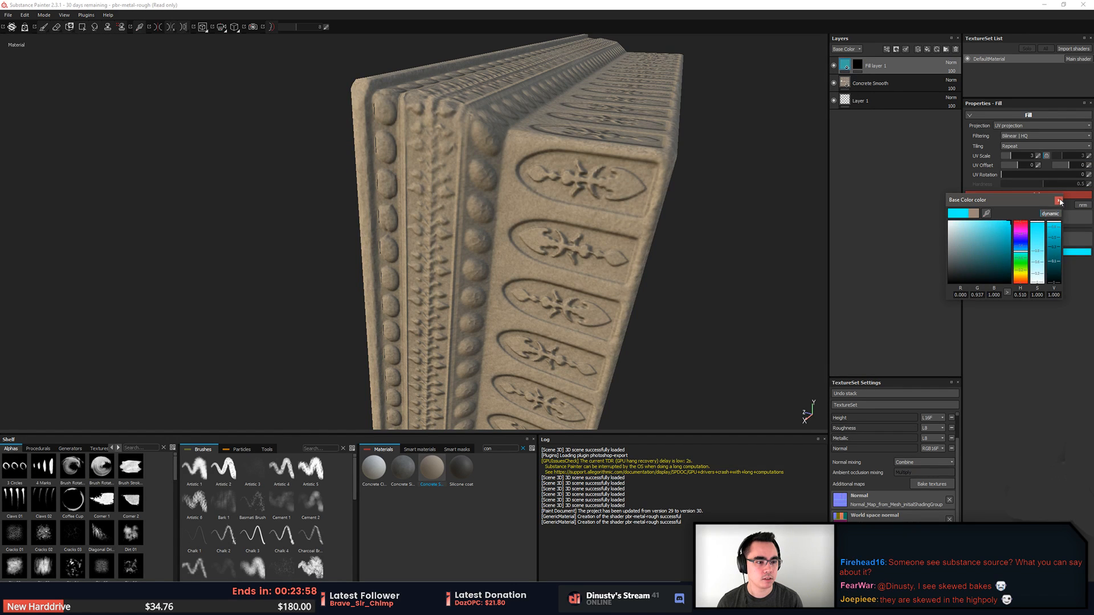
click(1058, 201)
click(838, 62)
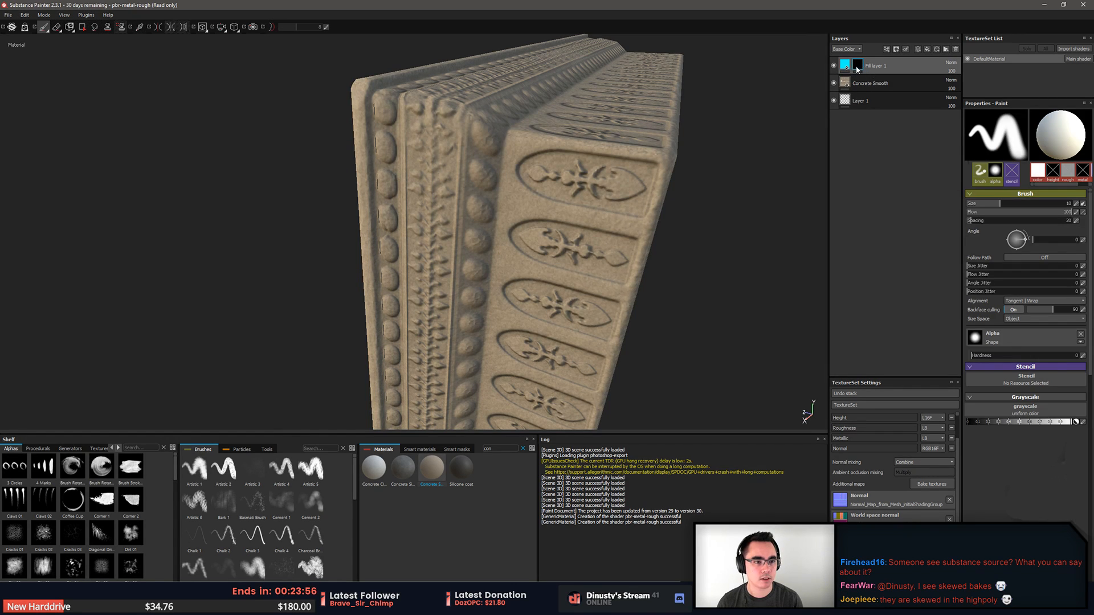
right_click(857, 68)
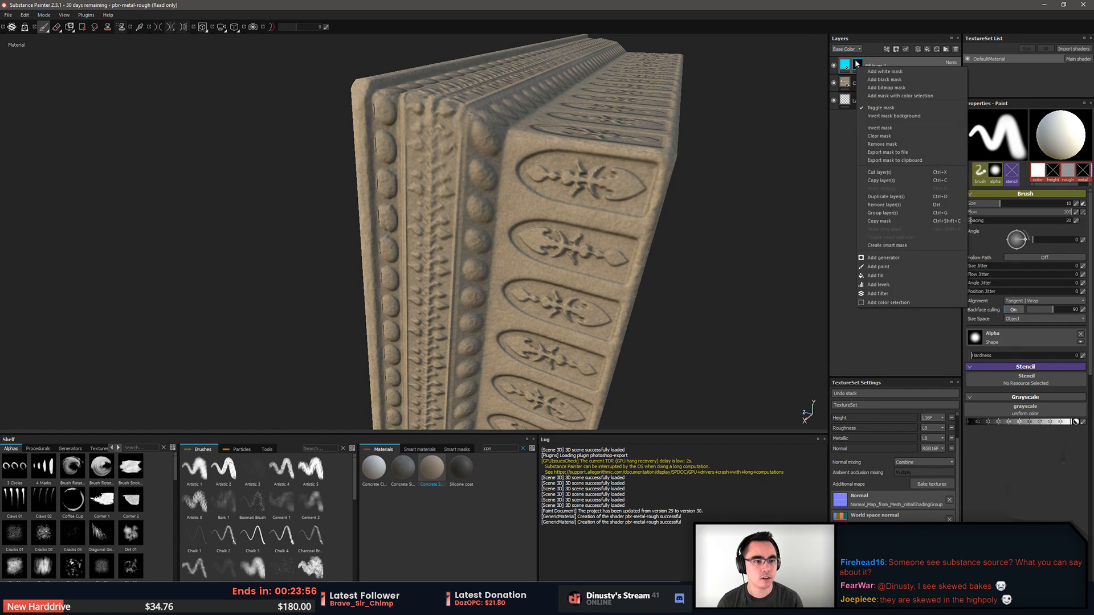
click(914, 259)
click(1038, 125)
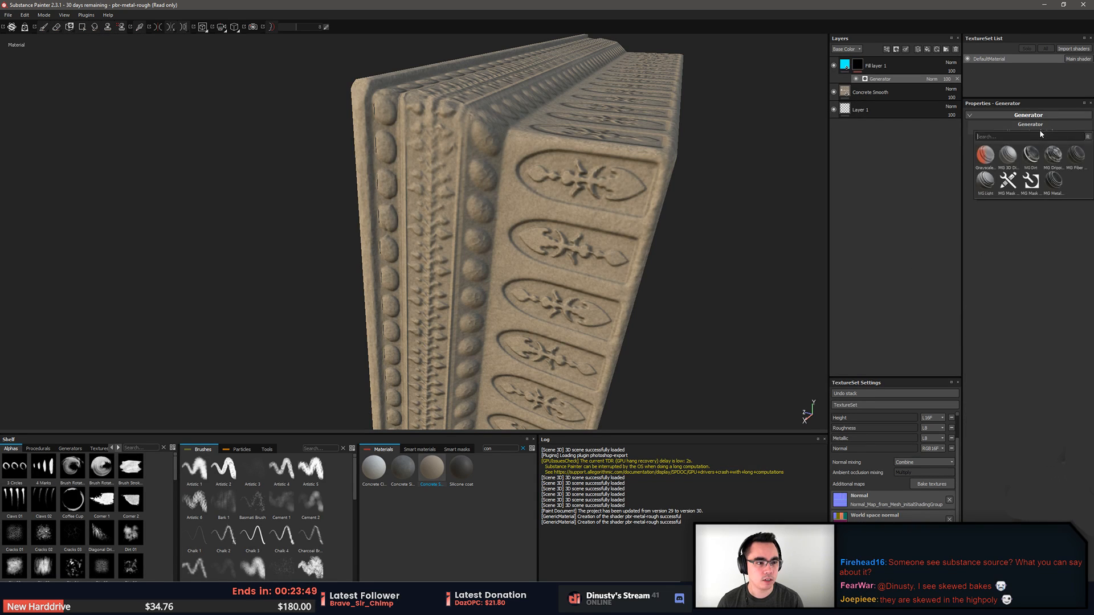
key(ctrl+z)
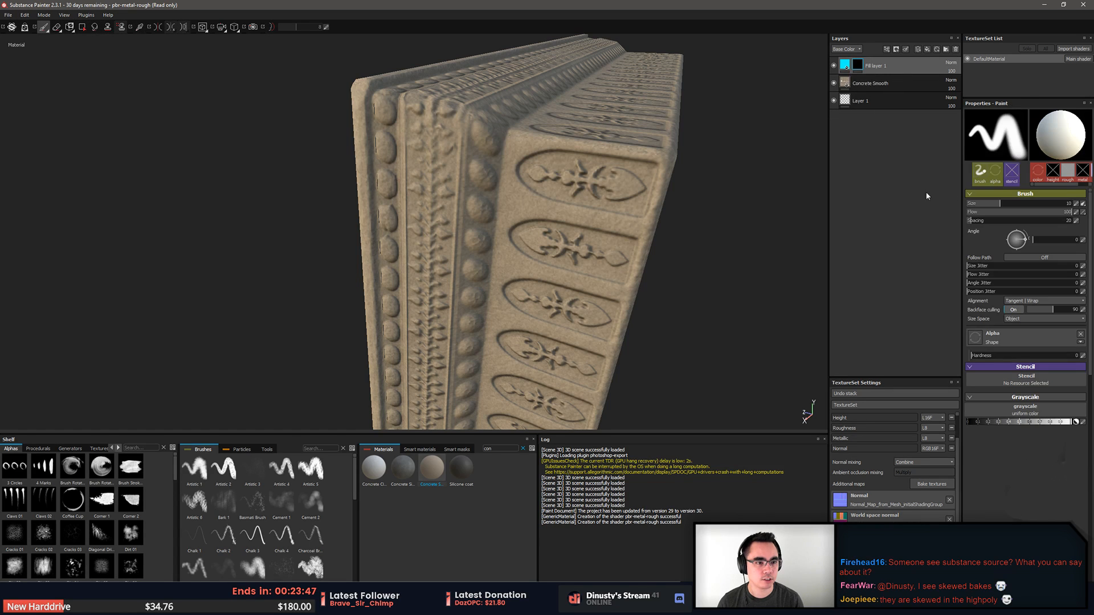
Show all smart masks without the search filter, enlarge their thumbnails and give their shelf area more height and width
click(455, 450)
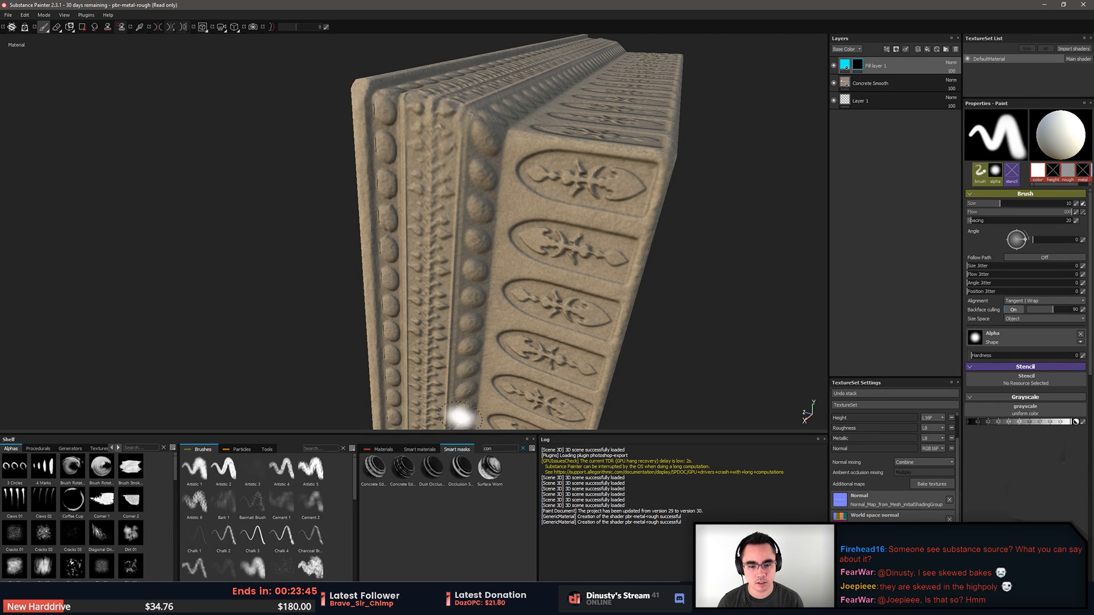
key(BackSpace)
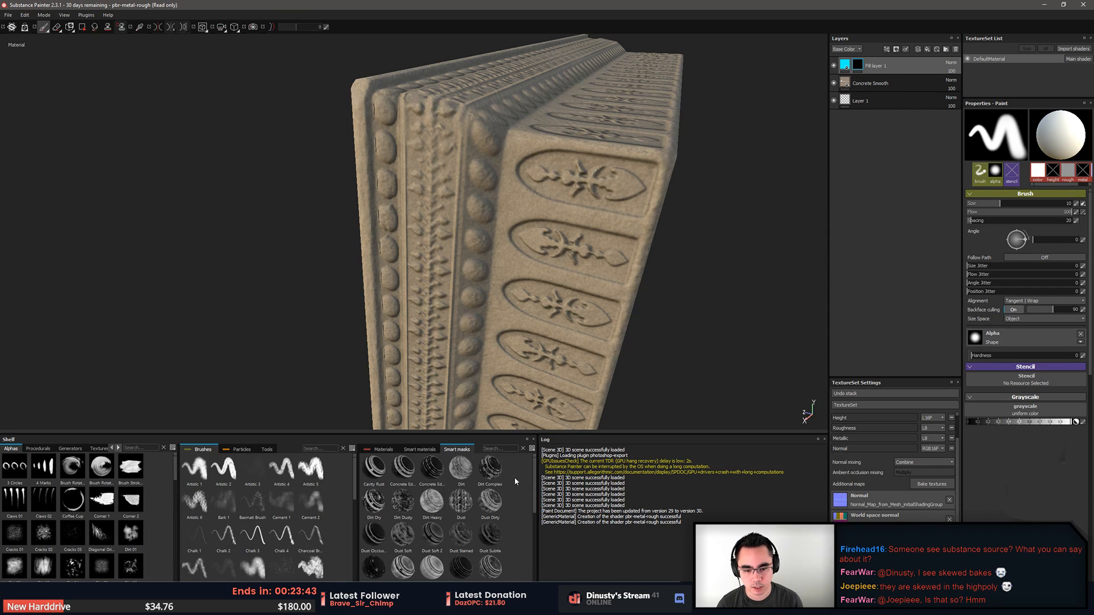
click(532, 449)
click(549, 467)
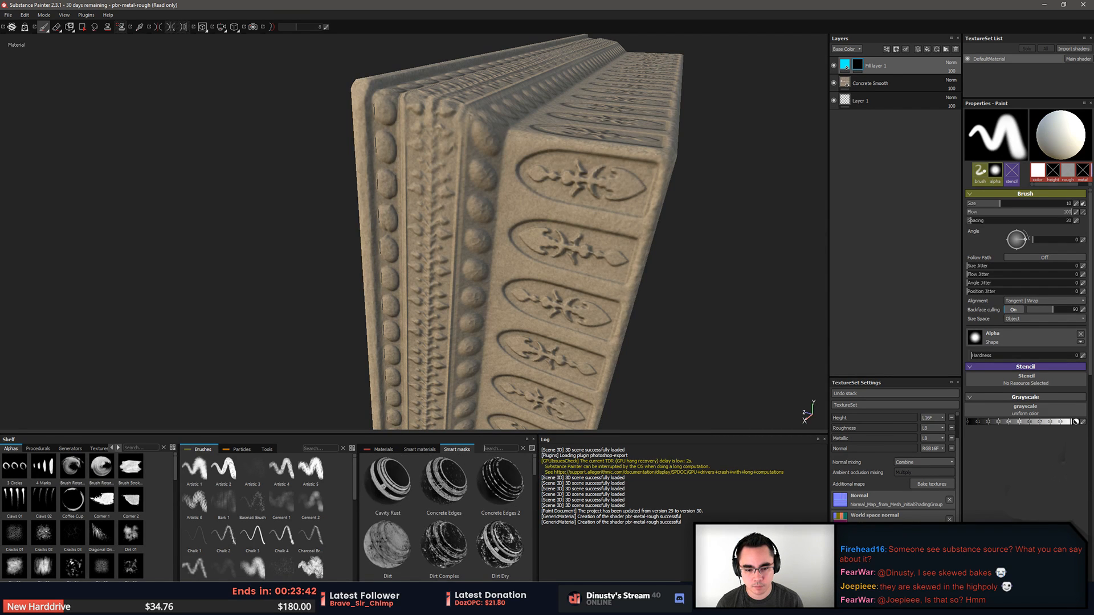
drag(533, 434, 530, 387)
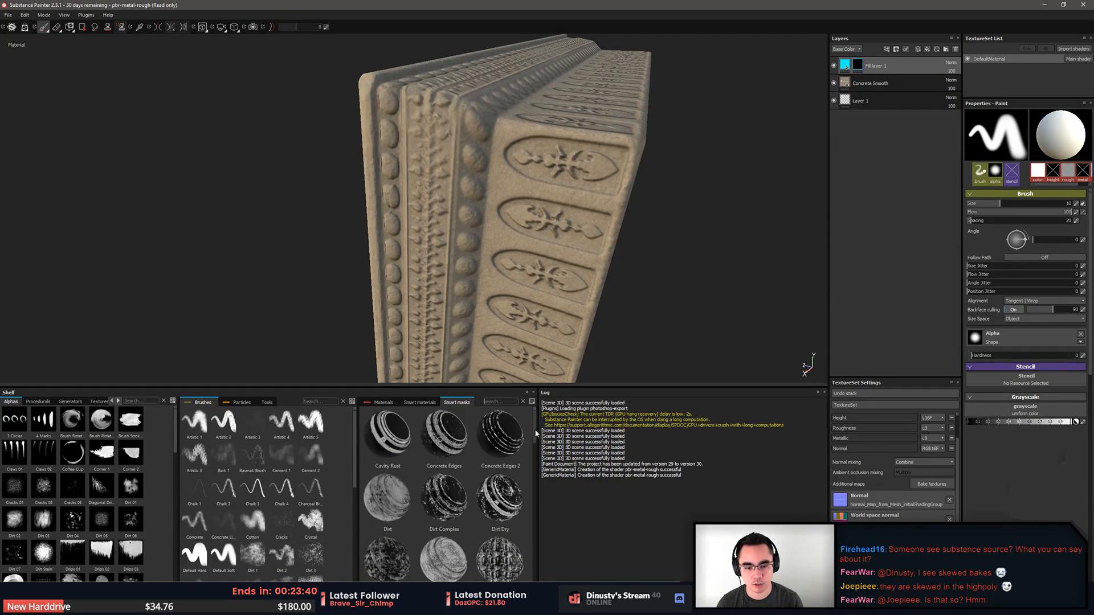
drag(537, 430, 690, 434)
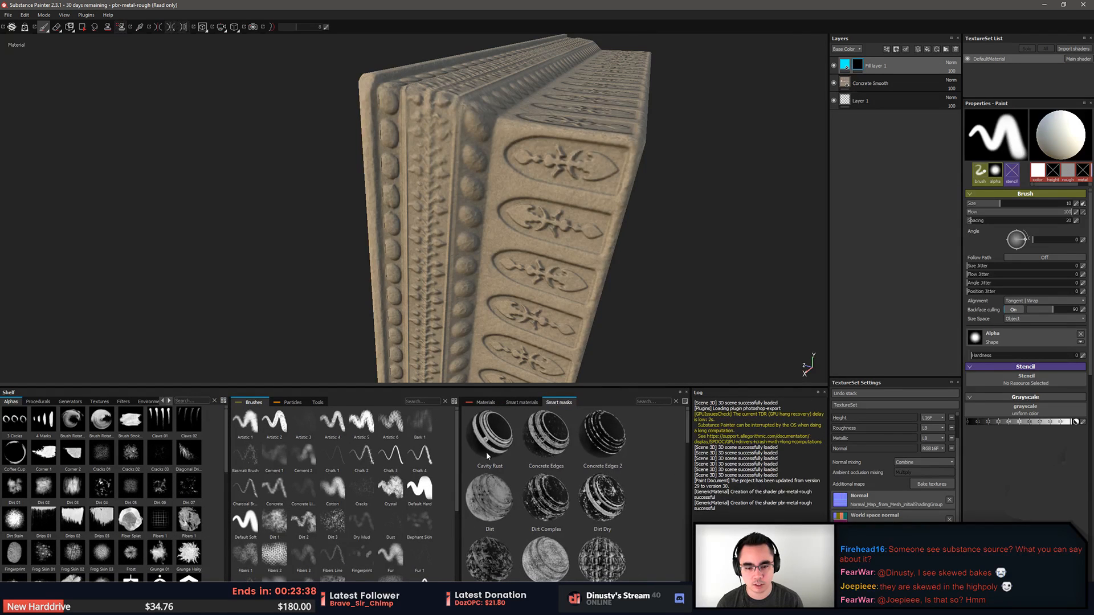
mouse_move(459, 452)
mouse_down()
mouse_move(336, 452)
mouse_move(350, 452)
mouse_up()
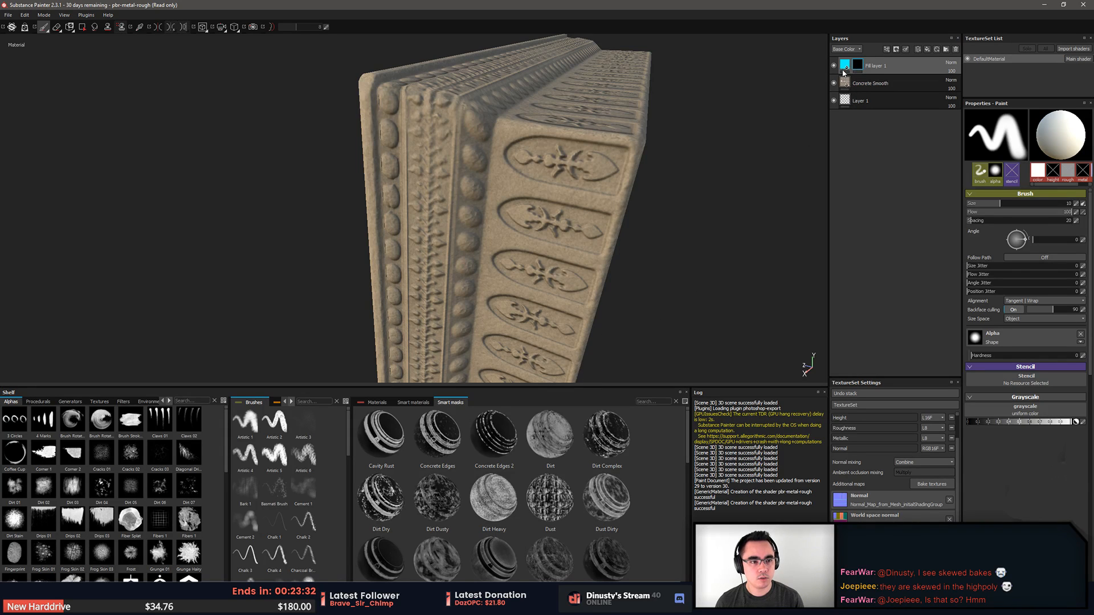
Rename the cyan fill layer to "Edge Heighlights" and apply the Dirt Complex smart mask to it
double_click(864, 66)
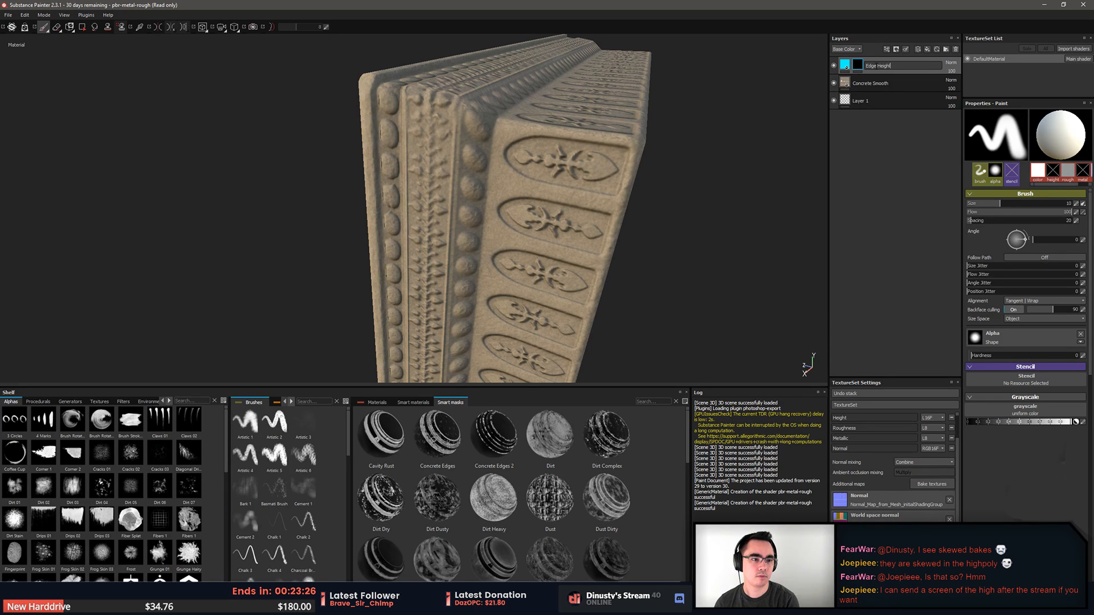
text(Edge Heighlights)
key(Return)
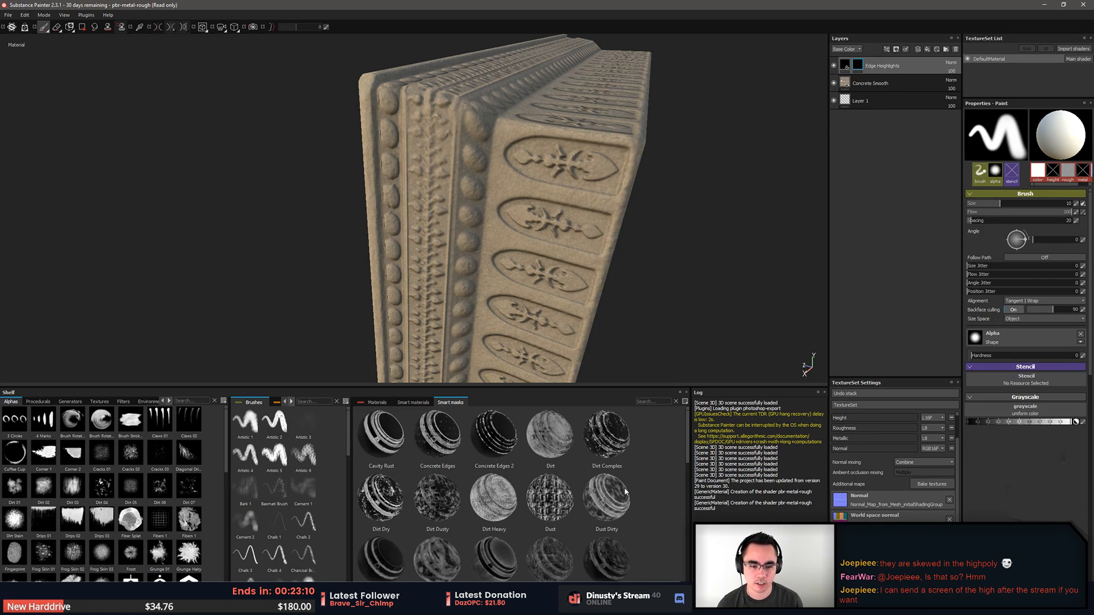
drag(607, 433, 870, 68)
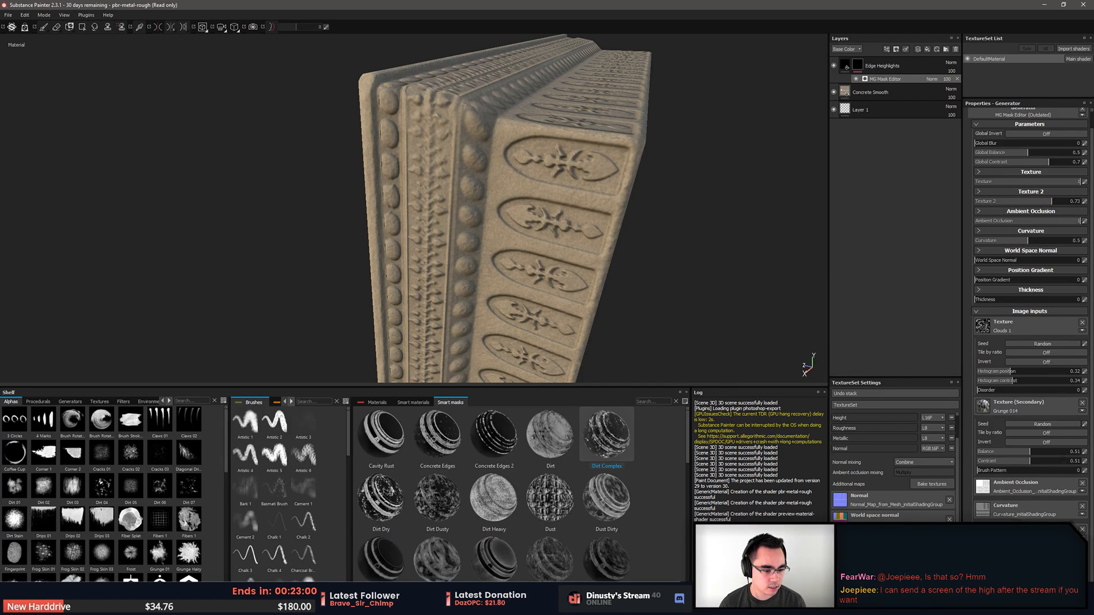
Bake only the world space normal, curvature and position maps for DefaultMaterial, leaving out normal, ID, ambient occlusion and thickness
scroll(893, 450, down, 1)
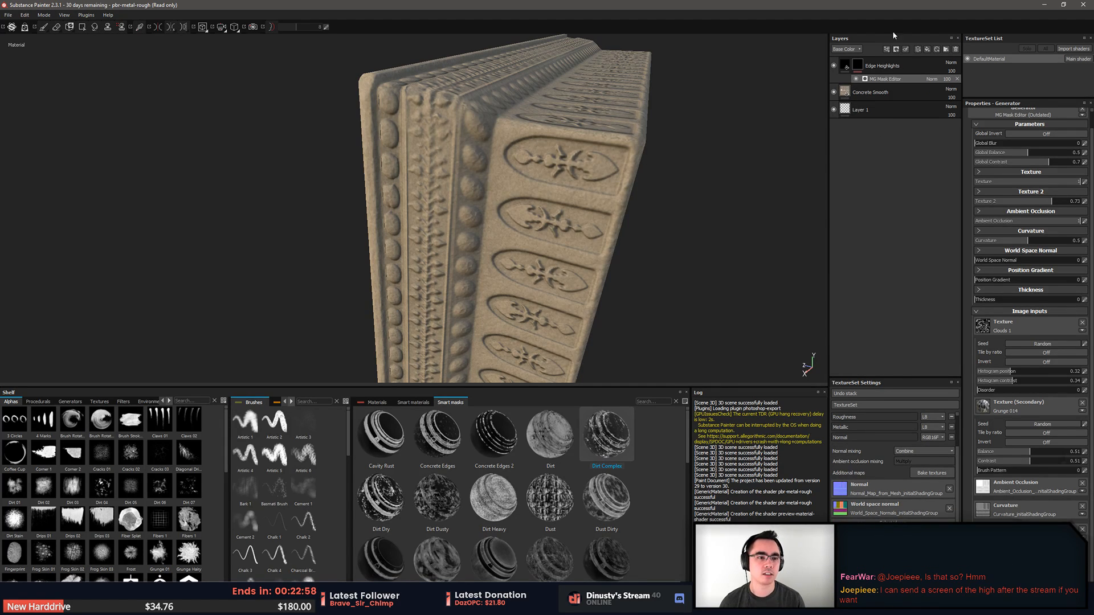
click(932, 473)
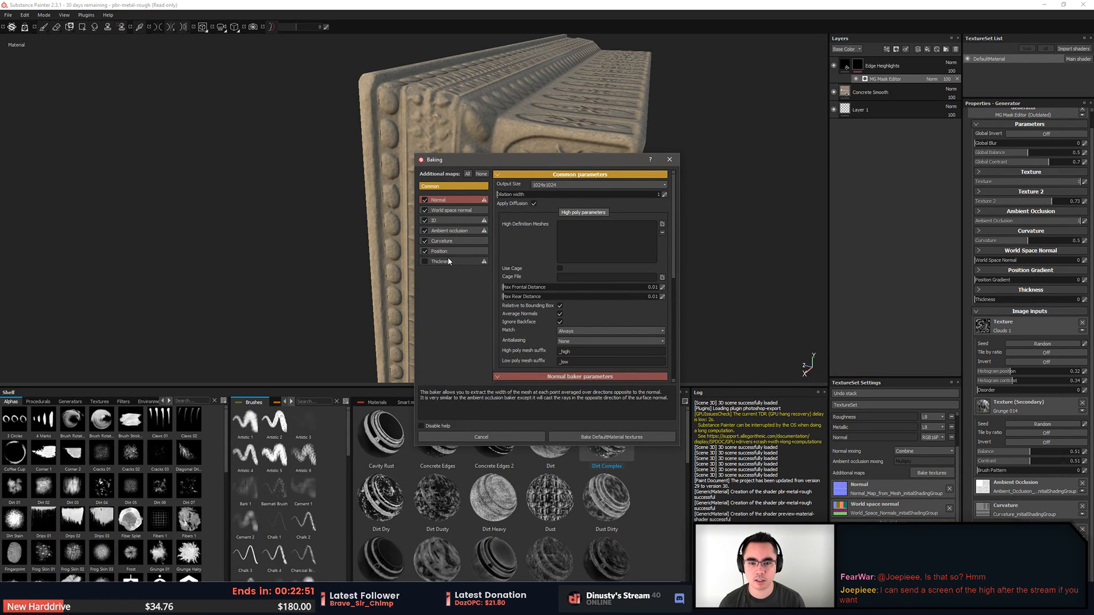
click(425, 261)
click(424, 200)
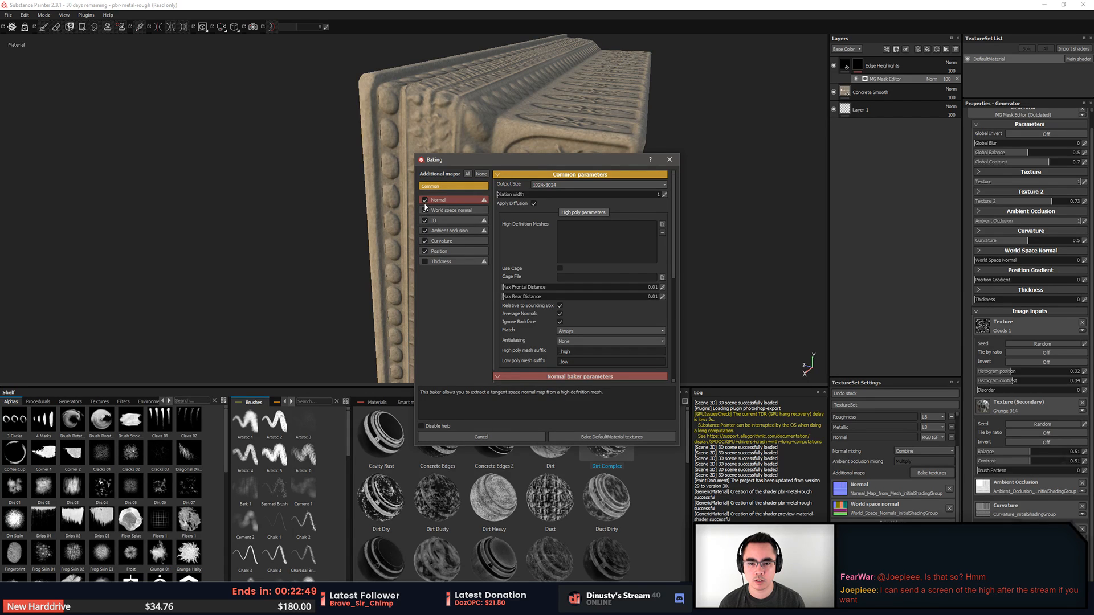
click(424, 231)
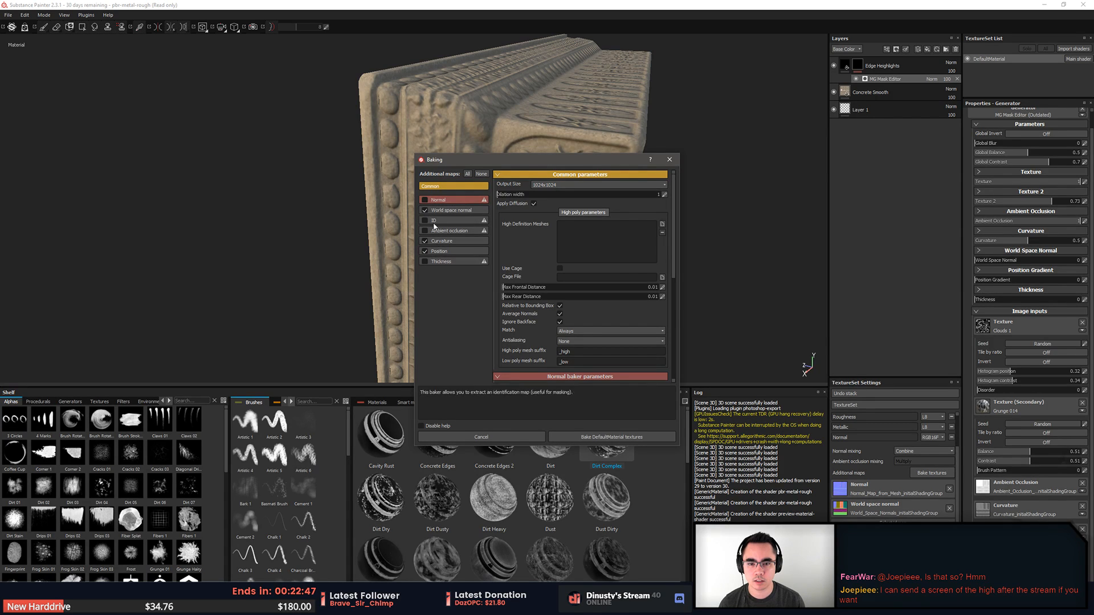
click(608, 439)
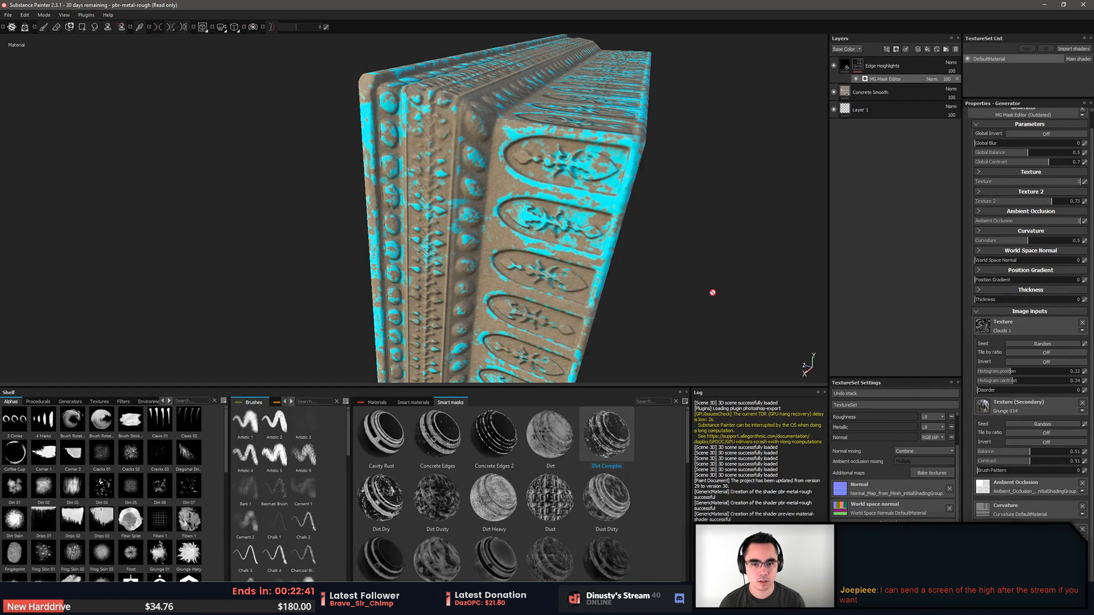
Set the base color of the Edge Heighlights fill to pure white, R 1.000, G 1.000, B 1.000
alt+drag(710, 295, 729, 200)
click(845, 65)
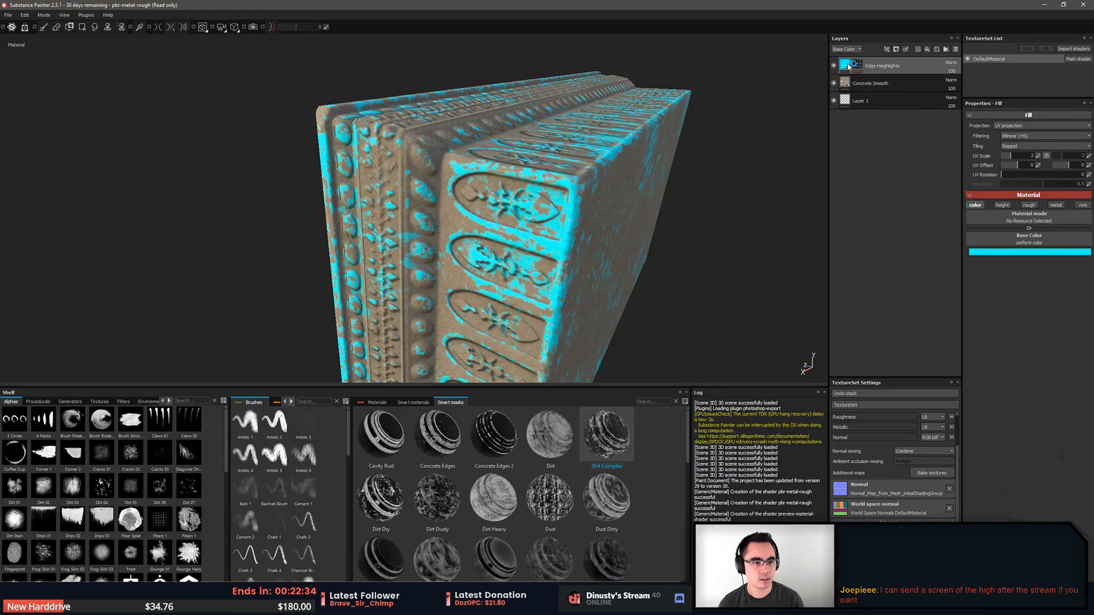
click(1026, 249)
drag(965, 240, 948, 221)
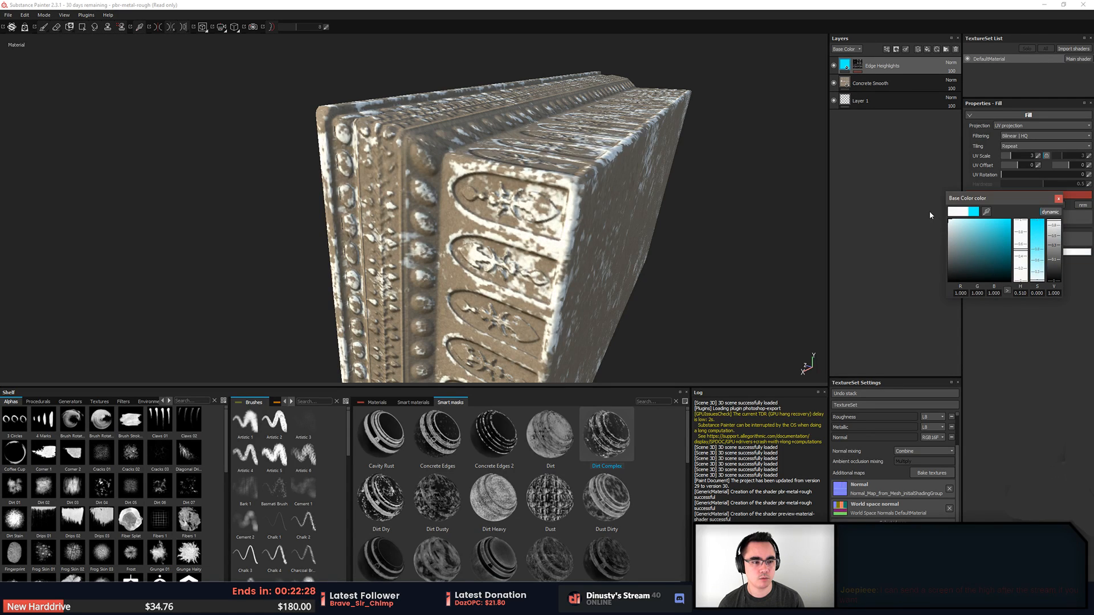
click(1059, 200)
Set the Edge Heighlights layer's base color blending to Screen, trying Lighten (Max) first, and lower its opacity to 20
click(951, 62)
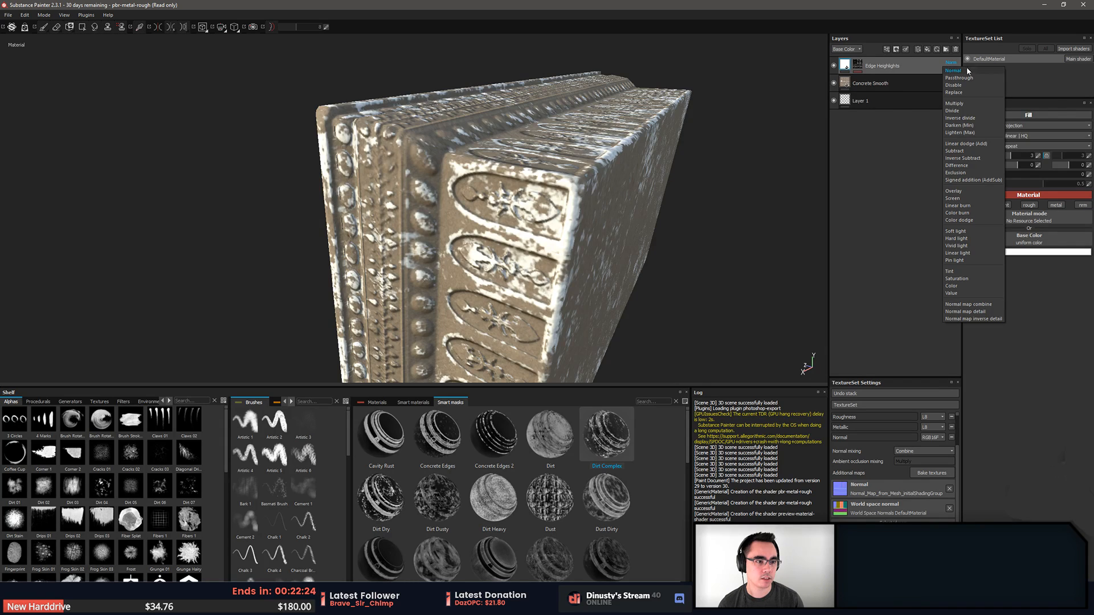
click(988, 132)
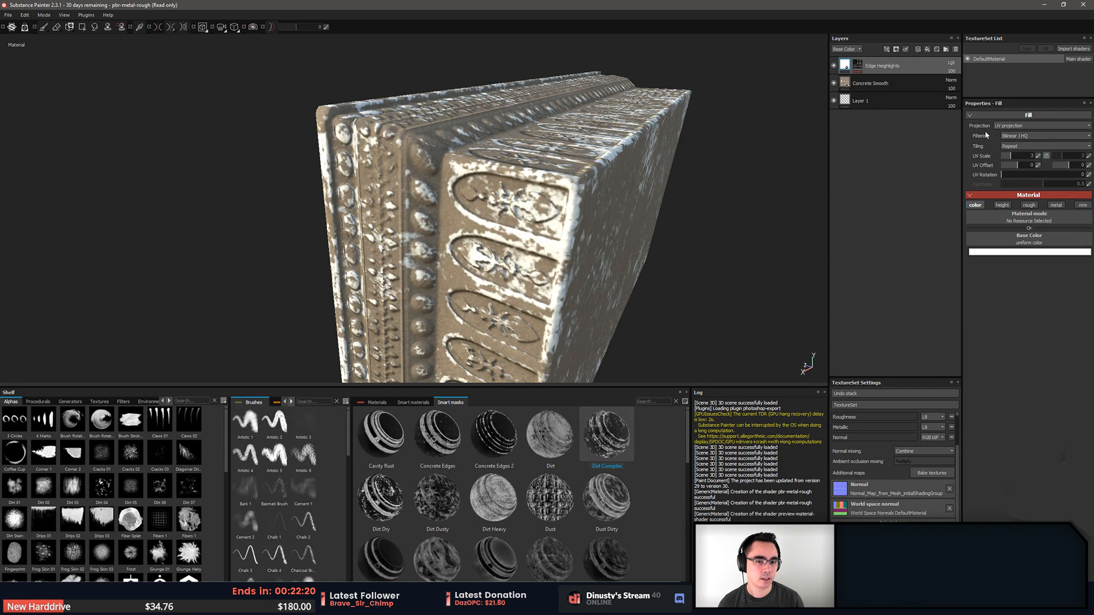
click(951, 81)
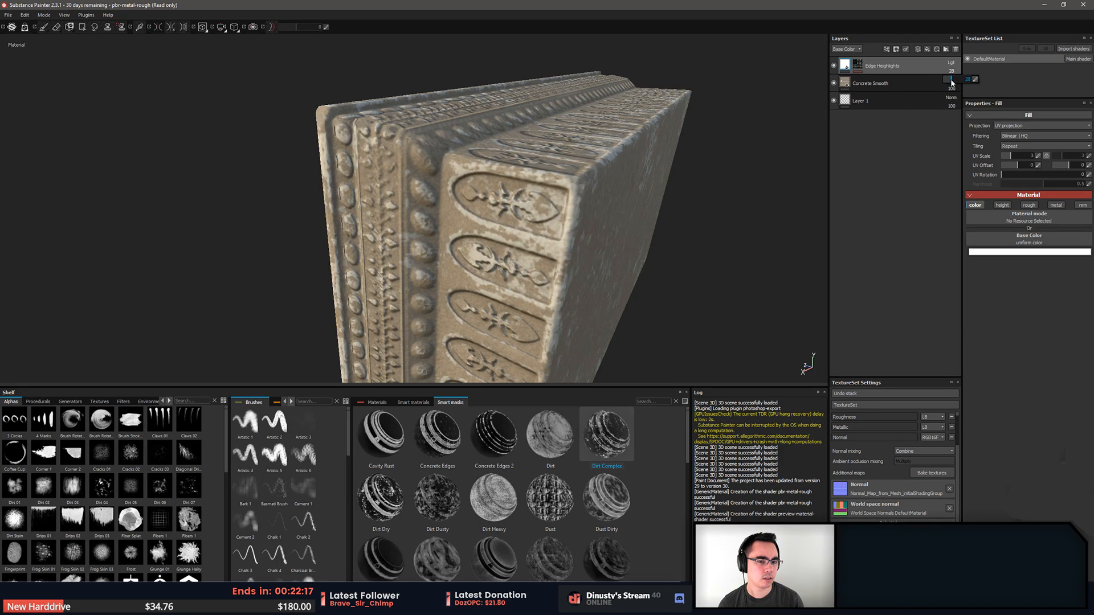
click(951, 64)
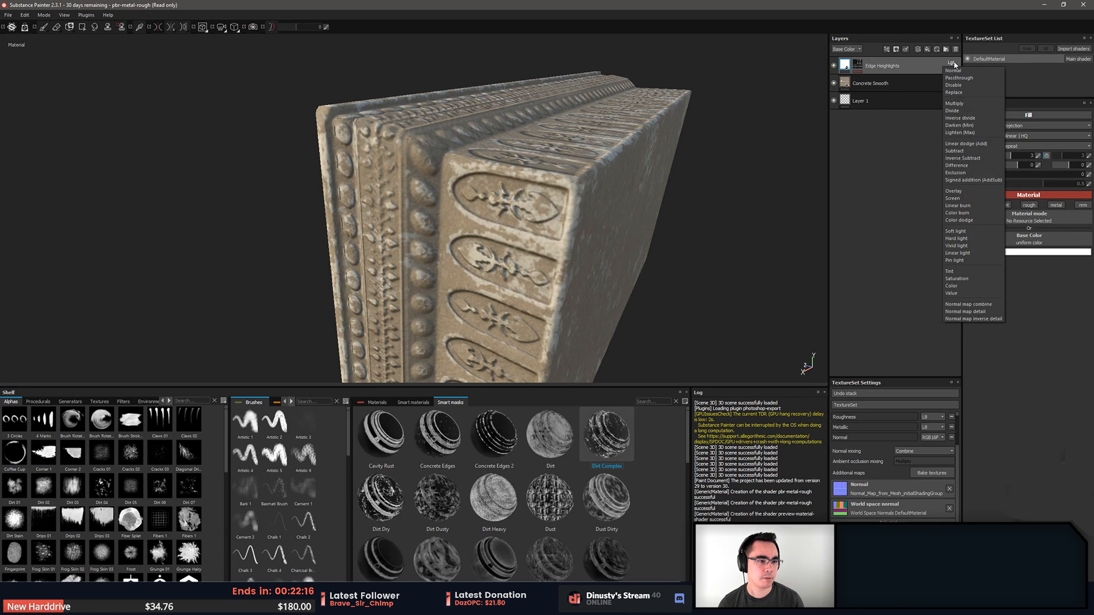
click(967, 199)
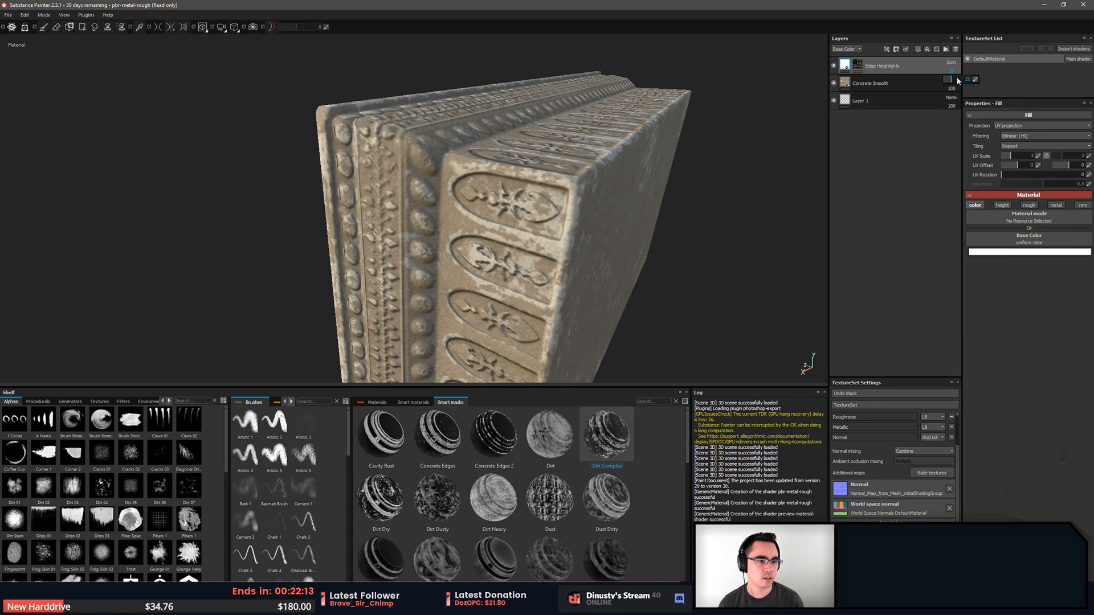
drag(949, 81, 950, 84)
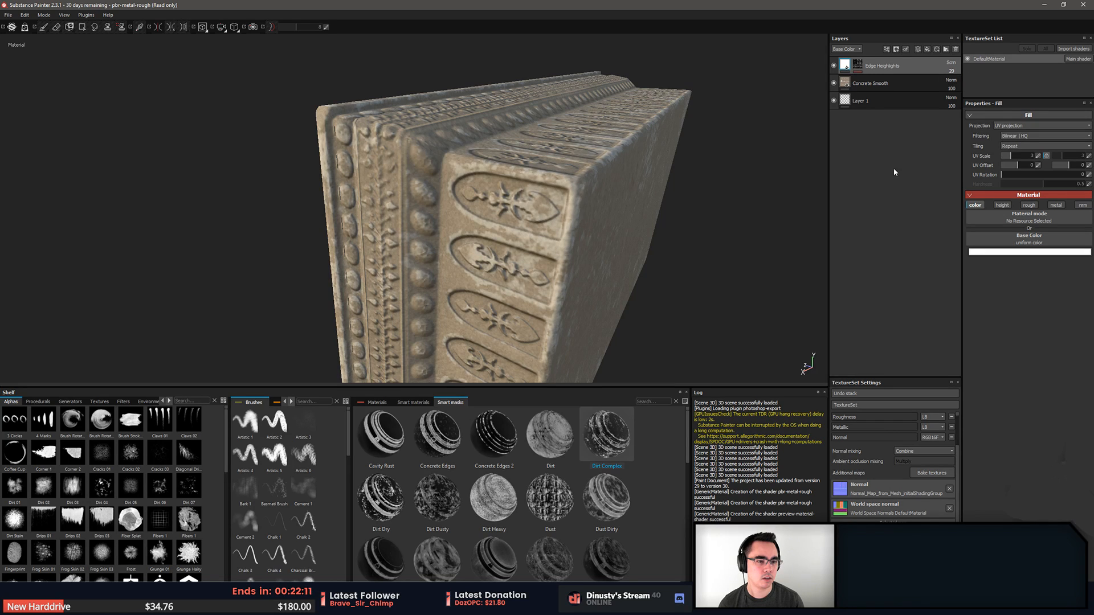
click(859, 66)
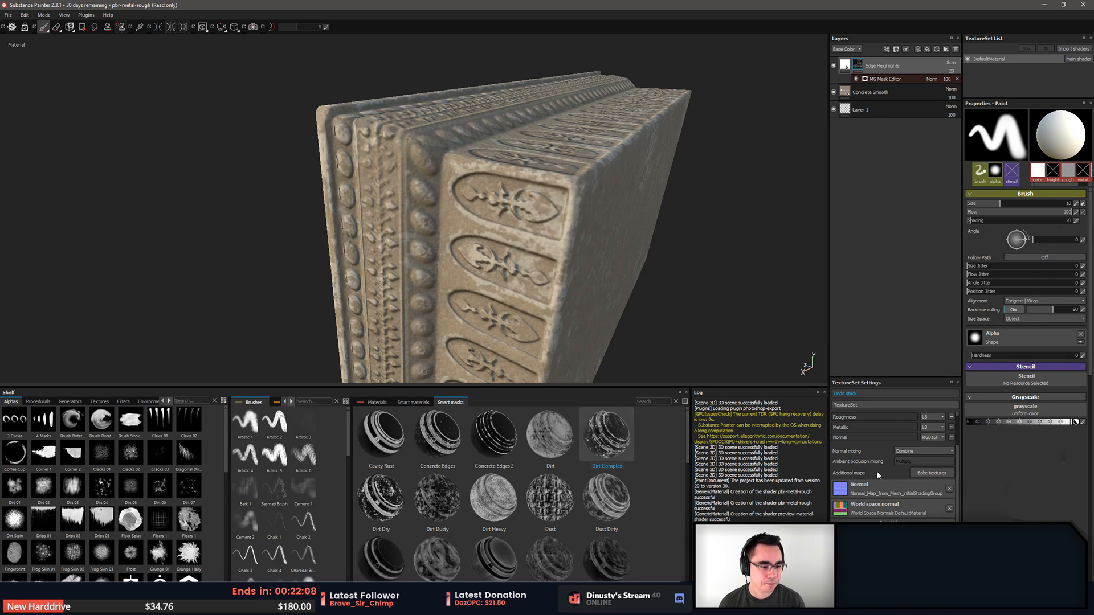
scroll(886, 445, up, 2)
click(867, 417)
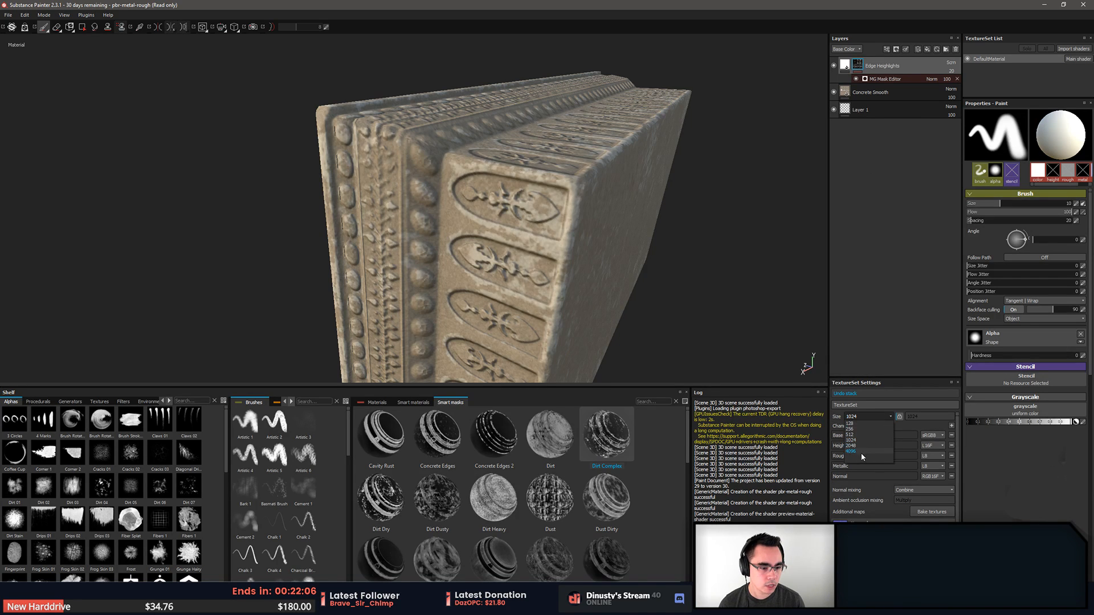
click(857, 478)
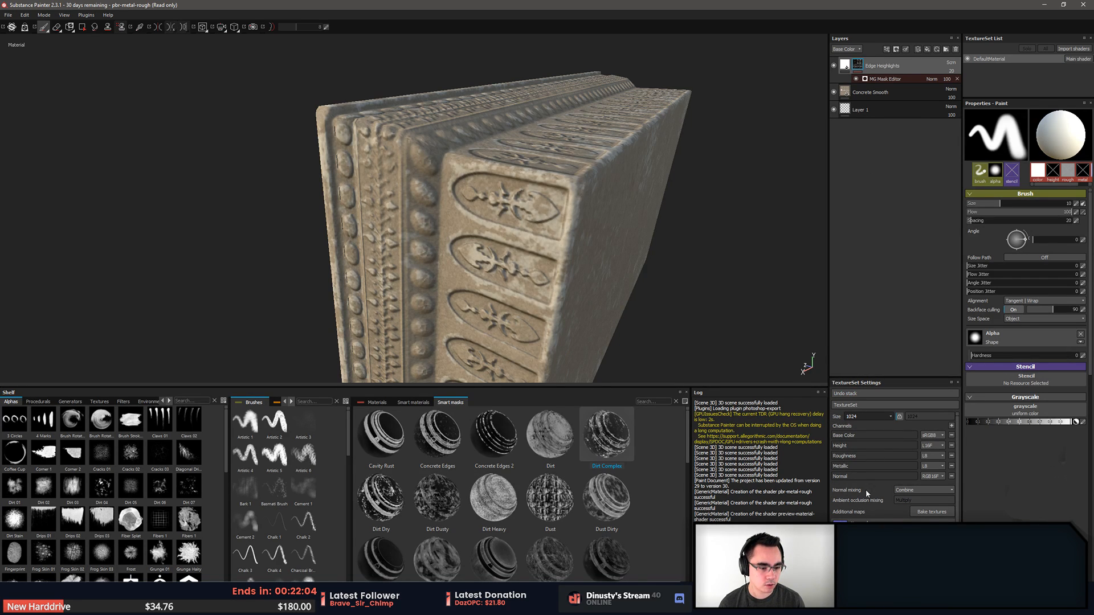
scroll(866, 490, down, 3)
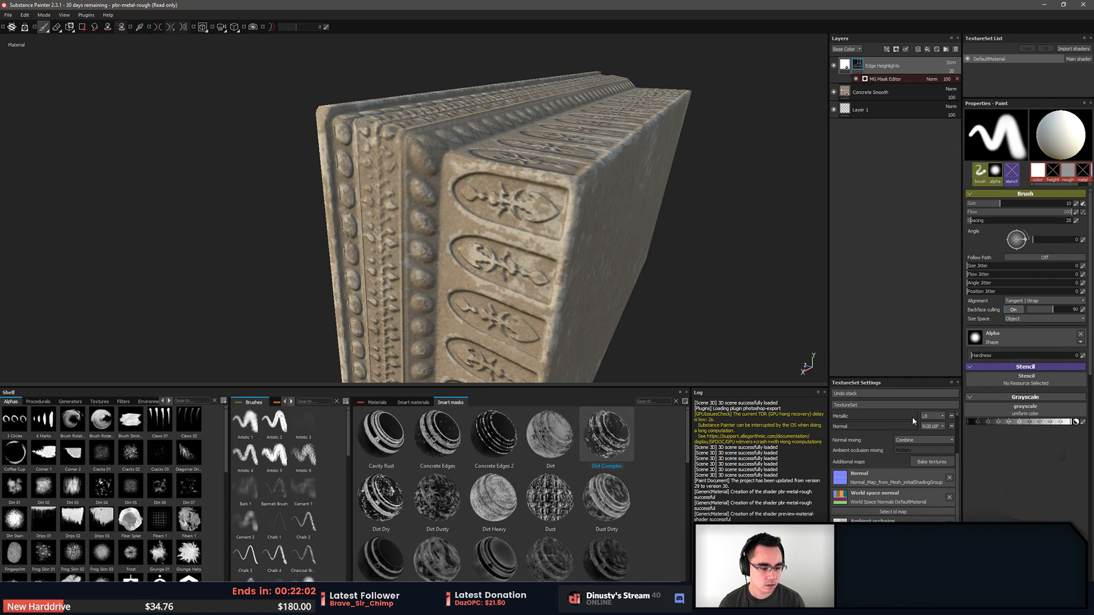
mouse_move(629, 239)
alt+mouse_down()
mouse_move(649, 203)
mouse_move(664, 227)
mouse_move(639, 264)
mouse_move(529, 229)
mouse_move(472, 191)
alt+mouse_up()
ctrl+right_drag(489, 178, 476, 179)
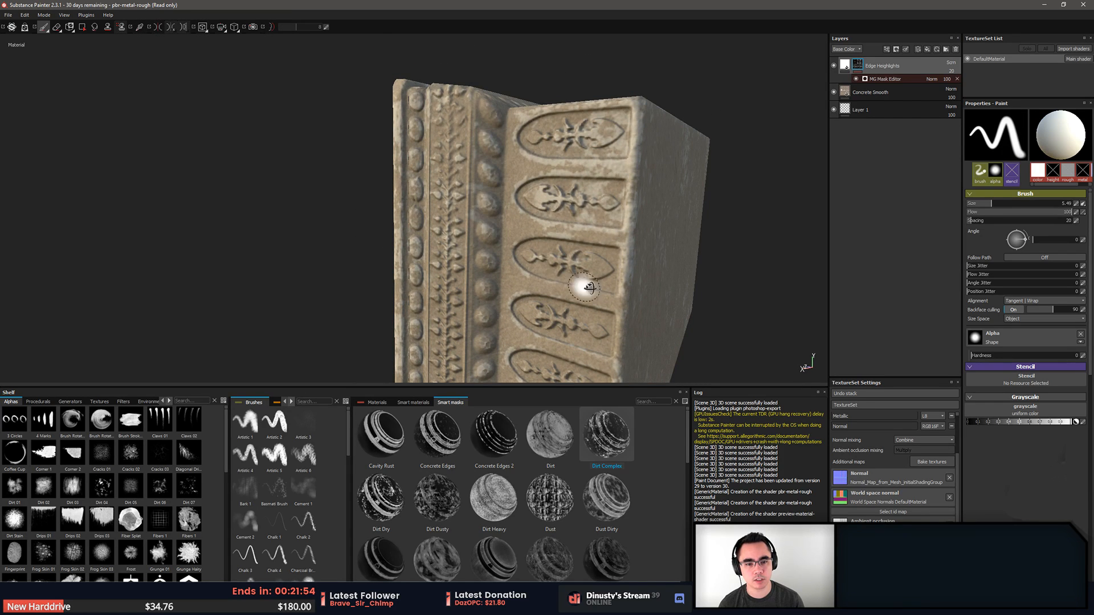
alt+drag(583, 288, 671, 195)
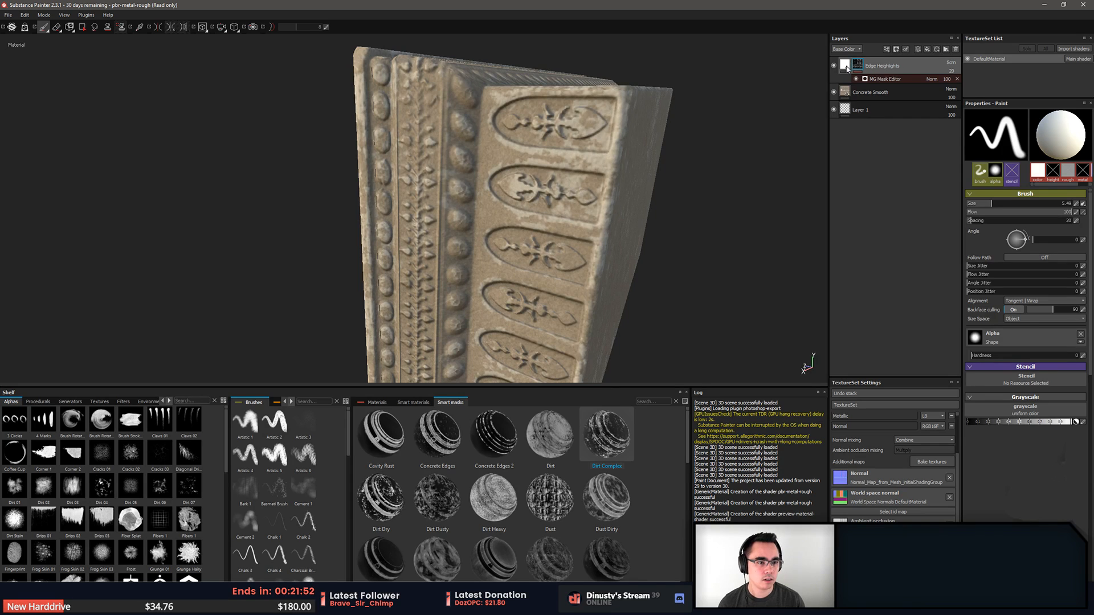
Add a new fill layer directly above Concrete Smooth and hide it
click(867, 93)
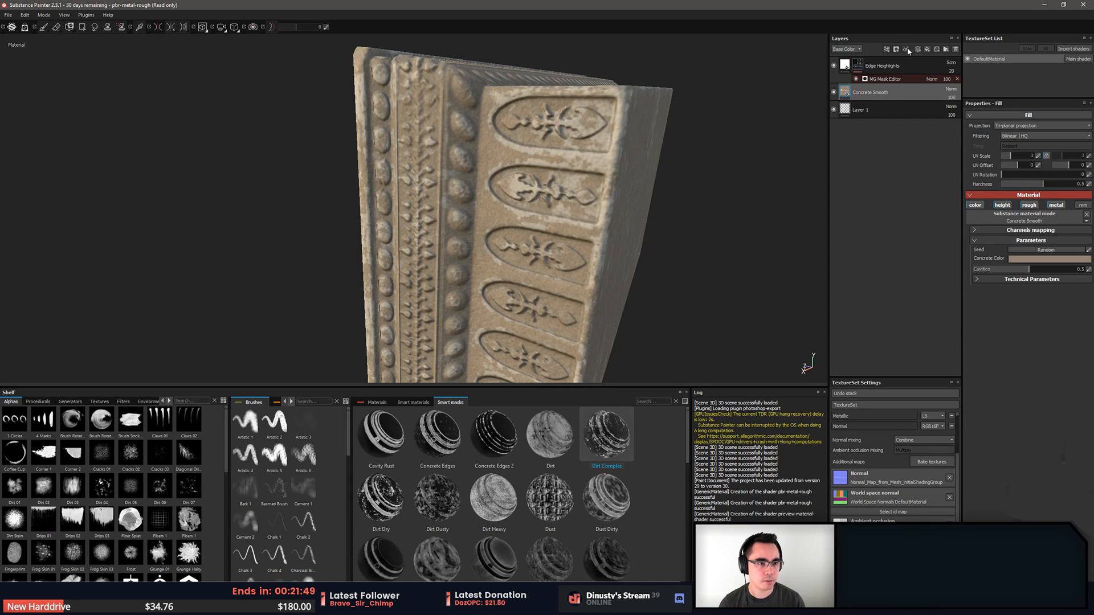
click(927, 50)
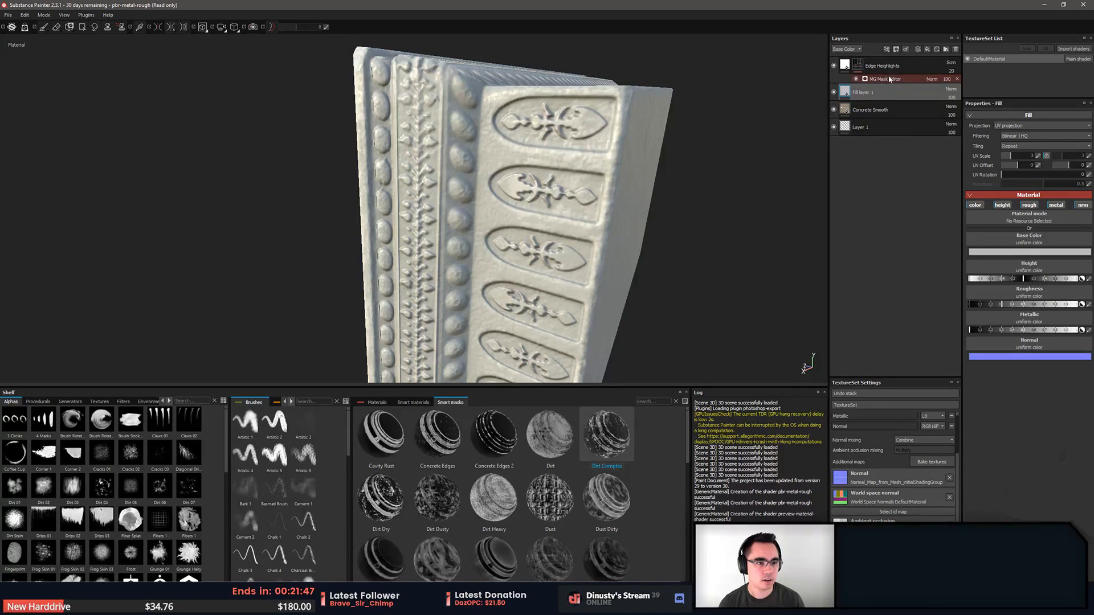
click(885, 79)
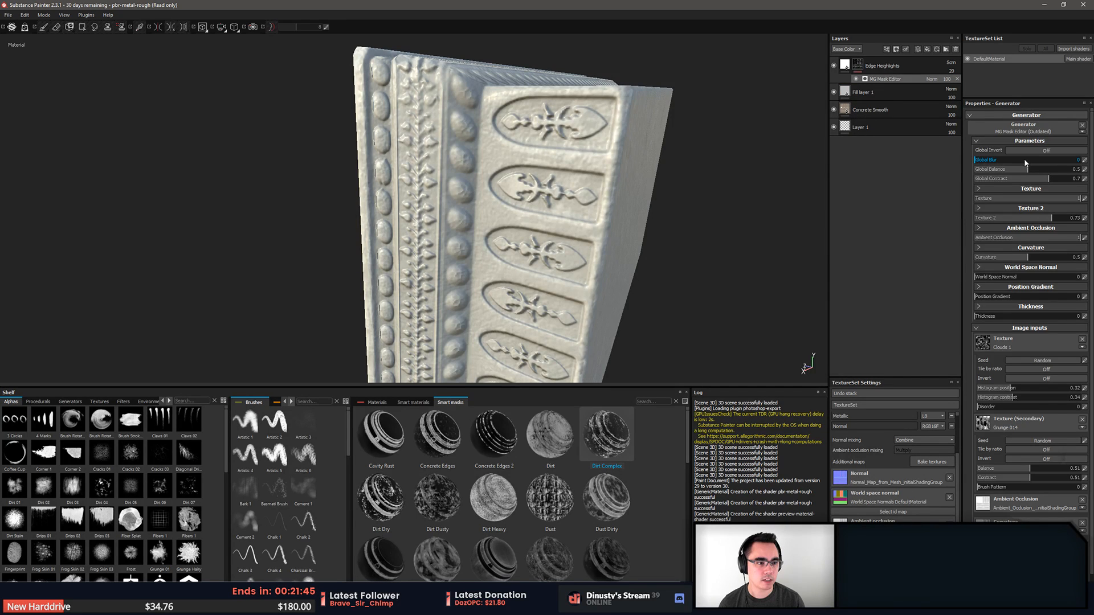
click(1027, 150)
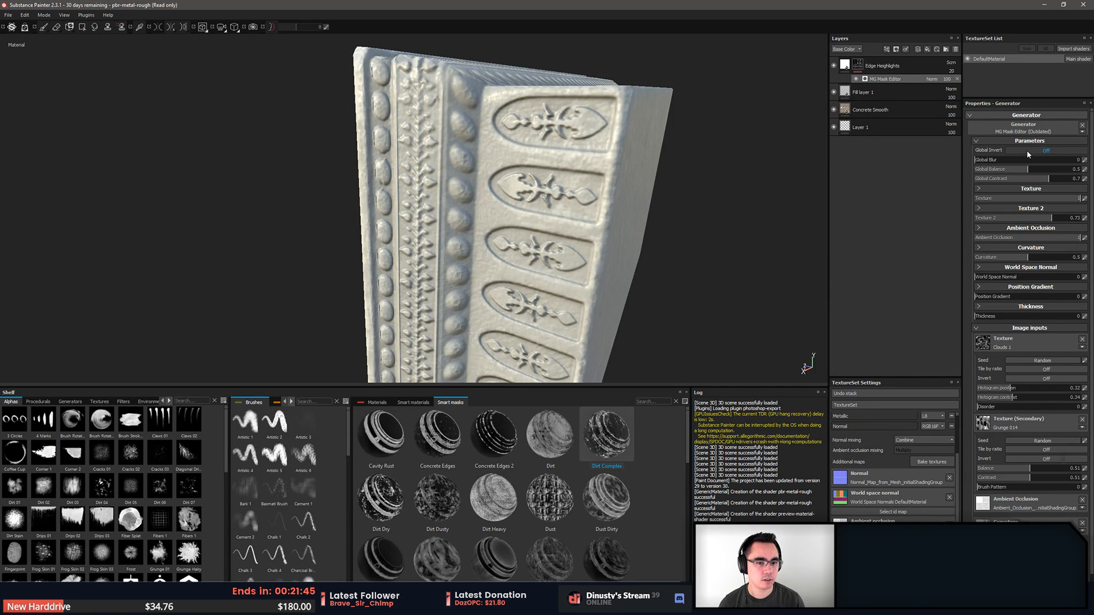
click(833, 92)
alt+drag(798, 148, 654, 264)
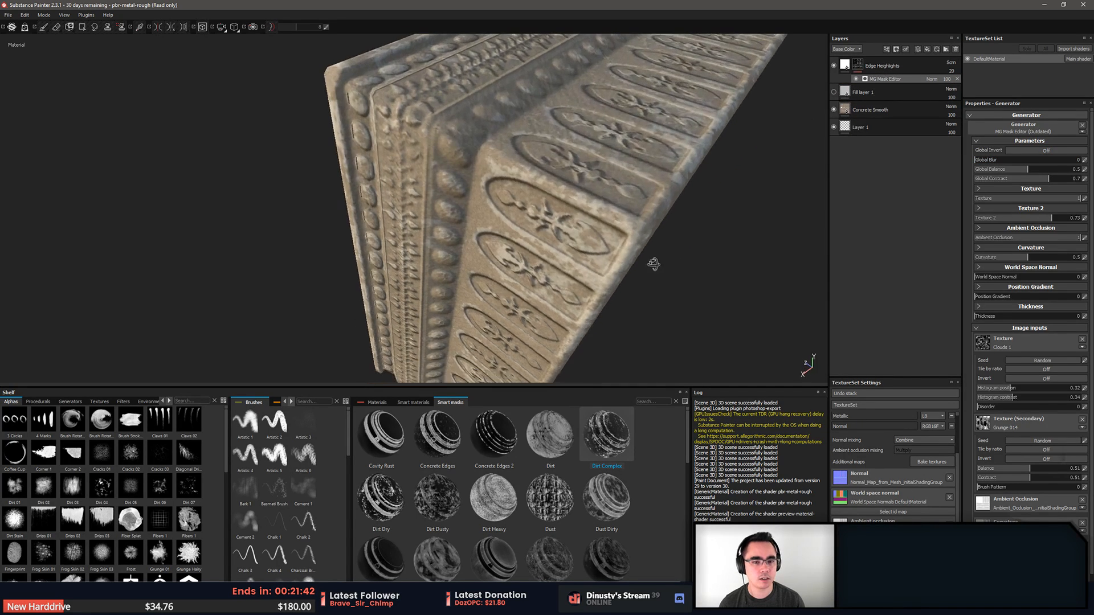
Give the Edge Heighlights fill a warm off-white base color by sampling the model's concrete tone and lightening it
click(852, 68)
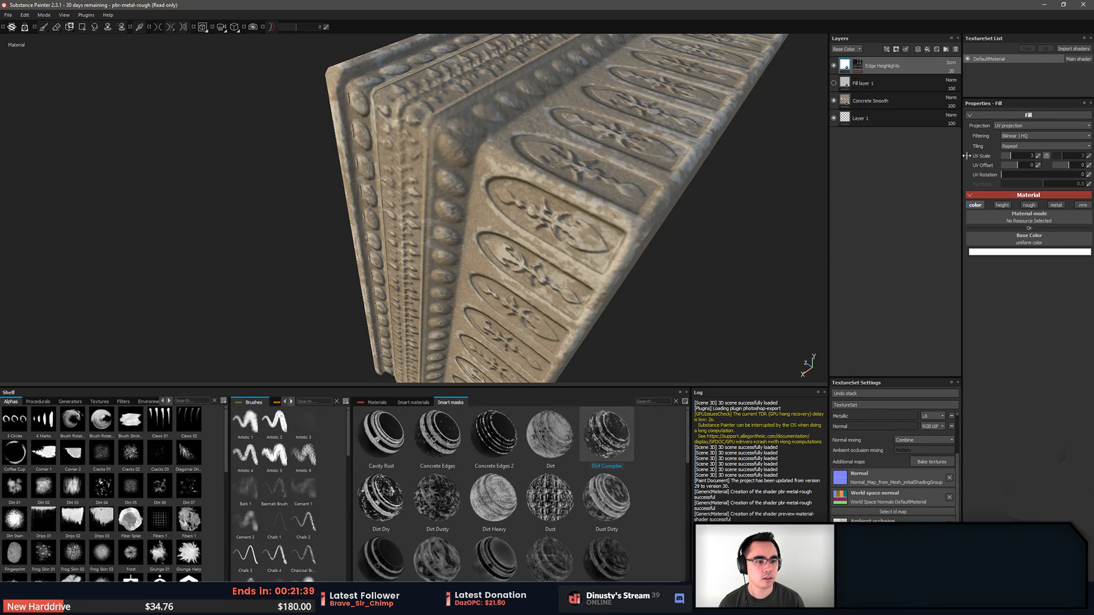
click(1004, 252)
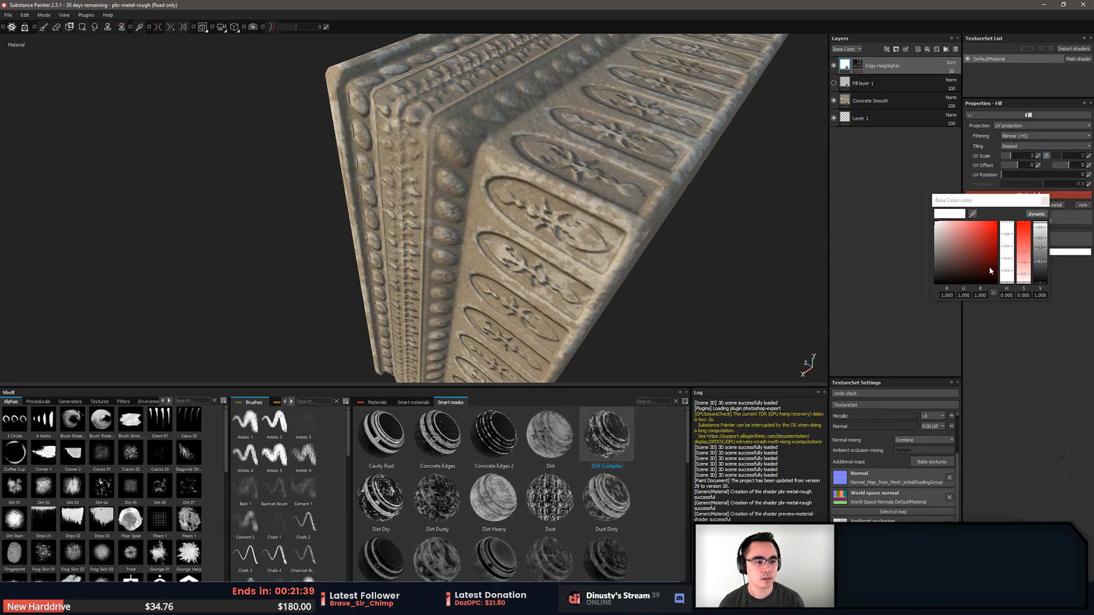
click(972, 214)
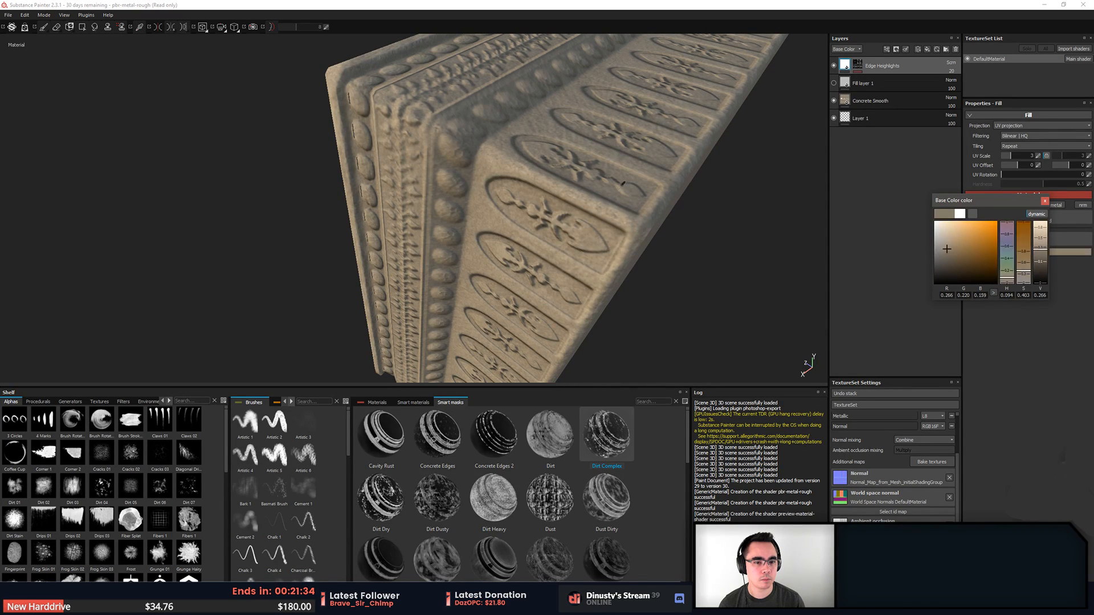
click(971, 216)
drag(942, 258, 940, 226)
alt+drag(809, 205, 706, 203)
click(1044, 200)
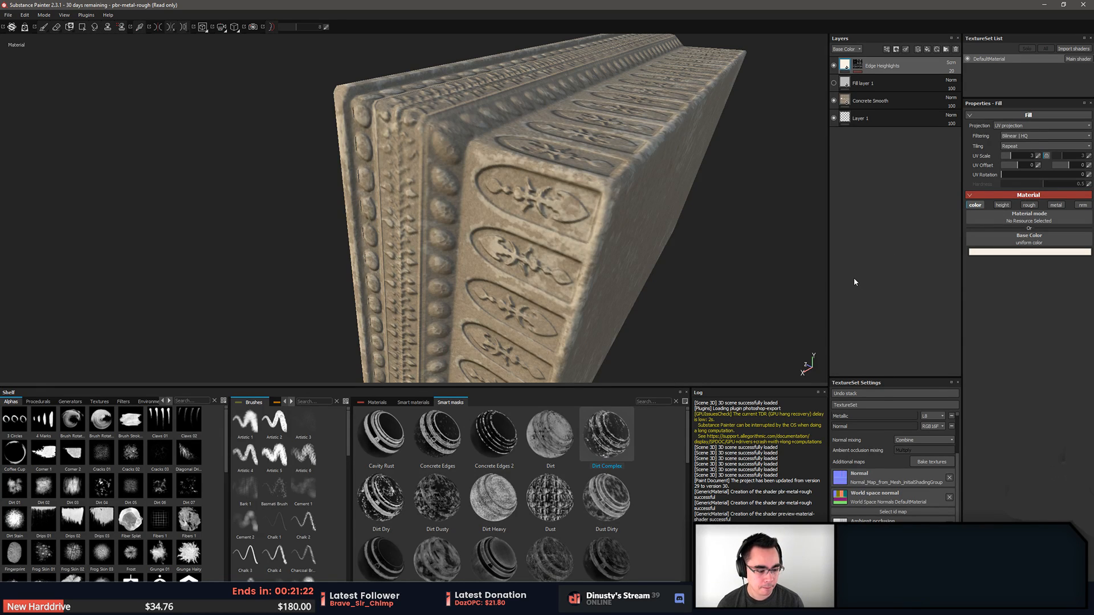
alt+drag(763, 285, 593, 255)
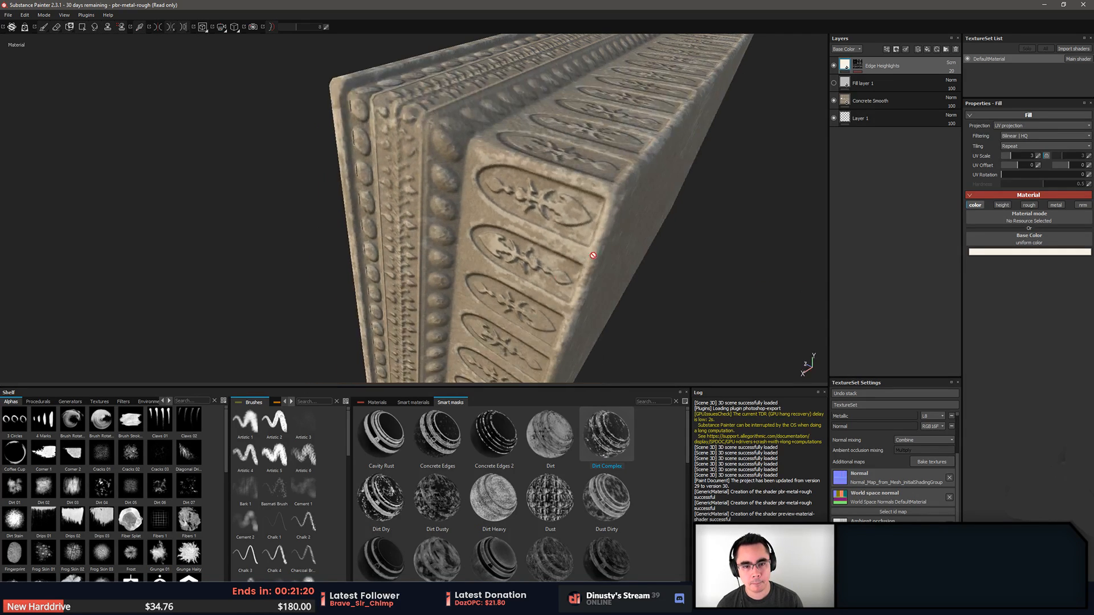
In the Edge Heighlights mask generator, set Texture 2 to 0.38 and Curvature to 0.62, and randomize the Clouds 1 texture's seed
click(858, 64)
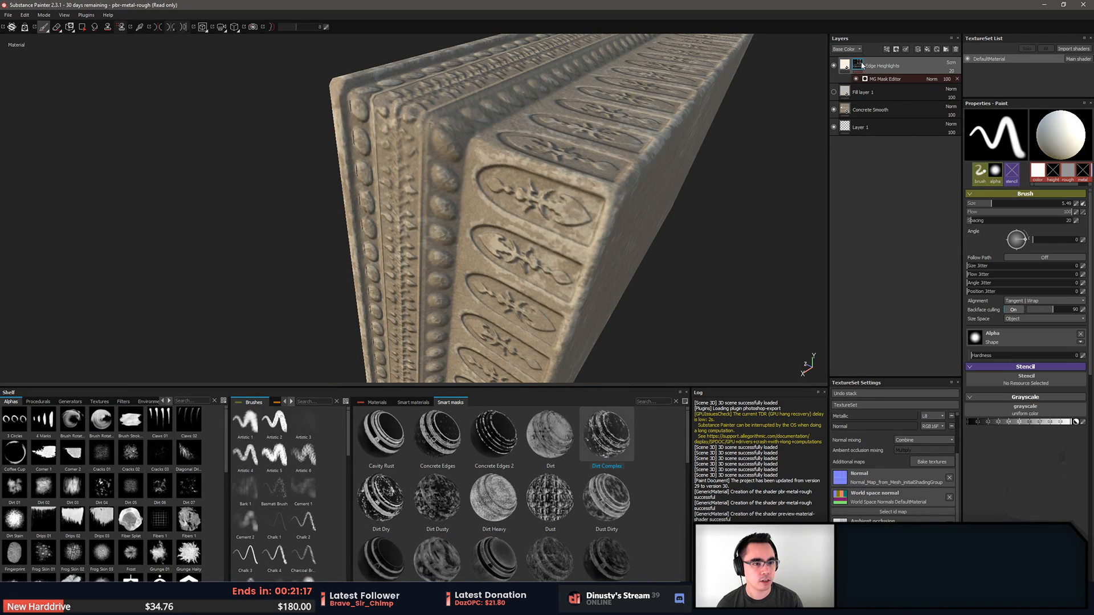
click(888, 82)
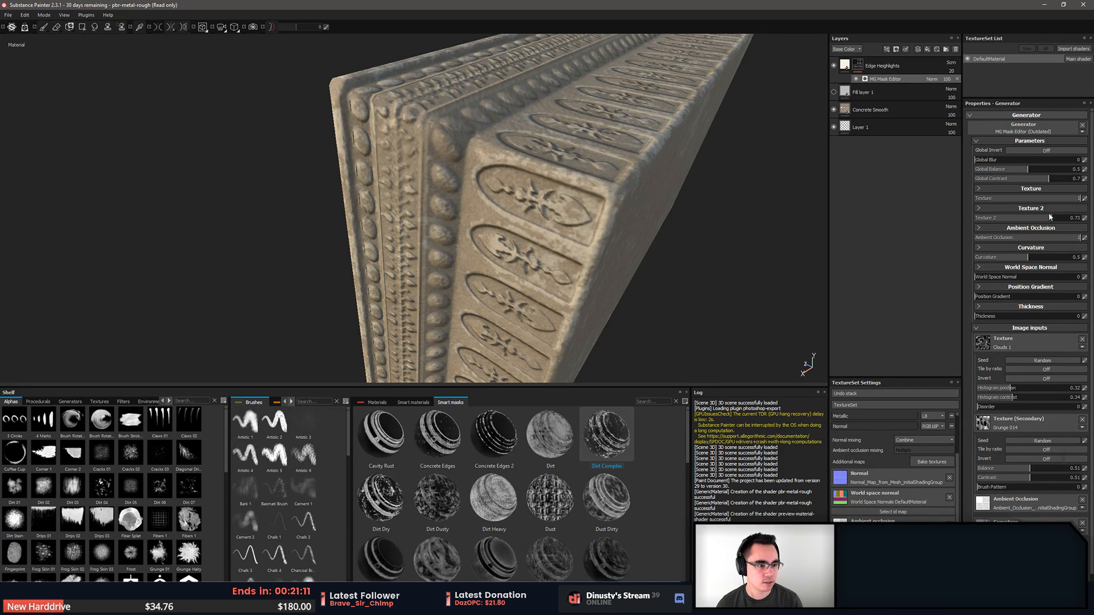
drag(1048, 217, 1016, 228)
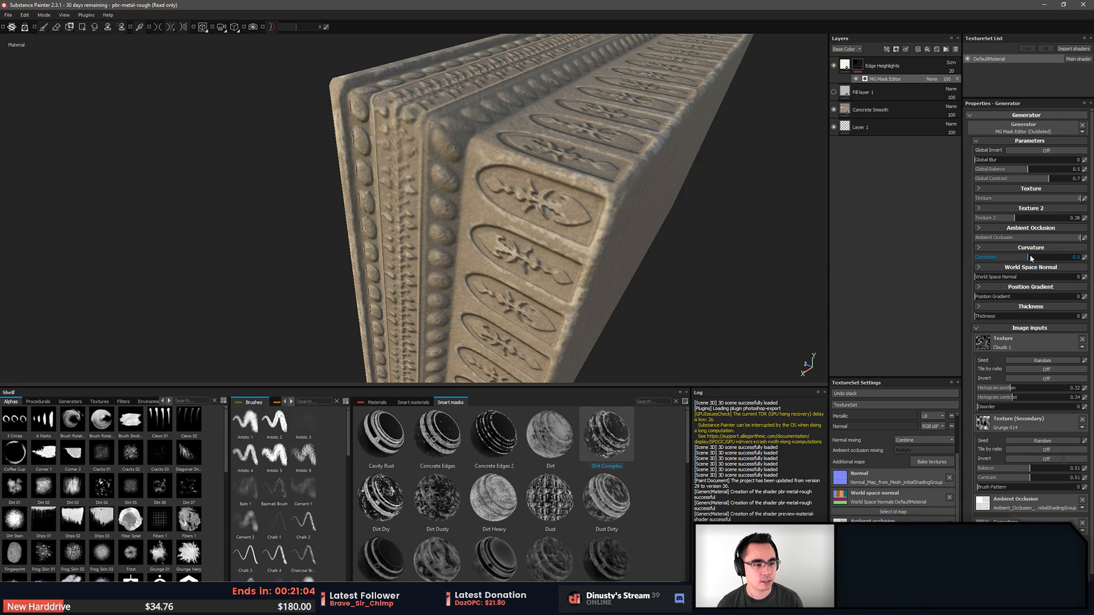
drag(1030, 258, 1042, 265)
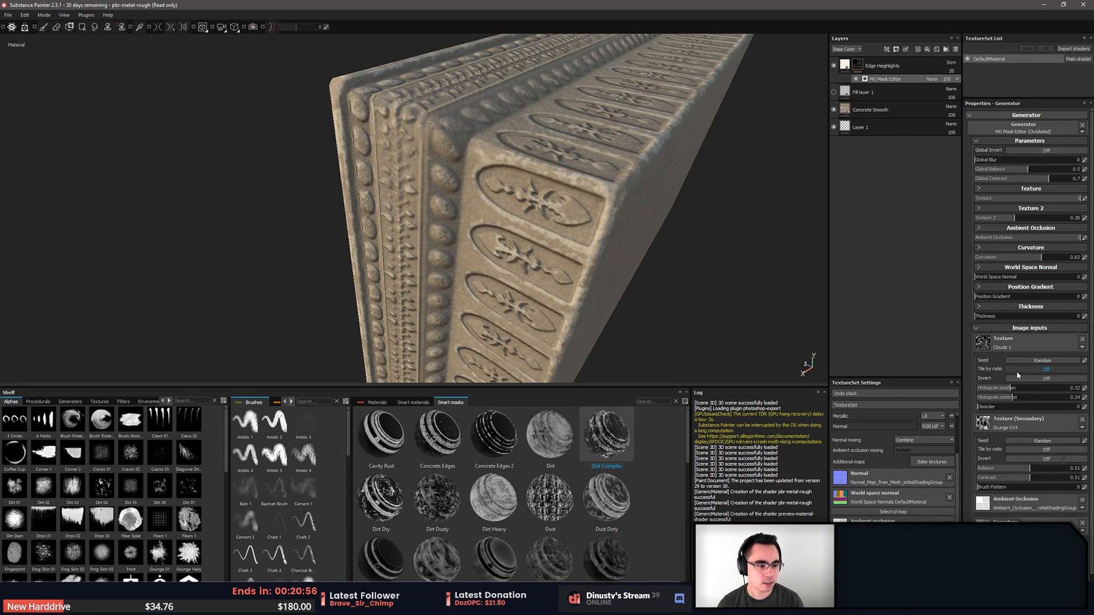
click(1027, 360)
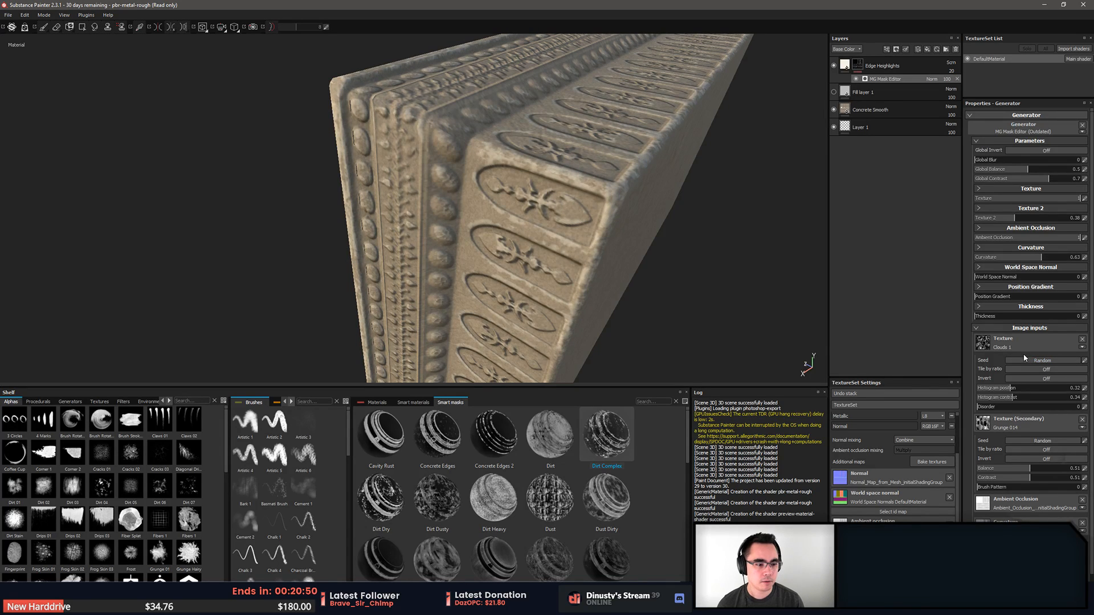
Enable the roughness channel on the Edge Heighlights fill and raise its roughness close to the maximum
click(871, 65)
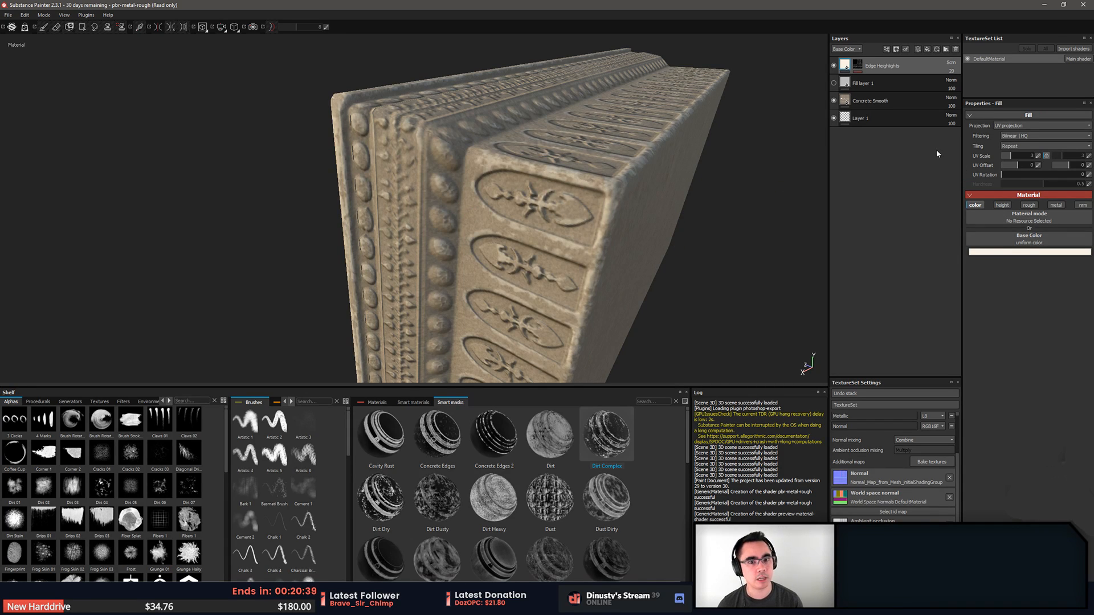
click(1028, 205)
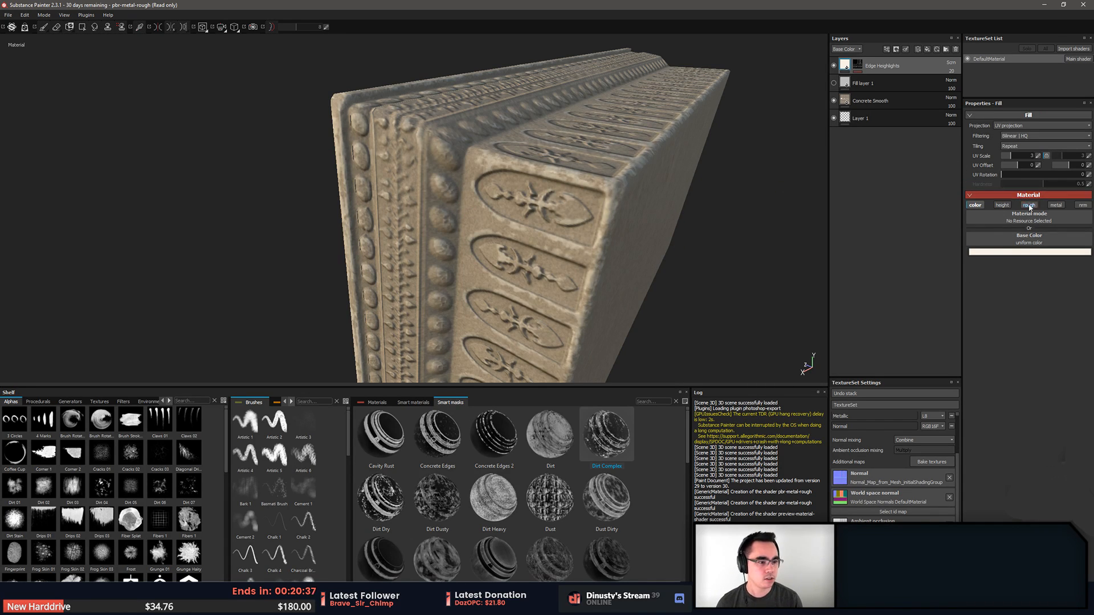
drag(1004, 282, 1071, 288)
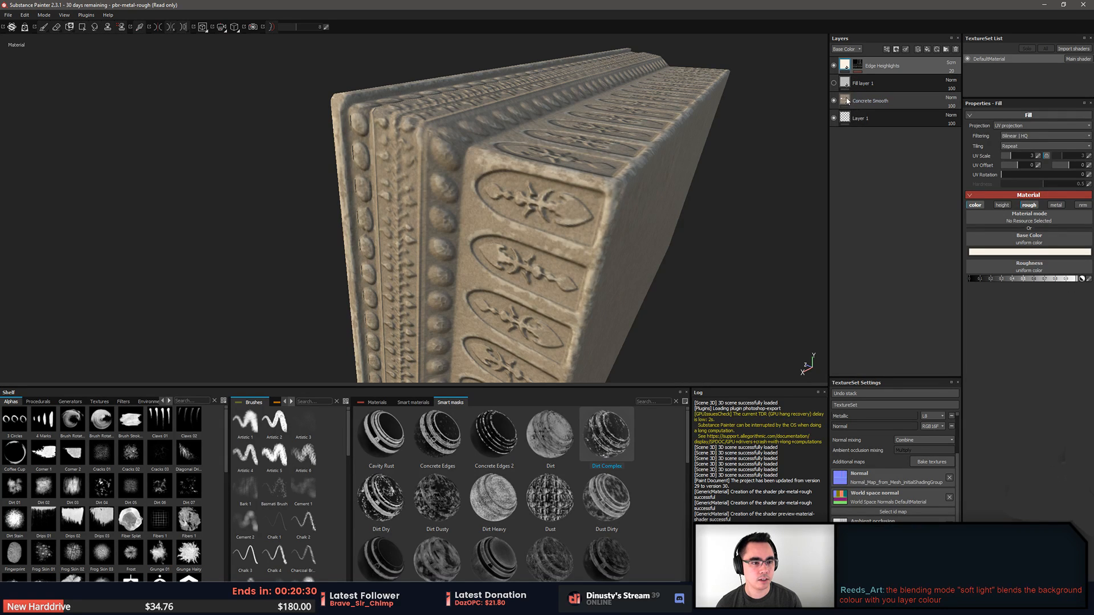
Expand the Concrete Smooth material's technical parameters, try a higher Cavities value and undo it
click(888, 101)
click(1069, 278)
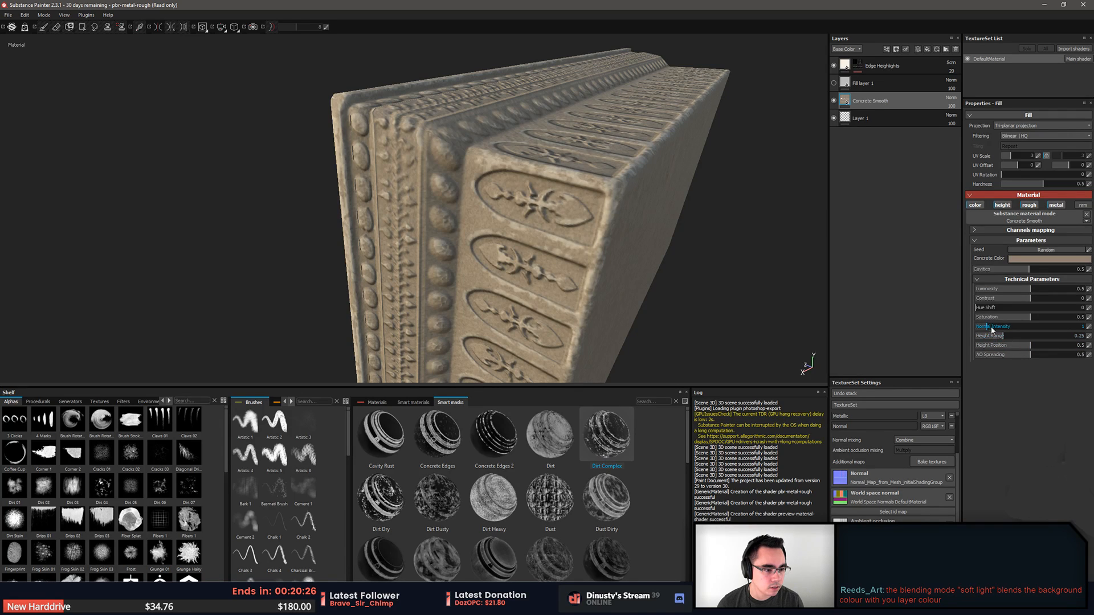
mouse_move(1009, 330)
mouse_down()
mouse_move(1070, 331)
mouse_move(1000, 336)
mouse_up()
drag(1037, 274, 1050, 275)
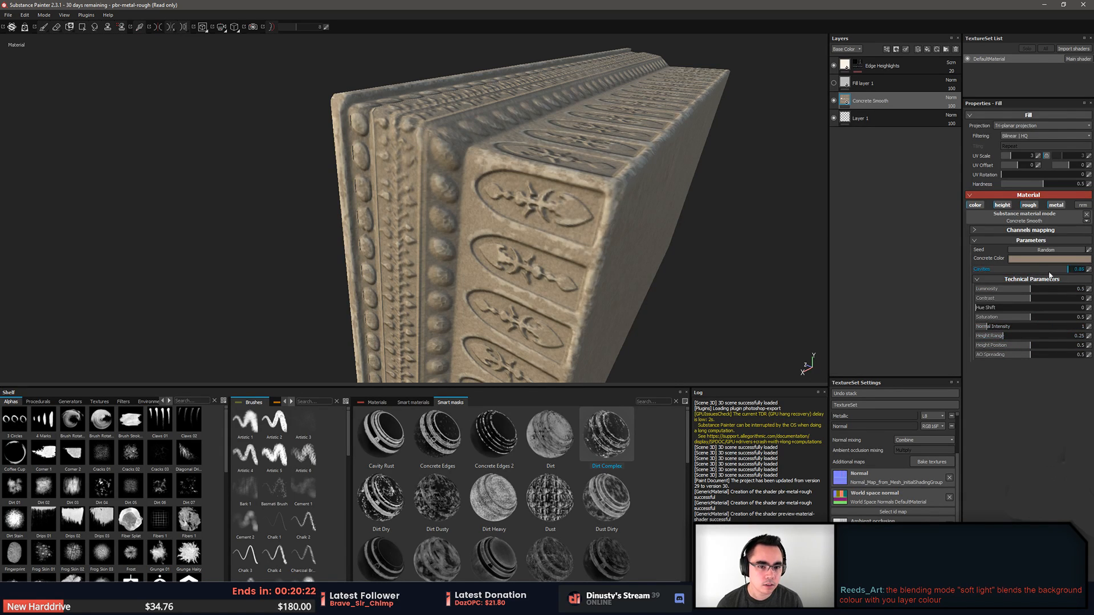
key(ctrl+z)
Rotate the environment lighting over the mesh and randomize the seed of the Concrete Smooth material
alt+drag(643, 210, 593, 234)
shift+right_drag(592, 234, 501, 230)
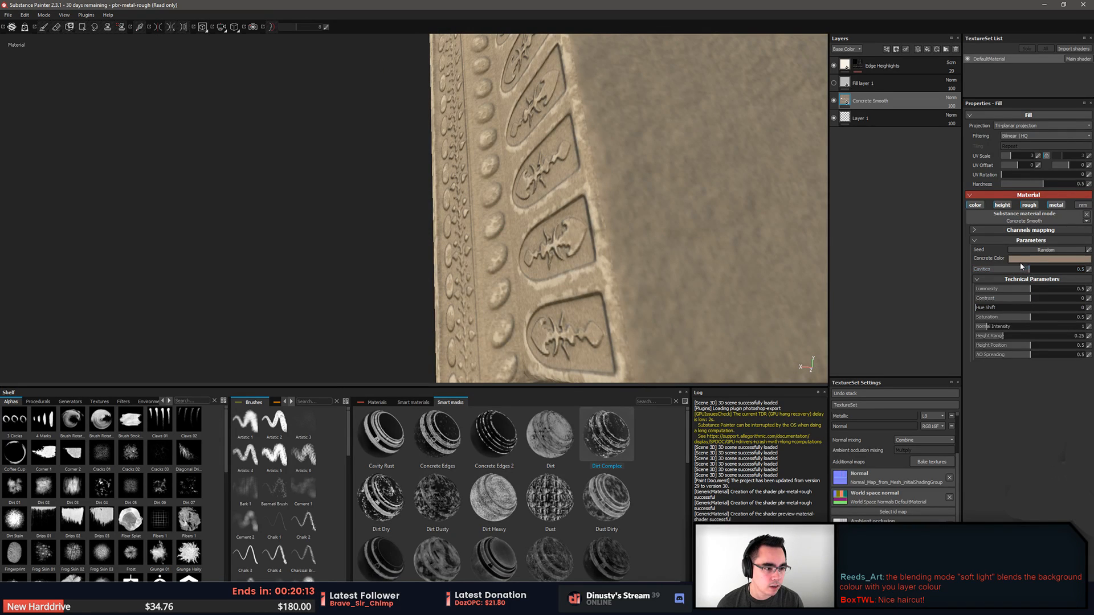
click(1057, 250)
click(1058, 252)
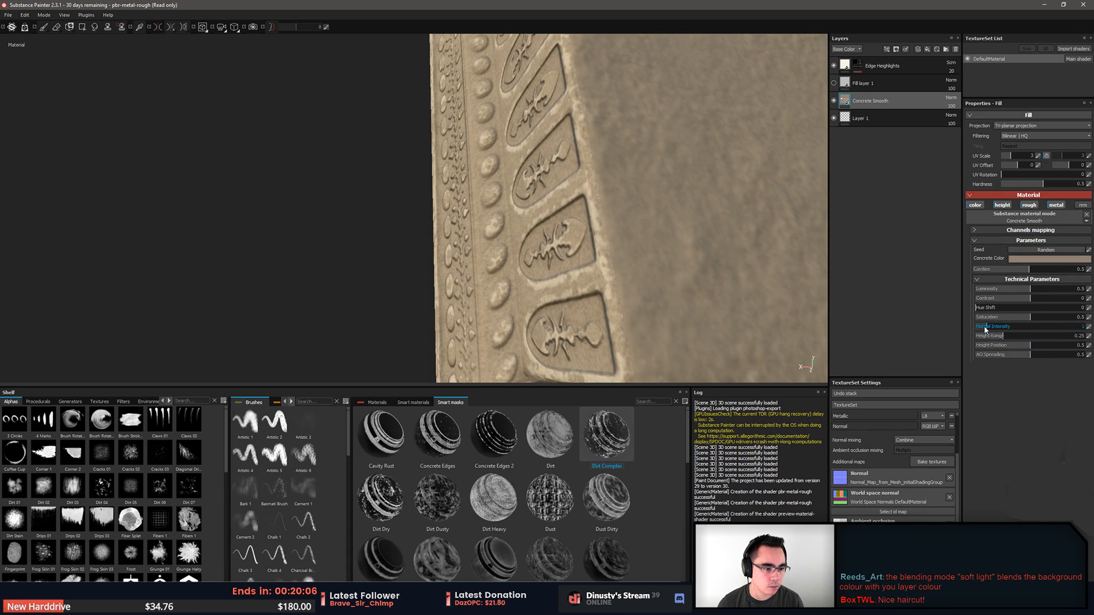
Try a different value in Concrete Smooth's technical parameters and undo that change
drag(1011, 317, 1038, 319)
key(ctrl+z)
alt+drag(789, 255, 570, 282)
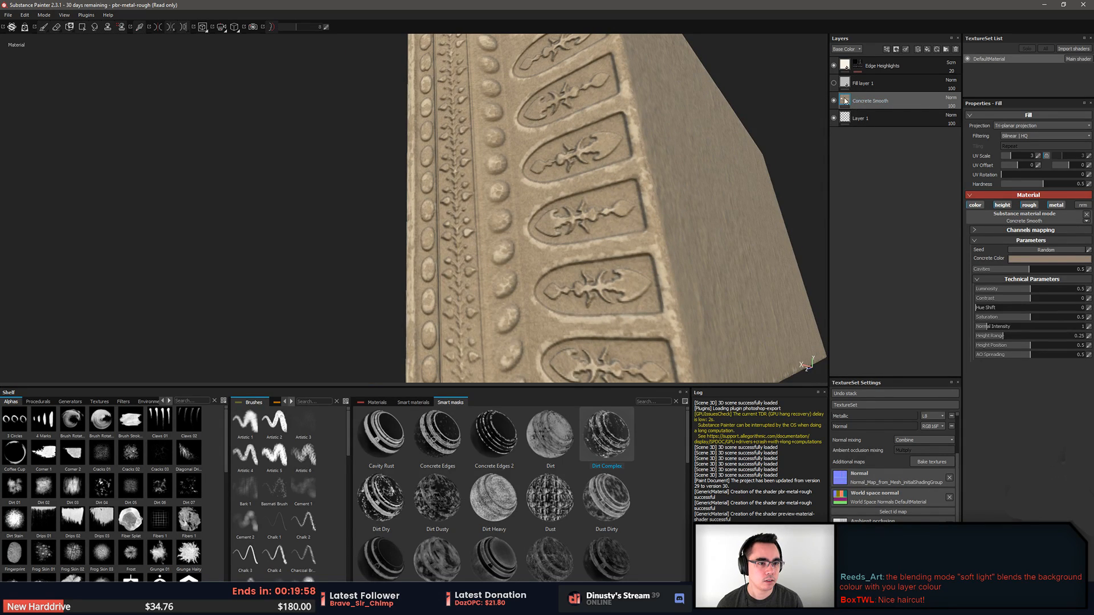
Show the layer stack's Roughness channel and add a fill layer above Concrete Smooth with only its roughness channel enabled
click(856, 50)
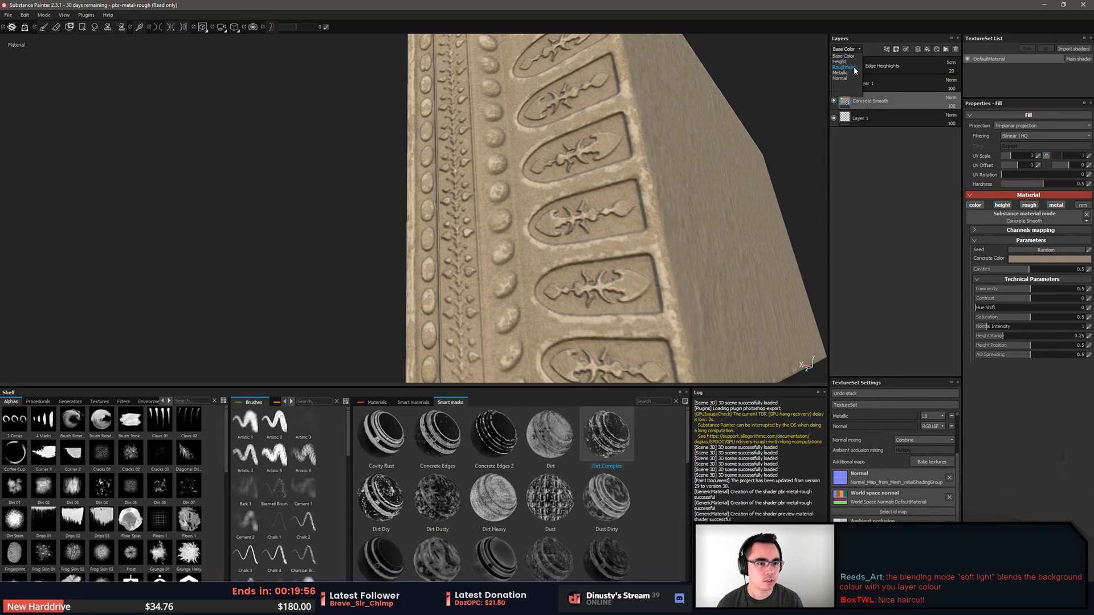
click(854, 69)
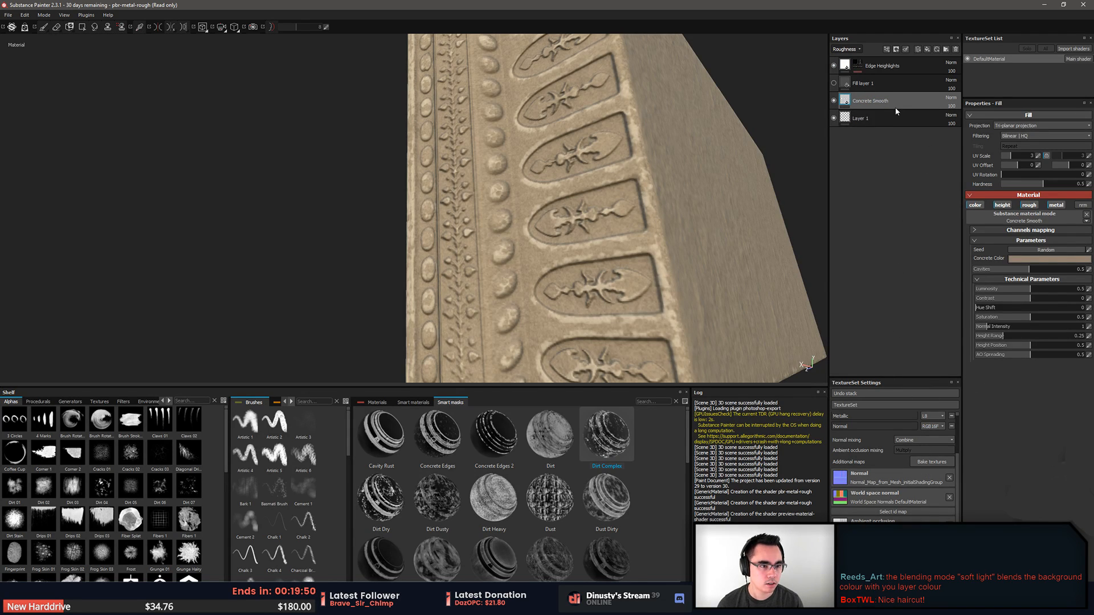
click(926, 50)
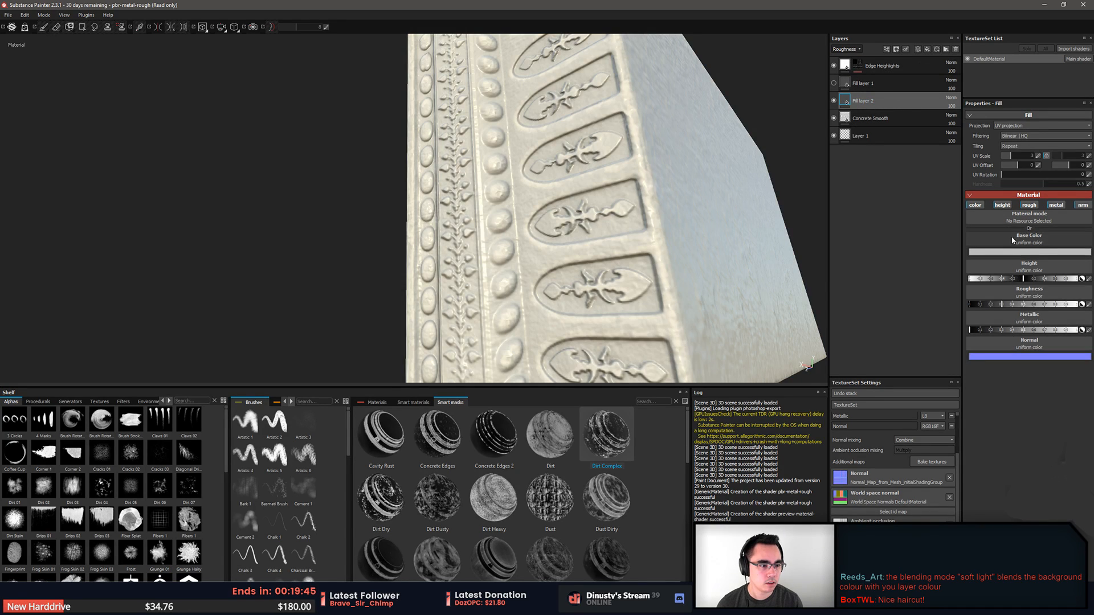
click(975, 205)
click(1004, 205)
click(1055, 205)
click(1083, 205)
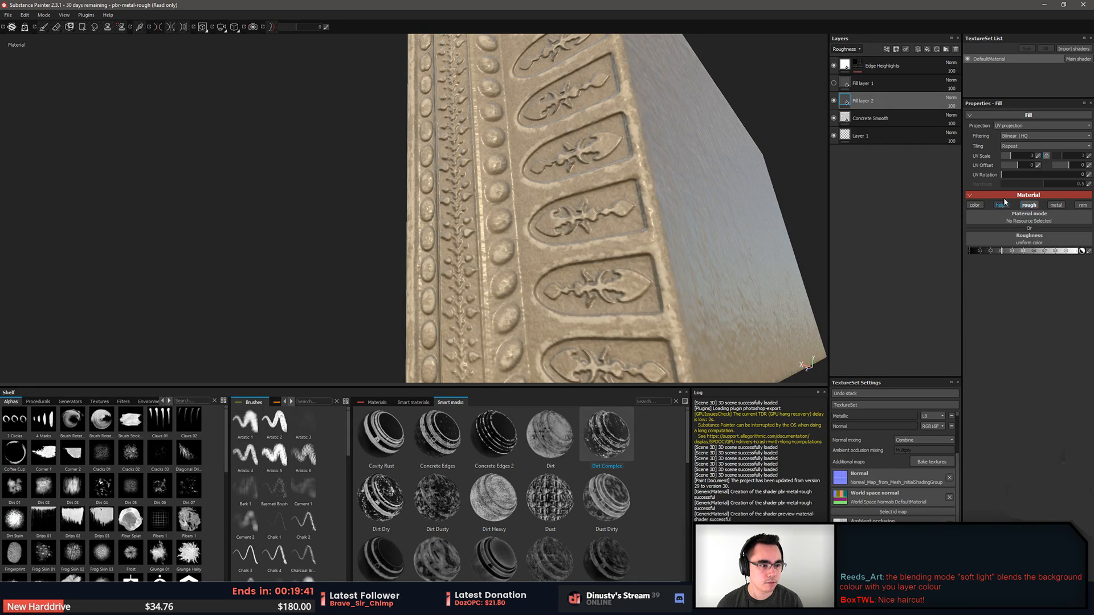
Raise the new fill layer's roughness to slightly above the middle of the range, judging the reflections on the mesh
mouse_move(1004, 251)
mouse_down()
mouse_move(1026, 253)
mouse_move(1006, 252)
mouse_up()
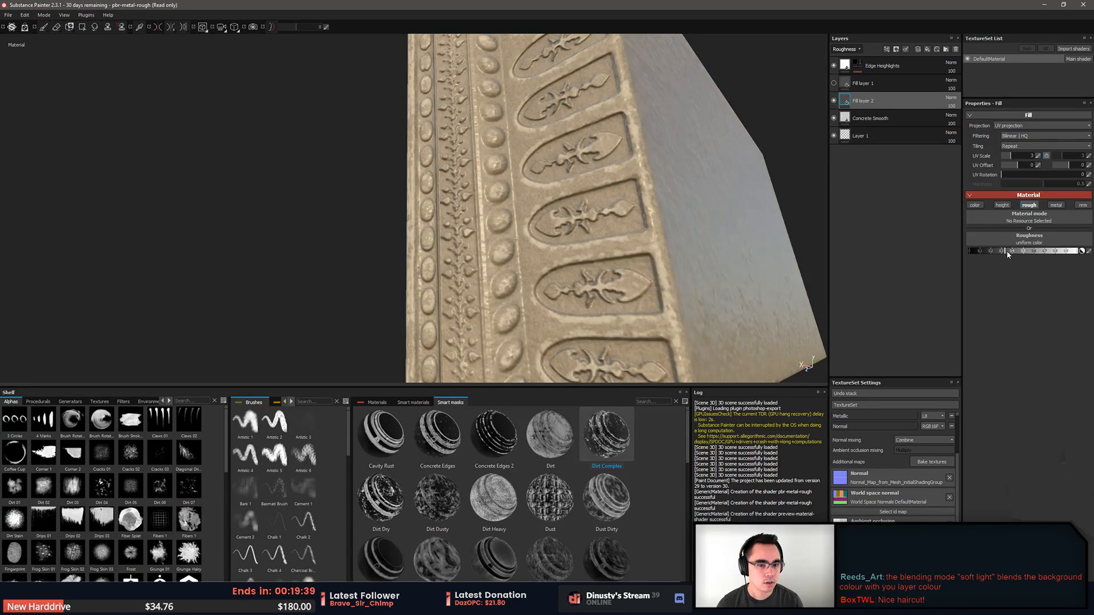
alt+drag(748, 231, 696, 256)
shift+right_drag(697, 257, 682, 225)
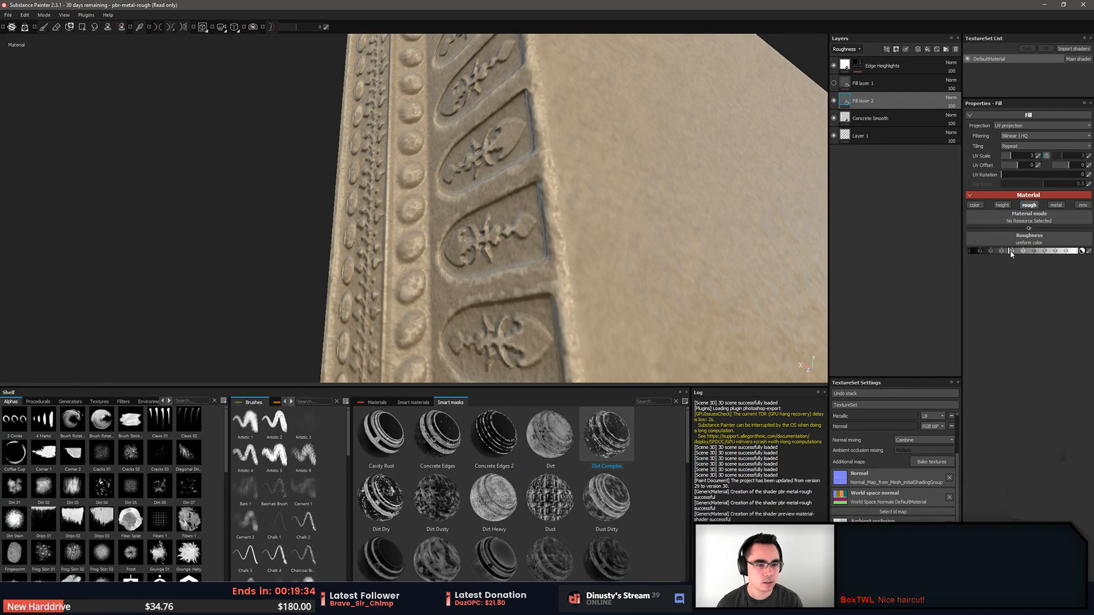
mouse_move(1010, 251)
mouse_down()
mouse_move(1053, 252)
mouse_move(1027, 255)
mouse_up()
alt+drag(730, 205, 577, 209)
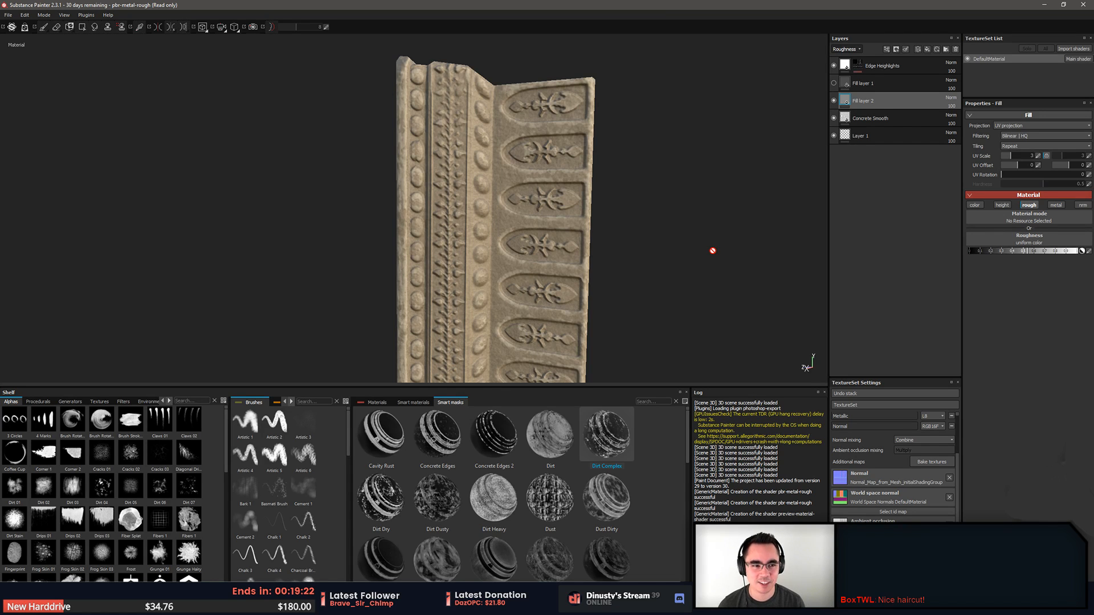
Switch the layer stack back to Base Color and rename the new fill layer "Fill roughness for stone"
click(846, 49)
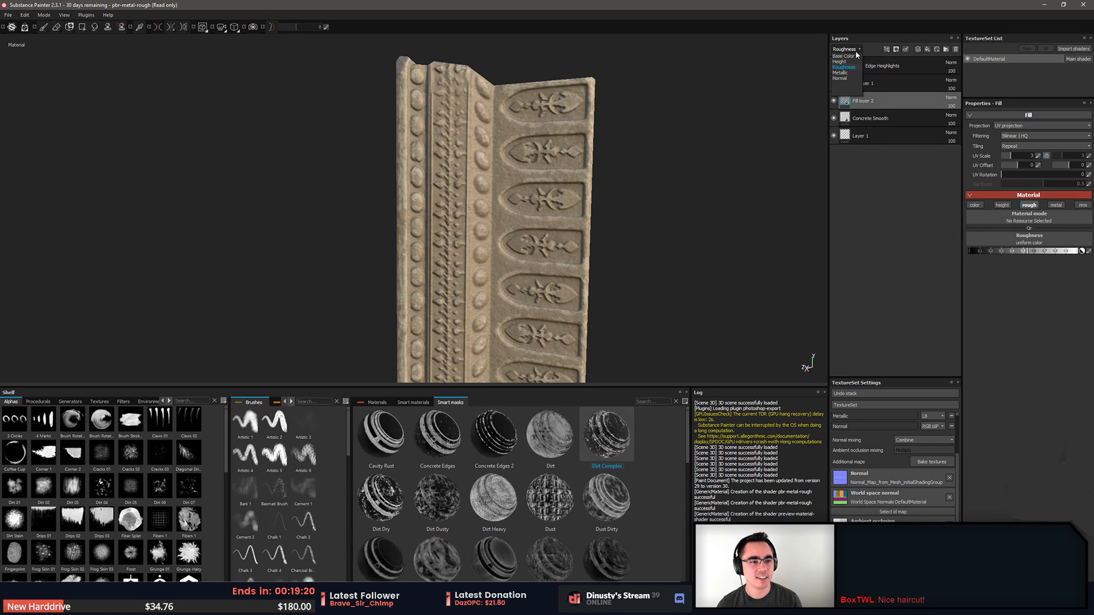
click(846, 57)
alt+drag(669, 229, 632, 331)
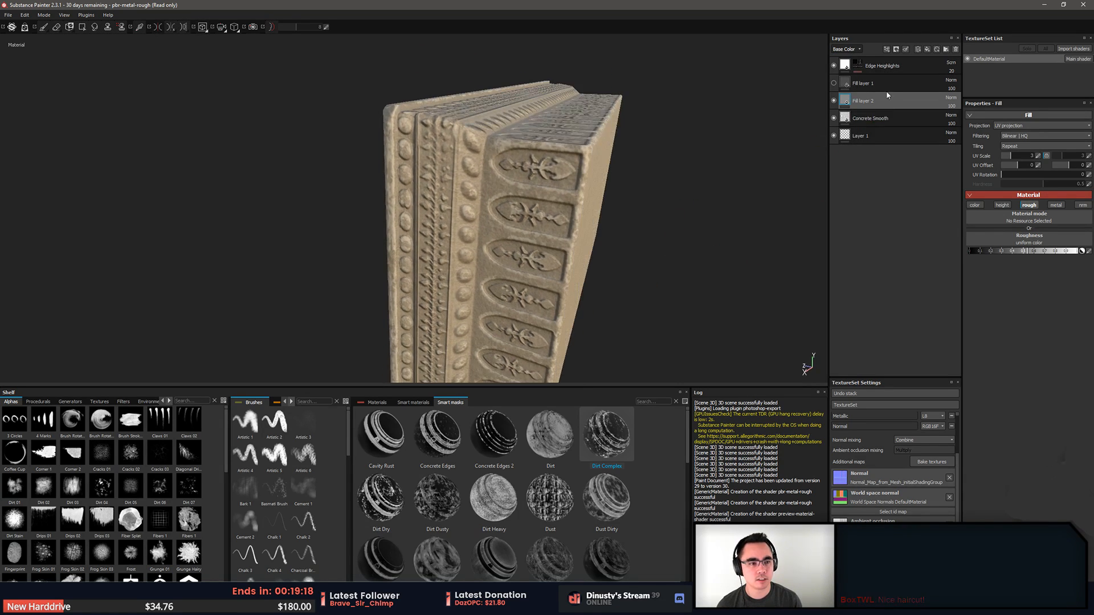
click(882, 101)
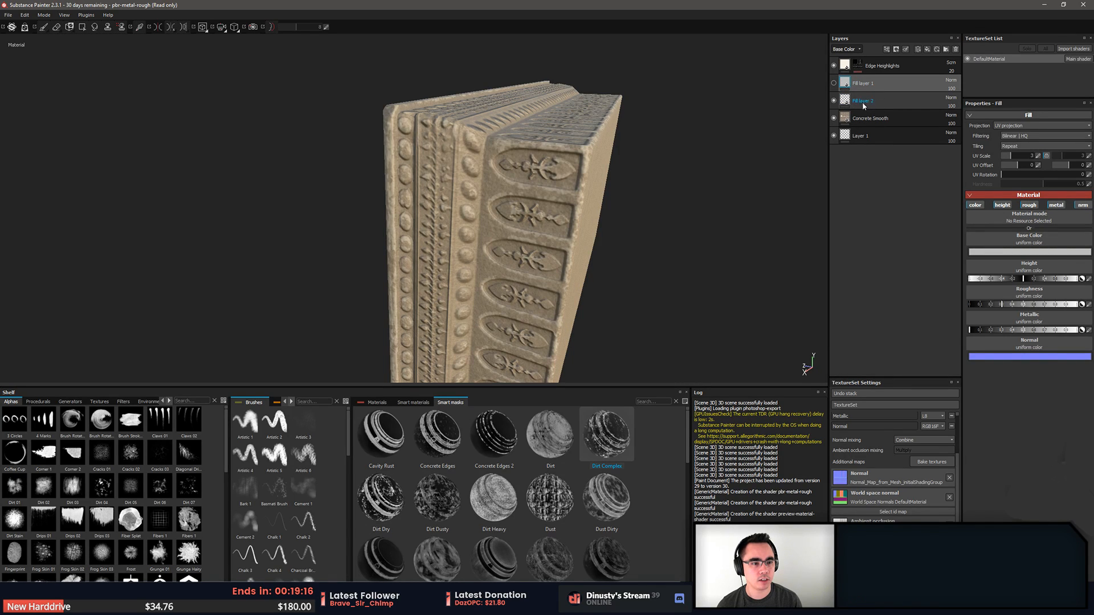
click(863, 105)
double_click(866, 102)
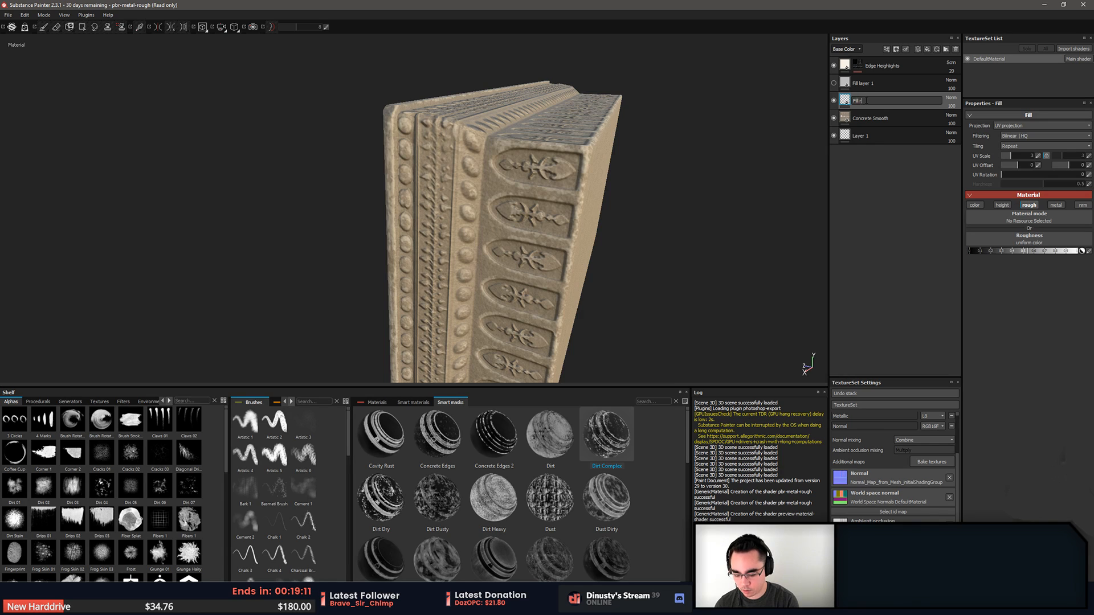
text(Fill roughness for ston)
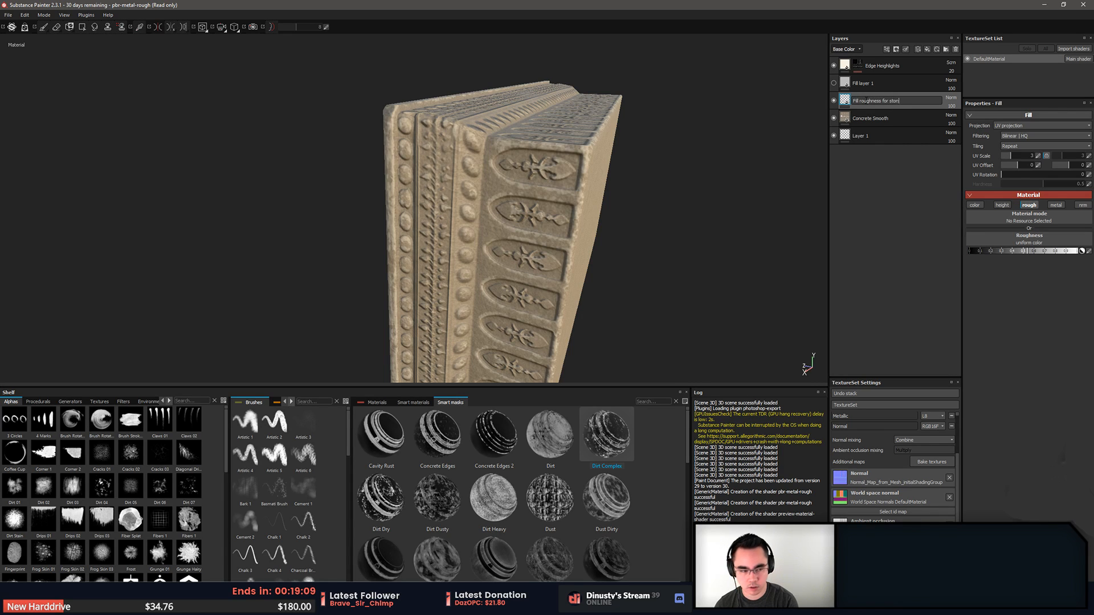
text(e)
Make the hidden Fill layer 1 visible and rename it "Dirt"
click(844, 84)
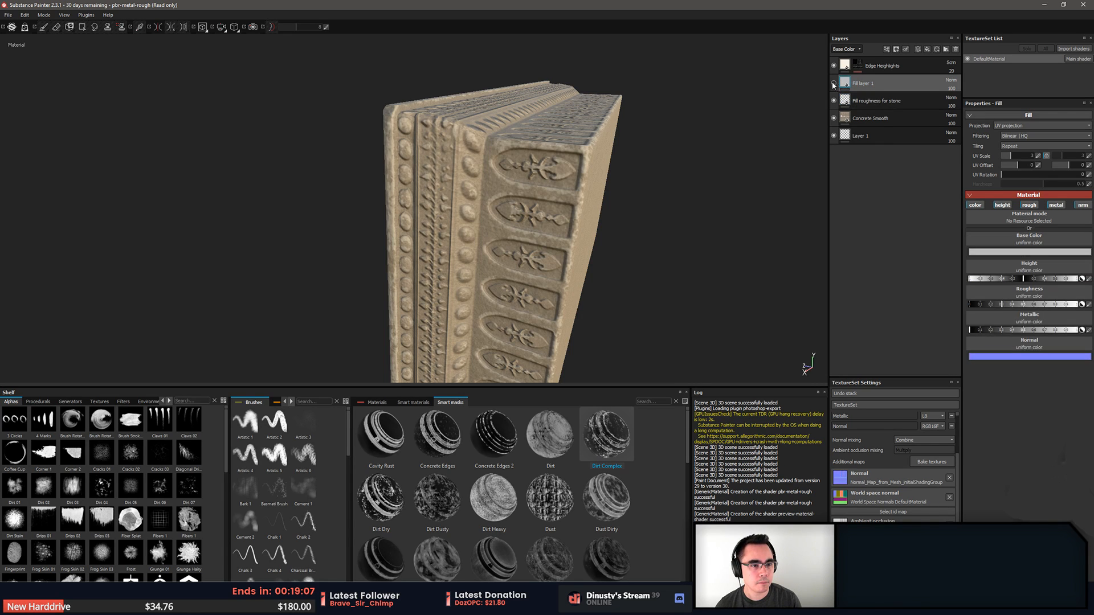
click(832, 84)
double_click(857, 84)
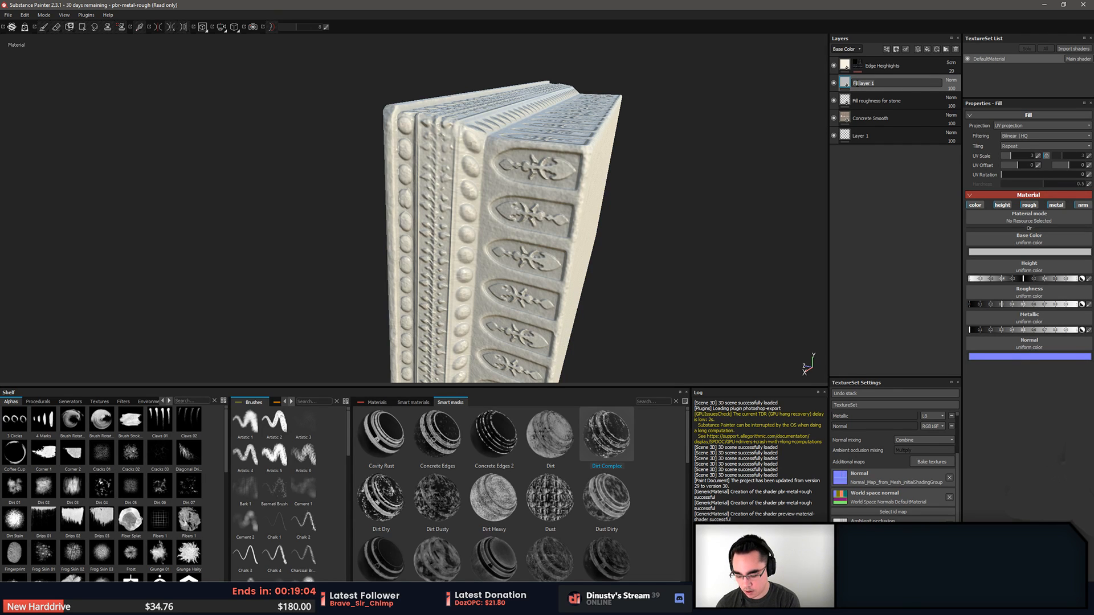
key(Return)
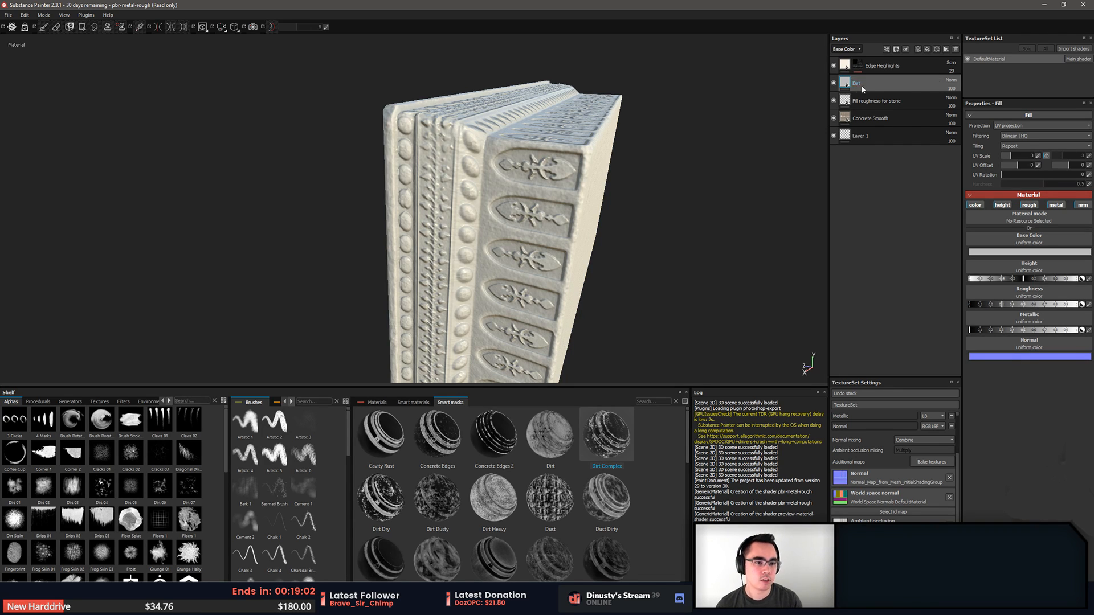
Change the Dirt layer's base color to a dark brown
click(1047, 253)
drag(972, 255, 934, 260)
drag(1038, 263, 1043, 229)
drag(984, 264, 958, 264)
click(1058, 203)
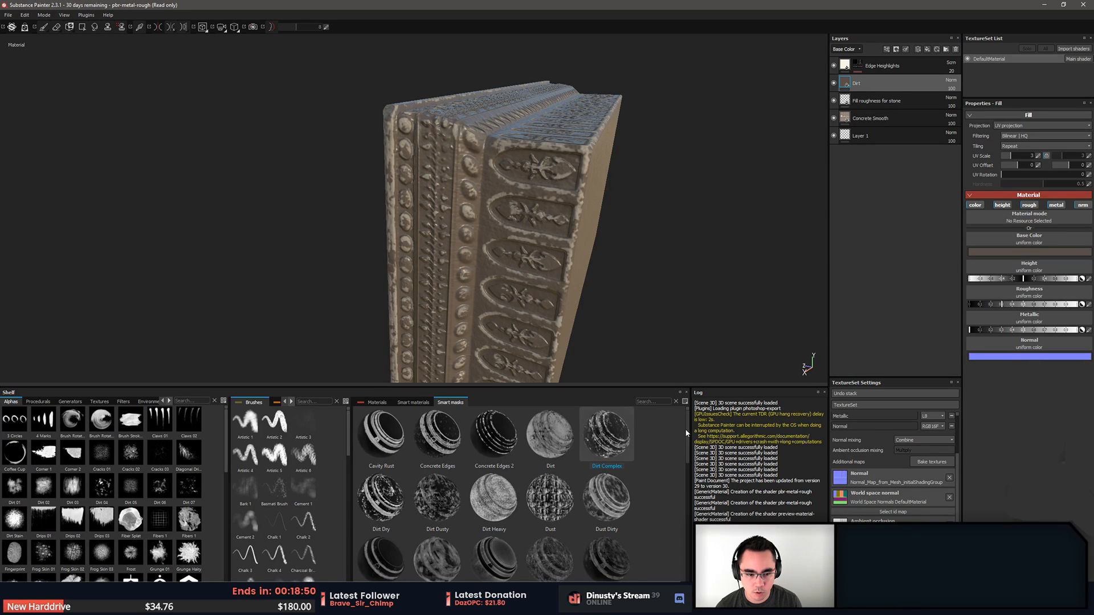
Search the smart masks for "dir", try Dirt Complex on the Dirt layer and replace it with Dirt Dry
drag(687, 433, 687, 458)
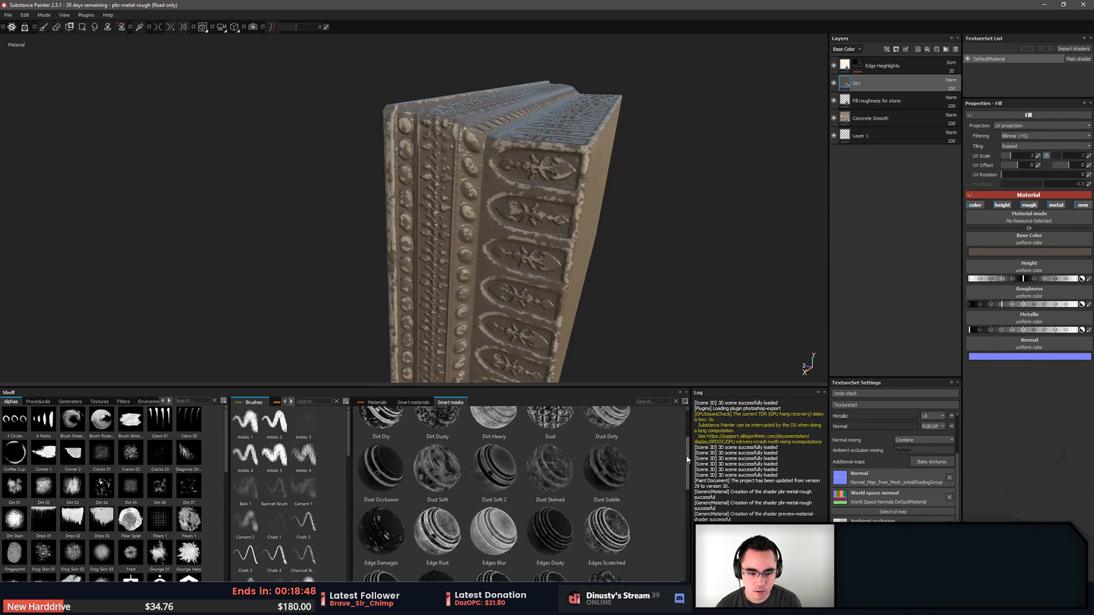
click(655, 402)
text(dir)
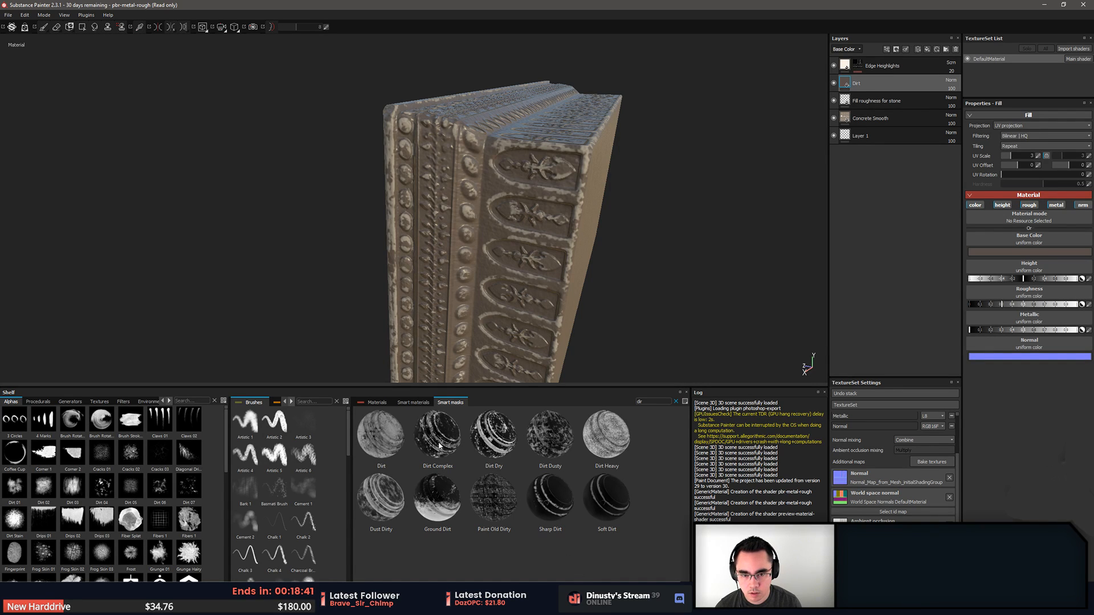
mouse_move(438, 446)
mouse_down()
mouse_move(576, 439)
mouse_move(869, 85)
mouse_up()
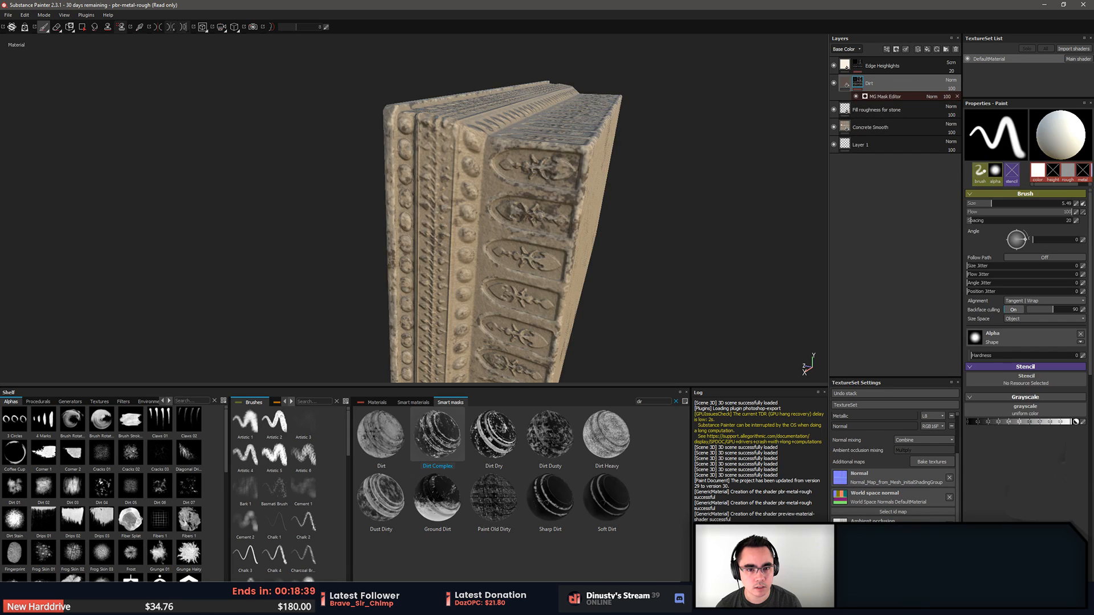
alt+drag(701, 264, 596, 334)
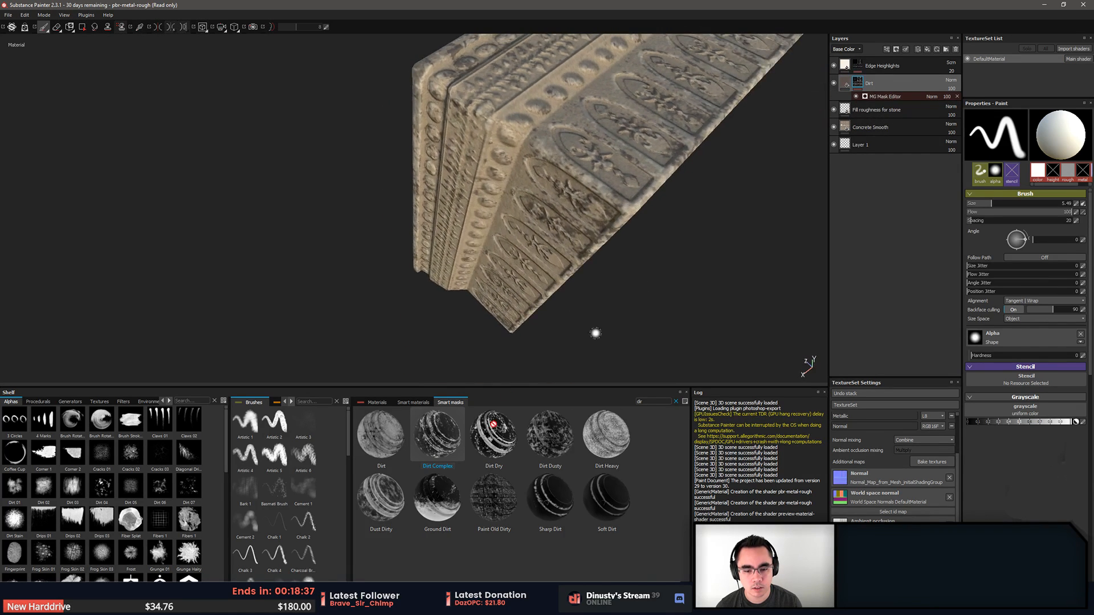
drag(488, 444, 910, 88)
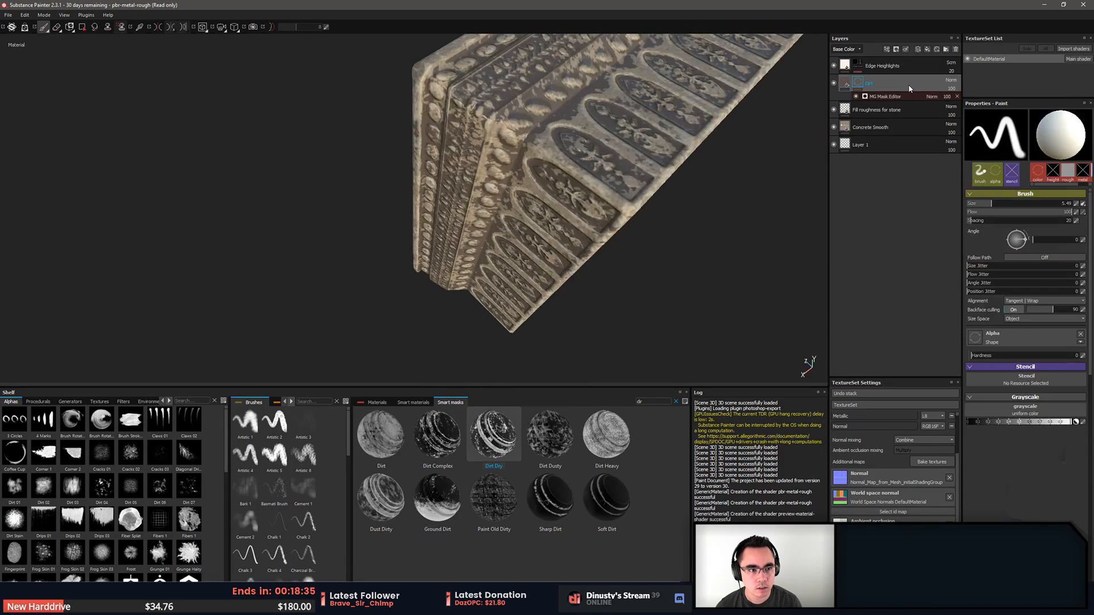
alt+drag(786, 165, 564, 177)
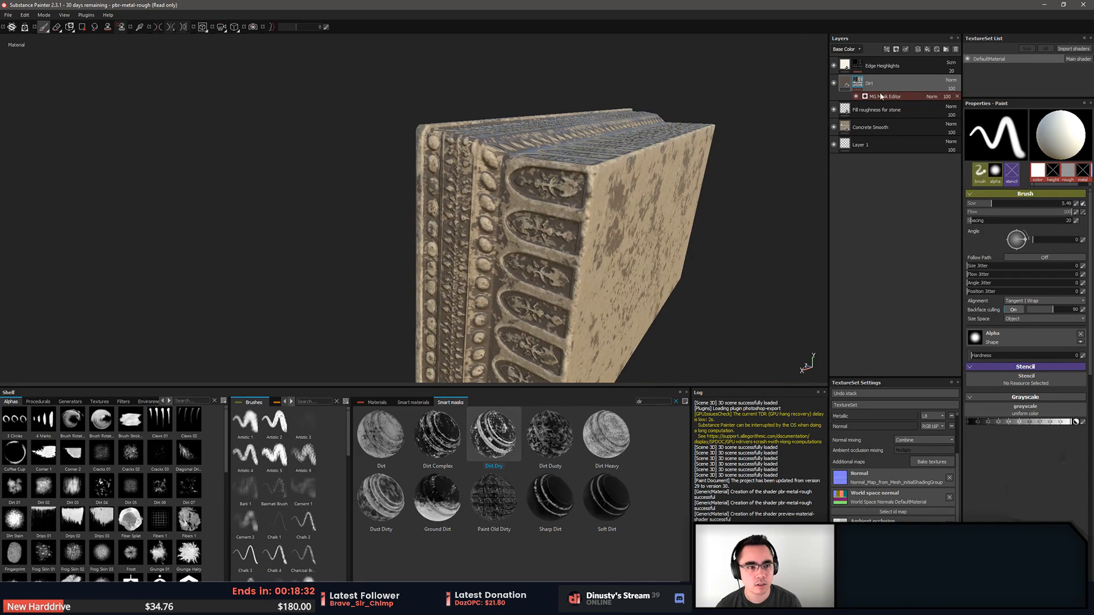
Set the Dirt mask generator's Global Balance to 0.7 and its Global Contrast to 0.21
click(900, 97)
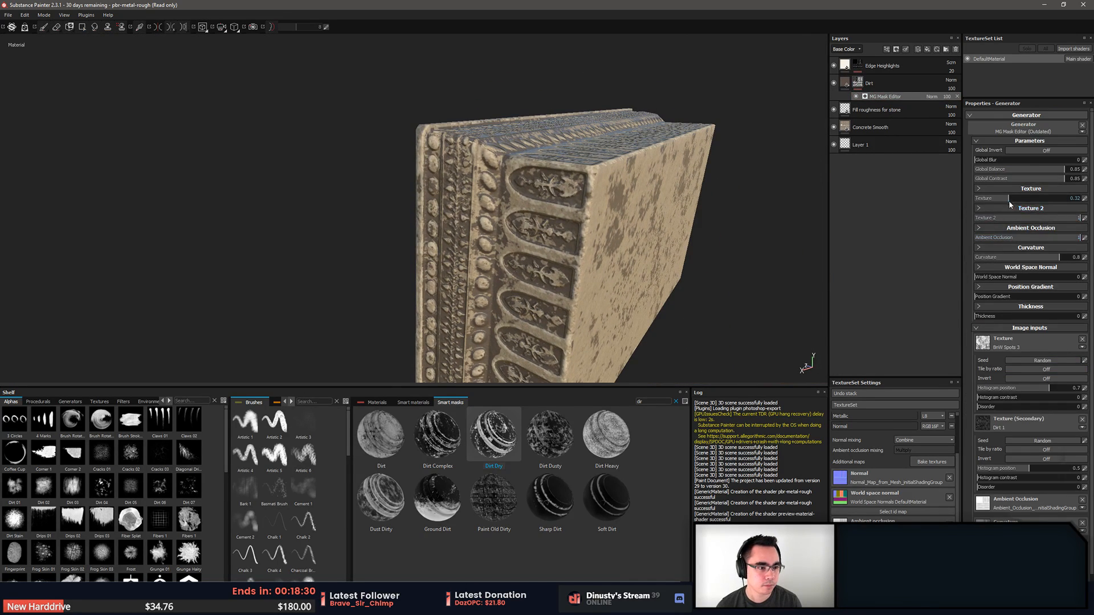
drag(1062, 174, 1036, 187)
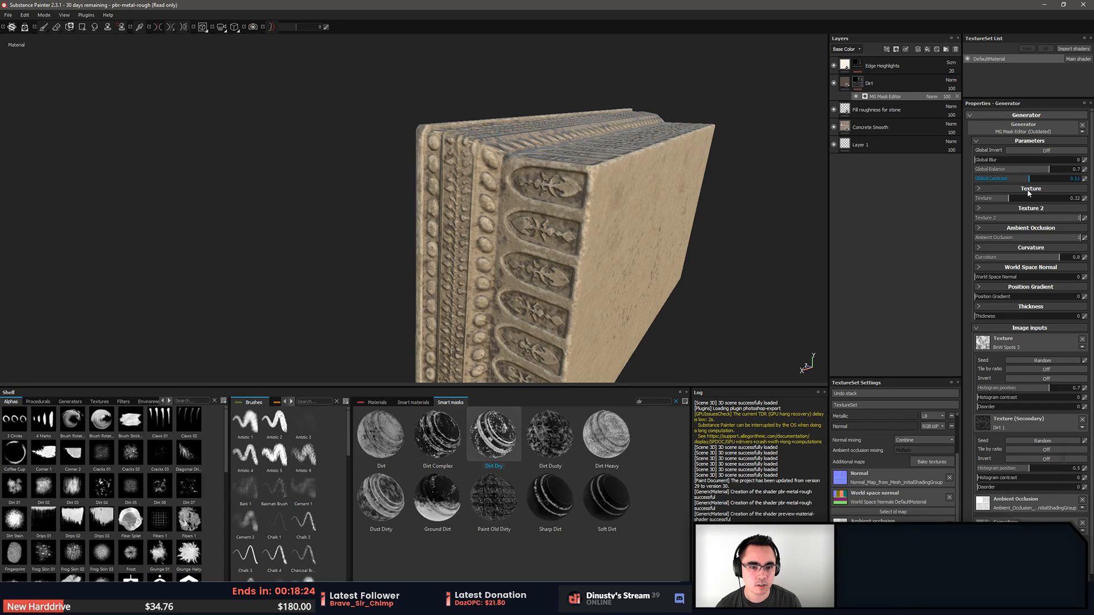
alt+drag(809, 199, 761, 175)
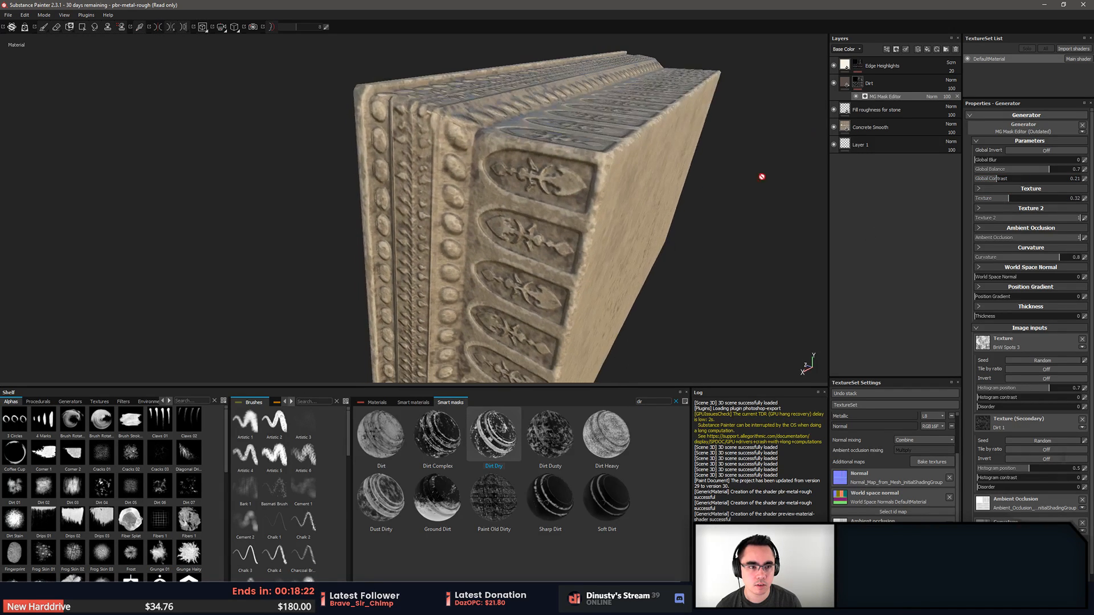
Set the Global Contrast of the Edge Heighlights mask generator to 0.46 and check the edges around the mesh
click(869, 70)
click(888, 80)
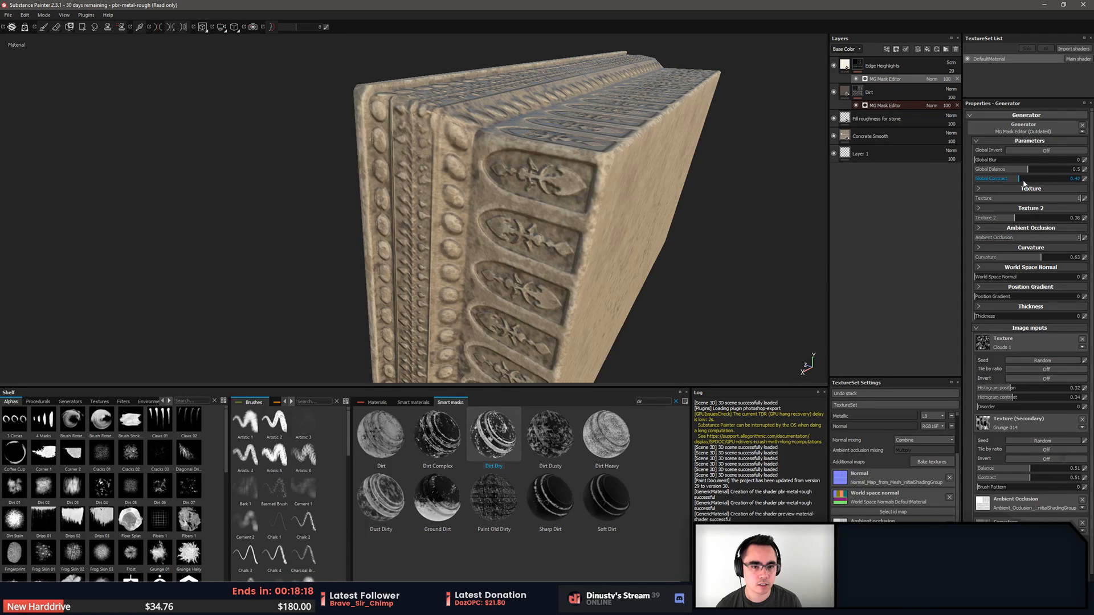
alt+drag(644, 228, 573, 245)
shift+right_drag(572, 245, 672, 242)
alt+drag(672, 242, 609, 148)
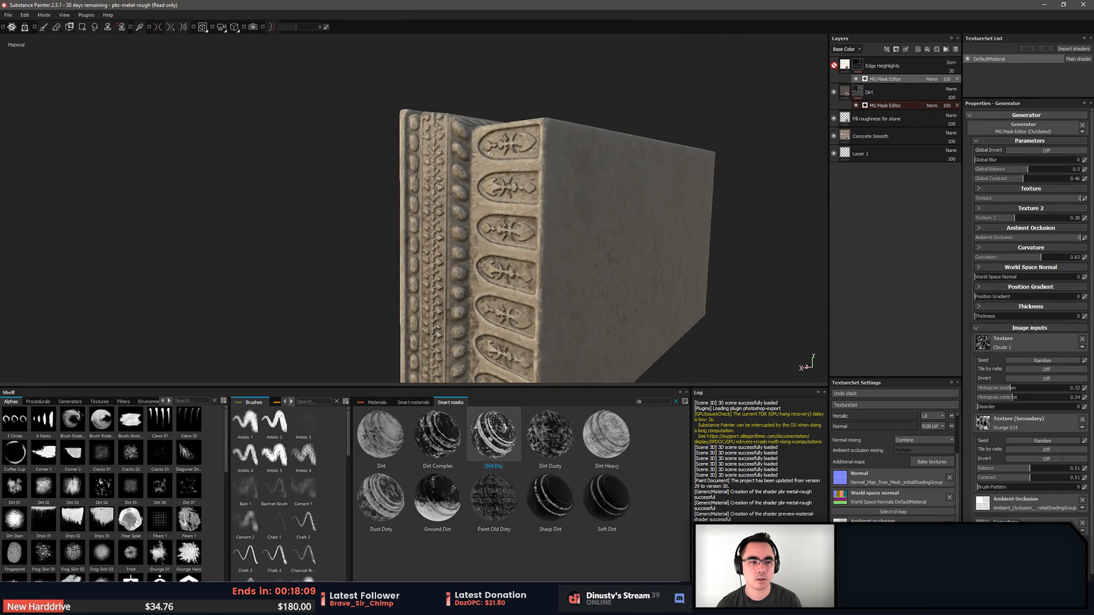
Raise the roughness of the "Fill roughness for stone" layer a little further and check the carved surfaces
click(880, 119)
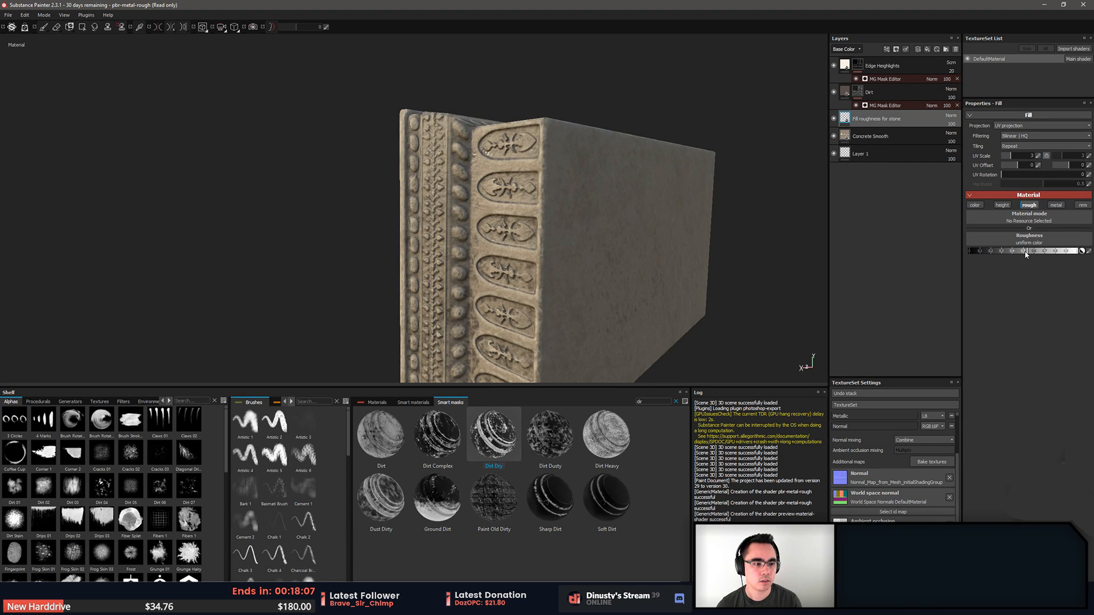
alt+drag(638, 240, 547, 188)
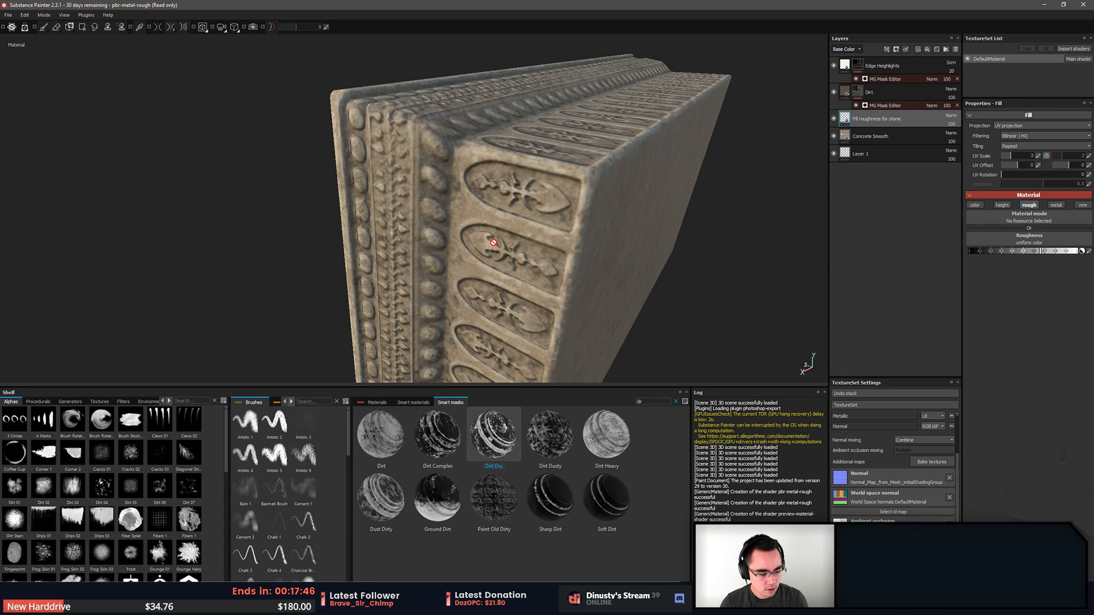
alt+drag(620, 116, 568, 223)
key(alt)
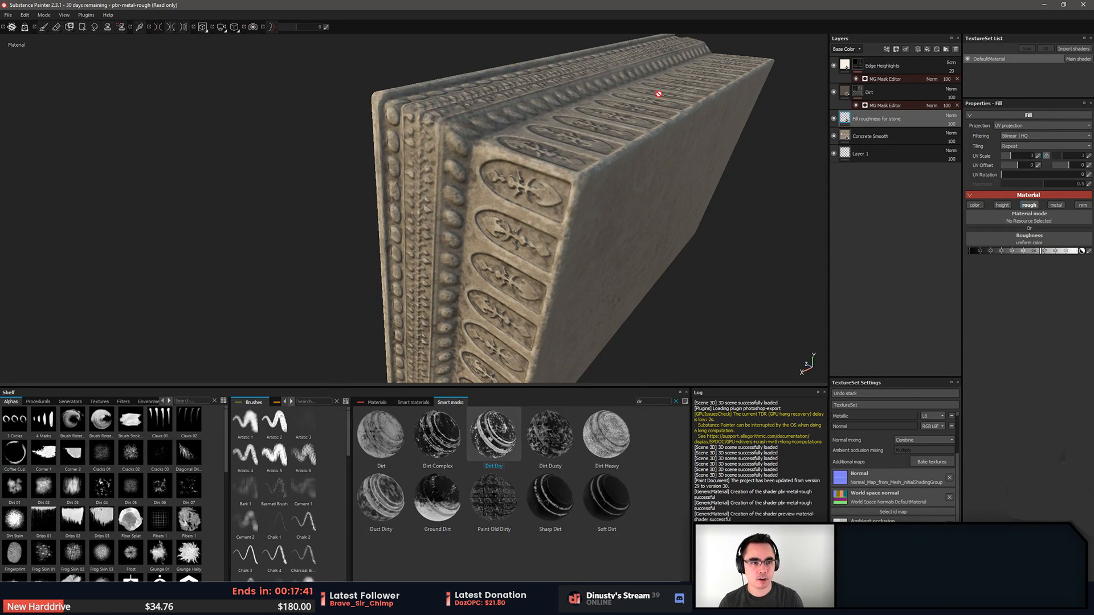
alt+drag(655, 96, 629, 165)
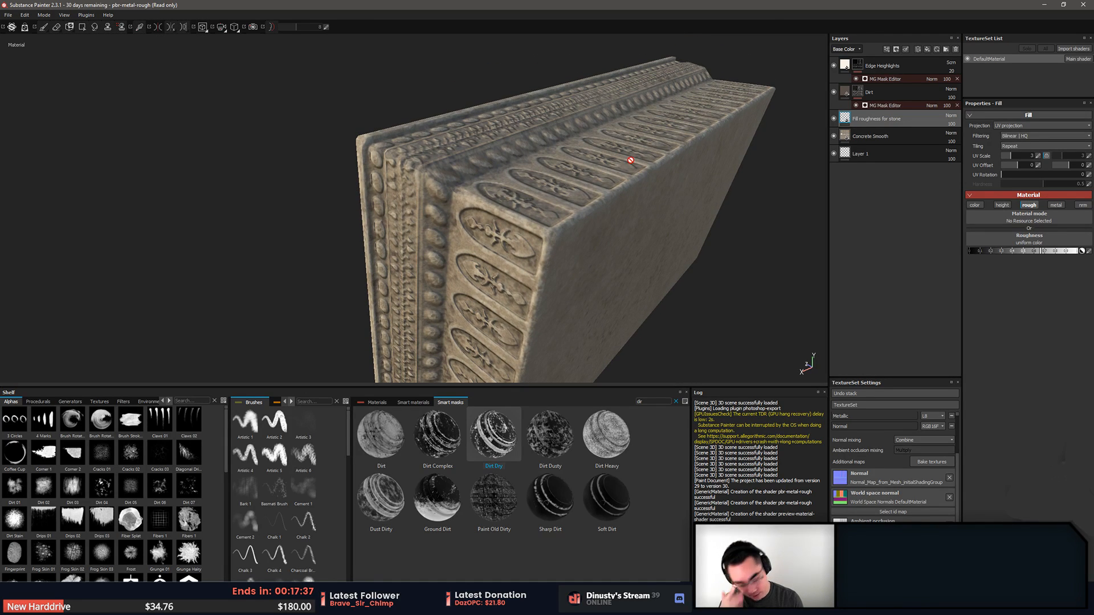
alt+drag(804, 113, 676, 237)
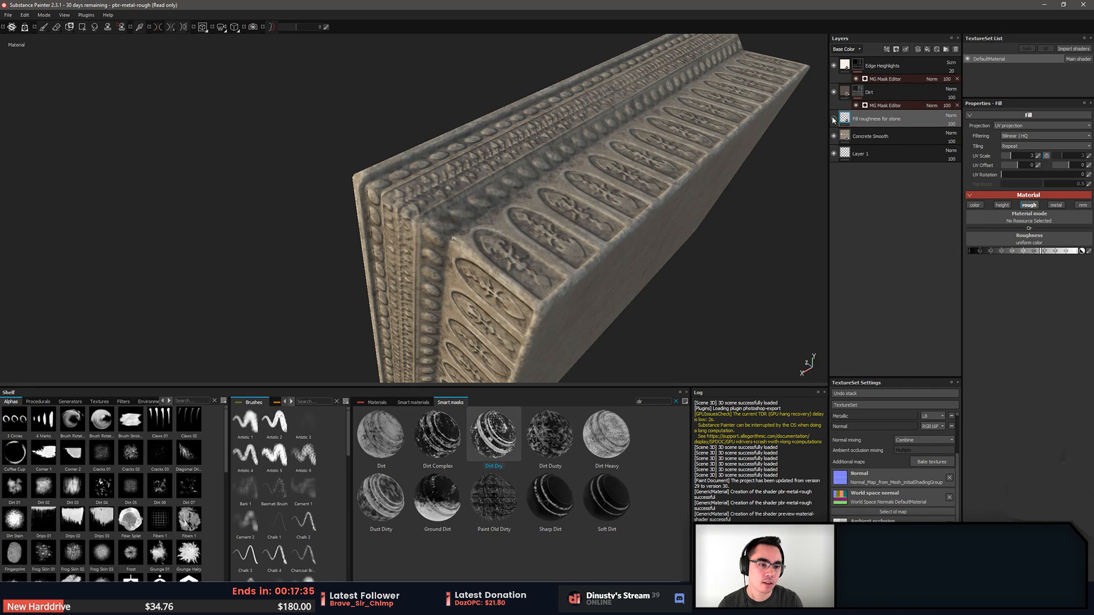
Set the blending mode of the "Fill roughness for stone" layer to Soft light in Base Color and inspect the carvings up close
click(951, 117)
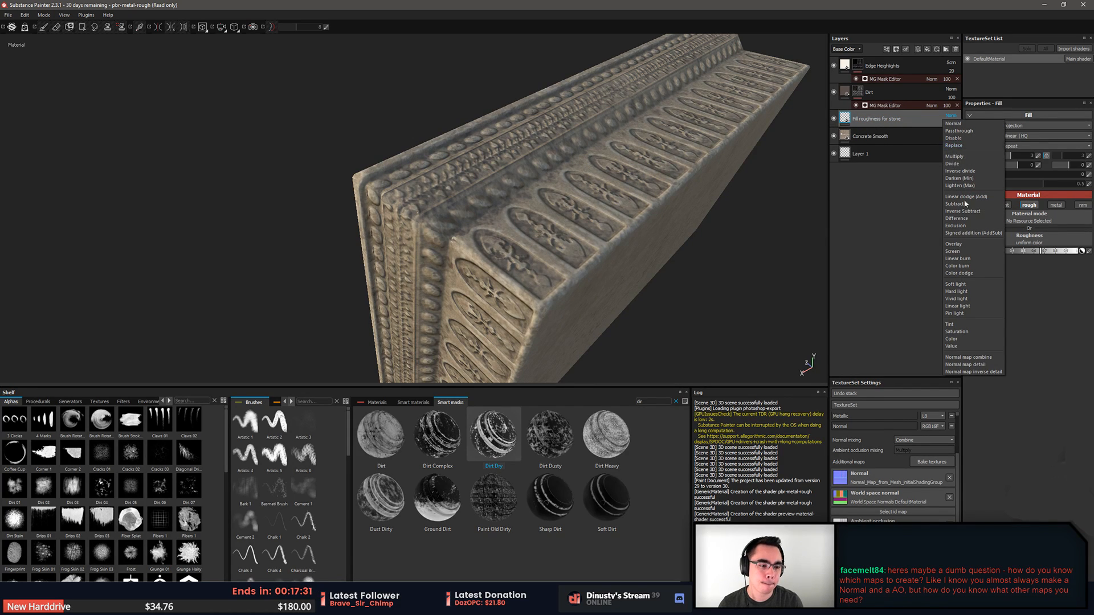
click(979, 286)
alt+drag(605, 239, 644, 154)
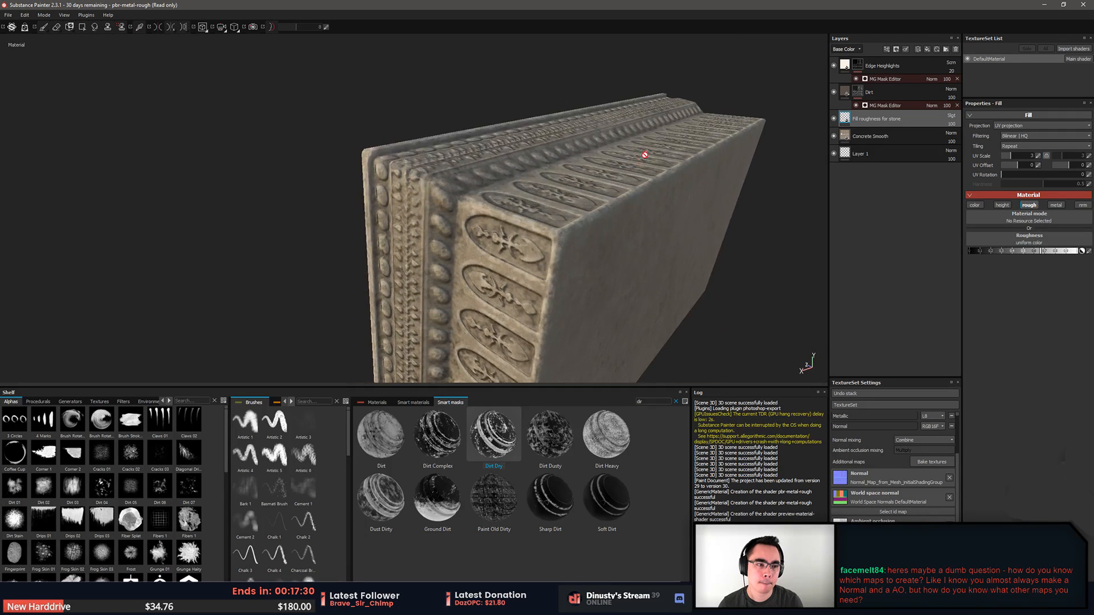
alt+drag(746, 269, 561, 173)
alt+right_drag(561, 172, 643, 211)
alt+drag(643, 211, 681, 171)
alt+drag(364, 170, 433, 176)
alt+right_drag(433, 176, 479, 201)
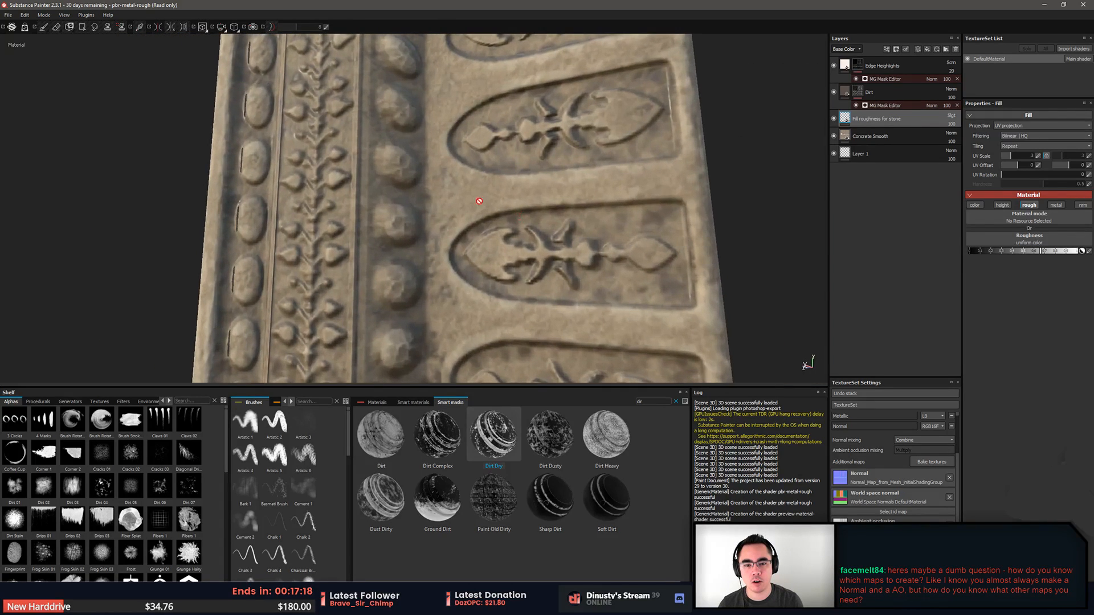
Bring up the shelf's materials and clear the search filter so that all of them are listed
alt+drag(443, 189, 494, 233)
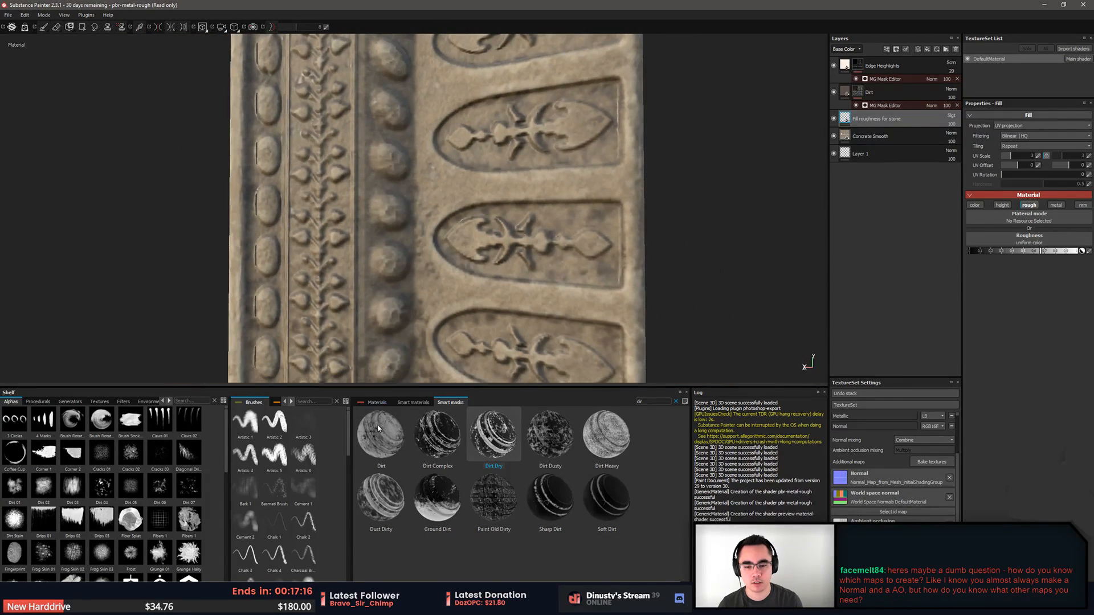
click(370, 403)
click(412, 404)
click(365, 405)
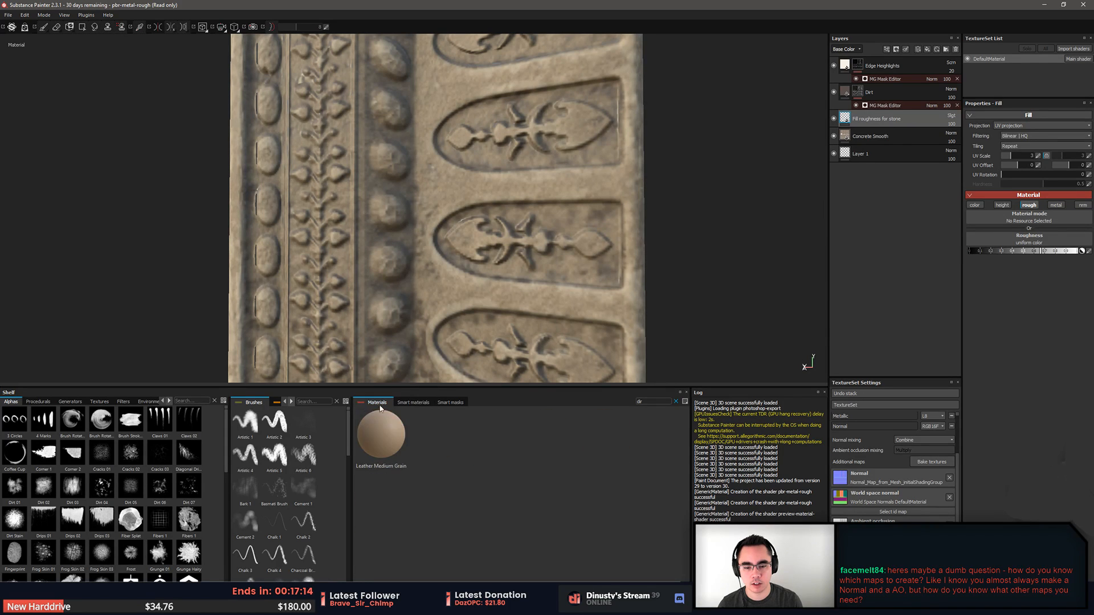
click(407, 404)
click(376, 403)
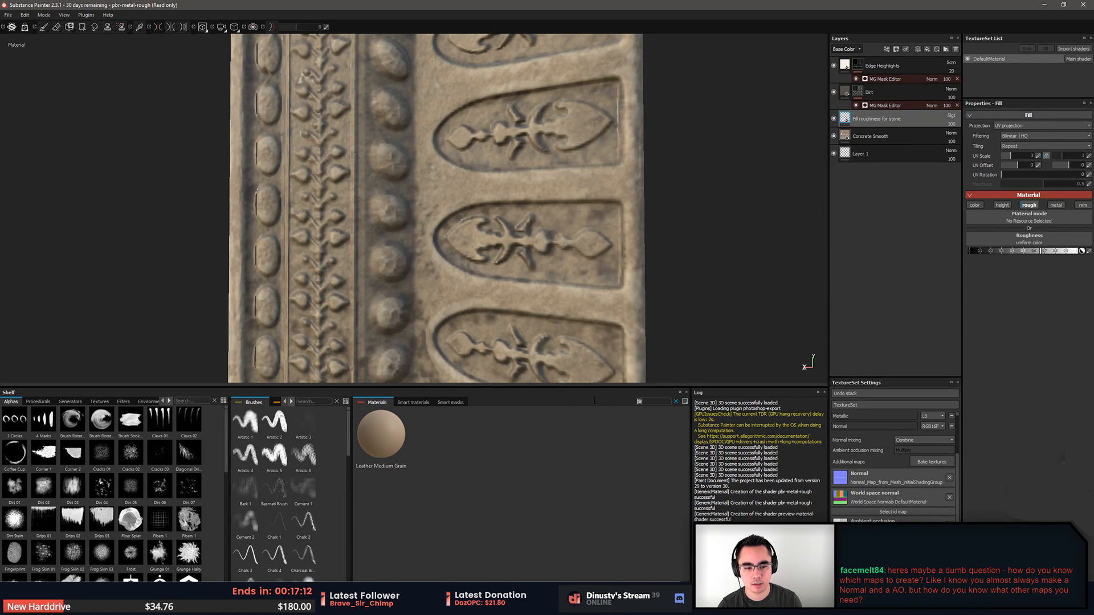
click(675, 401)
Try the Copper Pure, Fabric Bamboo, Leather Big Grain and Rust Coarse materials on the "Fill roughness for stone" layer
click(550, 502)
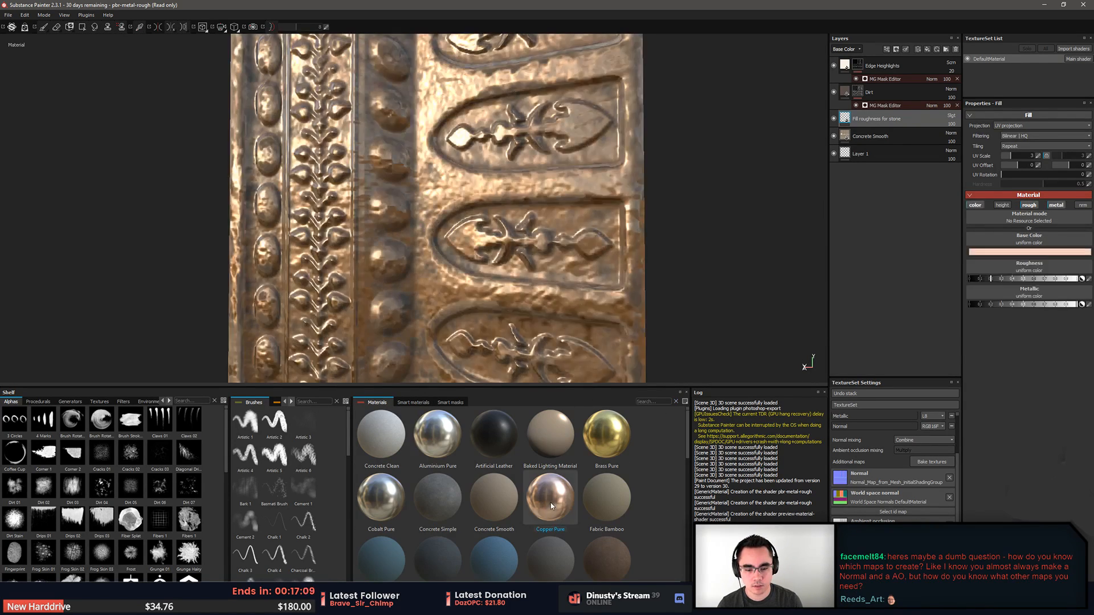
click(613, 509)
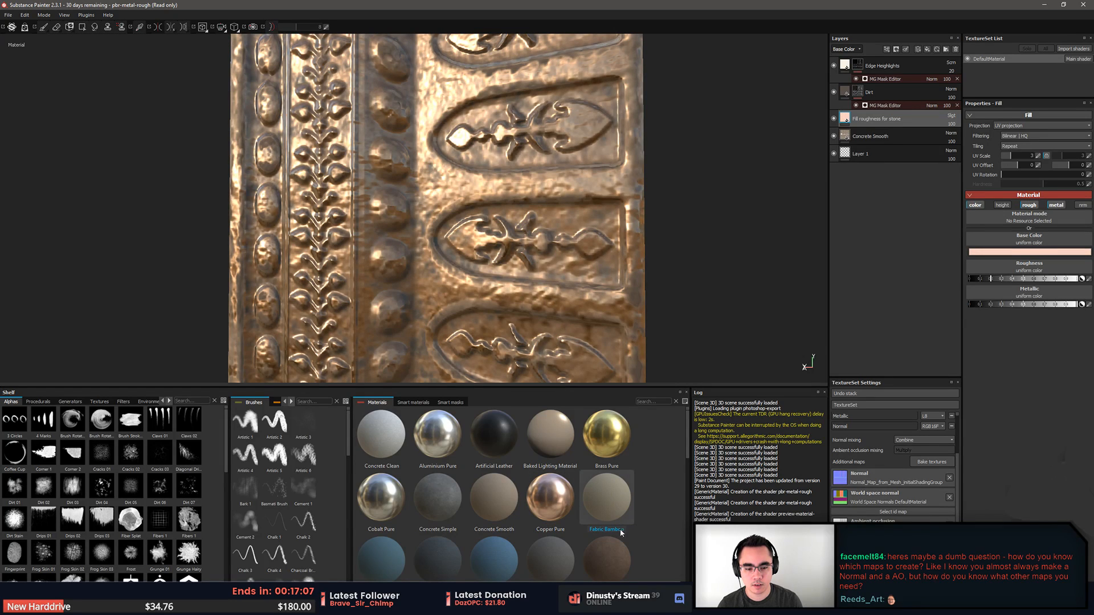
scroll(620, 565, down, 3)
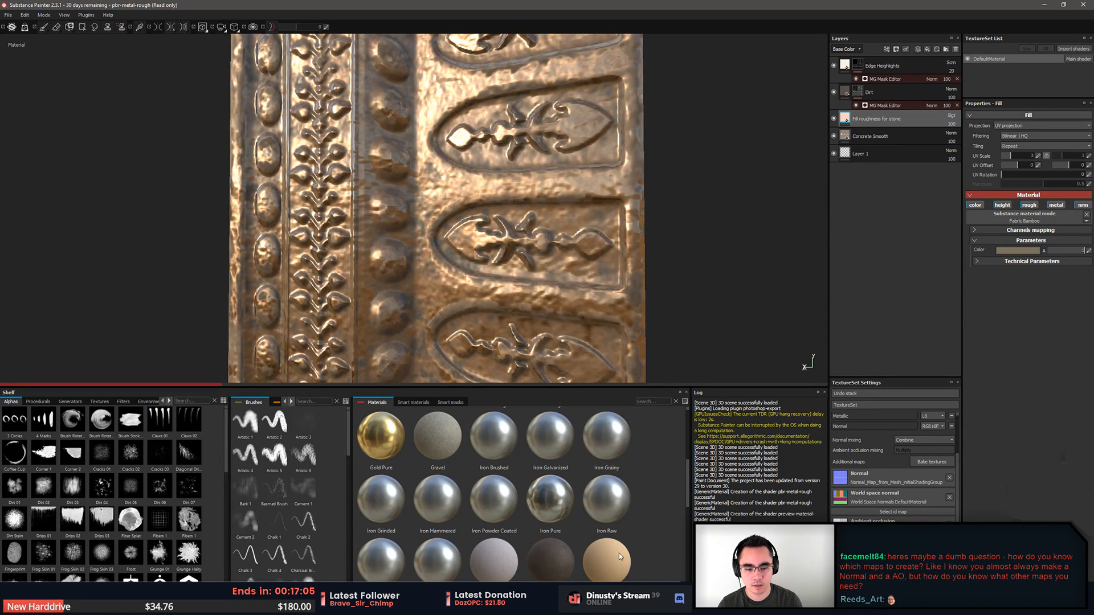
click(567, 562)
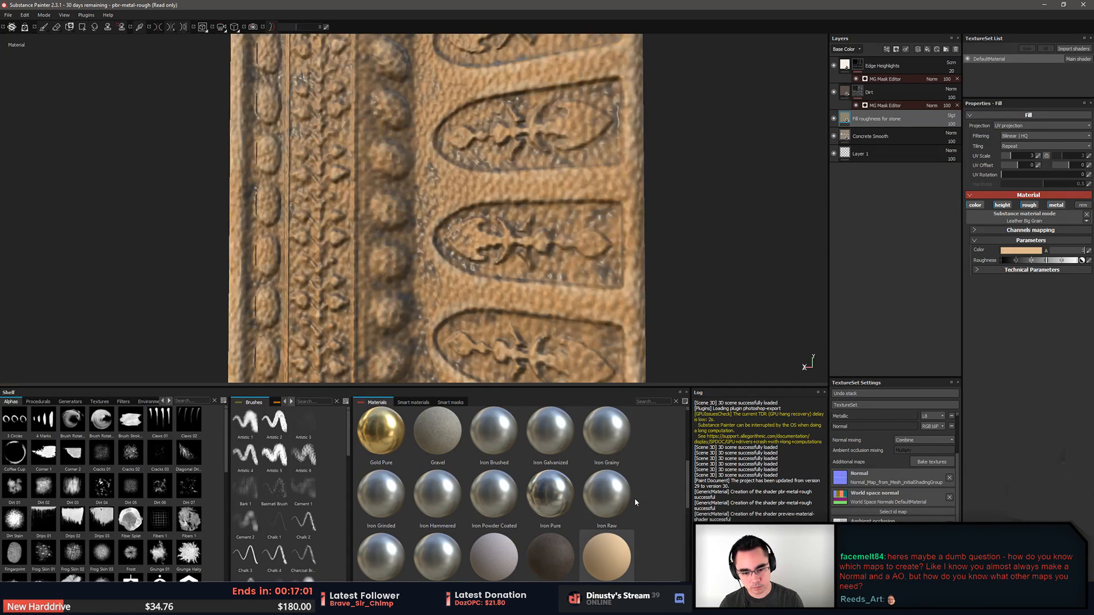
scroll(634, 498, down, 3)
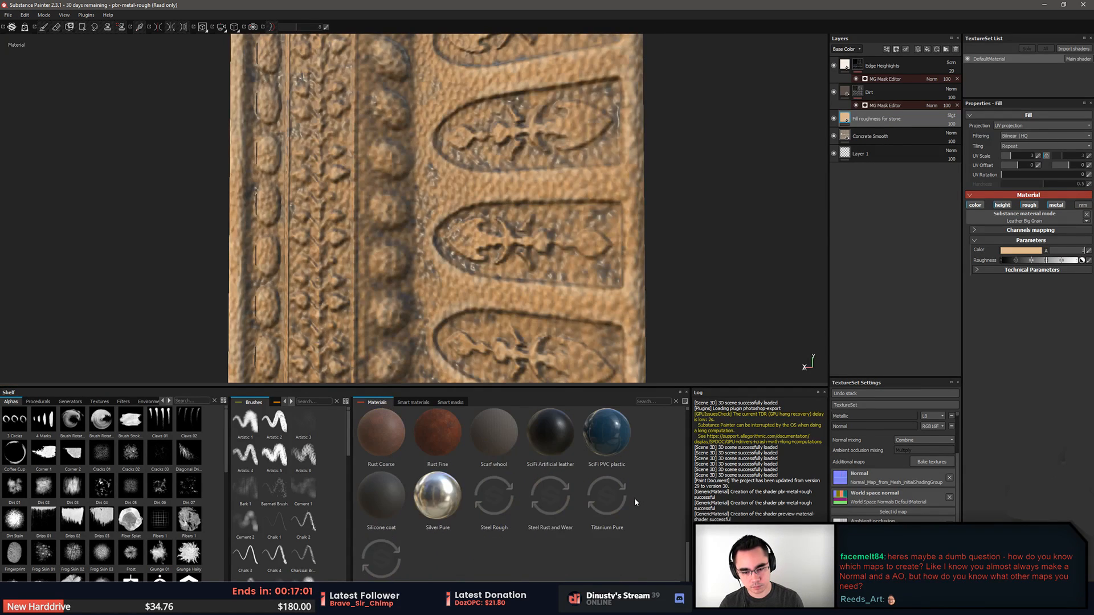
click(397, 445)
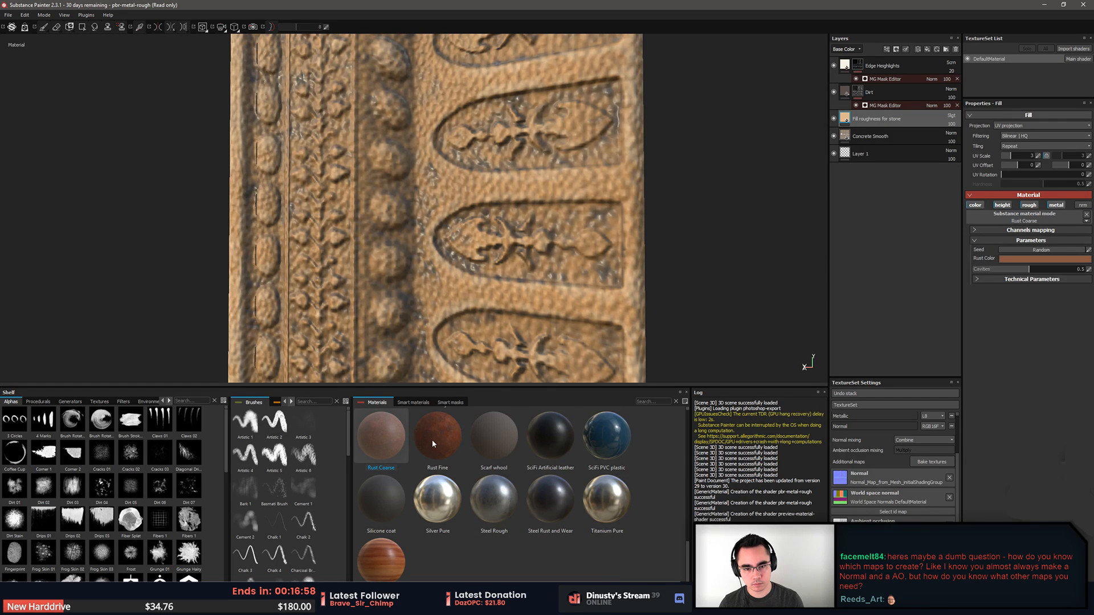
alt+drag(570, 234, 499, 246)
alt+right_drag(499, 246, 647, 241)
alt+drag(647, 242, 641, 272)
Apply the Rust Fine material to the "Fill roughness for stone" layer and check it on the carved end of the block
click(456, 455)
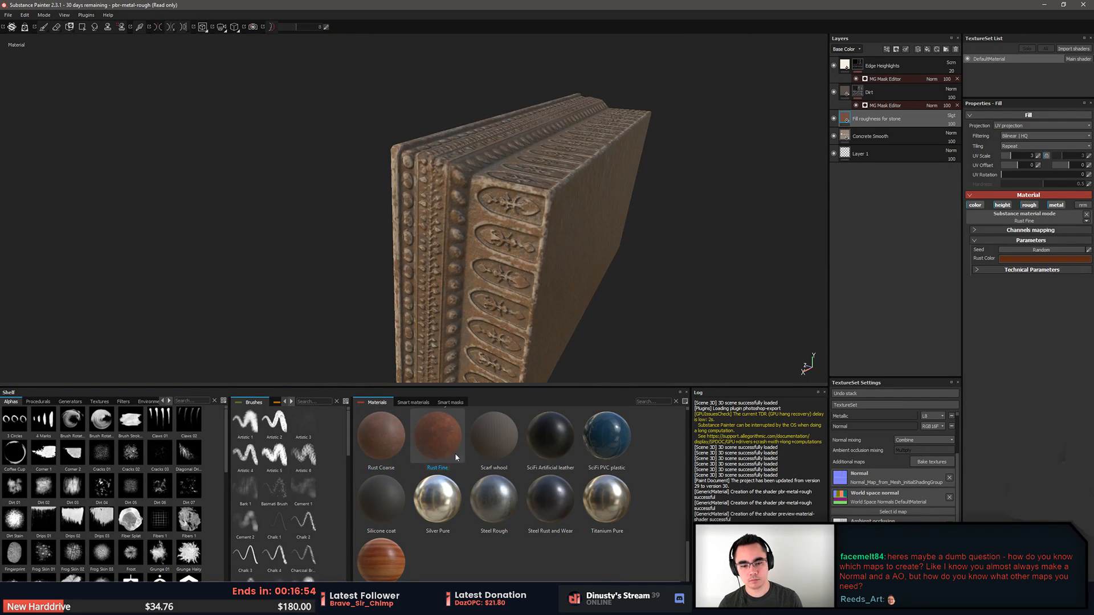
alt+drag(438, 275, 495, 249)
alt+right_drag(495, 249, 438, 256)
alt+drag(439, 256, 447, 249)
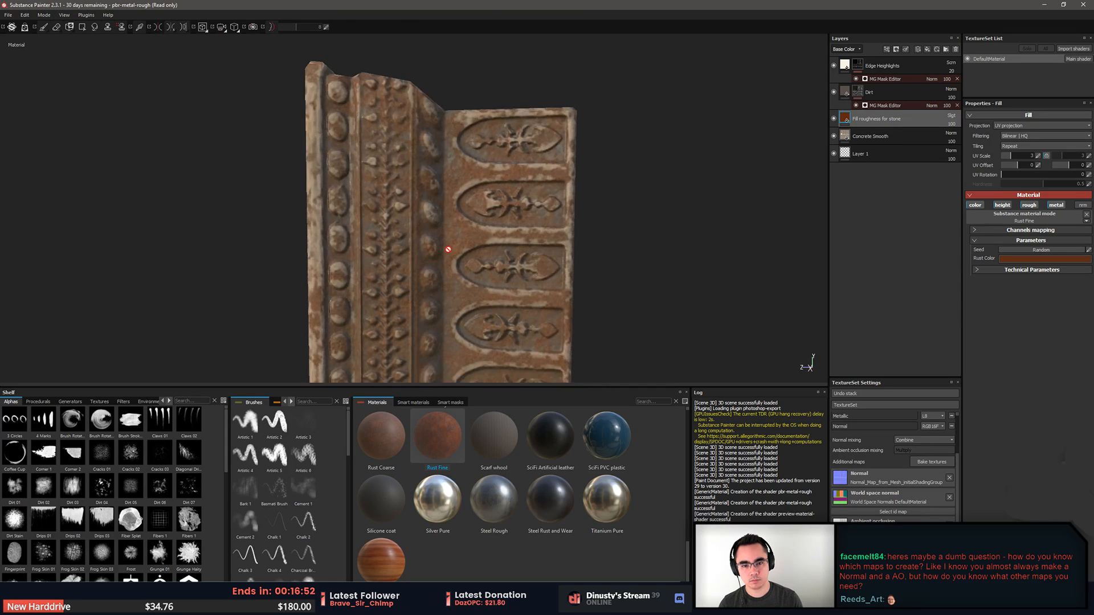
alt+right_drag(447, 249, 477, 236)
alt+drag(478, 237, 466, 256)
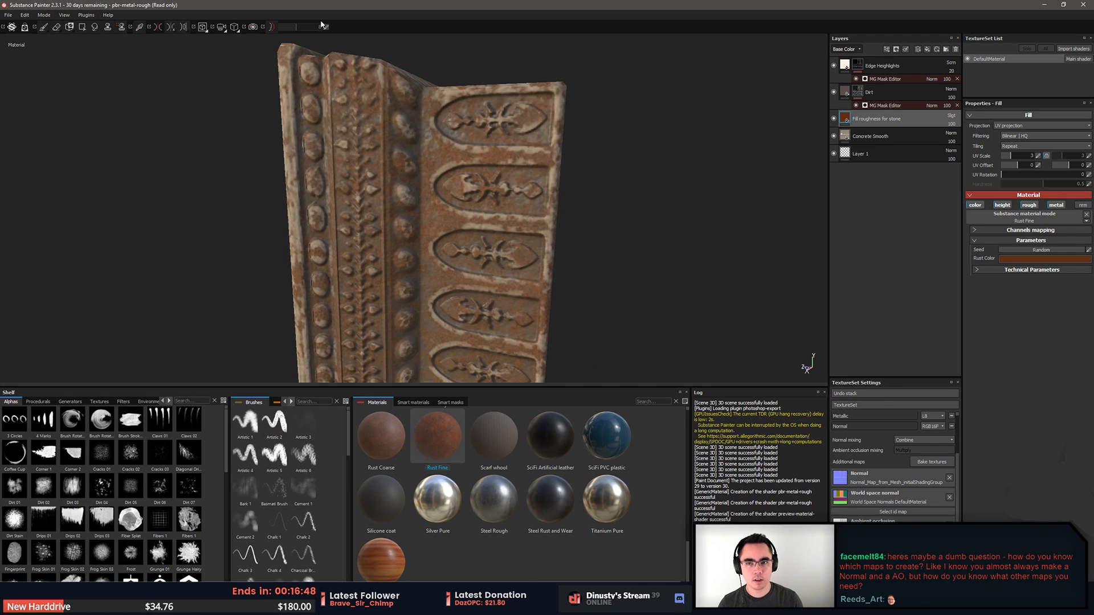
Show the 3D model and the 2D texture layout side by side and check a plain face of the block
key(F3)
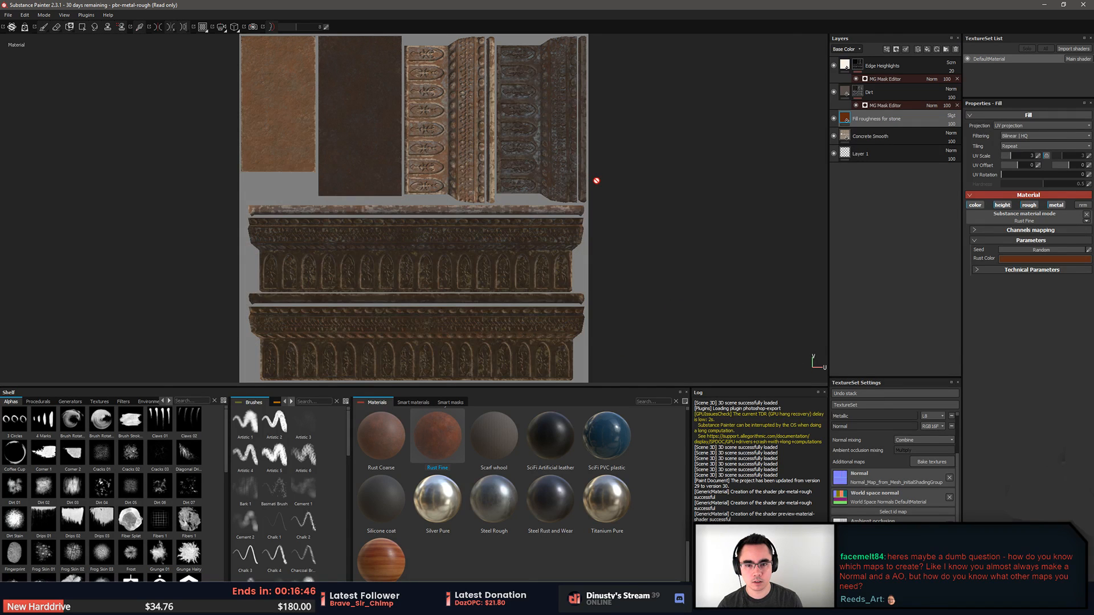
key(F1)
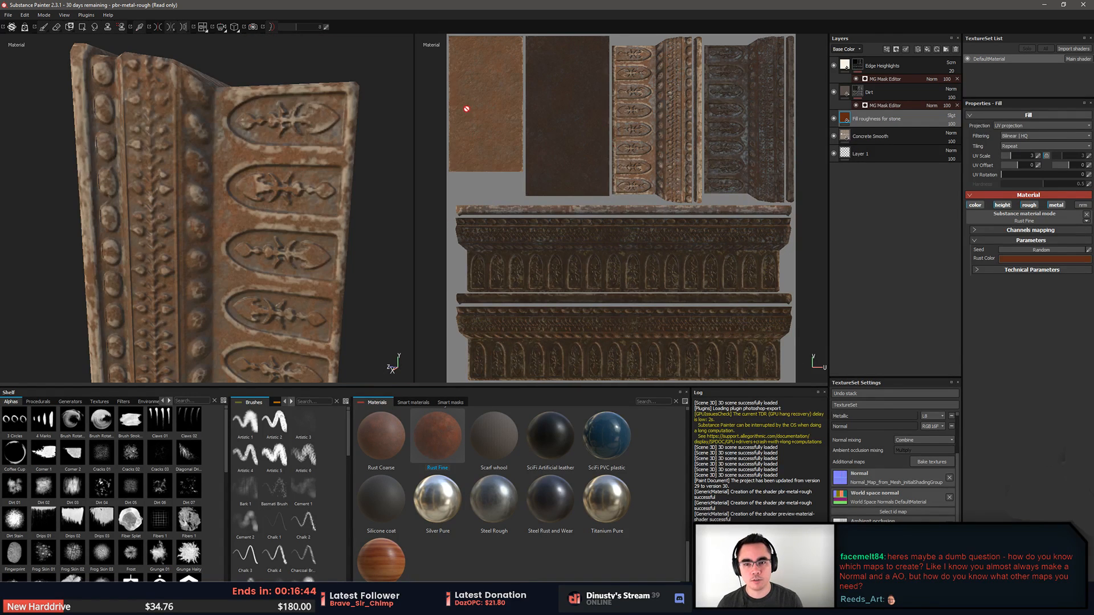
alt+drag(256, 107, 357, 88)
alt+right_drag(357, 88, 448, 75)
alt+drag(339, 132, 324, 220)
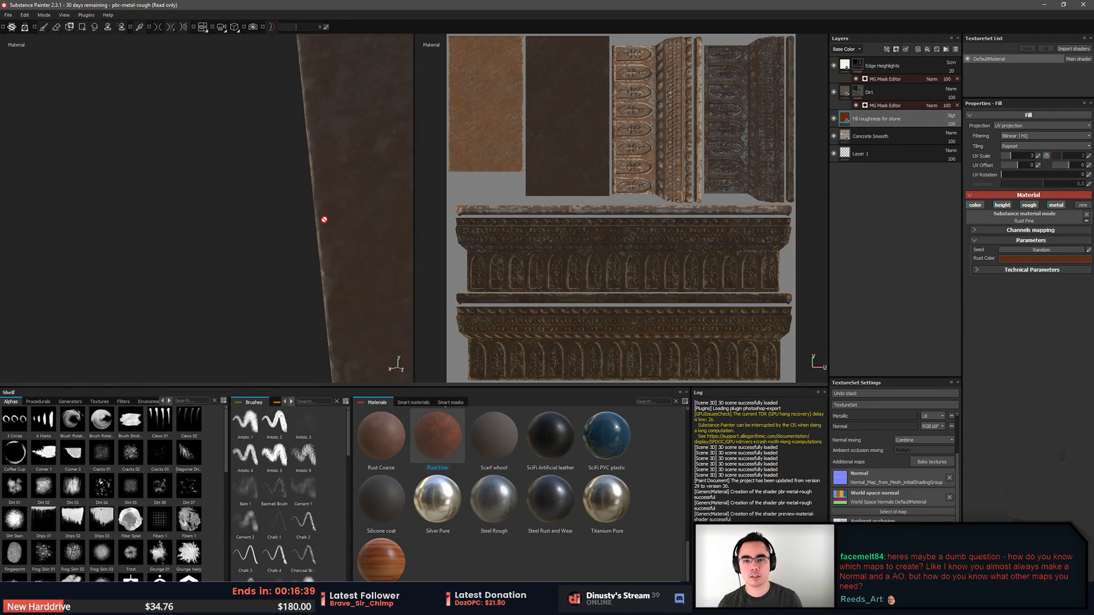
Examine how the rust material covers the large plain faces of the block from several angles
alt+right_drag(324, 219, 196, 237)
alt+drag(195, 237, 412, 274)
alt+middle_drag(413, 273, 303, 291)
alt+right_drag(303, 291, 408, 254)
alt+drag(408, 254, 224, 193)
shift+right_drag(224, 193, 280, 196)
alt+drag(280, 196, 305, 178)
alt+middle_drag(305, 177, 276, 168)
alt+drag(276, 169, 313, 237)
alt+right_drag(314, 238, 312, 249)
alt+middle_drag(313, 249, 349, 273)
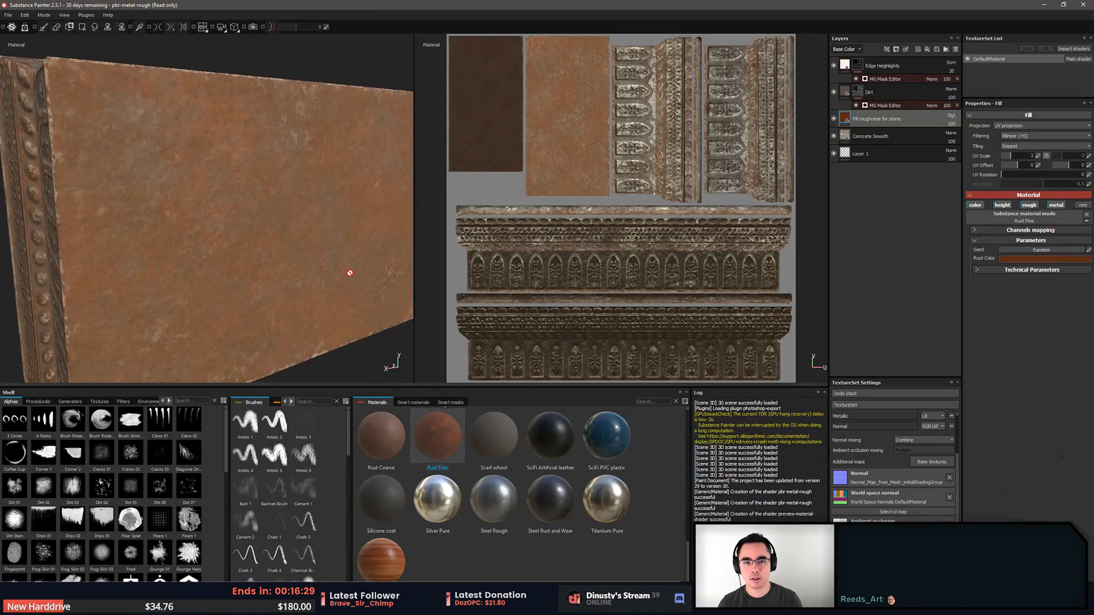
Examine the texture islands in the 2D layout and the rust pattern along the carved long side of the block
scroll(544, 103, up, 2)
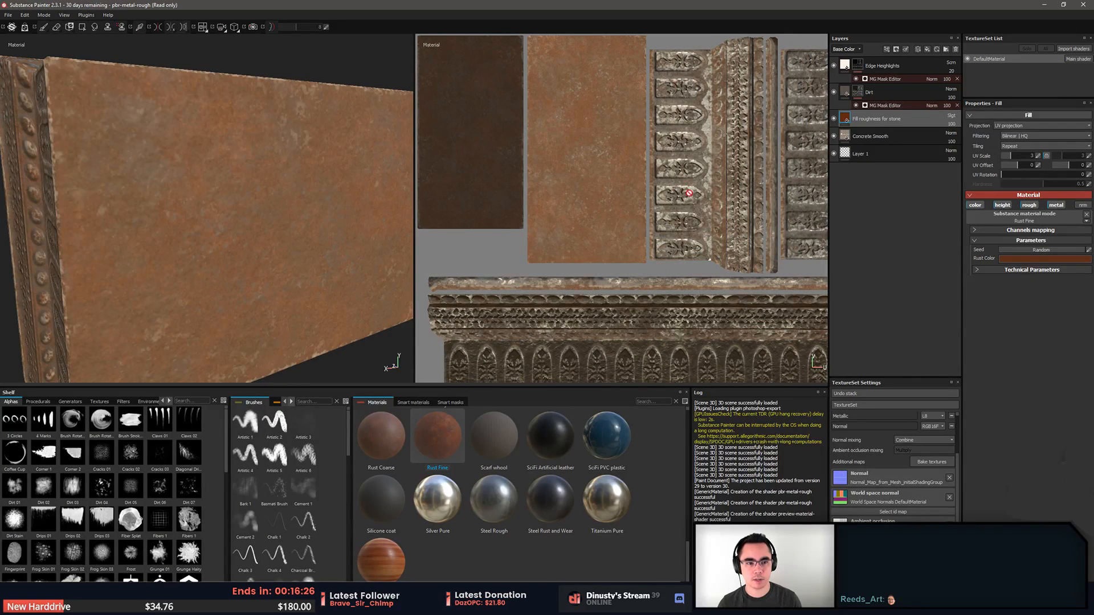
scroll(632, 255, down, 3)
alt+drag(393, 251, 201, 268)
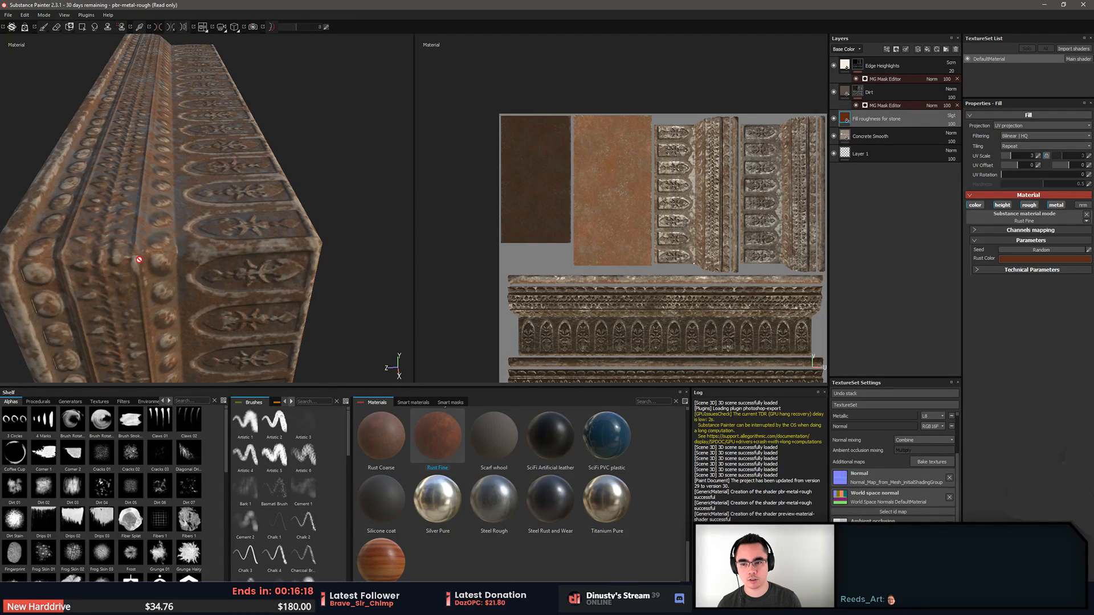
alt+drag(91, 263, 188, 185)
alt+right_drag(188, 185, 3, 166)
alt+drag(137, 185, 174, 186)
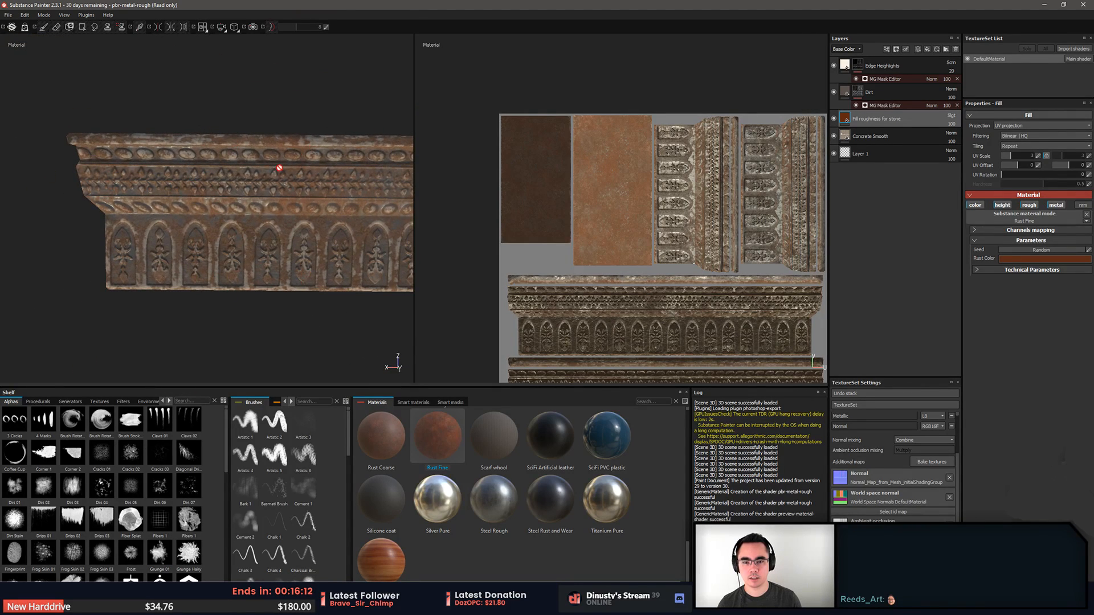
alt+middle_drag(279, 168, 150, 165)
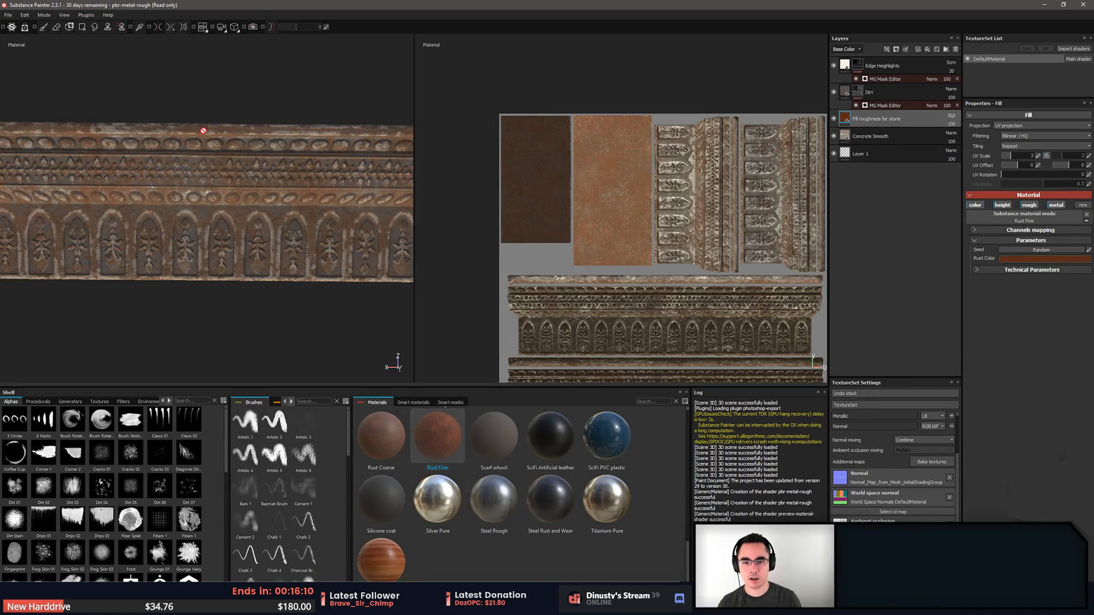
alt+middle_drag(236, 172, 268, 186)
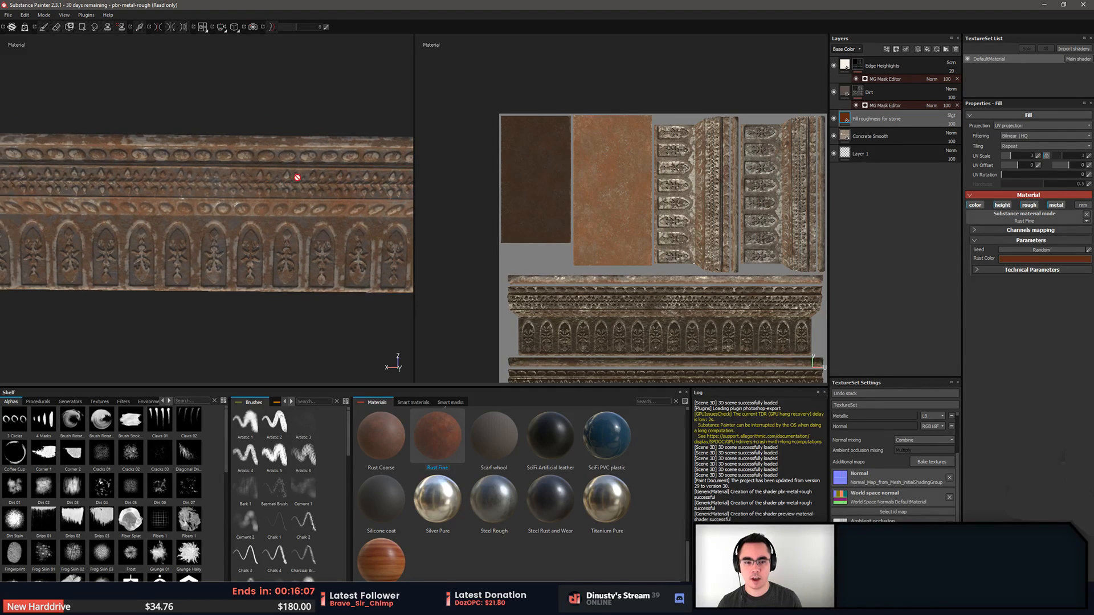
alt+middle_drag(228, 227, 302, 225)
alt+right_drag(302, 224, 371, 237)
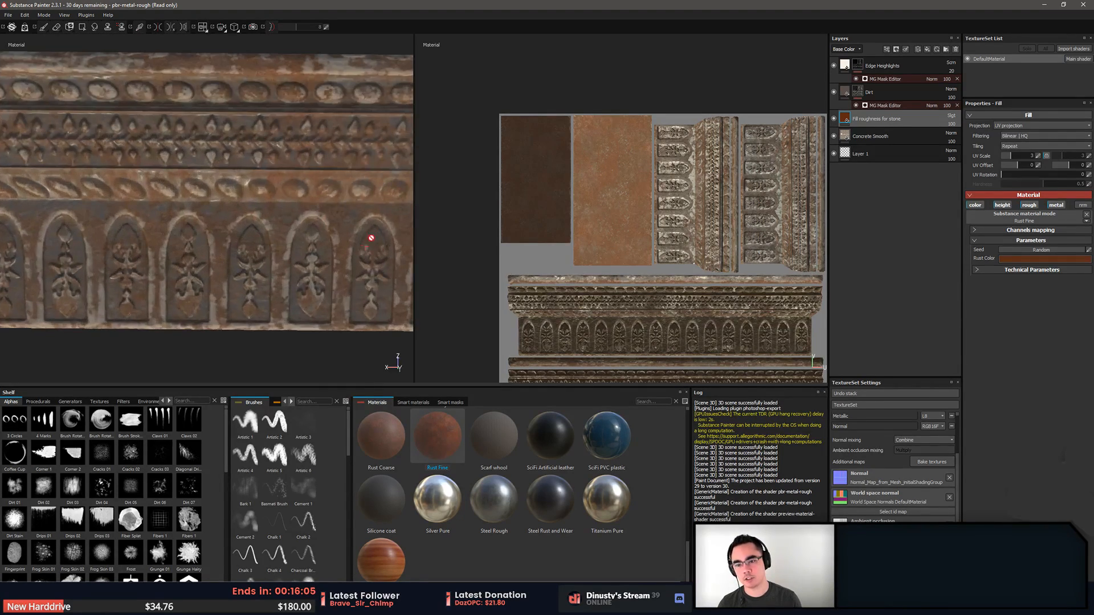
alt+middle_drag(371, 237, 225, 224)
mouse_move(225, 224)
alt+mouse_down()
mouse_move(288, 217)
mouse_move(227, 222)
alt+mouse_up()
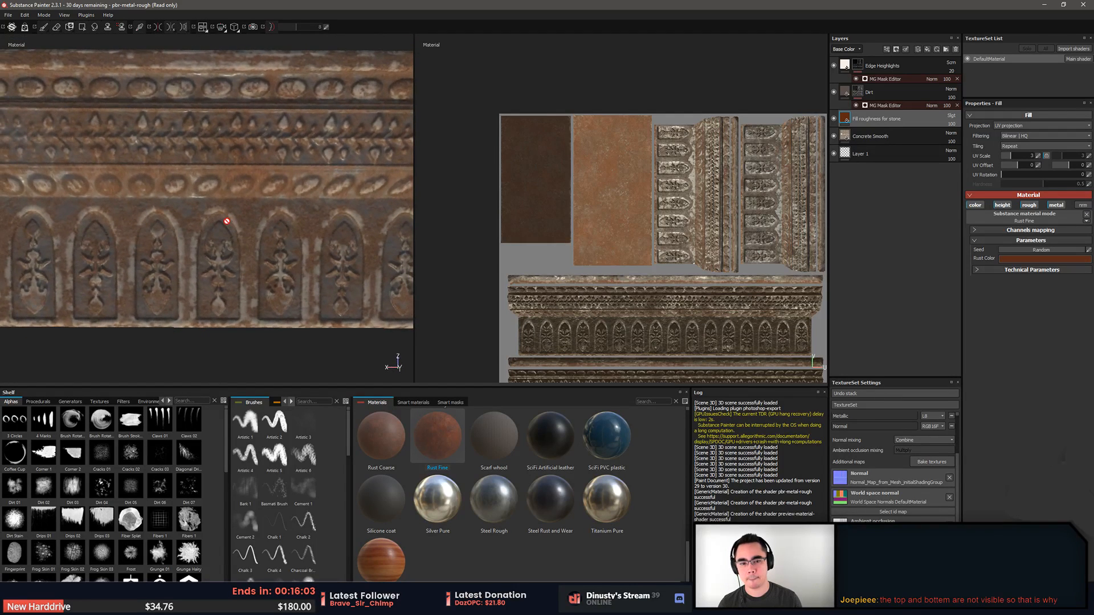
alt+right_drag(574, 325, 470, 302)
alt+middle_drag(577, 295, 539, 204)
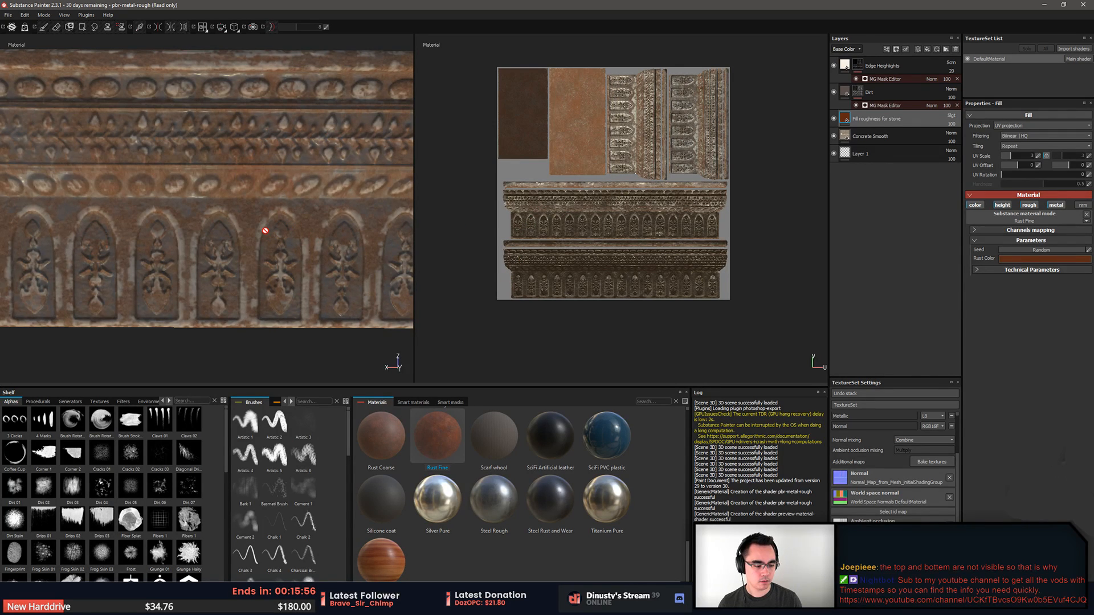
Compare the block's carved side and large plain face with their islands in the 2D texture layout
alt+drag(207, 229, 230, 193)
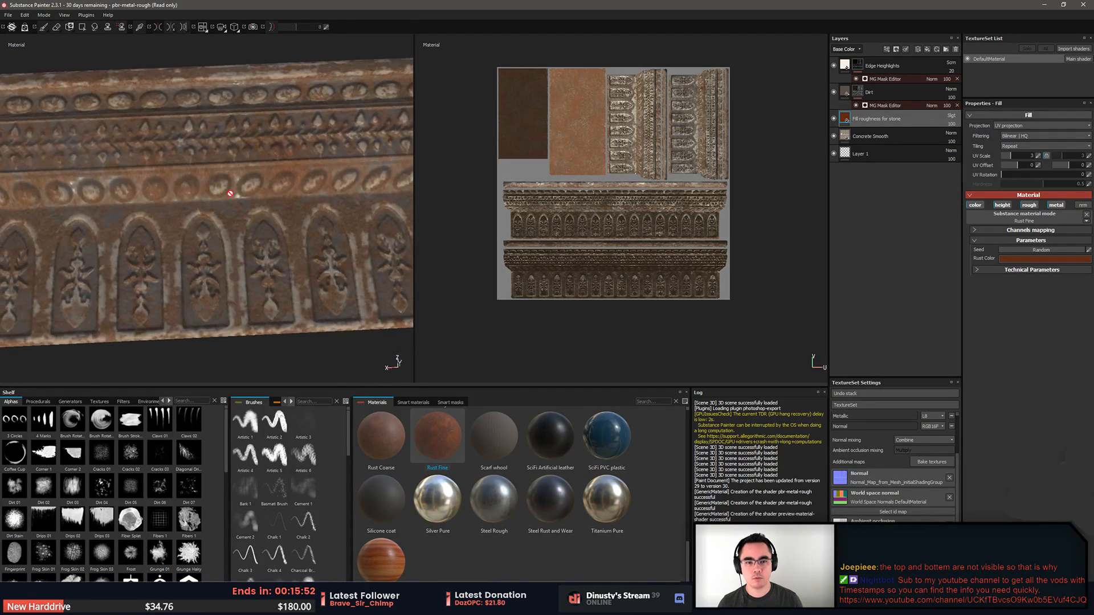
scroll(552, 172, up, 5)
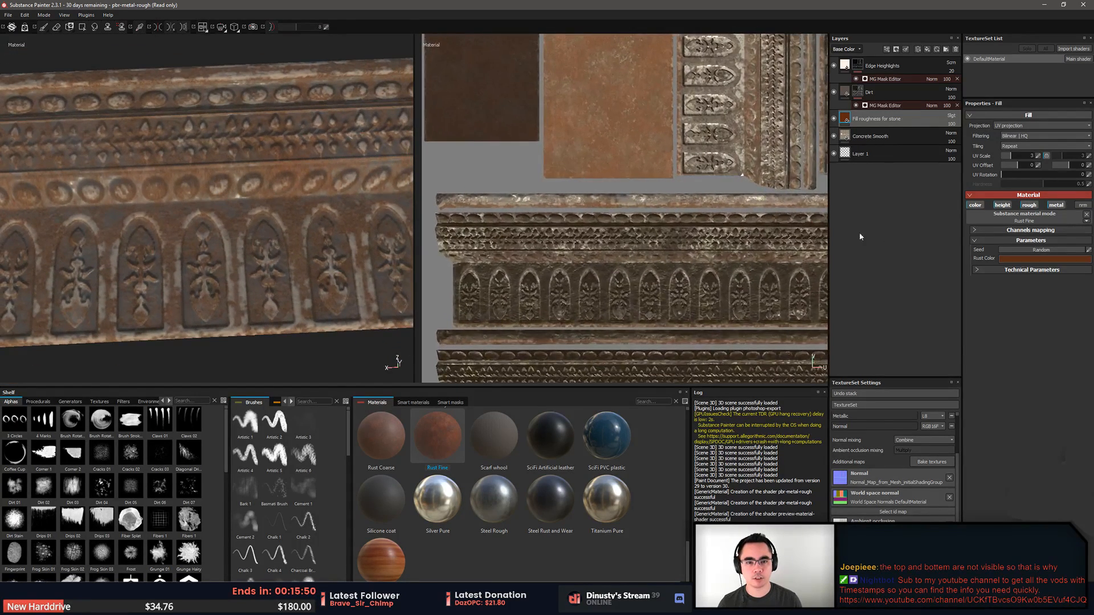
alt+drag(326, 241, 273, 190)
scroll(306, 215, down, 3)
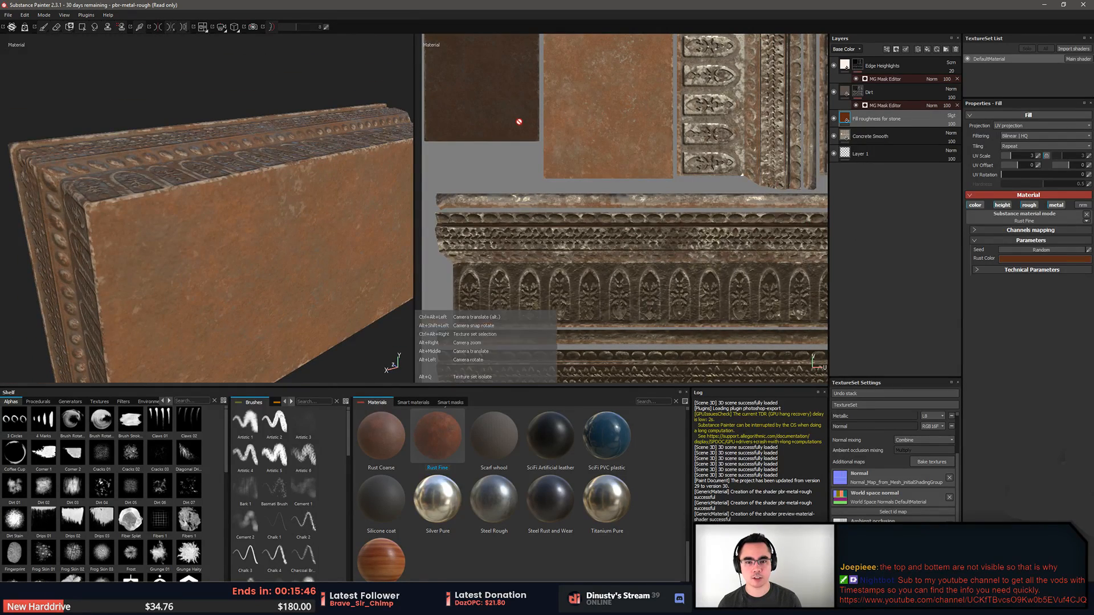
scroll(556, 111, down, 2)
scroll(556, 109, down, 2)
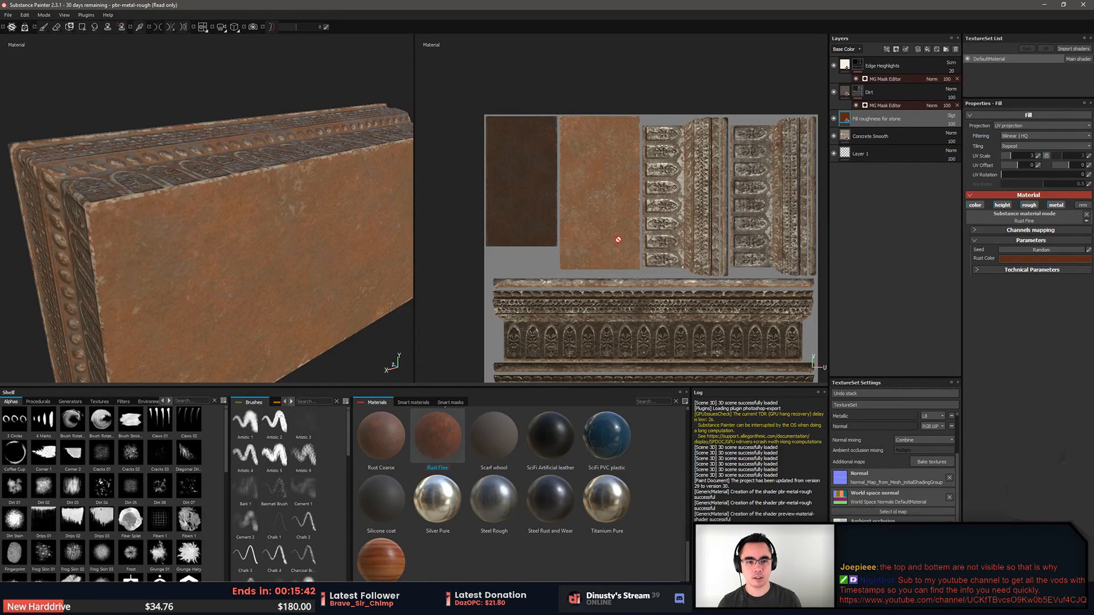
scroll(618, 239, down, 2)
alt+middle_drag(557, 160, 568, 118)
alt+drag(365, 191, 372, 213)
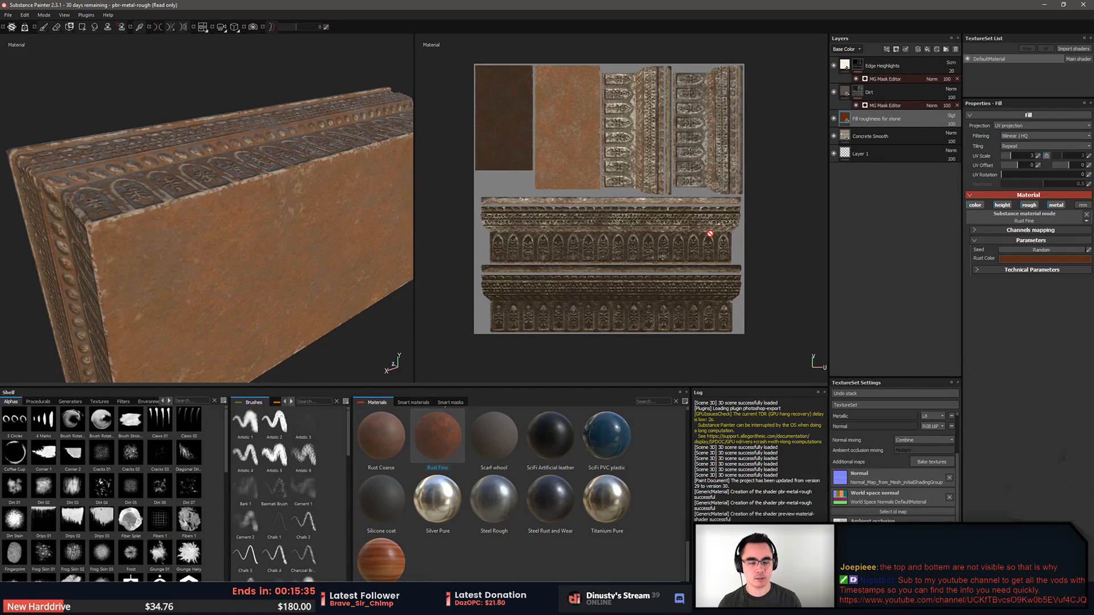
Inspect the rust on the cornice mouldings and arched panels, and examine the matching carved strips in the 2D layout
alt+drag(398, 227, 350, 237)
alt+middle_drag(349, 237, 330, 262)
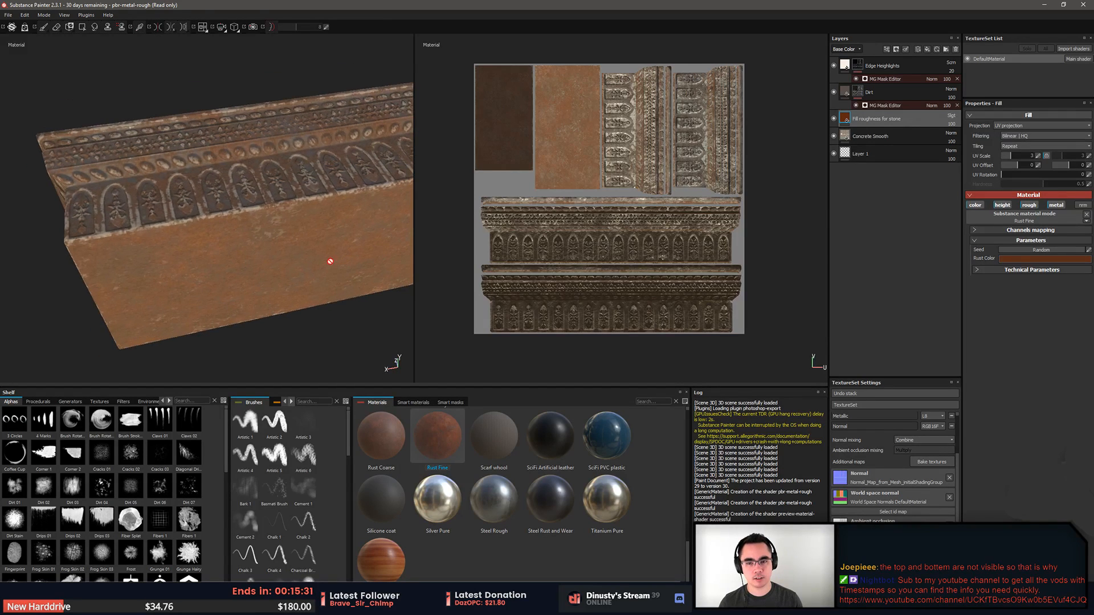
alt+drag(252, 206, 268, 272)
alt+right_drag(268, 272, 217, 319)
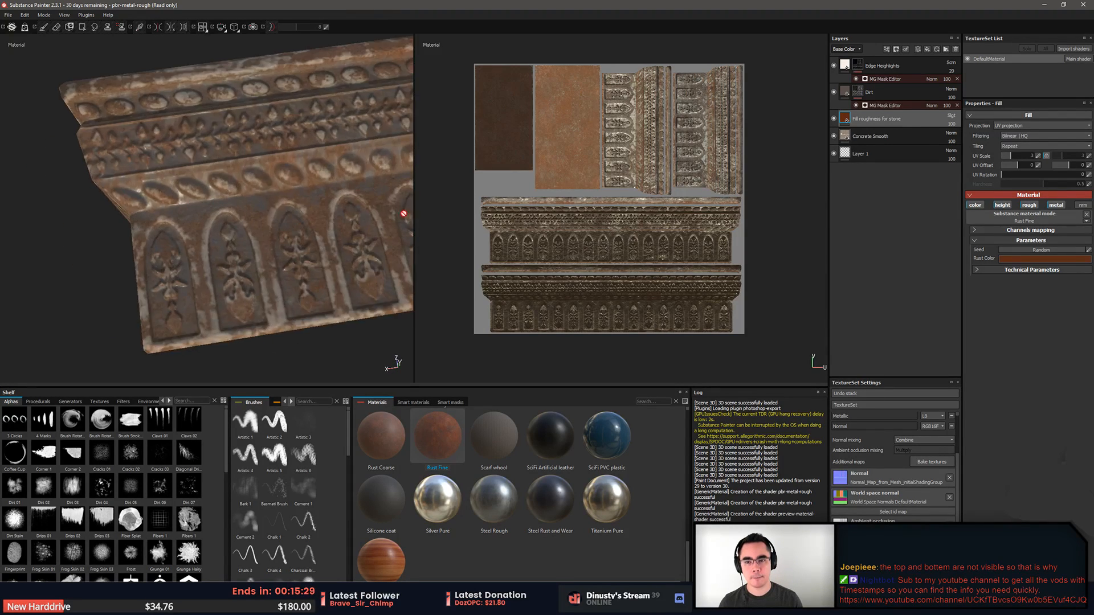
alt+drag(217, 319, 304, 252)
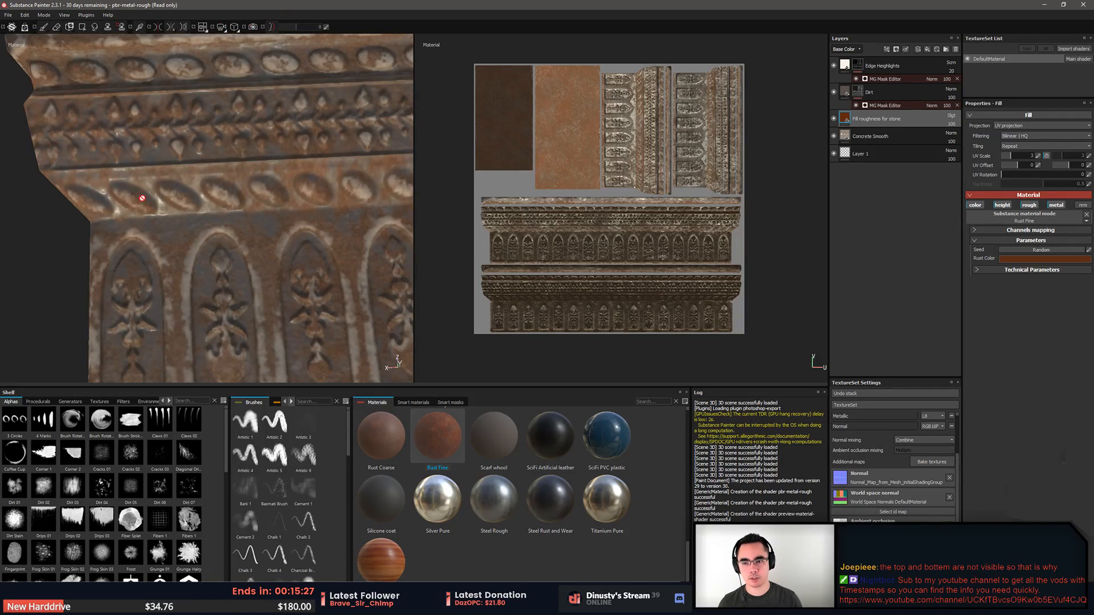
alt+drag(141, 198, 122, 228)
alt+right_drag(122, 228, 220, 219)
alt+middle_drag(248, 220, 140, 219)
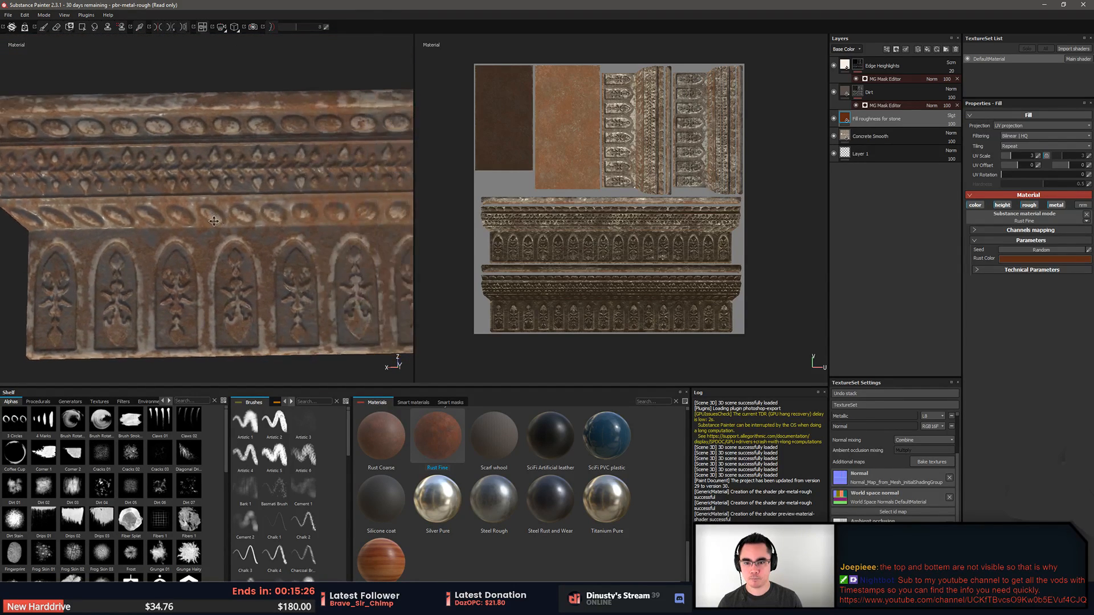
alt+right_drag(139, 218, 267, 221)
alt+middle_drag(267, 221, 176, 228)
alt+right_drag(584, 234, 469, 239)
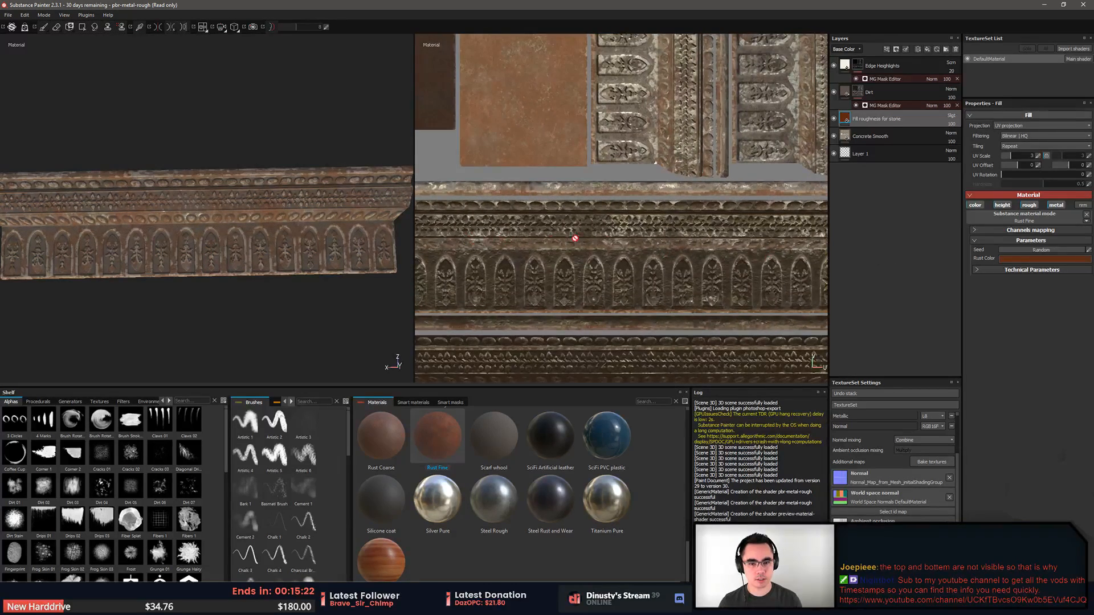
alt+right_drag(586, 236, 462, 242)
alt+middle_drag(462, 242, 668, 214)
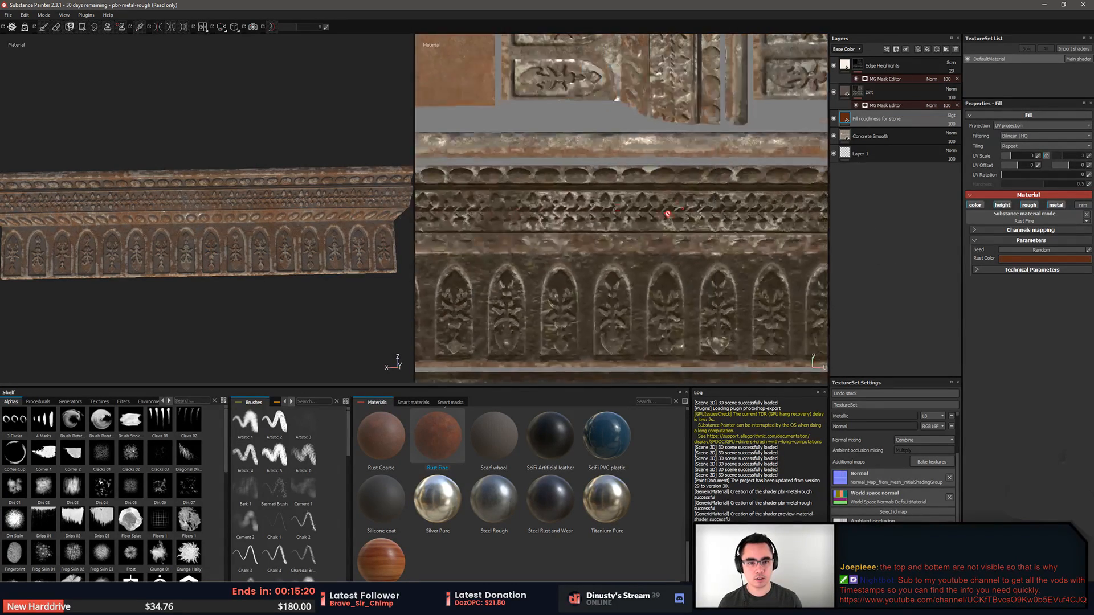
Review both rows of carved arches and mouldings in the 2D texture layout and check the block's carved side from another angle
alt+middle_drag(821, 215, 706, 365)
alt+middle_drag(641, 38, 812, 227)
alt+middle_drag(479, 237, 610, 245)
alt+right_drag(590, 220, 537, 217)
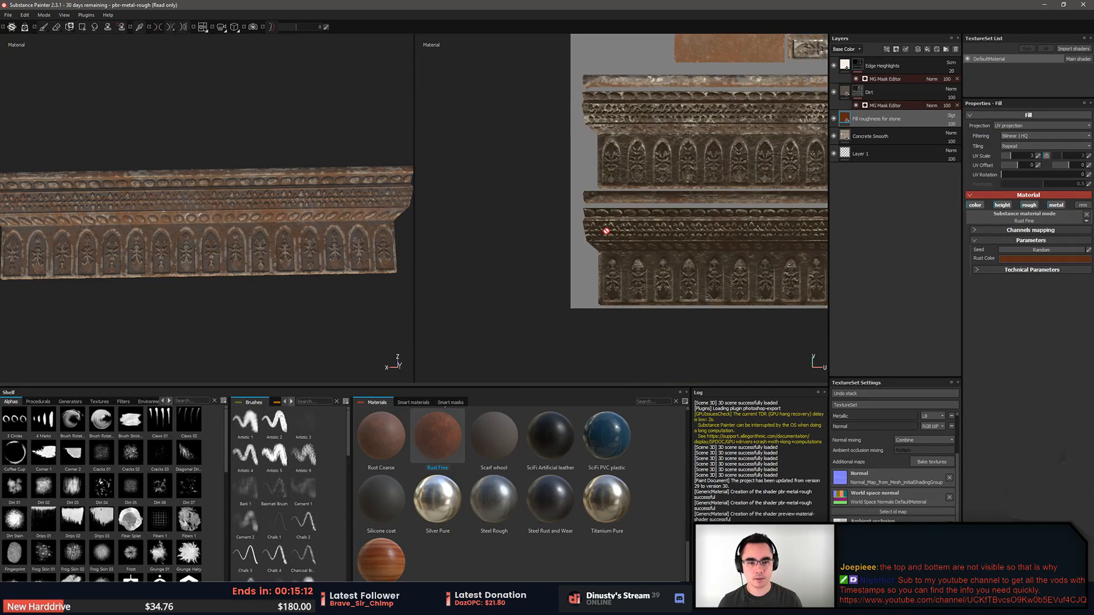
alt+middle_drag(701, 241, 522, 252)
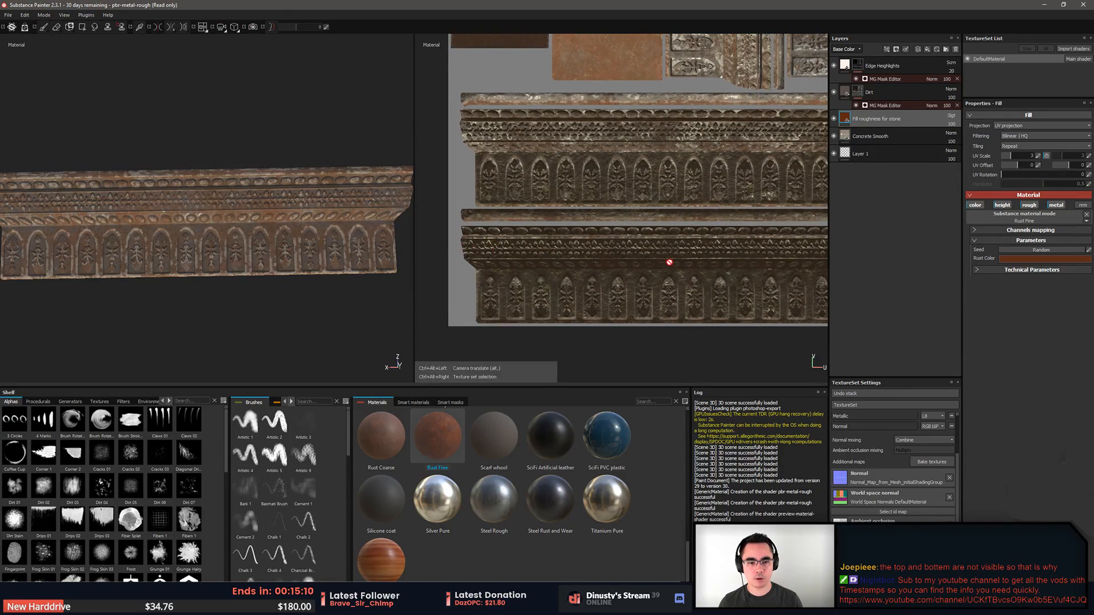
alt+middle_drag(665, 262, 621, 243)
alt+drag(215, 250, 279, 109)
alt+drag(297, 93, 413, 268)
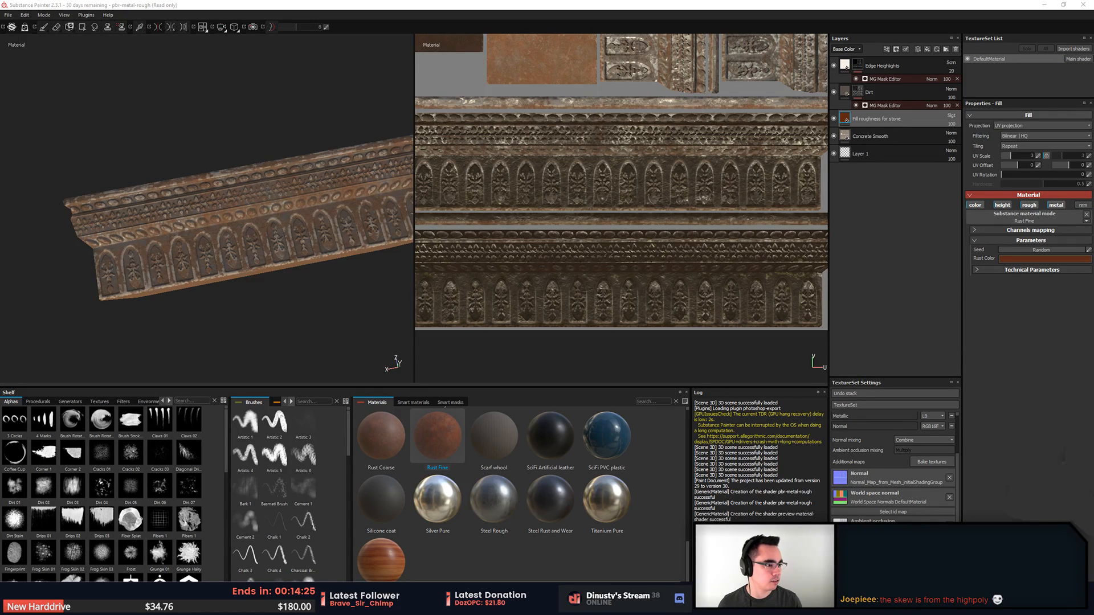
Switch to Discord's wip-art channel and open the original Rock_02.png render in the browser at 300% zoom
key(alt+Tab)
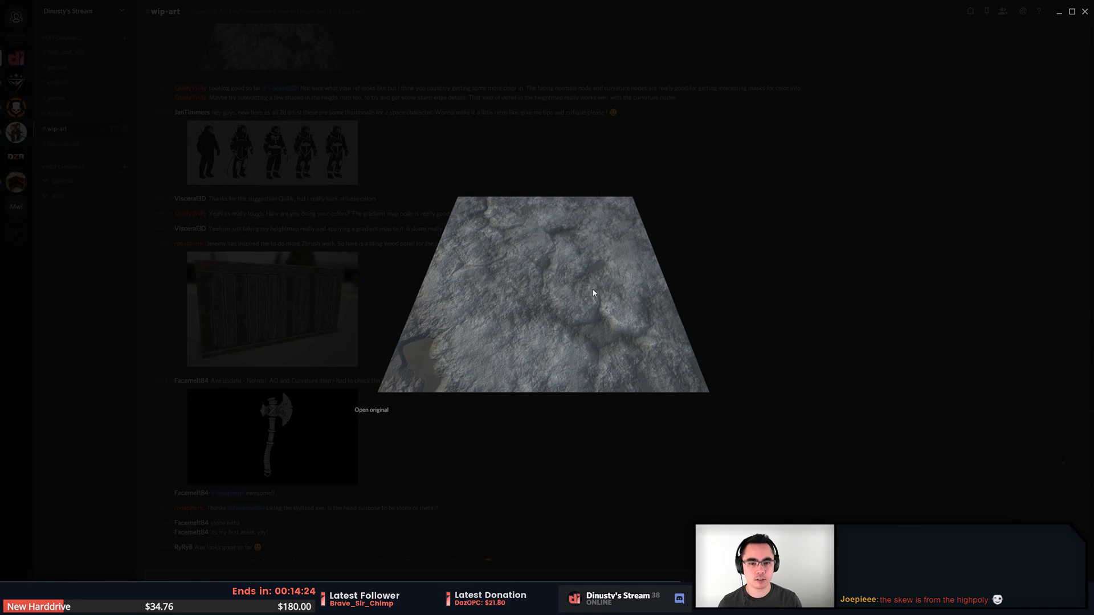
click(782, 273)
scroll(347, 263, up, 6)
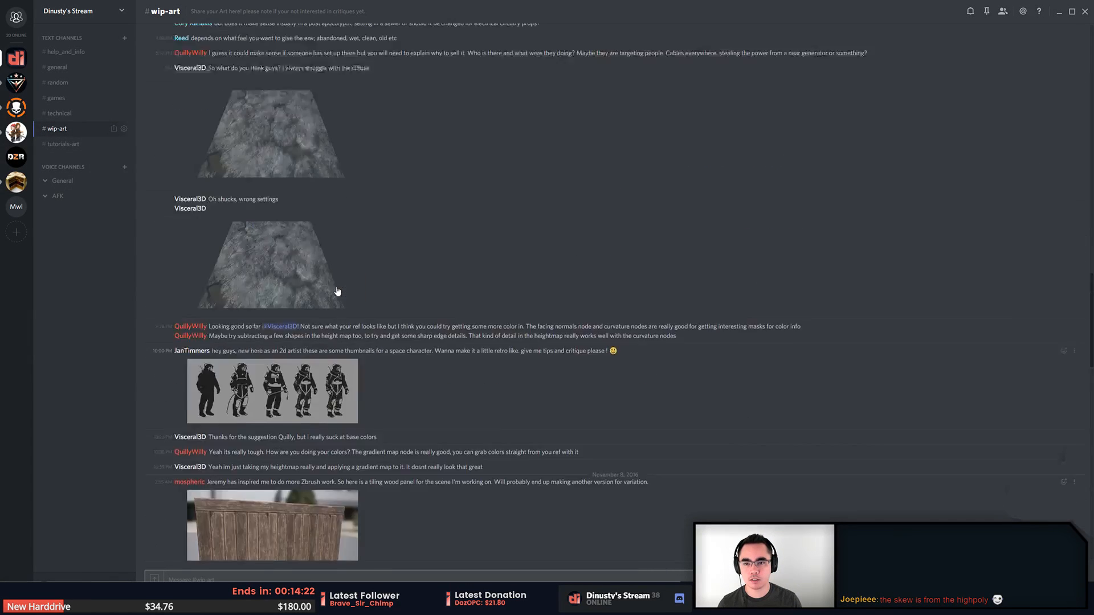
click(290, 273)
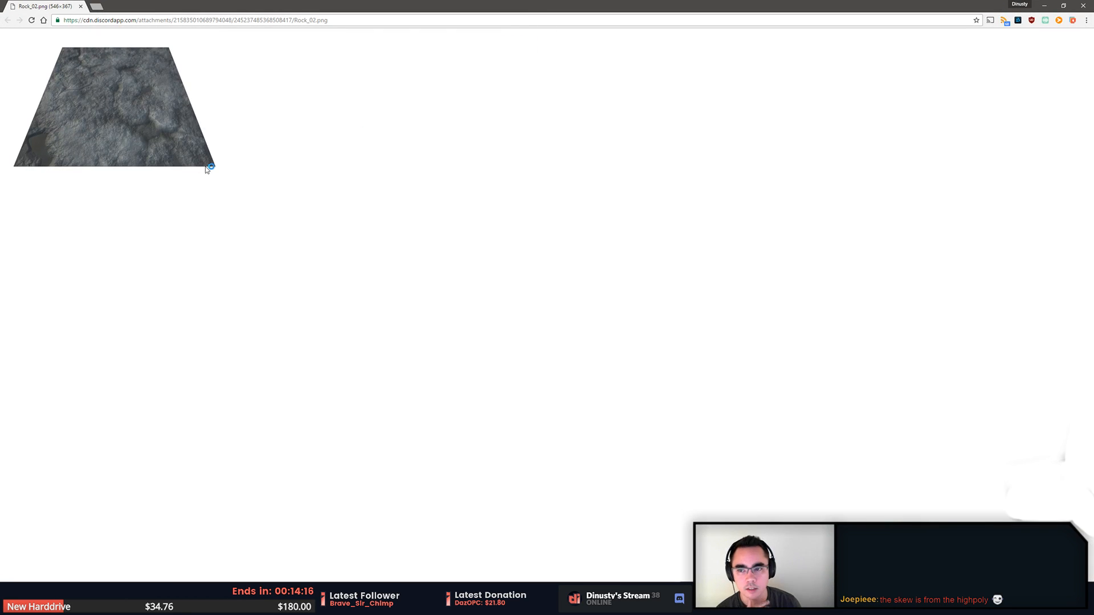
ctrl+scroll(171, 136, up, 5)
ctrl+scroll(180, 144, down, 2)
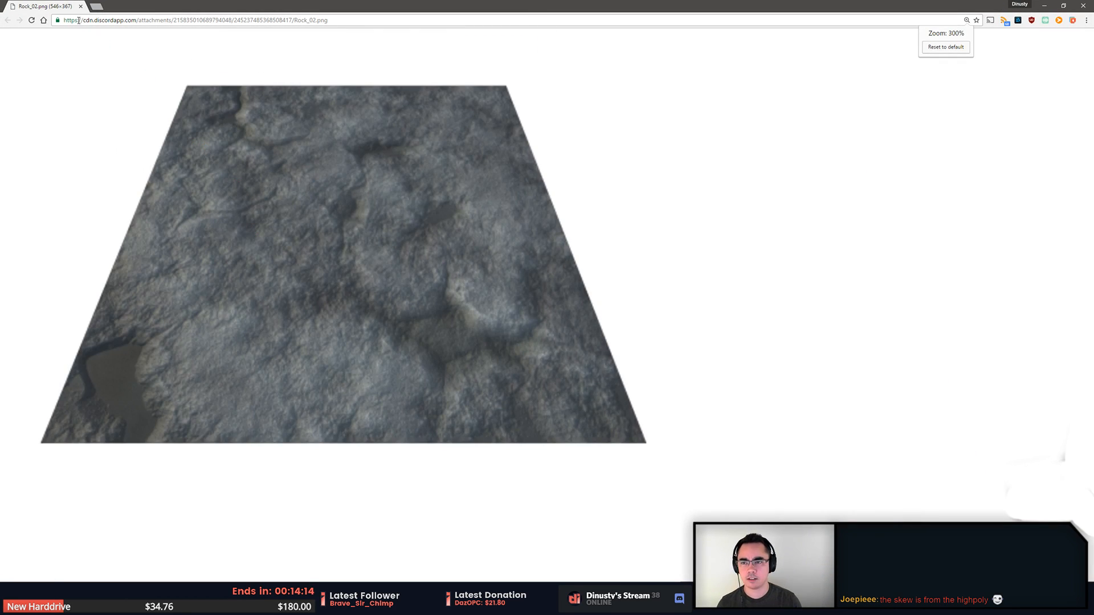
Return to Discord and enlarge the rock render posted under the "wrong settings" message
key(alt+Tab)
click(317, 271)
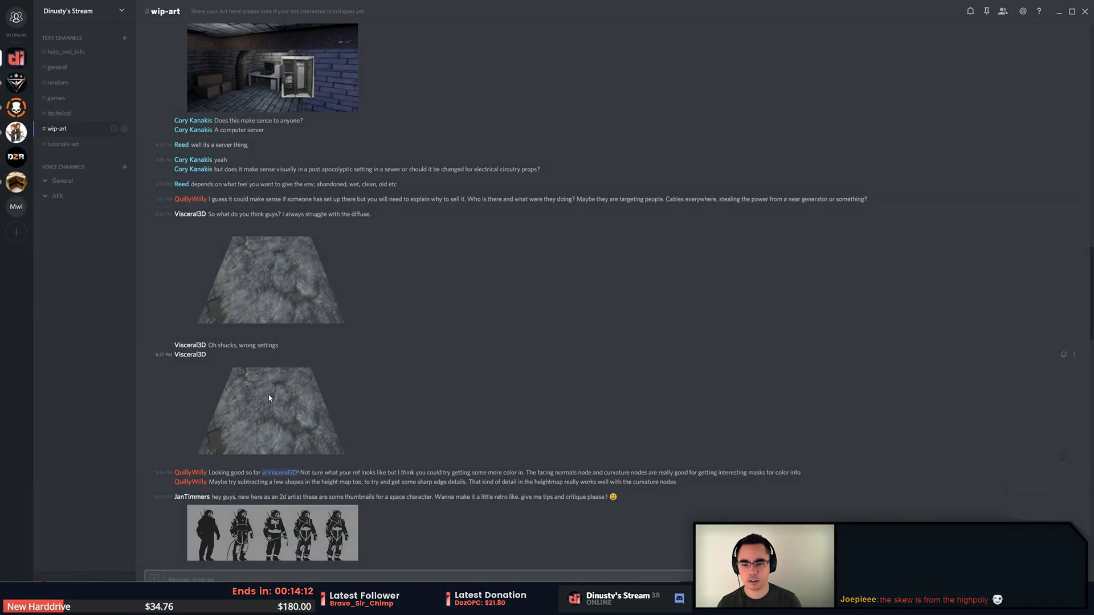
click(295, 393)
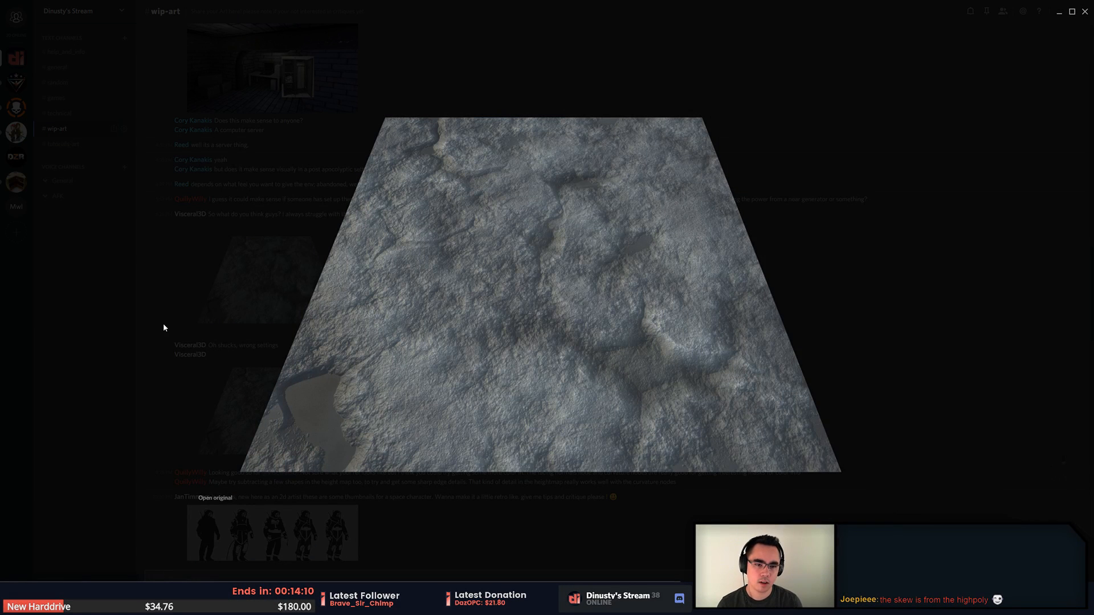
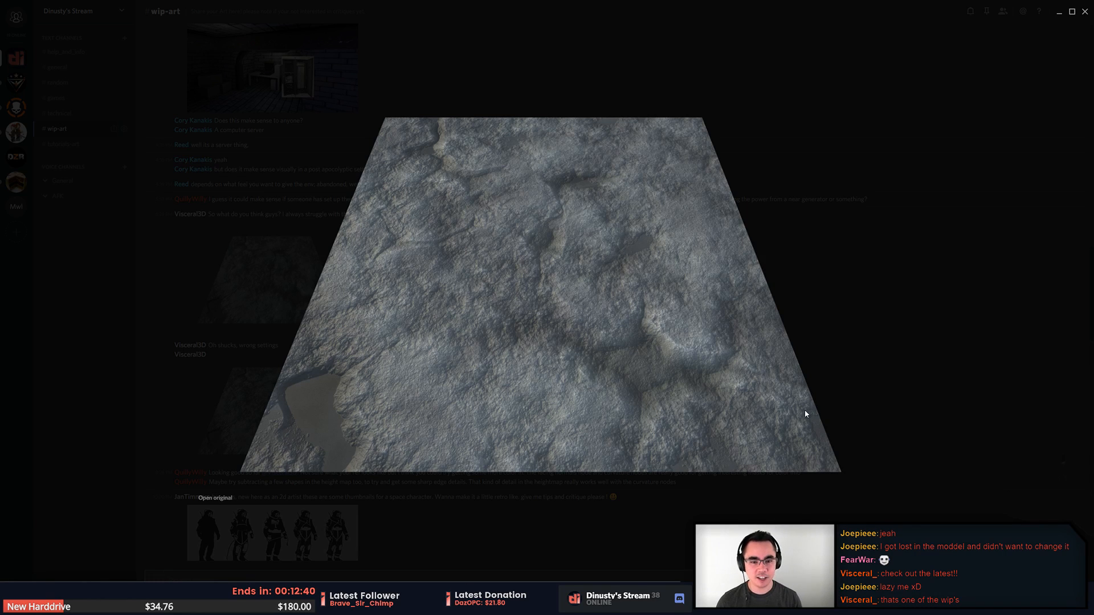
Find the newer close-up rock surface render further down the wip-art channel and examine it enlarged
click(914, 300)
scroll(493, 319, down, 5)
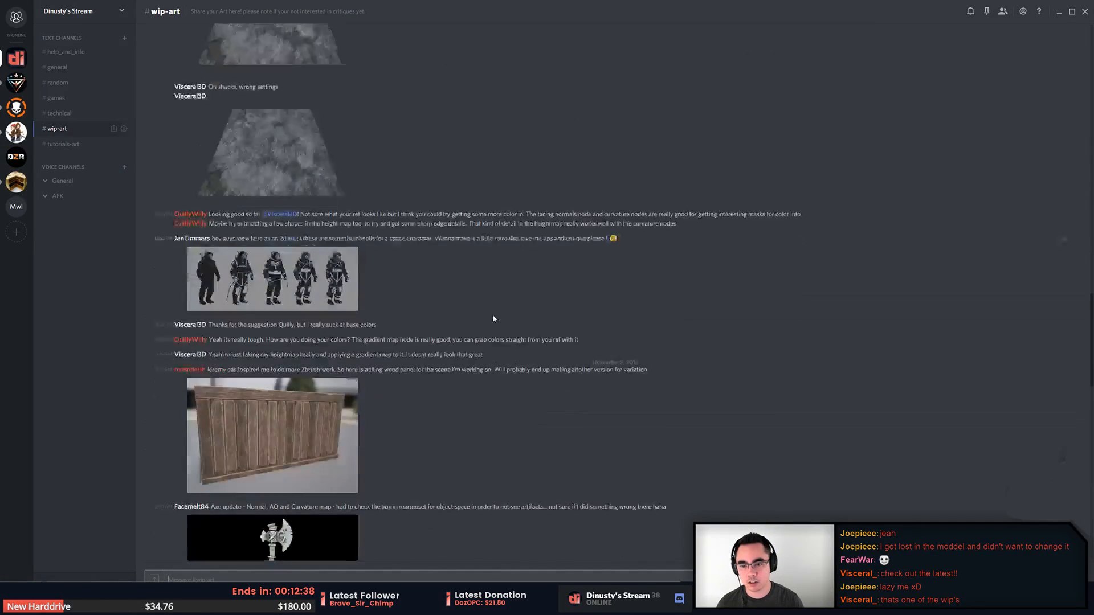
scroll(493, 313, down, 10)
scroll(494, 311, up, 2)
click(279, 193)
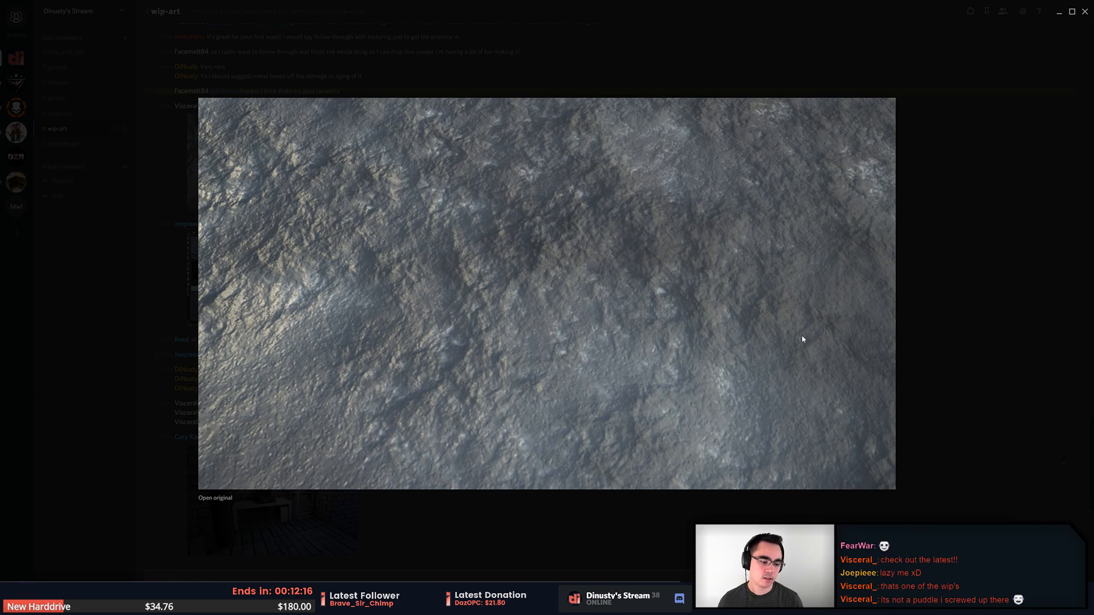
click(926, 323)
Go back up to the space character thumbnails in the wip-art channel and open the original image in the browser
scroll(491, 448, up, 7)
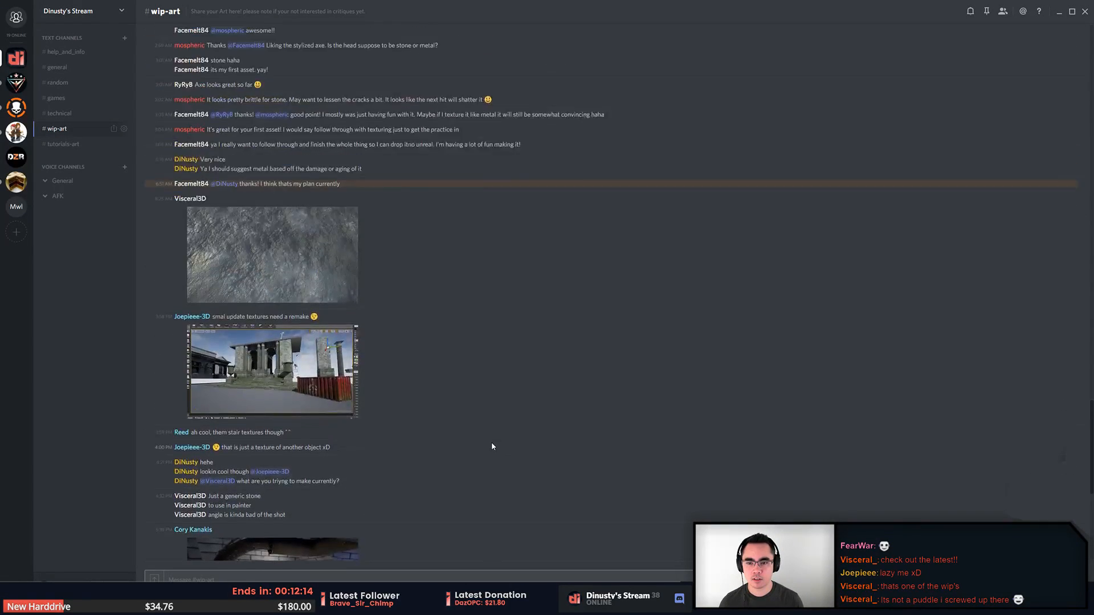
scroll(492, 433, up, 10)
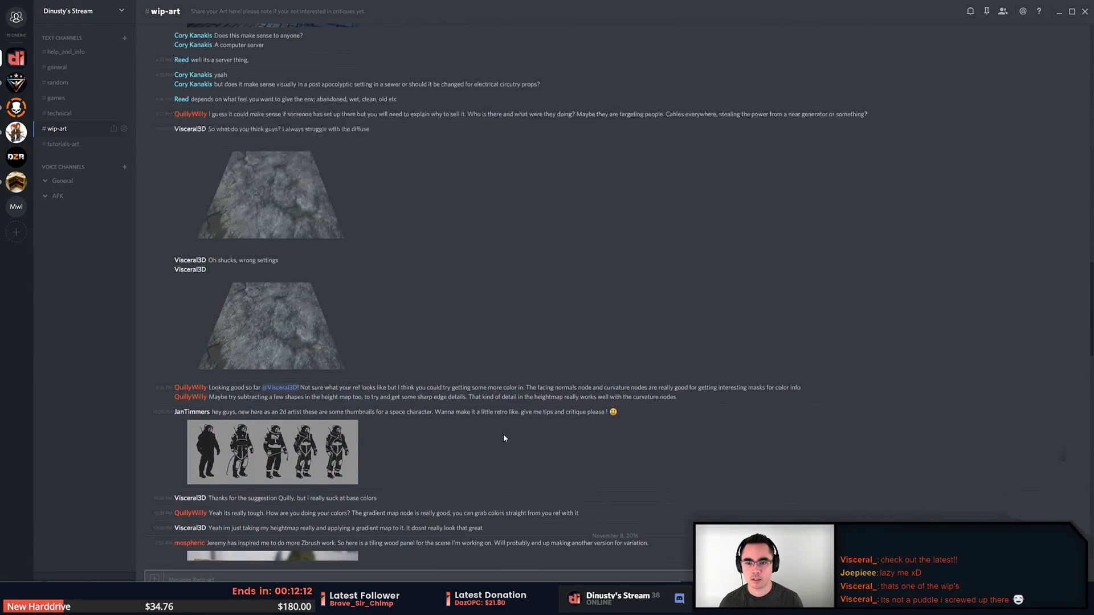
scroll(503, 439, down, 3)
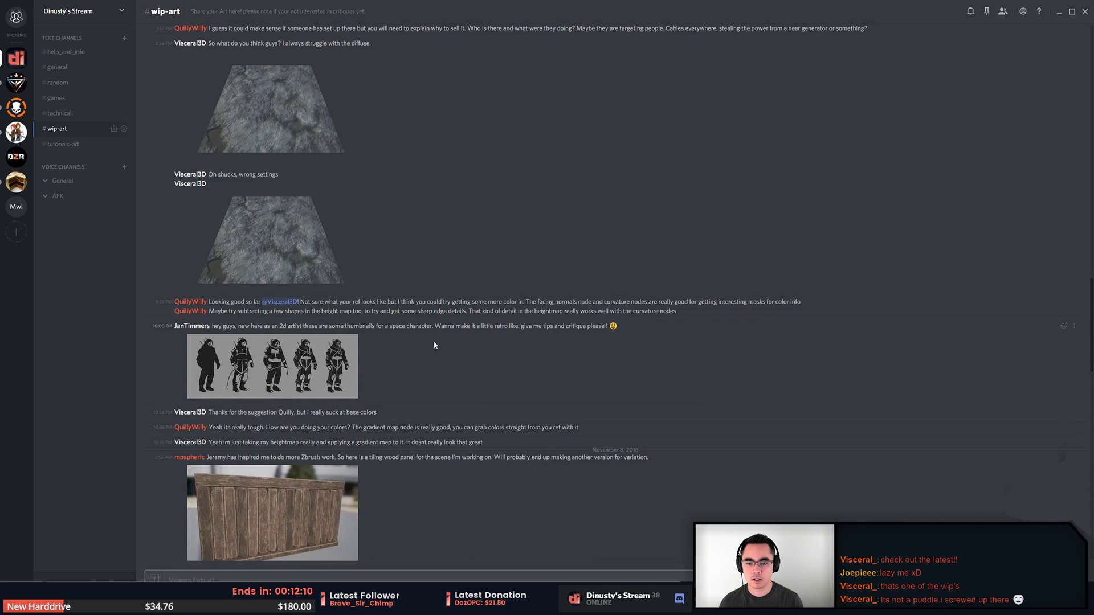
click(321, 378)
click(310, 310)
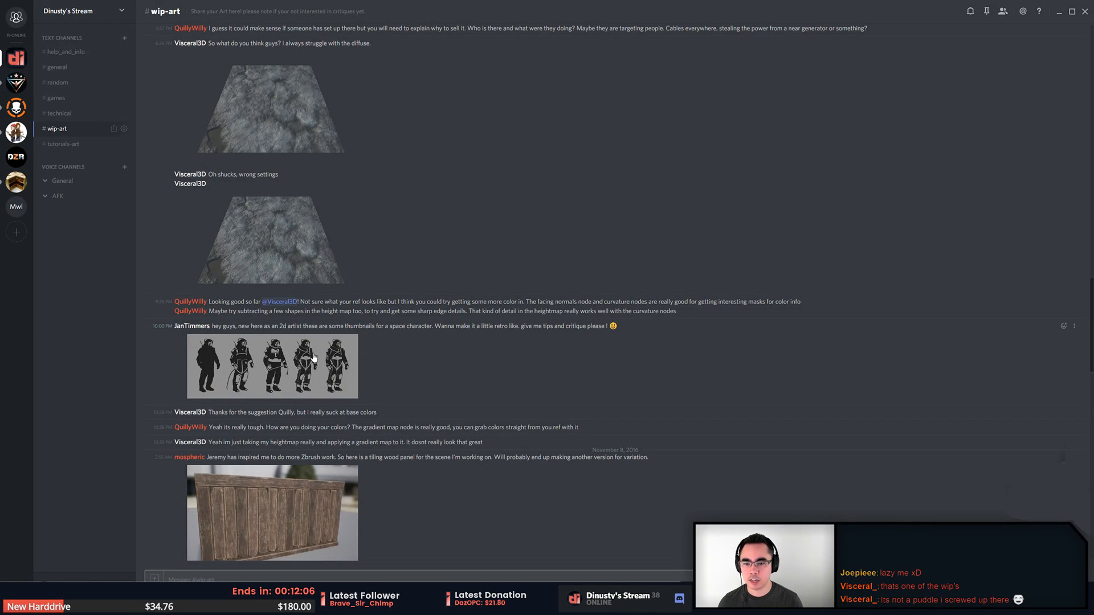
click(337, 389)
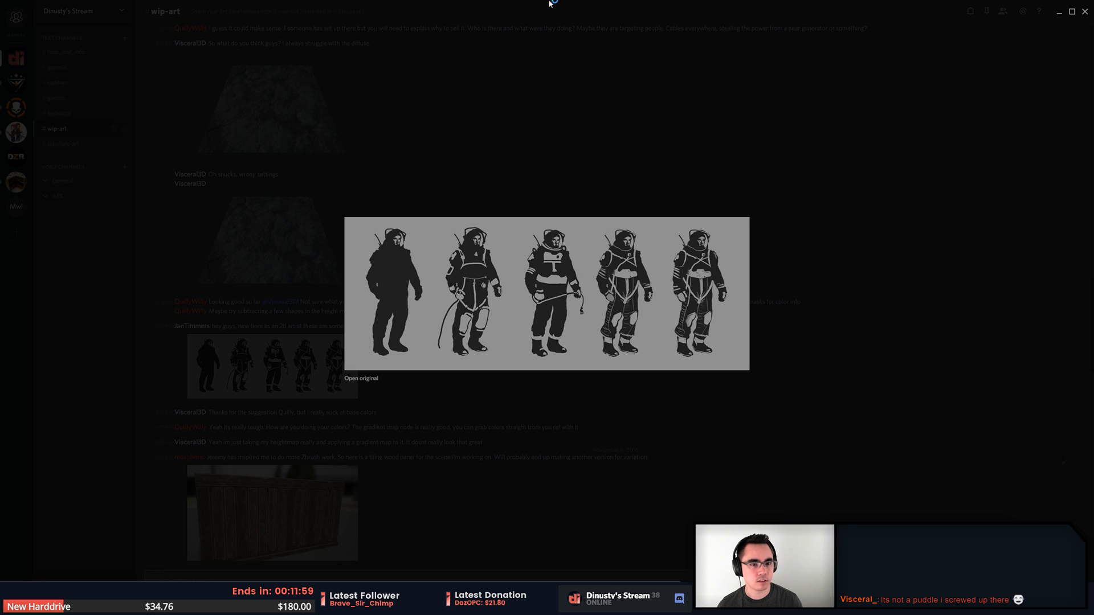
drag(1093, 102, 533, 0)
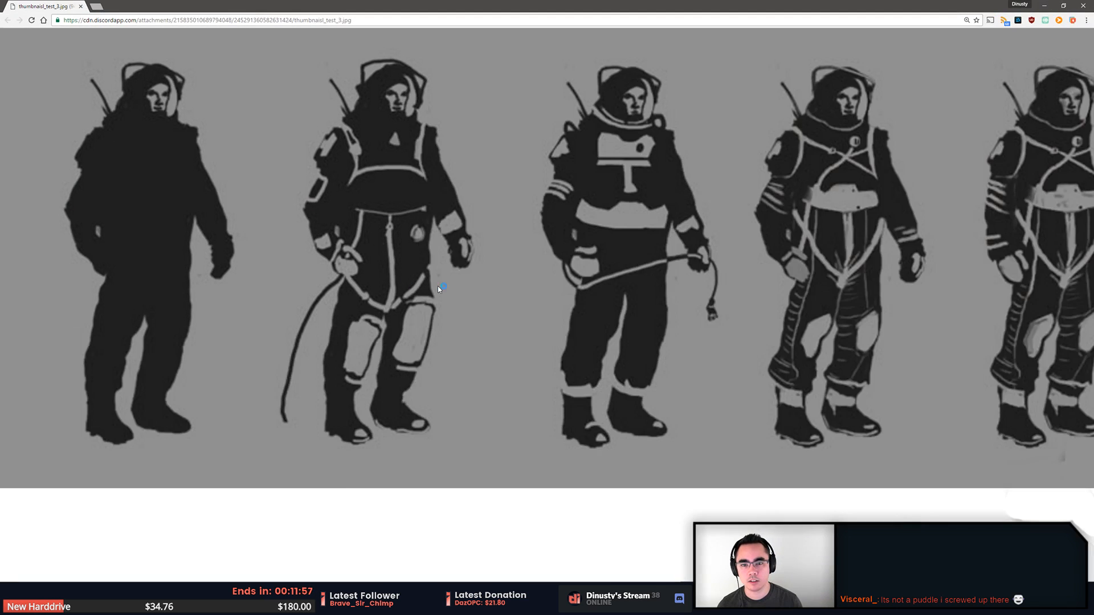
Examine the five space-suit thumbnails at 250% and 300% zoom, and close the browser image and its Discord preview
ctrl+scroll(461, 277, down, 4)
ctrl+scroll(463, 277, up, 2)
ctrl+scroll(463, 275, up, 1)
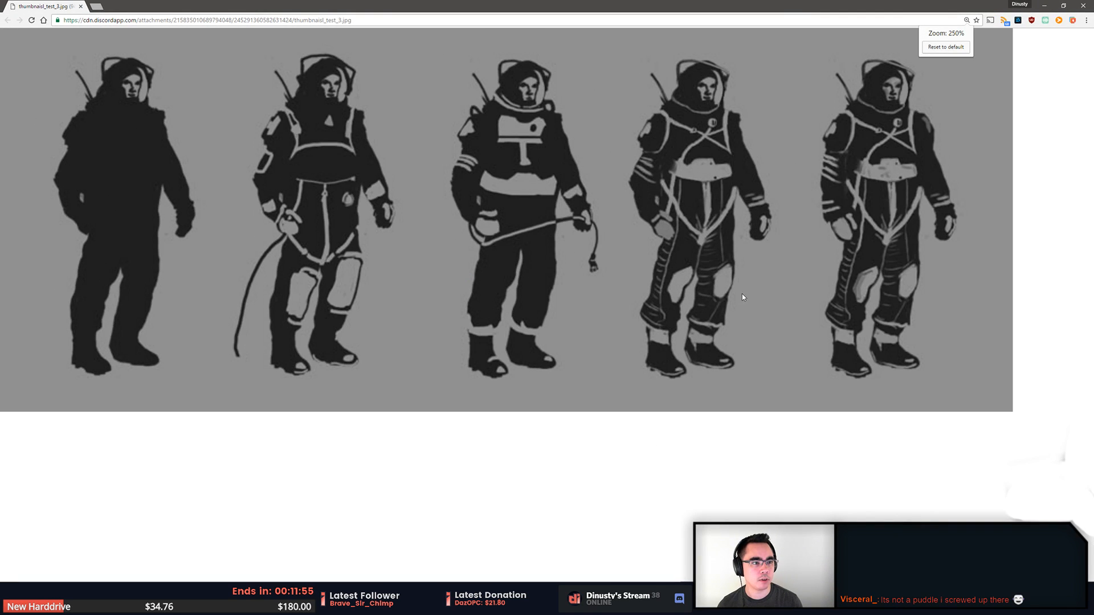
ctrl+scroll(739, 291, up, 1)
shift+scroll(743, 313, right, 2)
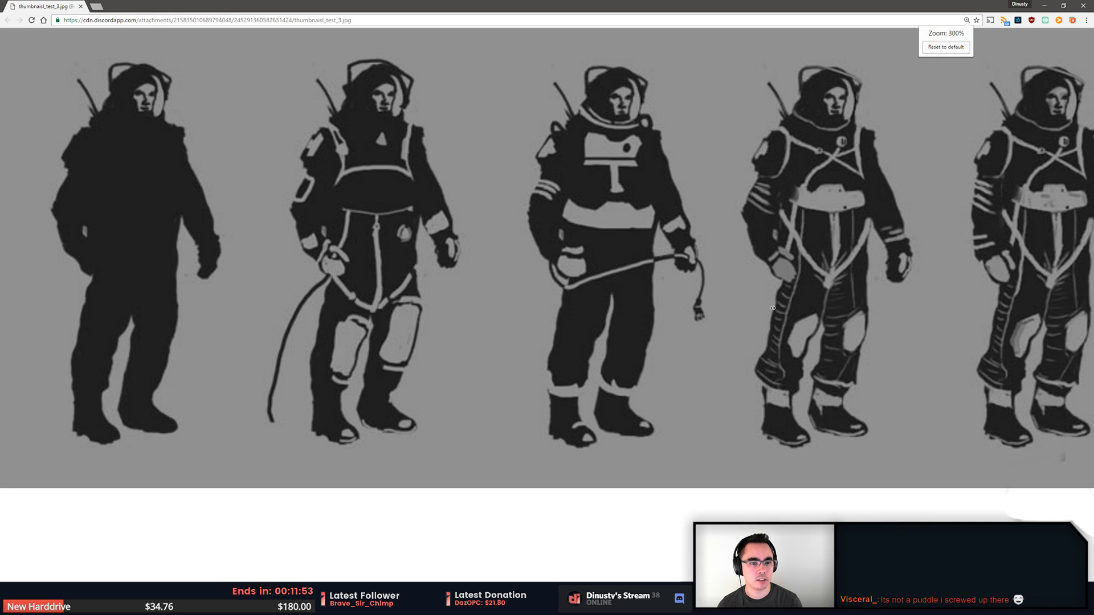
shift+scroll(818, 313, left, 1)
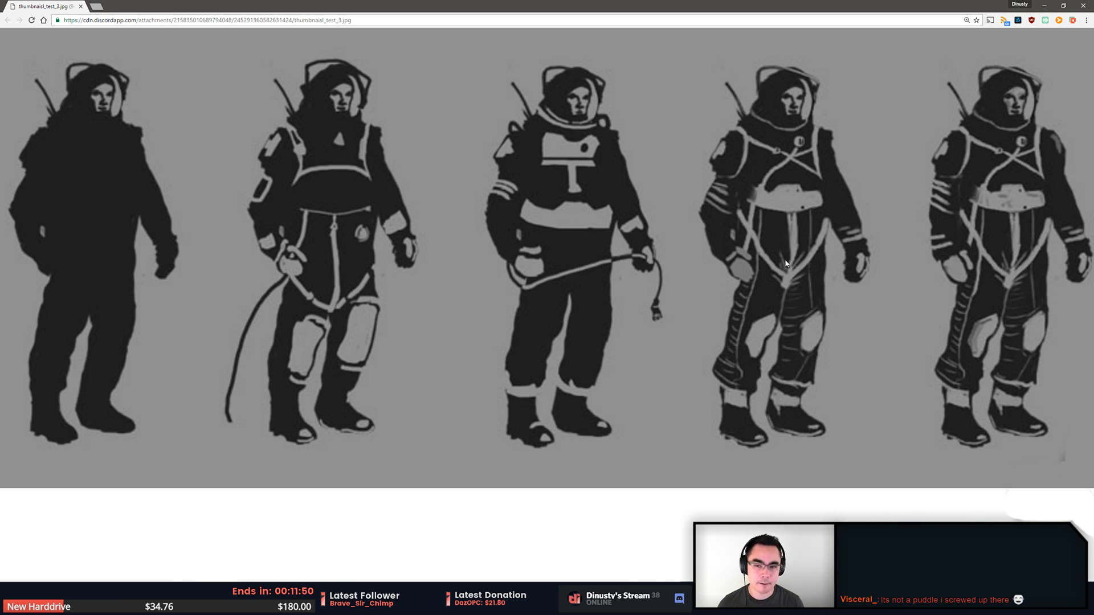
shift+scroll(707, 262, left, 1)
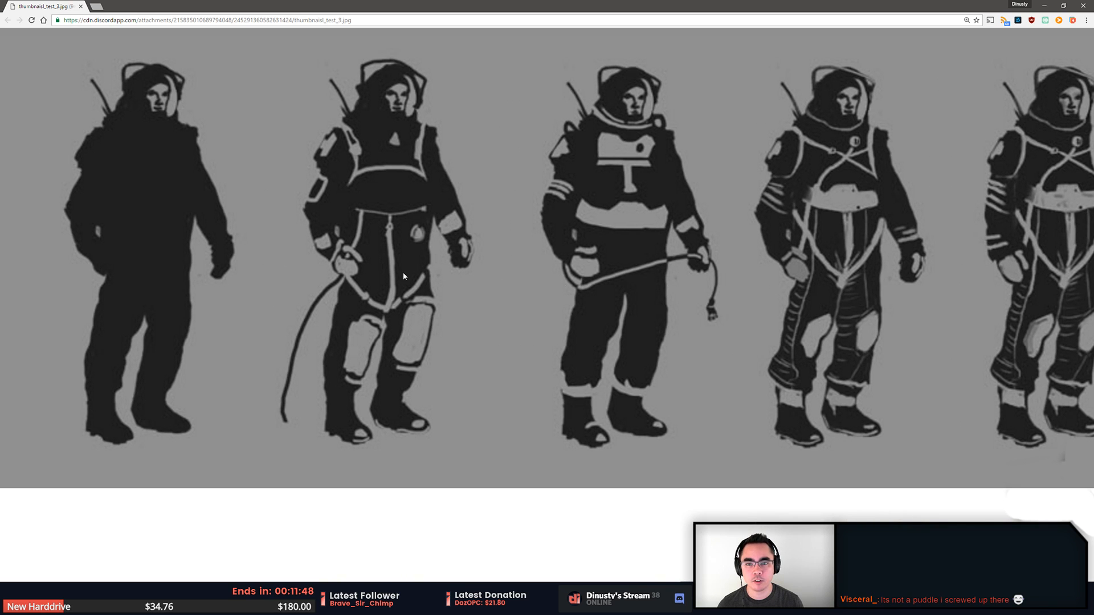
shift+scroll(684, 279, right, 2)
shift+scroll(655, 289, left, 2)
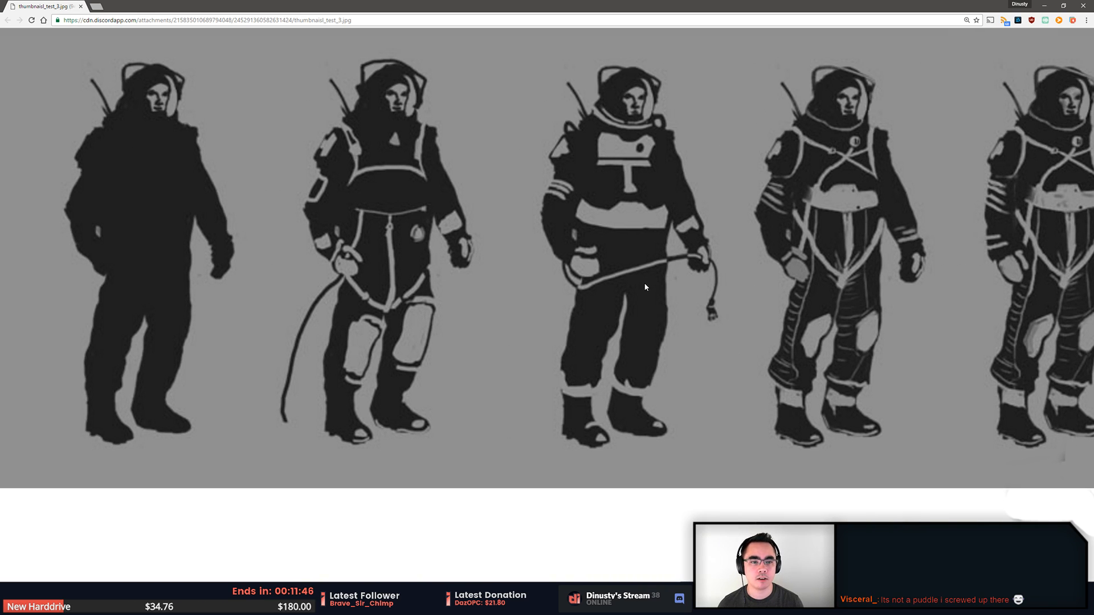
ctrl+scroll(645, 286, down, 1)
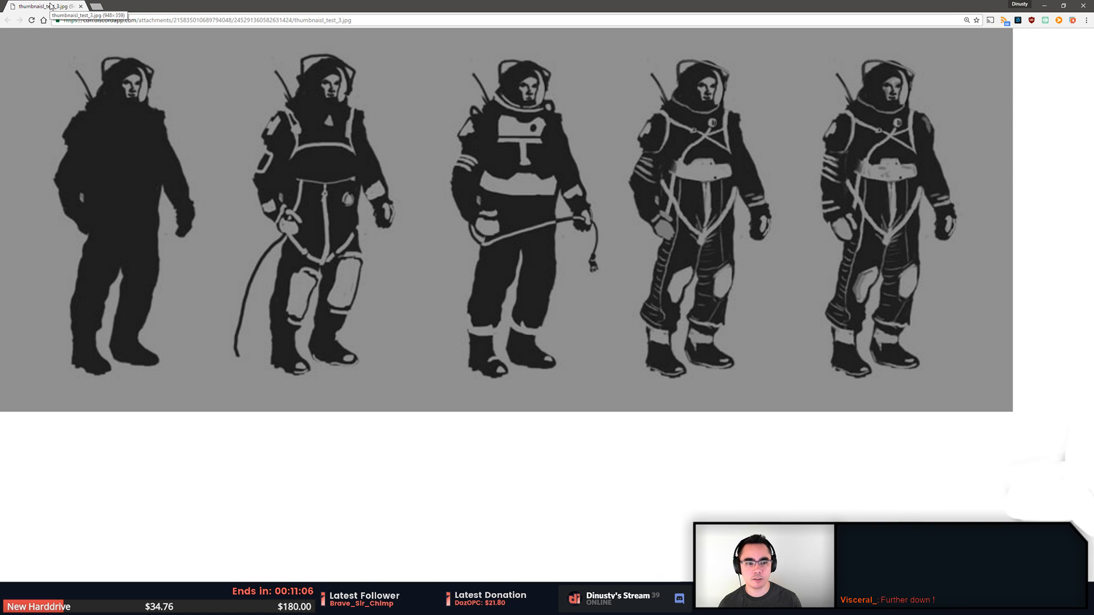
click(80, 6)
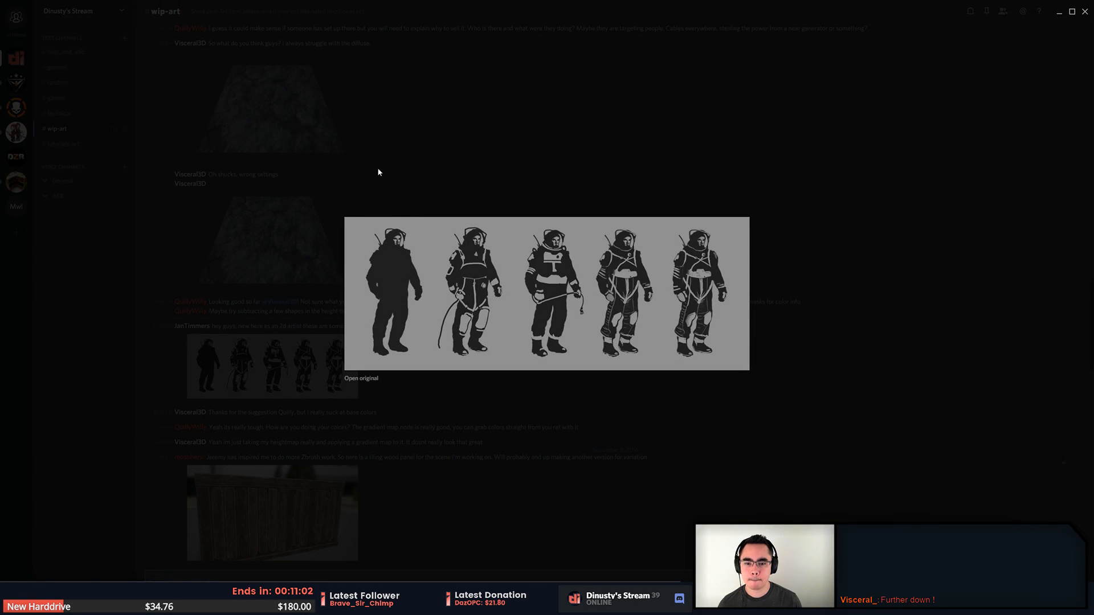
click(853, 169)
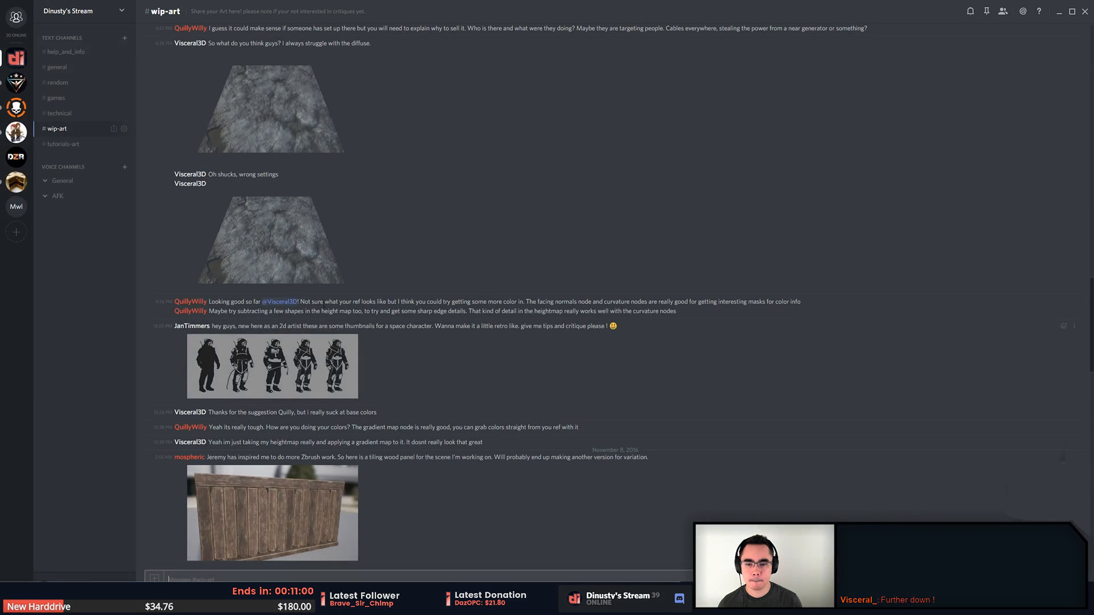
View the tiling wood panel render enlarged in the wip-art channel
scroll(319, 255, down, 3)
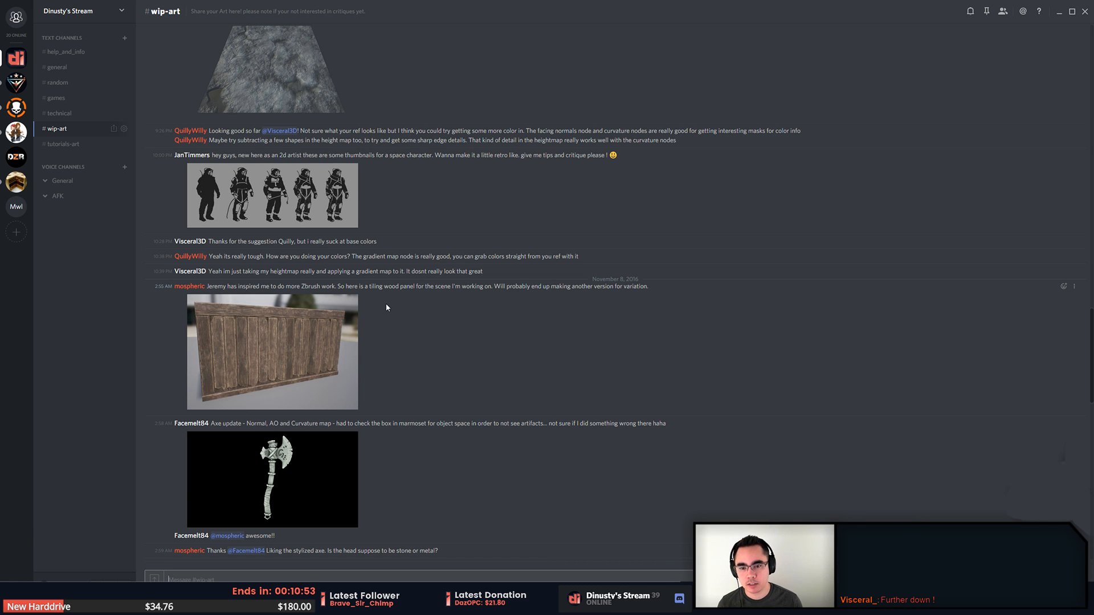
click(322, 344)
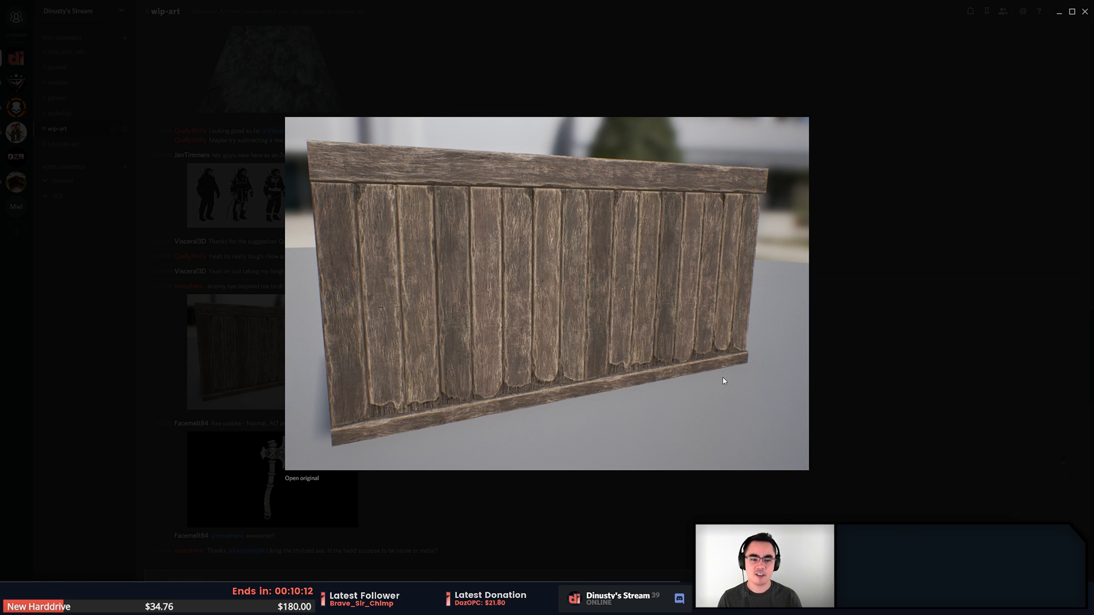
click(830, 336)
View the stylized axe render with its normal, AO and curvature maps enlarged
scroll(409, 379, down, 1)
click(273, 436)
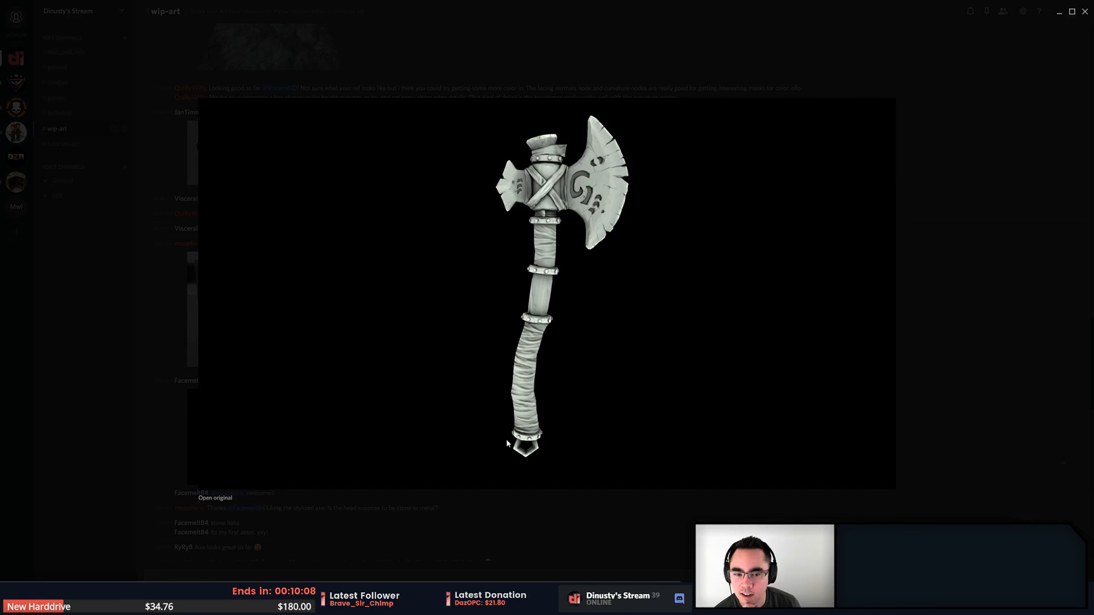
click(531, 529)
click(304, 442)
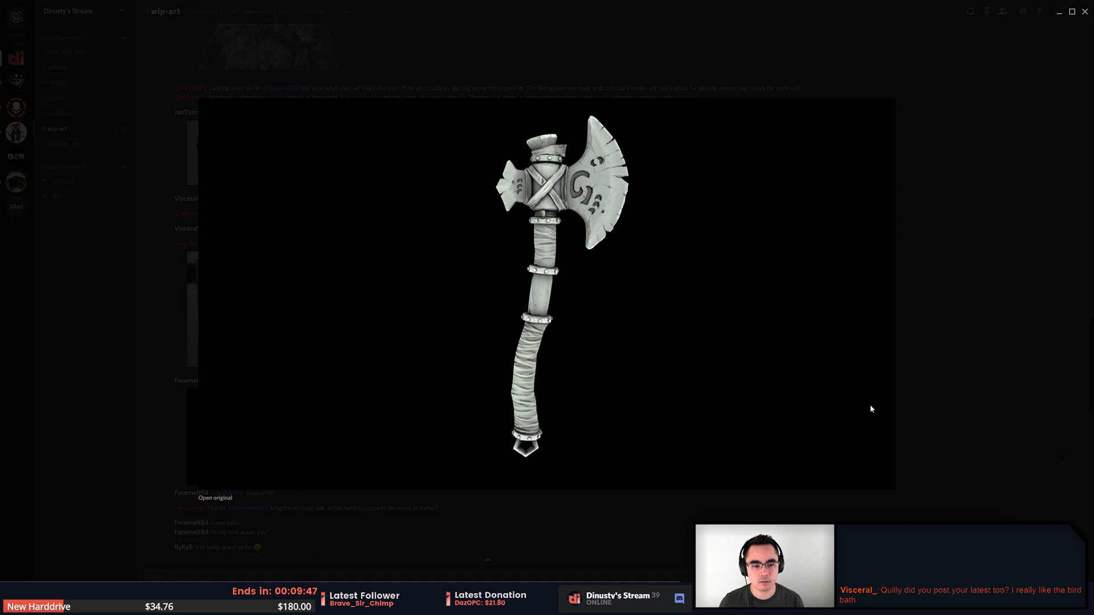
click(918, 426)
Move on to the close-up rock surface render below the axe discussion and view it enlarged again
scroll(515, 501, down, 2)
scroll(512, 498, down, 1)
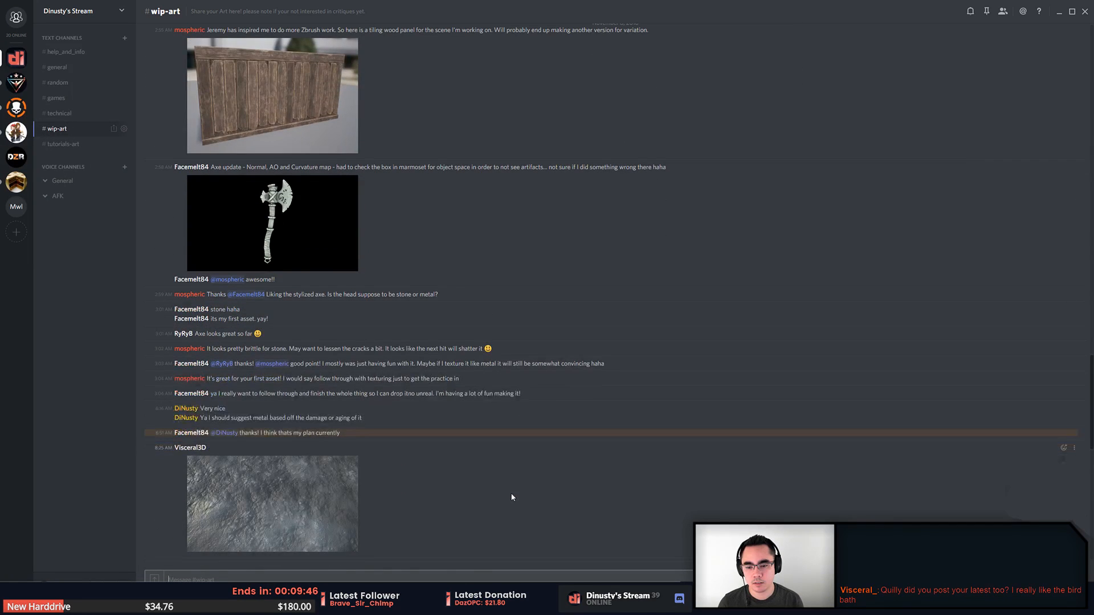
scroll(368, 440, down, 1)
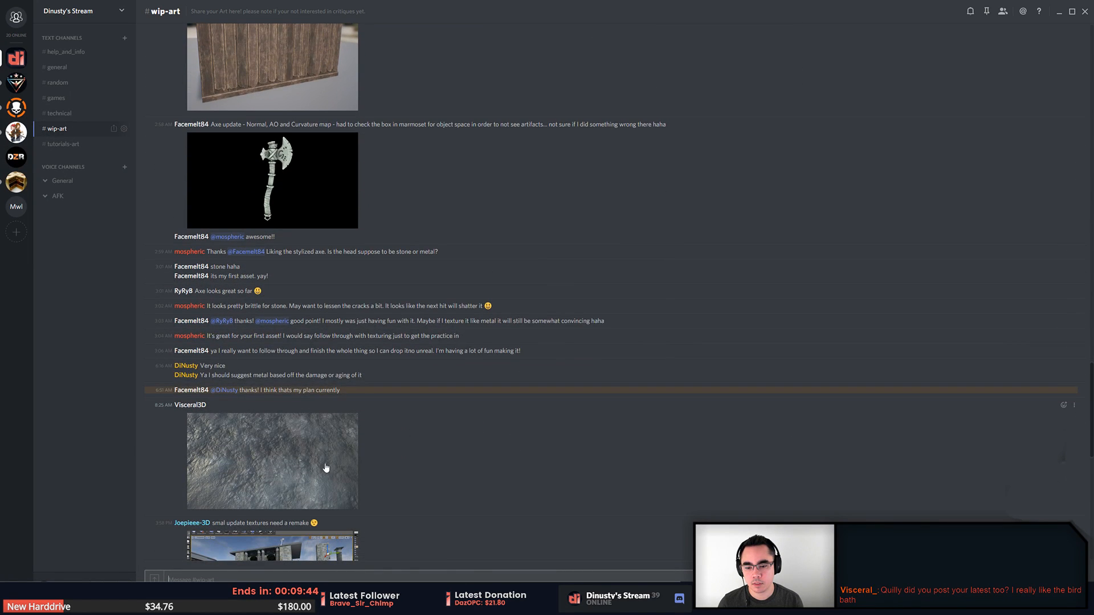
scroll(342, 450, down, 2)
click(342, 399)
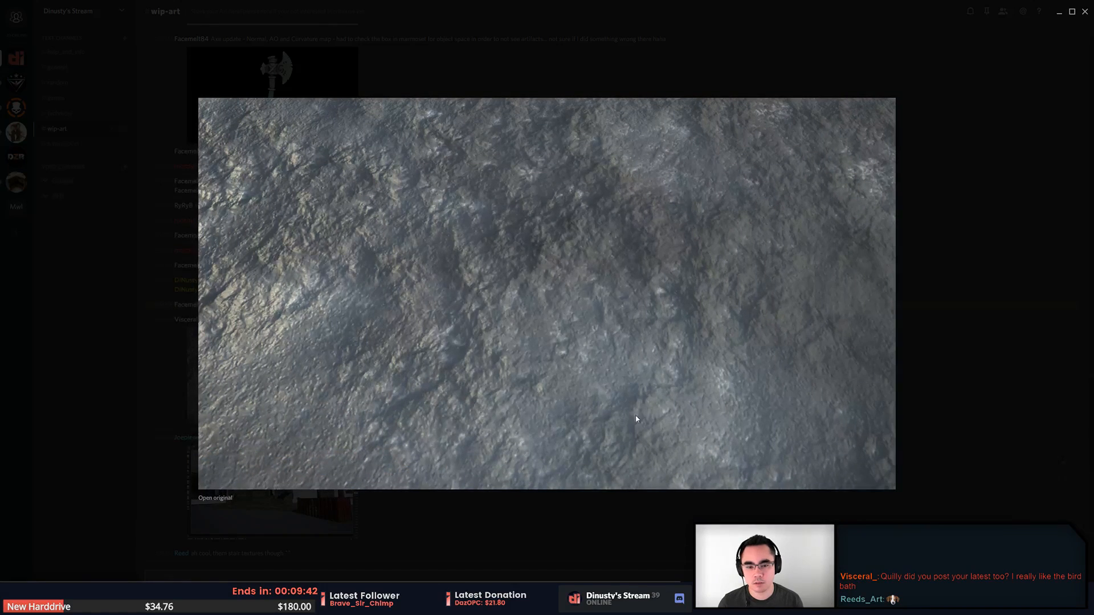
click(908, 384)
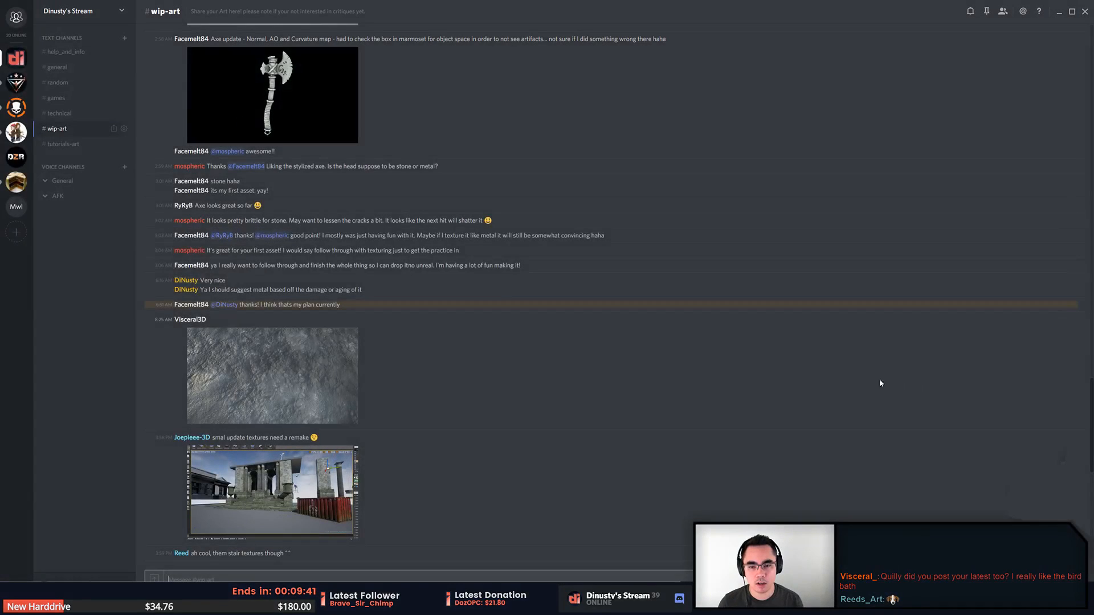
click(352, 374)
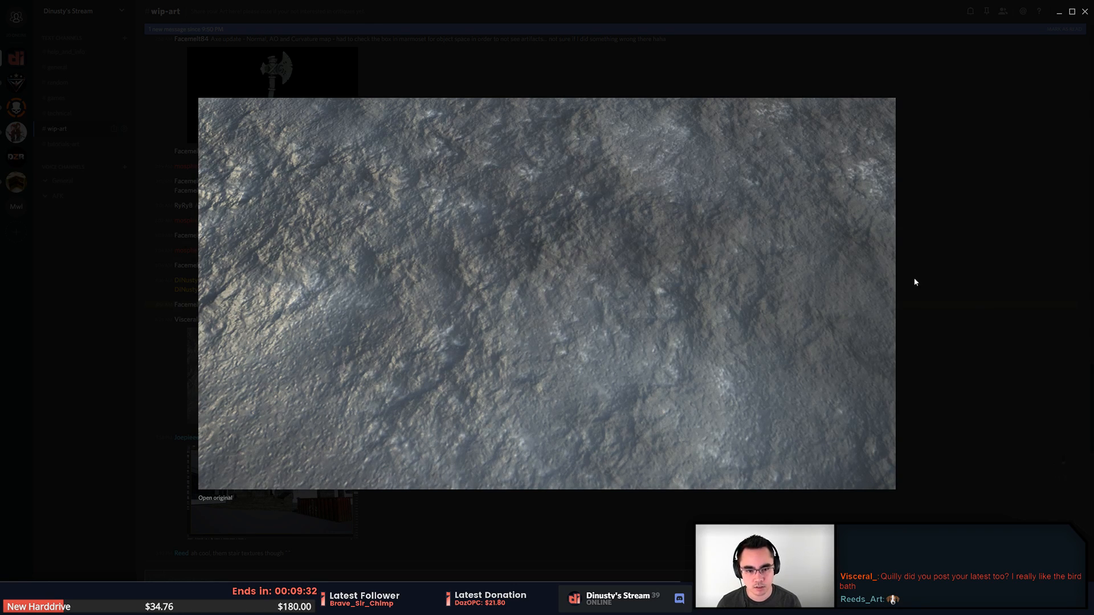
Close the rock render and examine the Unreal temple scene with the red container enlarged, reopening it for repeated looks
click(994, 304)
scroll(744, 422, down, 1)
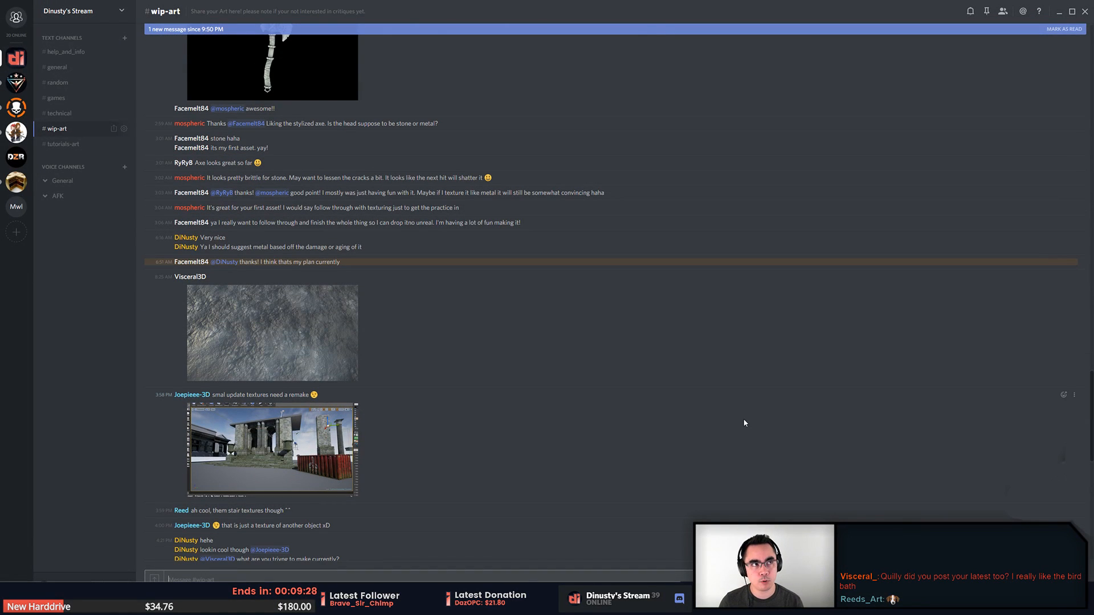
scroll(744, 423, down, 1)
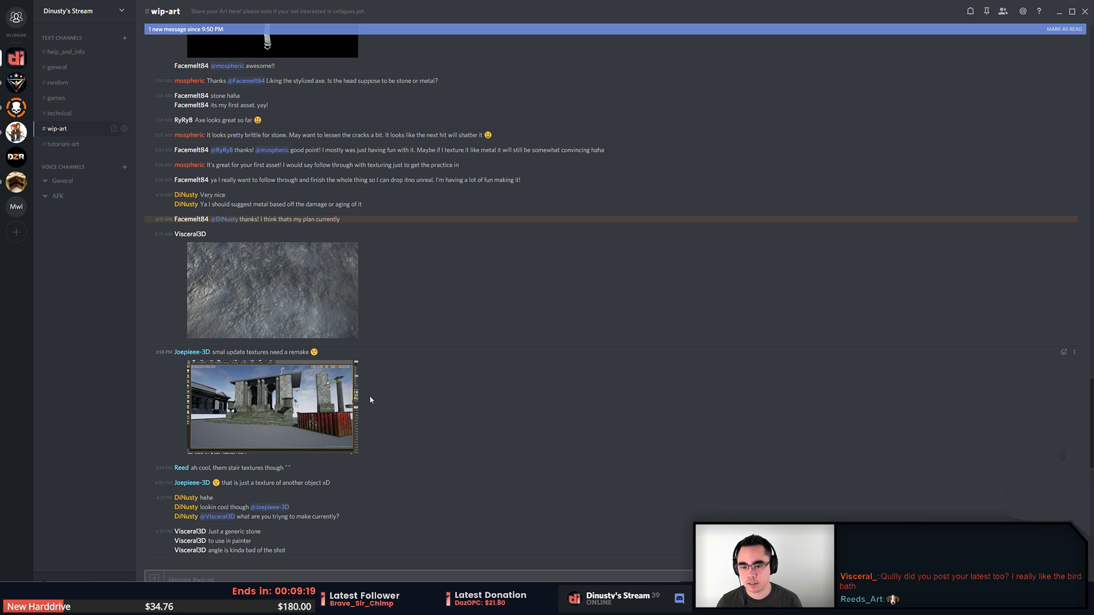
click(326, 416)
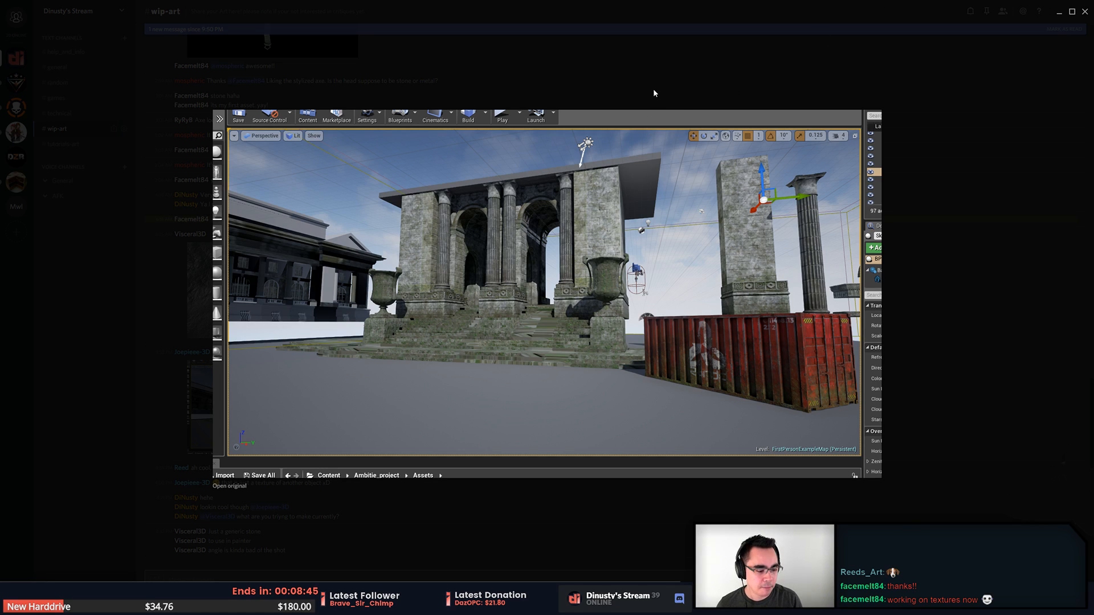
click(696, 70)
scroll(593, 276, down, 3)
click(296, 267)
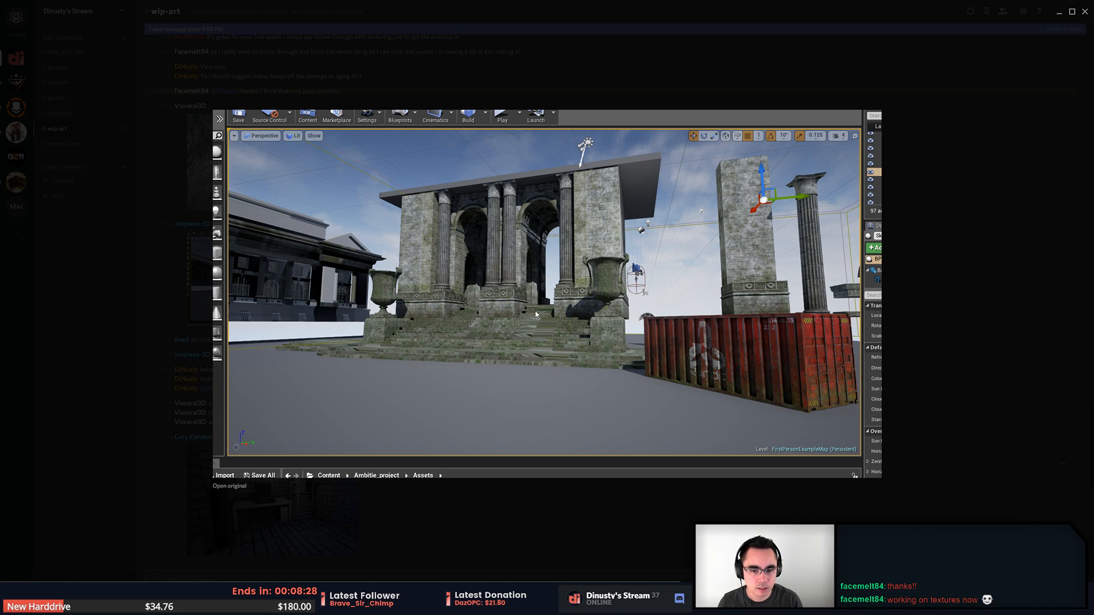
key(Escape)
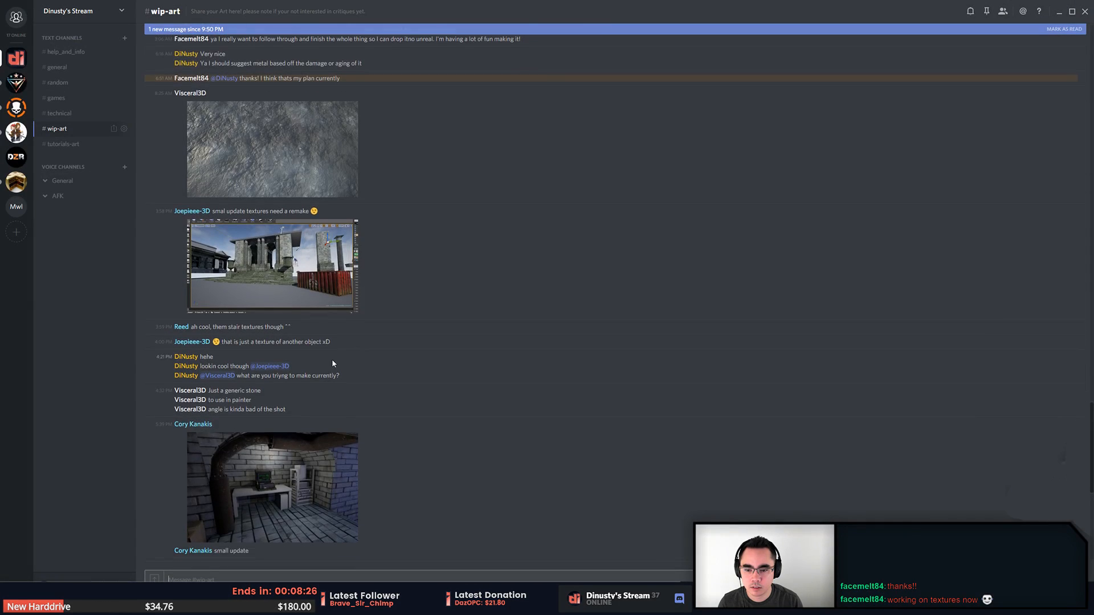
scroll(332, 360, down, 1)
click(326, 252)
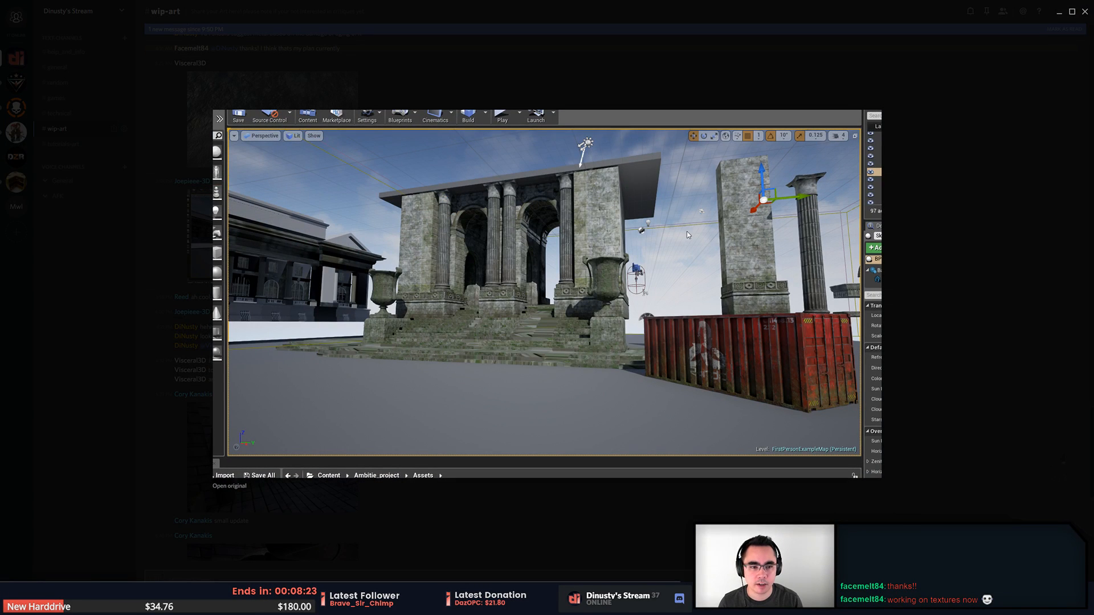
click(156, 309)
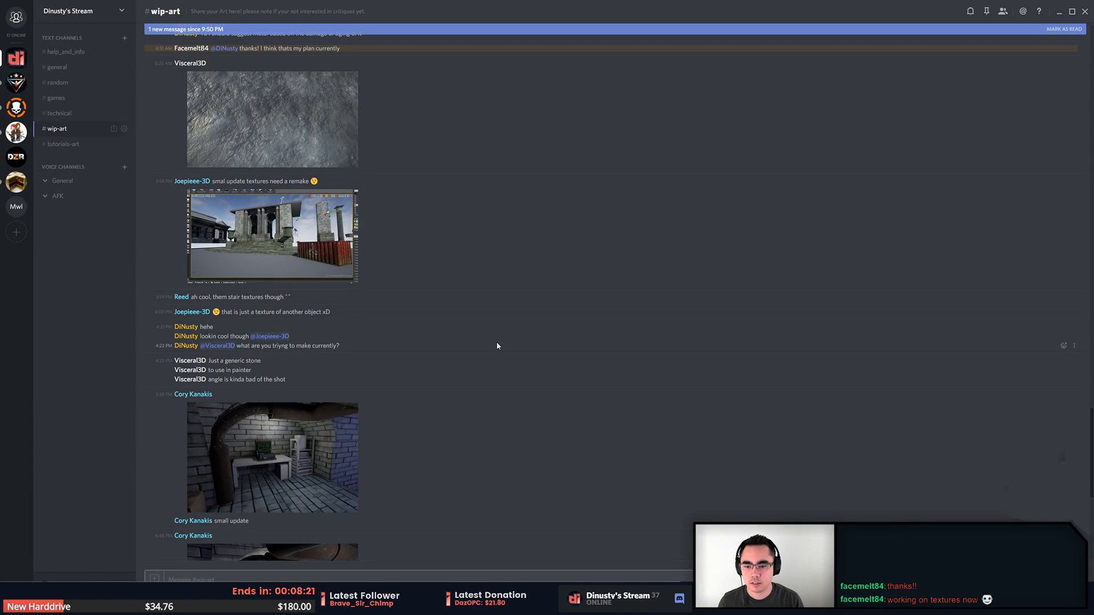
View both brick room renders with the pipe and computer desk enlarged, returning to the second one for another look
scroll(497, 340, down, 5)
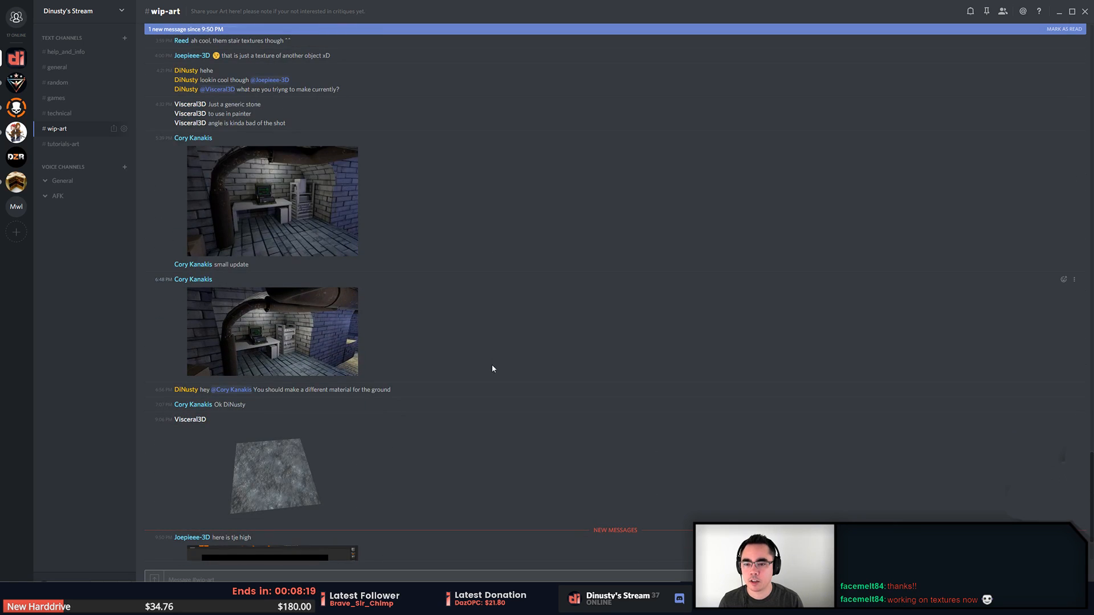
click(347, 230)
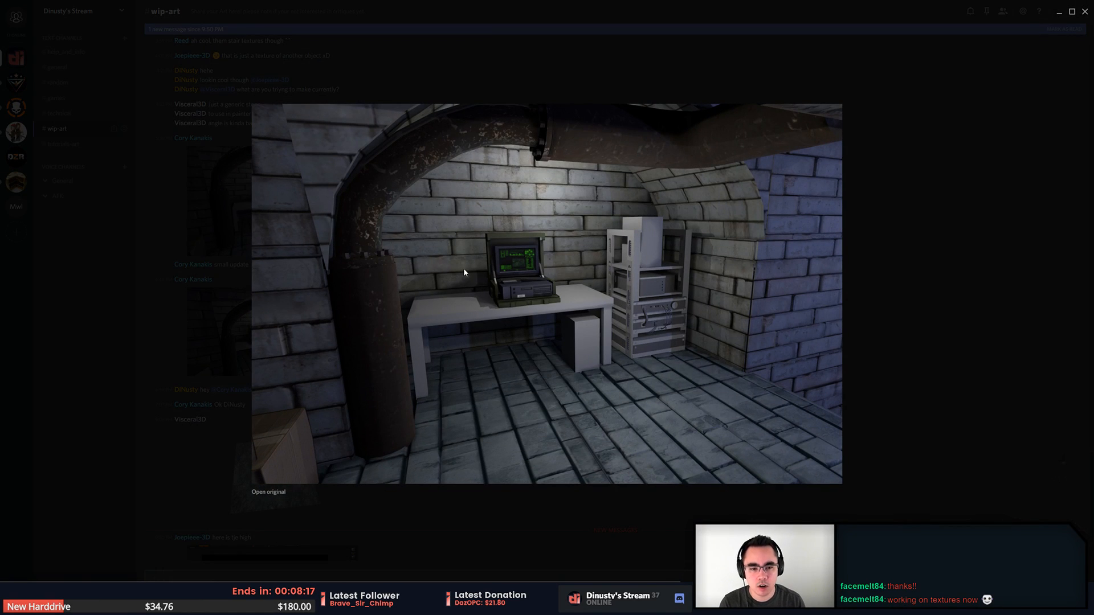
click(885, 330)
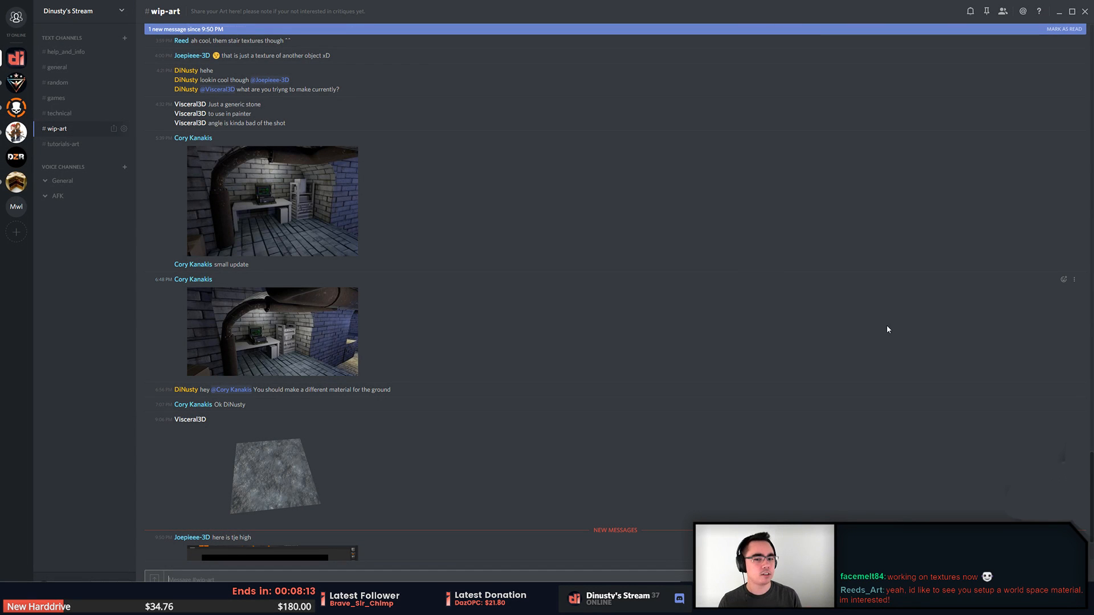
click(319, 357)
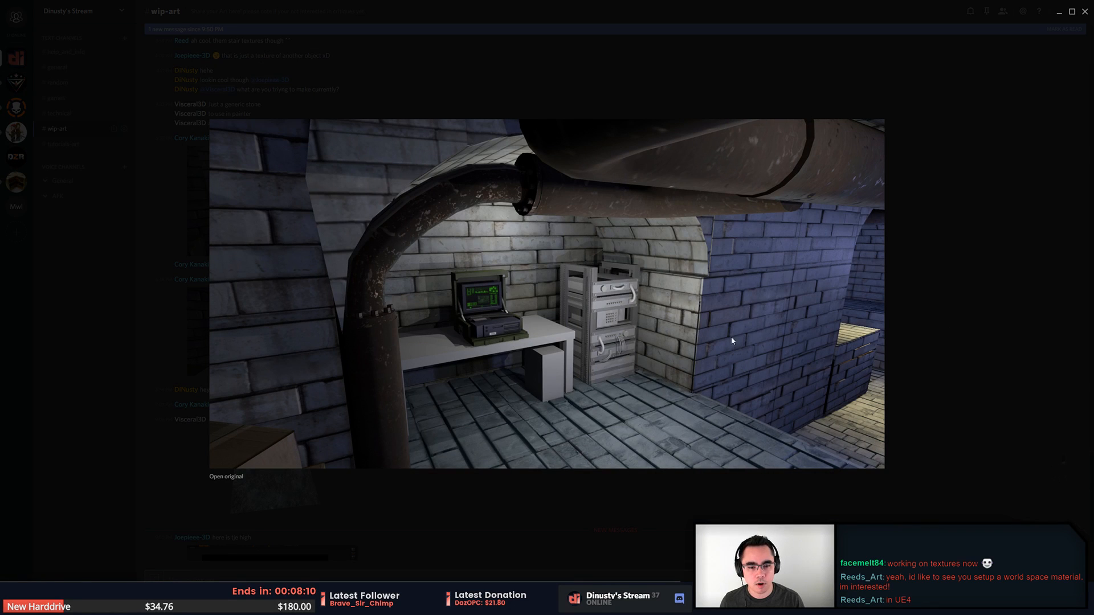
click(963, 369)
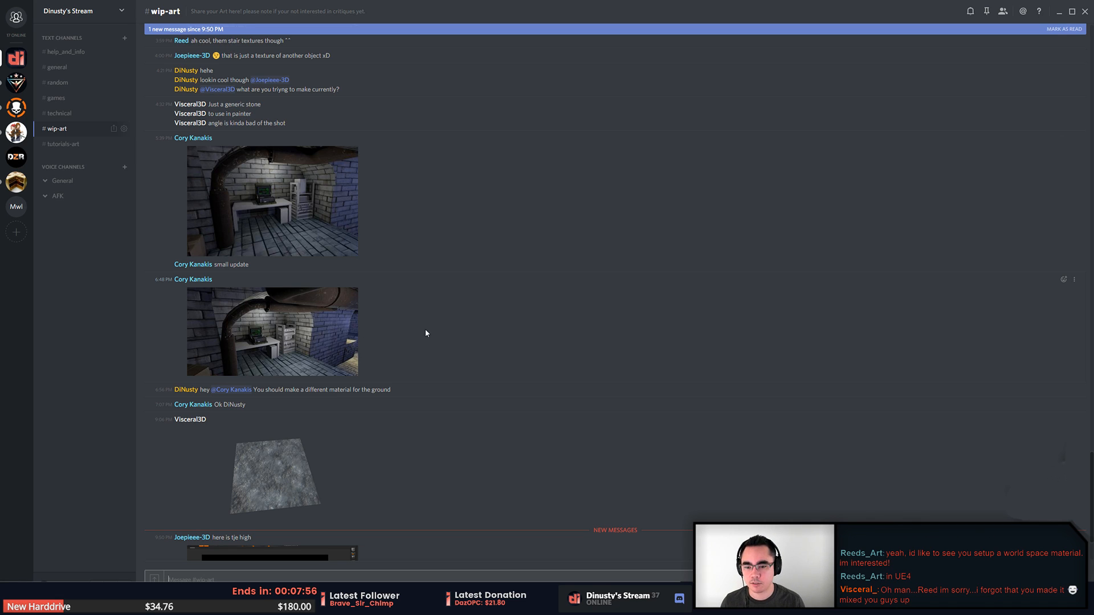
scroll(433, 325, down, 2)
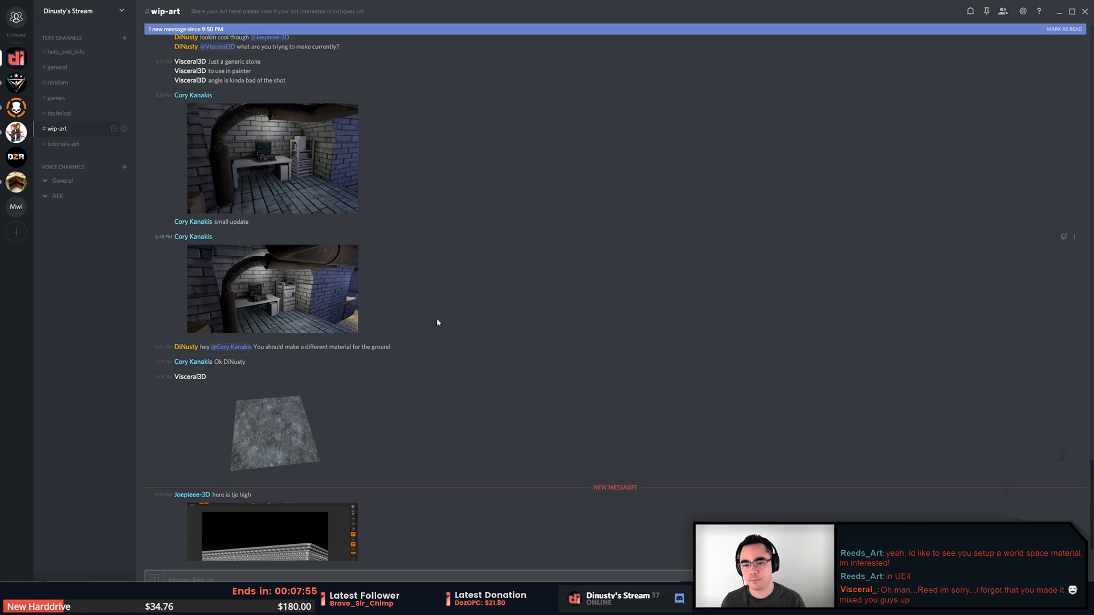
click(345, 299)
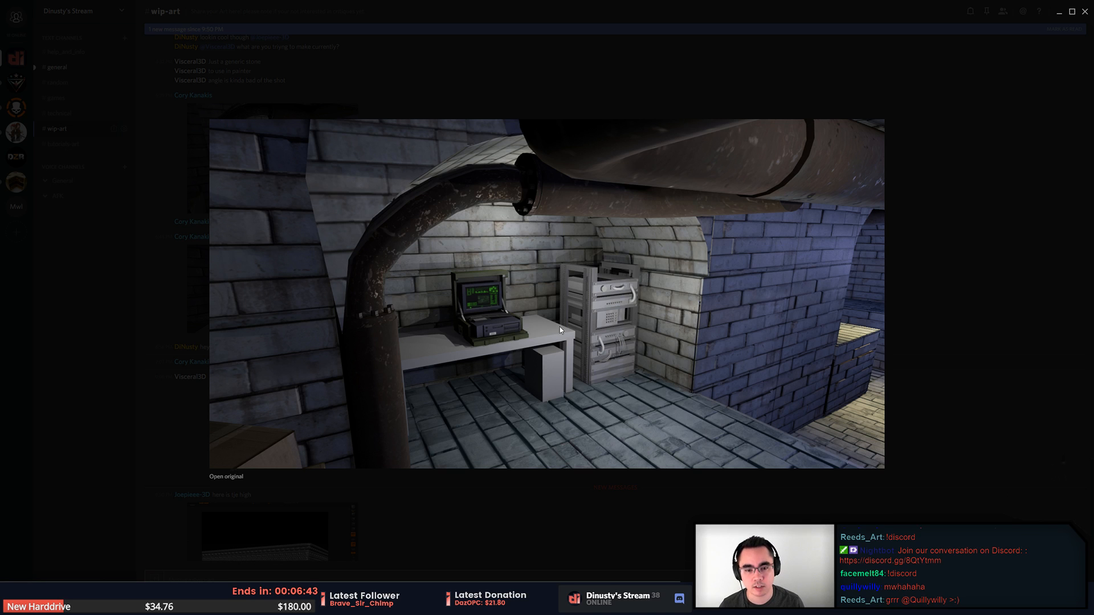
click(972, 390)
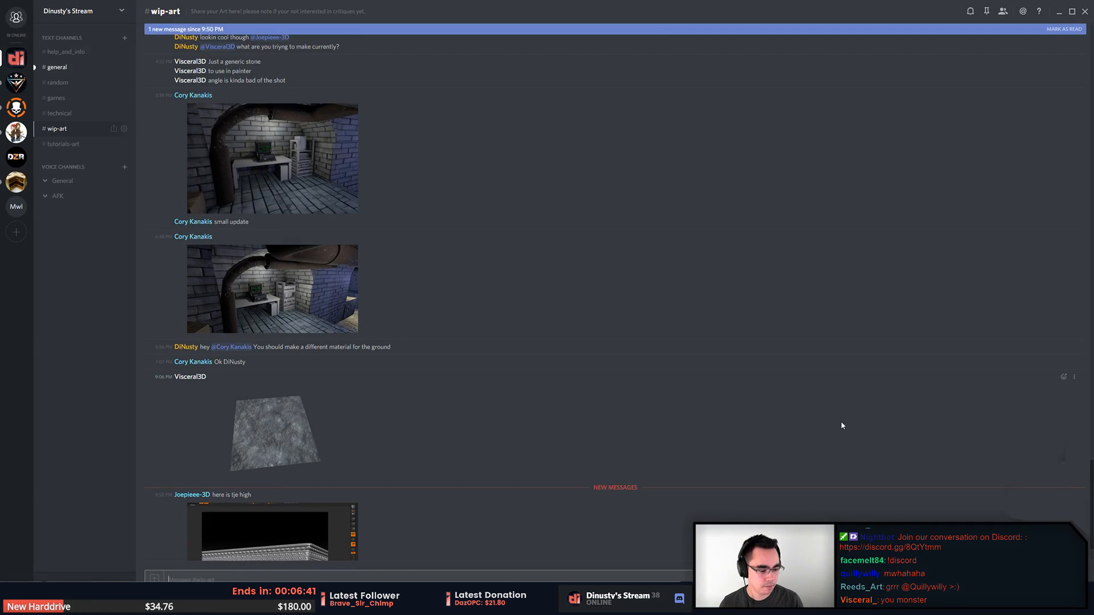
View the ornate cornice high-poly sculpt and the snowy mountain terrain render enlarged
scroll(838, 422, down, 1)
scroll(744, 382, down, 1)
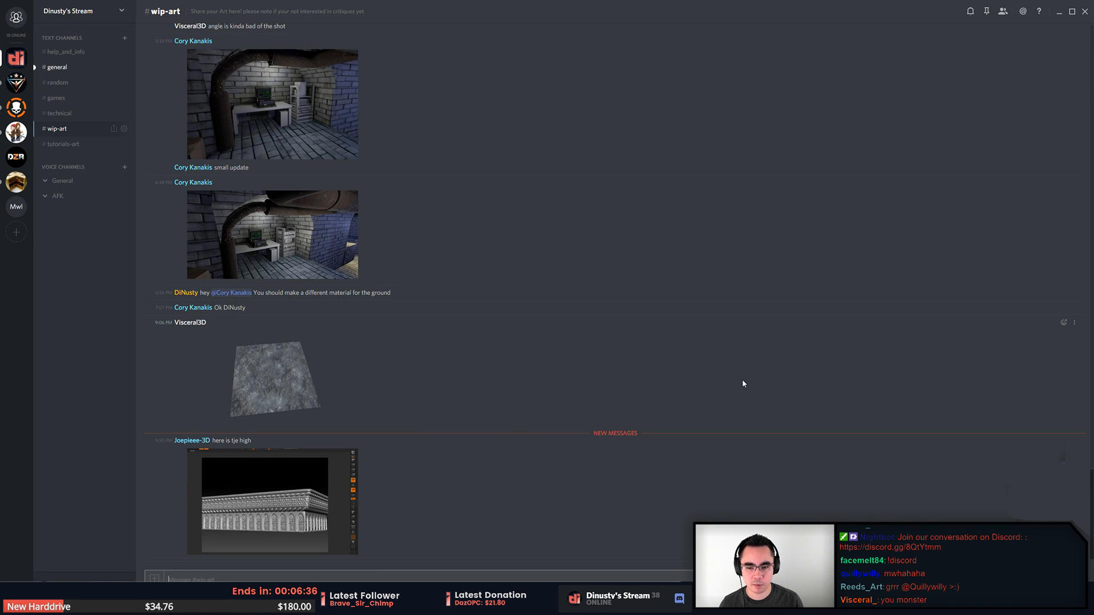
click(318, 502)
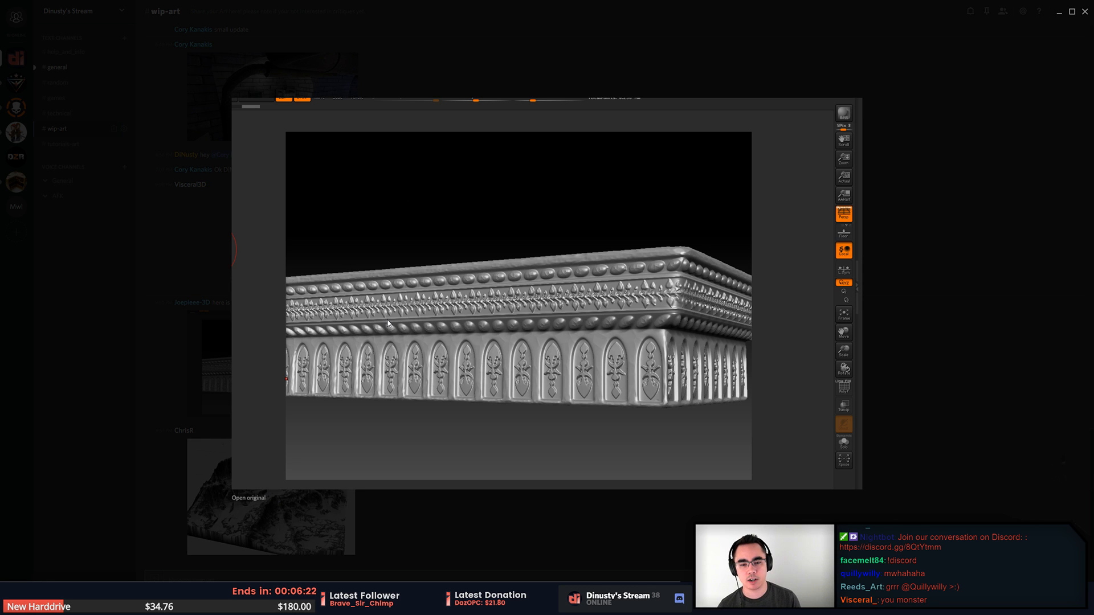
click(193, 384)
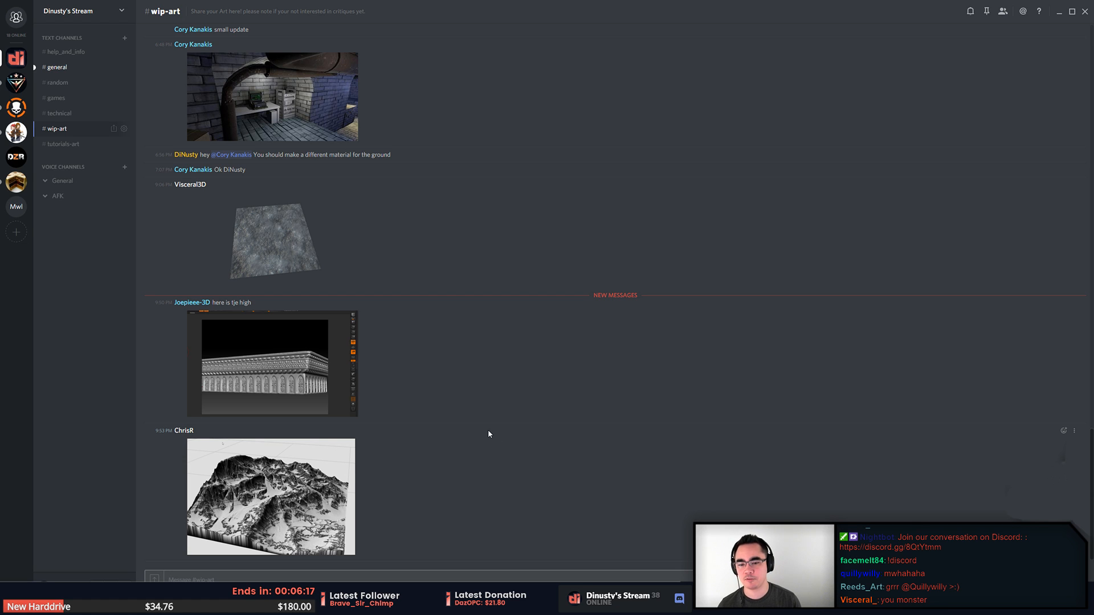
click(271, 453)
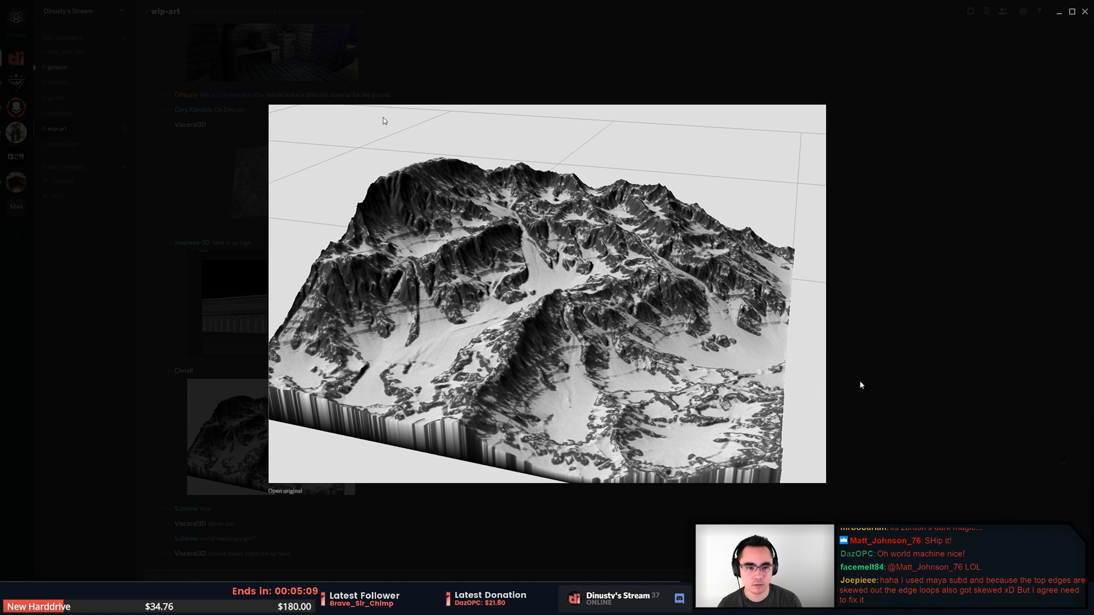
click(864, 383)
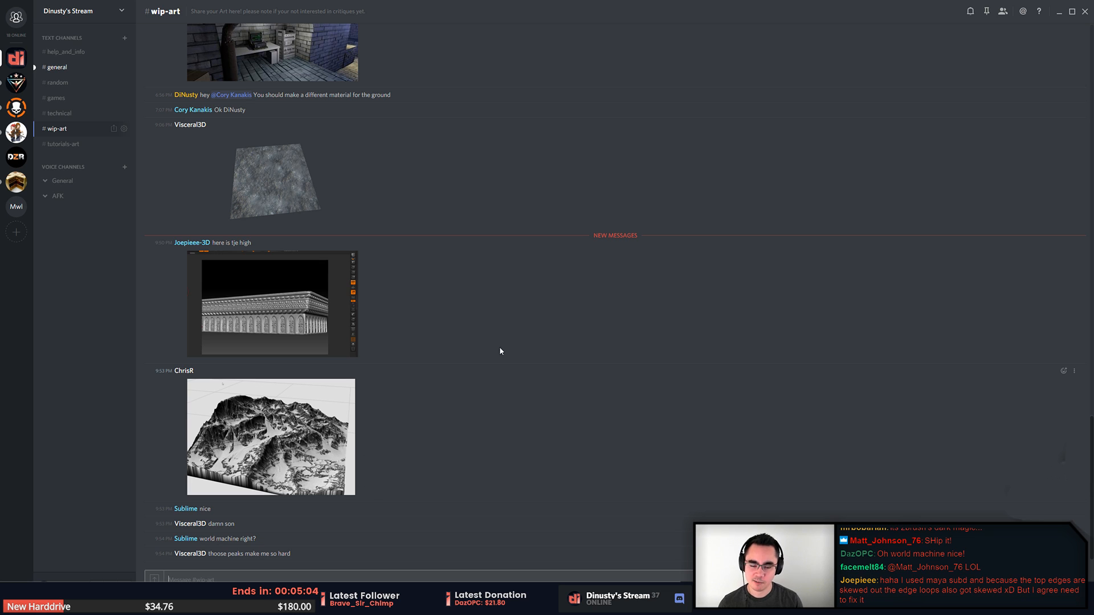
Restore Discord to a smaller window, switch to Substance Painter and close it, discarding the project changes
mouse_move(887, 15)
mouse_down()
mouse_move(882, 57)
mouse_move(833, 100)
mouse_up()
click(493, 121)
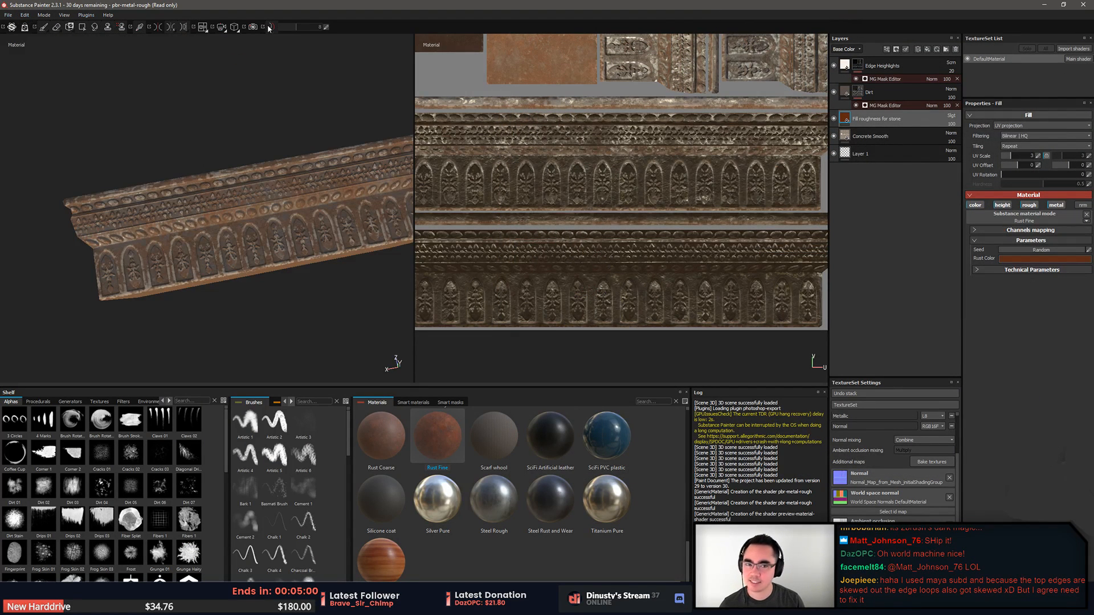
click(1081, 8)
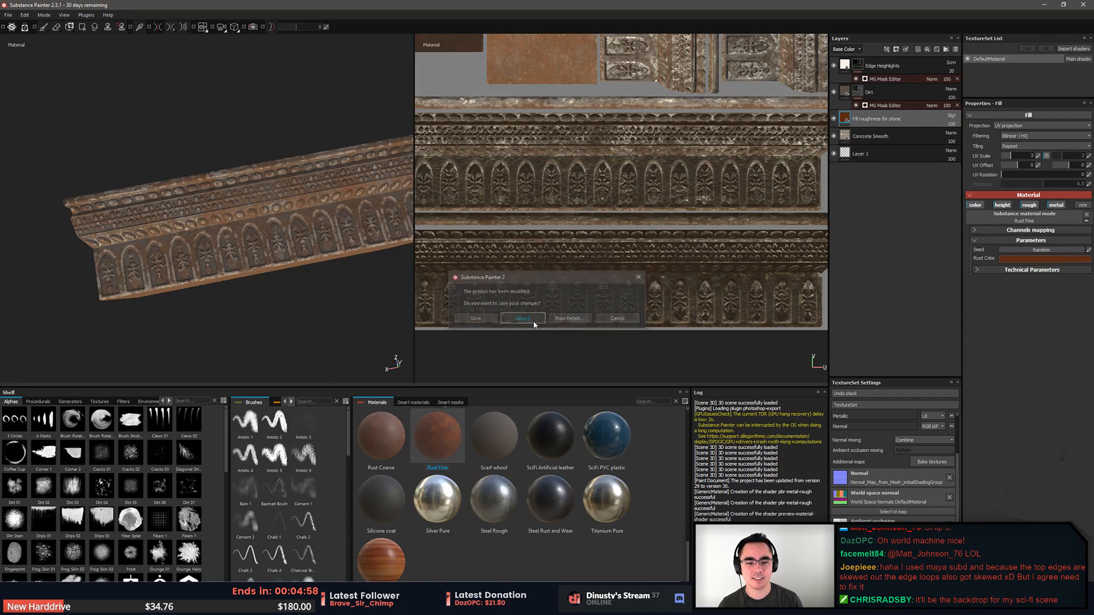
click(542, 319)
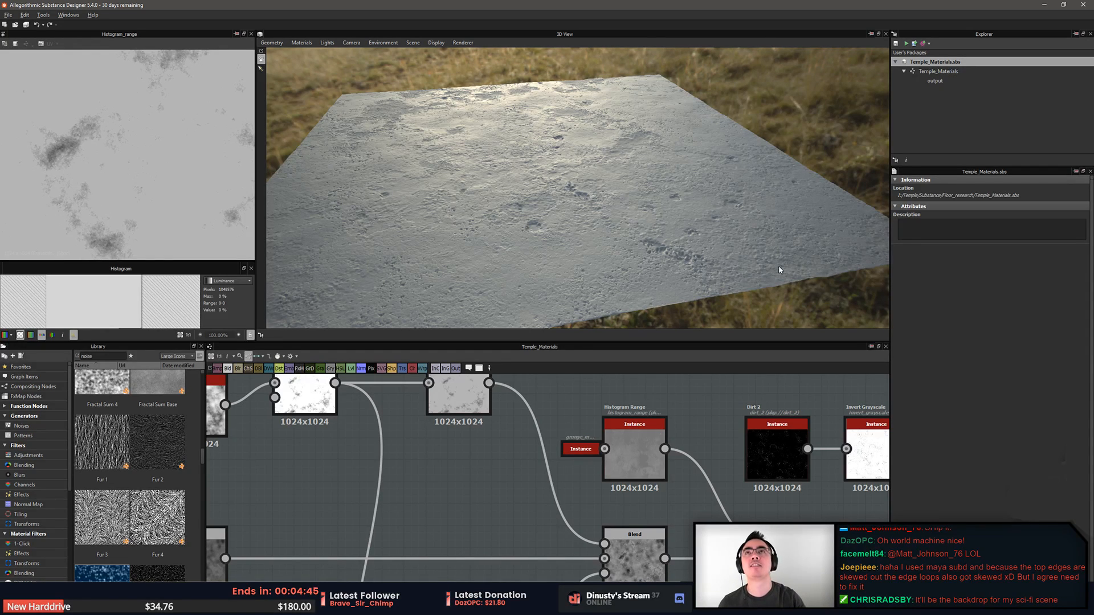
Examine the stone floor material of Temple_Materials from several angles in Substance Designer's 3D view
key(alt+Tab)
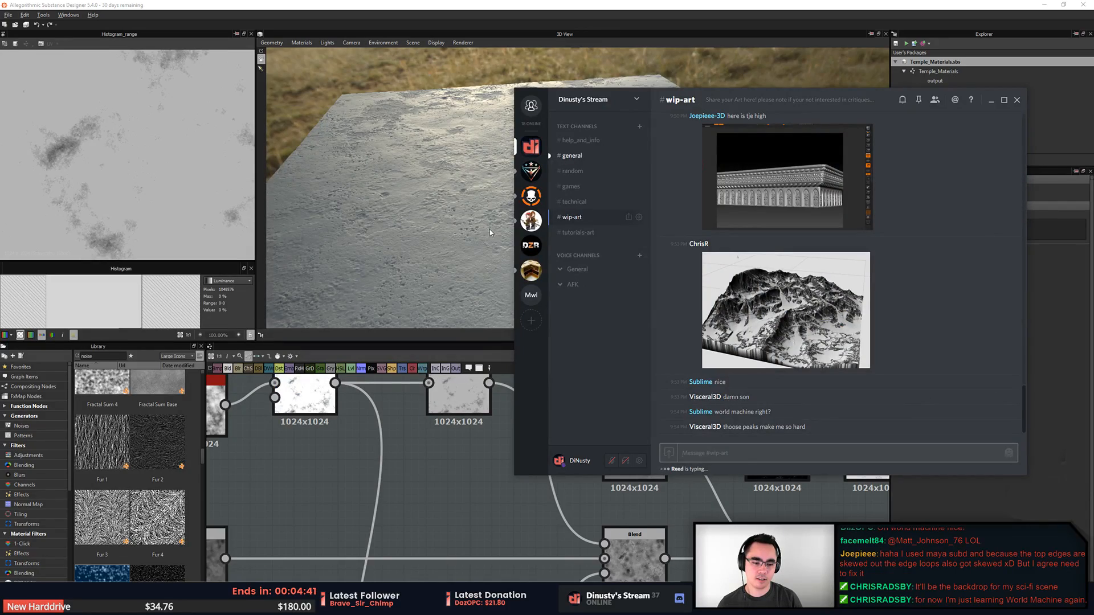
click(490, 229)
drag(452, 216, 575, 241)
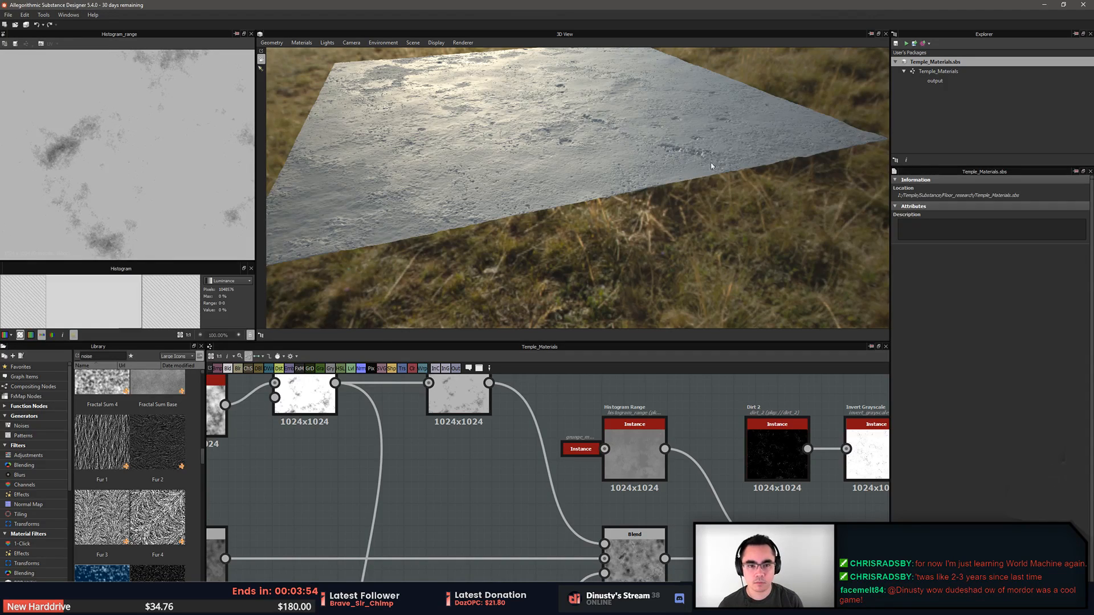
alt+drag(709, 166, 622, 194)
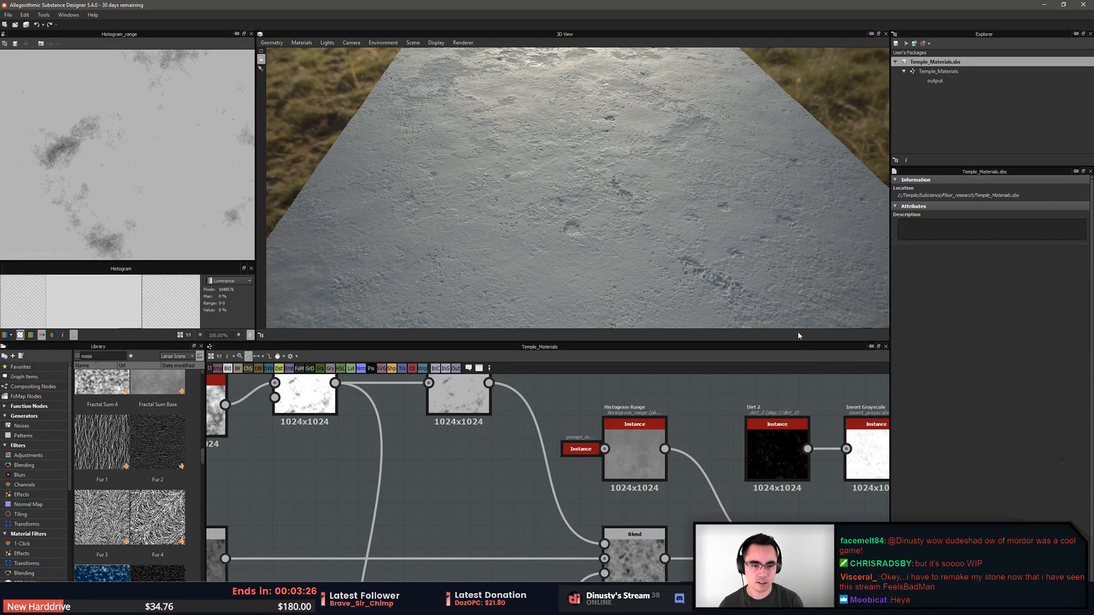
mouse_move(685, 182)
mouse_down()
mouse_move(709, 182)
mouse_move(666, 175)
mouse_move(676, 178)
mouse_up()
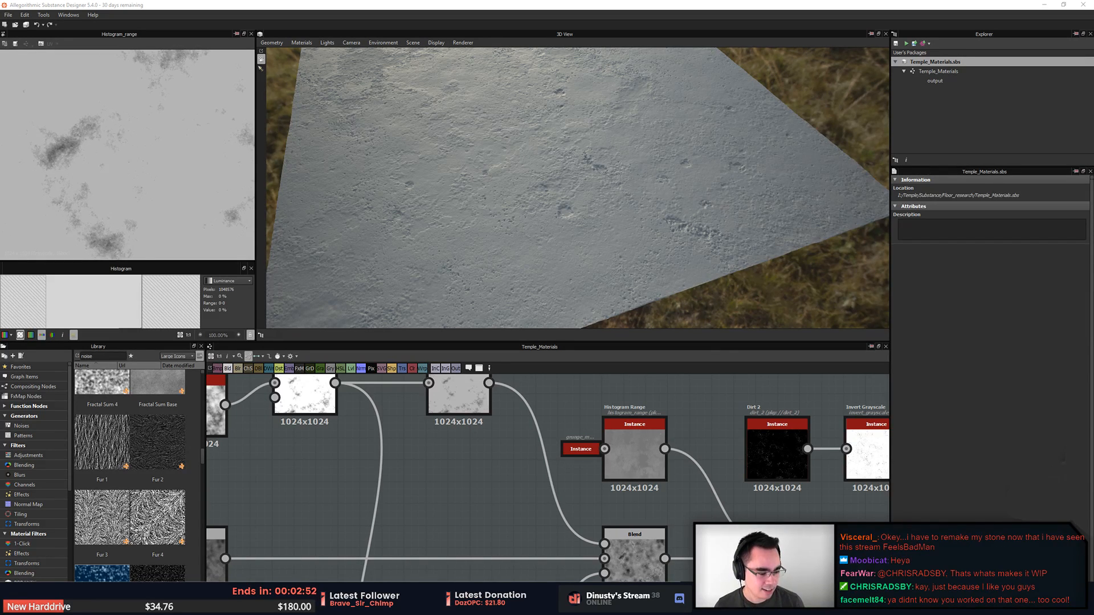
key(alt+Tab)
click(624, 219)
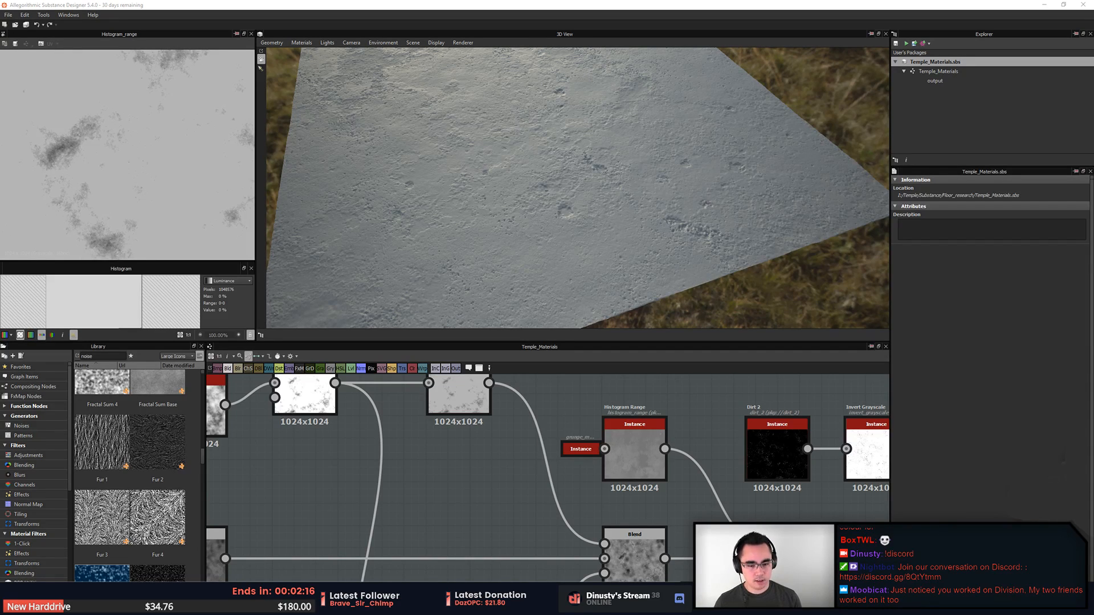
drag(808, 184, 582, 185)
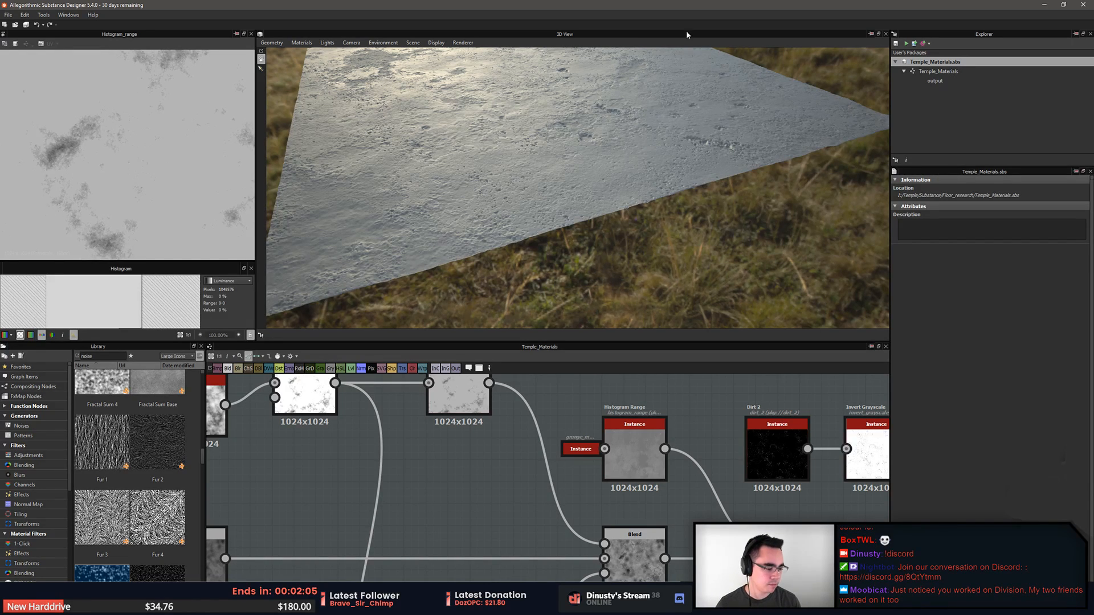
drag(677, 162, 627, 188)
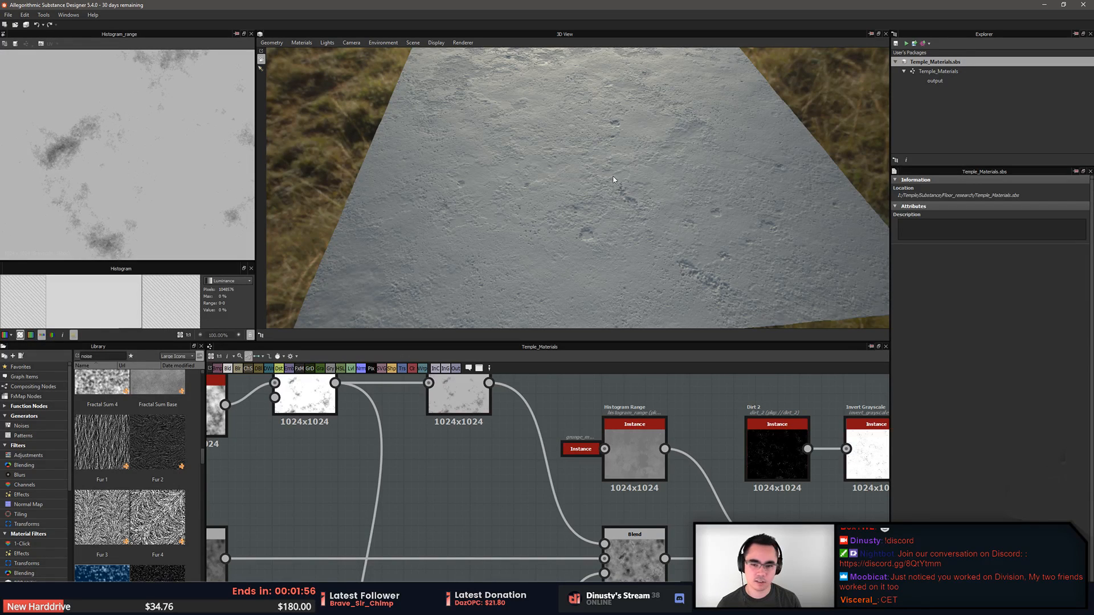
Return to Discord and view the sci-fi tower scene with the orange sky enlarged in a maximized window
key(alt+Tab)
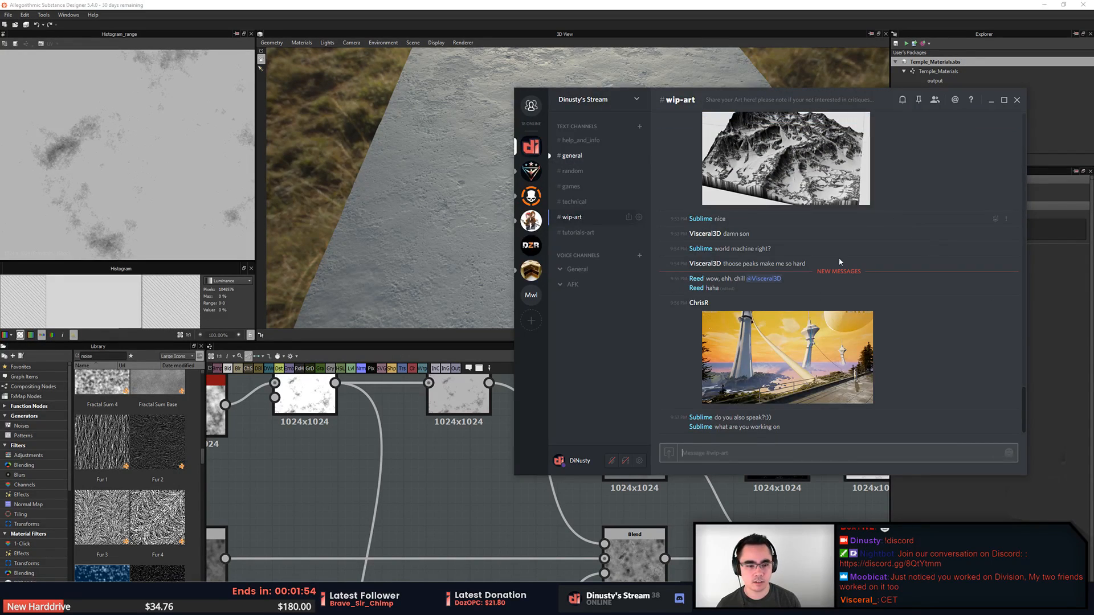
click(780, 369)
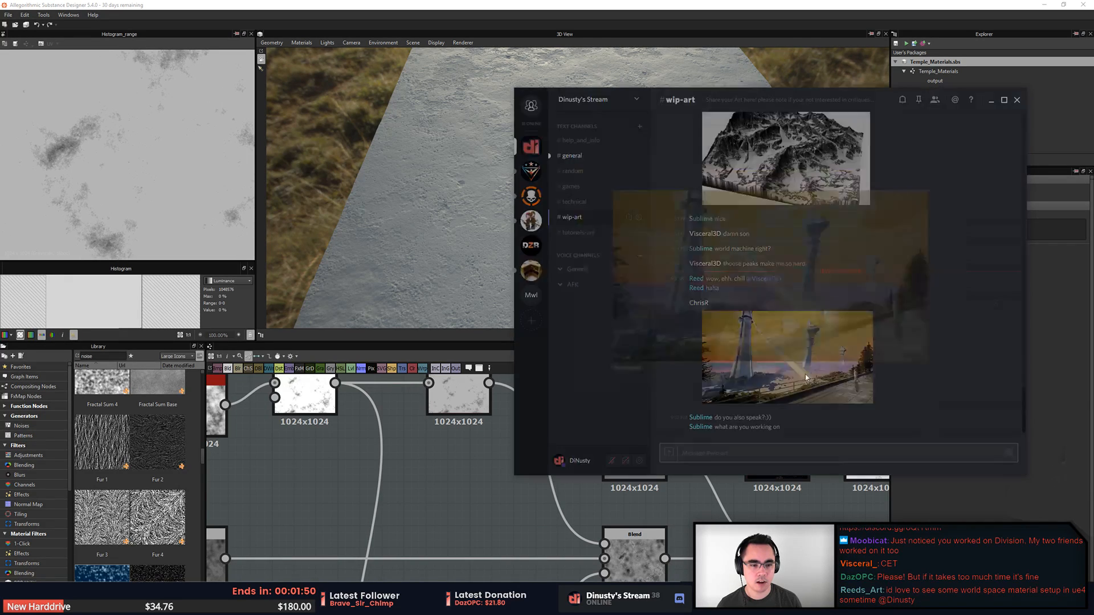
double_click(752, 98)
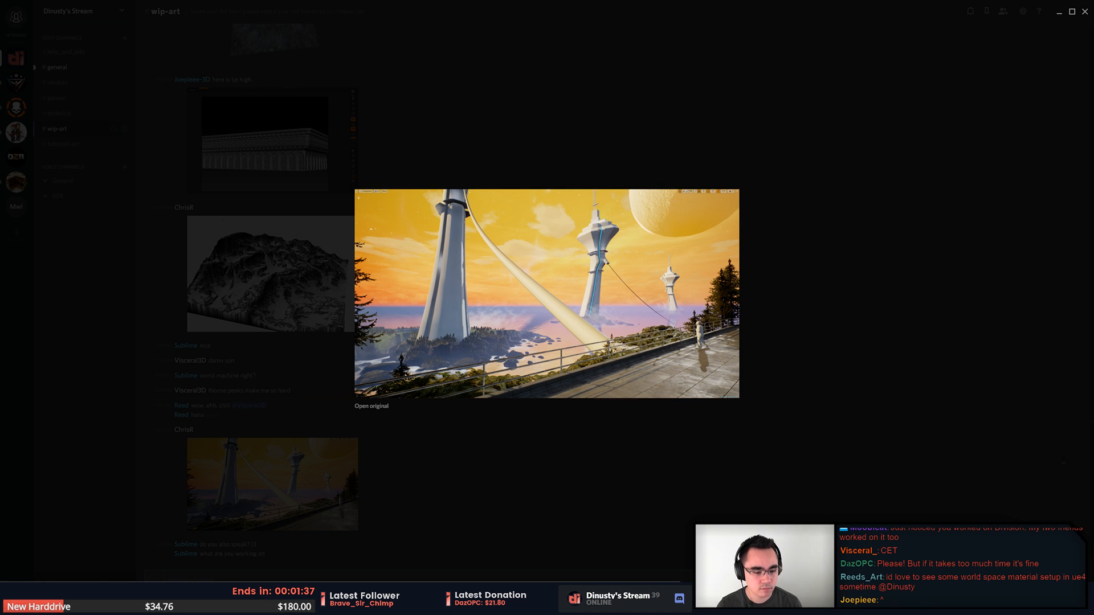
Switch to the Unreal Editor, open the Stone_Instance_Main material and inspect its WorldAlignedNormal node setup
key(alt+Tab)
click(450, 277)
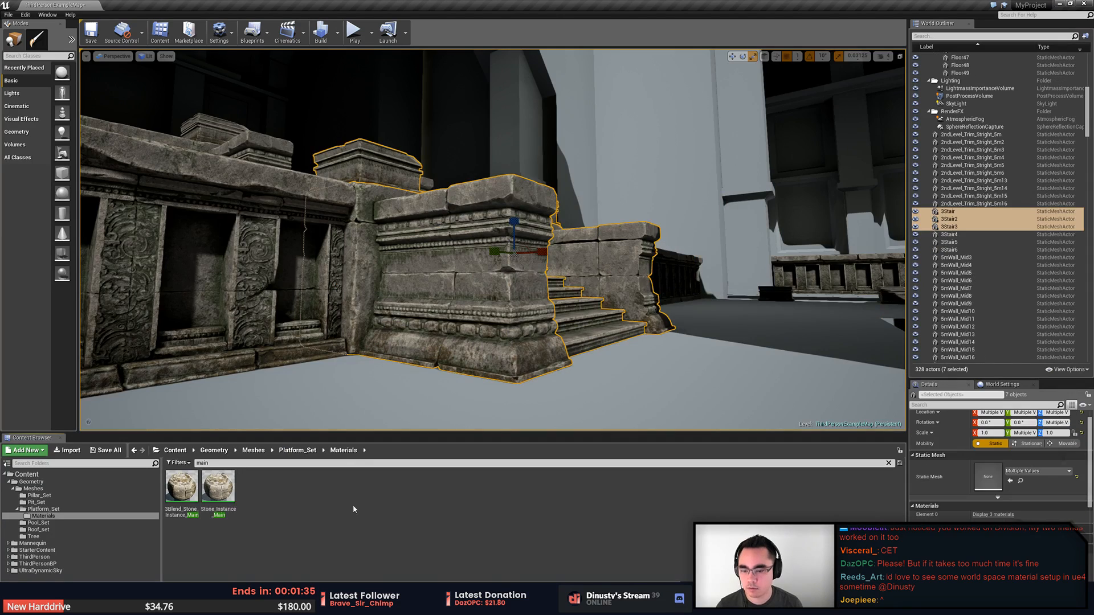
double_click(230, 494)
right_drag(449, 269, 708, 193)
scroll(488, 288, up, 5)
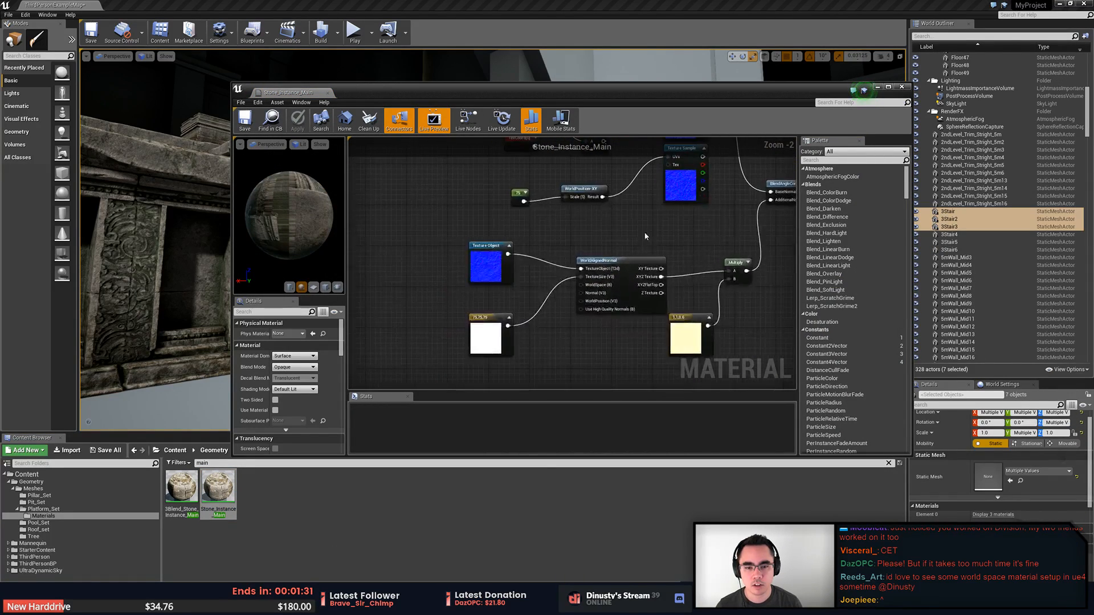
Open the Detail_01_N normal texture used by the Texture Object node, inspect it and close its editor
right_drag(488, 289, 587, 266)
click(539, 255)
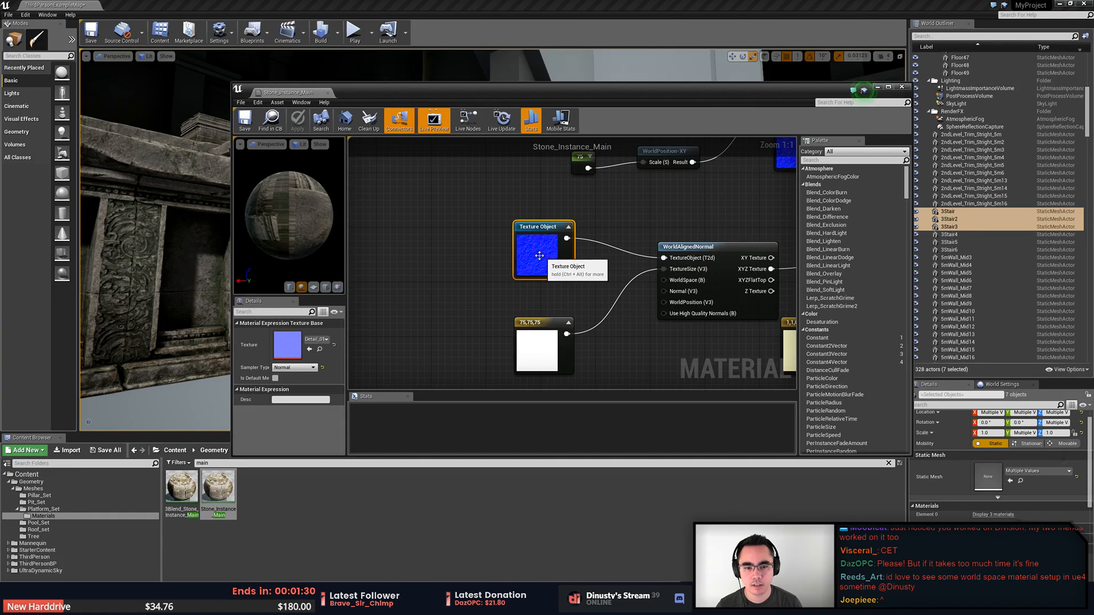
double_click(287, 345)
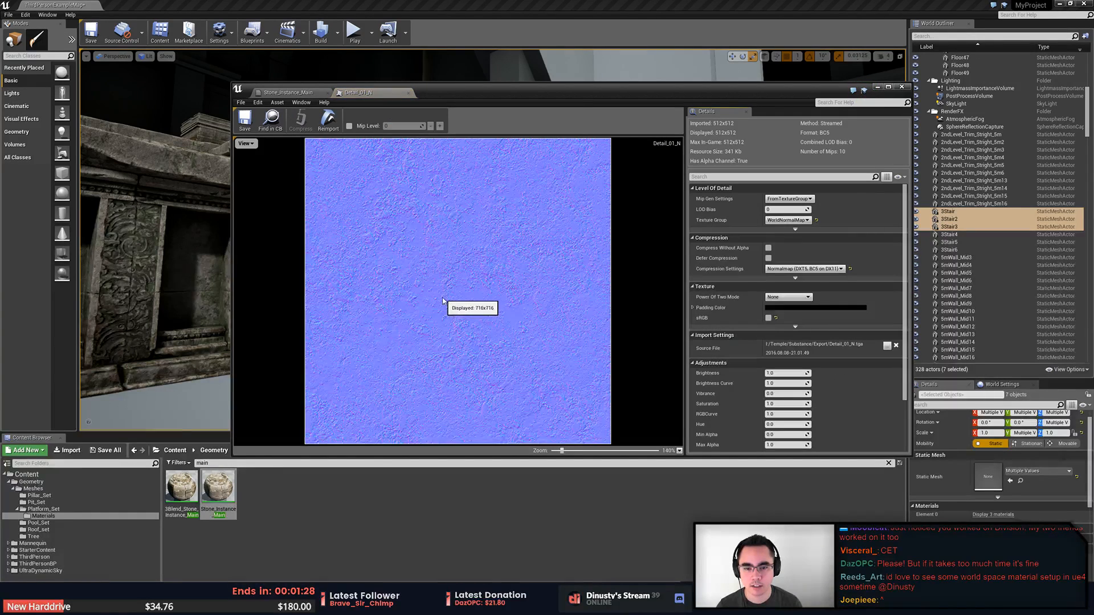
scroll(442, 302, down, 2)
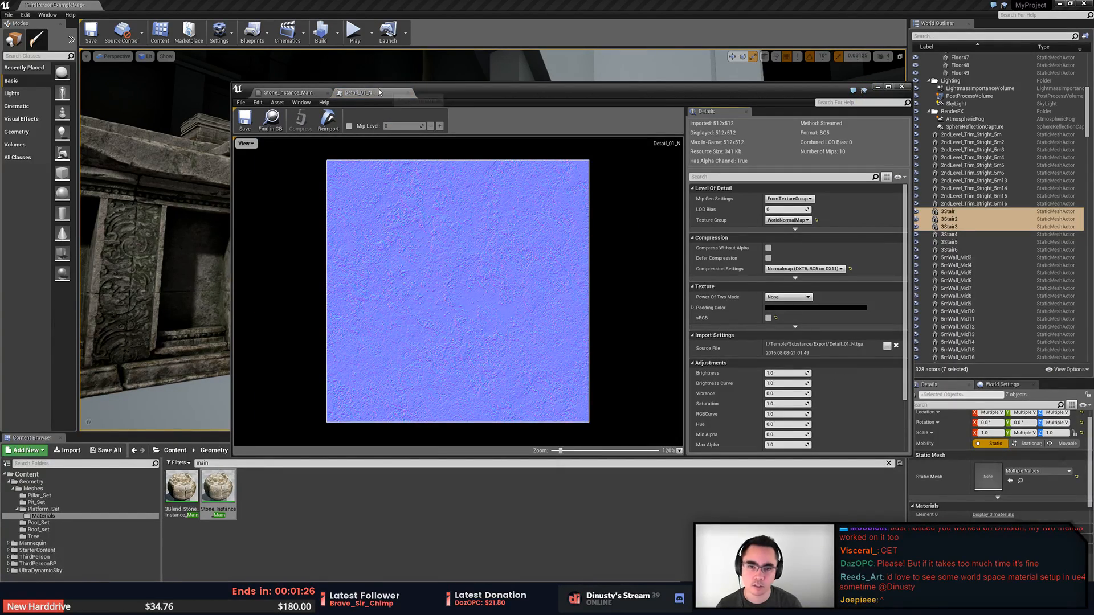
click(408, 92)
Inspect the 75,75,75 constant feeding the TextureSize input of the WorldAlignedNormal node
right_drag(463, 305, 378, 306)
double_click(443, 346)
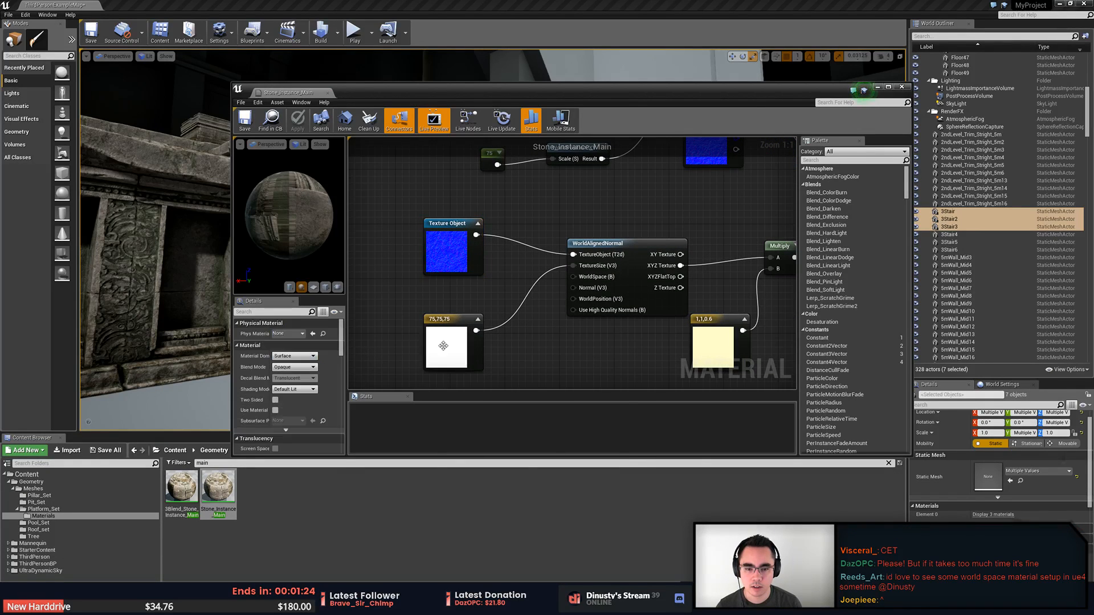
click(625, 352)
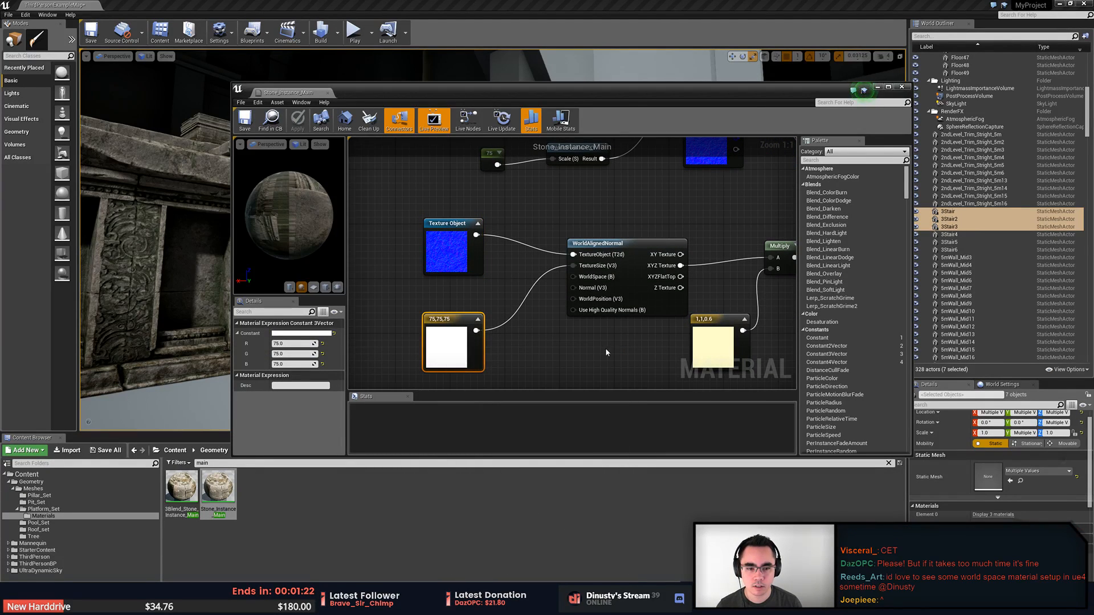
right_drag(552, 357, 578, 341)
click(441, 374)
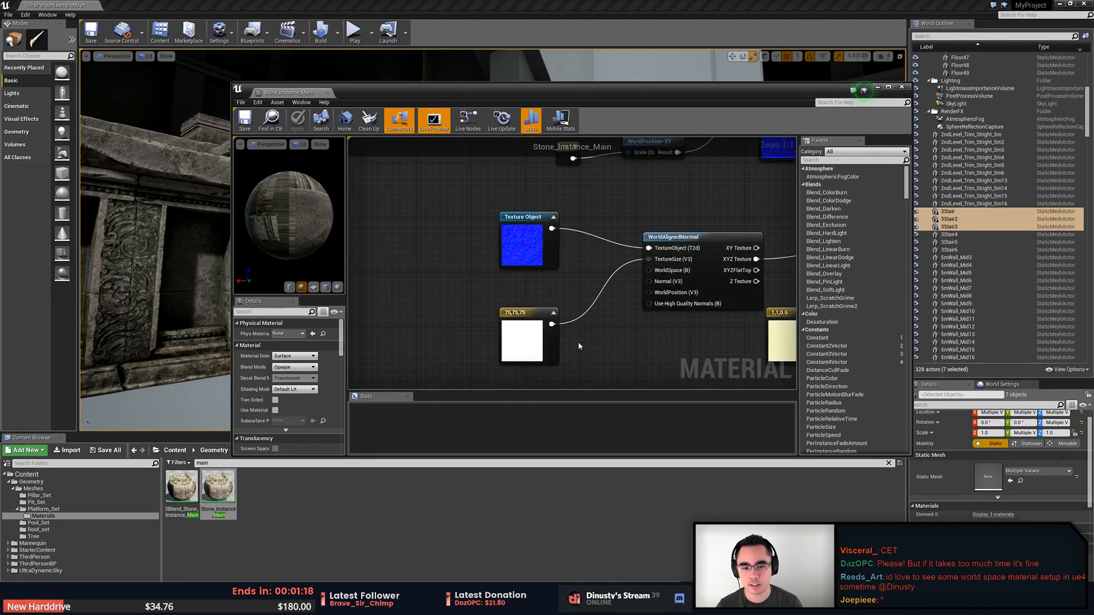
click(536, 346)
right_drag(646, 333, 473, 344)
click(474, 344)
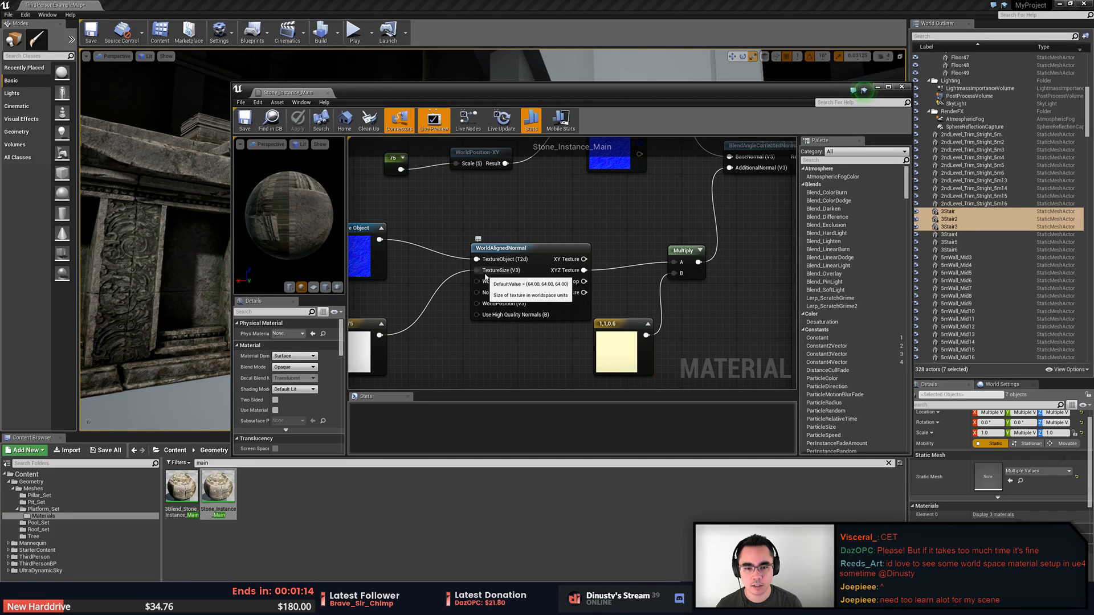
Search the material node list for "world align" and close the list without adding a node
right_click(534, 222)
text(w)
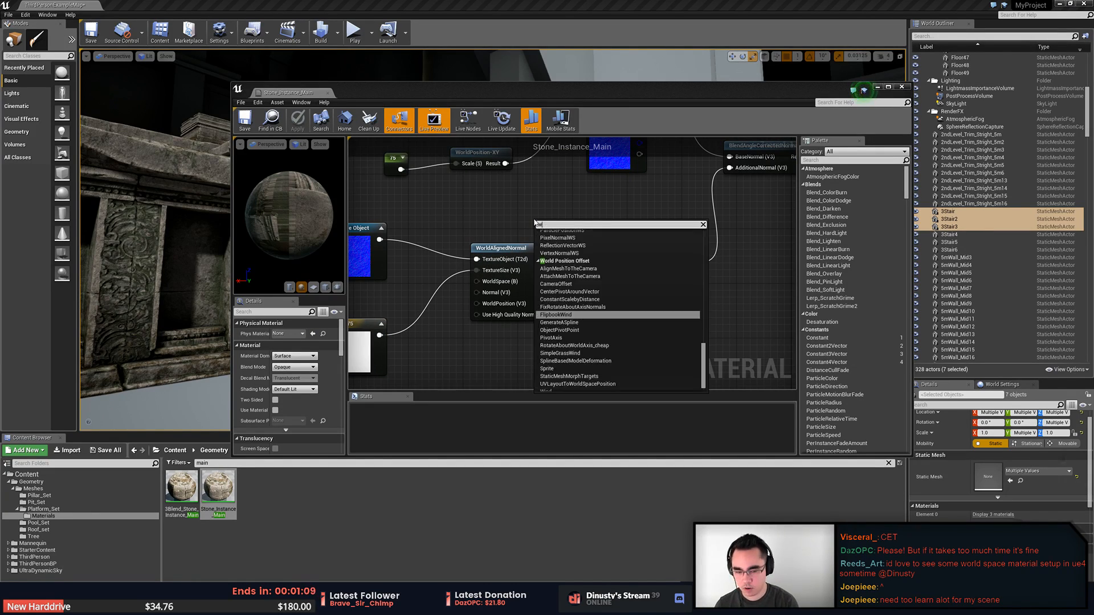
text(orld align)
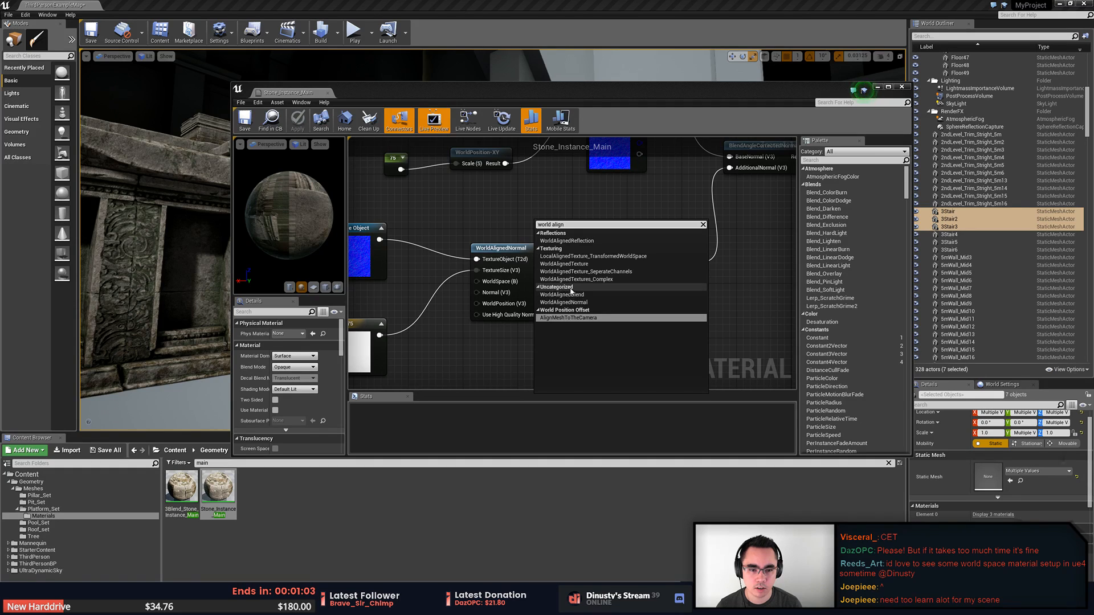
click(467, 217)
Filter the Content Browser by "tex" and place the Basecap_a_N texture beside the Texture Object node in the material graph
right_drag(561, 229, 611, 219)
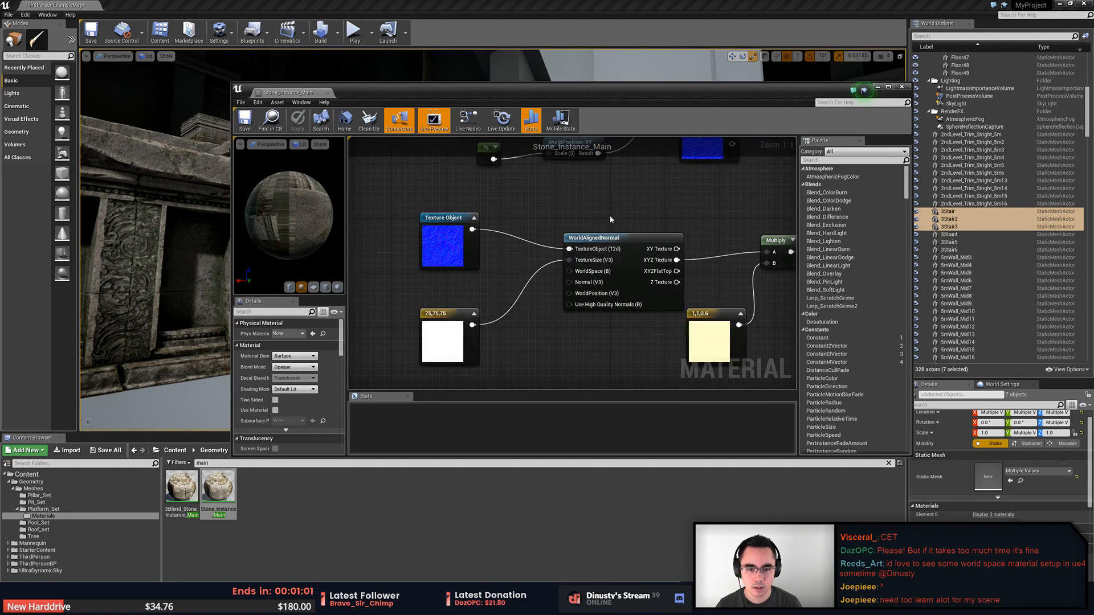
click(442, 248)
right_drag(508, 258, 566, 258)
right_drag(551, 200, 506, 260)
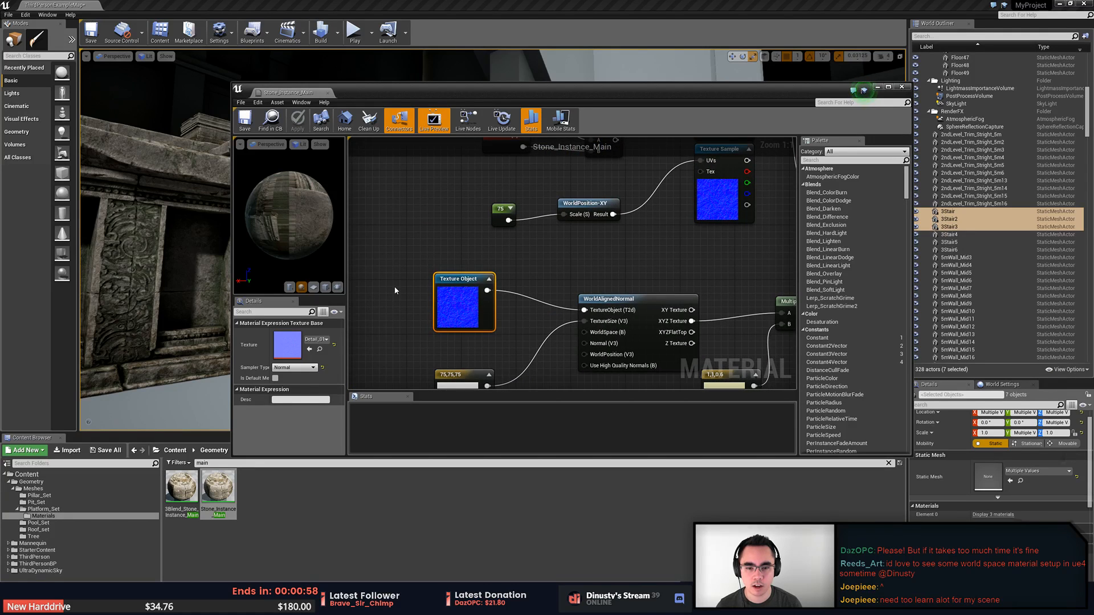
right_drag(394, 290, 440, 278)
click(370, 515)
click(249, 465)
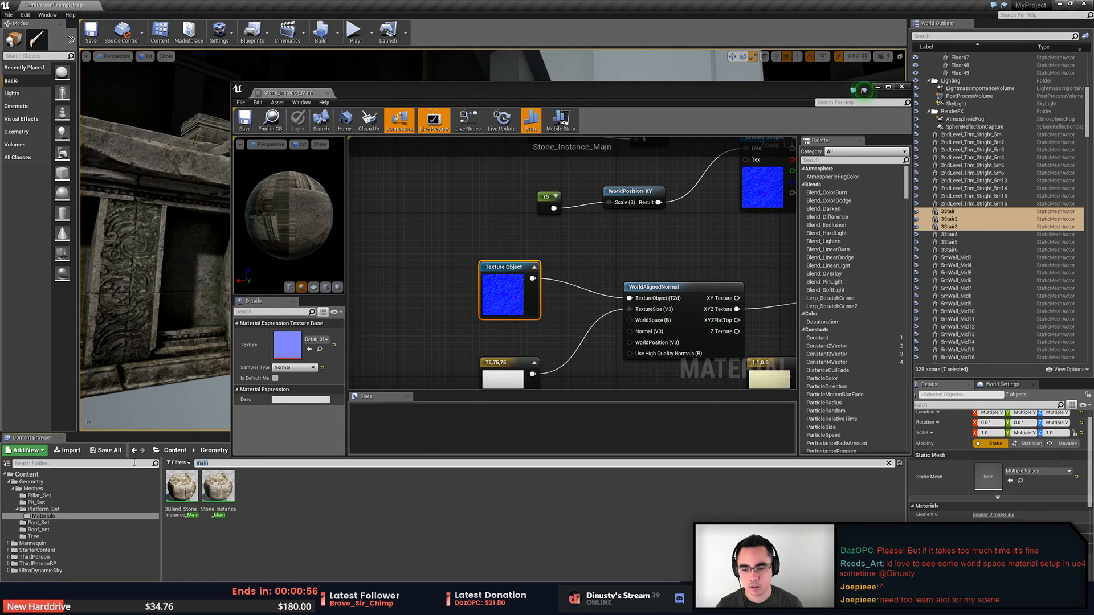
text(tex)
drag(365, 487, 385, 280)
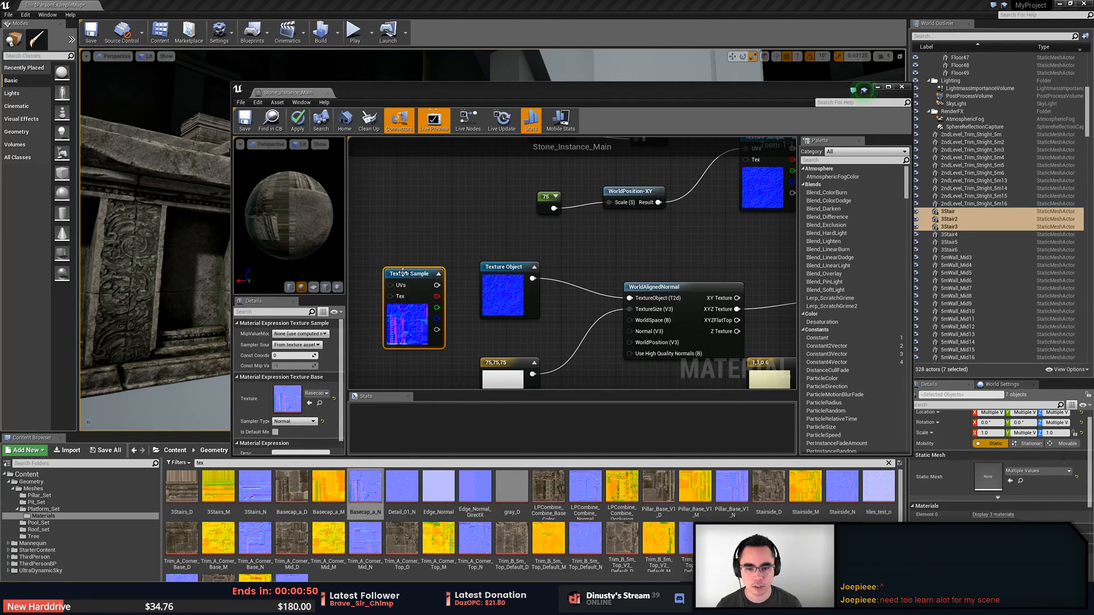
Convert the Basecap_a_N texture sample to a texture object and delete the node
right_click(408, 277)
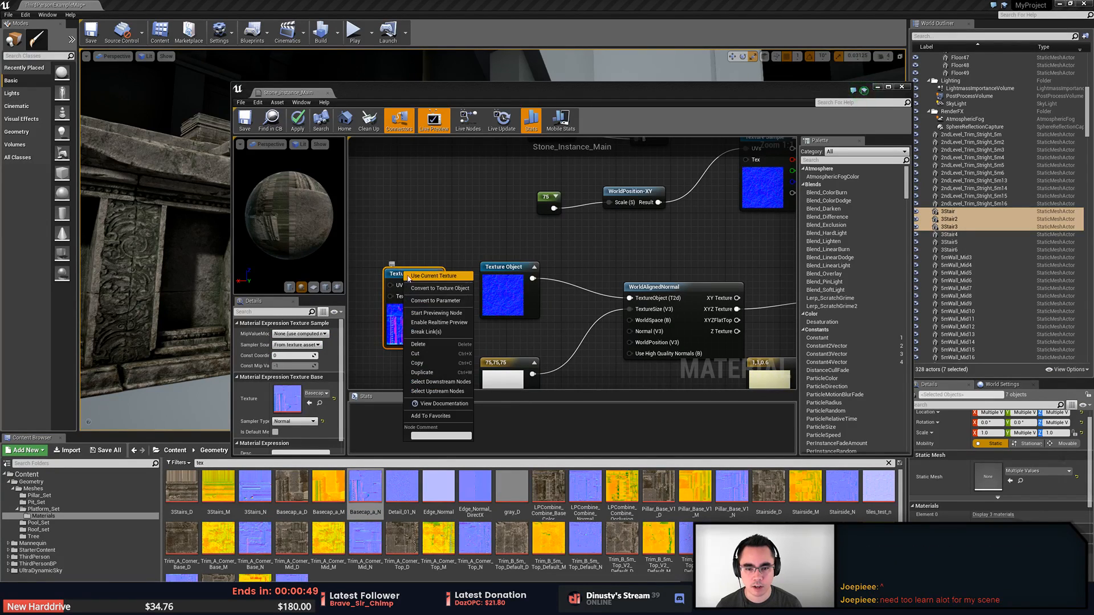
click(457, 288)
key(Delete)
Review how the Texture Object and the 75,75,75 constant connect to the WorldAlignedNormal inputs
click(505, 298)
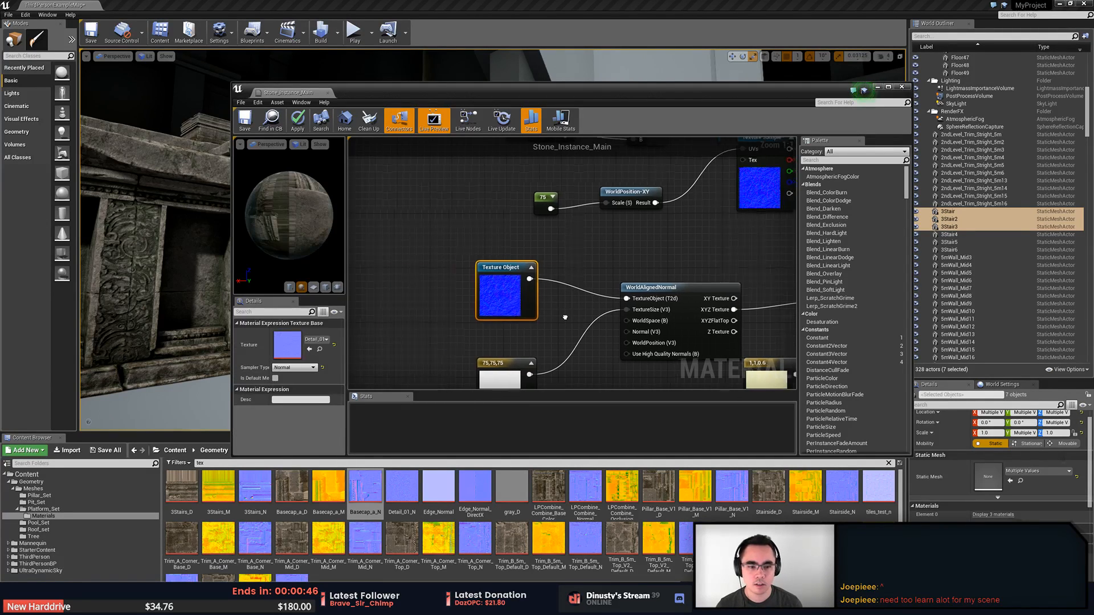
right_drag(677, 298, 524, 285)
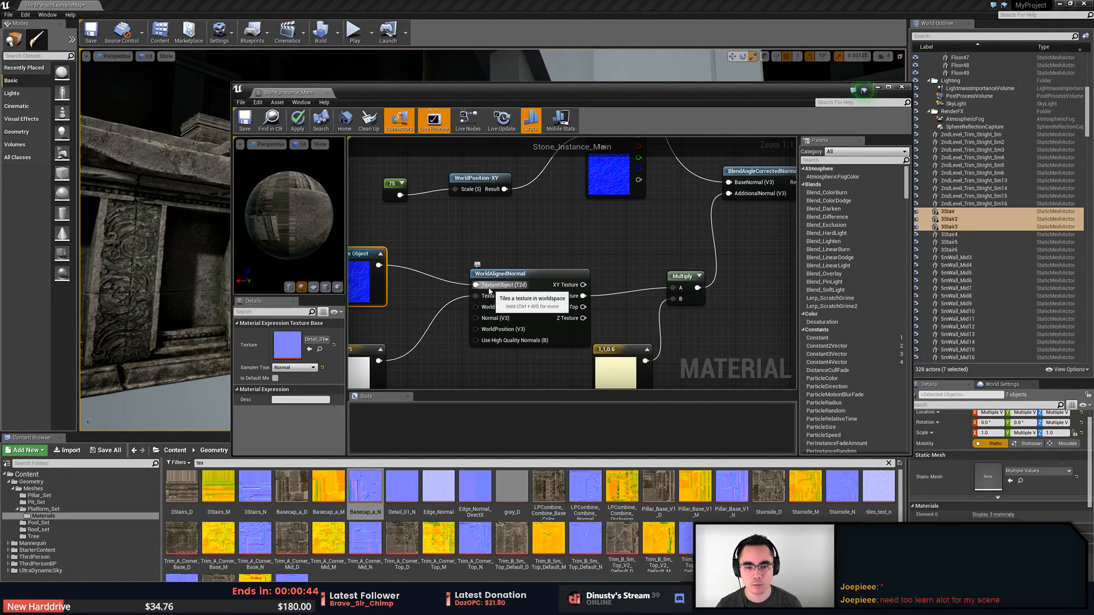
right_drag(553, 258, 606, 224)
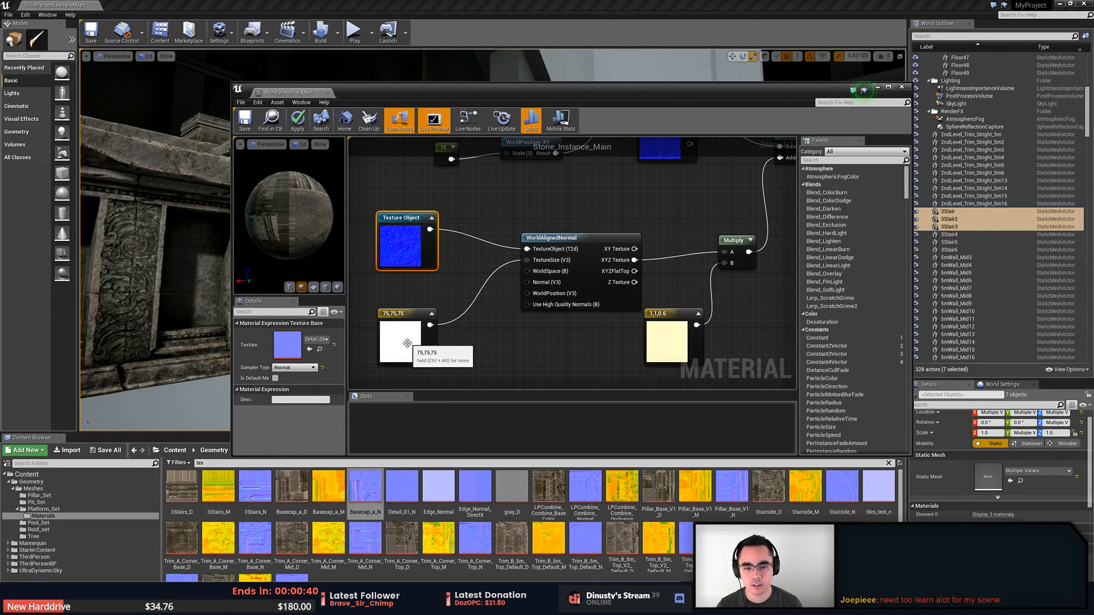
right_drag(560, 345, 609, 347)
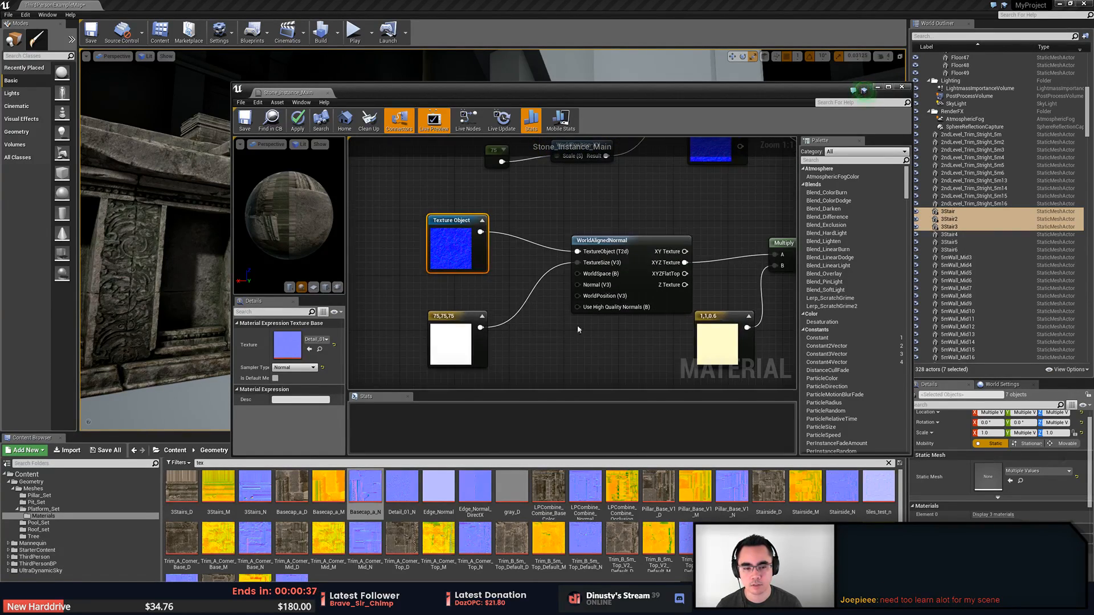
Inspect the 1,1,0.6 constant and the WorldAlignedNormal node that feed the Multiply node
right_drag(672, 301, 495, 332)
click(565, 365)
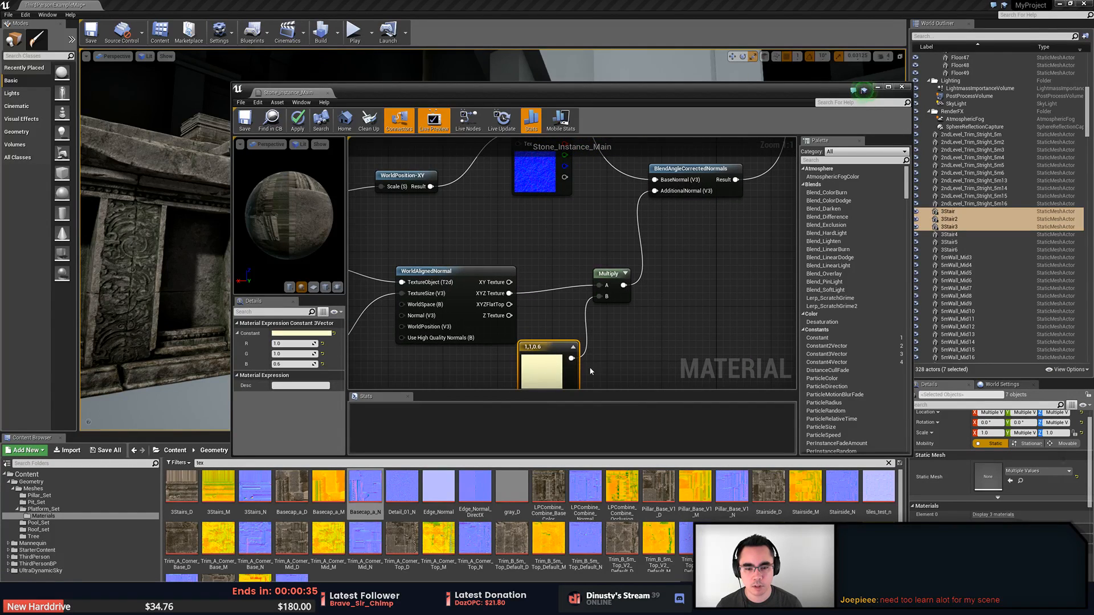
right_drag(565, 365, 584, 338)
right_drag(484, 347, 435, 391)
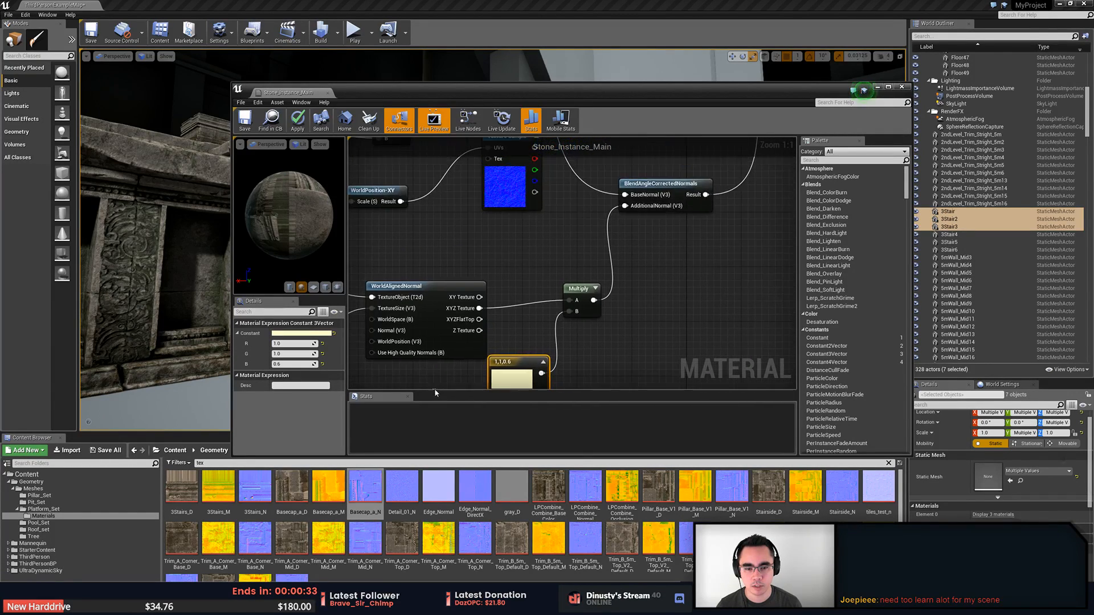
click(467, 344)
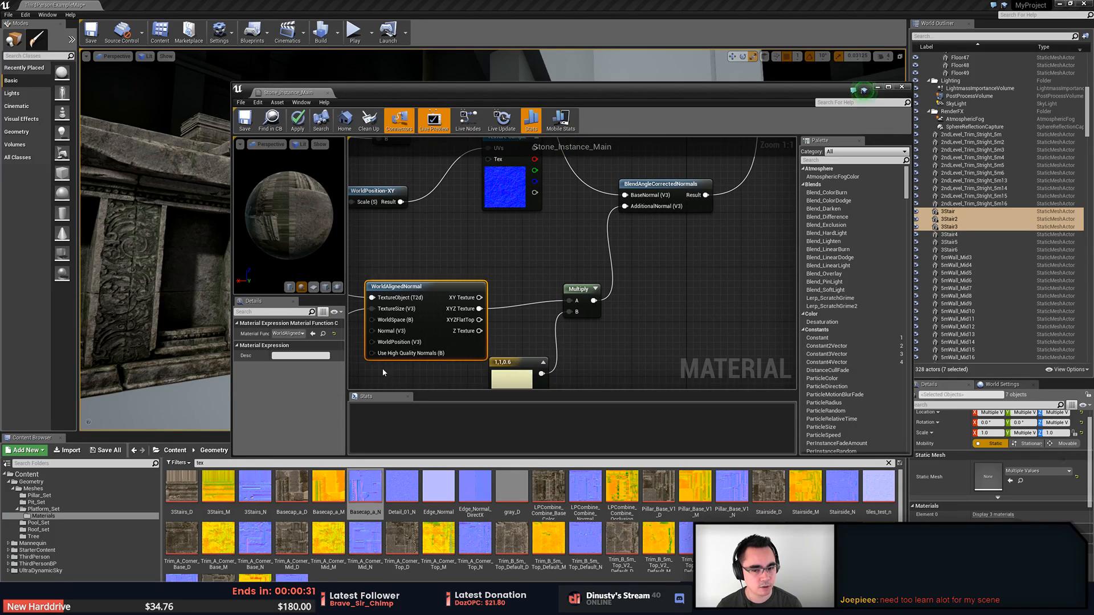
right_drag(418, 385, 488, 365)
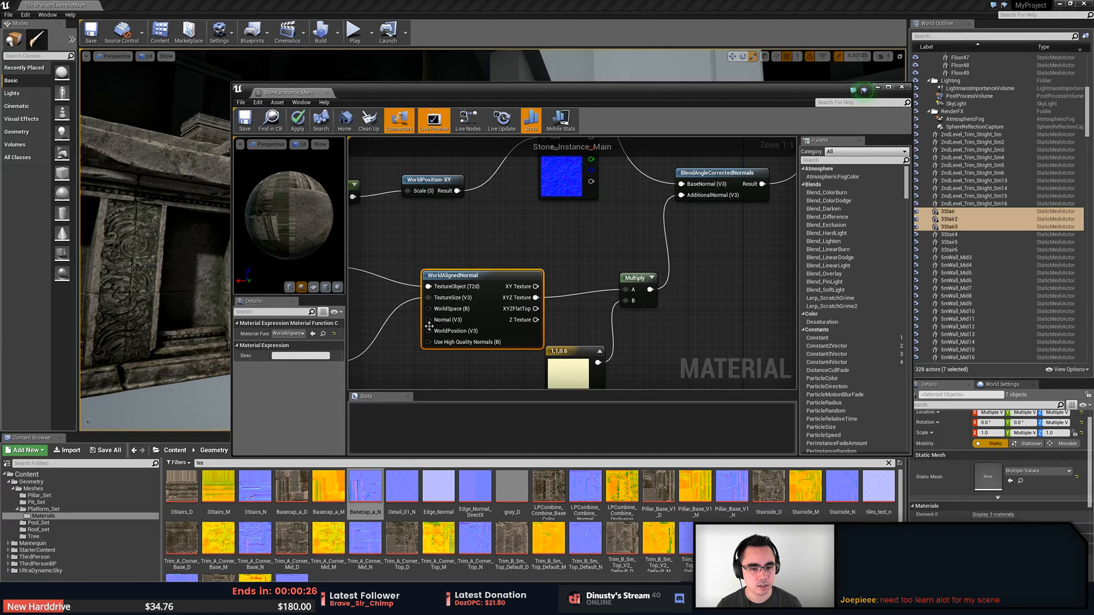
Trace the Normal texture parameter through BlendAngleCorrectedNormals to the material's Normal input
right_drag(428, 326, 407, 366)
right_drag(684, 258, 690, 351)
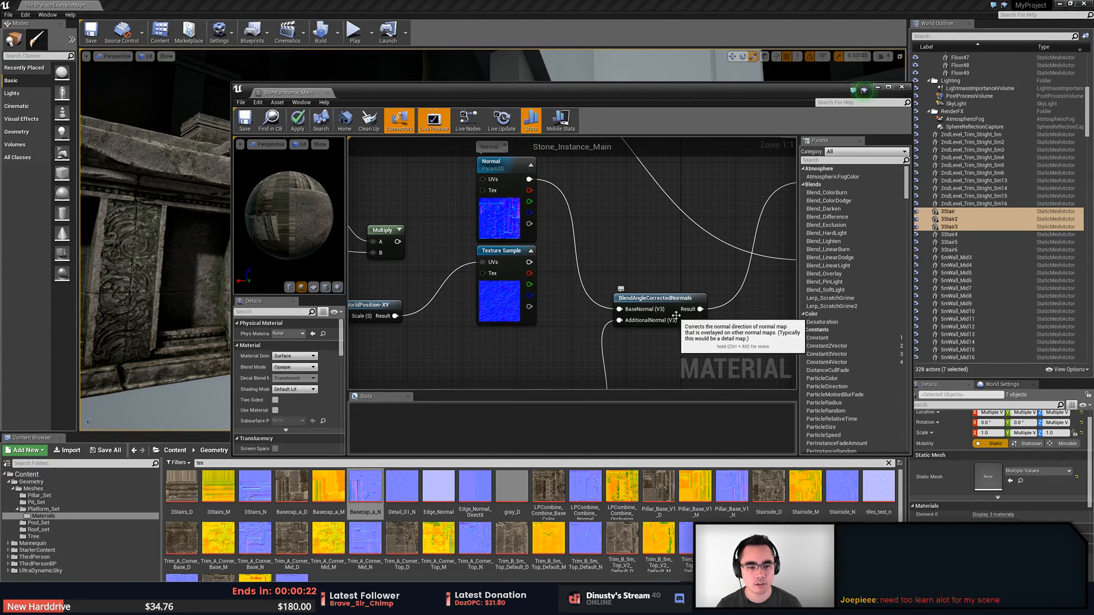
click(511, 225)
right_drag(562, 227, 587, 253)
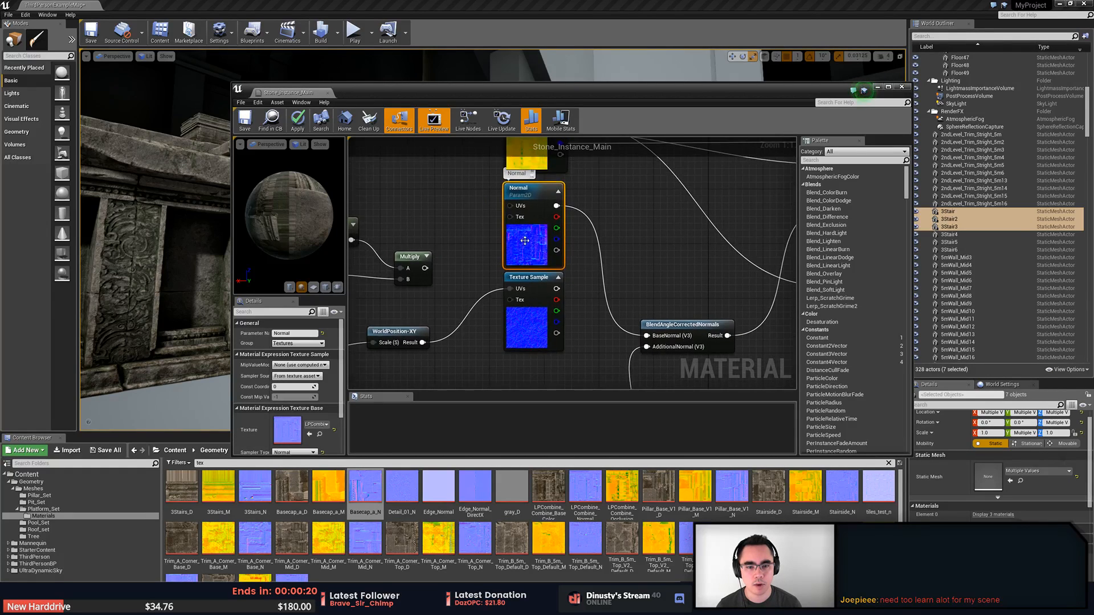
right_drag(664, 254, 653, 305)
key(Home)
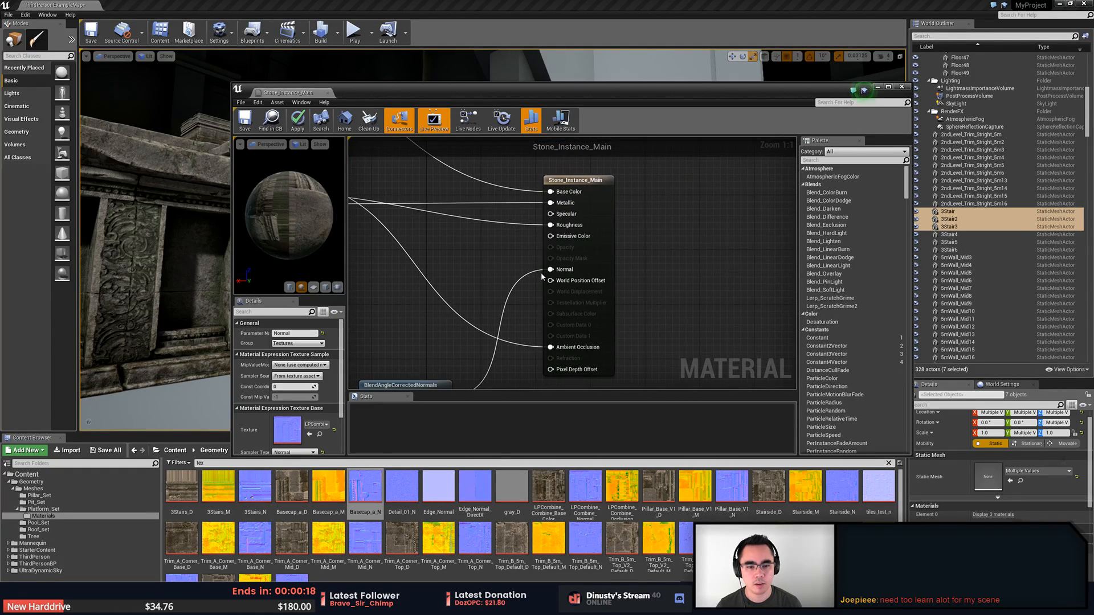
Examine the stone surface close up in the material preview and review the whole node graph
right_drag(438, 298, 753, 209)
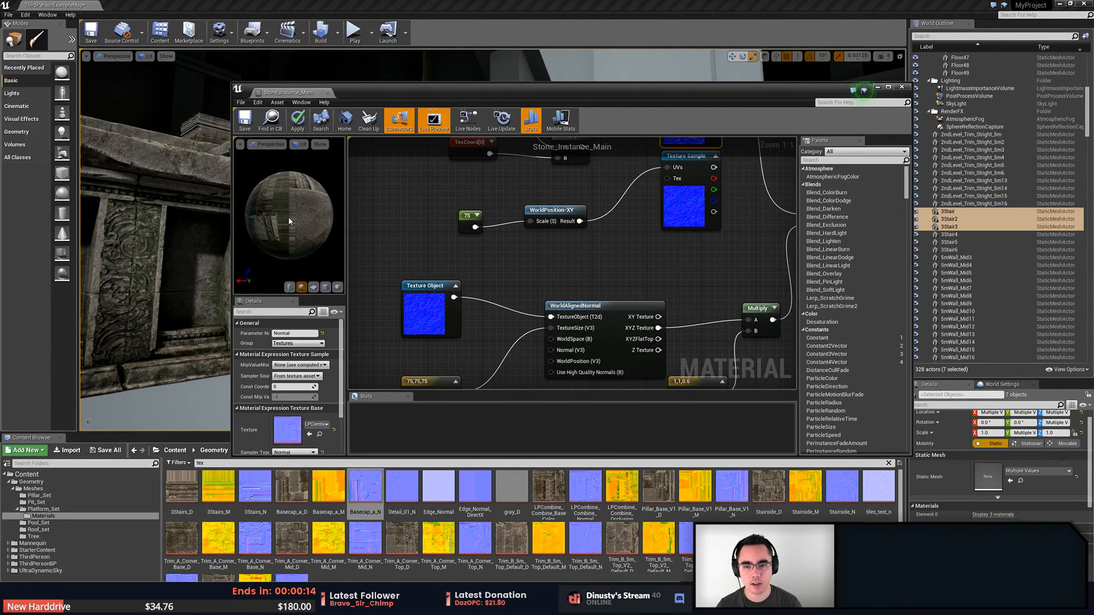
right_drag(296, 202, 295, 262)
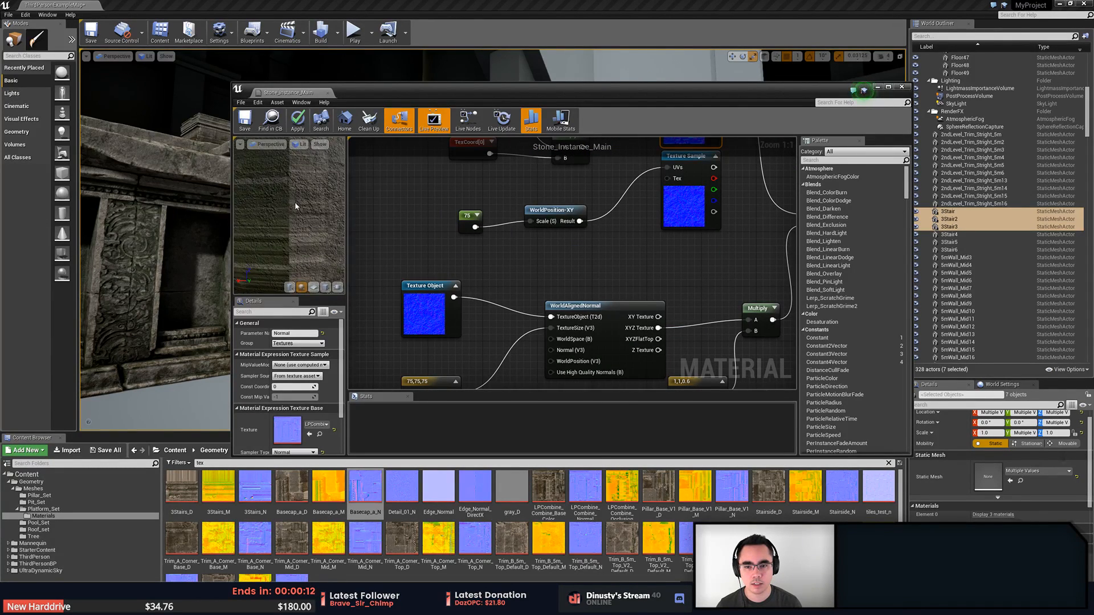
right_drag(490, 286, 583, 223)
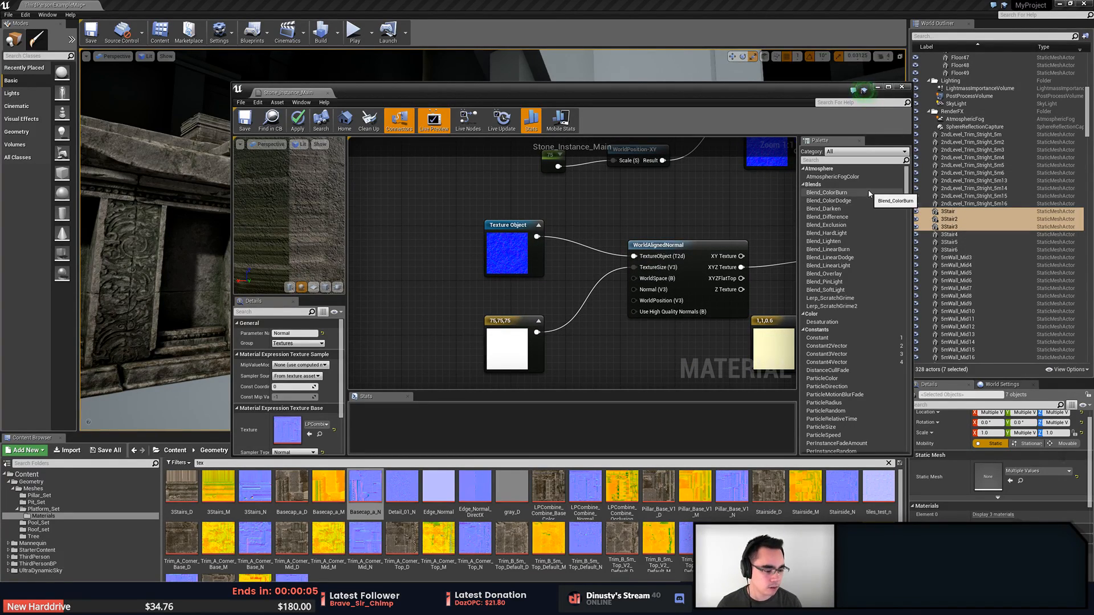
scroll(700, 194, down, 6)
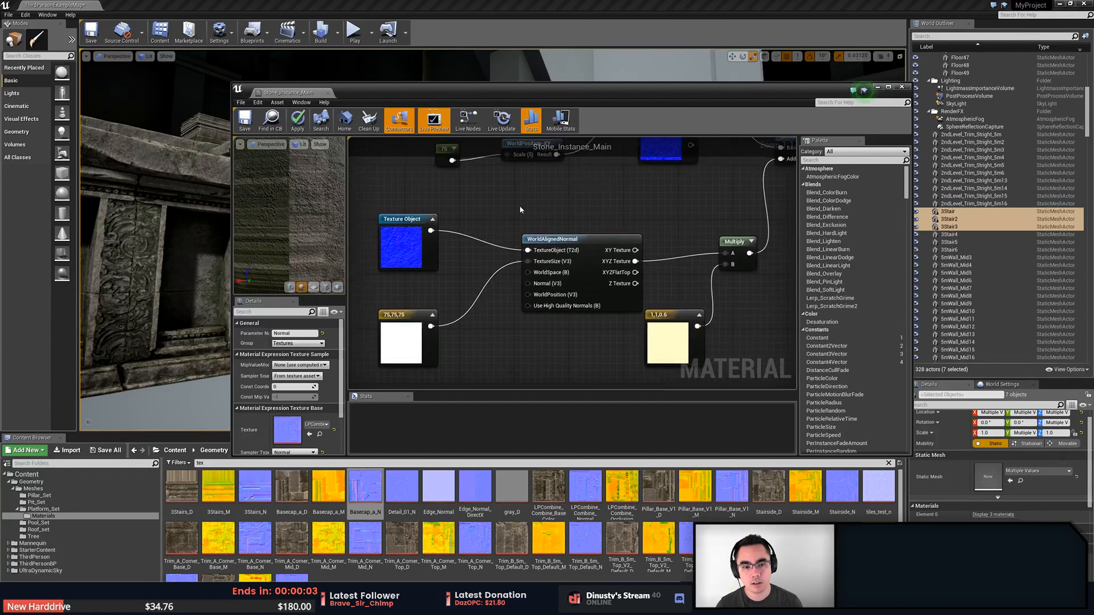
right_drag(535, 207, 523, 303)
click(691, 323)
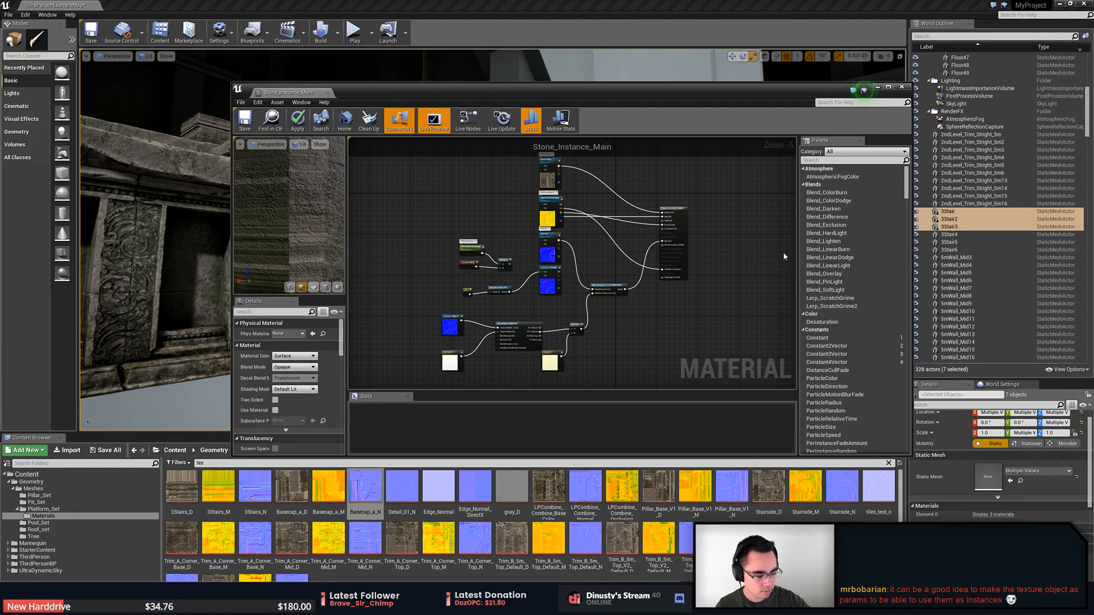
scroll(432, 310, up, 6)
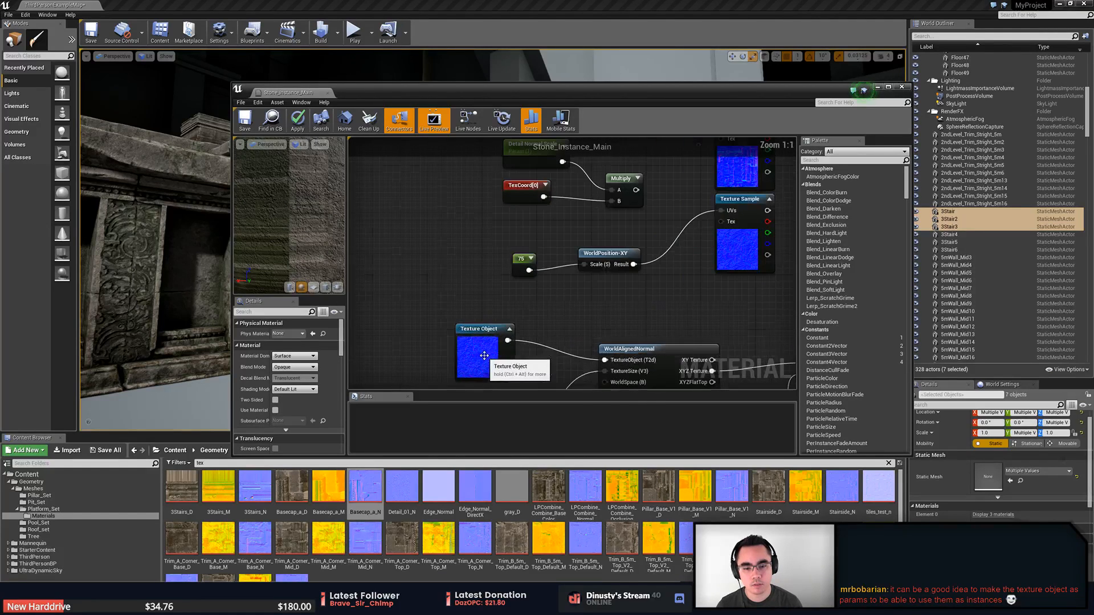
Compare the Texture Object node with the Normal texture parameter and the Texture Sample driven by WorldPosition-XY
click(479, 341)
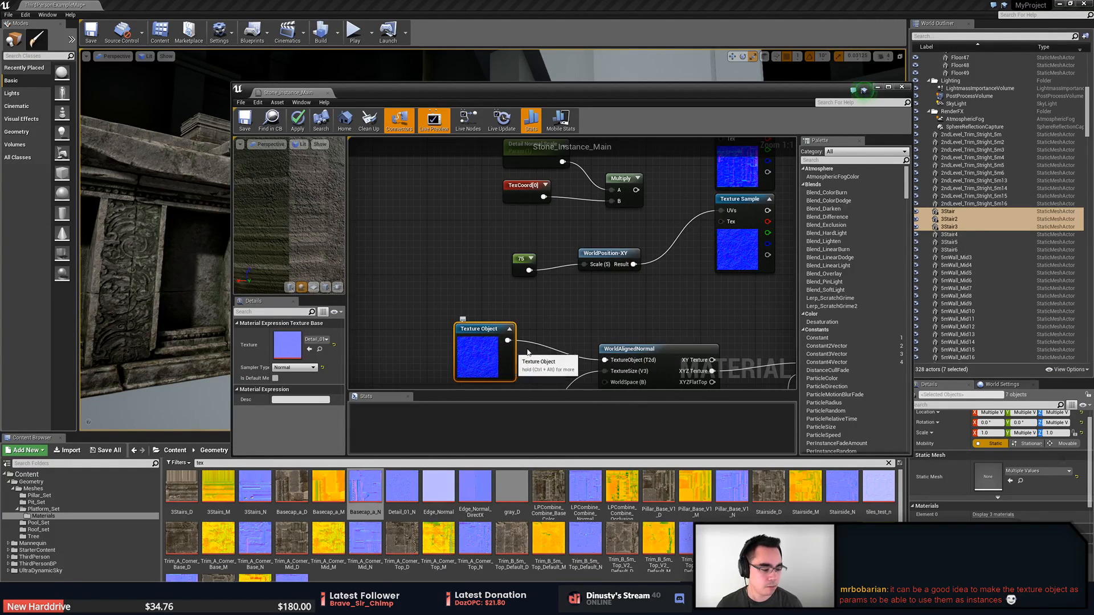
right_drag(721, 160, 516, 236)
right_drag(606, 236, 693, 216)
click(552, 329)
click(581, 314)
right_drag(545, 282, 520, 289)
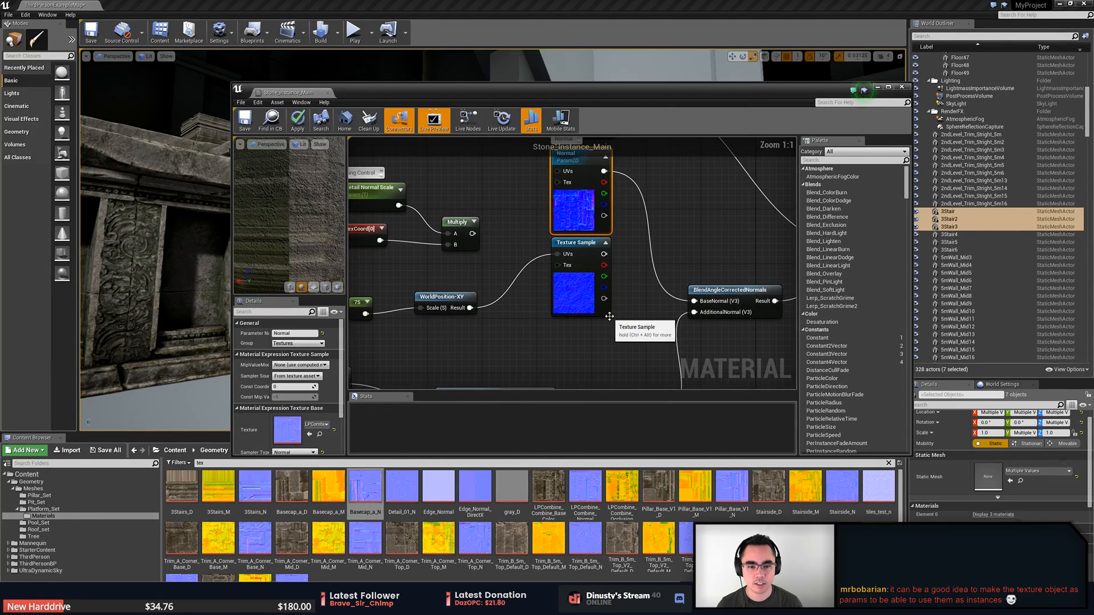
Delete the disconnected Texture Sample with its 75 constant and WorldPosition-XY nodes, and apply the changes to the material
right_drag(640, 330, 642, 374)
scroll(665, 327, down, 2)
click(595, 344)
key(Delete)
drag(398, 335, 516, 369)
key(Delete)
right_drag(592, 341, 583, 336)
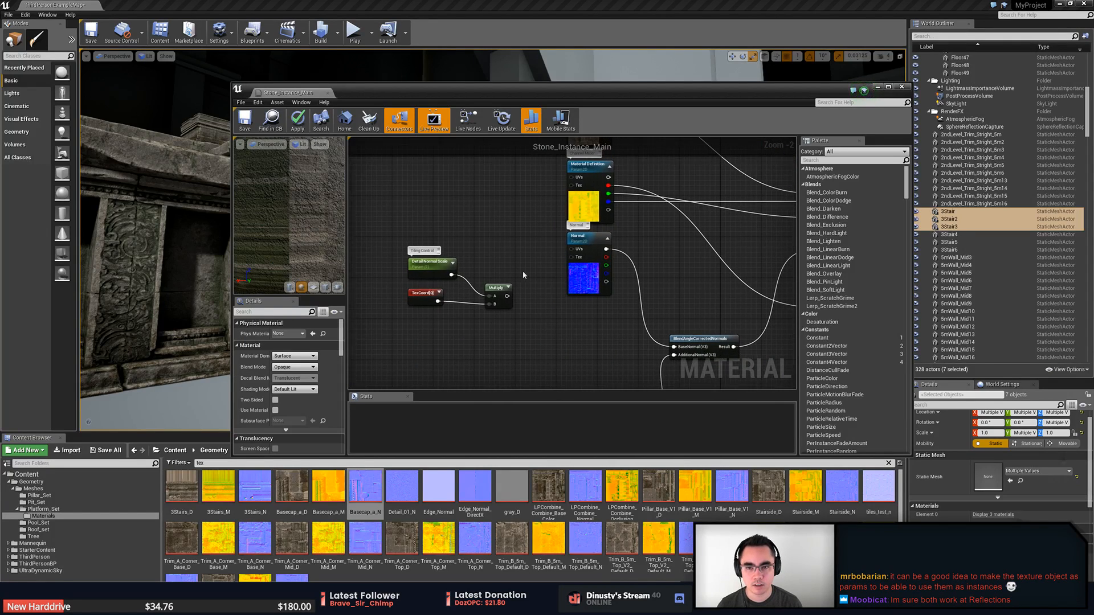
click(297, 129)
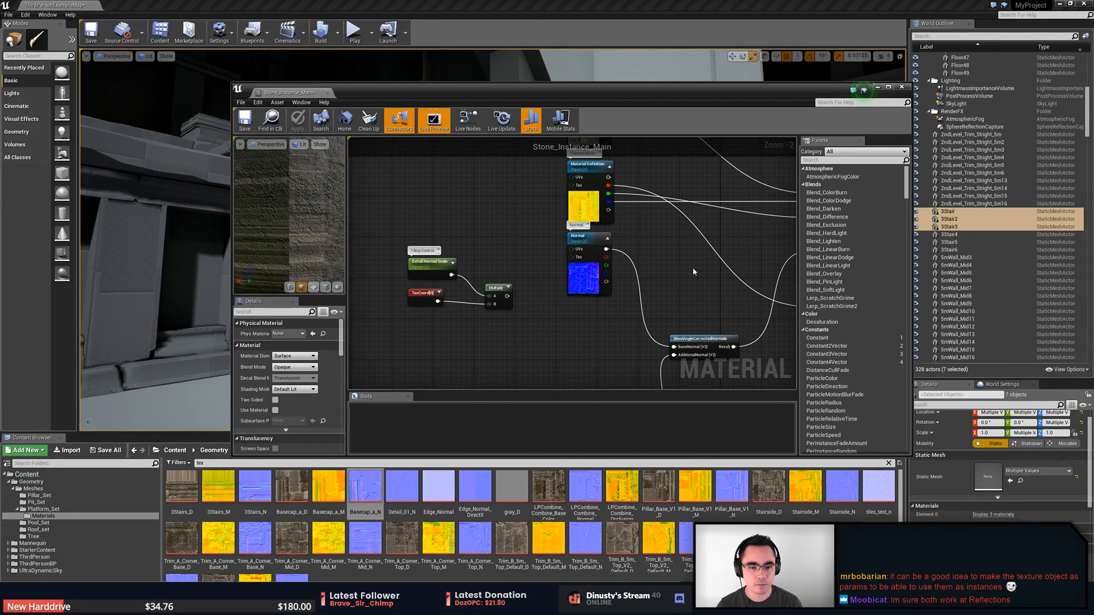
Review the Normal, Material Definition and BaseColor texture parameter nodes and the BaseColor node's available actions in the Stone_Instance_Main graph
right_drag(692, 267, 654, 316)
scroll(558, 253, up, 2)
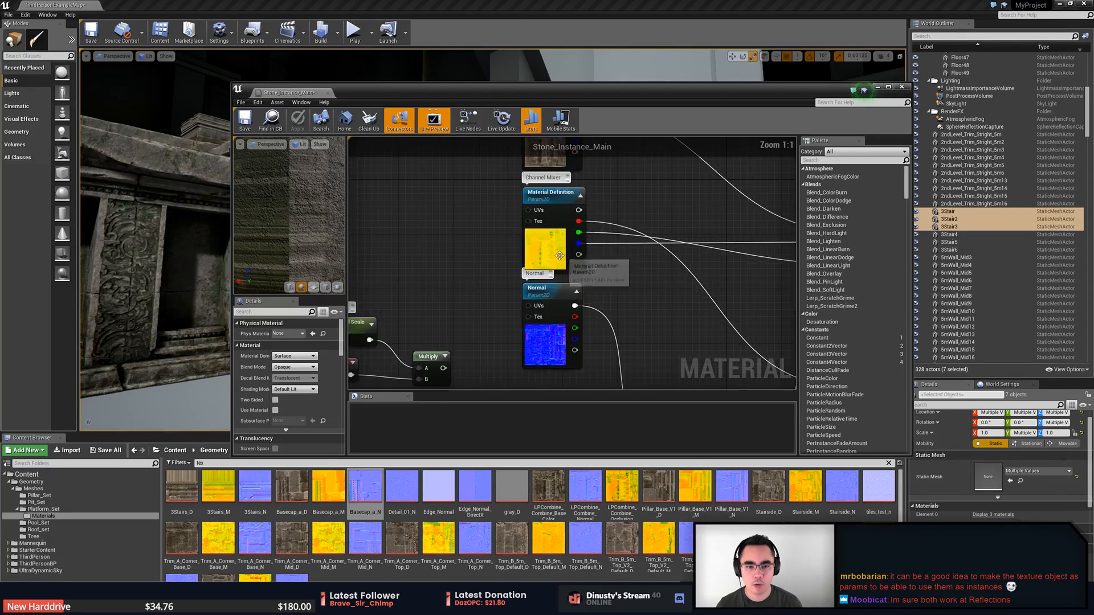
click(547, 292)
click(547, 235)
right_drag(626, 222, 646, 290)
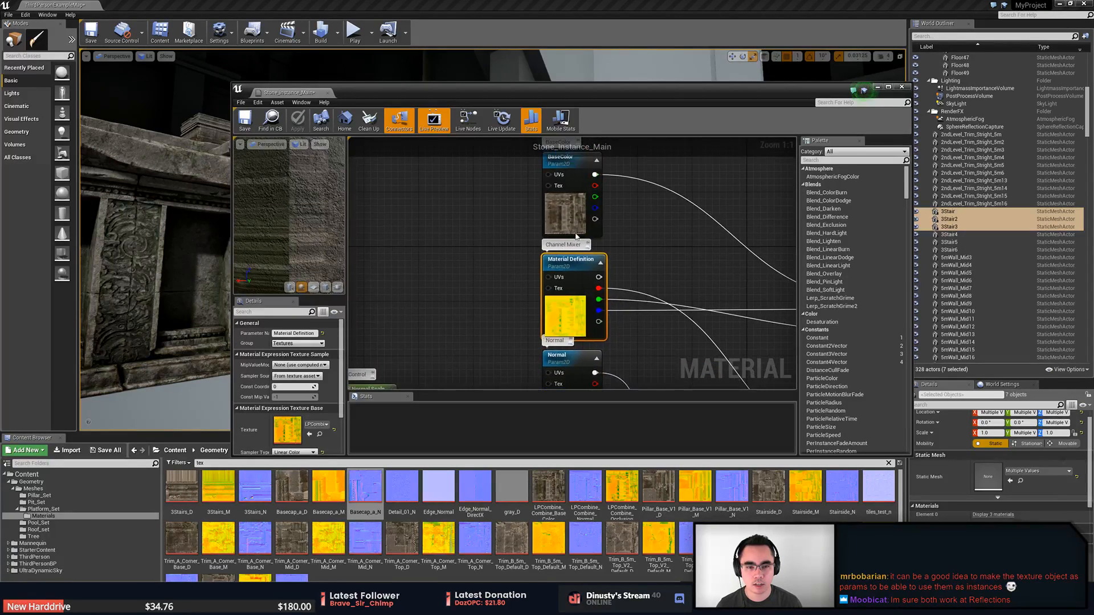
click(576, 231)
right_drag(645, 211, 653, 241)
right_click(590, 248)
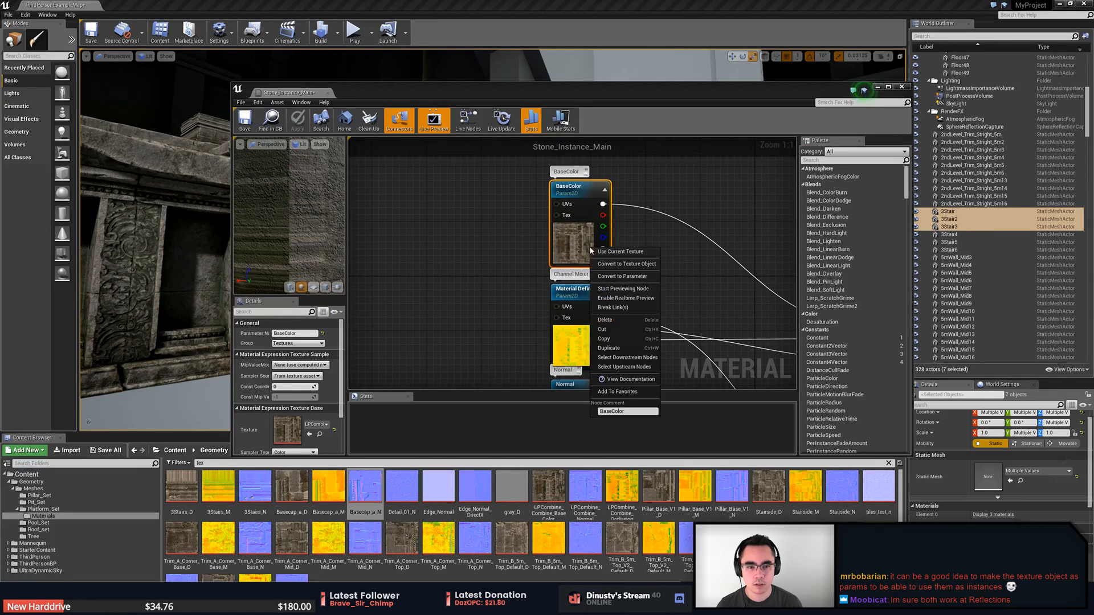
click(713, 270)
right_drag(691, 310, 620, 297)
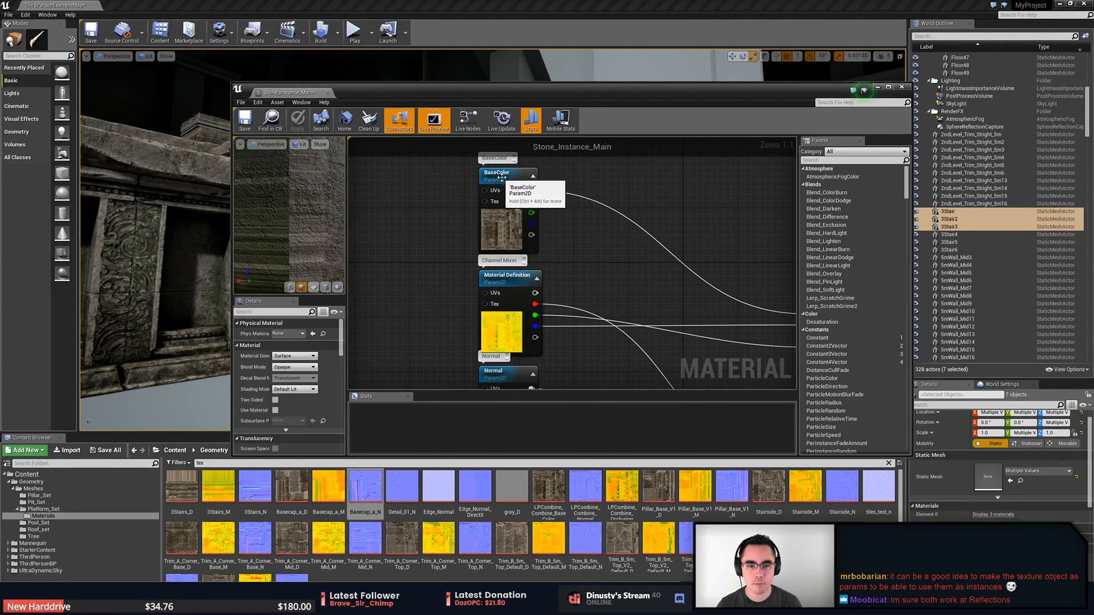
right_drag(497, 229, 510, 198)
click(510, 198)
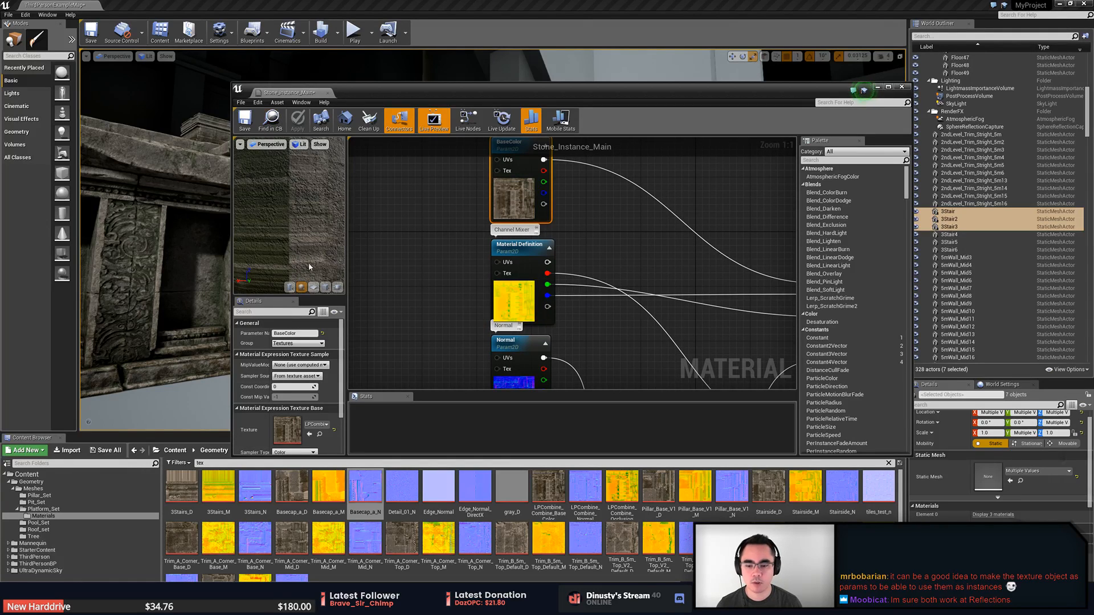
Replace the asset filter with "main" and look up the Create Material Instance option for Stone_Instance_Main
click(281, 462)
key(BackSpace)
key(BackSpace)
key(BackSpace)
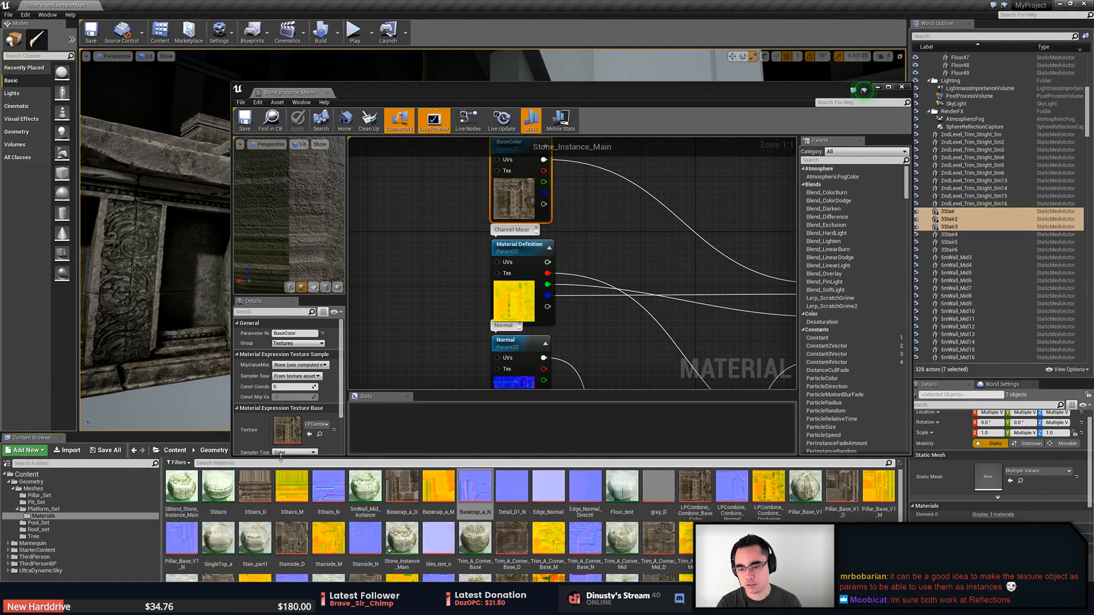
click(368, 490)
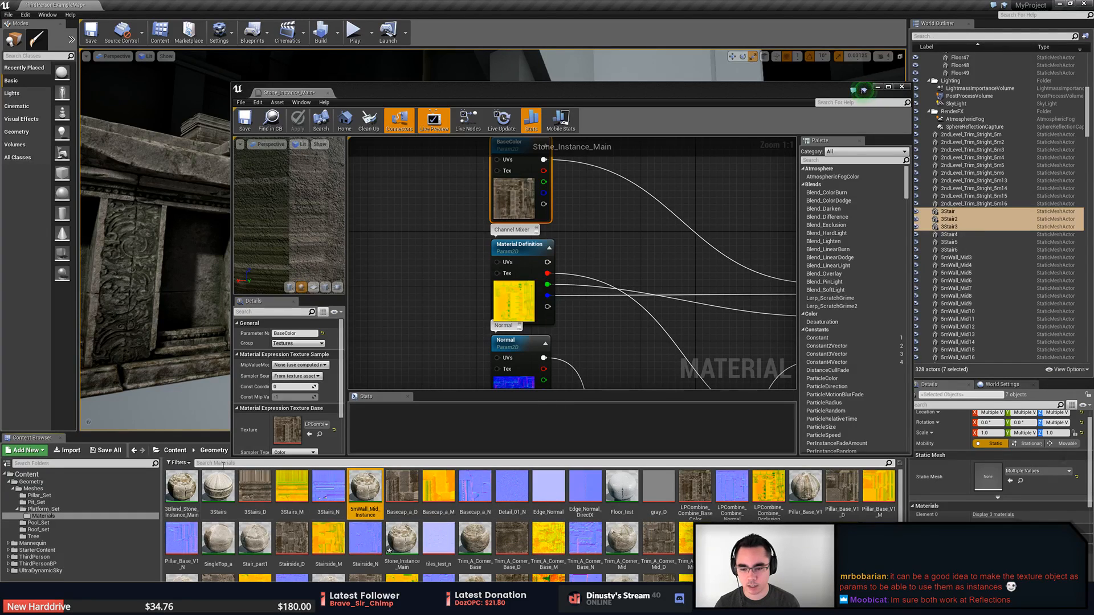
click(251, 465)
text(main)
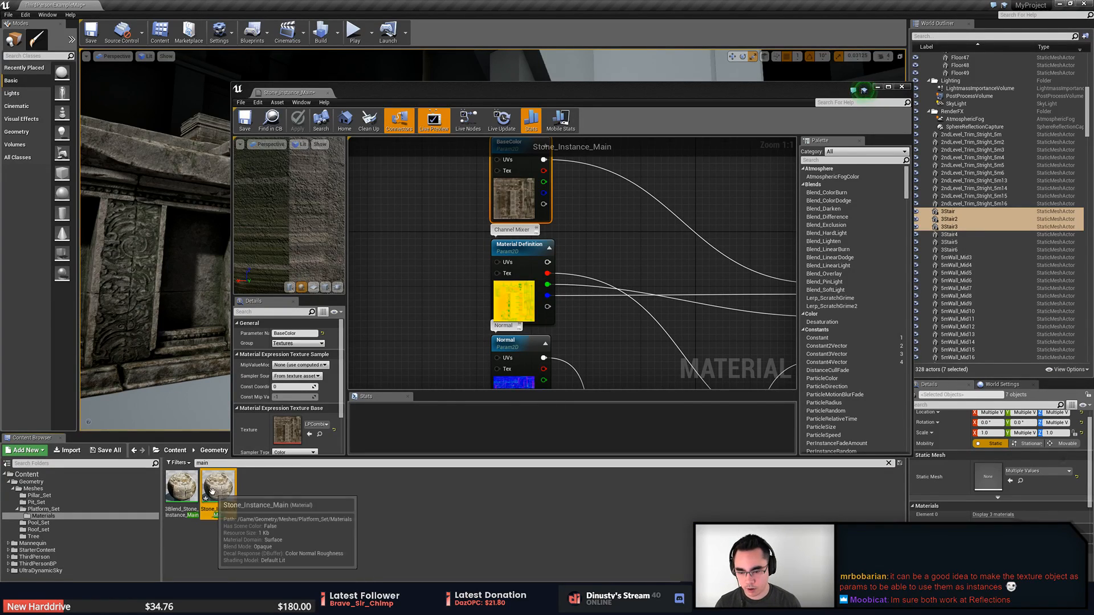
right_click(219, 488)
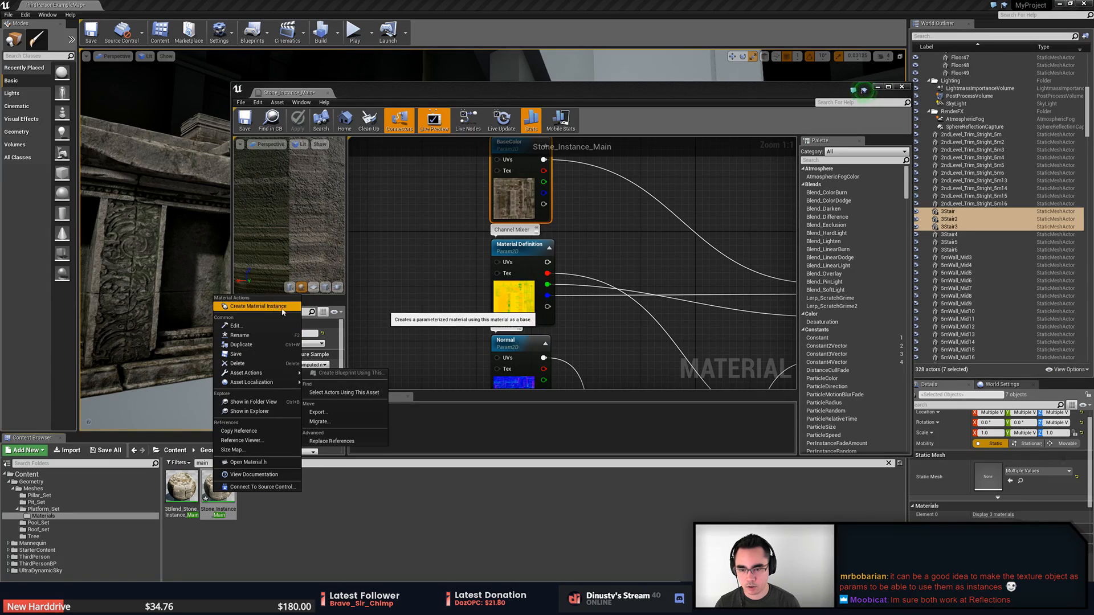
click(266, 528)
Clear the asset filter, open the 3Stairs material instance and enlarge its editor to examine the texture parameters
click(227, 464)
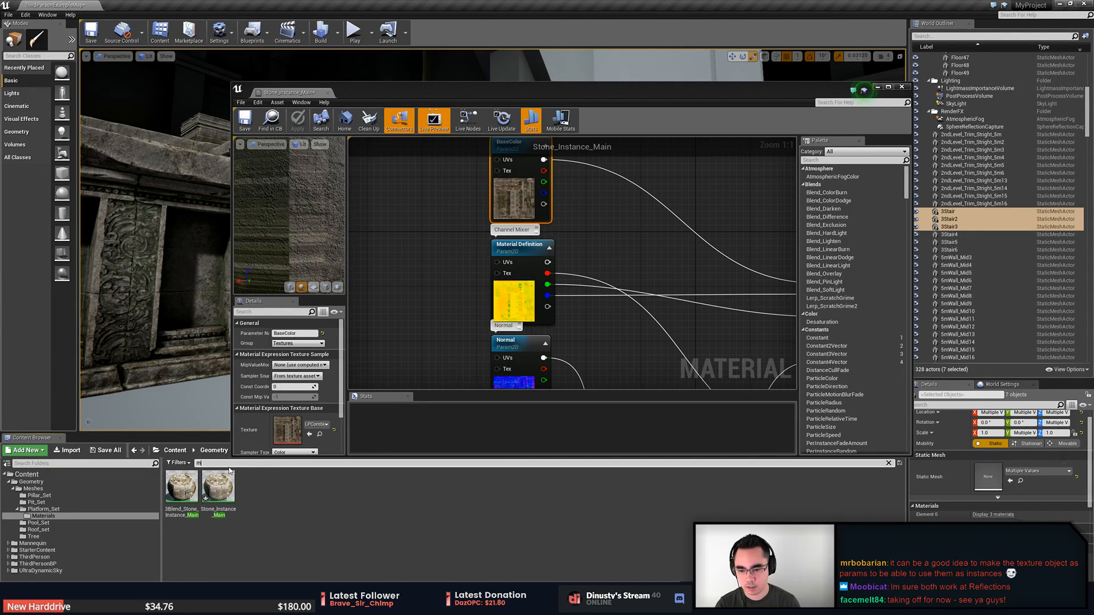
key(BackSpace)
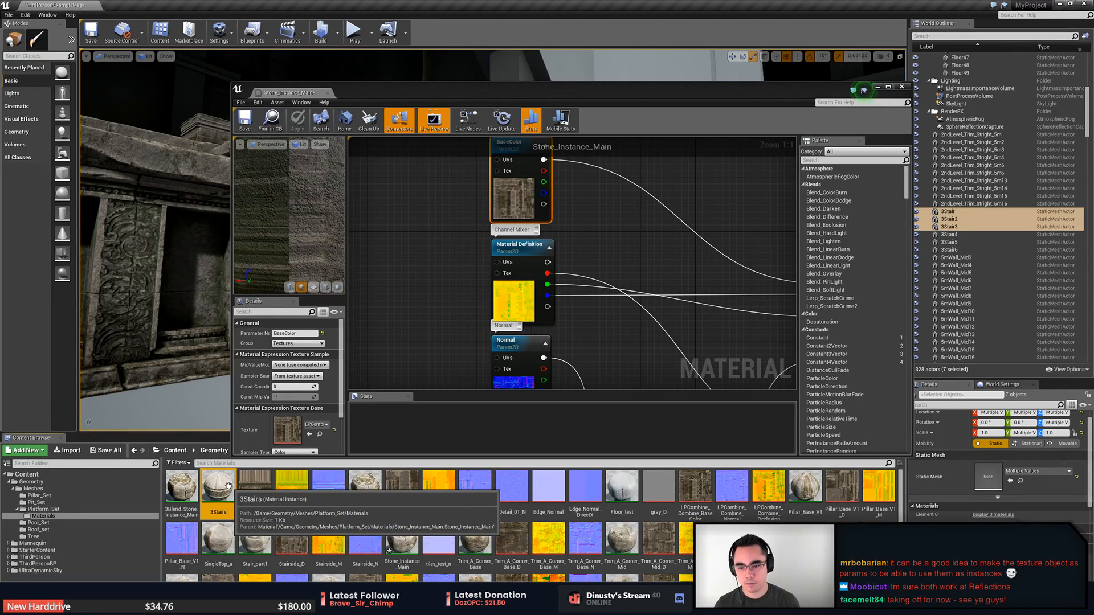
double_click(228, 485)
drag(387, 93, 668, 85)
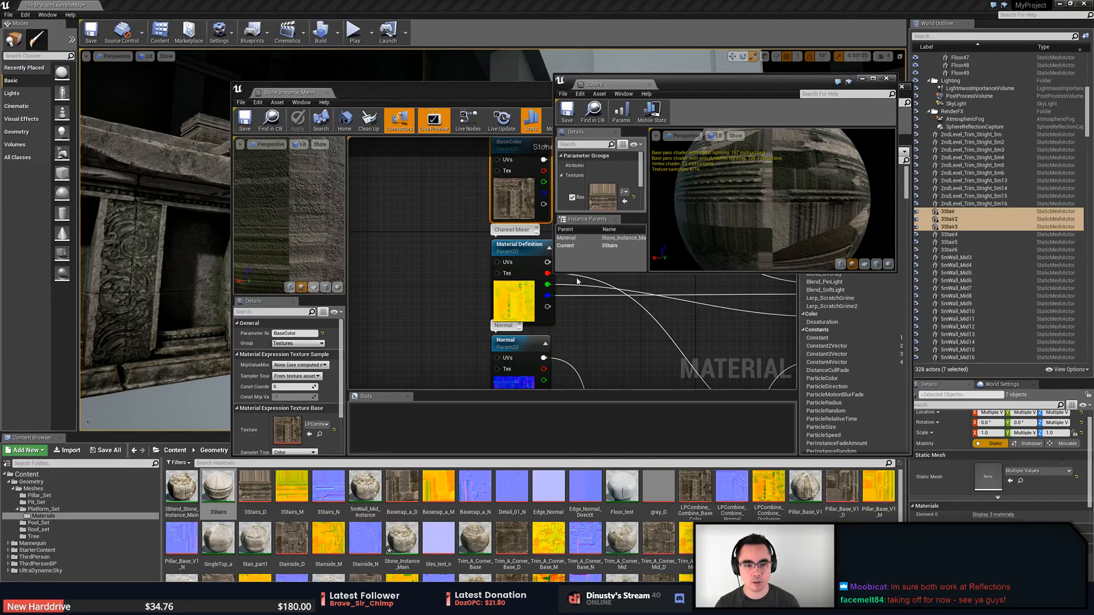
drag(566, 276, 563, 488)
drag(554, 315, 360, 320)
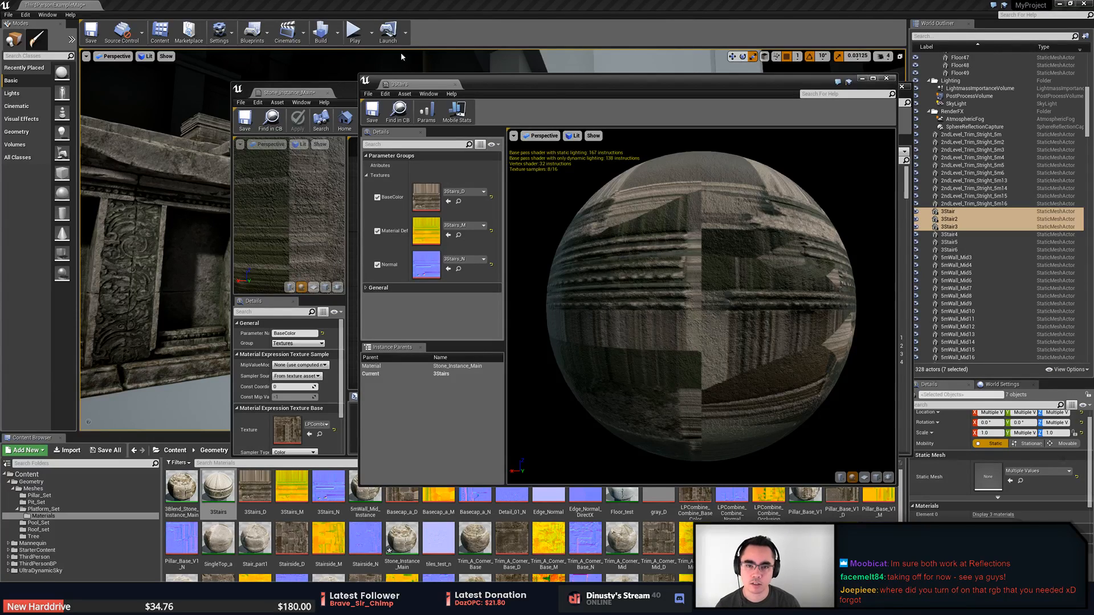
Examine the Texture Object feeding WorldAlignedNormal in Stone_Instance_Main, and close both the material and 3Stairs instance editors
click(344, 97)
scroll(617, 235, down, 5)
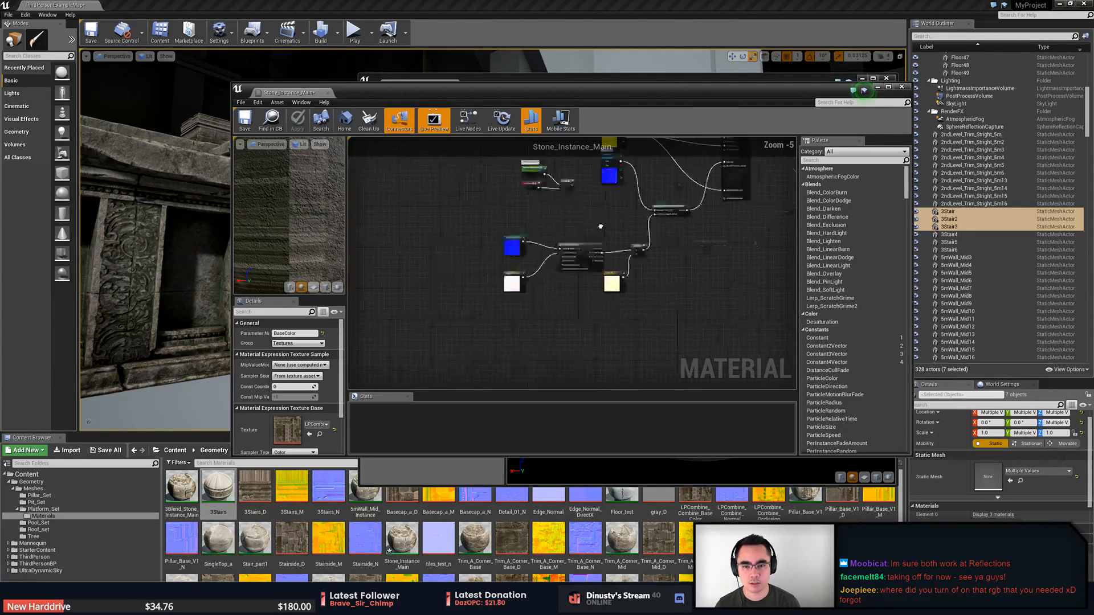
scroll(617, 236, up, 6)
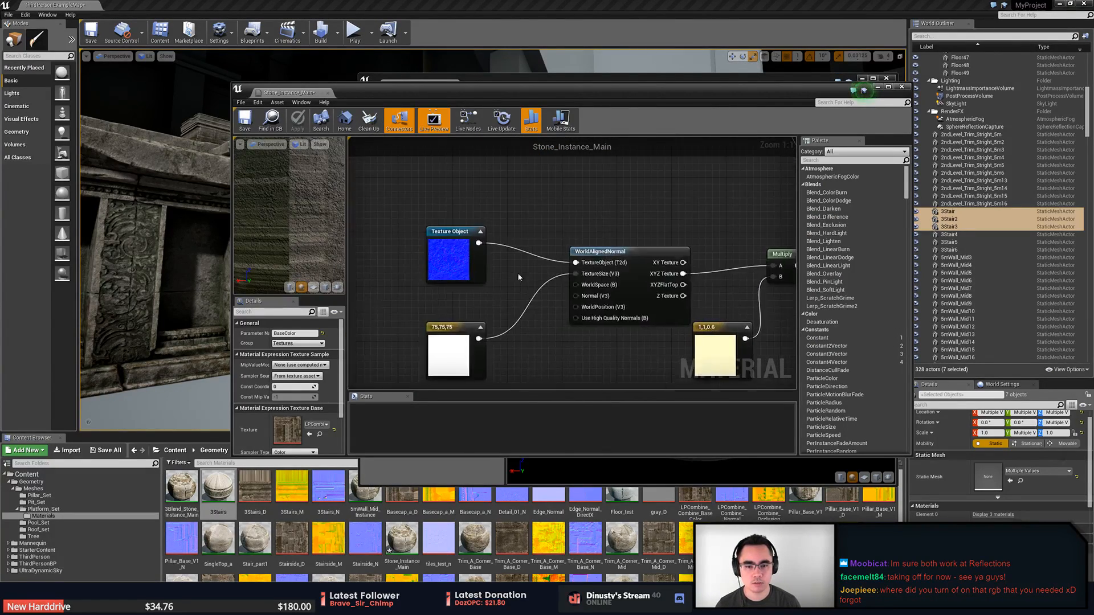
right_drag(561, 250, 556, 264)
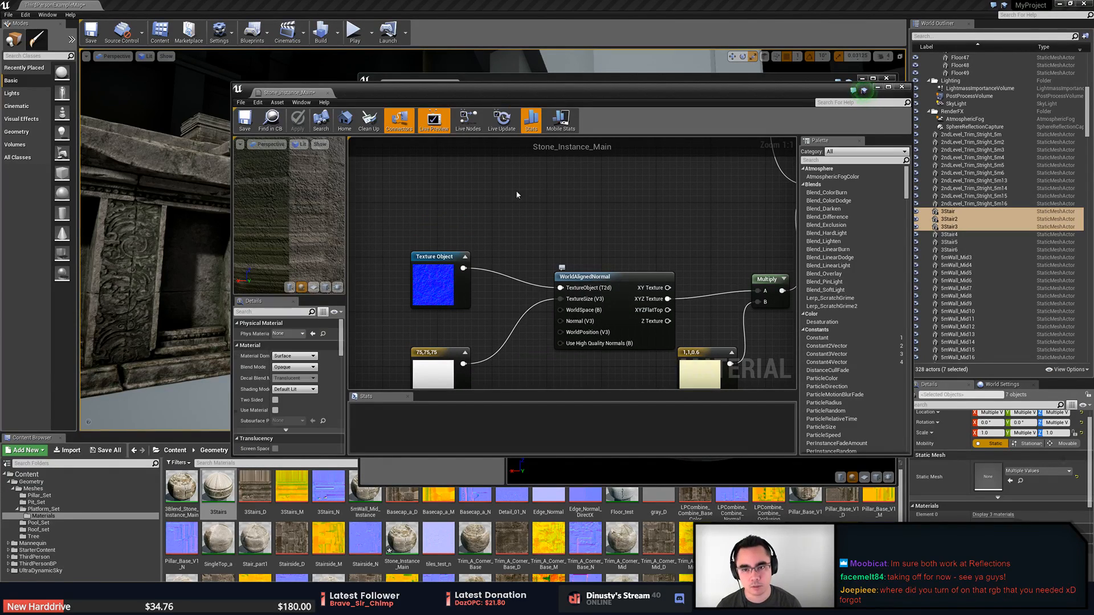
click(901, 87)
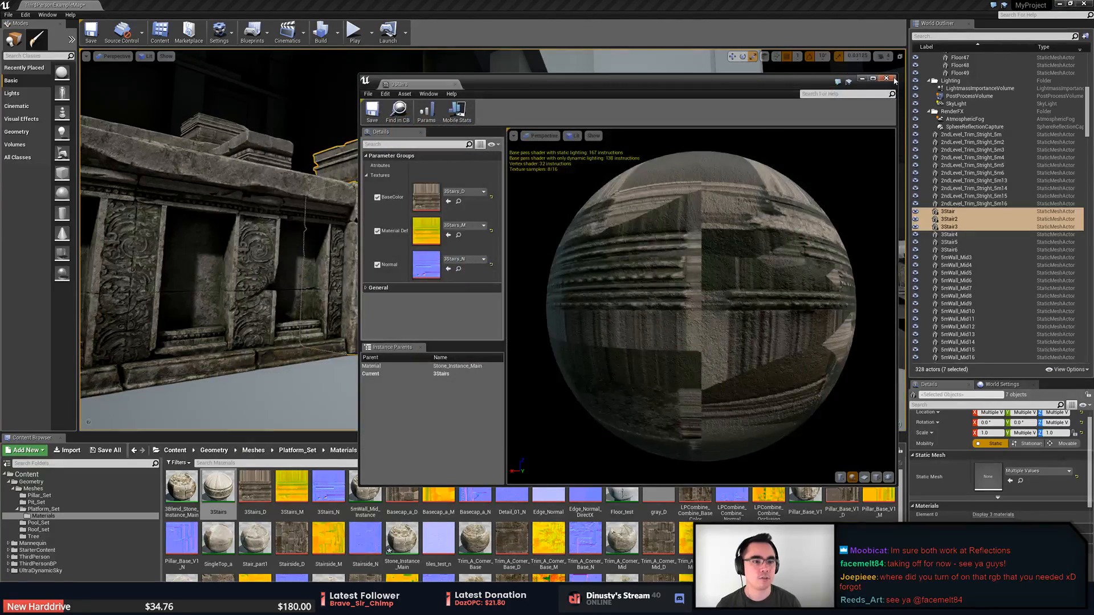
click(887, 78)
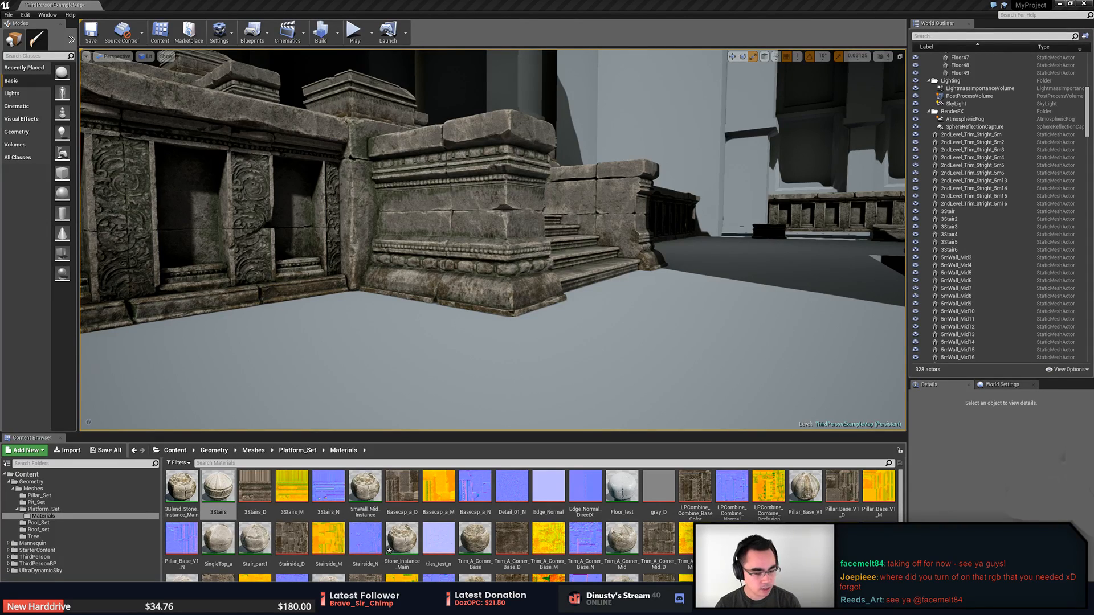
Open the Basecap_a_M mask texture, check its sRGB and compression settings, and close it to return to the level
double_click(431, 496)
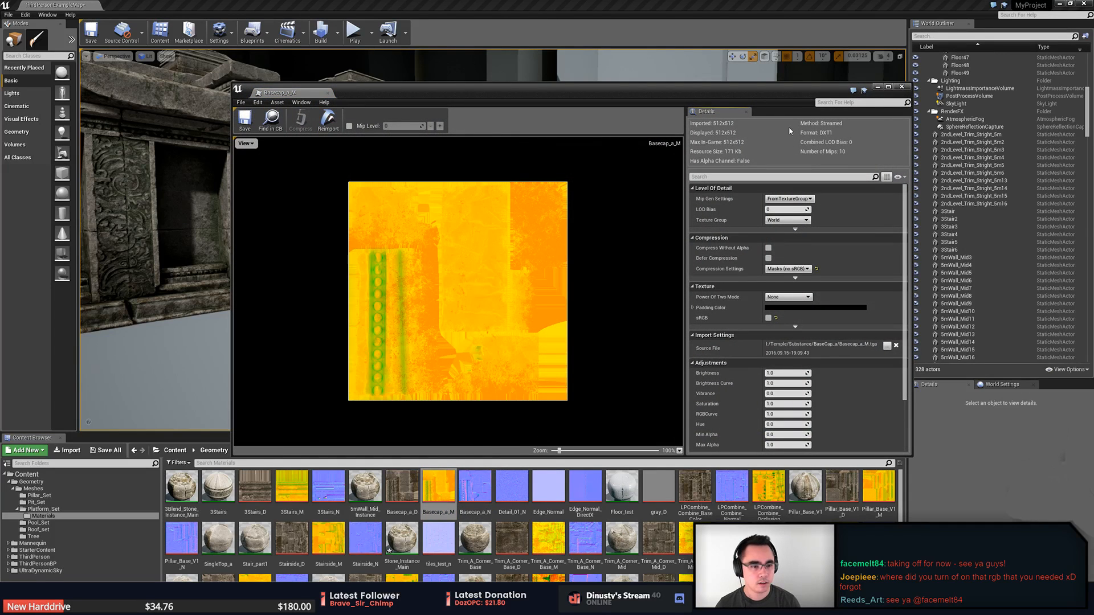
drag(738, 94, 666, 50)
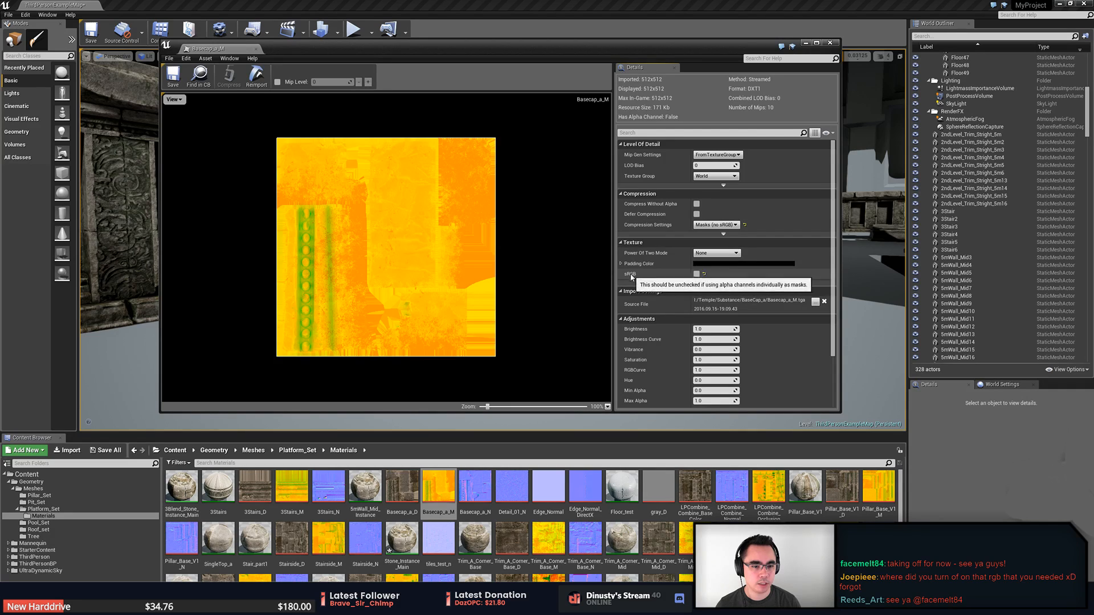
double_click(621, 245)
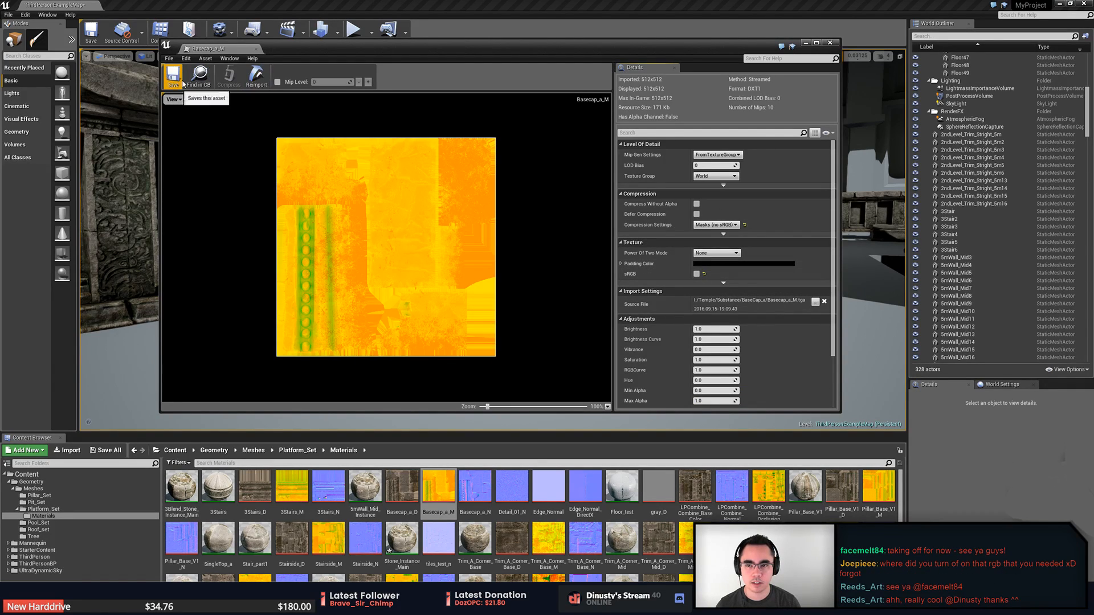
click(257, 48)
right_drag(529, 209, 513, 210)
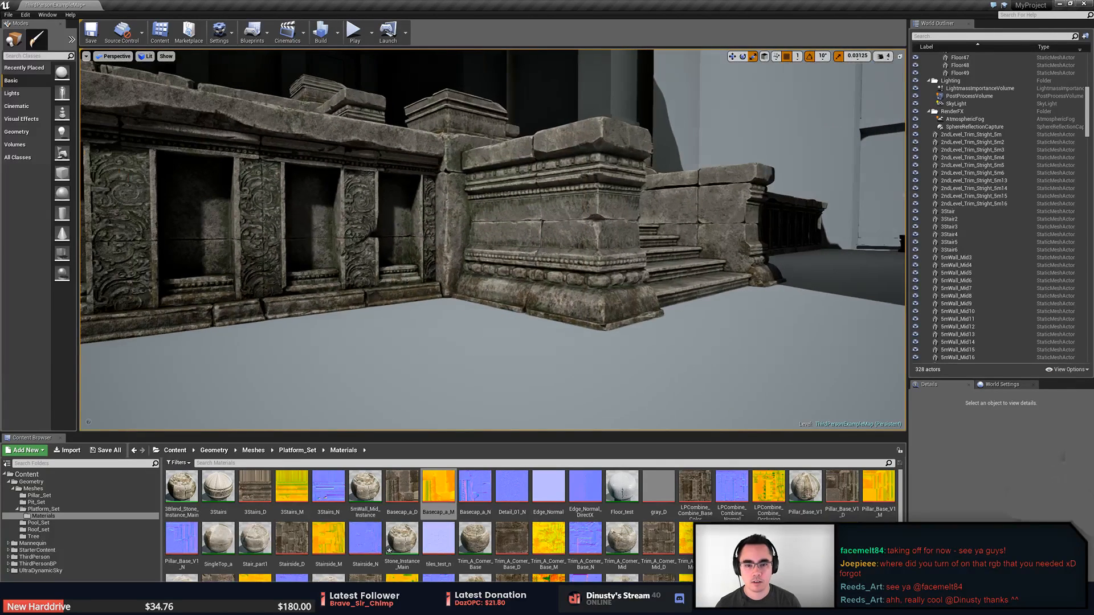